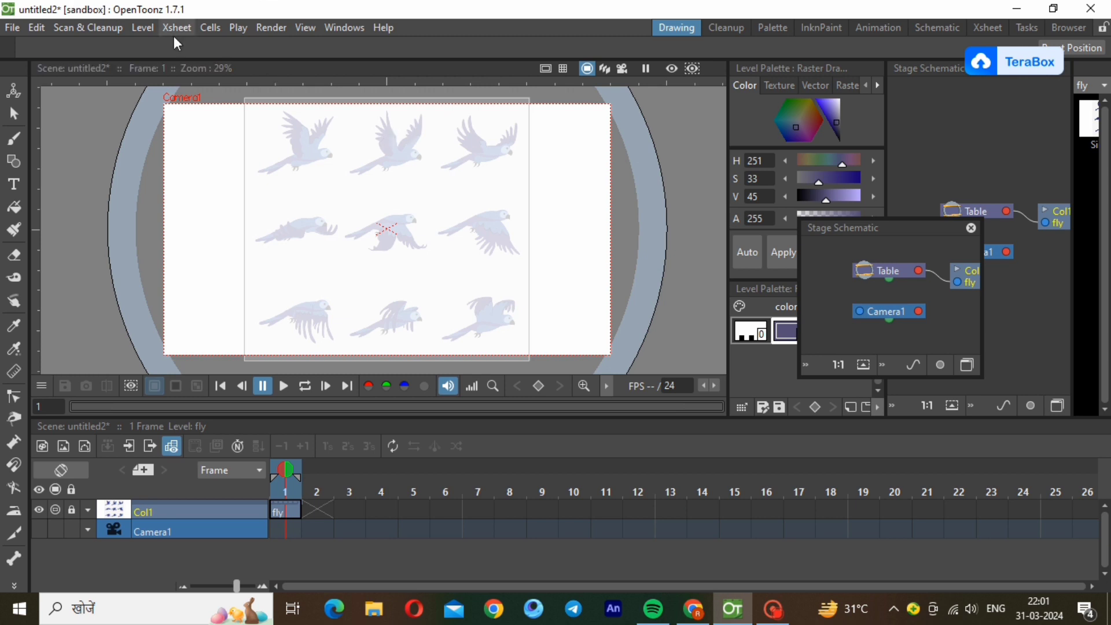
Create a new Toonz Vector Level named VO with the default frame settings.
click(143, 28)
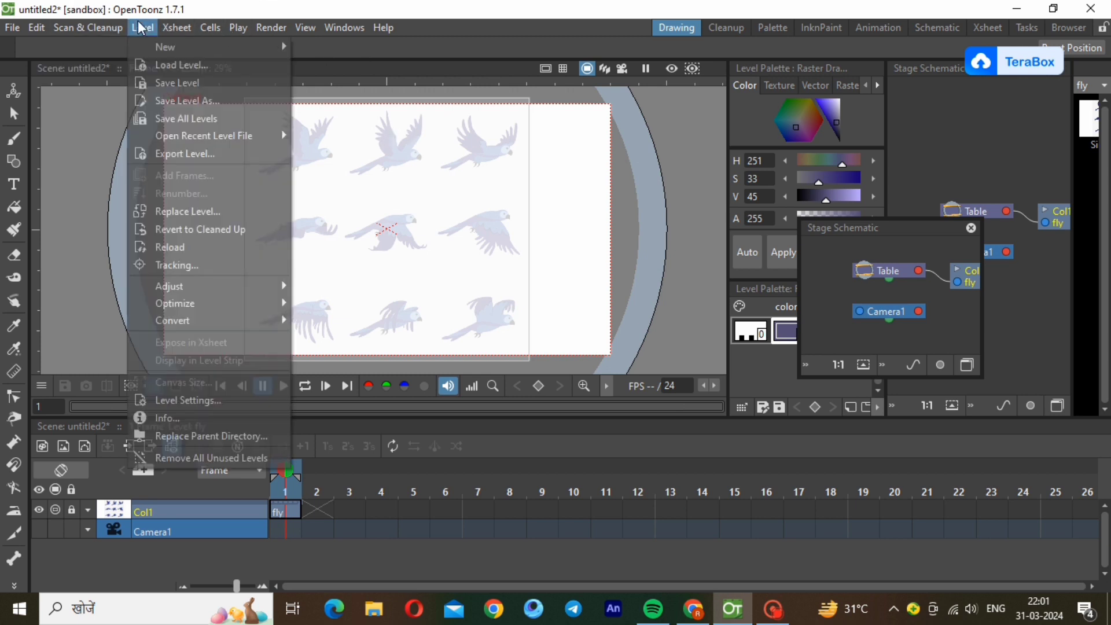
mouse_move(280, 46)
click(359, 86)
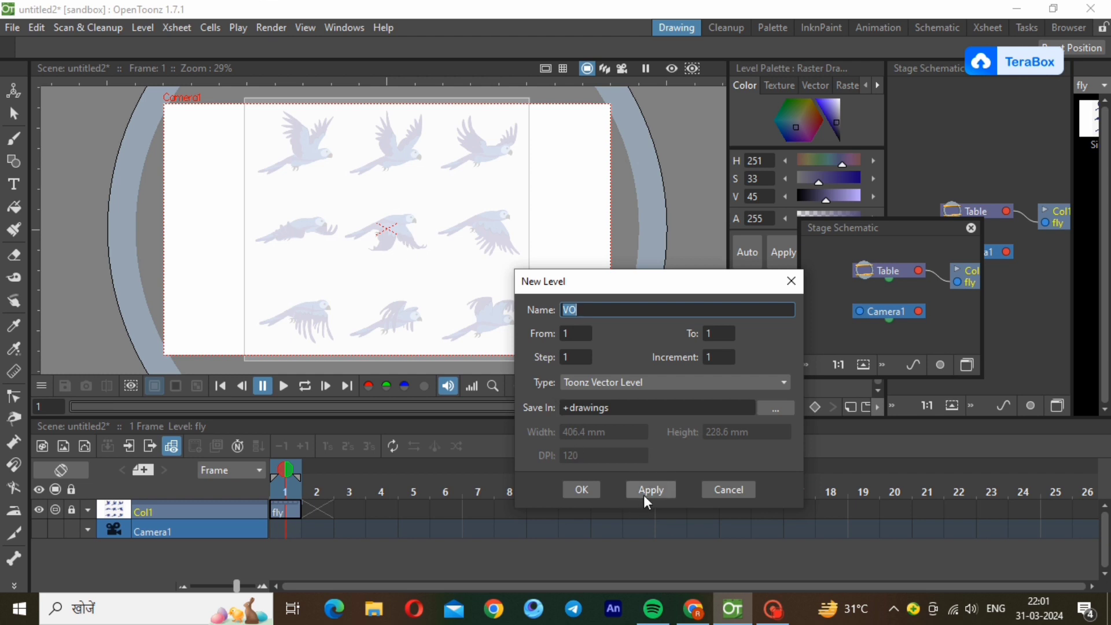
click(580, 490)
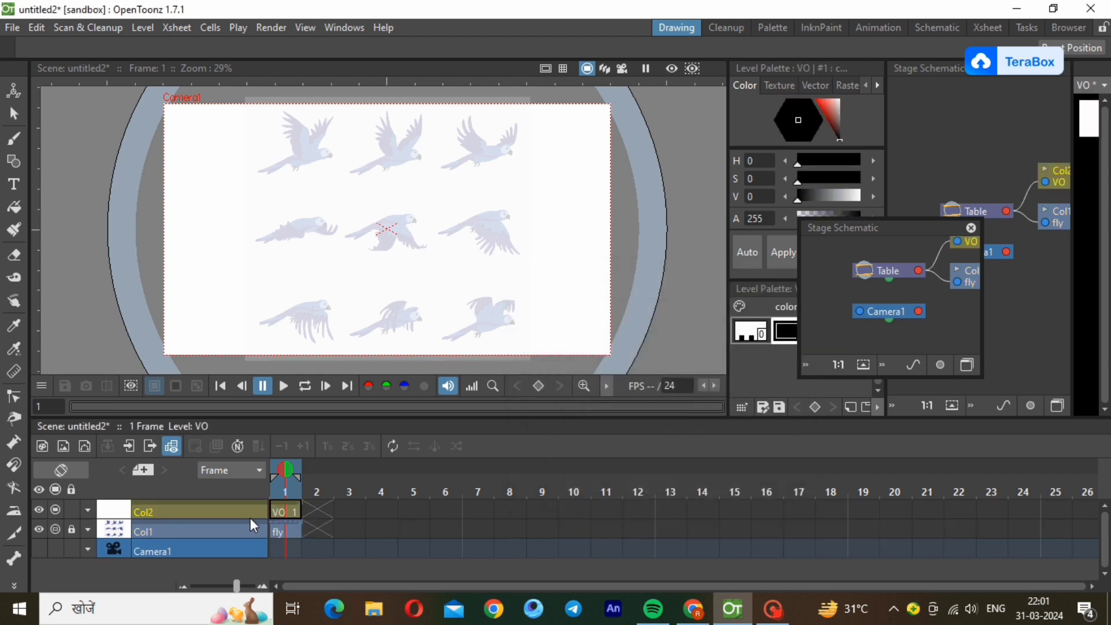
Rename the new VO level's column to bbody.
double_click(202, 507)
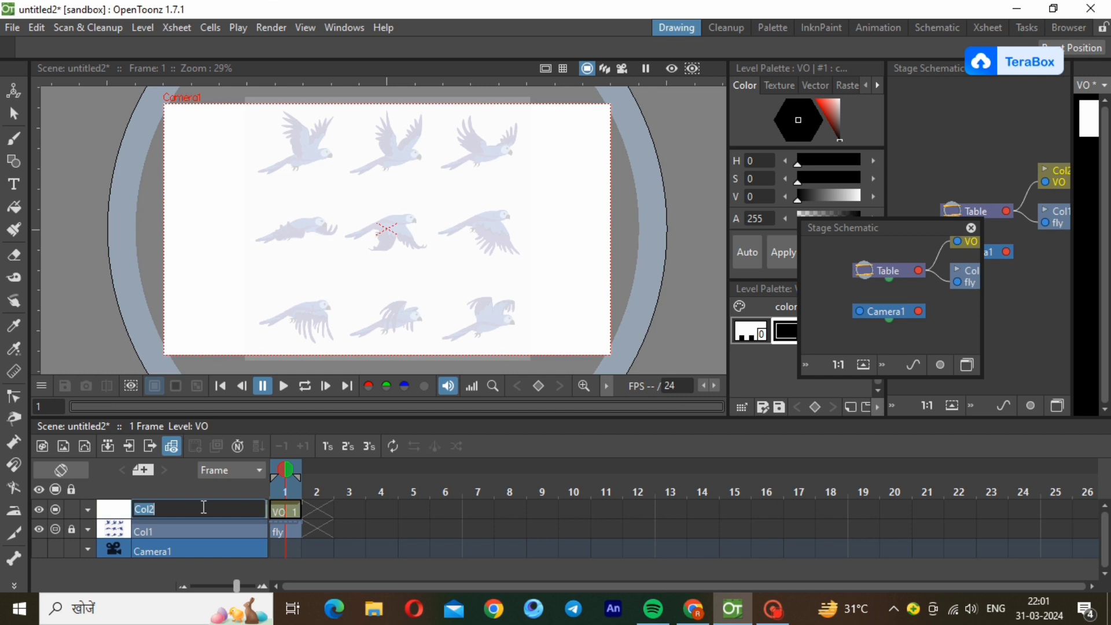
text(bbody)
key(Return)
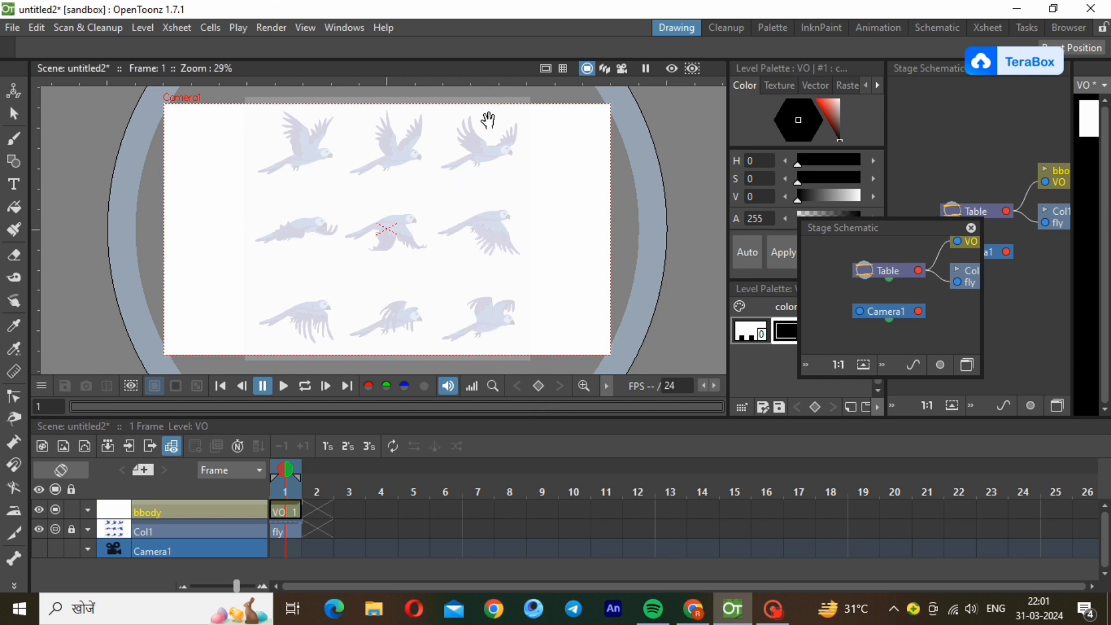
Draw a closed four-sided polyline over the body of the third bird in the reference's upper row.
scroll(488, 118, down, 2)
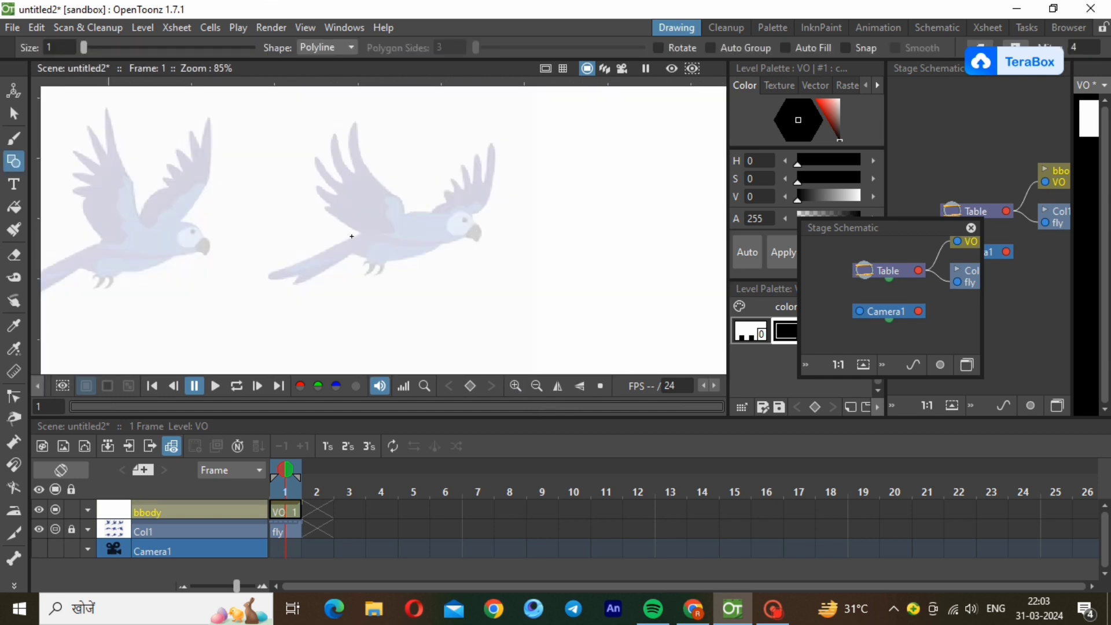
click(358, 235)
click(441, 212)
click(442, 243)
click(358, 254)
click(358, 234)
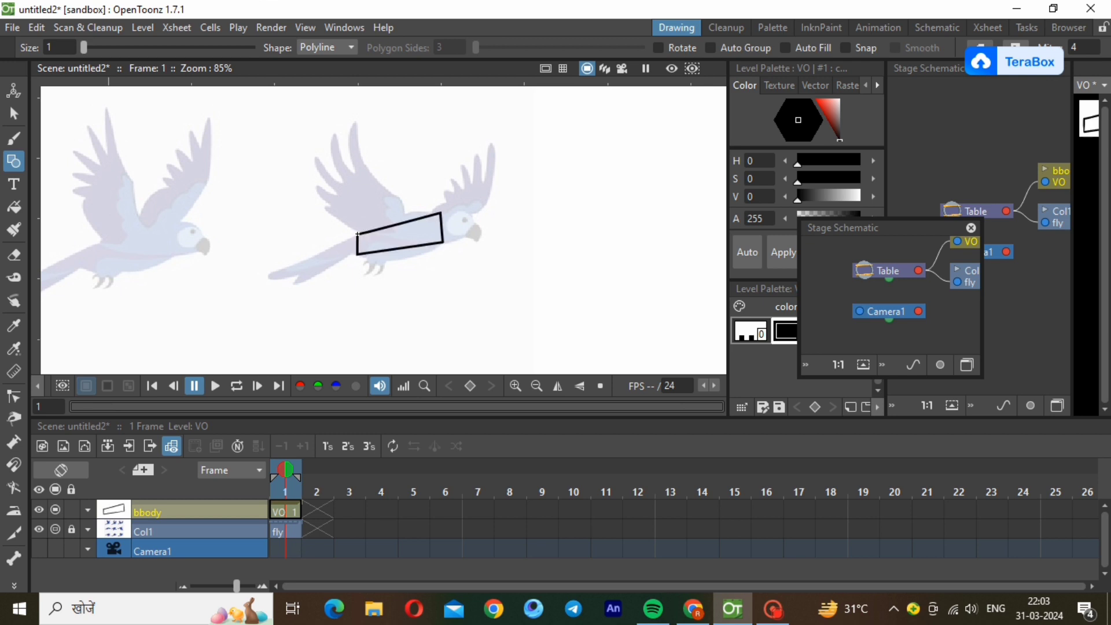
Select the four-sided body outline and reduce its stroke thickness.
click(14, 113)
drag(269, 169, 442, 306)
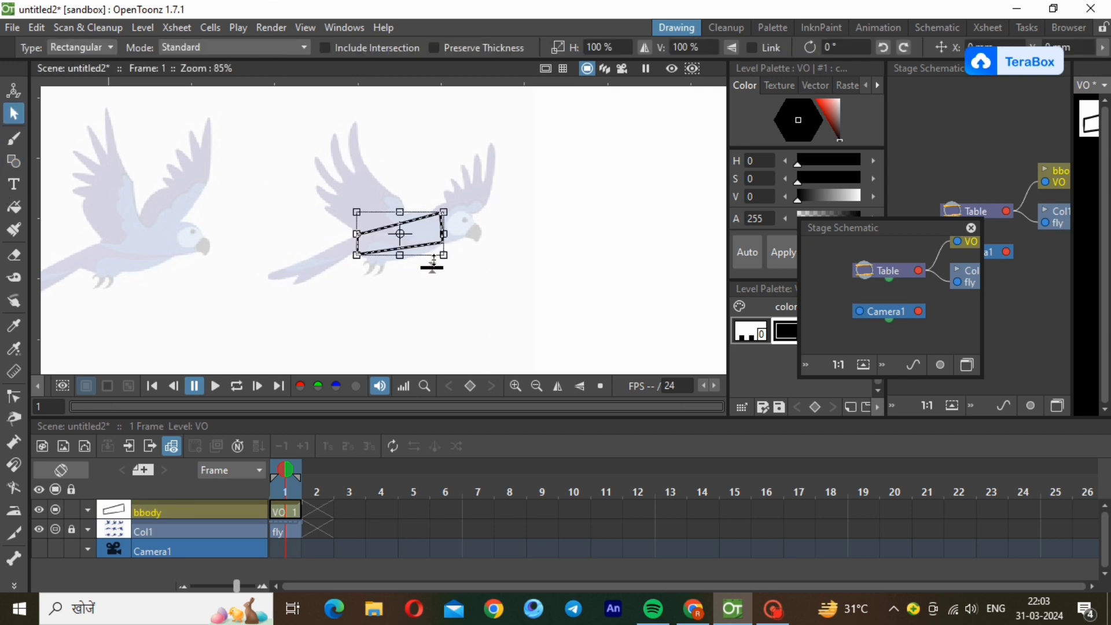
drag(429, 265, 429, 267)
click(446, 314)
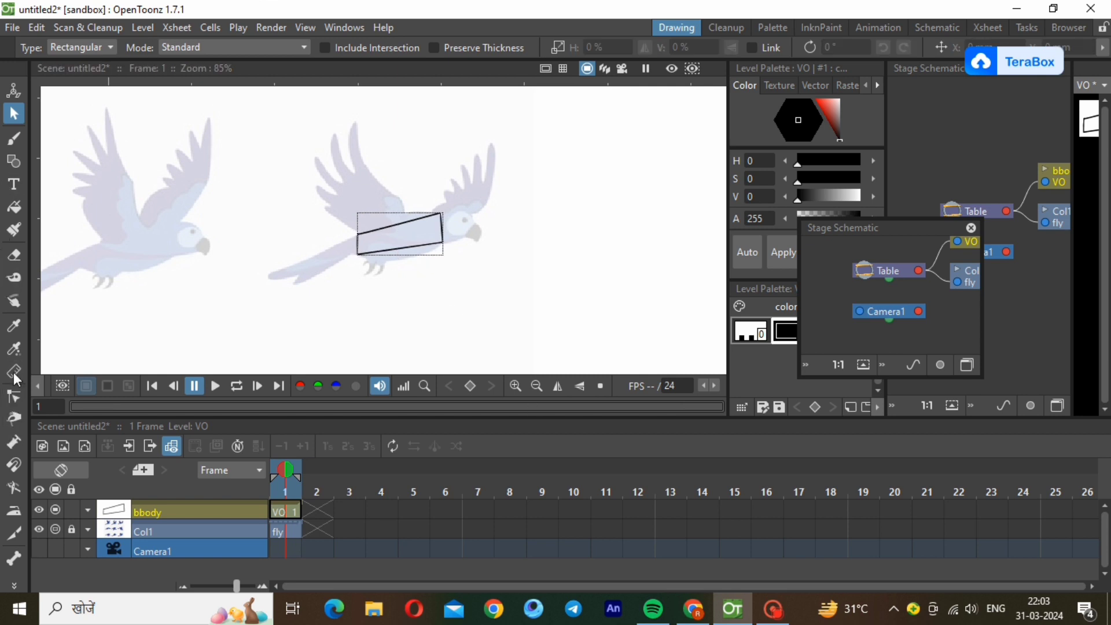
Reshape all four edges of the body outline into a rounded oval following the bird's body with the Control Point Editor.
click(24, 396)
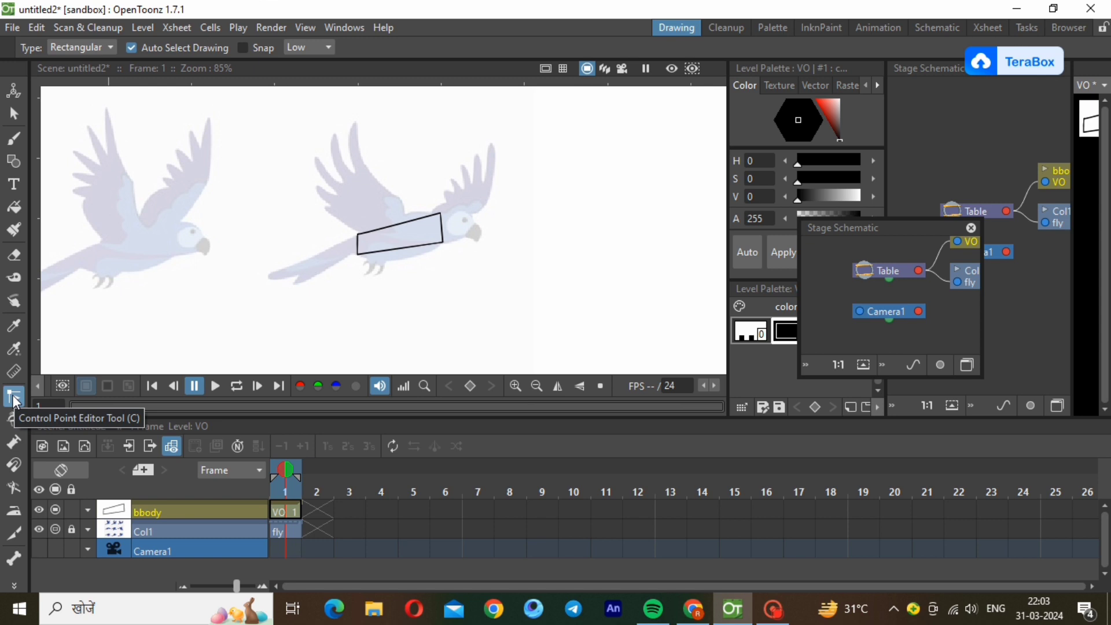
click(397, 221)
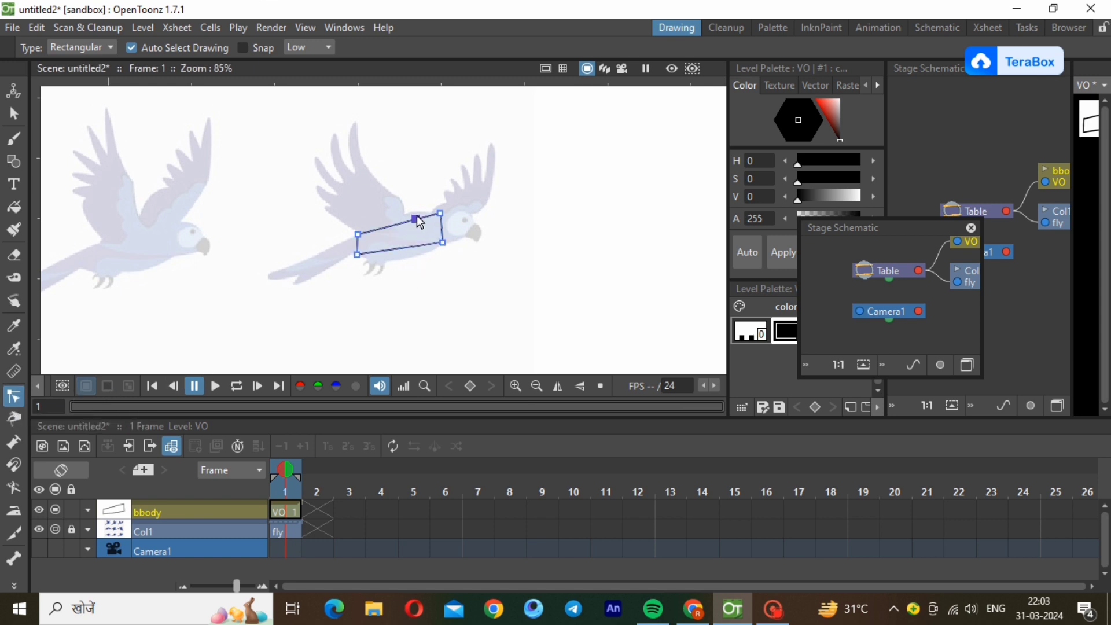
drag(417, 217, 403, 209)
click(406, 248)
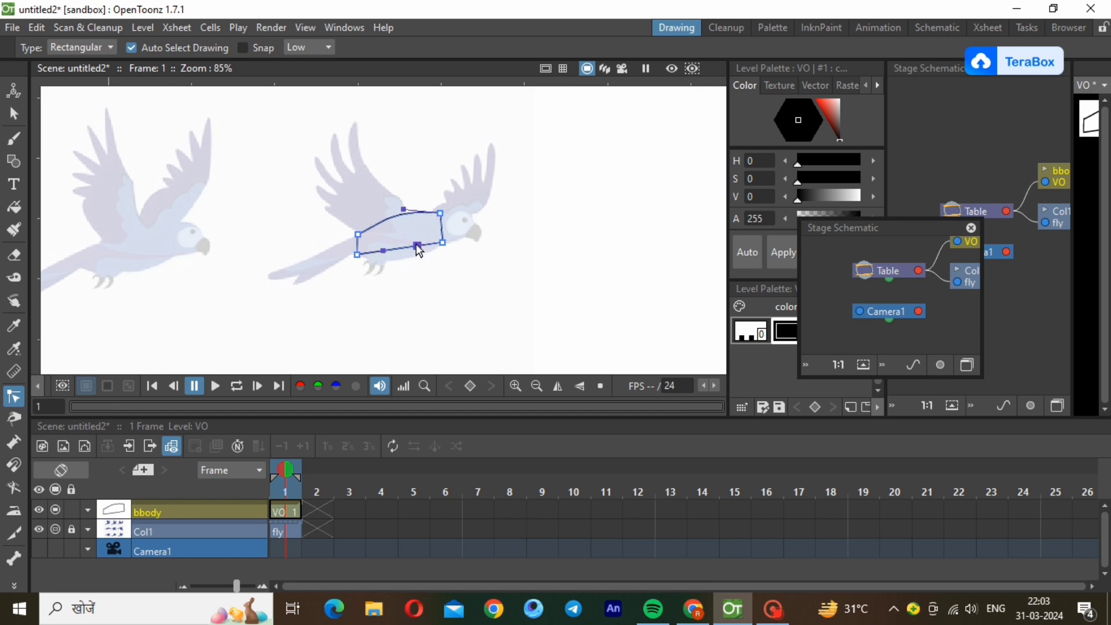
drag(419, 250, 382, 266)
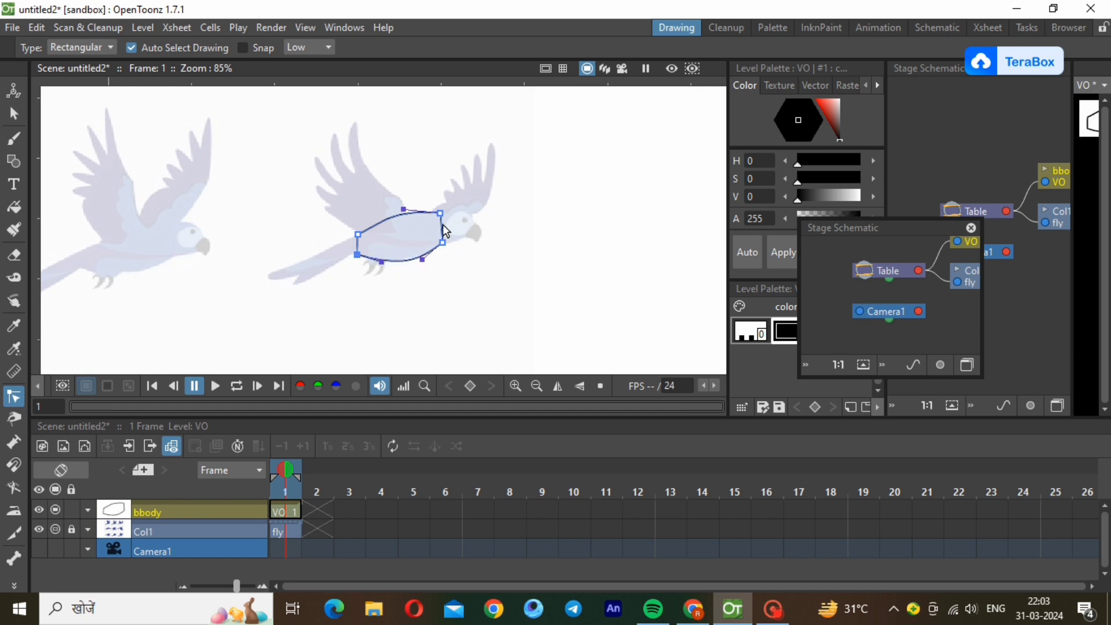
mouse_move(446, 232)
mouse_down()
mouse_move(457, 224)
mouse_move(453, 235)
mouse_up()
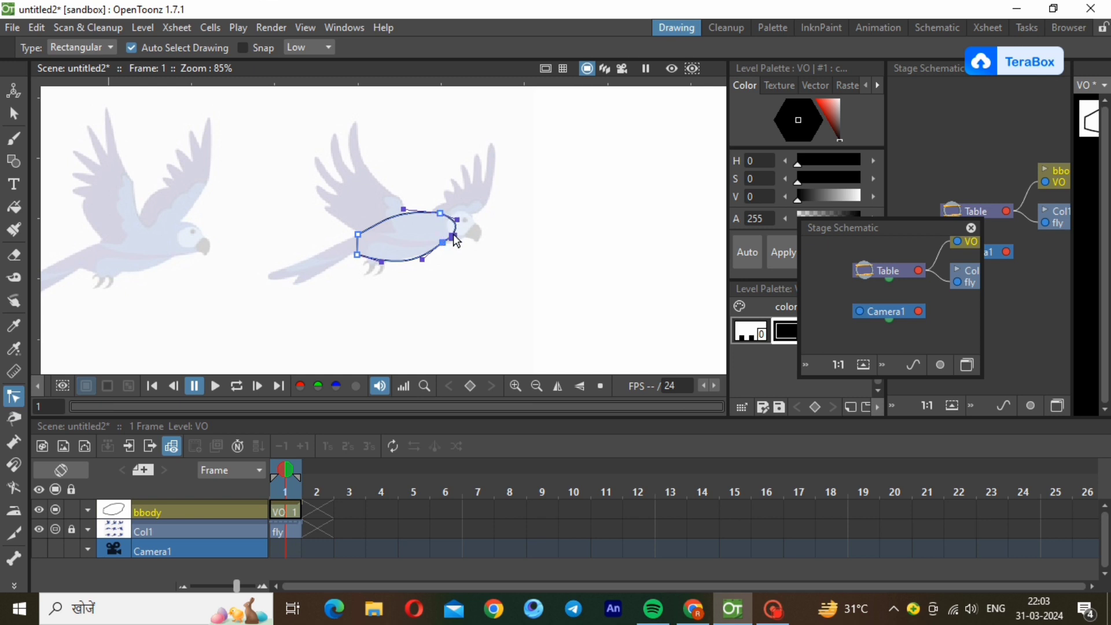
click(358, 251)
drag(359, 250, 345, 243)
click(436, 307)
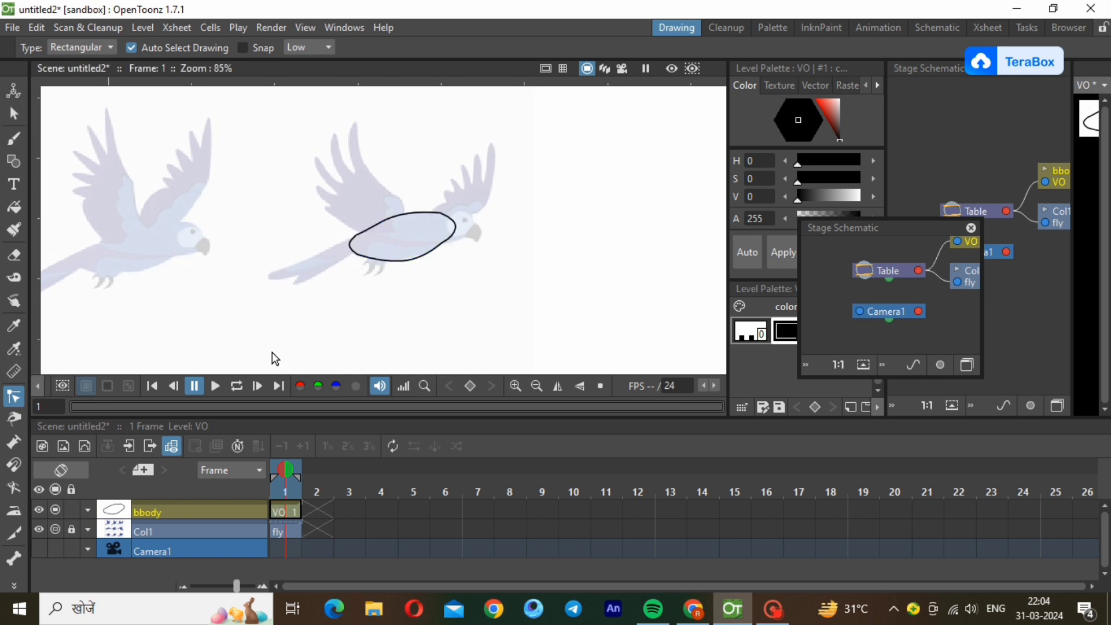
Add a blue palette style with H 235, S 64, V 71 and fill the bird's body outline with it.
drag(924, 228, 968, 408)
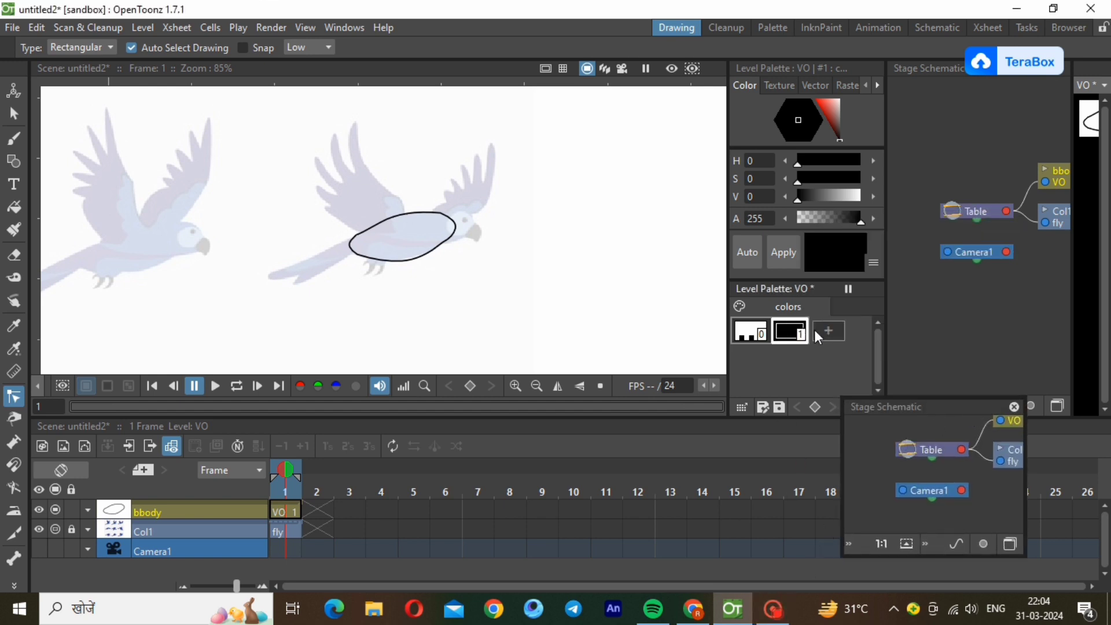
click(828, 331)
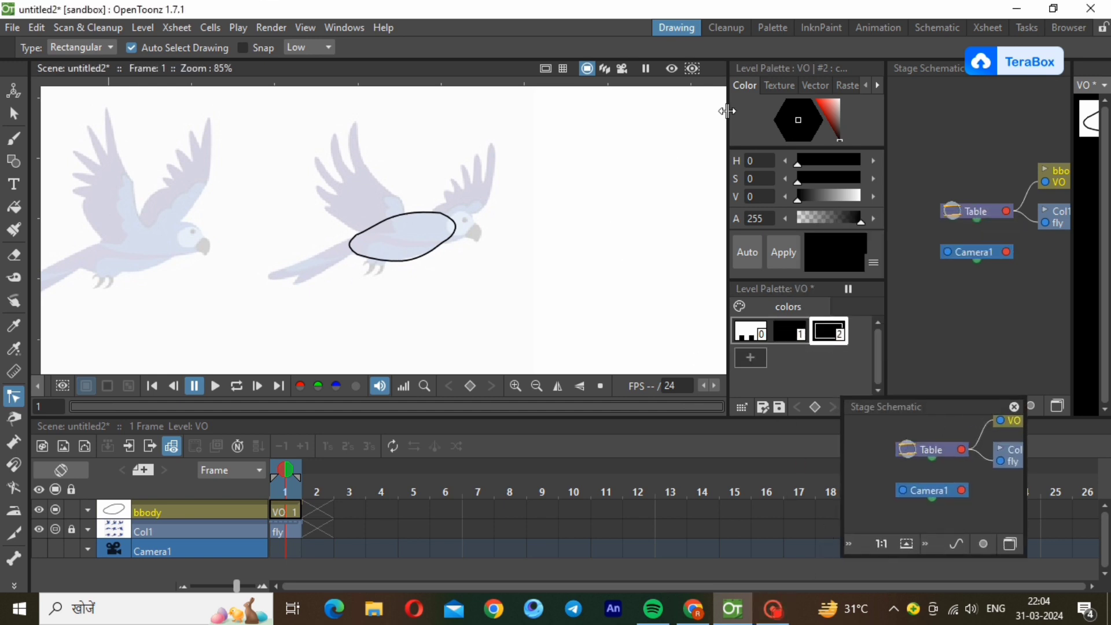
click(831, 109)
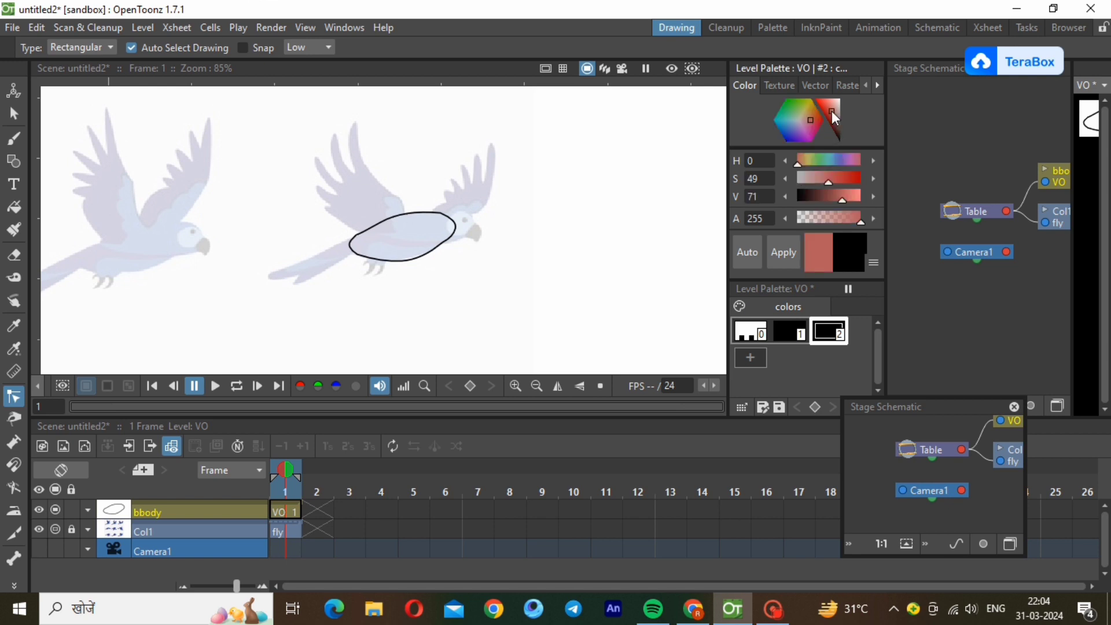
click(839, 161)
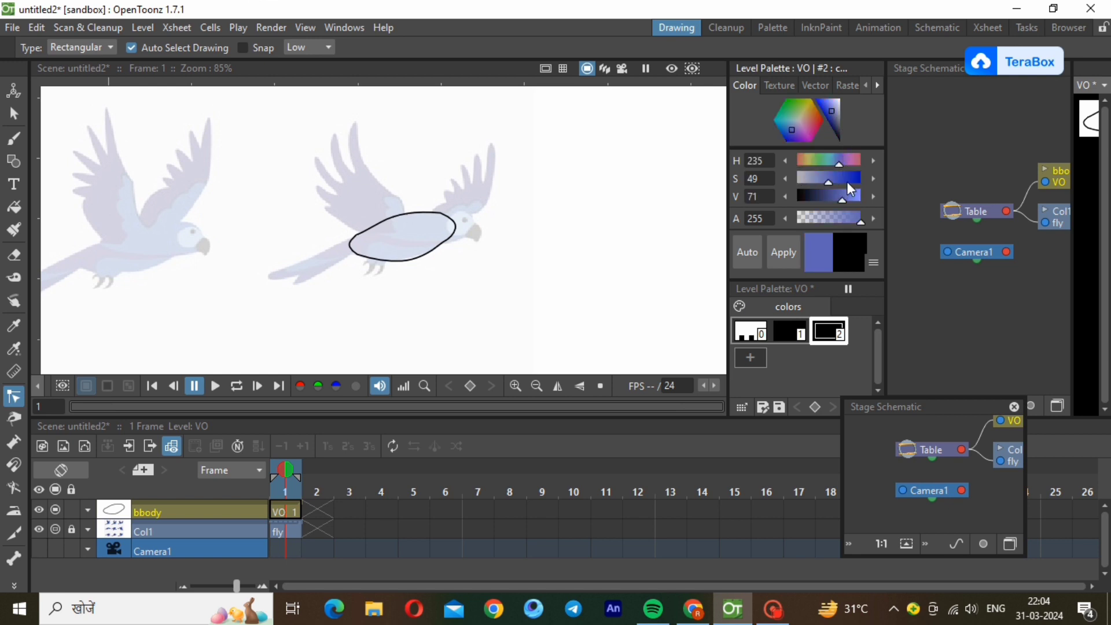
click(849, 181)
drag(849, 182, 838, 179)
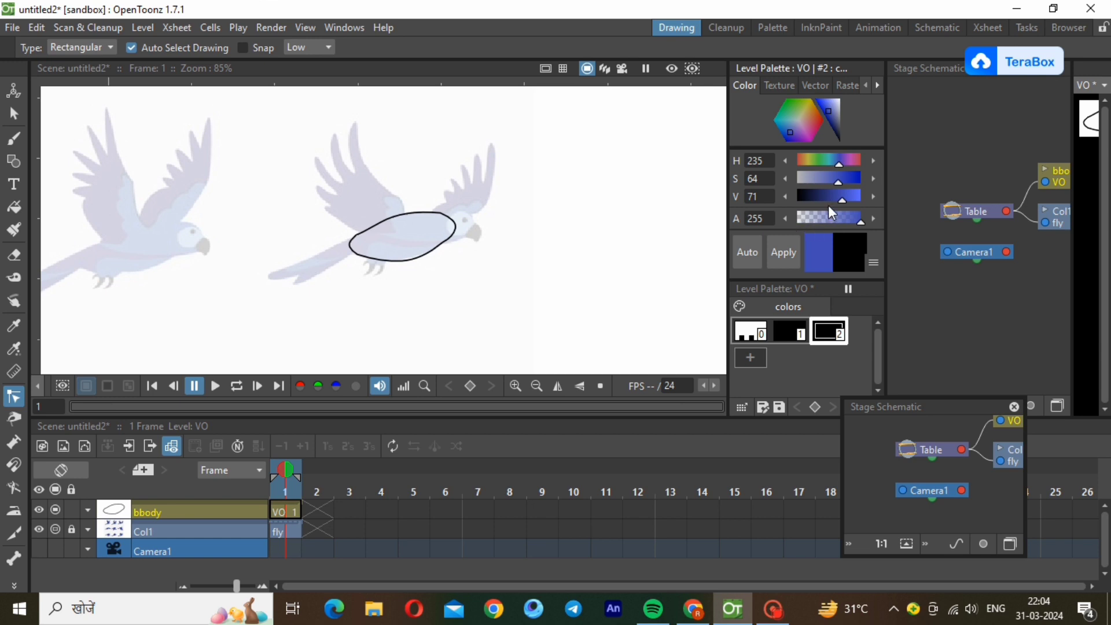
click(784, 249)
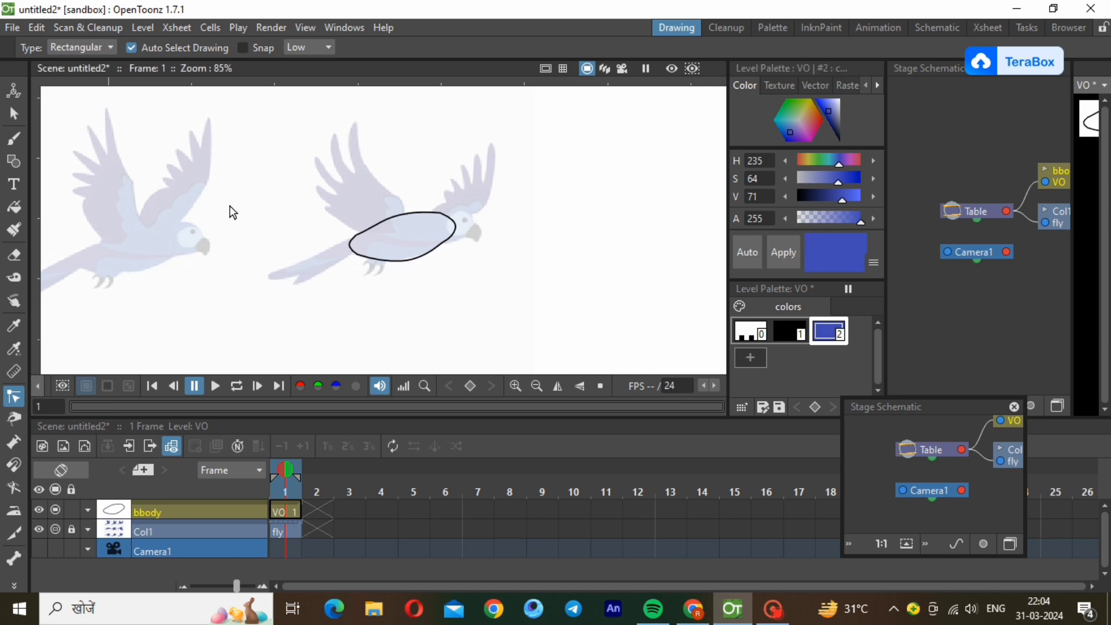
click(14, 206)
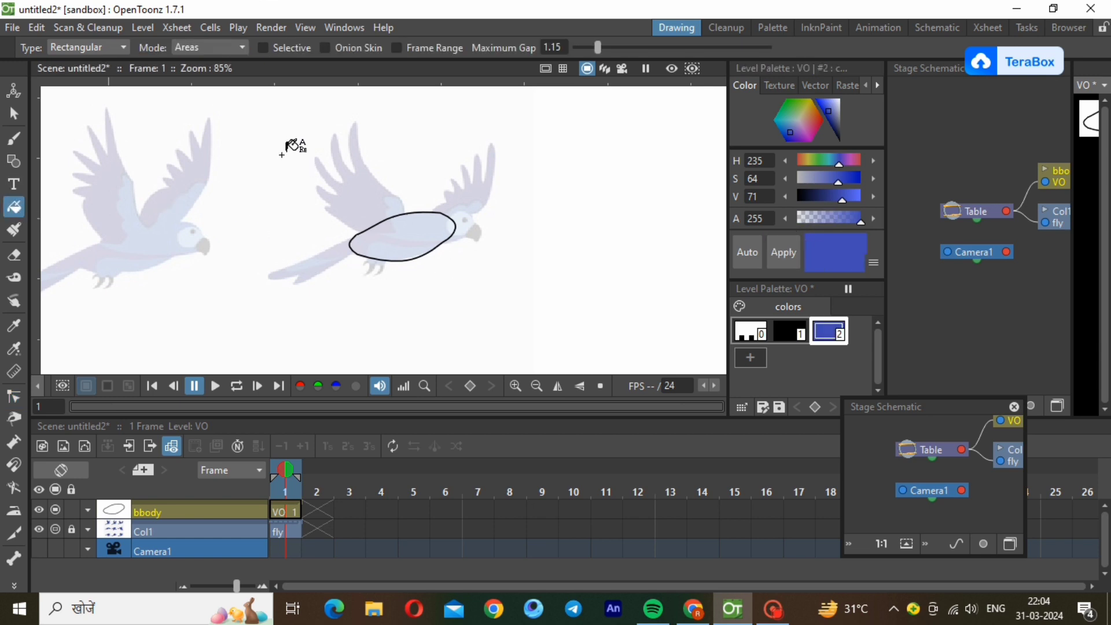
drag(282, 154, 511, 300)
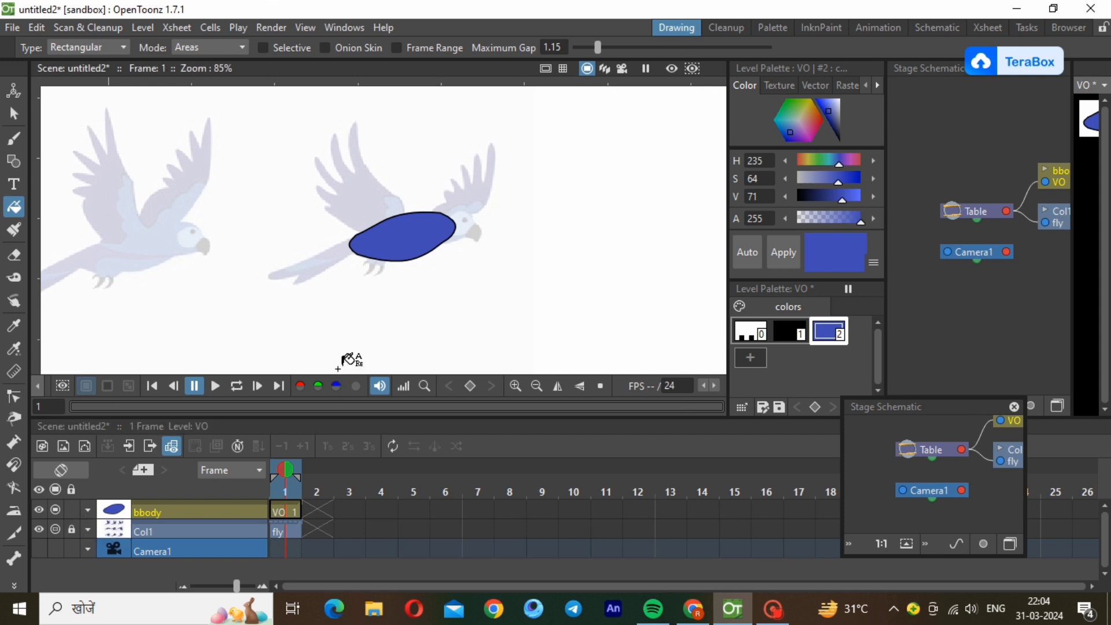
Lower the opacity of the bbody column to 20% so the reference bird can be traced through it.
click(88, 510)
click(154, 529)
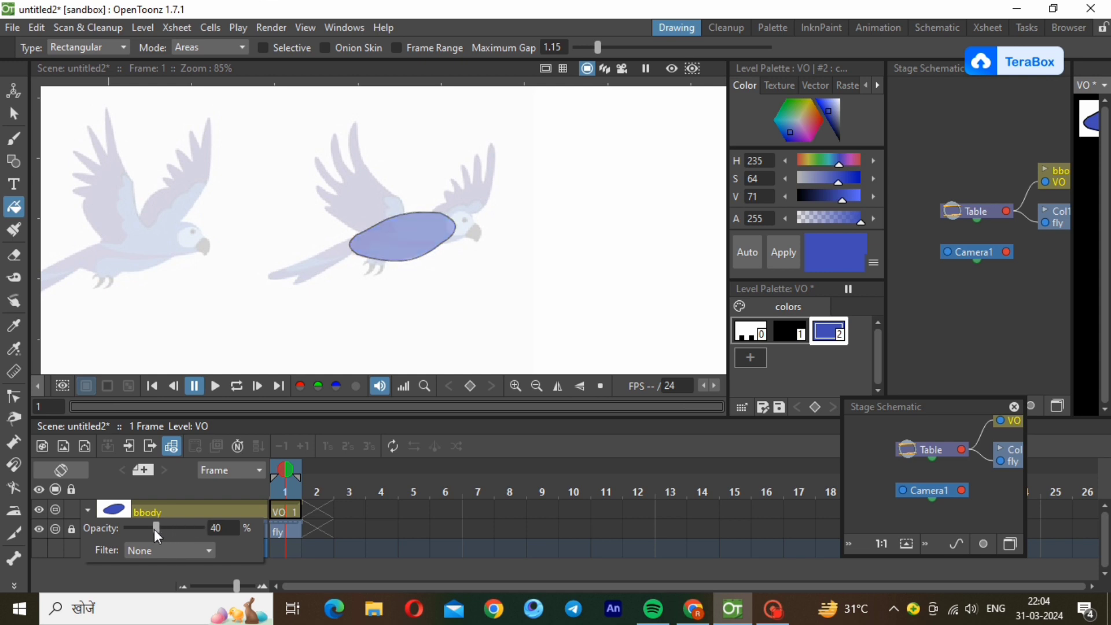
click(141, 527)
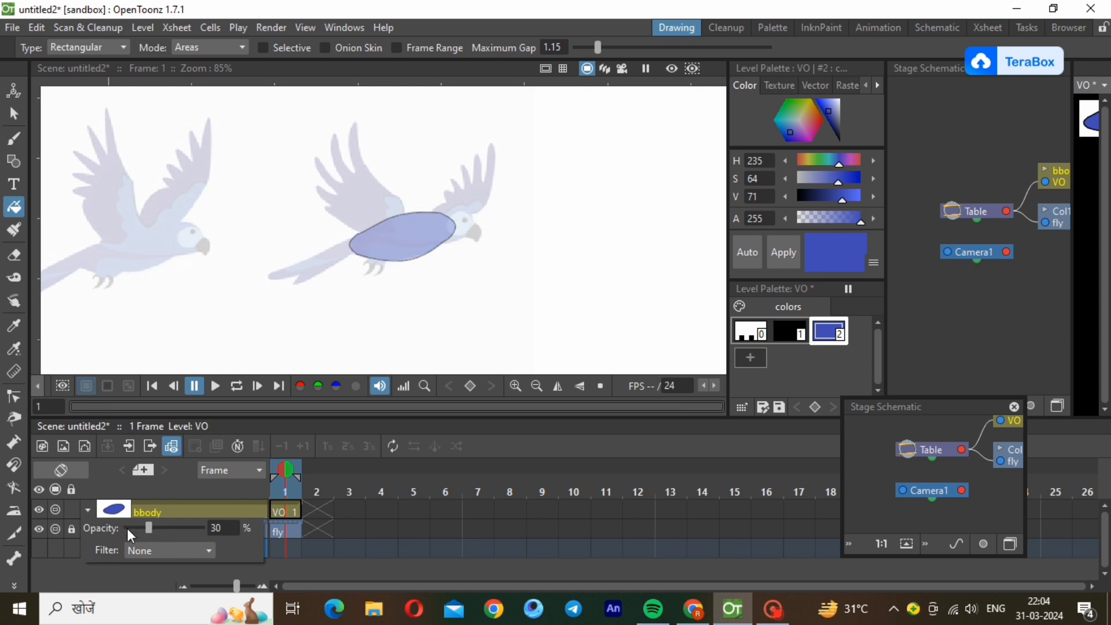
click(127, 528)
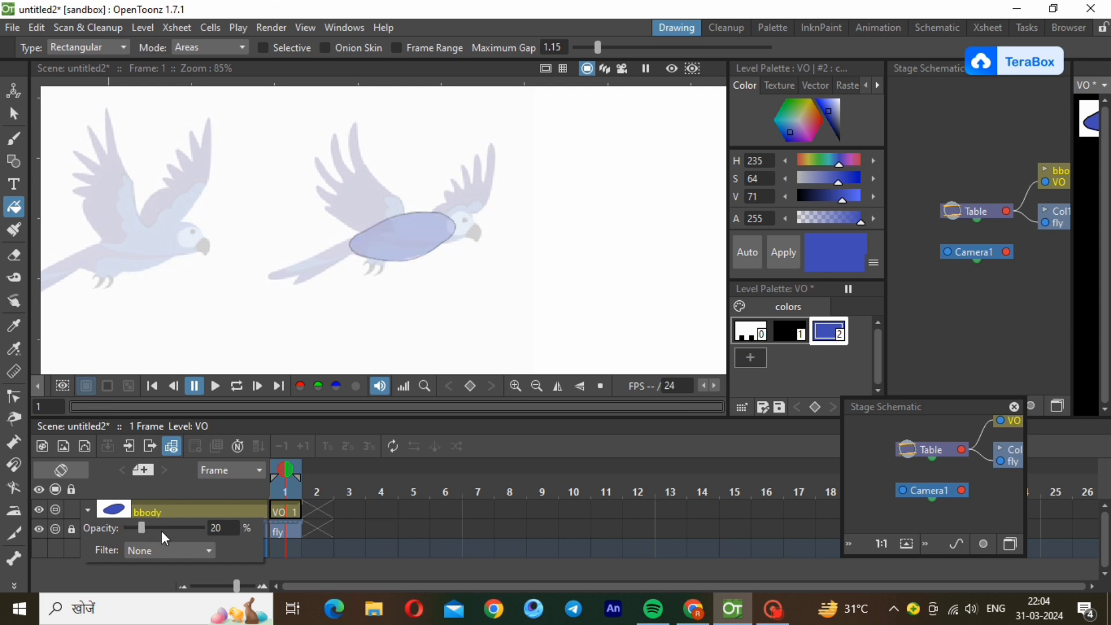
click(180, 506)
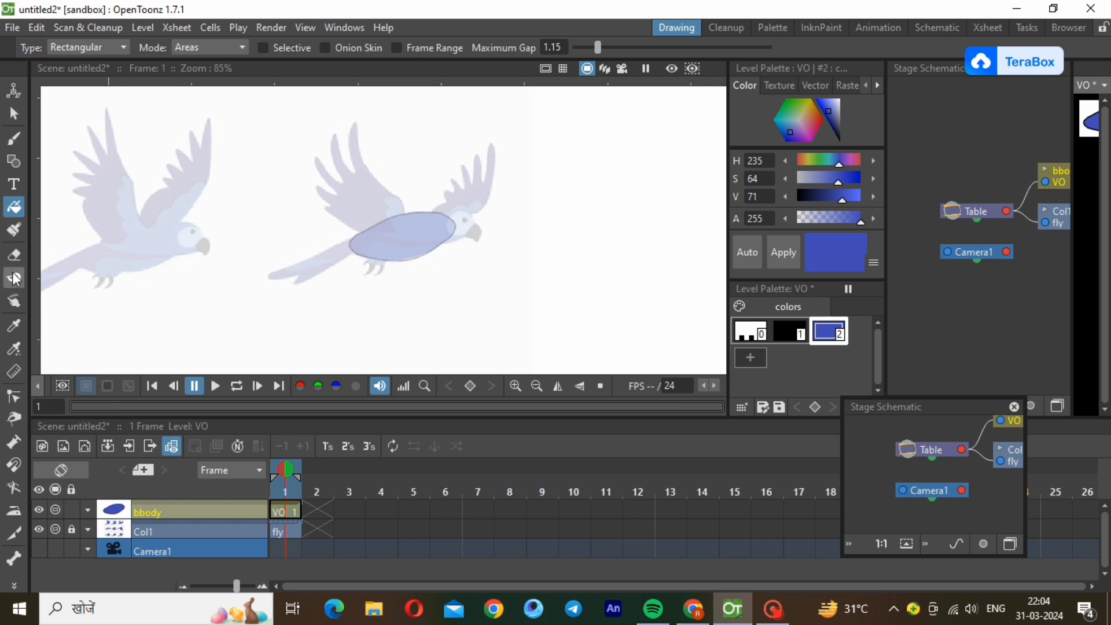
Draw an open four-point polyline inside the blue body, running toward the head, back to the tail side and down to the lower edge.
click(14, 161)
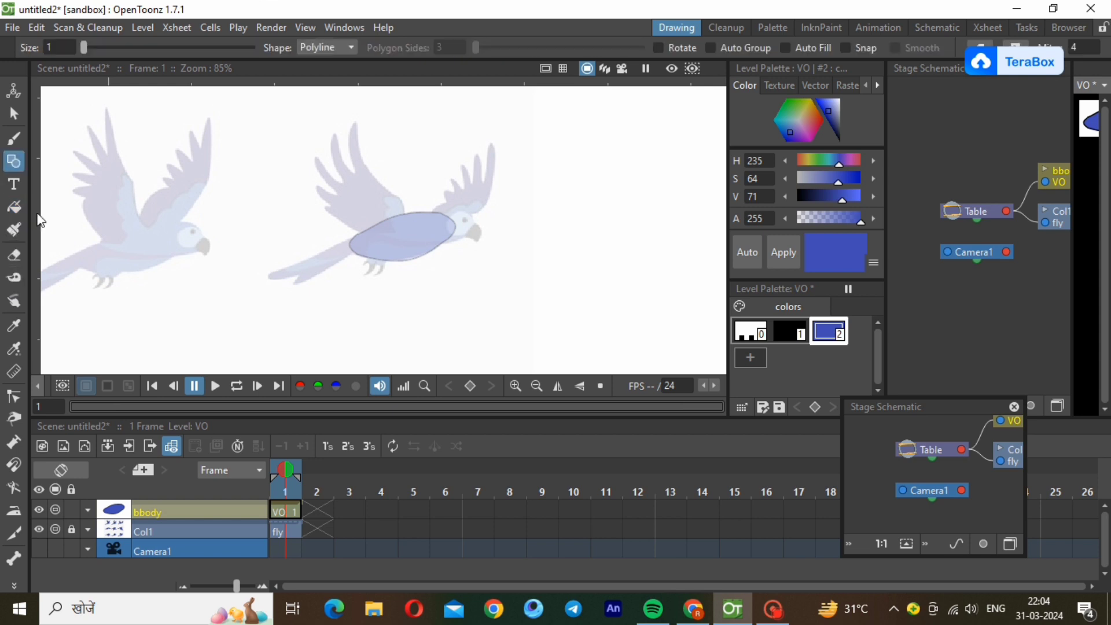
click(368, 229)
click(440, 240)
click(368, 241)
double_click(361, 256)
scroll(388, 185, up, 2)
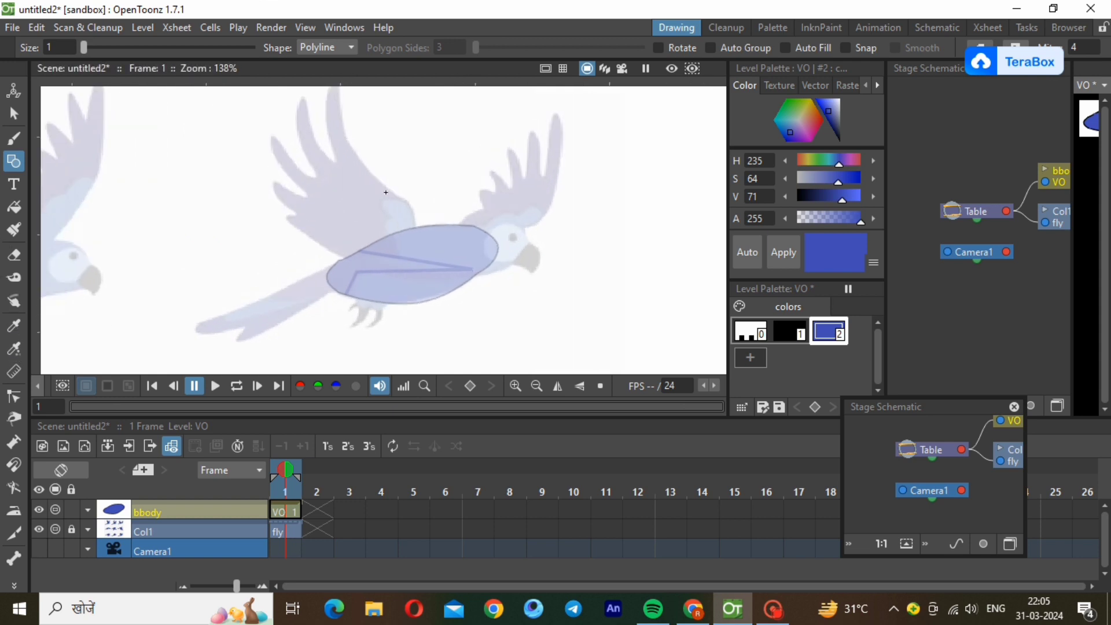
Bend the segments of the inner body polyline into gentle curves with the Control Point Editor.
click(13, 397)
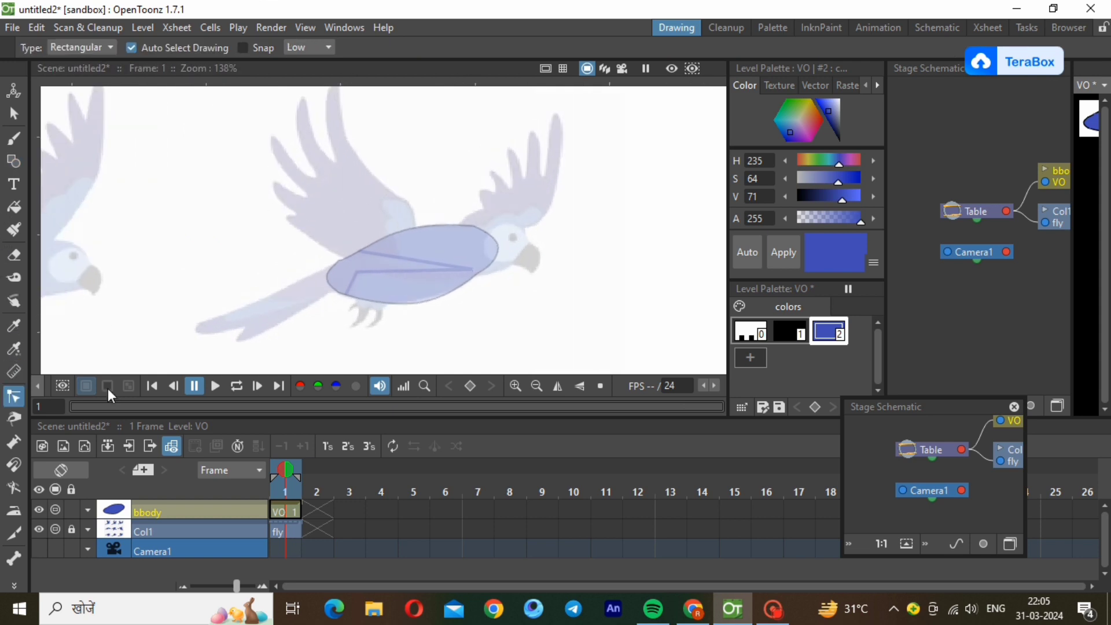
click(414, 261)
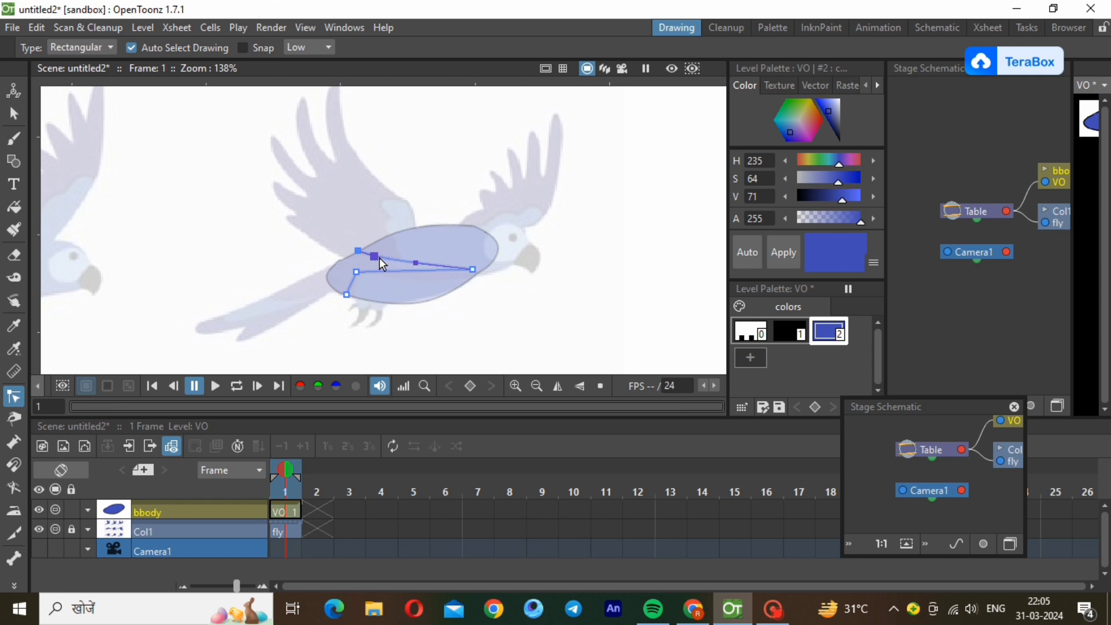
ctrl+click(408, 272)
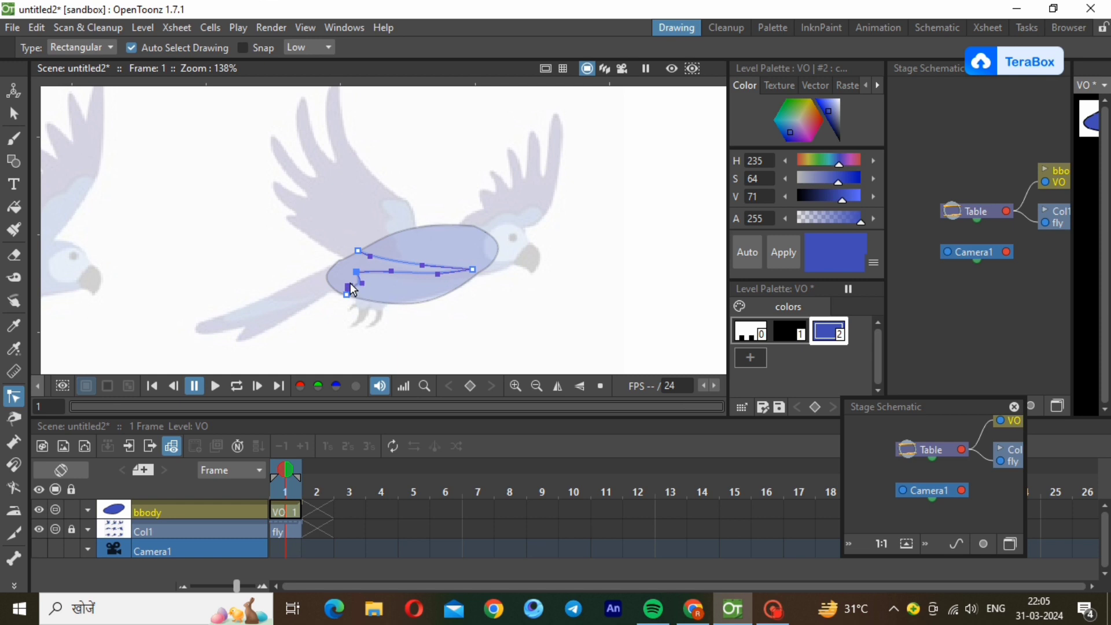
click(391, 260)
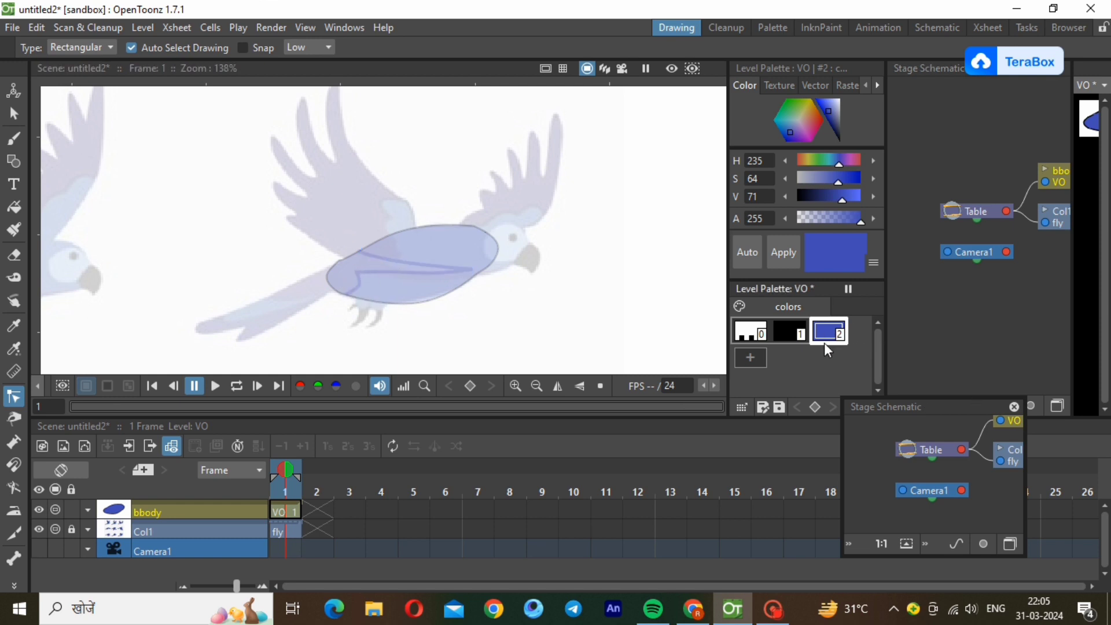
Add a pink palette style with H 322, S 64, V 71 and fill the tail-side area enclosed by the inner body line.
click(761, 361)
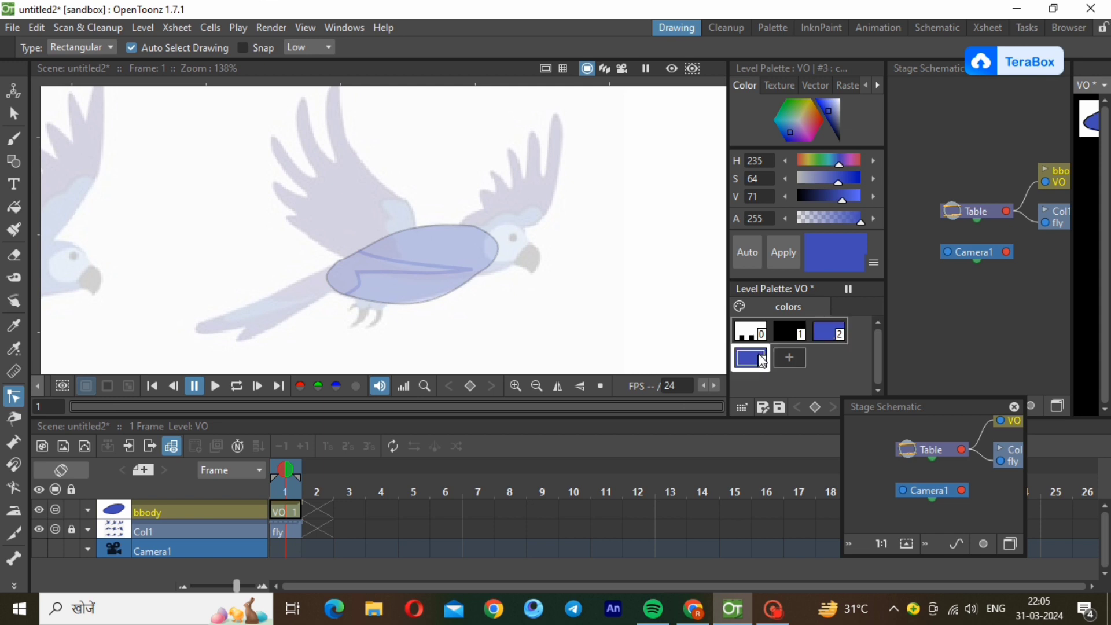
click(853, 161)
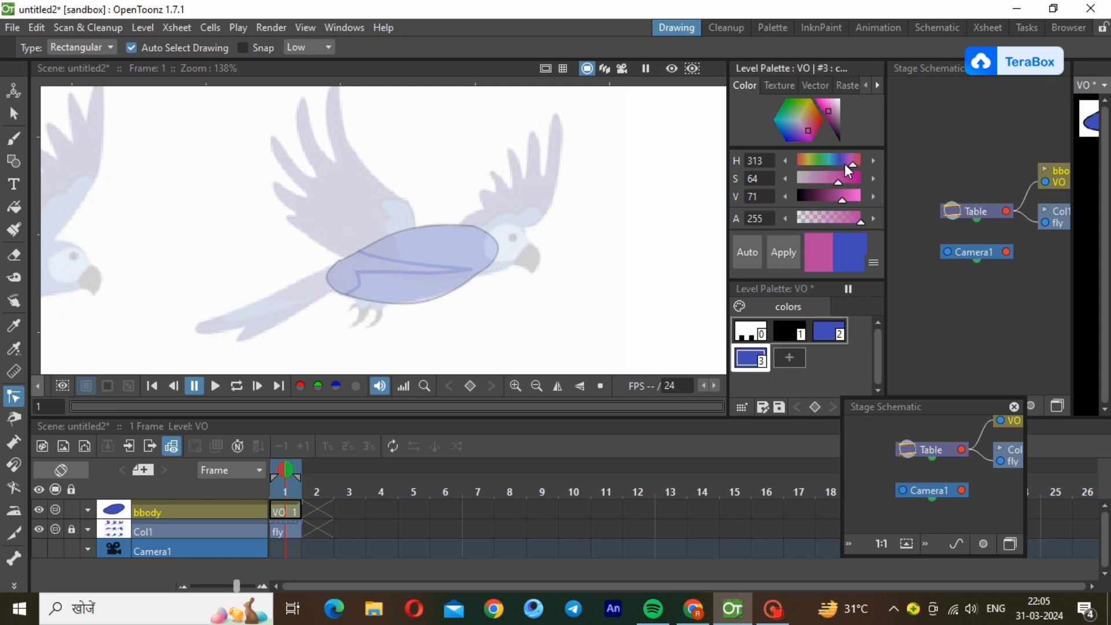
drag(850, 161, 848, 160)
click(855, 161)
click(782, 254)
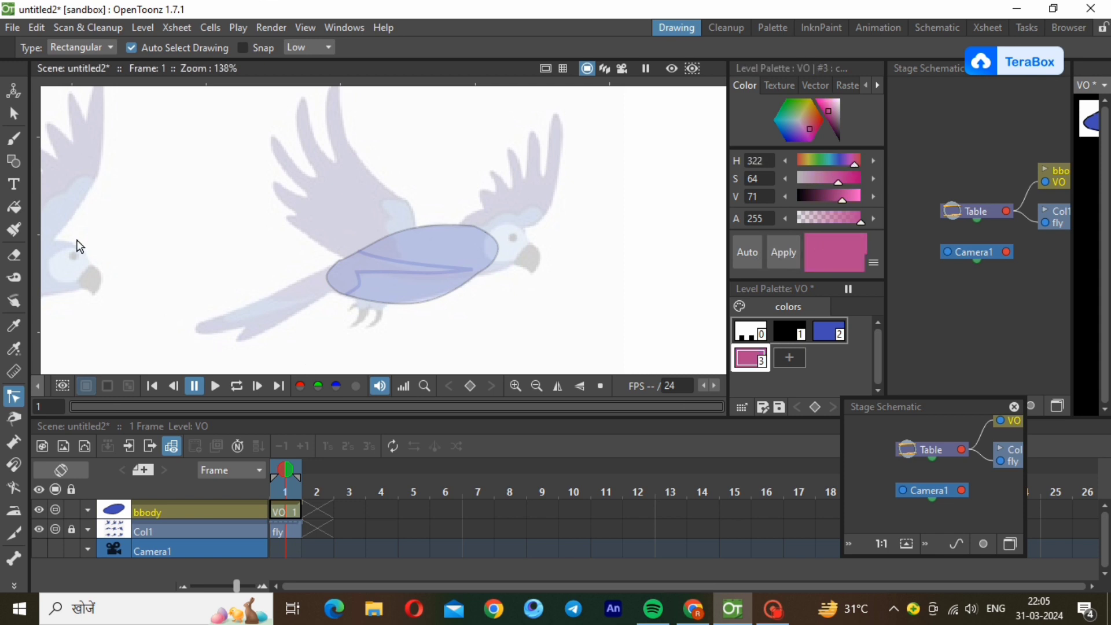
click(7, 210)
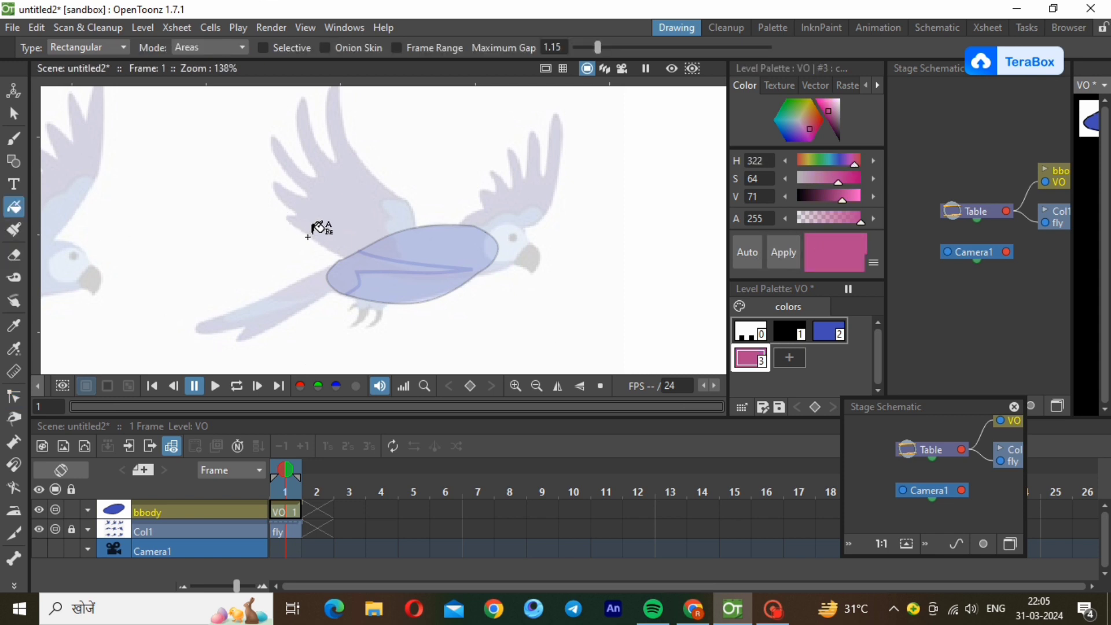
drag(305, 235, 485, 306)
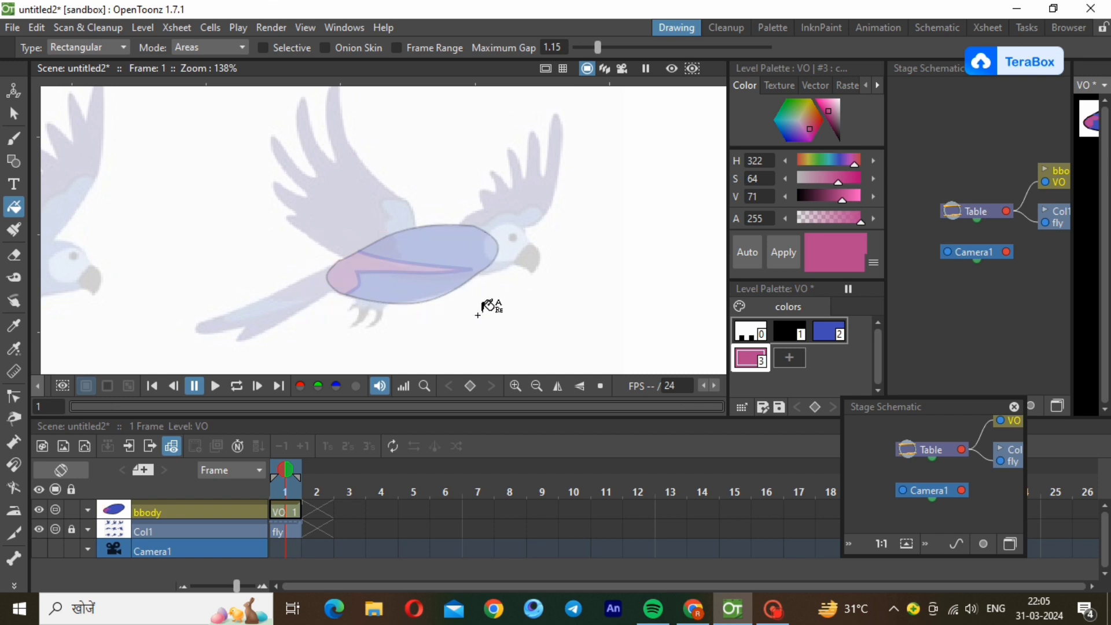
Restore the bbody column to full opacity and lock it.
click(88, 512)
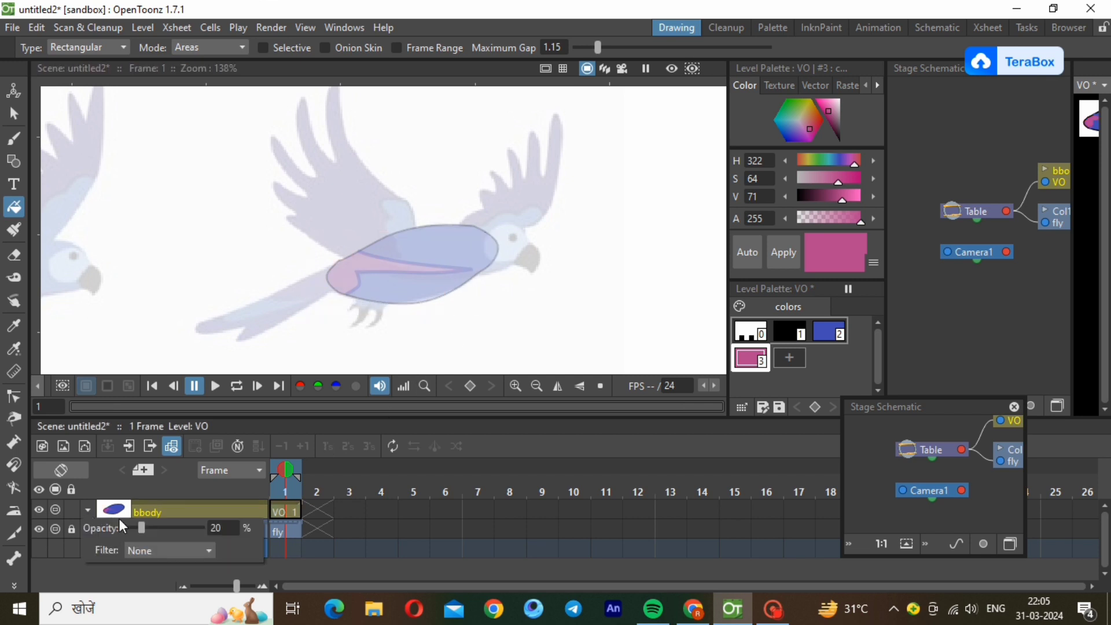
drag(140, 529, 231, 529)
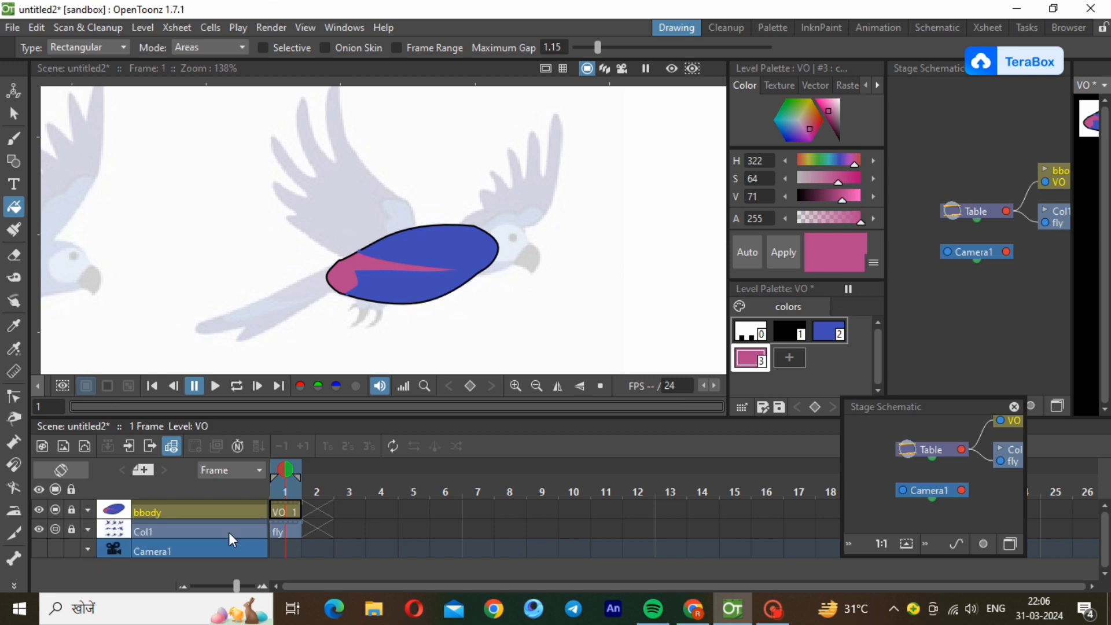
Create a new Toonz vector level with the default name and settings.
click(144, 27)
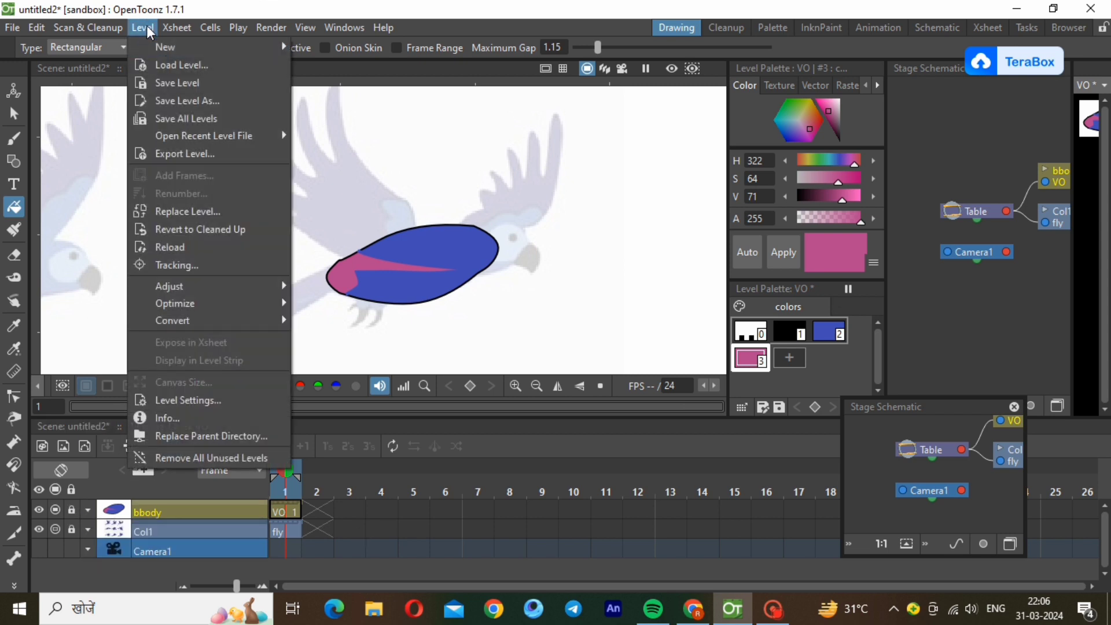
mouse_move(159, 47)
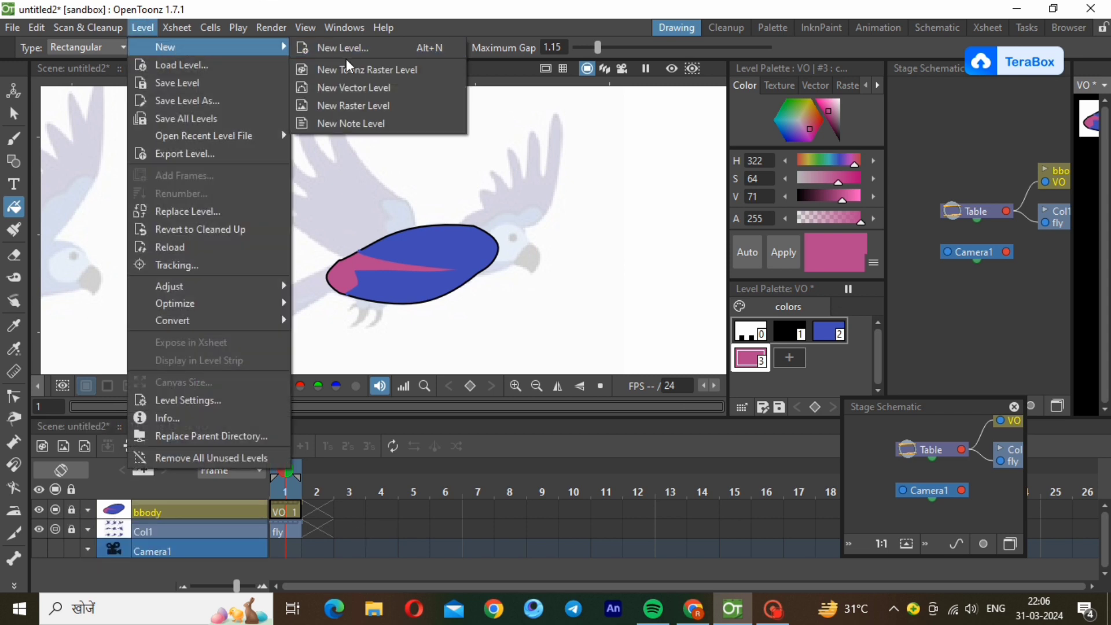
click(355, 88)
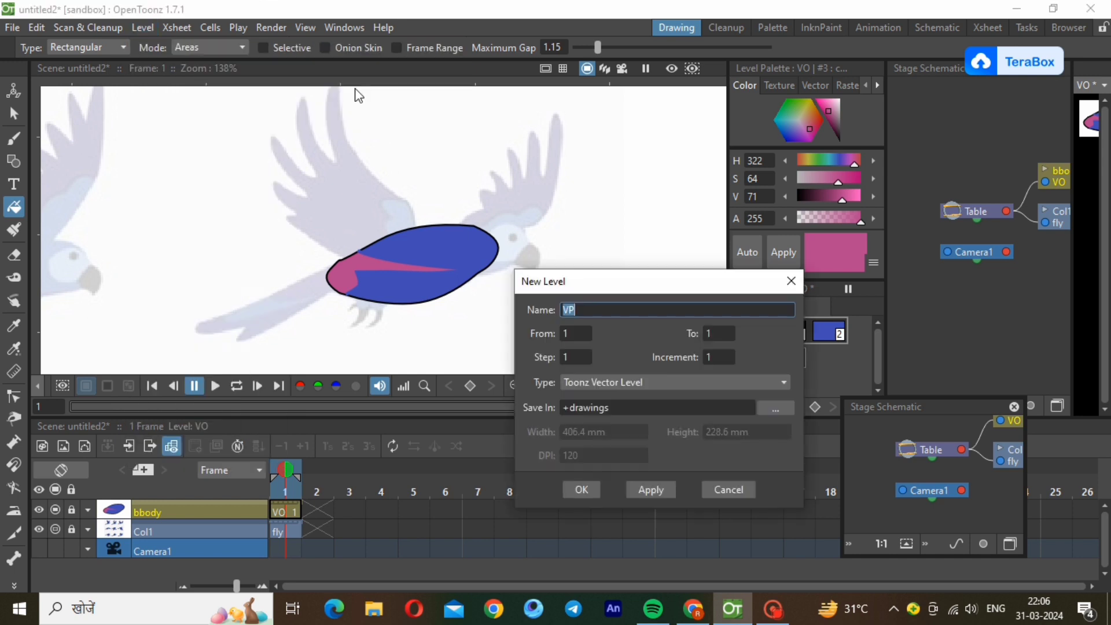
click(584, 489)
click(774, 609)
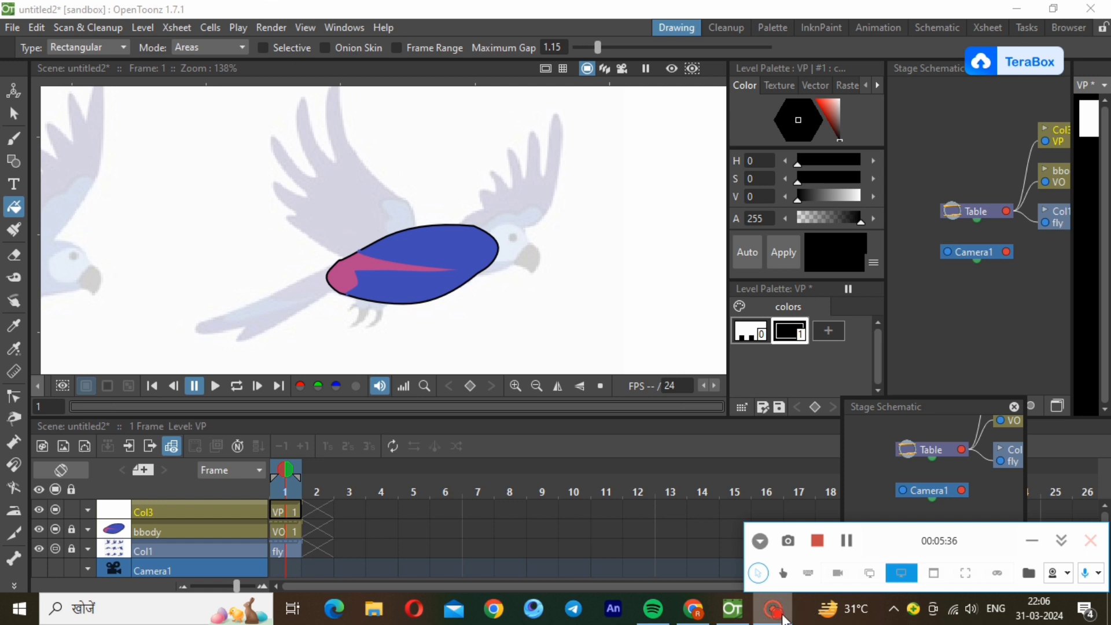
mouse_move(775, 618)
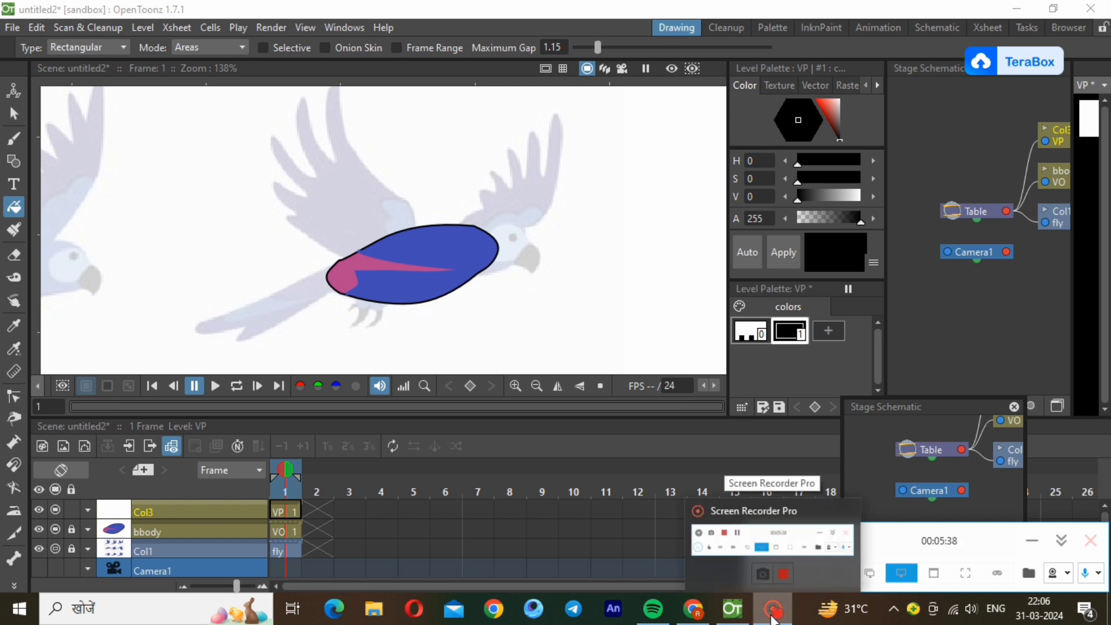
click(773, 617)
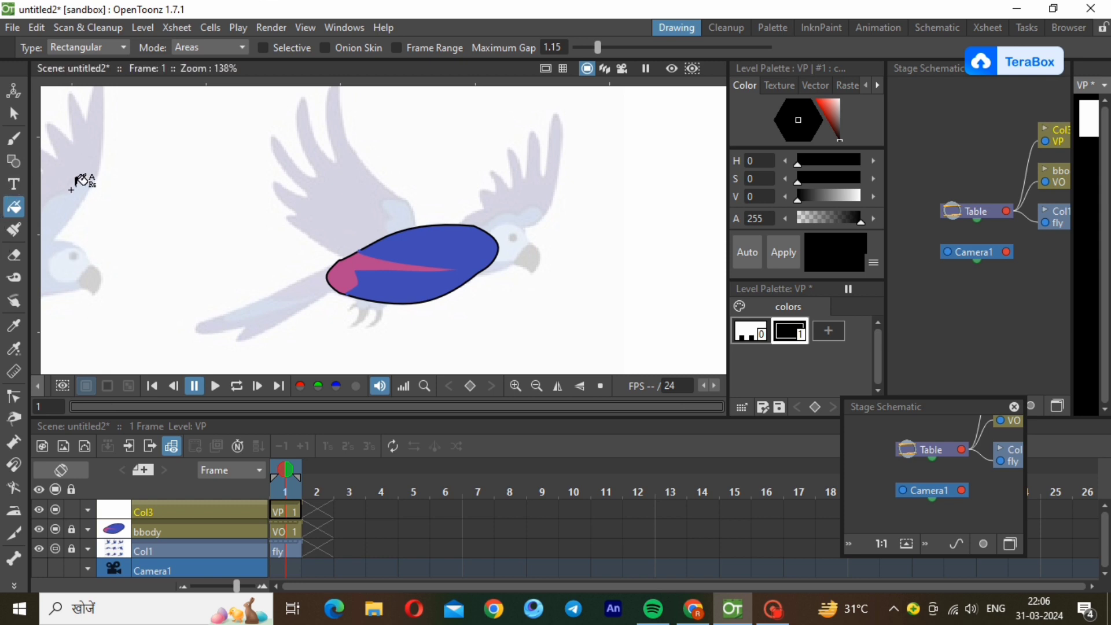
Rename the new vector level's column as head.
double_click(191, 511)
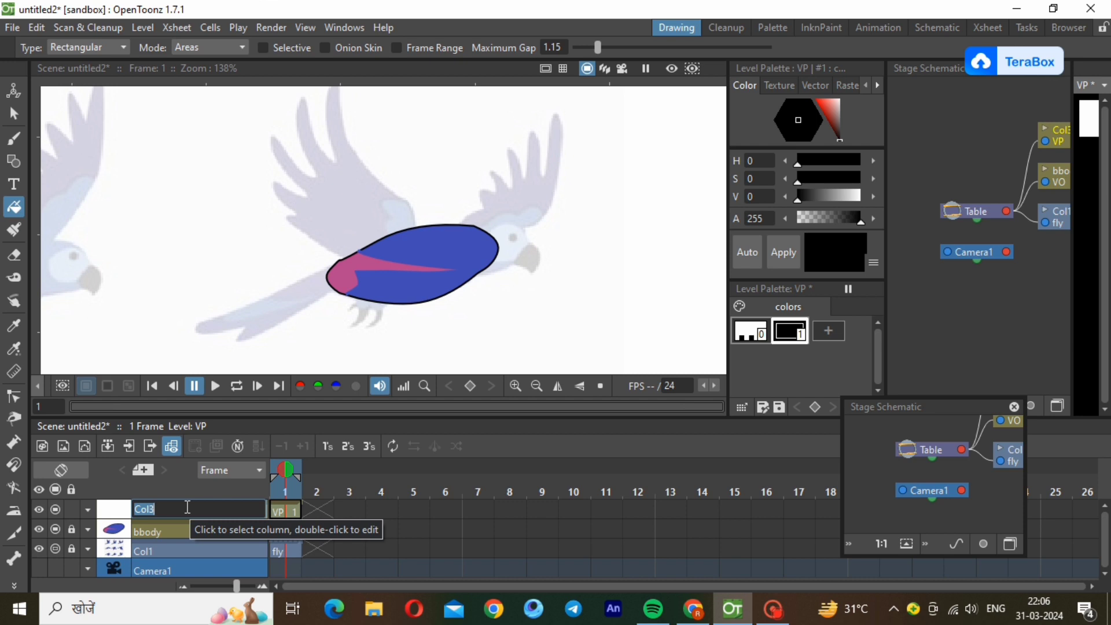
text(head)
key(Return)
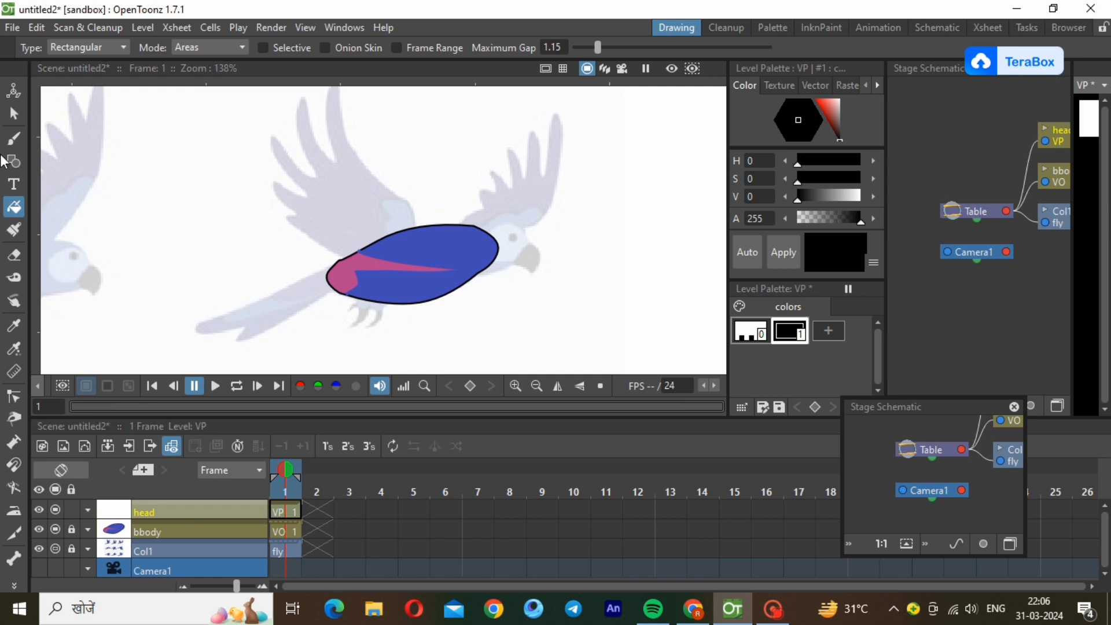
Draw a closed six-point polyline around the reference bird's head, overlapping the front end of the blue body.
click(13, 161)
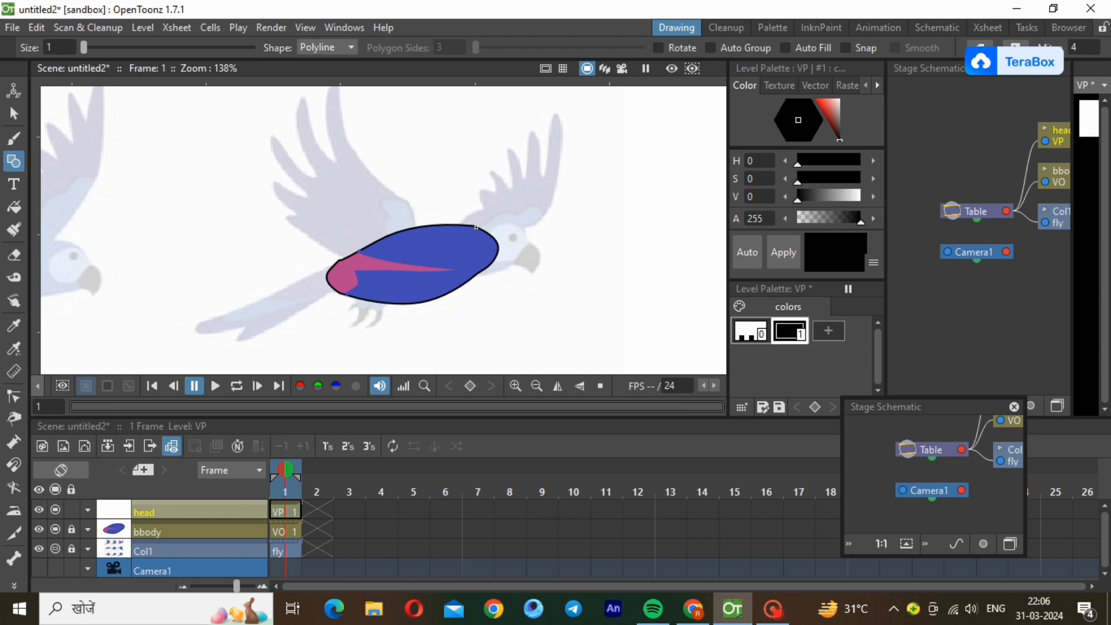
click(476, 227)
click(514, 264)
click(476, 226)
Select the whole head outline and reduce its stroke thickness to match the thin body outline.
click(14, 113)
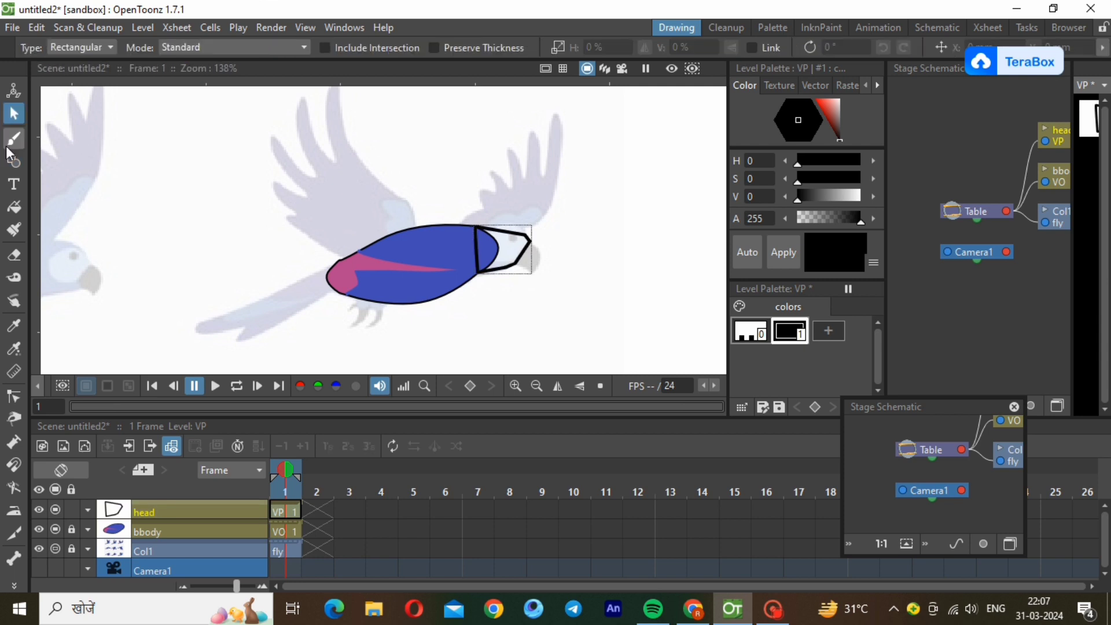
click(478, 275)
click(497, 272)
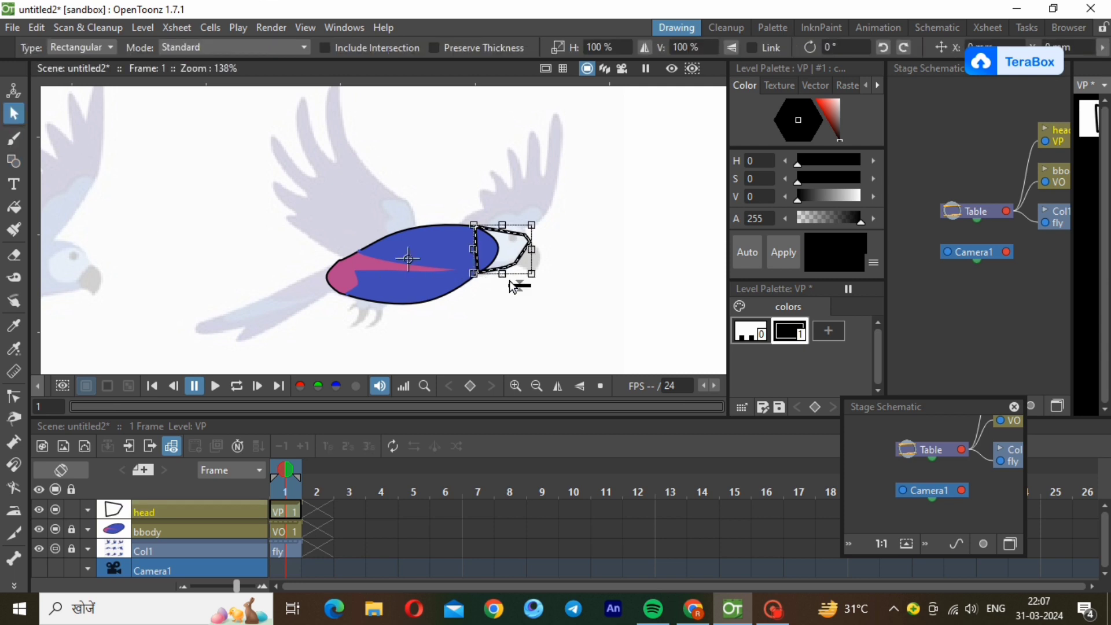
drag(517, 284, 518, 286)
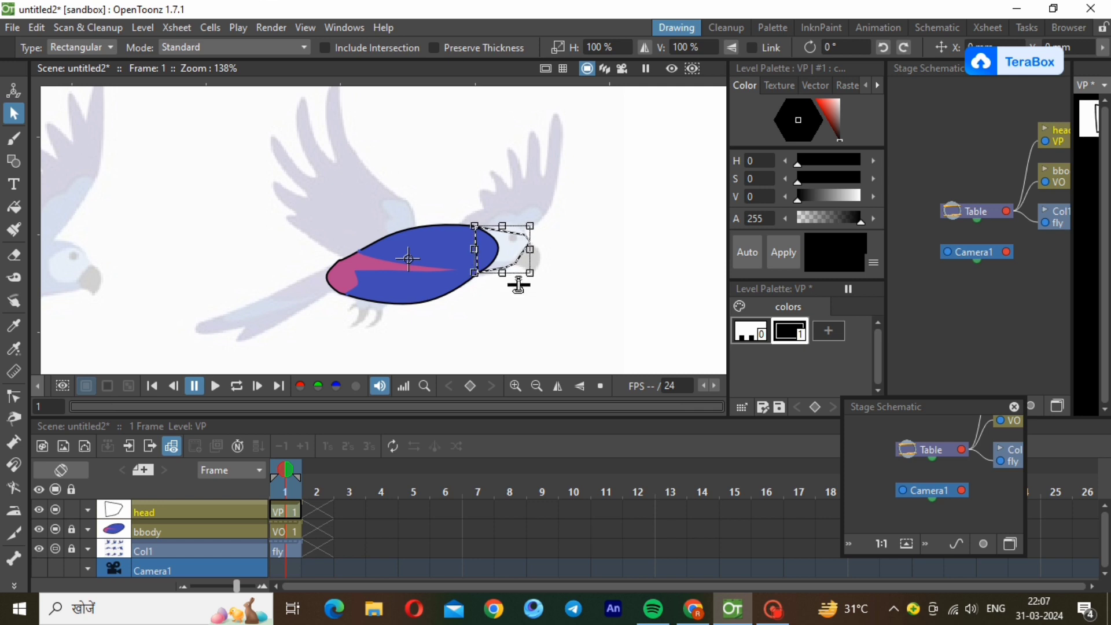
click(594, 346)
Bend the head outline's crown, throat and neck segments into smooth curves that follow the reference head with the Control Point Editor.
click(15, 395)
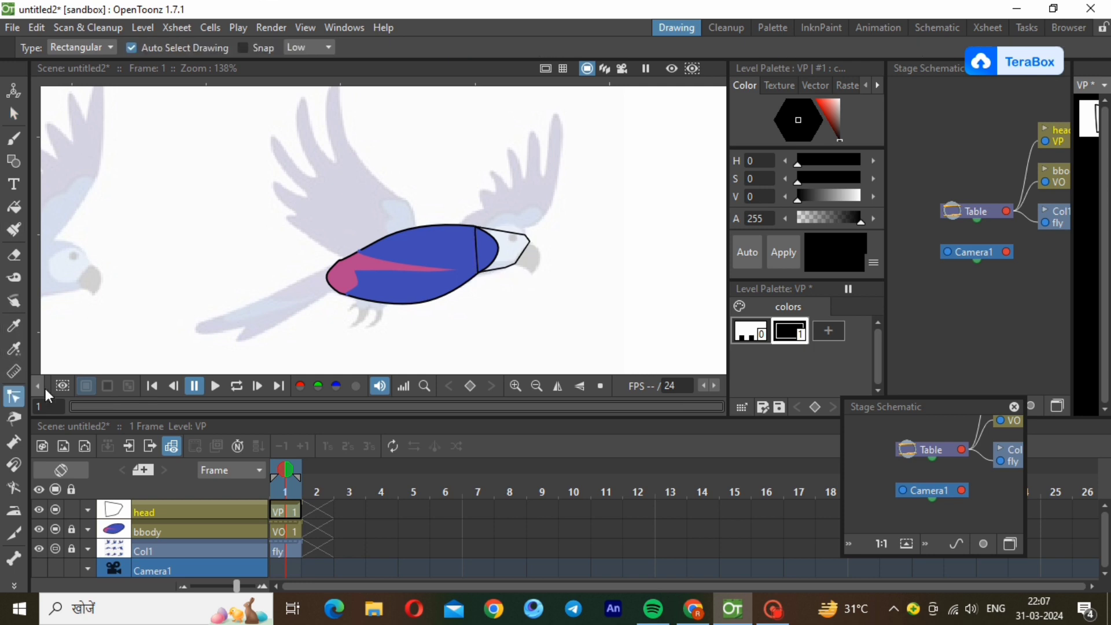
click(511, 239)
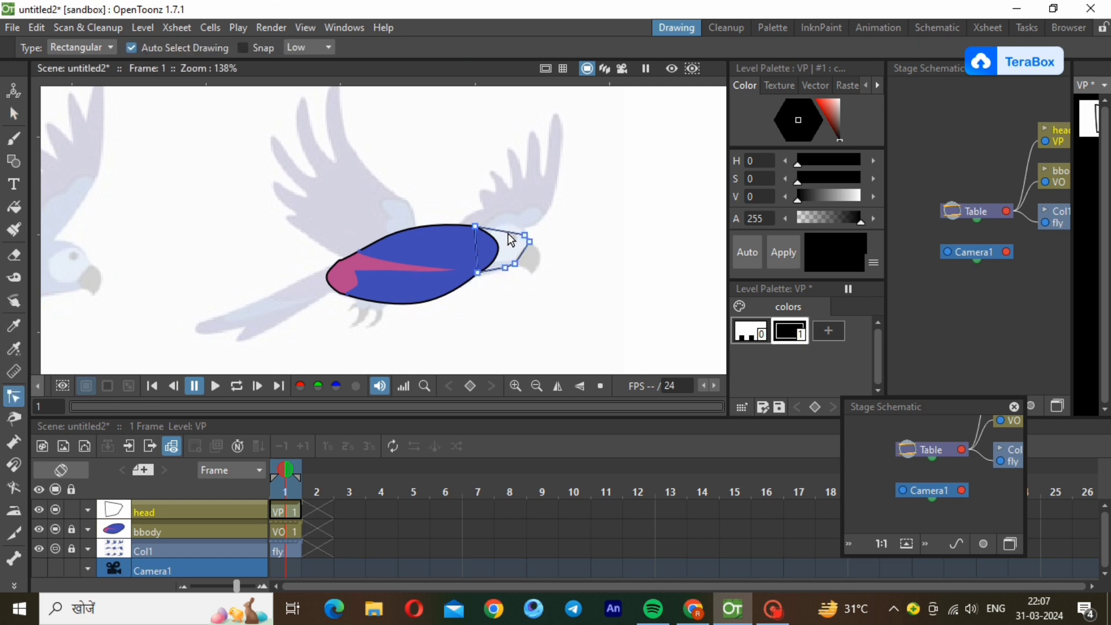
drag(511, 231, 511, 212)
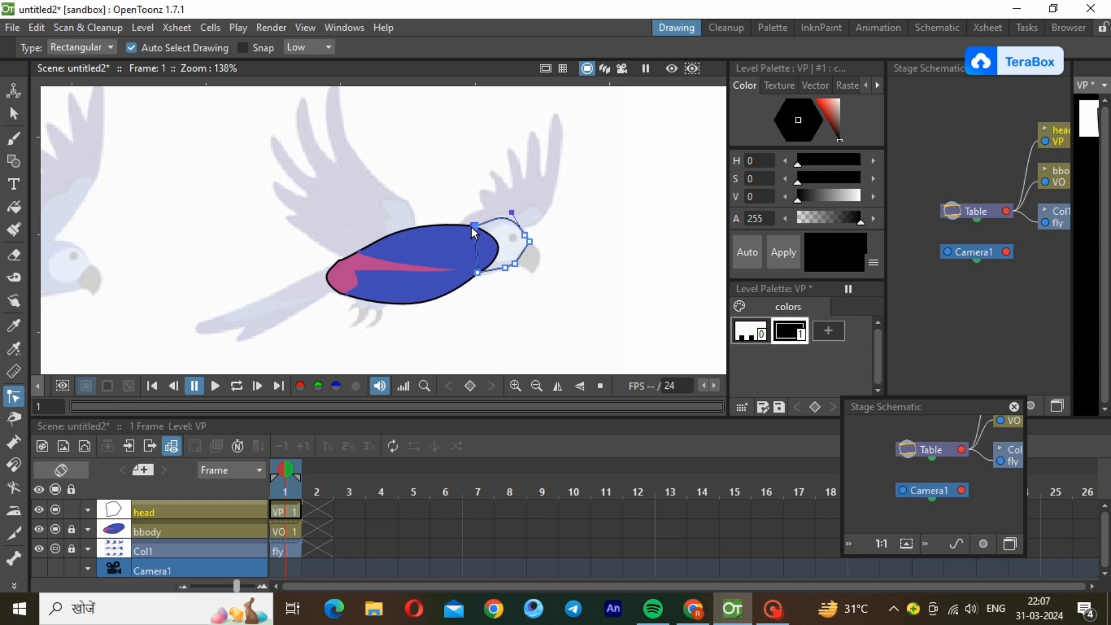
drag(485, 223, 518, 221)
drag(496, 274, 497, 273)
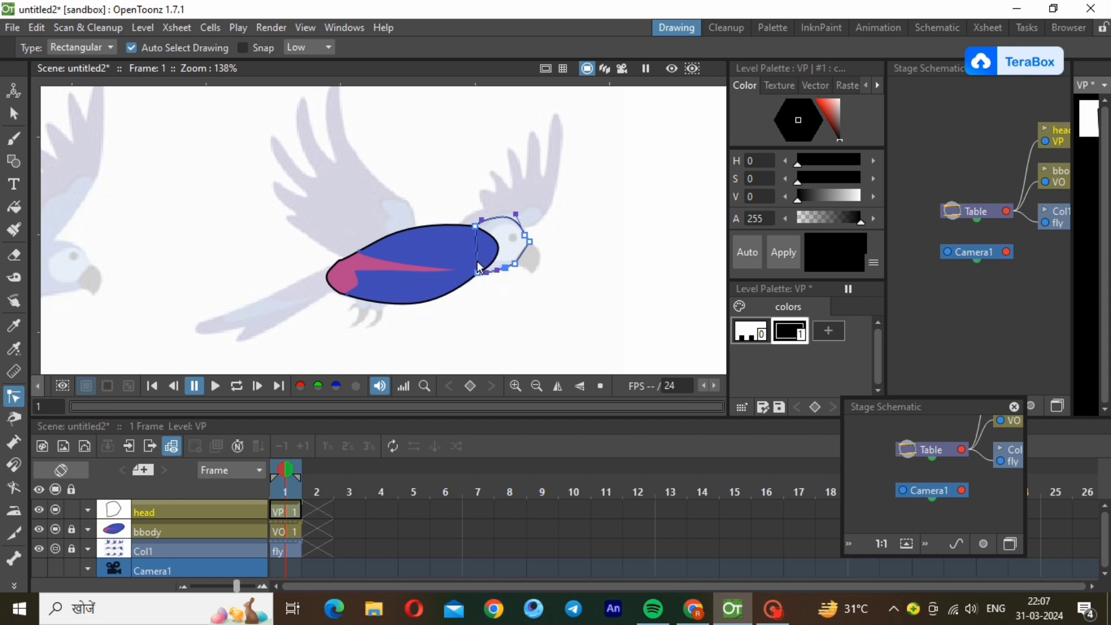
mouse_move(478, 264)
mouse_down()
mouse_move(461, 260)
mouse_move(477, 247)
mouse_up()
click(623, 238)
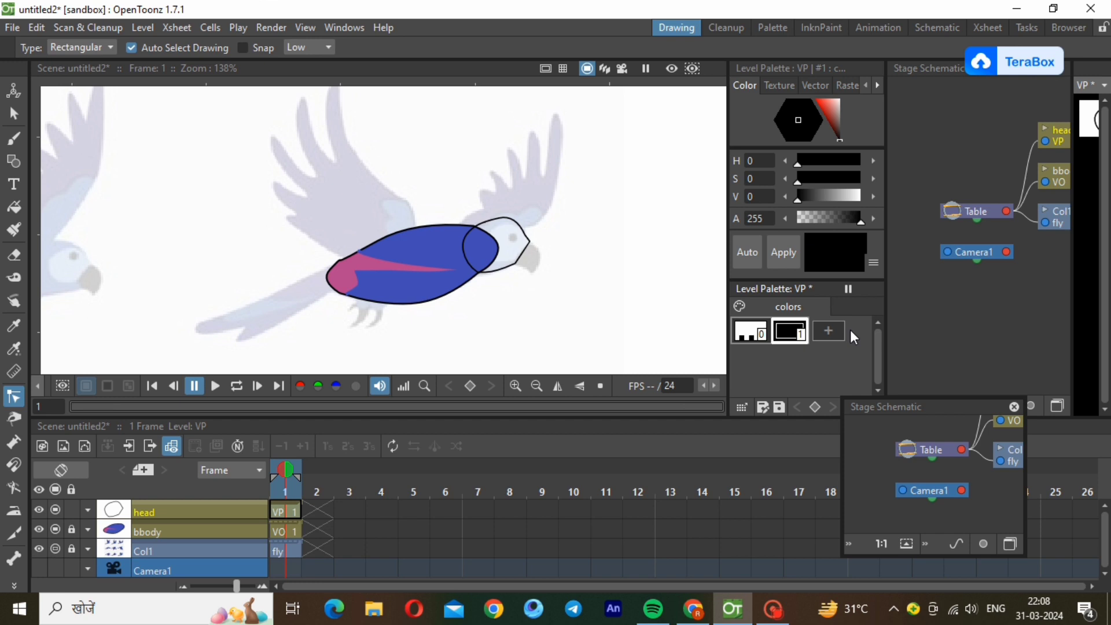
Add a new style to the head level's palette and copy the blue style from the bbody level's palette.
click(821, 327)
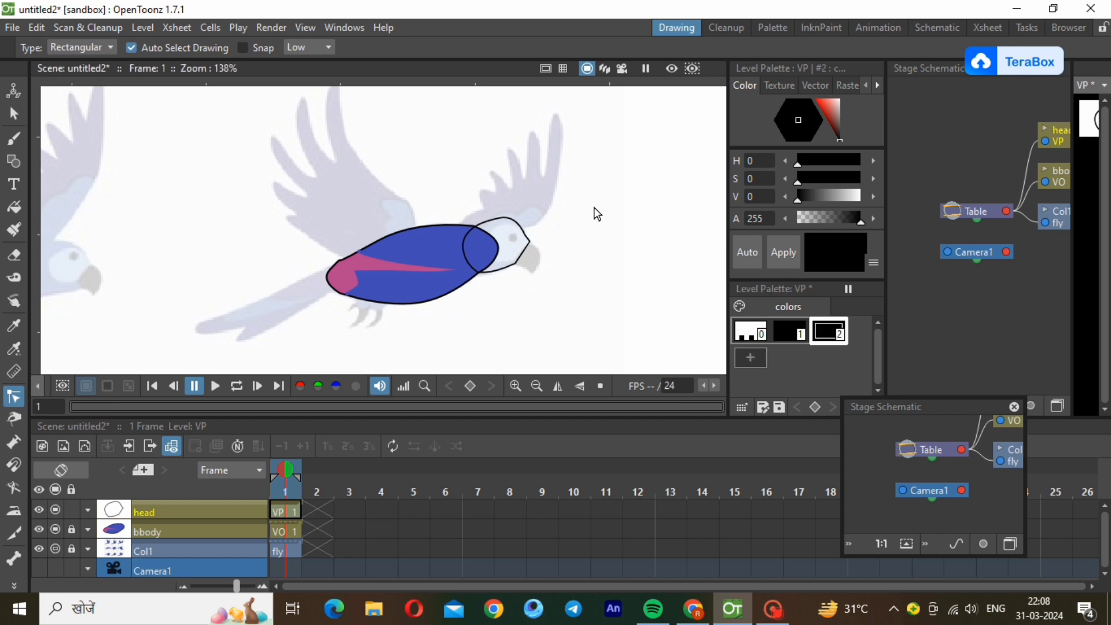
click(148, 531)
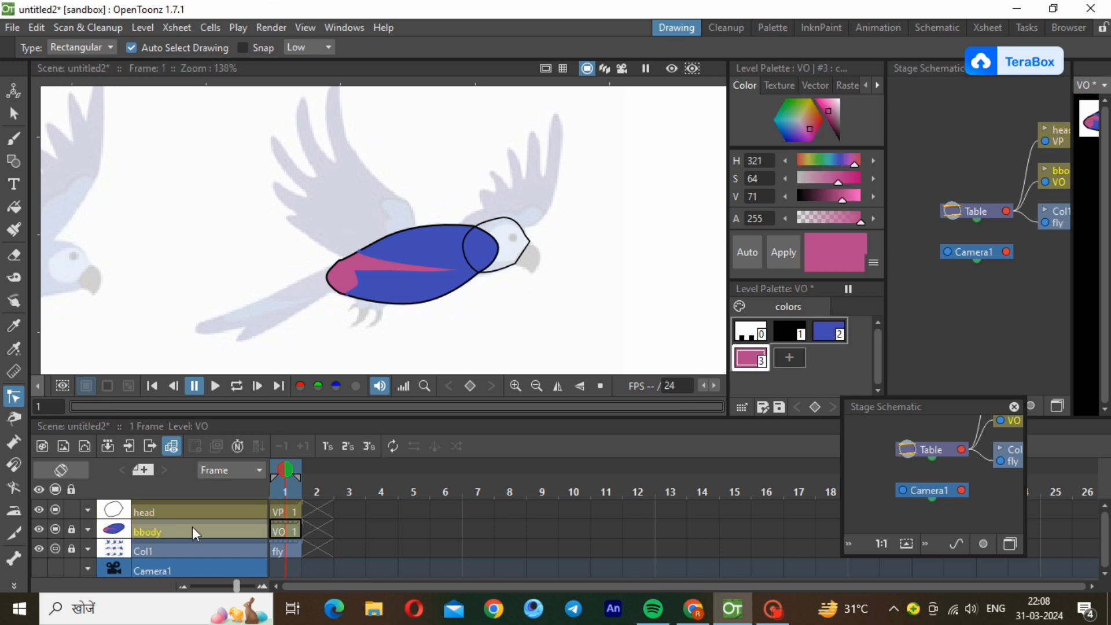
click(829, 333)
right_click(829, 334)
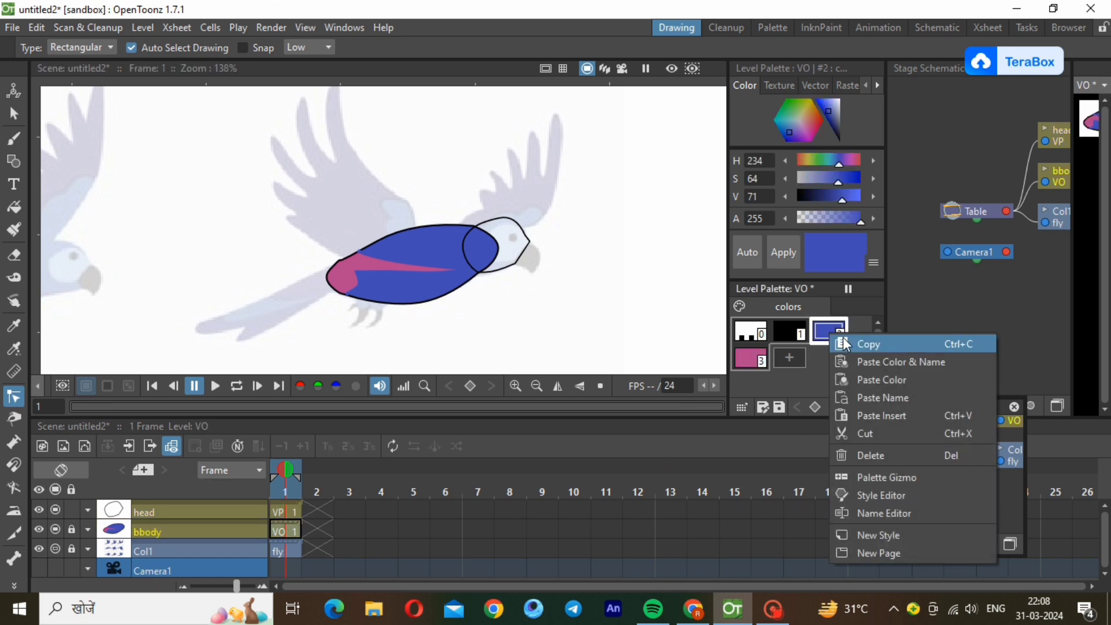
click(873, 381)
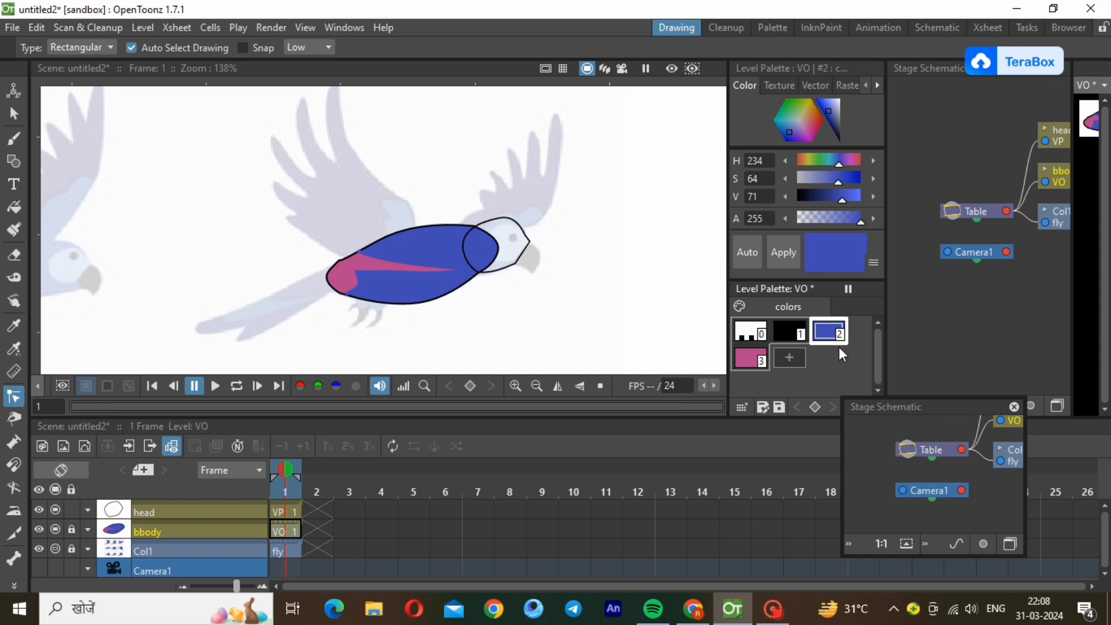
click(859, 345)
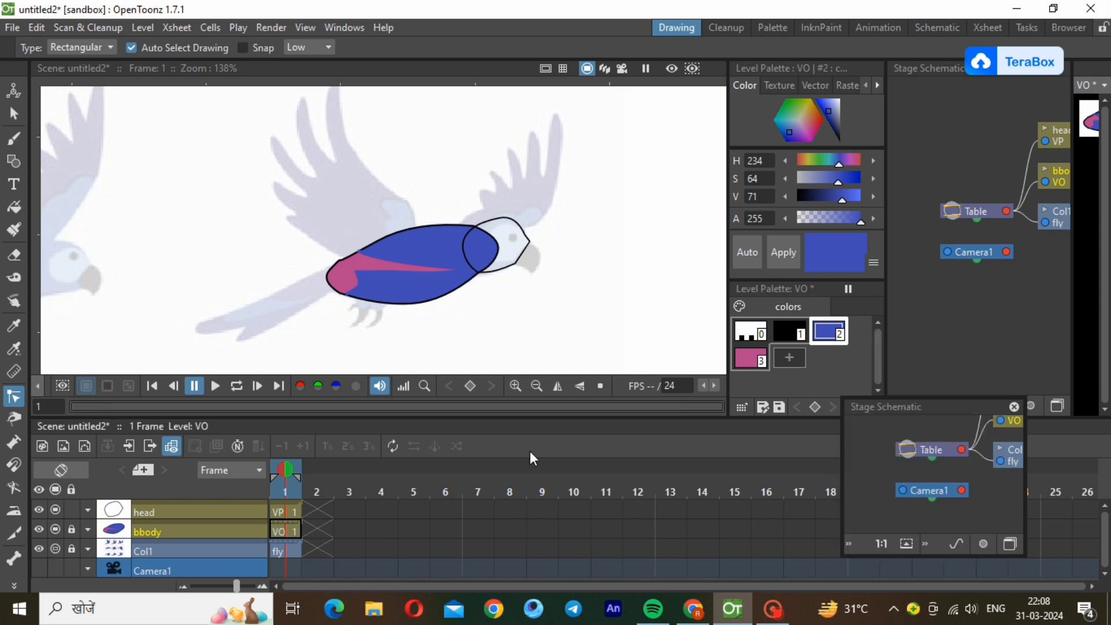
Paste the copied blue colour into the head palette's new style and fill the head outline with it.
click(196, 512)
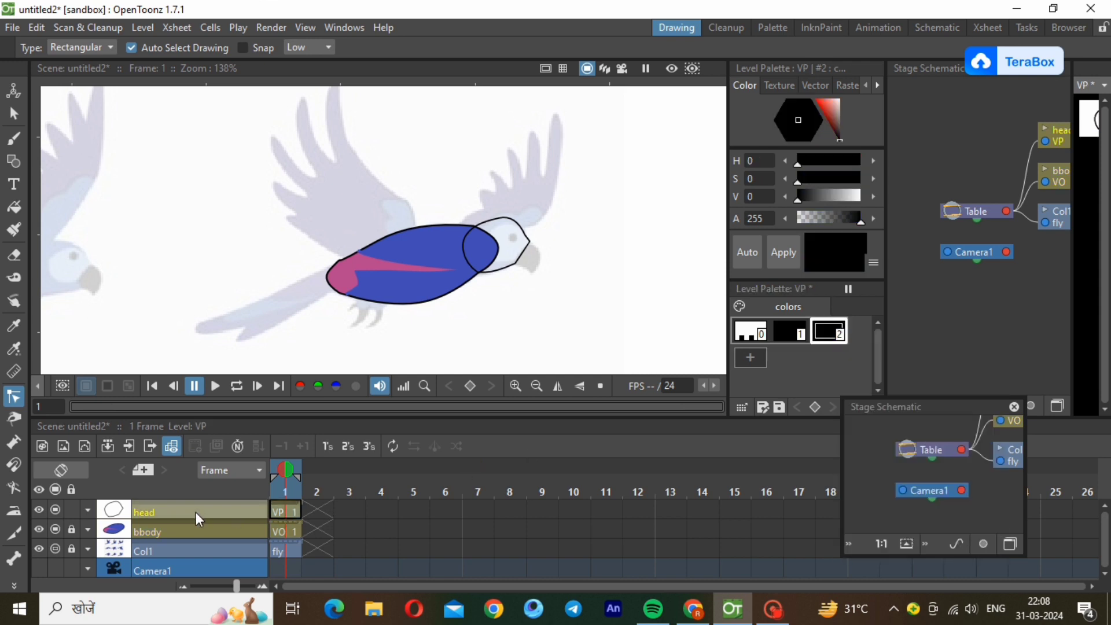
right_click(831, 334)
click(869, 376)
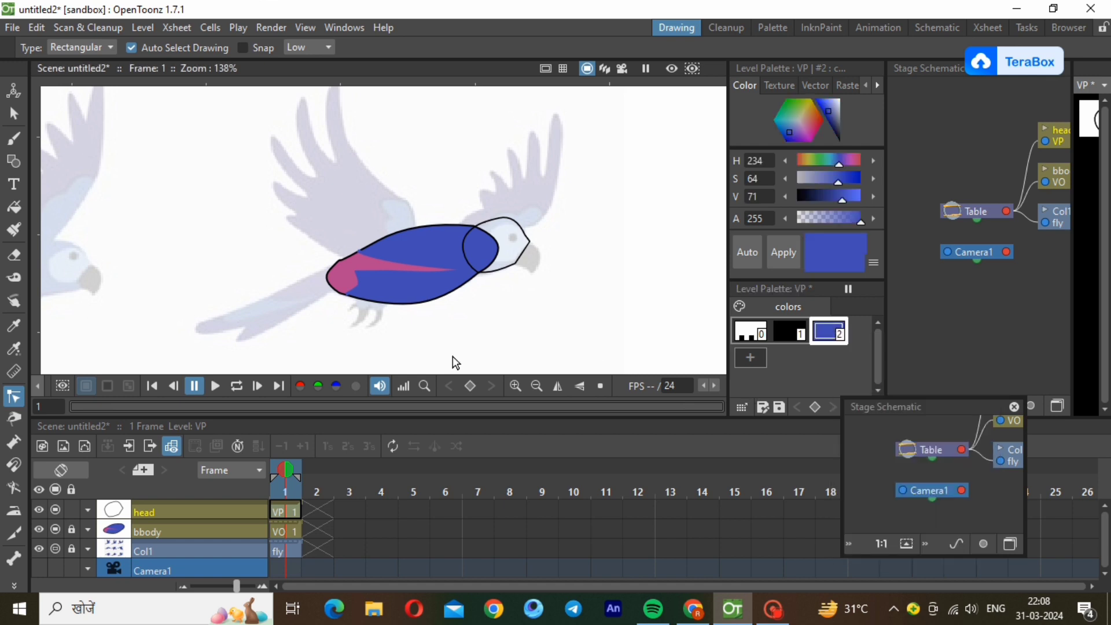
click(14, 206)
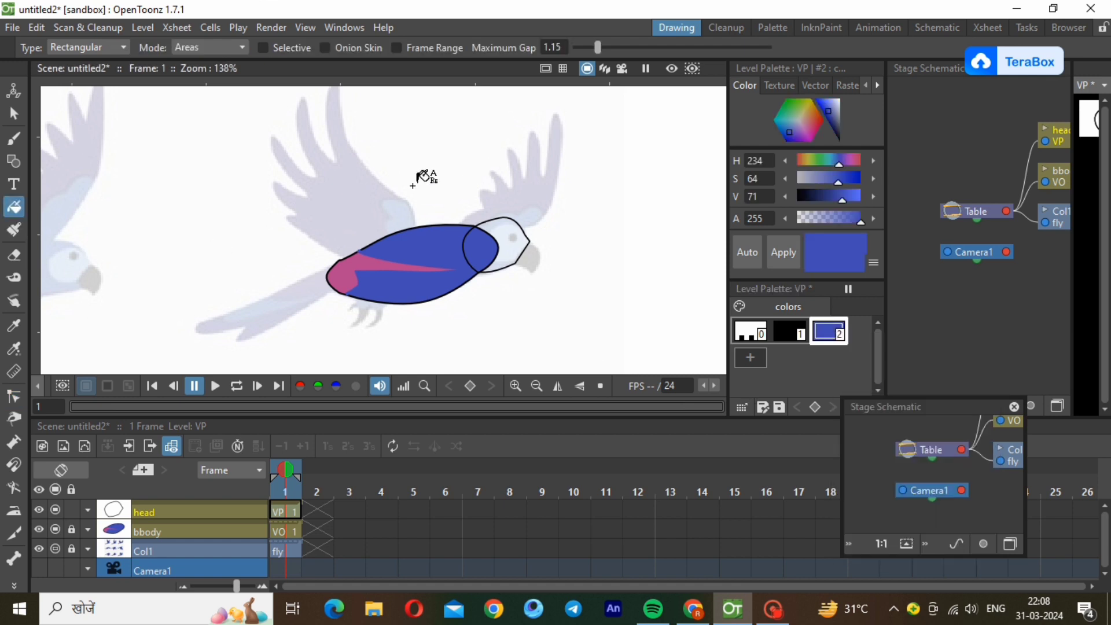
drag(412, 185, 552, 291)
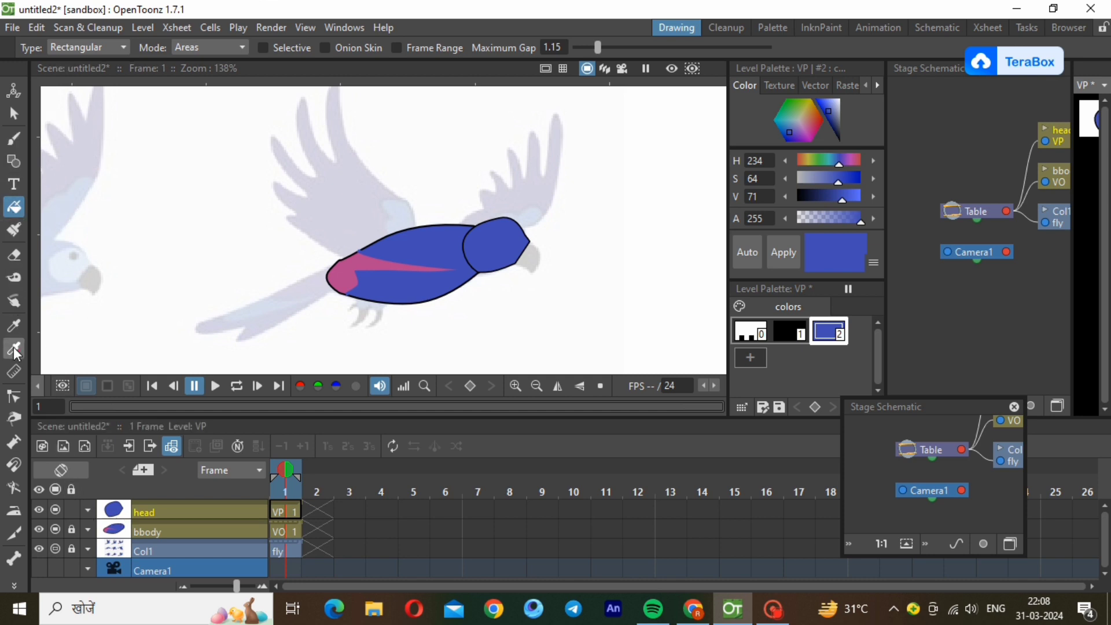
Draw a blue polyline across the neck and curve it over the head's rear outline to hide the black seam with the body.
click(14, 160)
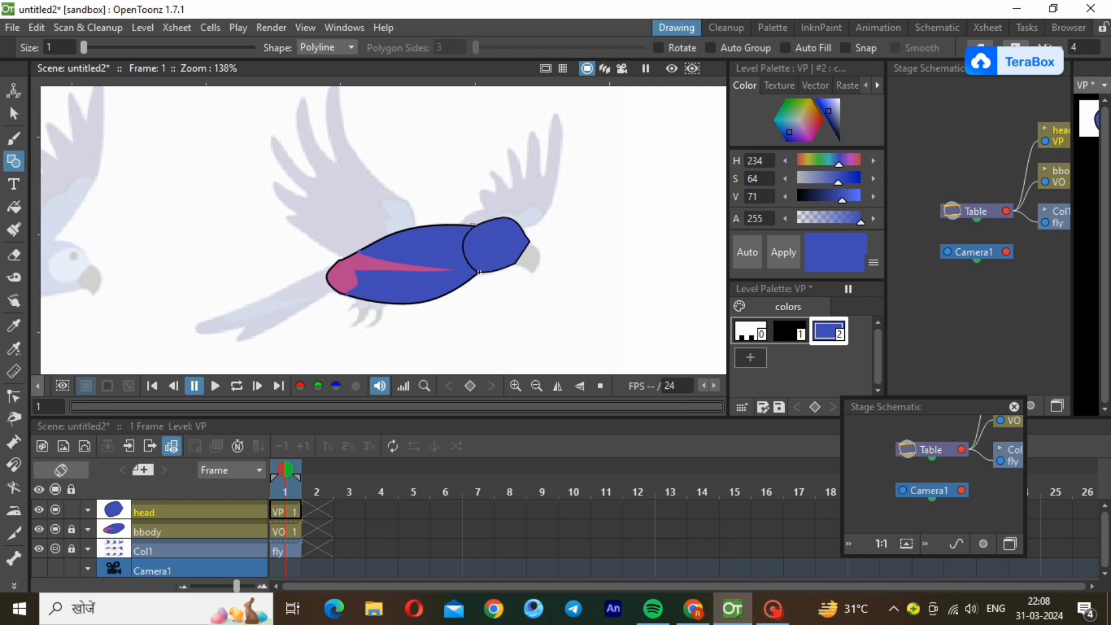
click(15, 115)
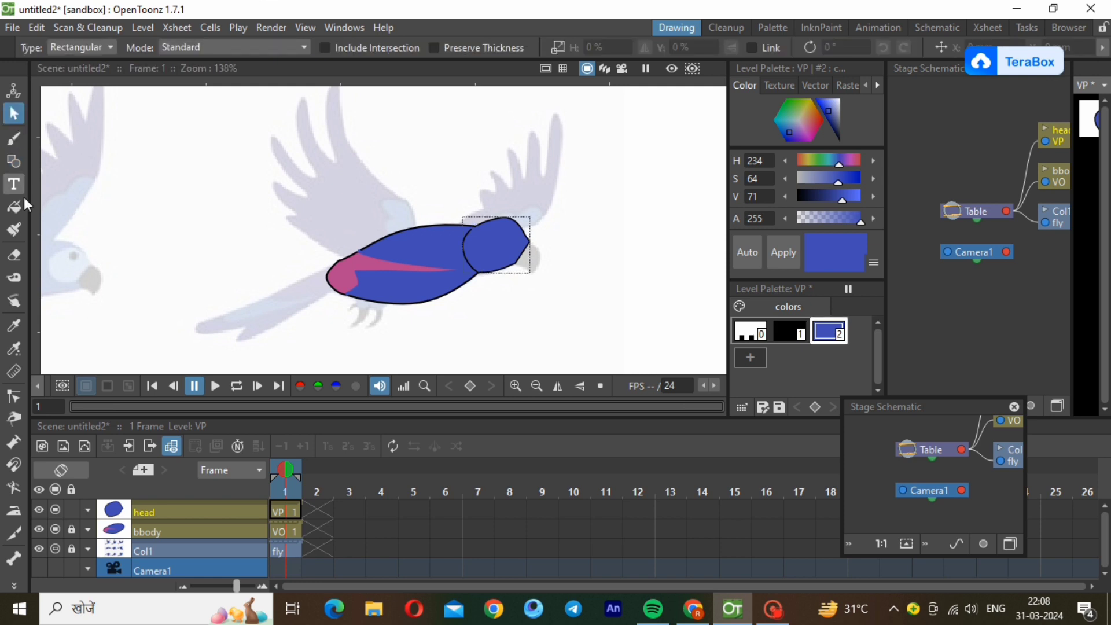
click(16, 397)
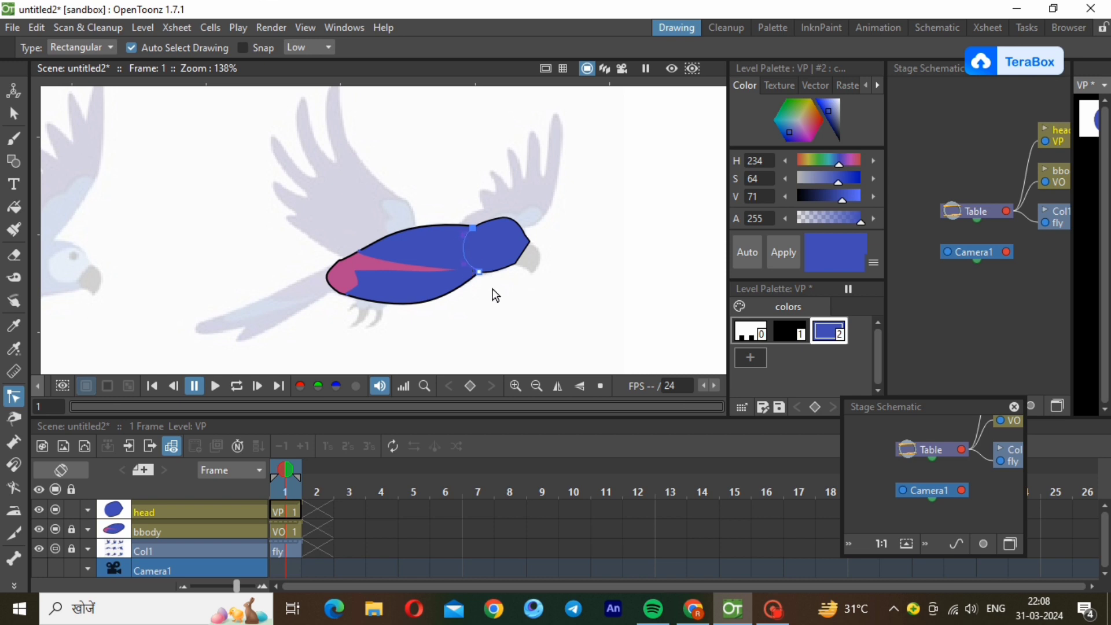
Lower the head level's opacity to 40% so the reference face shows through.
click(504, 311)
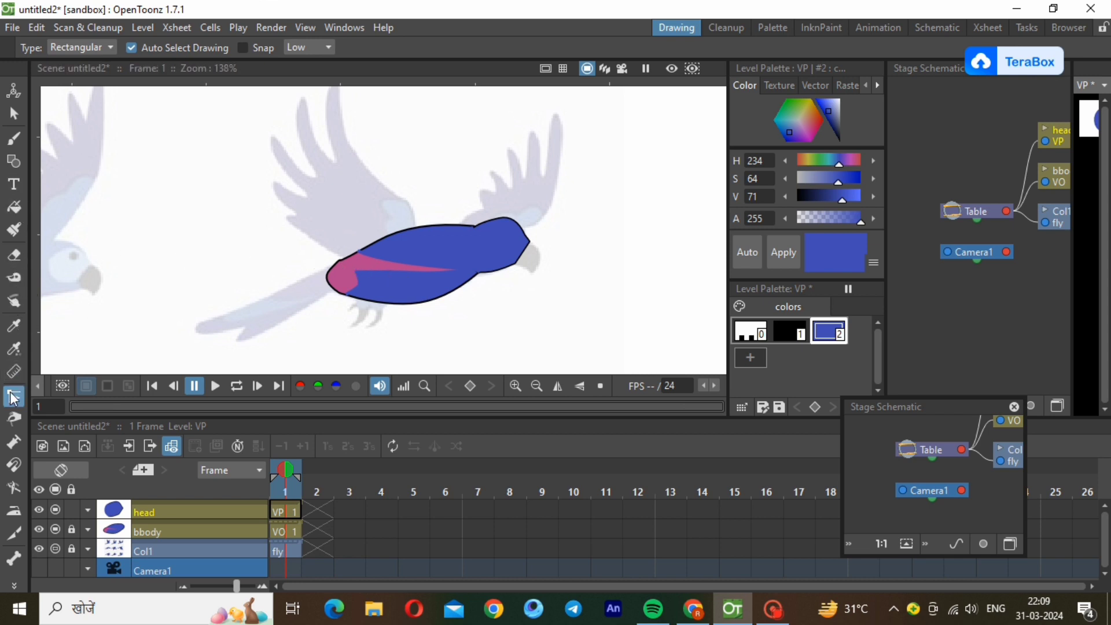
click(15, 160)
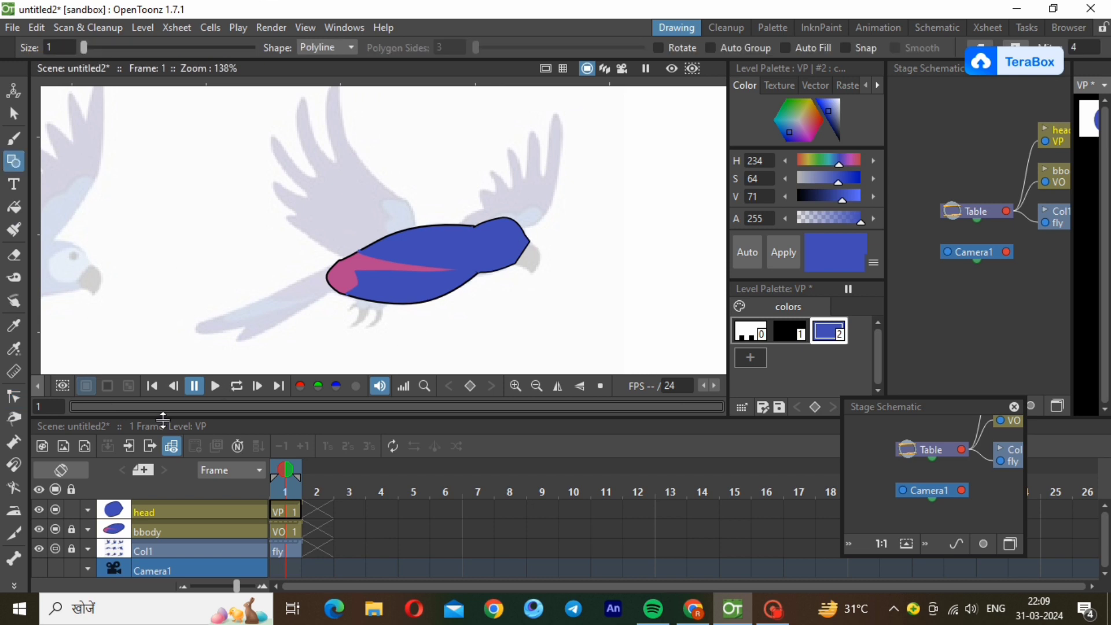
click(89, 509)
scroll(132, 530, down, 20)
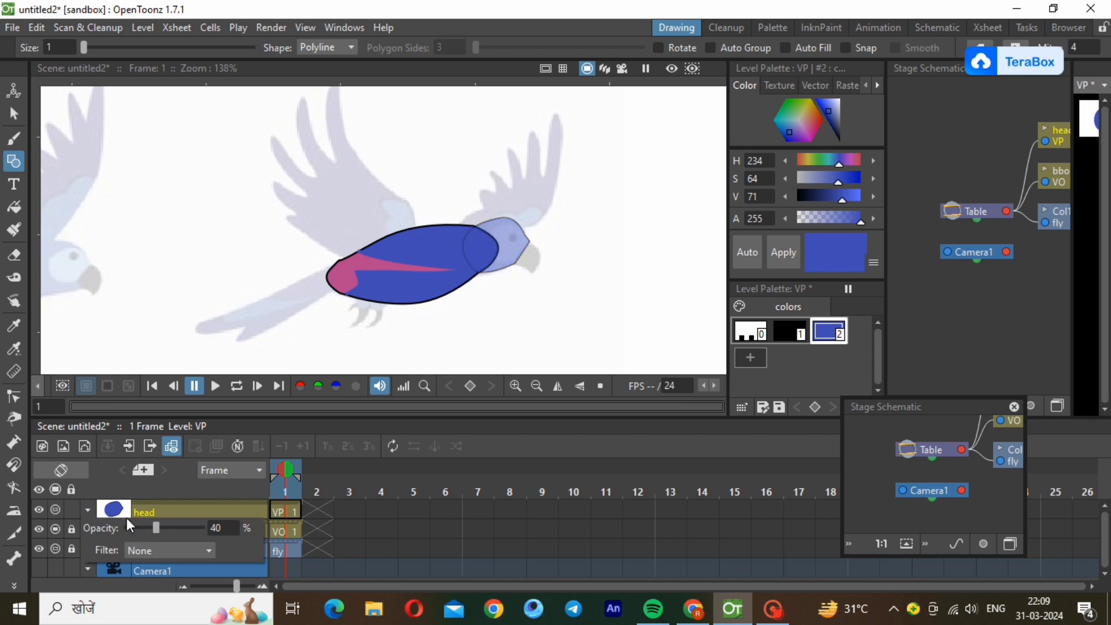
click(141, 512)
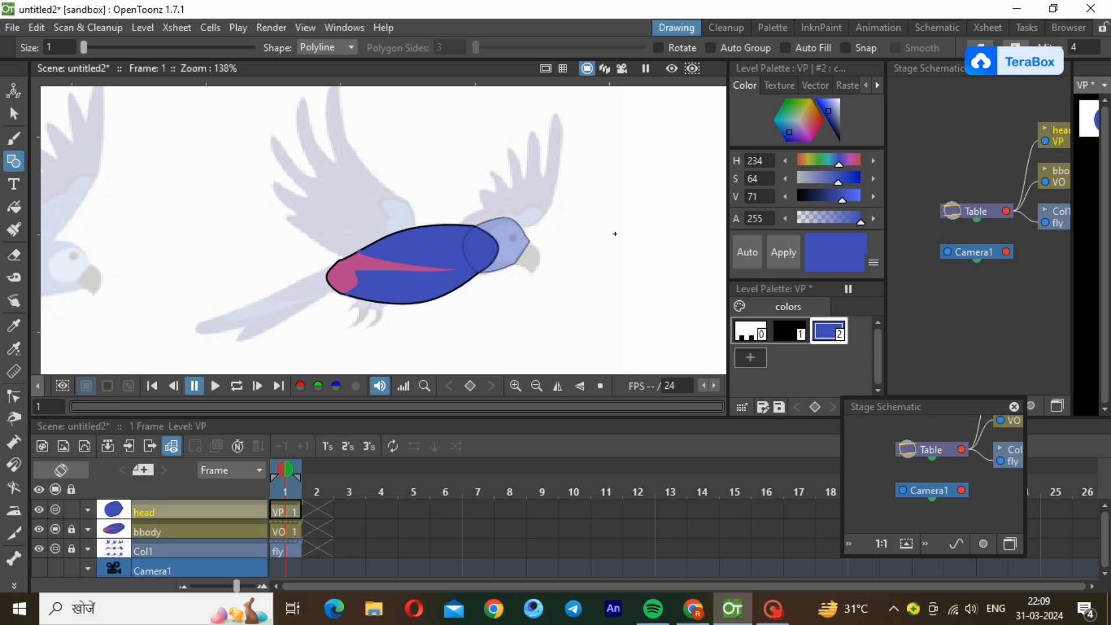
Outline the pale face patch inside the head with a blue polyline and curve its upper and lower edges to follow the reference.
click(518, 223)
click(491, 264)
double_click(516, 261)
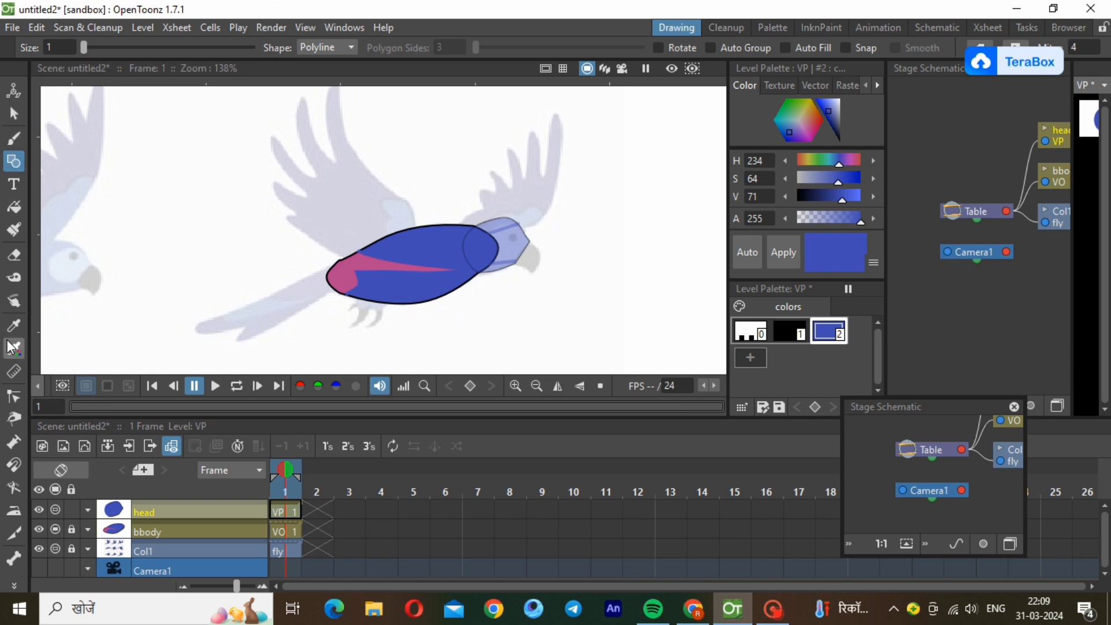
click(14, 397)
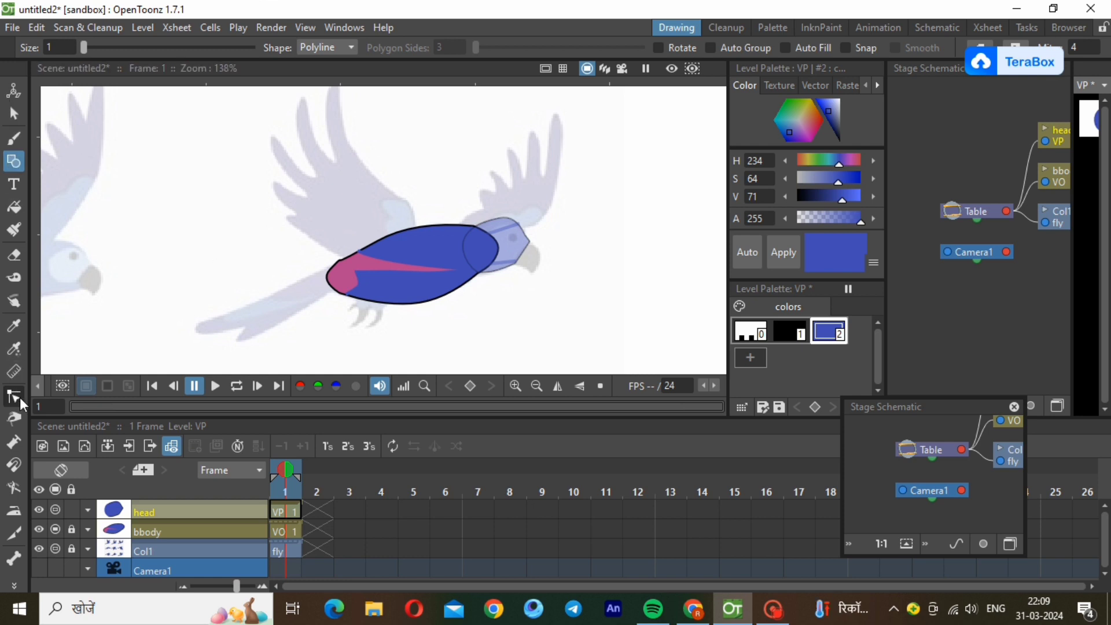
click(508, 233)
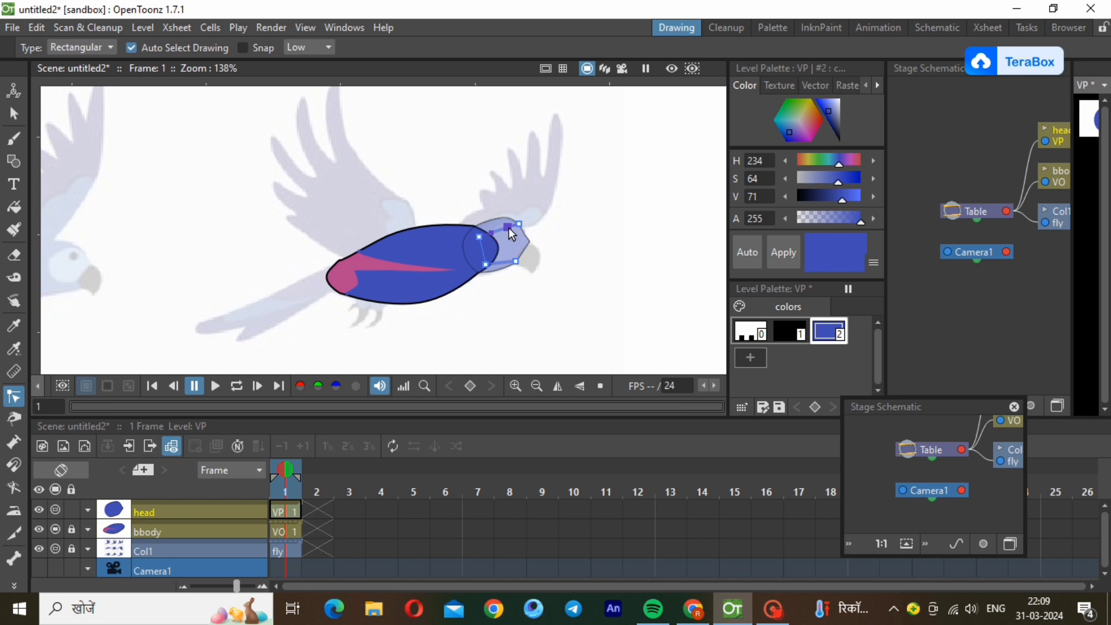
drag(507, 228, 507, 220)
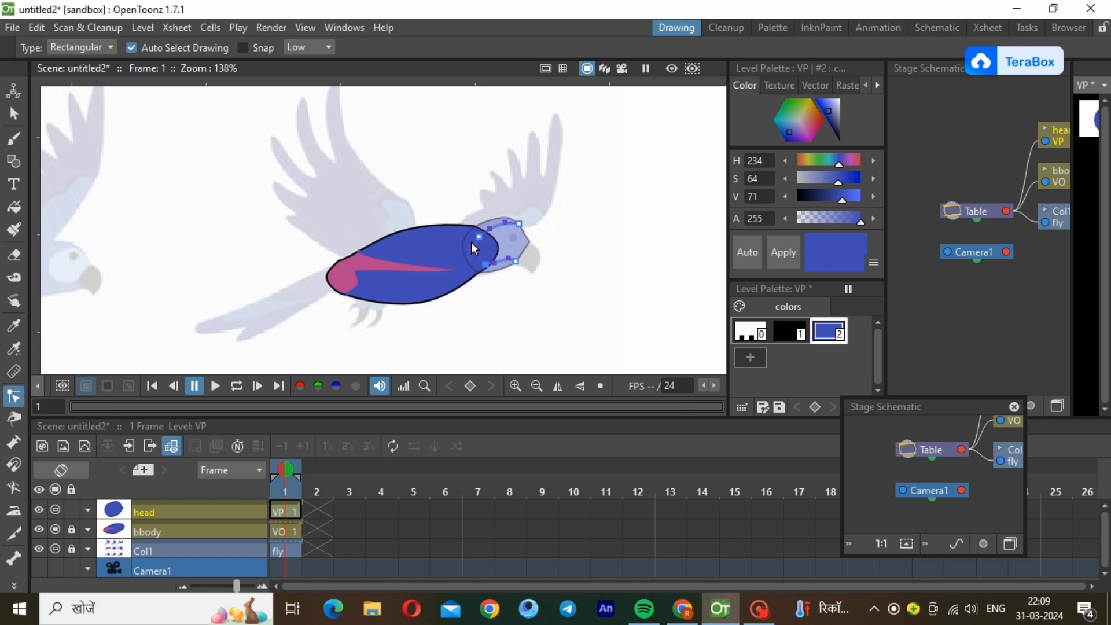
click(642, 350)
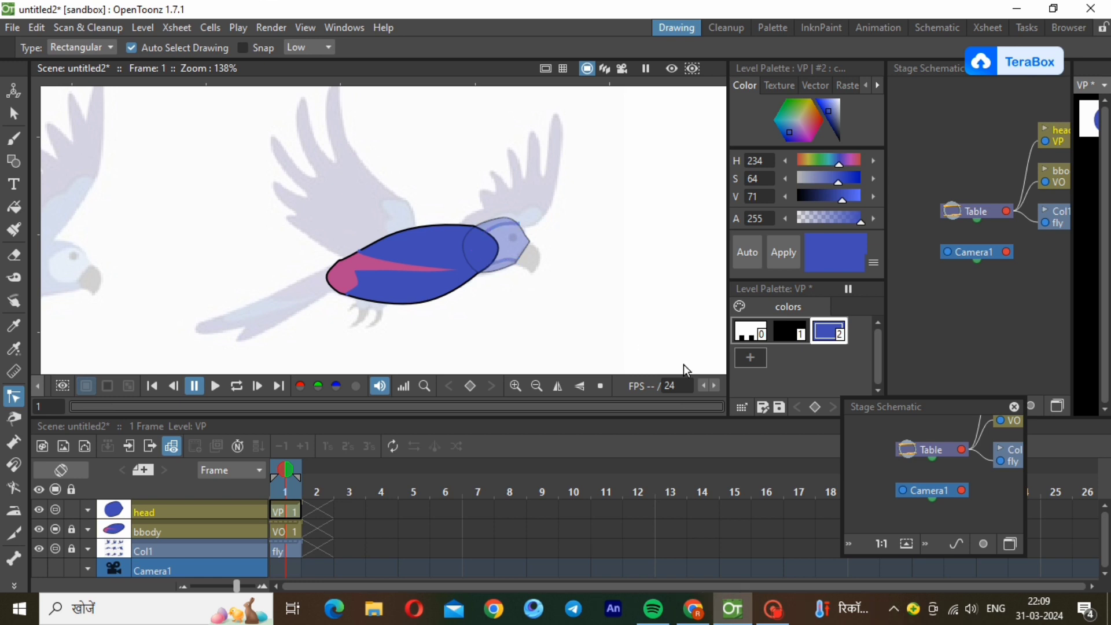
Add a pale blue style (H 234, S 23, V 79) to the head palette and fill the face patch with it.
click(740, 354)
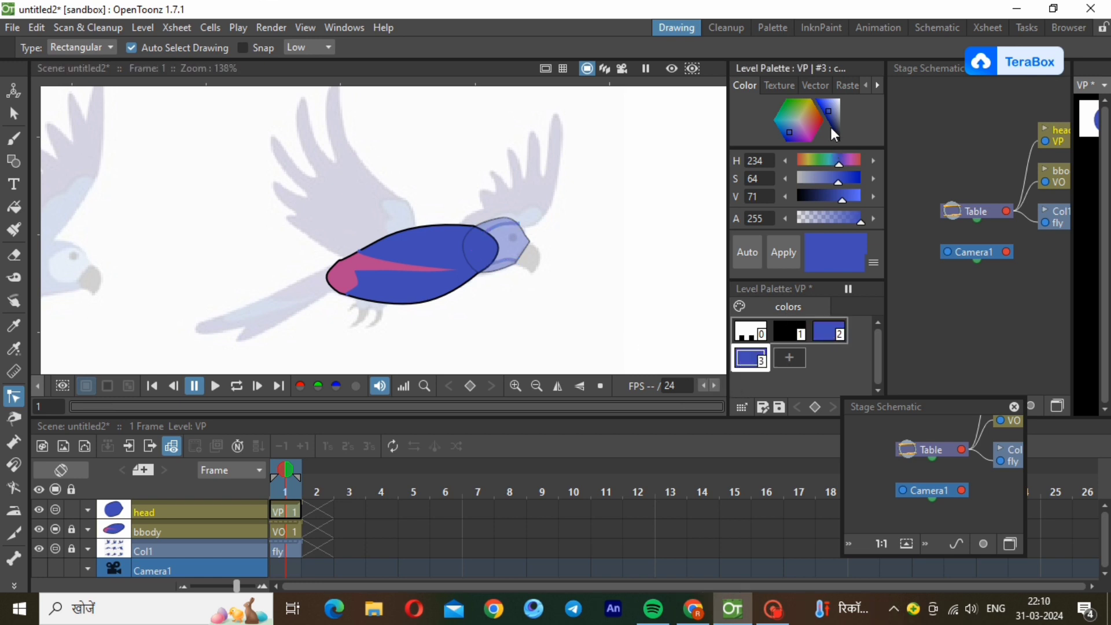
drag(830, 127, 835, 108)
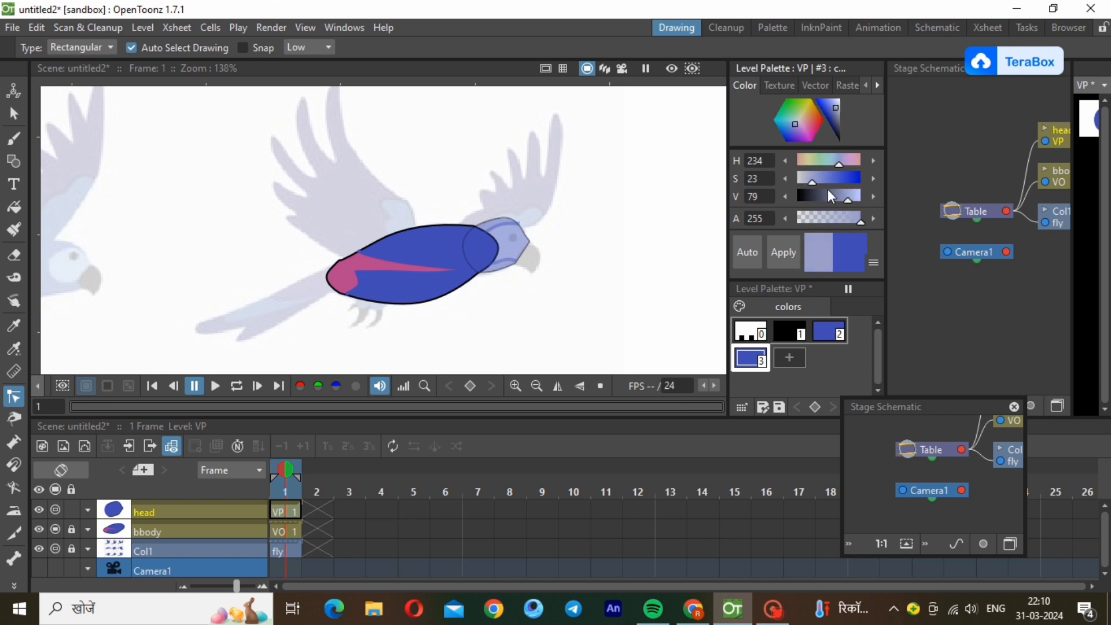
click(781, 262)
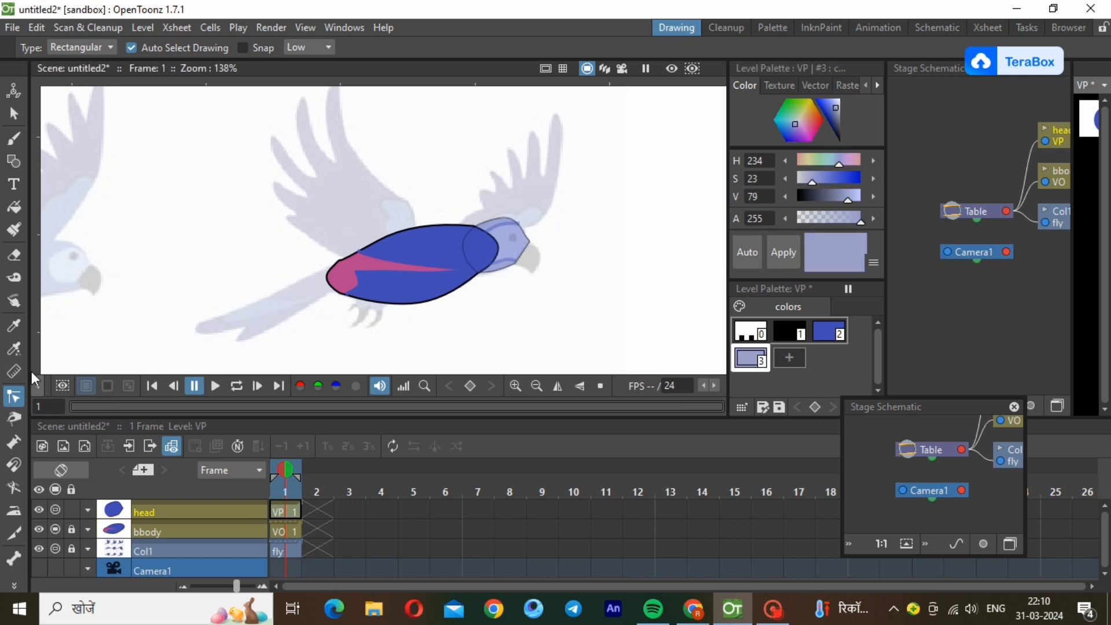
click(17, 209)
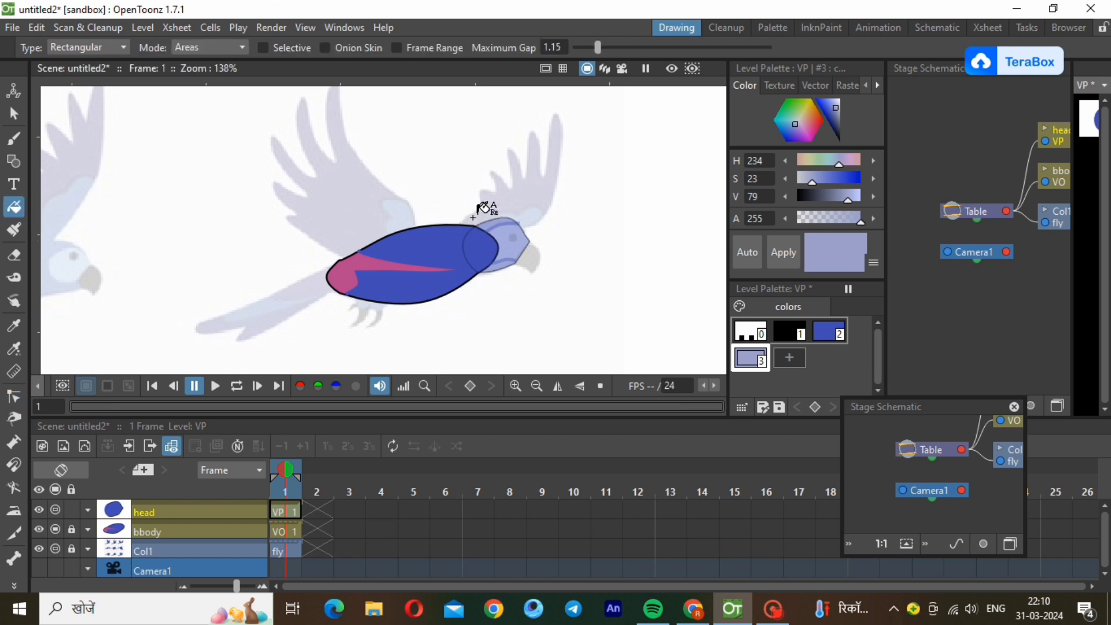
drag(466, 213, 531, 276)
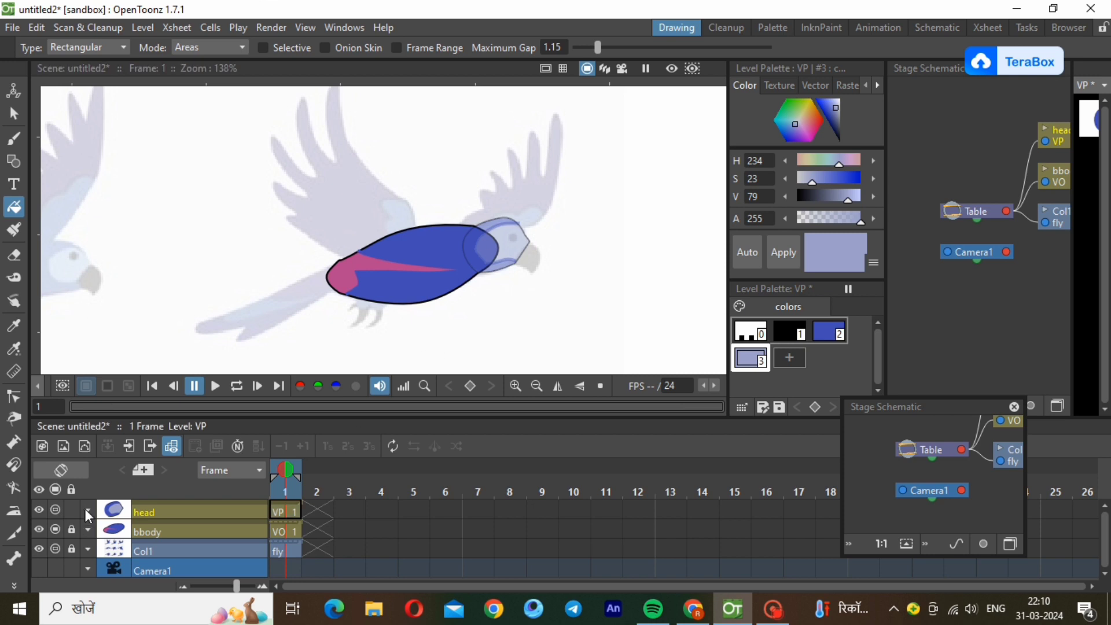
Restore the head level's opacity to 100% and select the face patch's outline to check it.
click(113, 514)
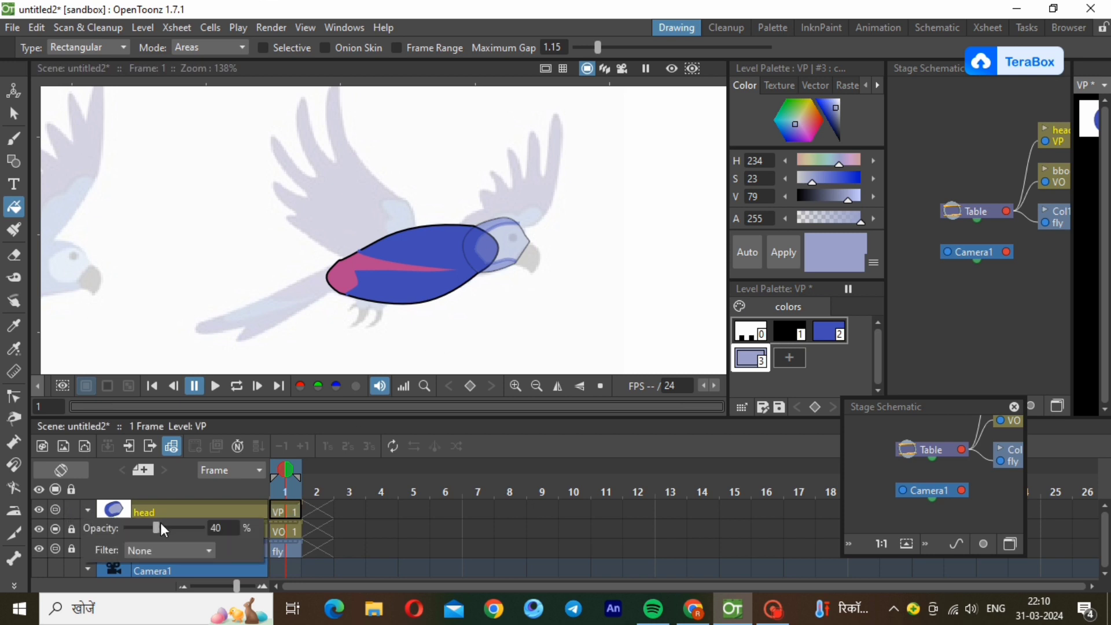
drag(166, 525, 222, 529)
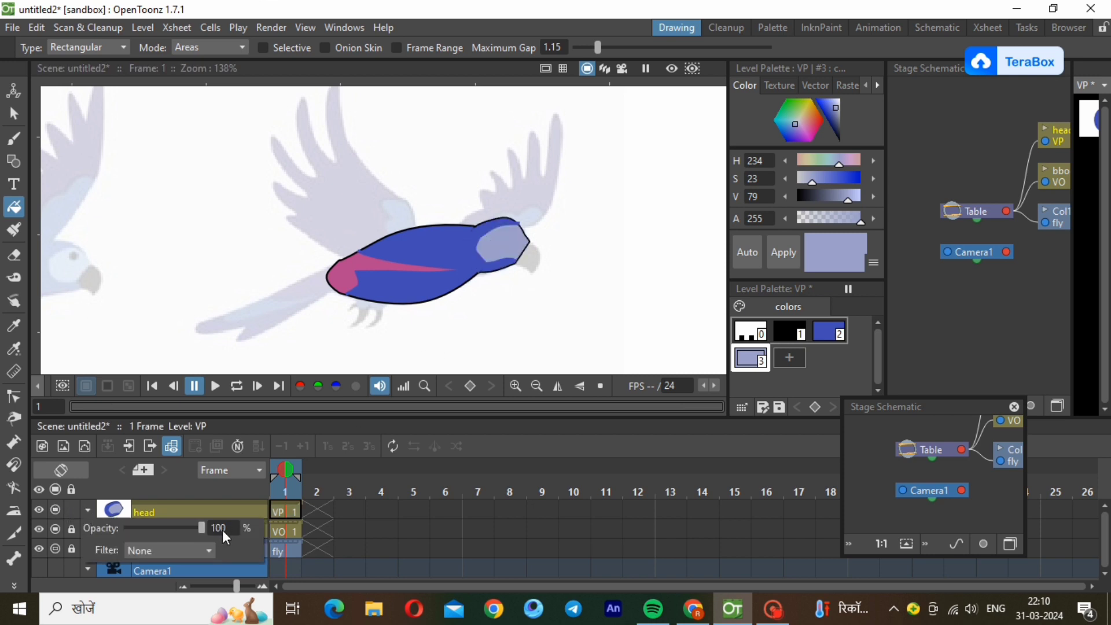
click(13, 114)
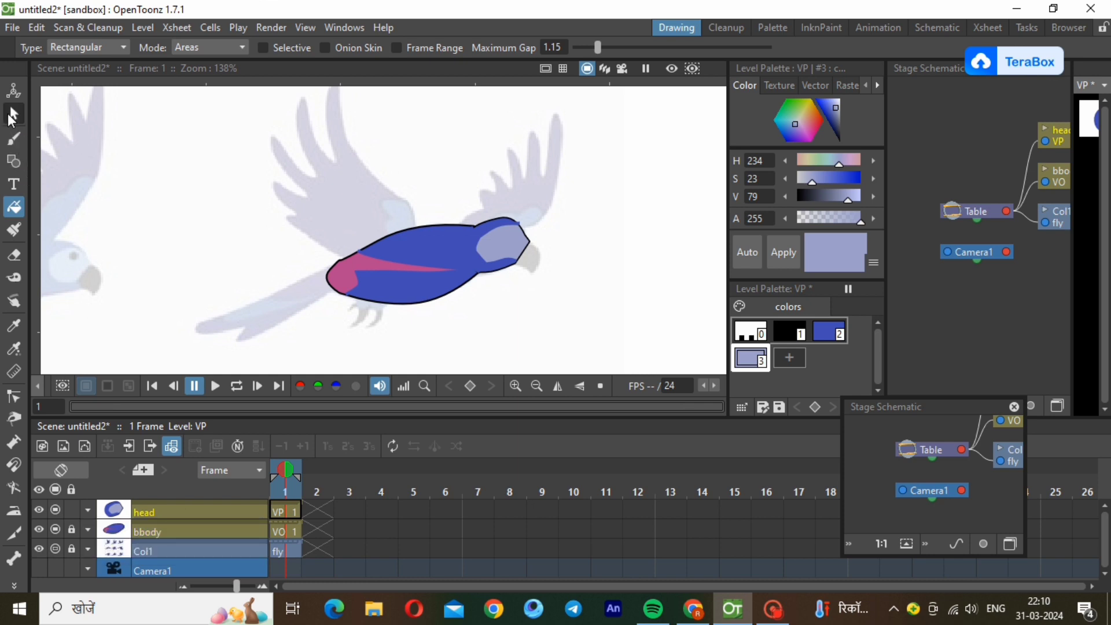
click(513, 230)
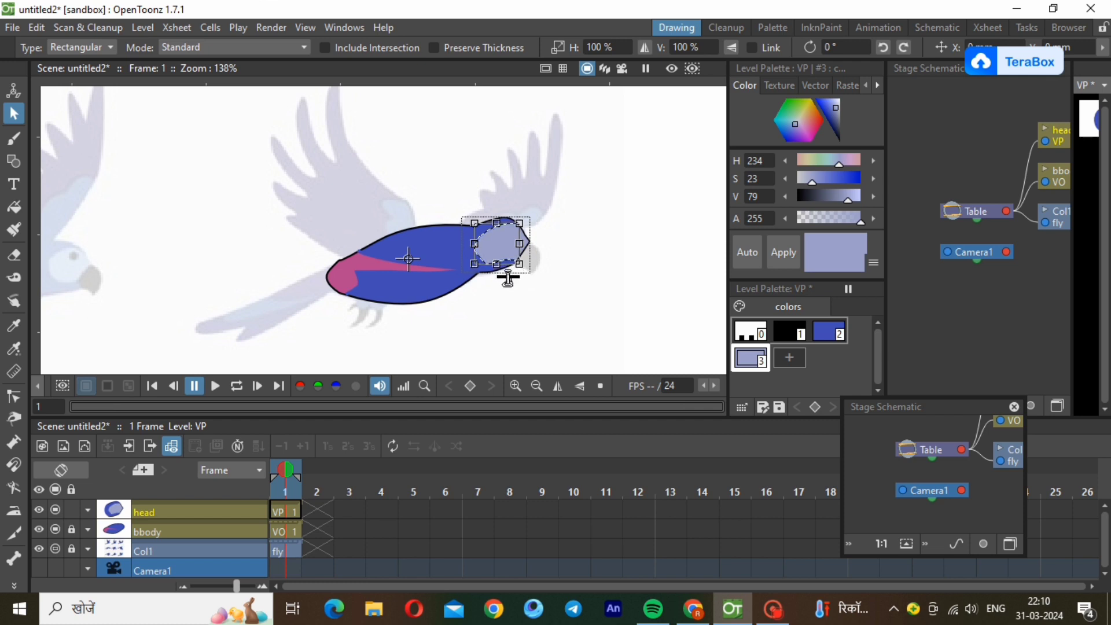
click(575, 312)
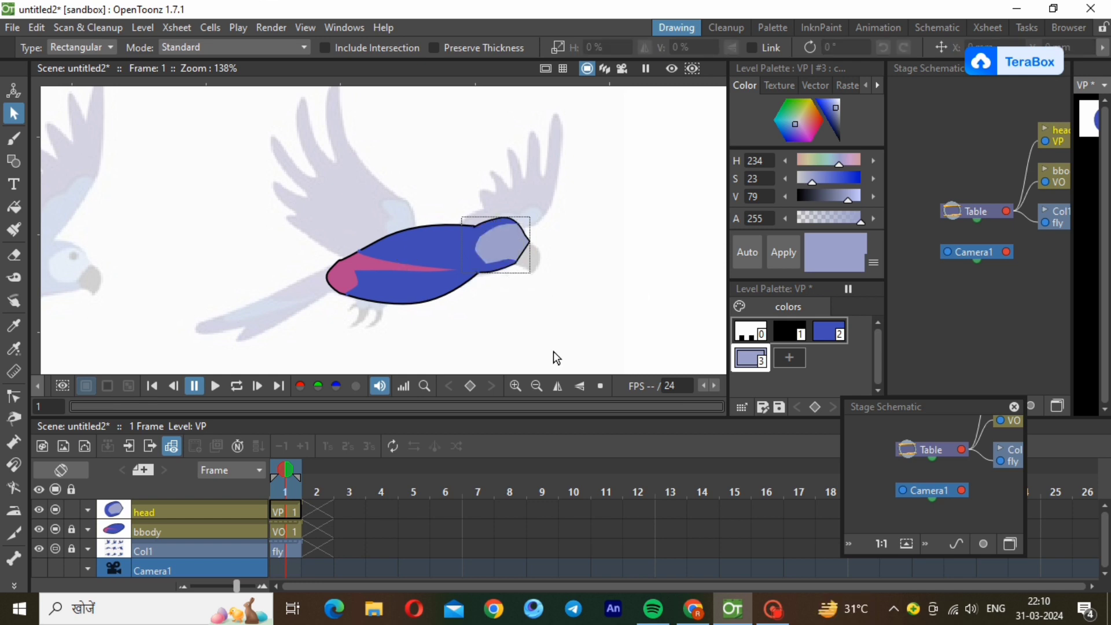
Draw a small circle for the eye on the pale face patch in the black style and fill it black.
click(790, 332)
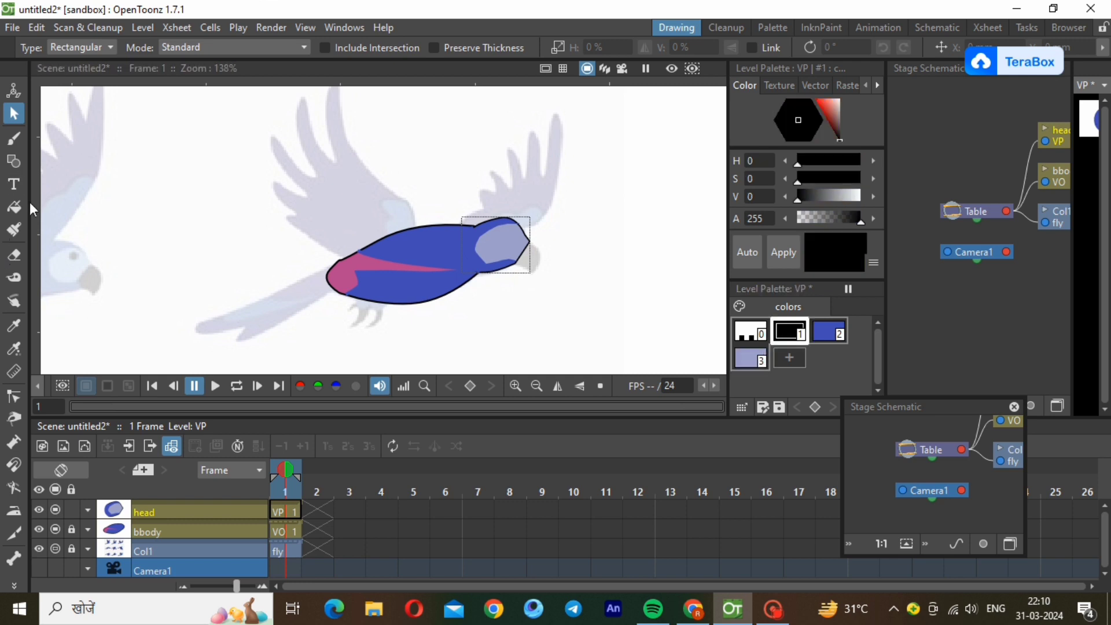
click(14, 161)
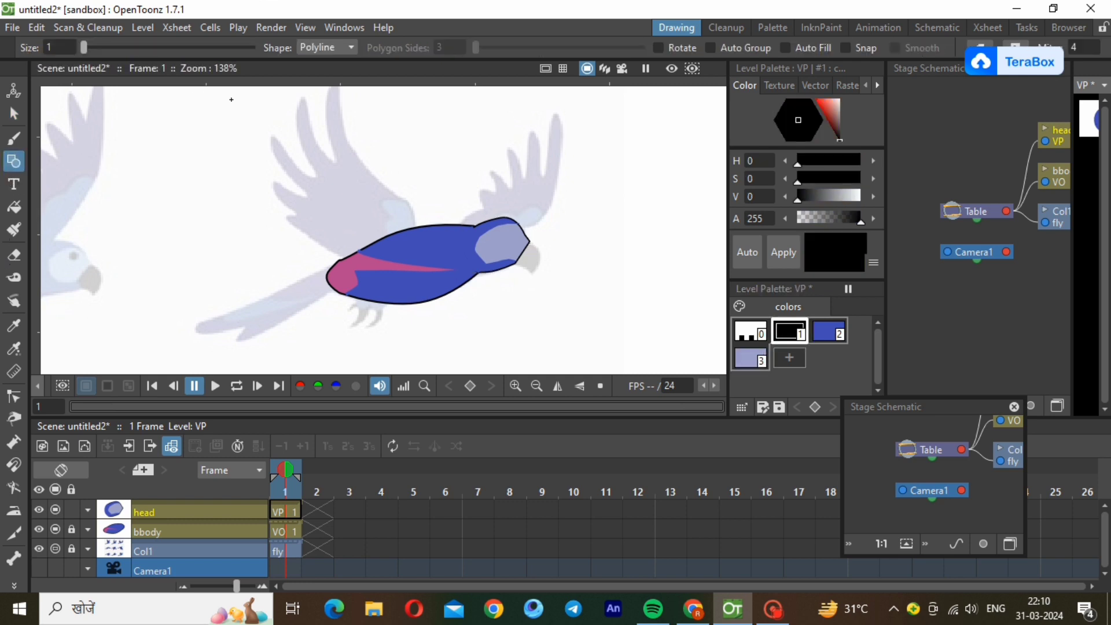
click(325, 49)
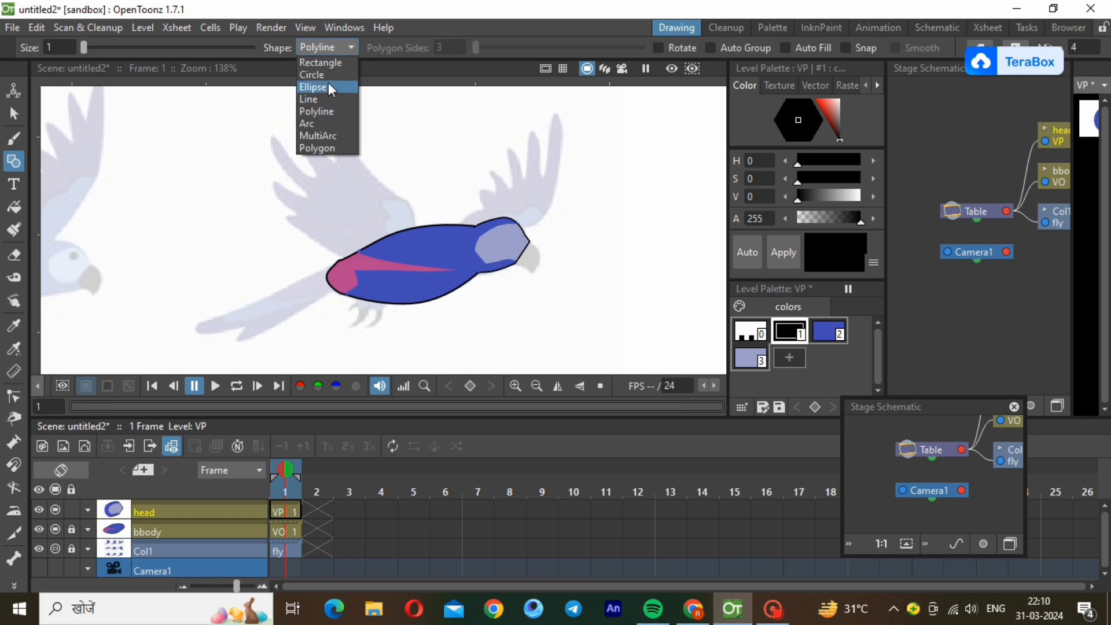
click(328, 86)
click(330, 49)
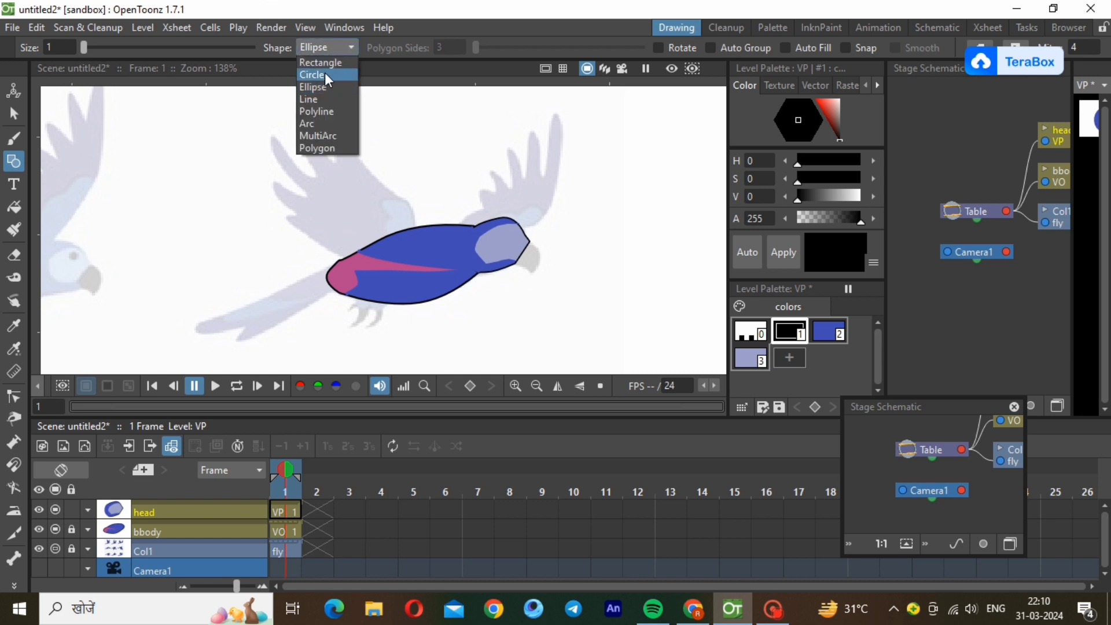
click(326, 75)
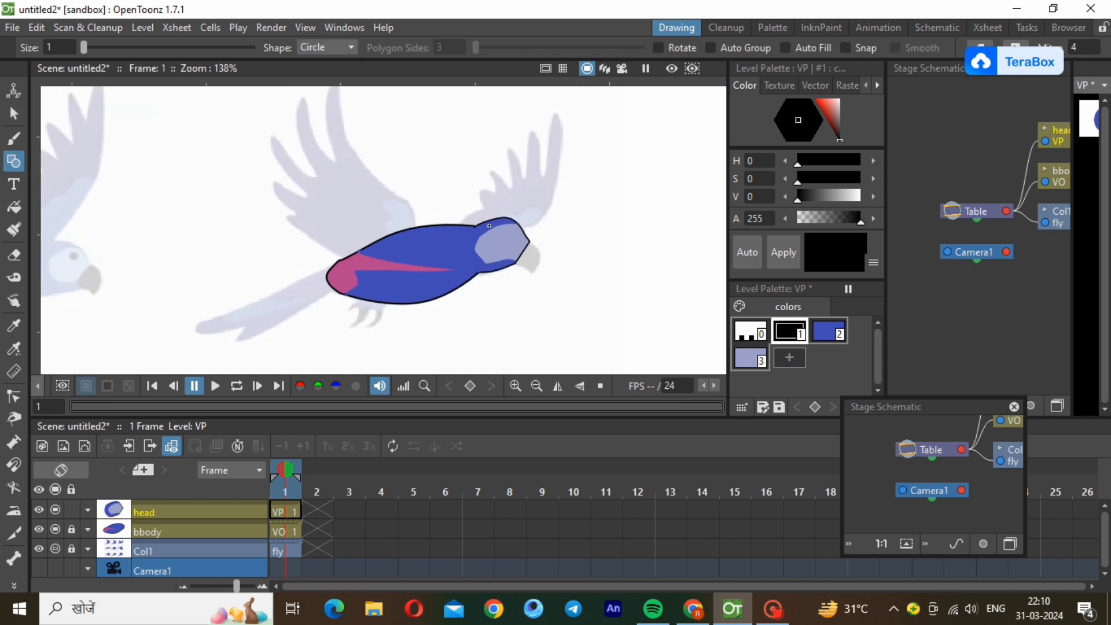
scroll(491, 230, up, 1)
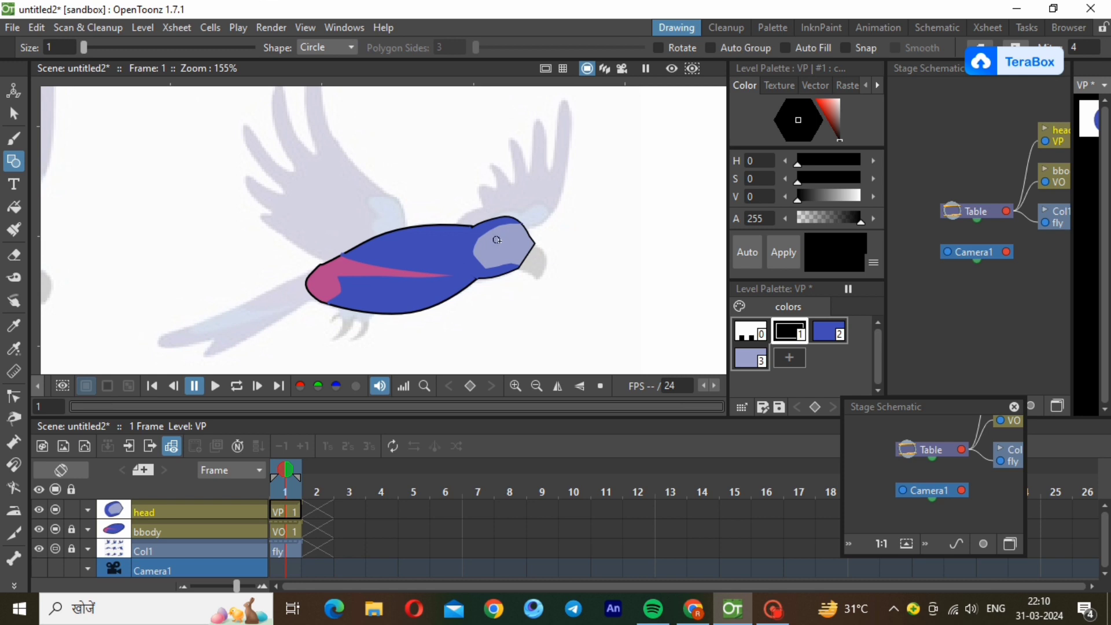
drag(496, 240, 501, 239)
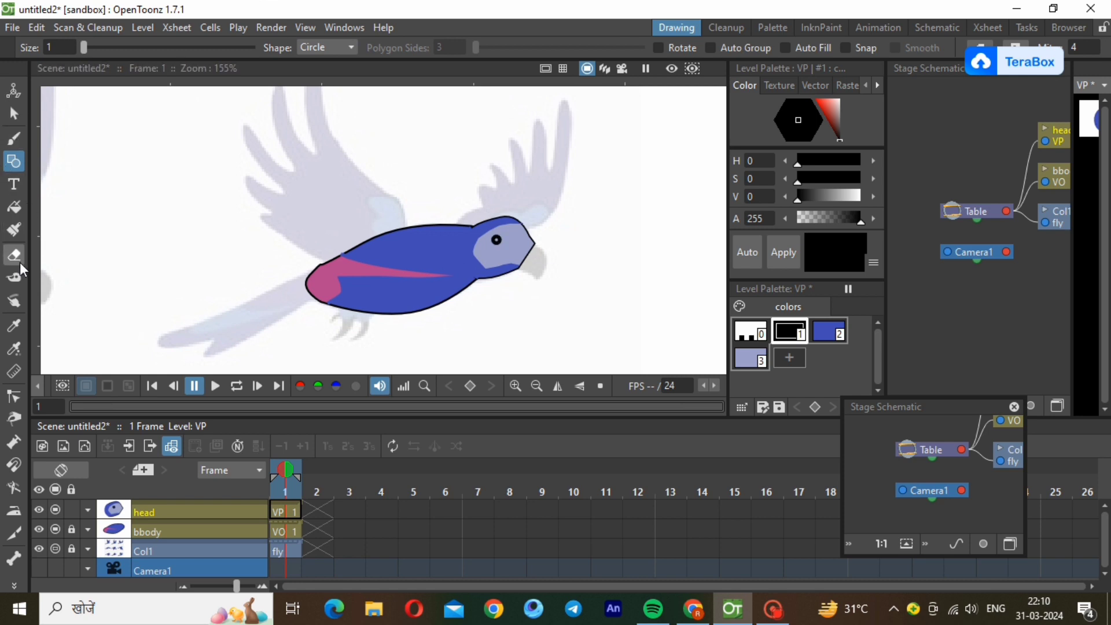
click(14, 206)
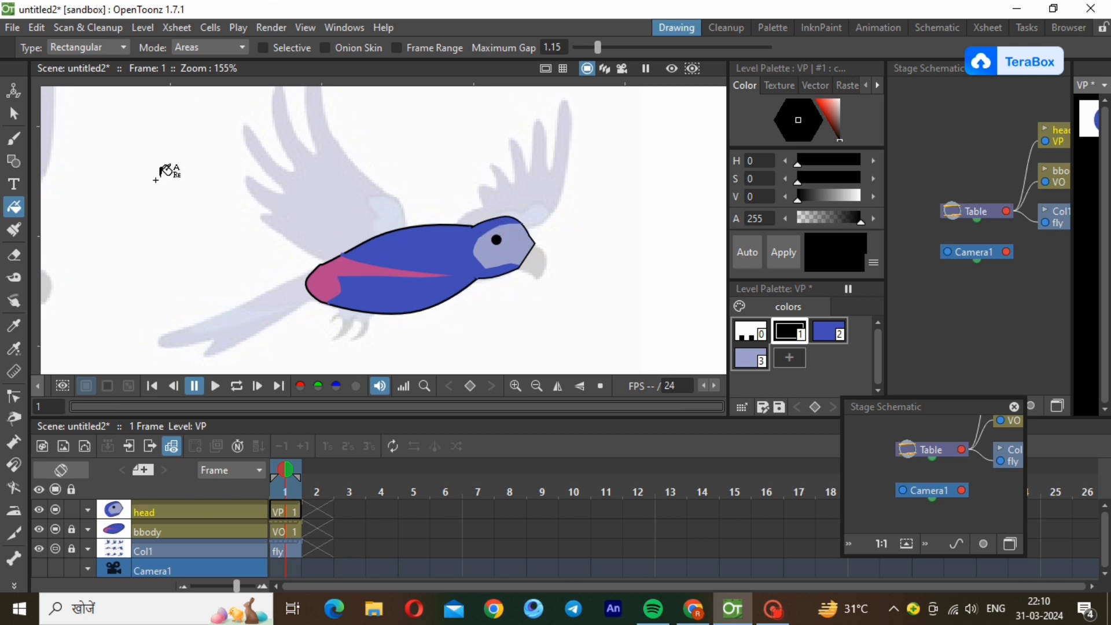
Select the eye circle and nudge it slightly toward the beak.
click(14, 114)
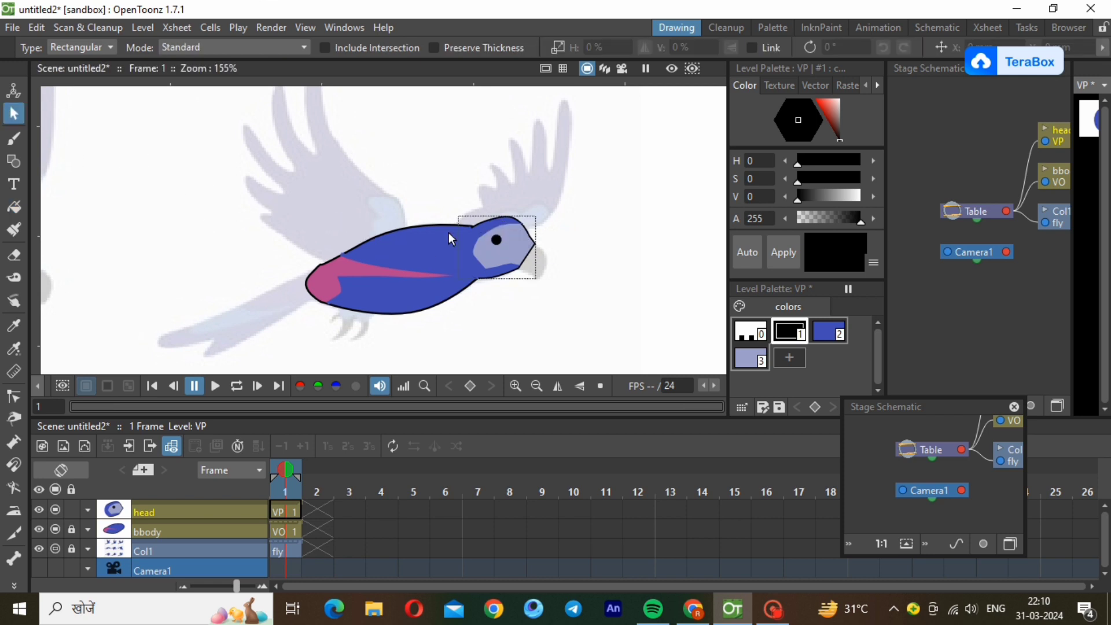
click(502, 251)
key(Right)
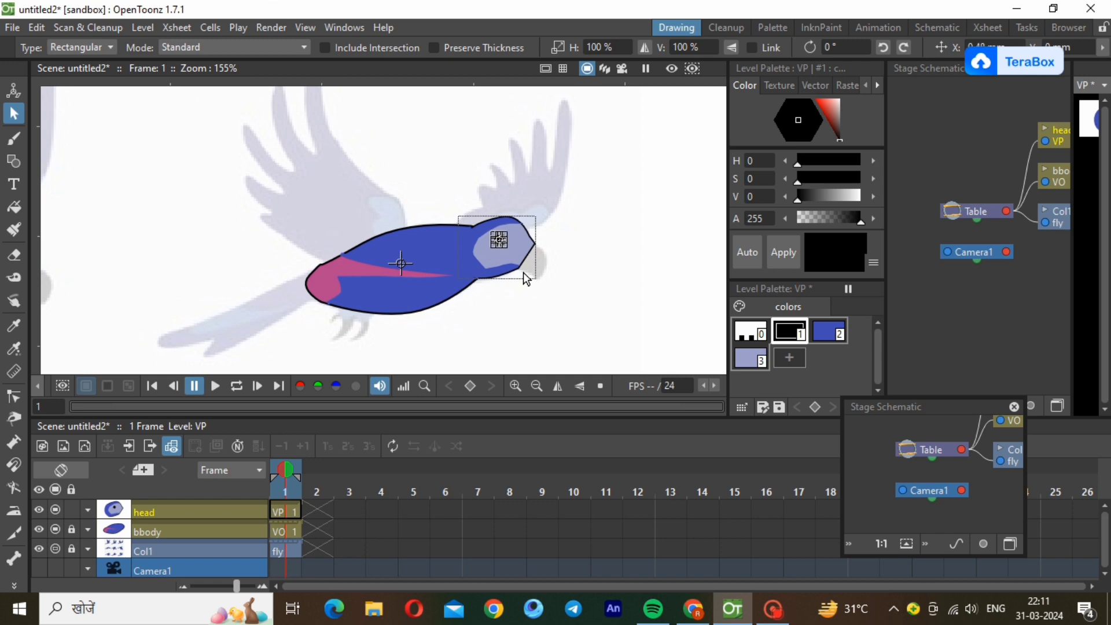
click(559, 260)
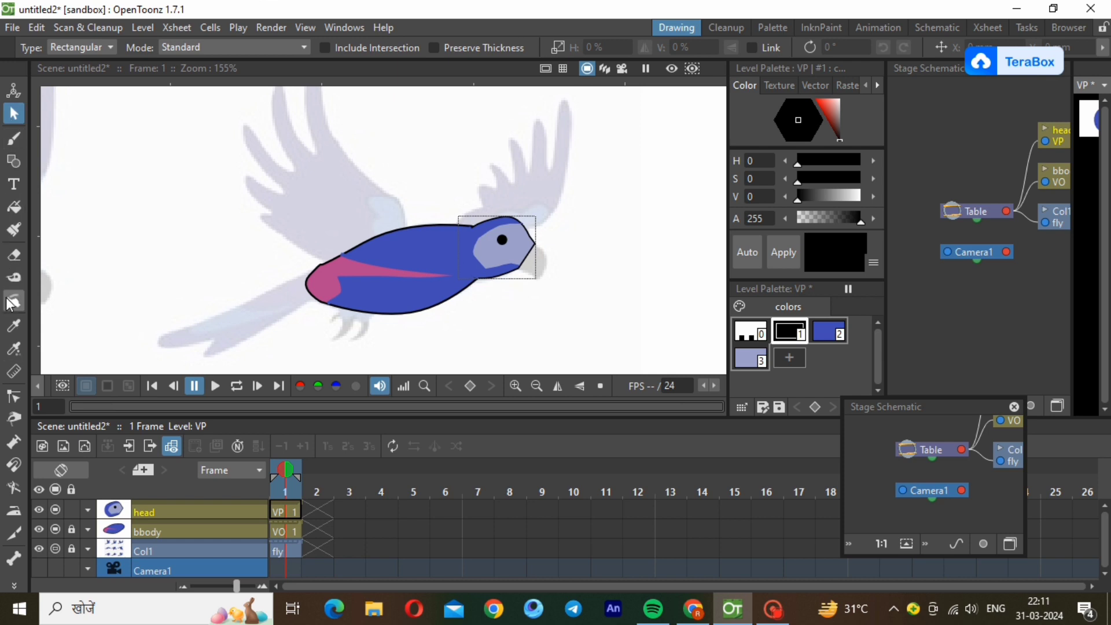
Draw a closed four-sided black polyline around the reference beak at the front of the head.
click(14, 161)
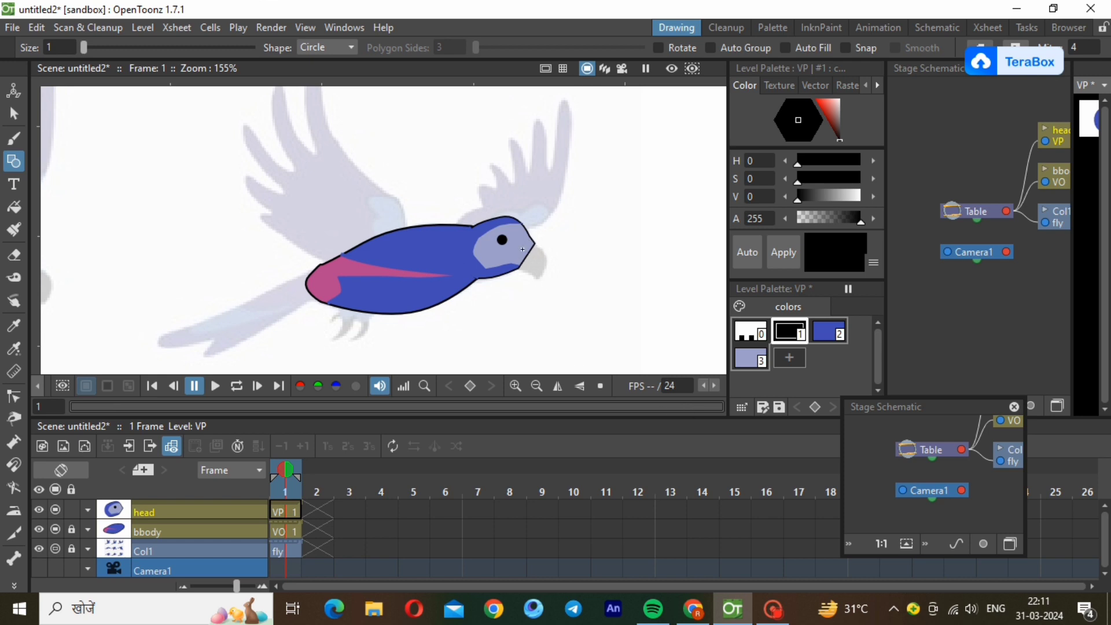
click(325, 47)
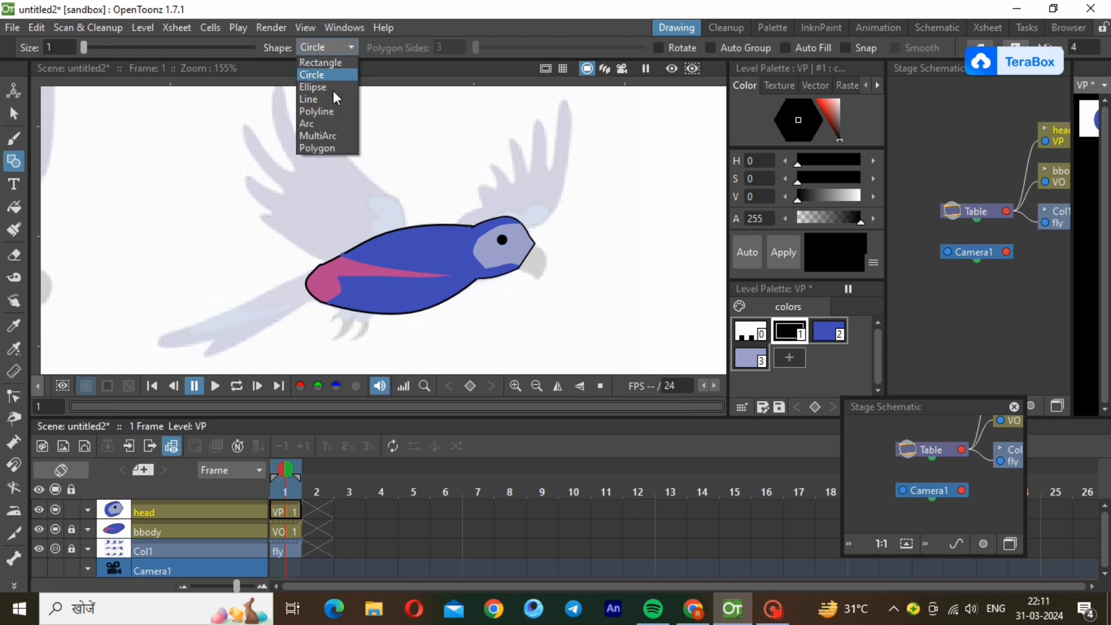
click(321, 111)
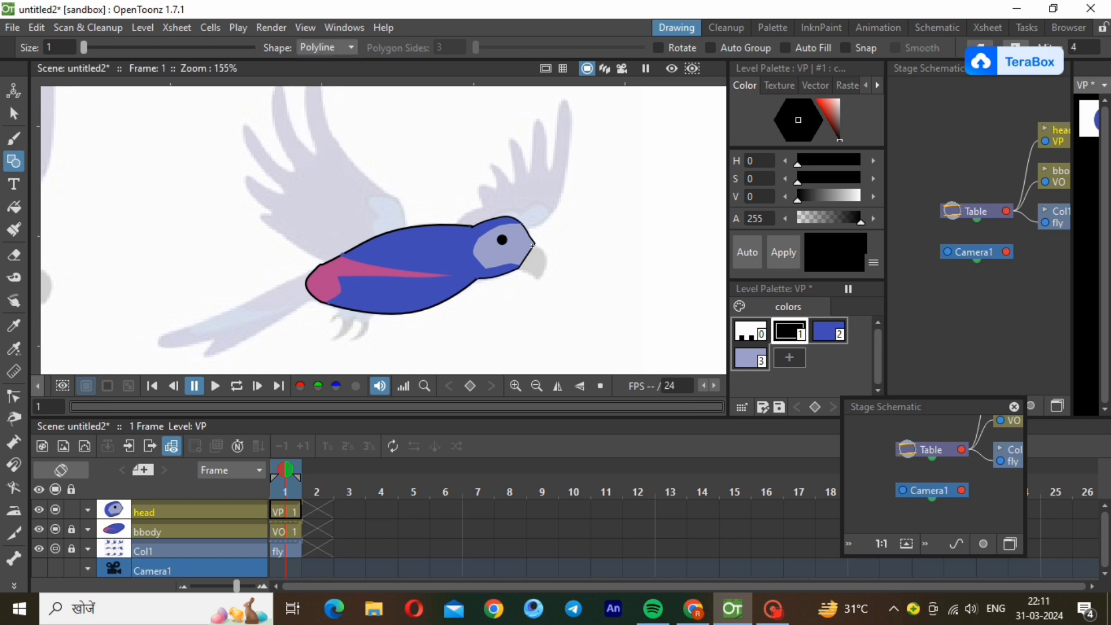
click(533, 244)
click(545, 264)
click(540, 280)
double_click(519, 267)
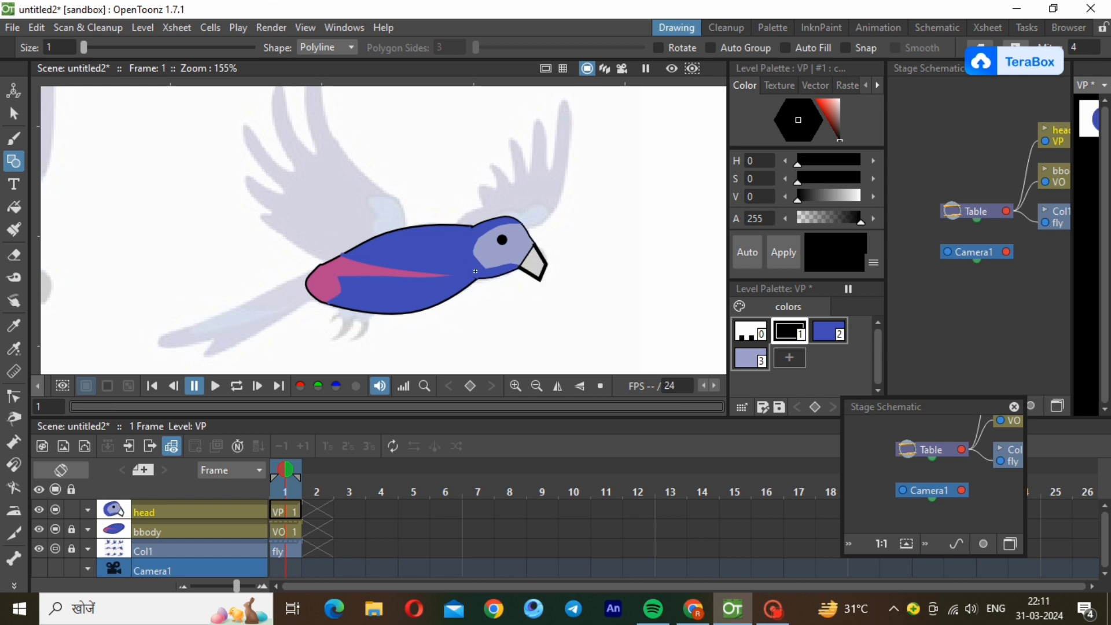
click(13, 114)
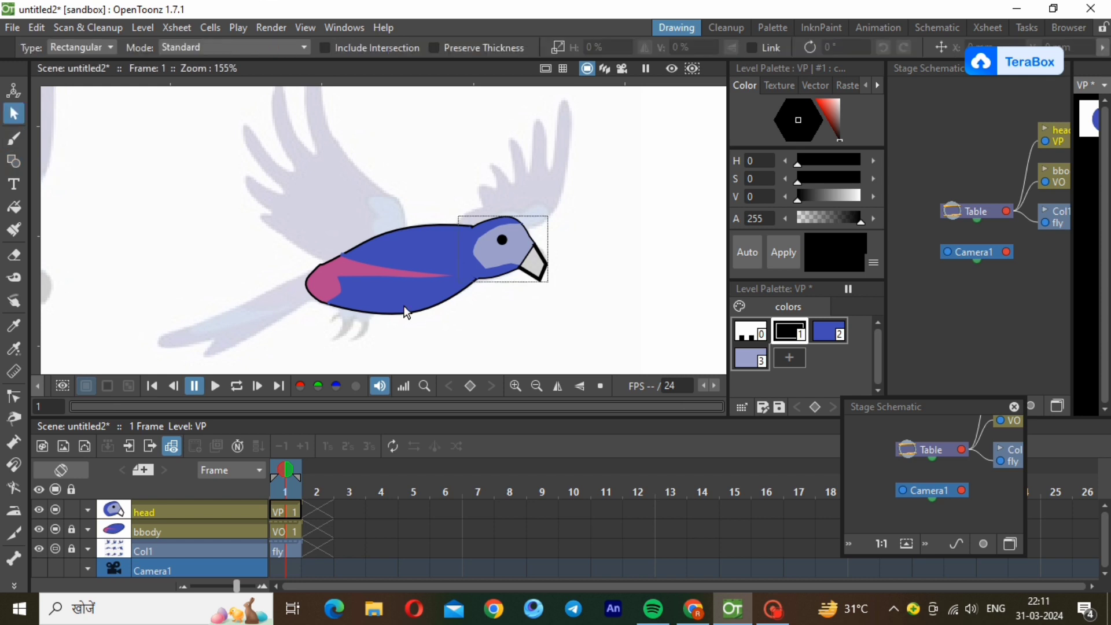
Select the beak outline and reduce its stroke thickness to match the thin head outline.
click(530, 283)
drag(533, 292, 534, 299)
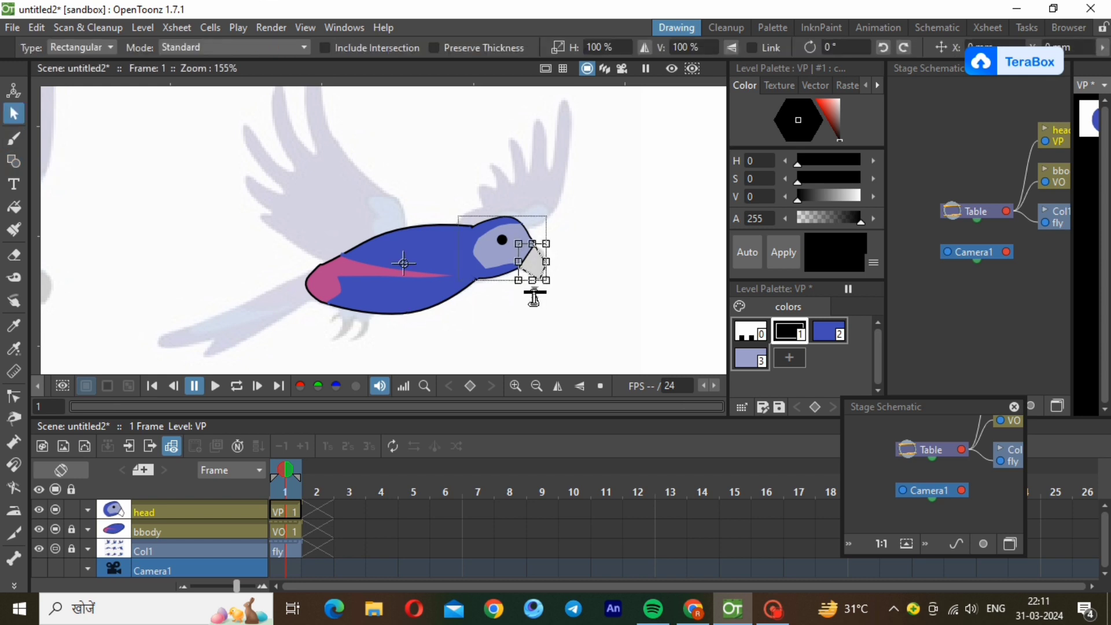
click(591, 334)
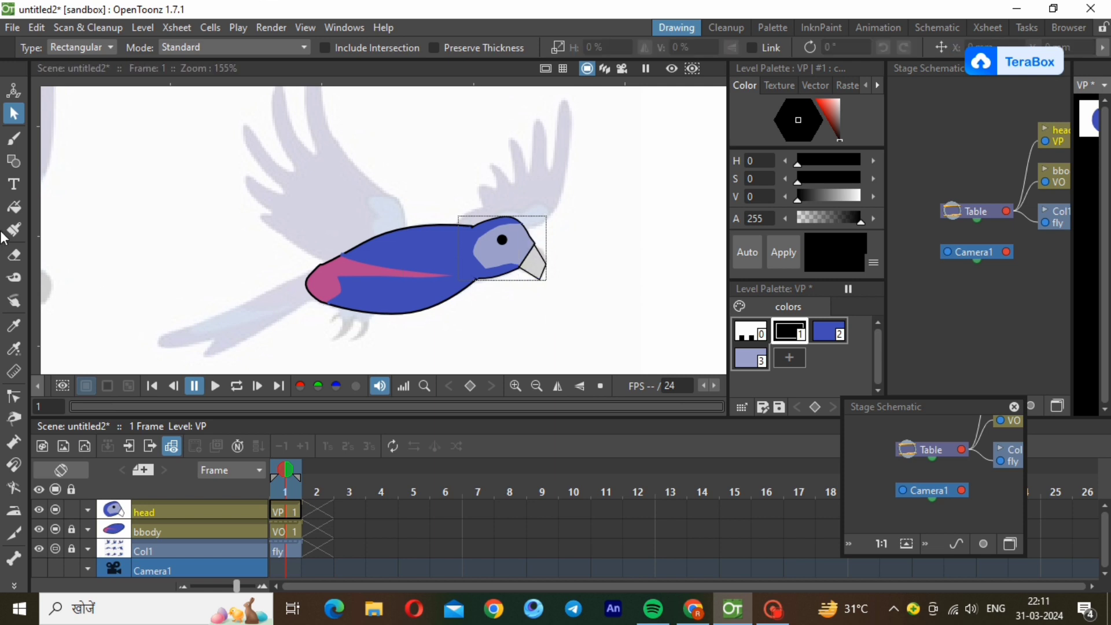
Reshape the beak outline with the Control Point Editor, curving its front edge and sides to follow the reference.
click(14, 397)
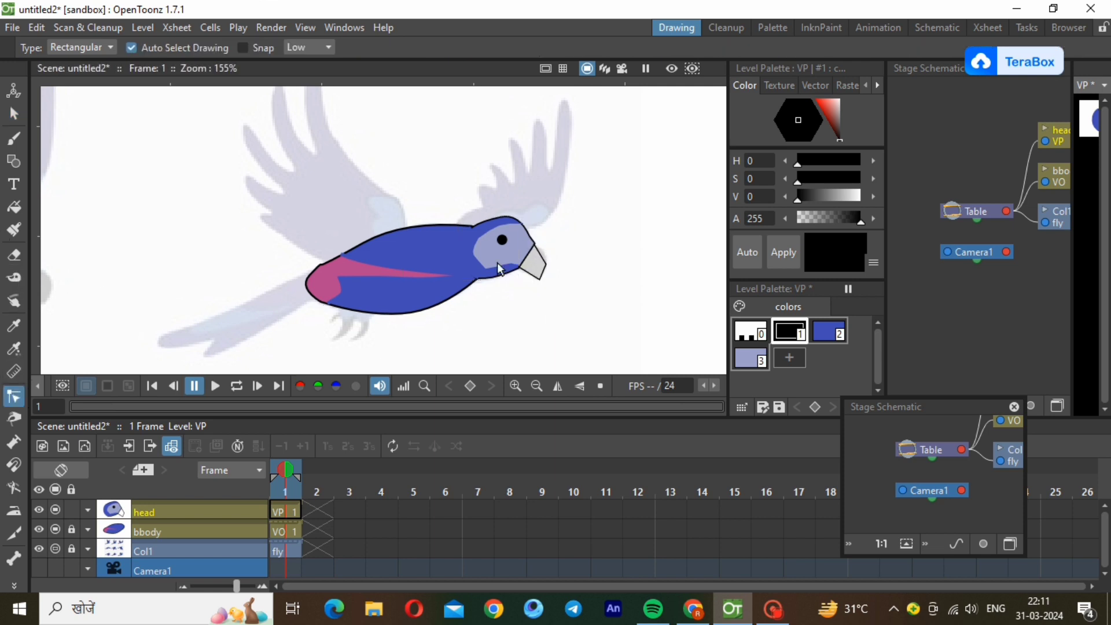
click(544, 264)
click(543, 257)
click(538, 249)
drag(546, 258, 545, 255)
click(530, 274)
click(557, 283)
Add a dark brown style with hue 0, saturation 34 and value 37 to the head palette and fill the beak with it.
click(802, 357)
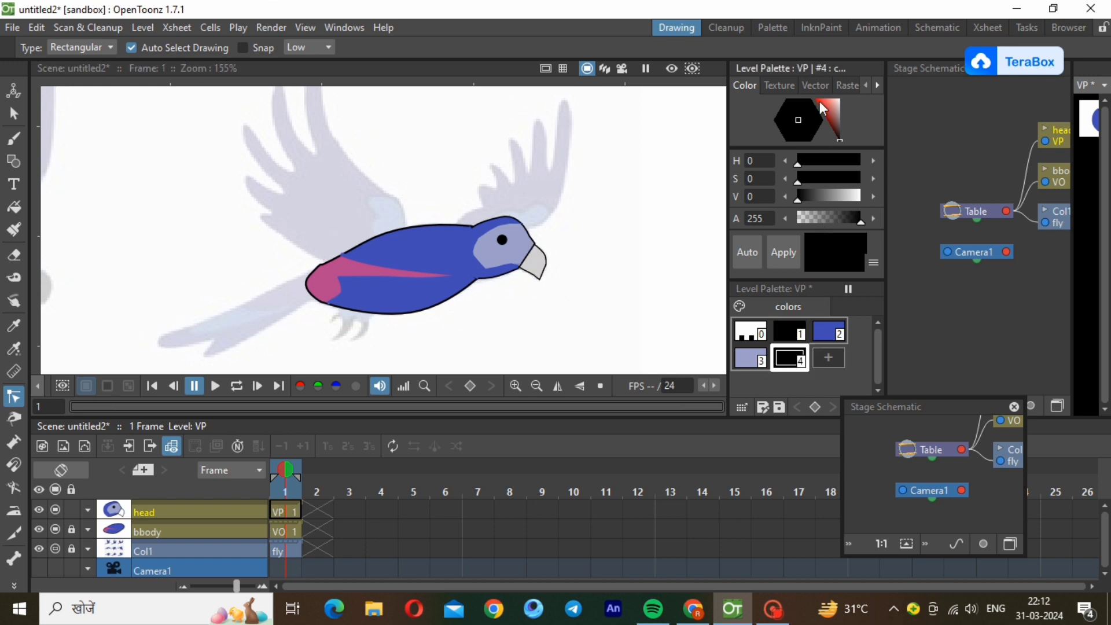
click(834, 106)
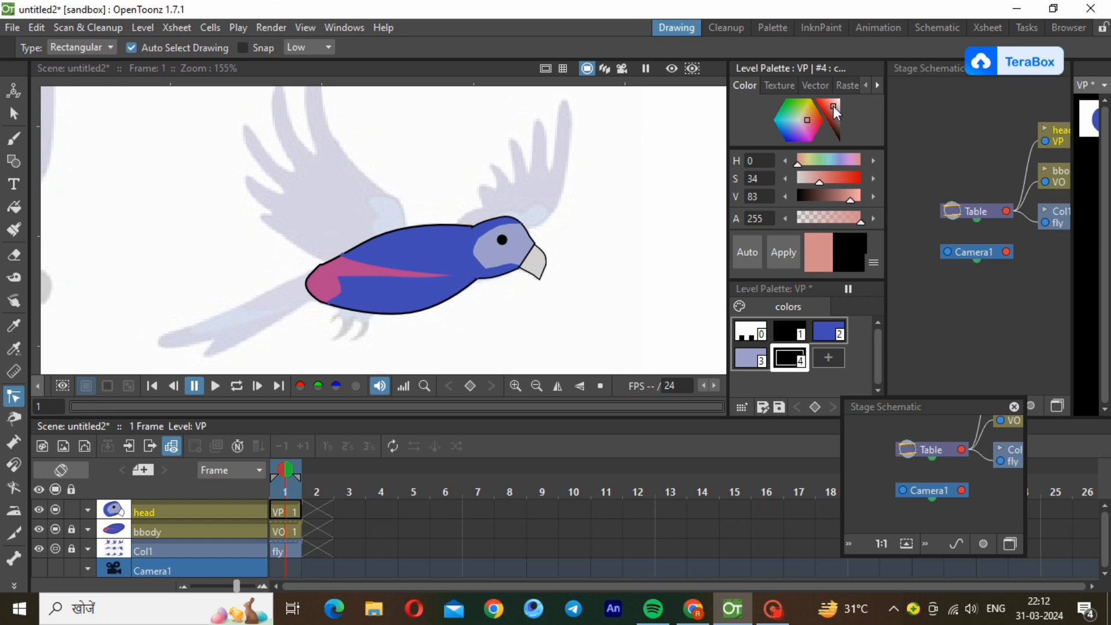
click(822, 193)
click(797, 254)
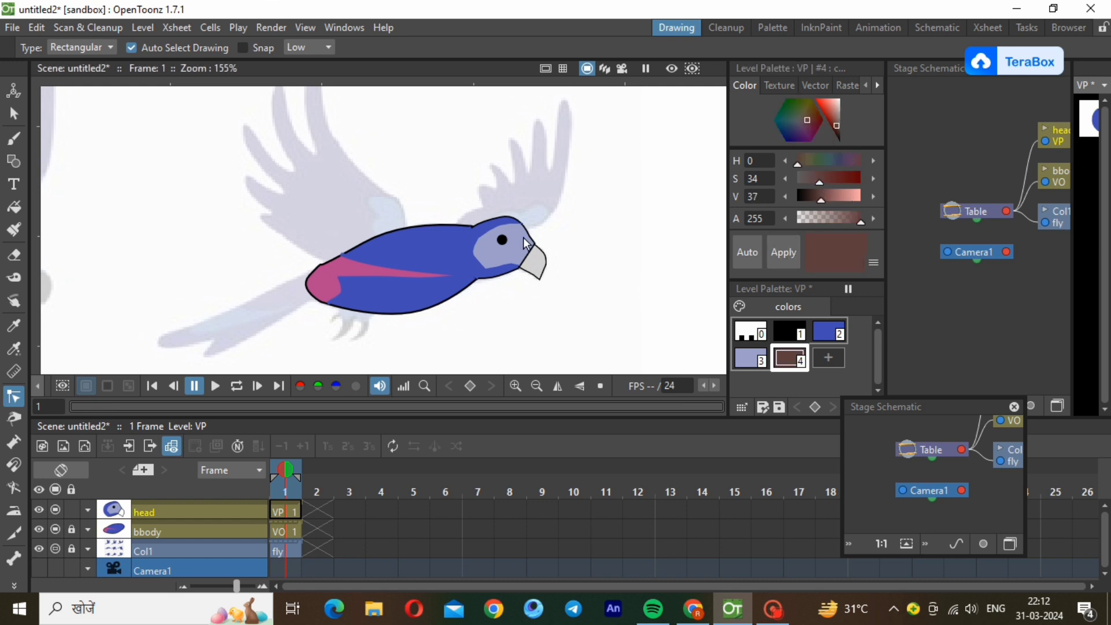
click(14, 205)
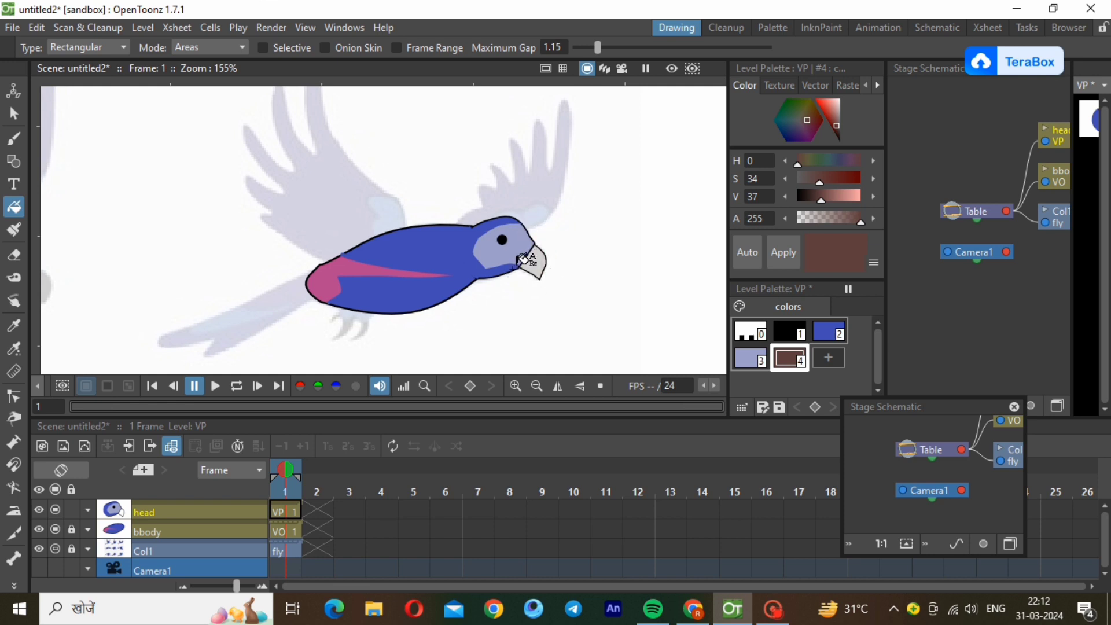
drag(512, 229, 565, 301)
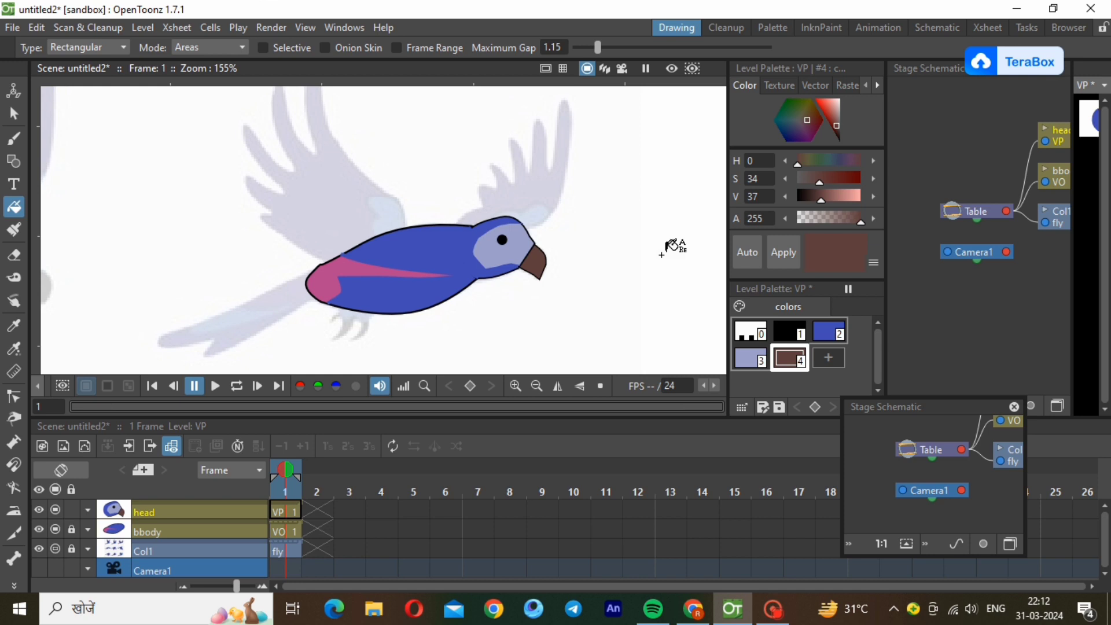
Lock the head level, add a new vector level and rename its column dum.
click(72, 509)
click(154, 24)
mouse_move(152, 46)
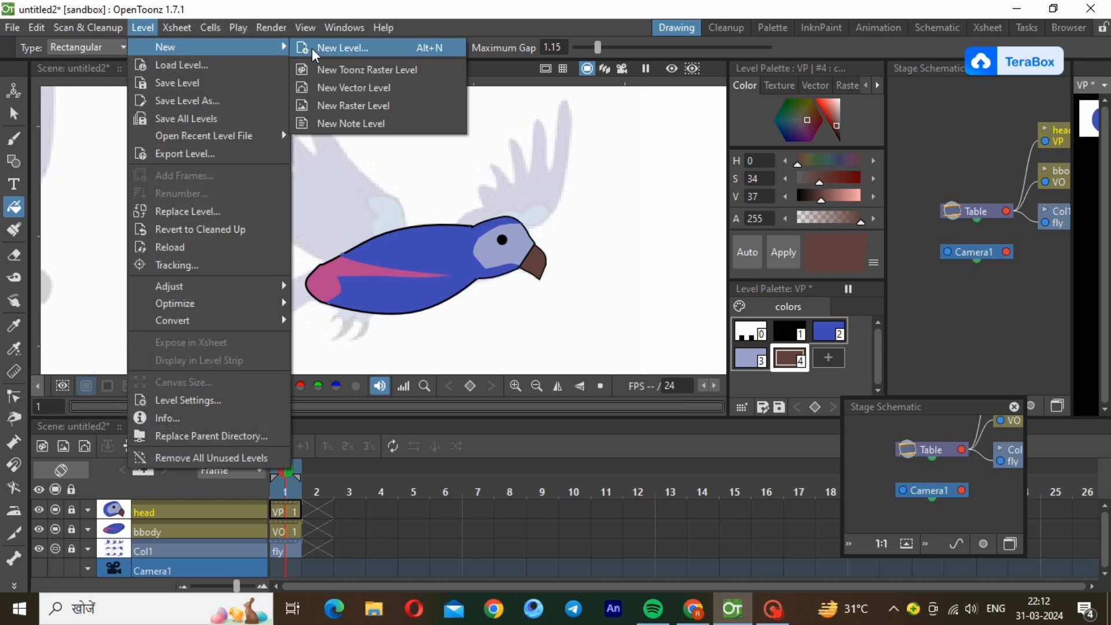
click(339, 89)
click(576, 490)
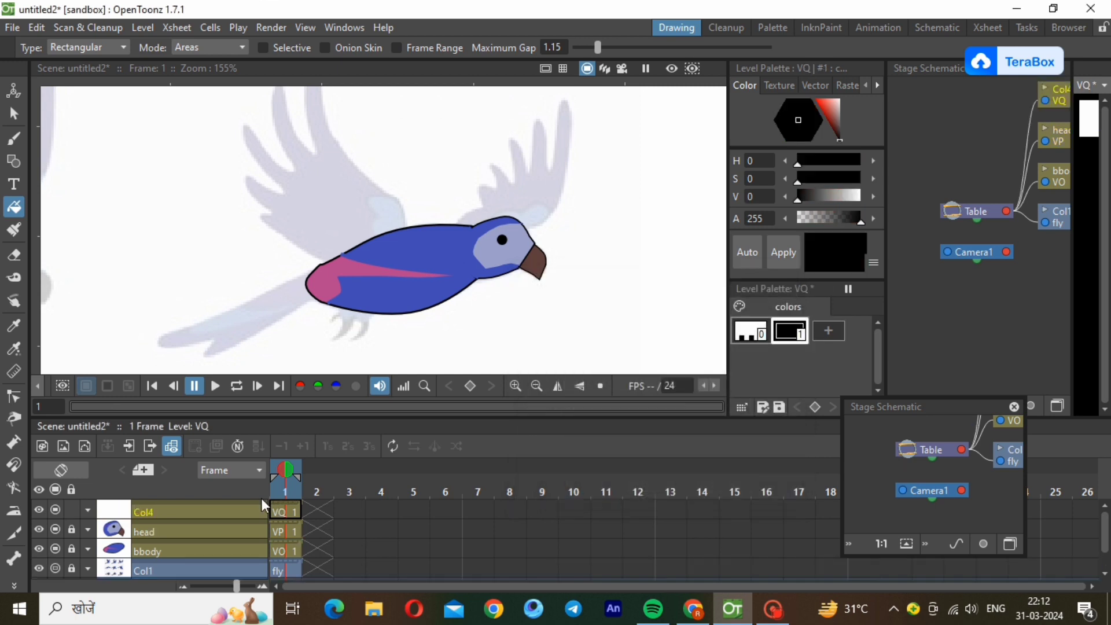
double_click(194, 507)
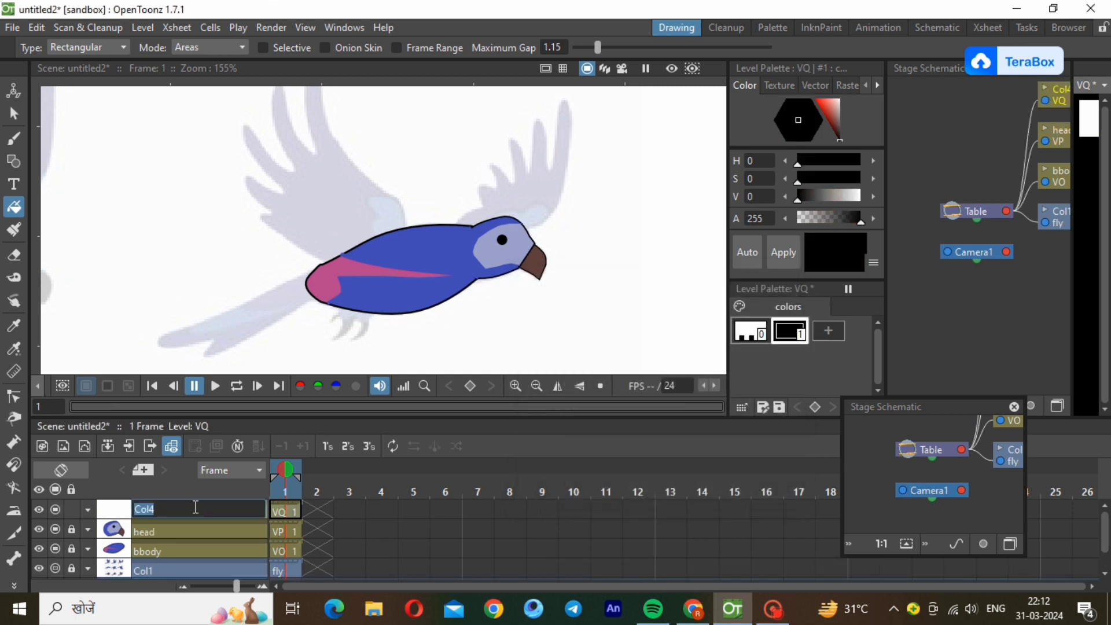
text(dum)
key(Return)
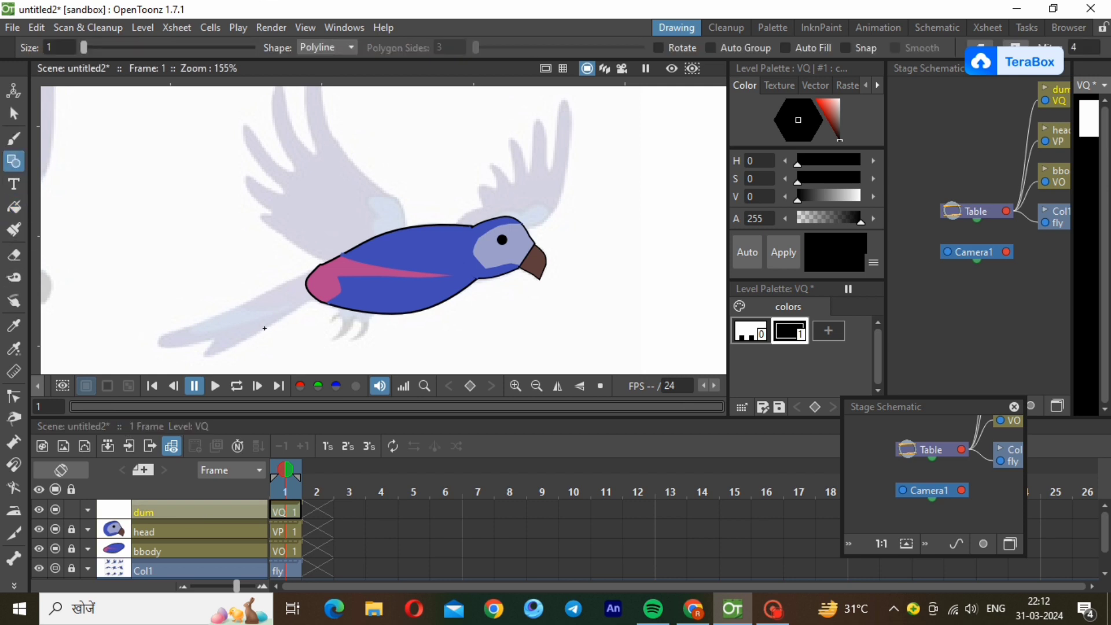
Draw a closed six-point black polyline around the reference tail, with a notch at its tip and its base over the body's rear.
click(317, 267)
click(169, 347)
click(213, 338)
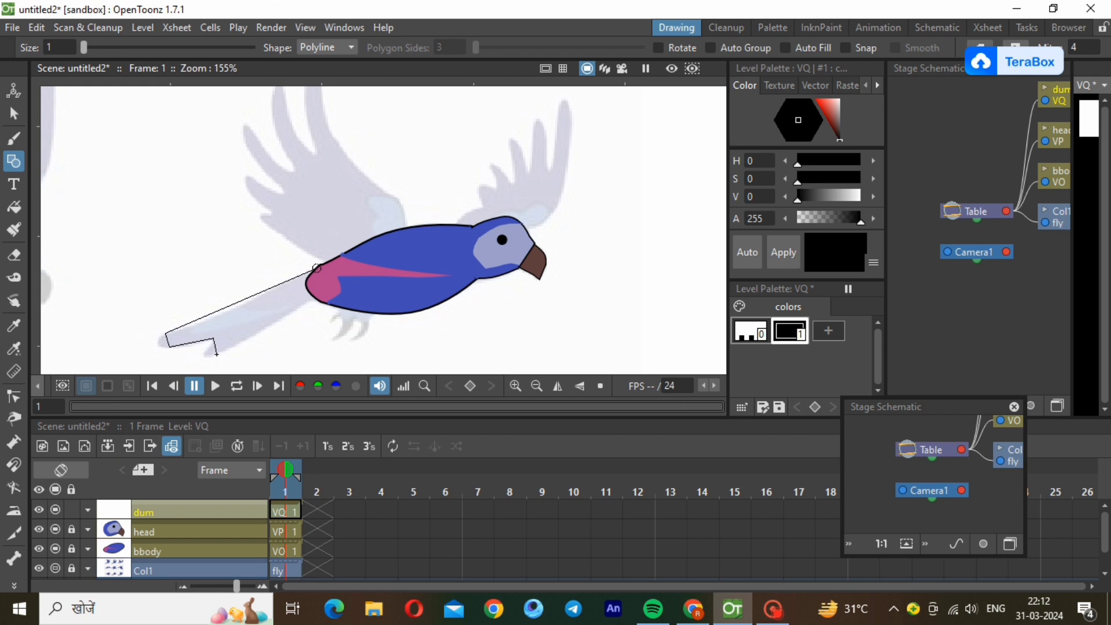
click(216, 354)
click(315, 299)
click(317, 268)
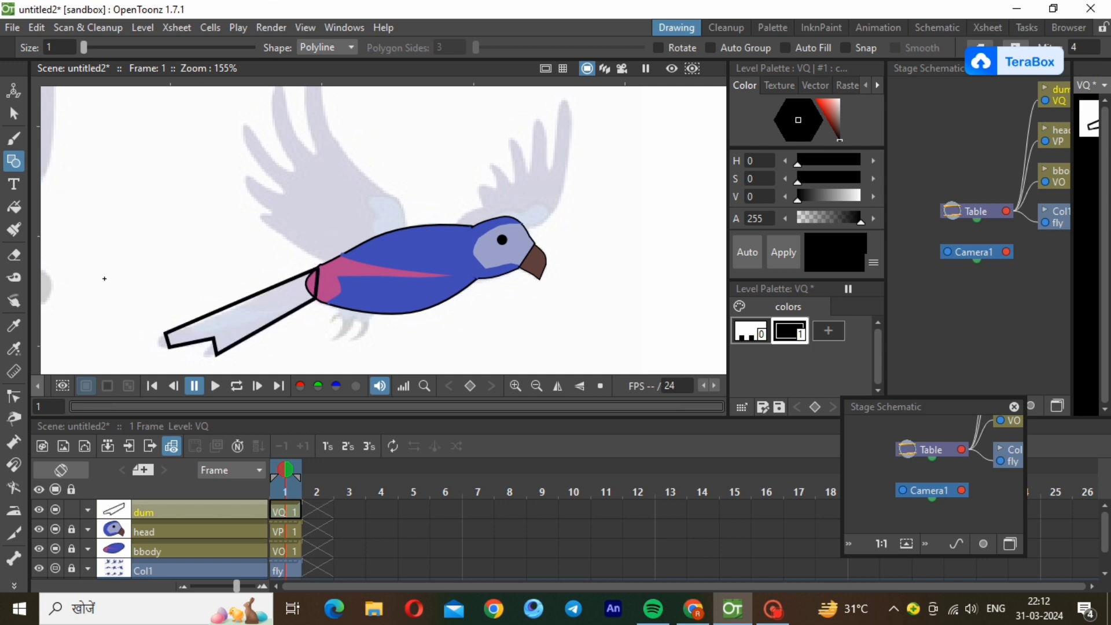
Select the tail outline and reduce its stroke thickness to a thin line.
click(14, 114)
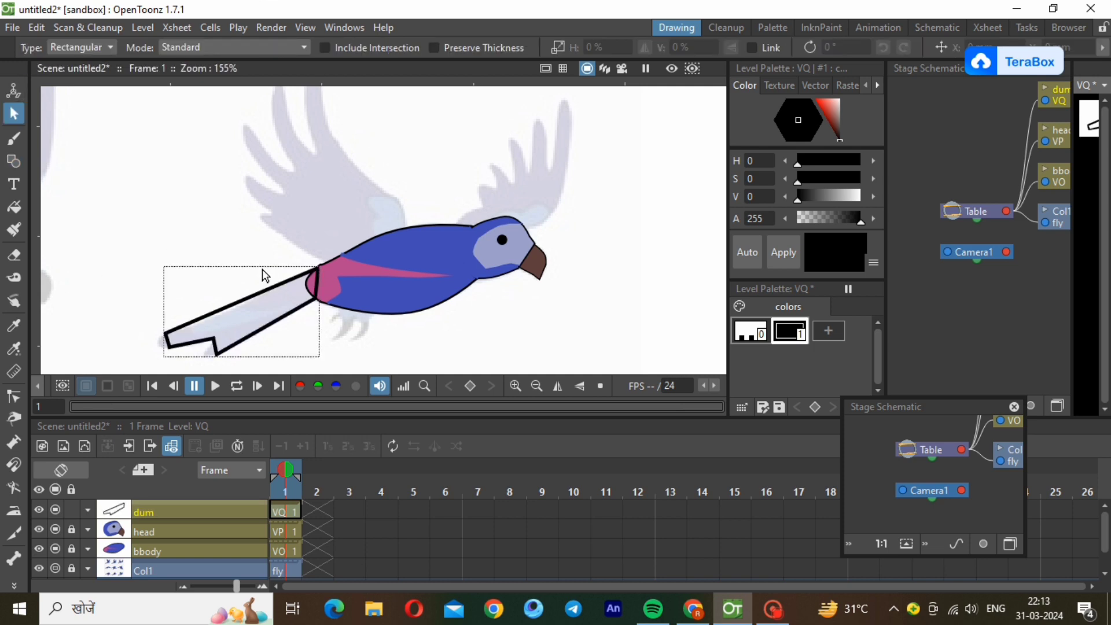
click(294, 319)
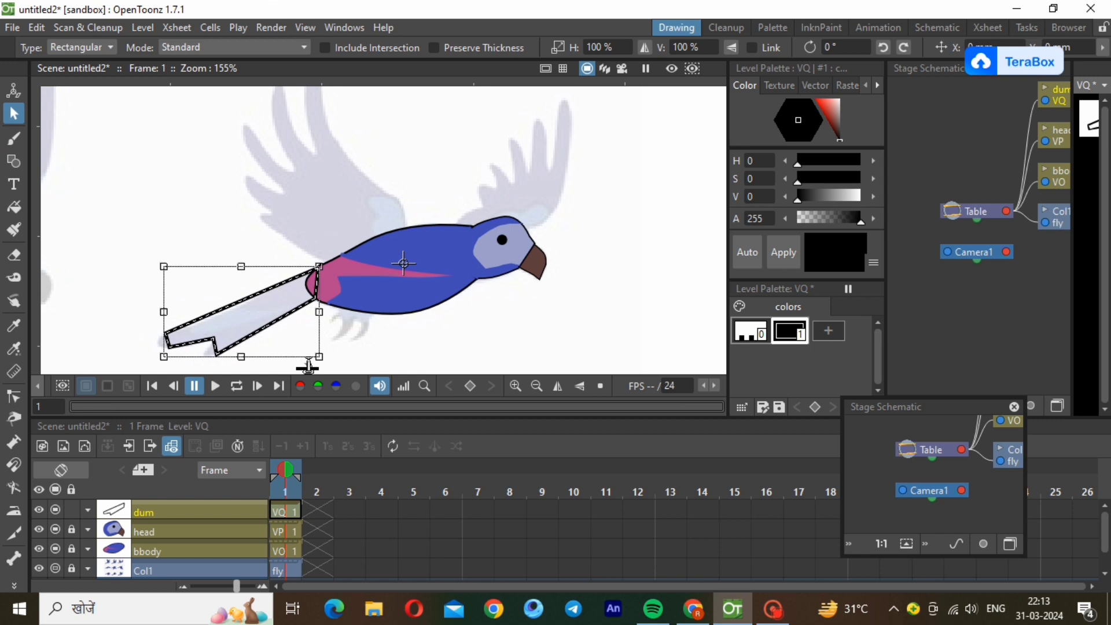
drag(308, 367, 308, 371)
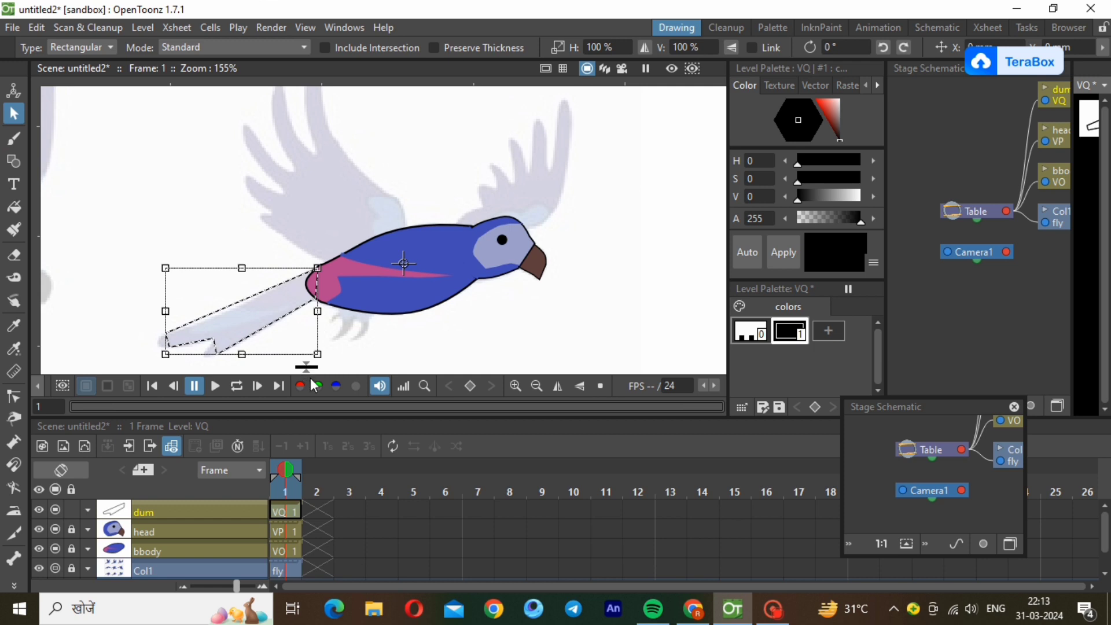
click(349, 340)
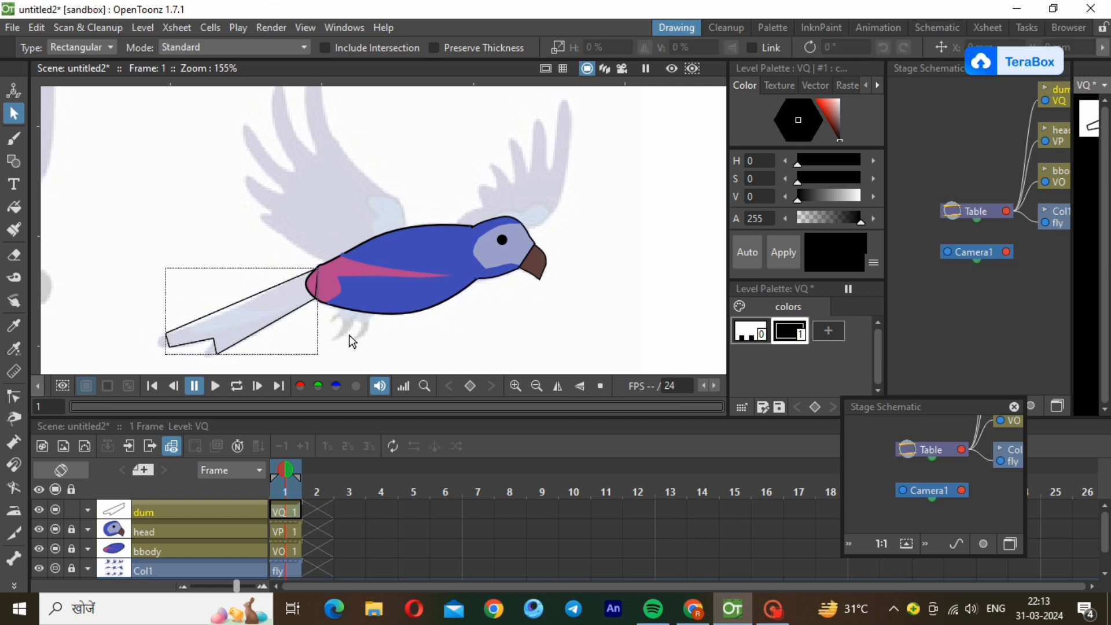
Reshape the tail outline with the Control Point Editor, rounding both tips and curving the upper edge and base to follow the reference.
click(16, 399)
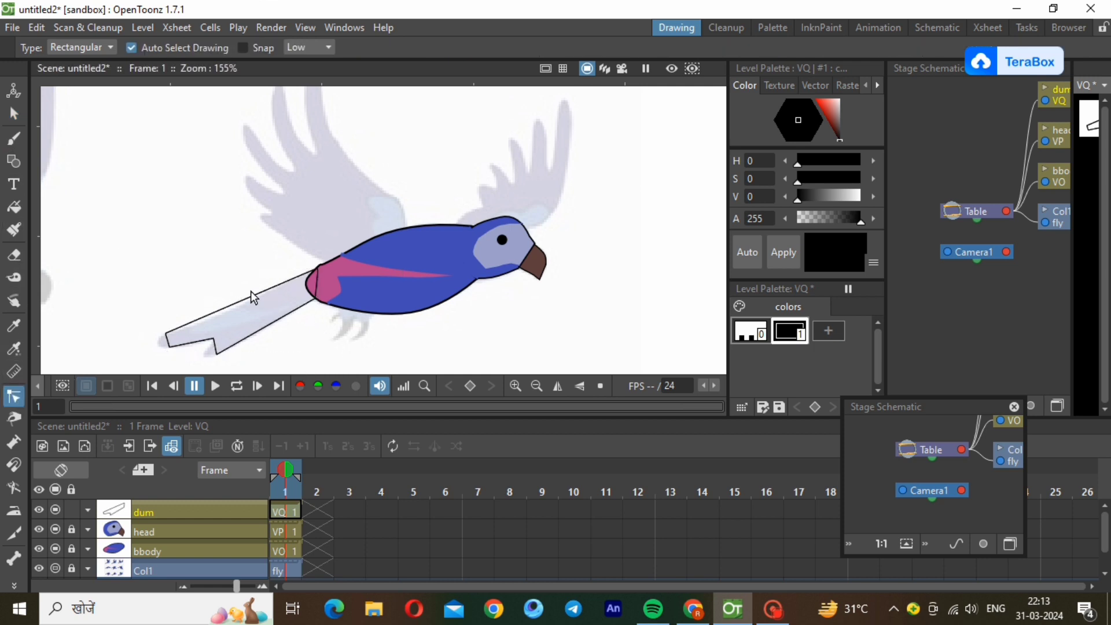
click(247, 297)
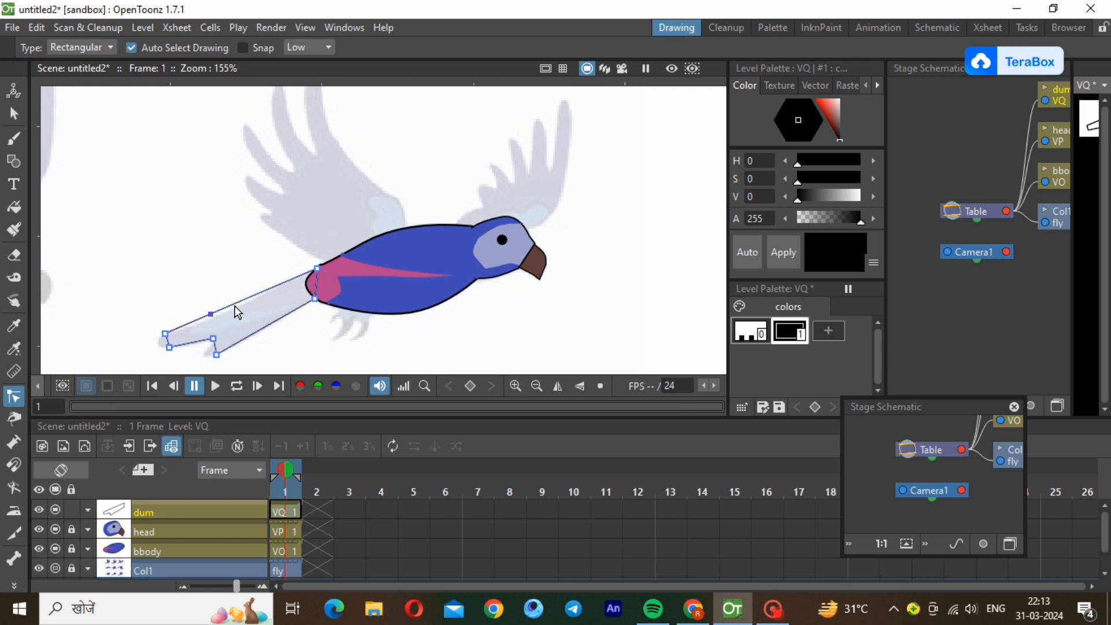
drag(211, 314, 228, 314)
click(200, 343)
drag(196, 341, 185, 345)
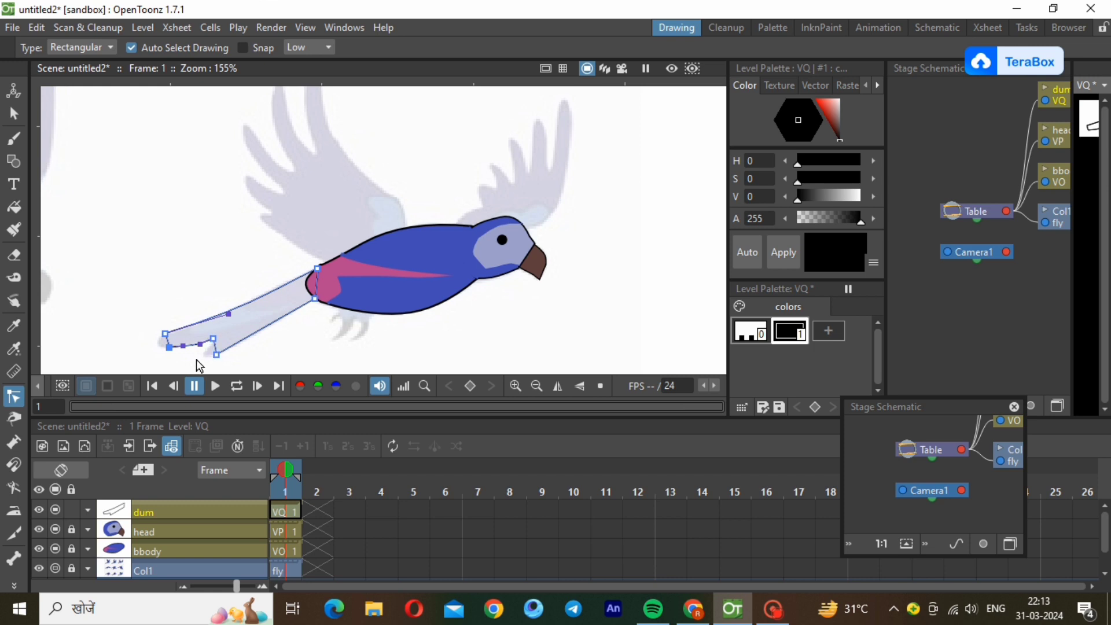
scroll(196, 359, up, 1)
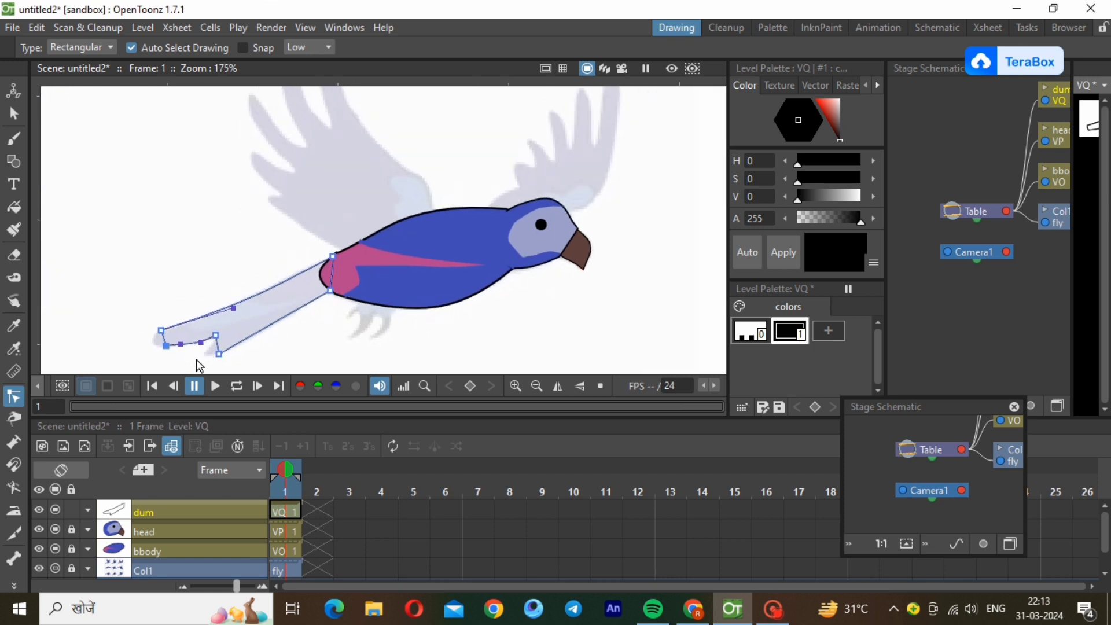
scroll(196, 359, up, 2)
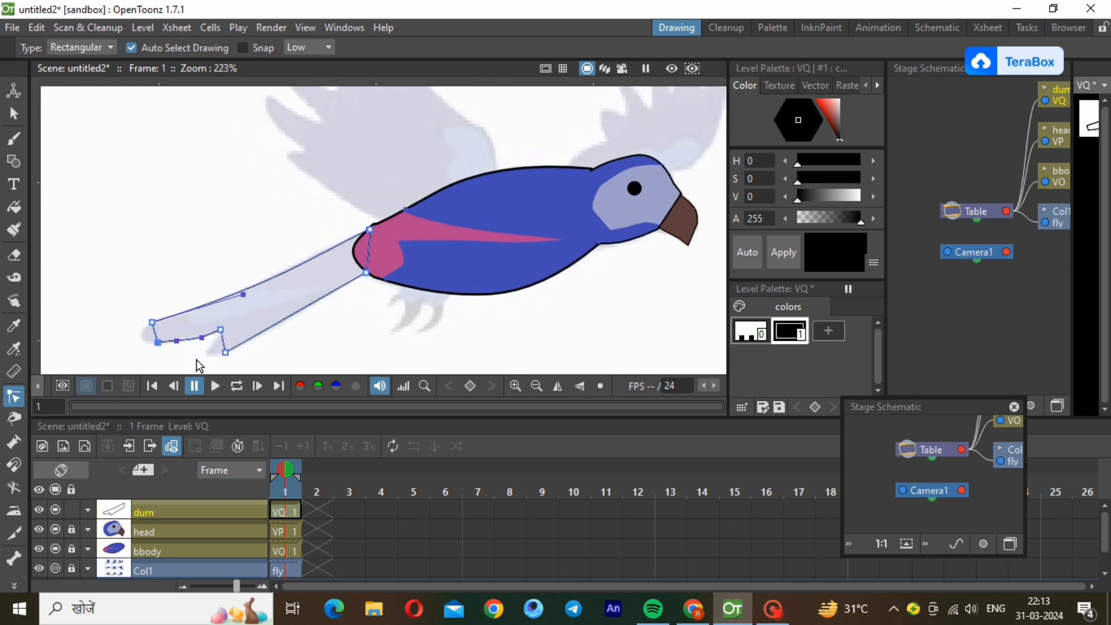
mouse_move(158, 343)
mouse_down()
mouse_move(156, 333)
mouse_move(137, 341)
mouse_move(145, 335)
mouse_up()
click(225, 352)
click(223, 339)
click(204, 350)
click(363, 315)
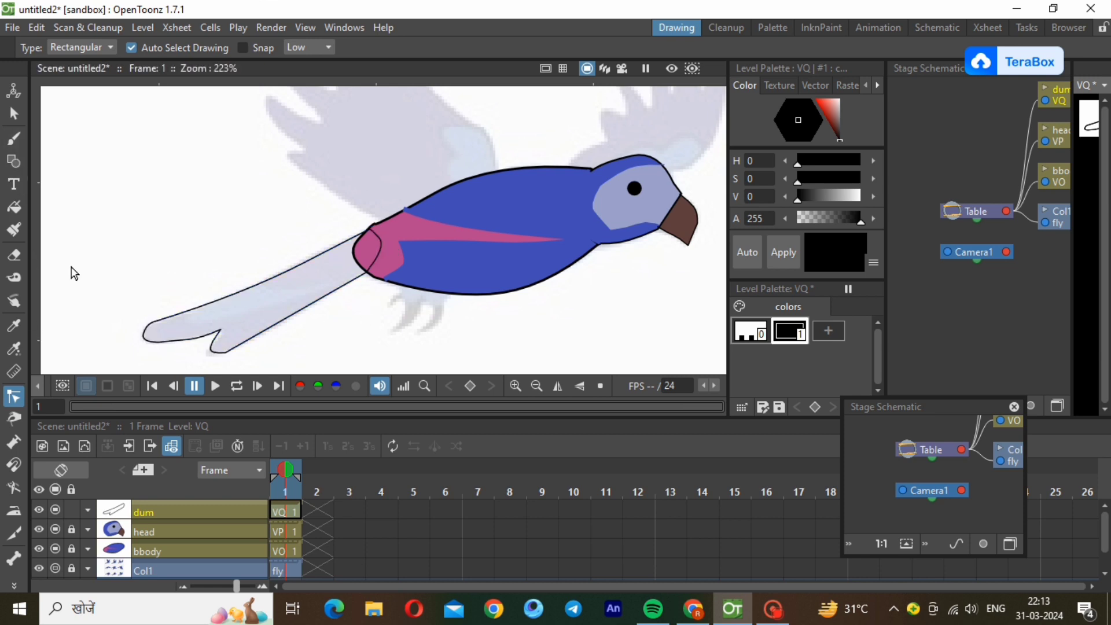
Add a style to the dum palette, paste the copied body blue into it and fill the tail with it.
click(835, 324)
right_click(836, 325)
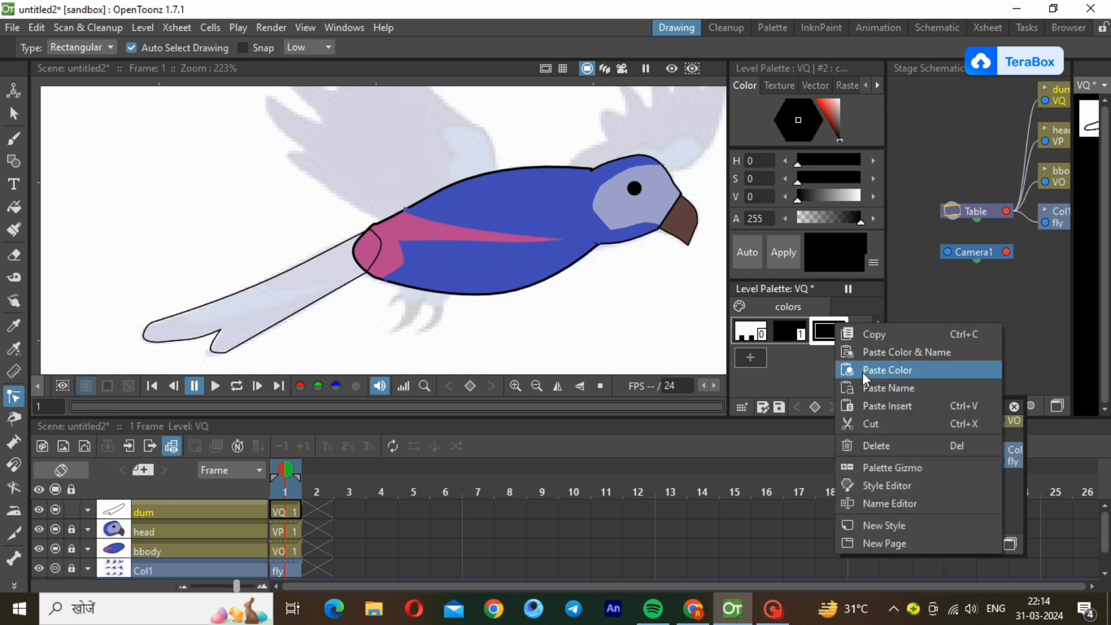
click(863, 373)
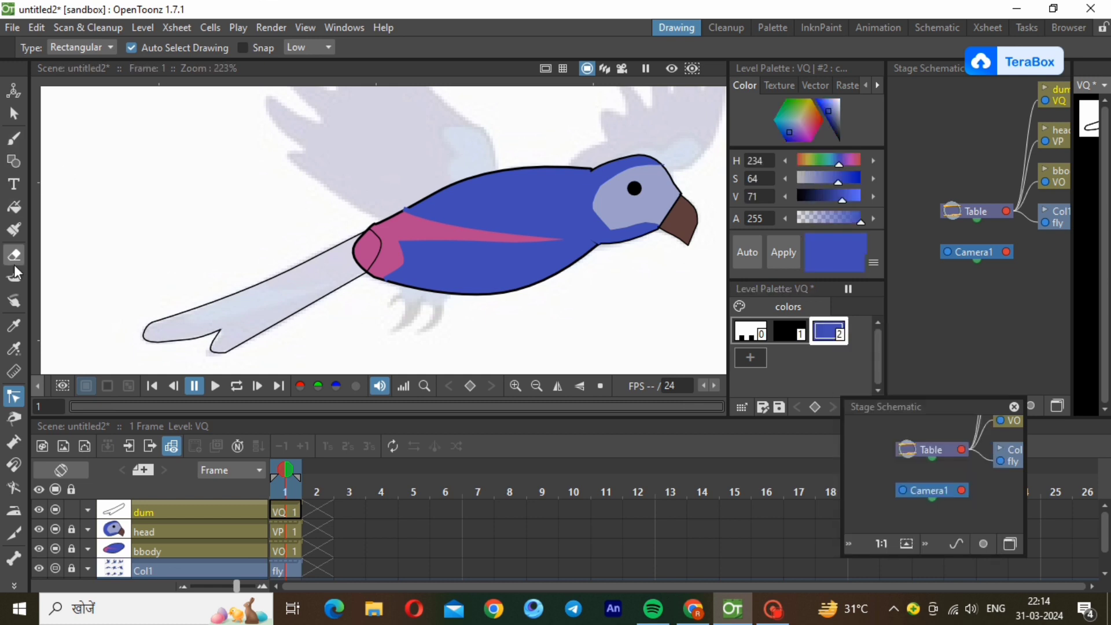
click(14, 206)
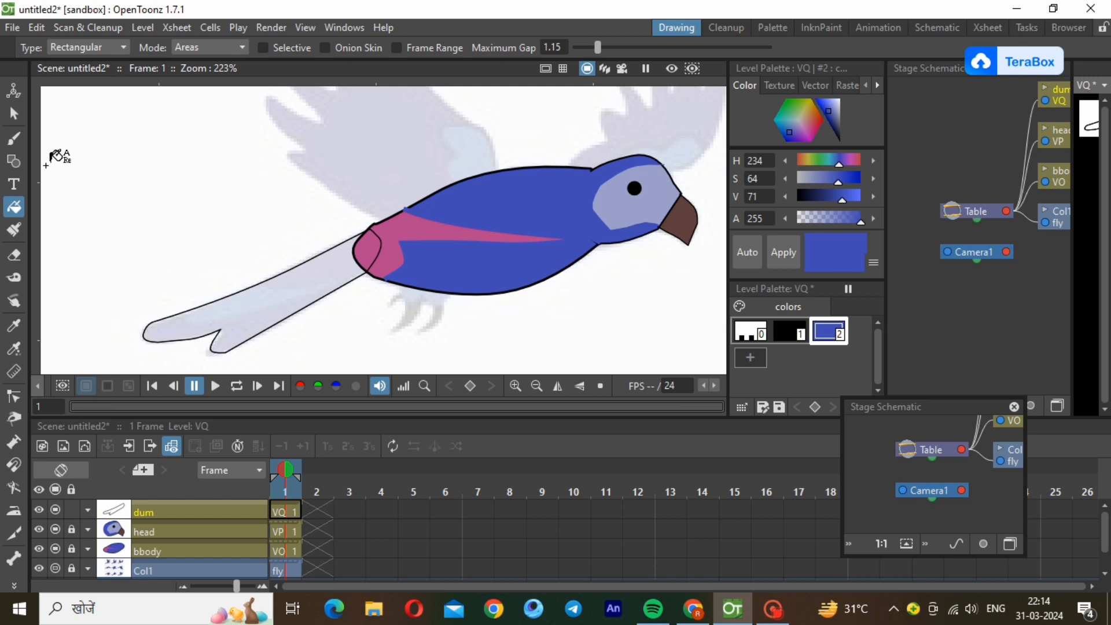
drag(46, 165, 446, 379)
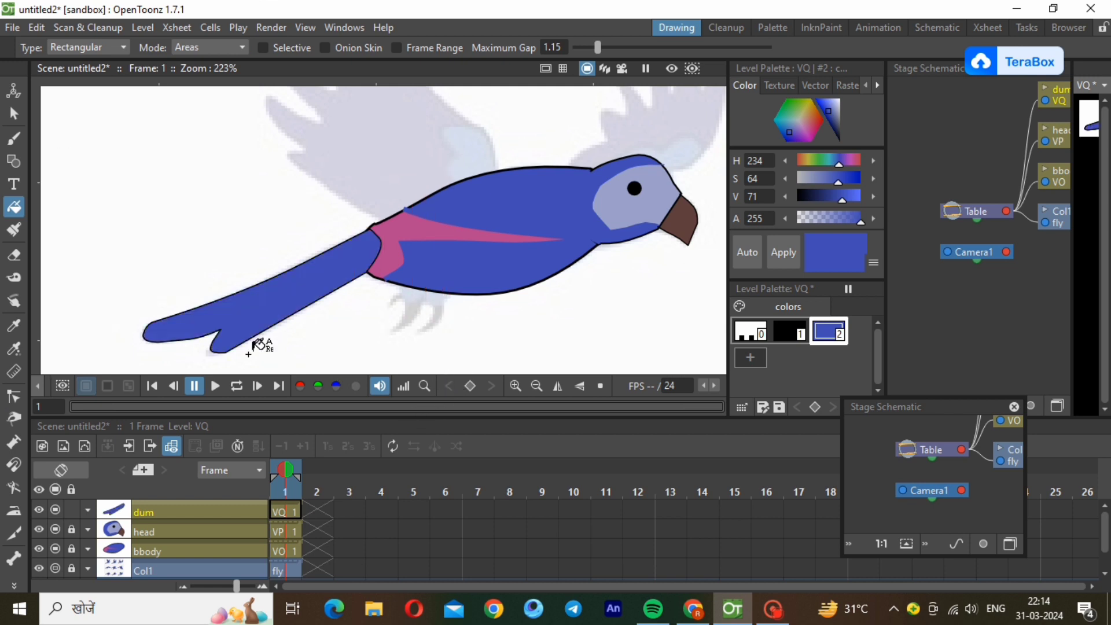
Draw a straight line in the black style along the middle of the tail, from near the notch to the base.
click(14, 162)
scroll(383, 241, up, 2)
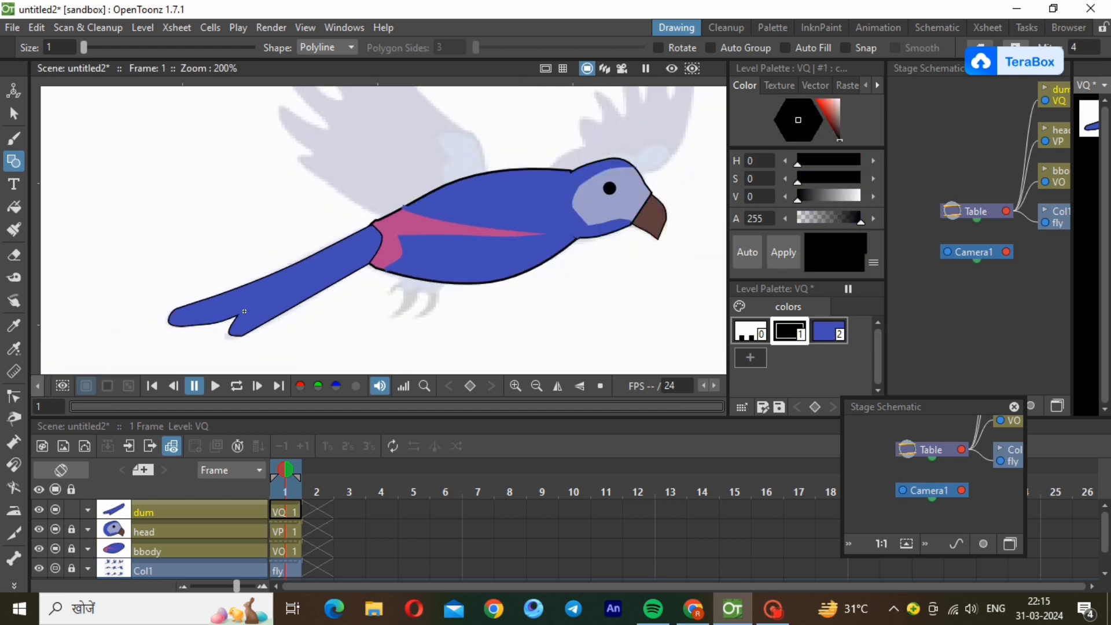
click(245, 308)
double_click(370, 242)
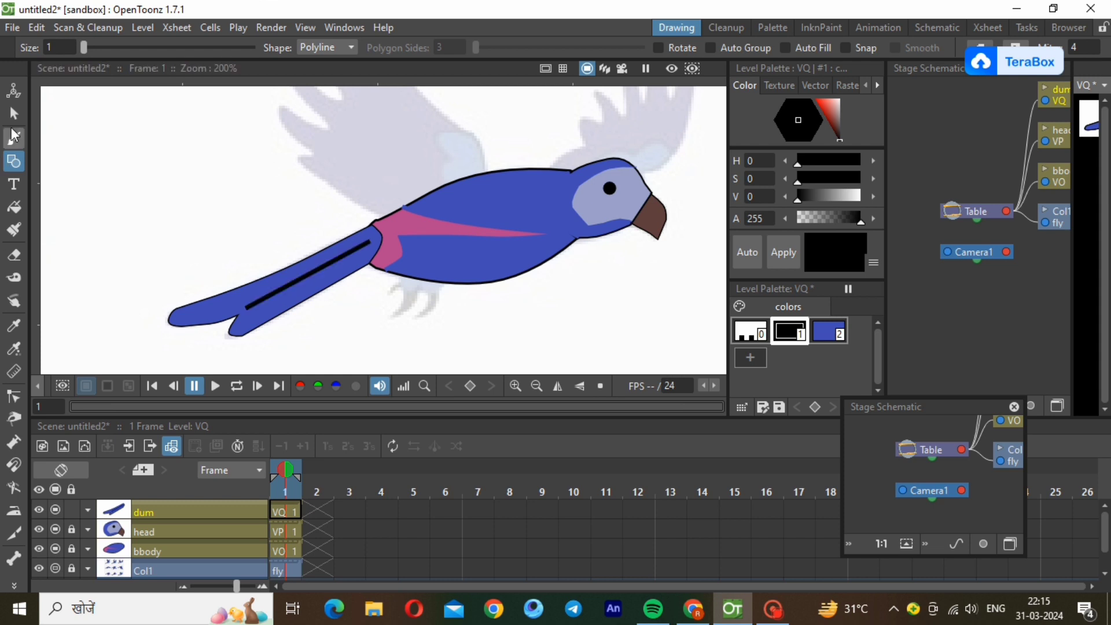
Select the tail's centre line and adjust its stroke thickness to a thin line.
click(14, 114)
click(322, 274)
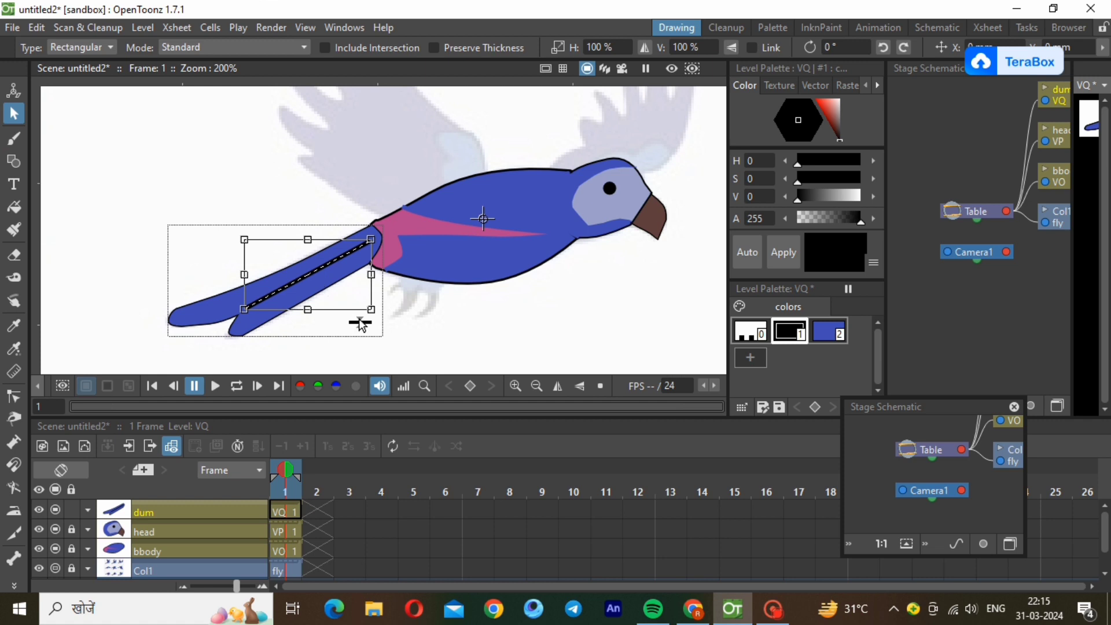
drag(359, 321, 360, 332)
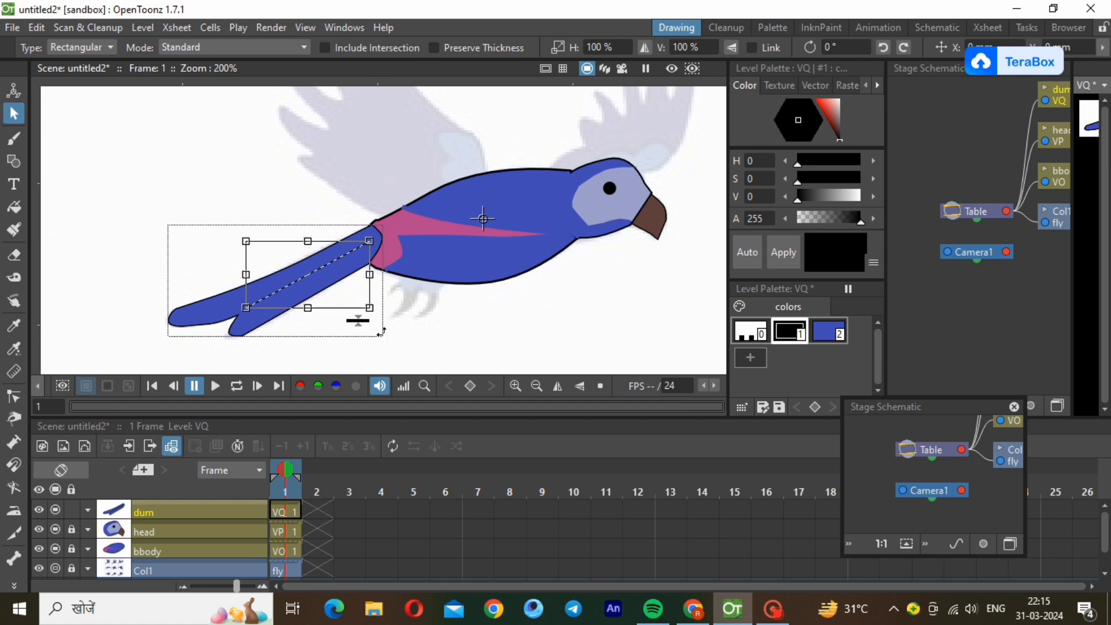
drag(359, 317, 359, 313)
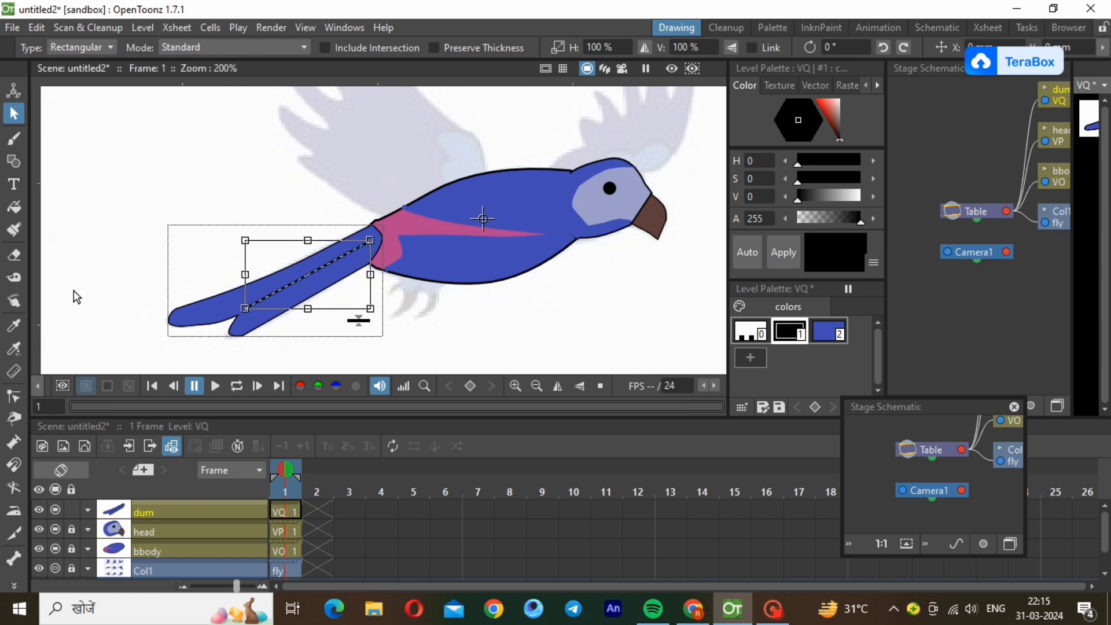
Bend the tail's centre line into a gentle curve with the Control Point Editor.
click(72, 320)
click(14, 397)
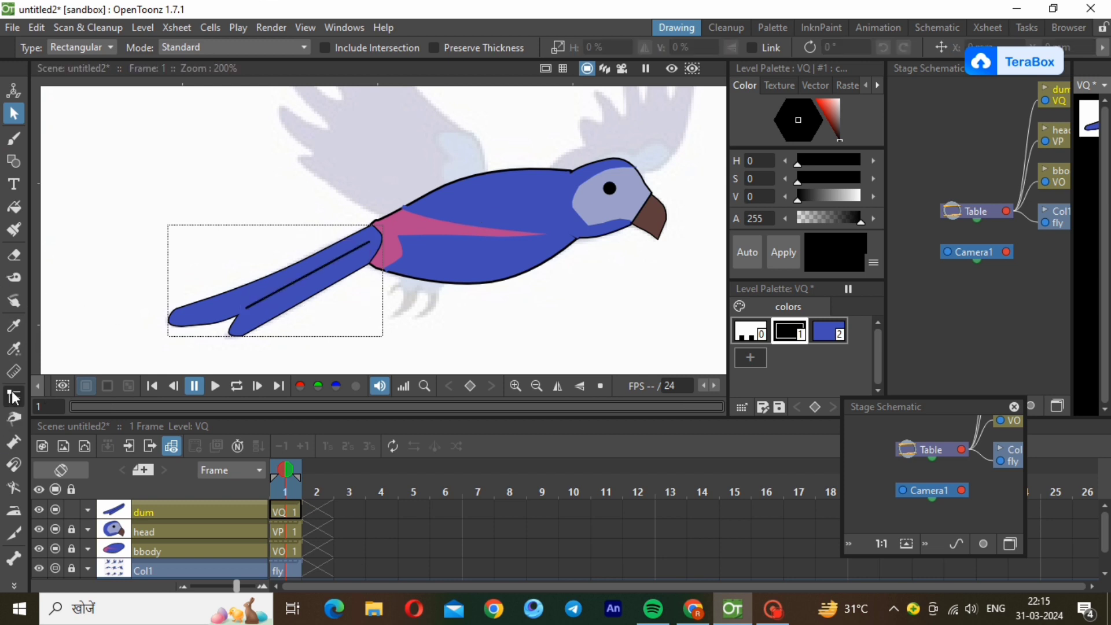
click(318, 268)
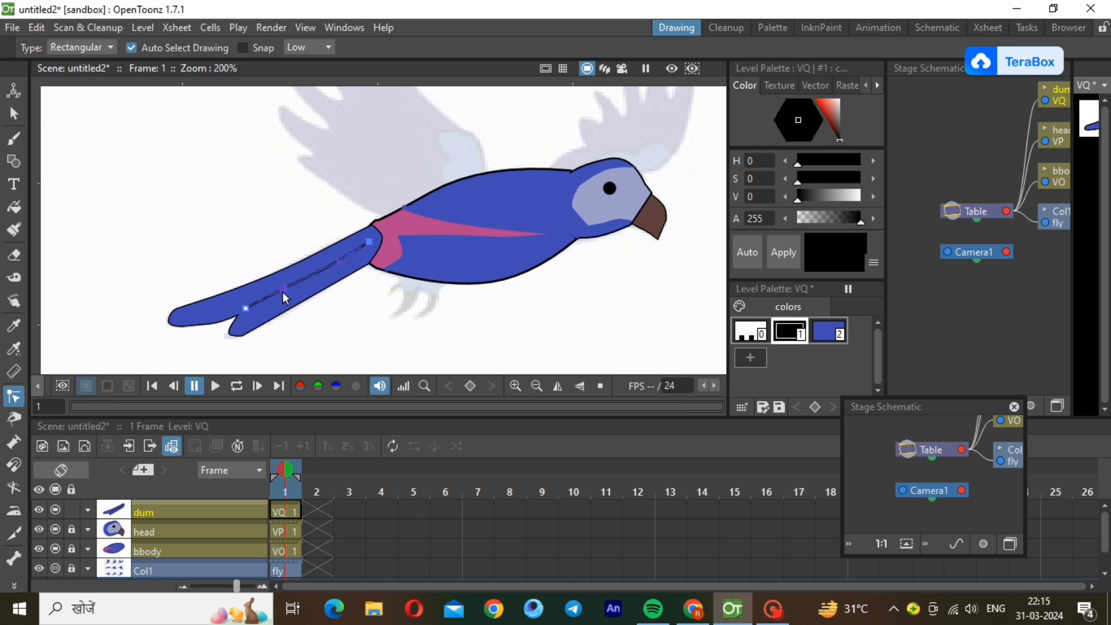
drag(282, 292, 283, 297)
click(383, 303)
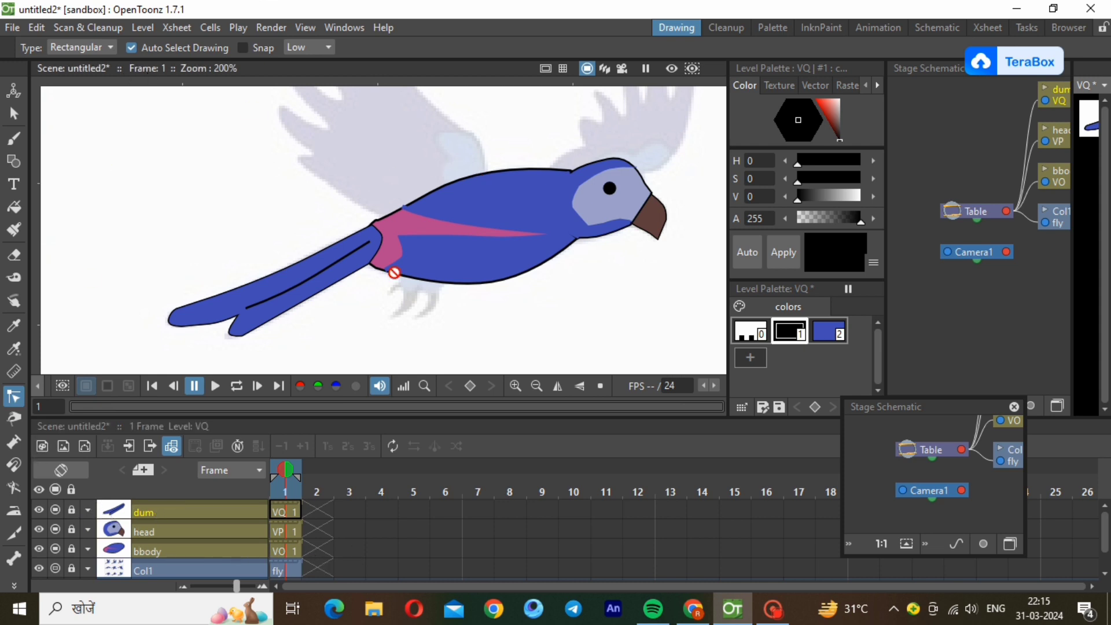
Unlock the bbody level and trace the reference's clawed feet below the body as a closed polyline in the black style.
scroll(405, 337, down, 1)
scroll(405, 338, down, 1)
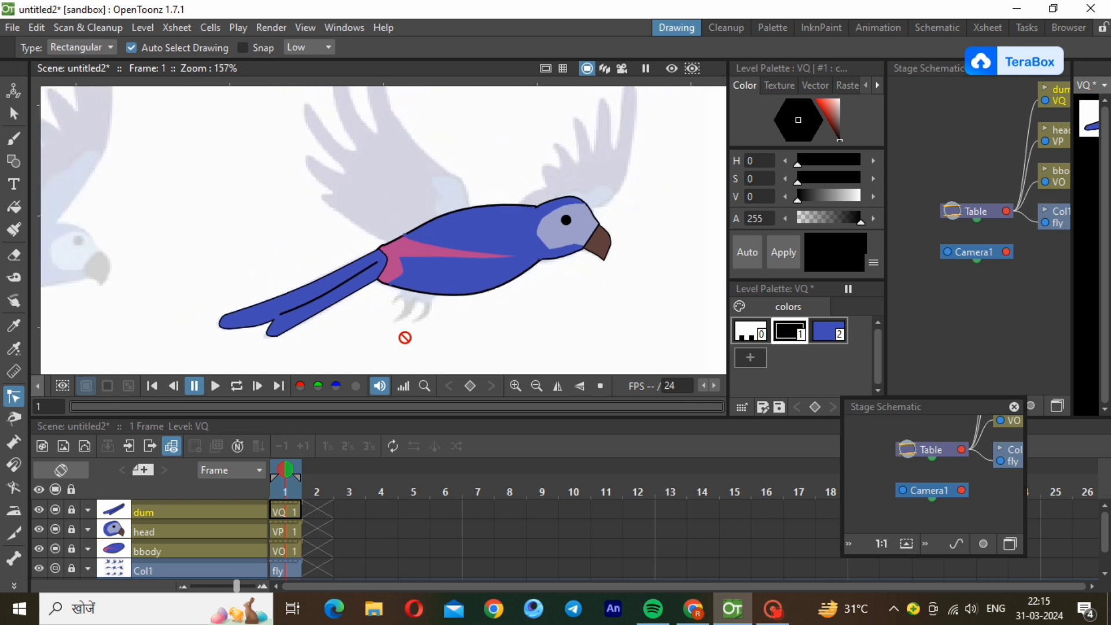
click(161, 547)
click(72, 547)
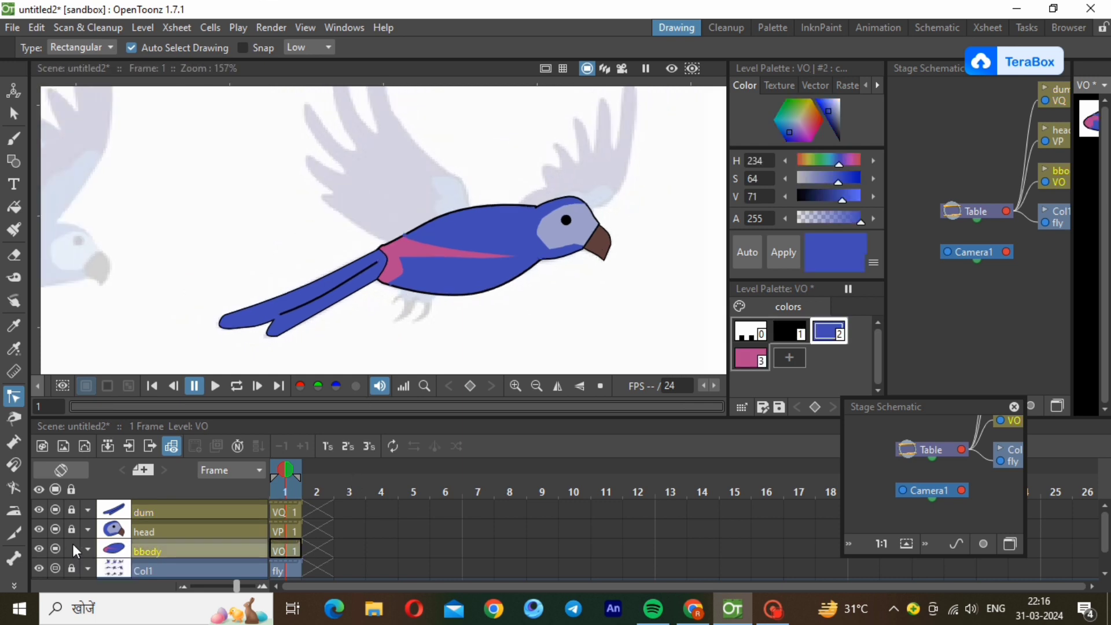
click(13, 161)
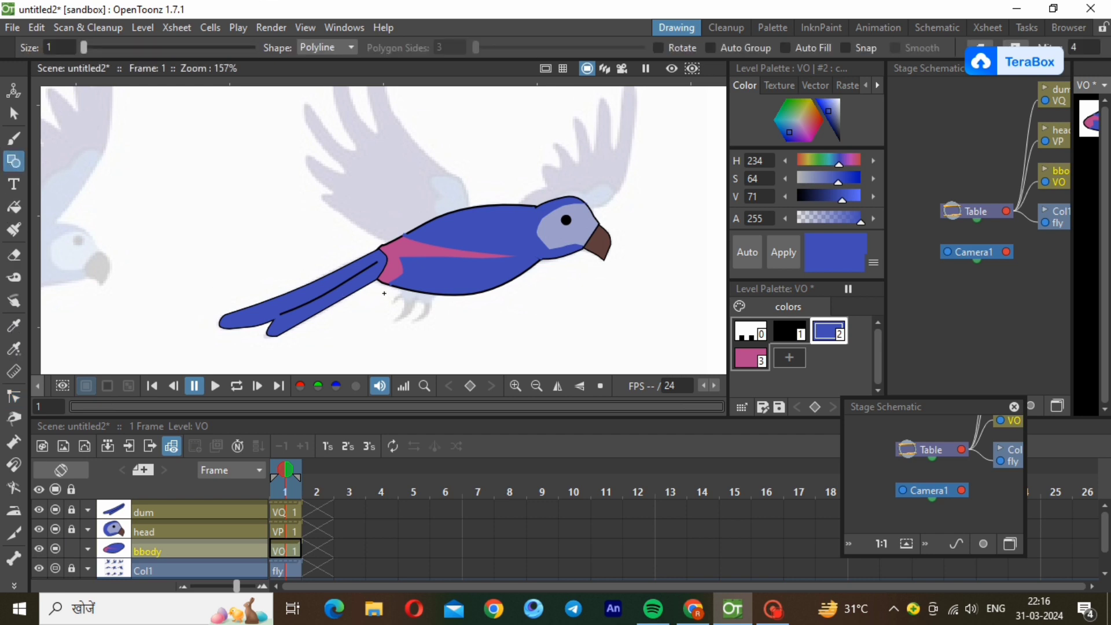
click(774, 325)
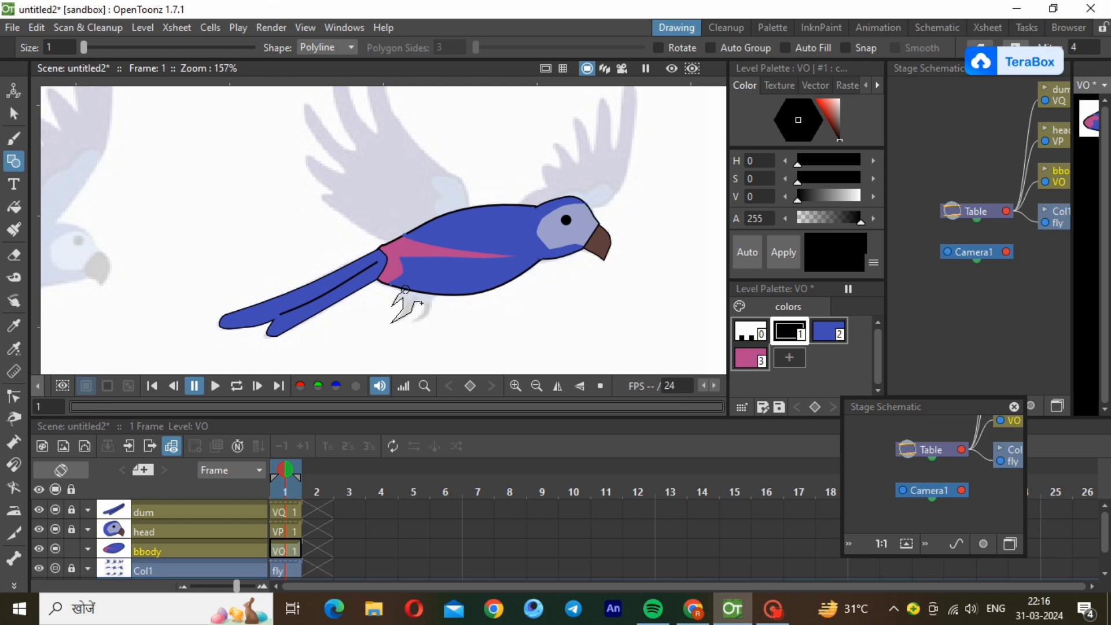
click(425, 307)
click(414, 319)
click(432, 314)
click(405, 288)
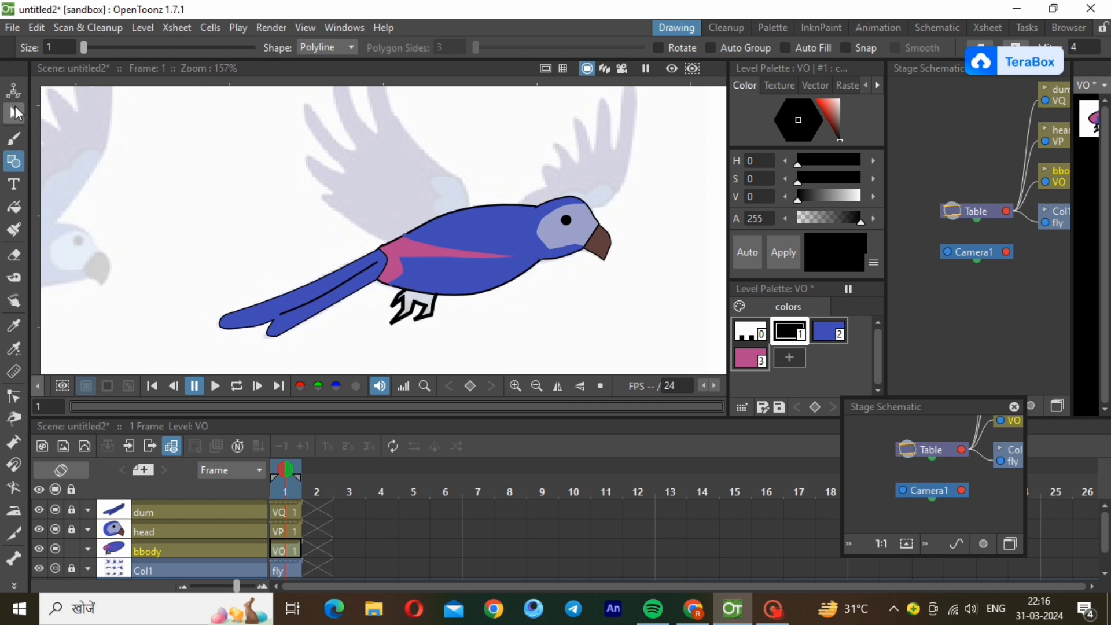
Reduce the feet outline's stroke to a thin line and fill the feet with black.
click(14, 113)
click(411, 321)
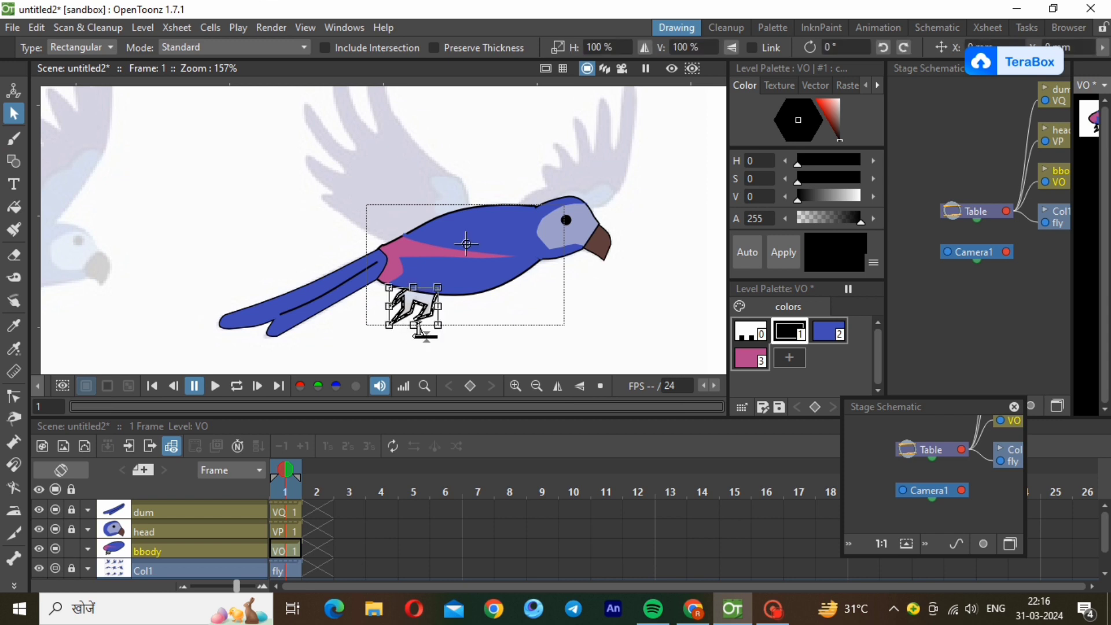
drag(427, 334, 428, 341)
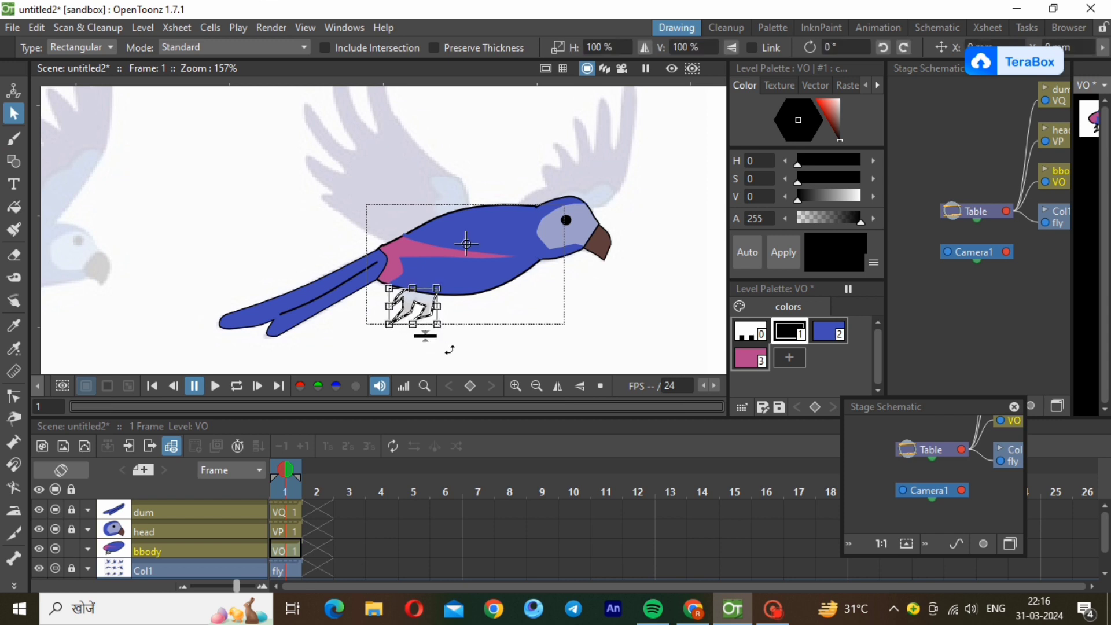
click(480, 353)
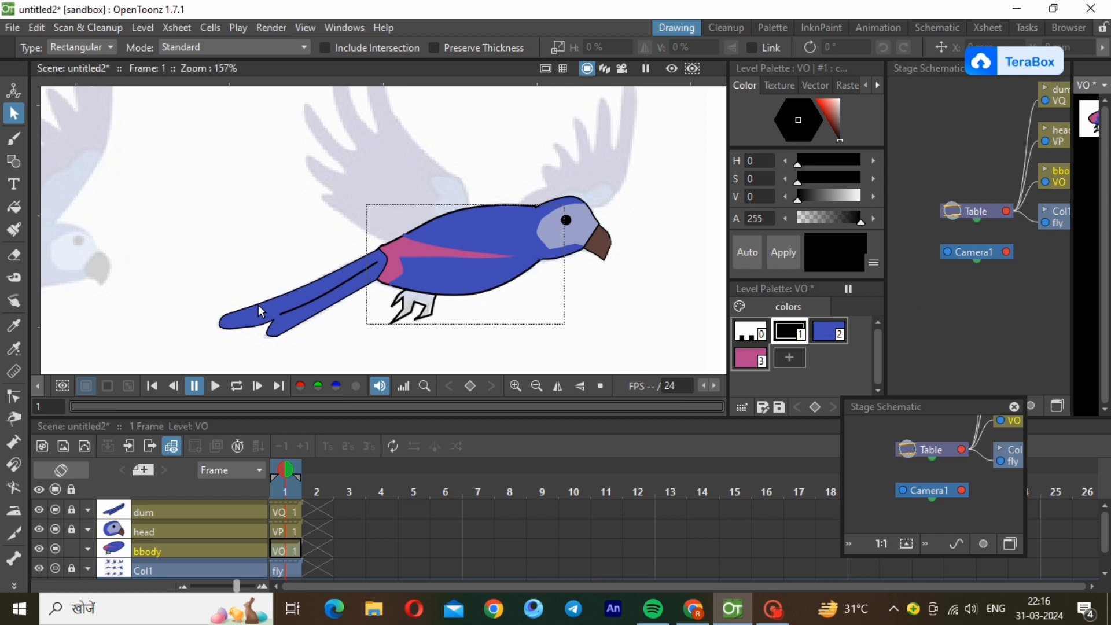
click(14, 207)
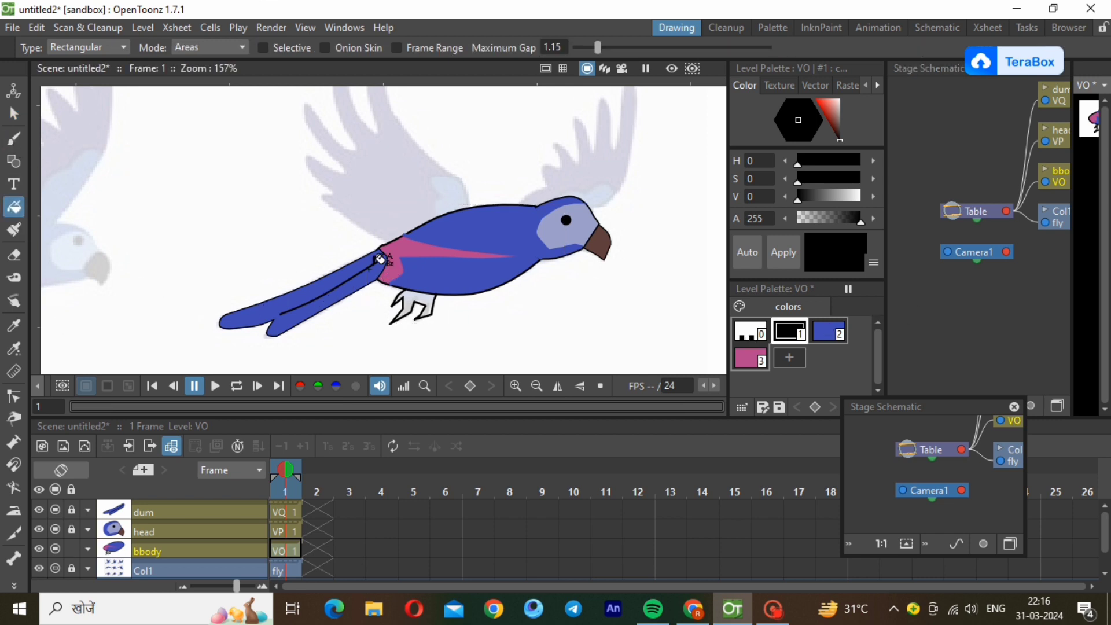
drag(369, 283, 490, 350)
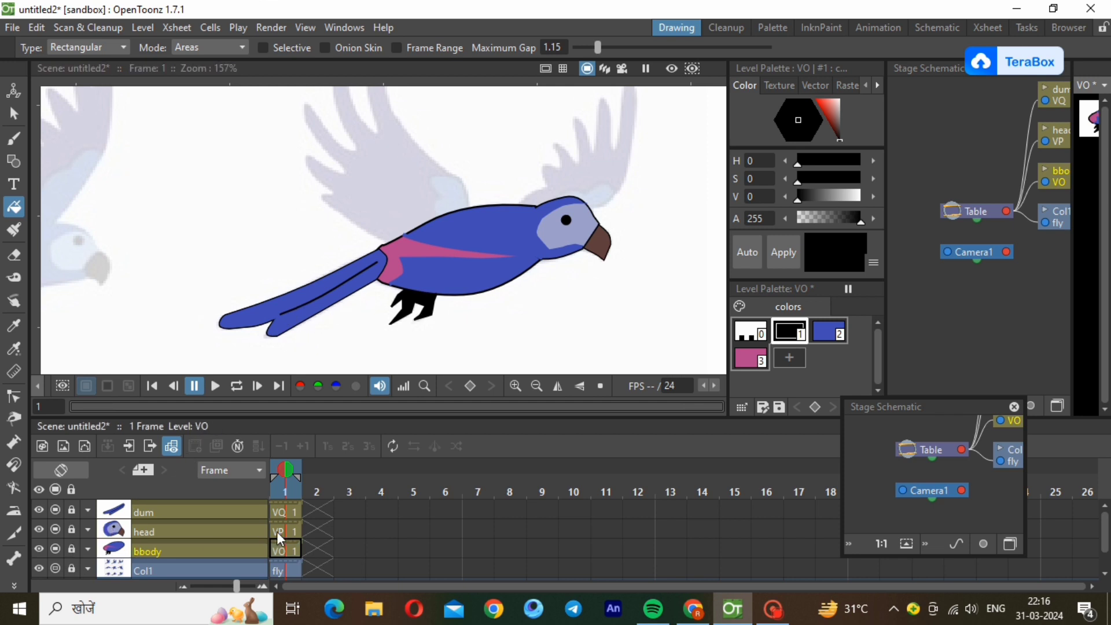
Add a new Toonz Vector level above the dum column and rename its column rtpankh.
click(282, 514)
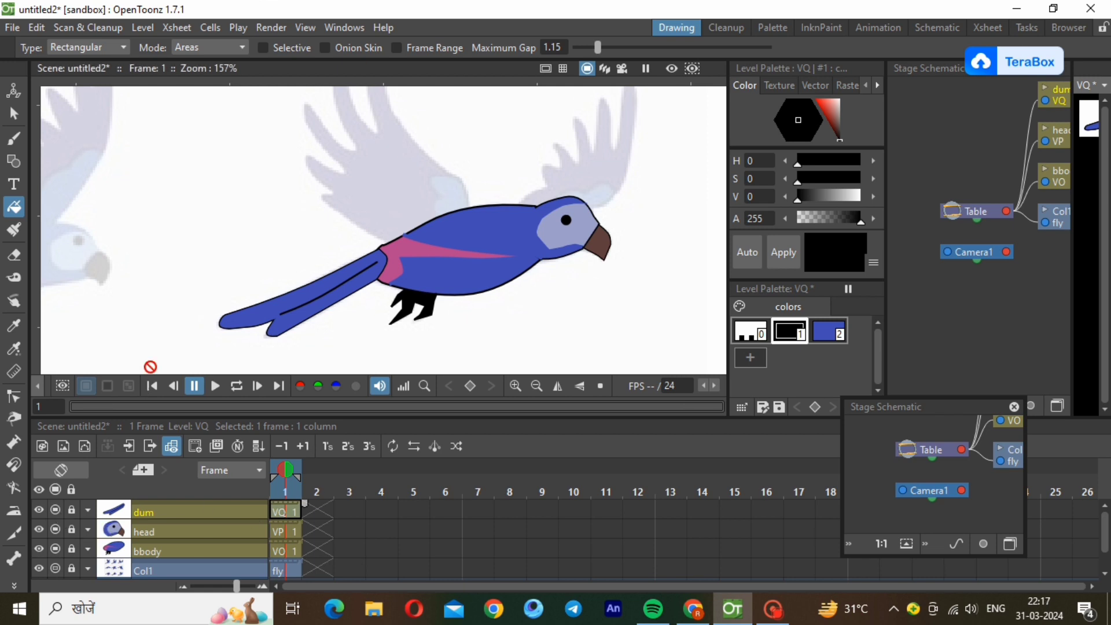
click(144, 27)
mouse_move(230, 52)
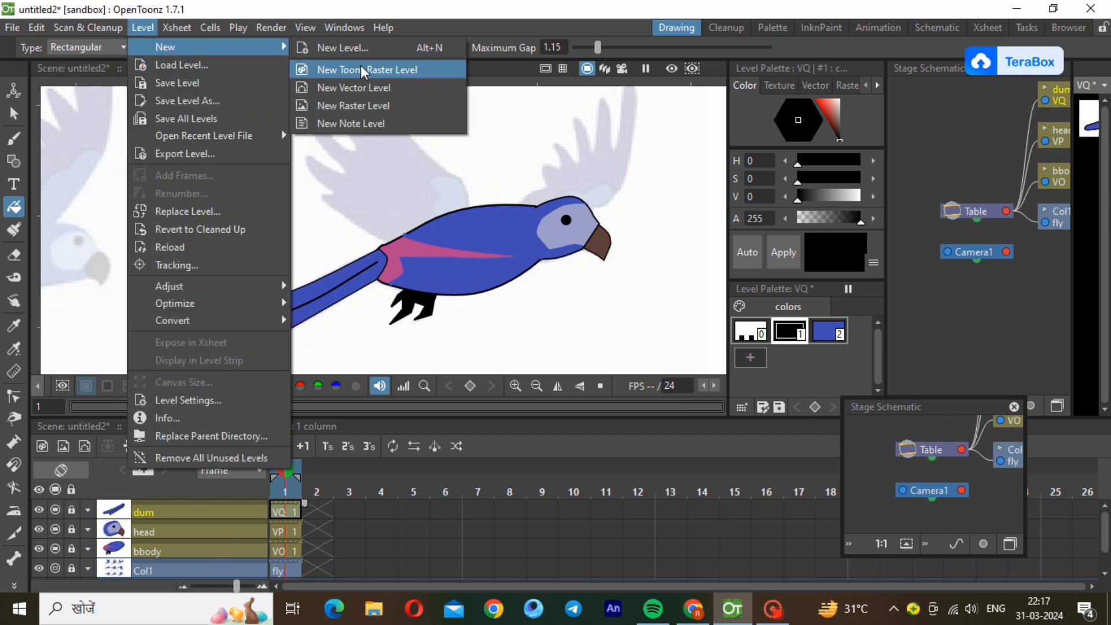
click(354, 88)
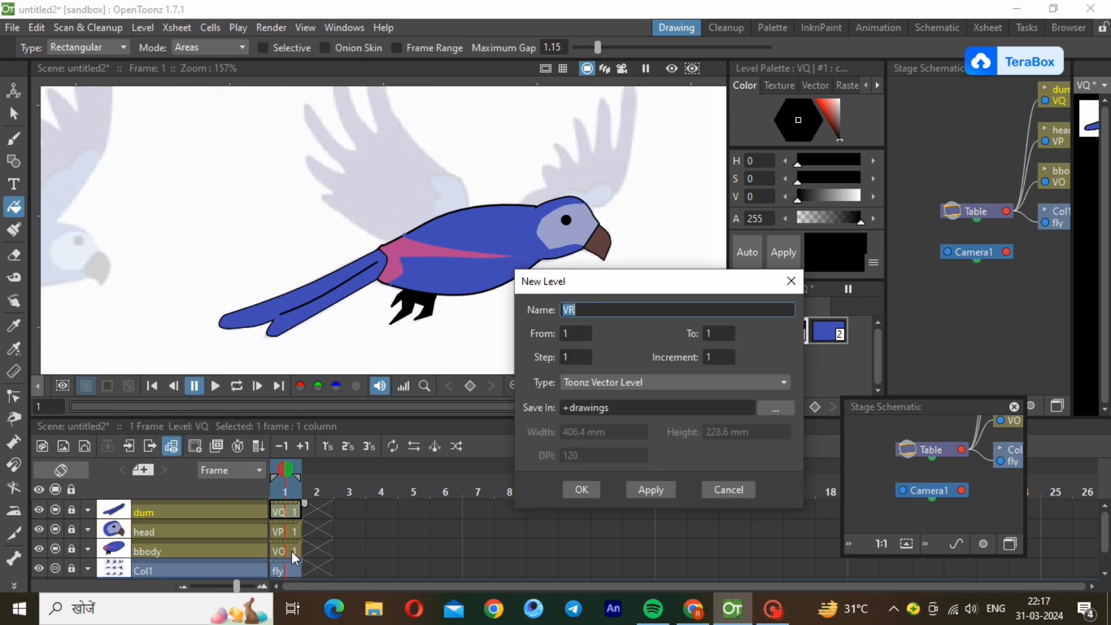
click(575, 490)
double_click(206, 514)
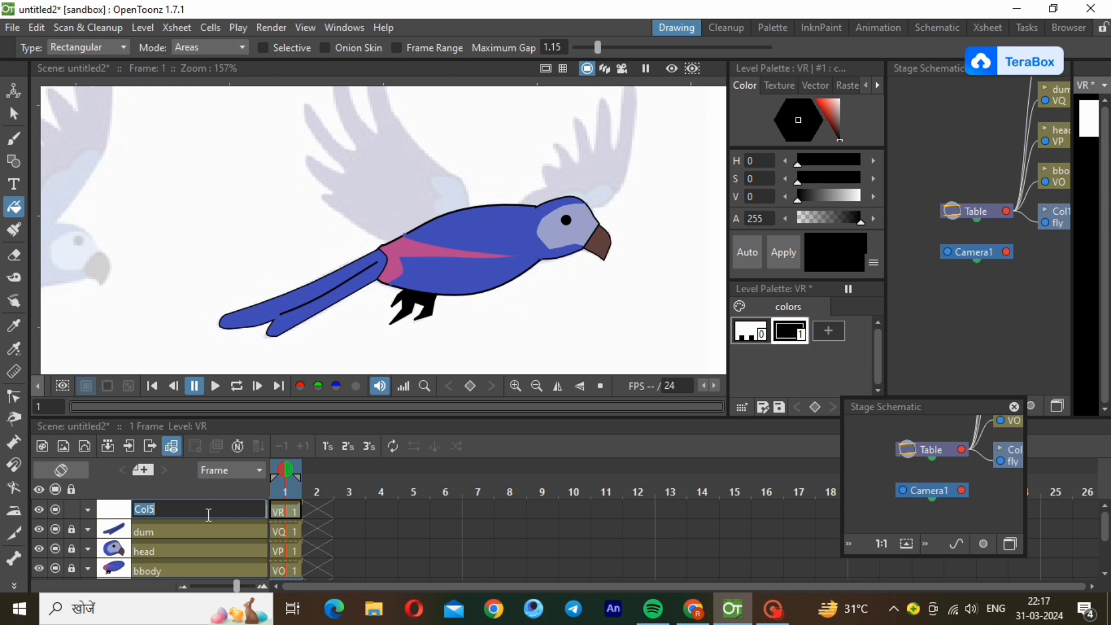
text(rt)
text(pankh)
key(Return)
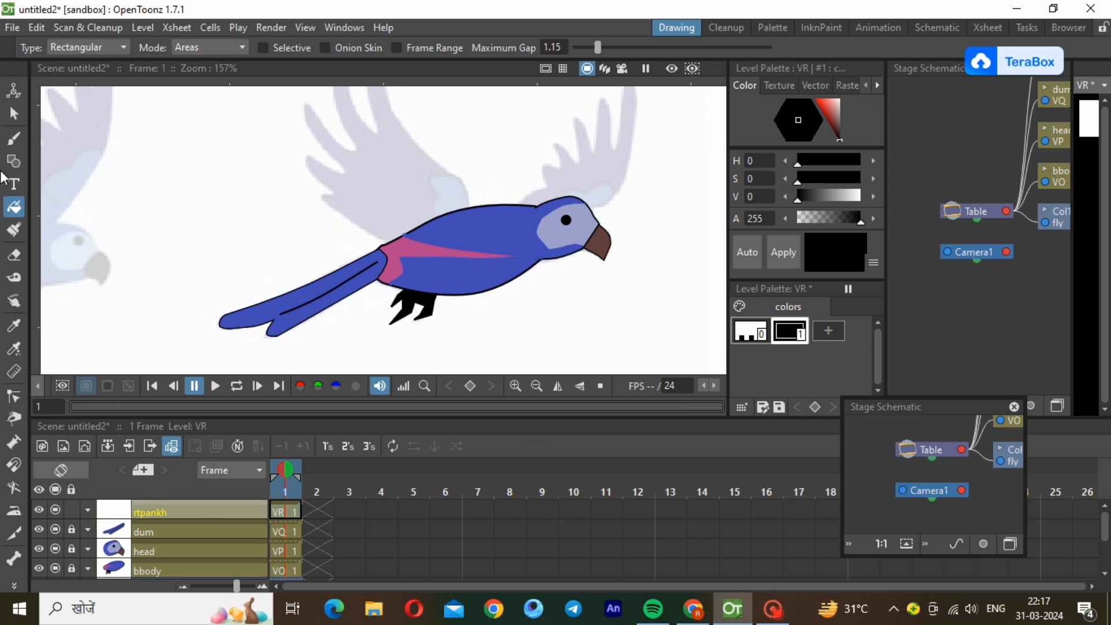
Activate the Geometric tool with the Polyline shape for drawing on the rtpankh level.
click(14, 161)
scroll(491, 312, up, 1)
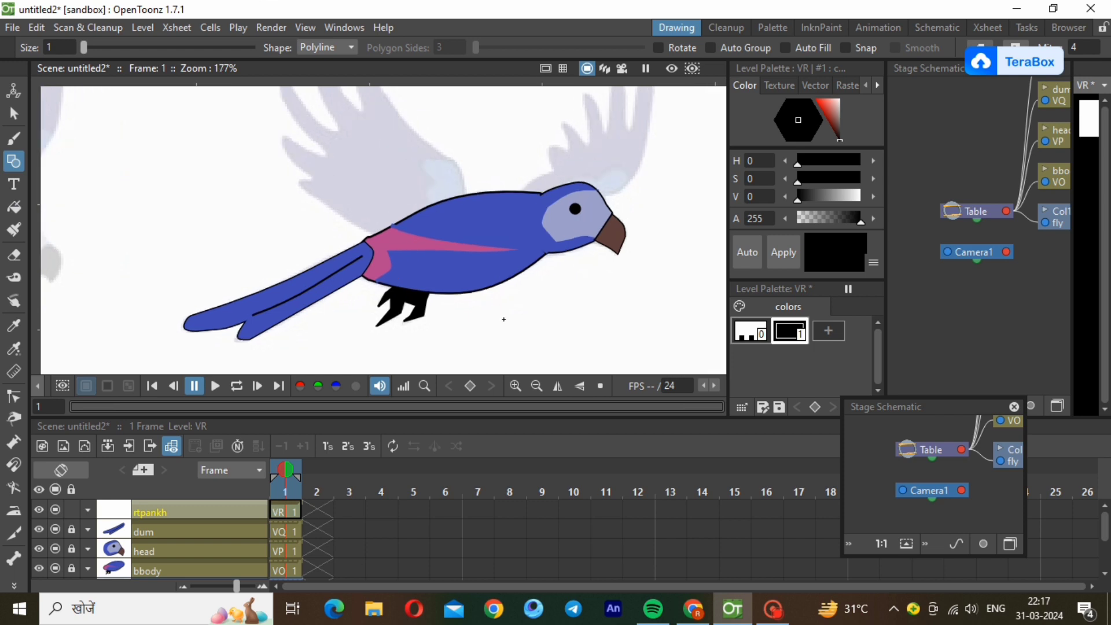
click(536, 386)
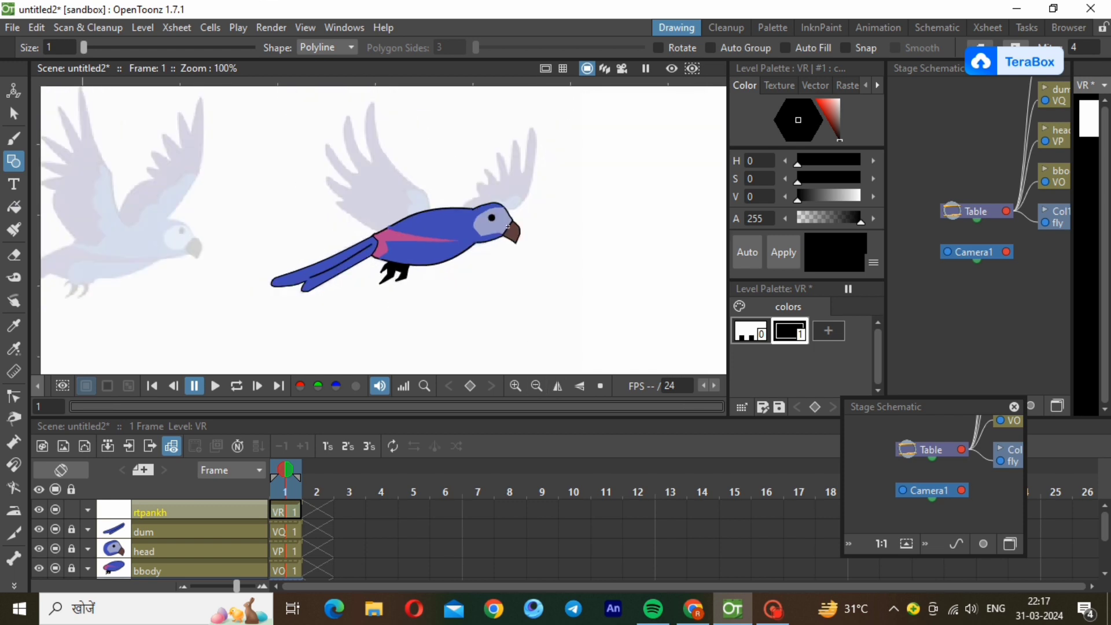
scroll(482, 114, up, 3)
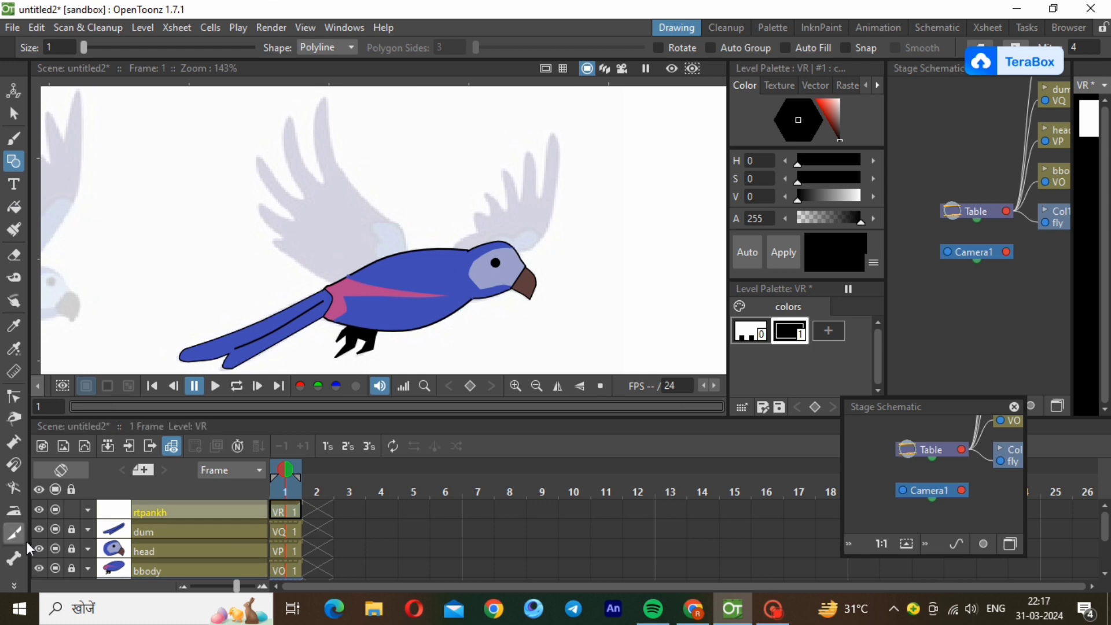
click(87, 530)
drag(130, 547, 129, 546)
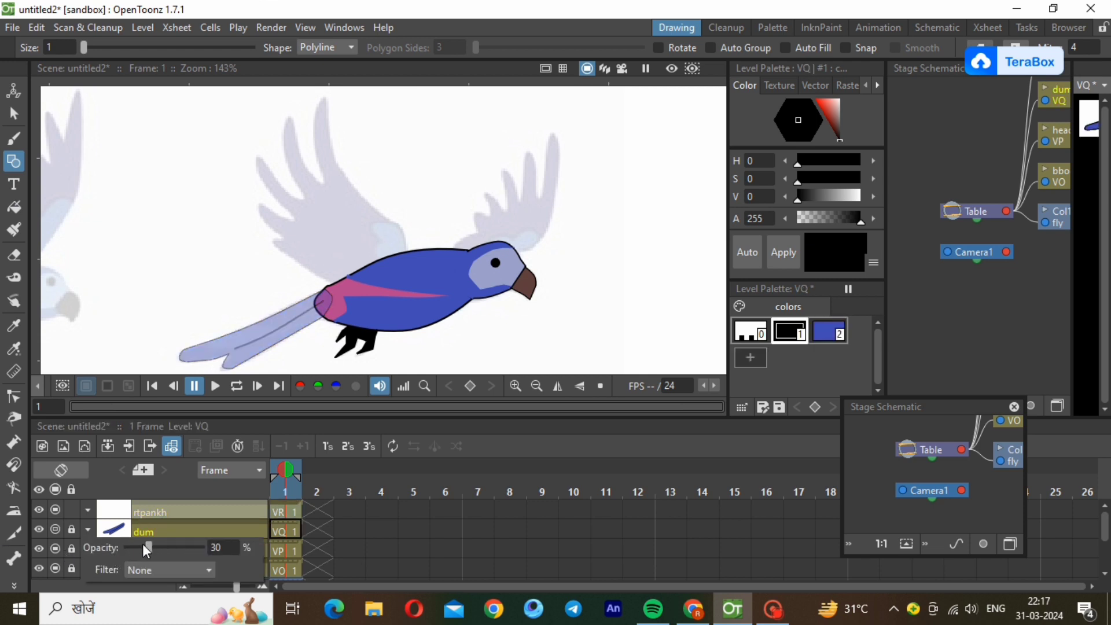
drag(208, 541, 208, 542)
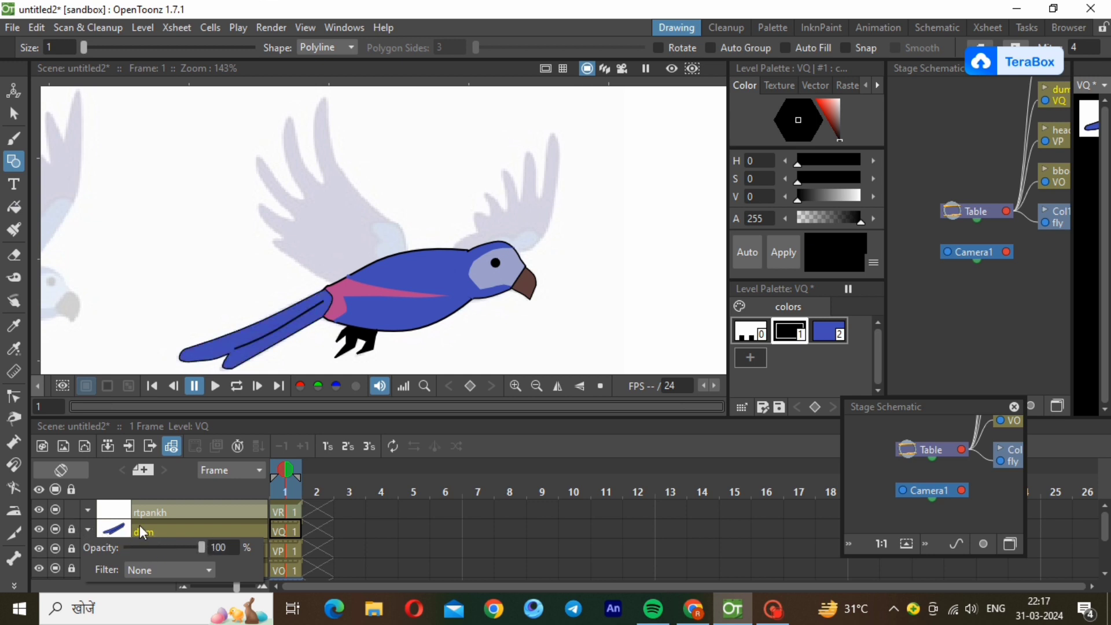
click(139, 525)
Lower the opacity of the head column to 10% and the bbody column to 20%.
click(89, 550)
click(135, 569)
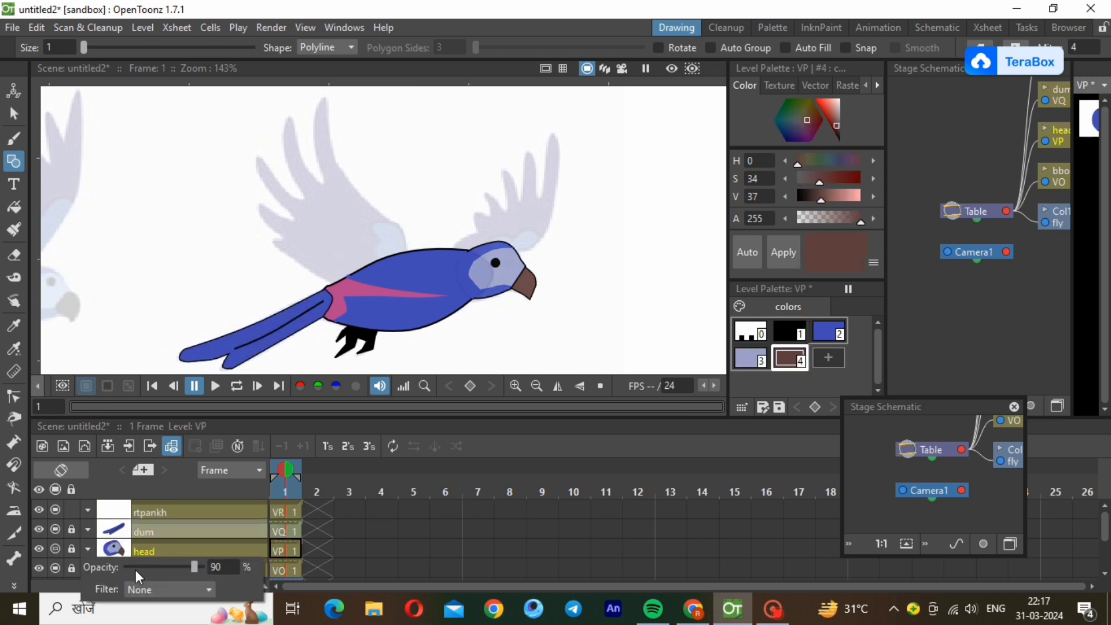
drag(135, 571, 135, 570)
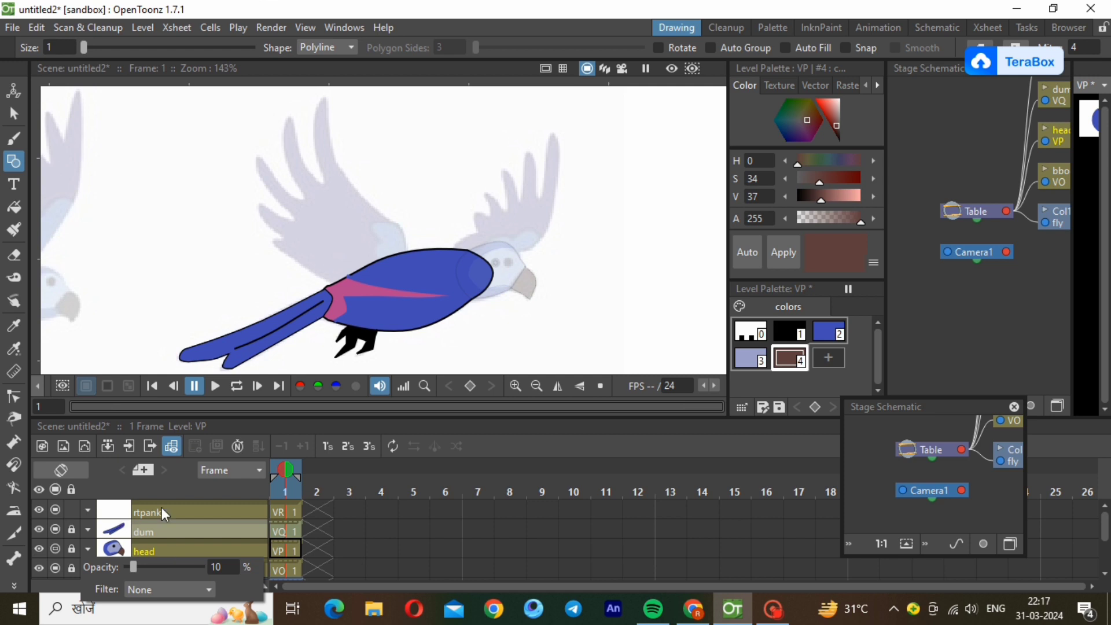
click(165, 507)
click(141, 564)
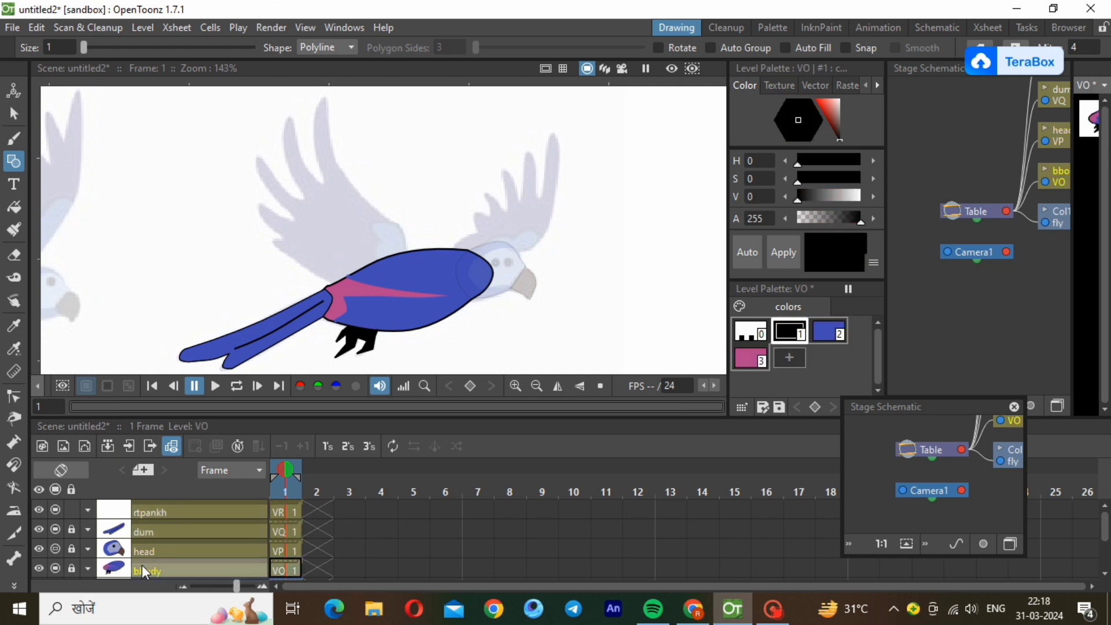
click(87, 569)
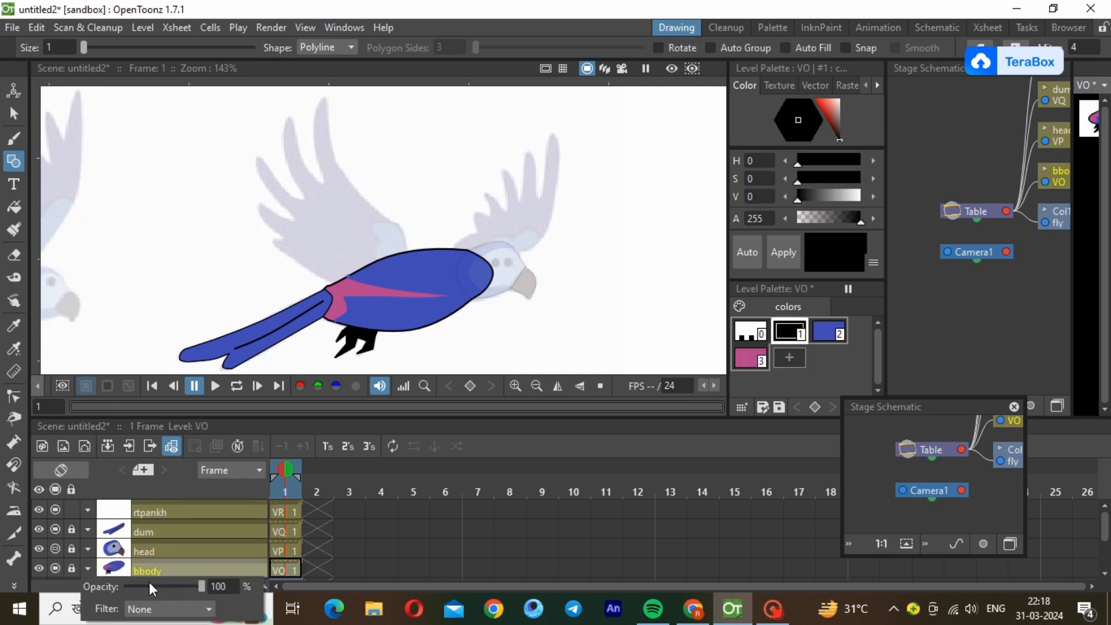
click(140, 587)
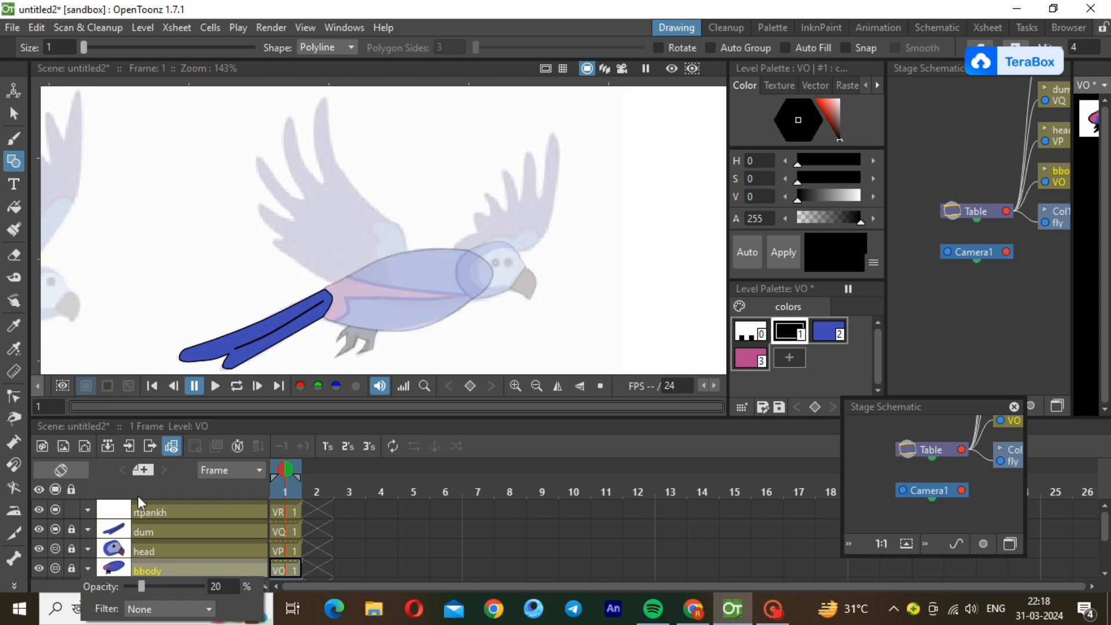
On the rtpankh level, trace the reference wing above the head as a closed polyline with pointed feathers, its base overlapping the body.
click(168, 512)
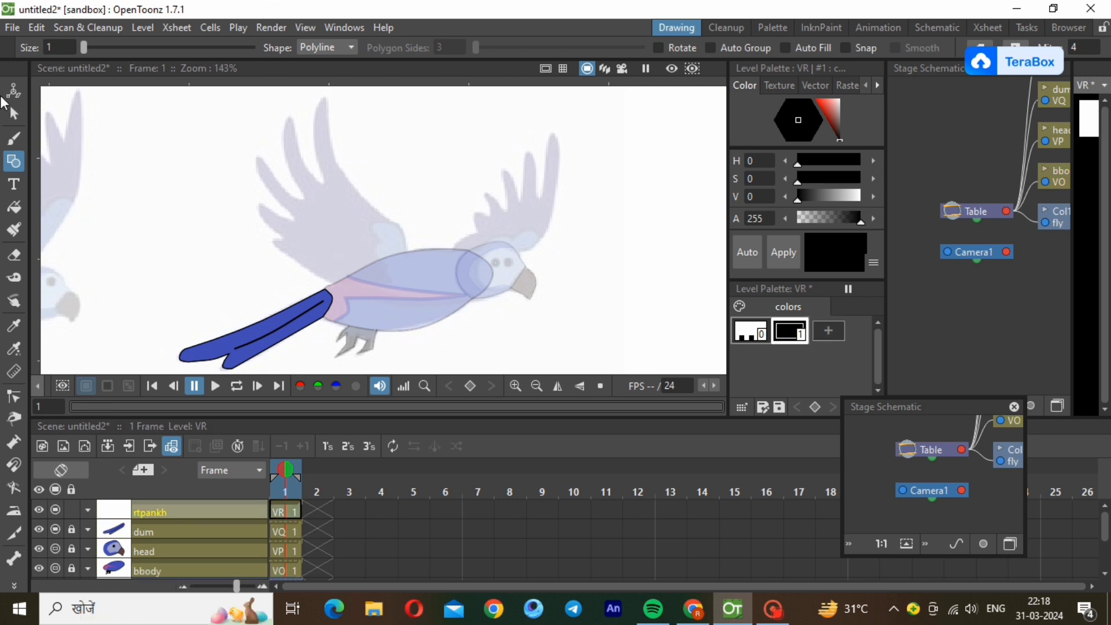
click(437, 269)
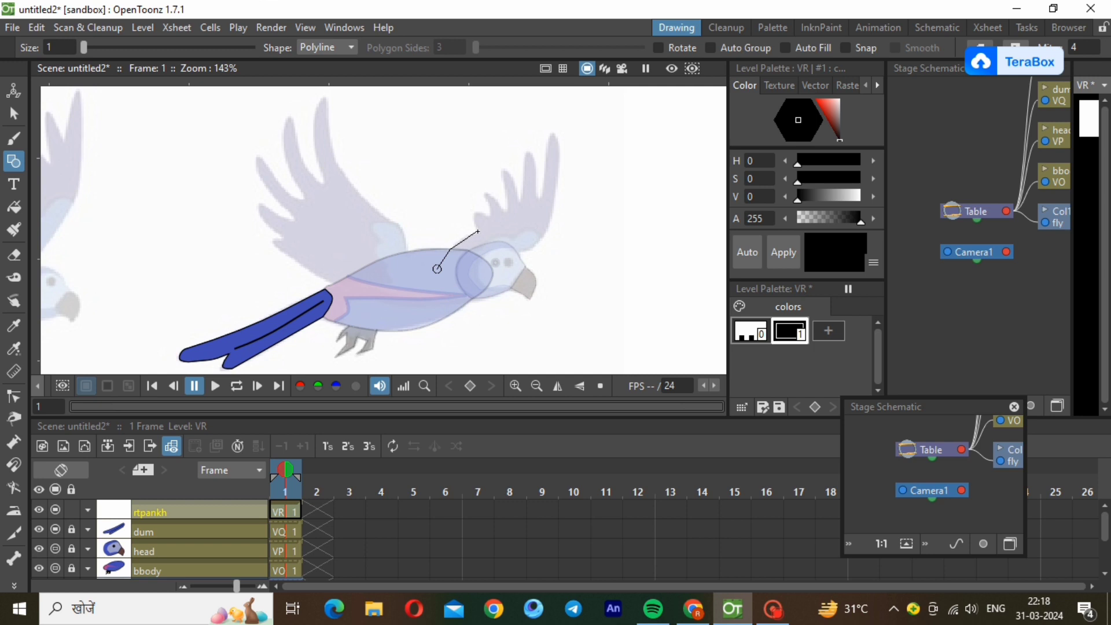
click(479, 231)
click(487, 211)
click(484, 195)
click(508, 210)
click(504, 171)
click(517, 200)
click(524, 162)
click(536, 161)
click(539, 193)
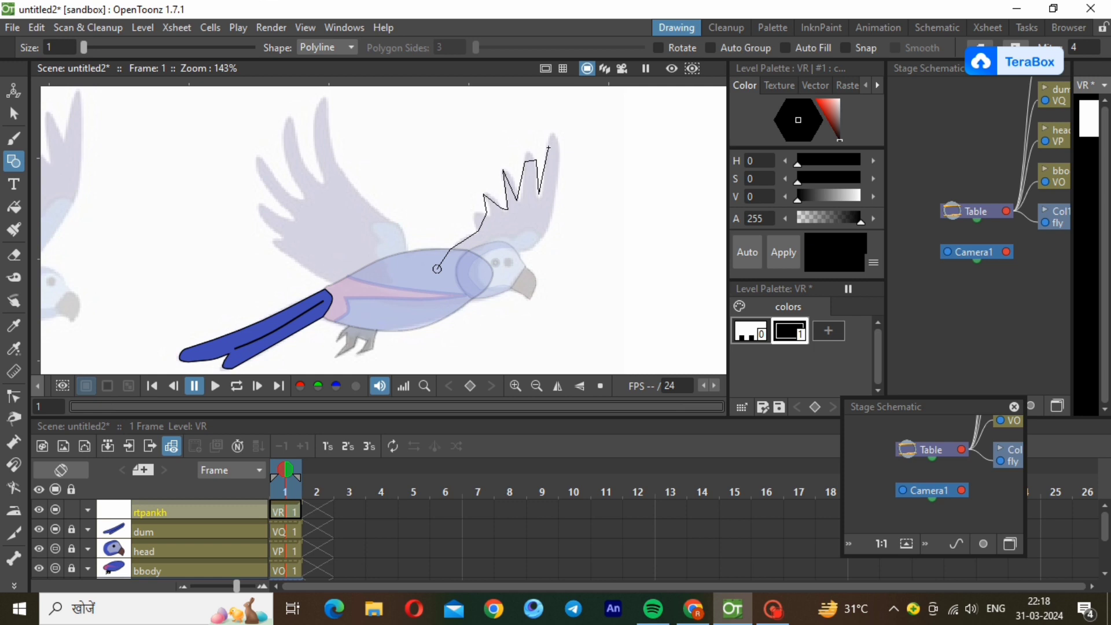
click(549, 144)
click(558, 149)
click(493, 282)
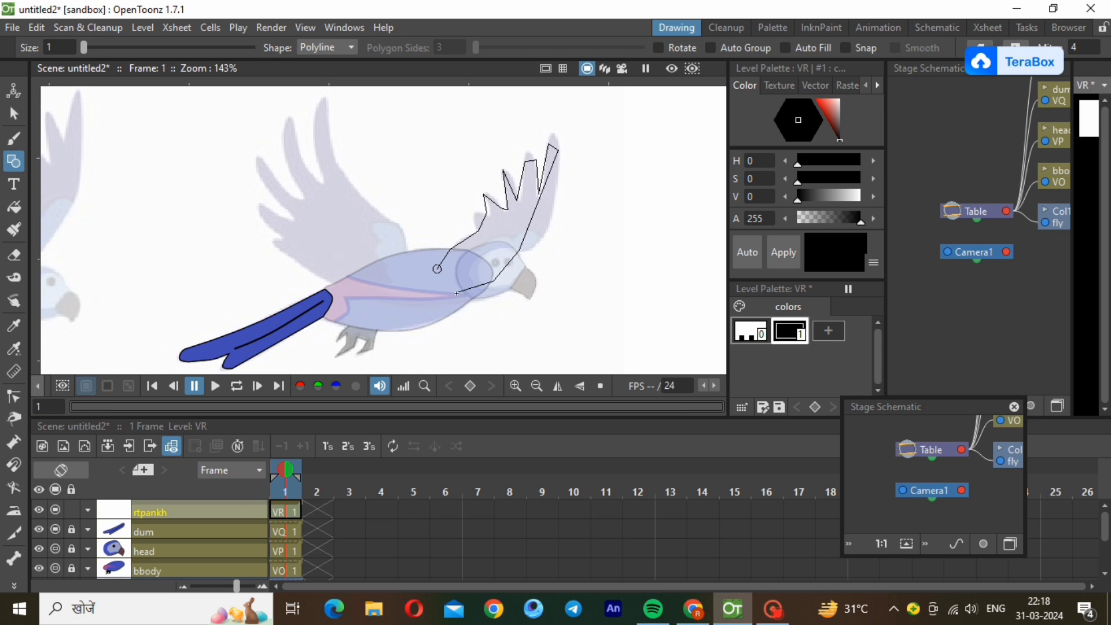
click(438, 269)
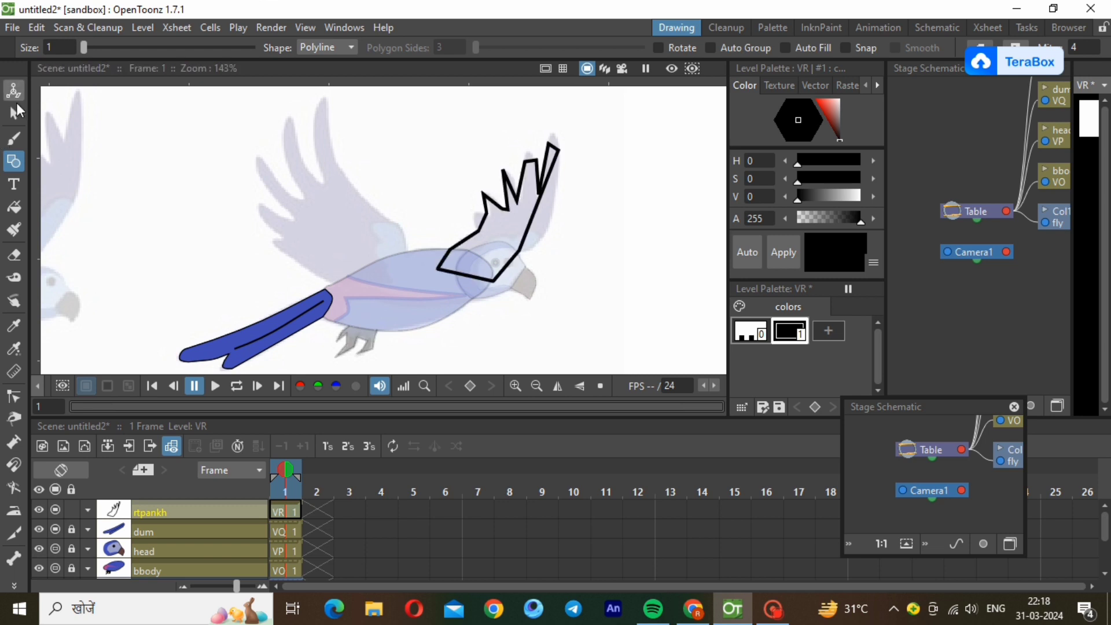
Select the wing outline and reduce its stroke thickness to a thin line.
click(13, 114)
click(517, 259)
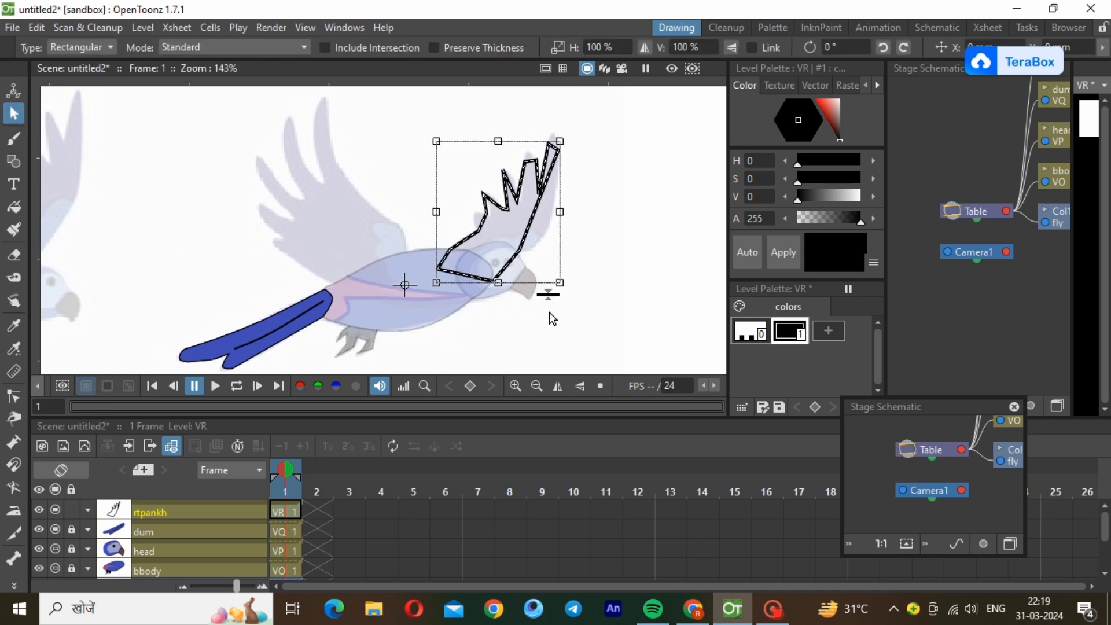
drag(548, 294, 549, 294)
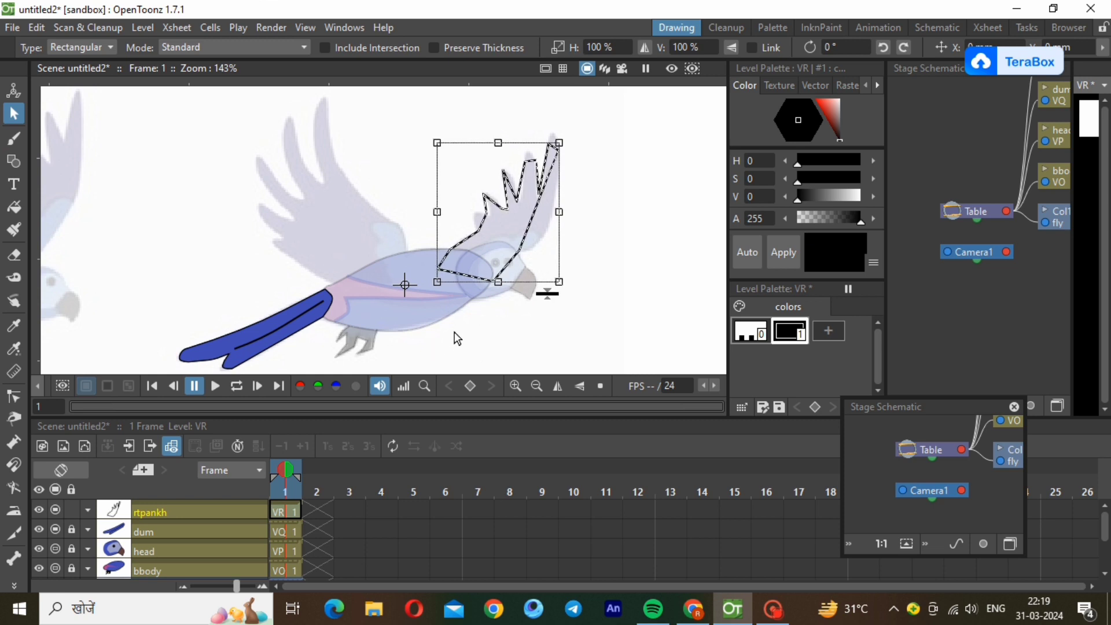
click(307, 205)
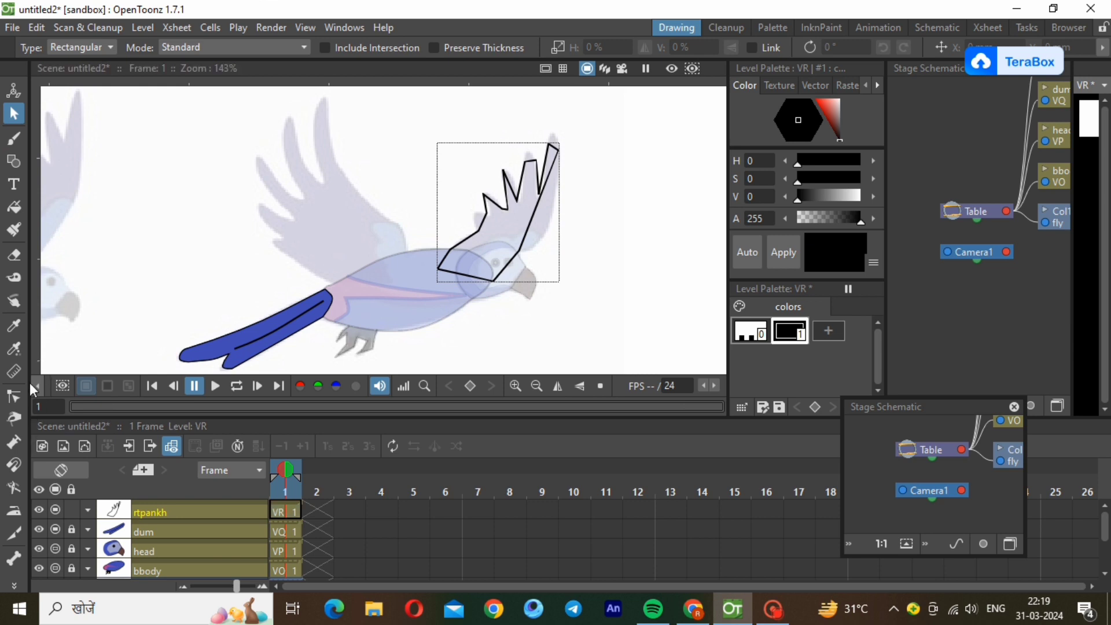
Curve the wing outline's outer edge and round the tips of the two longest feathers to follow the reference.
click(14, 397)
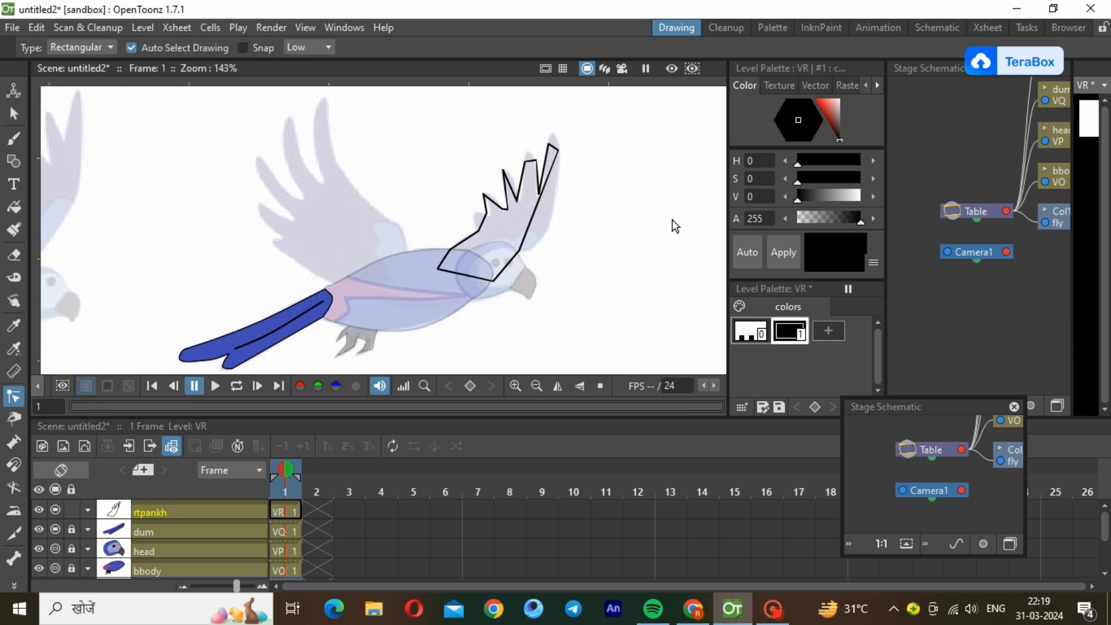
click(540, 214)
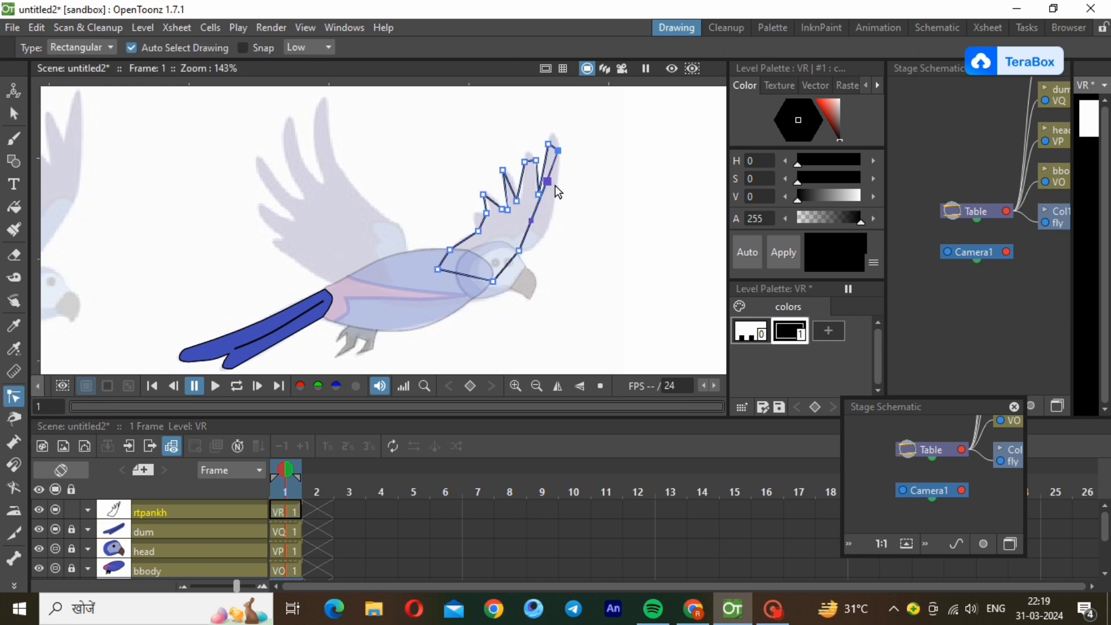
drag(551, 185, 552, 250)
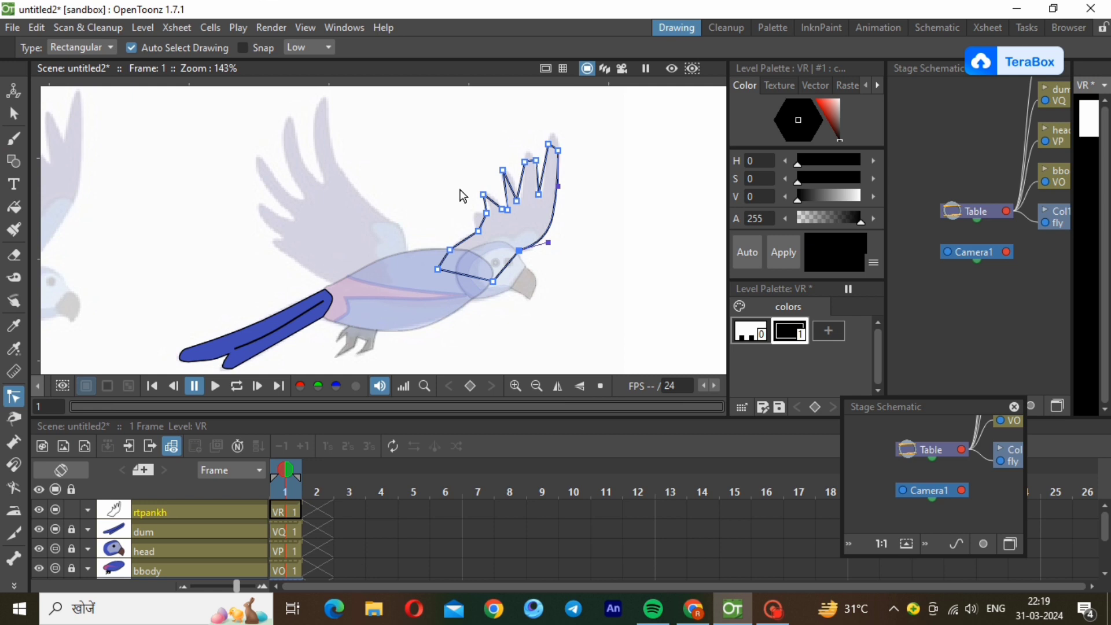
scroll(500, 152, up, 2)
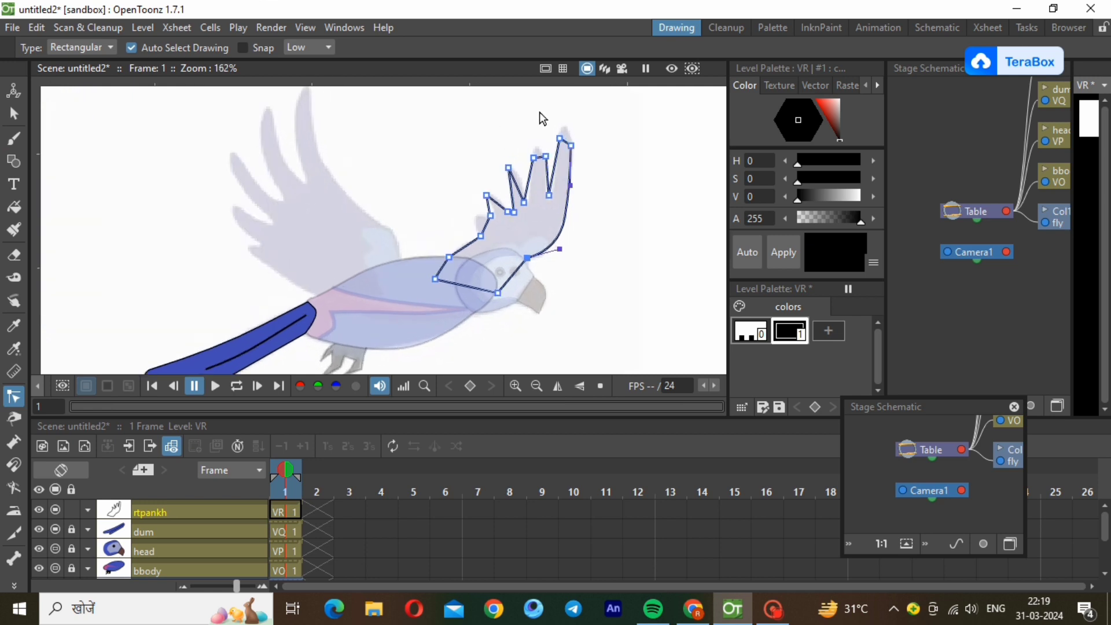
scroll(539, 112, up, 3)
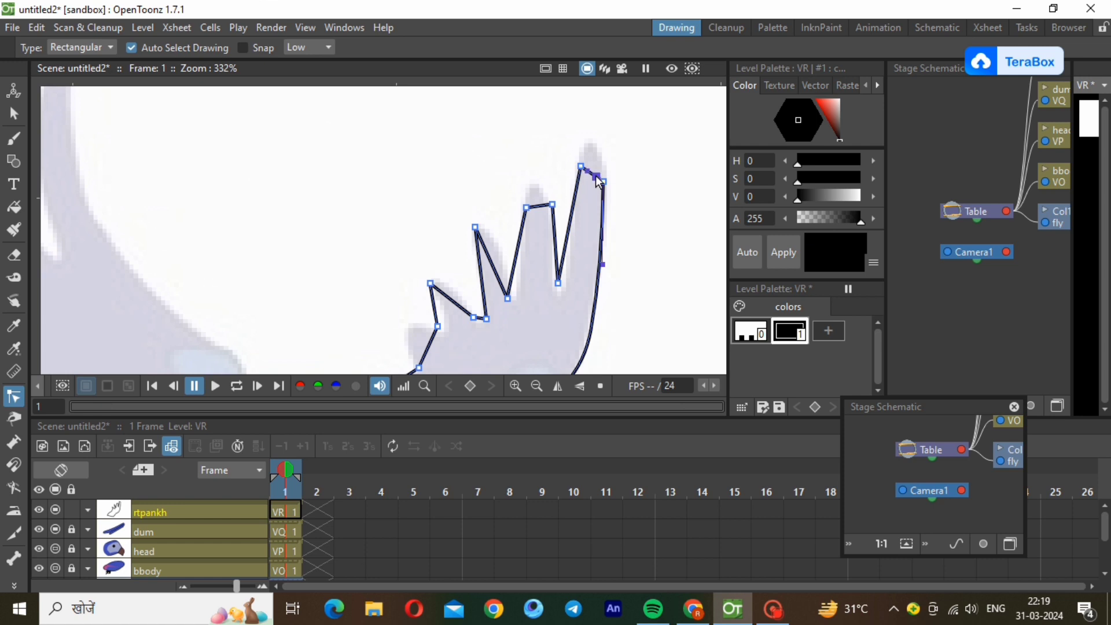
drag(599, 181, 586, 143)
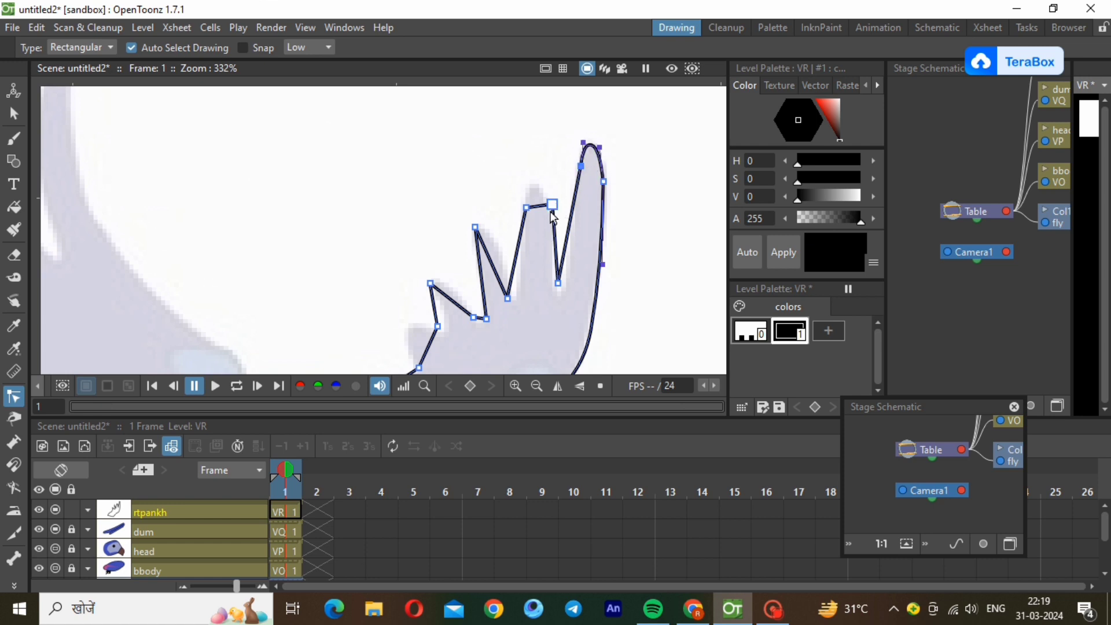
drag(541, 206, 544, 191)
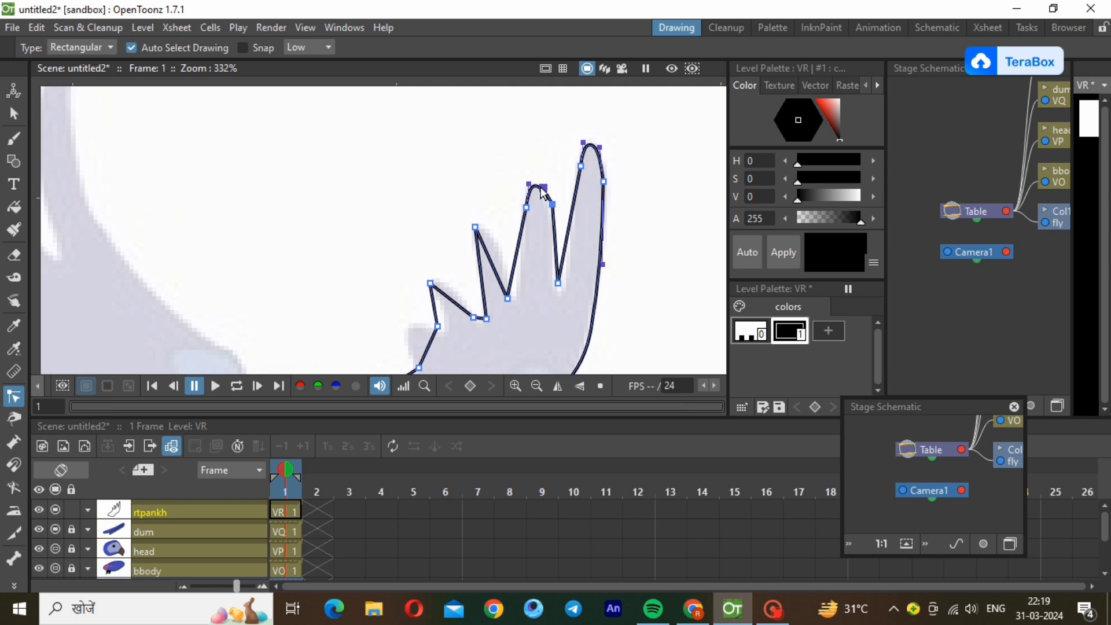
Curve the gaps between the three longest feathers and bend the third feather's outer side along the reference.
ctrl+click(564, 249)
drag(565, 250, 565, 313)
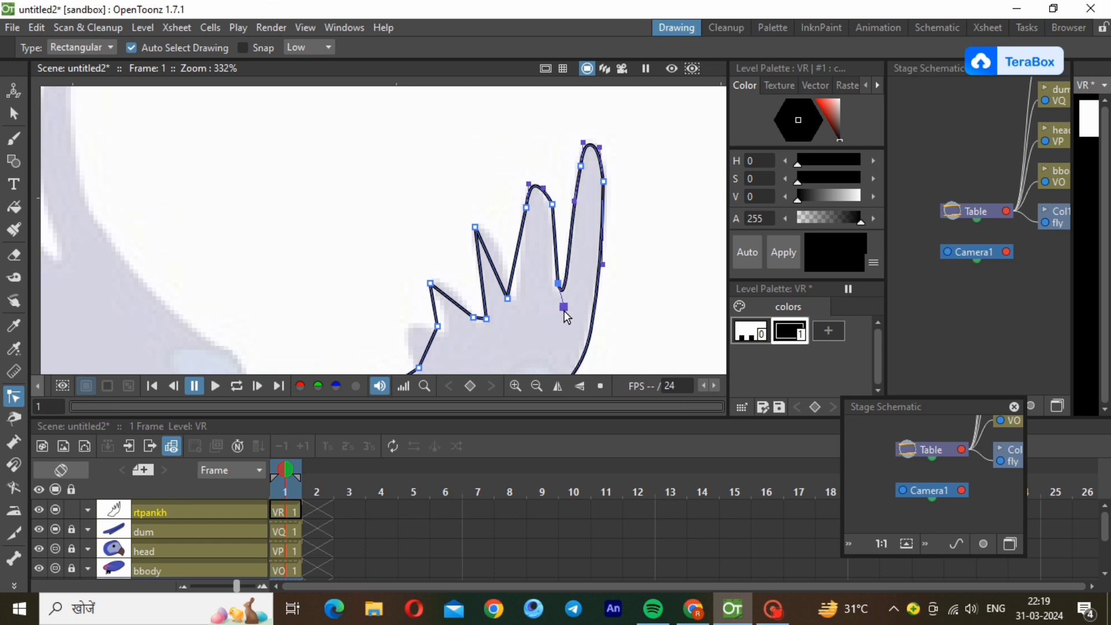
ctrl+click(514, 276)
drag(517, 271, 516, 306)
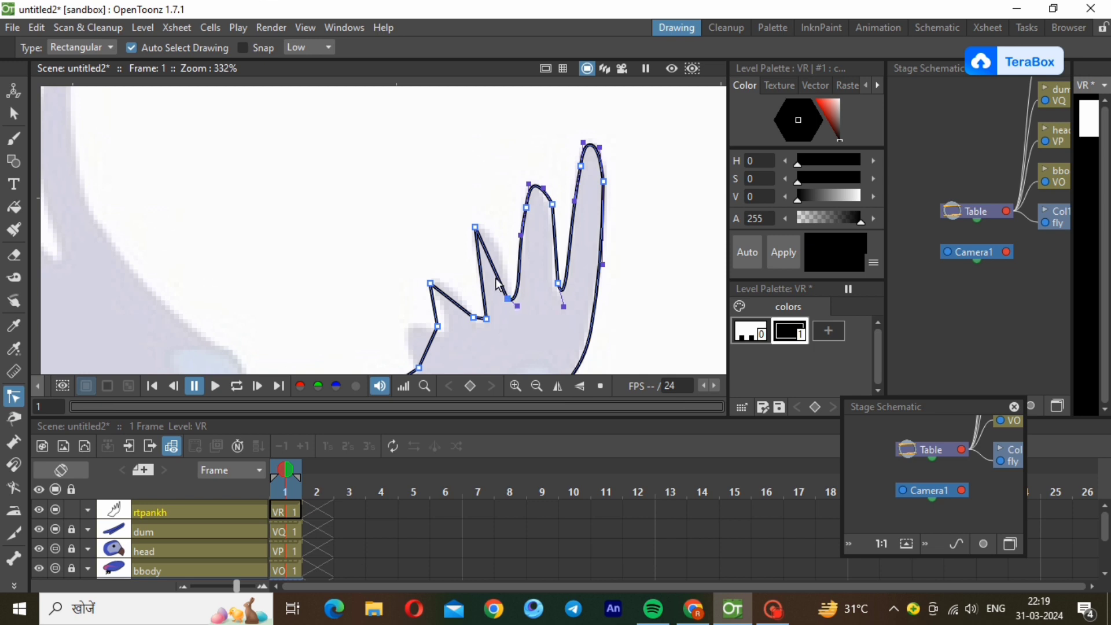
click(491, 258)
drag(493, 251, 503, 277)
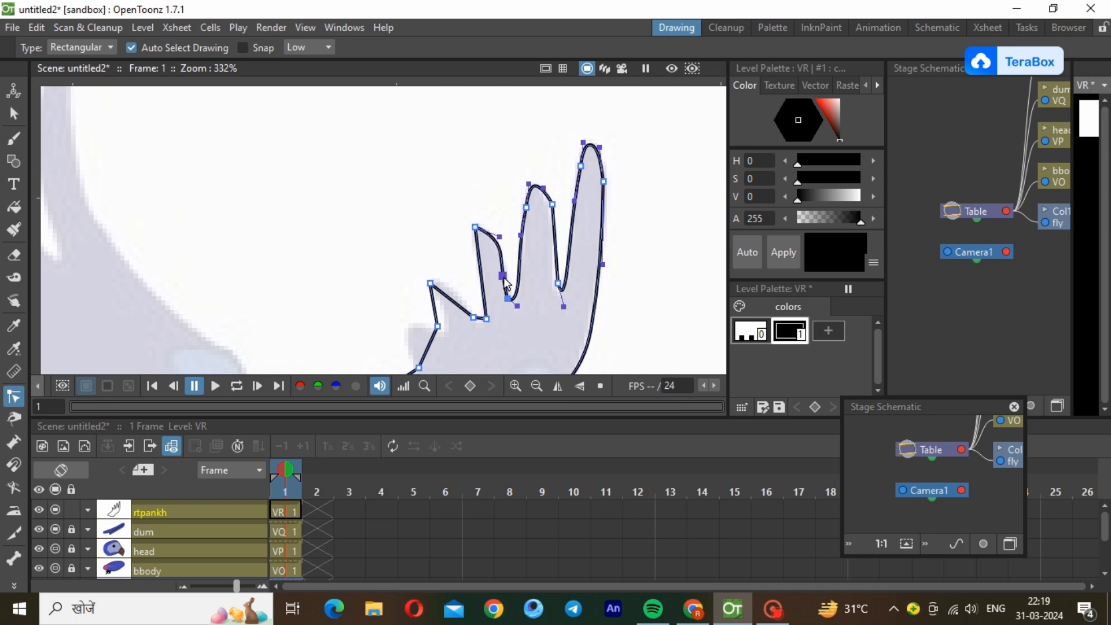
Bend the edges of the small inner feathers and bulge the segment below them to match the reference.
click(449, 297)
drag(449, 297, 457, 307)
click(435, 302)
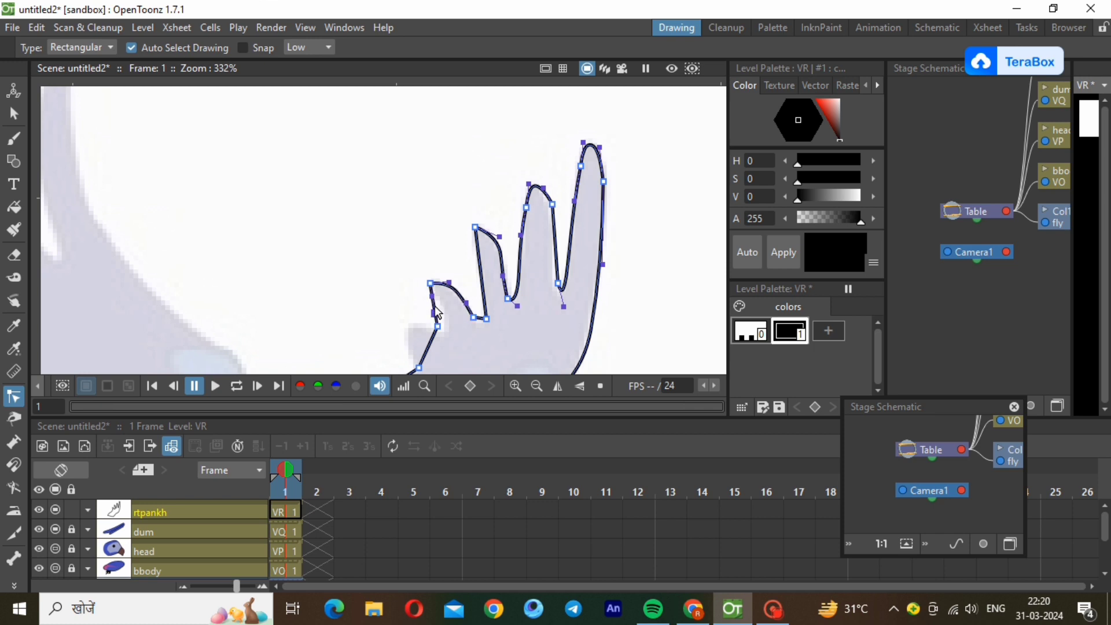
drag(437, 303, 444, 320)
mouse_move(430, 334)
mouse_down()
mouse_move(423, 351)
mouse_move(409, 342)
mouse_up()
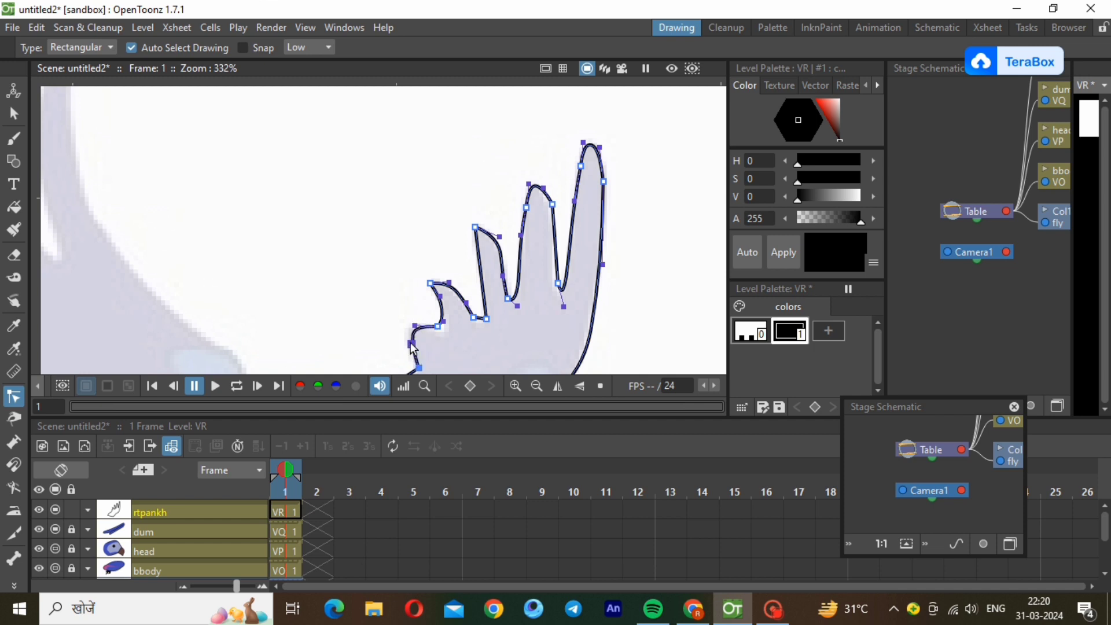
Curve the wing outline where it meets the body, including its base edge, and deselect the outline.
click(541, 387)
click(540, 386)
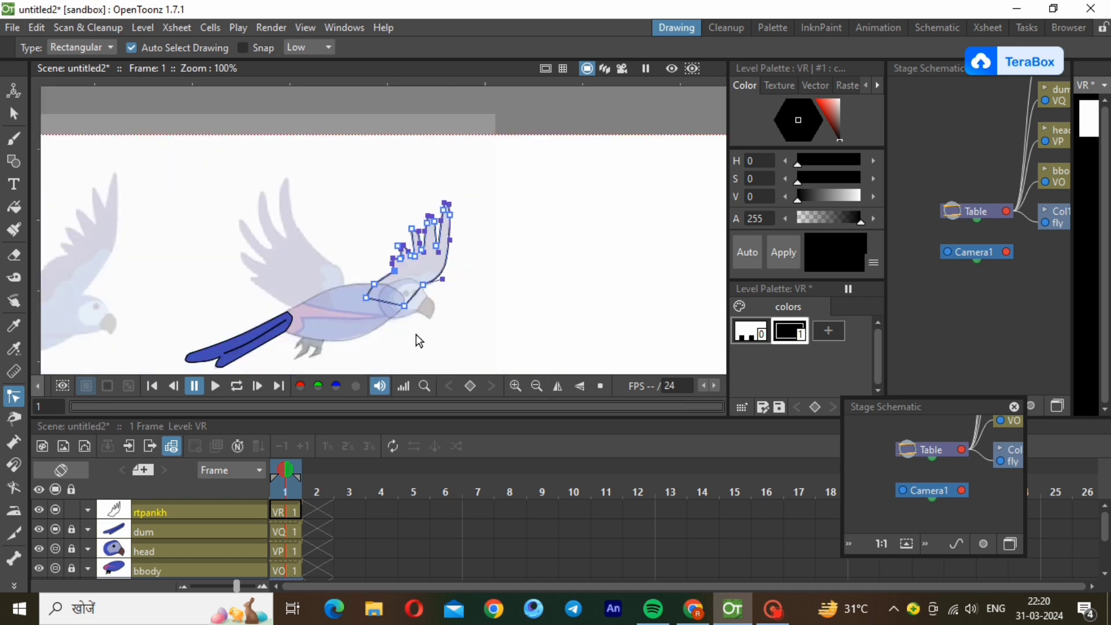
scroll(382, 278, up, 1)
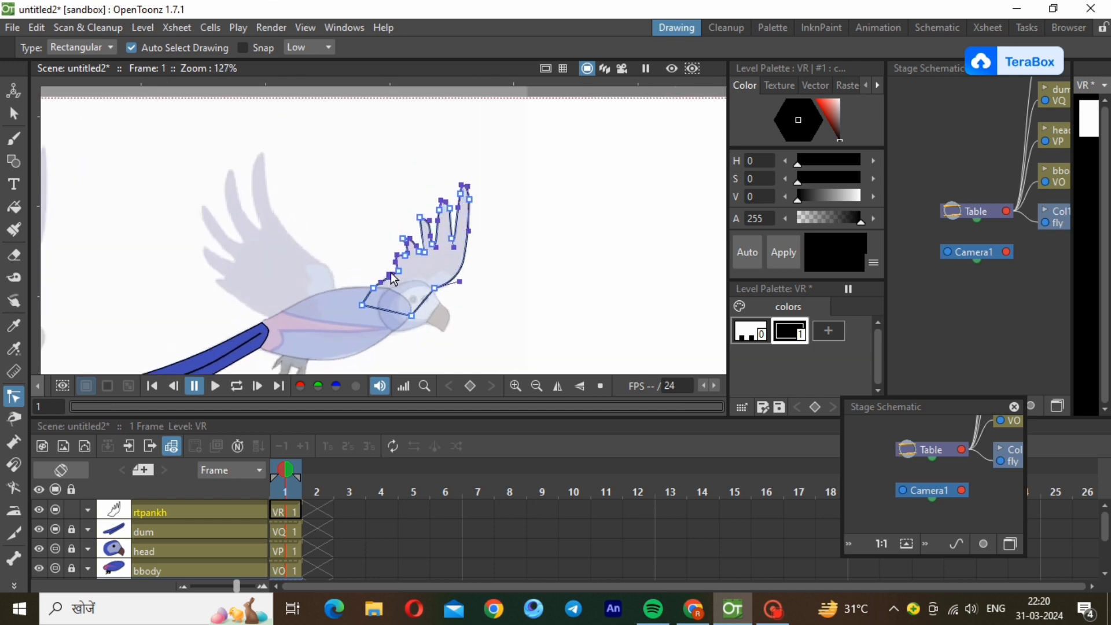
drag(388, 277, 385, 272)
click(491, 310)
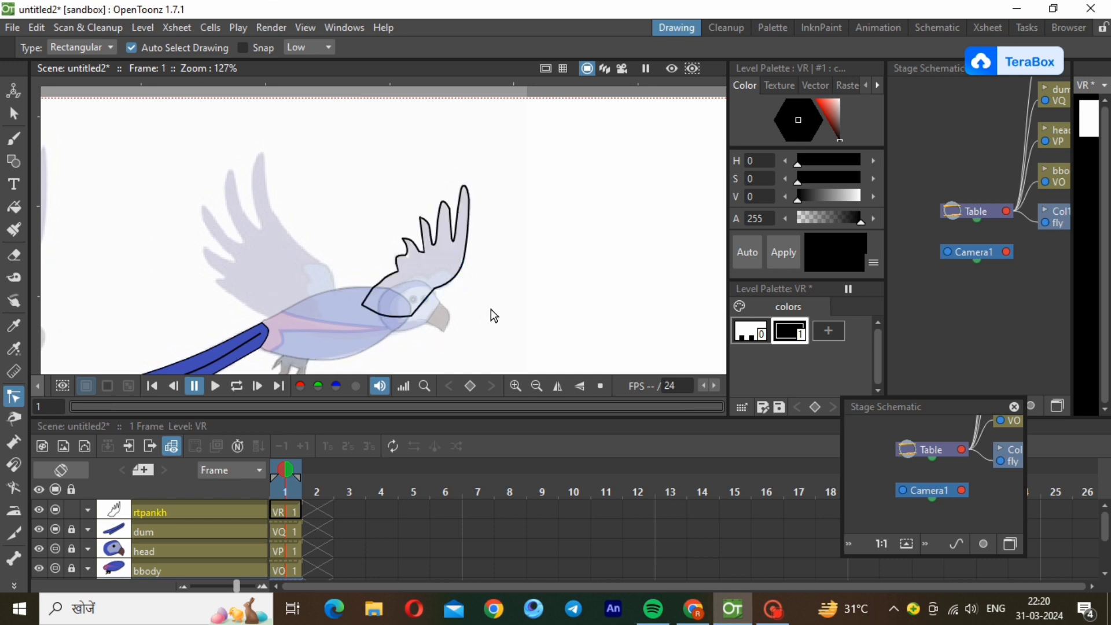
Add a palette style with the copied blue (H 234, S 64, V 71) and fill the whole wing with it.
click(839, 325)
right_click(822, 327)
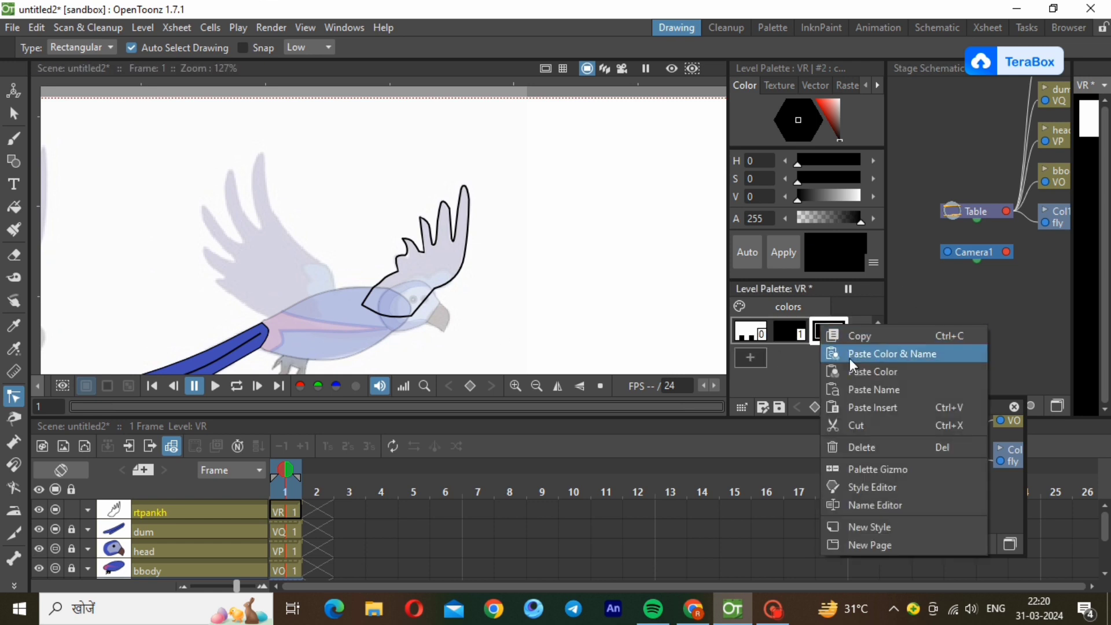
click(855, 373)
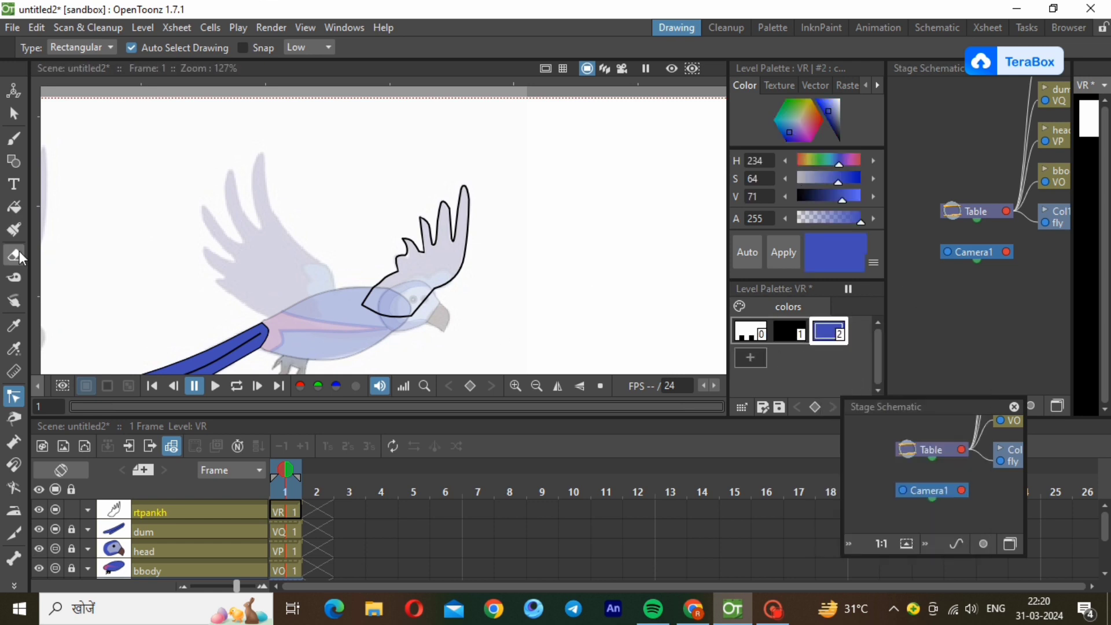
click(14, 206)
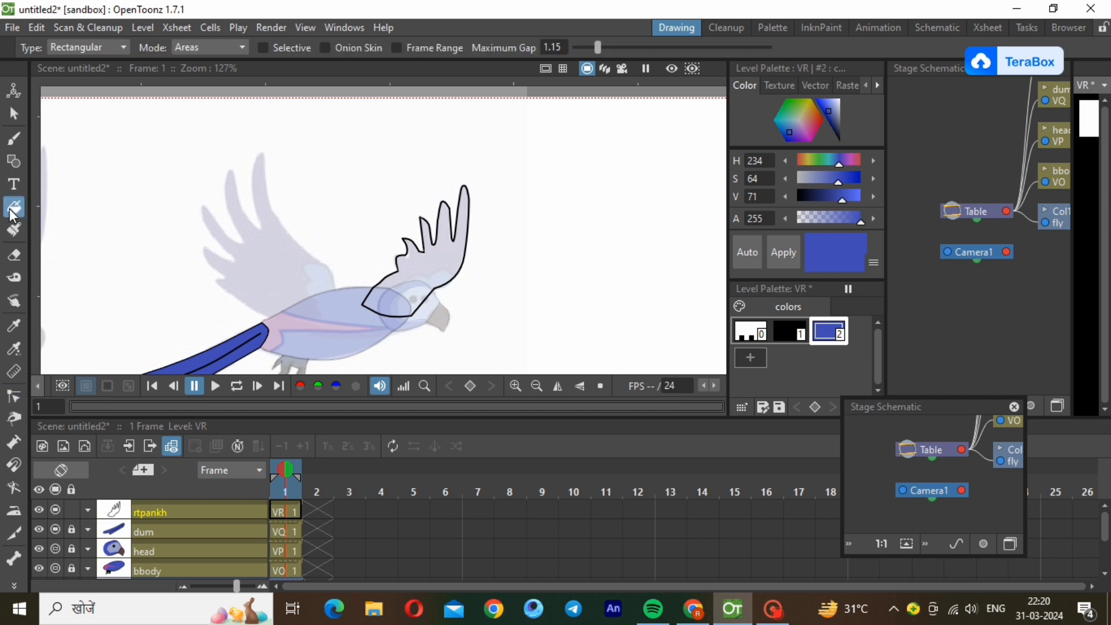
drag(302, 139, 527, 348)
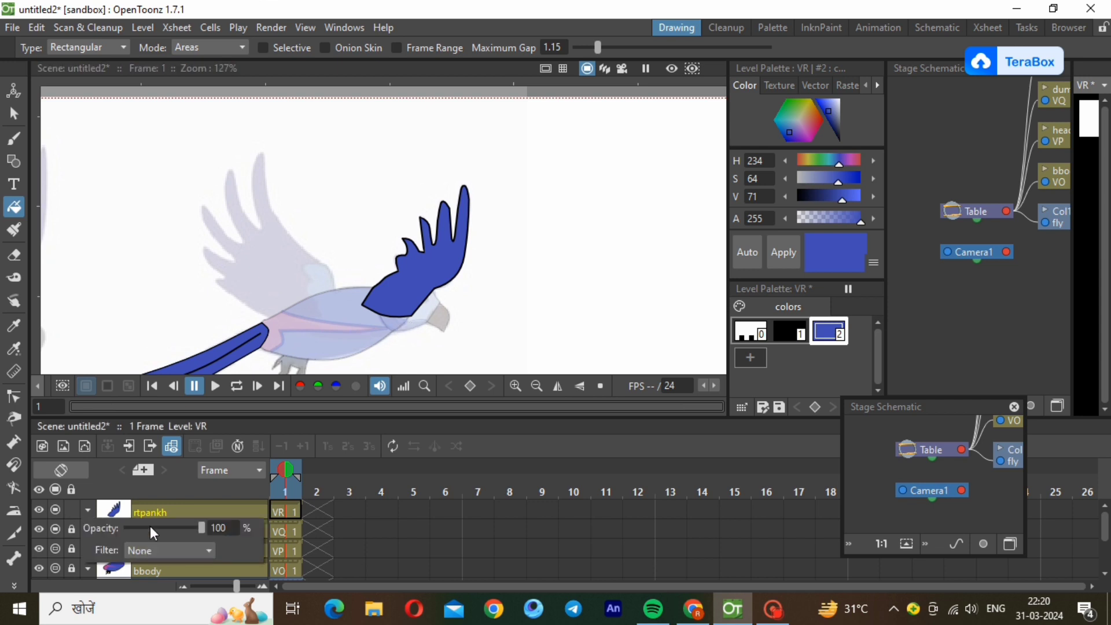
Lower the opacity of the rtpankh column to 10%.
click(150, 525)
click(150, 525)
click(150, 525)
click(150, 525)
click(150, 524)
click(150, 524)
click(150, 524)
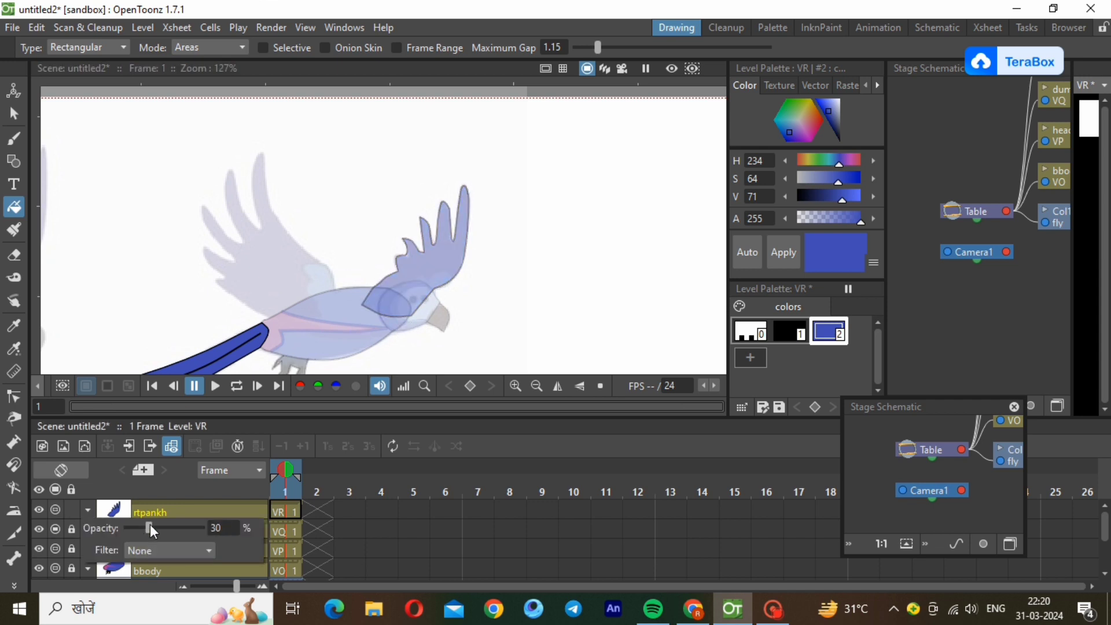
click(137, 524)
click(131, 524)
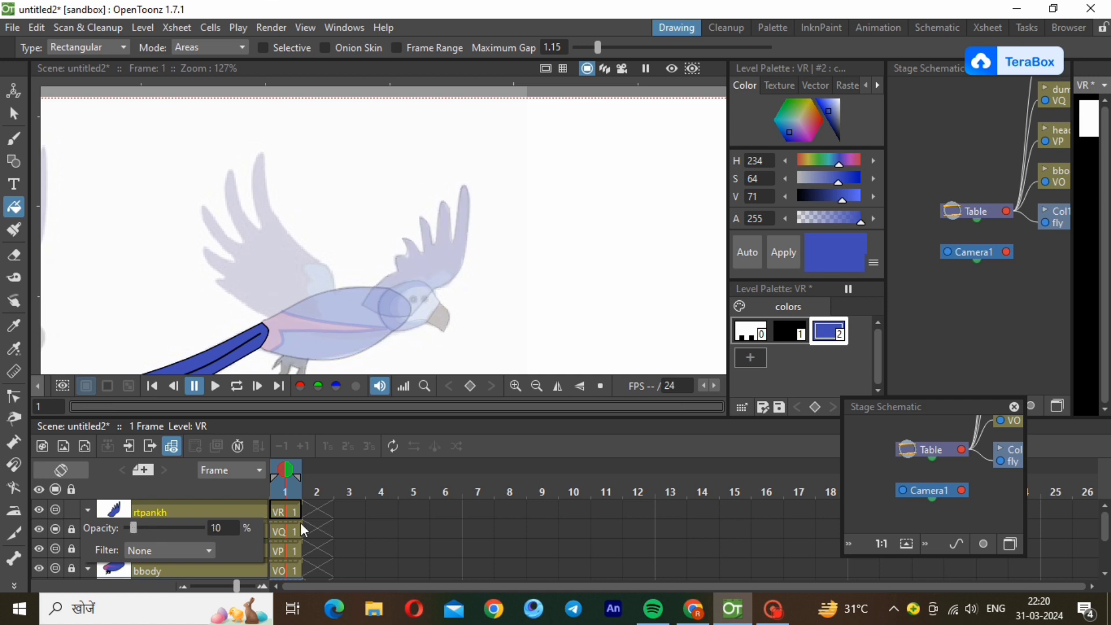
click(232, 508)
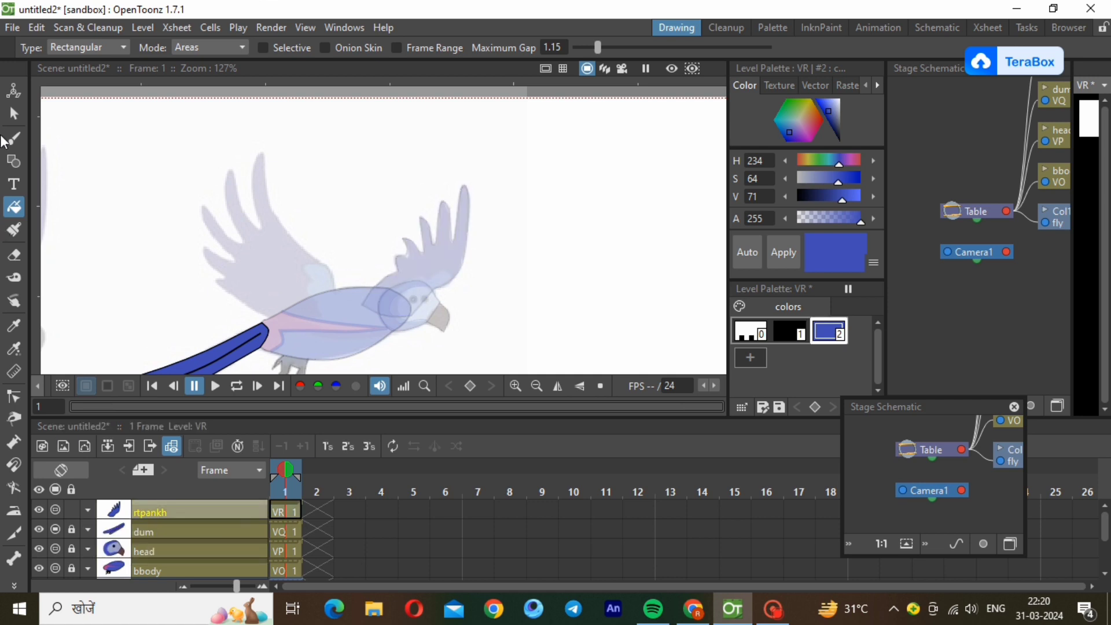
Draw an open polyline across the lower wing from its outer edge over the head to the base, and curve it along the reference marking.
click(14, 165)
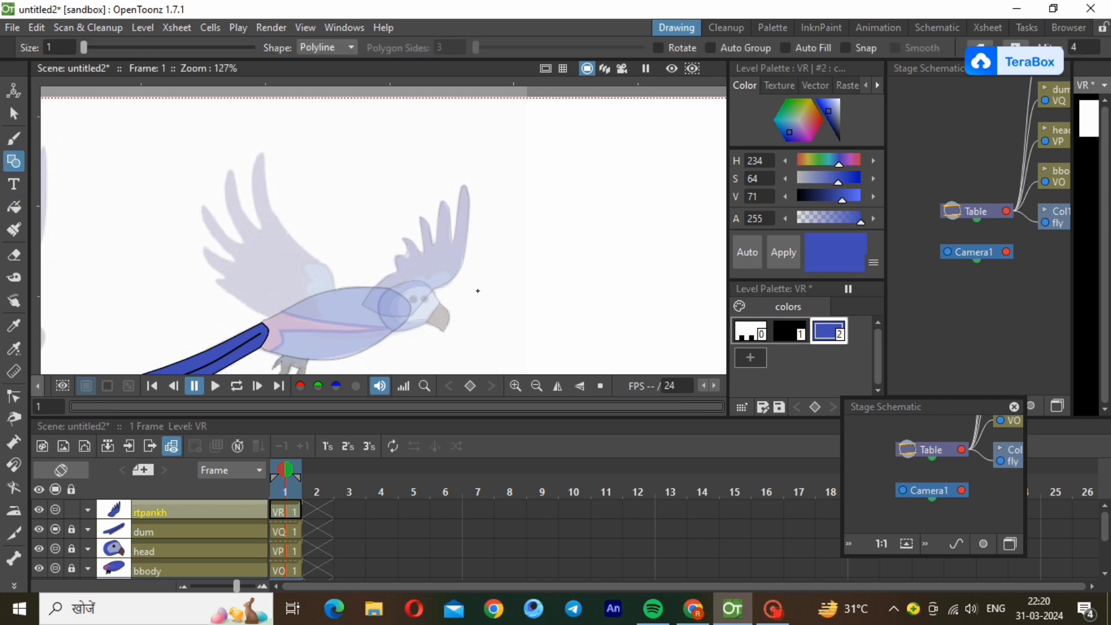
click(453, 279)
click(416, 285)
key(Escape)
click(14, 396)
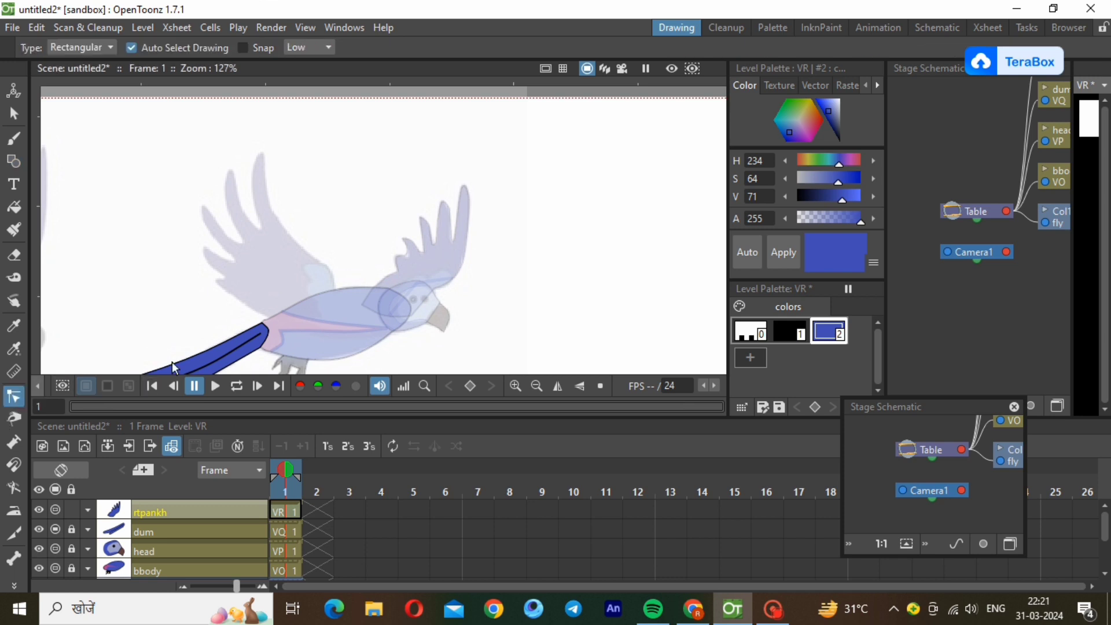
click(441, 279)
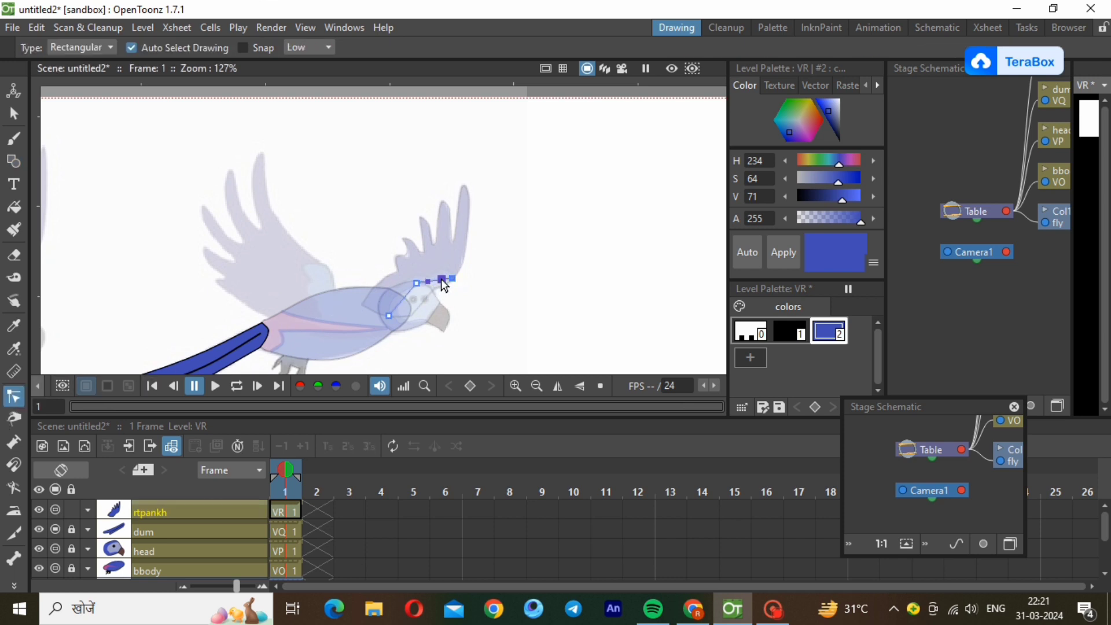
mouse_move(445, 285)
mouse_down()
mouse_move(444, 275)
mouse_move(429, 291)
mouse_move(428, 281)
mouse_up()
click(563, 301)
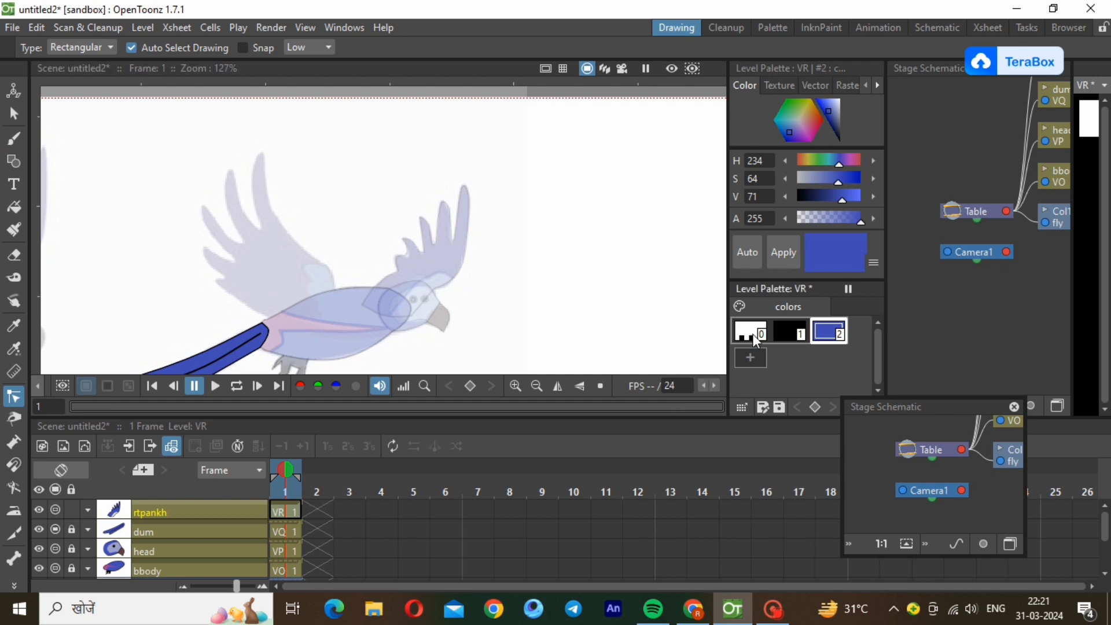
Add a pale grey-blue palette style (H 234, S 21, V 73) and fill the wing's lower strip with it.
click(752, 365)
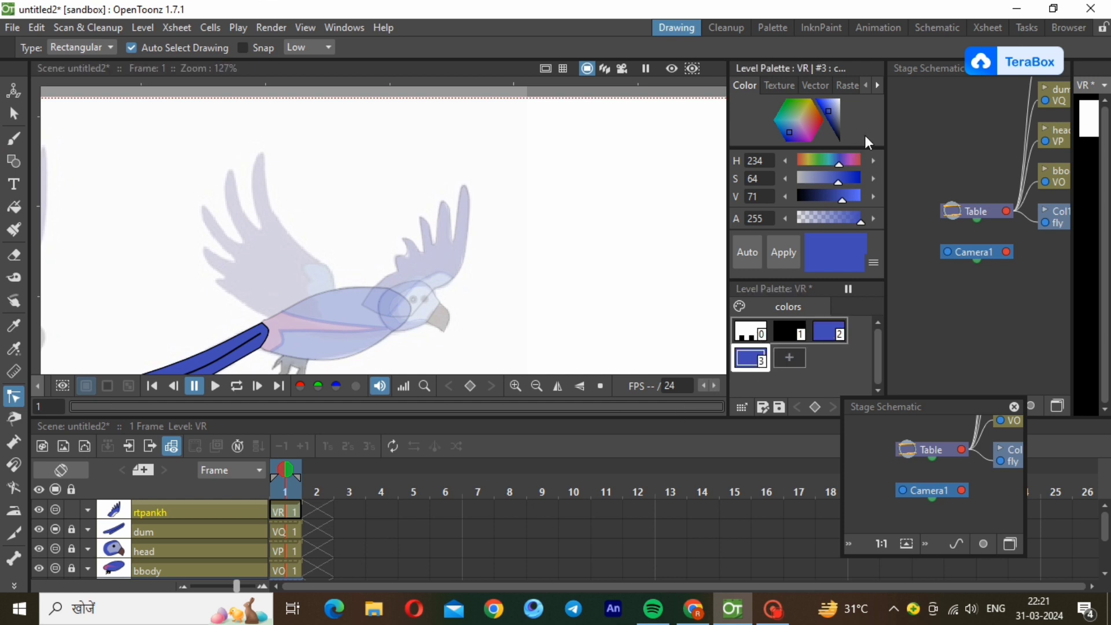
click(836, 110)
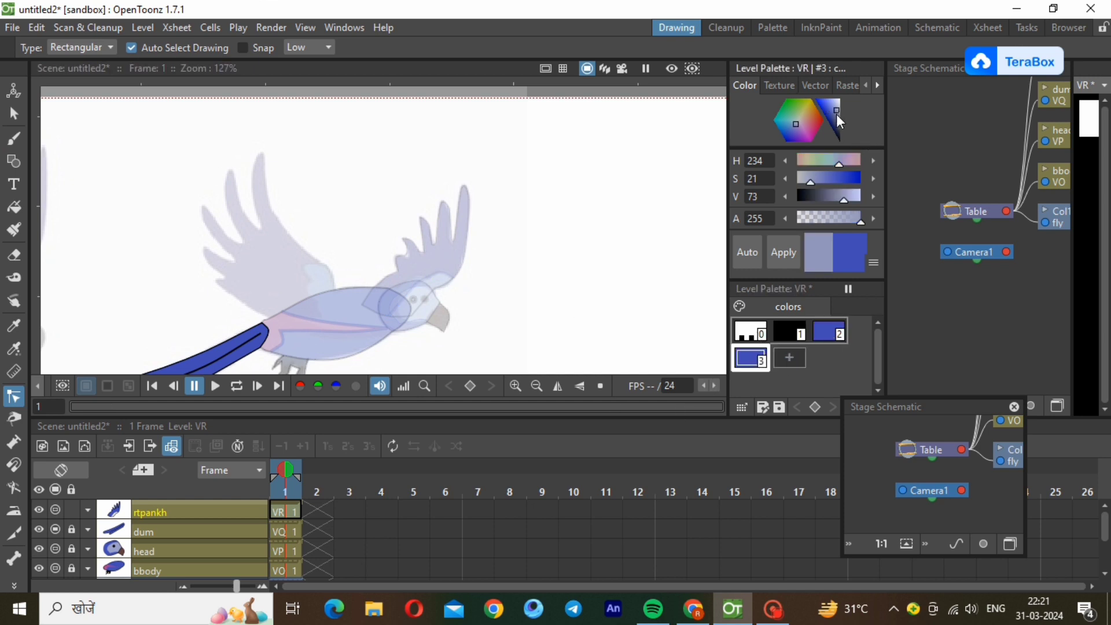
click(786, 254)
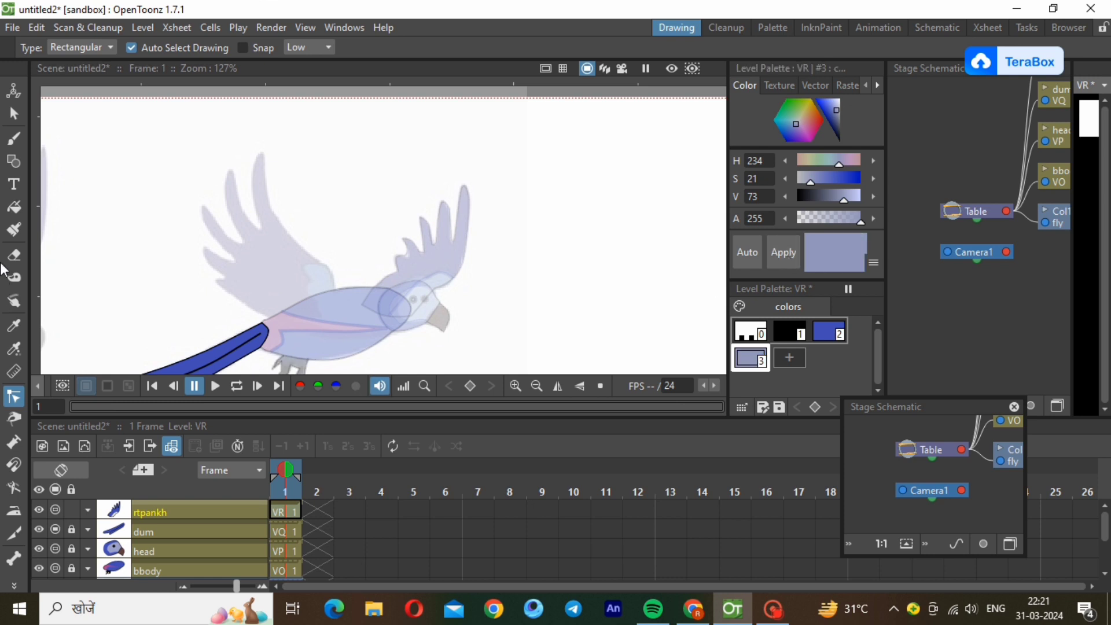
click(13, 207)
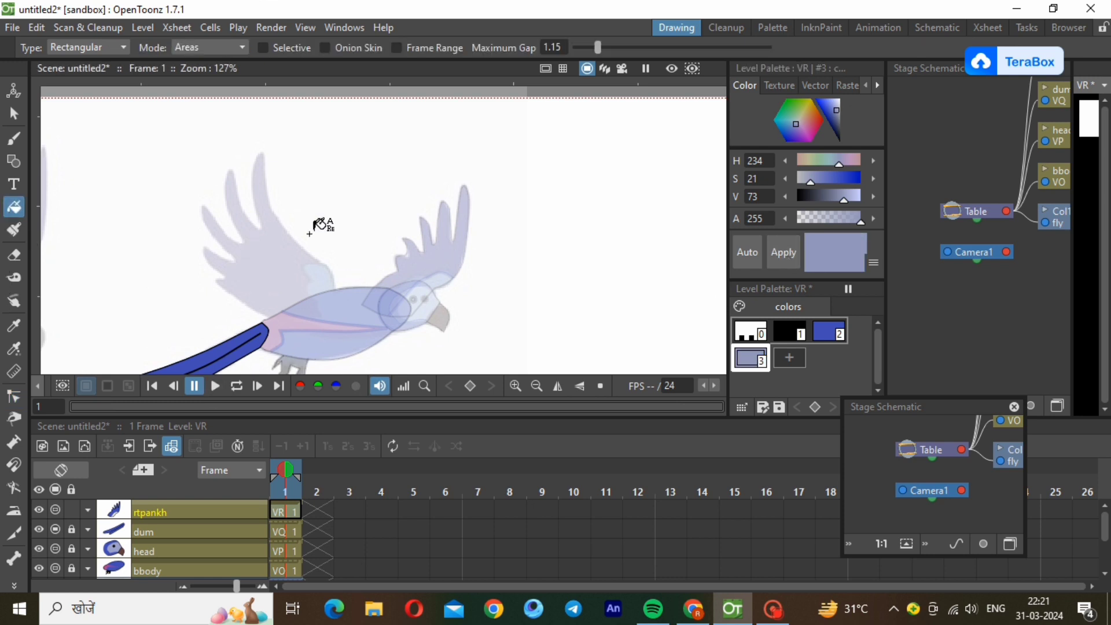
drag(366, 251, 486, 332)
Raise the opacity of the rtpankh column to 100% and leave the column unlocked.
click(89, 510)
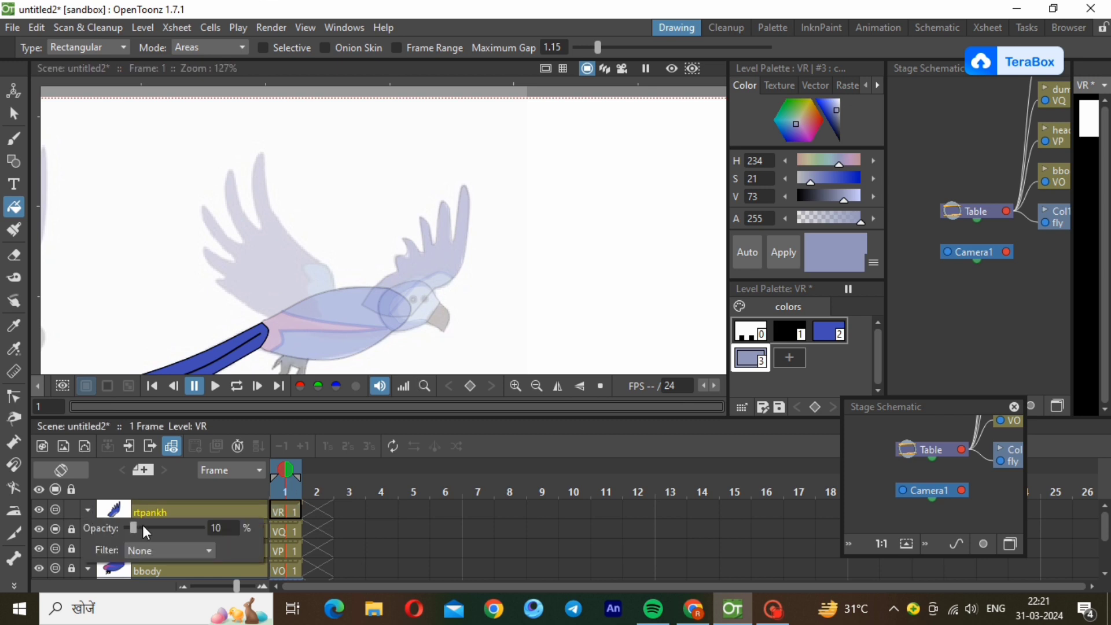
drag(222, 527, 222, 526)
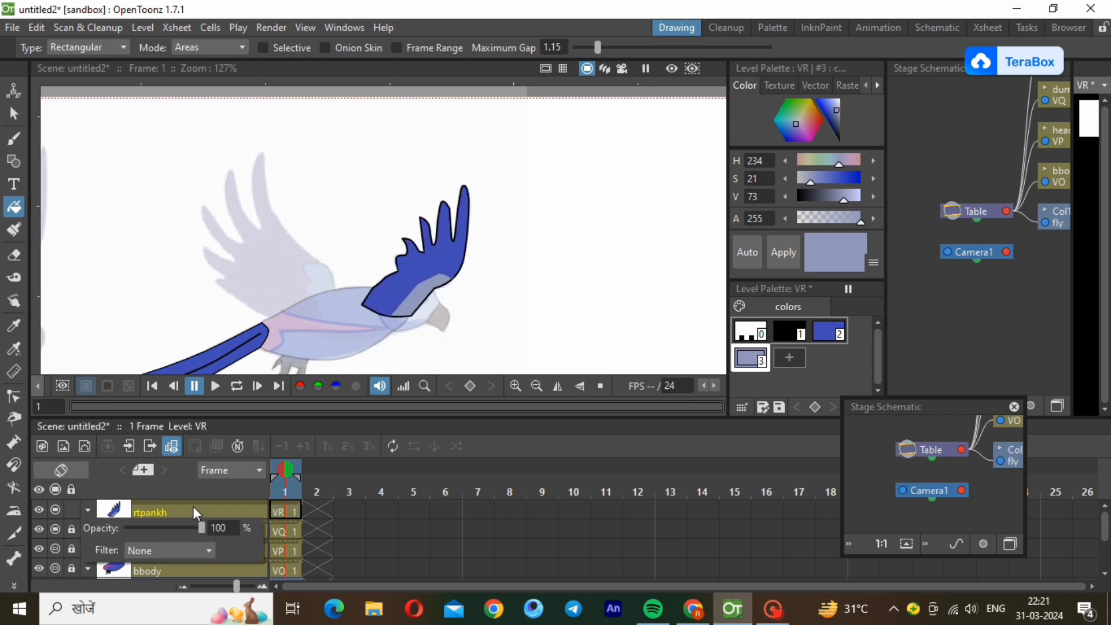
click(170, 512)
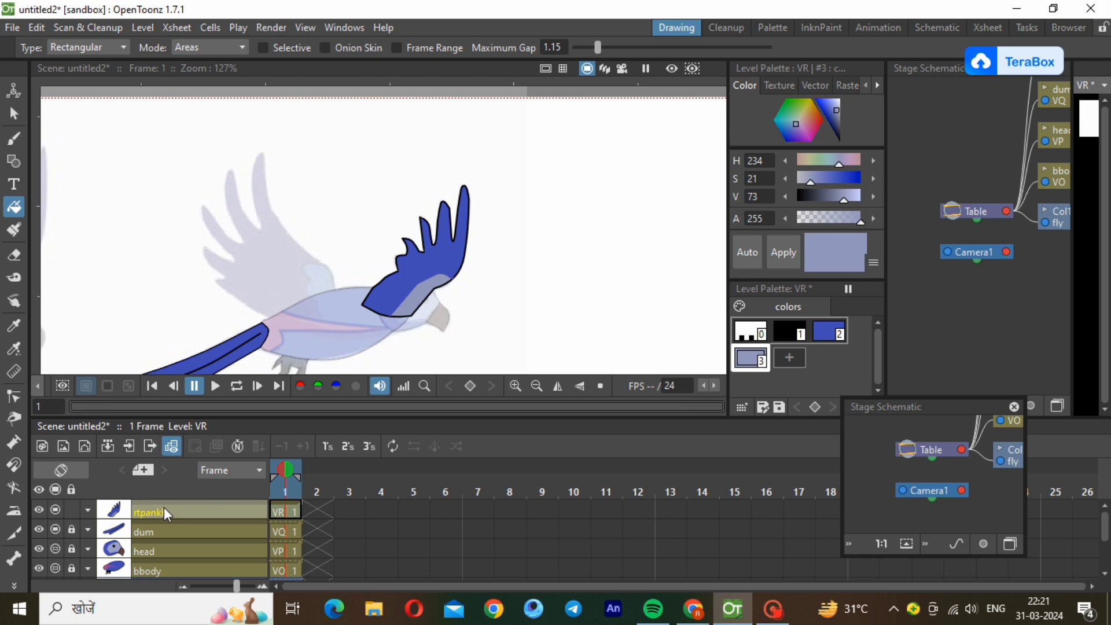
click(72, 512)
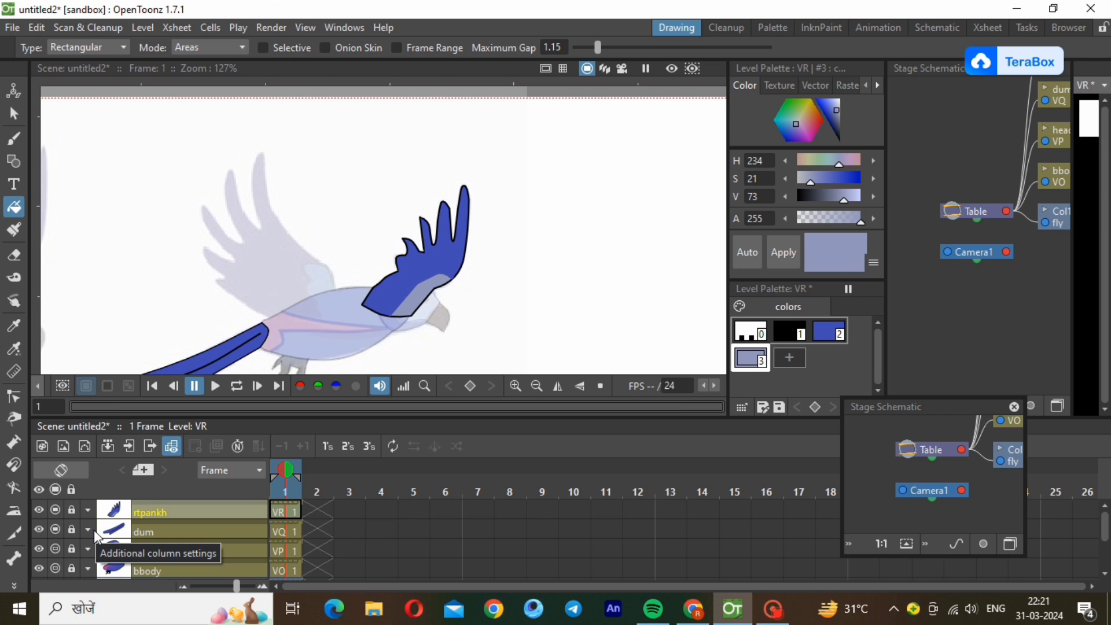
click(71, 510)
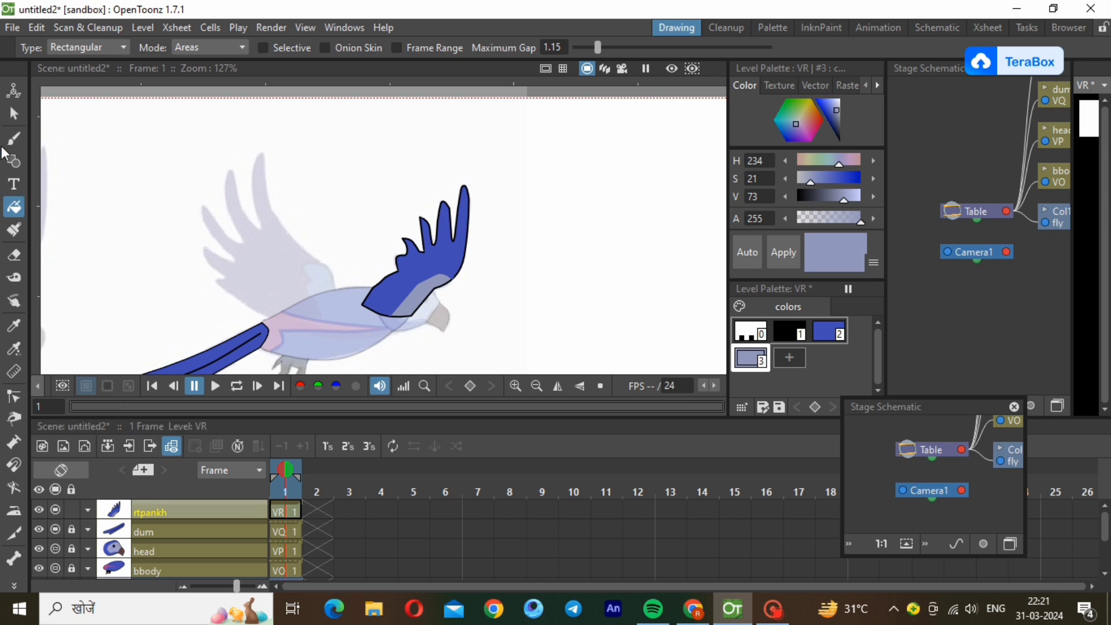
Select the whole finished wing on the rtpankh level and copy it.
click(13, 115)
drag(262, 154, 499, 336)
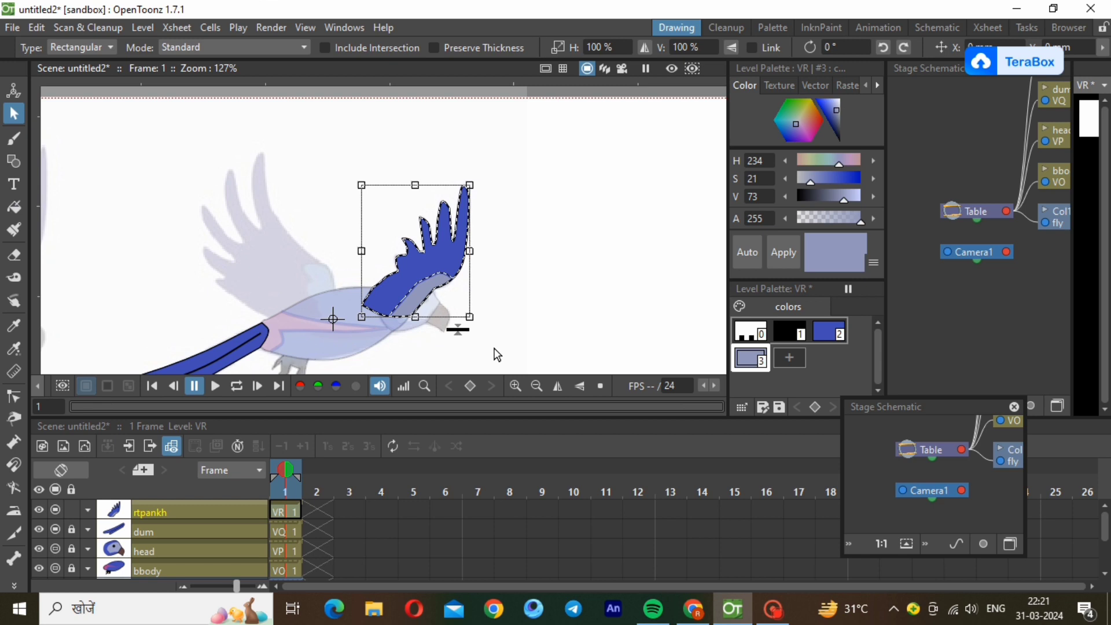
click(501, 341)
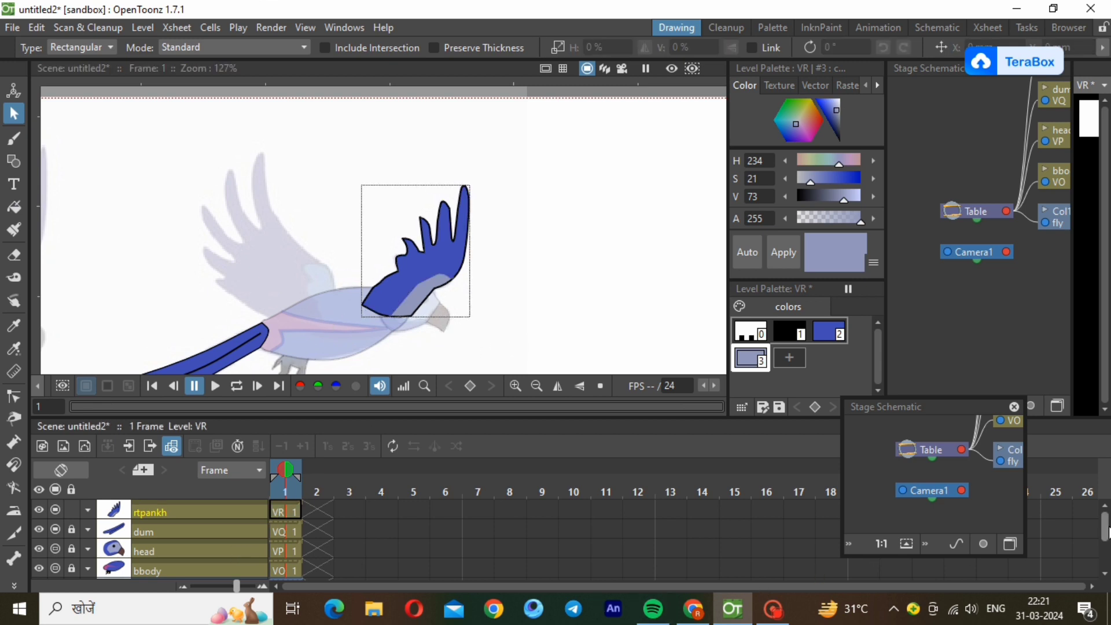
Create a new vector level directly above the Col1 reference column and rename its column rthnd.
drag(1105, 524, 1105, 557)
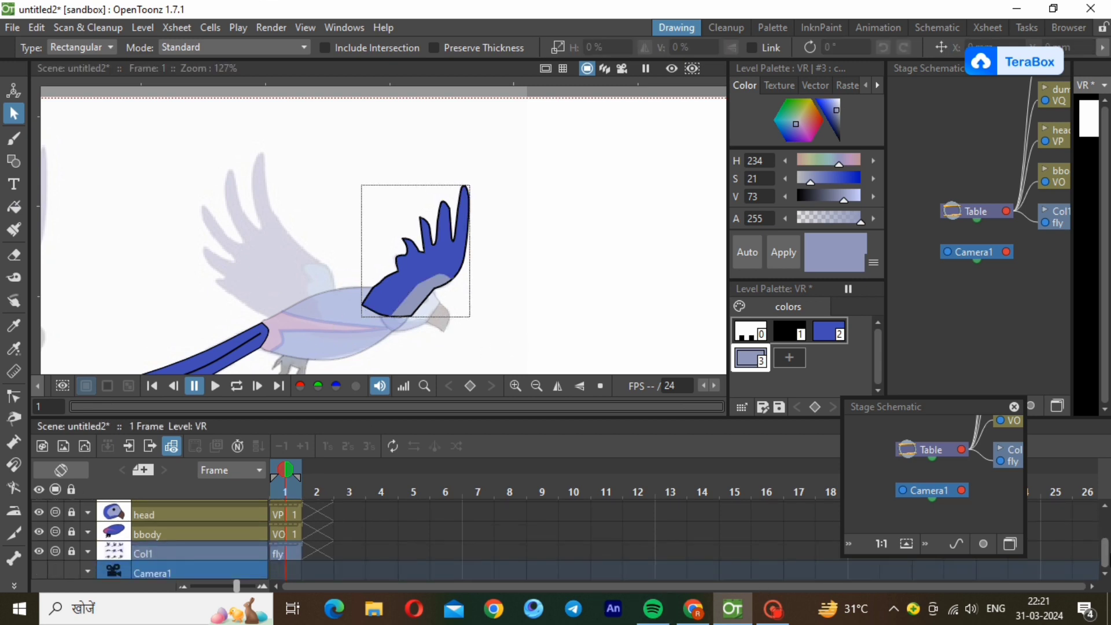
click(283, 554)
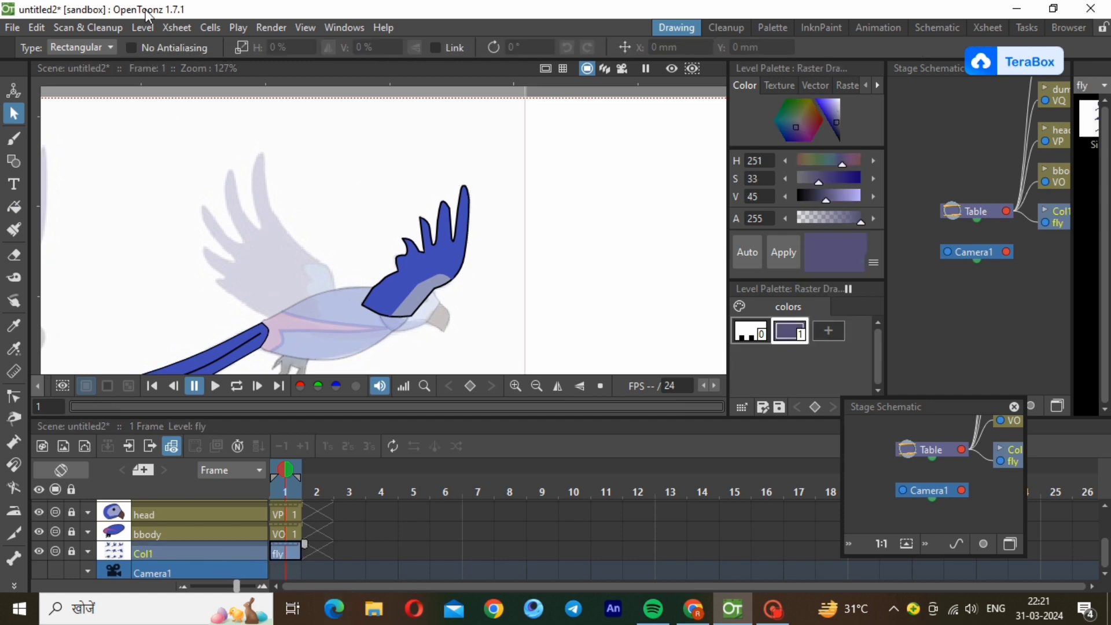
click(197, 34)
mouse_move(143, 28)
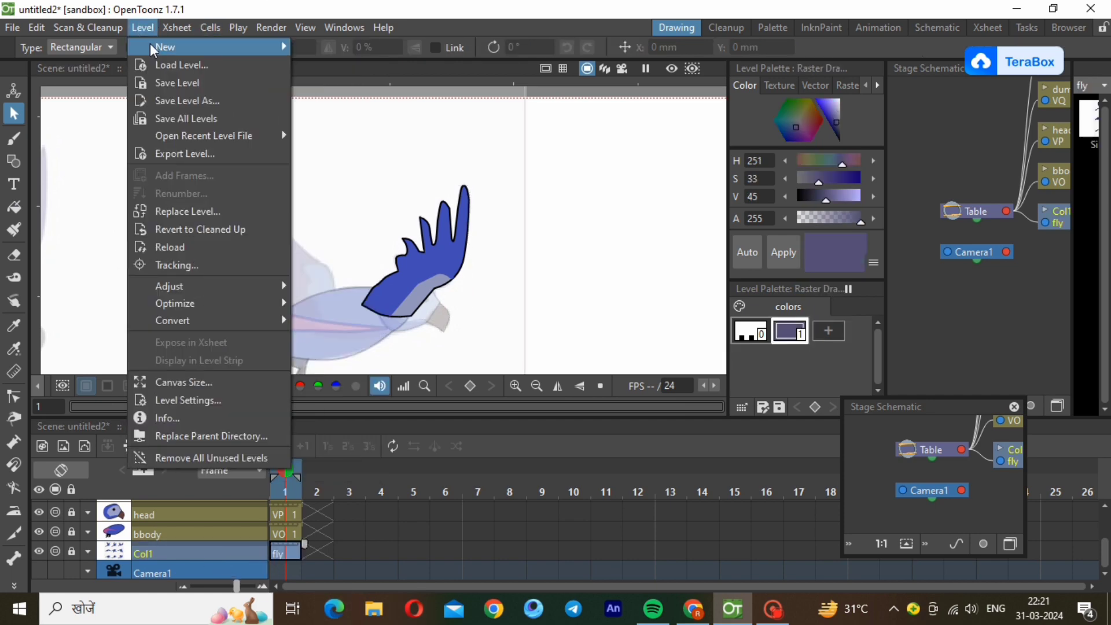
mouse_move(165, 47)
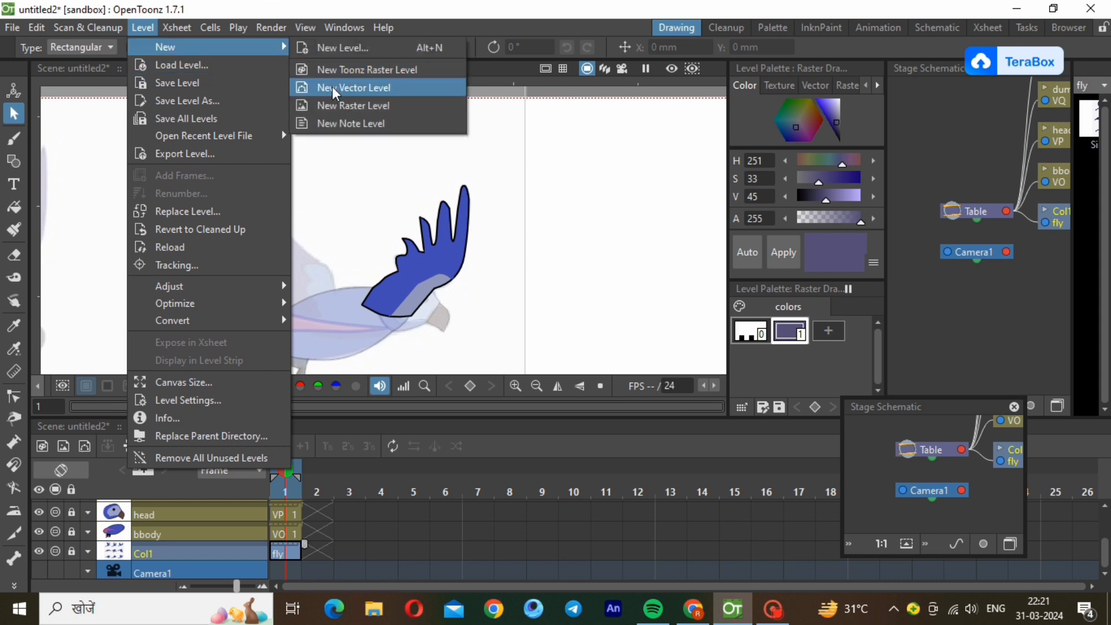
click(347, 88)
click(587, 487)
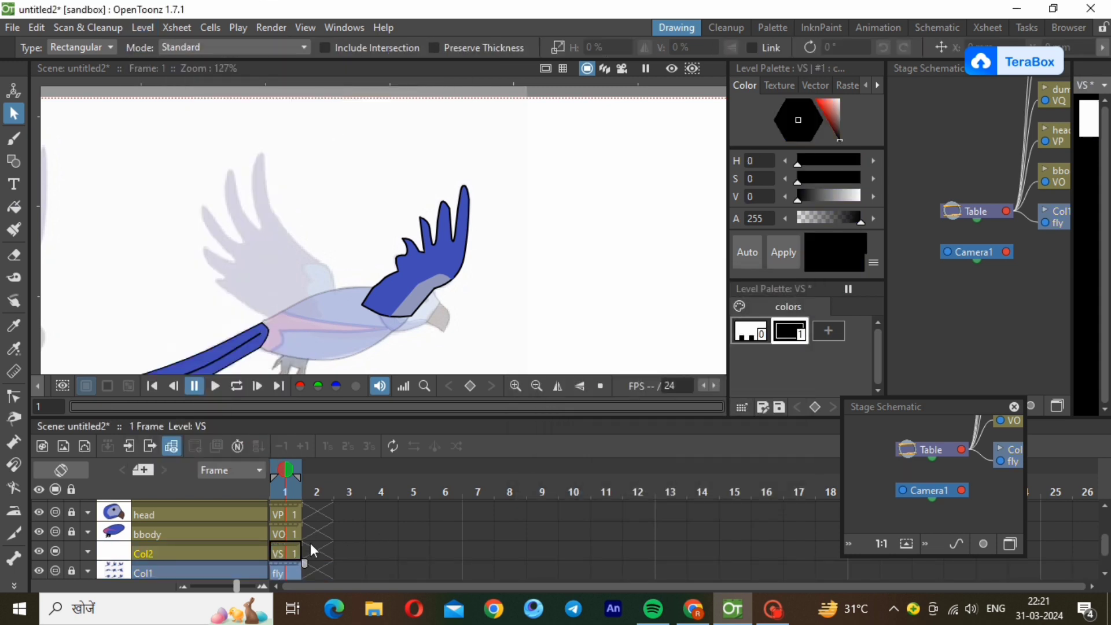
double_click(207, 551)
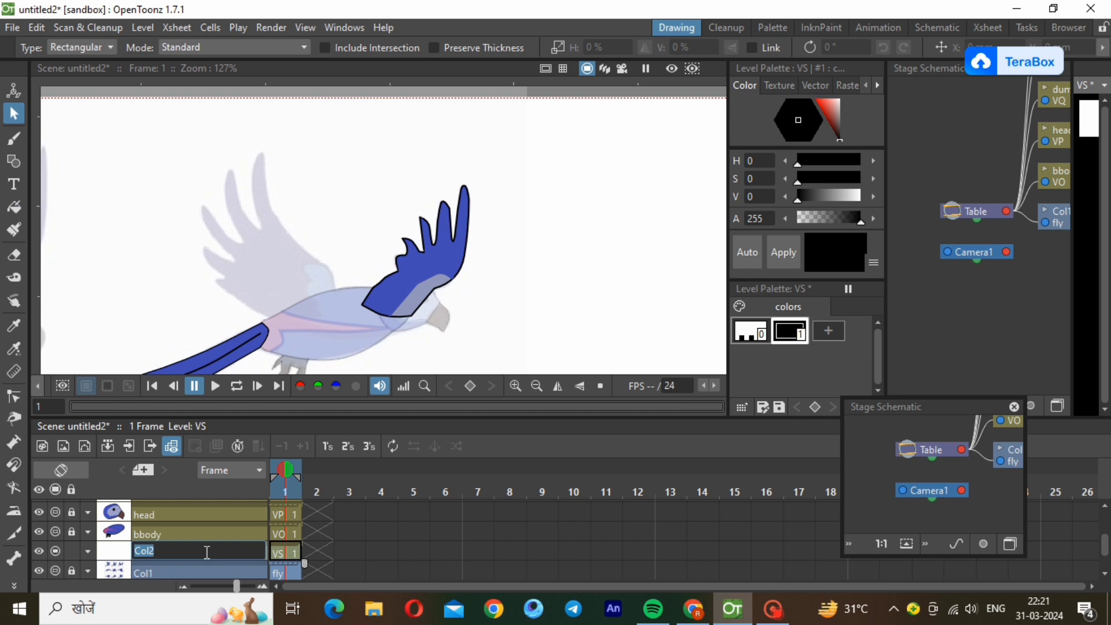
text(rthnd)
key(Return)
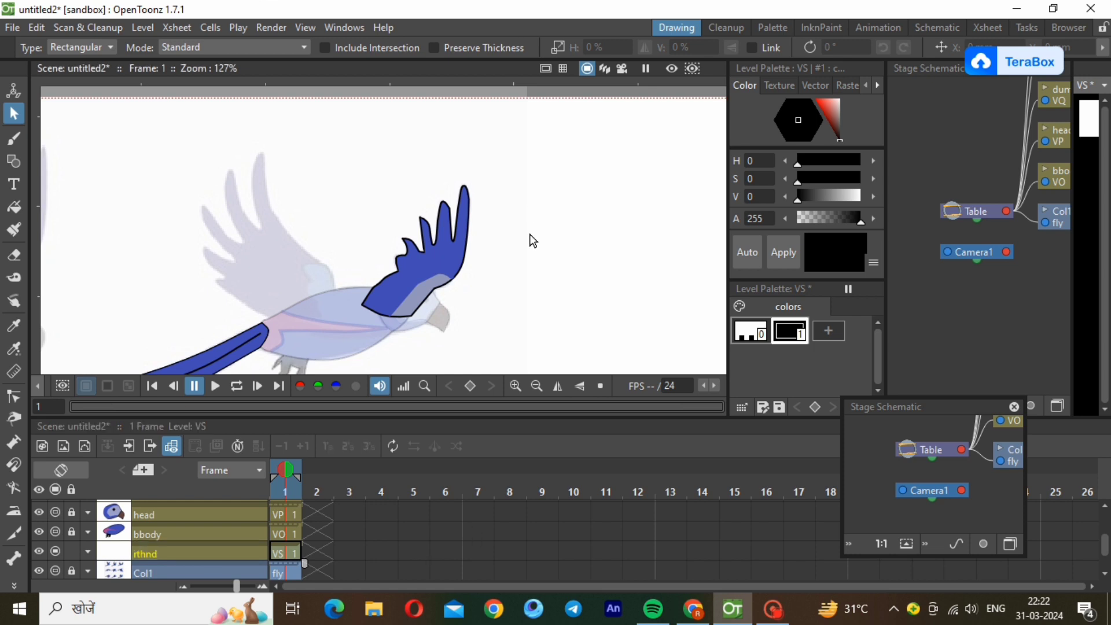
Paste the copied wing into the rthnd level and lock that column.
key(ctrl+v)
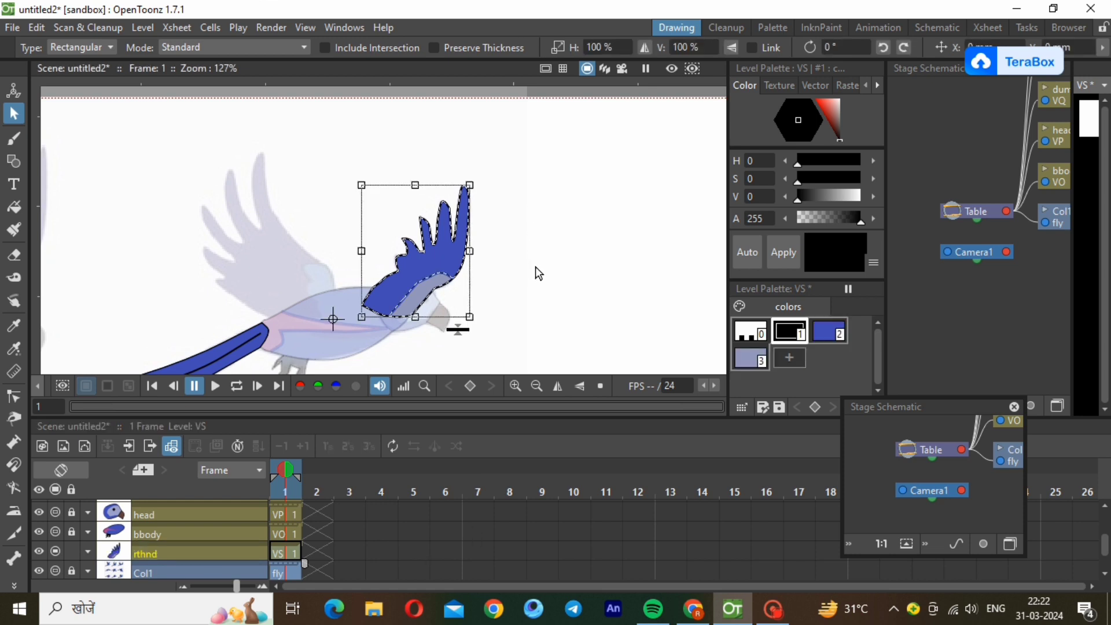
click(585, 279)
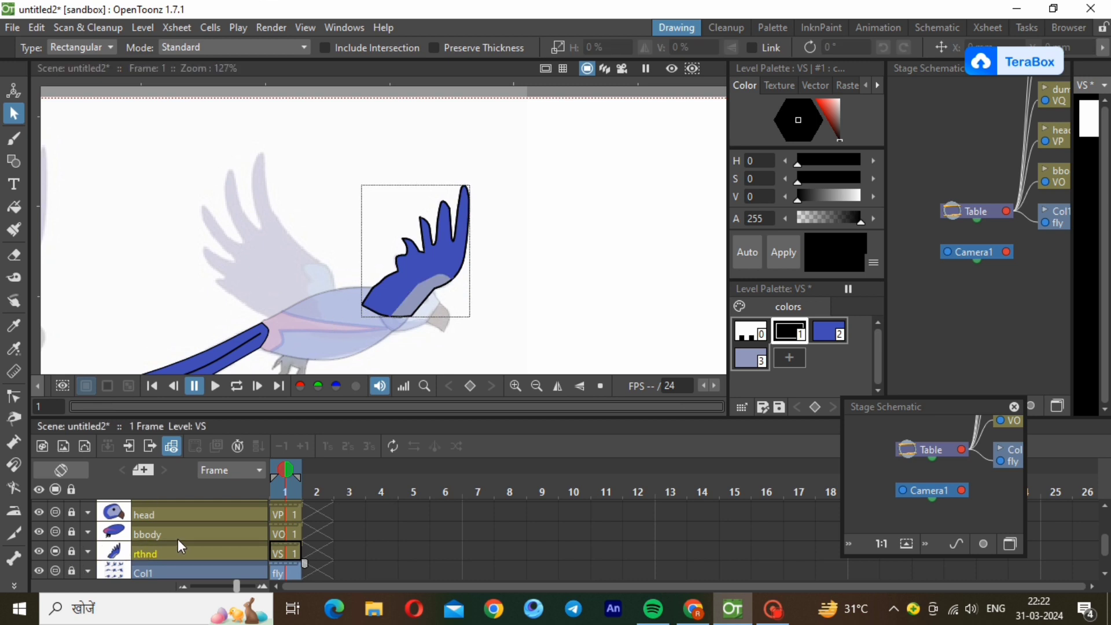
Select the original wing on the rtpankh level and delete it.
drag(1104, 542, 1104, 521)
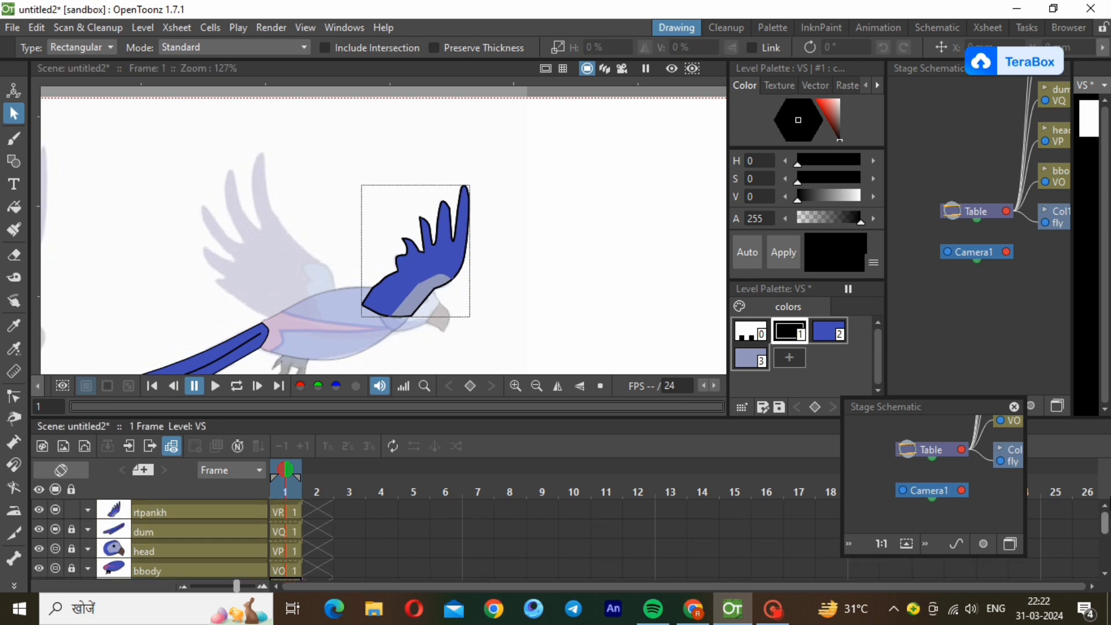
click(192, 505)
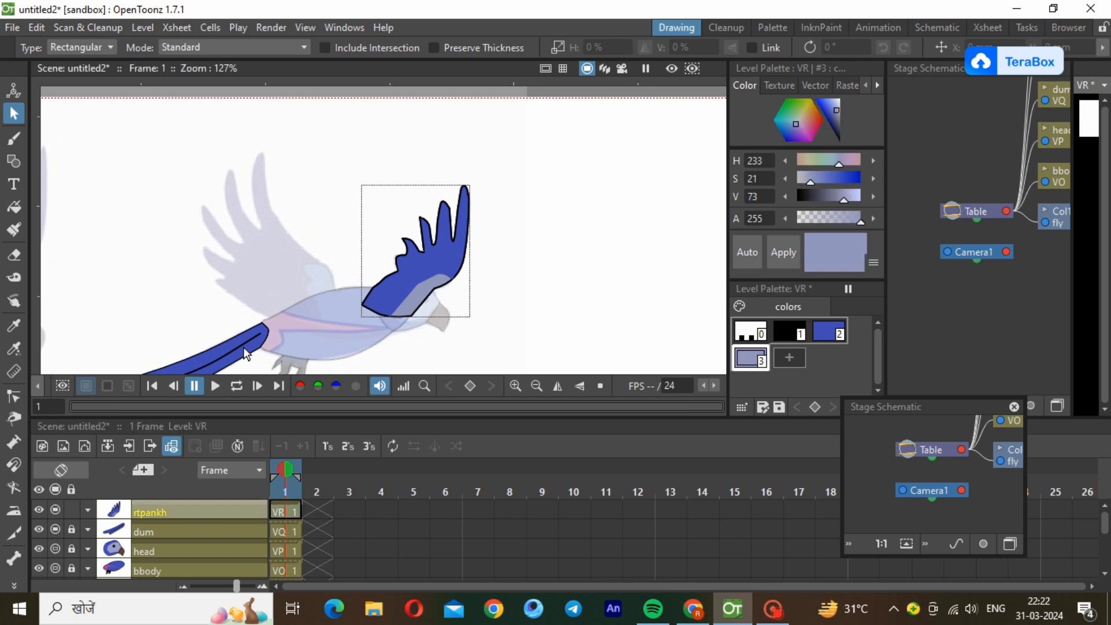
drag(302, 145, 505, 345)
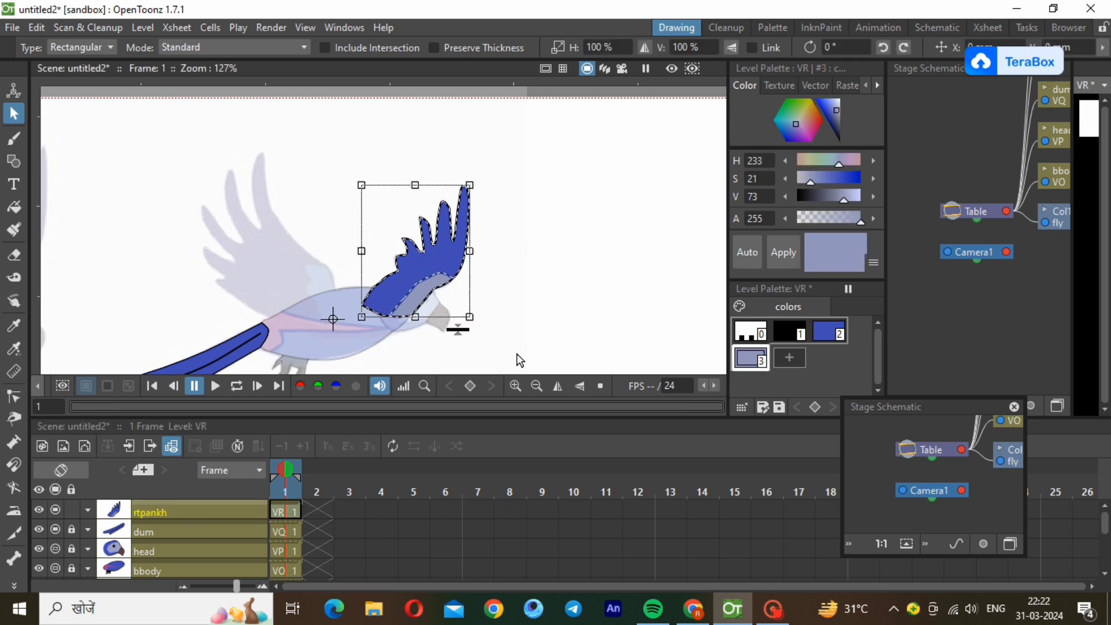
click(517, 354)
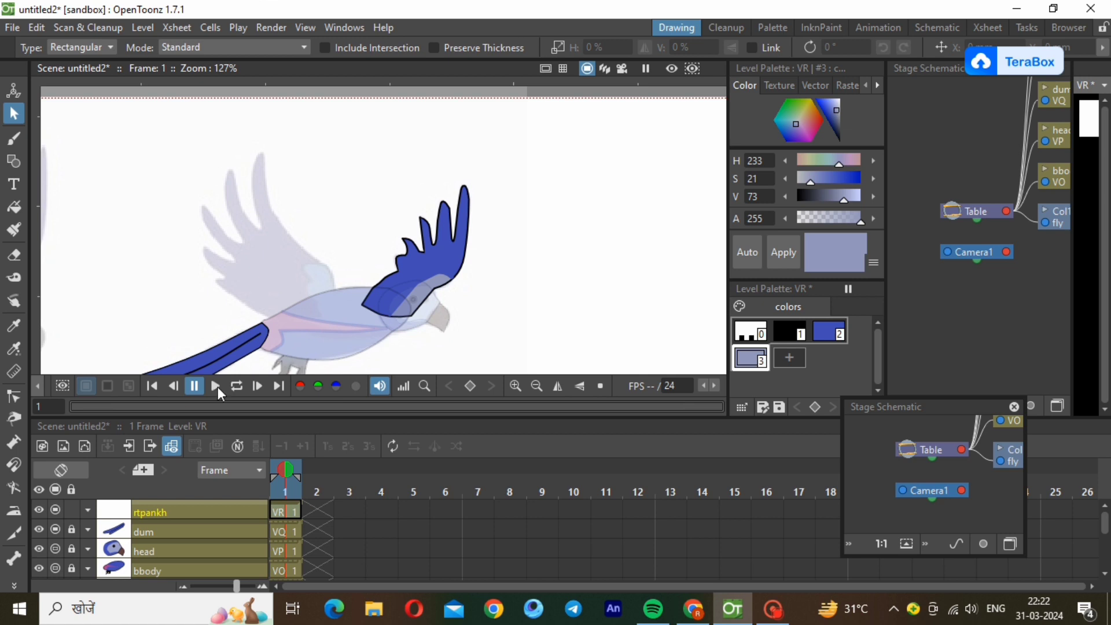
Rename the emptied rtpankh column as lfhnd.
double_click(149, 514)
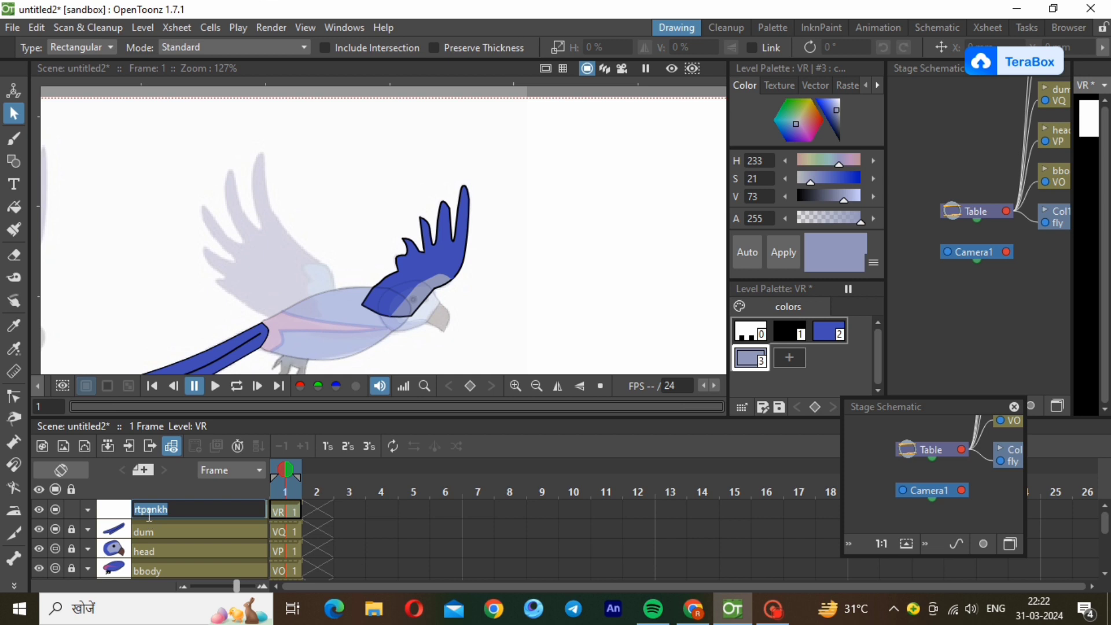
text(lfhnd)
key(Return)
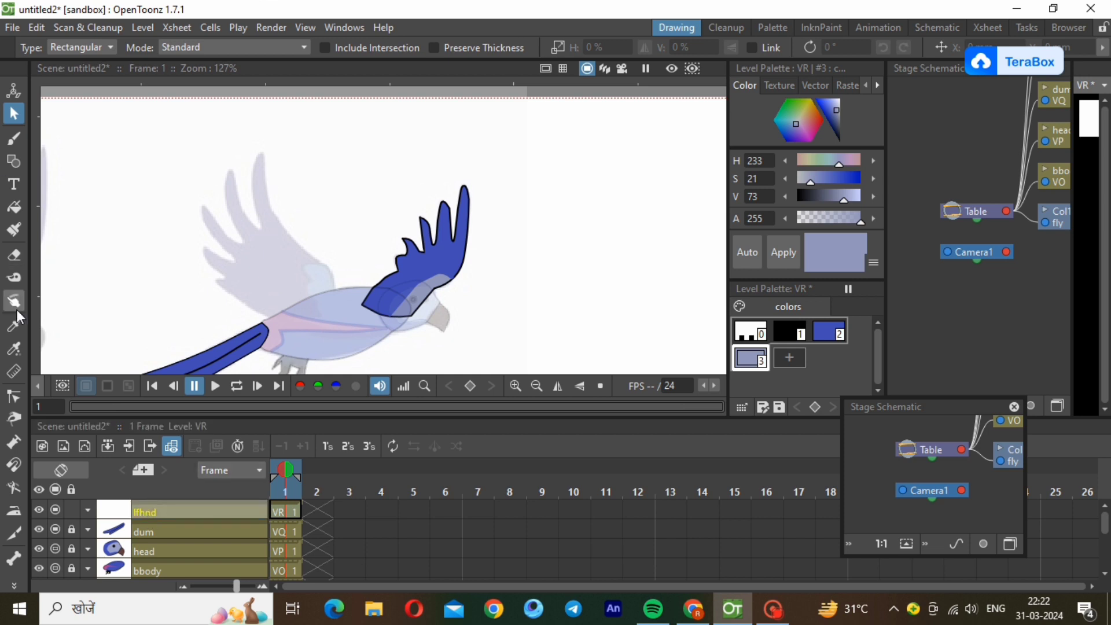
Start tracing the second wing on the lfhnd level with a black polyline, going up from its base on the bird's back.
click(14, 160)
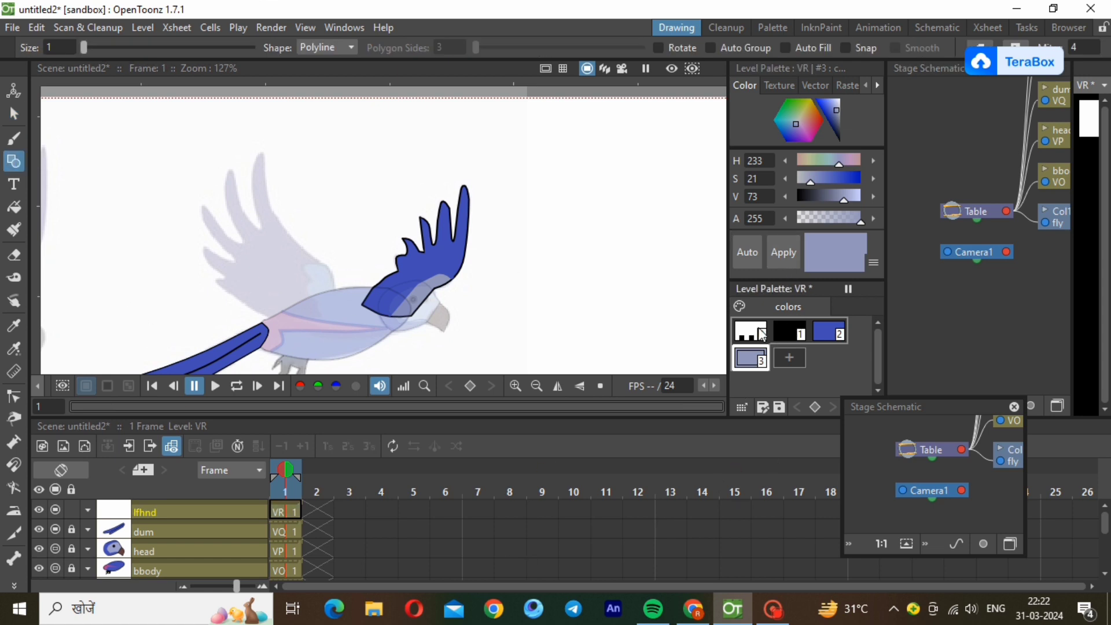
click(776, 334)
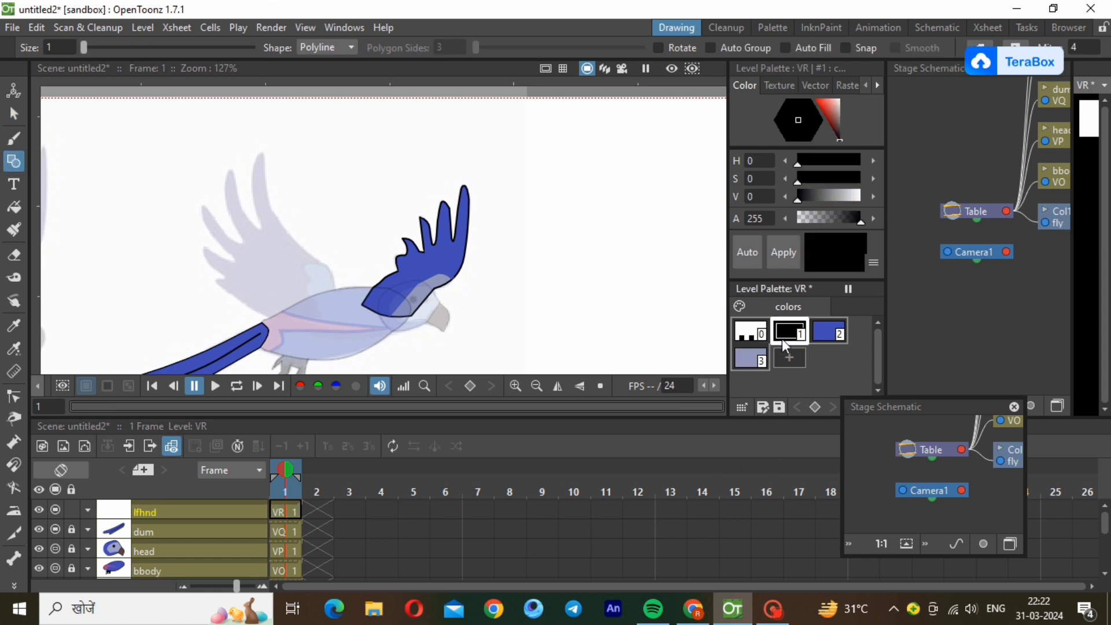
click(335, 305)
click(334, 276)
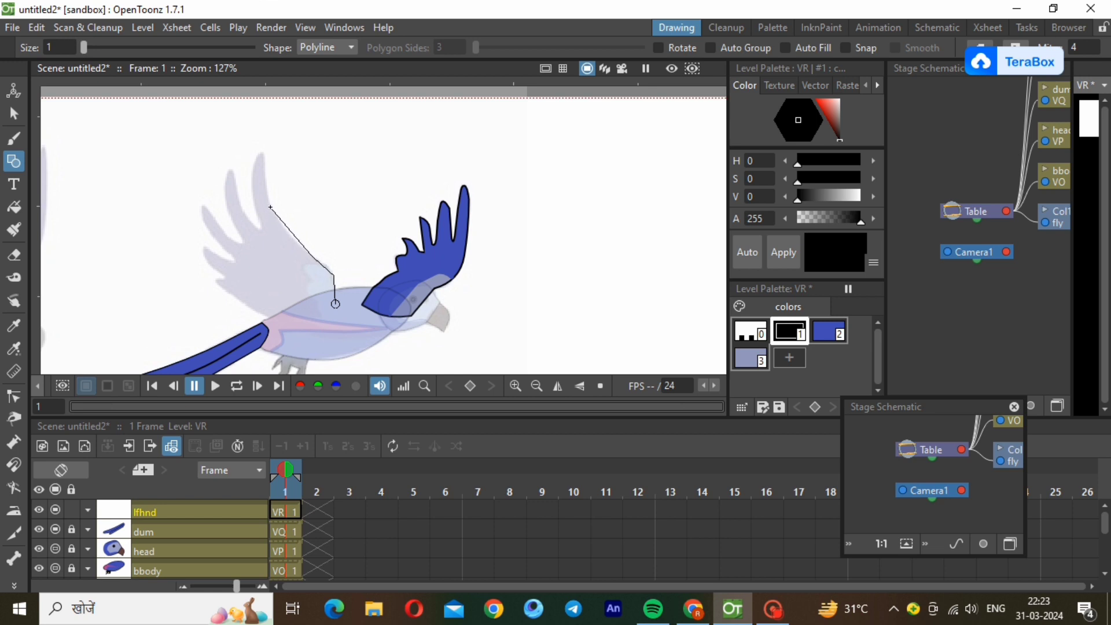
Continue the black polyline up the wing's front edge and around its two tallest feathers.
click(270, 207)
click(266, 161)
click(255, 160)
click(262, 228)
click(240, 204)
click(236, 178)
click(224, 178)
click(243, 239)
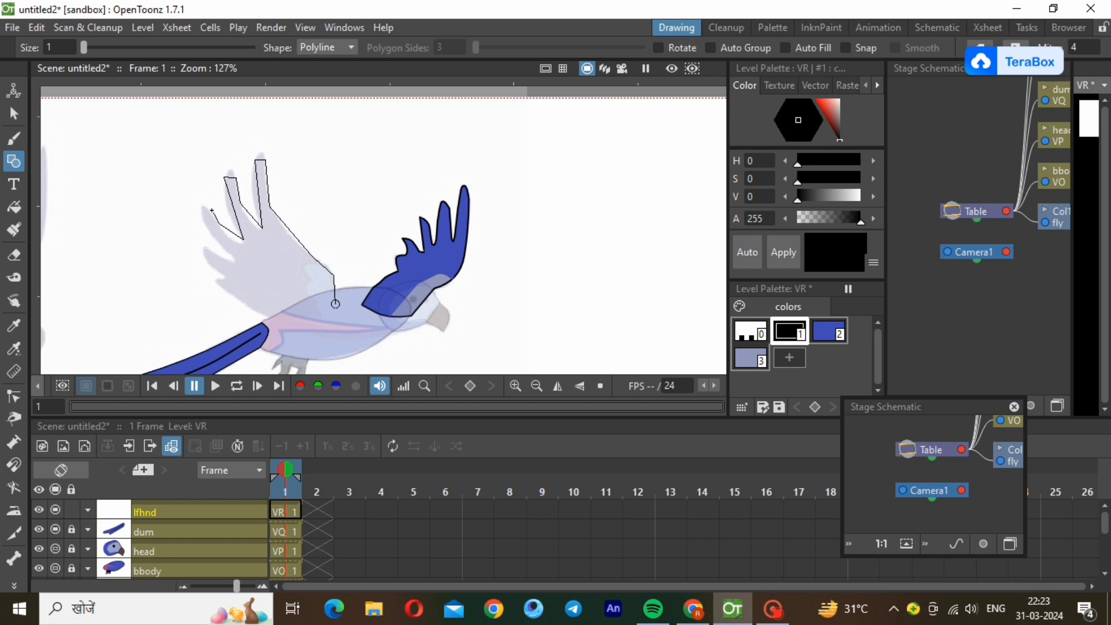
Trace the two shorter feathers and the wing's rear edge, closing the polyline at its starting point on the bird's back.
click(211, 210)
click(207, 225)
click(234, 260)
click(203, 246)
click(219, 281)
click(284, 323)
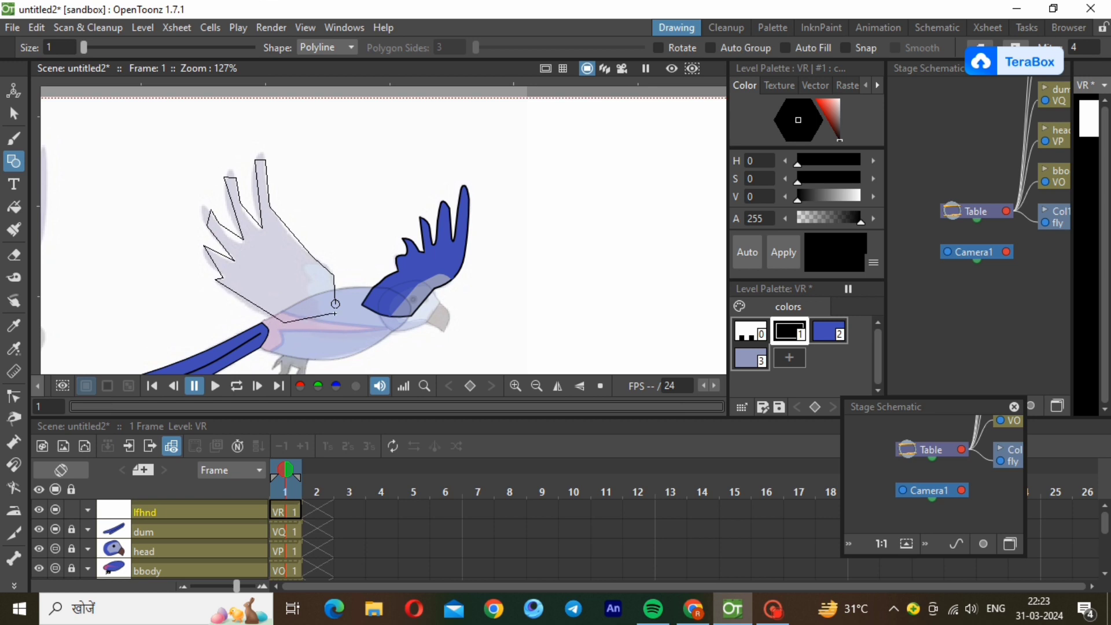
click(335, 304)
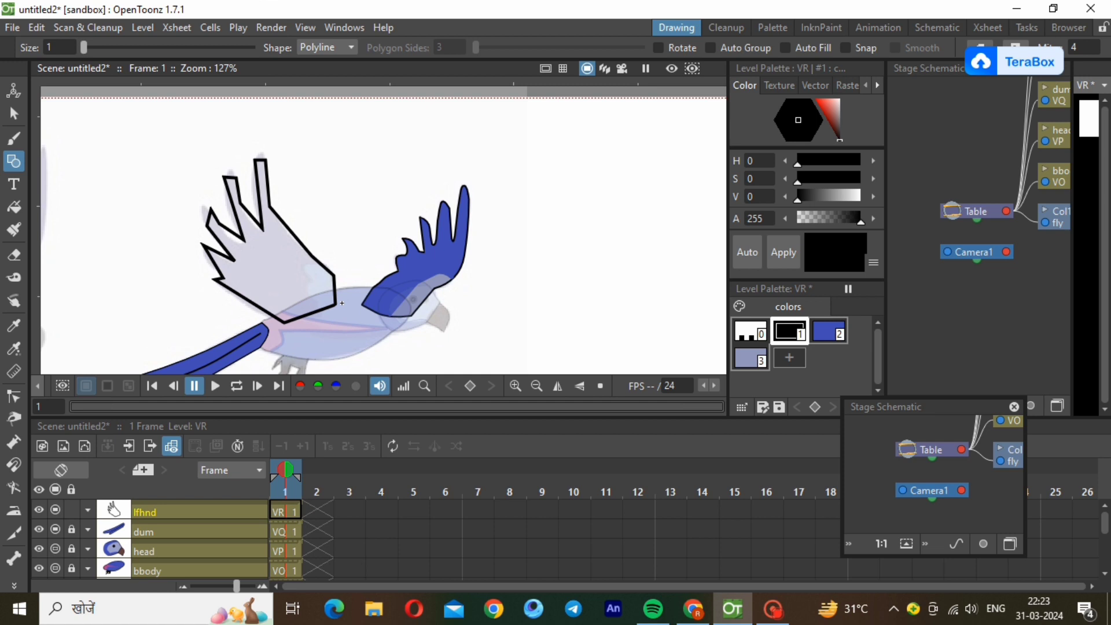
Reduce the traced wing outline's stroke thickness to a thin line.
click(15, 113)
click(264, 277)
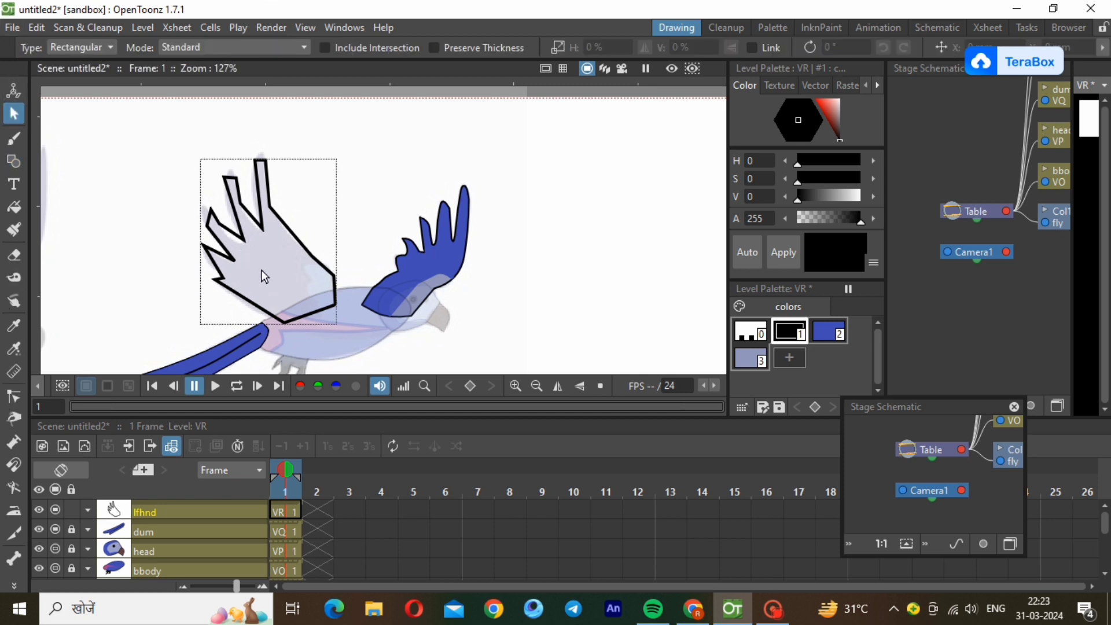
click(296, 323)
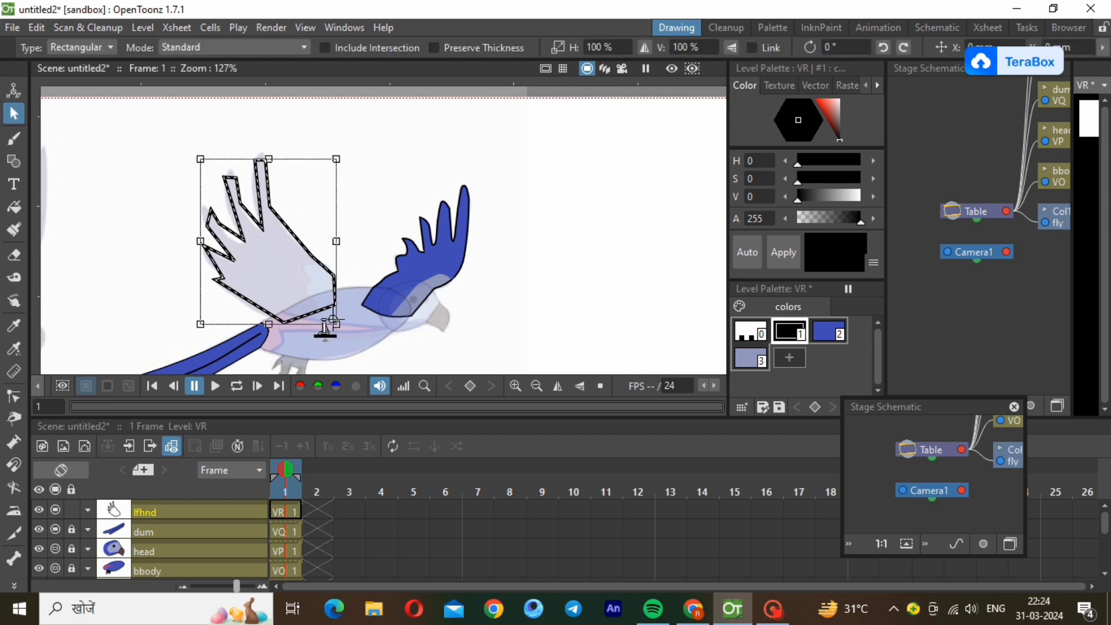
drag(325, 330, 325, 331)
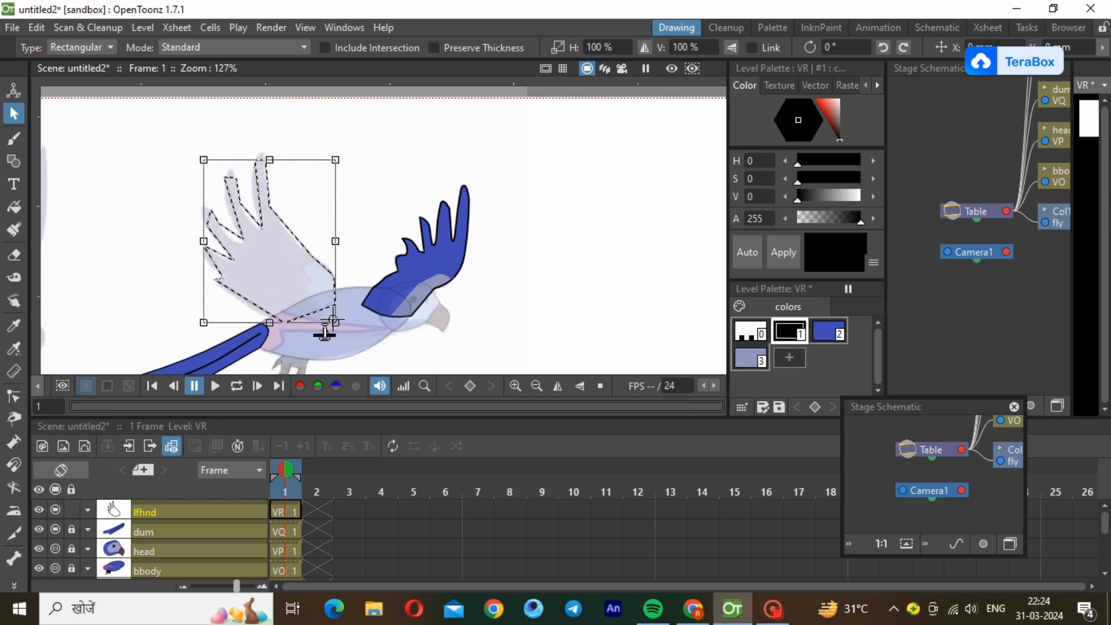
click(96, 266)
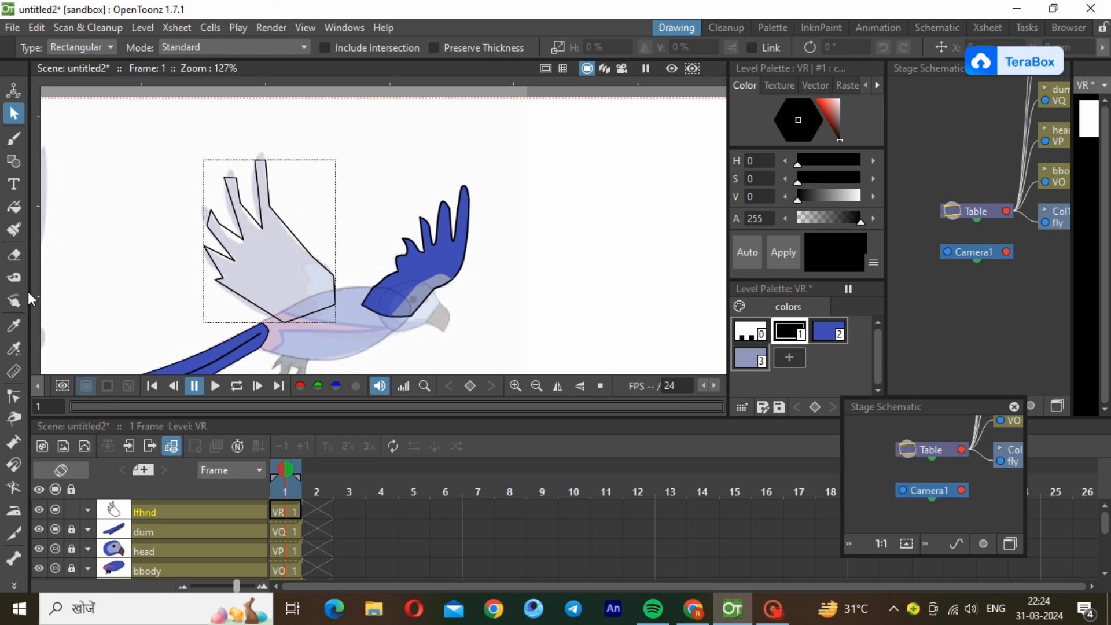
Round the tip and bend the sides of the tallest feather to match the reference by editing the outline's control points.
click(14, 396)
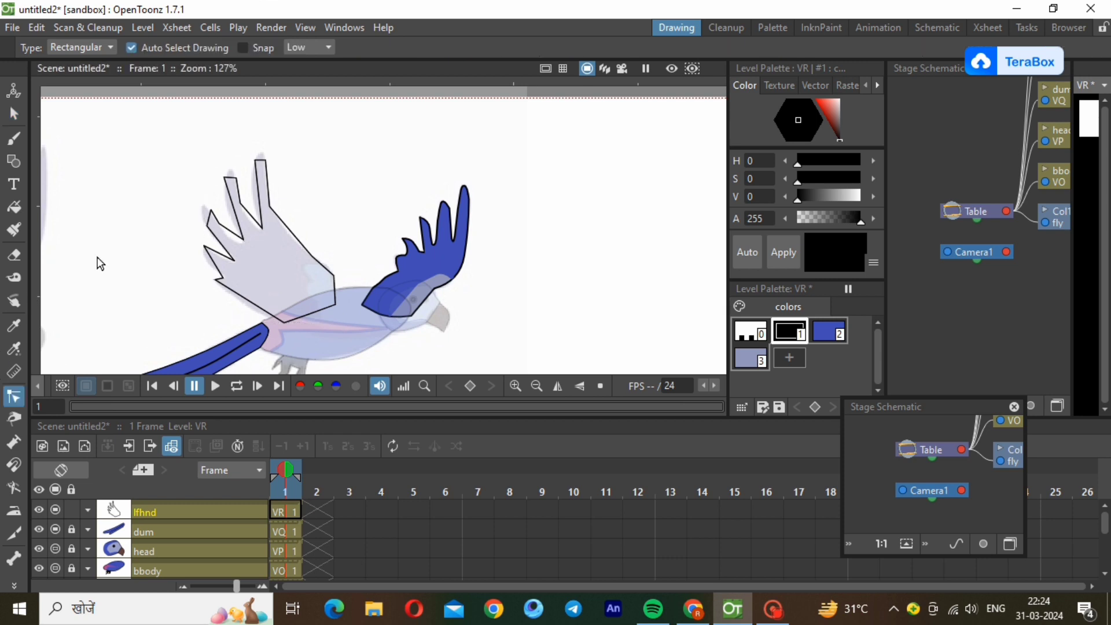
click(271, 184)
scroll(230, 155, up, 2)
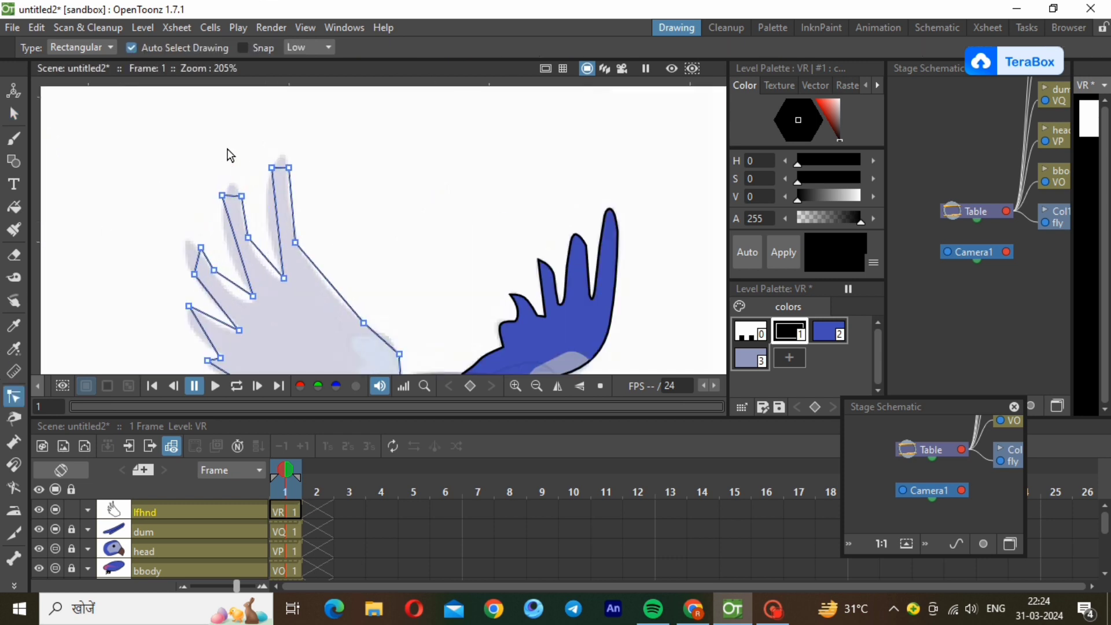
click(283, 174)
drag(279, 167, 286, 160)
click(288, 167)
click(293, 210)
drag(291, 192, 289, 200)
click(277, 204)
drag(274, 204, 267, 200)
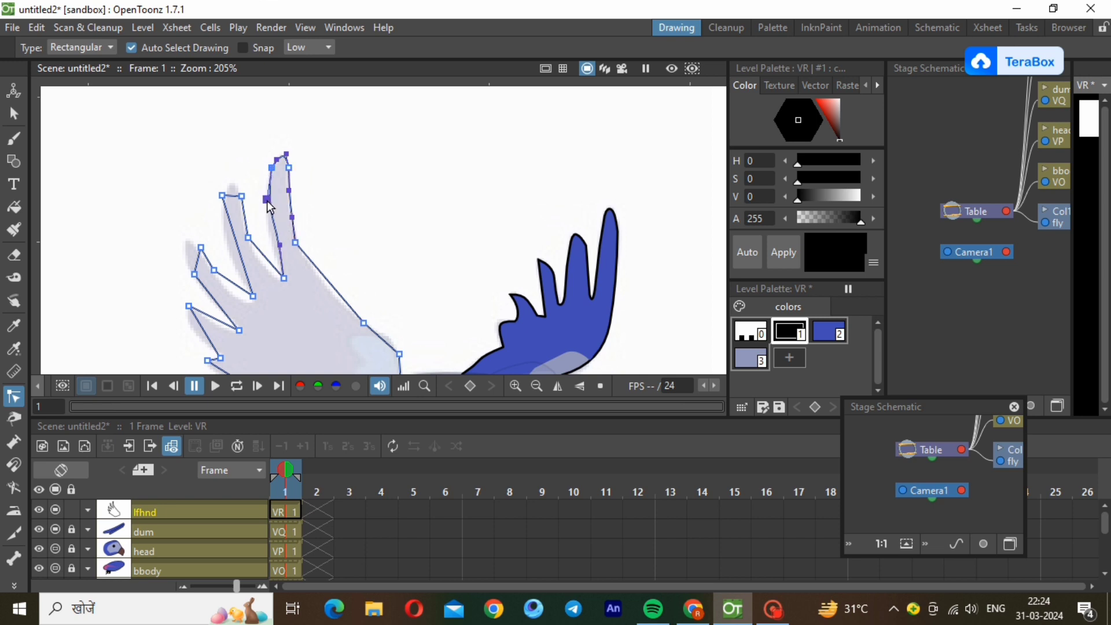
Curve the gap beside the tallest feather and the second feather's tip and edges to follow the reference.
drag(280, 246, 257, 261)
click(268, 265)
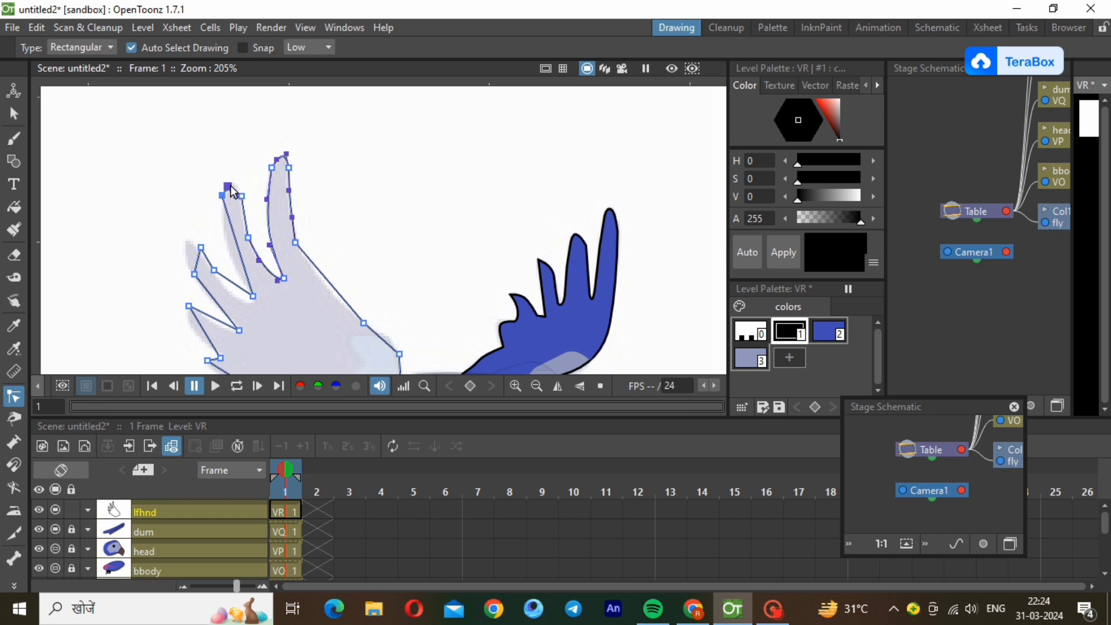
drag(230, 195, 236, 186)
drag(234, 238, 230, 271)
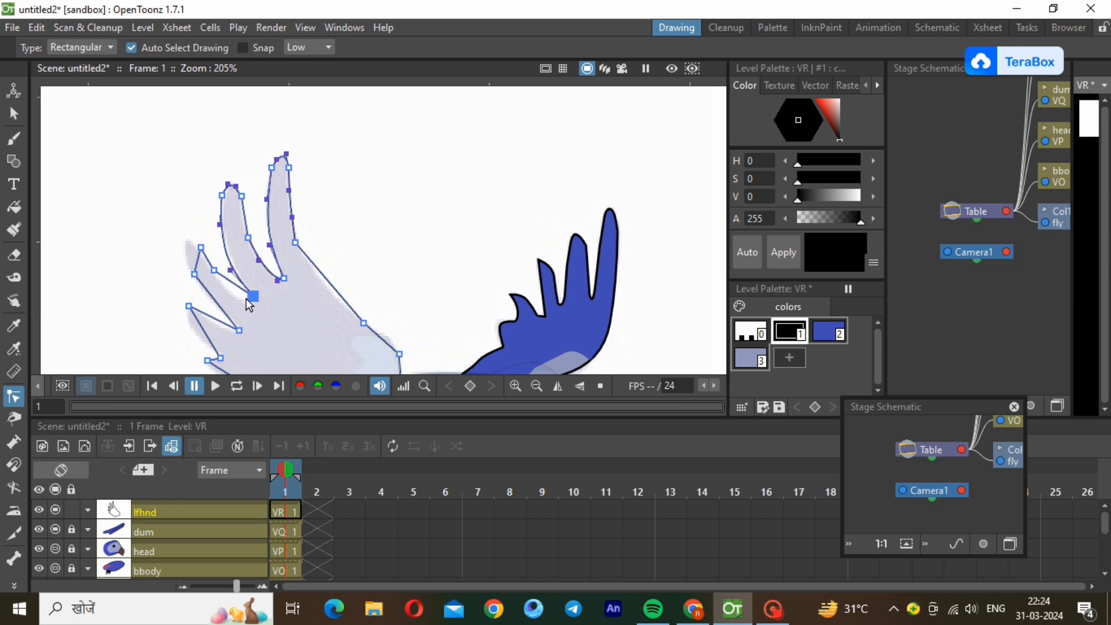
click(227, 280)
drag(227, 282, 246, 305)
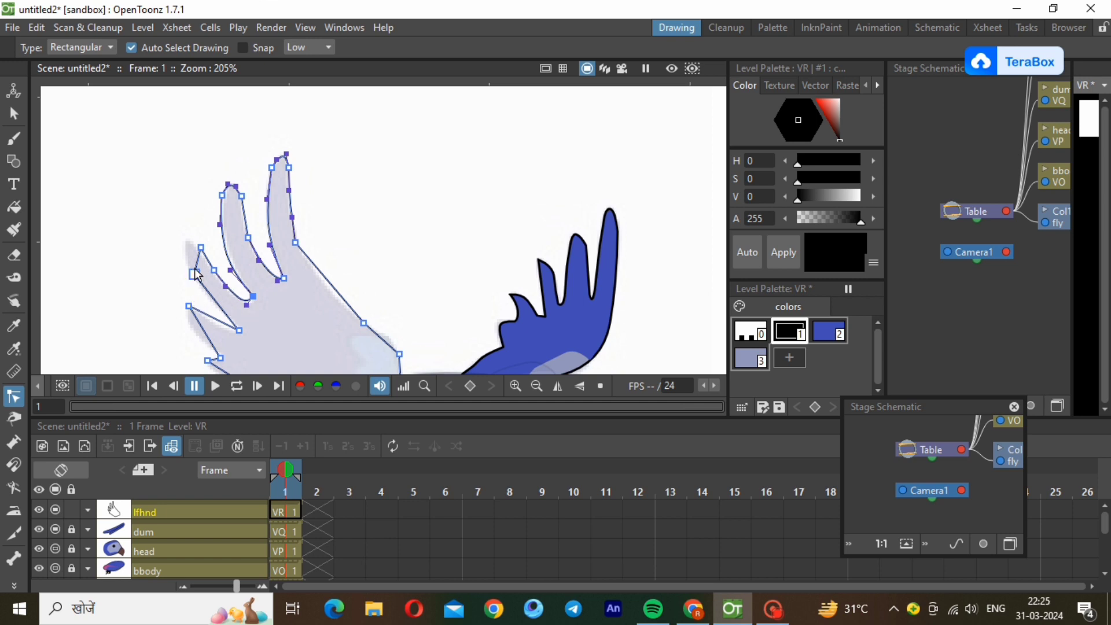
Curve the edges of the two shorter feathers to follow the reference.
mouse_move(195, 271)
mouse_down()
mouse_move(188, 236)
mouse_move(189, 268)
mouse_up()
click(231, 336)
click(199, 322)
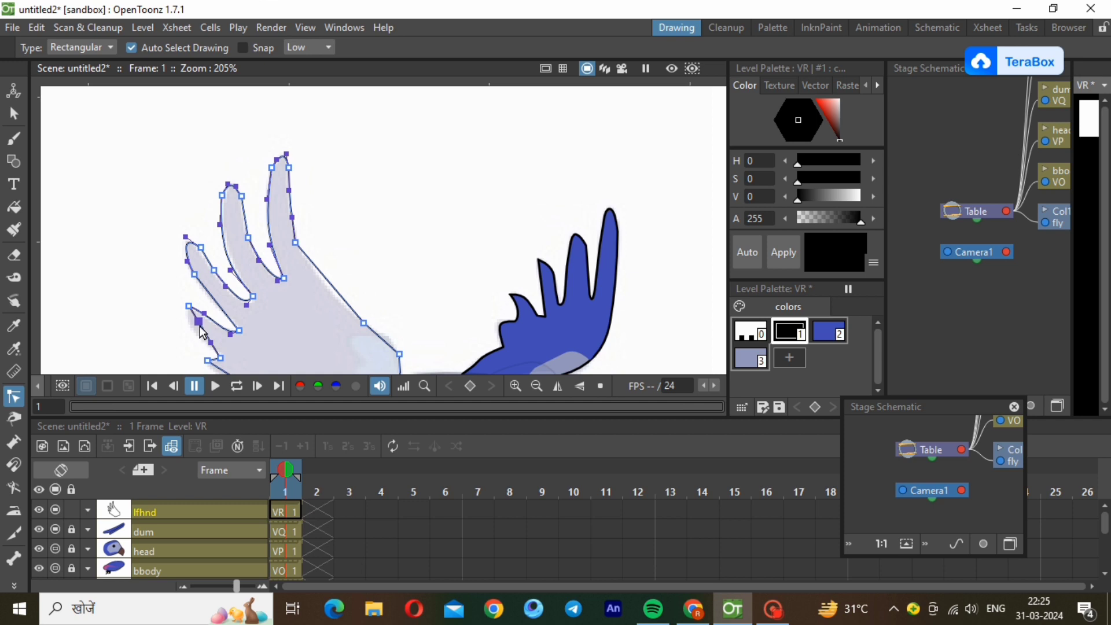
drag(198, 322, 212, 350)
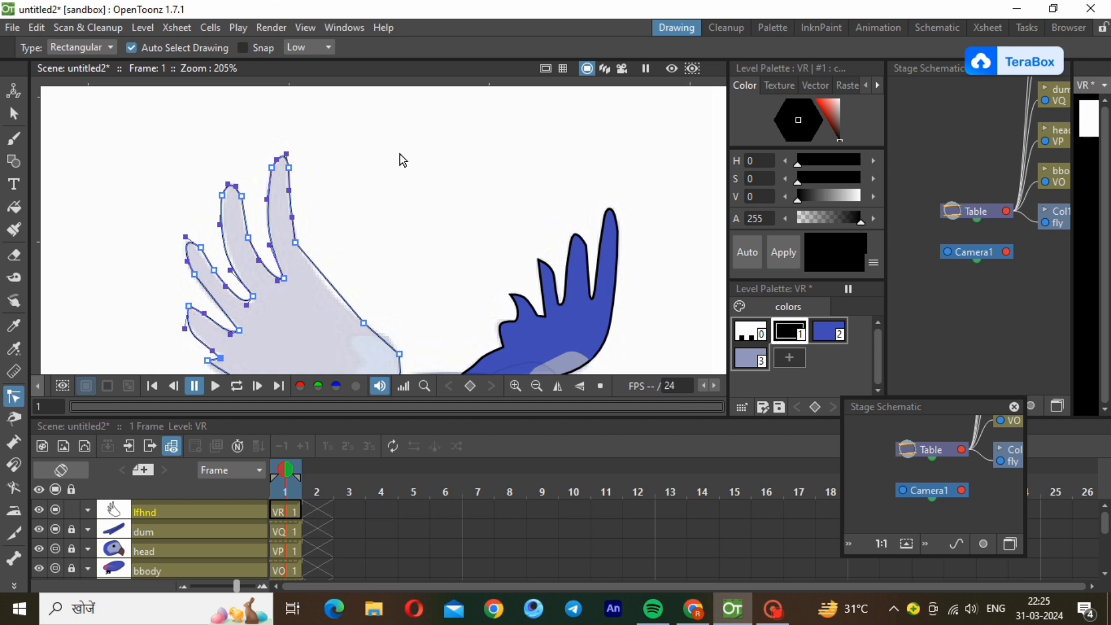
Bend the wing's lower rear edge into a smooth curve down to the bird's back.
scroll(403, 160, down, 1)
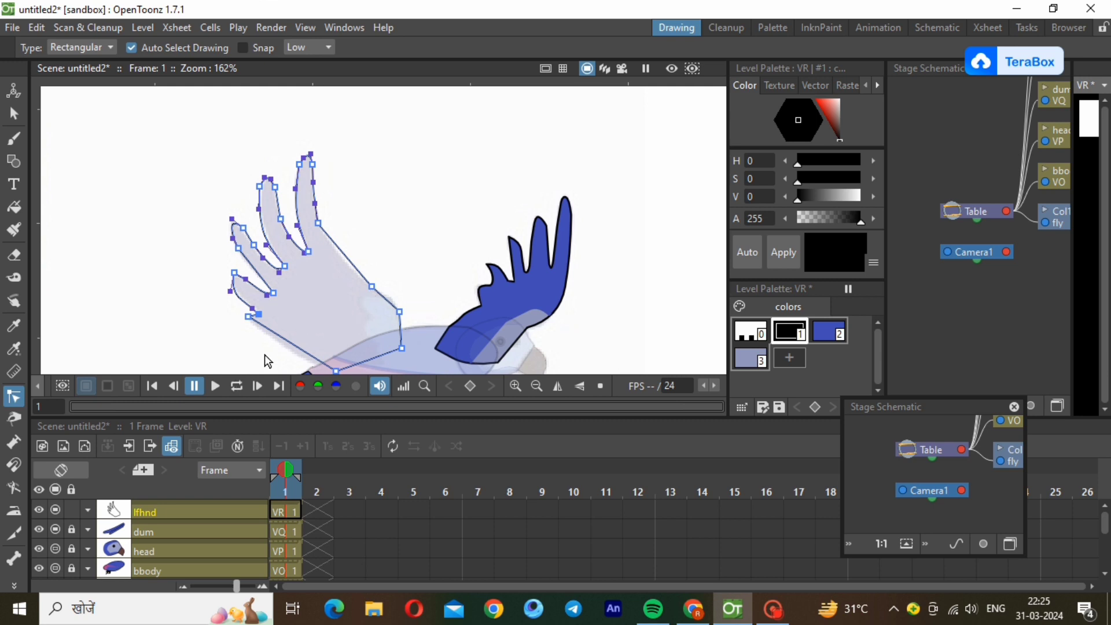
ctrl+click(276, 334)
drag(275, 335, 310, 365)
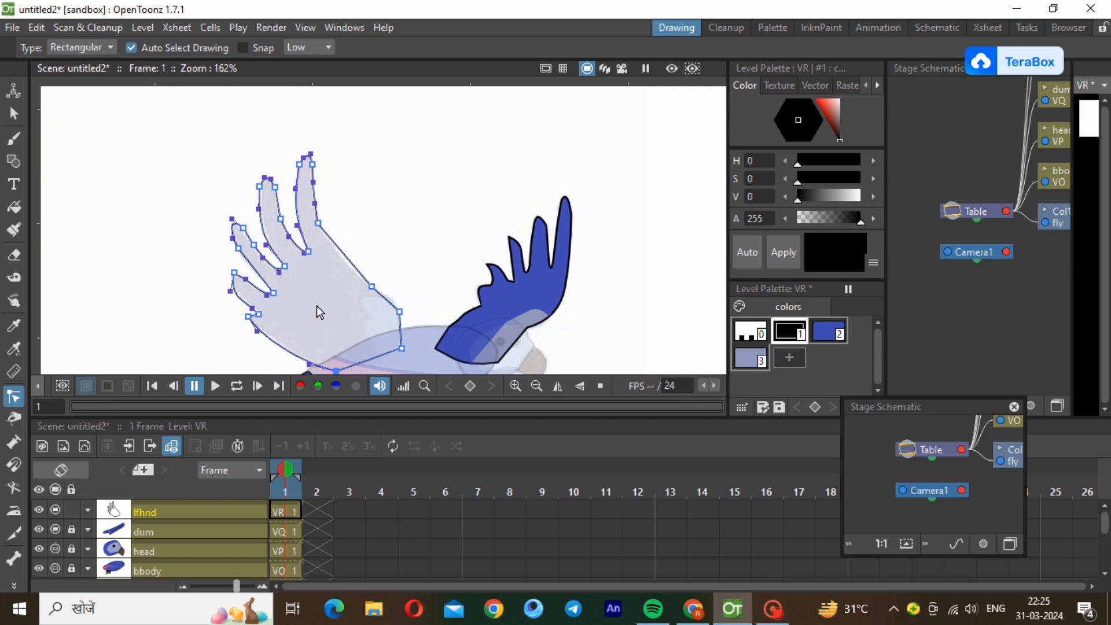
click(417, 220)
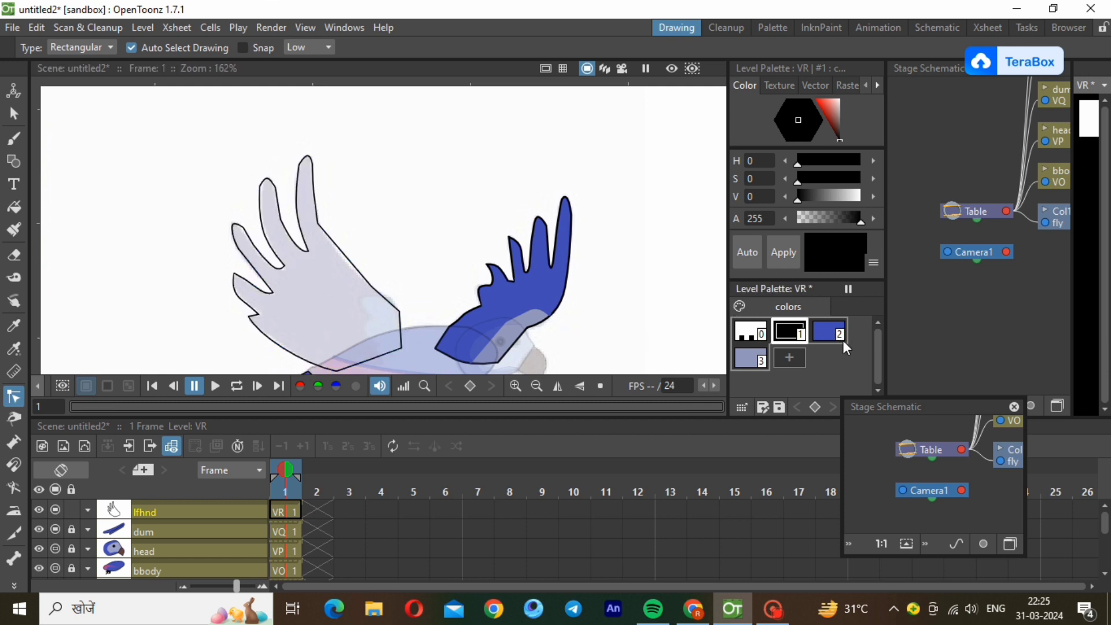
Fill the traced wing with the blue palette colour 2.
click(827, 334)
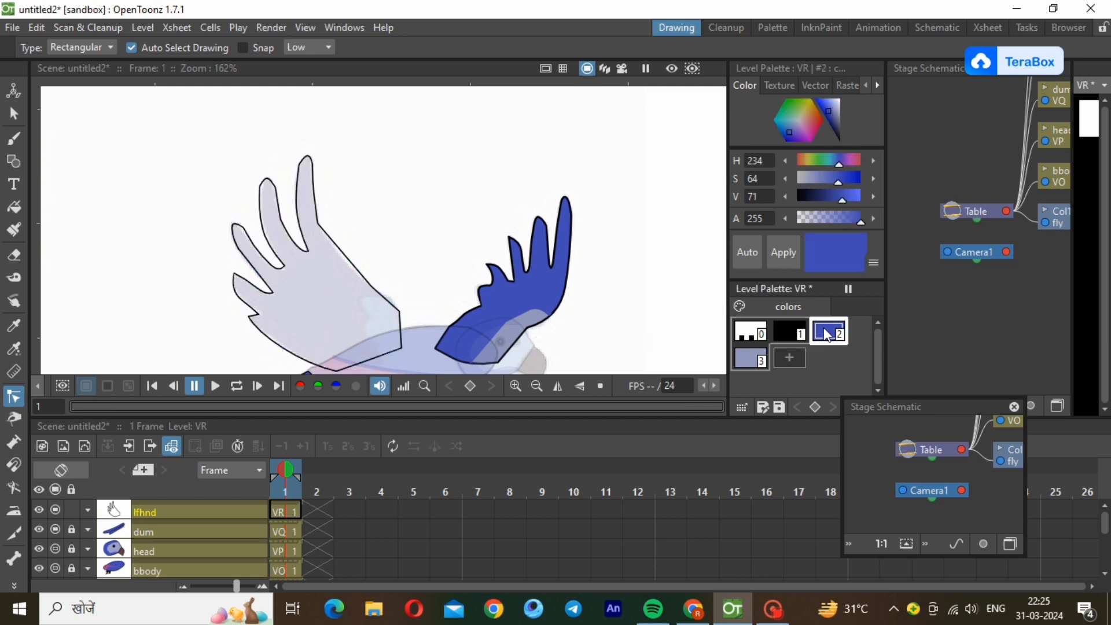
click(13, 207)
drag(107, 132, 436, 399)
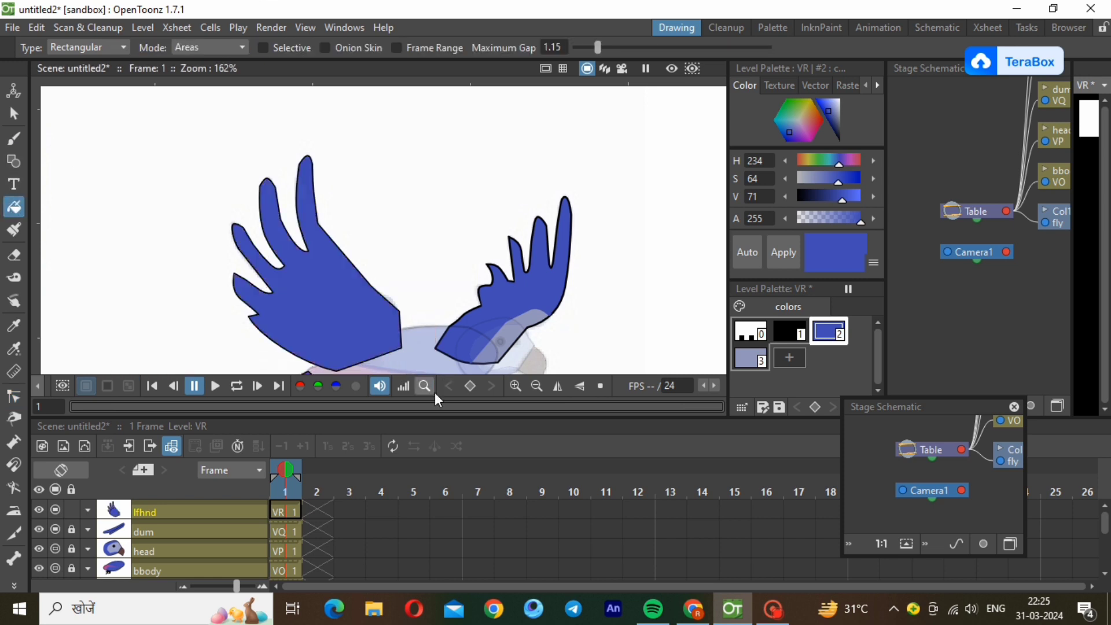
Set the lfhnd column's opacity to 30% so the reference shows through the wing.
click(88, 510)
click(158, 526)
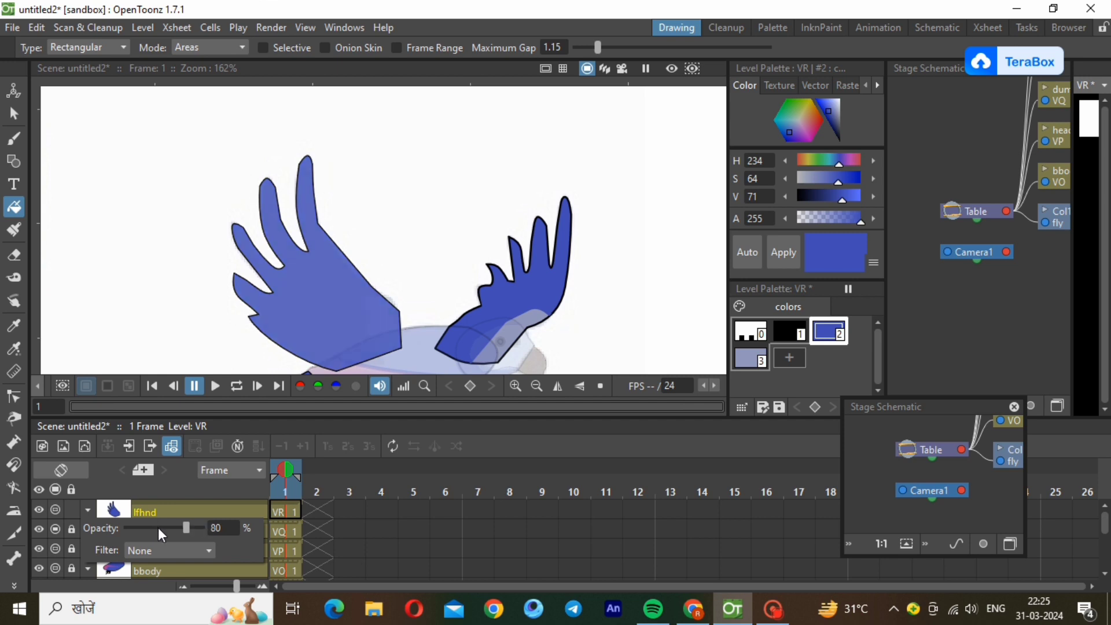
click(158, 528)
drag(158, 527, 149, 526)
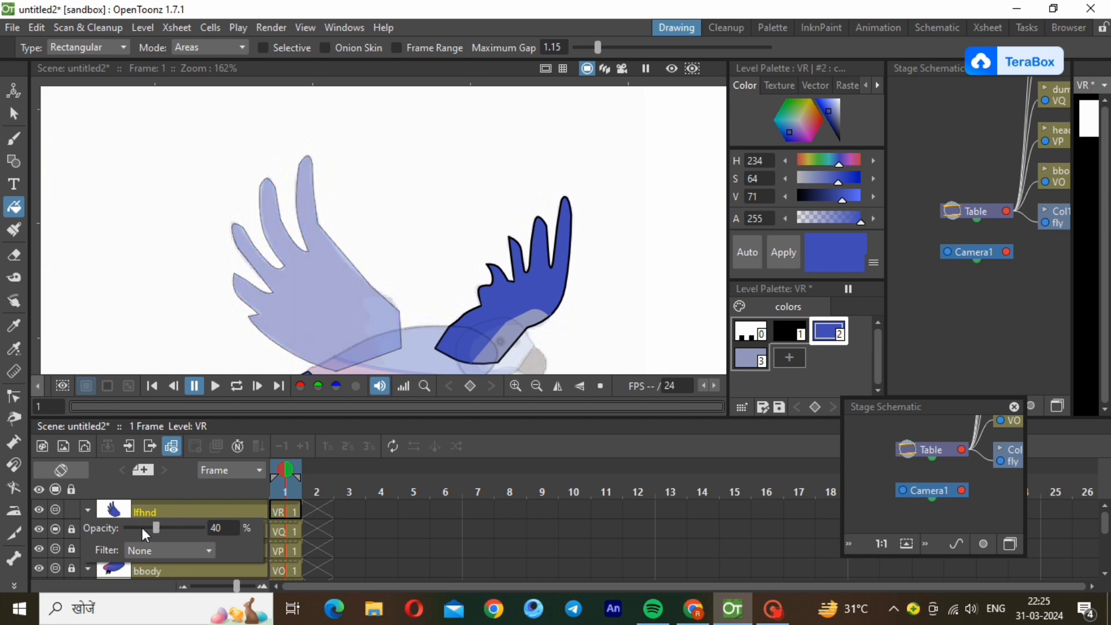
click(180, 519)
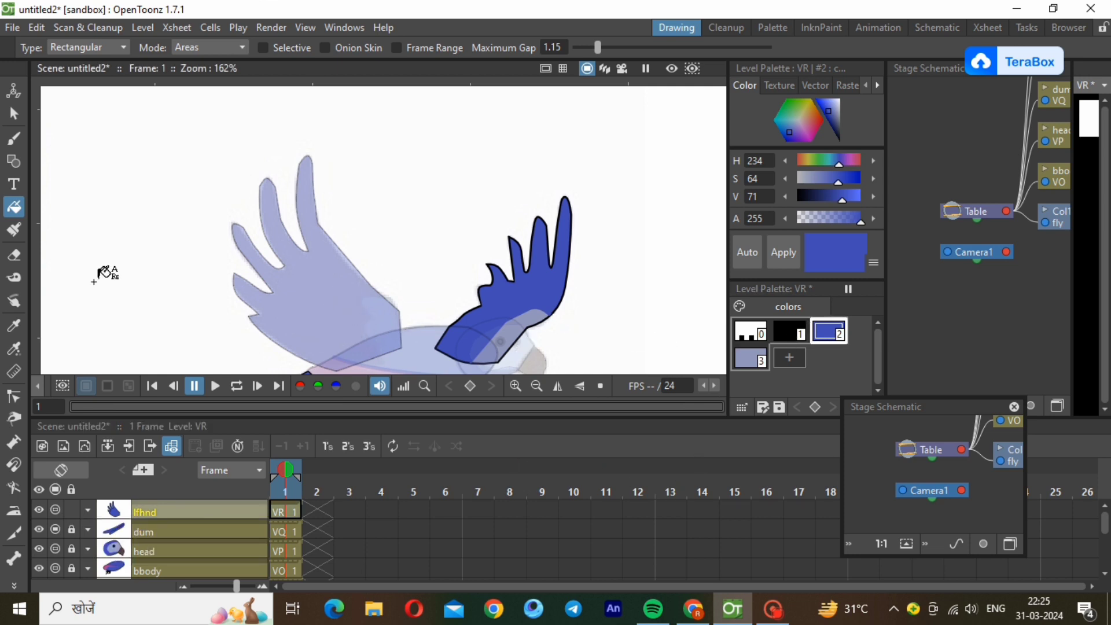
Draw a blue polyline across the wing's base from its front edge to its lower edge.
click(21, 163)
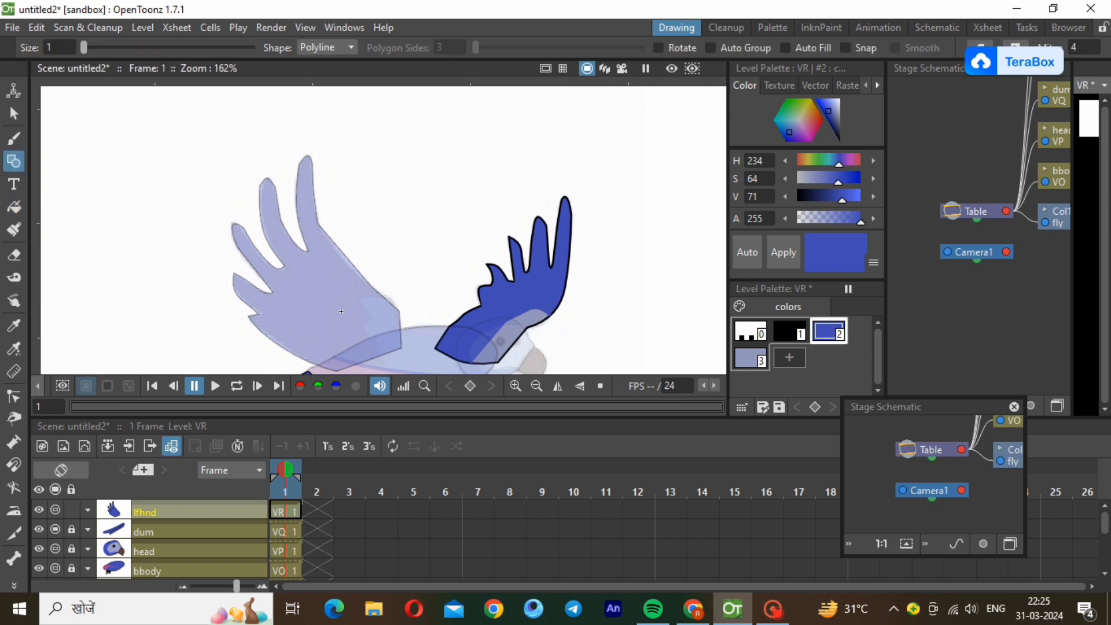
click(383, 297)
double_click(344, 369)
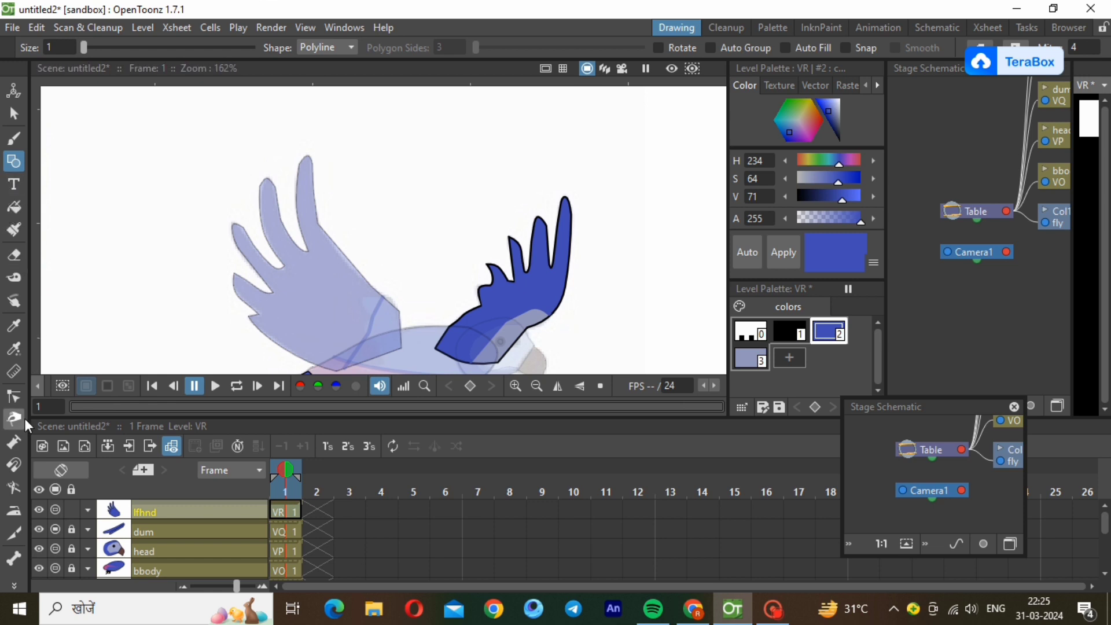
Curve the blue dividing line at the wing's base to follow the reference patch.
click(14, 396)
click(382, 305)
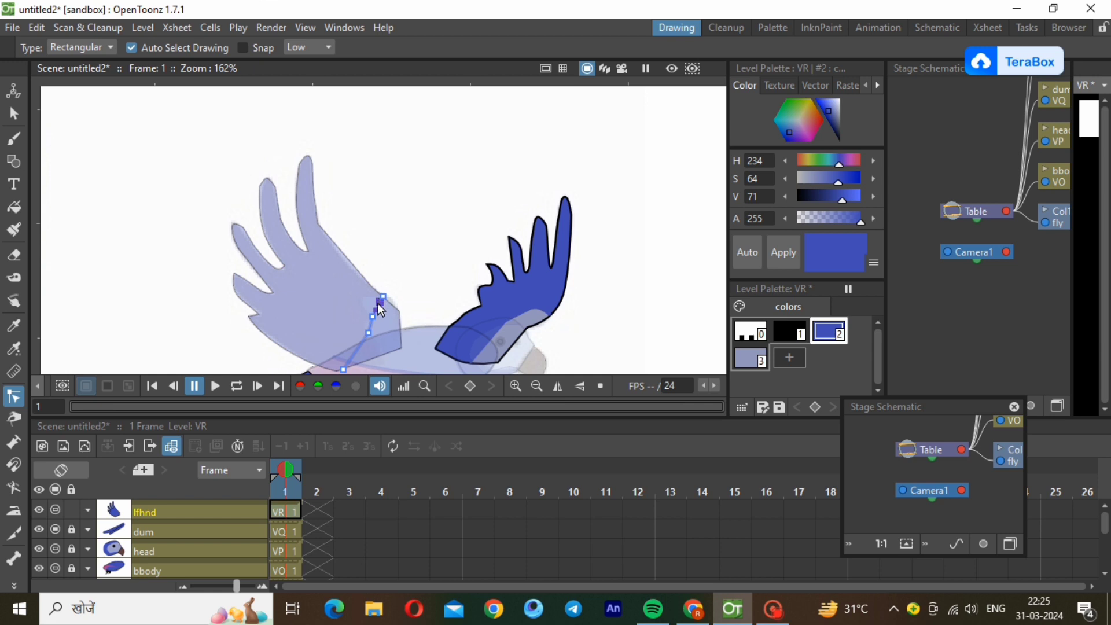
drag(379, 301, 367, 297)
drag(350, 360, 339, 362)
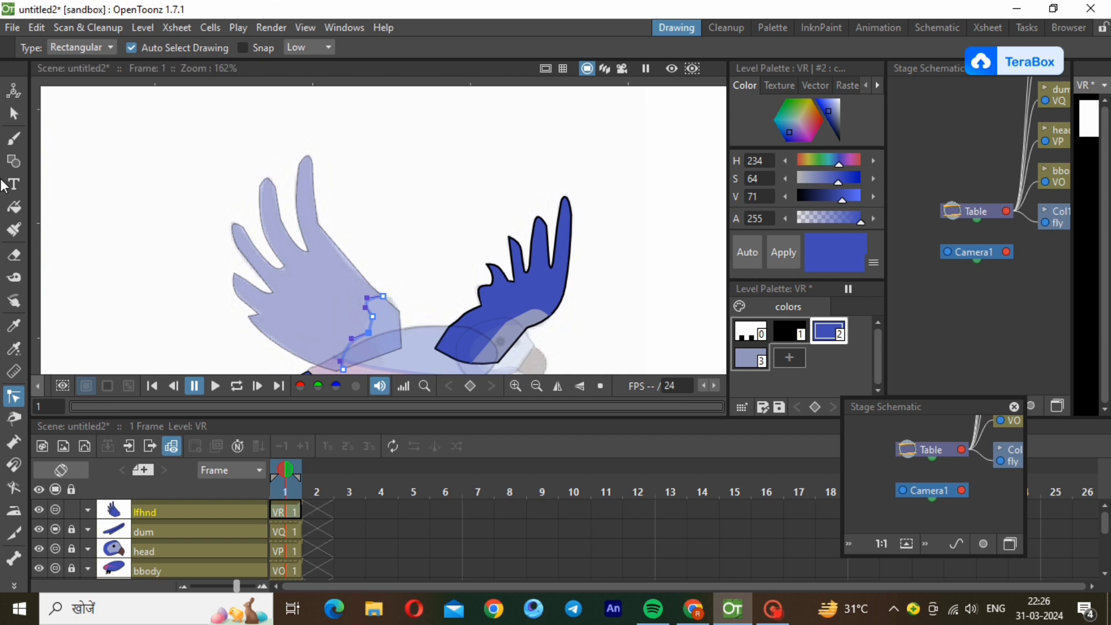
click(196, 367)
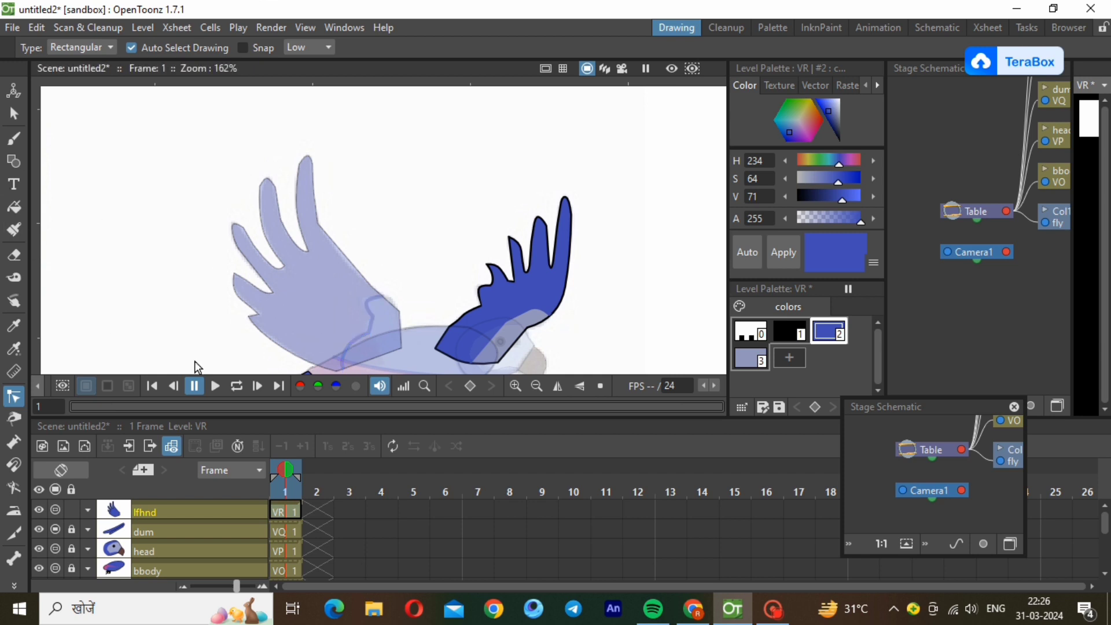
Fill the area at the wing's base beyond the dividing line with the light grey-blue palette colour 3.
click(736, 360)
click(13, 211)
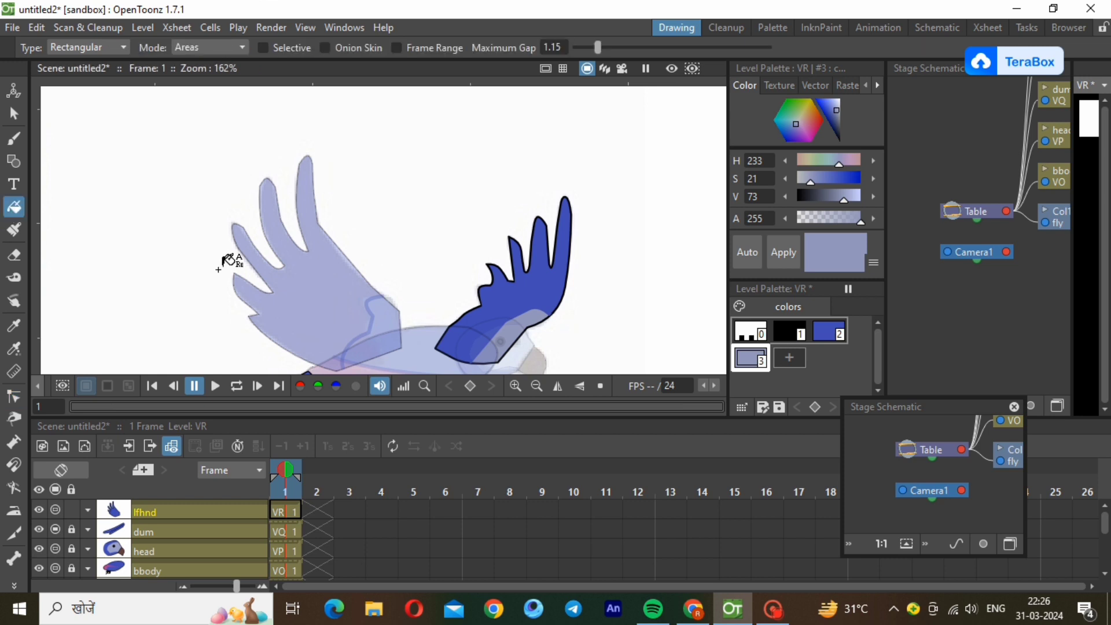
drag(293, 269, 421, 381)
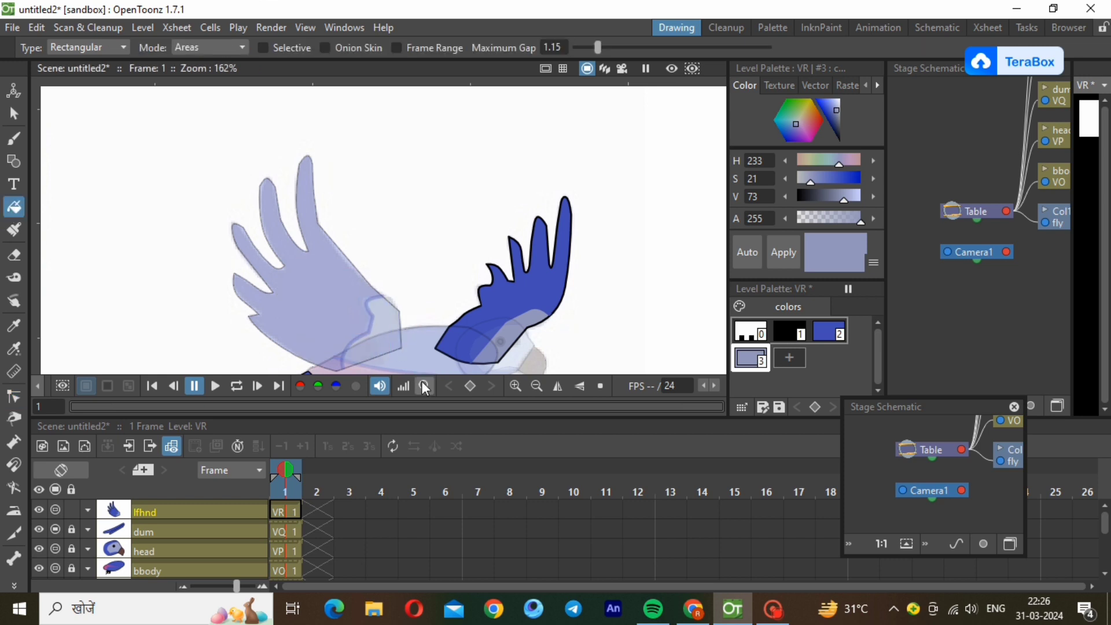
Set the lfhnd column's opacity to 100% and lock the column.
click(85, 510)
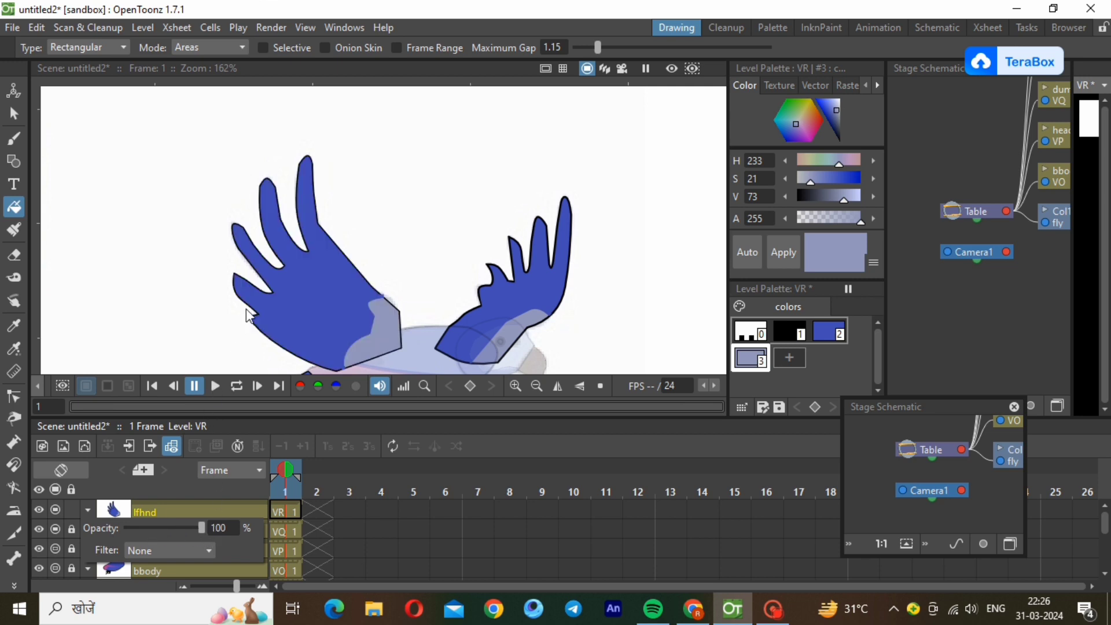
click(536, 386)
click(536, 386)
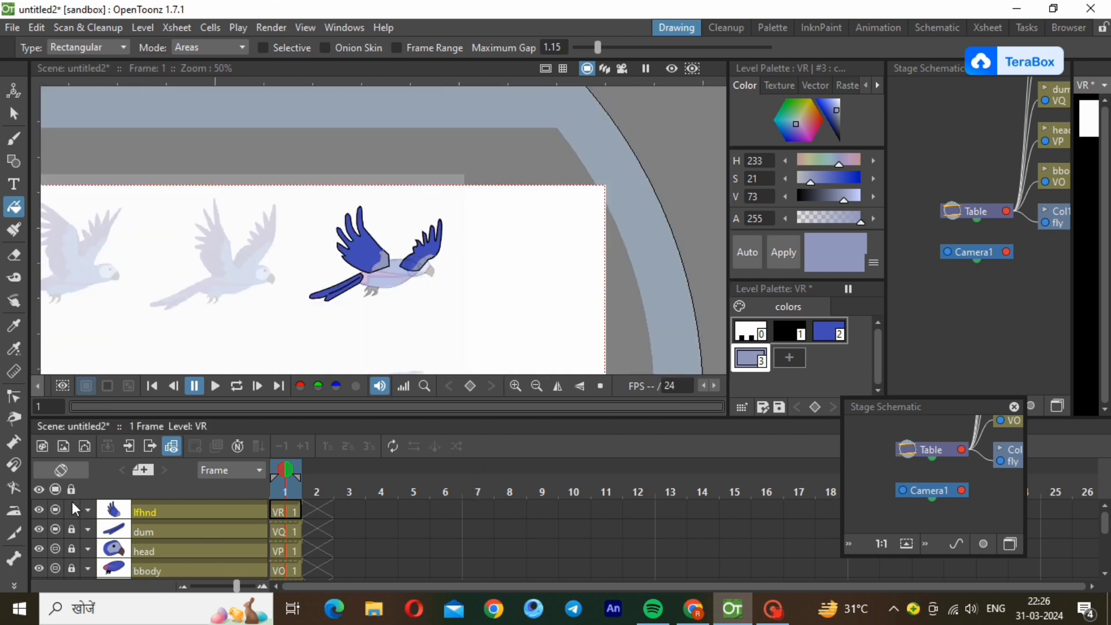
Set the head column's opacity to 100%.
click(88, 549)
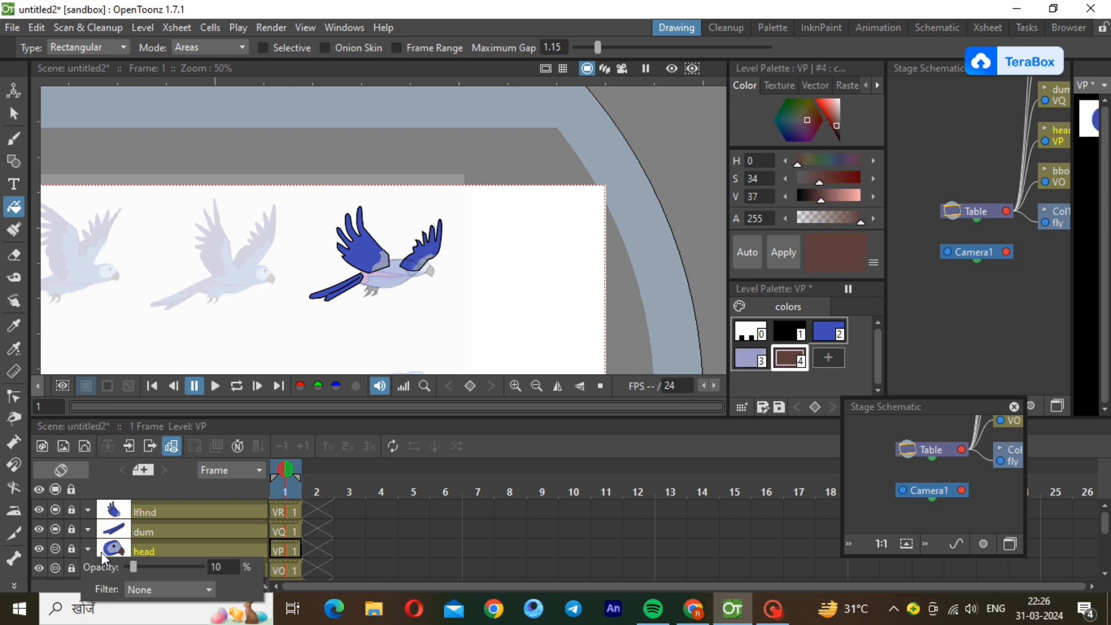
drag(199, 574, 214, 583)
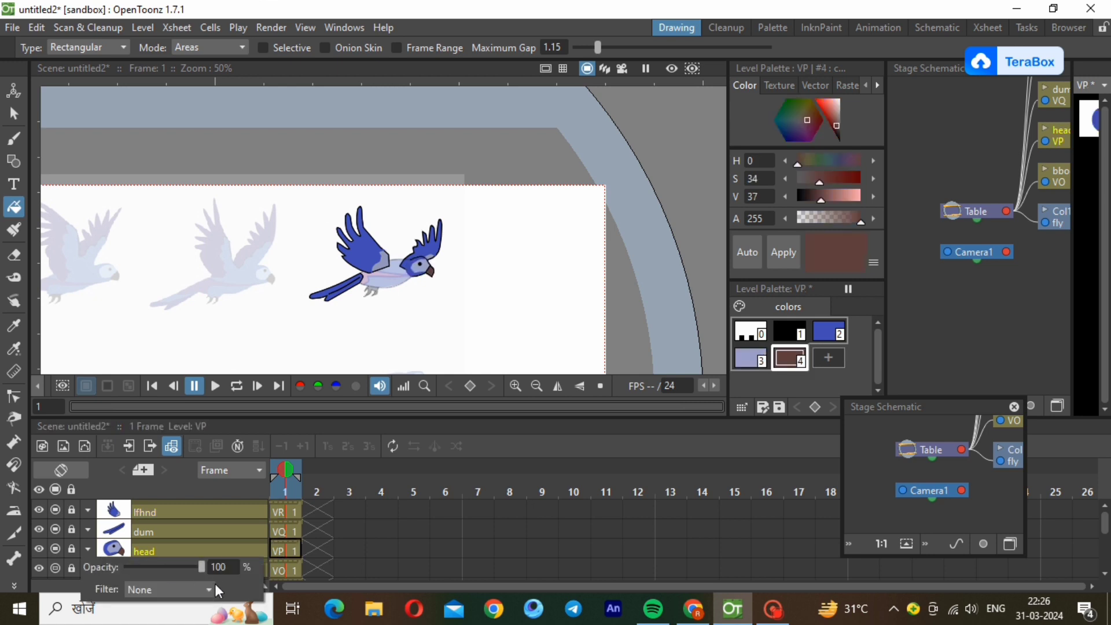
click(155, 547)
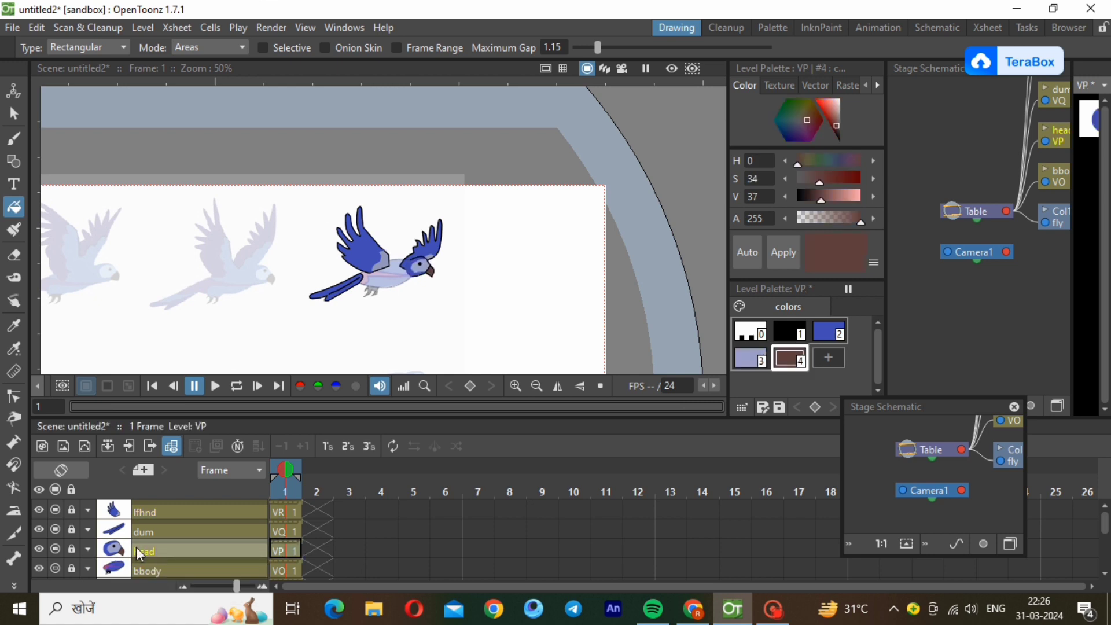
Set the bbody column's opacity to 100%.
click(88, 568)
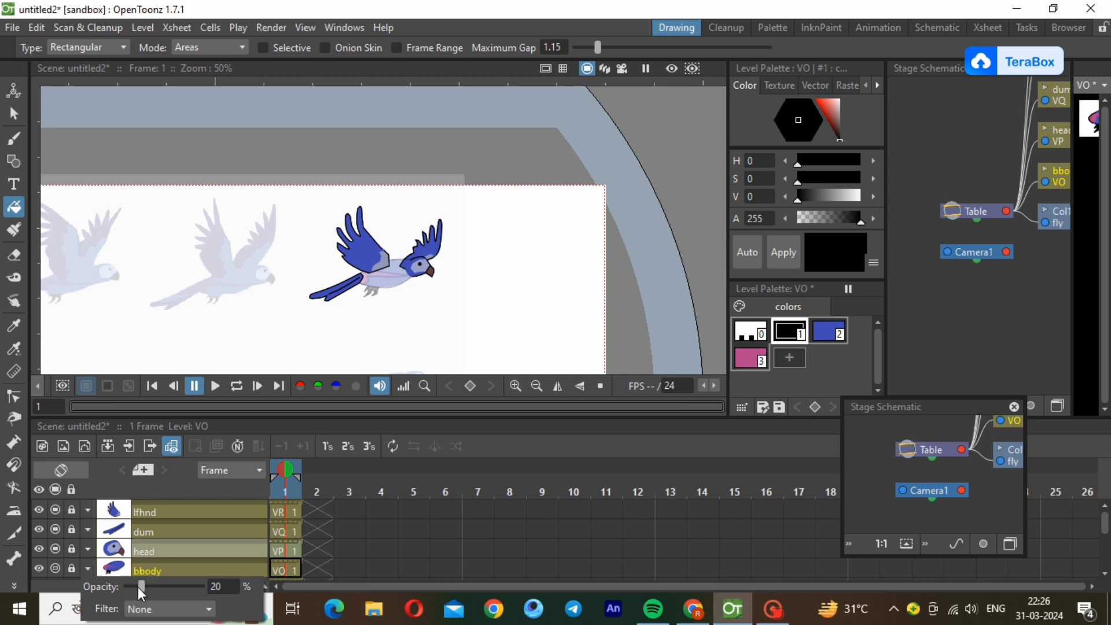
drag(210, 590, 209, 589)
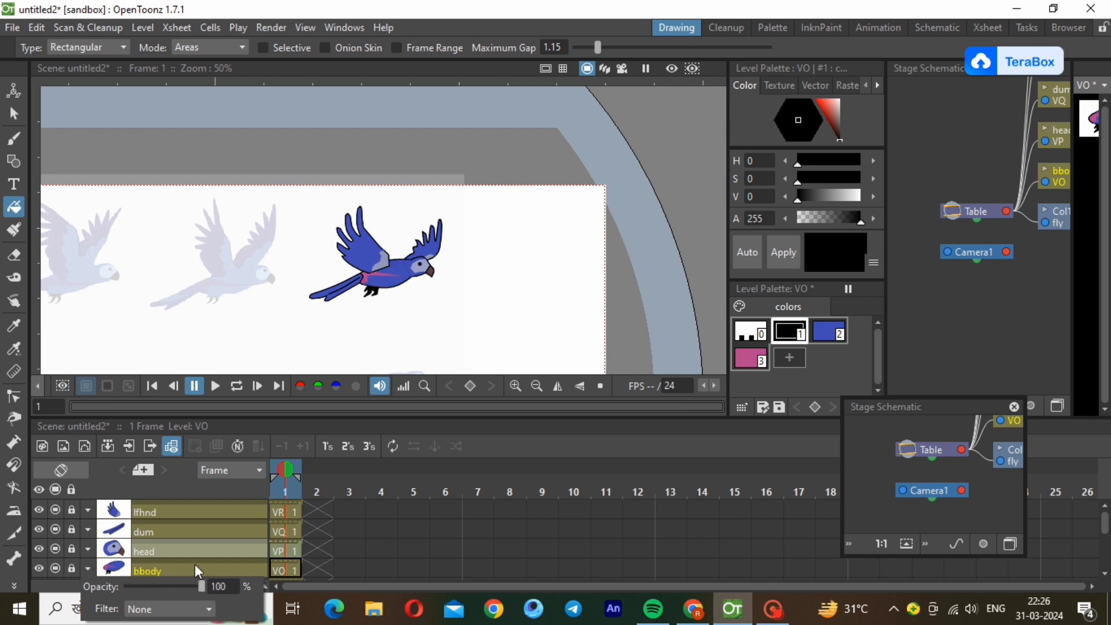
click(194, 563)
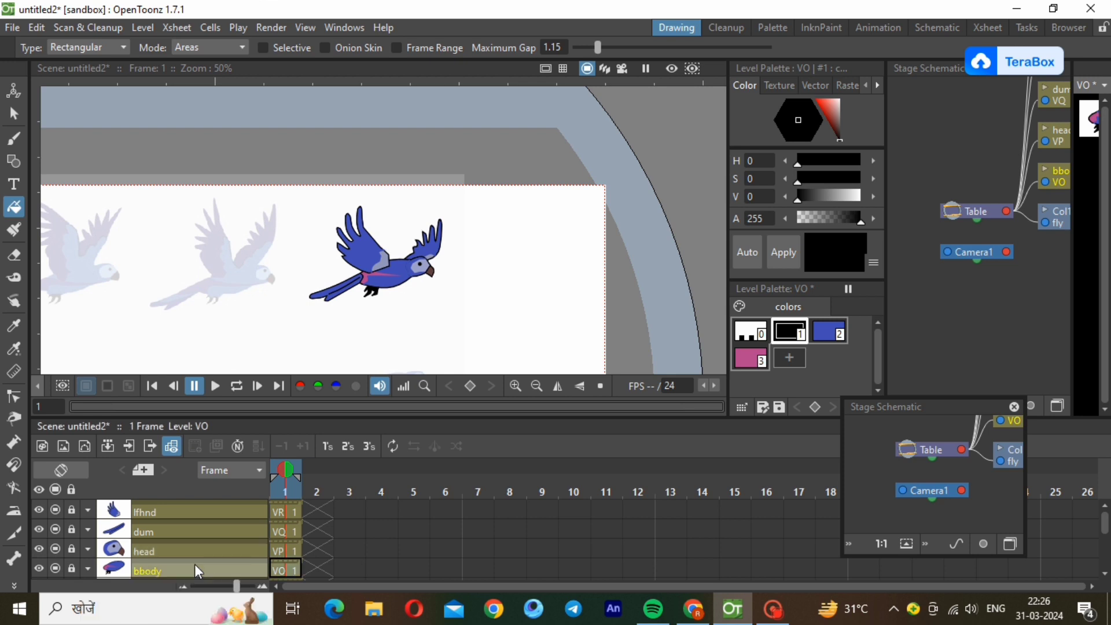
Unlock the lfhnd column and draw a straight polyline in blue palette colour 2 over the black outline under the wing's grey base patch.
click(154, 510)
click(71, 510)
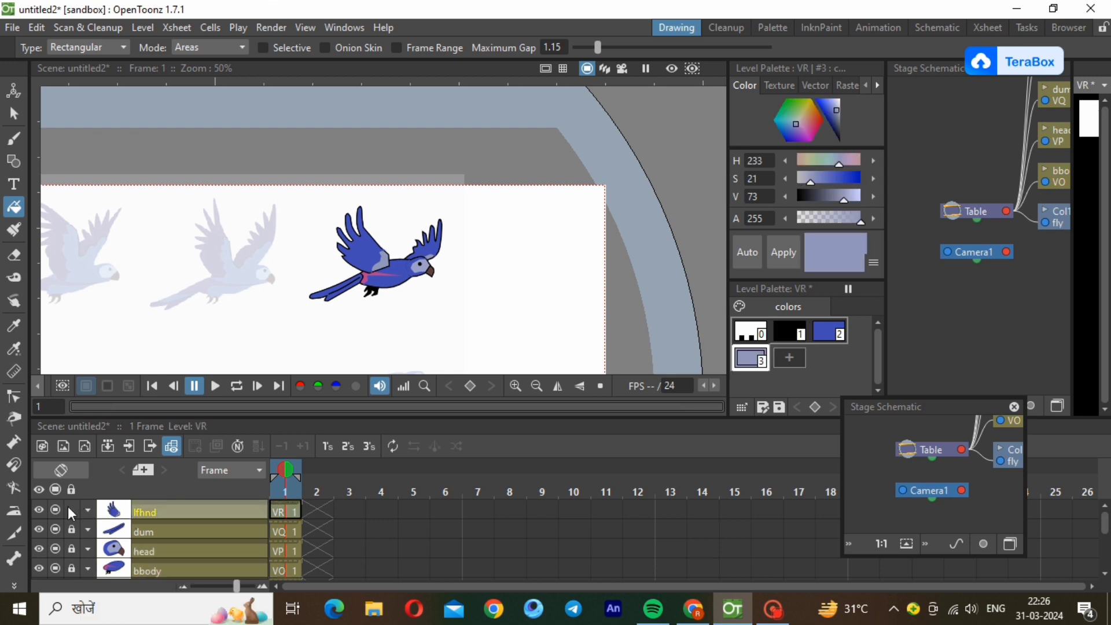
scroll(370, 282, up, 4)
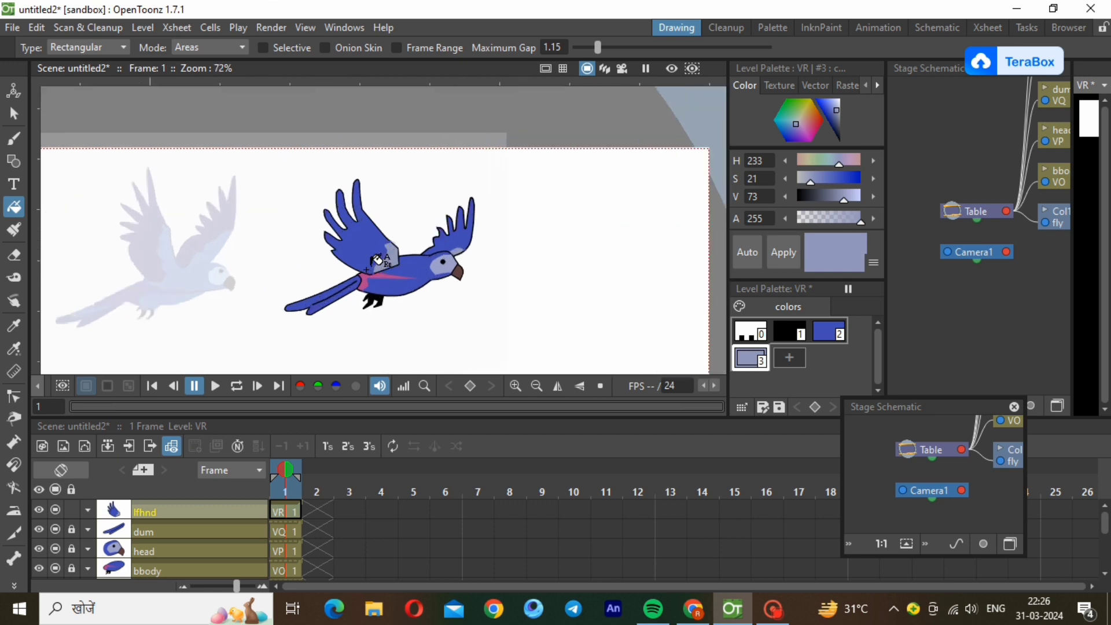
scroll(377, 259, up, 4)
scroll(377, 260, up, 2)
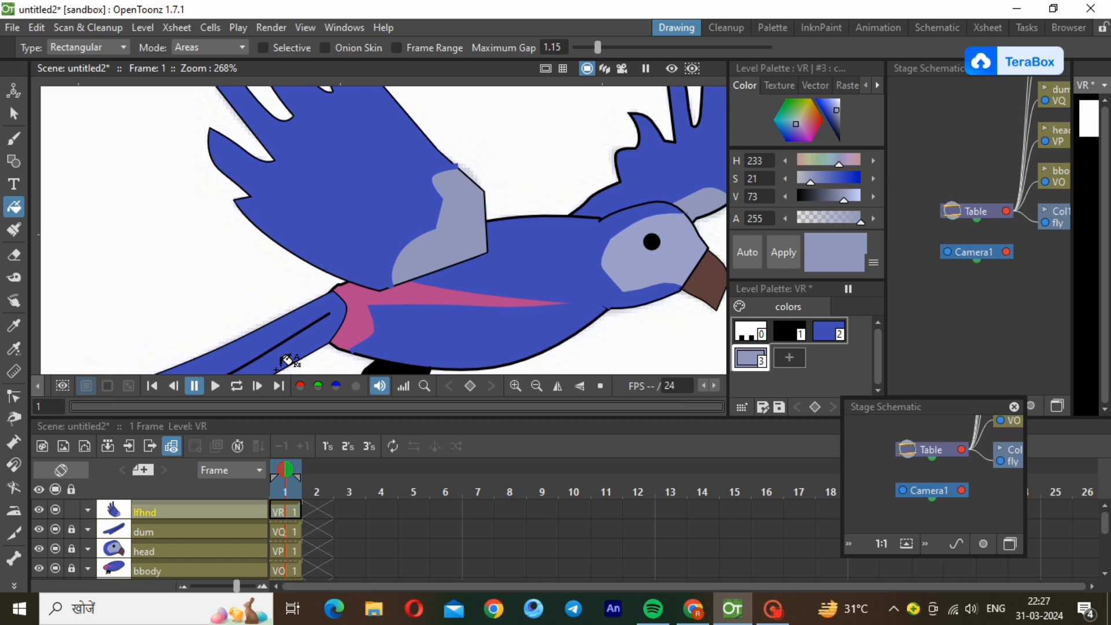
click(832, 330)
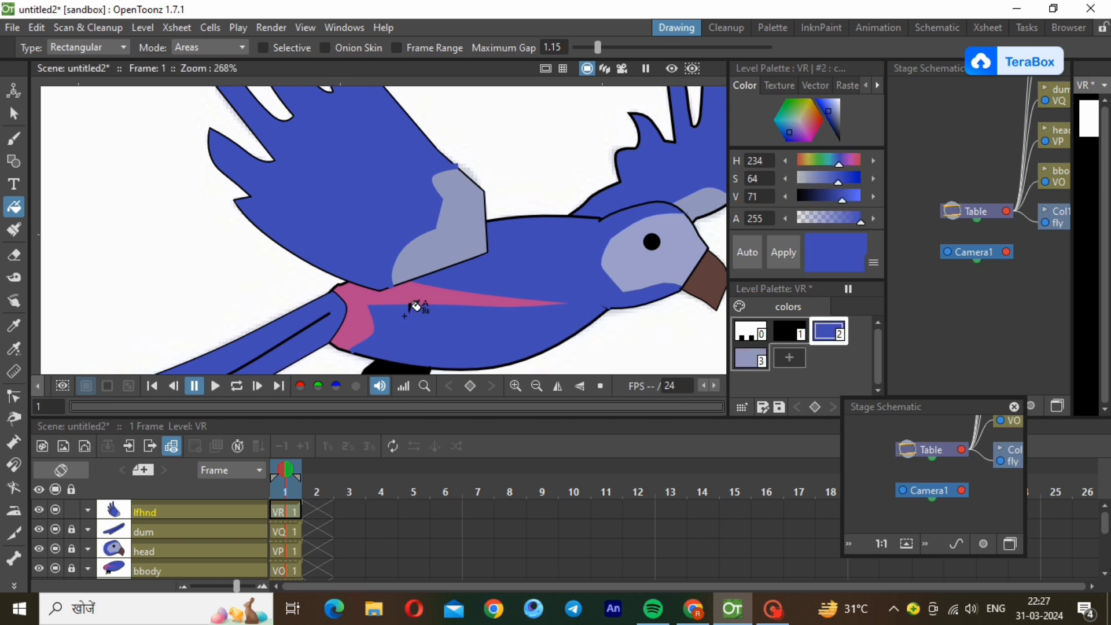
click(14, 161)
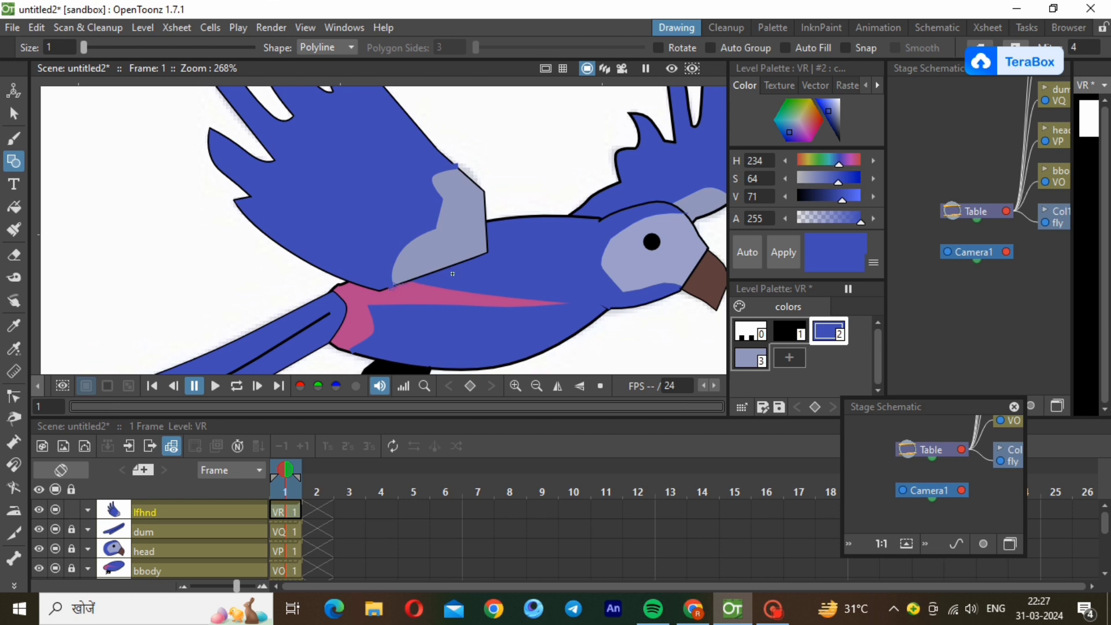
click(393, 283)
click(486, 253)
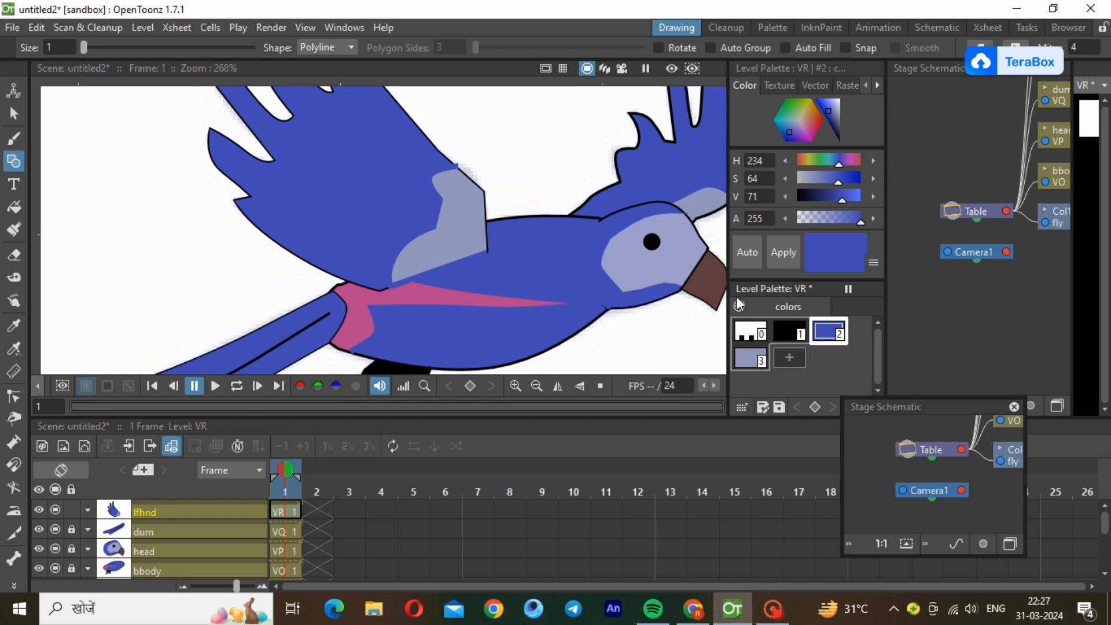
click(539, 389)
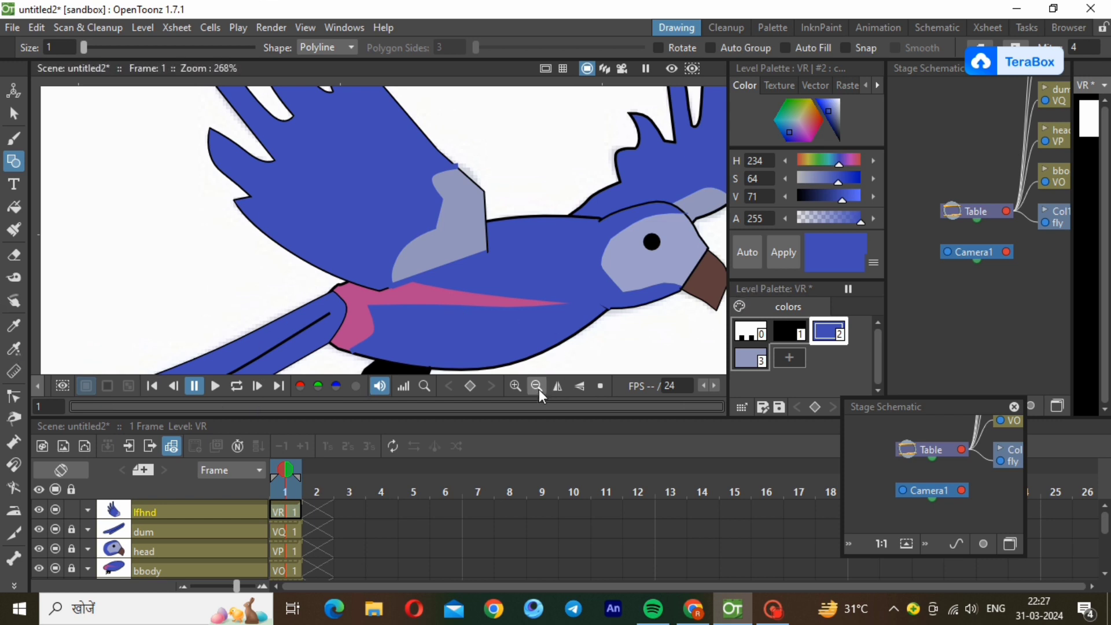
click(539, 389)
click(539, 389)
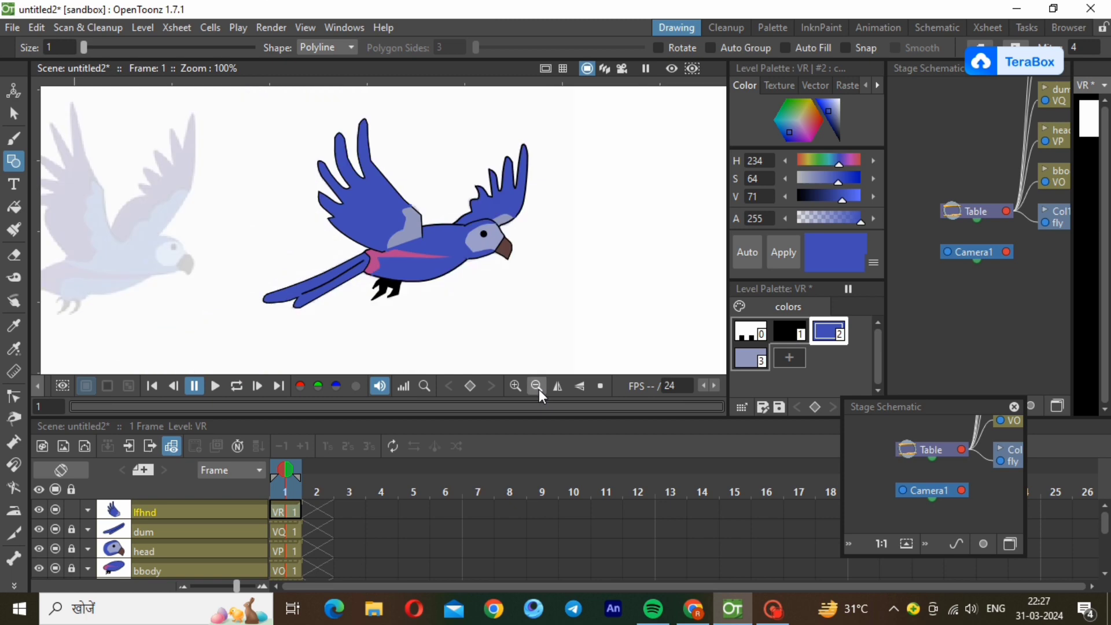
Switch to the Animation workspace, unlock the bbody column and extend its drawing's exposure to frame 9.
click(878, 27)
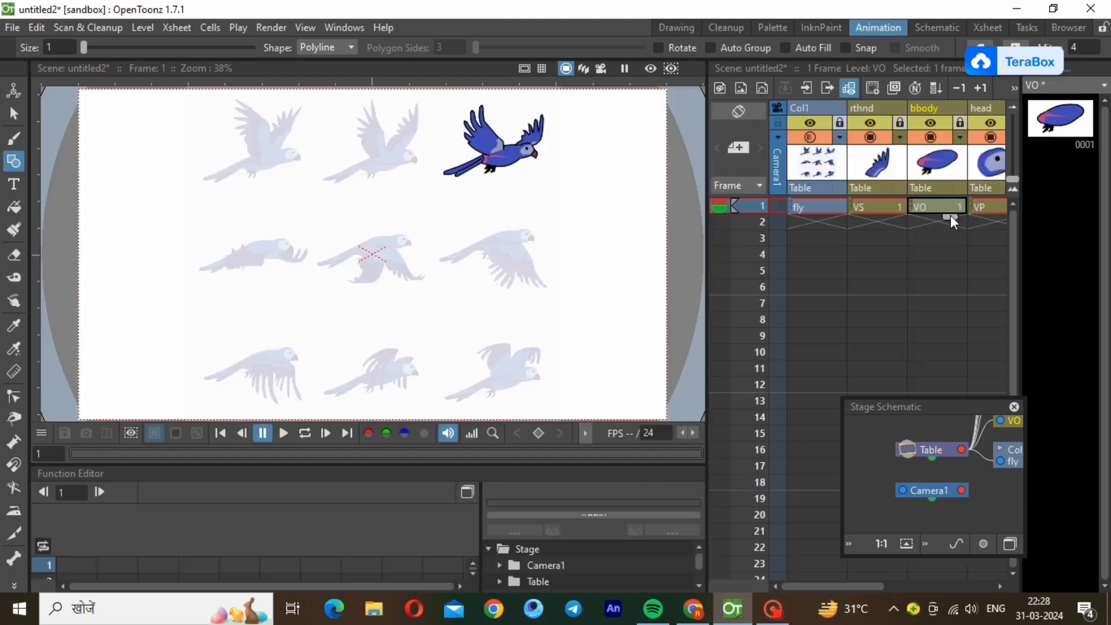
click(962, 125)
drag(956, 229, 961, 334)
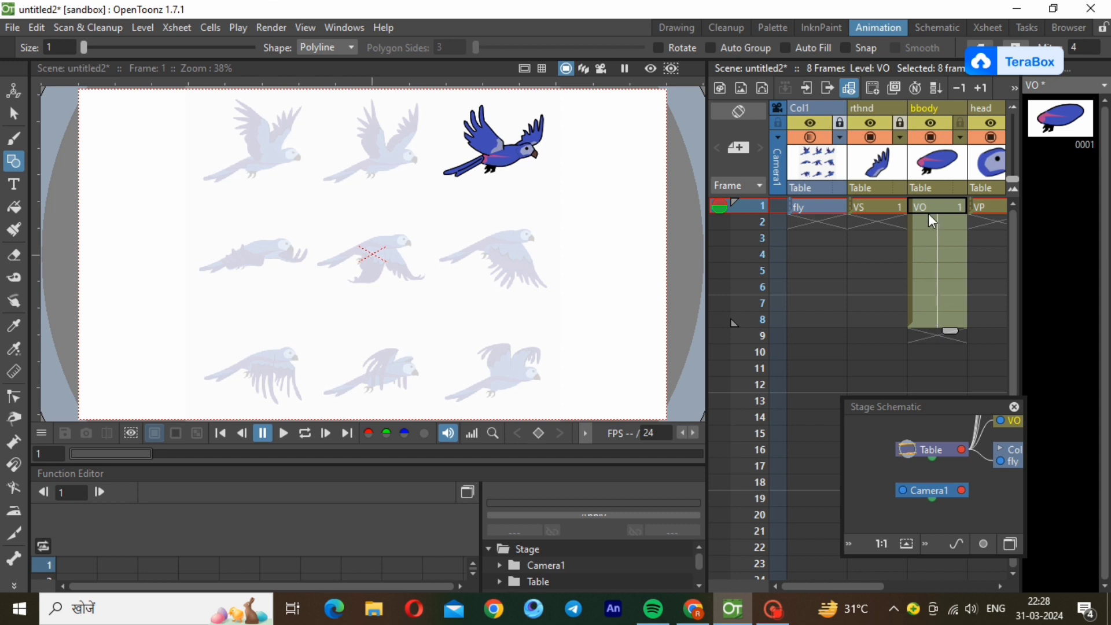
drag(955, 334, 953, 345)
Extend the head drawing's exposure to frame 9, then unlock the dum column and extend its drawing to frame 9 as well.
click(988, 209)
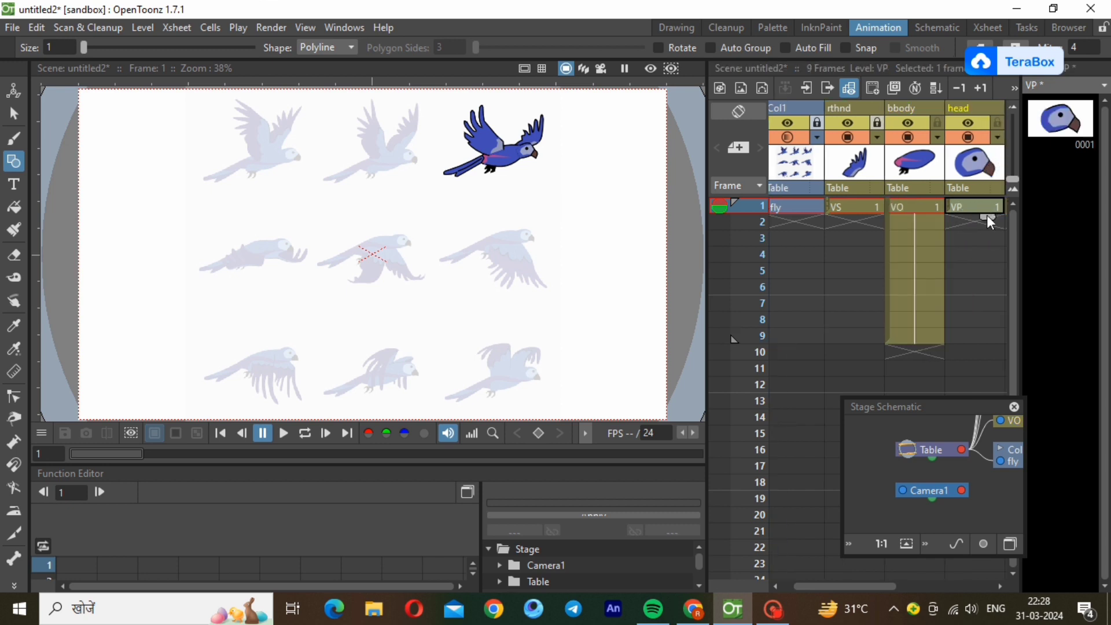
drag(988, 218, 989, 347)
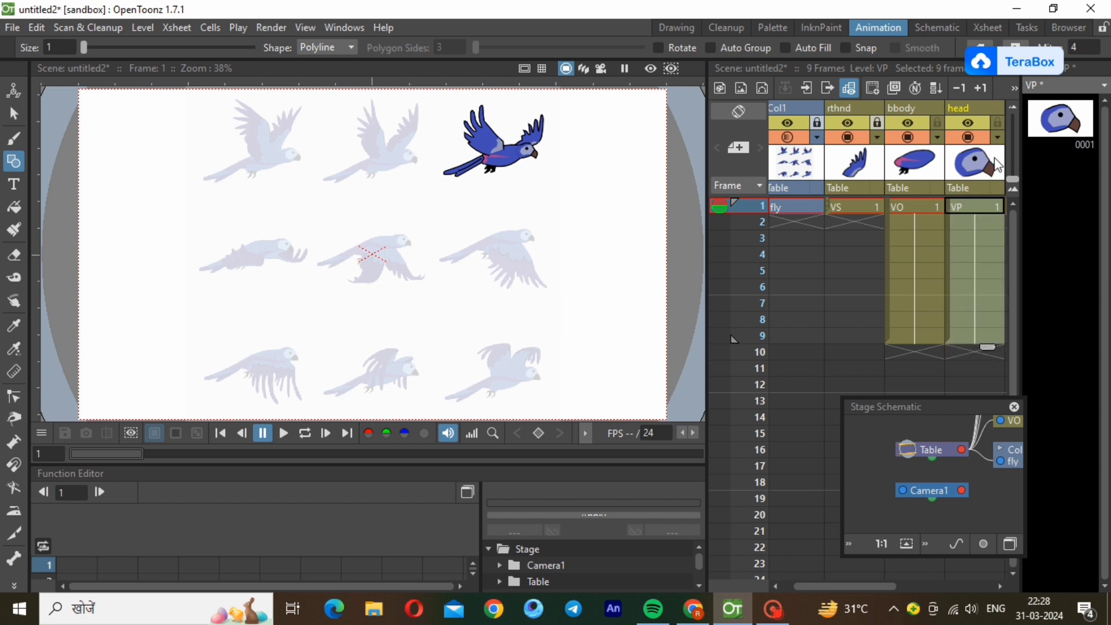
click(998, 578)
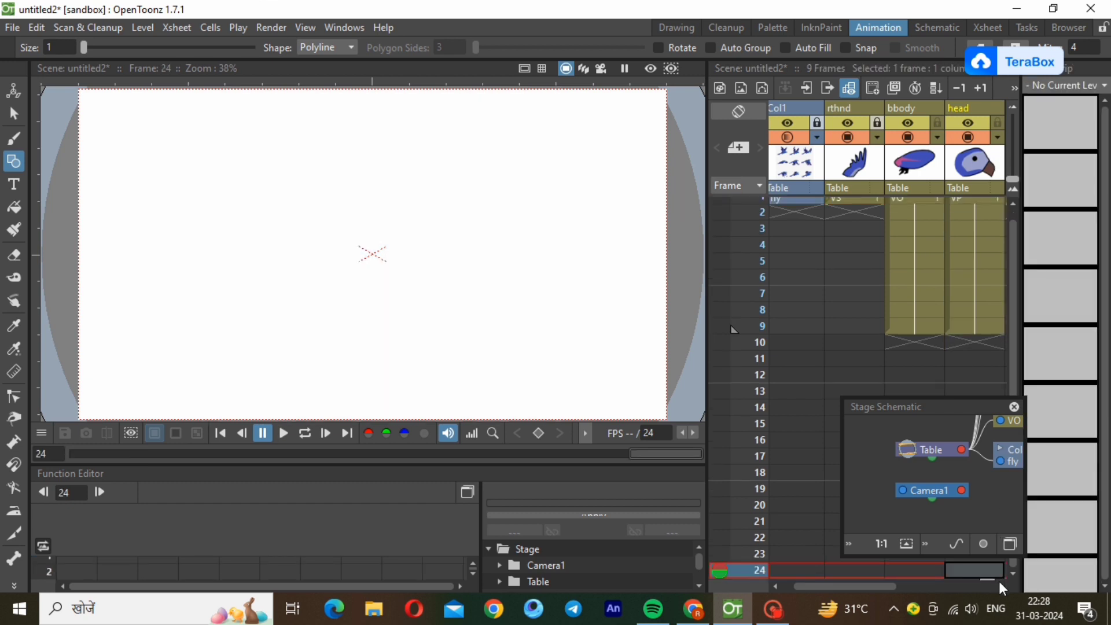
click(1001, 584)
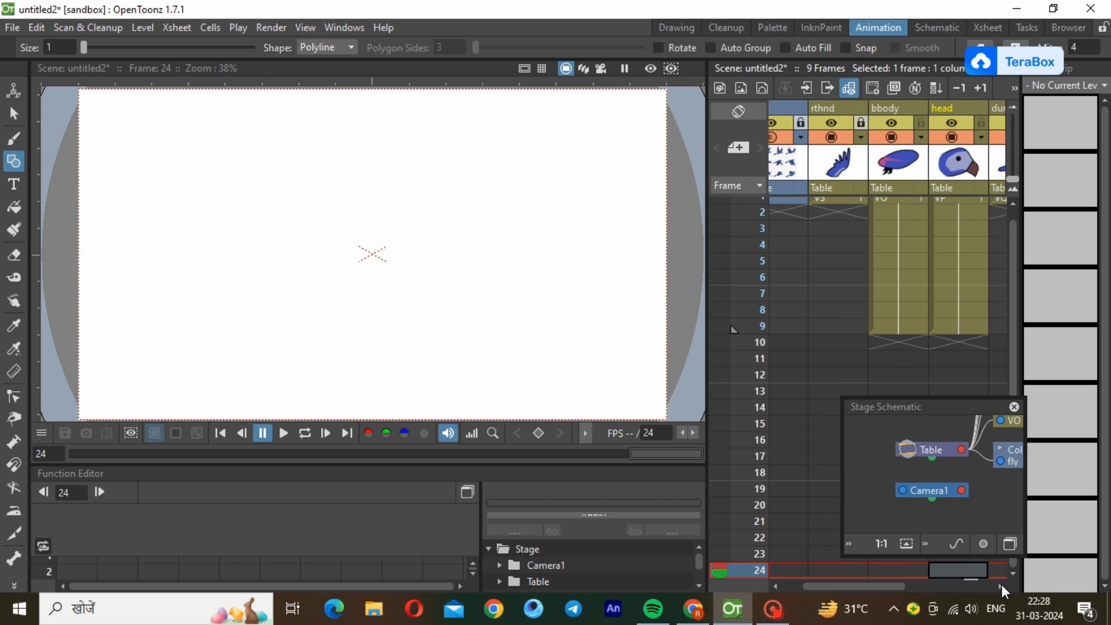
click(1001, 584)
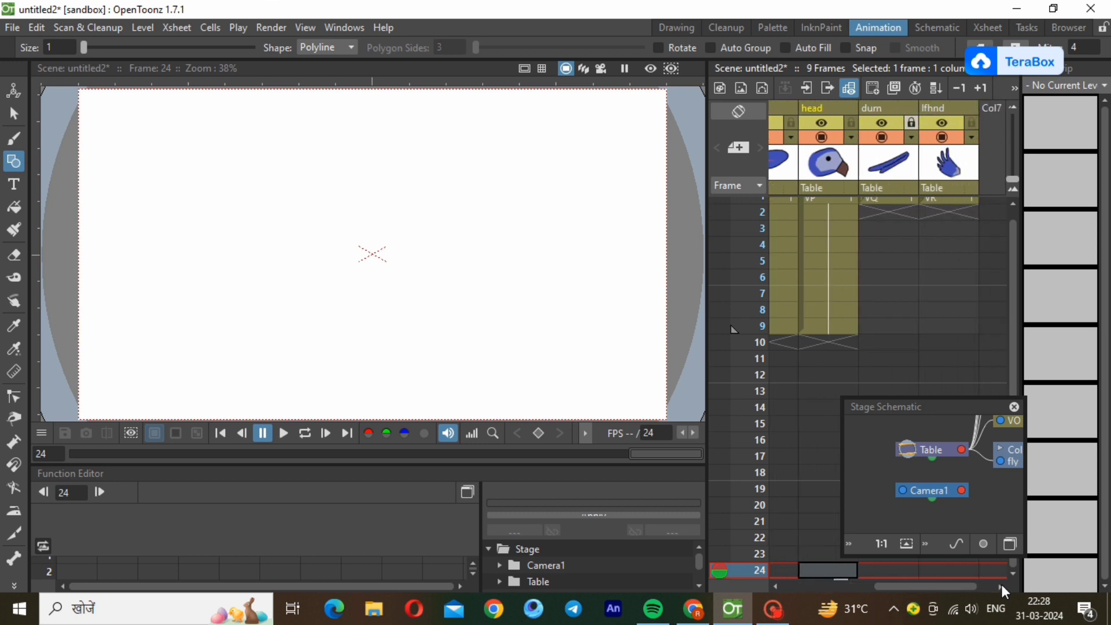
click(889, 206)
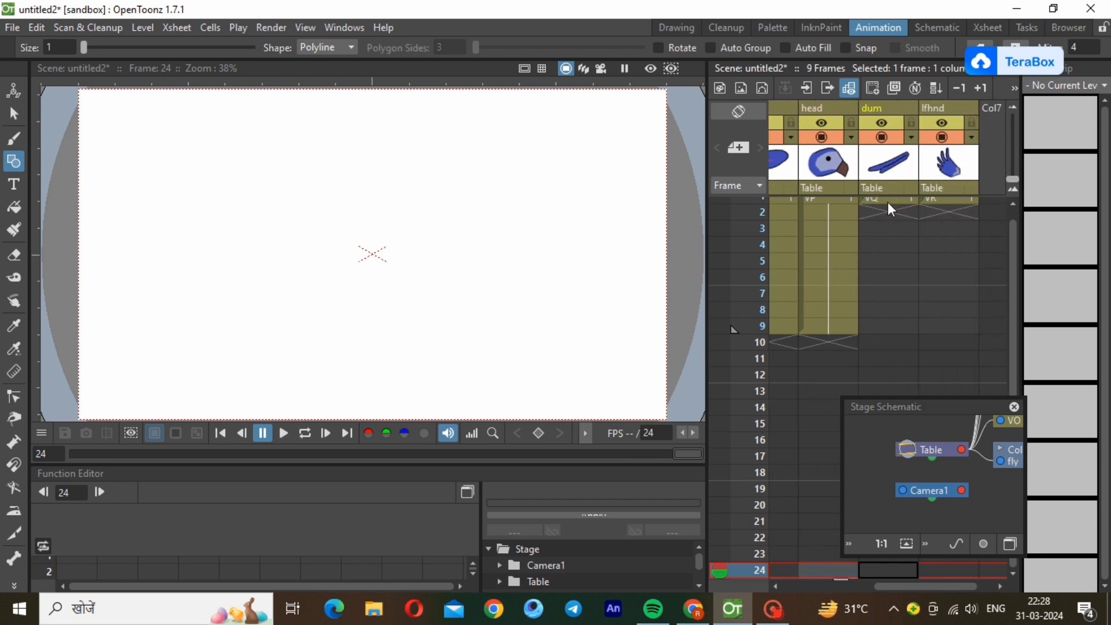
drag(900, 218, 898, 349)
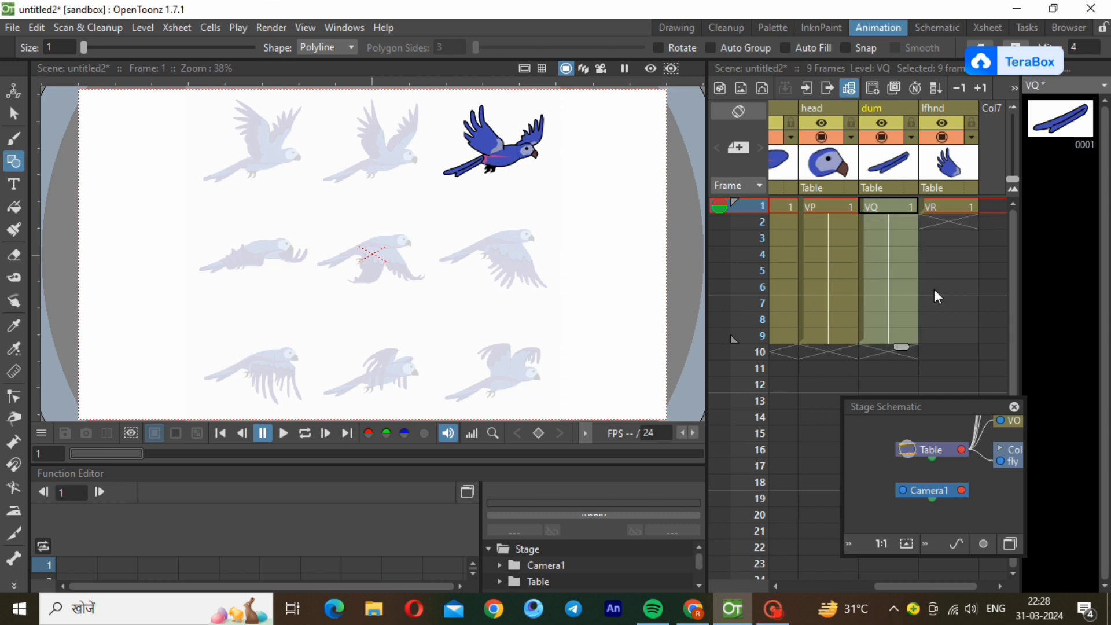
Unlock the column holding the fly reference image and extend its exposure to frame 9.
drag(954, 587, 860, 587)
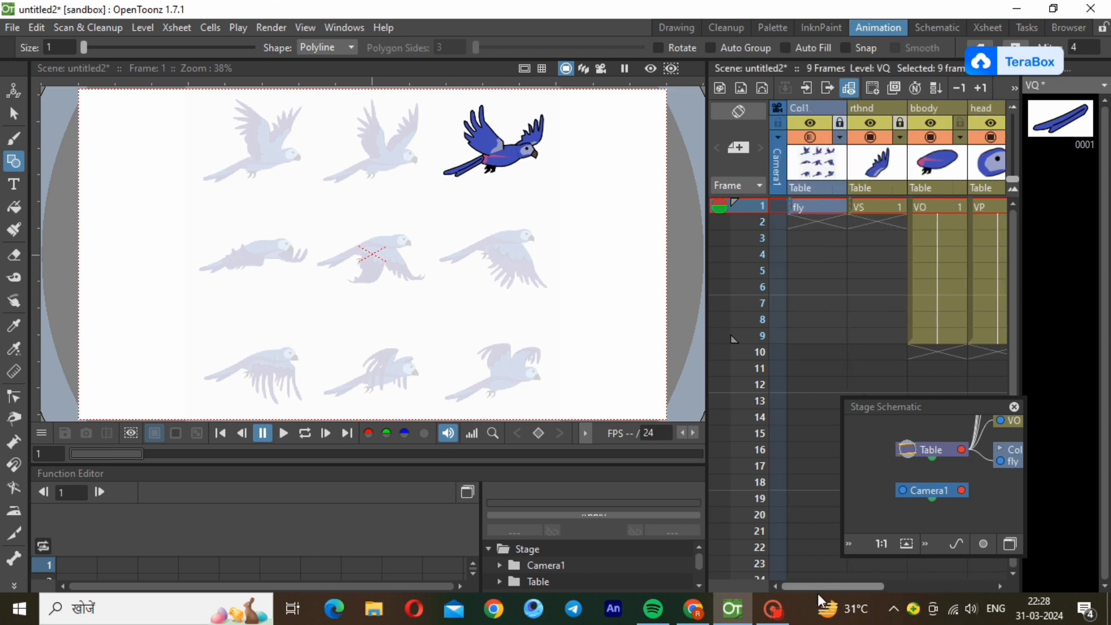
click(873, 209)
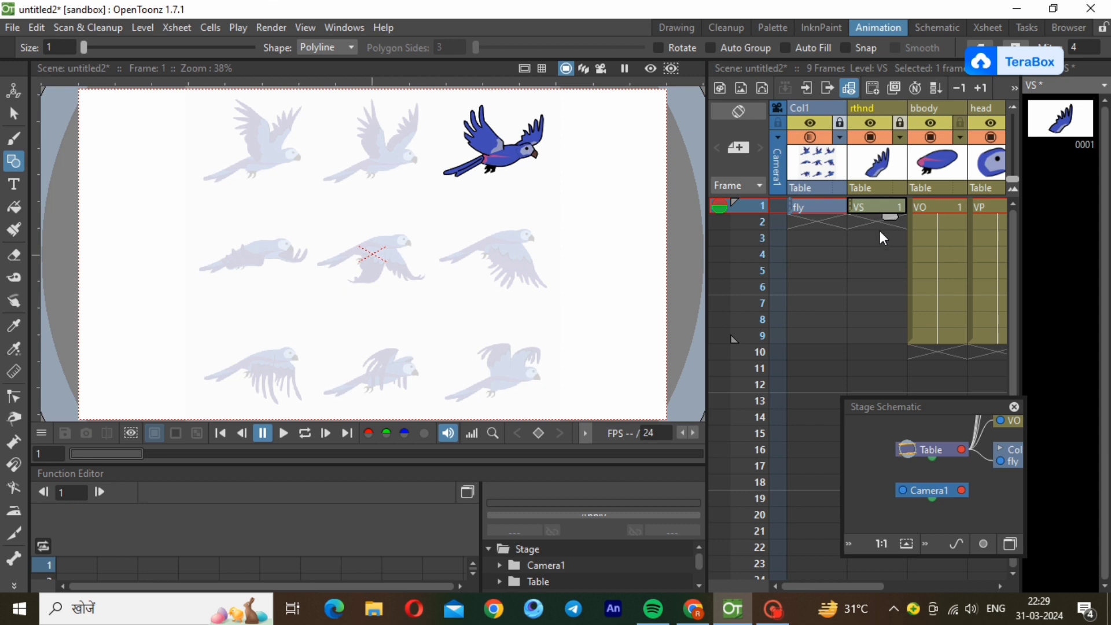
click(878, 224)
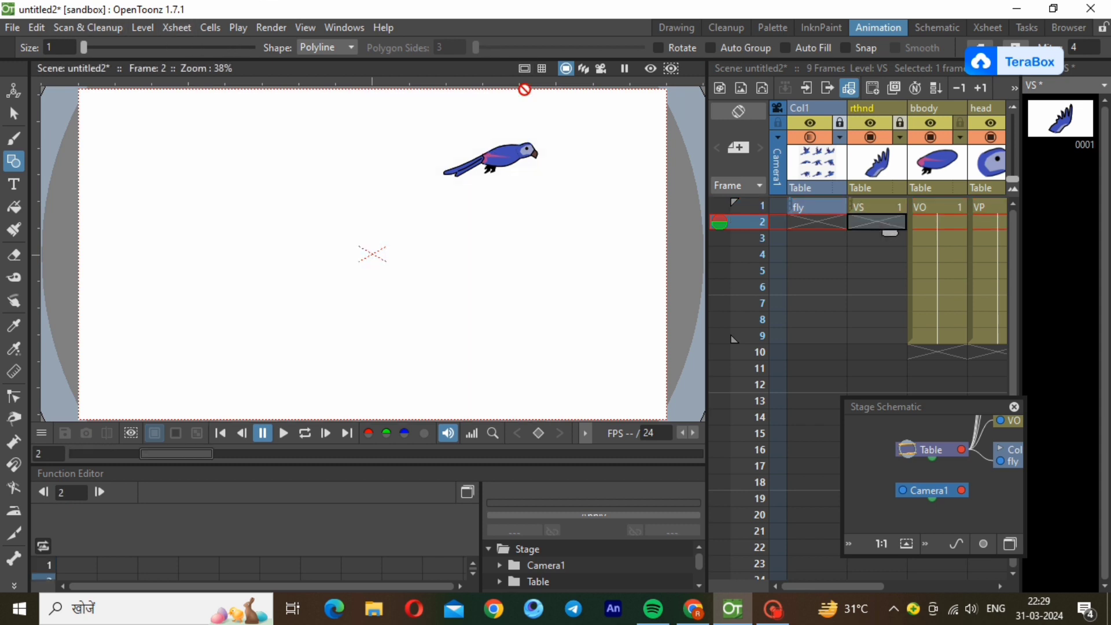
click(817, 207)
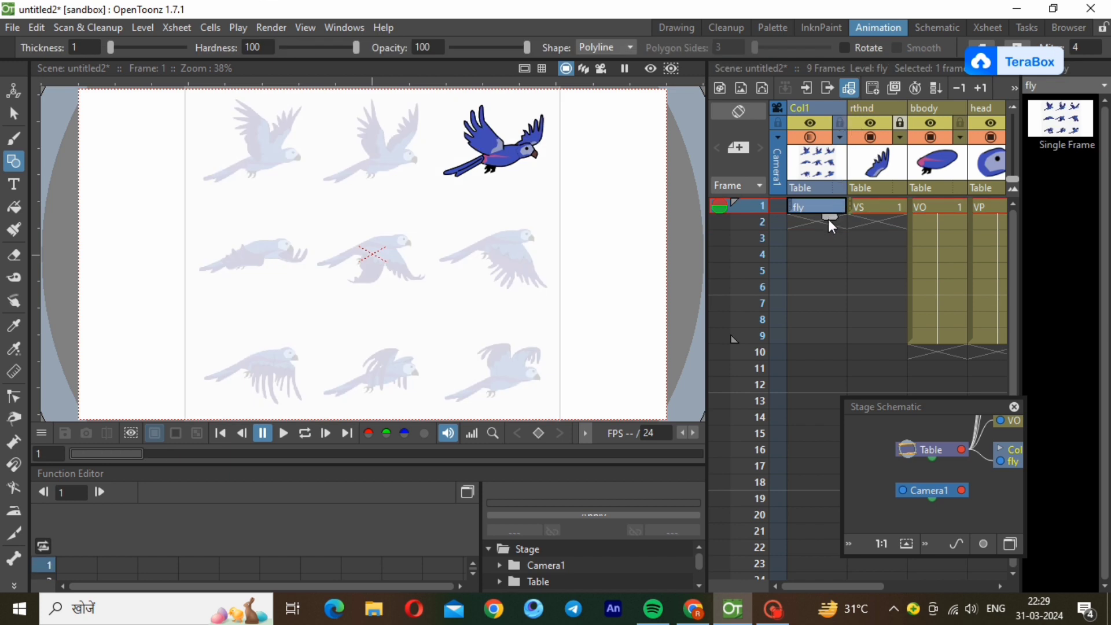
drag(829, 218, 836, 352)
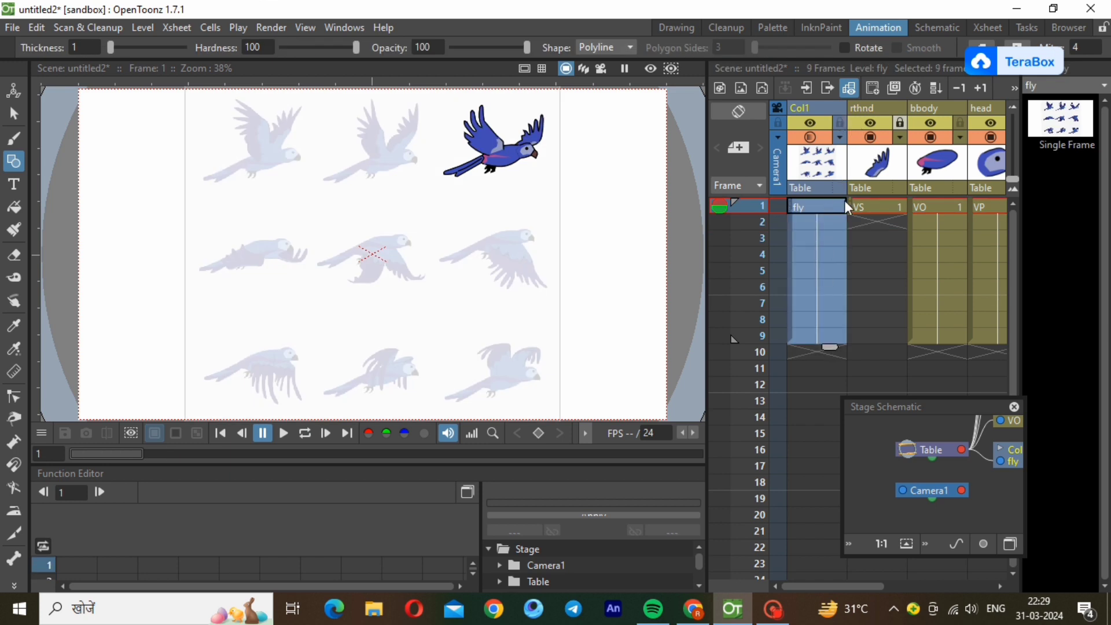
Try to add a new Toonz vector level at frame 2 of the locked rthnd column.
click(879, 206)
click(874, 223)
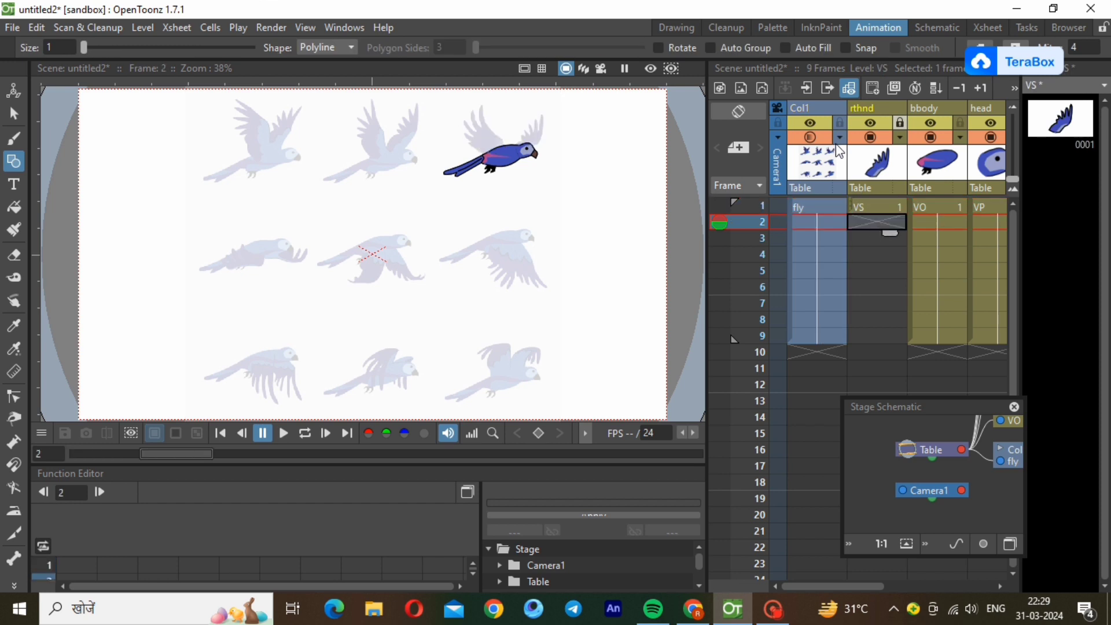
key(Left)
click(879, 226)
click(154, 20)
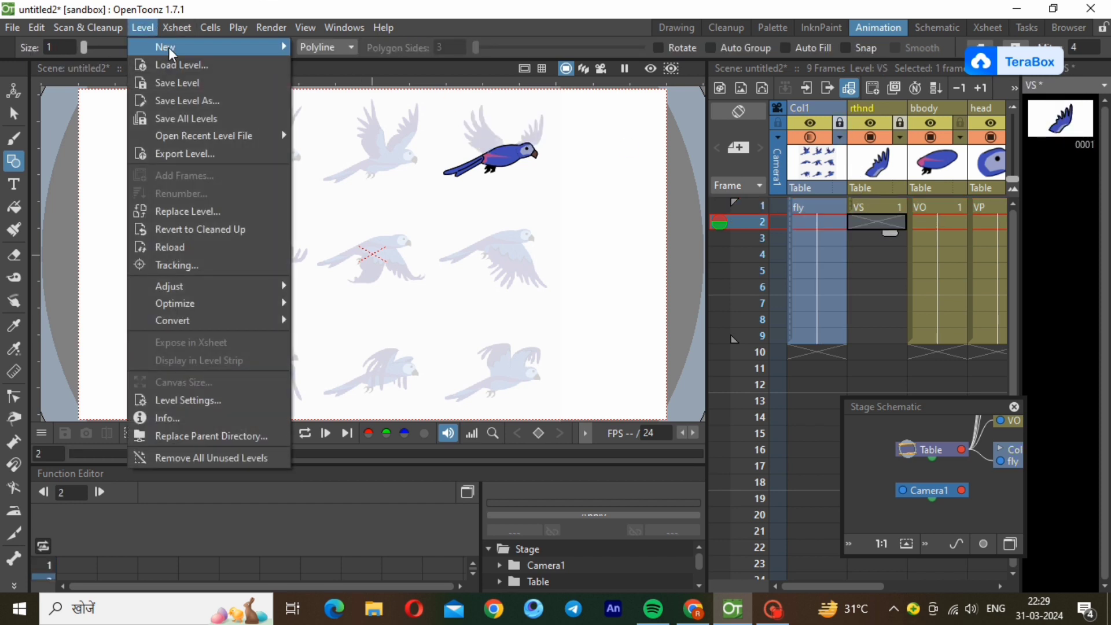
mouse_move(168, 47)
click(383, 88)
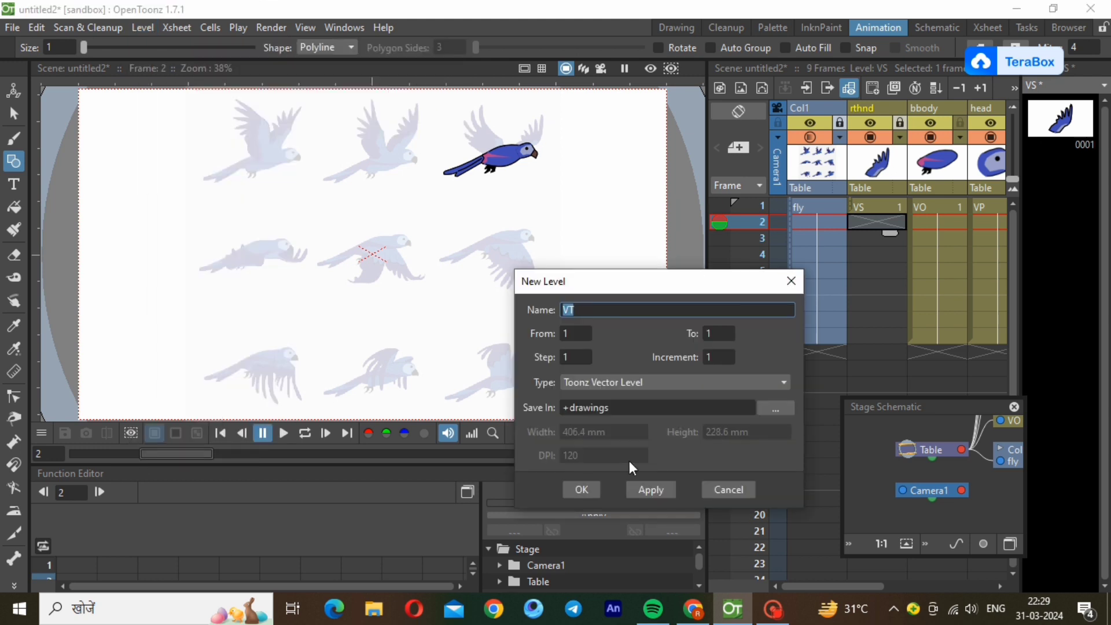
click(580, 489)
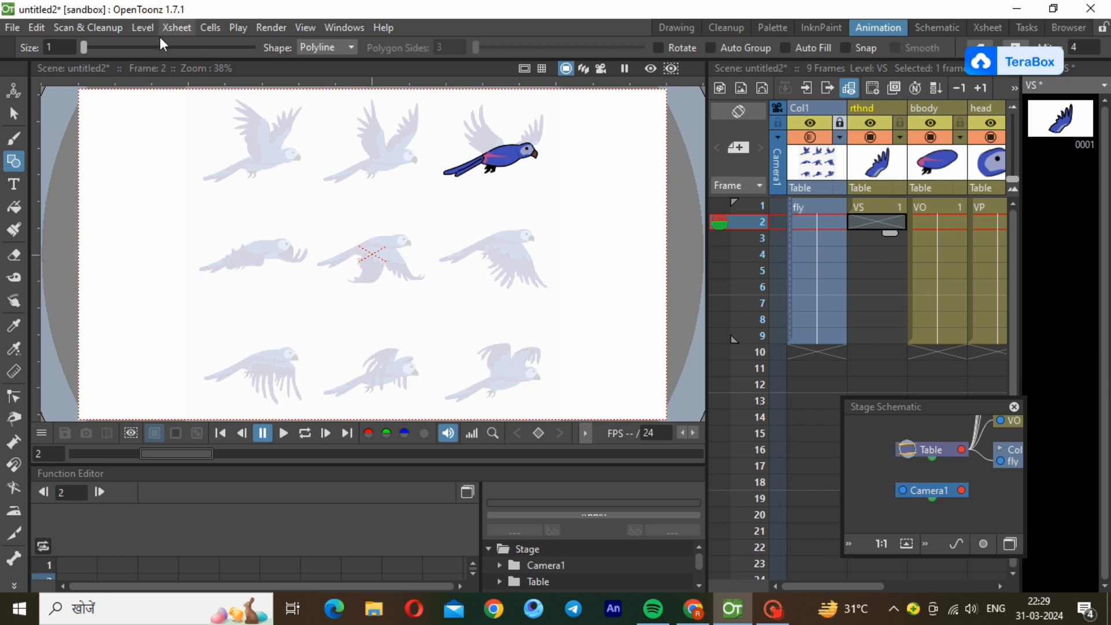
Create a new Toonz vector level at frame 2 of the unlocked rthnd column, keeping the default settings.
click(143, 30)
mouse_move(168, 47)
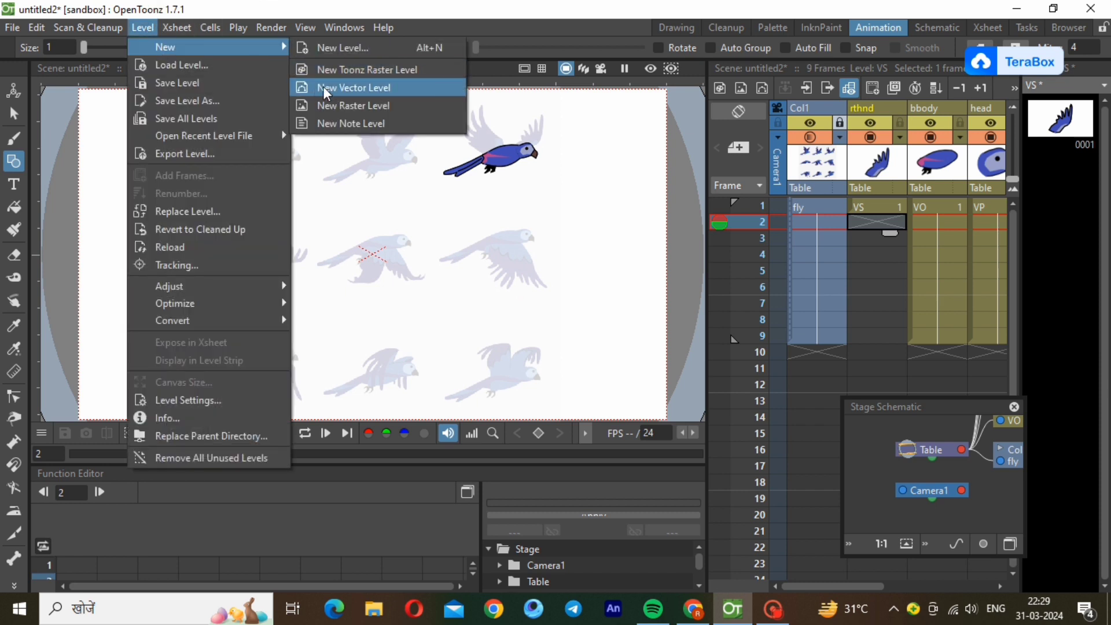
click(359, 87)
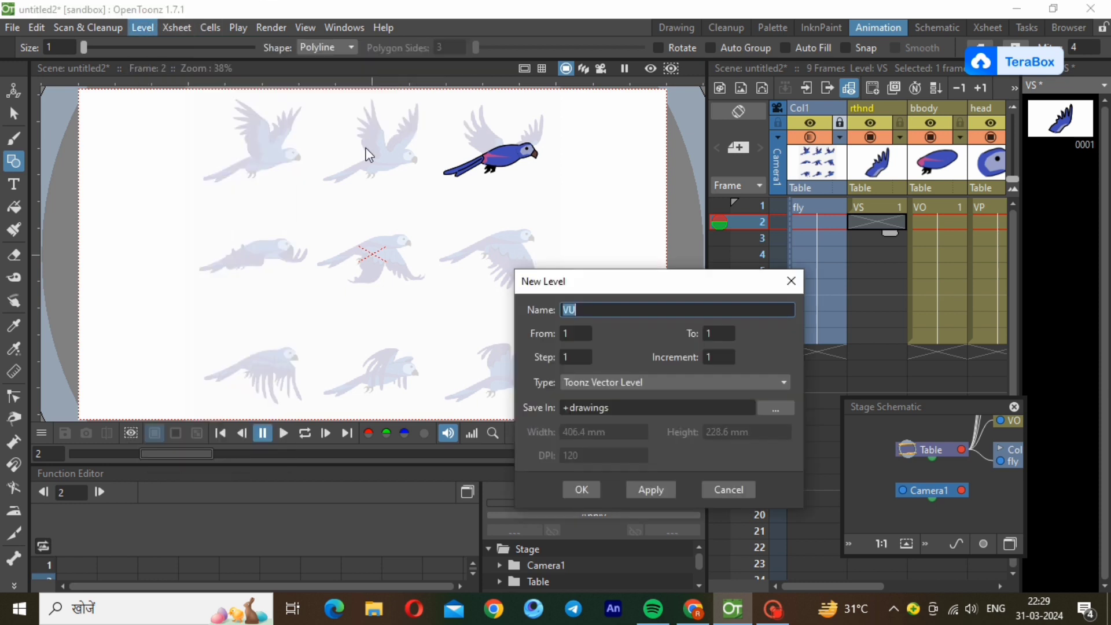
click(581, 489)
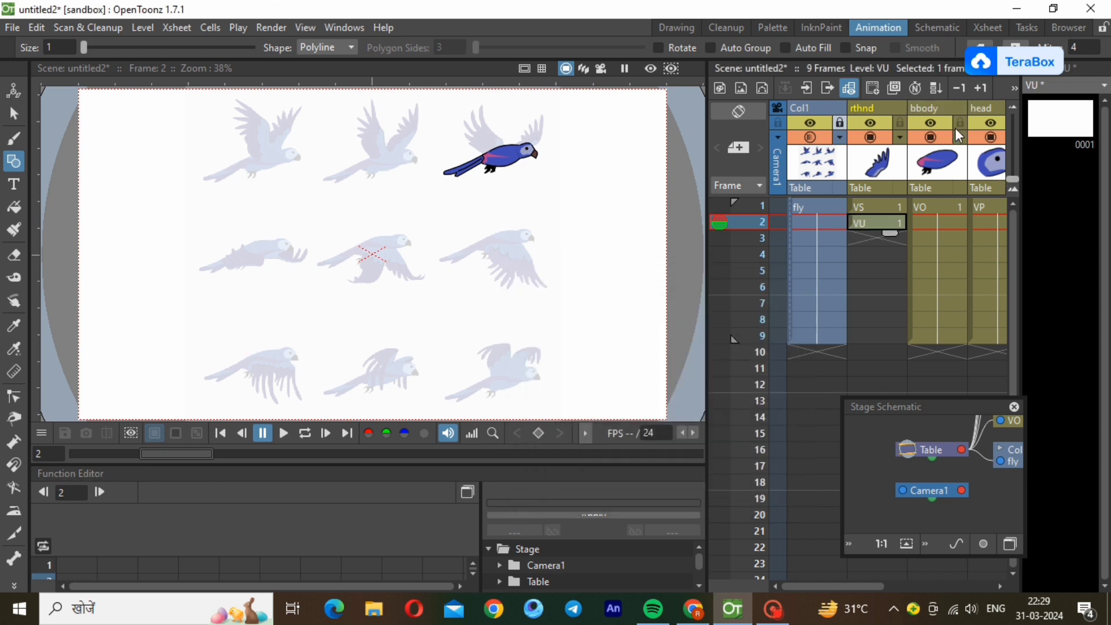
Lock the bbody, head and dum columns.
click(986, 108)
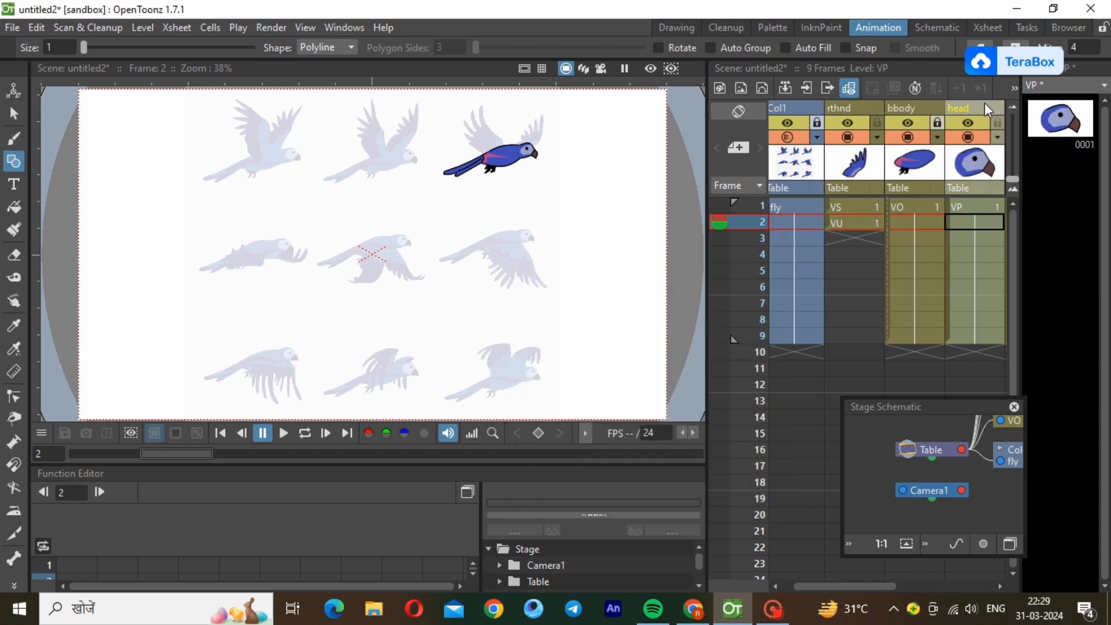
click(998, 123)
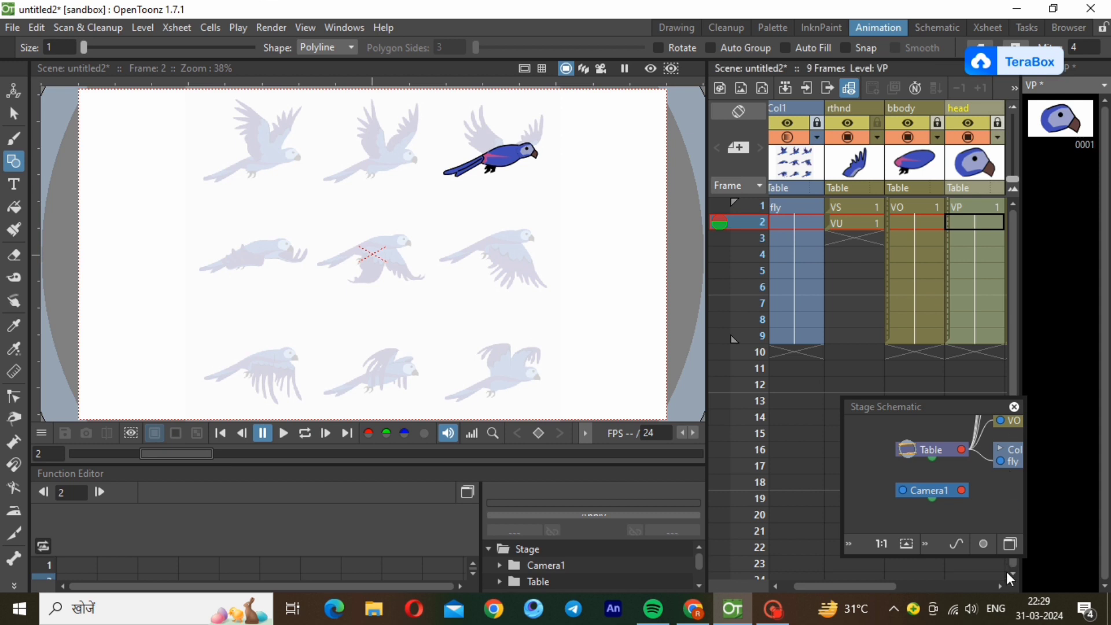
click(1000, 587)
click(1001, 586)
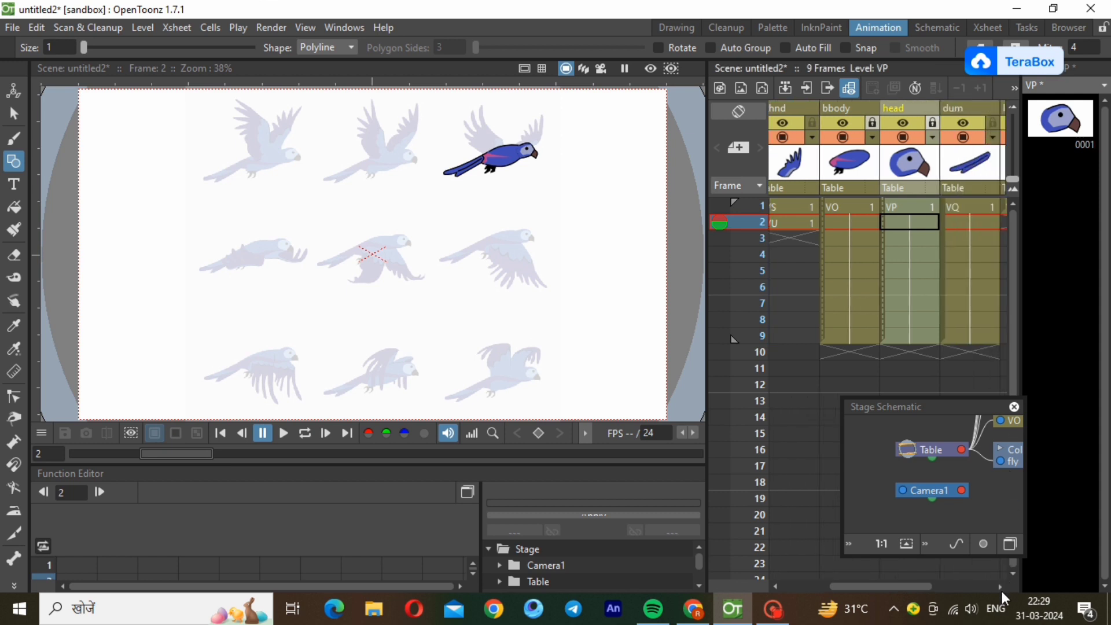
click(1002, 587)
click(977, 122)
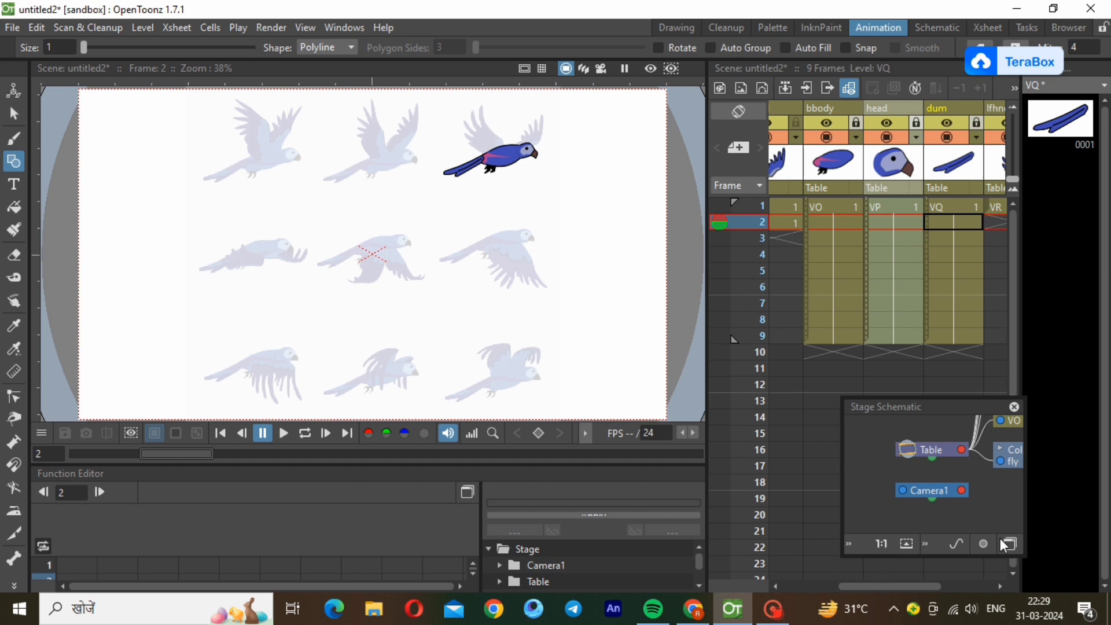
drag(920, 587, 862, 596)
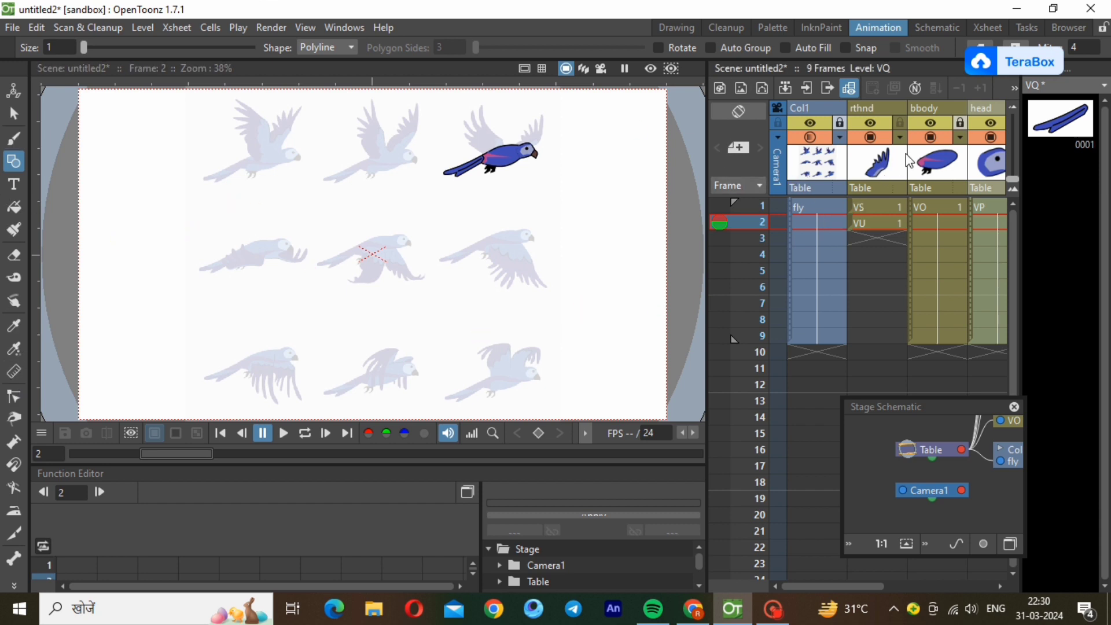
Select the rthnd drawing at frame 2 and bring up the middle row's first reference pose in the Drawing workspace.
click(883, 221)
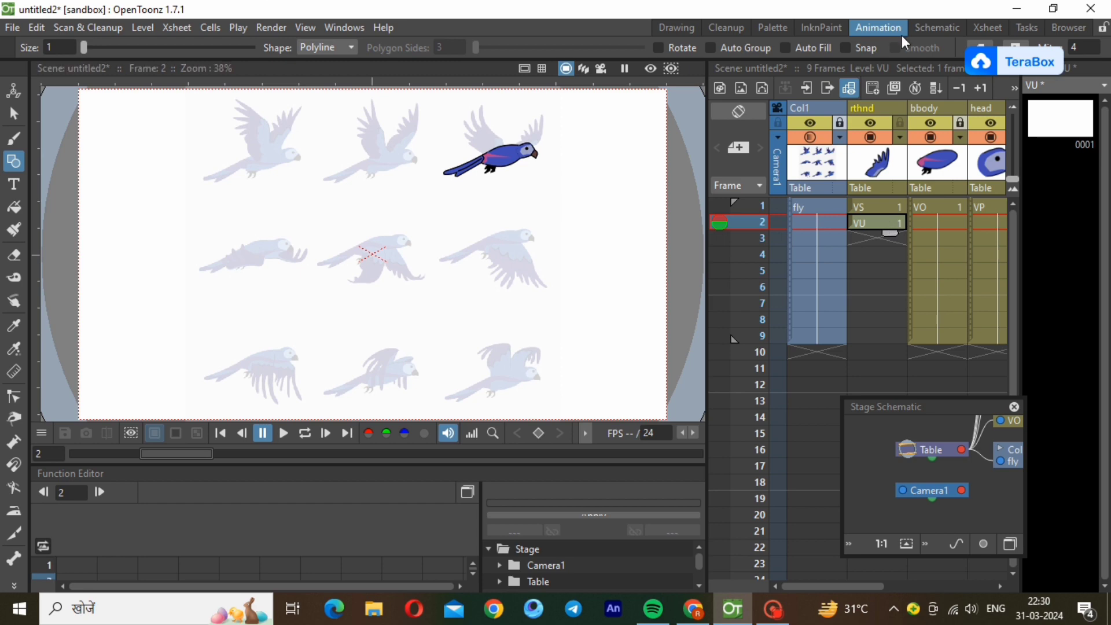
click(679, 27)
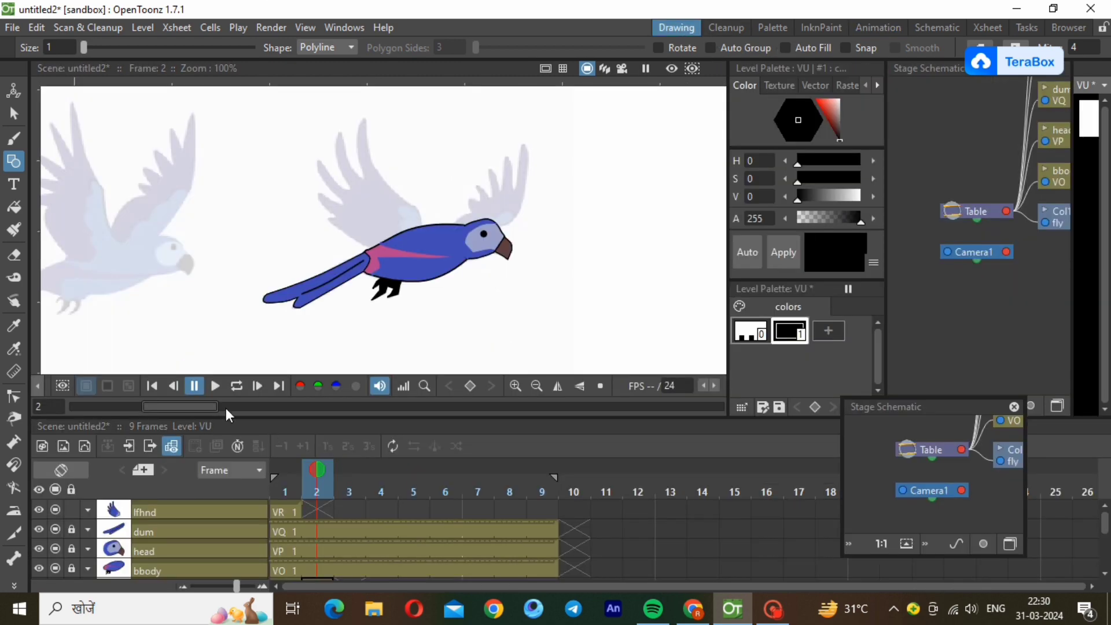
click(539, 387)
click(539, 388)
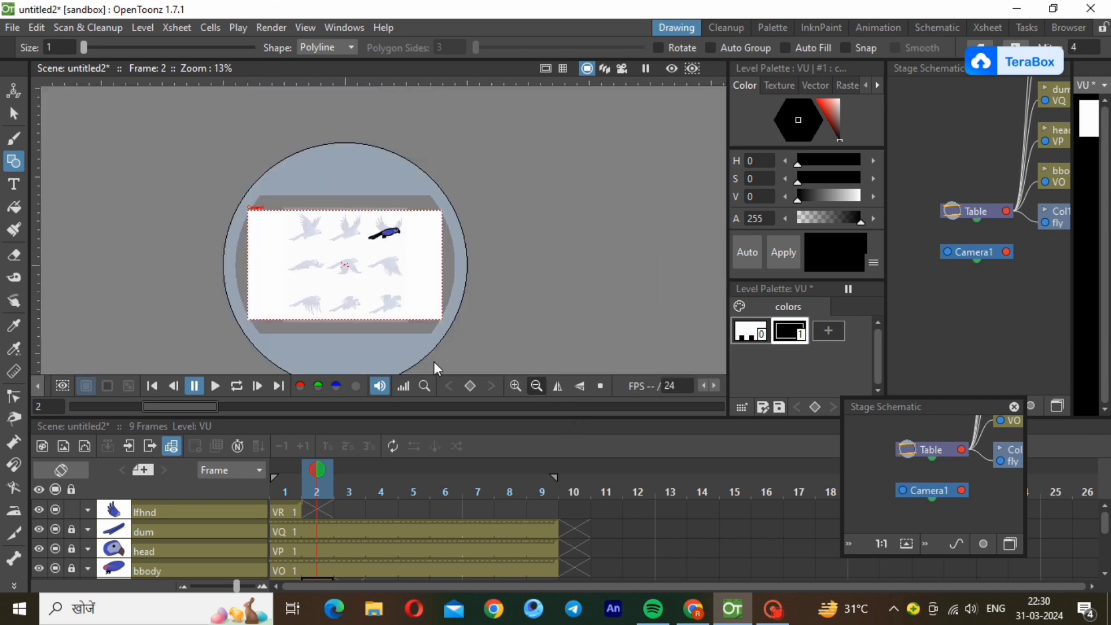
click(514, 385)
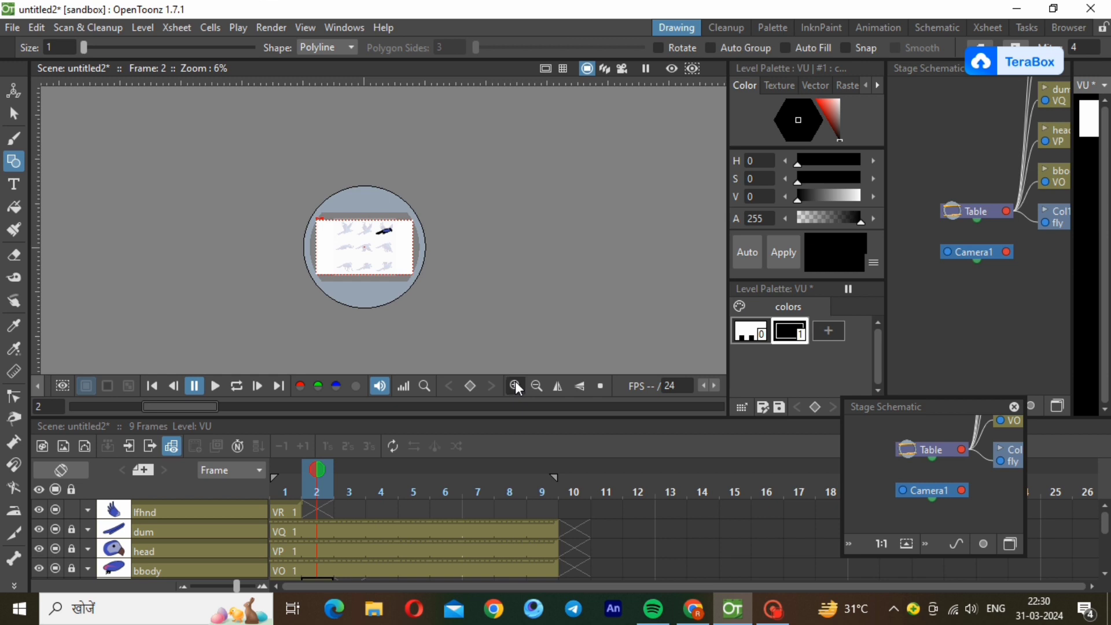
click(514, 385)
click(515, 386)
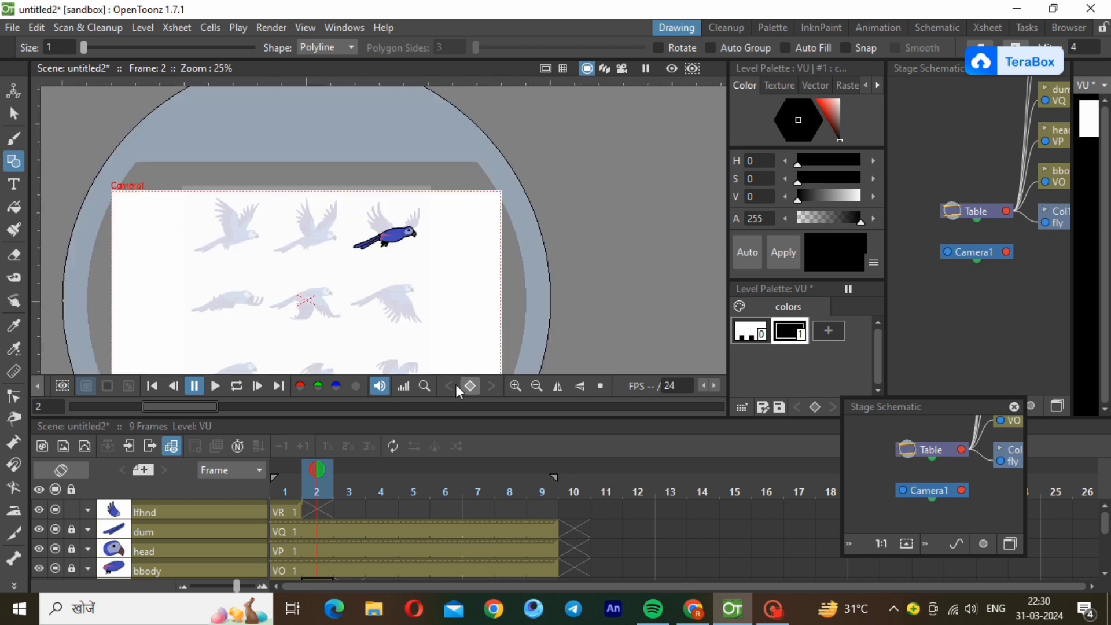
scroll(150, 344, up, 3)
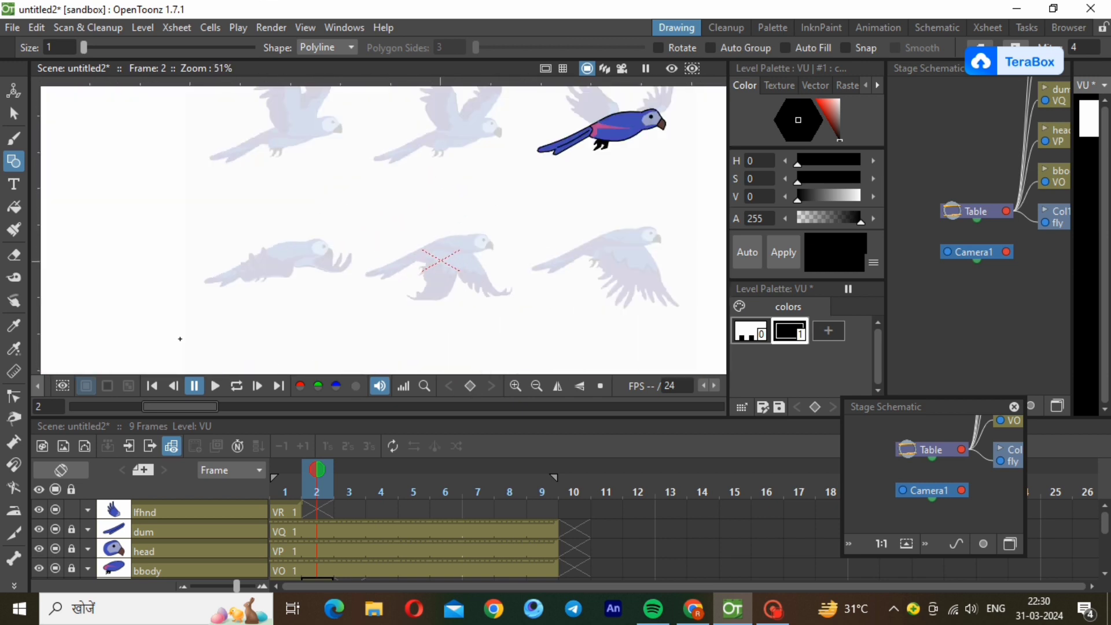
scroll(214, 281, up, 1)
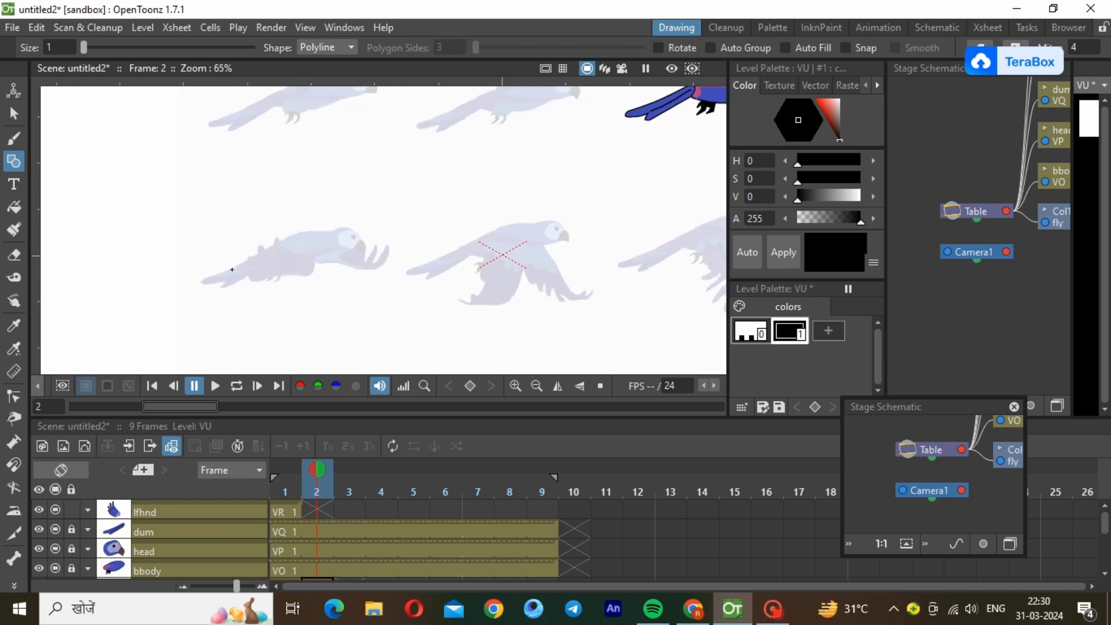
scroll(231, 270, up, 2)
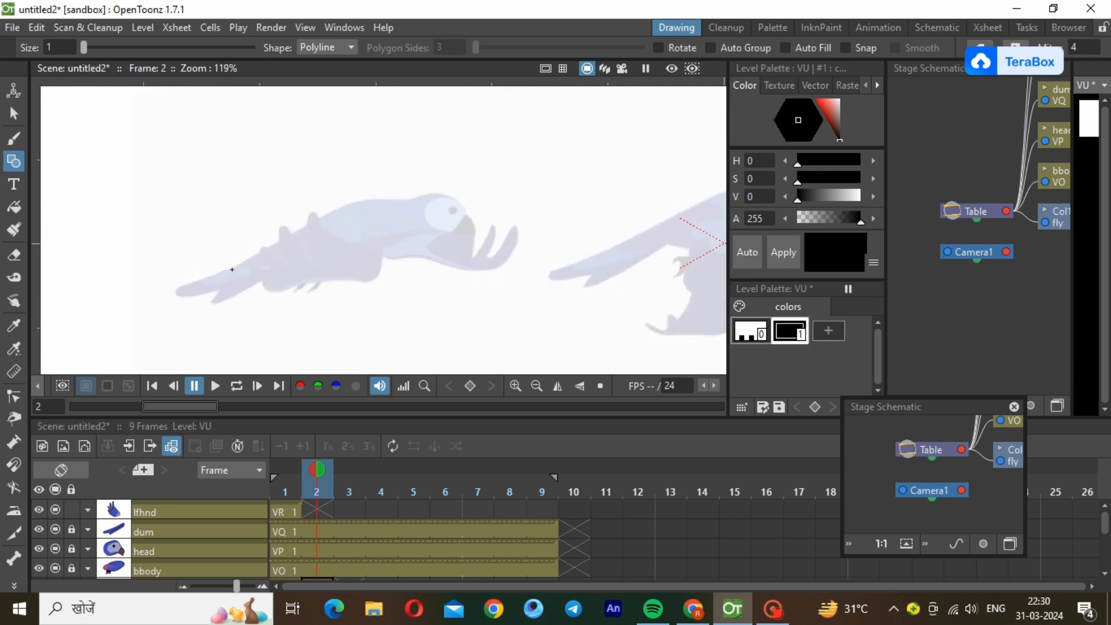
scroll(202, 289, up, 1)
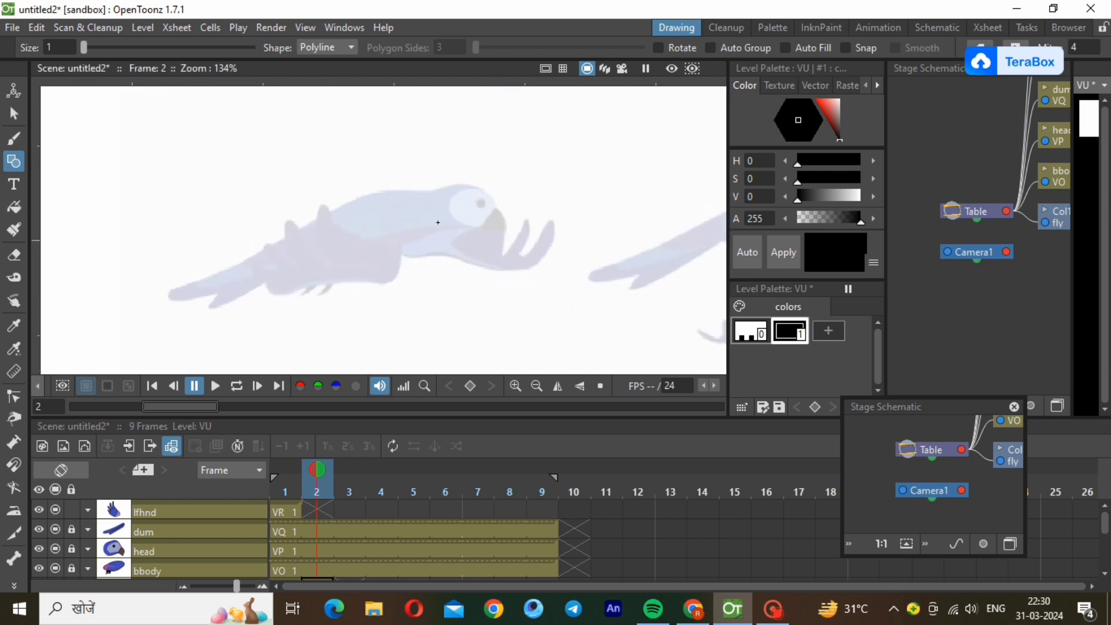
Trace the forward wing of the middle row's first bird as a closed polyline with two pointed feathers.
click(376, 226)
click(431, 218)
click(458, 215)
click(504, 256)
click(525, 218)
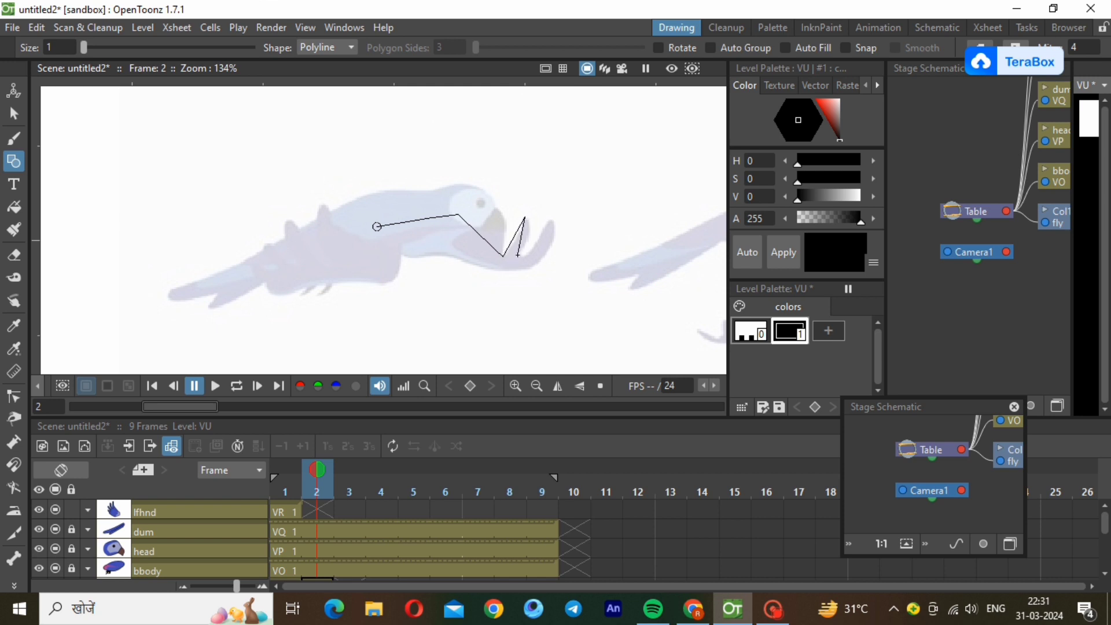
click(517, 254)
click(542, 230)
click(551, 233)
click(533, 267)
click(488, 270)
click(452, 254)
click(409, 256)
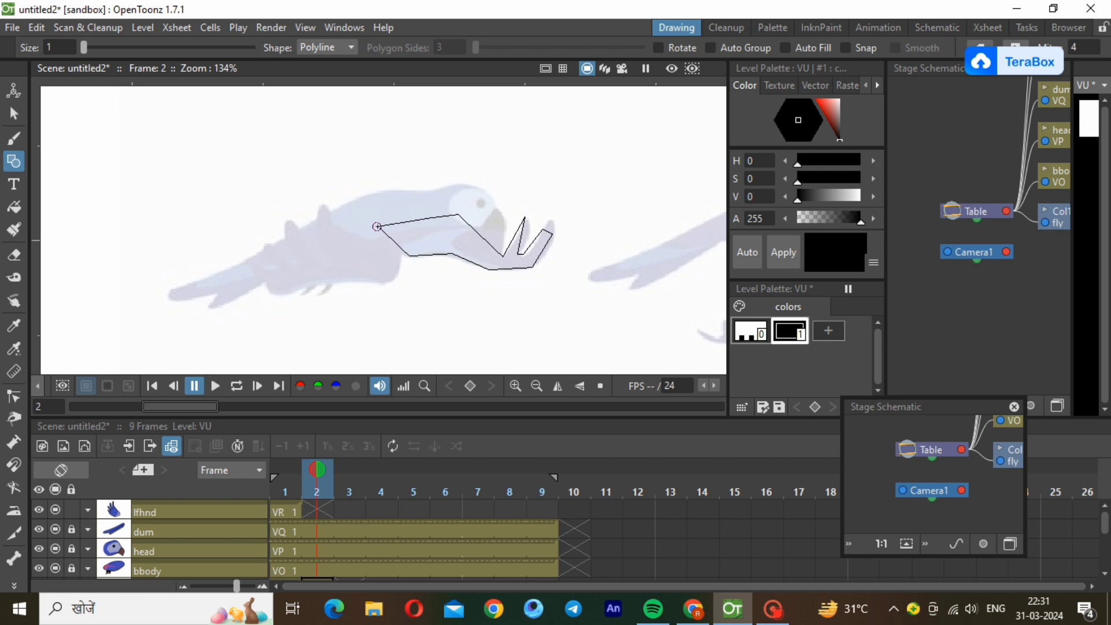
click(377, 227)
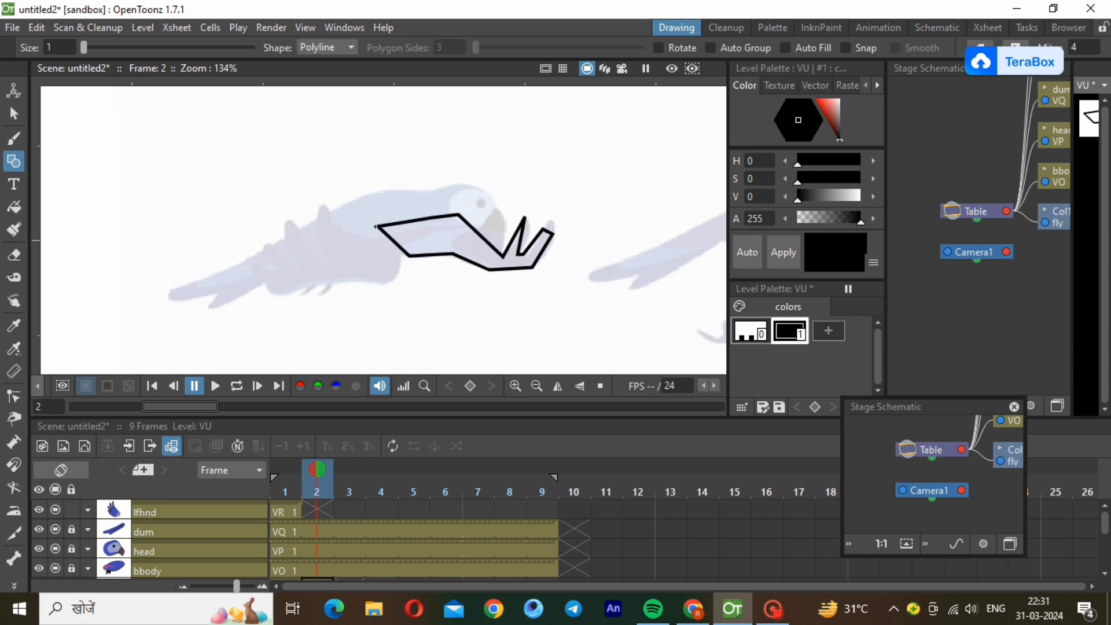
Select the traced wing outline and thin its stroke.
click(14, 114)
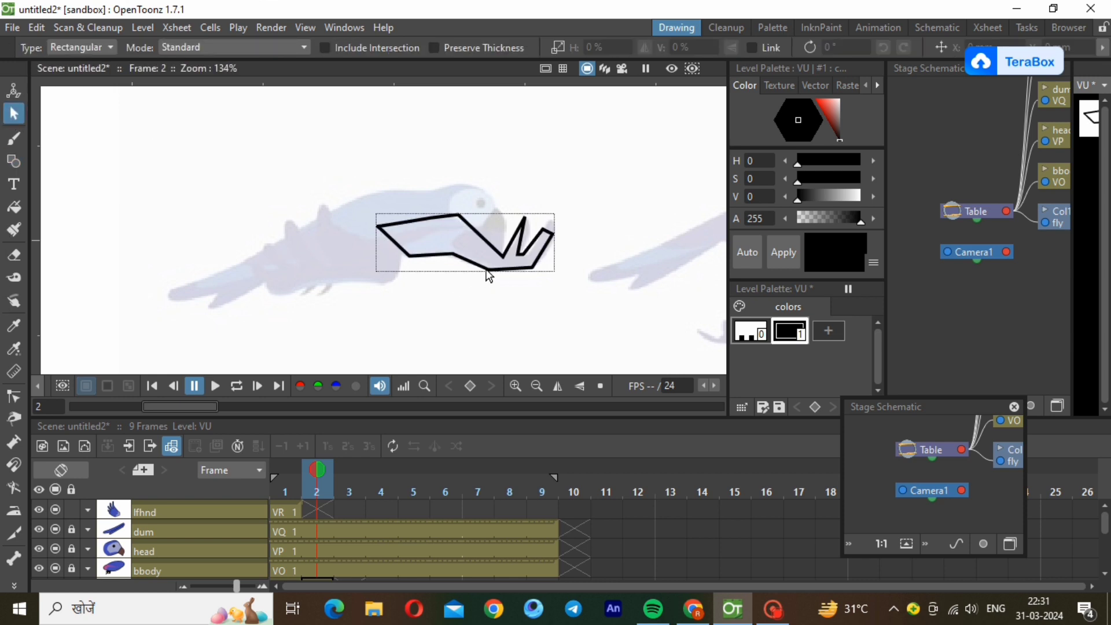
click(487, 270)
drag(542, 280, 542, 283)
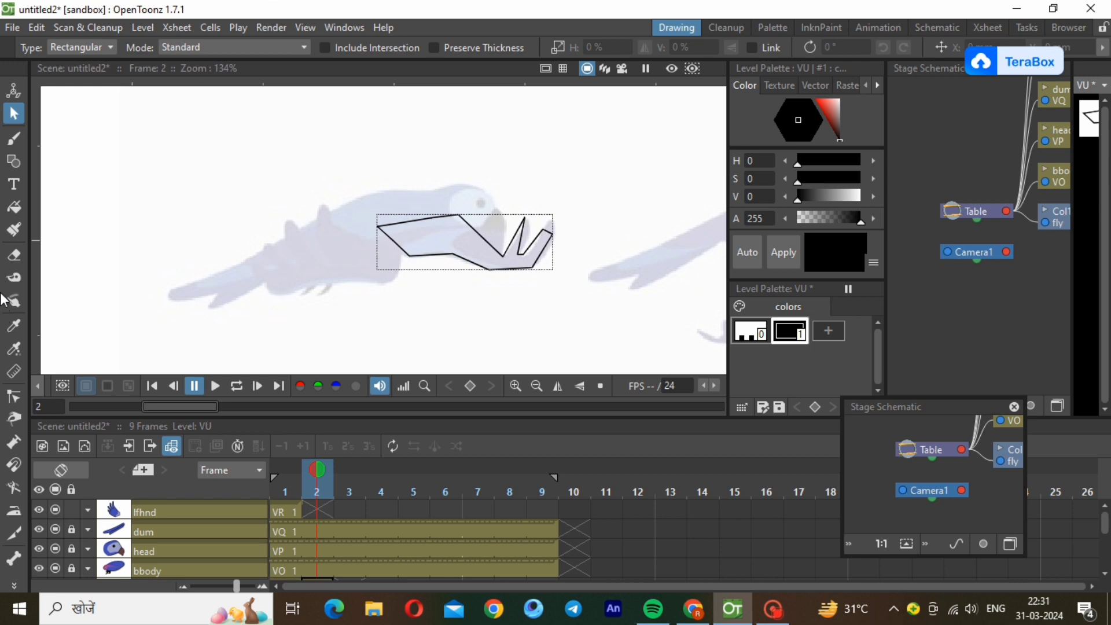
Curve the outer edge of the wing's front feather with the Control Point Editor to follow the reference.
click(12, 398)
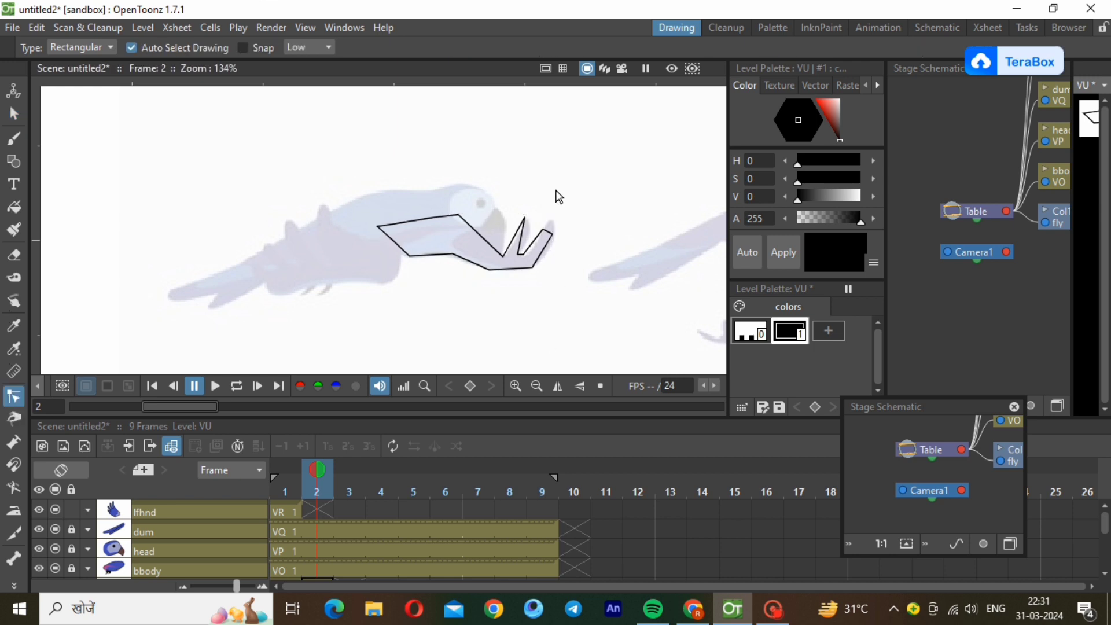
click(532, 244)
ctrl+click(546, 245)
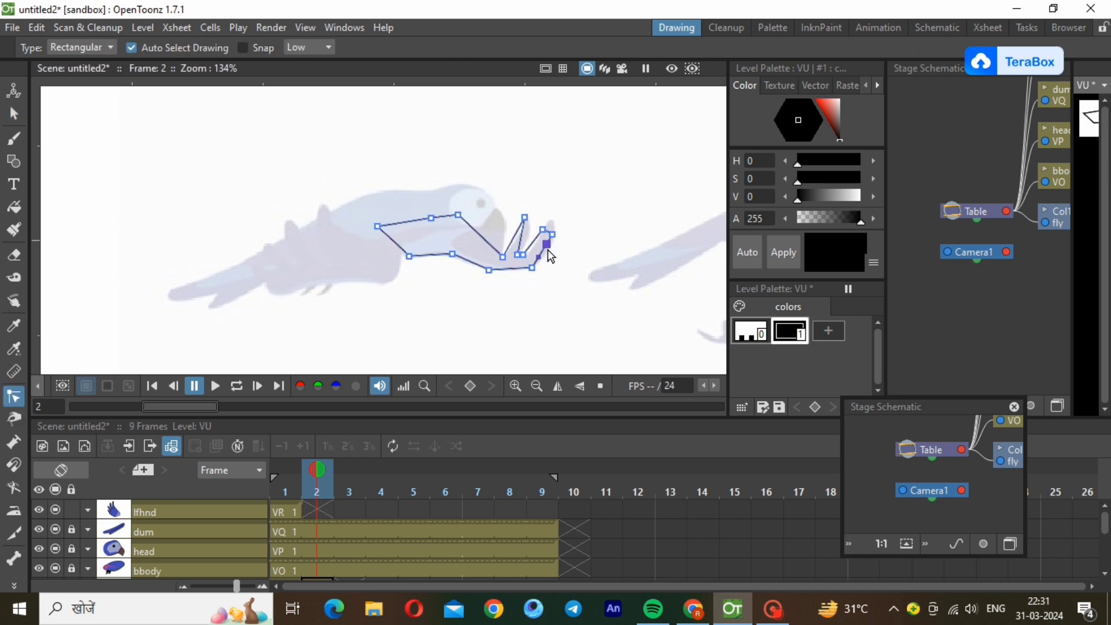
mouse_move(548, 250)
mouse_down()
mouse_move(556, 258)
mouse_move(545, 259)
mouse_up()
scroll(510, 221, up, 3)
scroll(510, 221, down, 1)
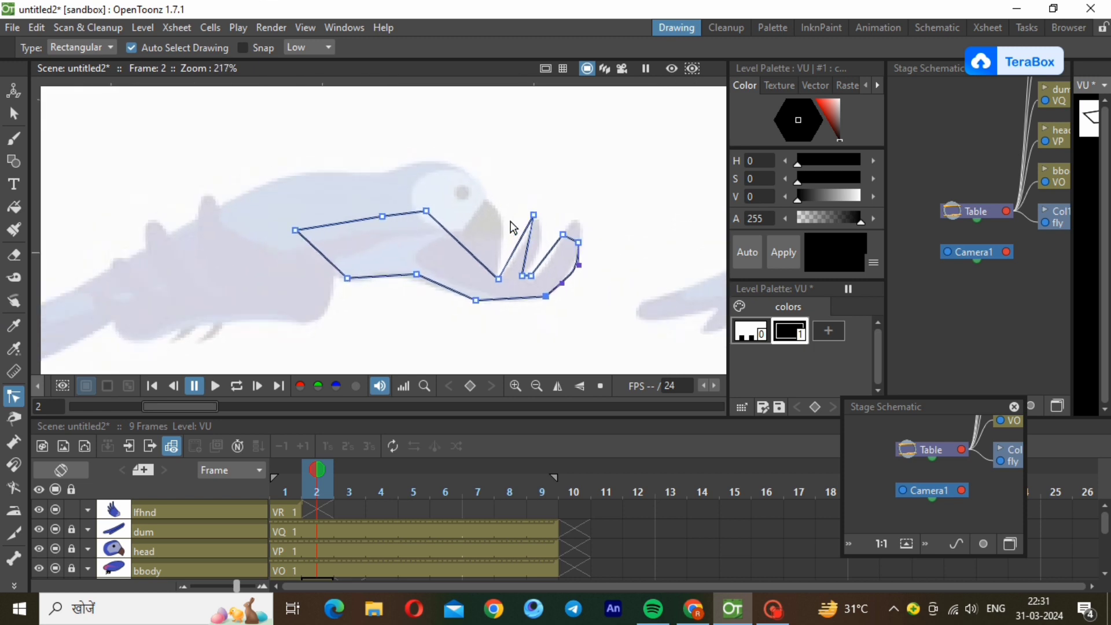
Round the tips and sides of both feathers and arch the wing's upper edge over the bird's face.
click(563, 234)
mouse_move(571, 238)
mouse_down()
mouse_move(577, 221)
mouse_move(577, 234)
mouse_up()
ctrl+click(553, 247)
mouse_move(556, 255)
mouse_down()
mouse_move(545, 269)
mouse_move(531, 234)
mouse_move(541, 259)
mouse_move(521, 242)
mouse_move(548, 235)
mouse_up()
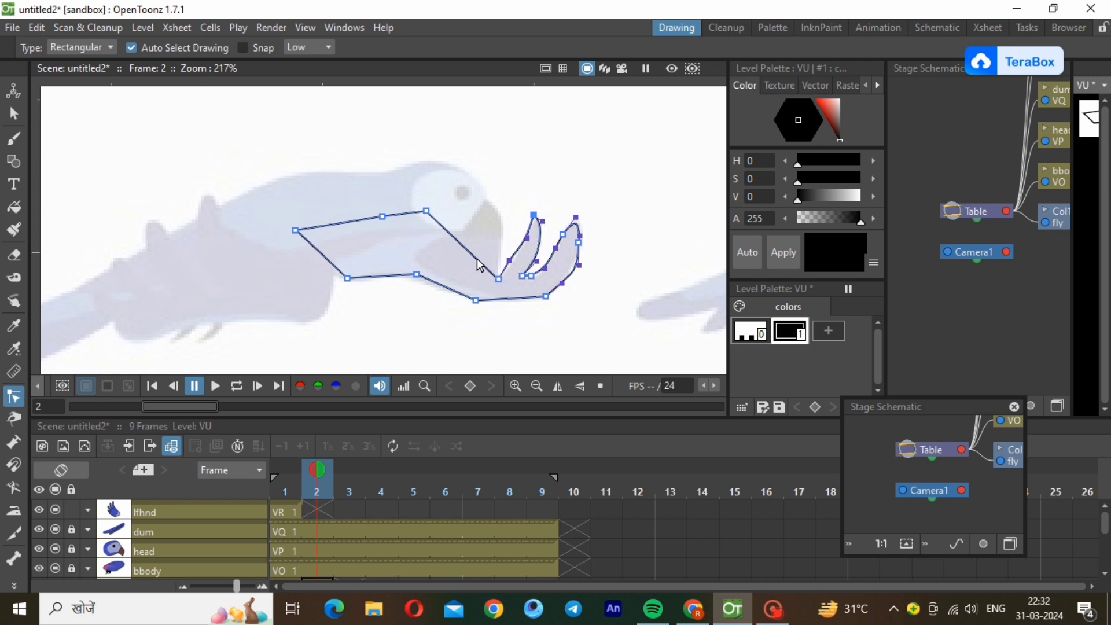
drag(480, 264, 441, 199)
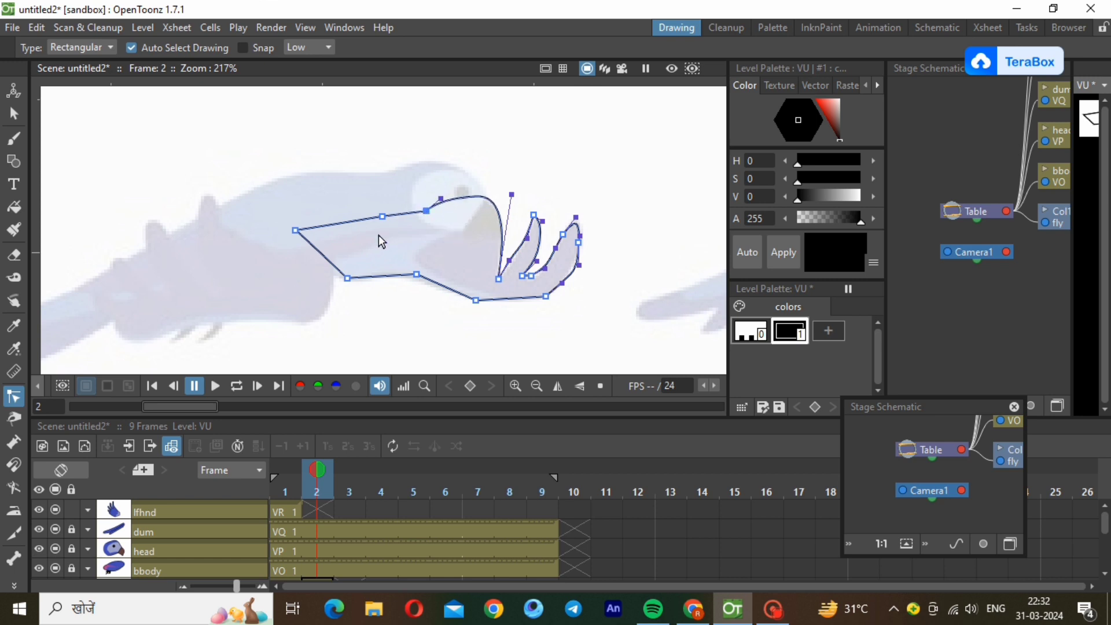
click(550, 338)
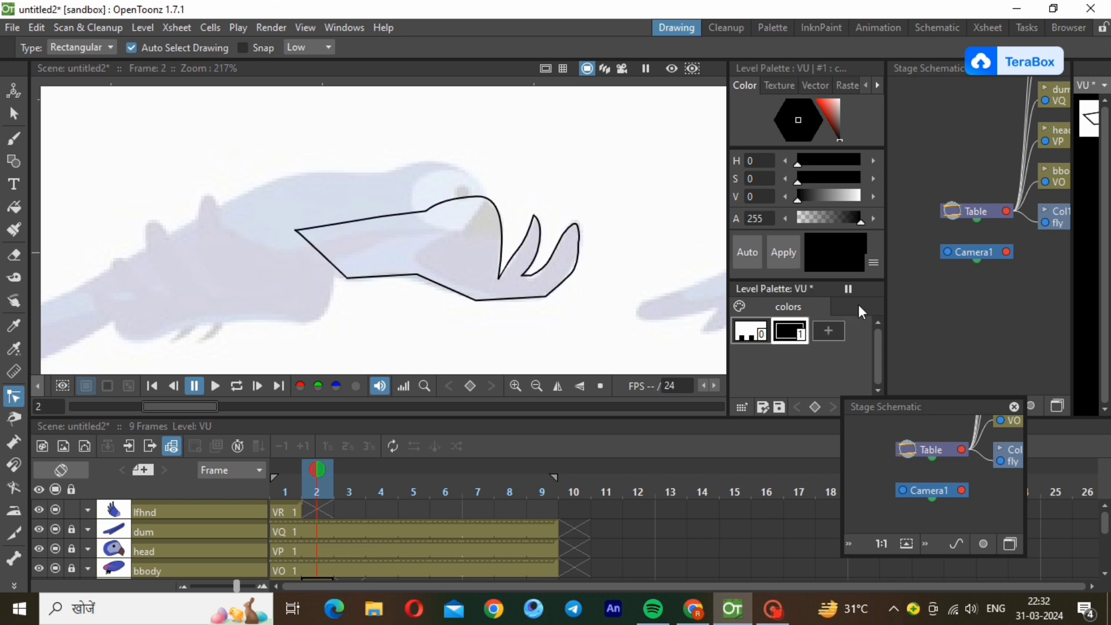
Add a new style to the VU level palette and try to paste a colour into it.
click(824, 336)
right_click(824, 336)
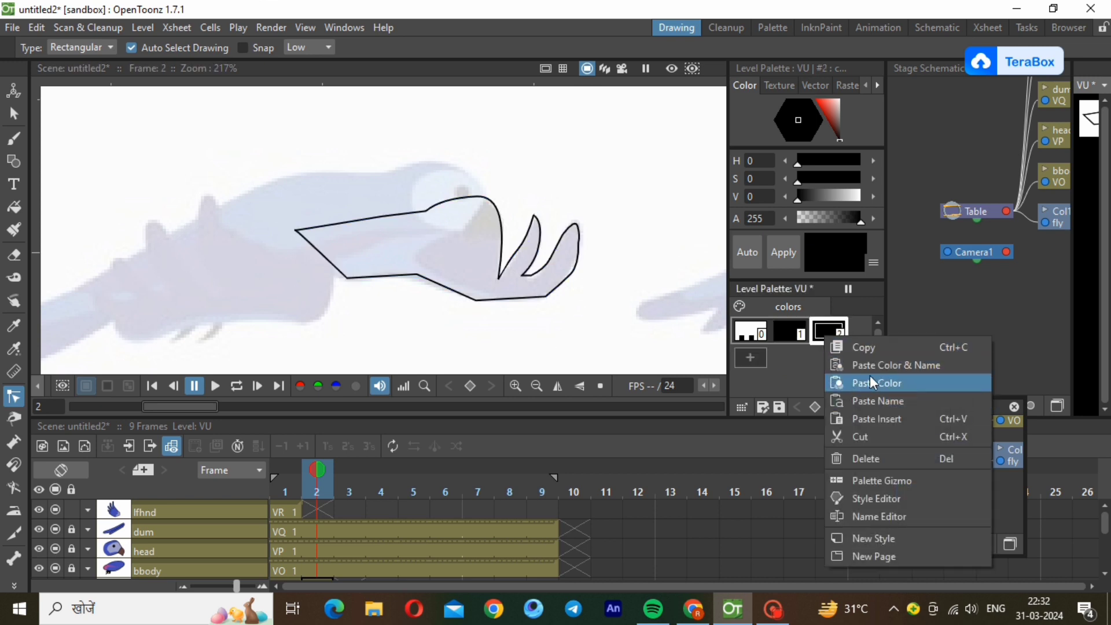
click(869, 379)
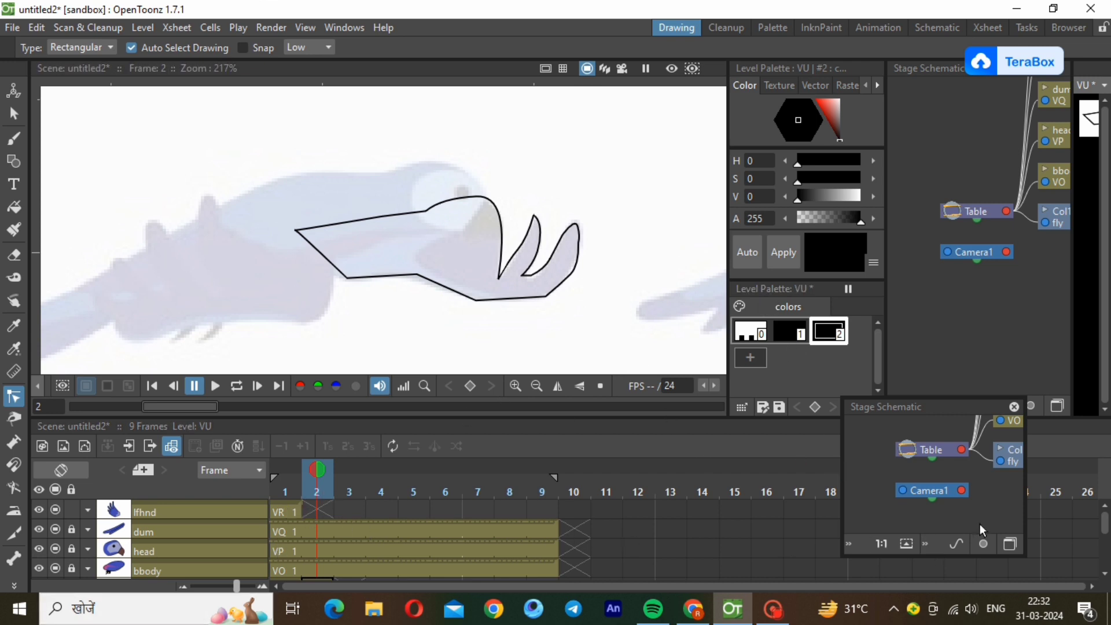
Copy the blue style 2 from the palette of the rthnd drawing at frame 1.
click(1104, 573)
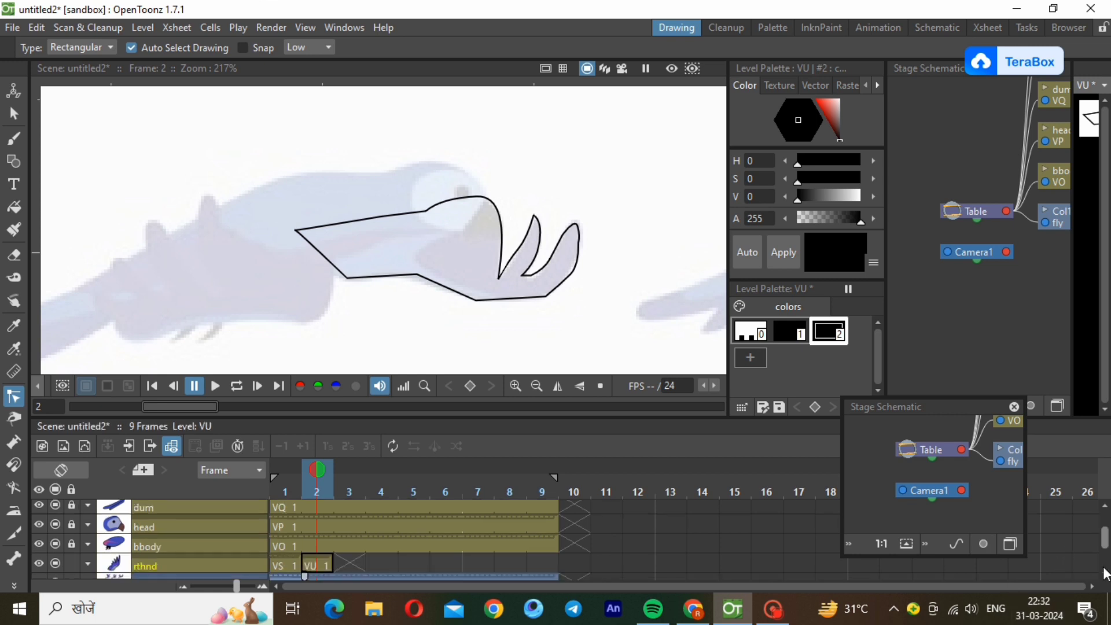
click(1104, 572)
click(283, 531)
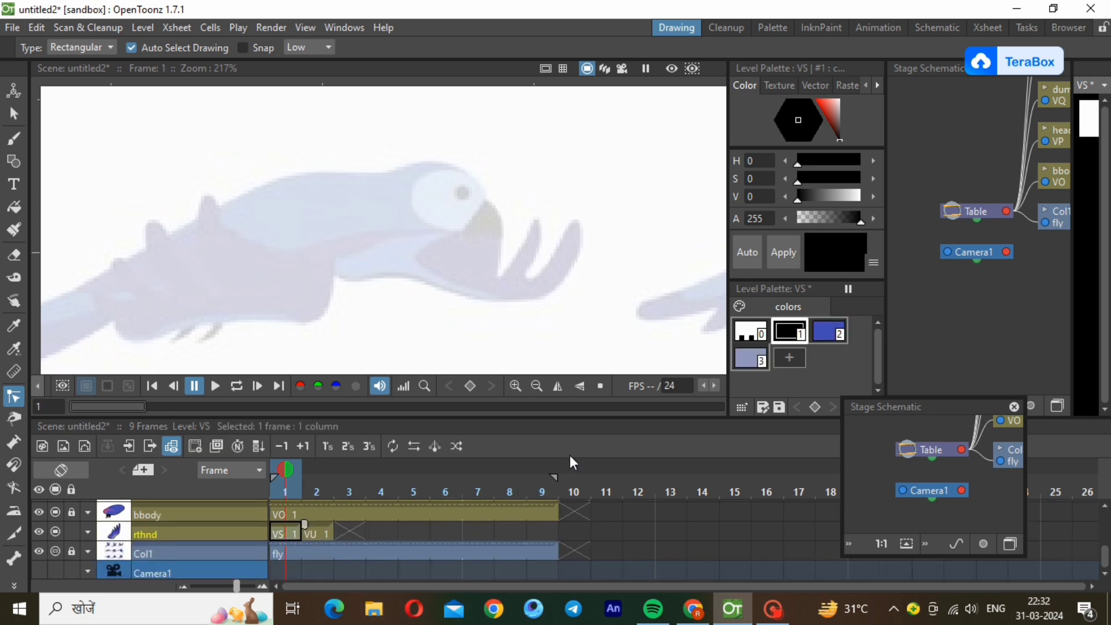
right_click(830, 330)
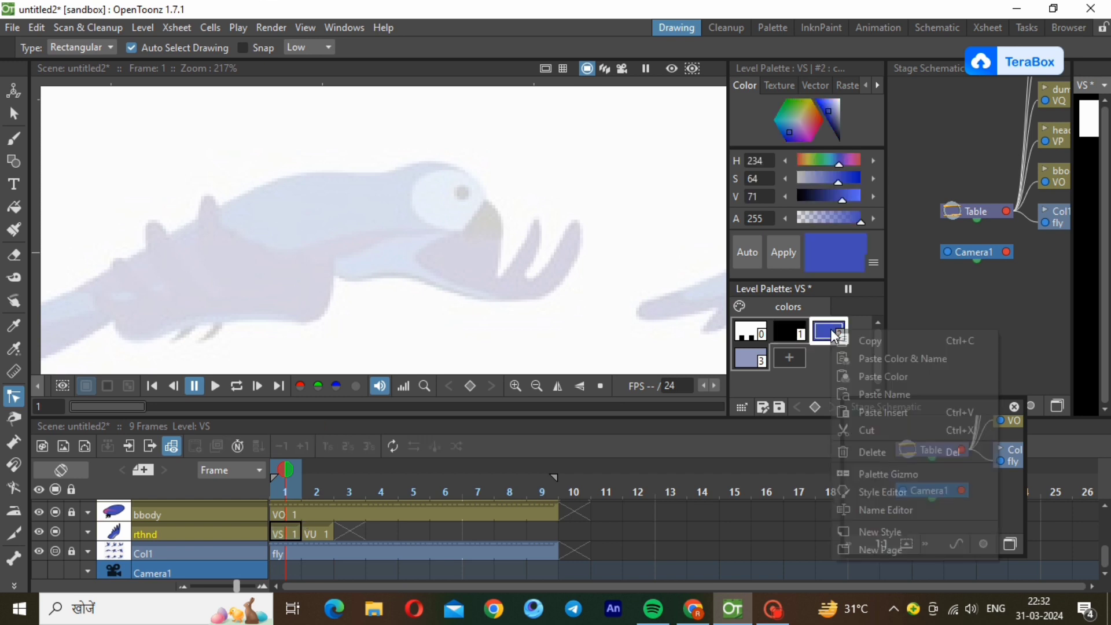
click(876, 340)
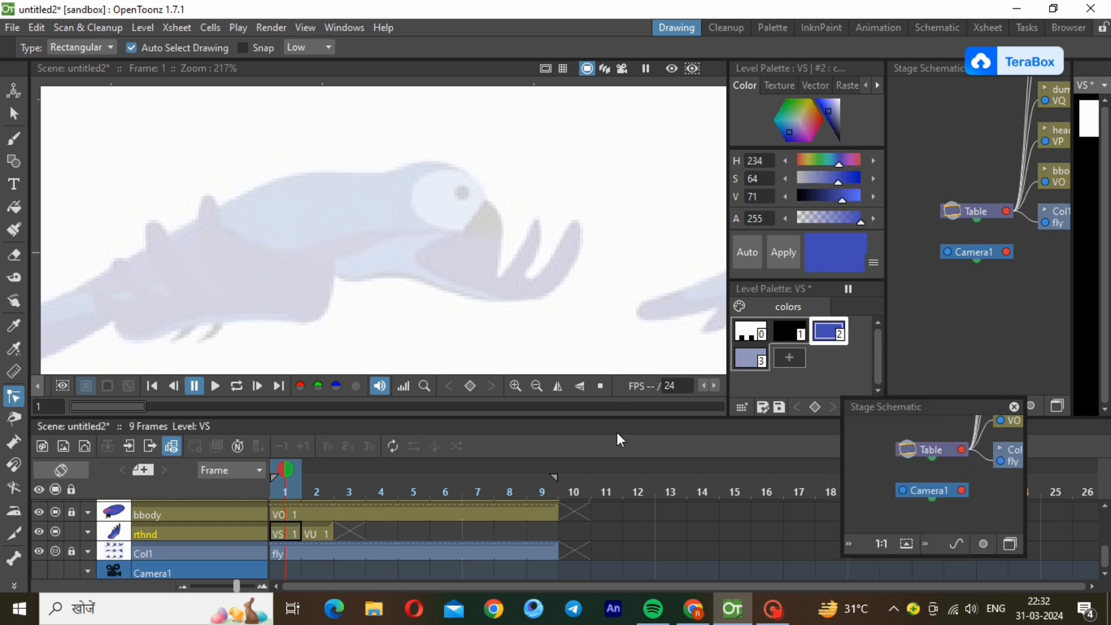
Paste the copied blue into style 2 of the frame 2 rthnd drawing's palette and activate the Fill tool.
click(344, 530)
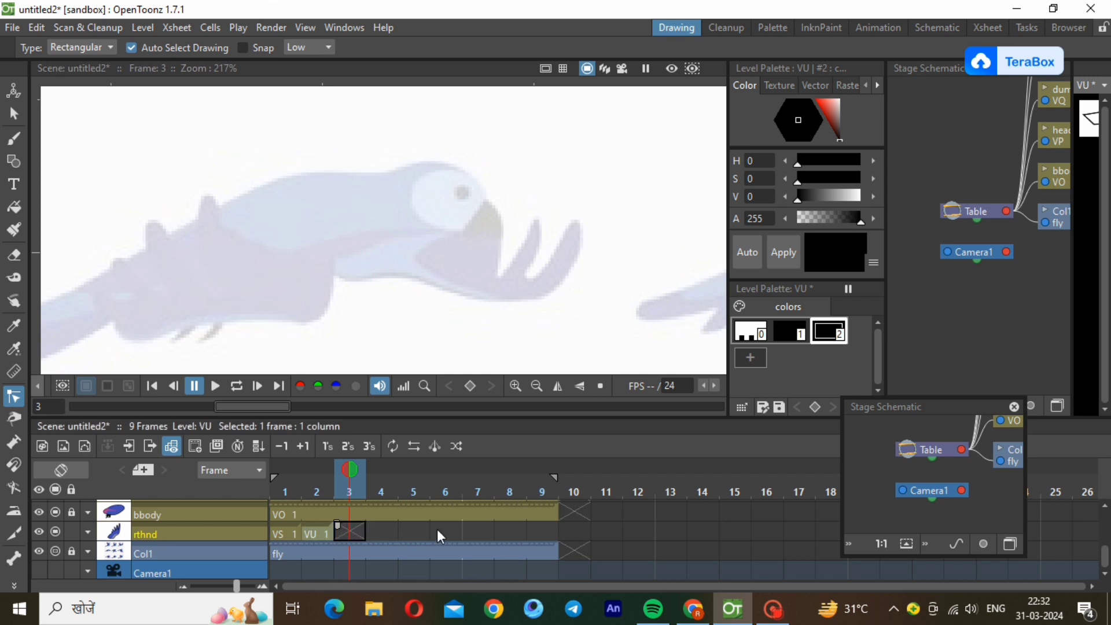
click(316, 533)
right_click(835, 335)
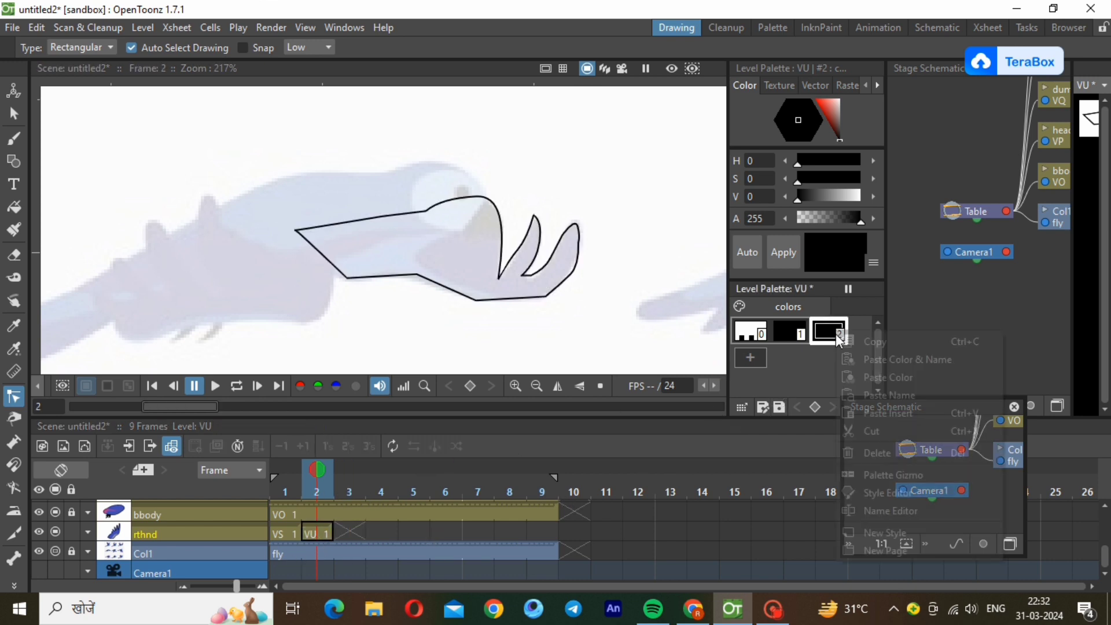
click(856, 377)
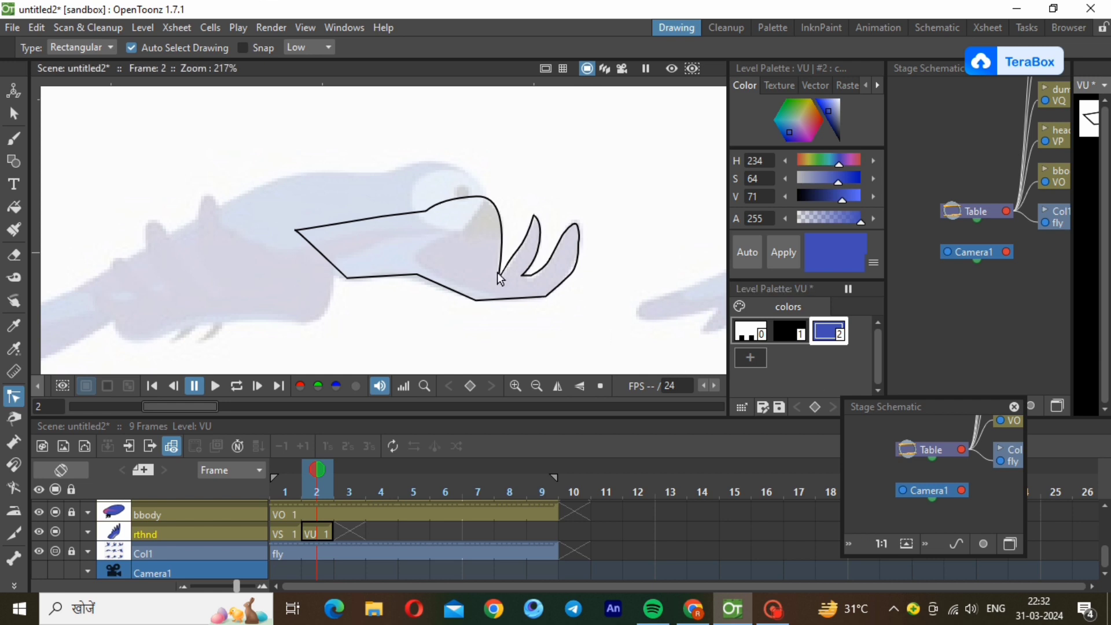
click(14, 206)
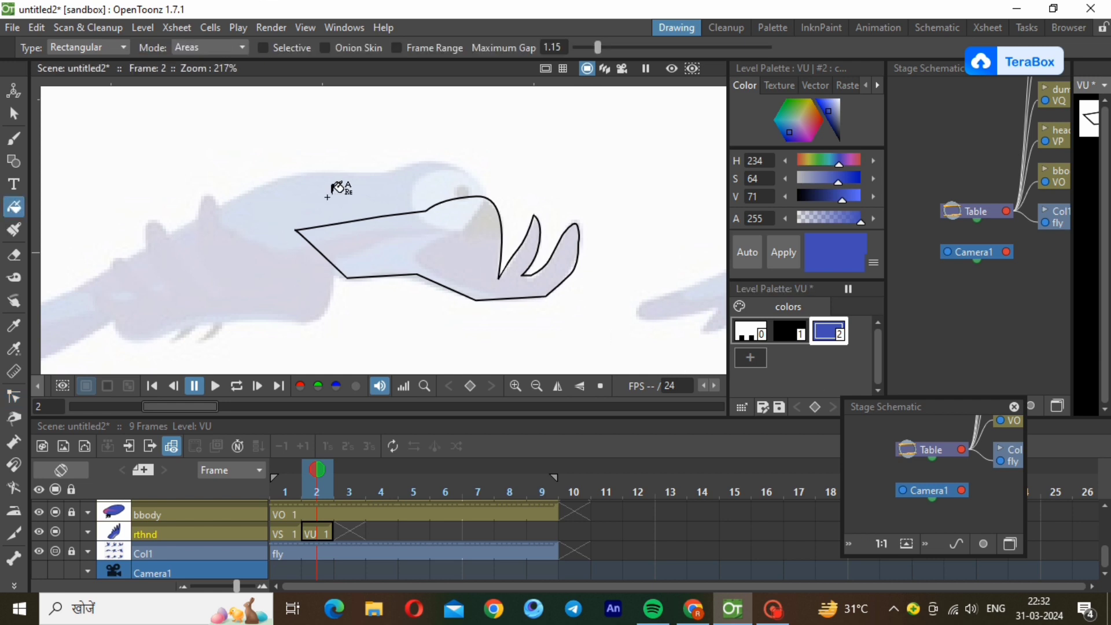
Fill the whole wing outline at frame 2 with blue style 2 and lower the rthnd layer's opacity to 10%.
drag(252, 194, 649, 368)
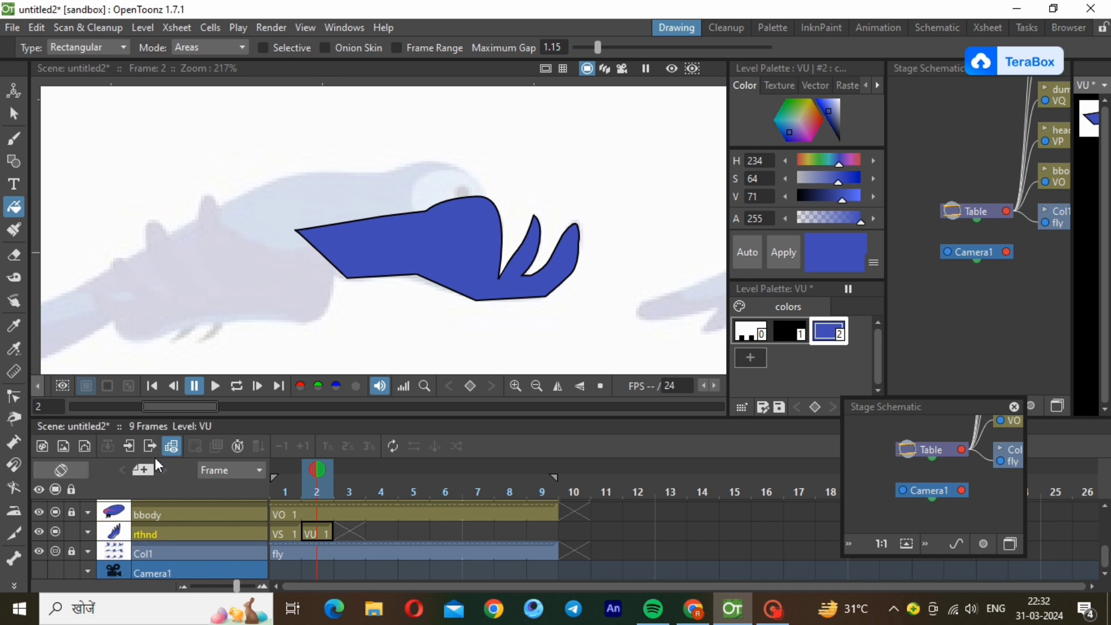
click(87, 550)
click(131, 549)
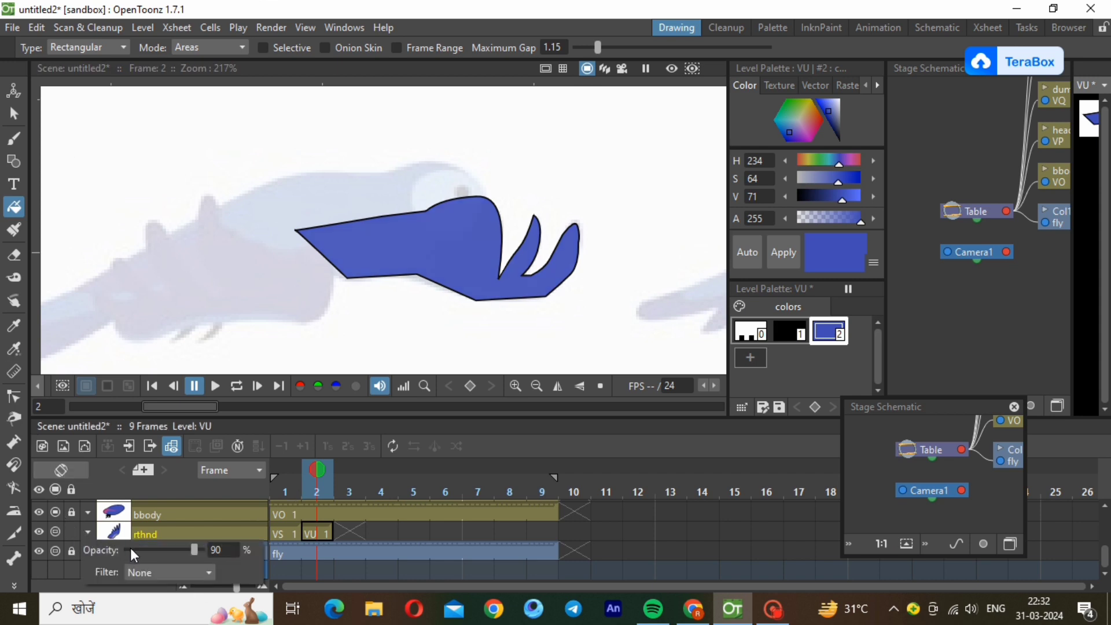
click(130, 547)
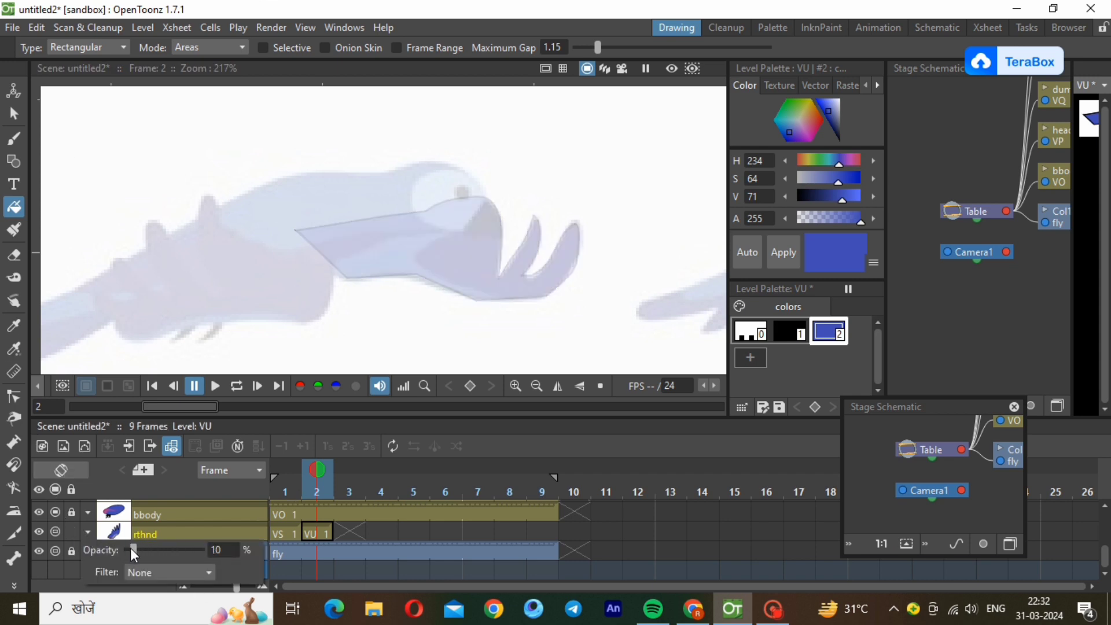
click(196, 531)
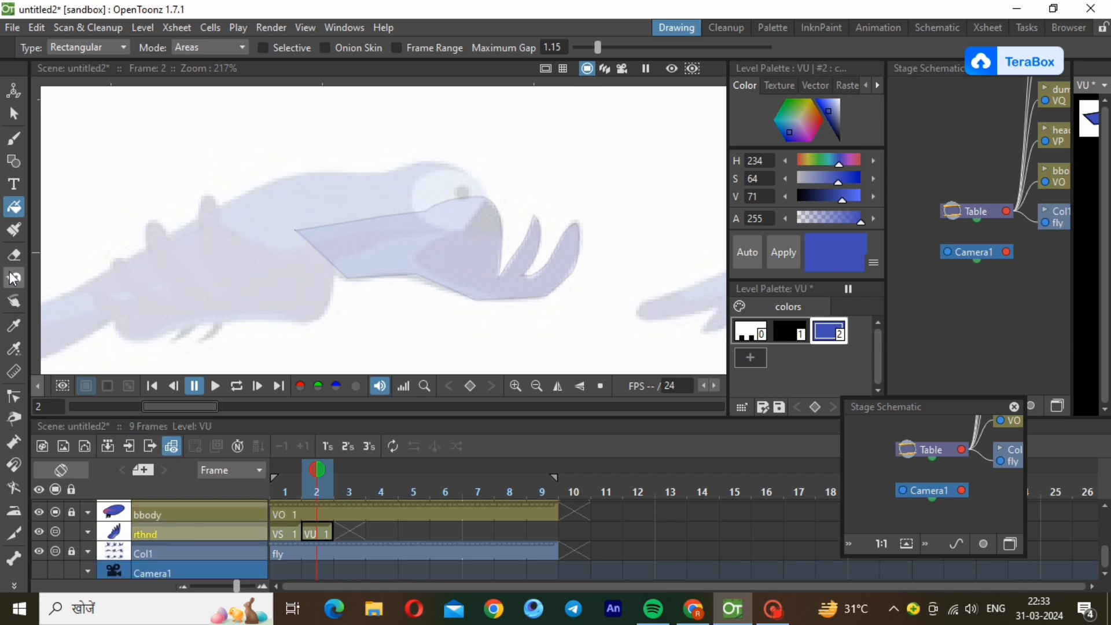
Draw an angled blue polyline across the wing from its lower edge to its upper edge, following the reference's colour boundary.
click(14, 160)
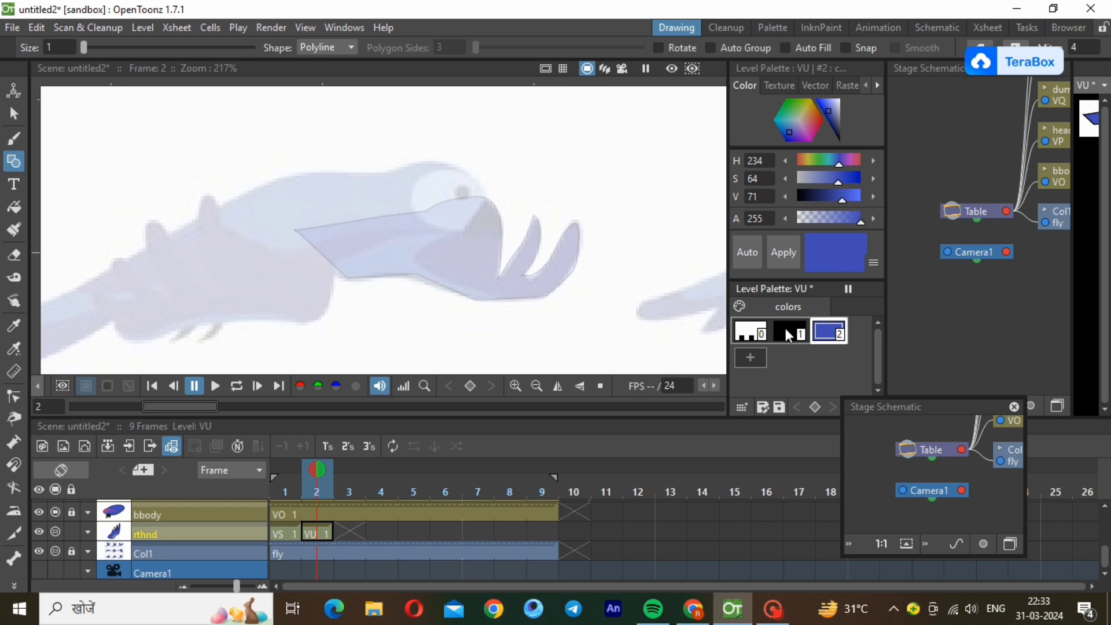
click(492, 300)
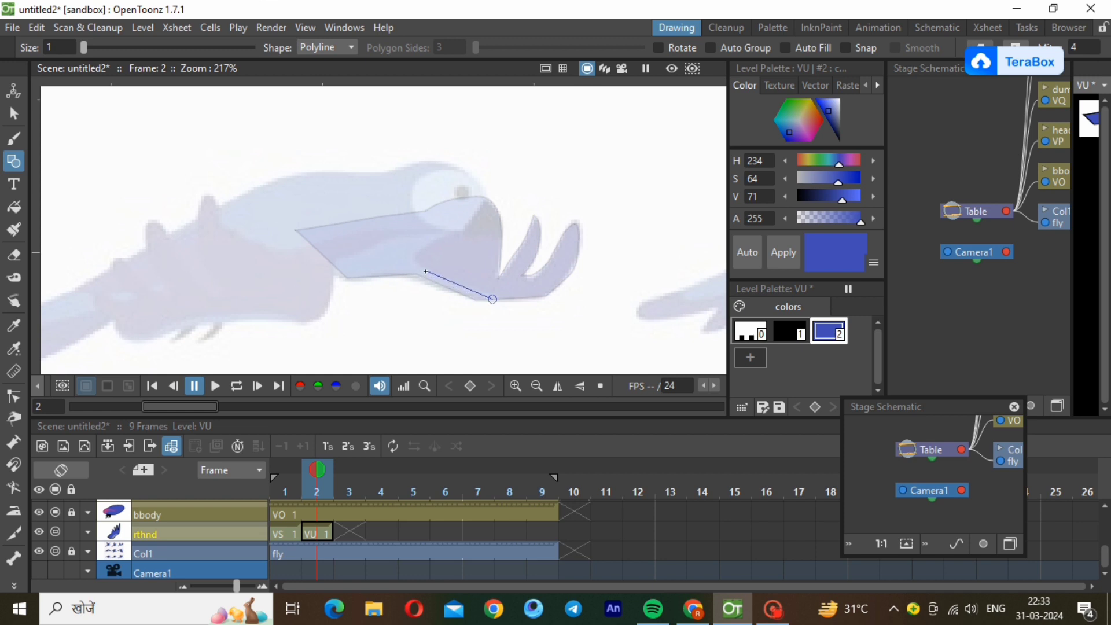
click(426, 270)
click(428, 243)
click(461, 228)
double_click(455, 200)
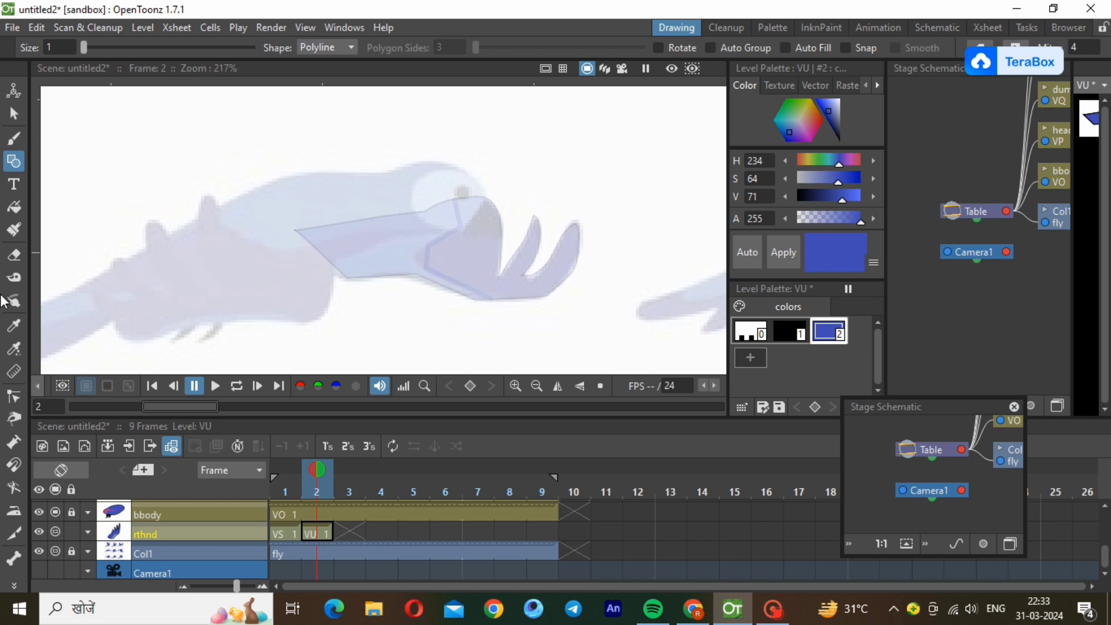
Round the inner corner of the dividing line with the Control Point Editor so it follows the reference.
click(18, 400)
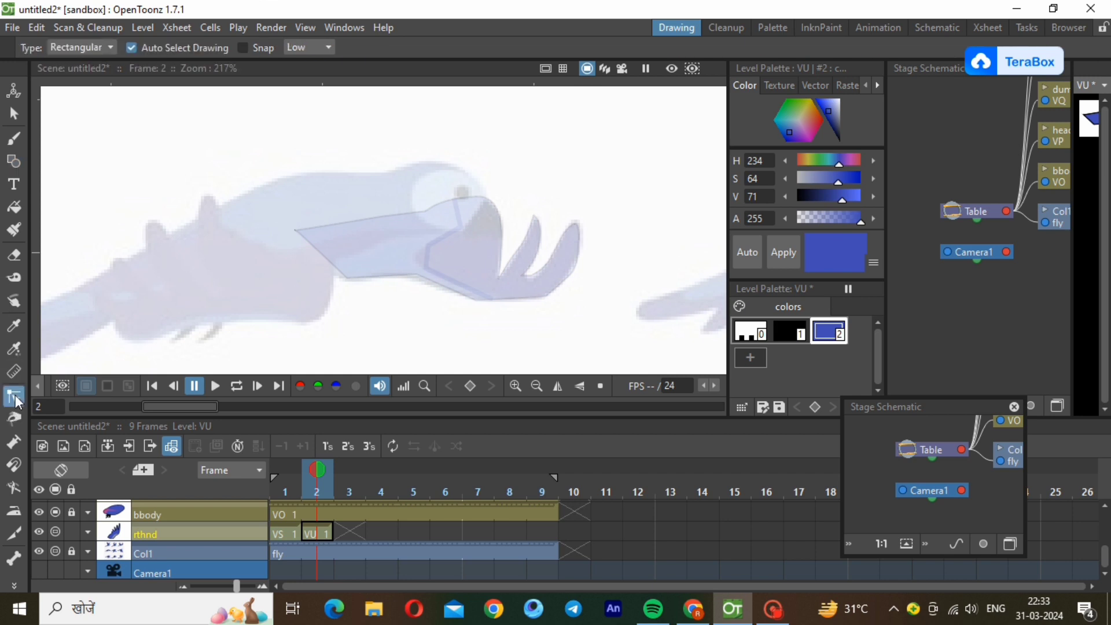
click(429, 256)
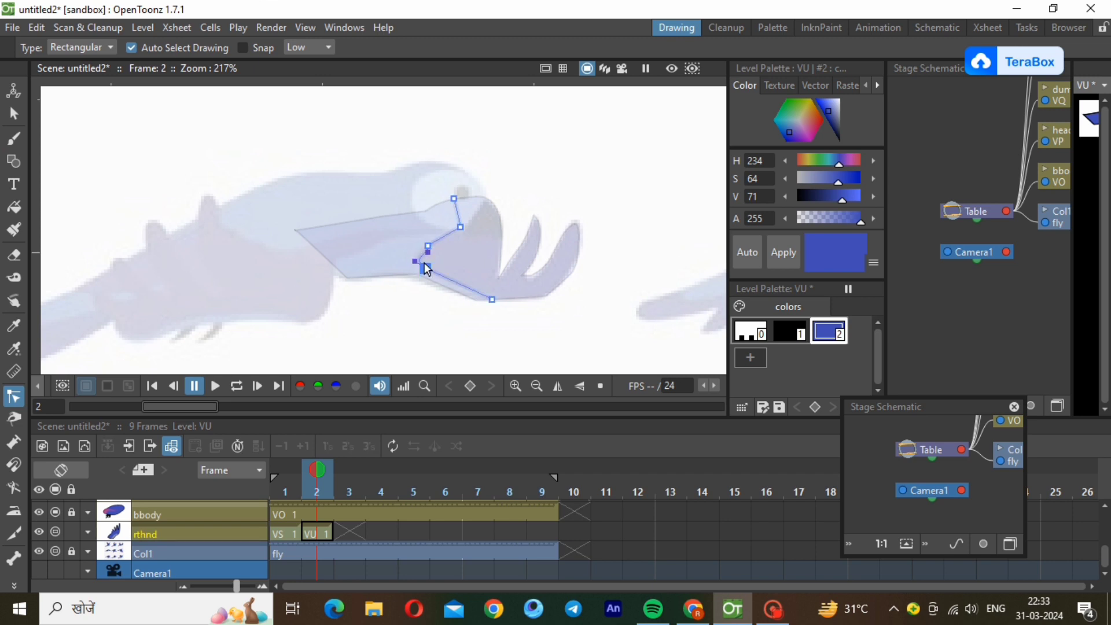
drag(426, 253, 417, 249)
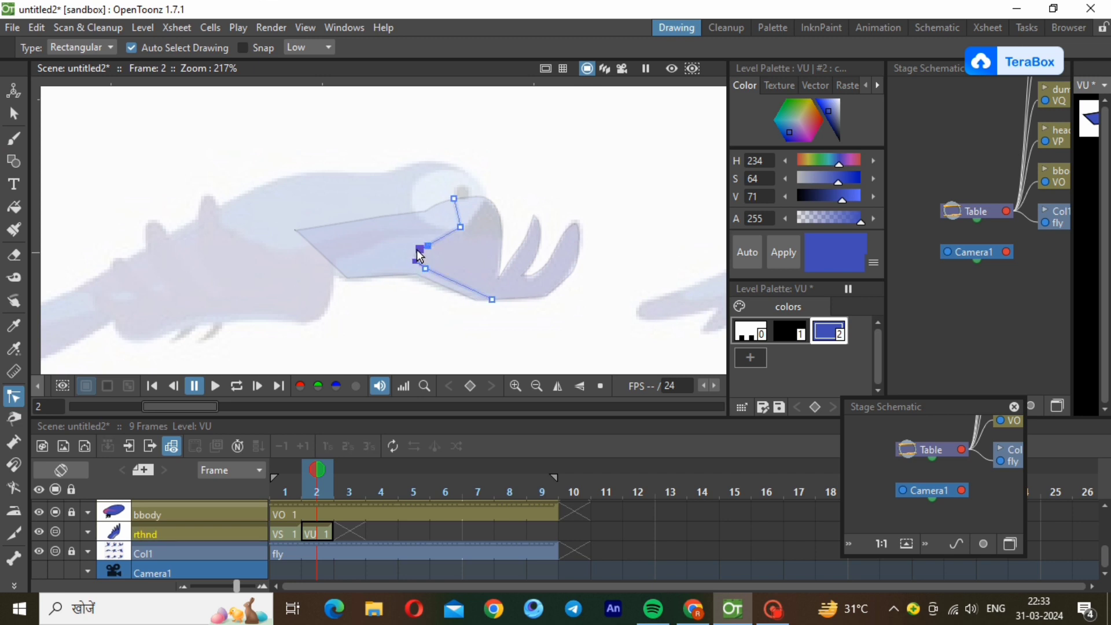
click(448, 280)
click(441, 315)
Add style 3 to the VU palette and apply a greyish blue with H 234, S 21 and V 71.
click(751, 357)
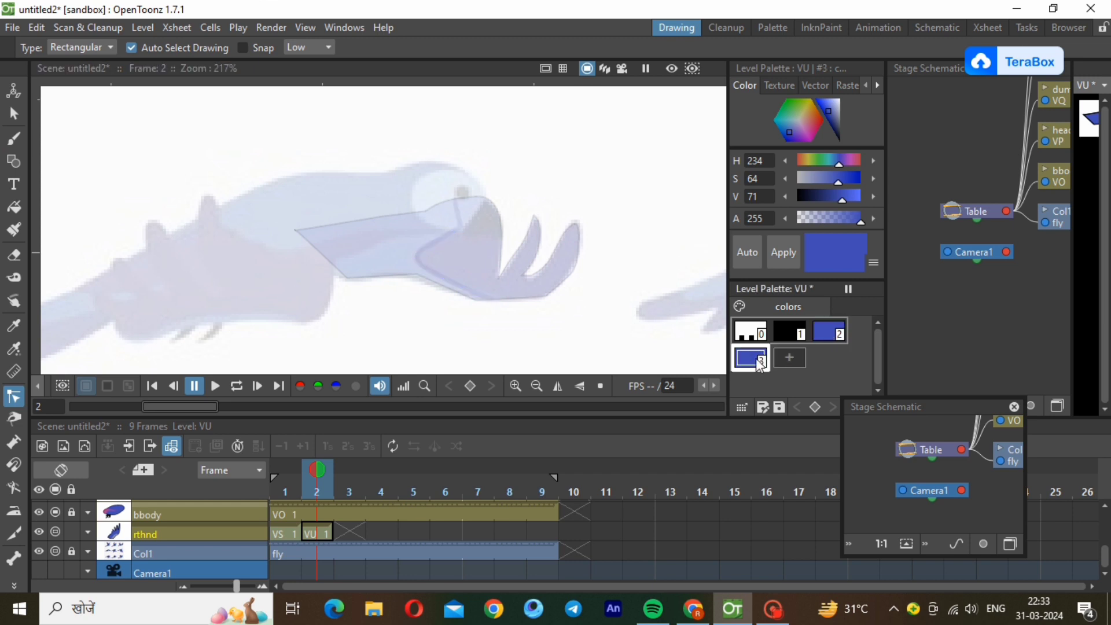
click(838, 106)
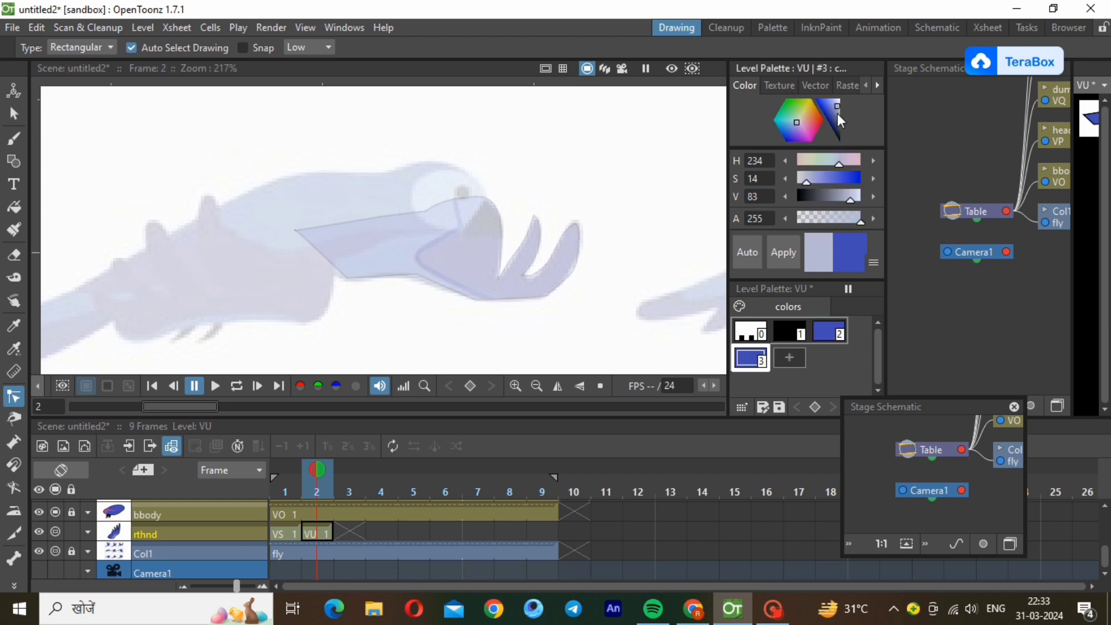
click(838, 112)
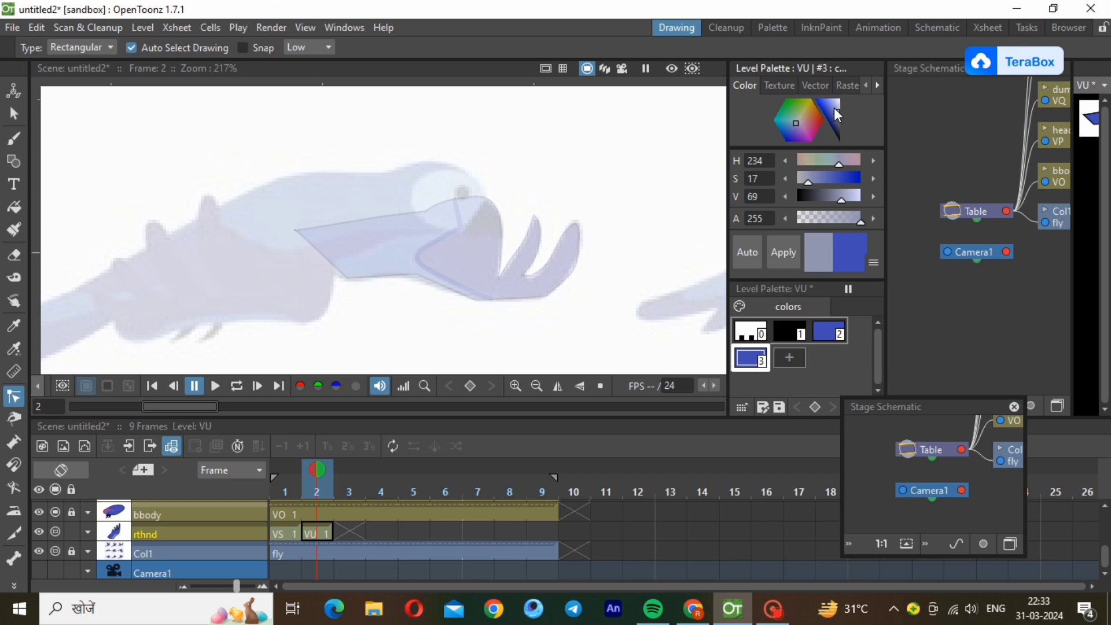
click(835, 110)
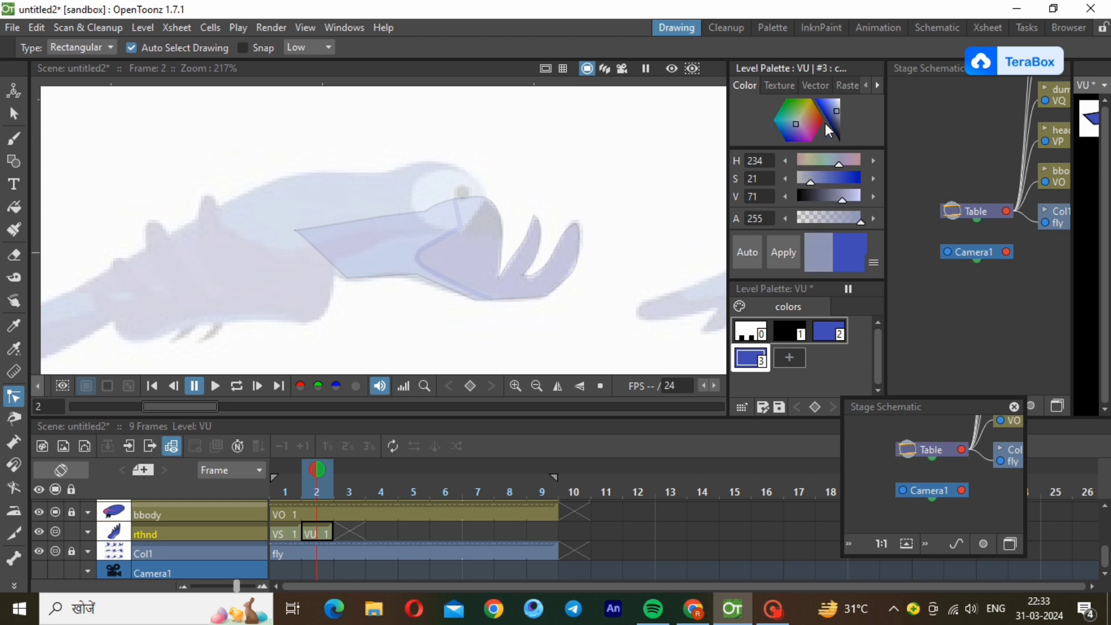
click(784, 254)
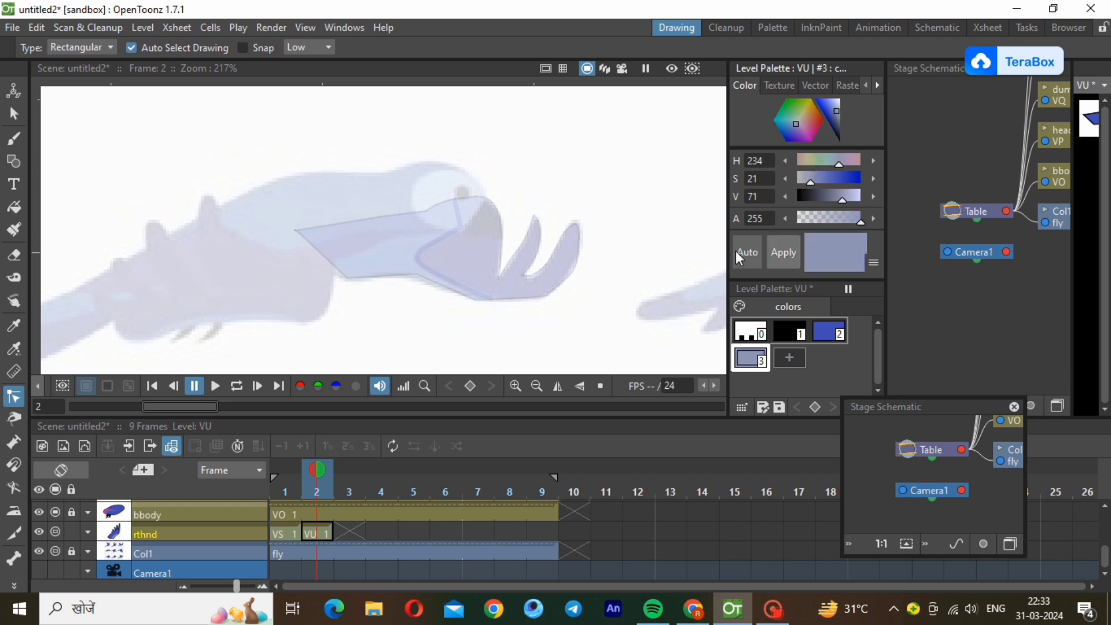
Raise the rthnd layer's opacity to 95% and fill the wing's arm section behind the dividing line with greyish-blue style 3.
click(14, 209)
drag(237, 155, 487, 333)
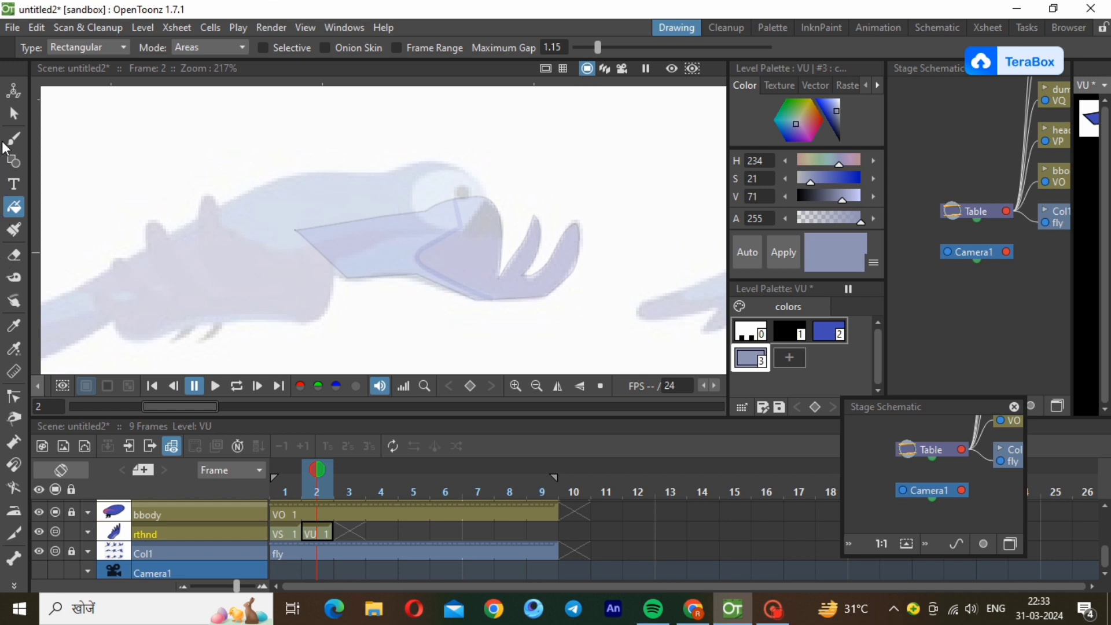
click(86, 531)
drag(136, 553, 180, 558)
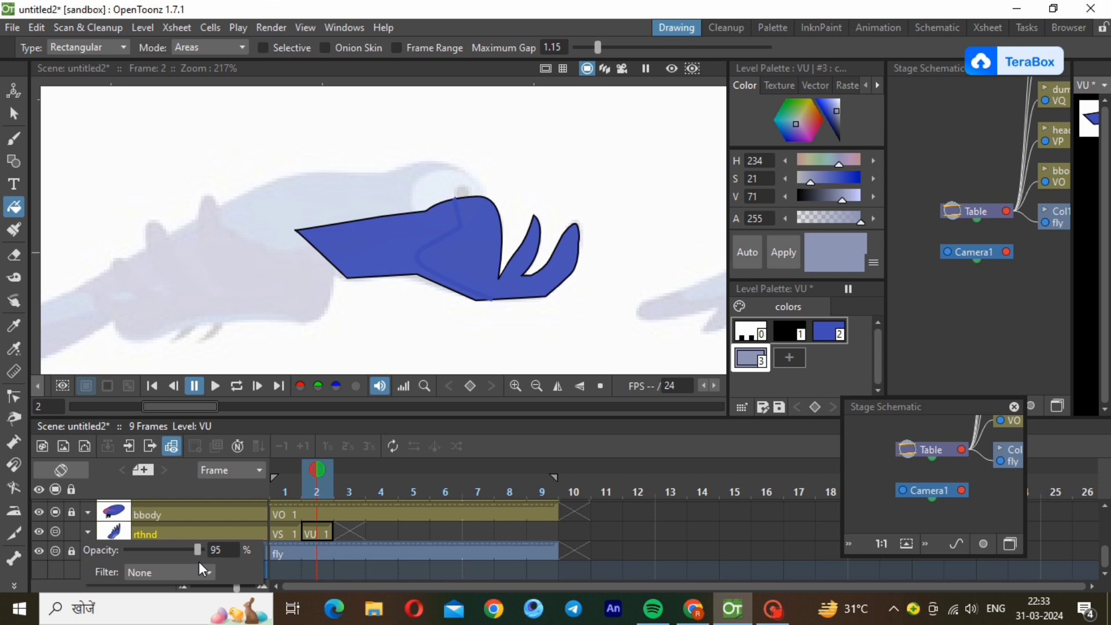
click(3, 205)
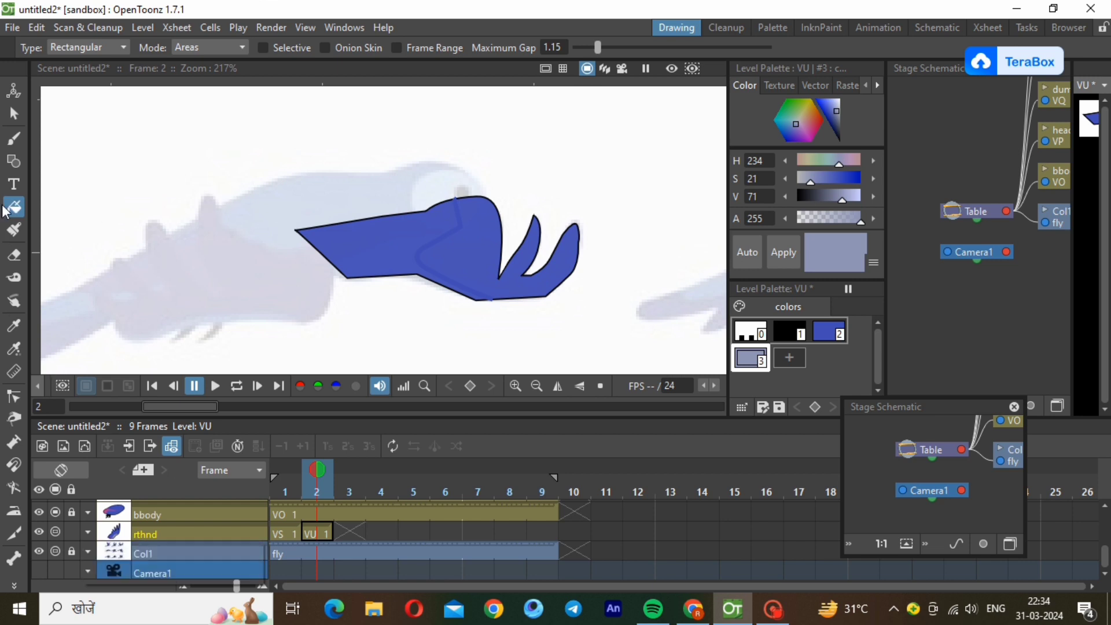
drag(253, 206, 493, 335)
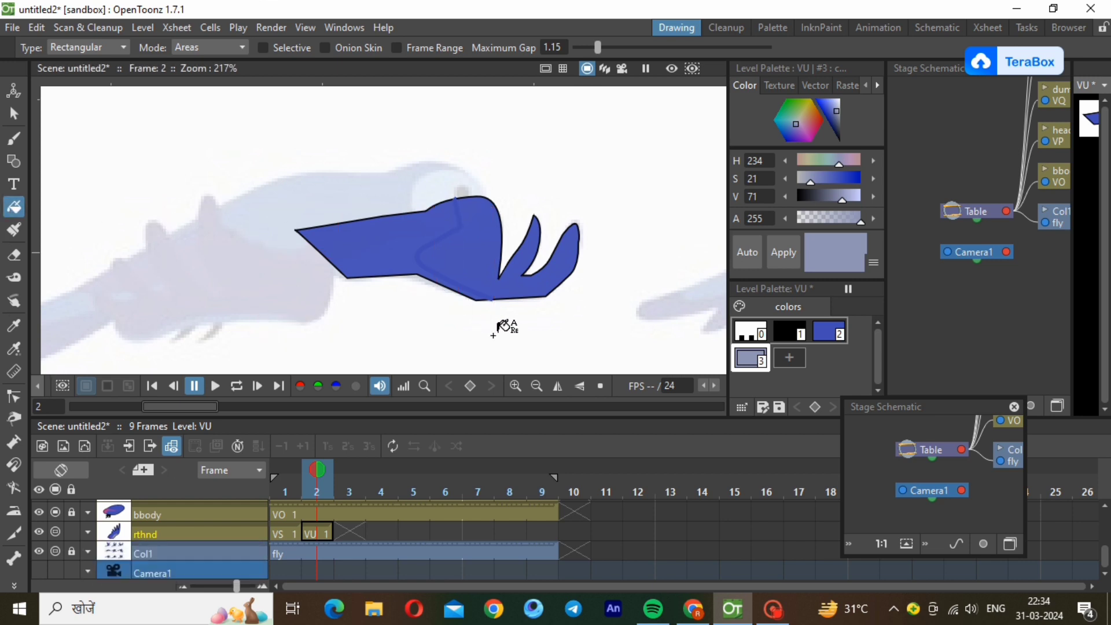
drag(256, 166, 508, 368)
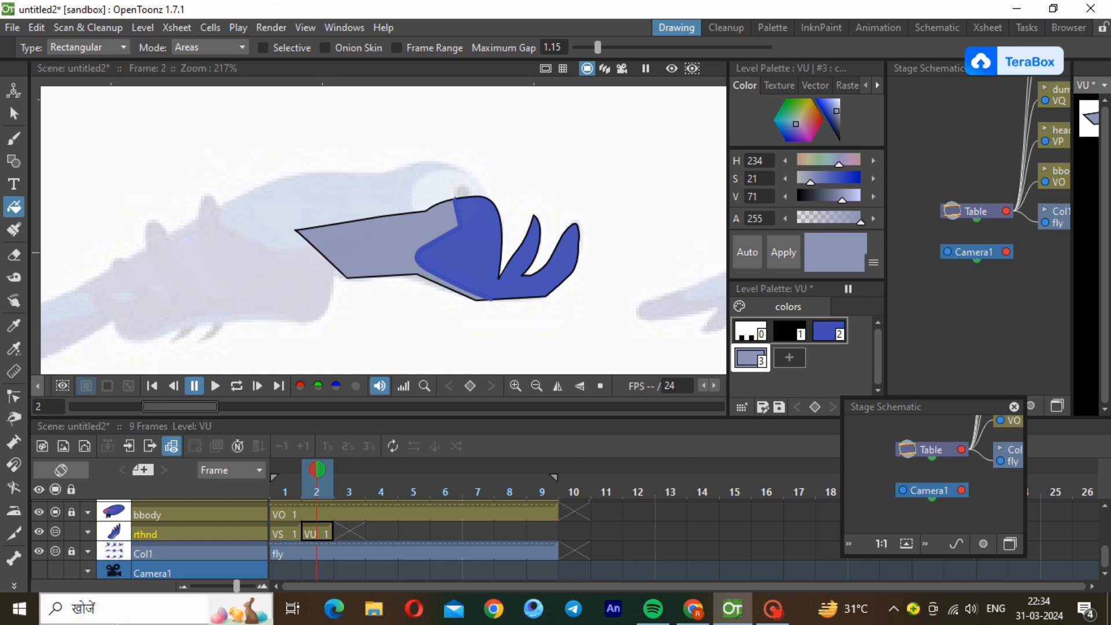
Lock the rthnd layer and create a new Toonz vector level VV at frame 2 of the lfhnd layer.
click(71, 532)
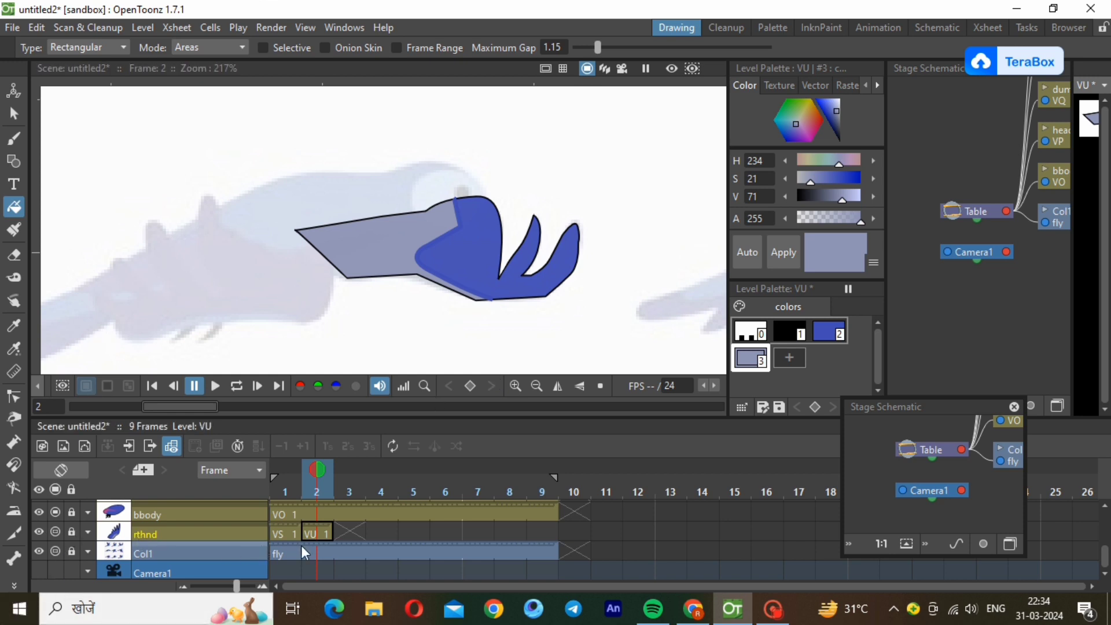
drag(1105, 557, 1105, 512)
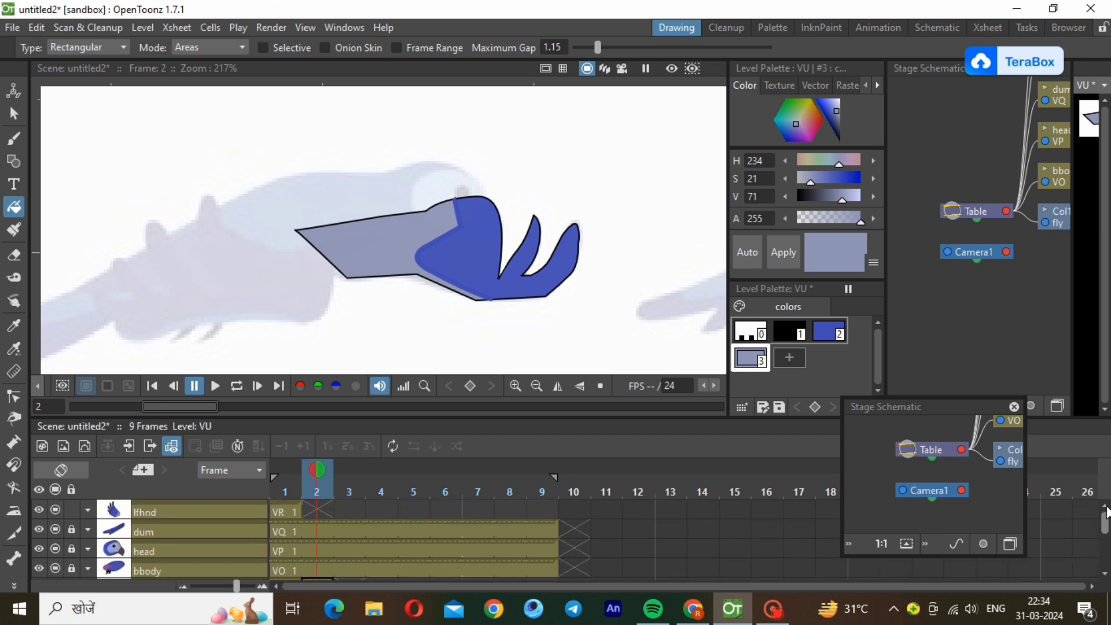
click(317, 511)
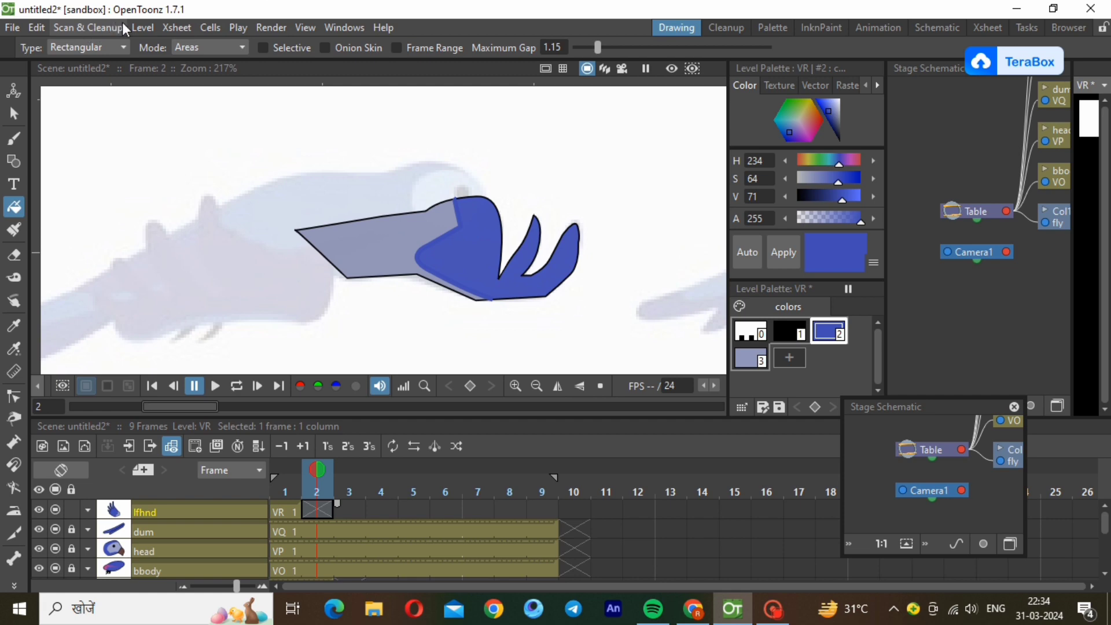
click(145, 27)
click(138, 27)
click(139, 26)
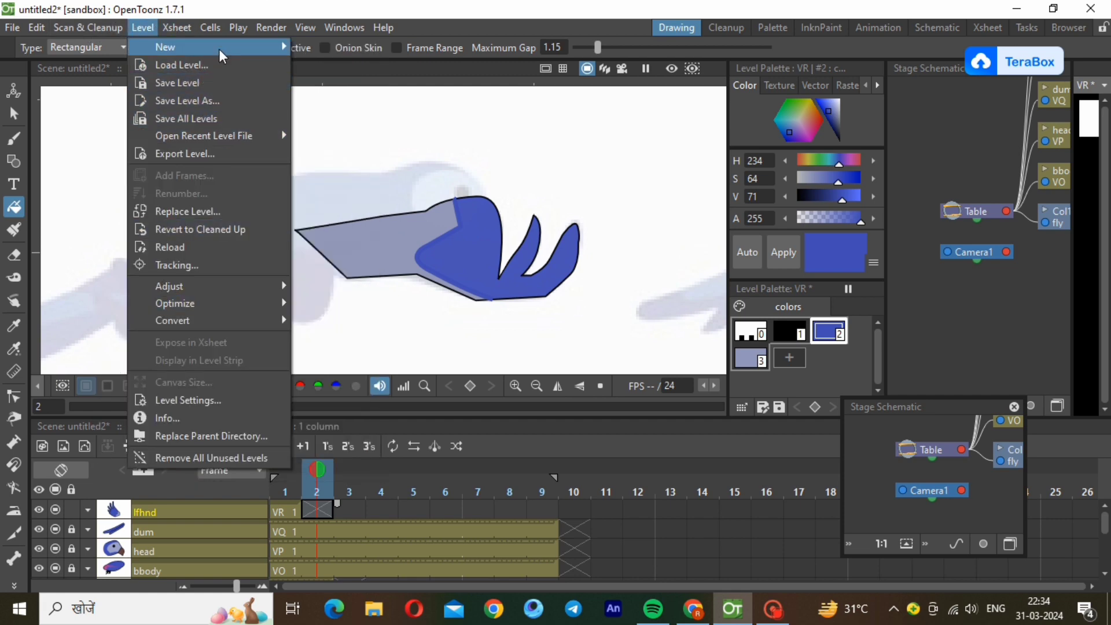
mouse_move(174, 35)
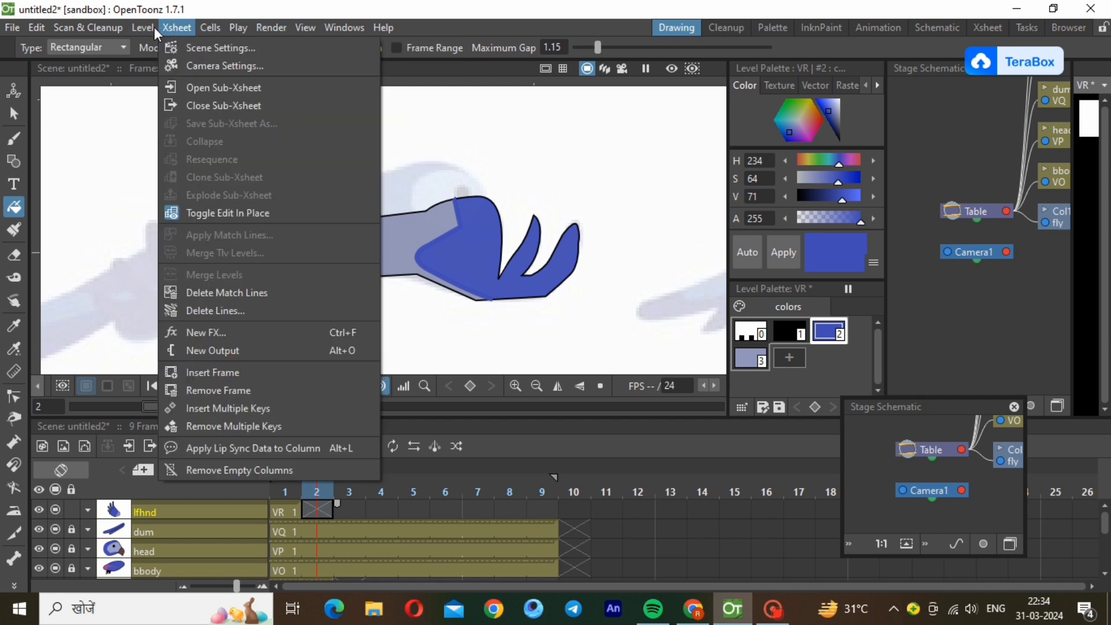
mouse_move(142, 27)
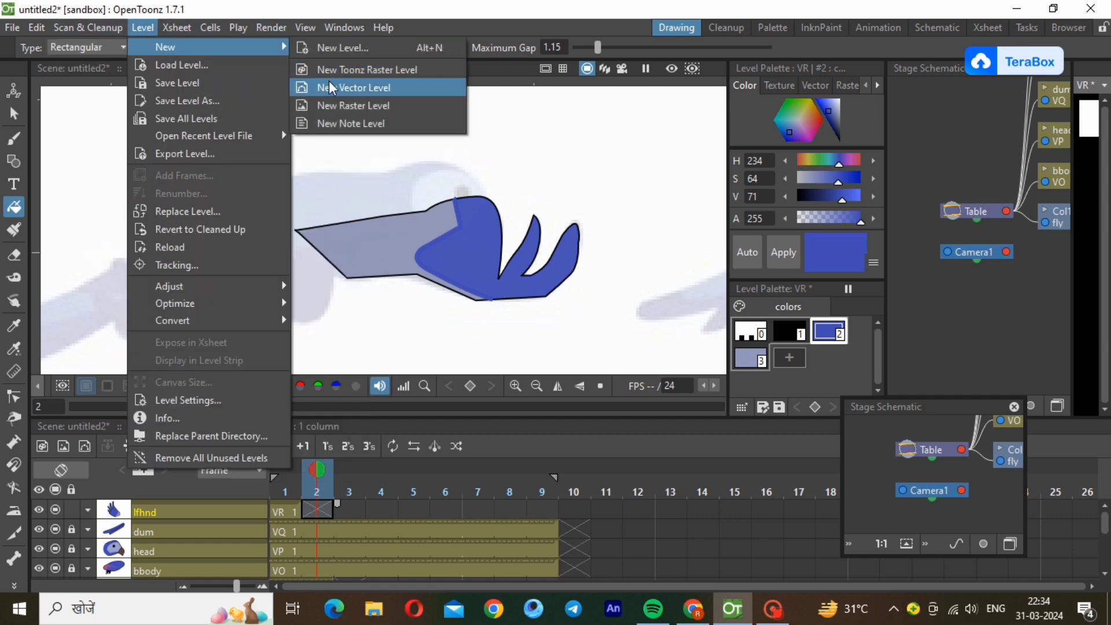
click(332, 87)
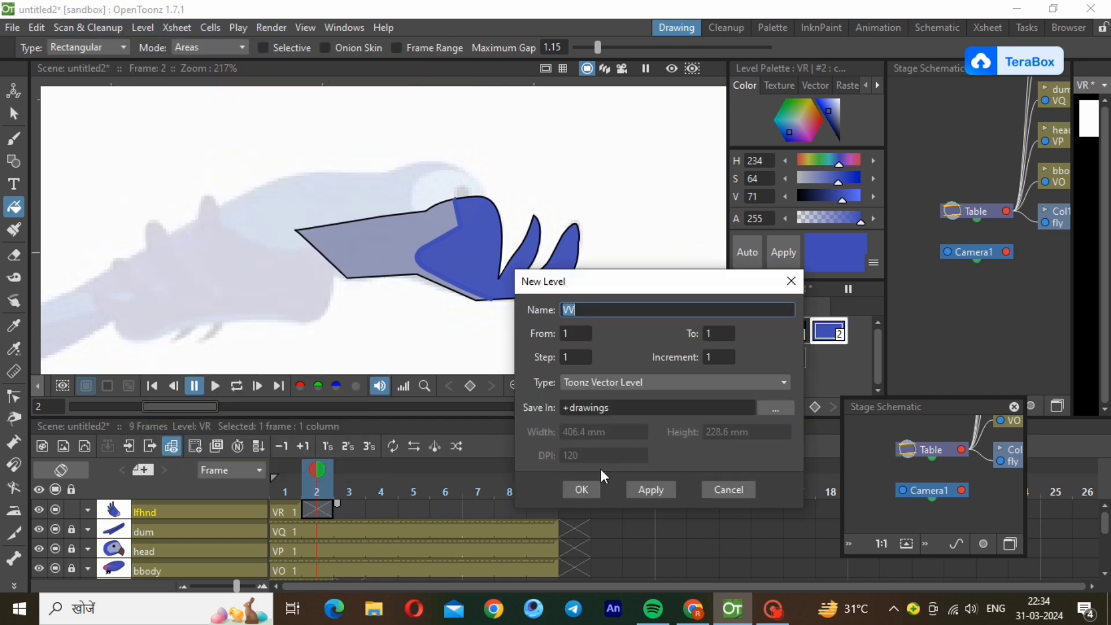
click(582, 489)
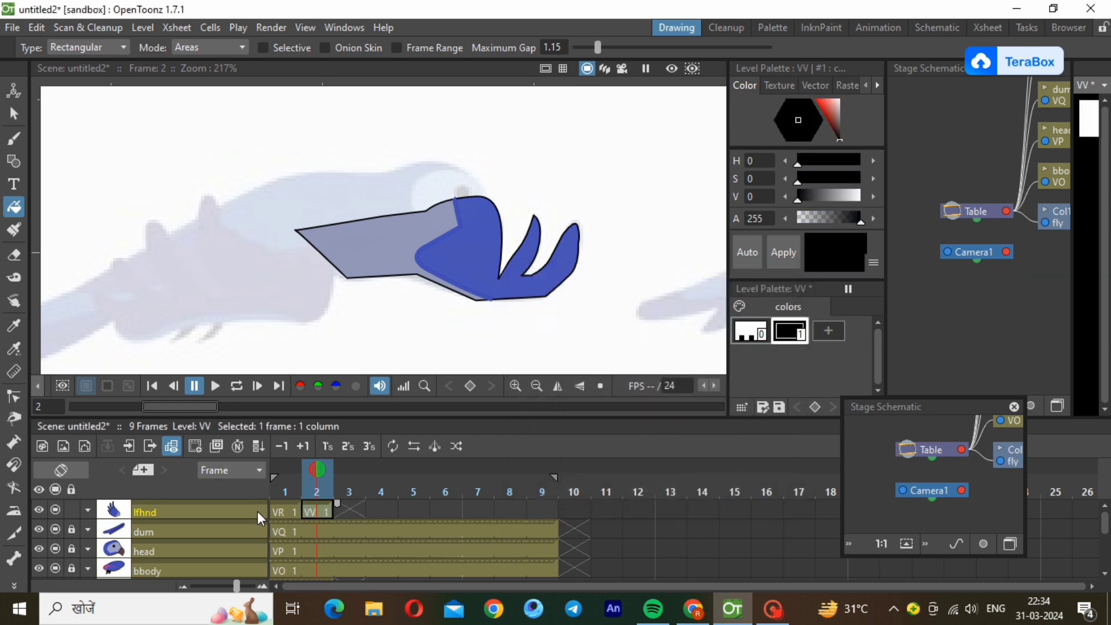
Trace the reference's left wing as a closed black polyline, including its three pointed feathers.
click(14, 161)
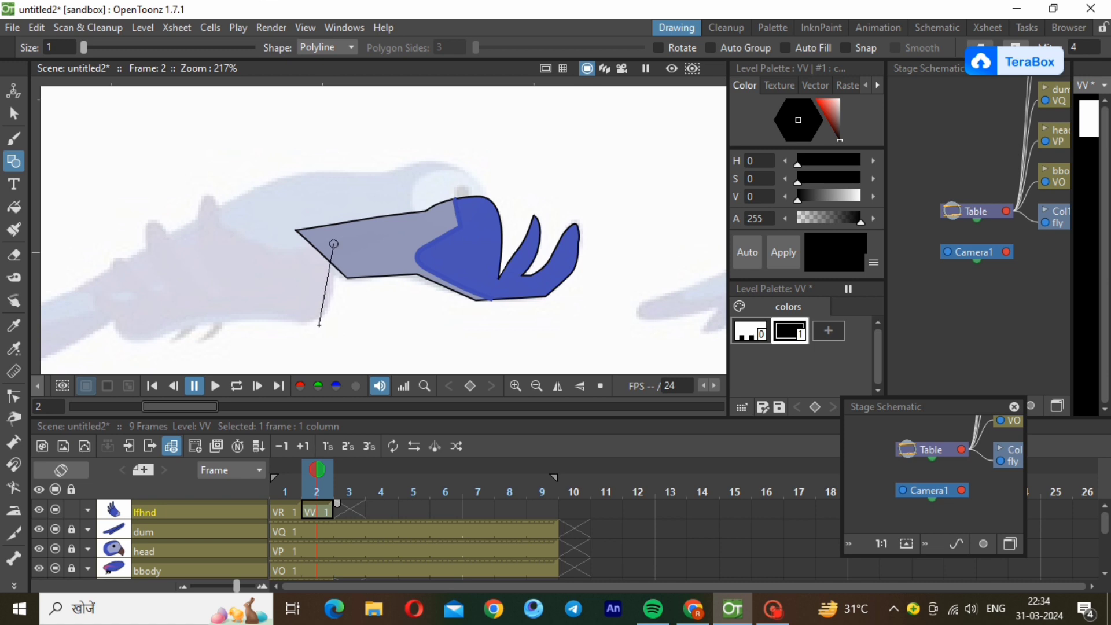
click(317, 319)
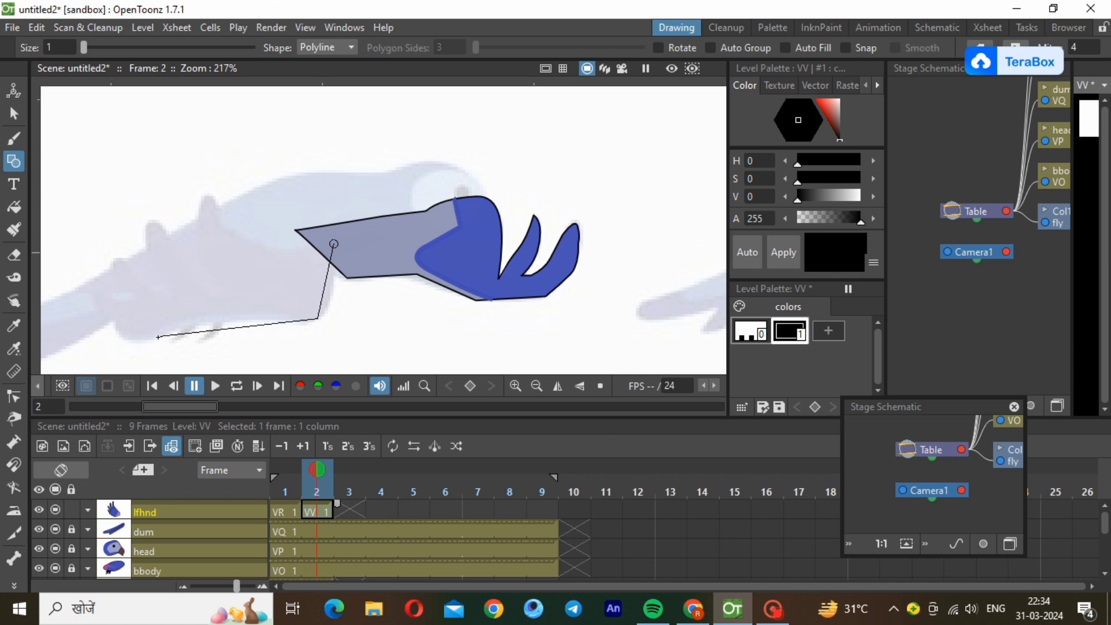
click(159, 337)
click(116, 322)
click(96, 292)
click(125, 306)
click(126, 266)
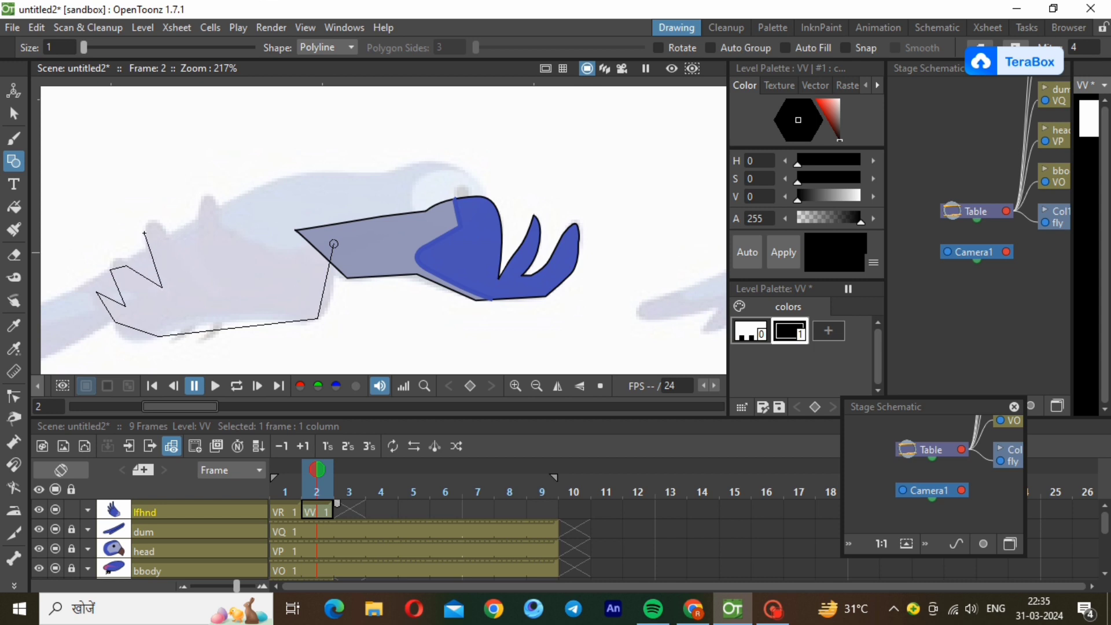
click(145, 239)
click(295, 230)
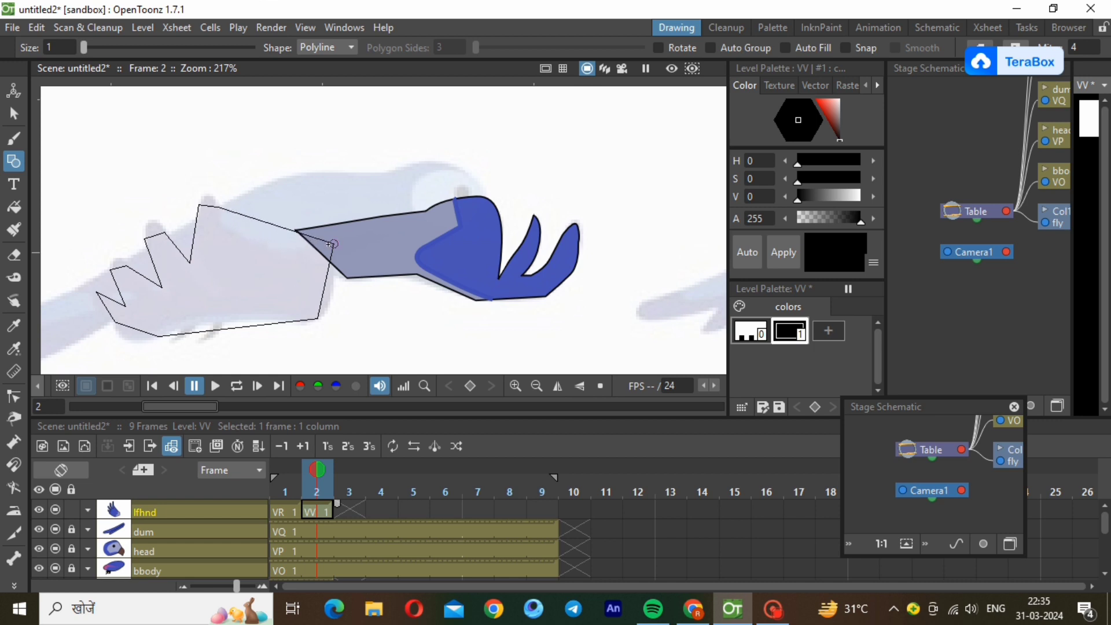
double_click(334, 244)
Select the left wing outline and reduce its thickness to a thin line like the right wing's.
click(14, 114)
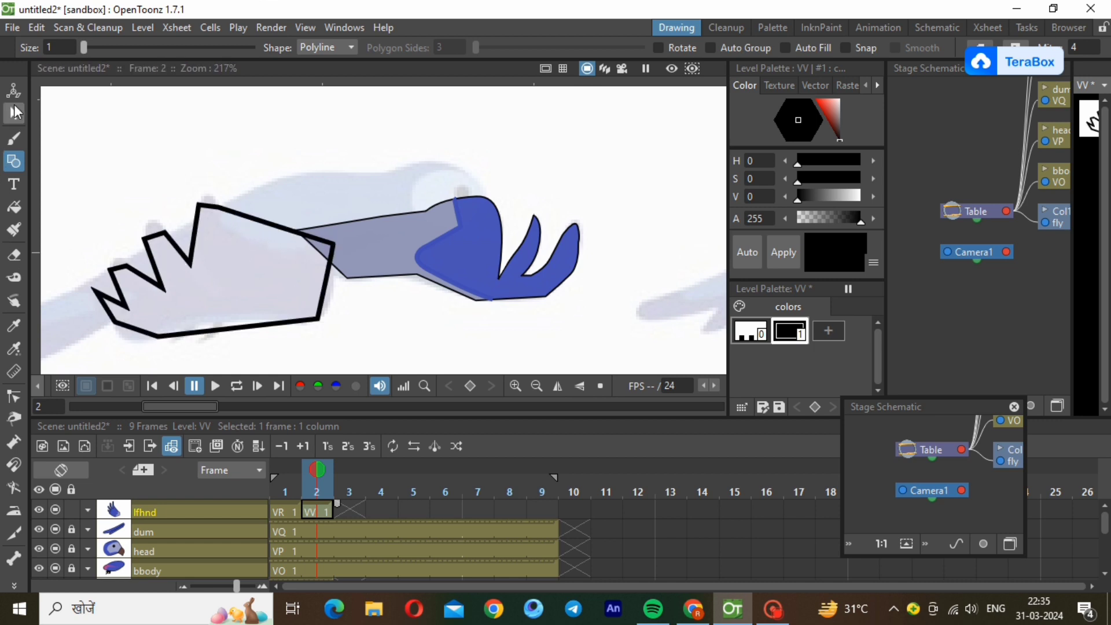
click(293, 322)
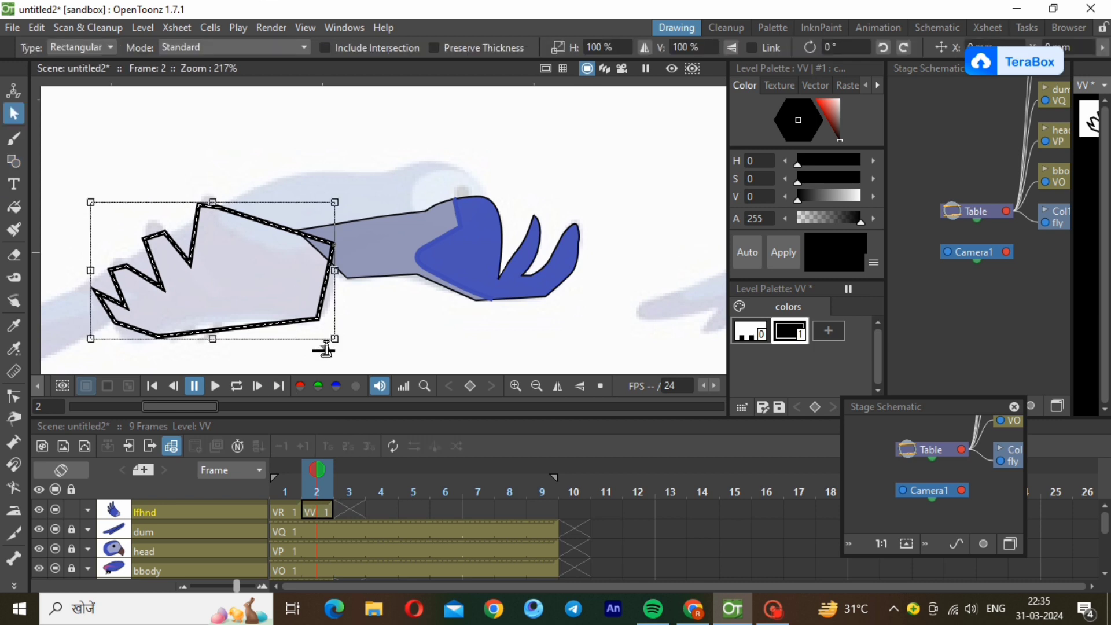
drag(327, 353, 328, 357)
click(393, 364)
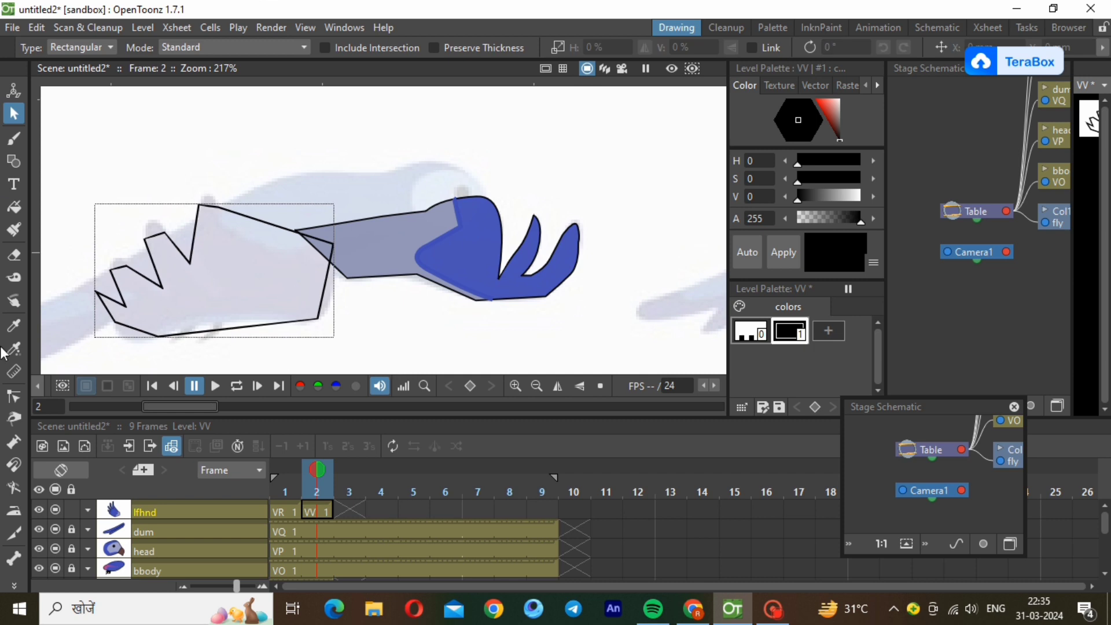
Bend the left wing's lower edge into a gentle upward curve with the Control Point Editor.
click(14, 397)
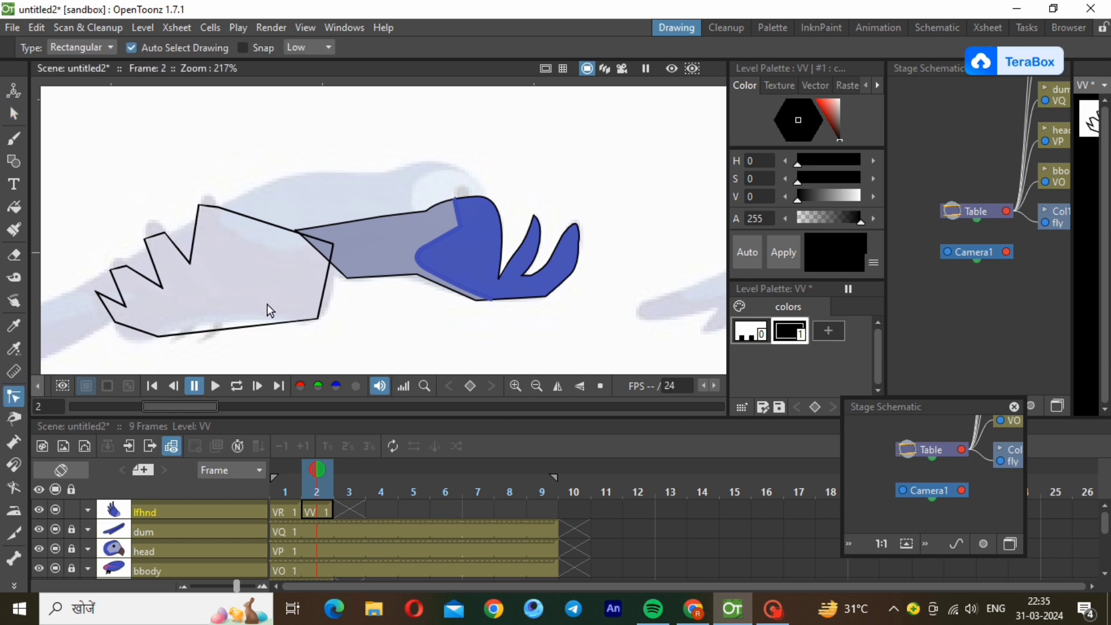
click(261, 321)
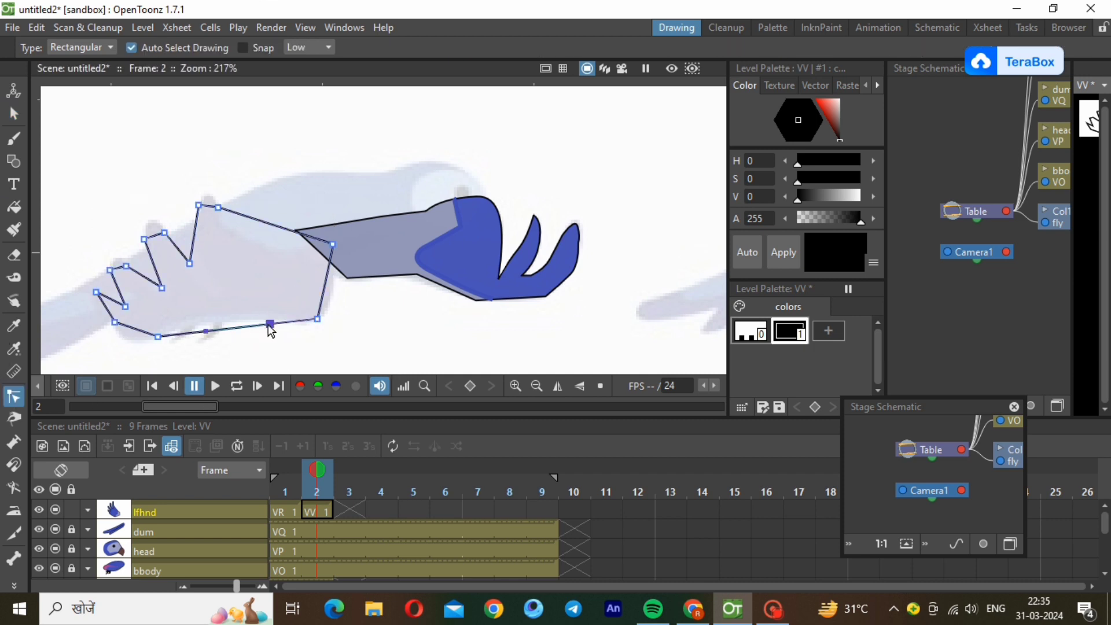
drag(261, 328, 190, 329)
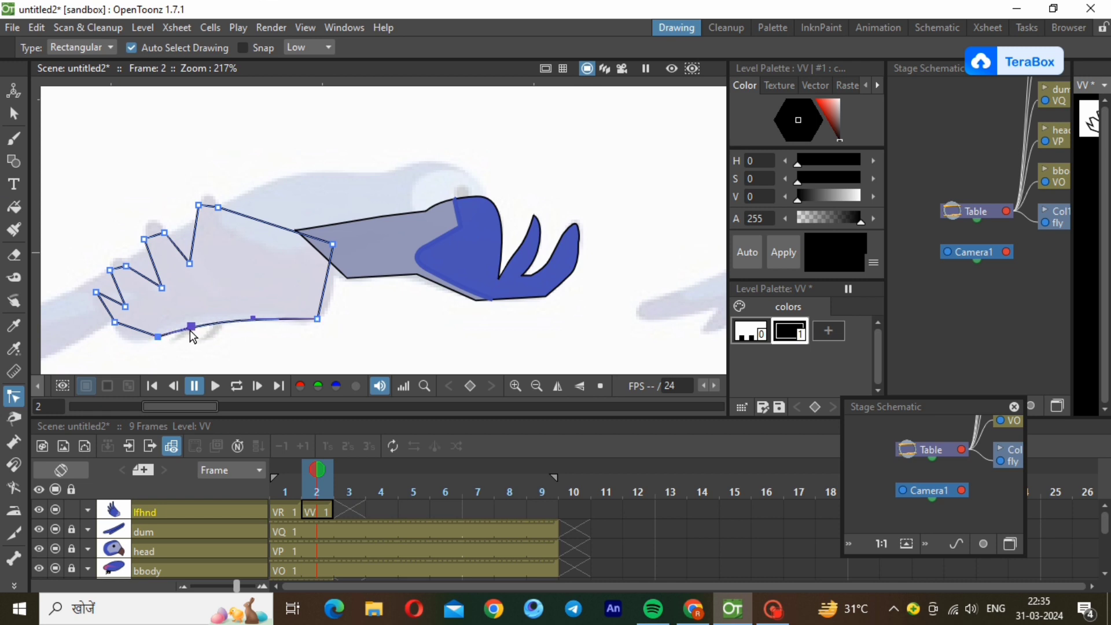
Round the left wing's right end and lower-left corner, and curve its lowest feather to follow the reference.
ctrl+click(322, 298)
drag(326, 300, 335, 308)
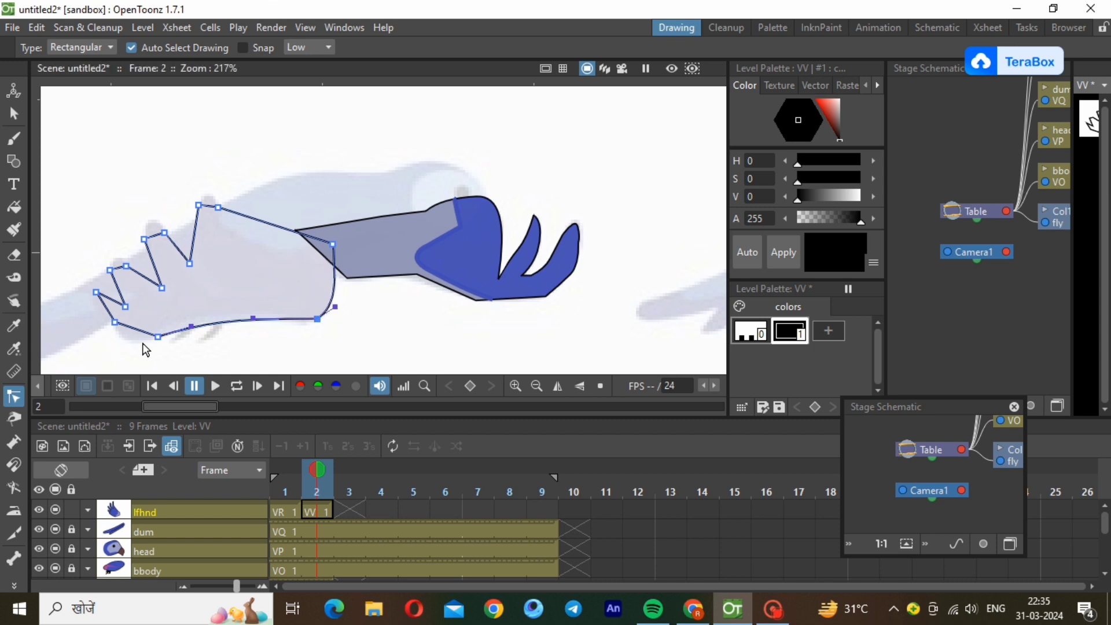
drag(141, 334, 117, 342)
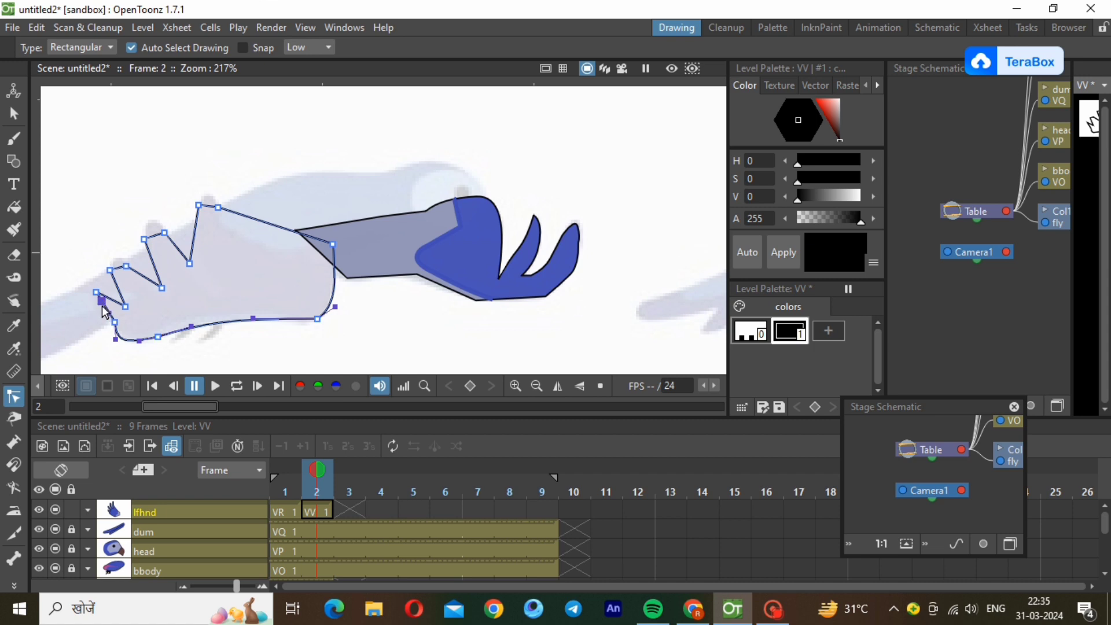
drag(106, 312, 85, 299)
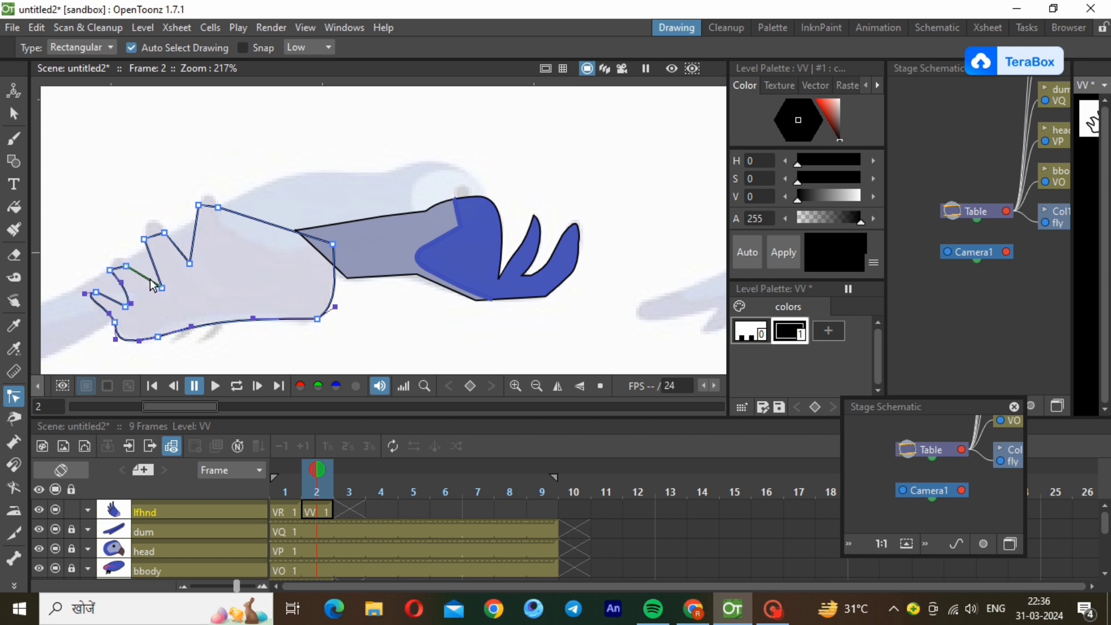
Round the tip of the left wing's second-lowest feather and curve the edges on both sides of the notch above it.
drag(138, 271, 140, 270)
scroll(114, 261, up, 4)
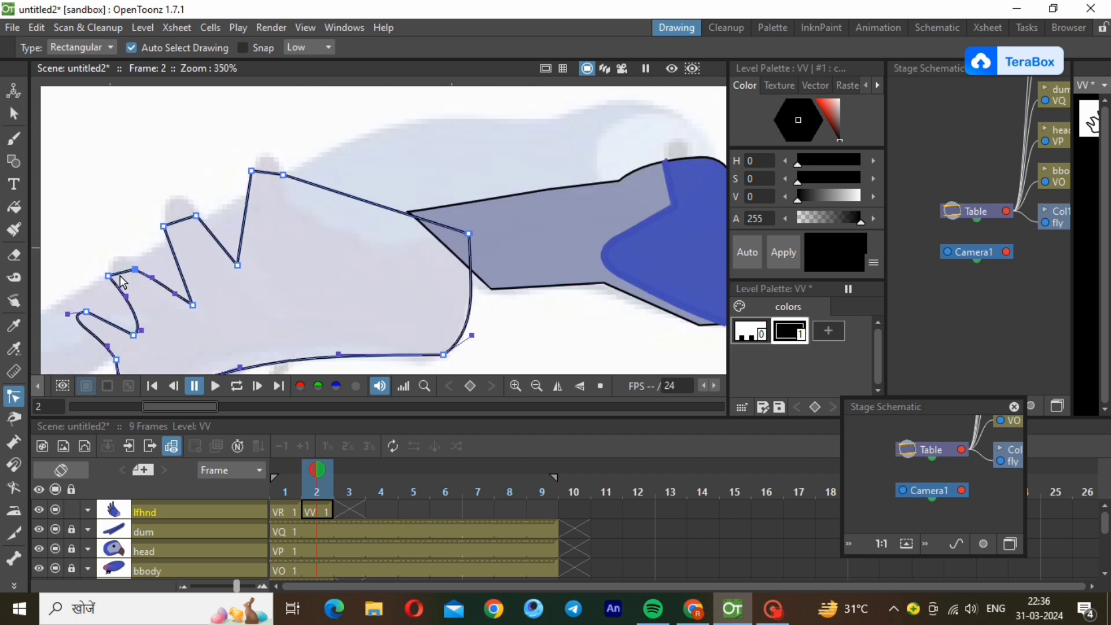
click(120, 273)
drag(118, 273, 131, 254)
click(164, 226)
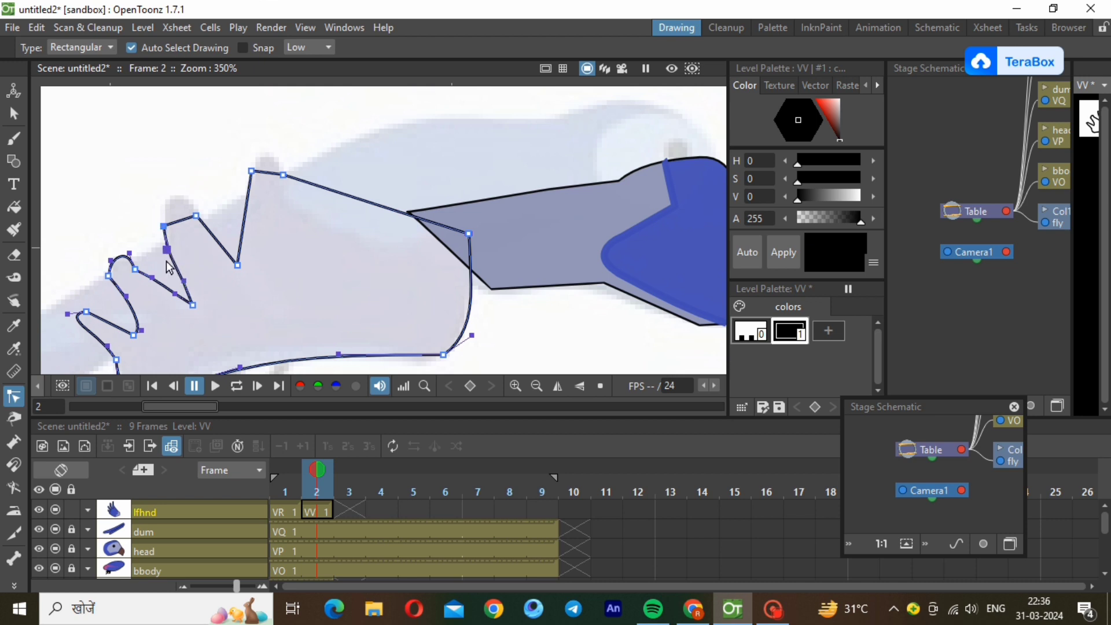
drag(184, 281, 178, 283)
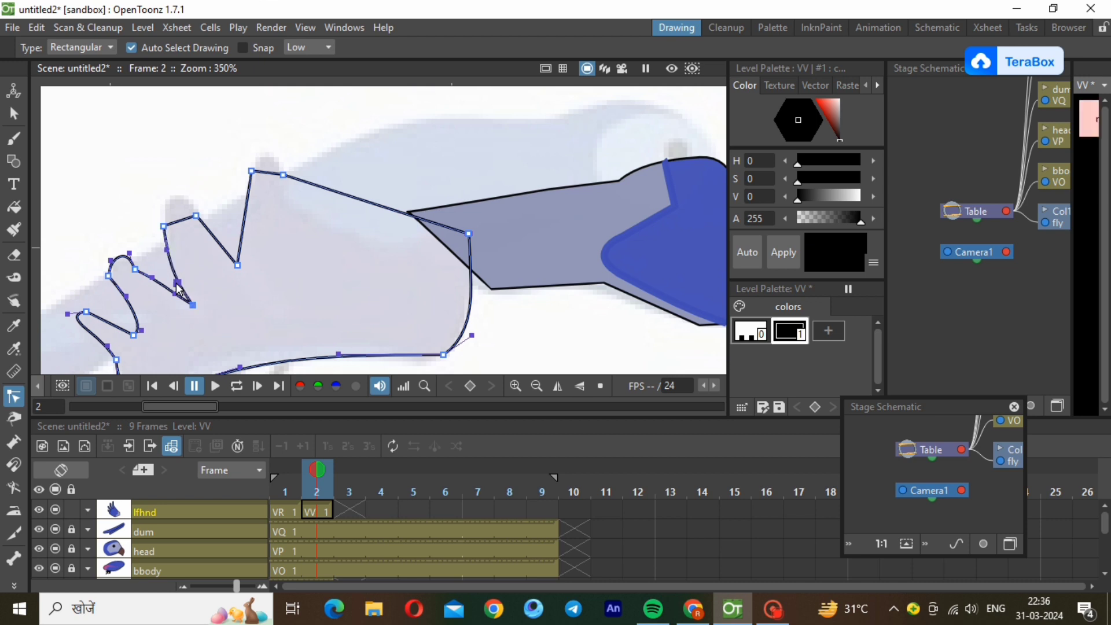
Round the tips of the left wing's two upper feathers and curve the edges of the notch between them.
click(179, 223)
mouse_move(174, 223)
mouse_down()
mouse_move(168, 197)
mouse_move(186, 212)
mouse_up()
click(209, 231)
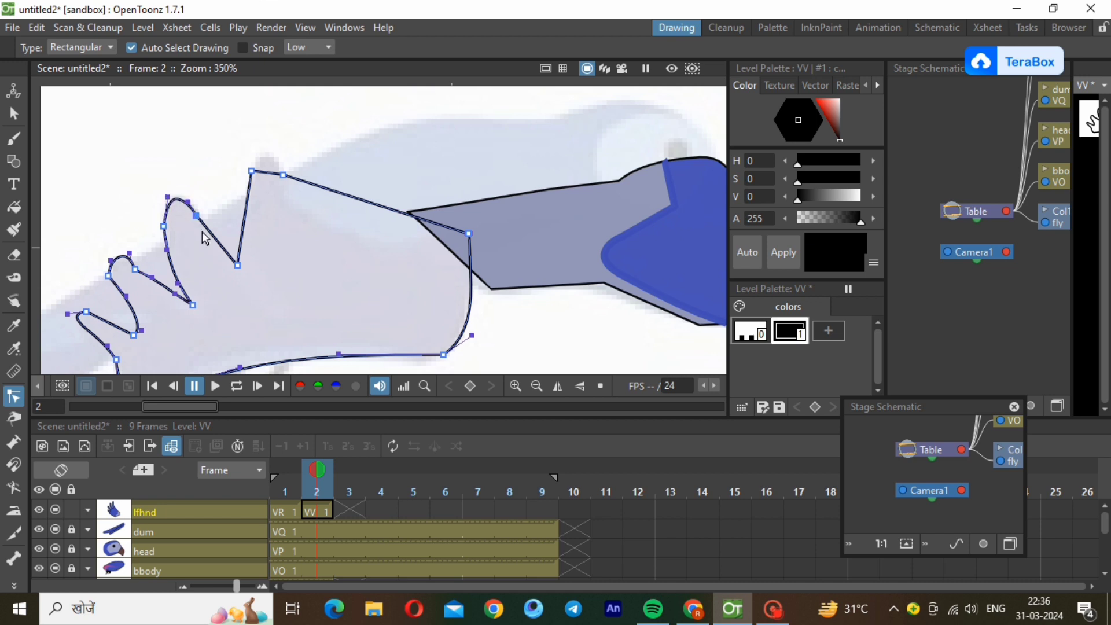
drag(208, 230, 221, 258)
click(224, 251)
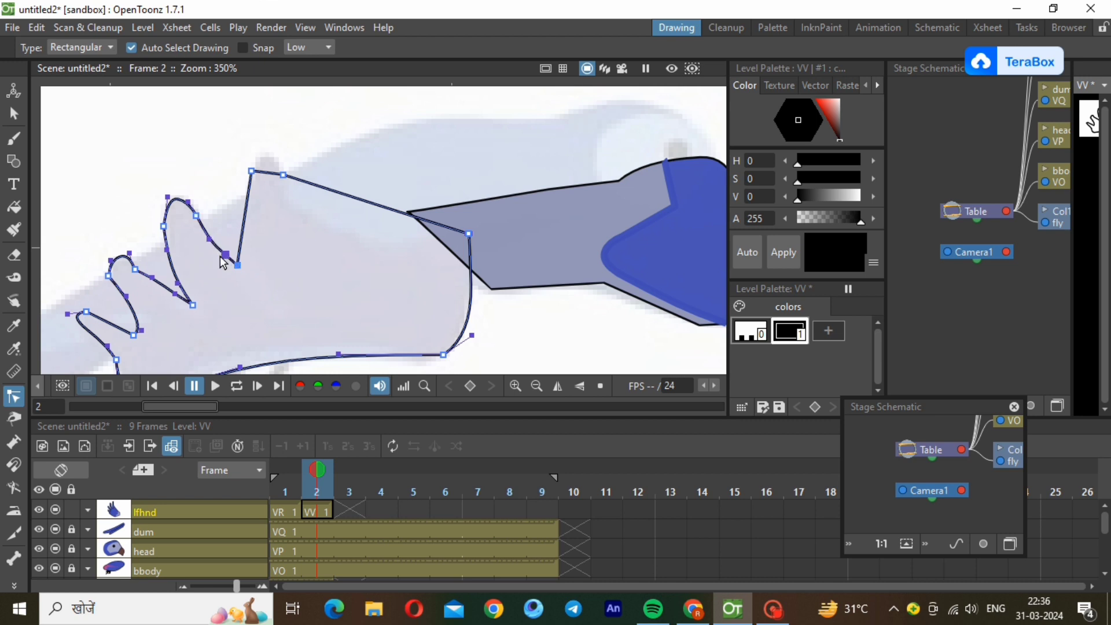
click(249, 217)
click(262, 174)
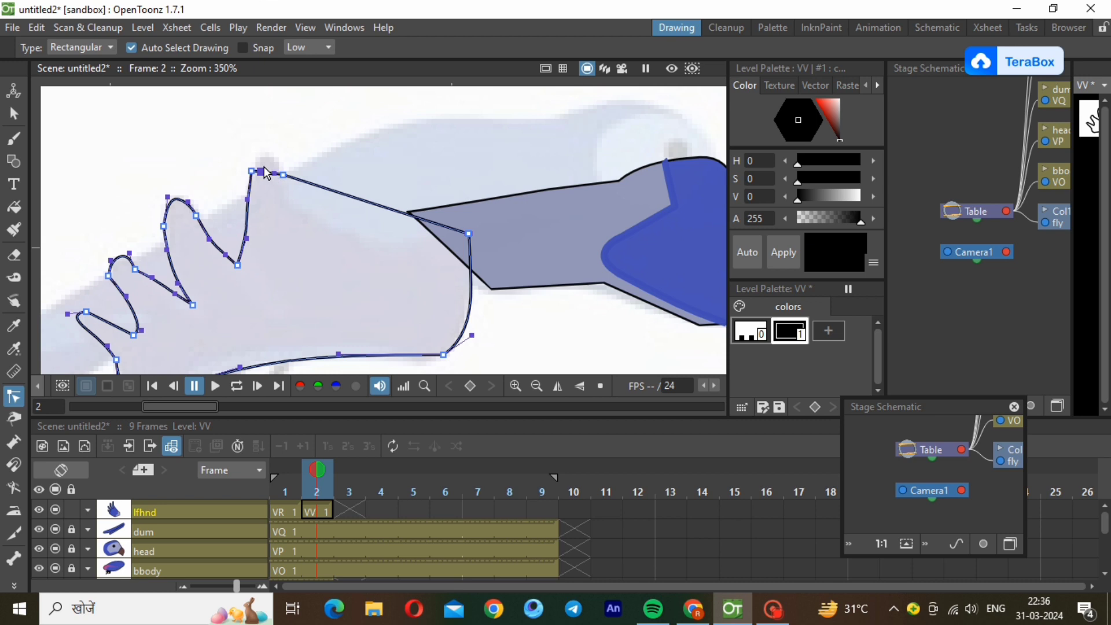
mouse_move(262, 172)
mouse_down()
mouse_move(262, 149)
mouse_move(277, 162)
mouse_up()
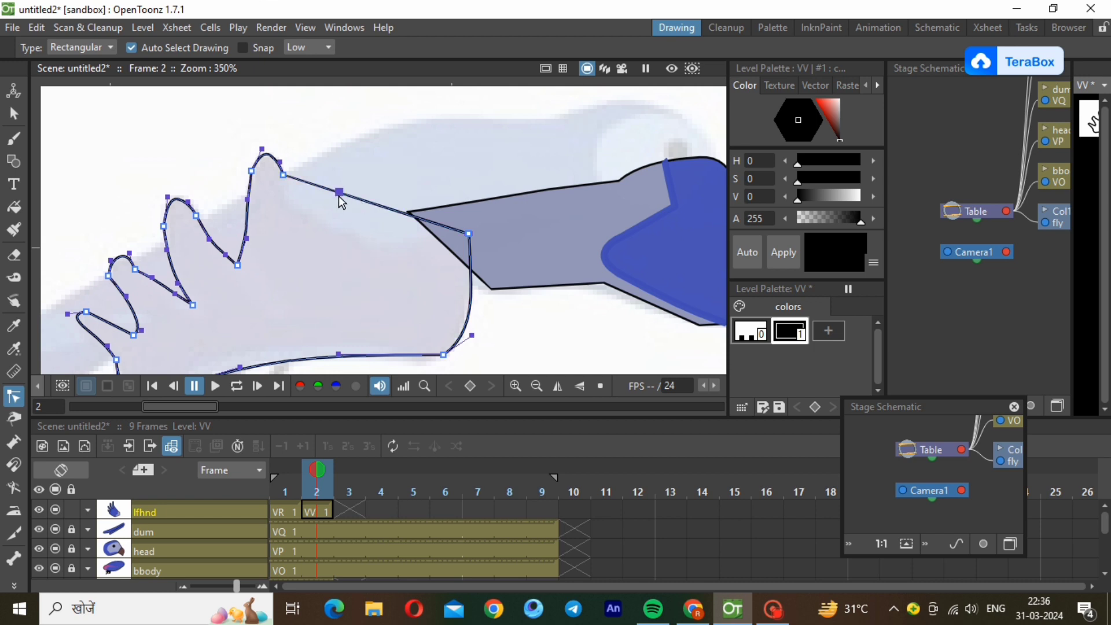
Bend the left wing's long top edge downward into a concave curve and deselect the outline.
drag(339, 196, 356, 268)
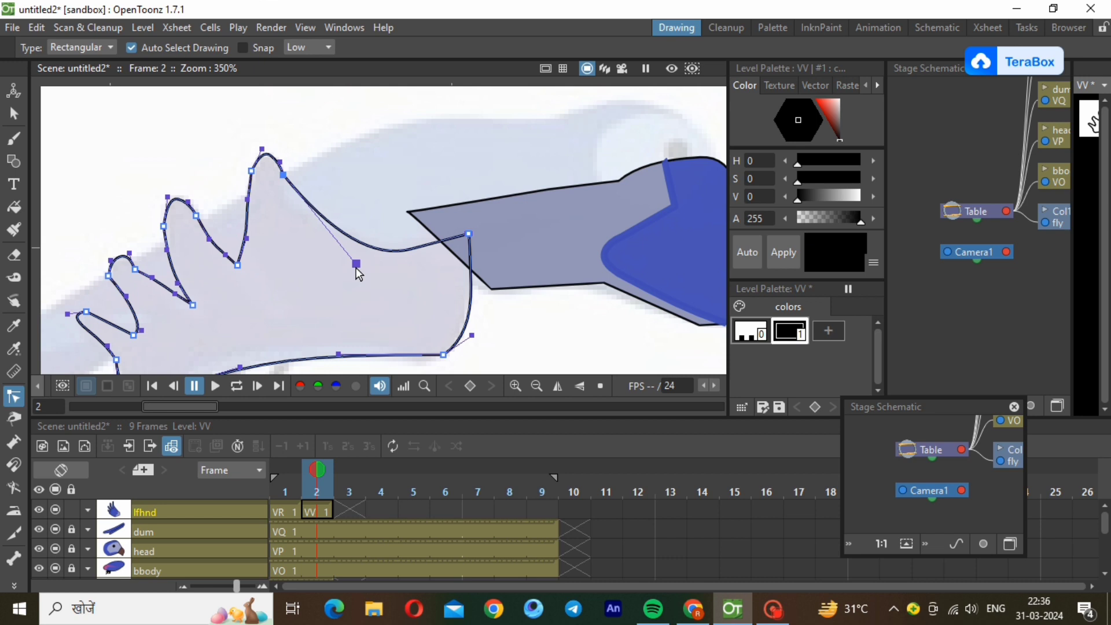
click(530, 388)
click(521, 337)
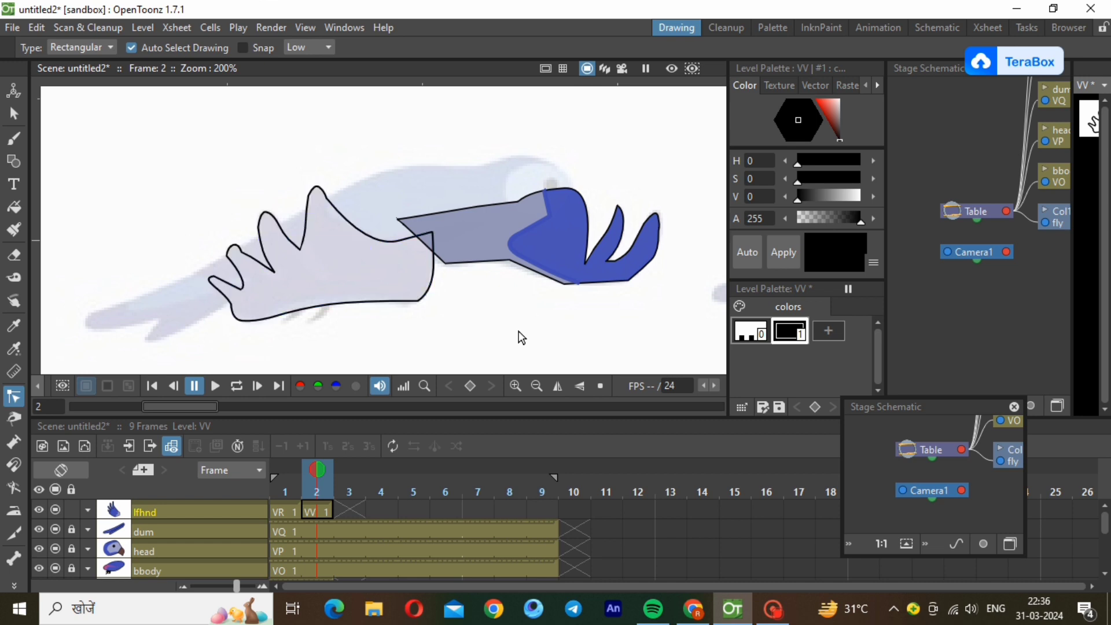
Add a palette style with the copied wing blue and fill the left wing's enclosed area with it.
click(828, 332)
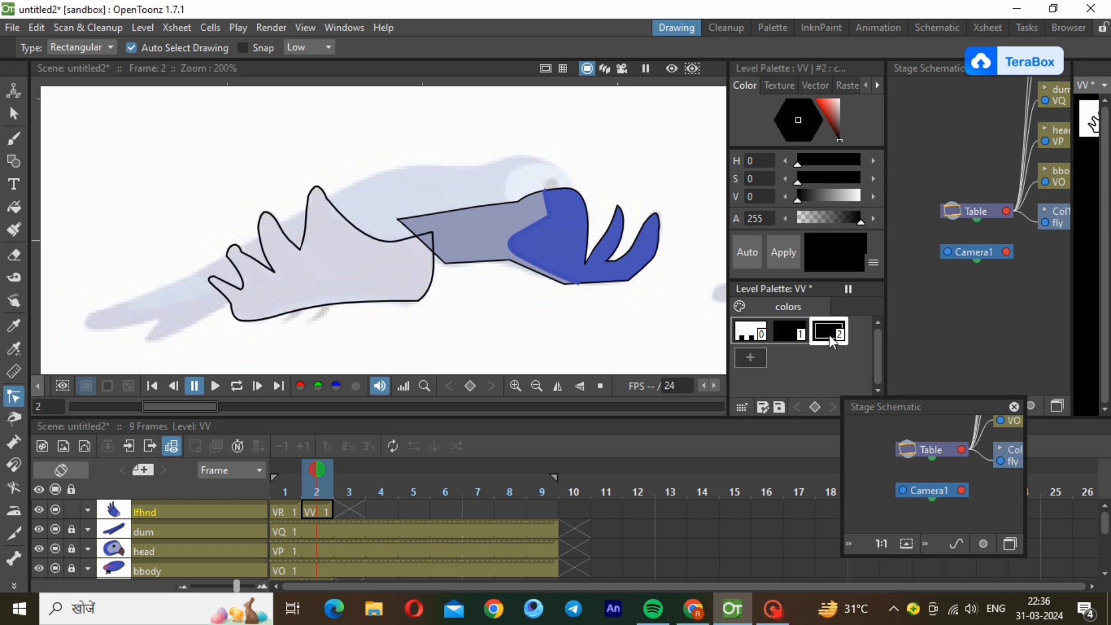
right_click(831, 341)
click(841, 384)
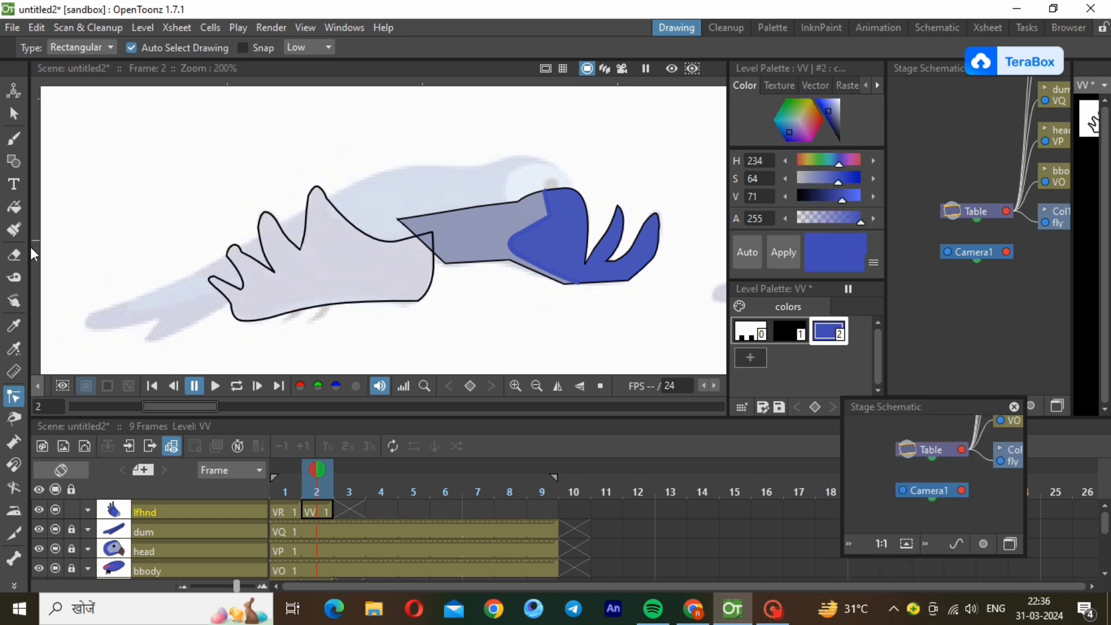
click(14, 207)
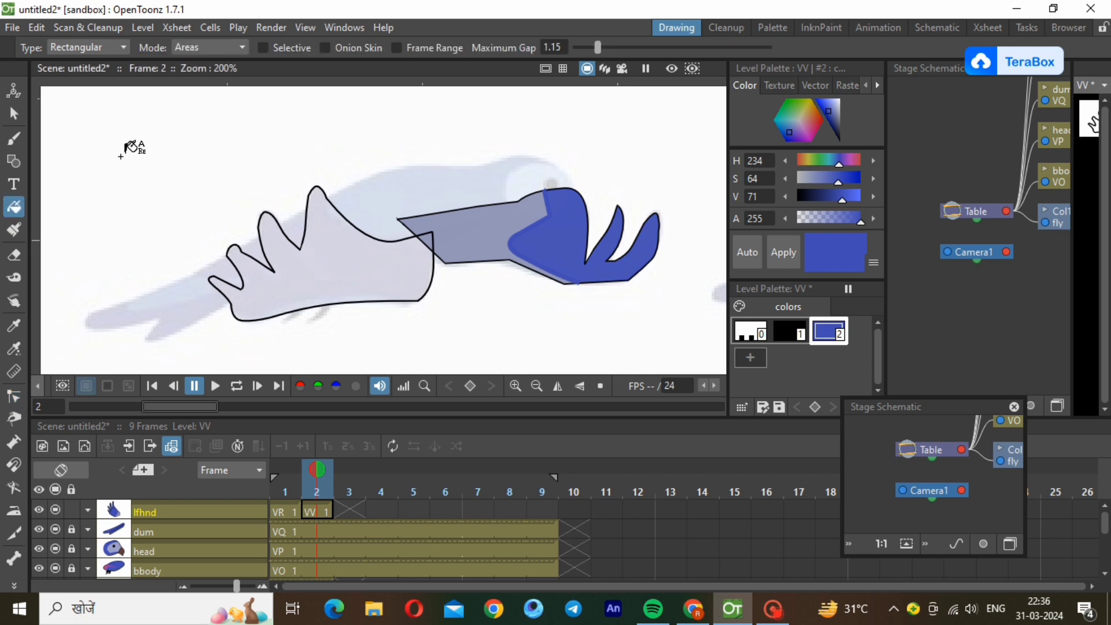
drag(121, 156, 478, 368)
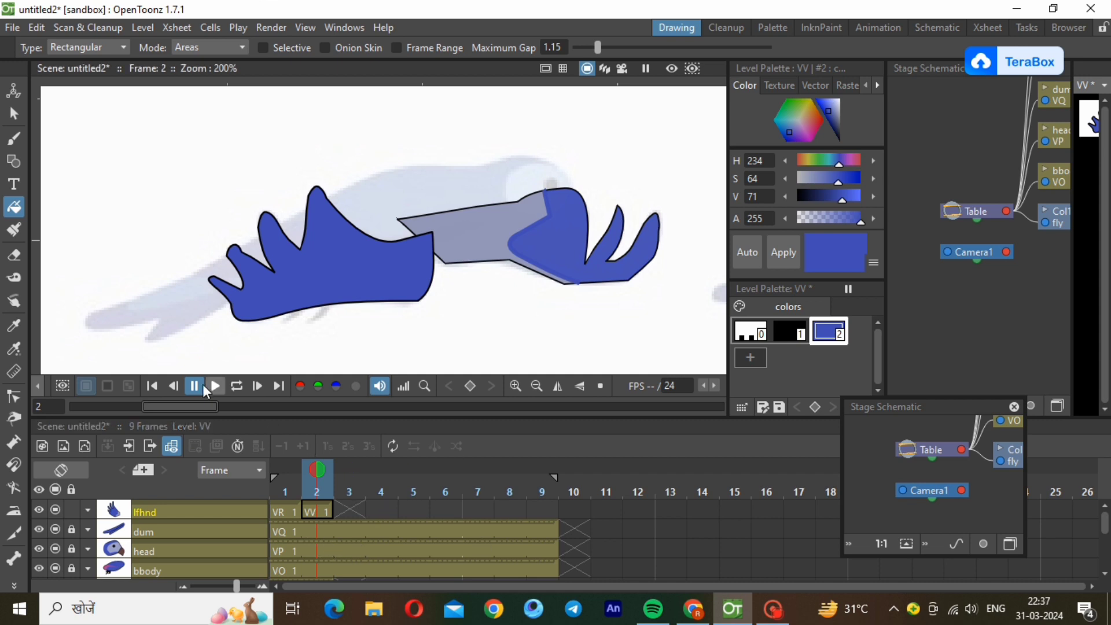
Select the filled left wing at frame 2 and move it onto the coloured bird's body.
click(537, 386)
click(536, 386)
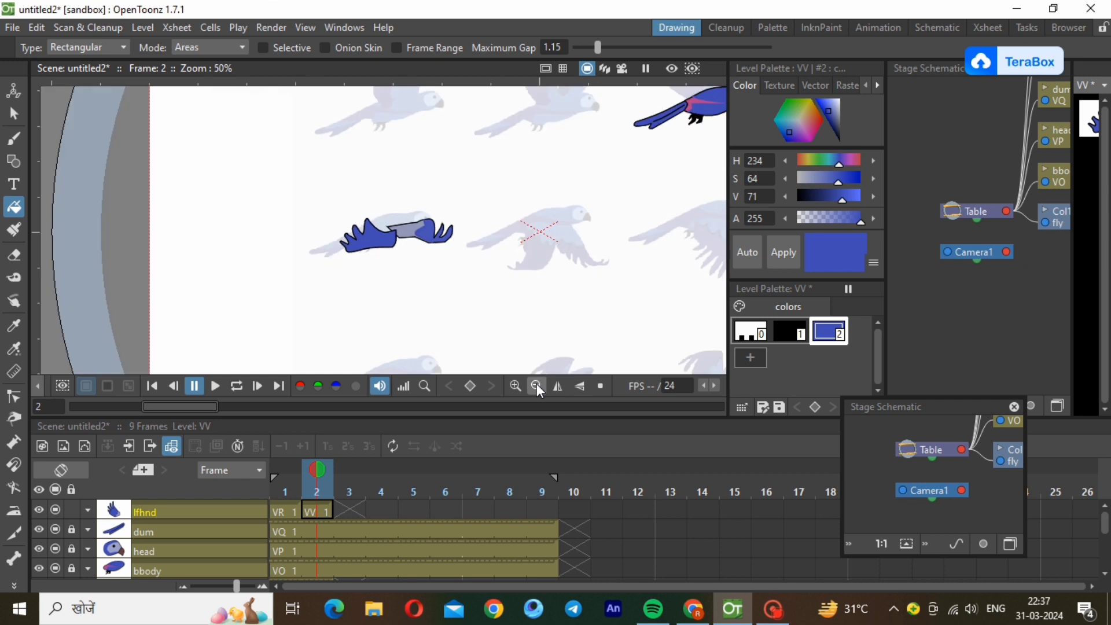
click(536, 385)
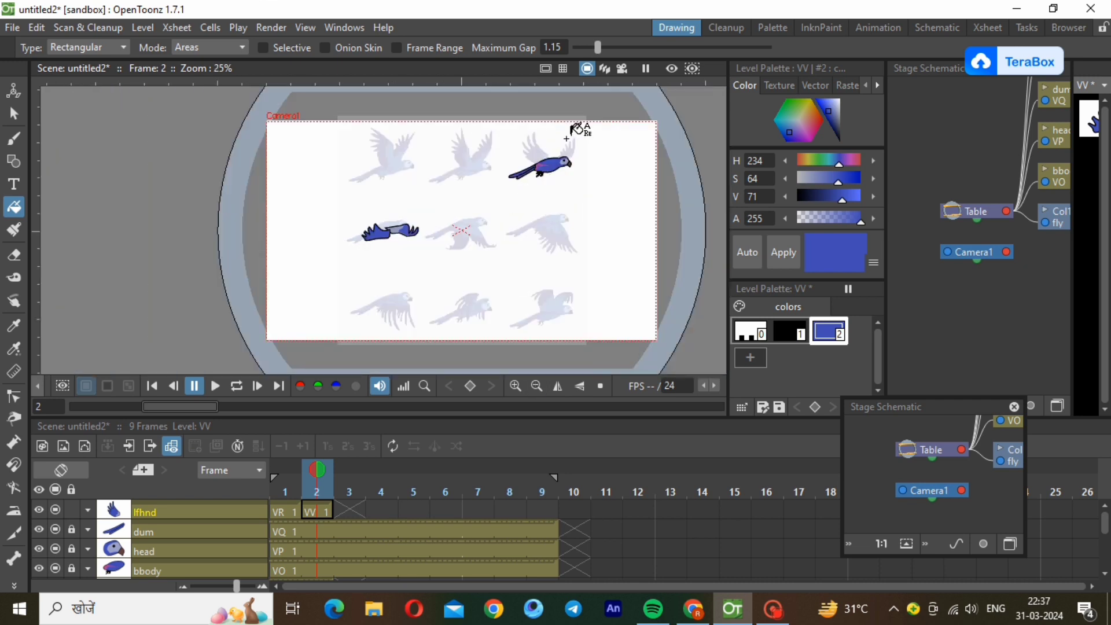
scroll(566, 139, up, 2)
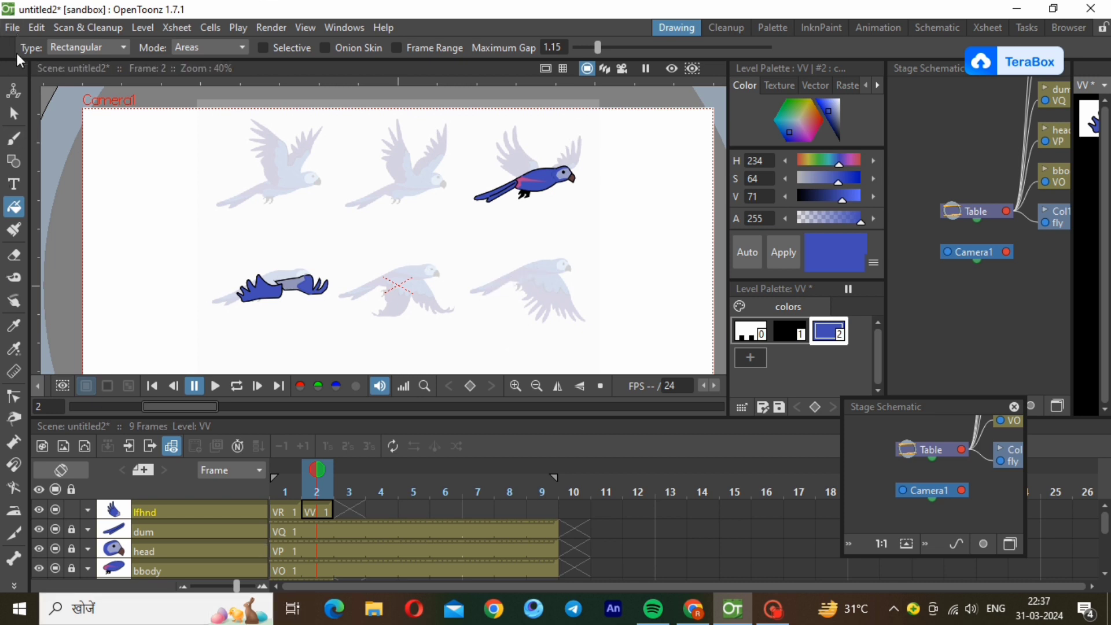
click(13, 114)
drag(184, 240, 321, 355)
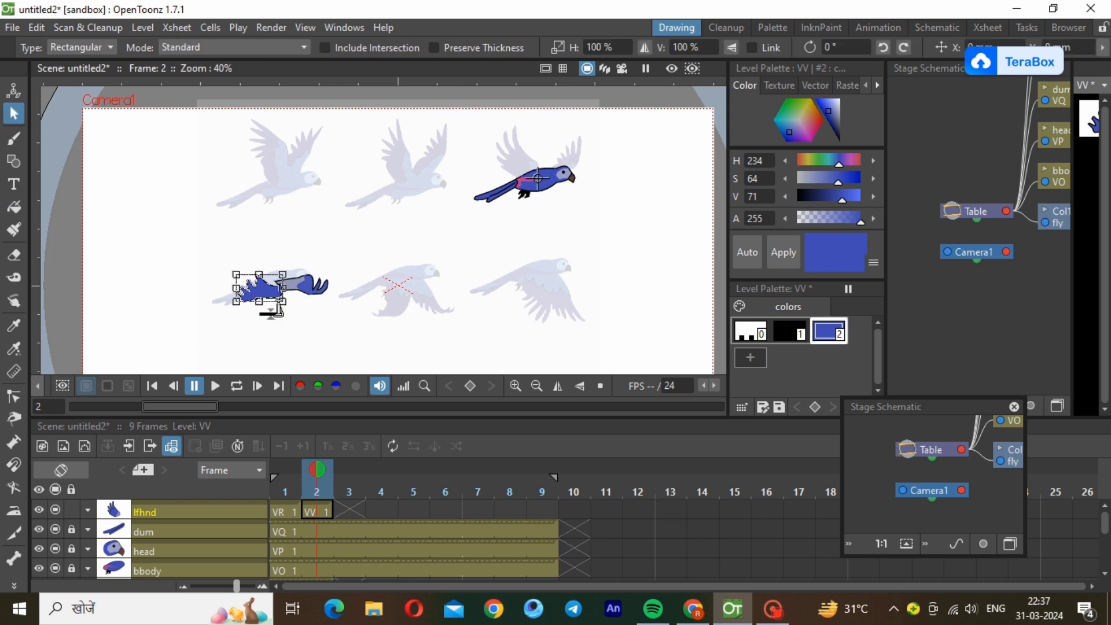
mouse_move(270, 297)
mouse_down()
mouse_move(481, 272)
mouse_move(523, 242)
mouse_move(533, 178)
mouse_move(537, 193)
mouse_up()
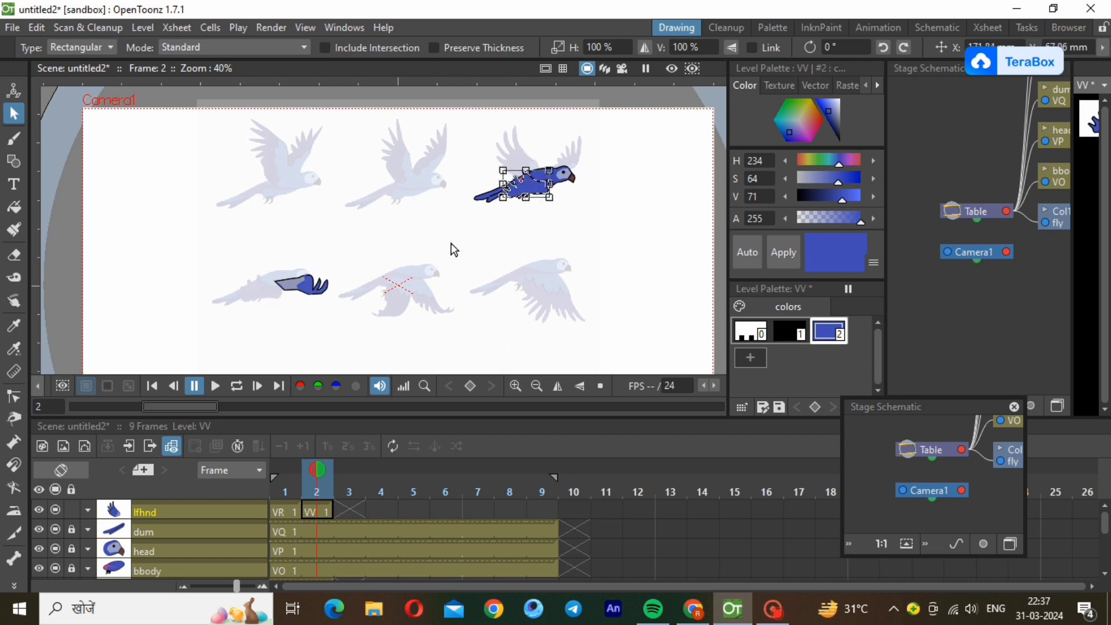
click(452, 244)
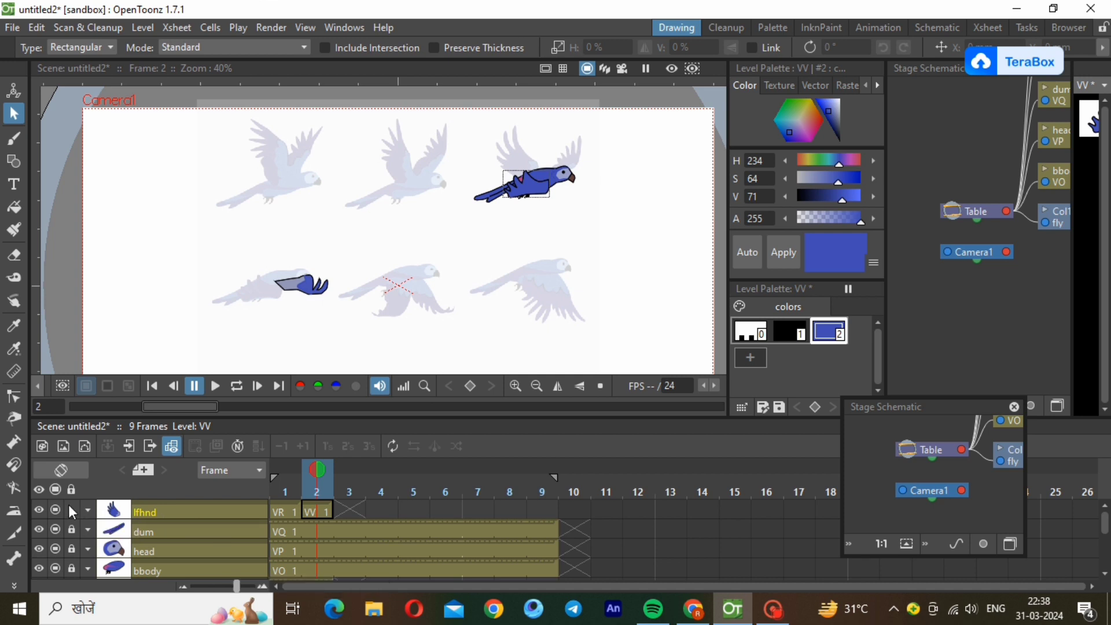
Unlock the rthnd layer and move its frame 2 wing onto the coloured bird, aligned at the shoulder beside the head.
scroll(1106, 519, down, 3)
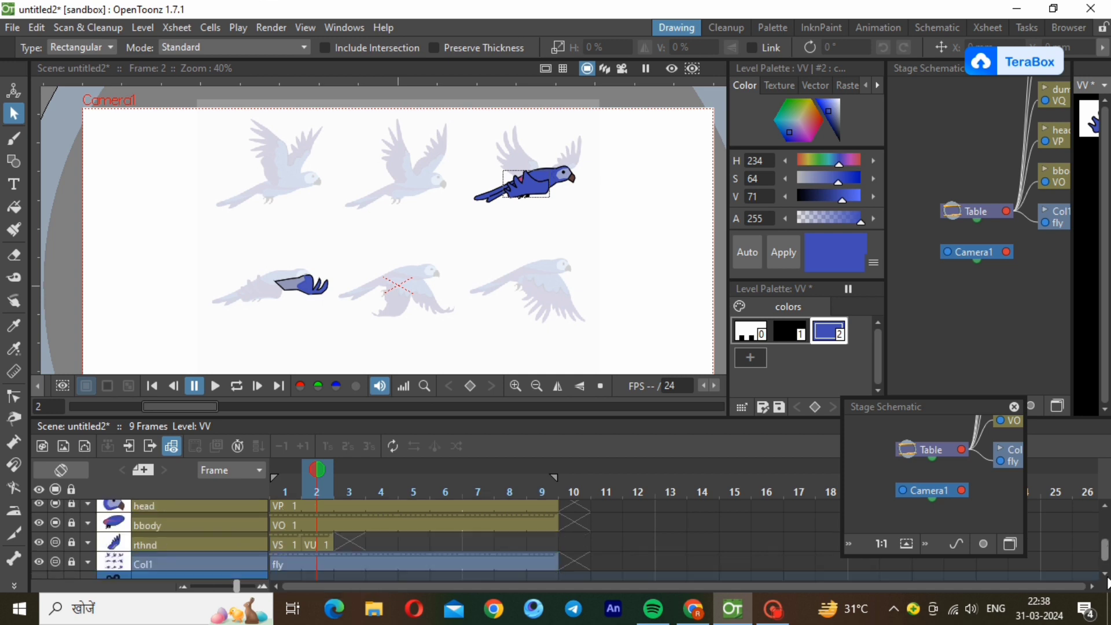
click(307, 535)
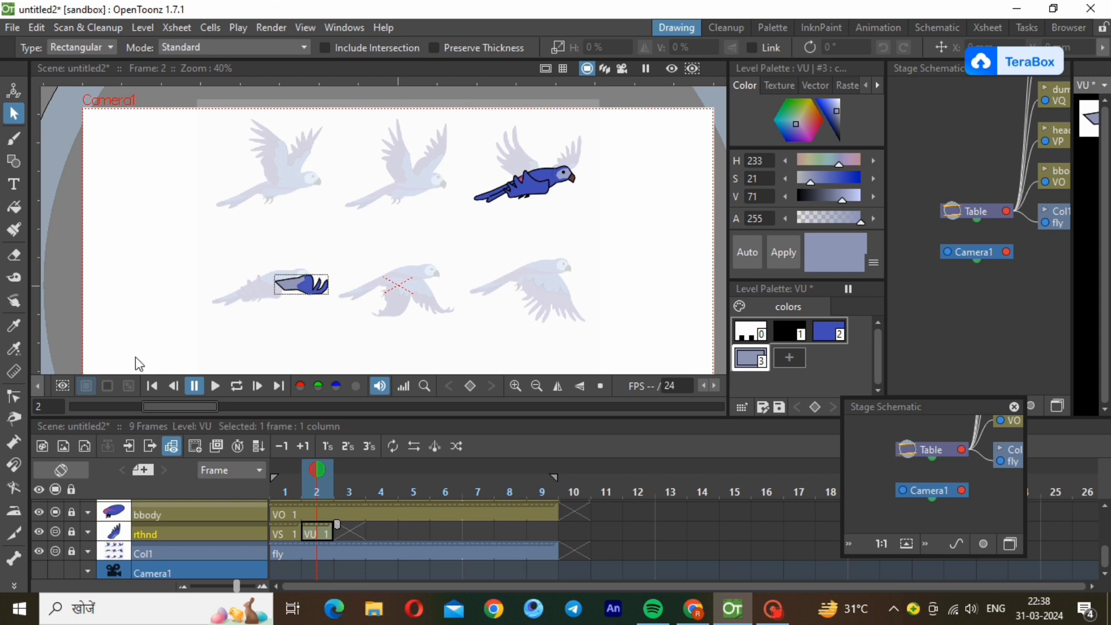
drag(234, 257, 377, 342)
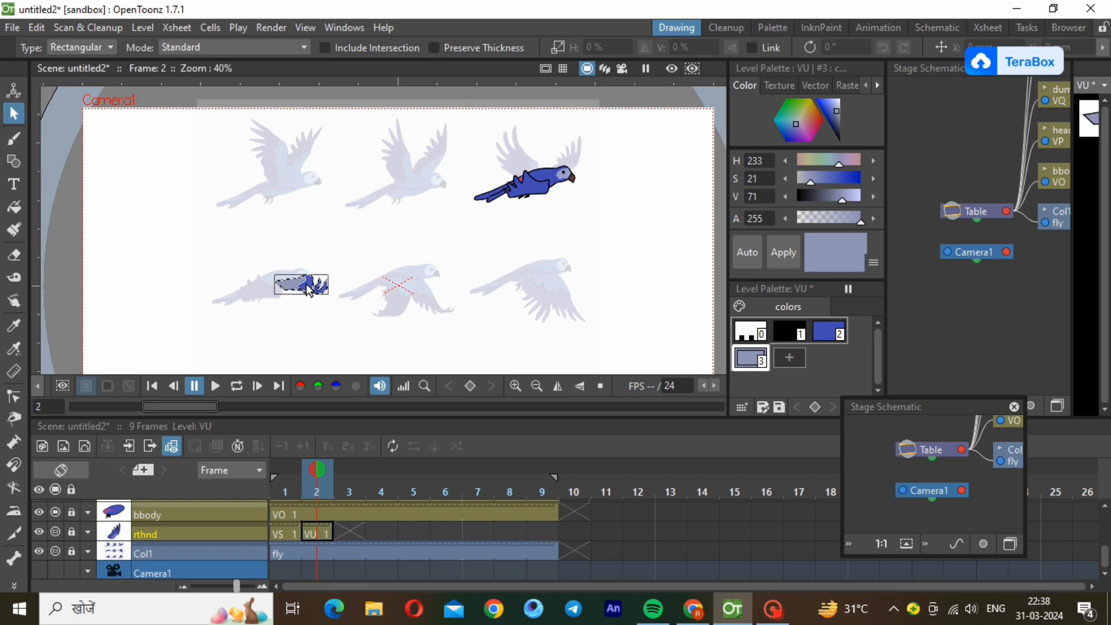
click(72, 532)
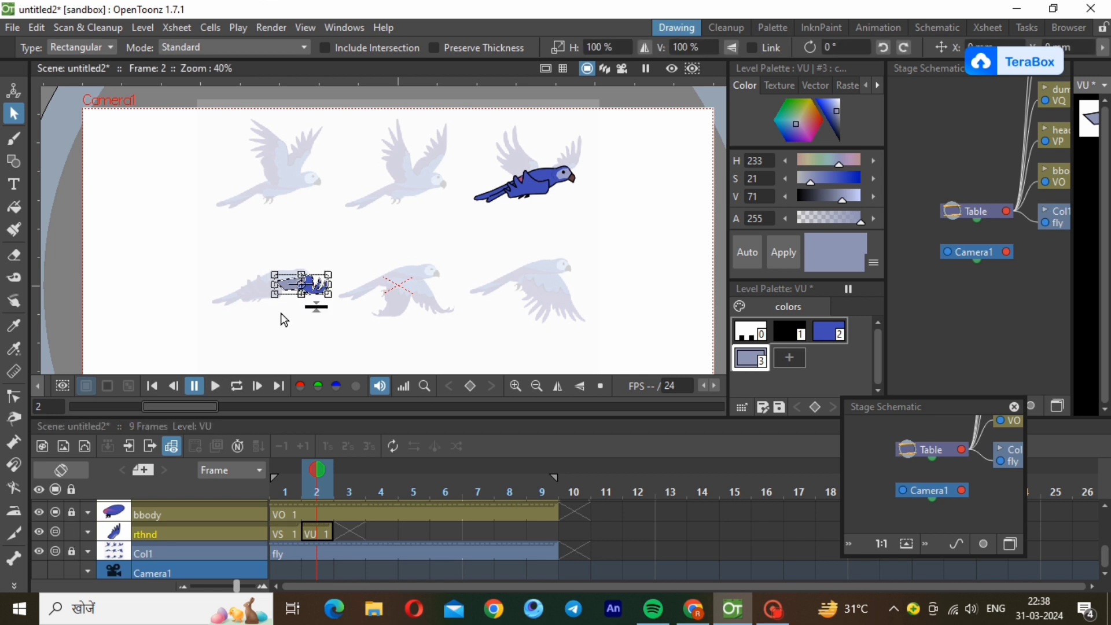
mouse_move(331, 283)
mouse_down()
mouse_move(497, 262)
mouse_move(590, 197)
mouse_move(593, 181)
mouse_up()
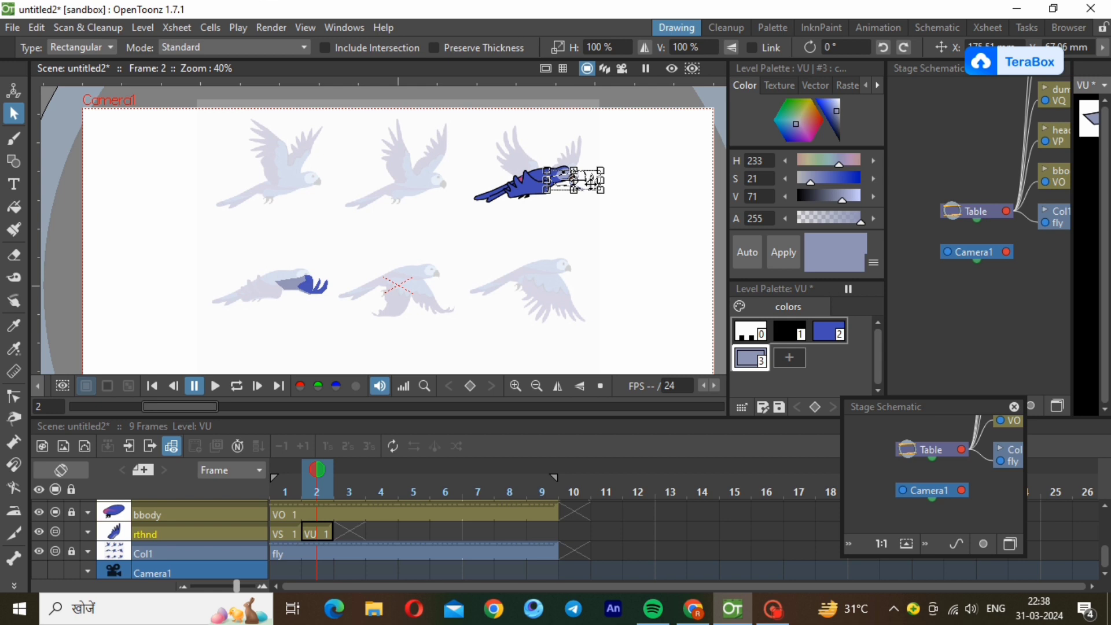
drag(591, 181, 582, 179)
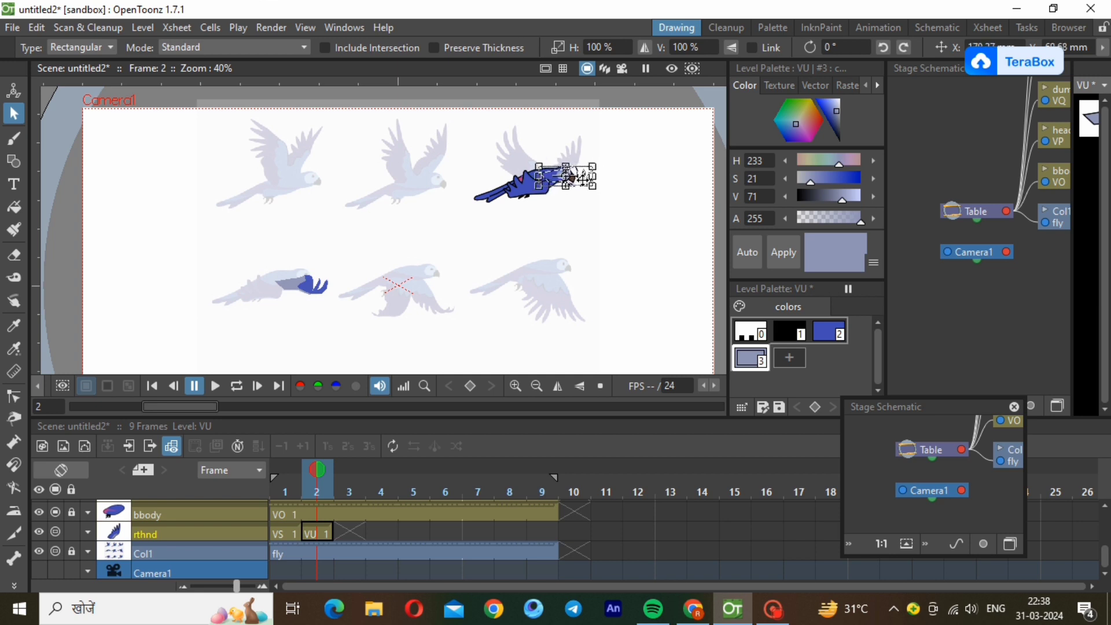
drag(583, 180, 583, 182)
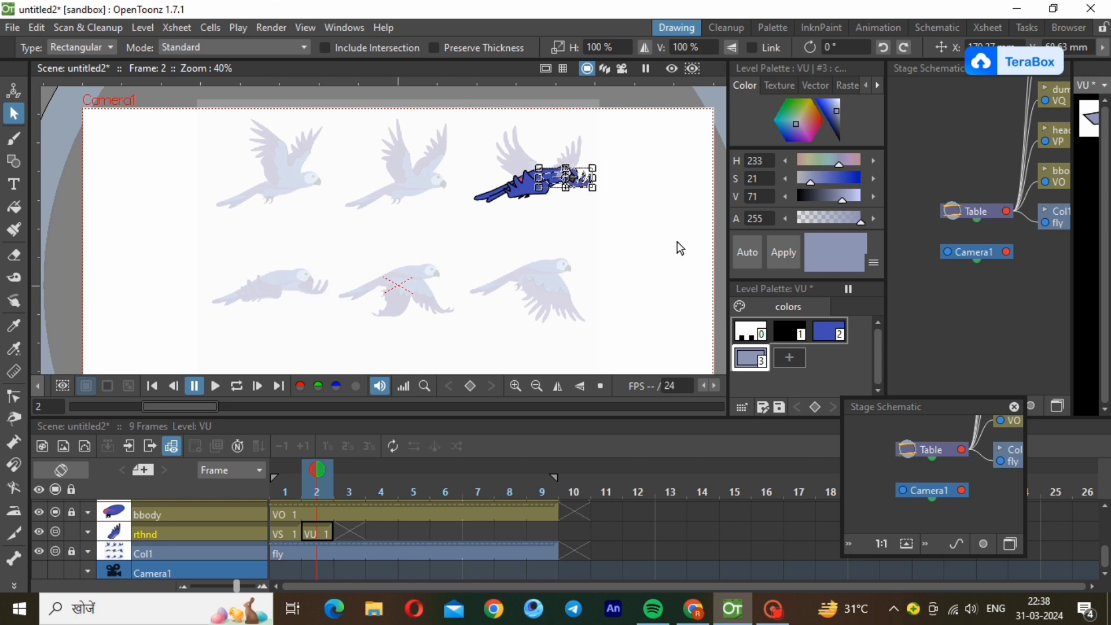
click(641, 264)
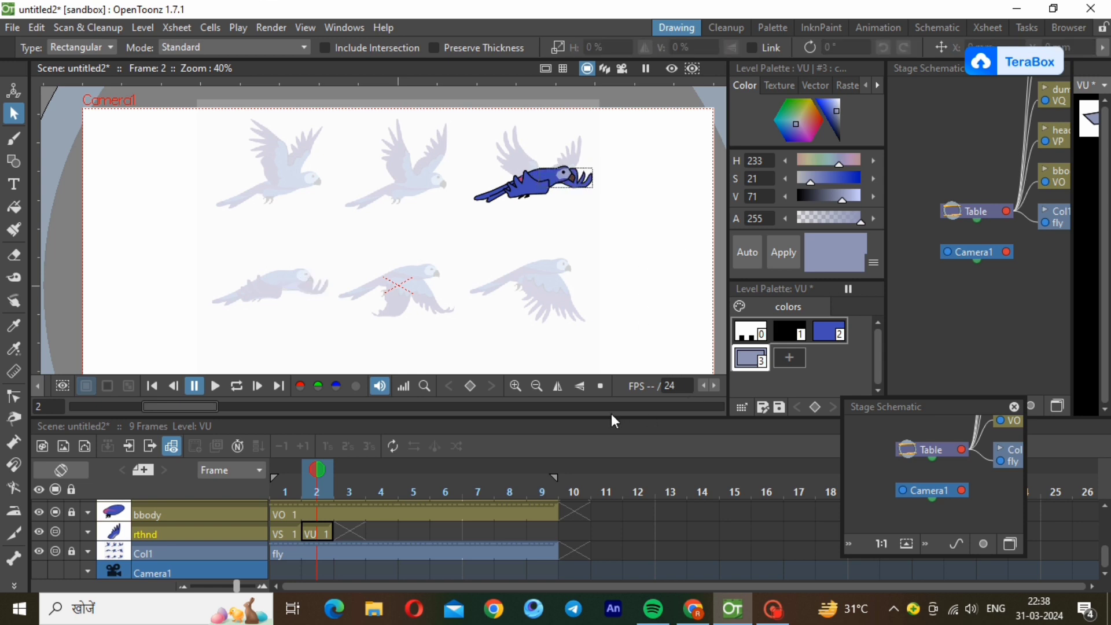
Compare the bird's wing poses by switching between frames 1 and 2 of the rthnd layer.
click(287, 529)
click(320, 532)
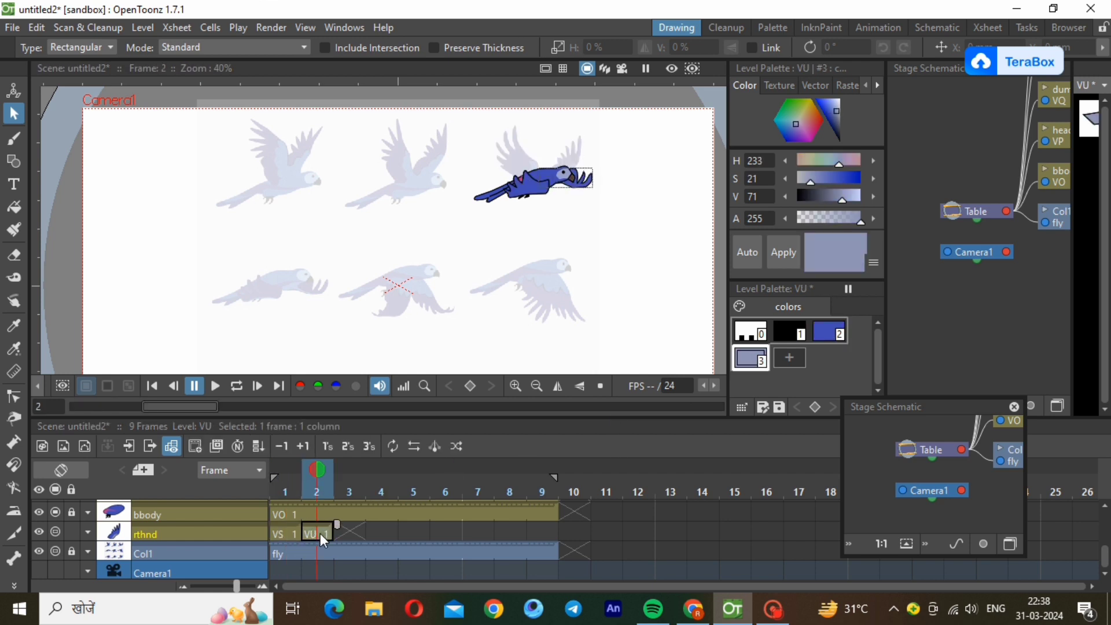
click(282, 529)
click(312, 532)
click(280, 533)
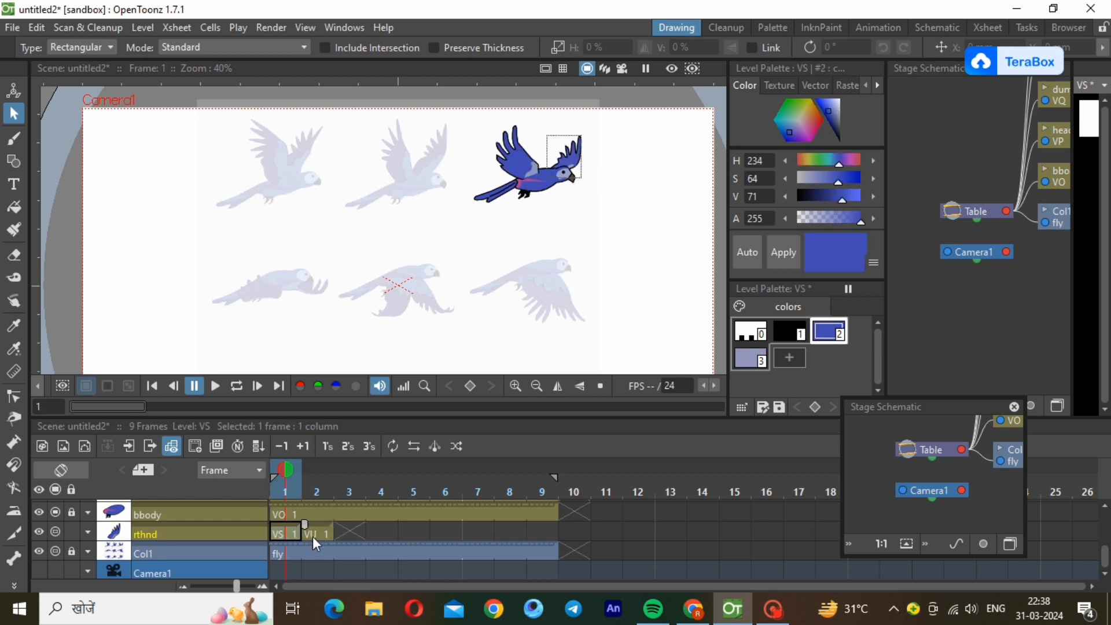
click(322, 536)
click(288, 533)
click(321, 536)
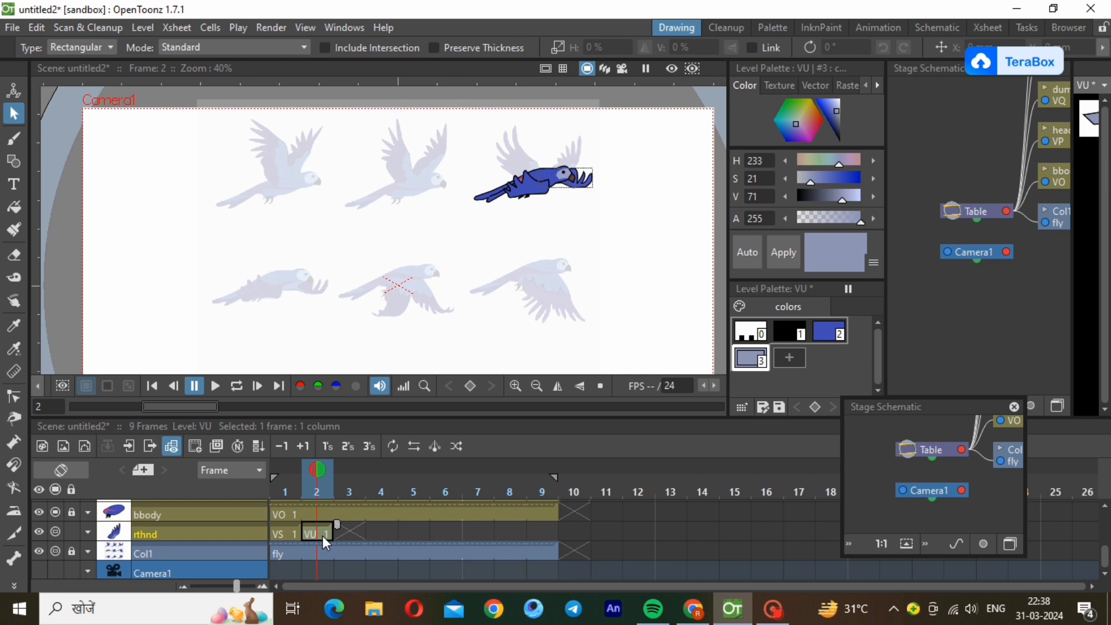
Create a new Toonz vector level VW at frame 3 of the rthnd layer.
click(355, 532)
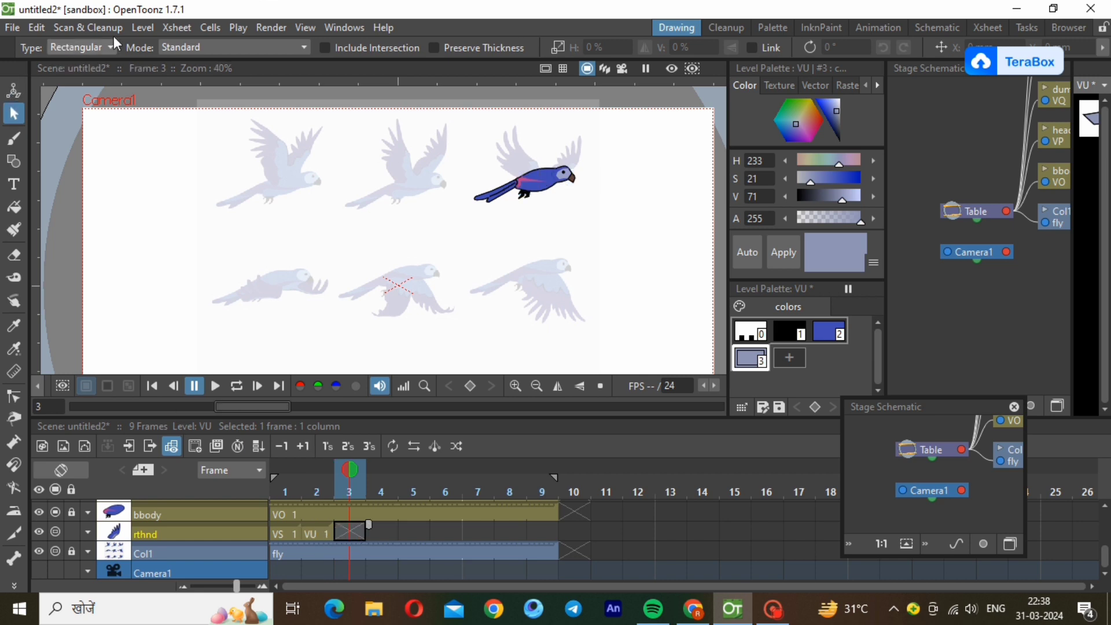
click(141, 28)
mouse_move(171, 46)
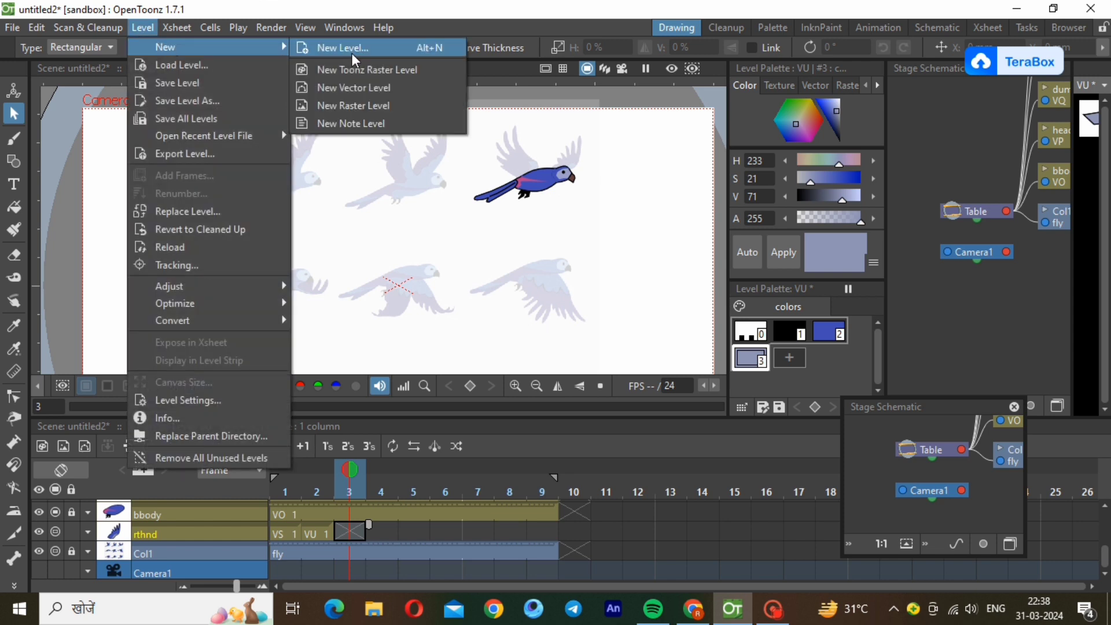
click(364, 93)
click(581, 490)
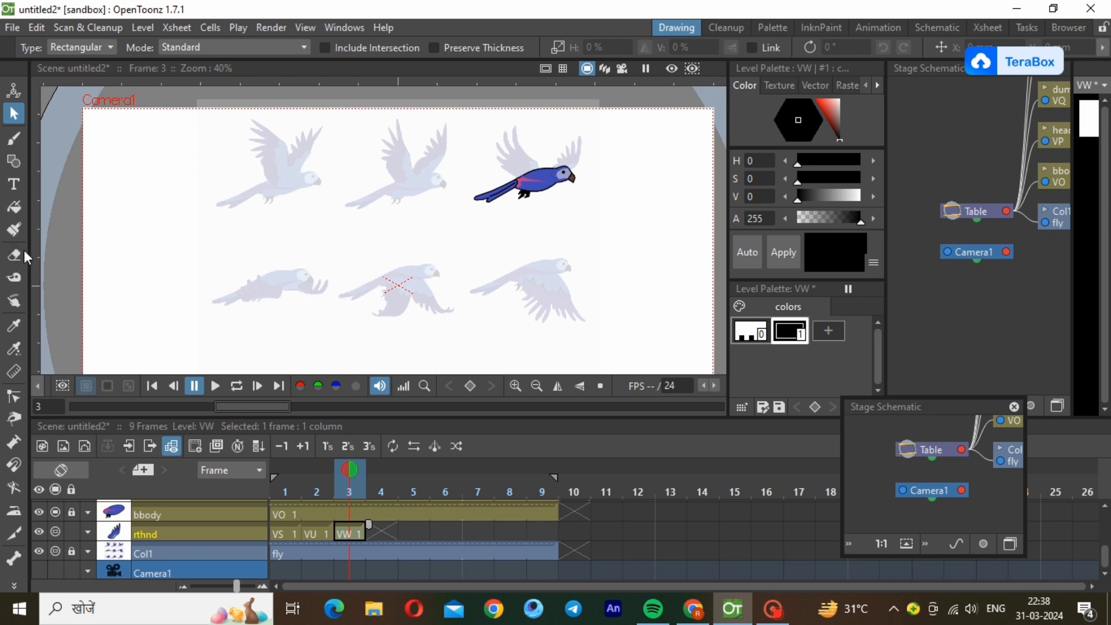
Trace the right wing of the middle-row centre reference bird as a black polyline, starting at the shoulder.
click(11, 167)
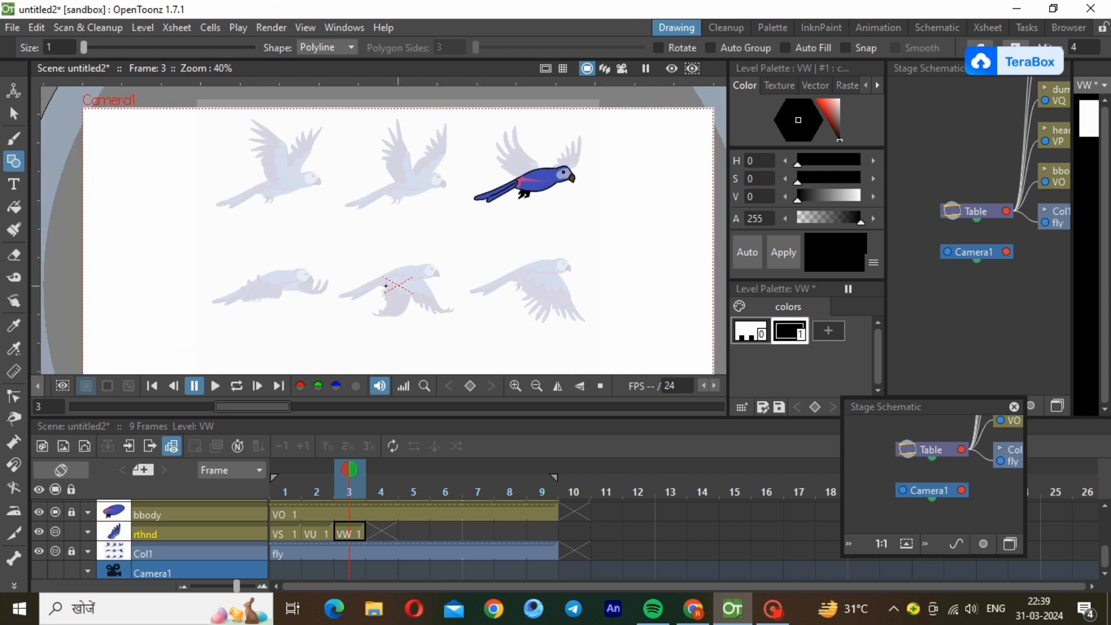
scroll(385, 285, up, 2)
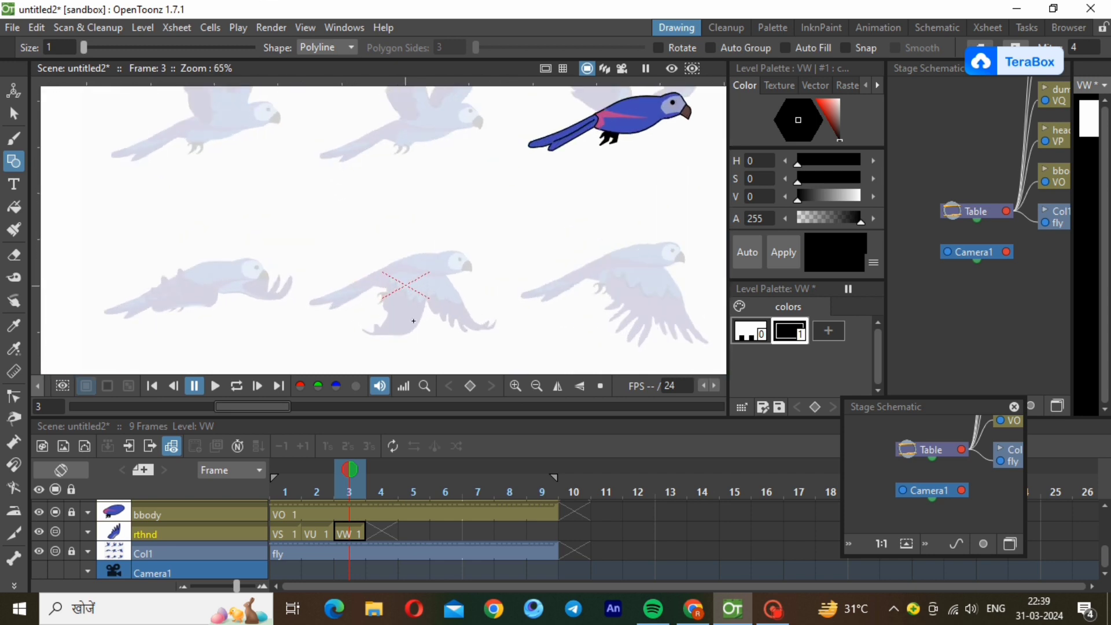
scroll(437, 347, up, 5)
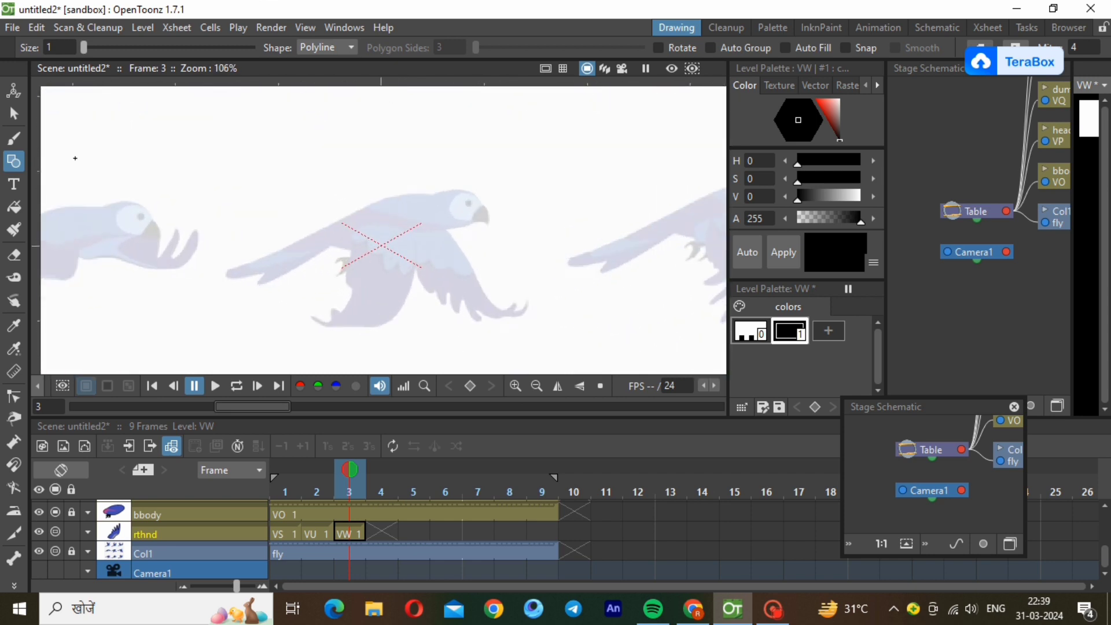
click(436, 216)
click(488, 299)
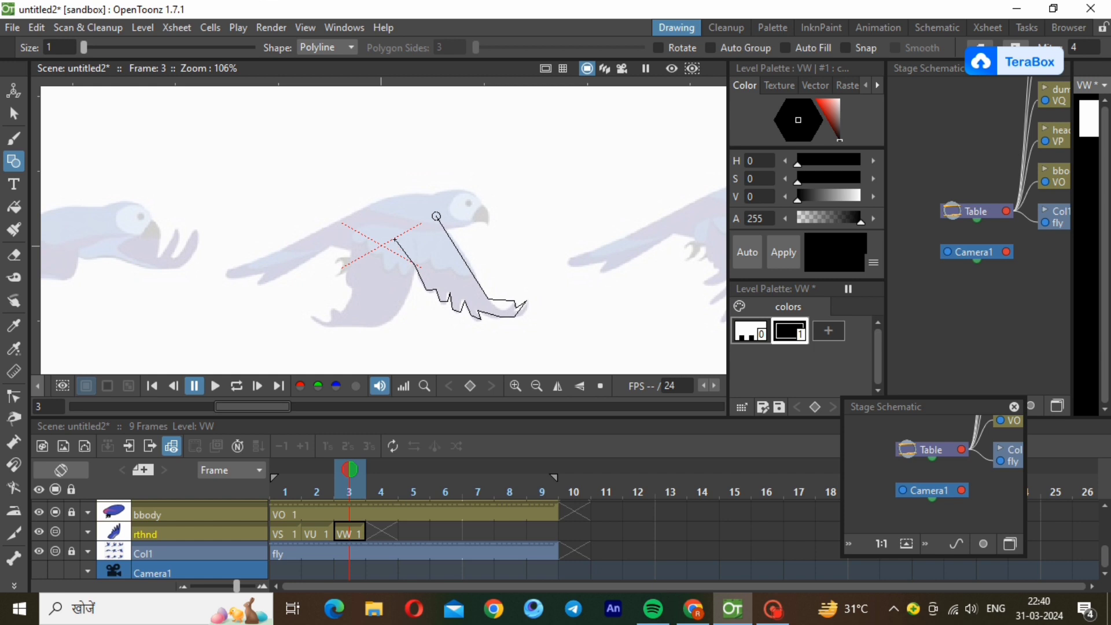
Close the right wing outline across the shoulder and thin its stroke.
click(396, 227)
click(436, 216)
click(14, 114)
click(503, 320)
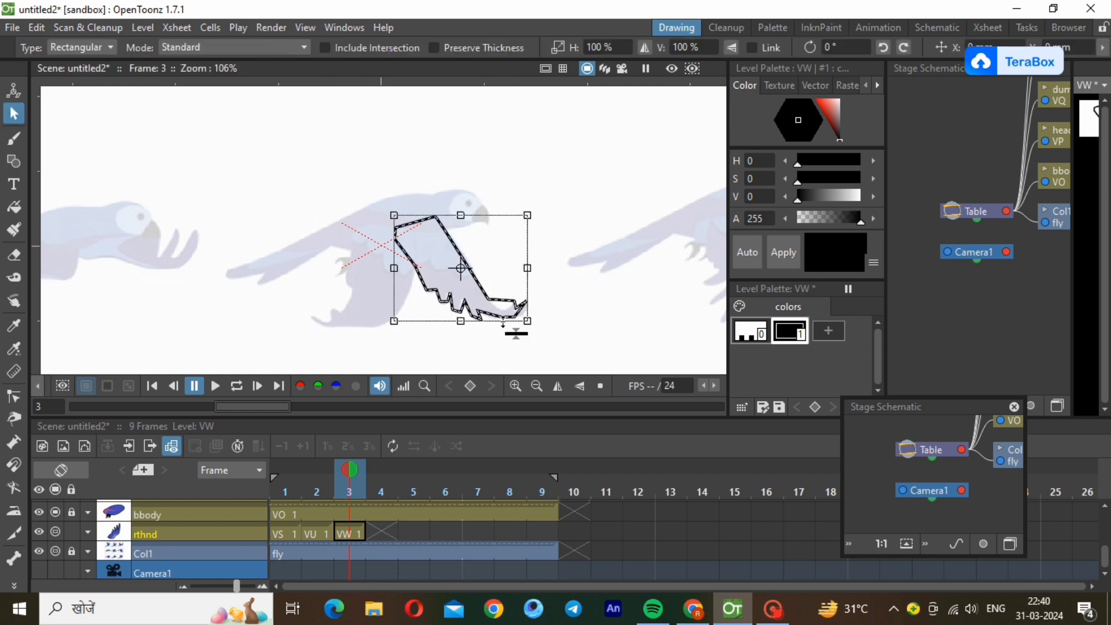
Curve the right wing outline's leading edge and hooked wingtip to follow the reference bird.
key(c)
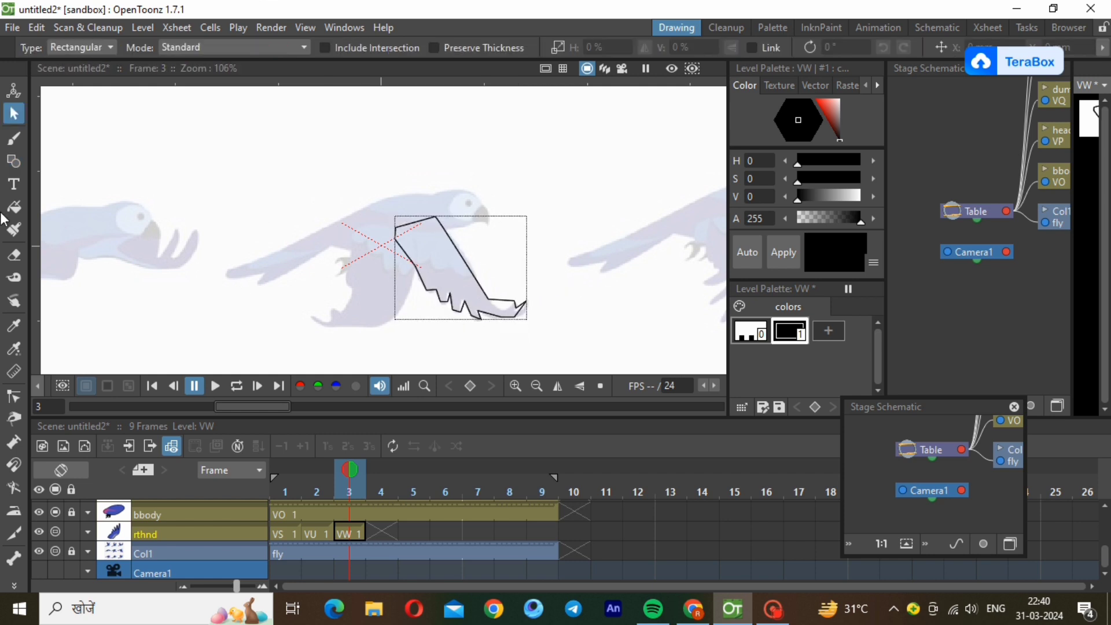
scroll(473, 346, up, 3)
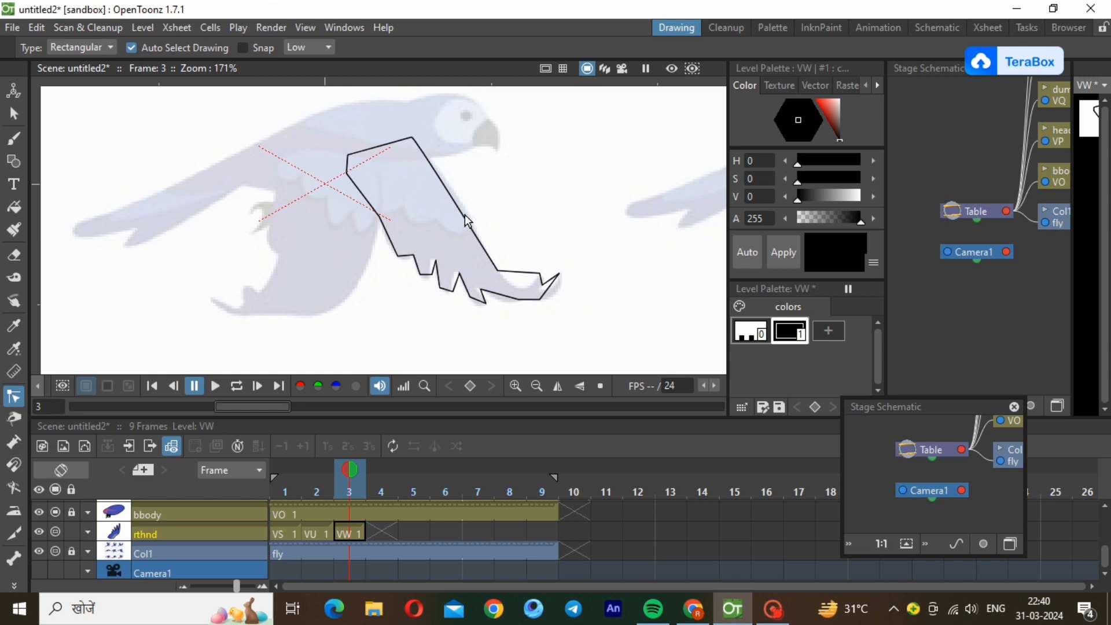
click(468, 221)
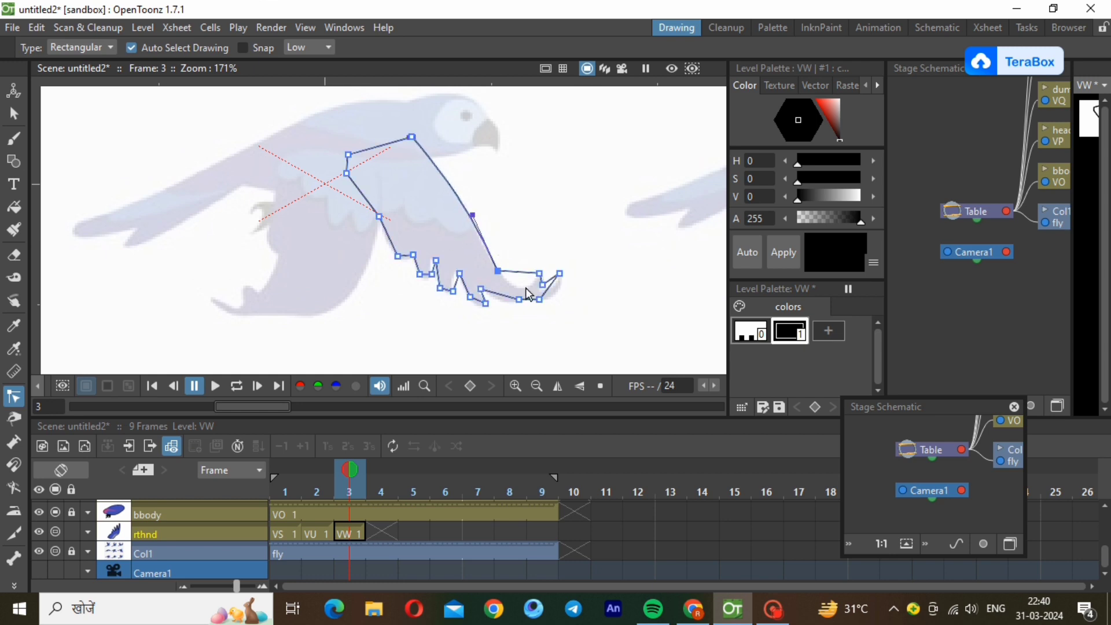
click(514, 272)
drag(514, 271, 453, 275)
click(548, 287)
click(499, 294)
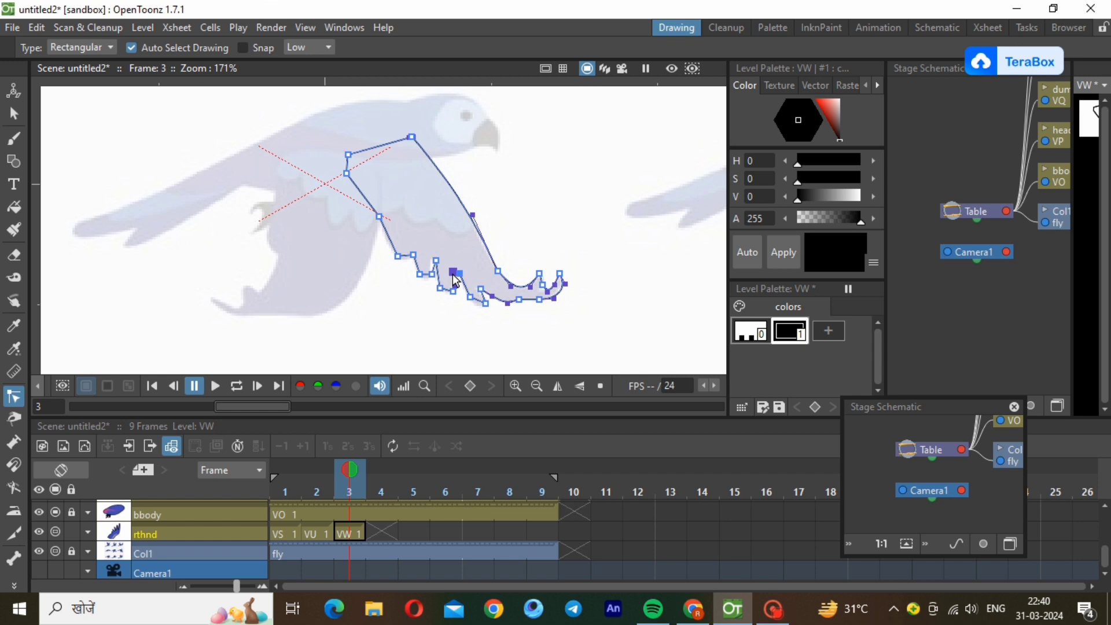
Bend the right wing's rear edge and lower feather segments into rounded curves matching the reference.
scroll(479, 327, up, 1)
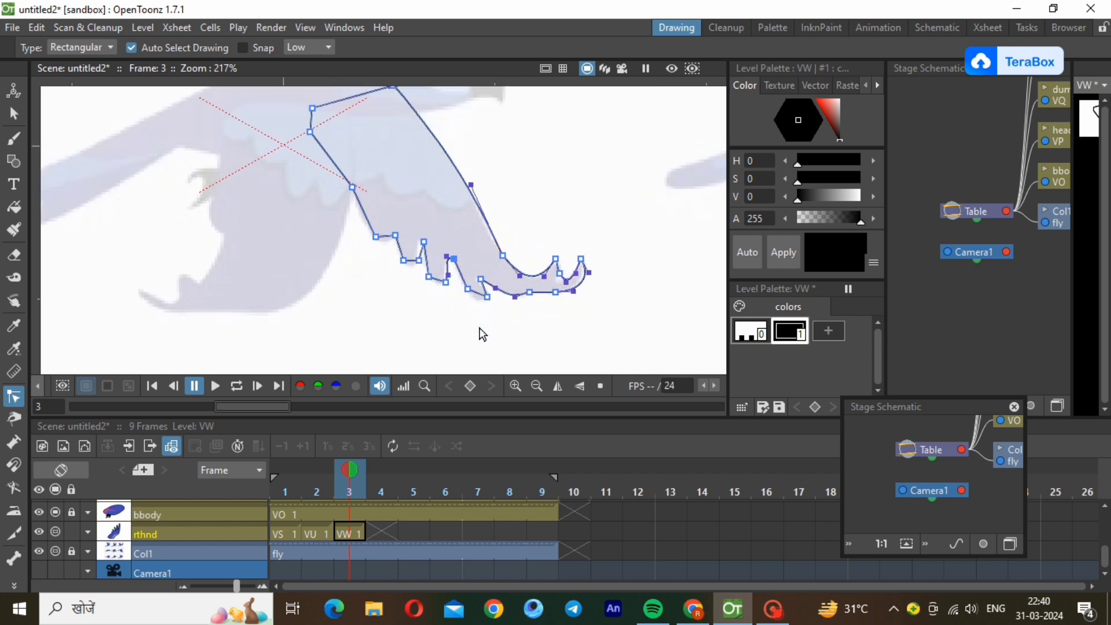
scroll(479, 327, up, 1)
drag(347, 197, 331, 183)
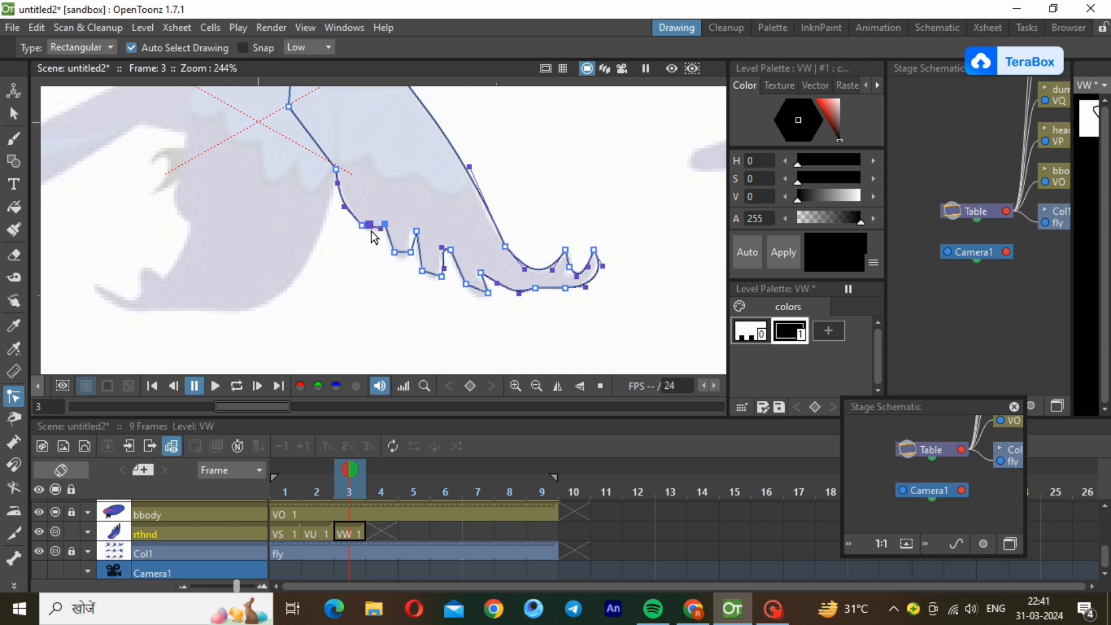
drag(371, 225, 477, 298)
click(410, 252)
click(440, 276)
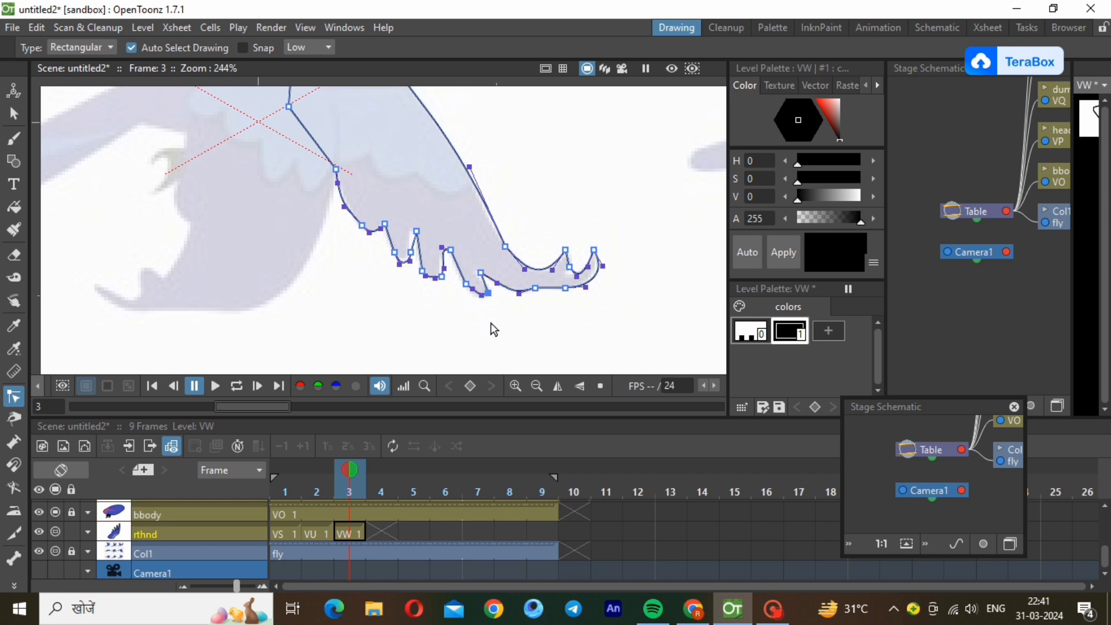
click(490, 323)
Paste the blue style (H 234, S 64, V 71) into the VW palette and fill the right wing with it.
click(537, 387)
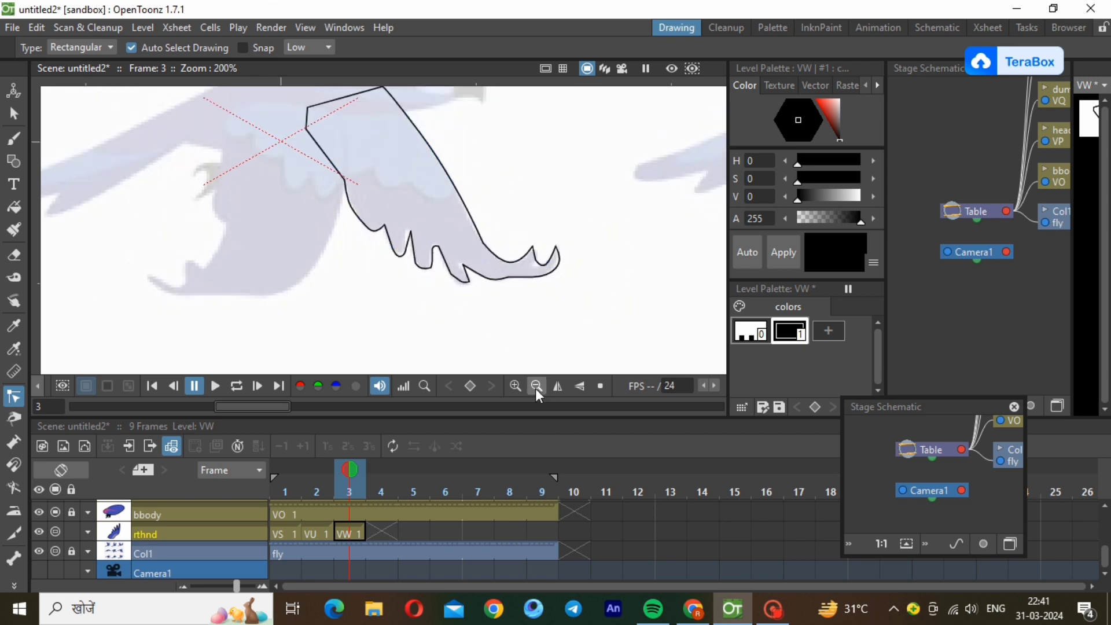
click(536, 386)
click(832, 330)
right_click(840, 331)
click(884, 372)
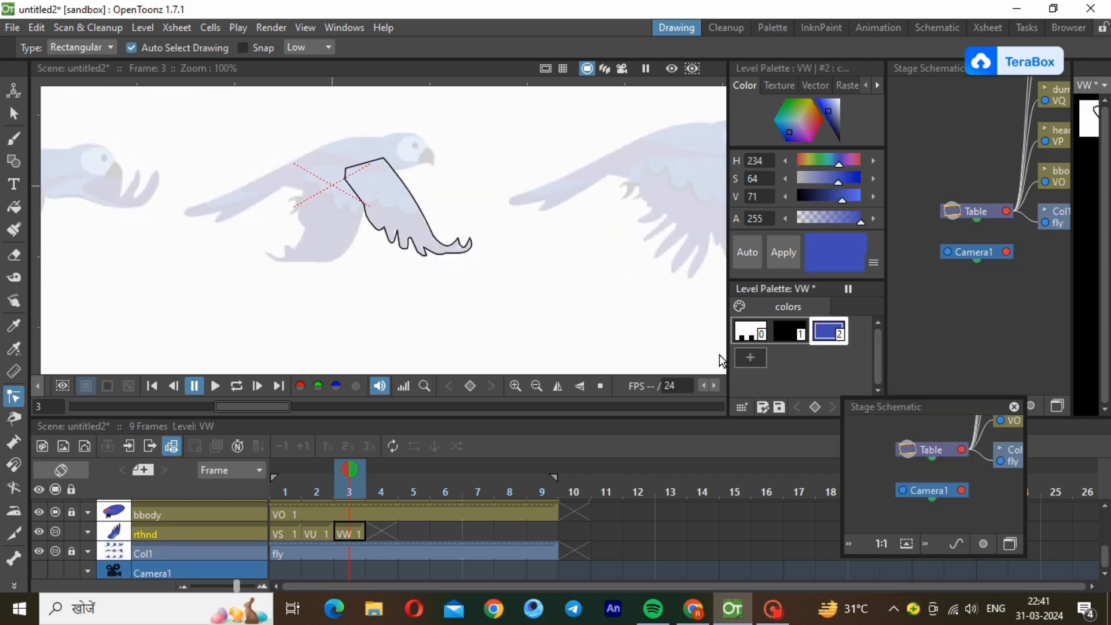
click(16, 208)
drag(265, 137, 495, 295)
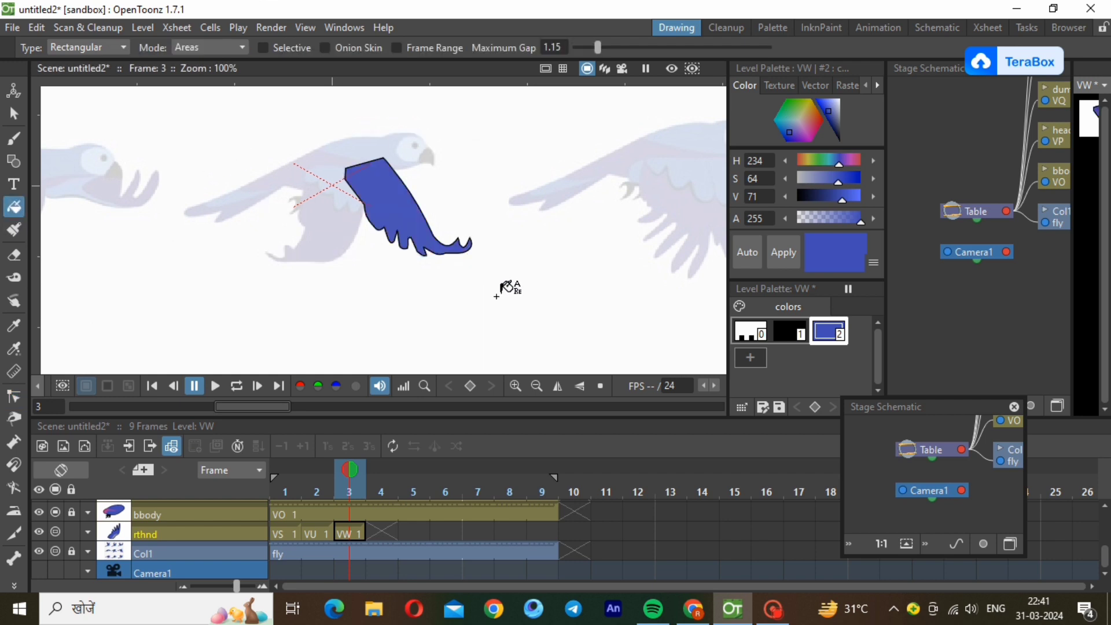
Lower the rthnd layer's opacity to 25% so the reference shows through the wing.
click(90, 532)
click(136, 551)
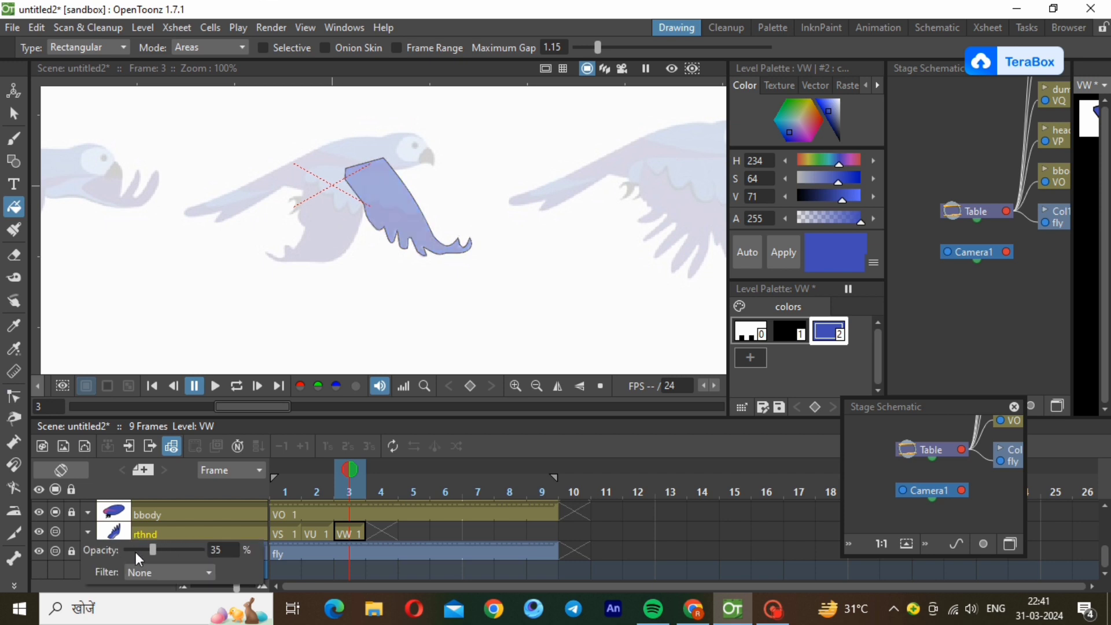
click(135, 552)
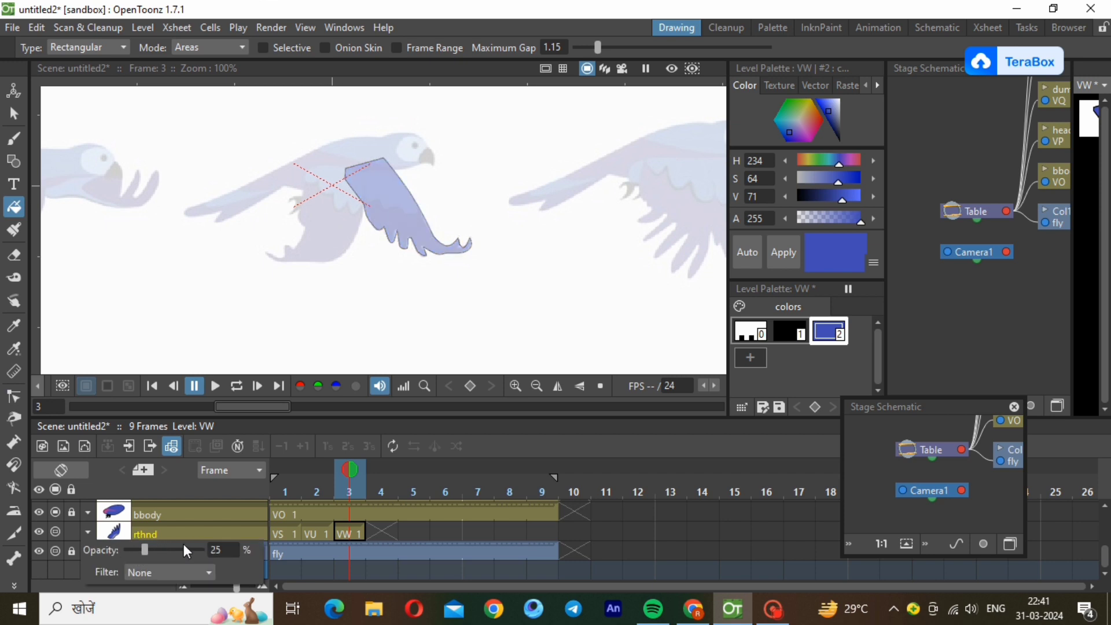
Draw a blue polyline across the middle of the right wing and bend it into feather scallops.
click(14, 161)
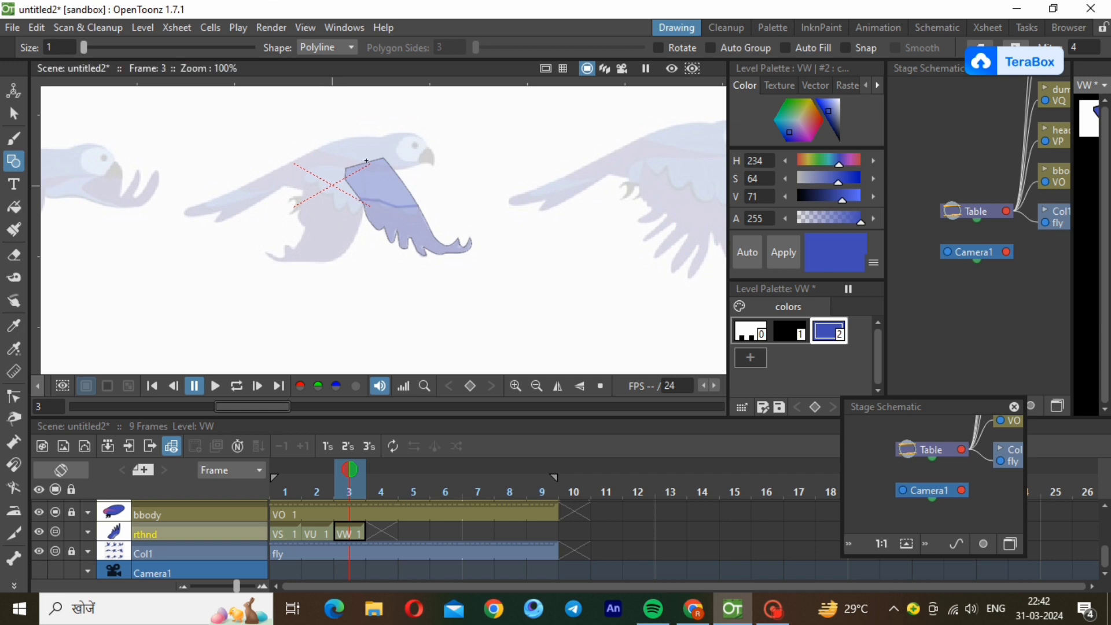
scroll(379, 205, up, 3)
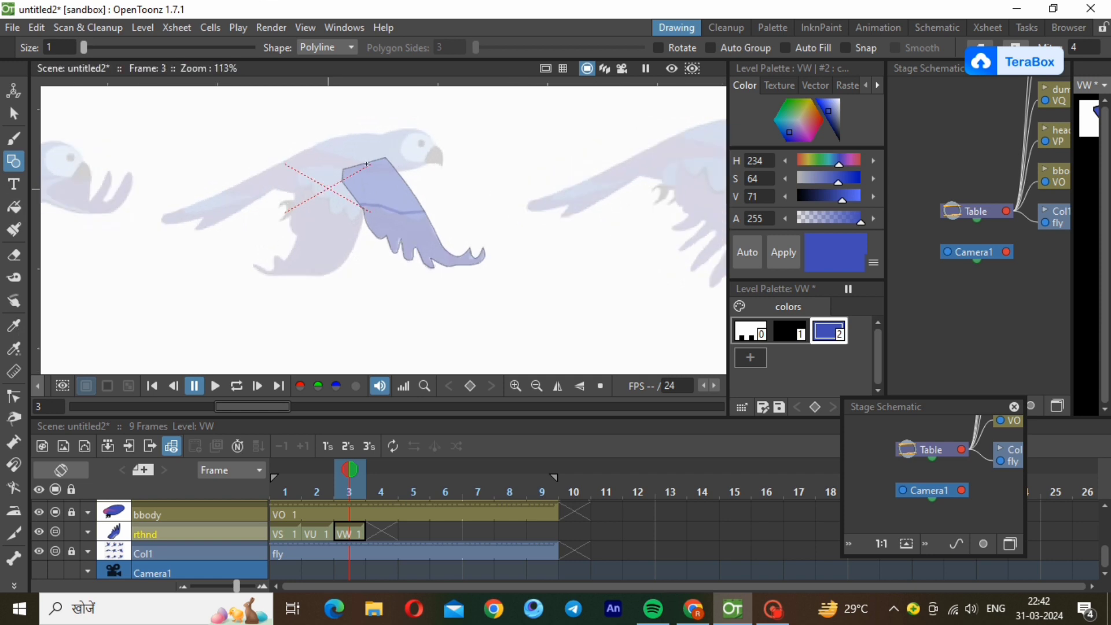
click(14, 396)
click(441, 225)
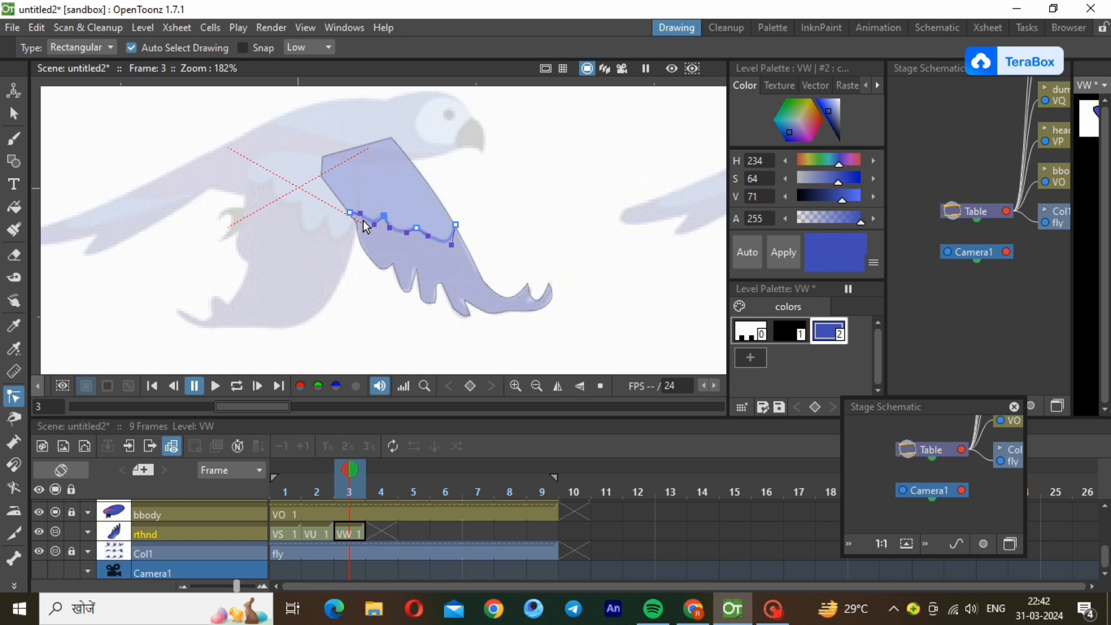
Add a paler blue style with saturation 30 and fill the wing area above the scalloped line with it.
click(751, 358)
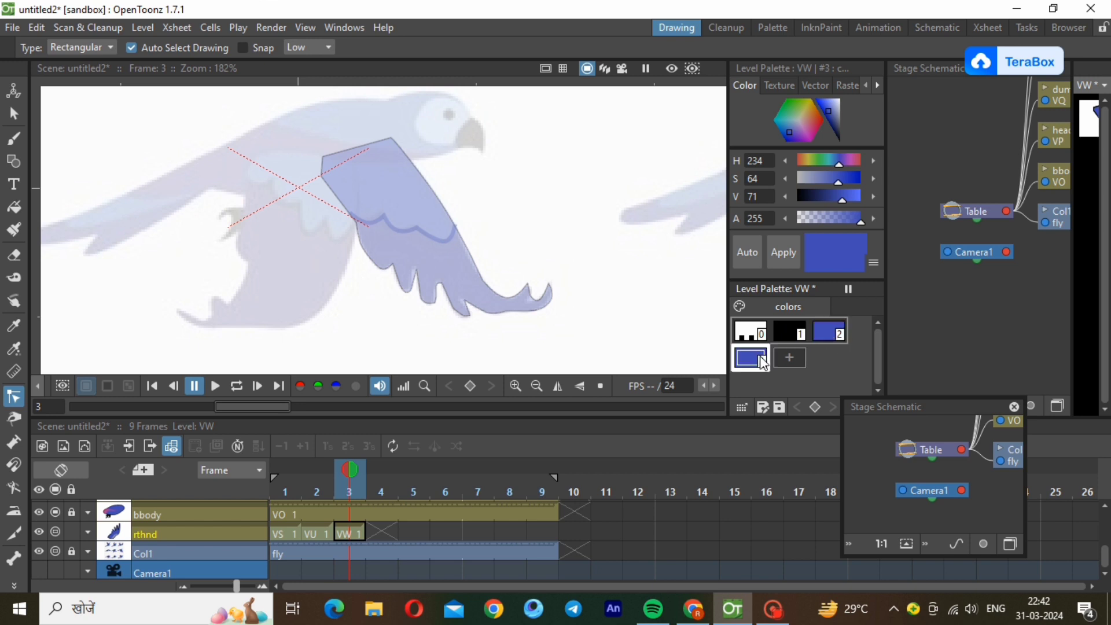
click(834, 110)
click(793, 241)
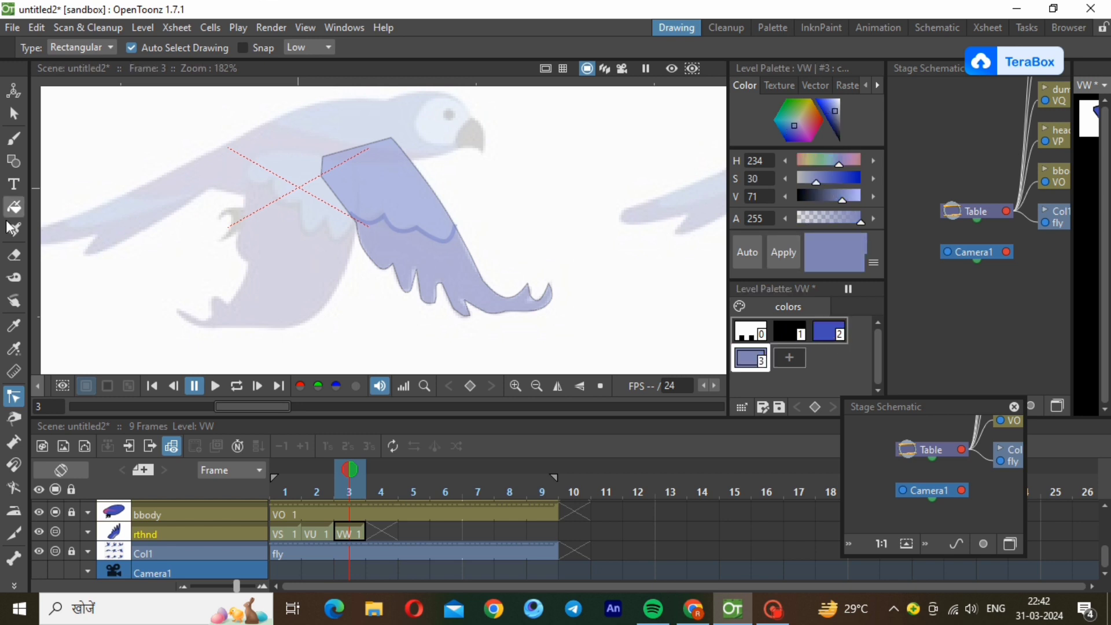
click(14, 206)
drag(293, 129, 472, 255)
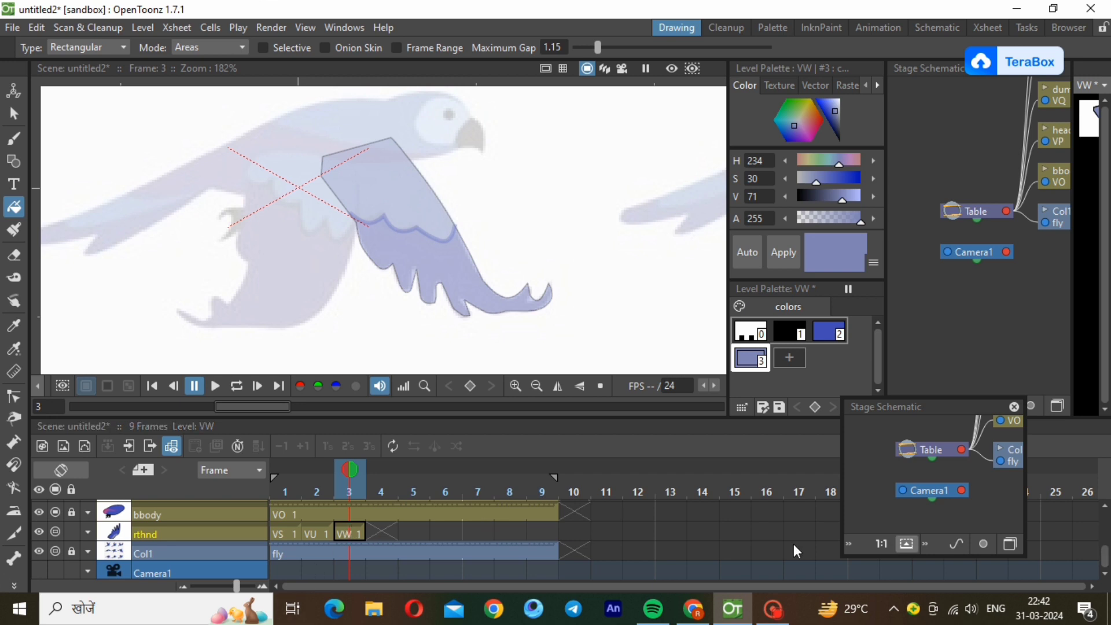
Lock the rthnd layer and restore it to full opacity.
click(87, 533)
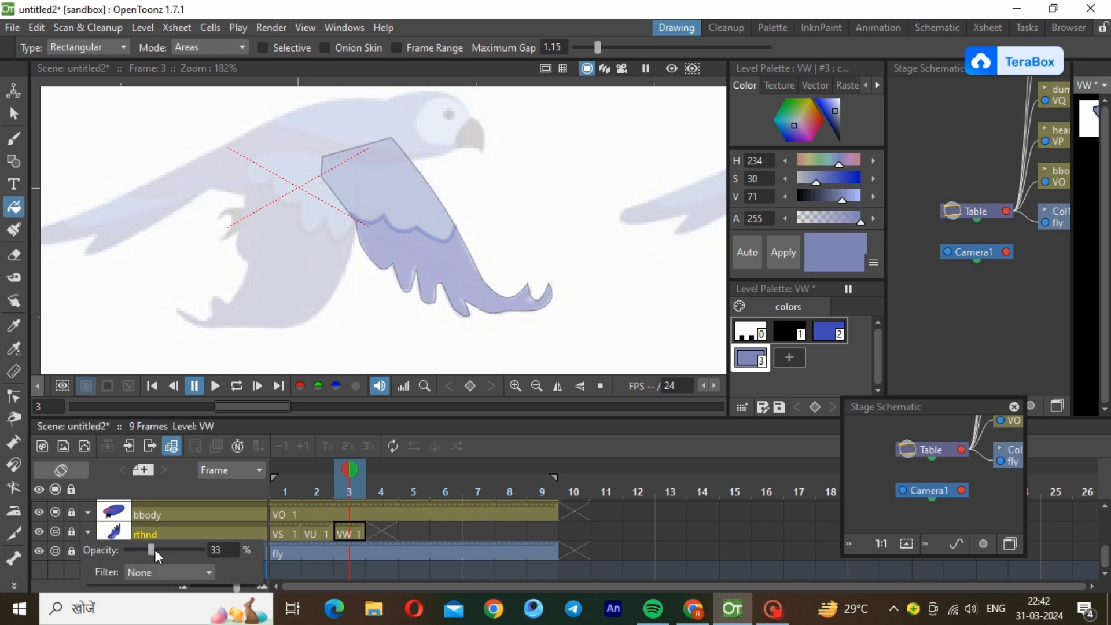
drag(154, 550, 220, 550)
Try to create a new vector level at frame 3 of the locked lfhnd layer.
drag(1103, 558, 1104, 474)
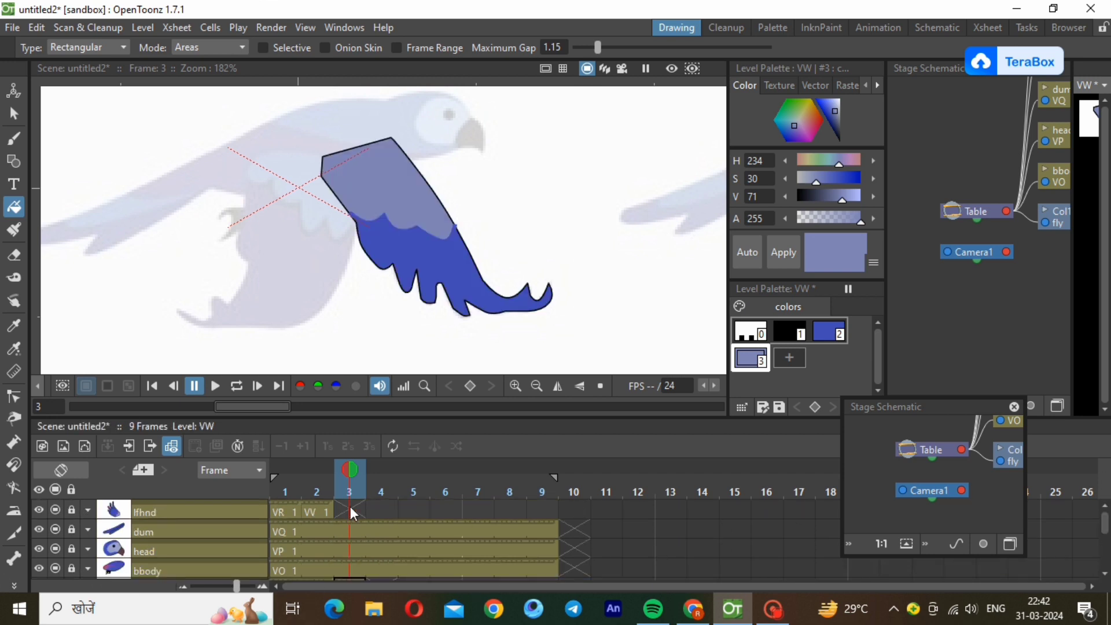
click(350, 509)
click(177, 27)
mouse_move(143, 27)
mouse_move(173, 47)
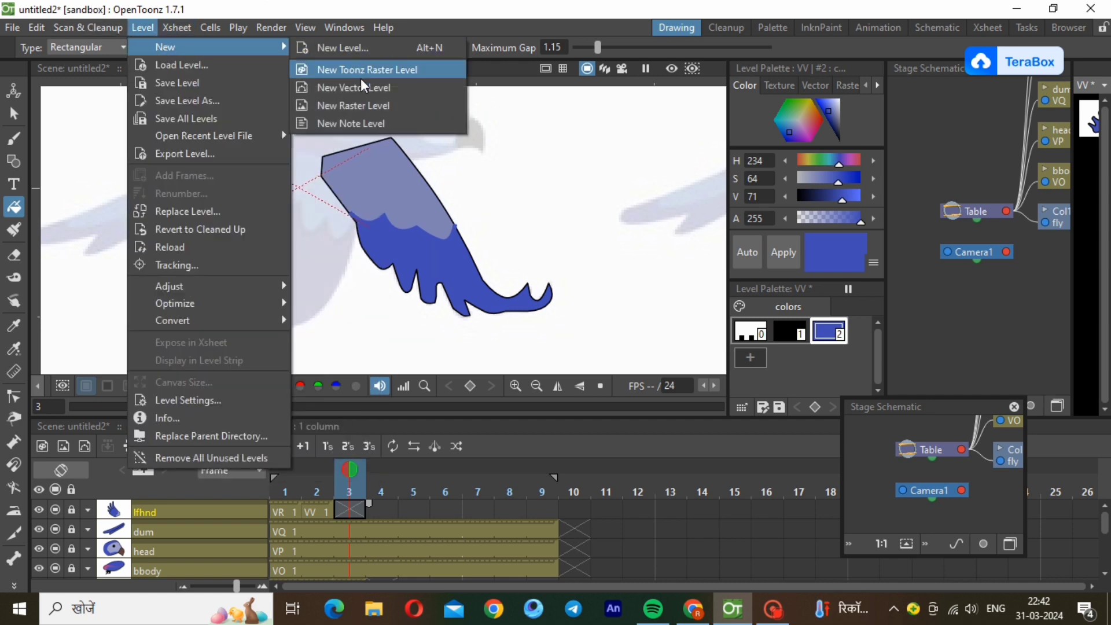
click(362, 87)
click(581, 490)
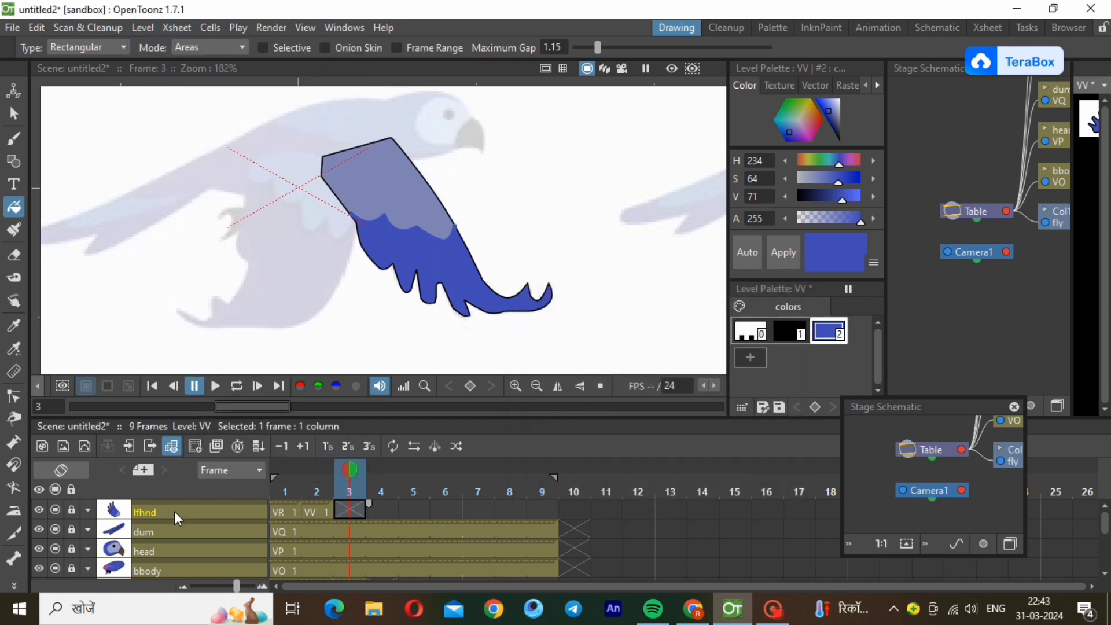
Unlock the lfhnd layer and create a new vector level VY at its frame 3.
click(71, 509)
click(143, 27)
mouse_move(174, 47)
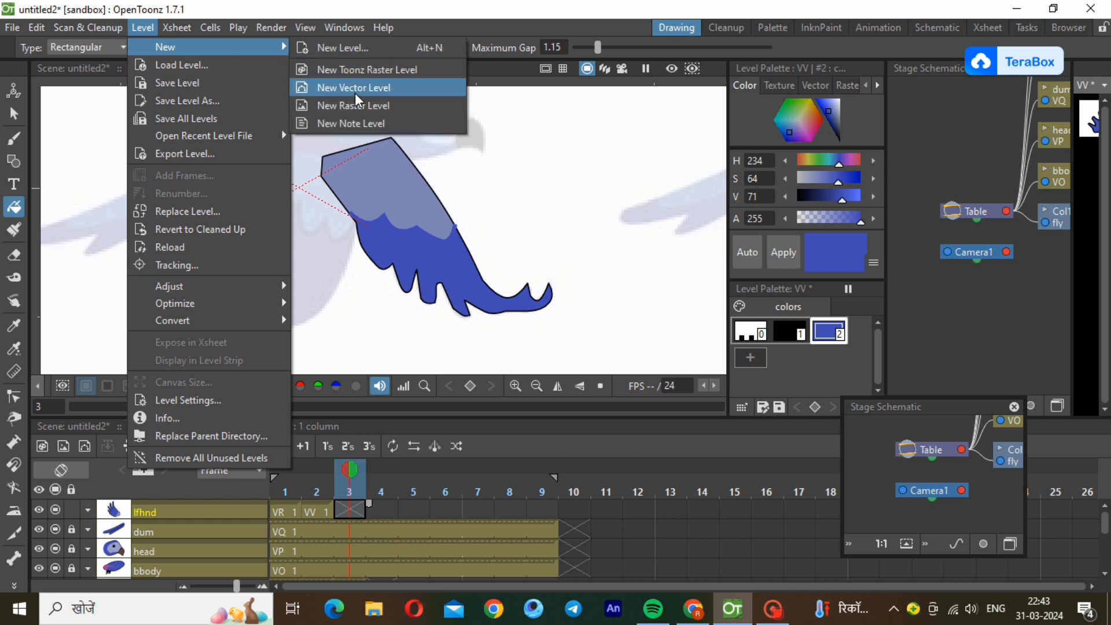
click(359, 87)
text(VY)
click(580, 490)
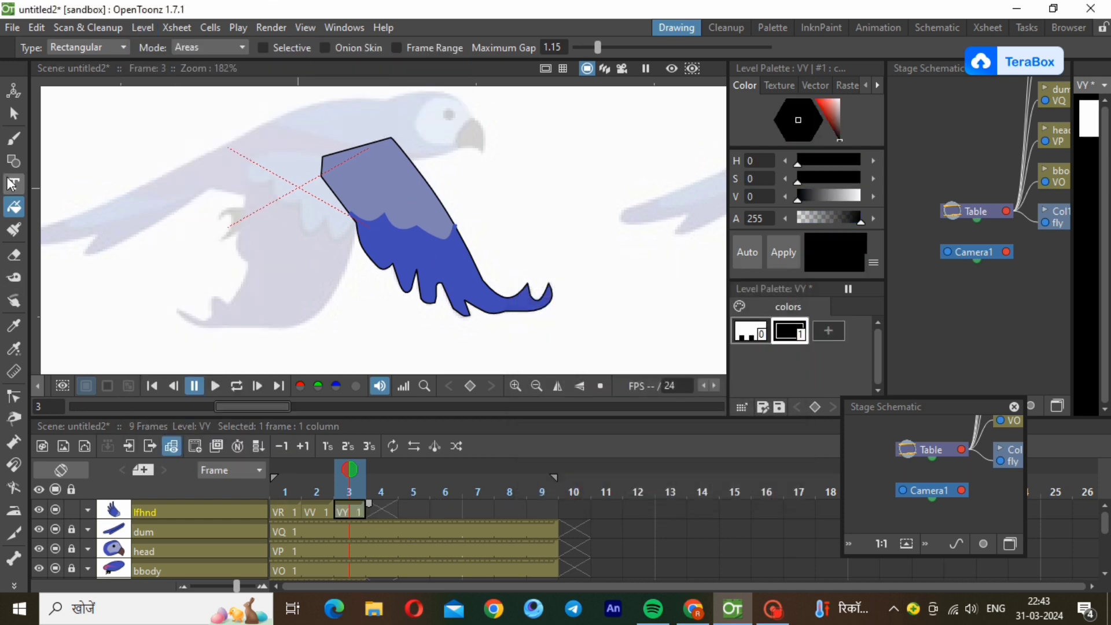
Trace the reference bird's left wing as a closed black polyline, starting at the shoulder and going around the wingtip.
click(13, 160)
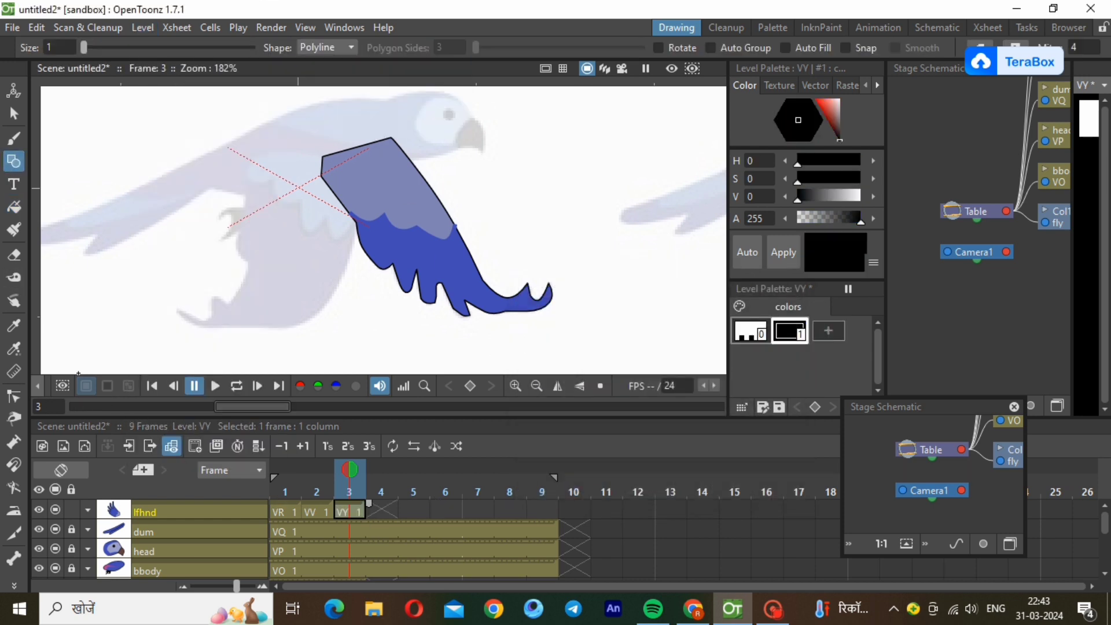
click(367, 143)
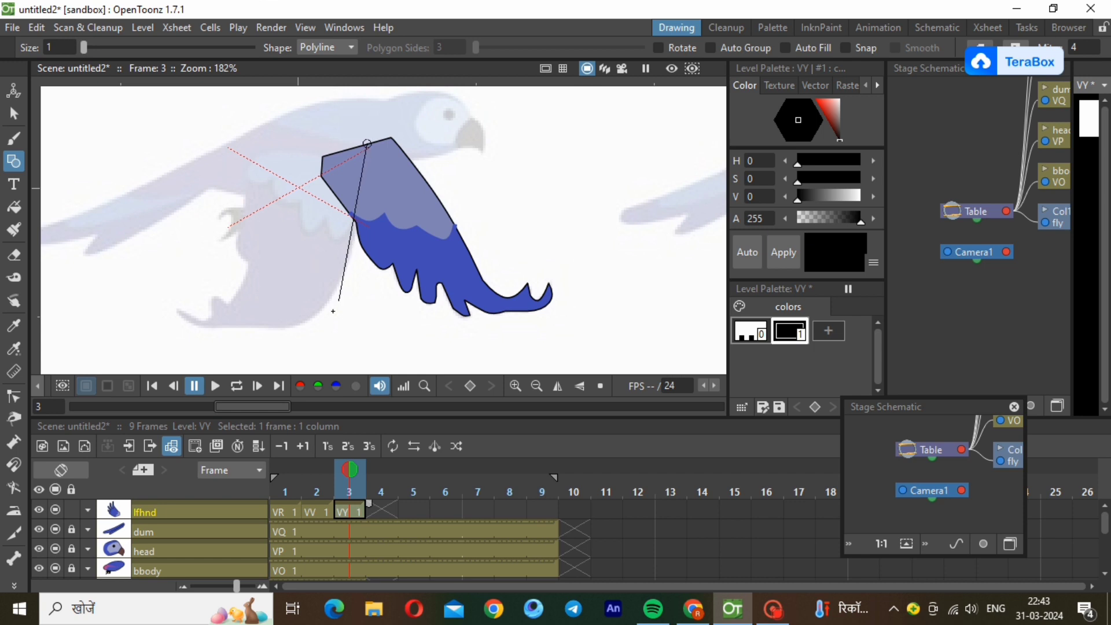
click(292, 325)
click(202, 328)
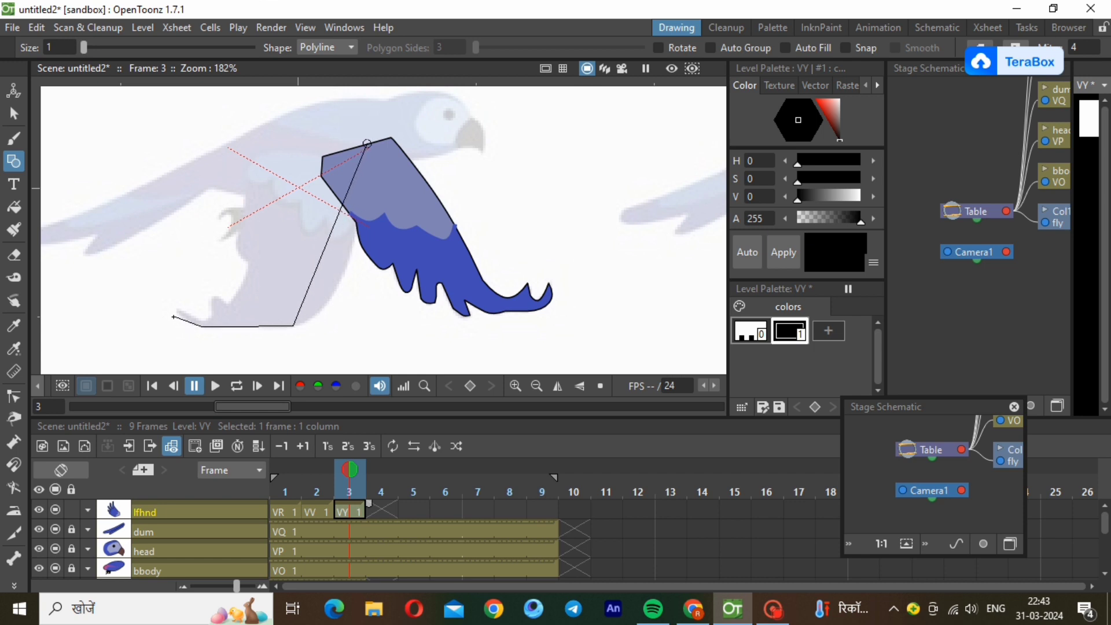
click(174, 309)
click(209, 319)
click(249, 262)
click(244, 211)
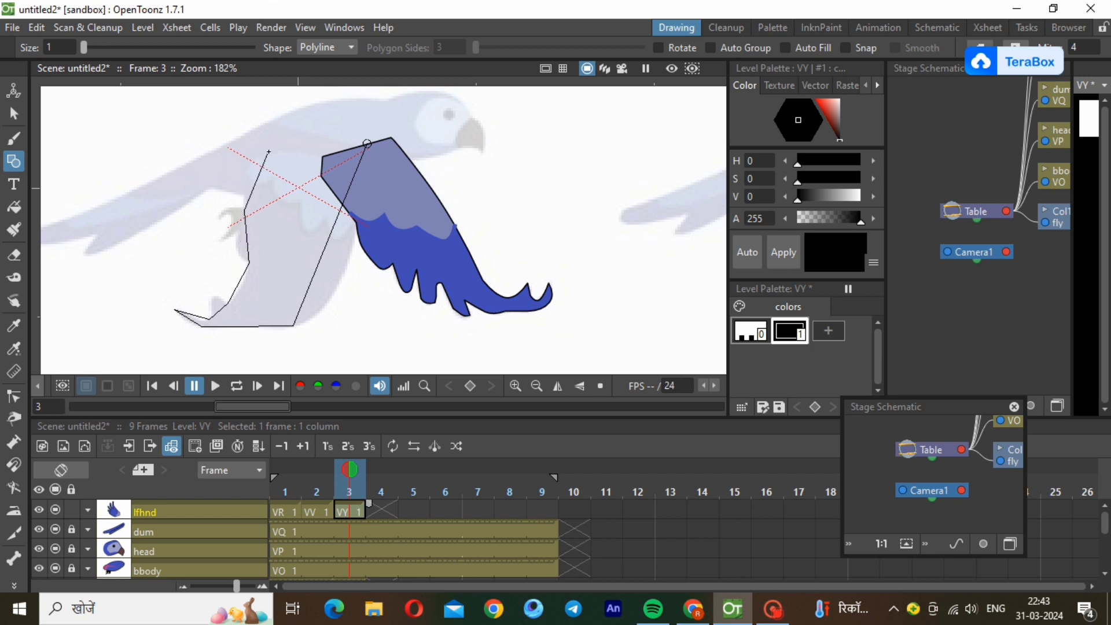
click(268, 151)
click(367, 143)
Select the left wing outline and thin its stroke.
click(14, 114)
click(266, 324)
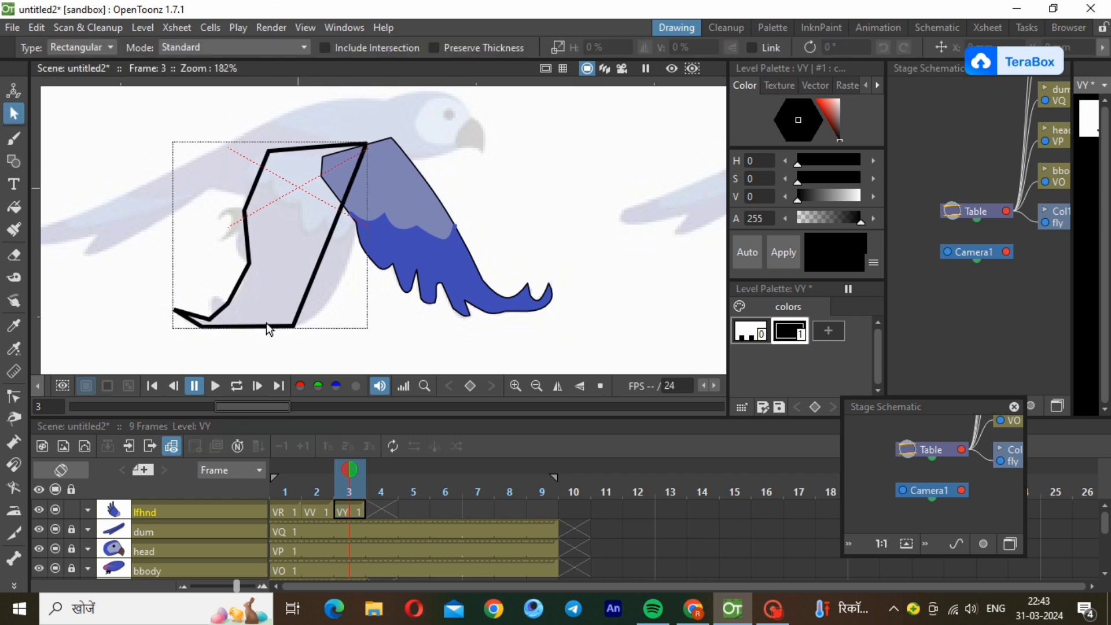
click(354, 348)
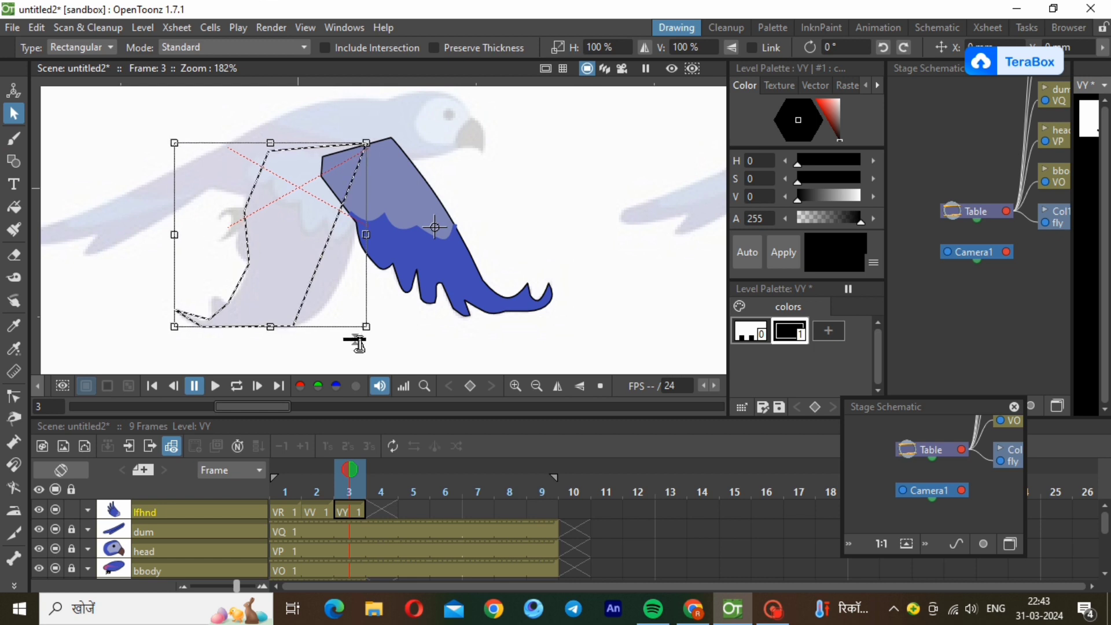
Curve the left wing's front edge, its tip and the lower rear feather segments to match the reference.
click(14, 397)
click(314, 274)
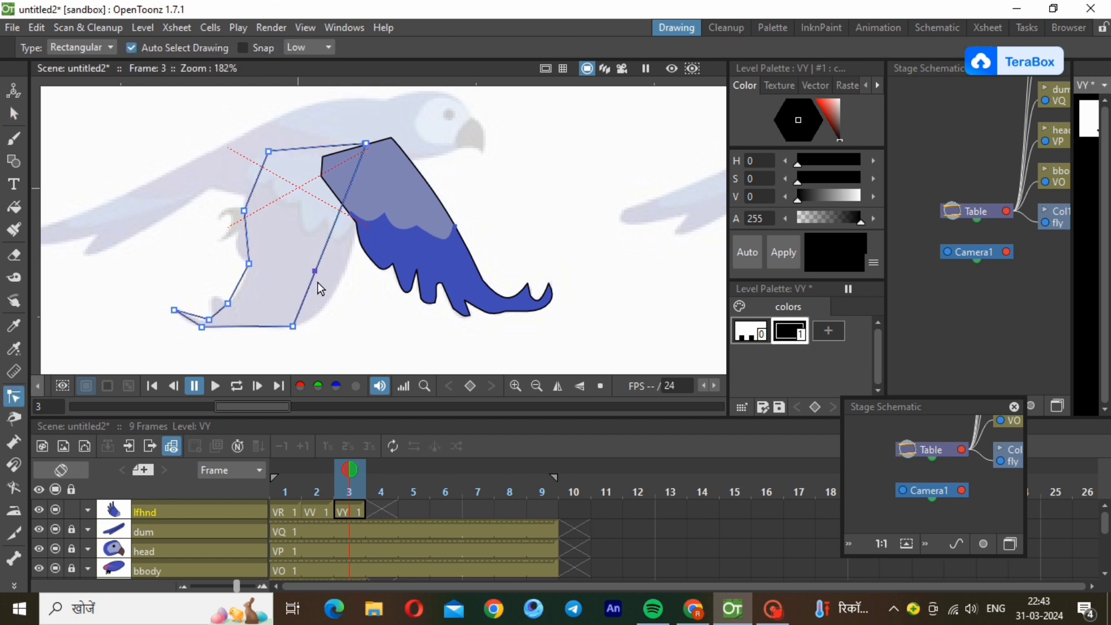
drag(318, 282, 343, 304)
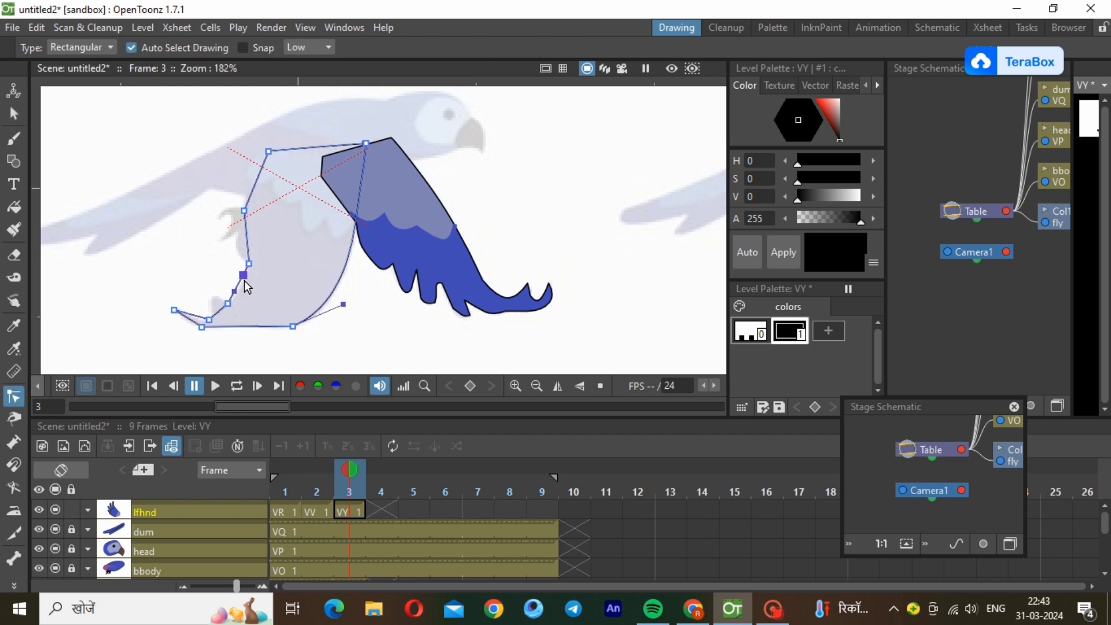
drag(244, 281, 201, 326)
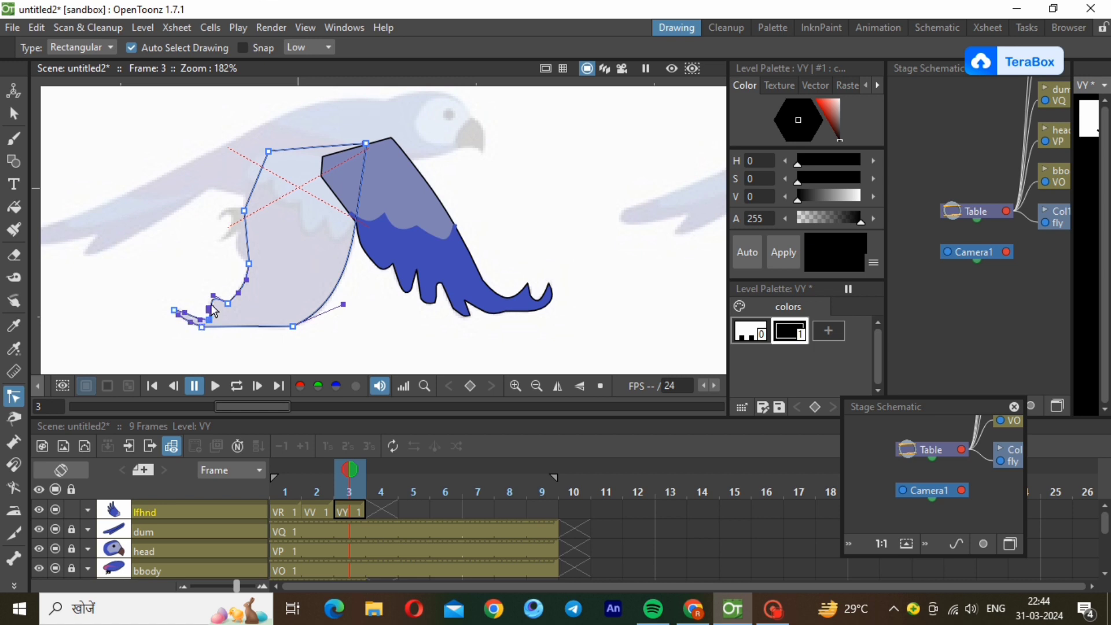
Curve the left wing's upper rear edge and round its corner near the back of the body.
click(245, 228)
drag(247, 248, 236, 250)
click(258, 174)
drag(260, 170, 250, 154)
drag(249, 195, 243, 193)
click(130, 278)
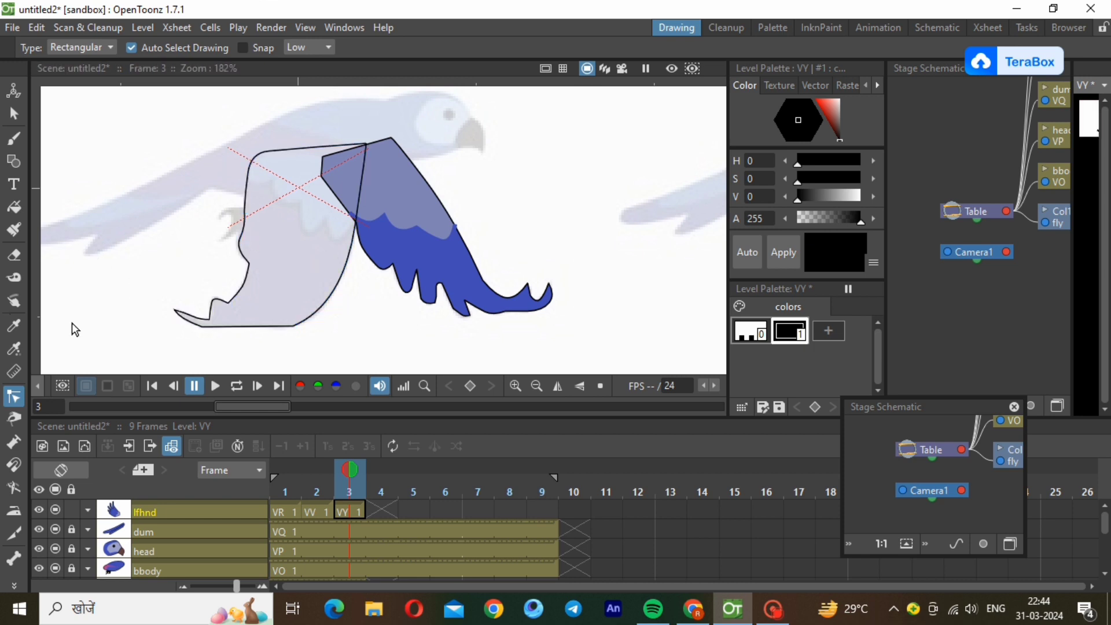
Paste the copied blue style into the left wing's palette and fill the whole wing with it.
right_click(835, 328)
click(867, 377)
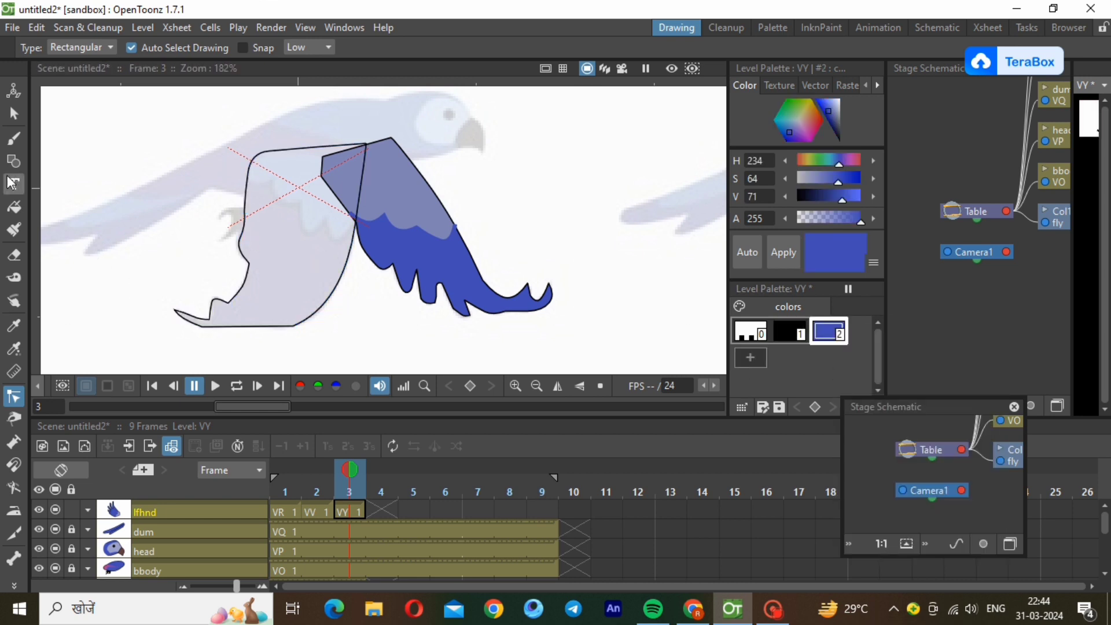
click(14, 206)
drag(182, 117, 472, 354)
drag(87, 112, 399, 344)
Lower the lfhnd layer's opacity to 40% and draw a blue polyline across the left wing's upper part along the feather boundary.
click(88, 510)
drag(204, 528, 157, 522)
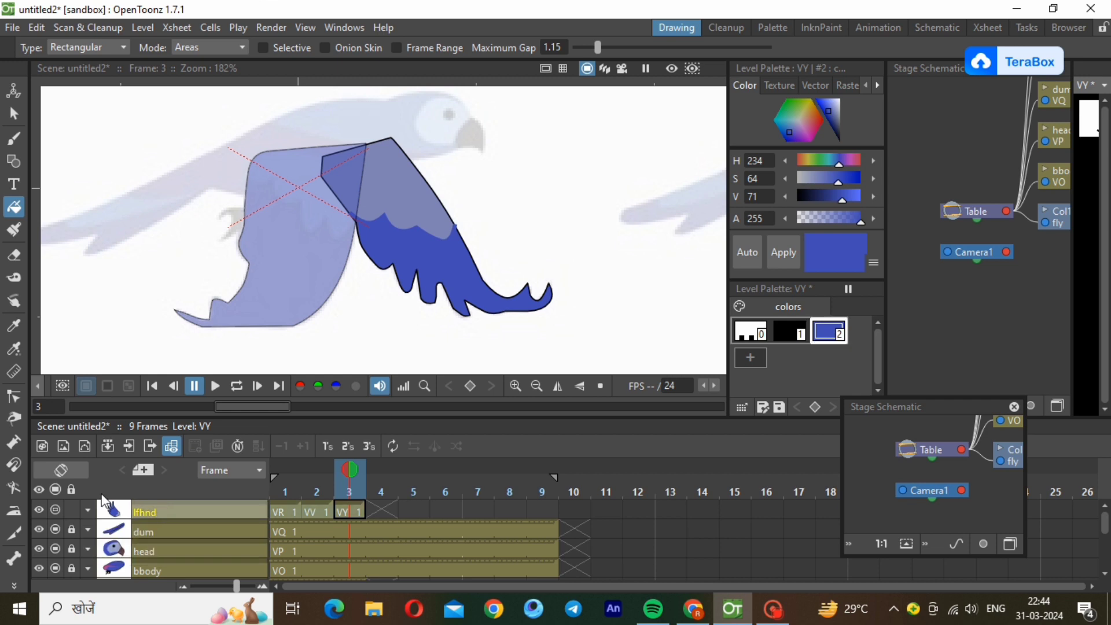
click(14, 162)
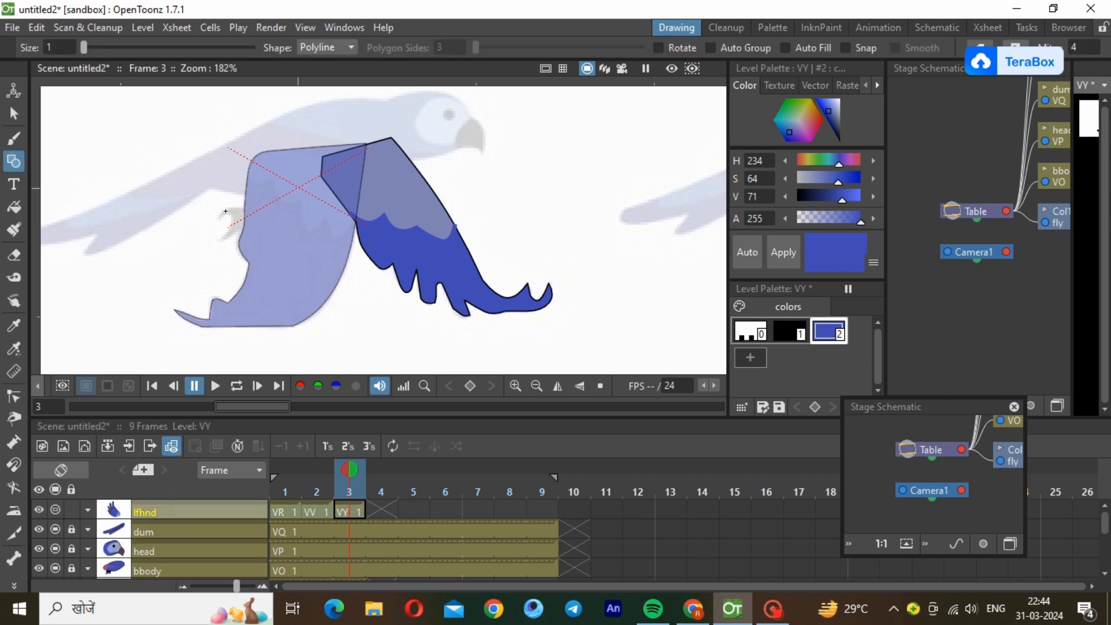
click(248, 175)
click(268, 179)
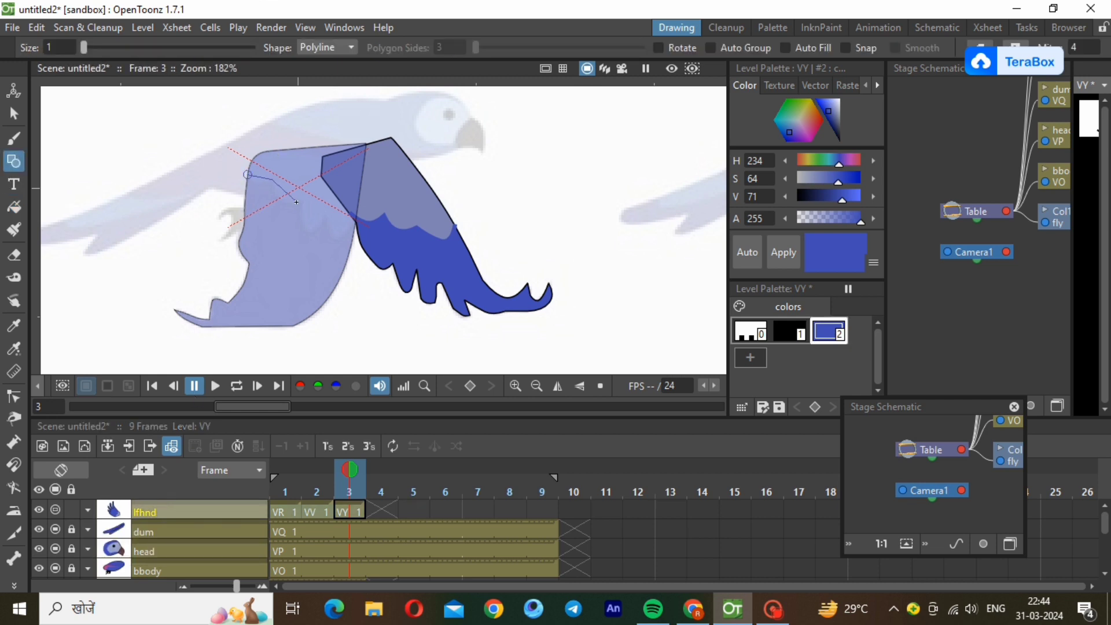
click(323, 219)
double_click(355, 221)
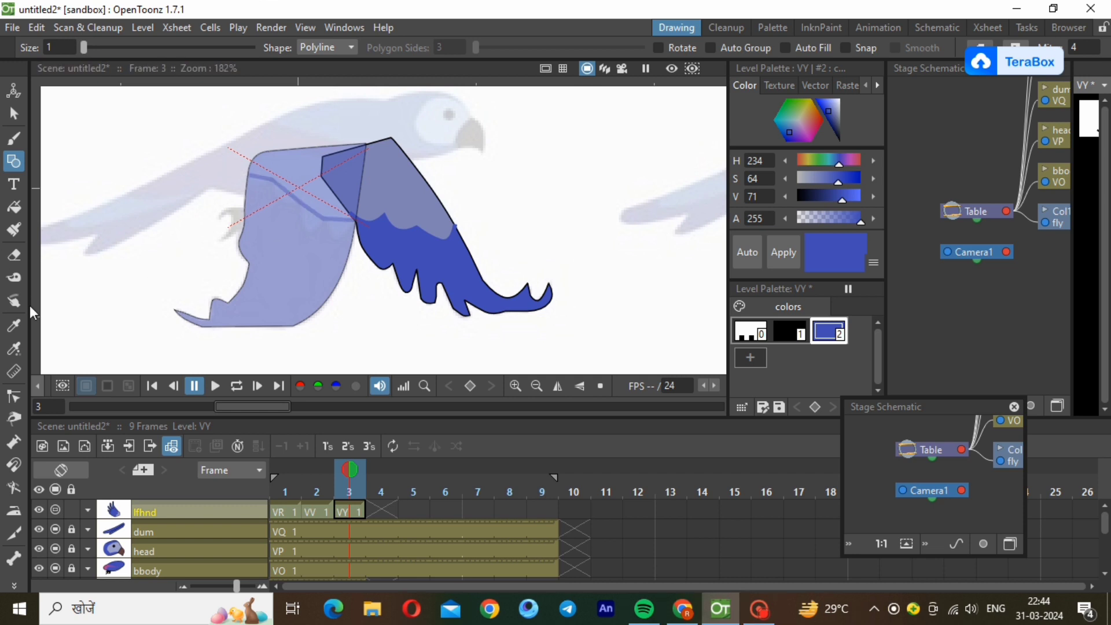
Bend the blue dividing line's segments into scalloped feather edges matching the reference.
click(14, 397)
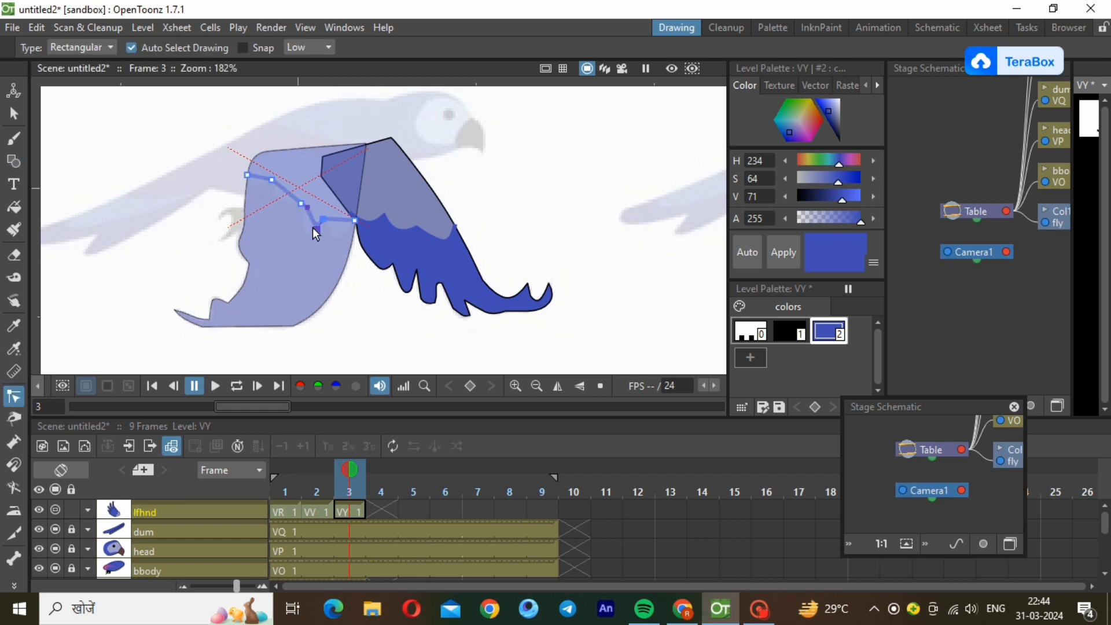
drag(313, 227, 312, 232)
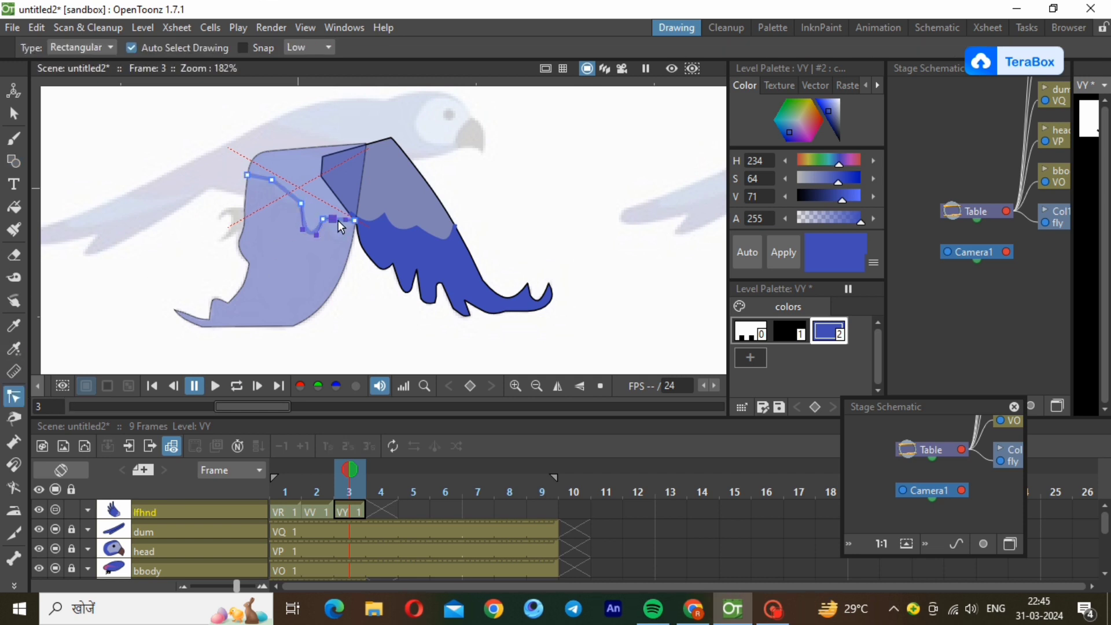
drag(346, 246, 346, 243)
drag(293, 196, 256, 184)
Add a new style 3 to the left wing's palette and try pasting the right wing's light blue style into it.
click(751, 357)
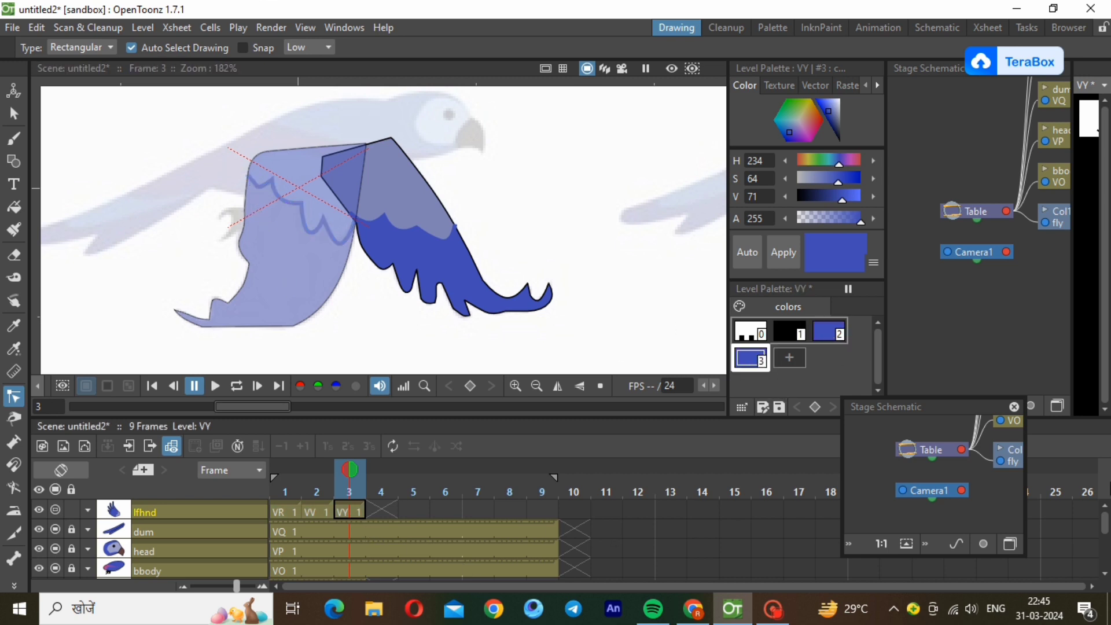
scroll(369, 535, down, 3)
click(350, 533)
right_click(752, 352)
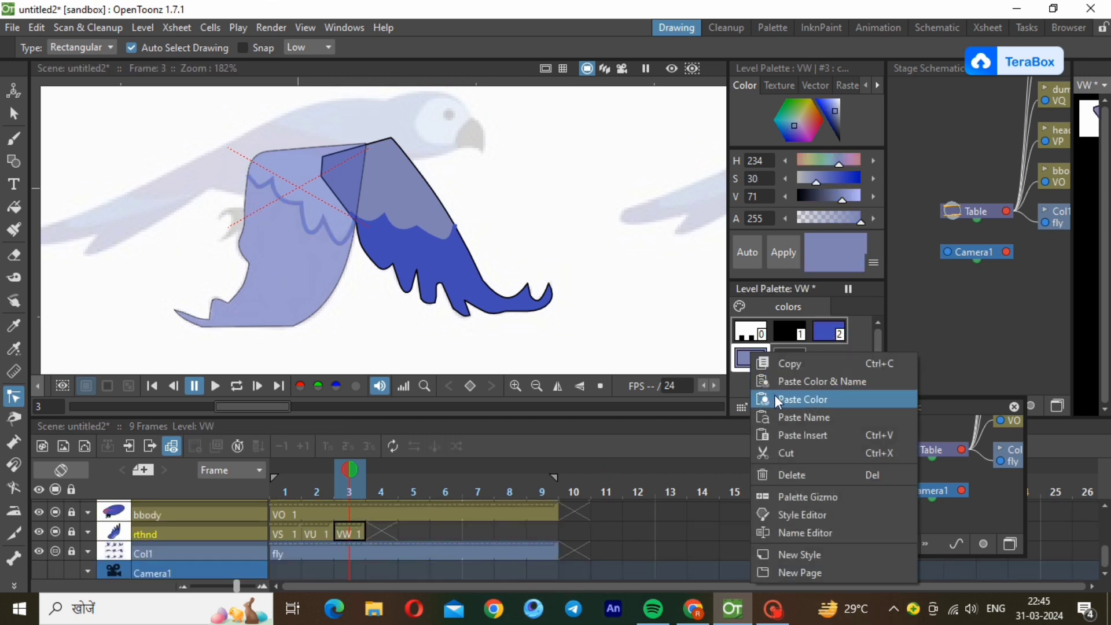
click(778, 364)
drag(1104, 553, 1093, 510)
click(363, 509)
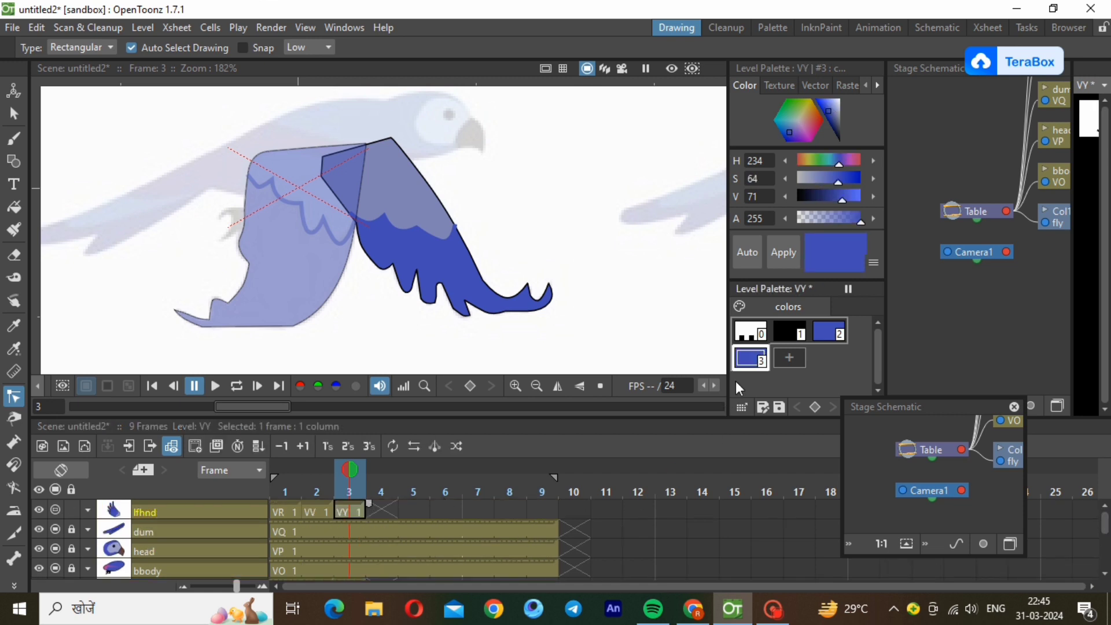
right_click(747, 354)
click(777, 381)
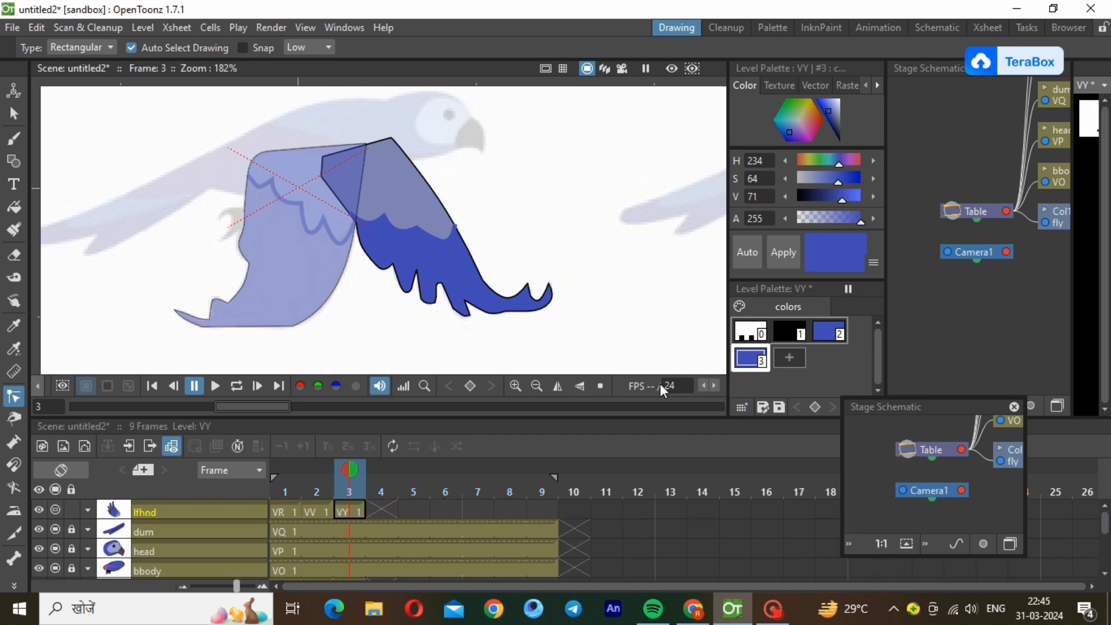
right_click(746, 361)
click(781, 401)
scroll(1058, 535, down, 3)
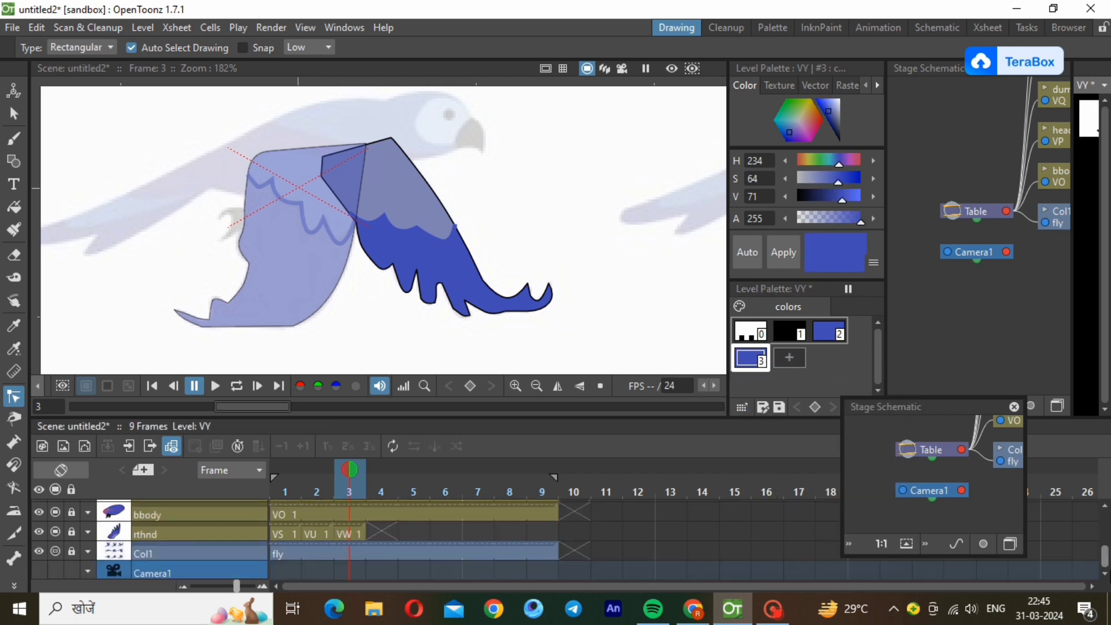
Copy style 3 from the rthnd drawing in frame 3 and paste only its colour into the left wing's style 3.
click(350, 532)
right_click(748, 355)
click(791, 406)
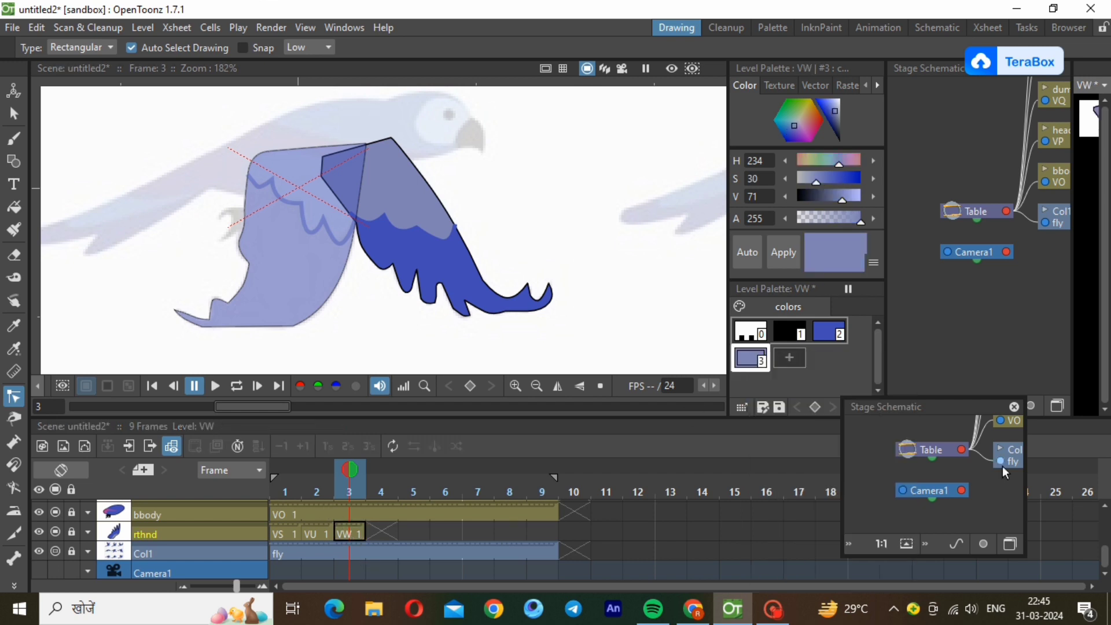
scroll(405, 538, up, 3)
click(350, 511)
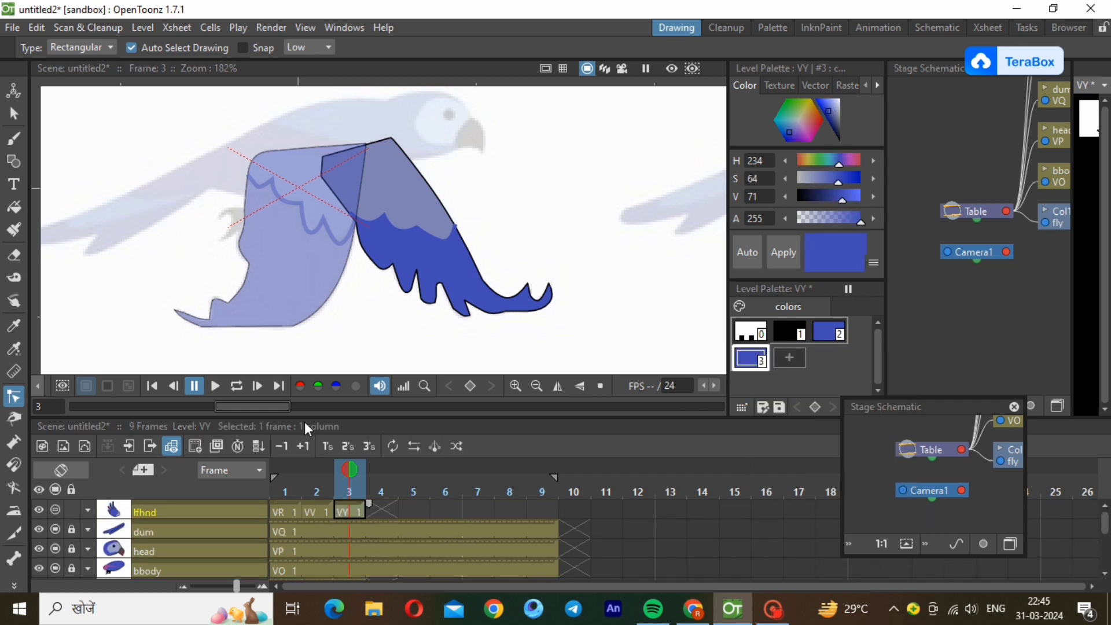
right_click(751, 360)
click(790, 405)
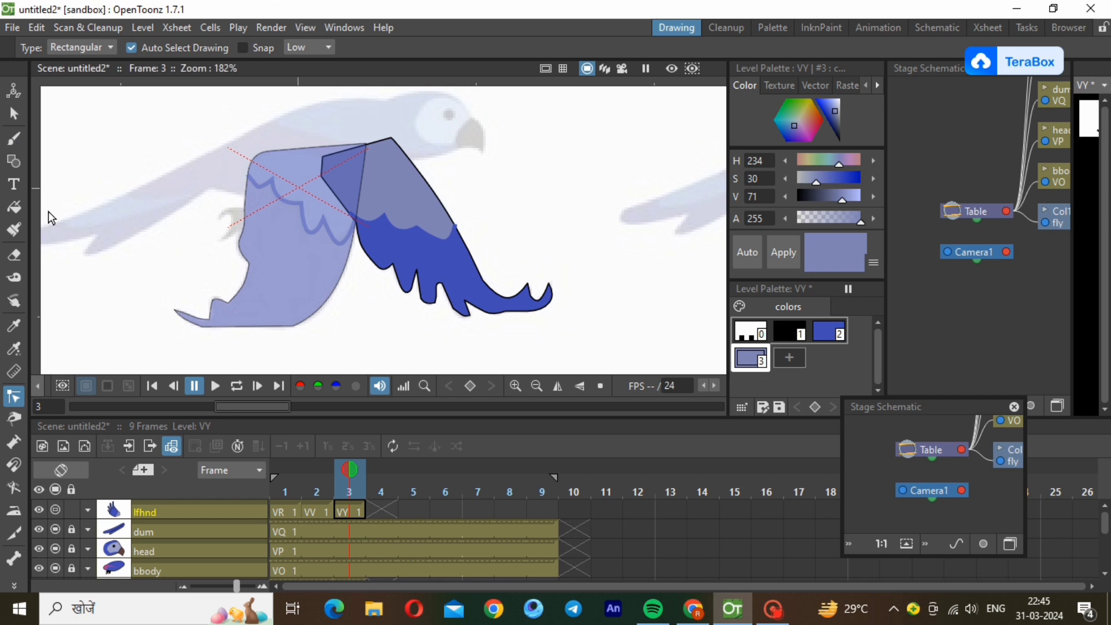
Fill the left wing's area above the scalloped line with the light blue style and restore the lfhnd layer's opacity to 100%.
click(14, 209)
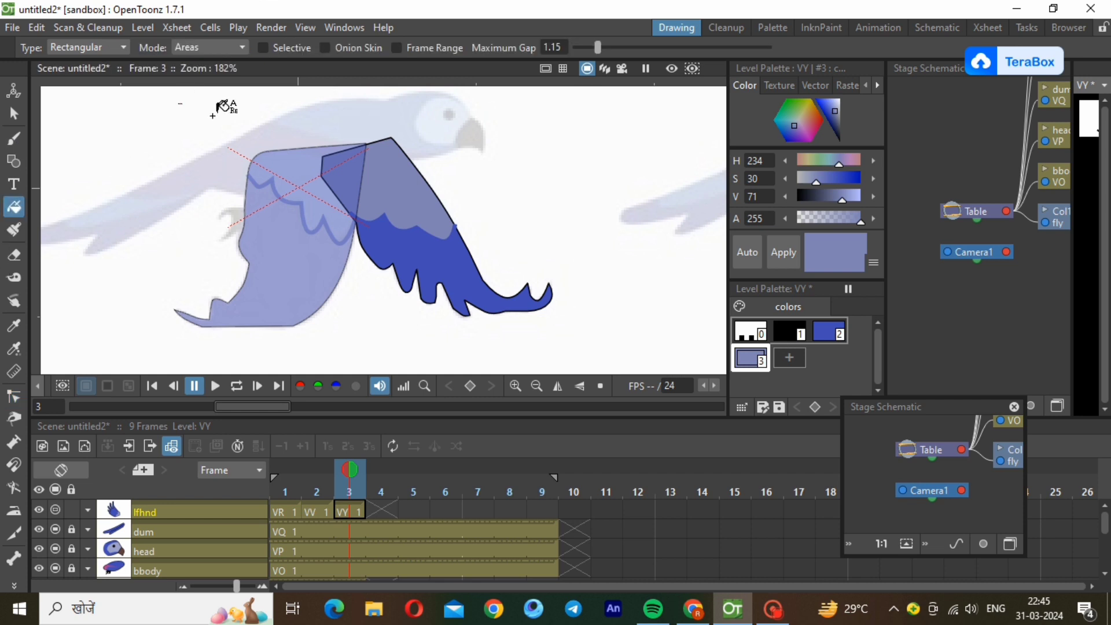
drag(239, 105, 413, 256)
click(89, 511)
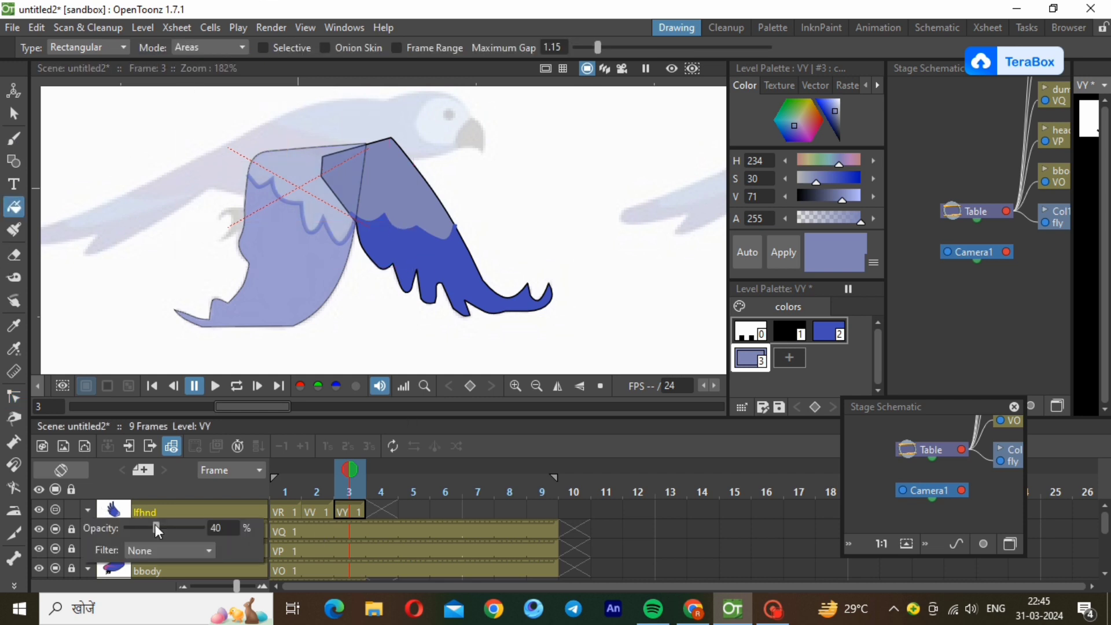
drag(158, 529, 229, 542)
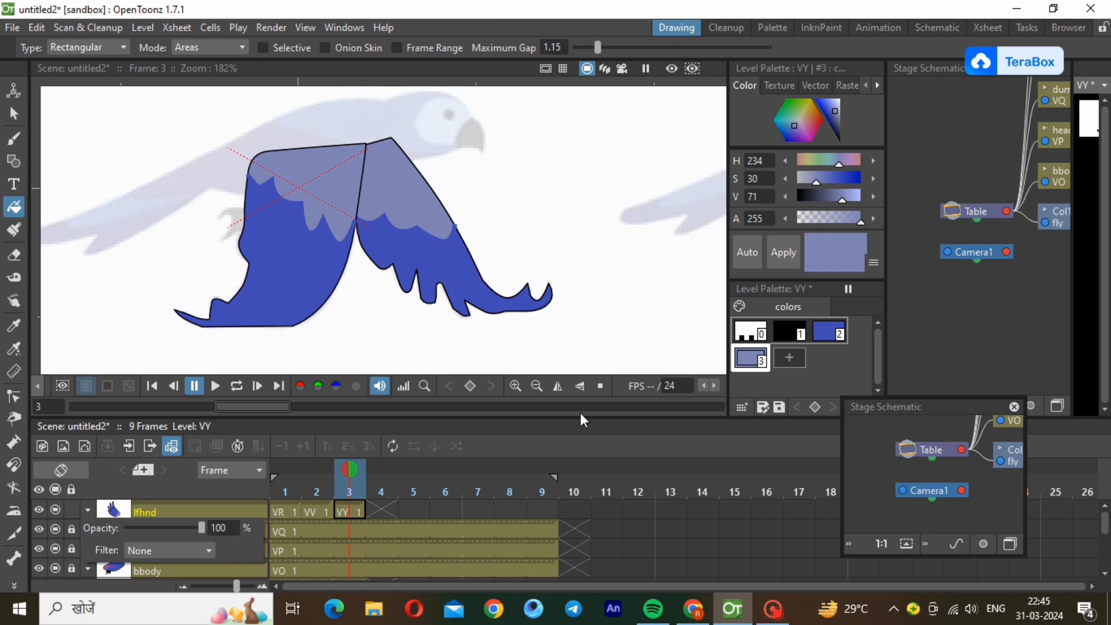
Select frame 3's whole left wing and move it onto the shoulder of the coloured bird's body.
click(537, 385)
click(537, 386)
click(537, 386)
scroll(492, 182, down, 2)
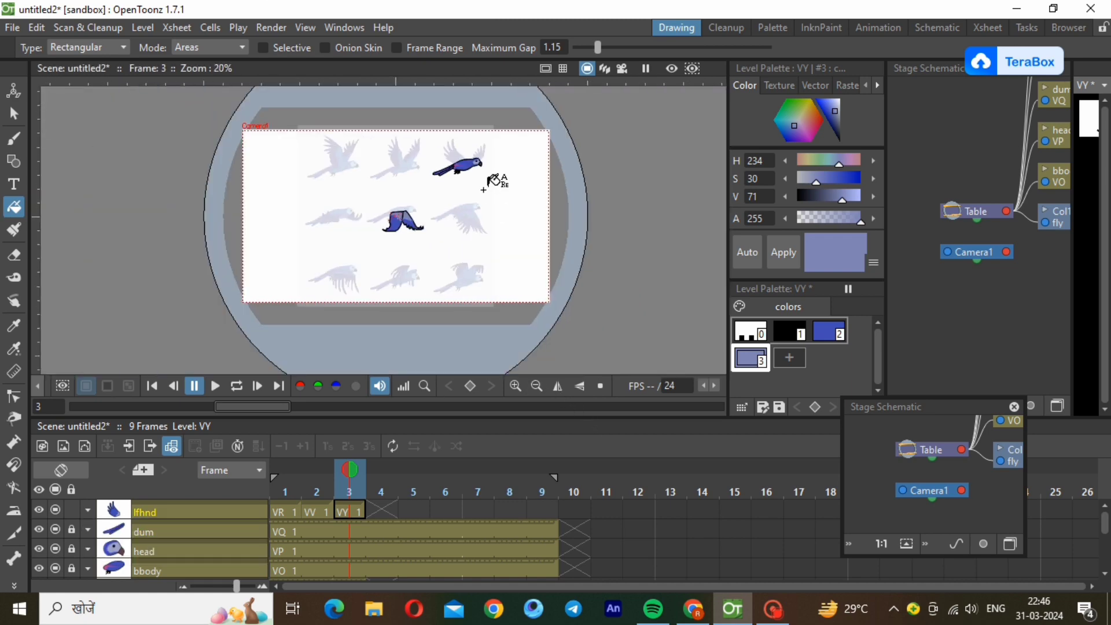
scroll(491, 182, up, 2)
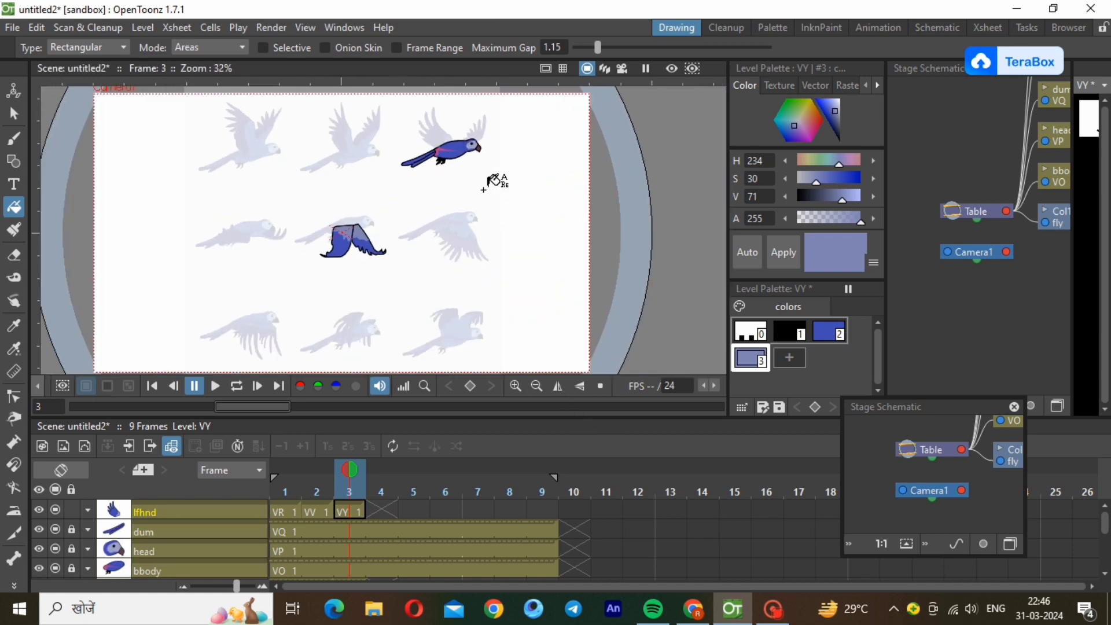
scroll(492, 182, up, 1)
click(14, 113)
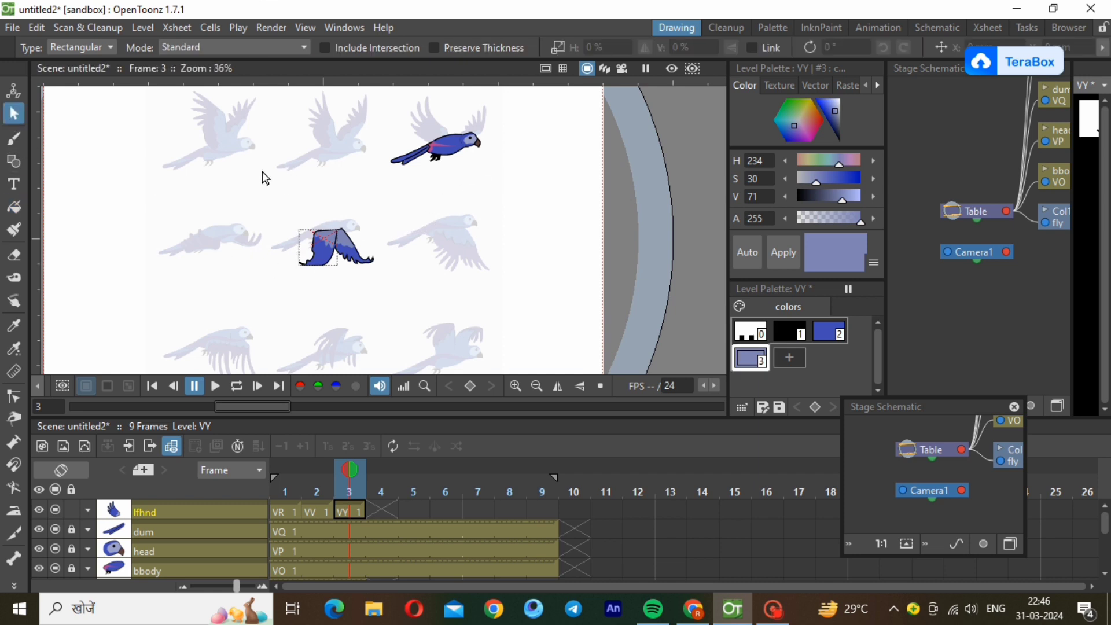
drag(262, 178, 365, 328)
drag(327, 252, 448, 162)
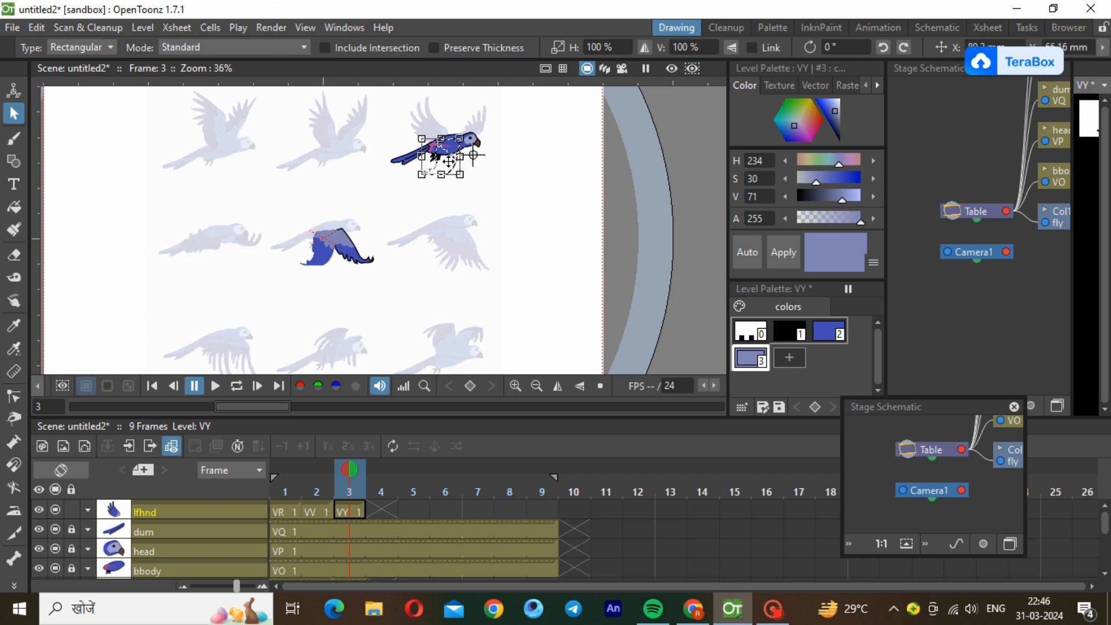
drag(449, 161, 449, 164)
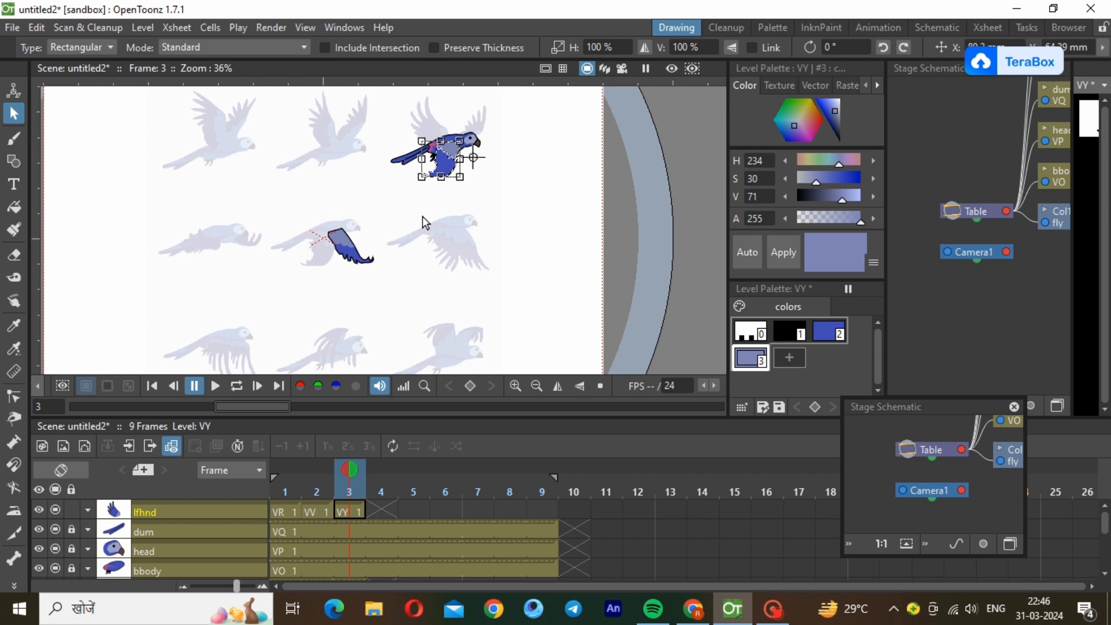
click(422, 217)
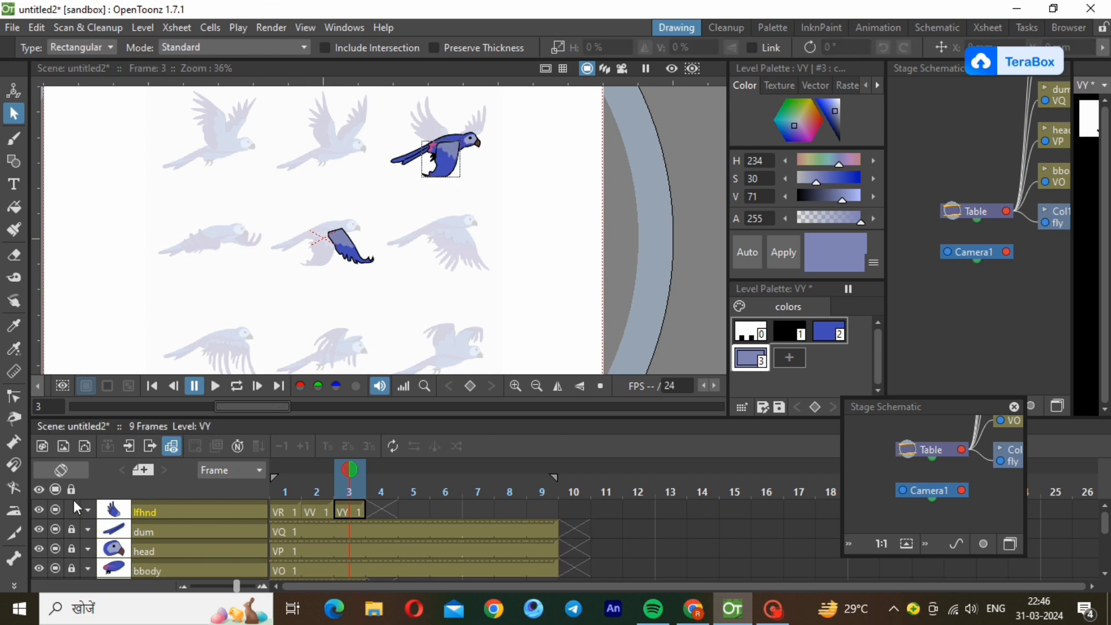
Select the rthnd drawing in frame 3 and move the right wing onto the coloured bird, aligned beside the left wing.
drag(1105, 521, 1108, 599)
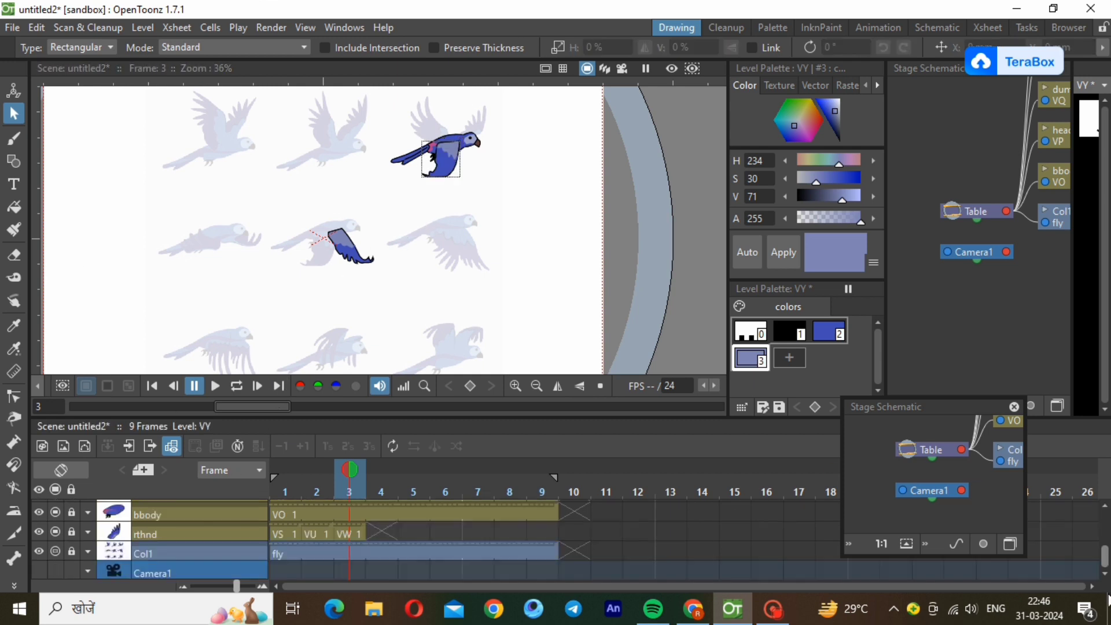
click(349, 532)
drag(238, 173, 423, 347)
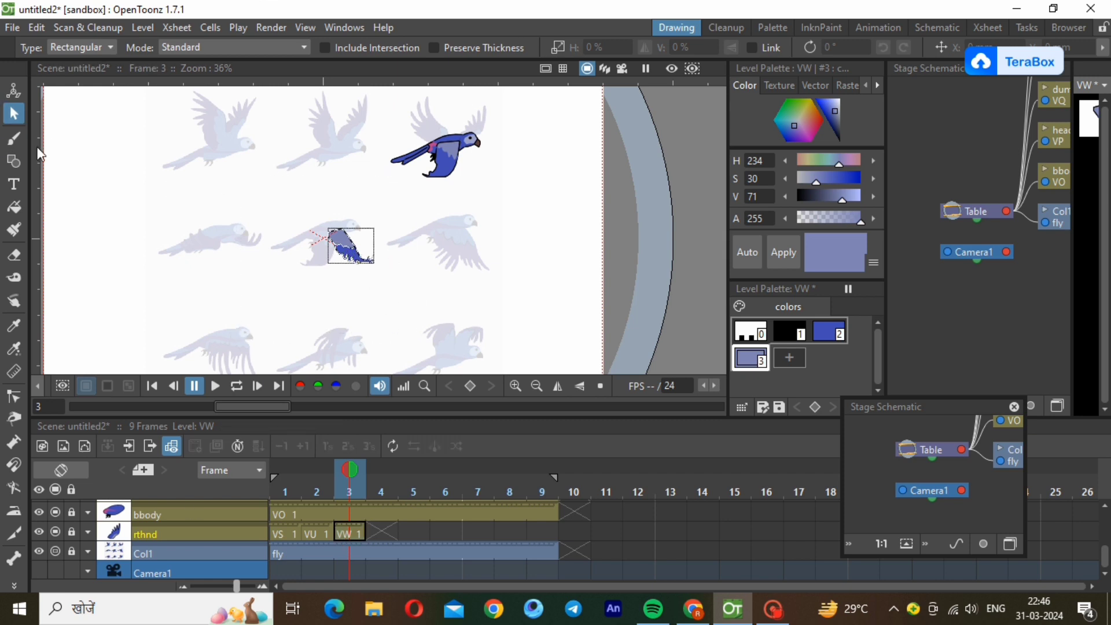
click(354, 253)
drag(345, 250, 464, 163)
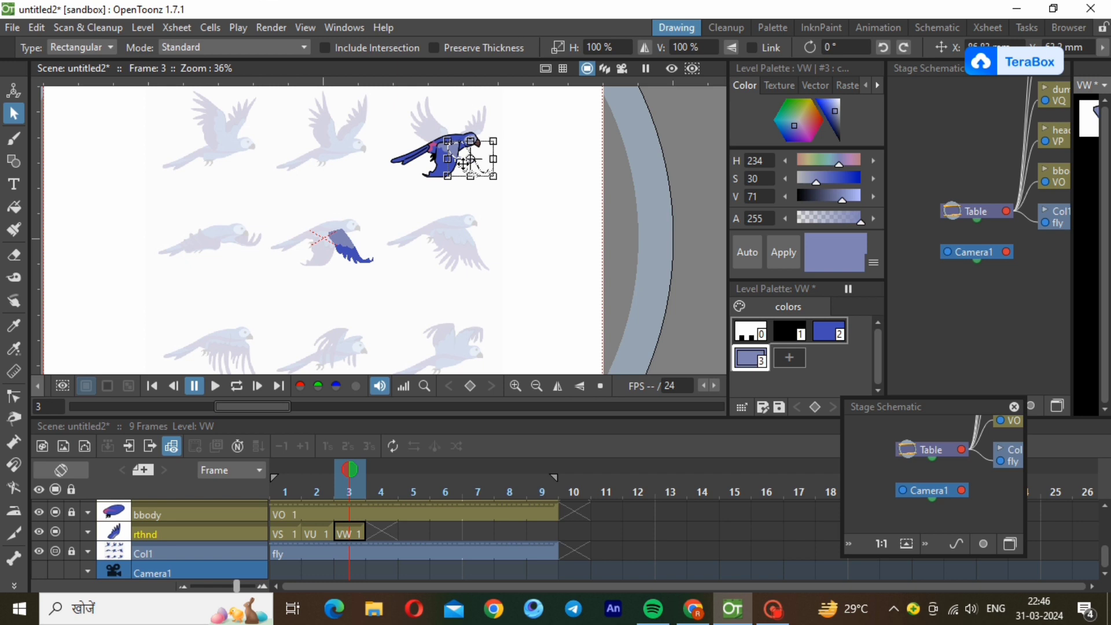
drag(462, 163, 462, 161)
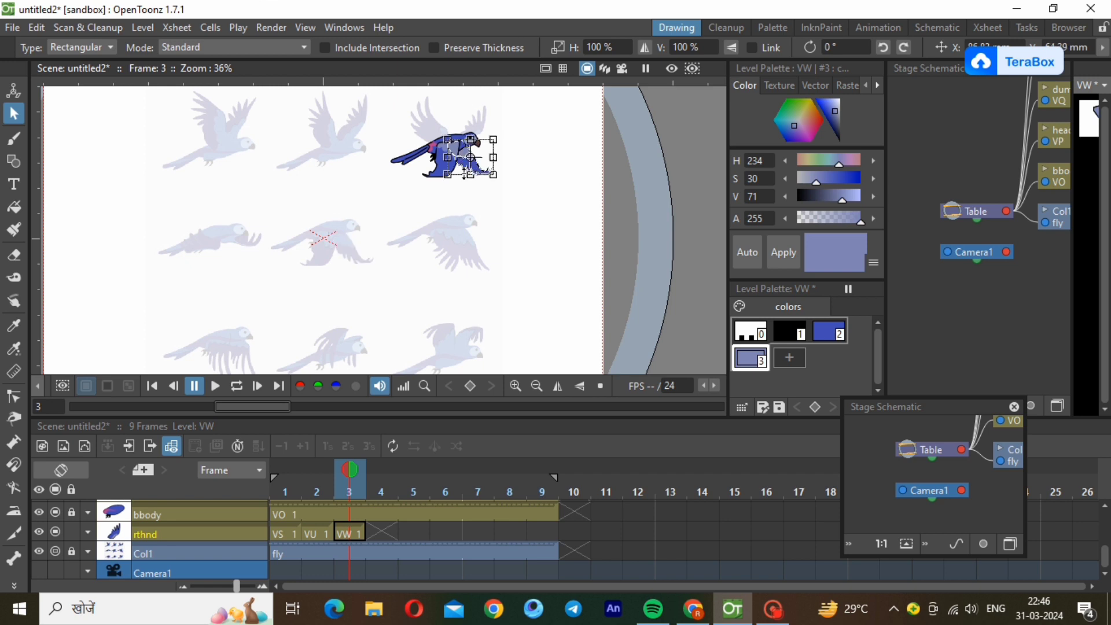
click(513, 274)
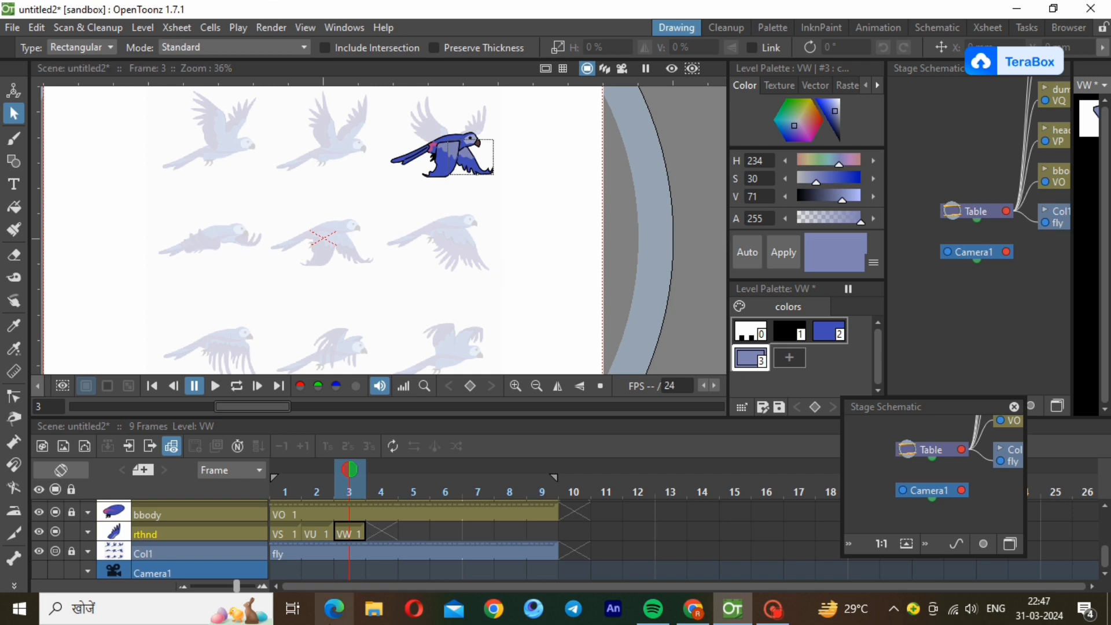
Step between frames 1, 2 and 3 of the rthnd layer to compare the wing poses.
click(315, 533)
click(360, 535)
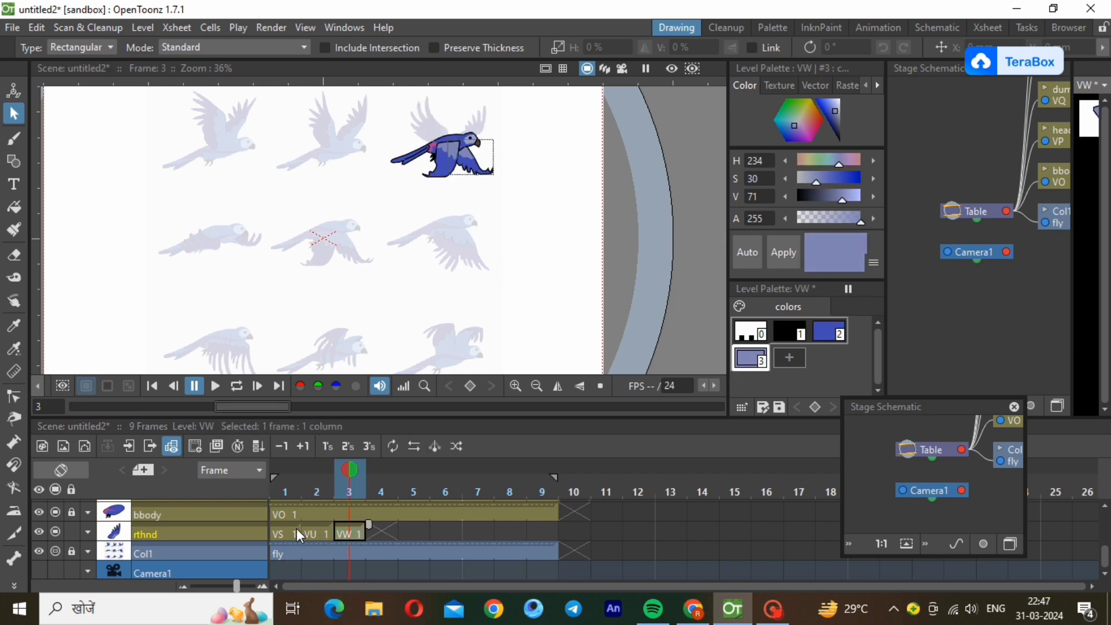
click(296, 531)
click(318, 535)
click(351, 534)
click(316, 531)
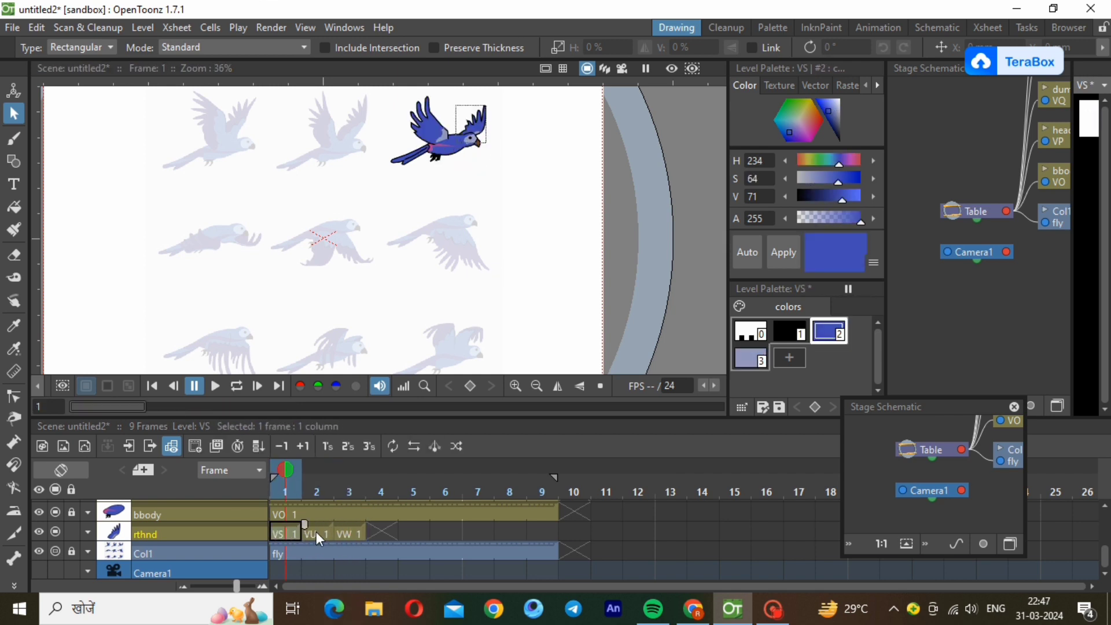
click(354, 535)
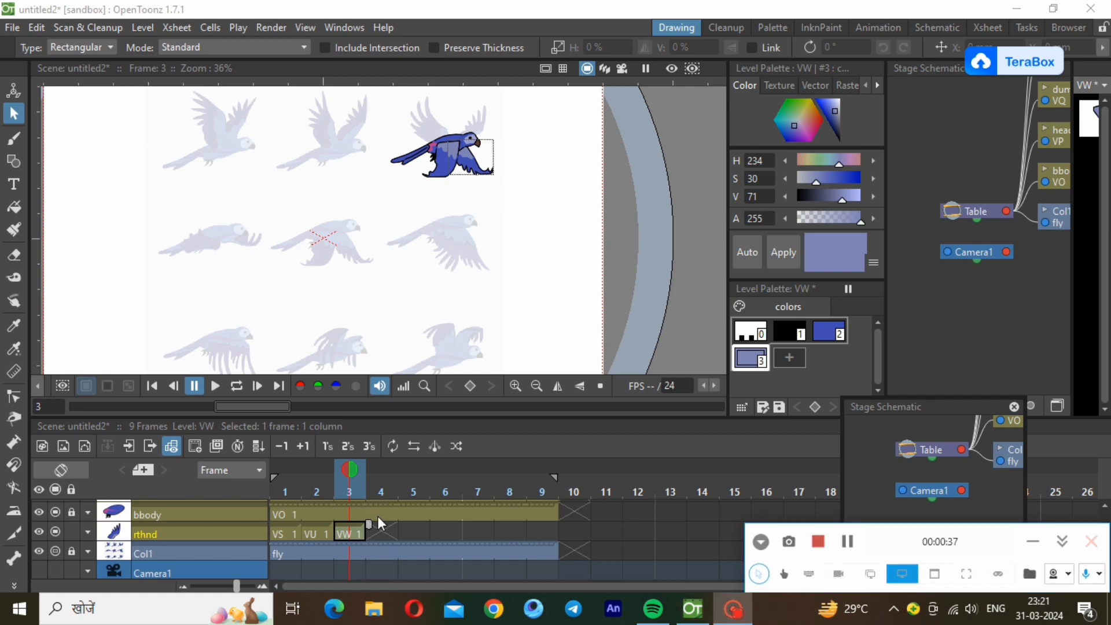
Create a new Toonz Vector Level in frame 4 of the rthnd layer for the next wing pose.
click(383, 531)
click(177, 27)
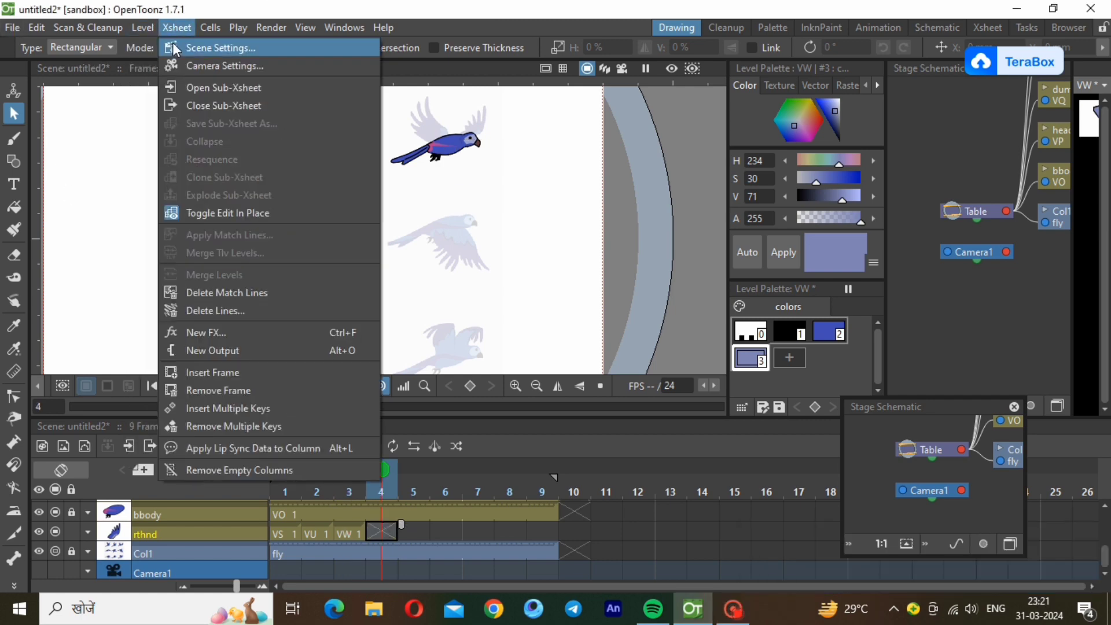
mouse_move(145, 38)
mouse_move(243, 47)
click(341, 46)
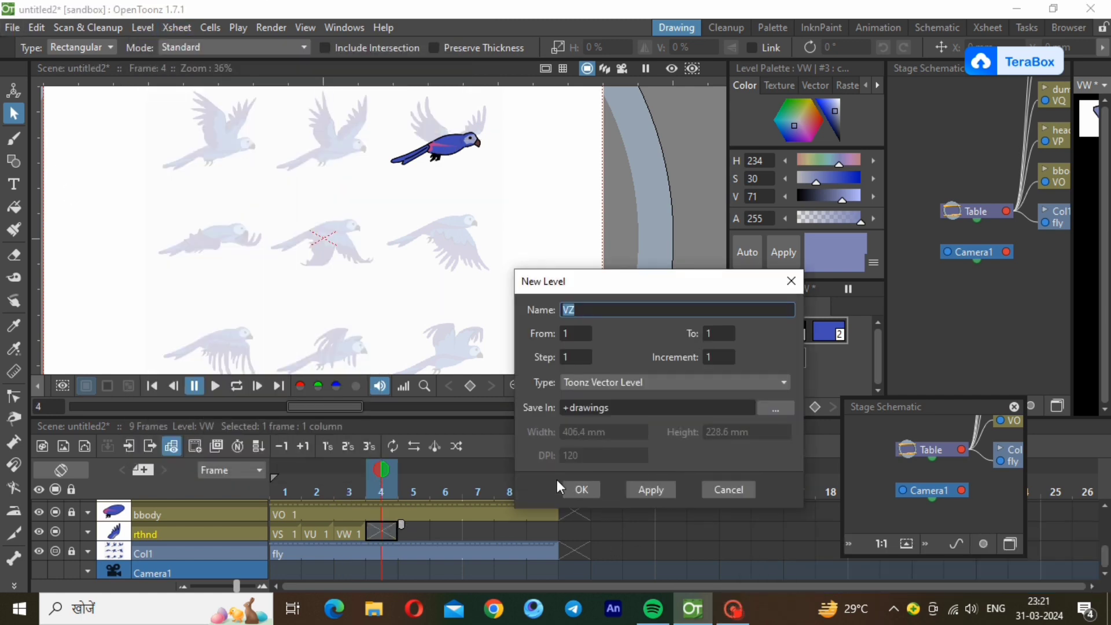
click(576, 489)
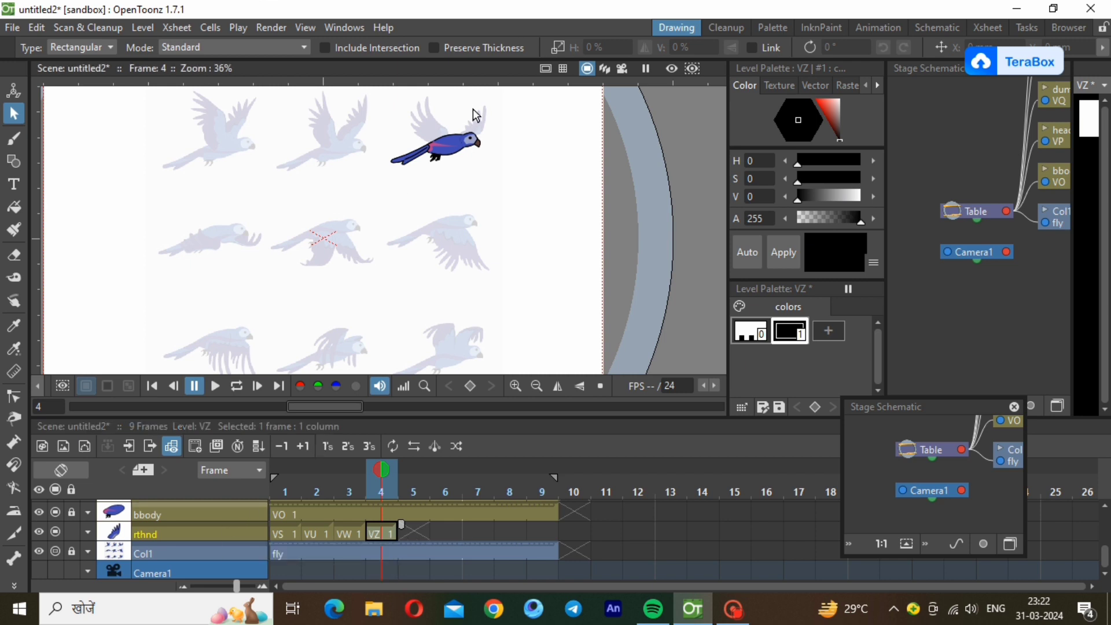
scroll(428, 236, up, 4)
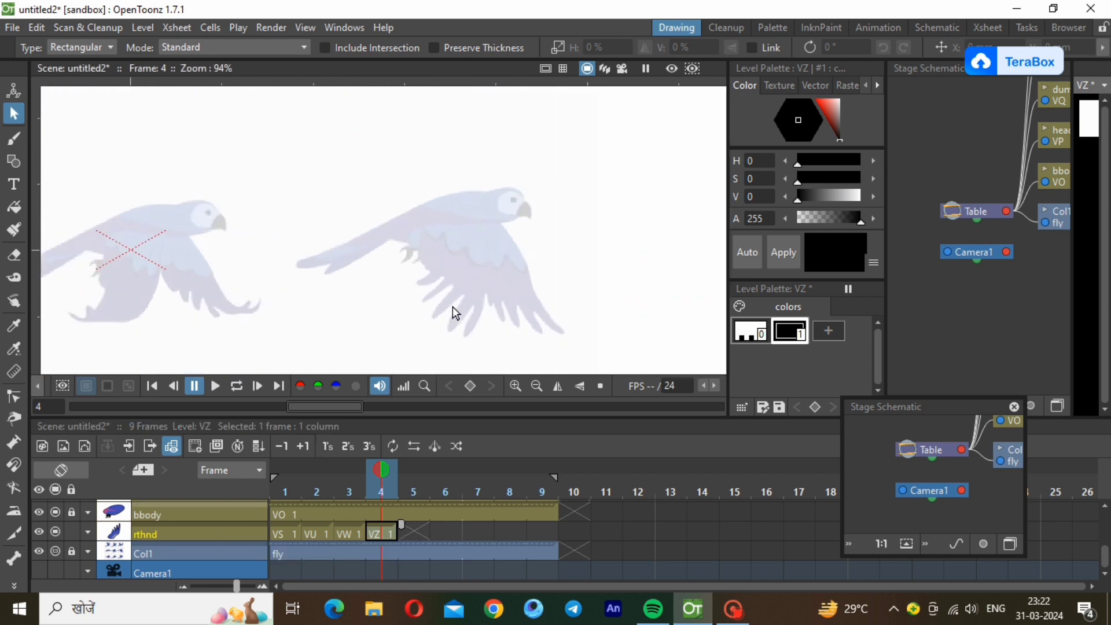
Trace the reference bird's right wing in frame 4 as a closed polyline, including the jagged feather tips.
scroll(452, 308, down, 2)
scroll(453, 310, up, 4)
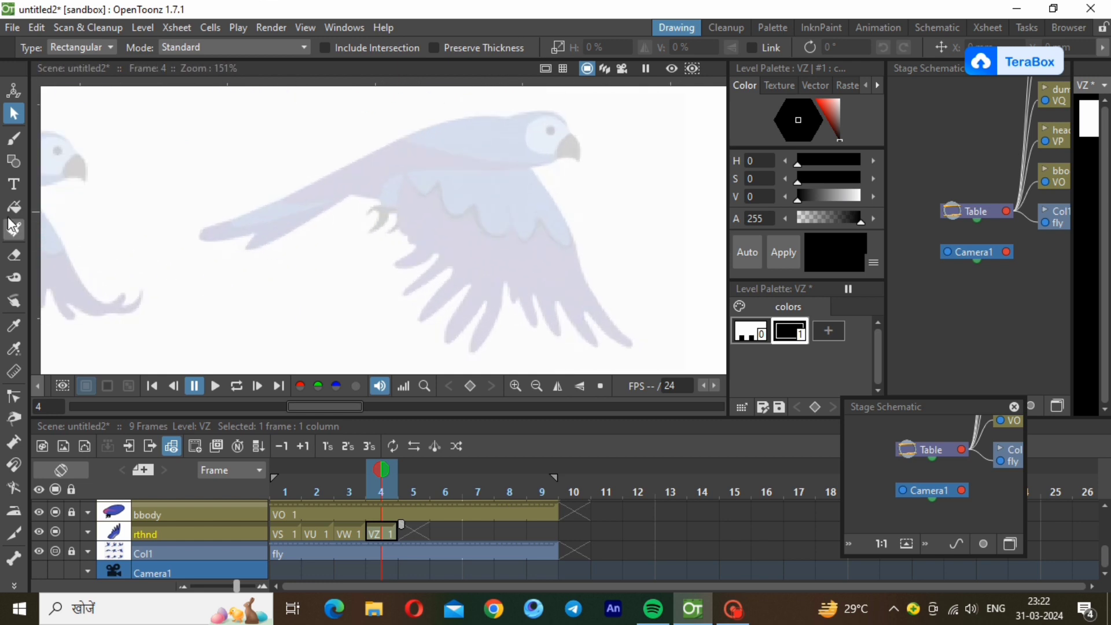
click(14, 161)
click(513, 143)
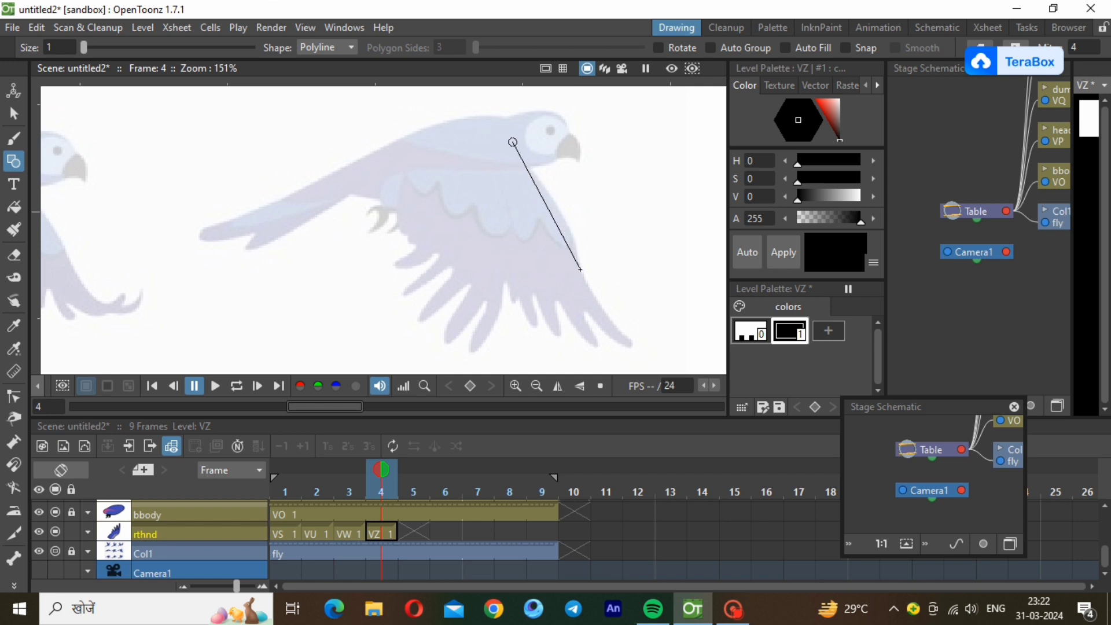
click(580, 270)
click(630, 345)
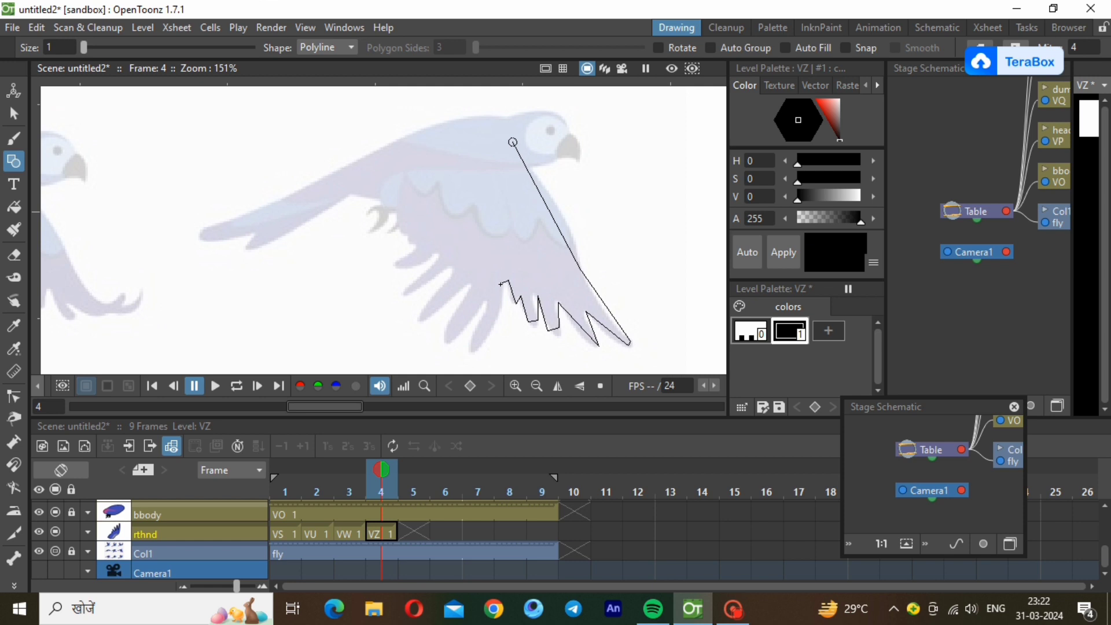
click(495, 281)
click(444, 144)
click(512, 142)
Select the traced wing outline and reduce its stroke thickness to a thin line.
click(14, 113)
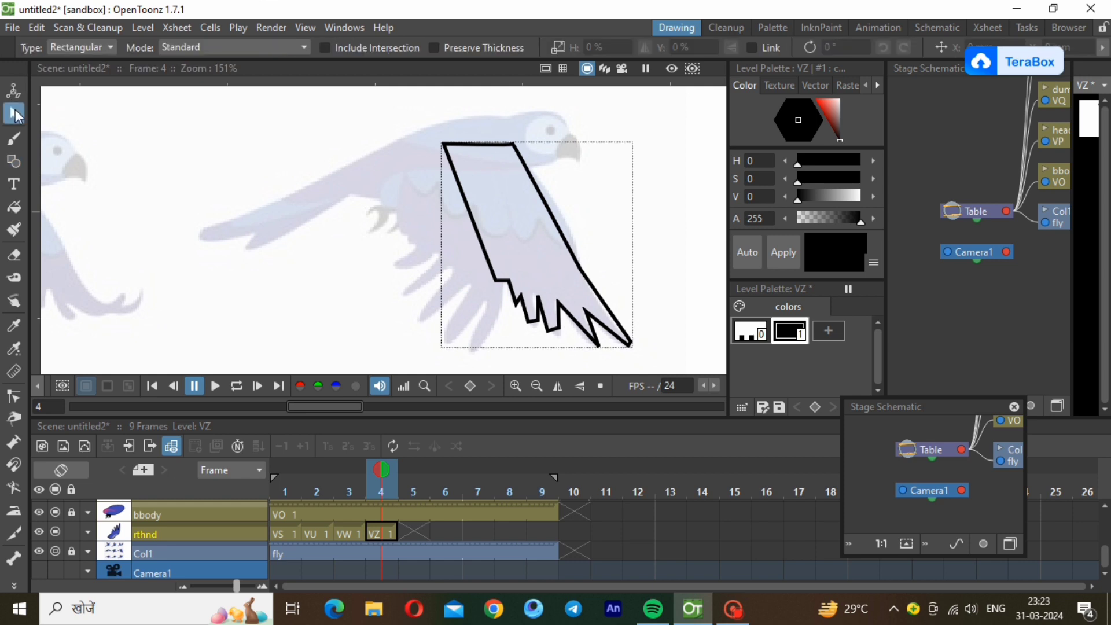
click(609, 305)
drag(620, 358, 620, 365)
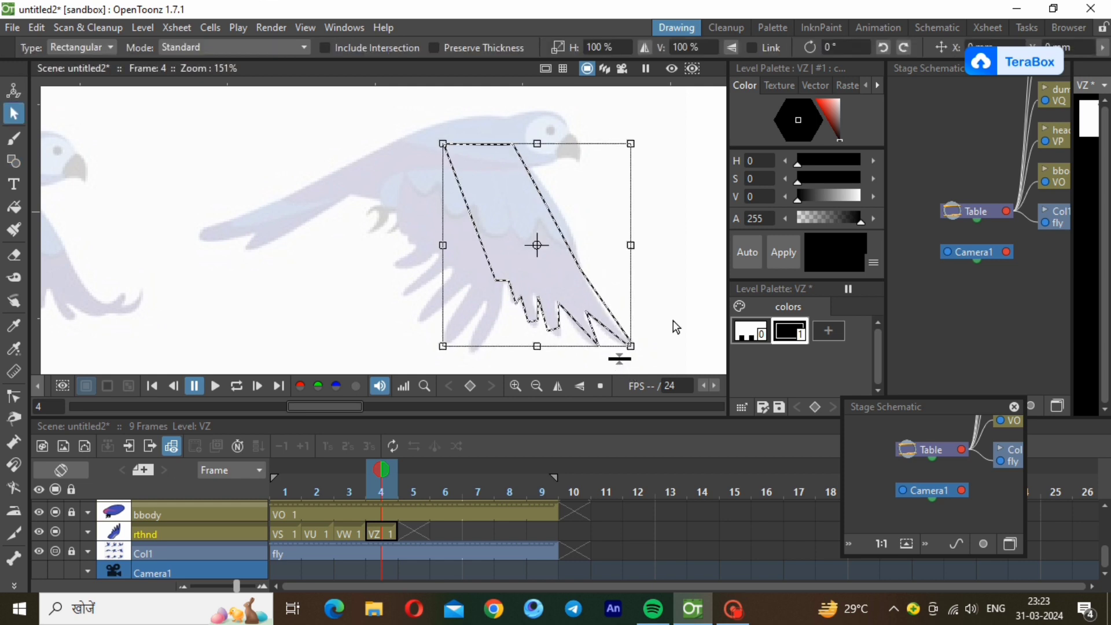
click(680, 306)
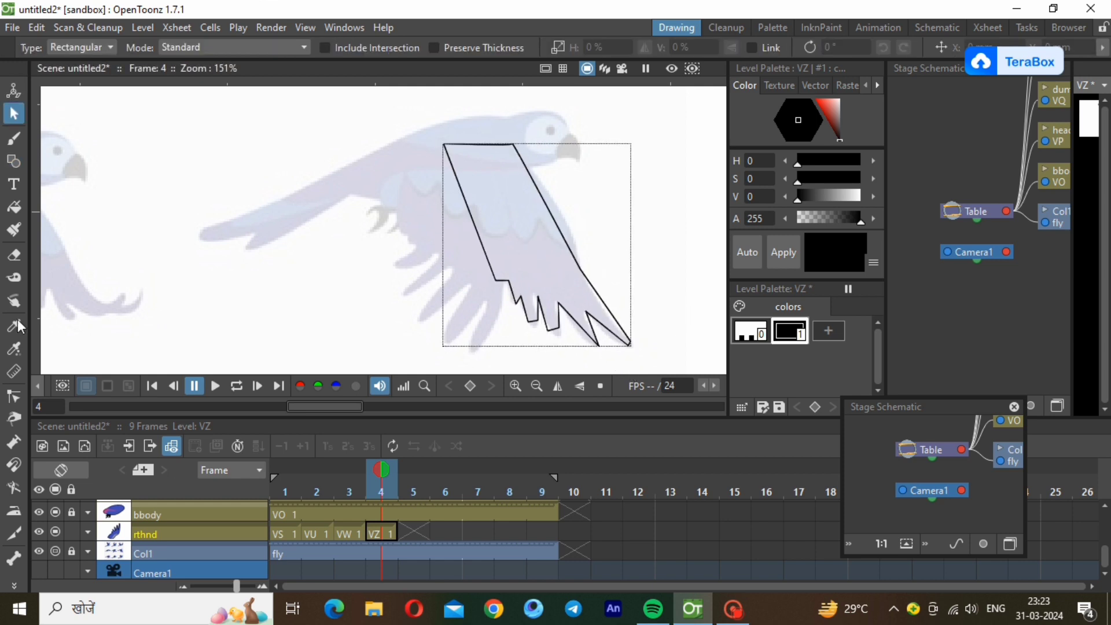
Curve the wing's front edge and the two outermost feather tips to follow the reference with the Control Point Editor.
click(14, 397)
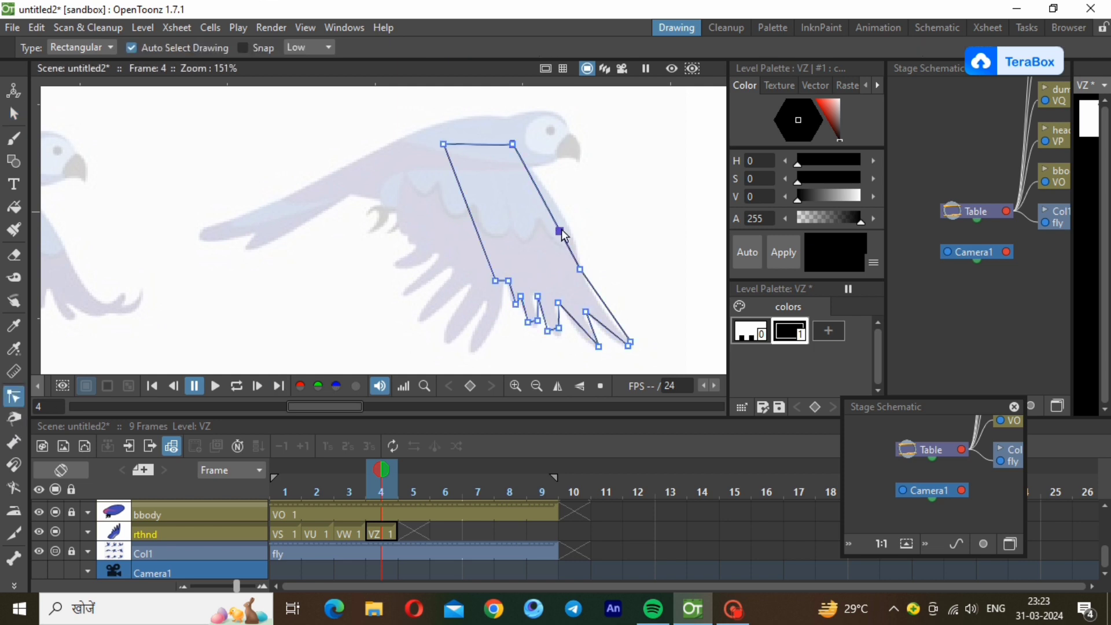
drag(558, 230, 575, 234)
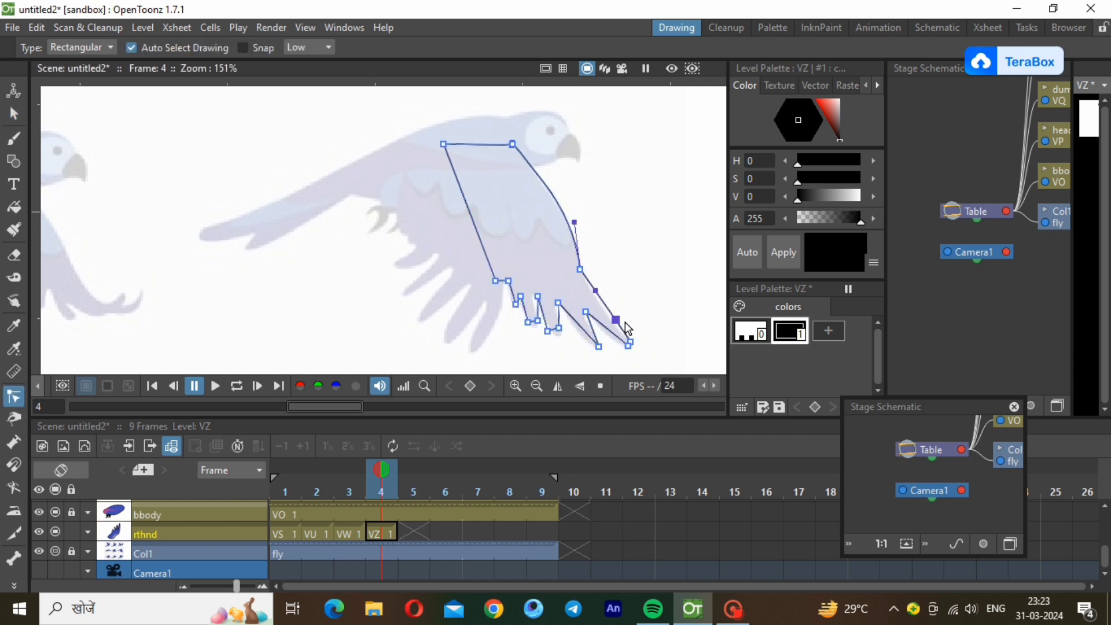
ctrl+click(595, 296)
drag(615, 336, 611, 338)
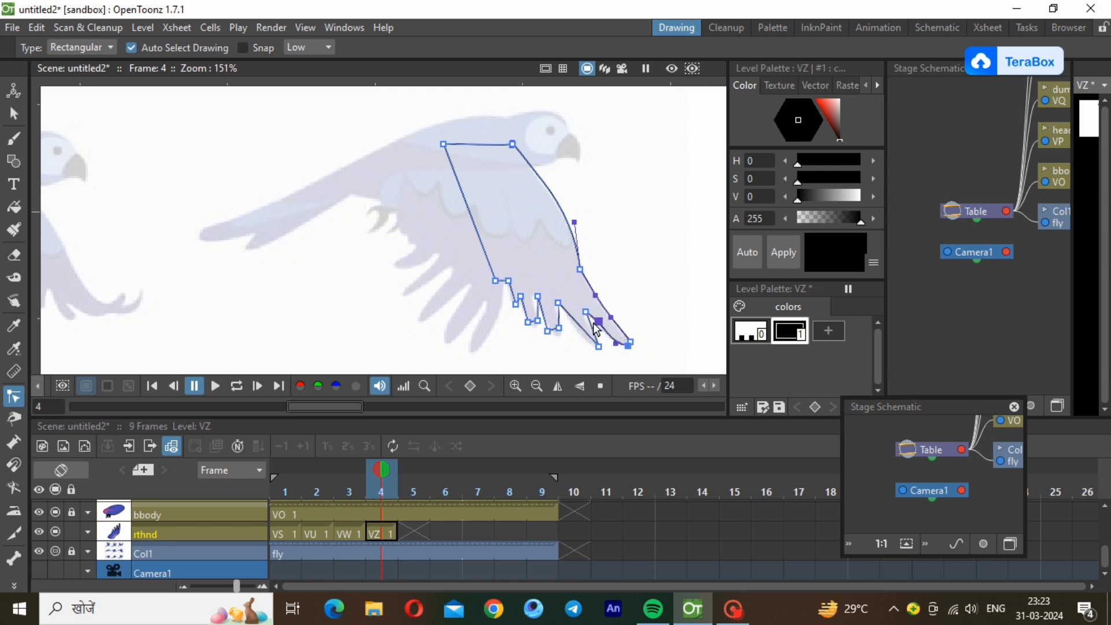
drag(589, 321, 587, 321)
click(567, 317)
drag(586, 334, 586, 344)
scroll(561, 343, up, 2)
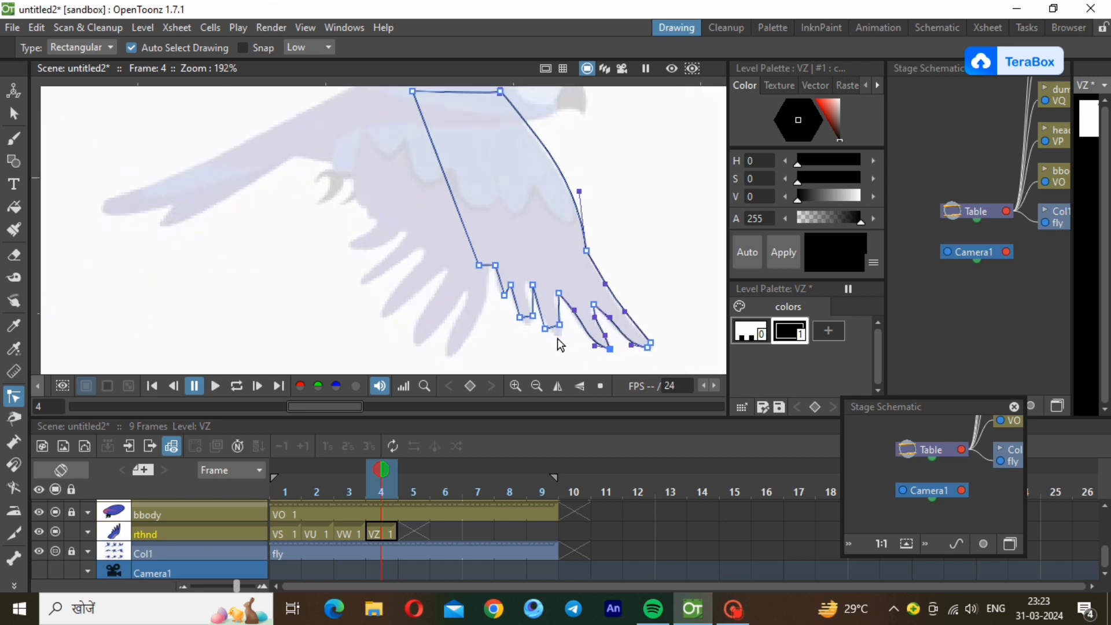
Round the remaining feather tips and bow the wing's inner edge outward to finish shaping the outline.
click(555, 324)
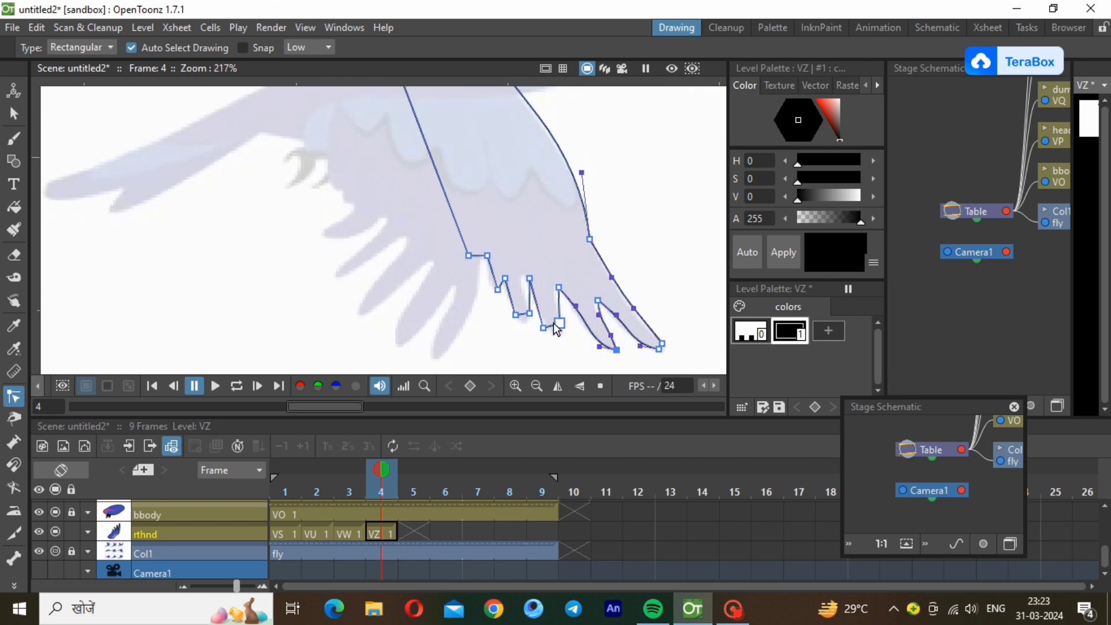
scroll(555, 327, up, 2)
drag(561, 321, 512, 327)
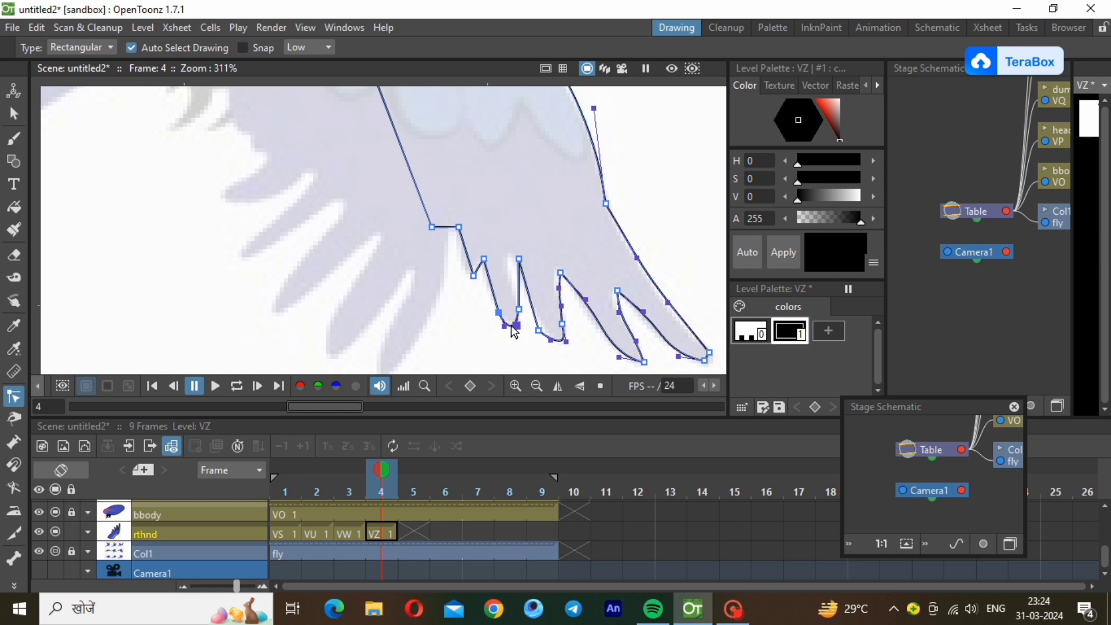
drag(466, 252, 443, 233)
click(459, 242)
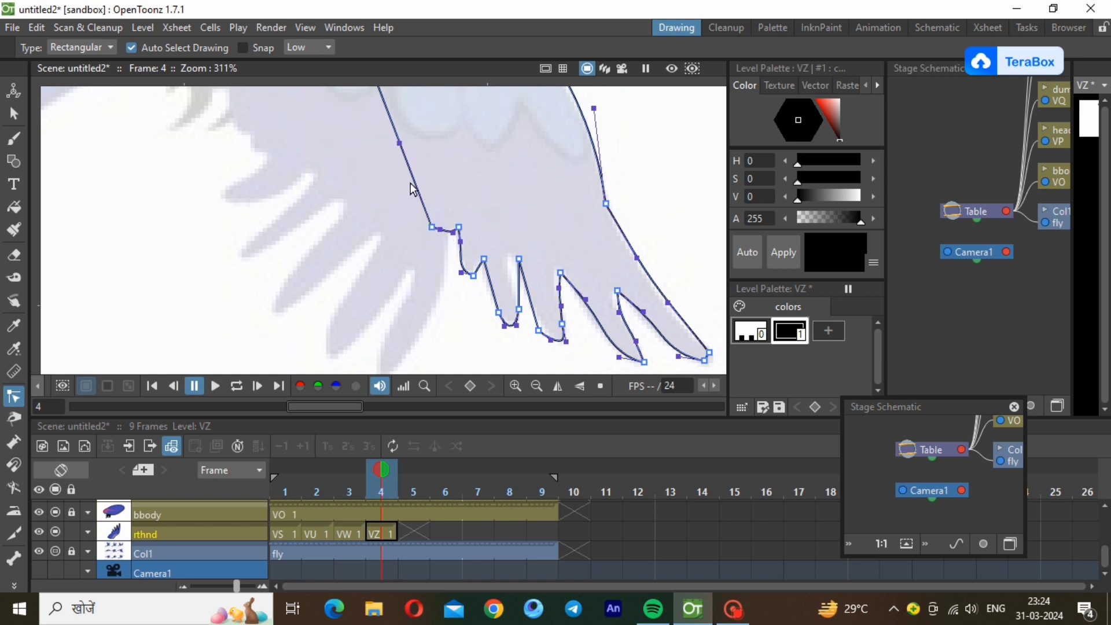
drag(399, 145, 379, 137)
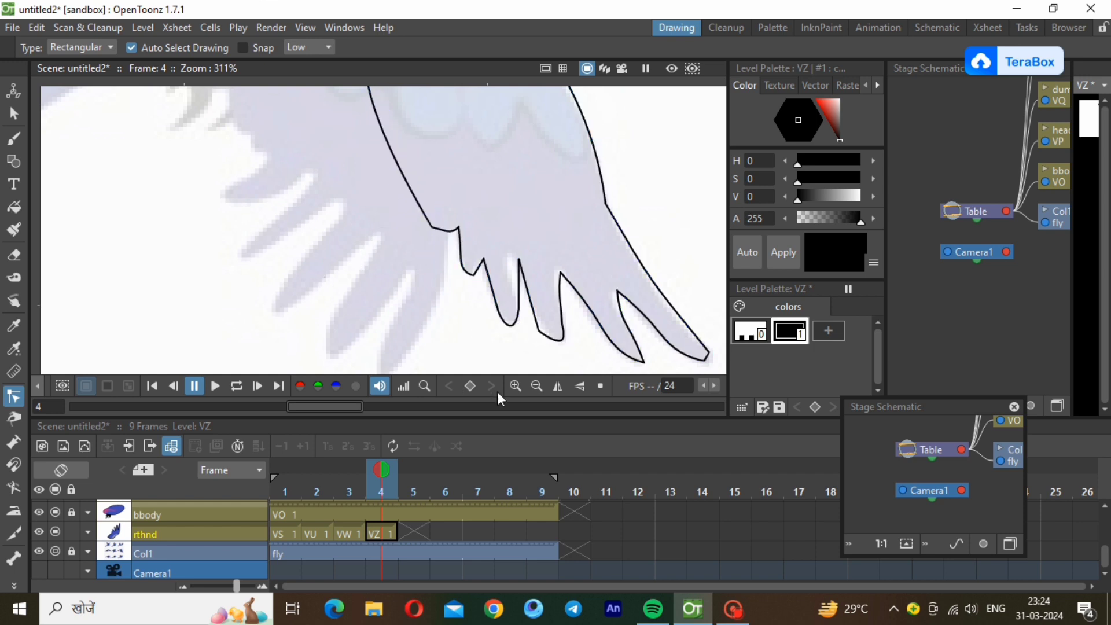
click(536, 386)
click(536, 386)
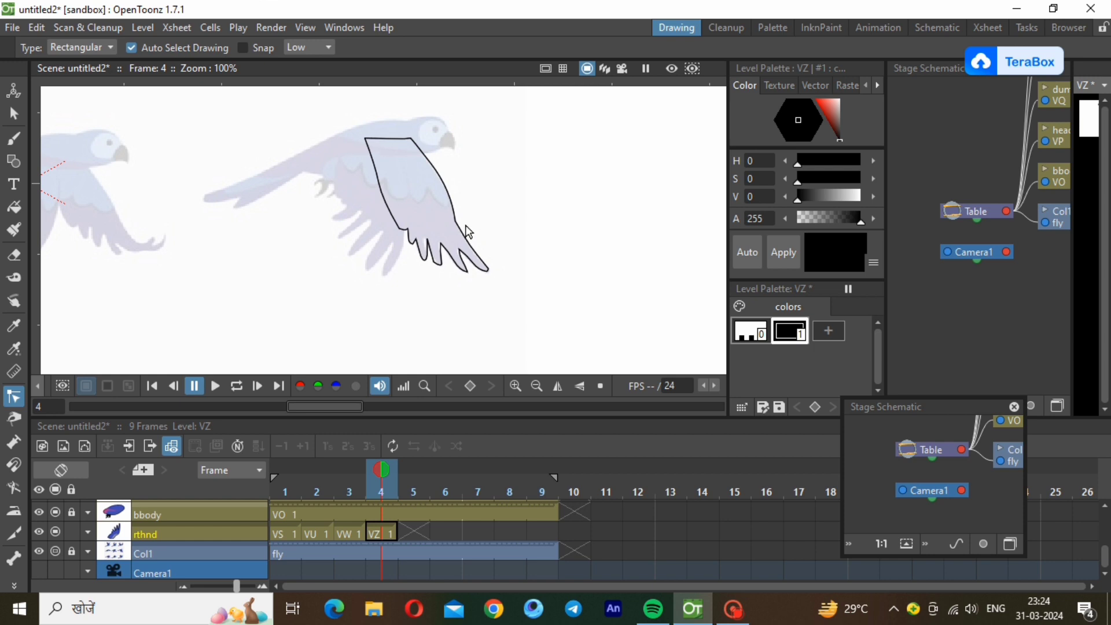
Add two styles to the frame 4 wing's palette, using the copied light grey-blue (H 234, S 30, V 71).
click(837, 332)
right_click(837, 335)
click(863, 375)
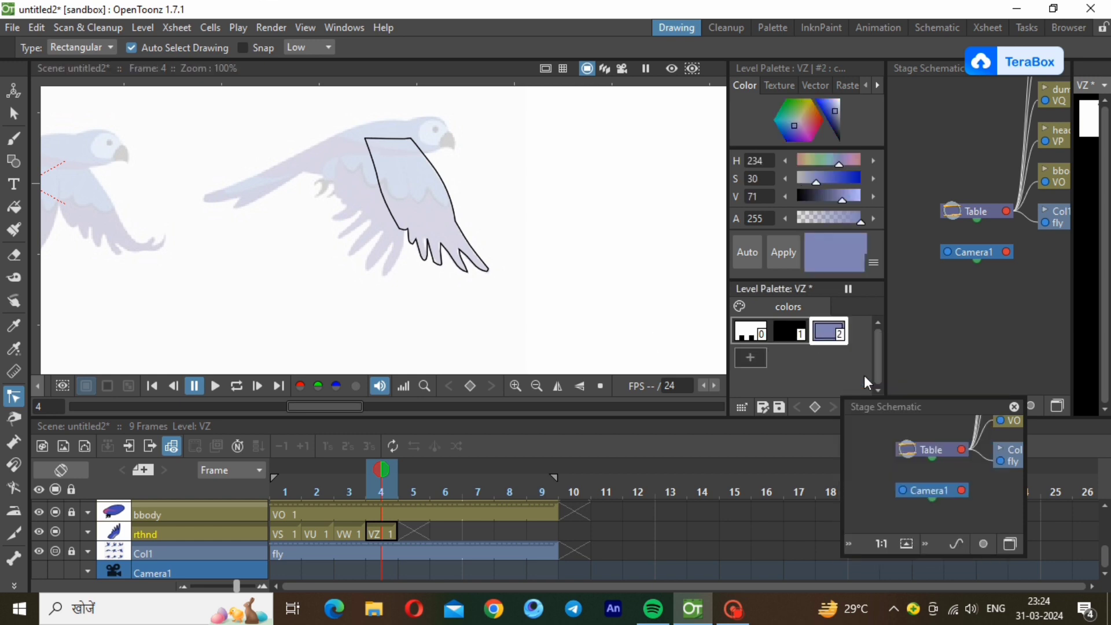
click(751, 357)
Copy the dark blue from frame 3's wing palette and paste it as the colour of style 2 in frame 4's palette.
click(361, 540)
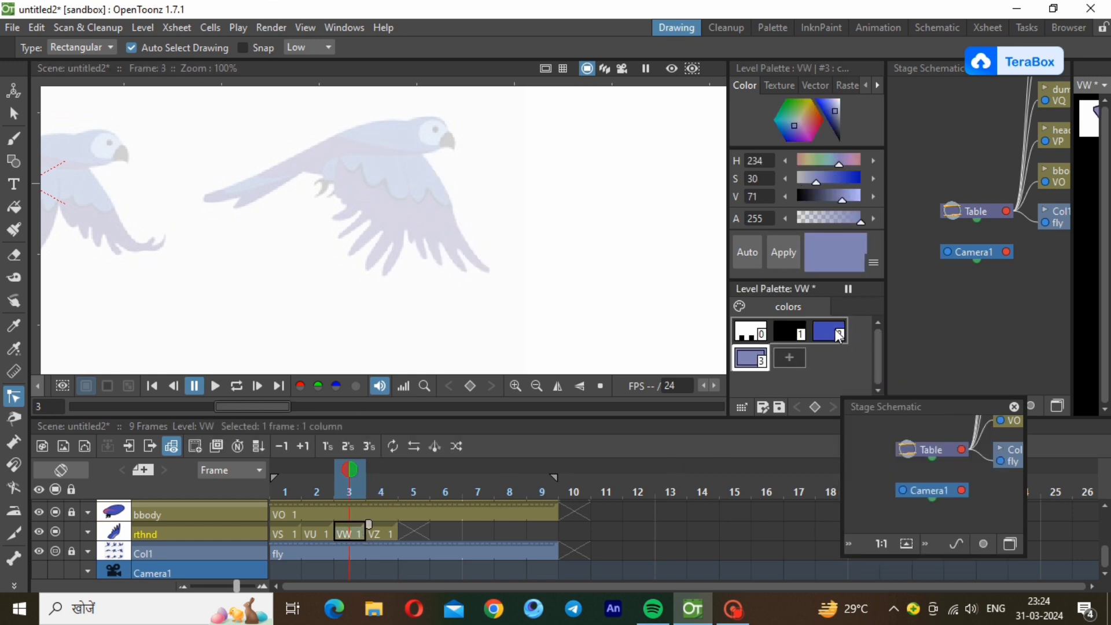
right_click(831, 331)
click(872, 338)
click(381, 533)
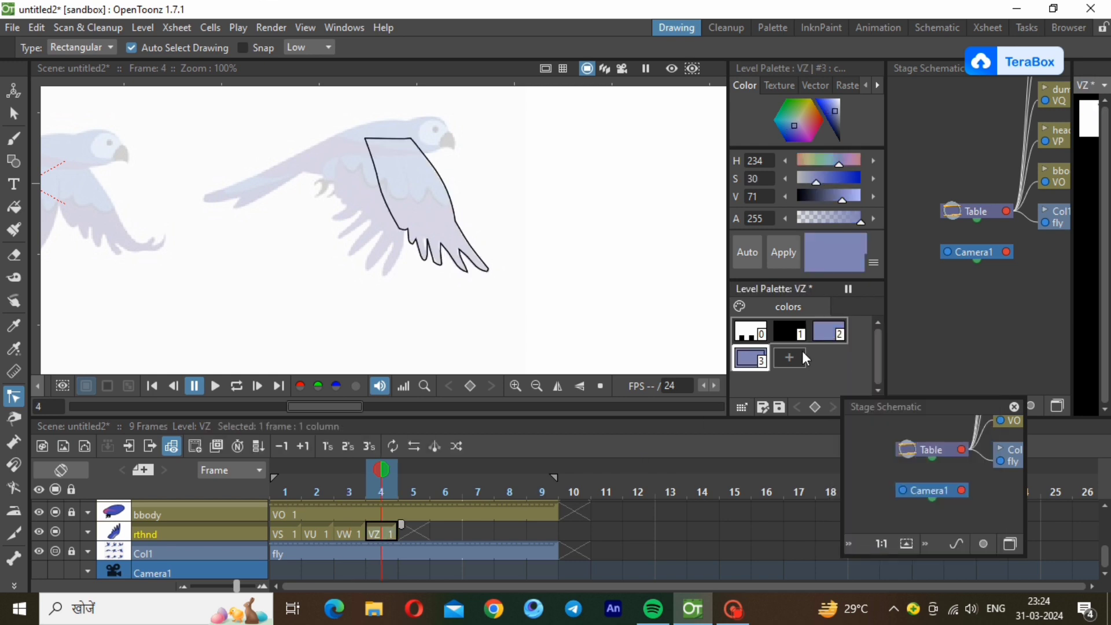
click(822, 336)
right_click(819, 340)
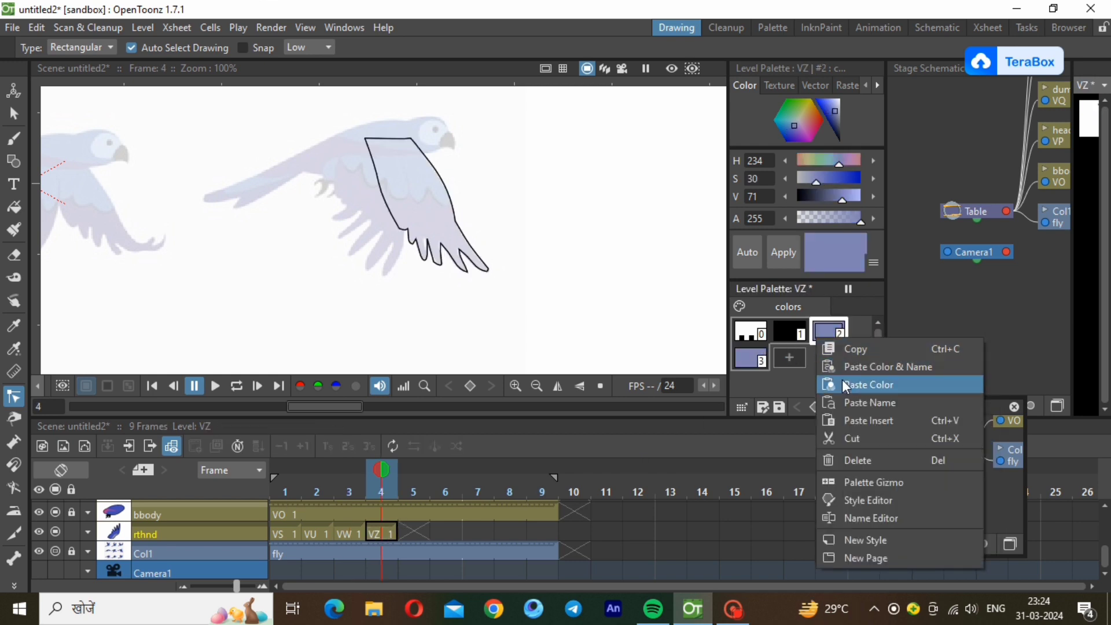
click(841, 380)
Fill the whole traced wing with the dark blue style and lower the rthnd layer's opacity to 30%.
click(23, 208)
drag(327, 122, 522, 282)
click(84, 535)
click(138, 553)
click(139, 553)
click(138, 553)
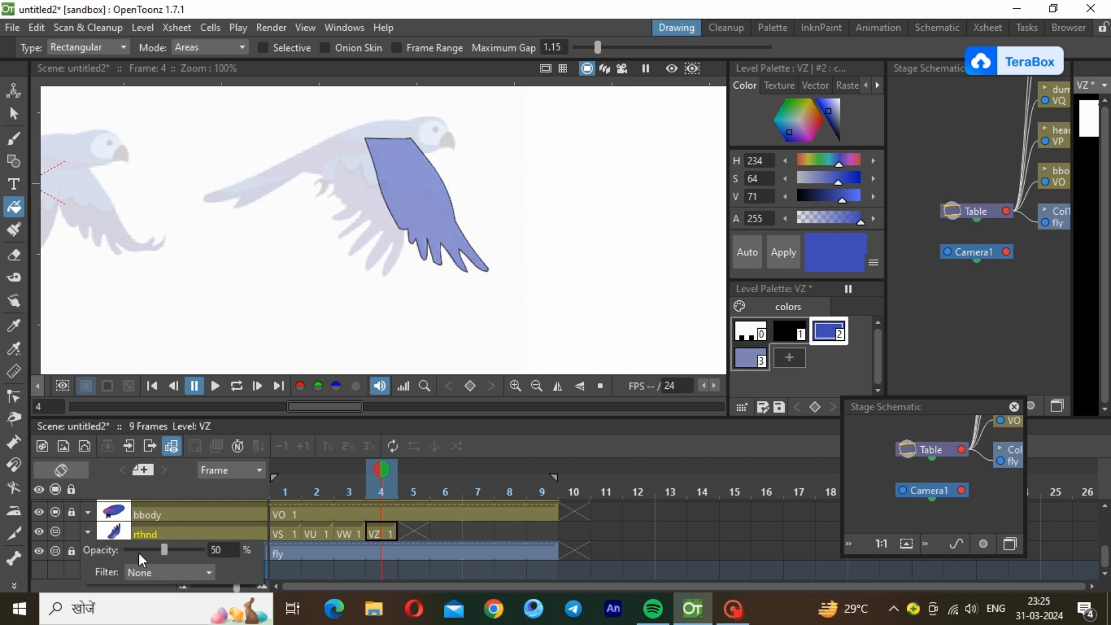
click(139, 553)
click(203, 527)
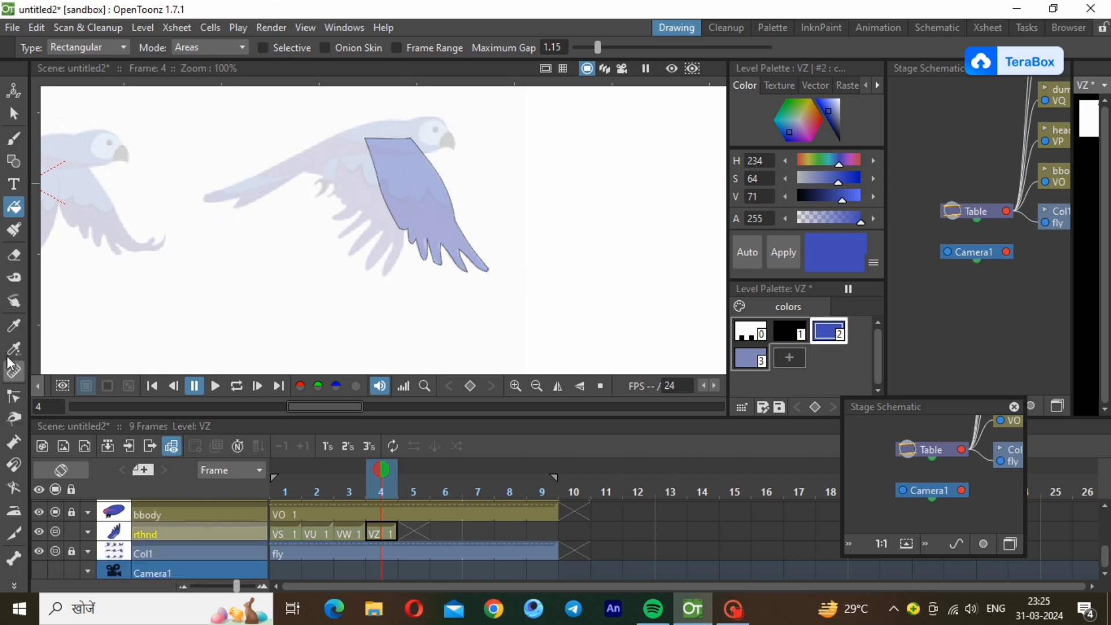
Draw a black zigzag polyline across the wing along the reference's feather boundary and thin its stroke.
click(14, 161)
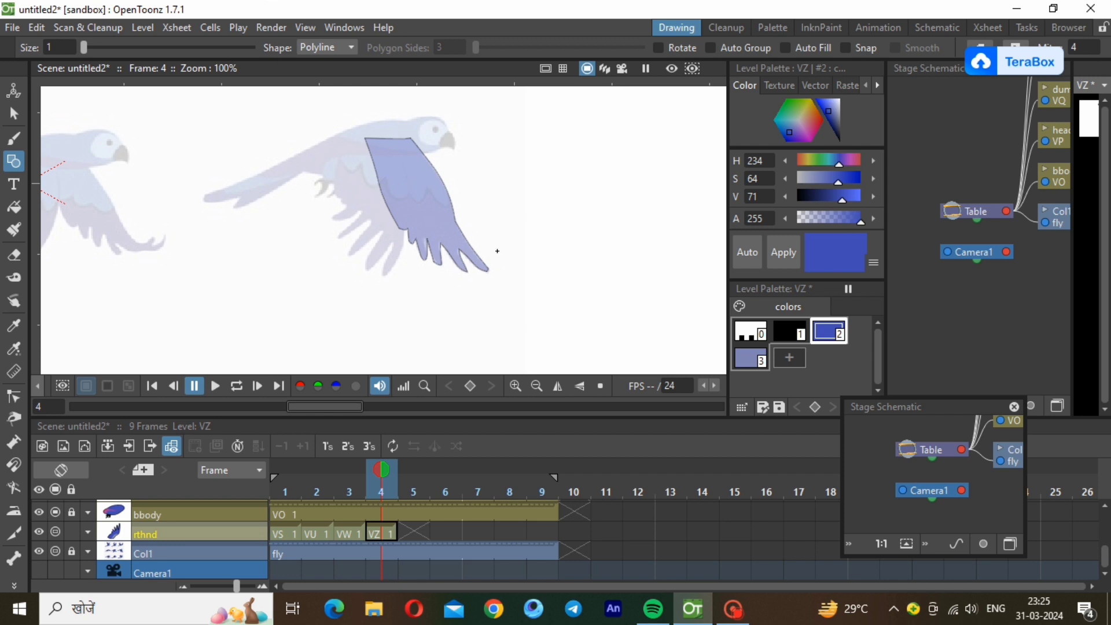
click(775, 327)
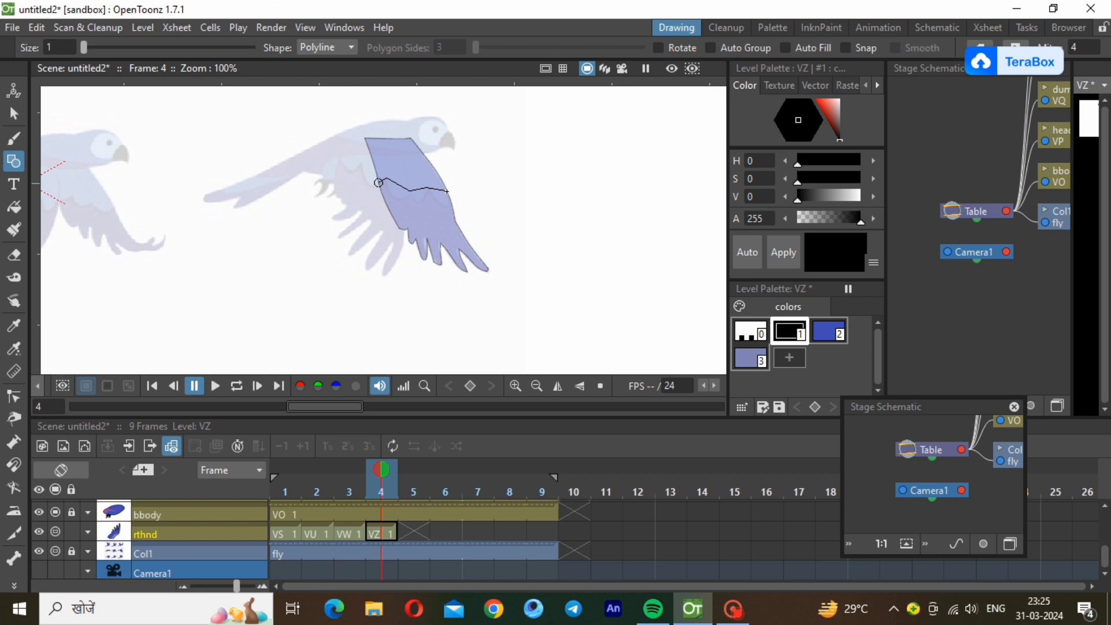
double_click(449, 193)
scroll(396, 162, up, 3)
click(14, 396)
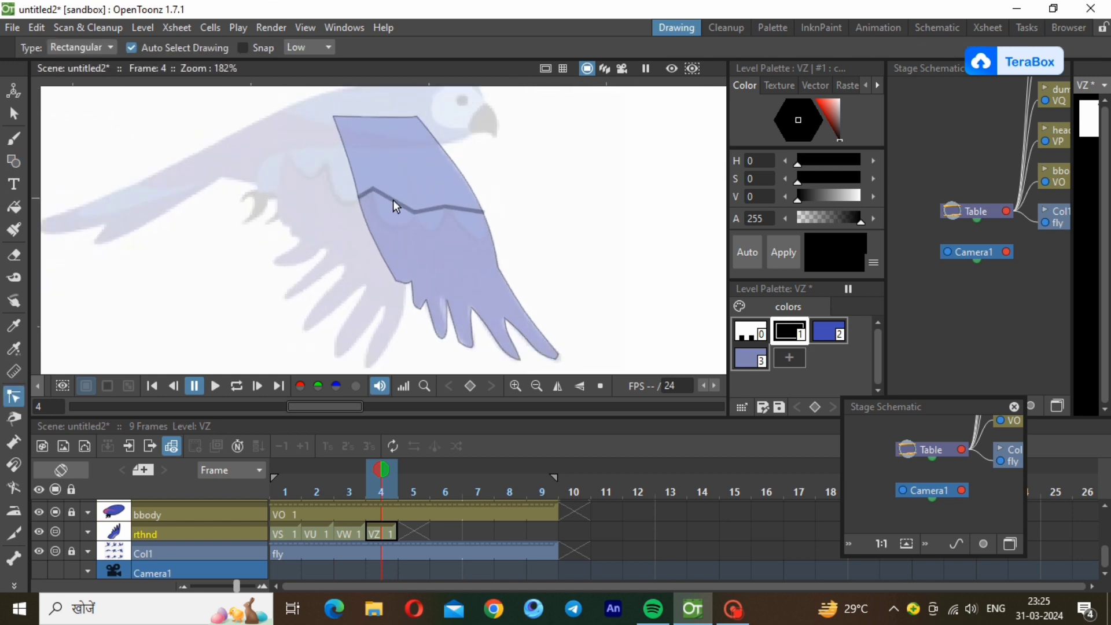
click(17, 114)
click(415, 212)
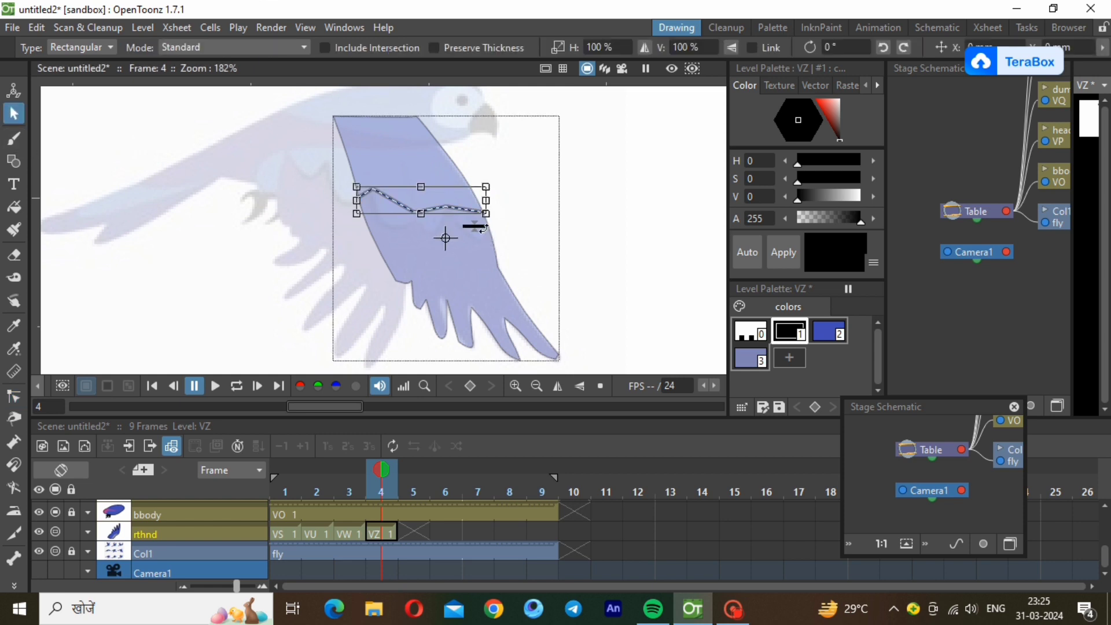
click(93, 345)
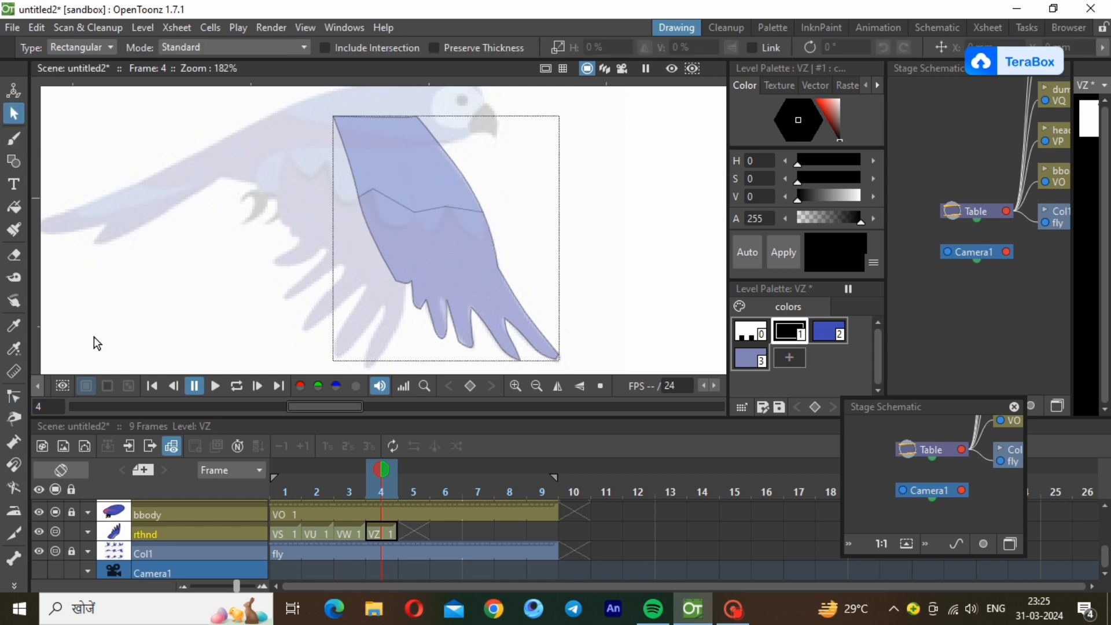
Bend the dividing line into scalloped feather curves and move its outer end down along the wing's front edge.
click(16, 396)
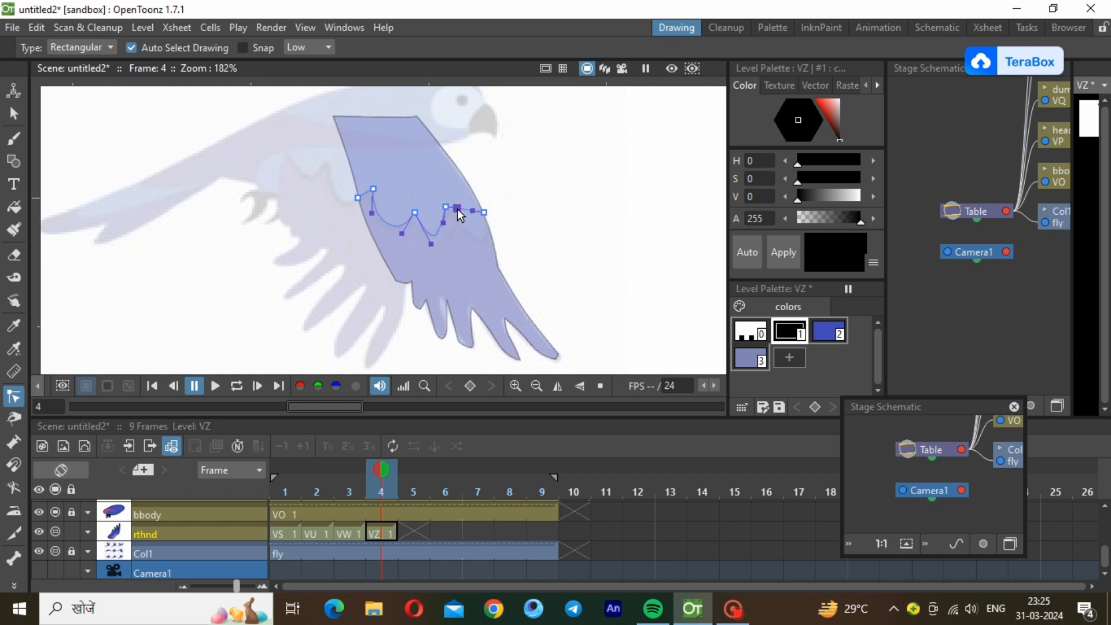
drag(484, 213, 494, 240)
drag(493, 238, 490, 238)
click(646, 318)
Fill the upper section of the wing above the scalloped line with the light grey-blue style 3.
click(751, 359)
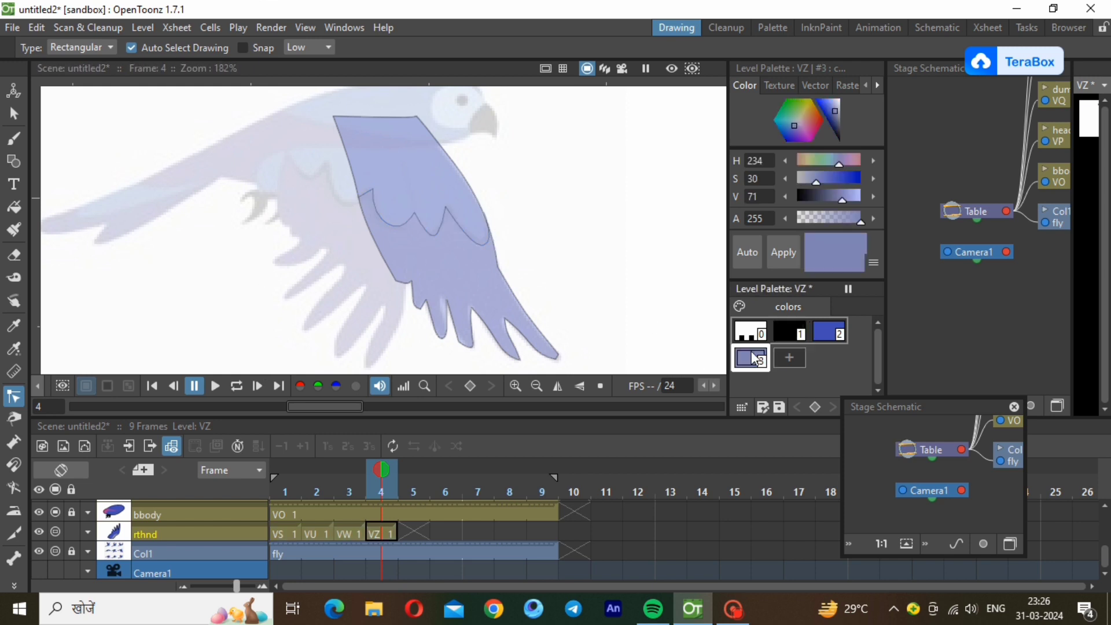
click(12, 144)
click(14, 207)
drag(267, 101, 514, 255)
Restore the rthnd layer's opacity to 100%.
click(87, 532)
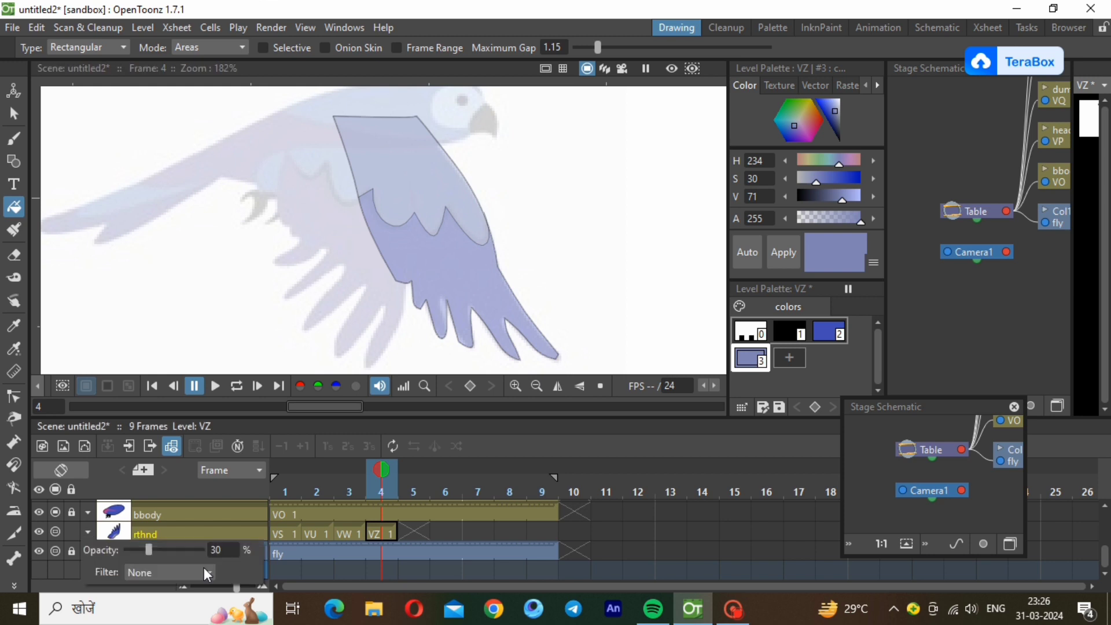
drag(154, 547, 214, 570)
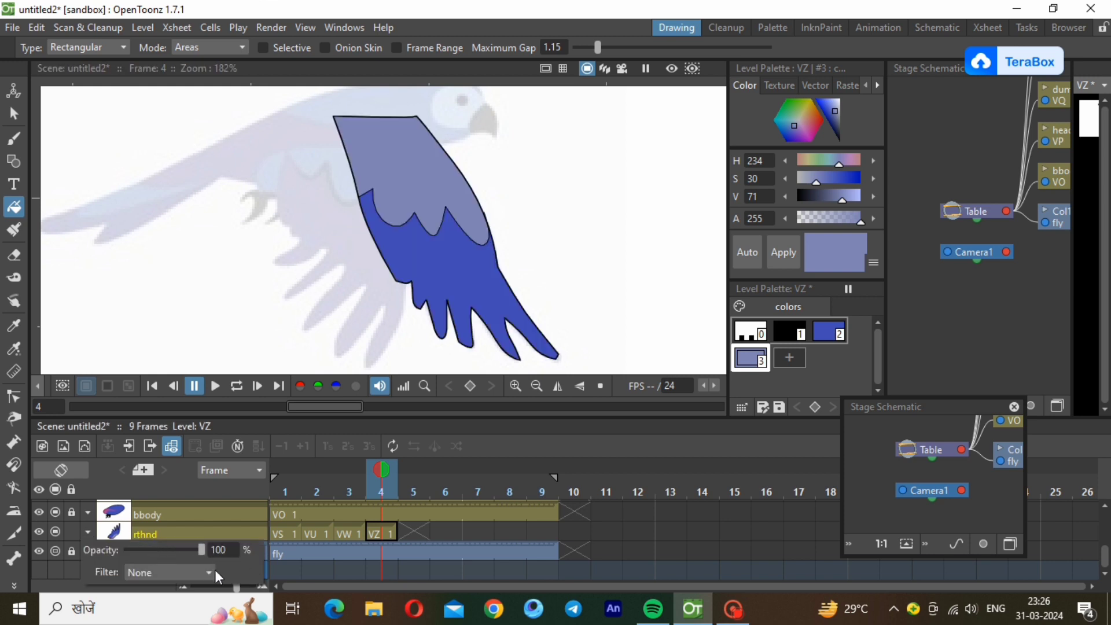
click(74, 529)
Unlock the lfhnd layer and create a new Toonz Vector Level in its frame 4, ready for polyline drawing.
drag(1104, 549, 1102, 490)
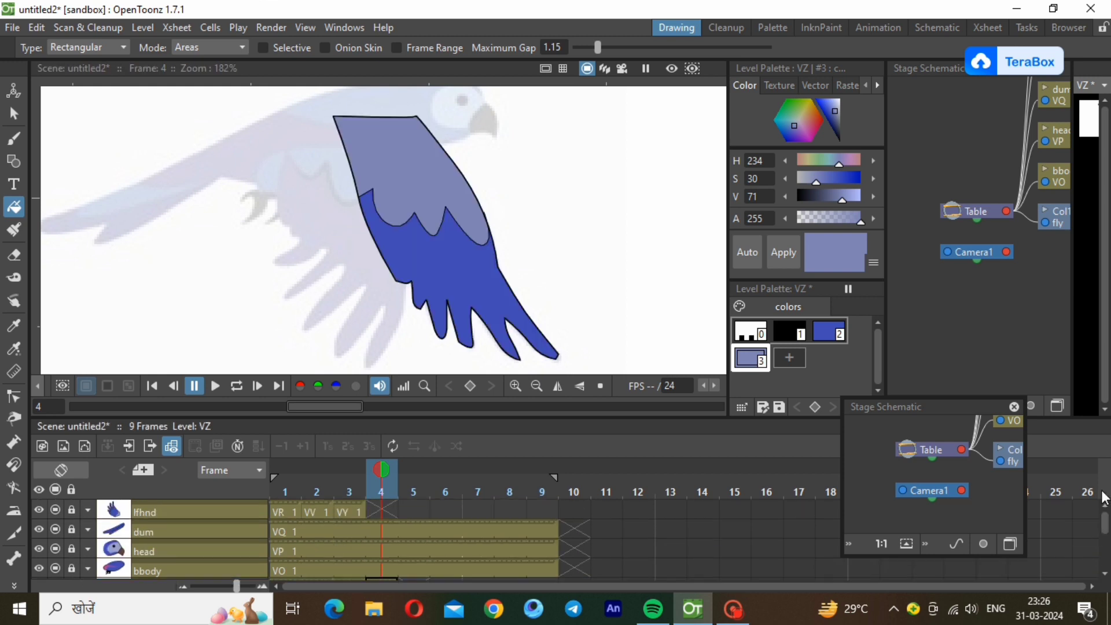
click(377, 509)
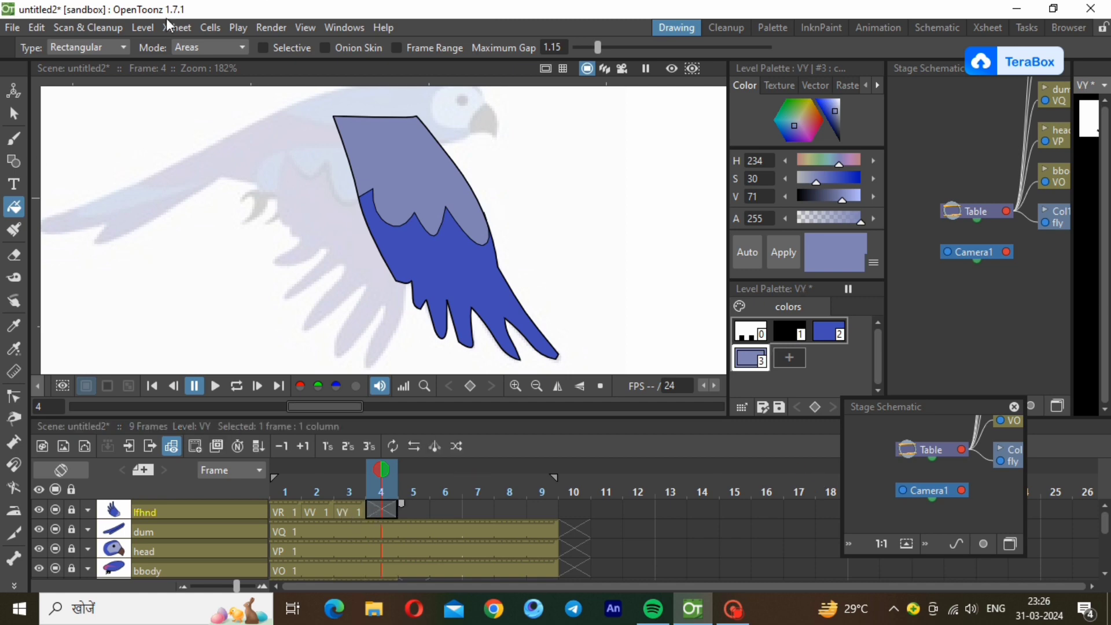
click(148, 28)
click(72, 509)
click(148, 27)
mouse_move(229, 46)
click(348, 88)
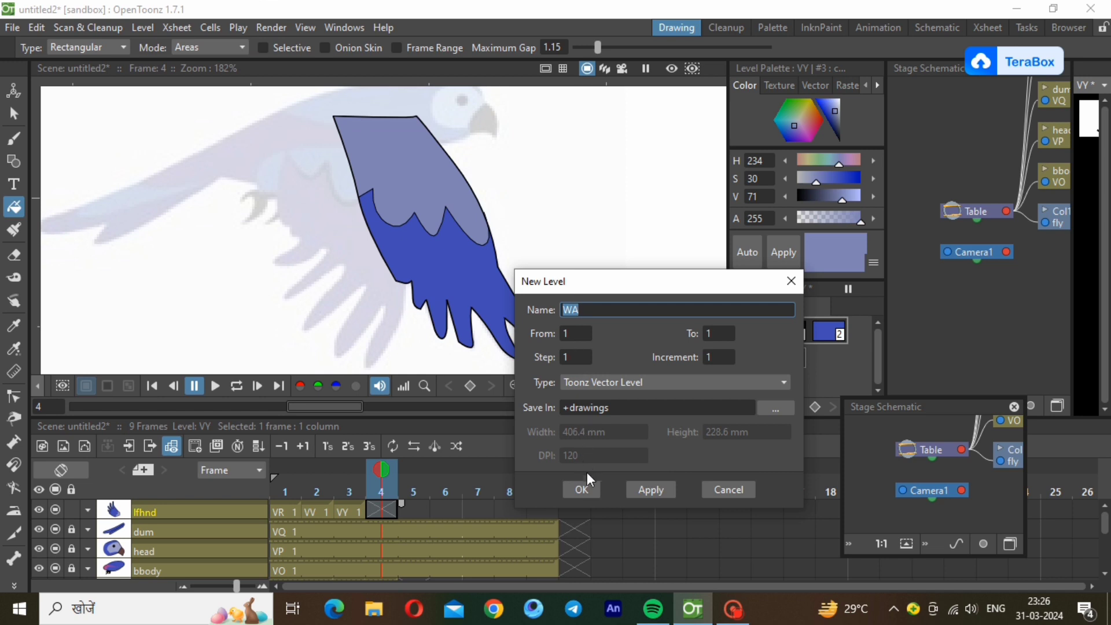
click(581, 488)
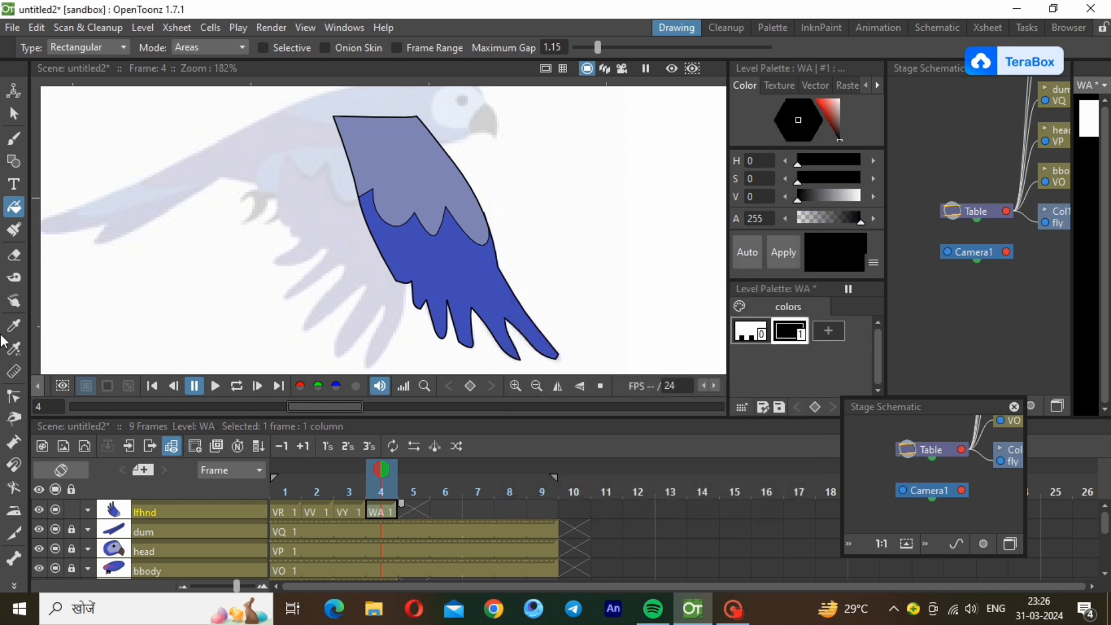
click(14, 161)
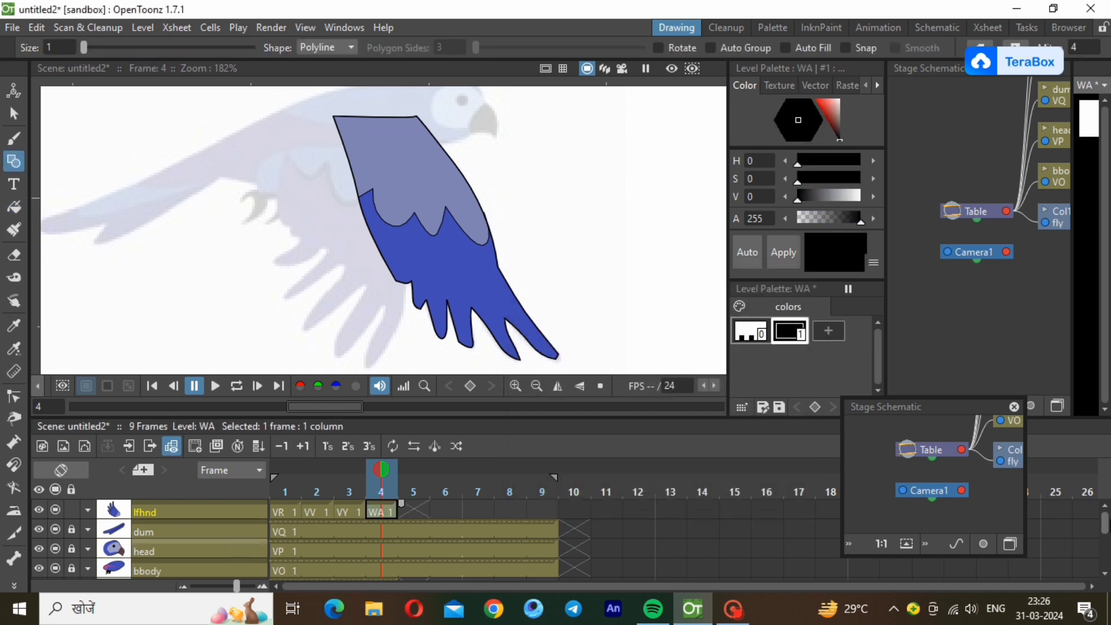
Set the rthnd layer's opacity to 1% and return to the lfhnd level in frame 4.
drag(1105, 521, 1104, 570)
click(87, 533)
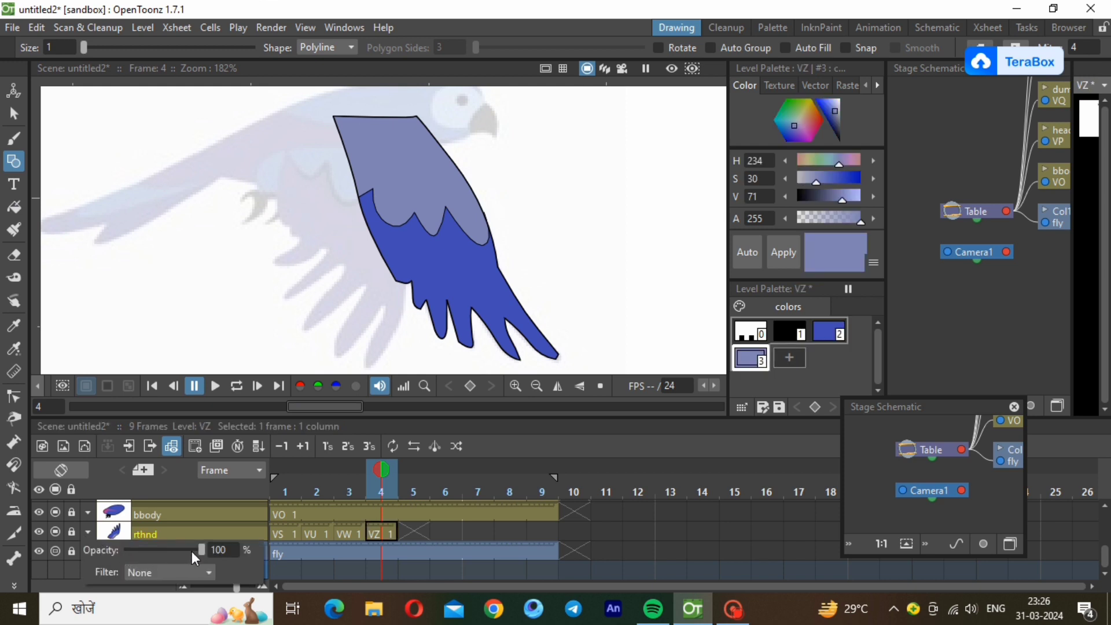
drag(148, 548, 126, 549)
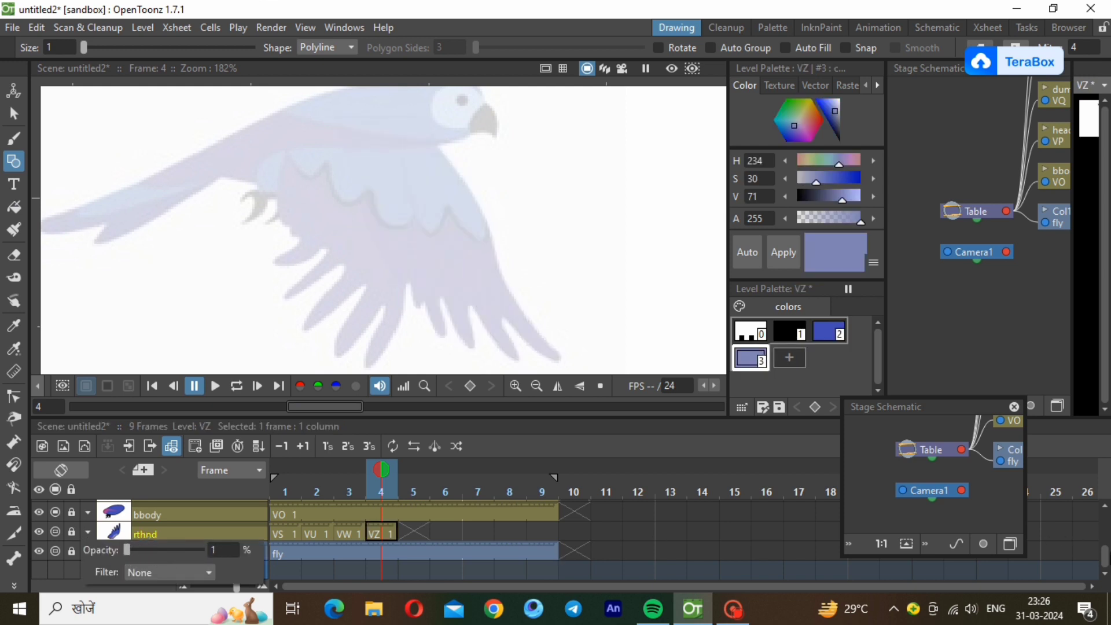
scroll(432, 554, up, 3)
click(380, 512)
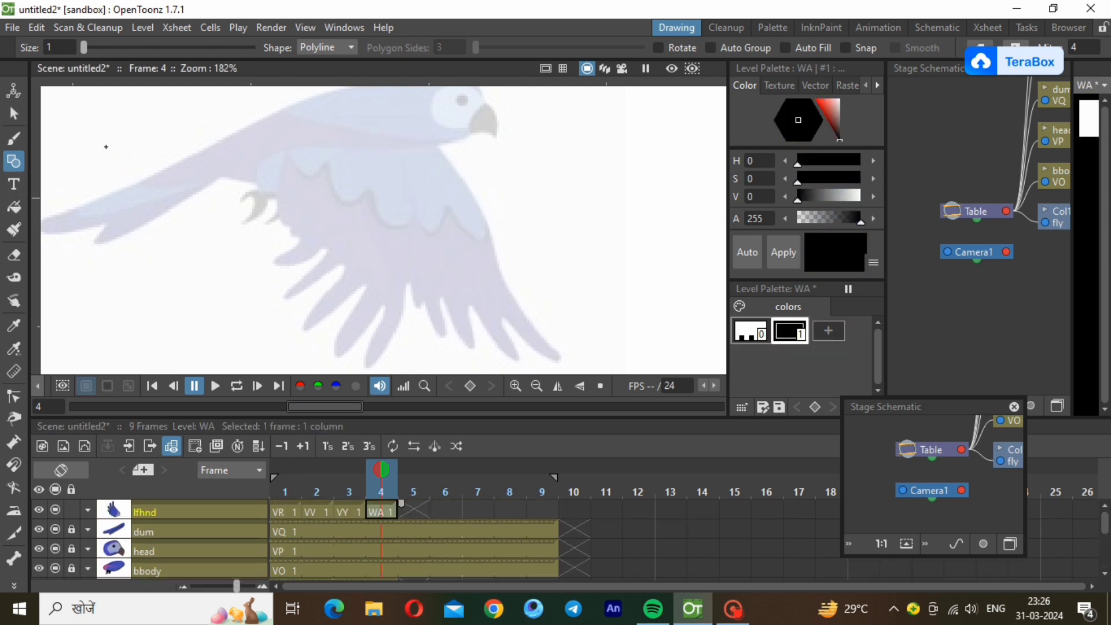
Trace the reference bird's left wing with a closed polyline, from the shoulder around the feather tips and back to the start.
click(364, 120)
click(376, 365)
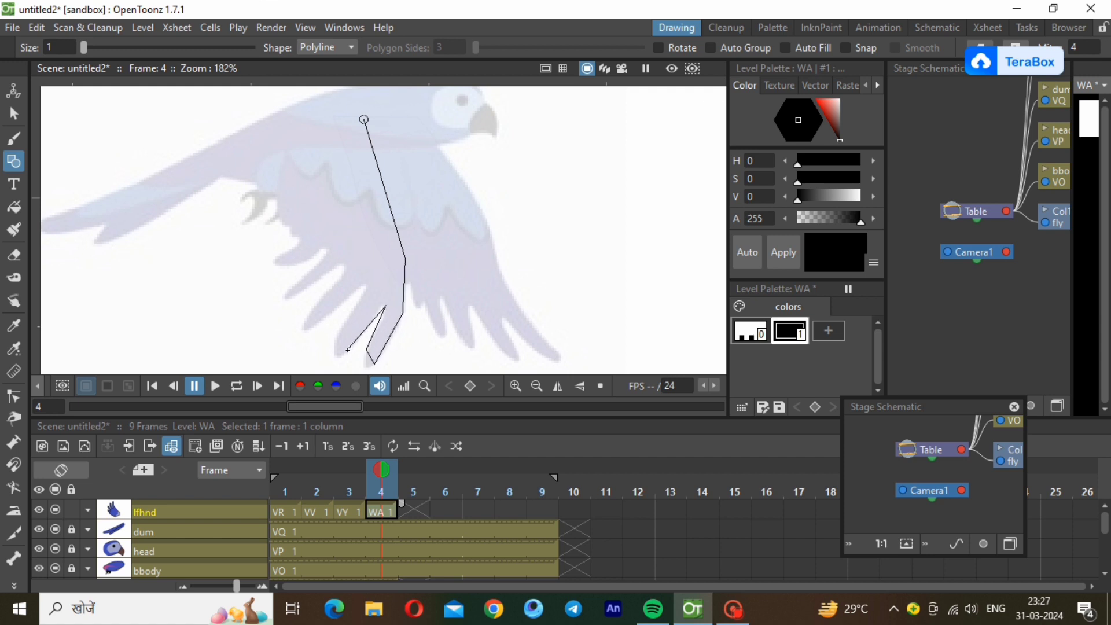
click(337, 335)
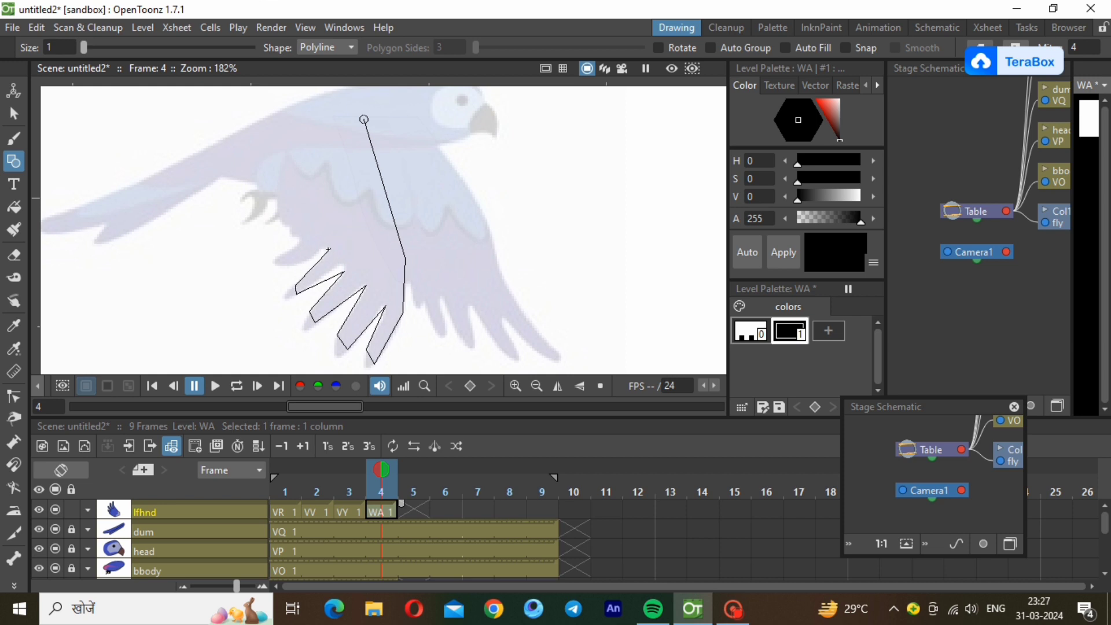
click(330, 249)
click(301, 237)
click(284, 125)
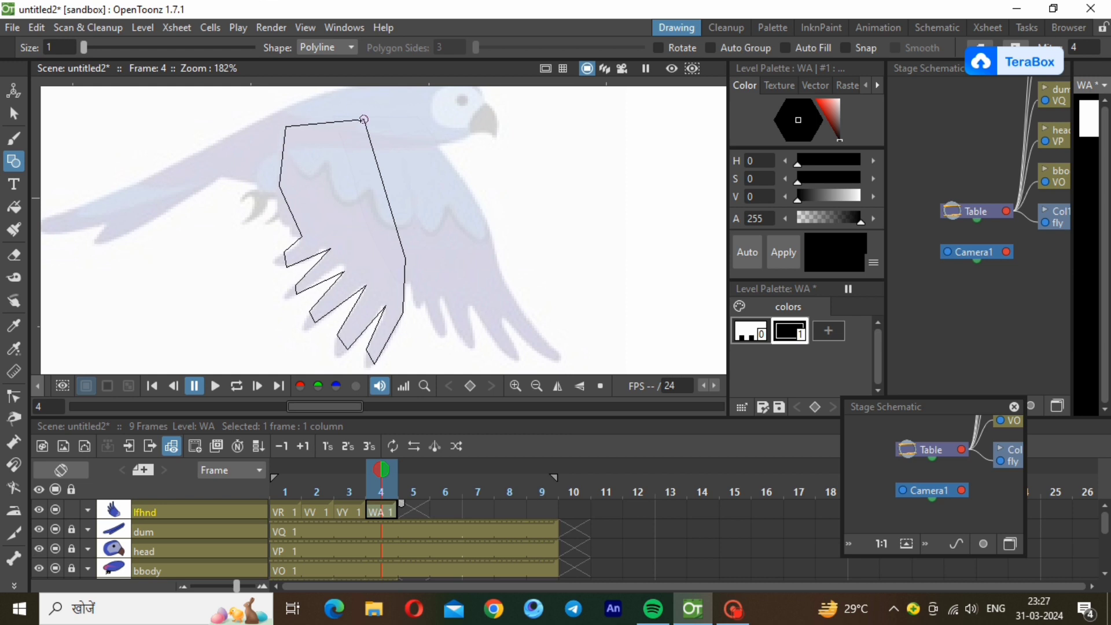
click(364, 119)
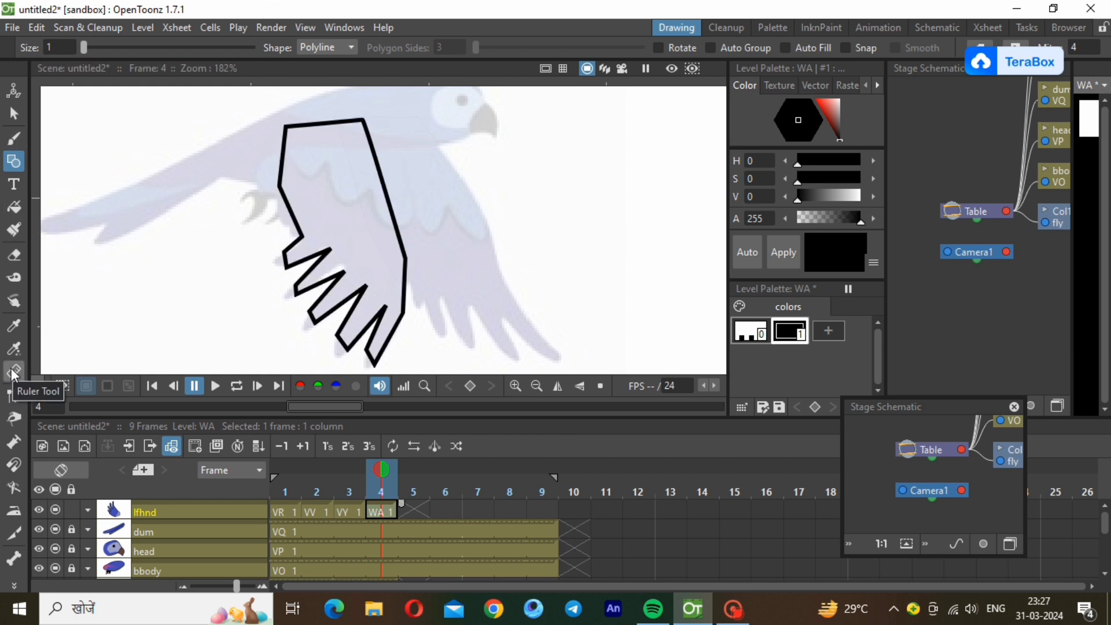
Select the traced left wing outline and reduce its stroke thickness to a thin line.
click(13, 116)
click(365, 273)
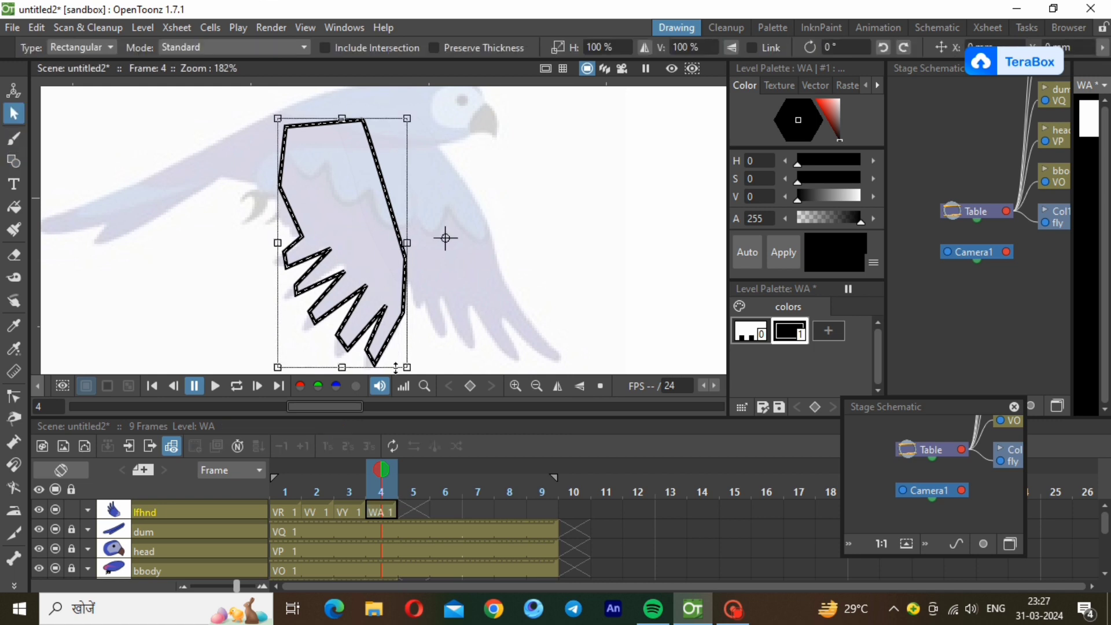
click(536, 386)
drag(384, 313, 387, 318)
scroll(306, 236, up, 4)
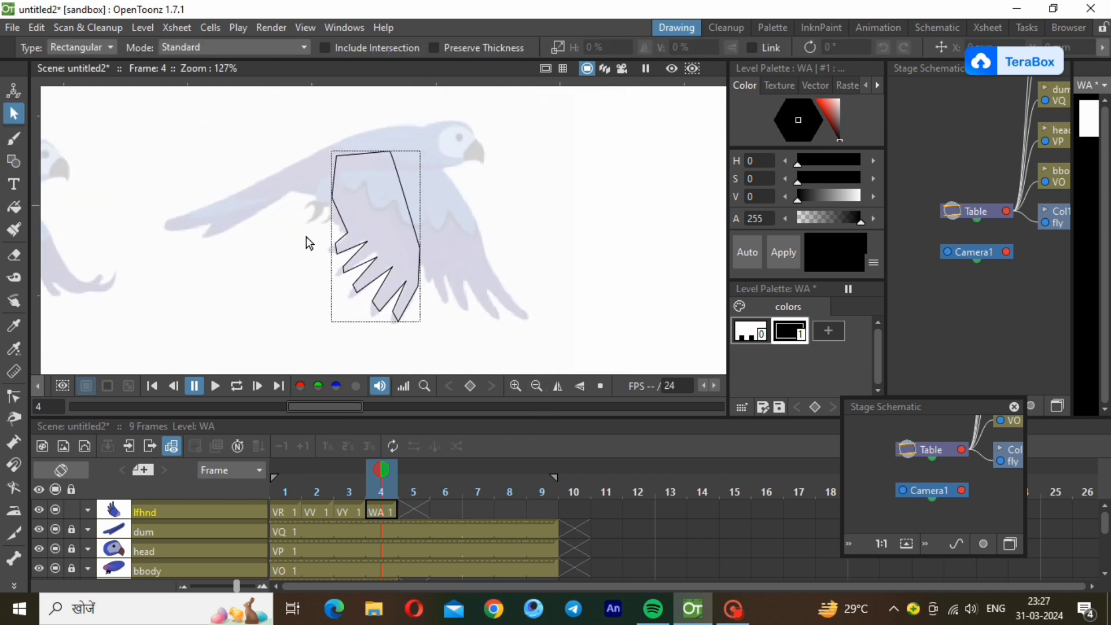
Reshape the wing outline's front edge and lowest feather tip into smooth curves with the Control Point Editor.
click(13, 397)
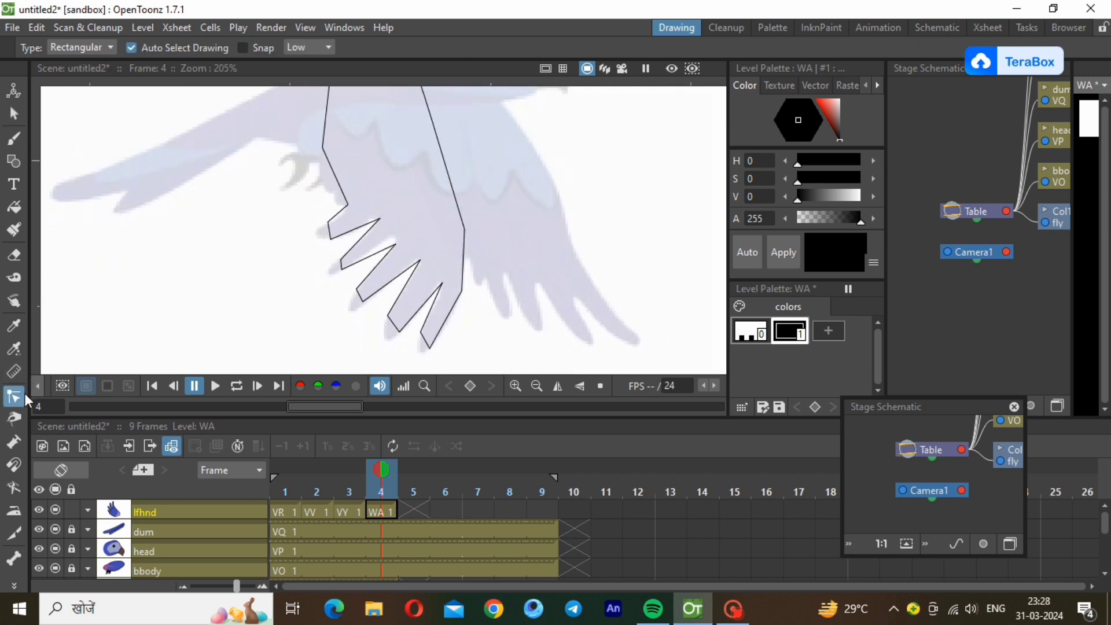
click(442, 346)
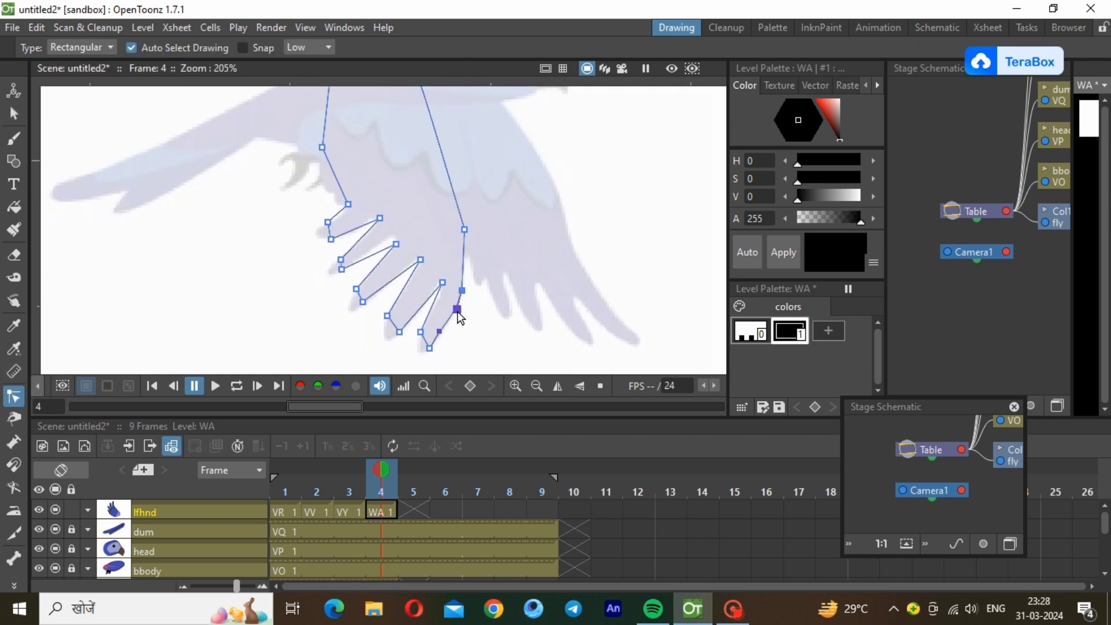
click(430, 347)
scroll(428, 347, up, 2)
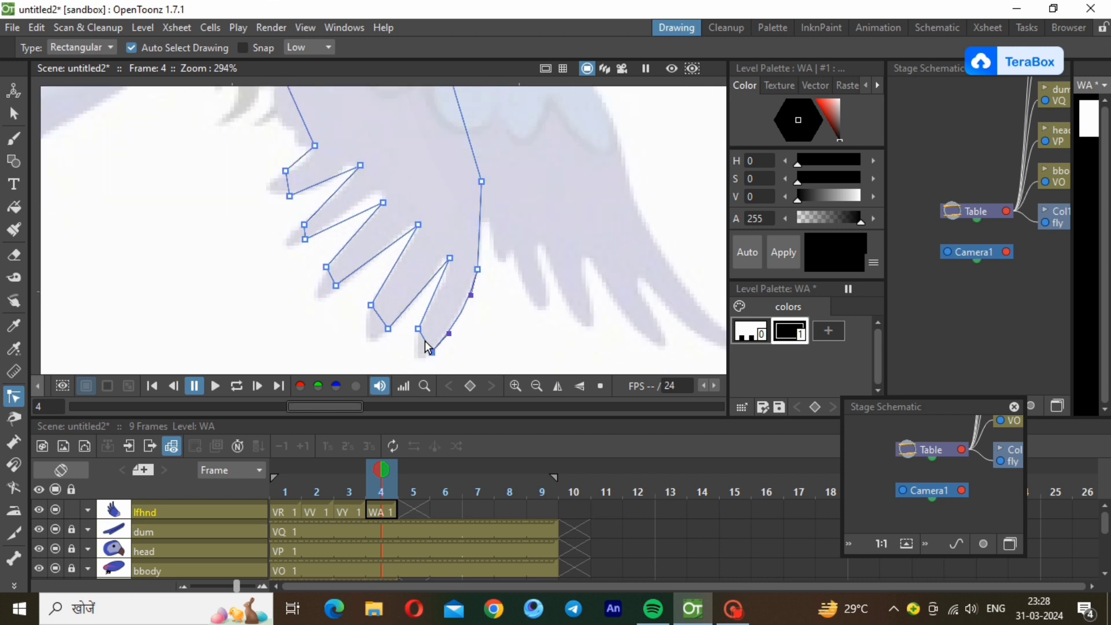
drag(427, 346, 415, 369)
click(418, 329)
click(432, 351)
click(475, 150)
drag(460, 113, 484, 112)
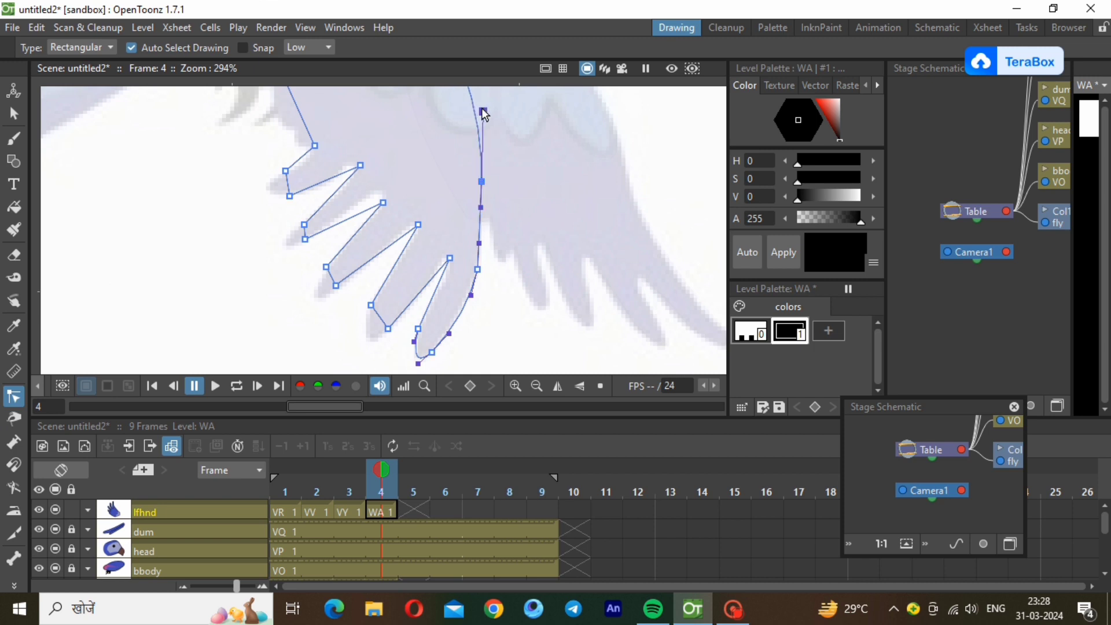
Round the tips of the second and third feathers and curve the notches above them to match the reference.
click(377, 315)
drag(382, 321, 369, 343)
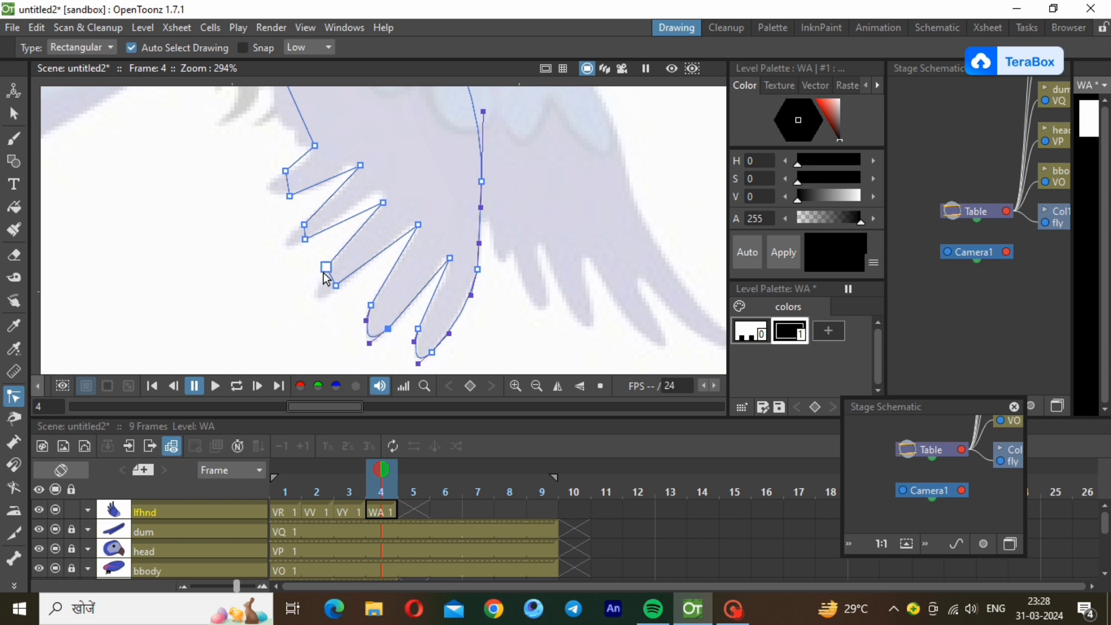
drag(328, 270, 323, 297)
click(418, 224)
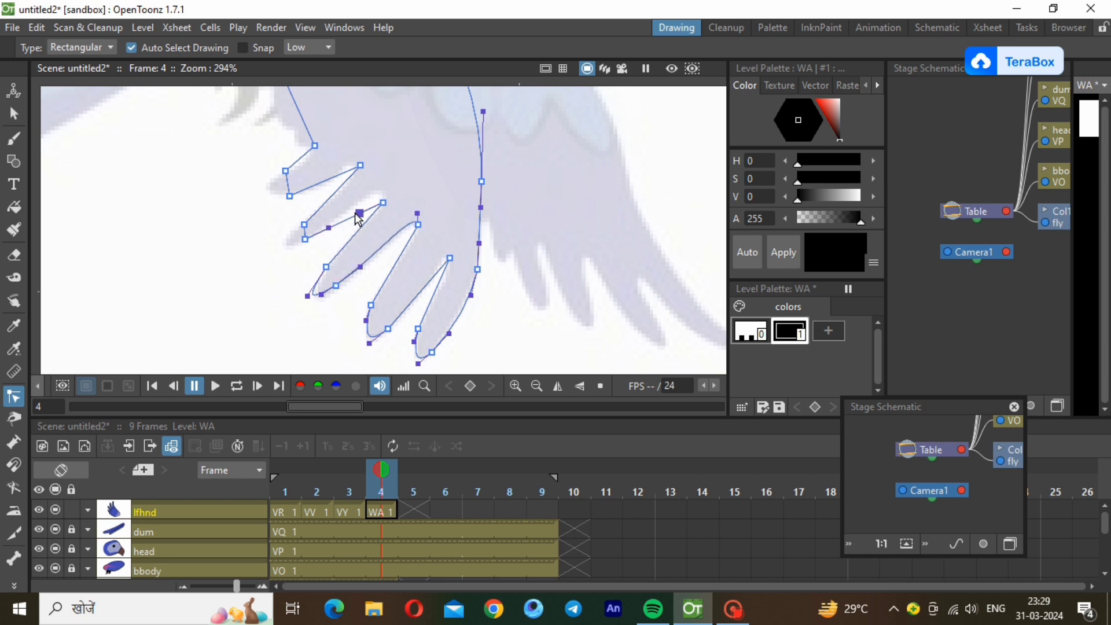
click(382, 202)
drag(370, 196, 383, 187)
Extend and round the tips of the two innermost feathers and curve the notch between them along the reference.
scroll(304, 238, up, 2)
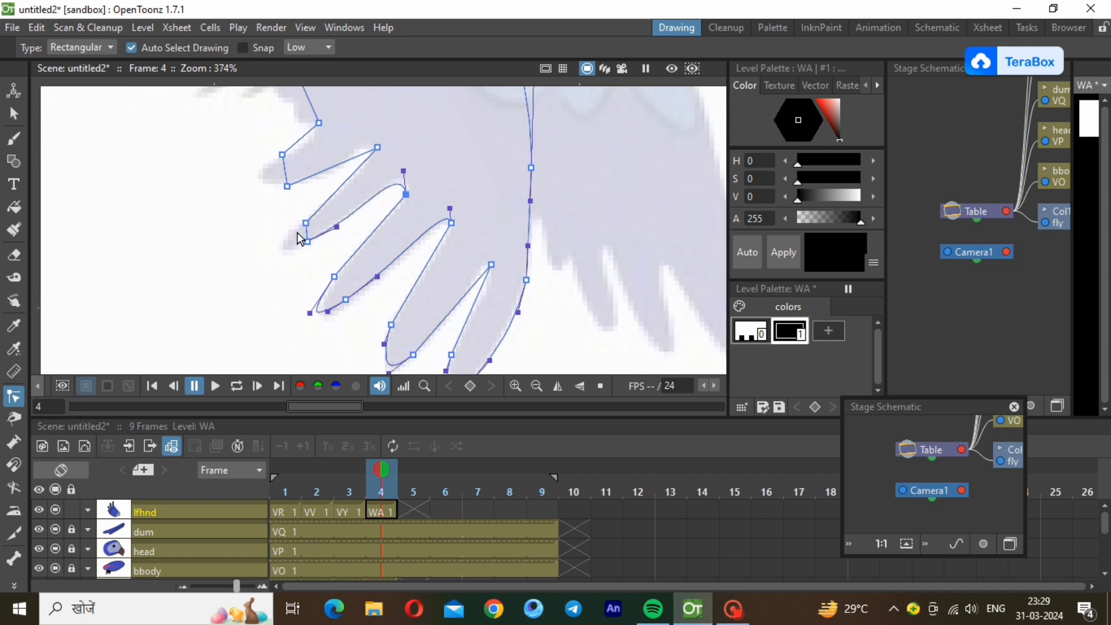
click(306, 225)
drag(307, 235, 271, 260)
drag(308, 227, 283, 235)
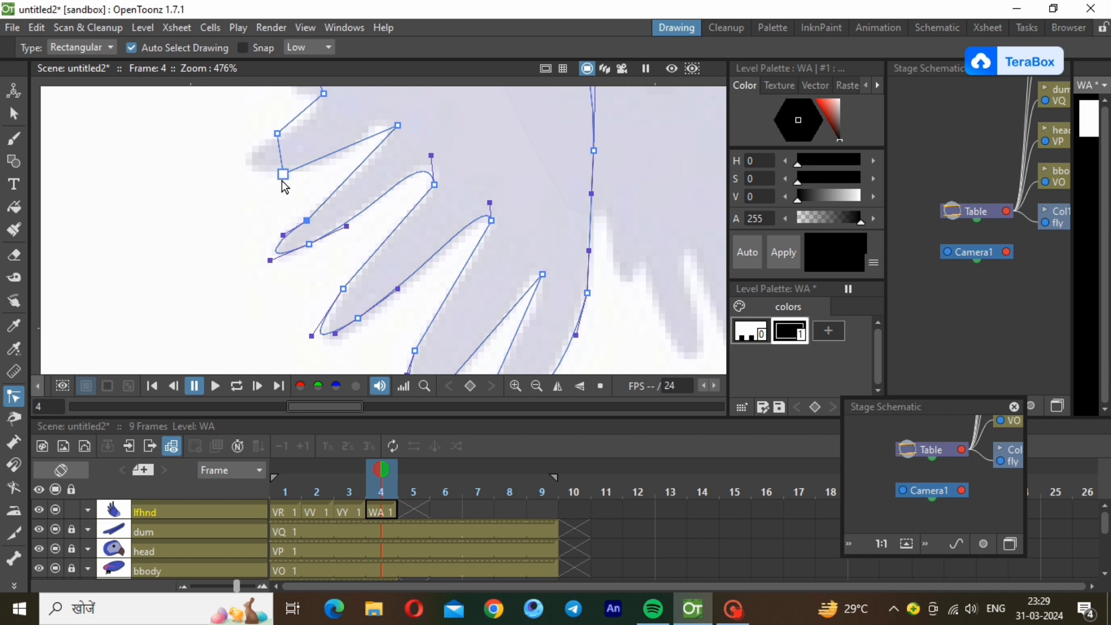
drag(365, 145, 388, 121)
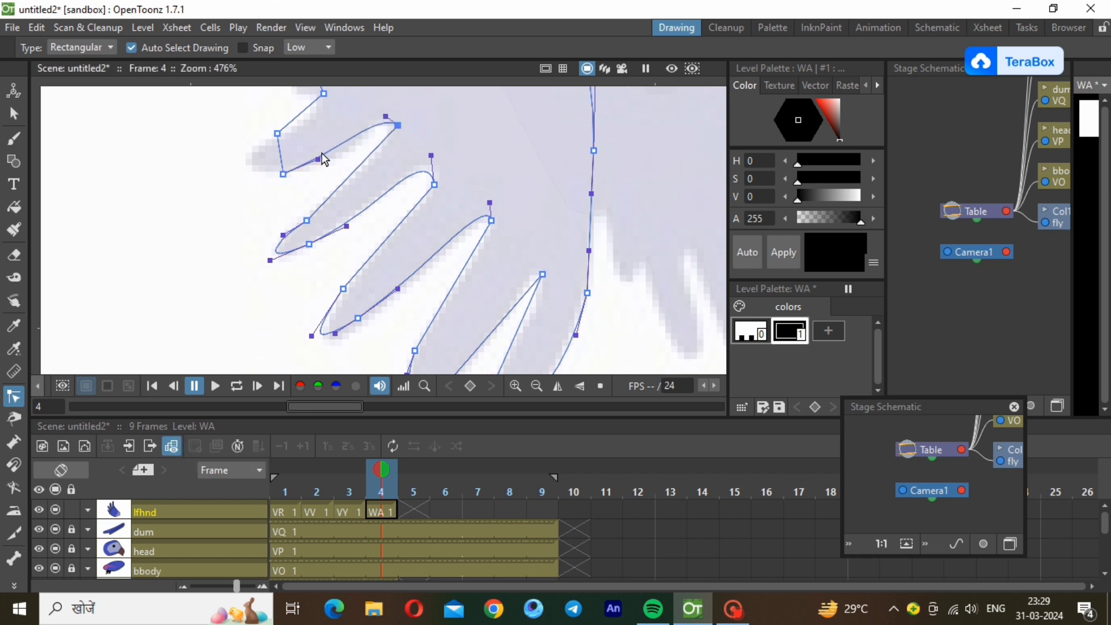
drag(318, 159, 238, 173)
Smooth the wing's inner edge above the innermost feather into a curve.
click(282, 150)
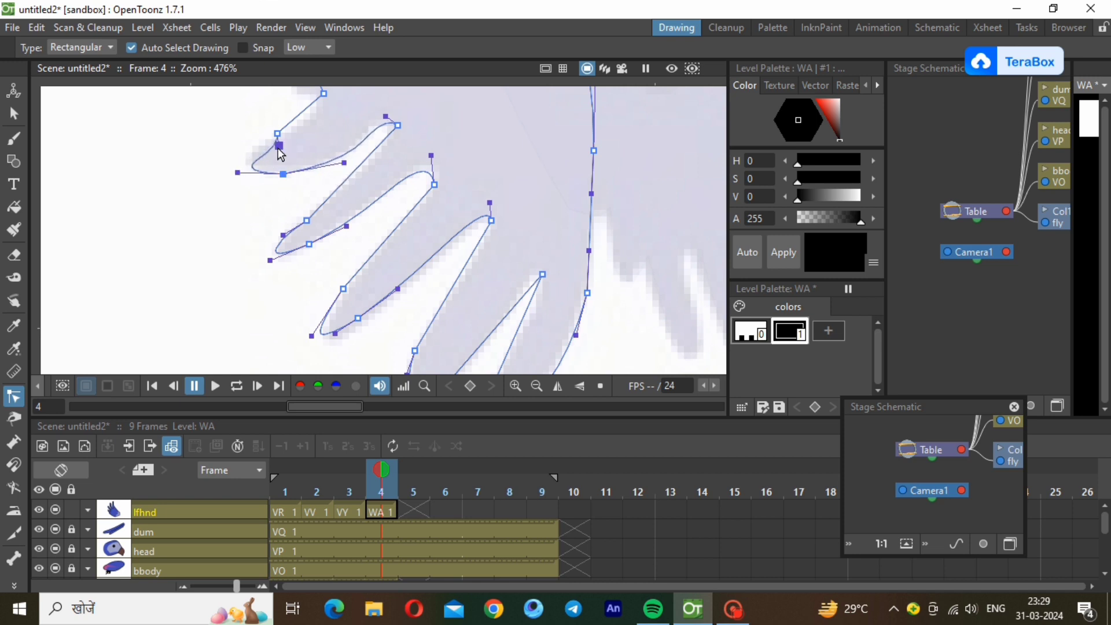
click(296, 116)
drag(293, 119, 321, 107)
click(535, 386)
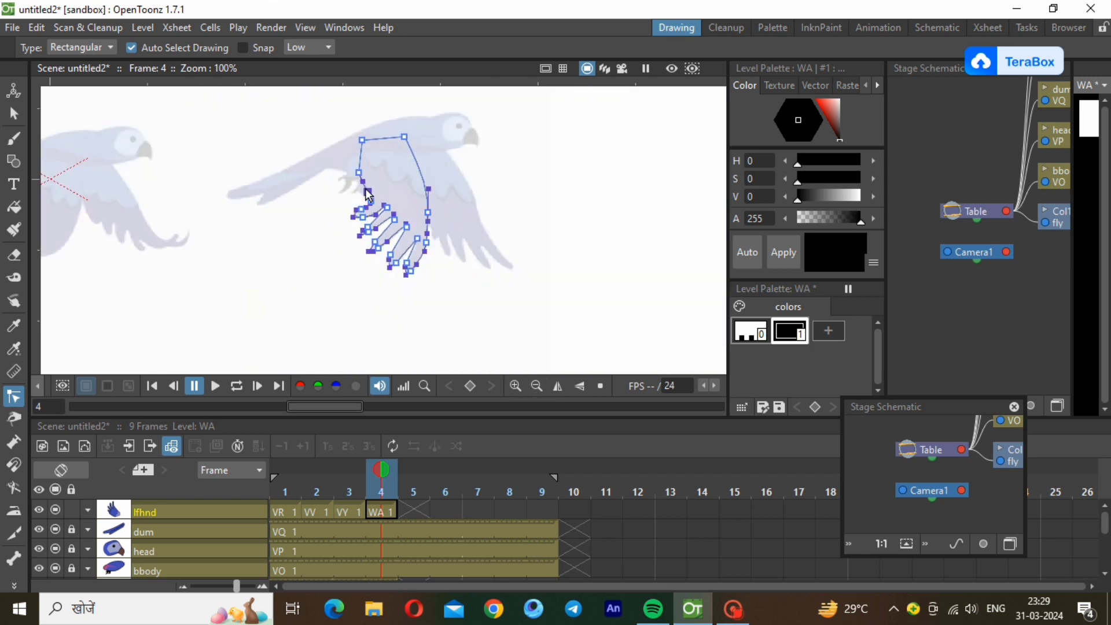
click(359, 174)
click(333, 211)
Add style 2 to the palette with the copied dark blue colour and fill the whole left wing with it.
click(829, 331)
right_click(815, 332)
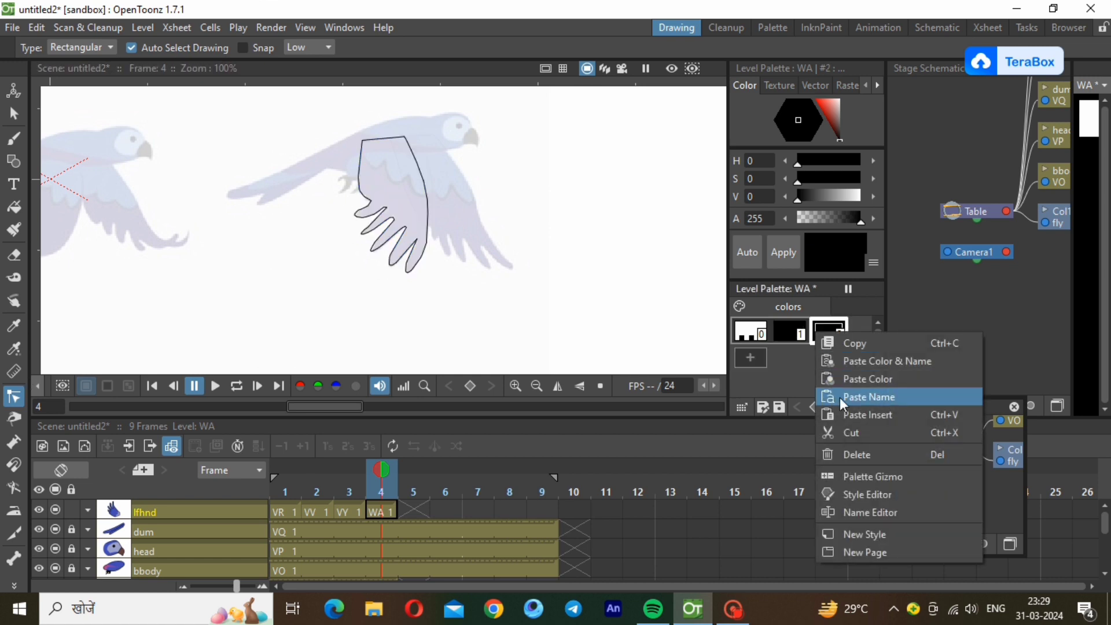
click(862, 379)
click(14, 207)
drag(350, 148, 455, 309)
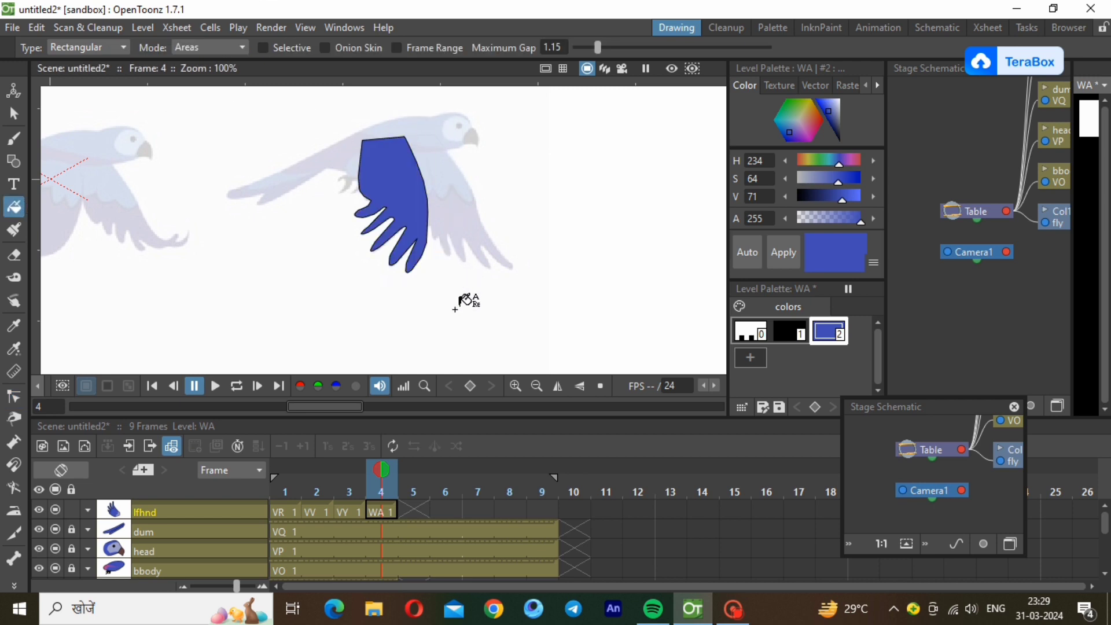
Lower the lfhnd layer's opacity to 30% and draw a black open polyline across the upper part of the wing.
click(87, 510)
click(133, 530)
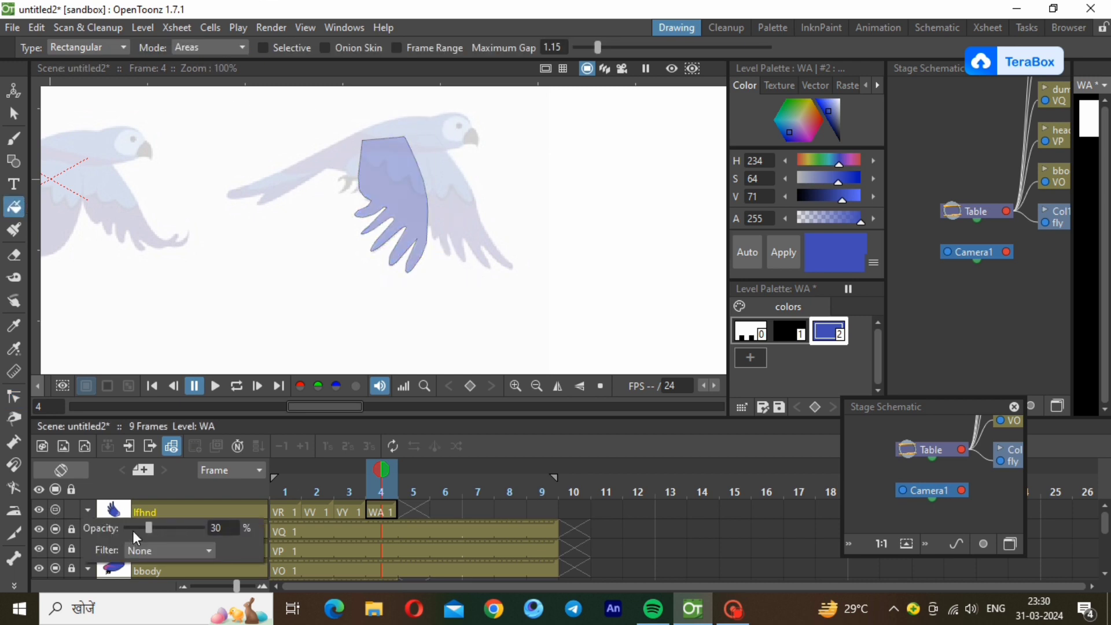
click(14, 160)
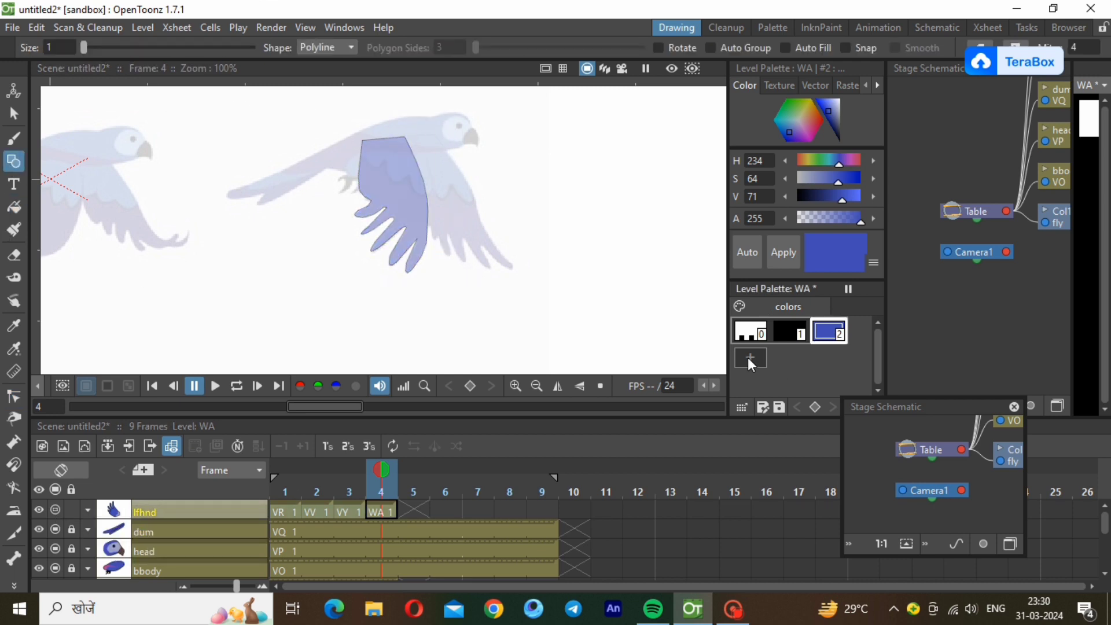
click(778, 330)
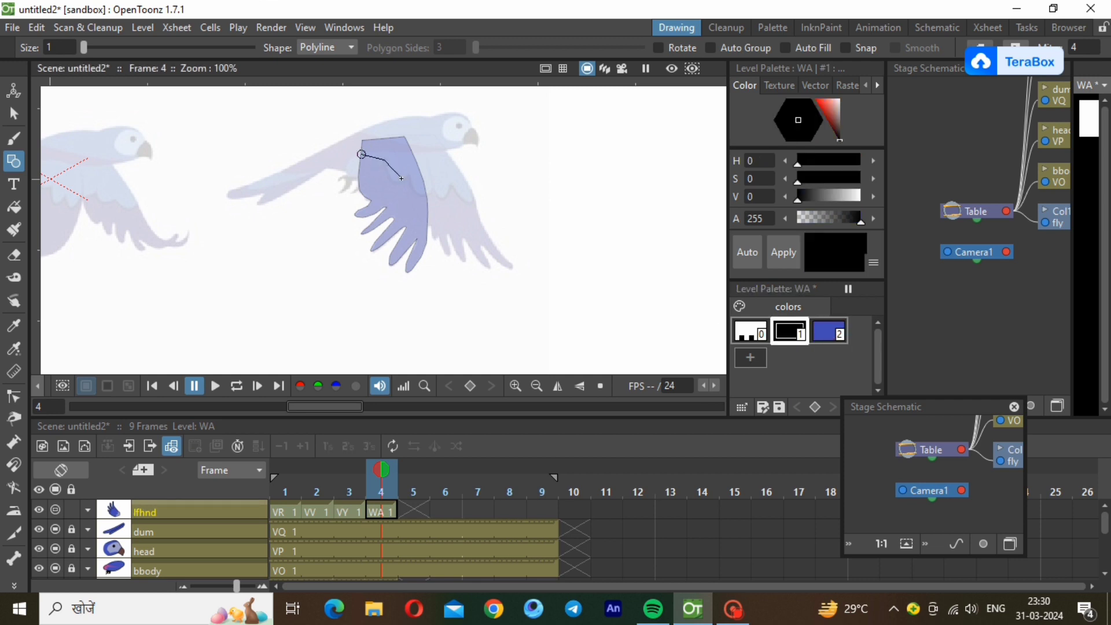
double_click(426, 190)
Thin the dividing line's stroke and bend its segments into three scalloped feather curves.
scroll(398, 123, up, 3)
scroll(398, 124, up, 1)
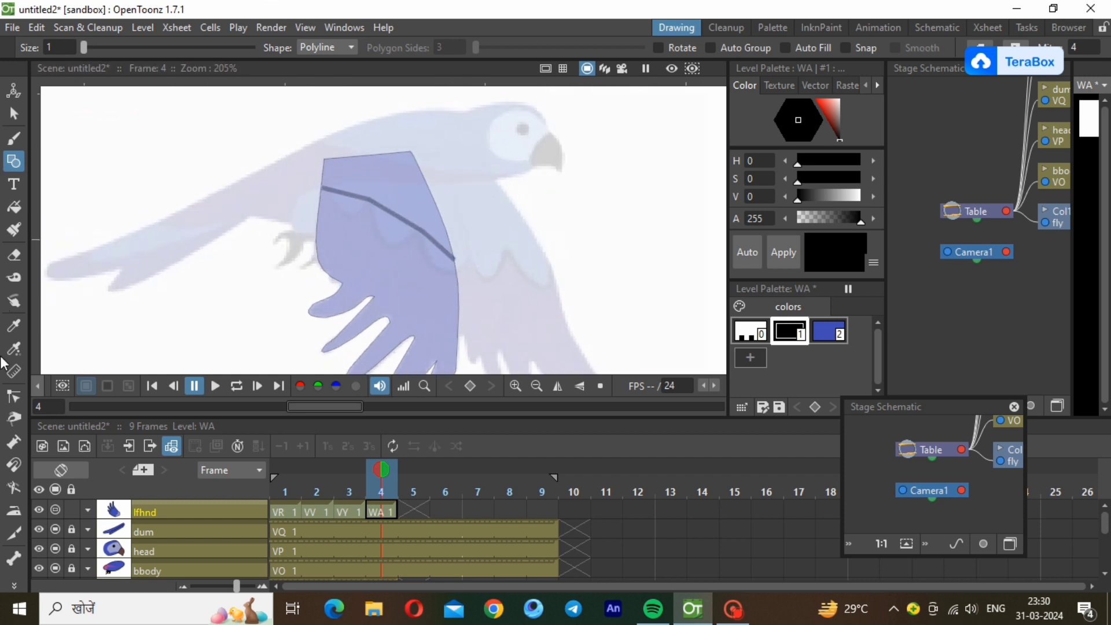
click(14, 113)
click(324, 193)
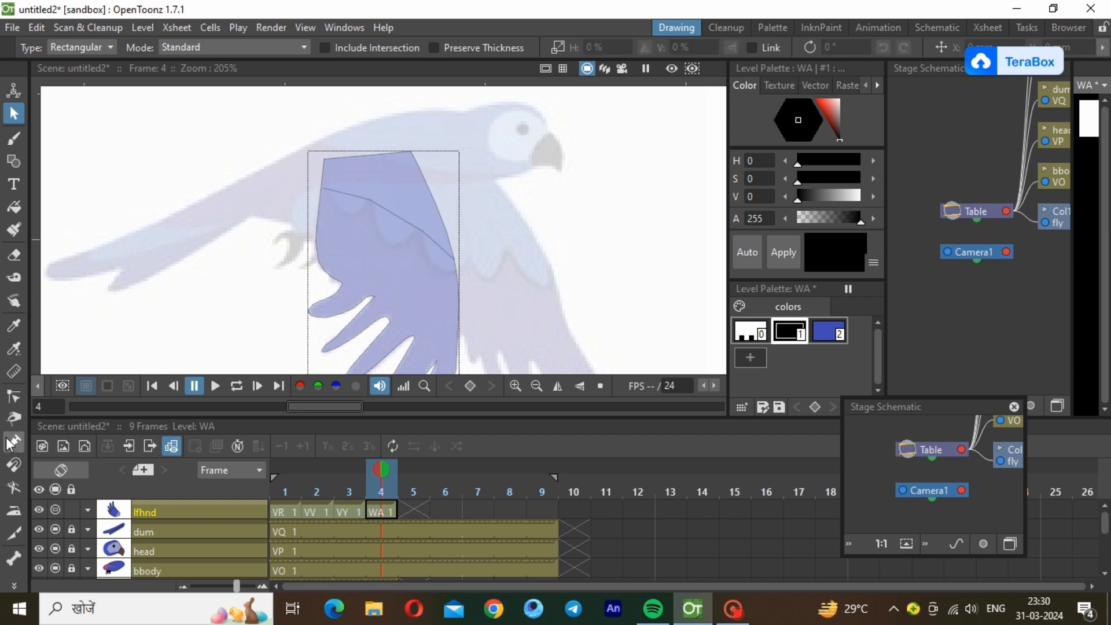
click(14, 396)
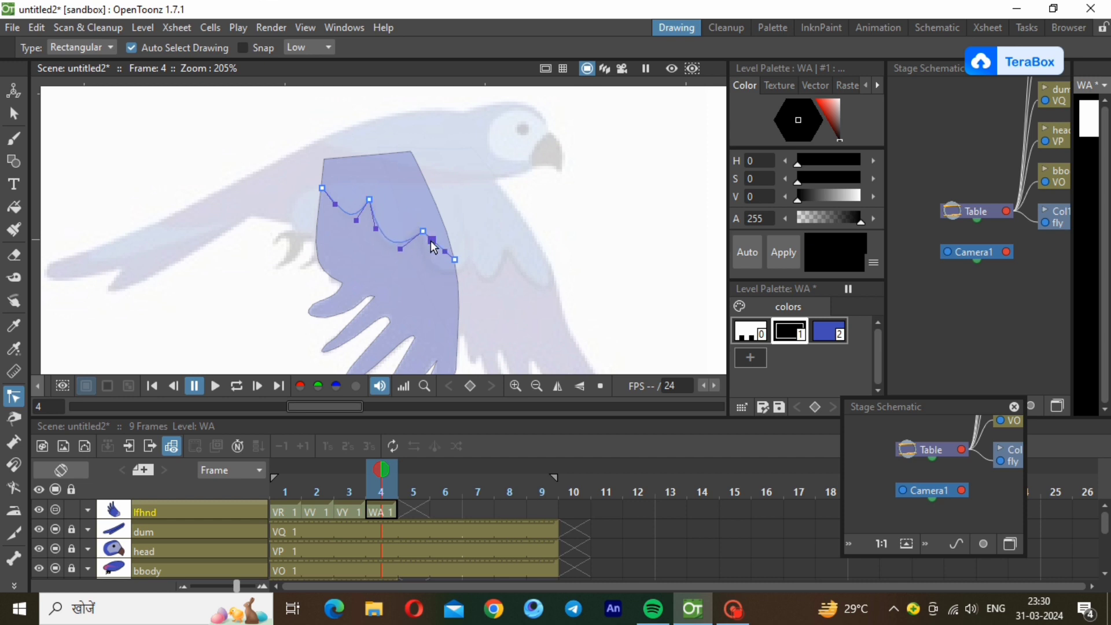
click(159, 218)
Add style 3 with the light grey-blue copied from frame 3's palette and fill the wing section above the scalloped line.
click(751, 357)
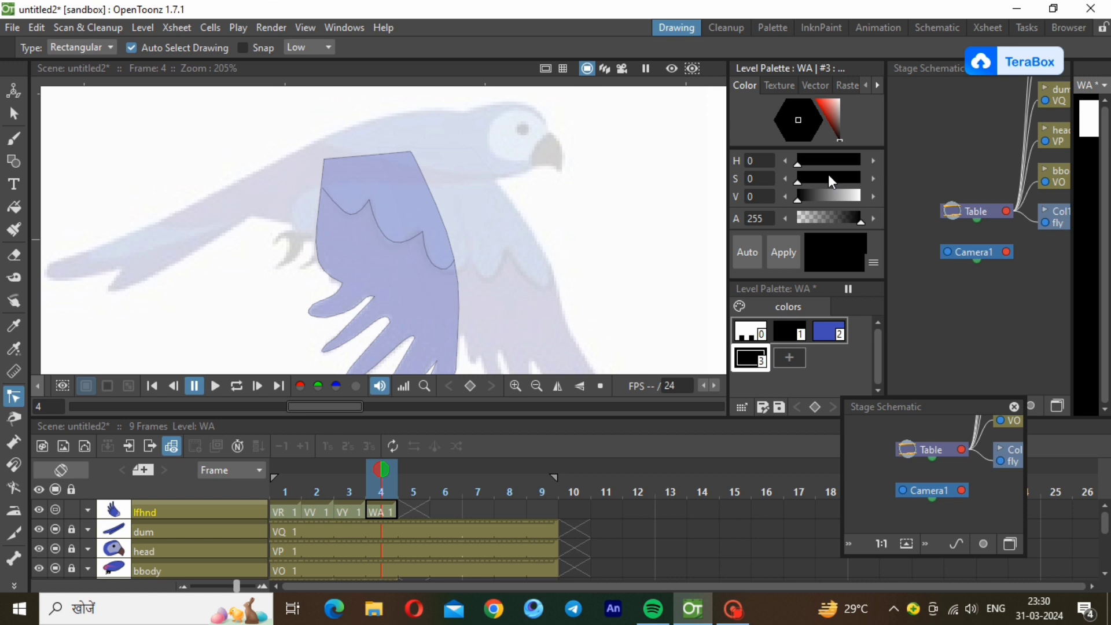
click(347, 511)
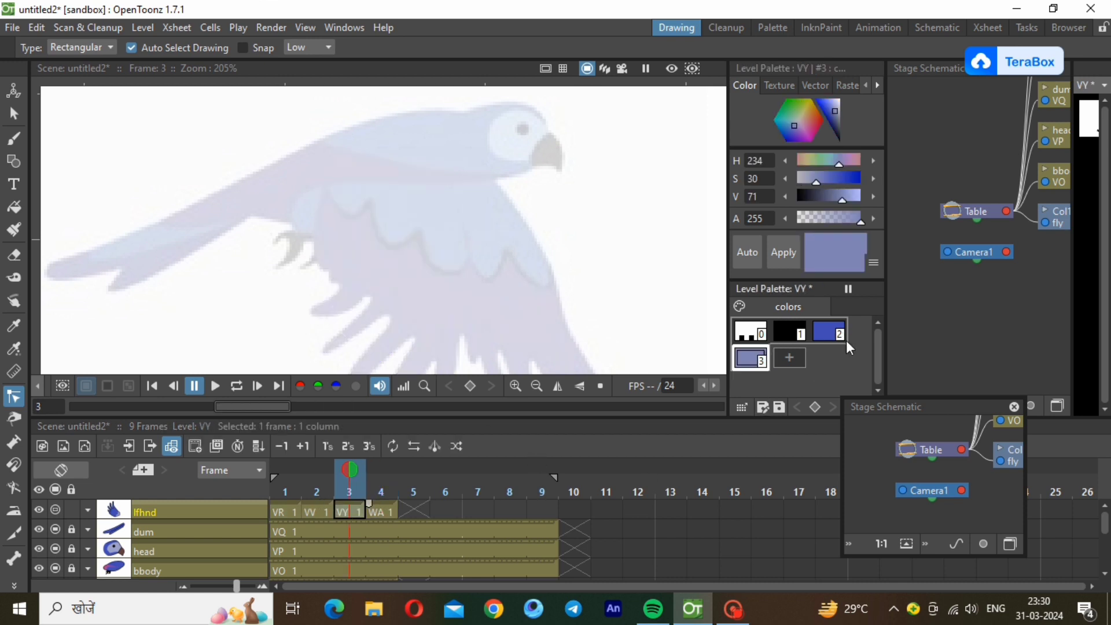
right_click(749, 359)
click(561, 450)
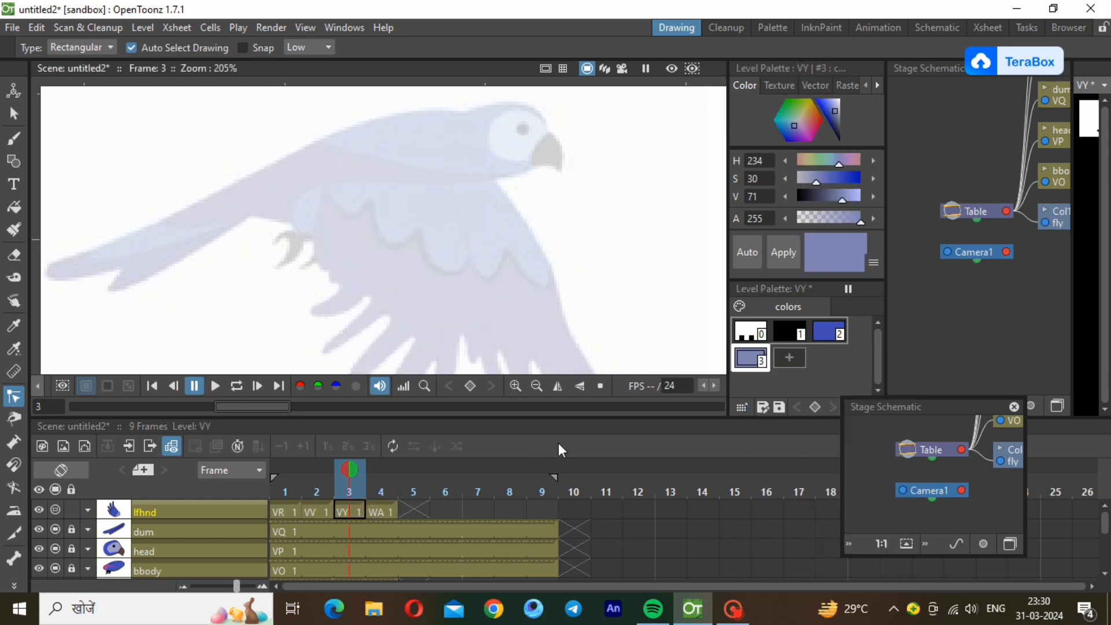
click(381, 511)
right_click(754, 355)
click(789, 399)
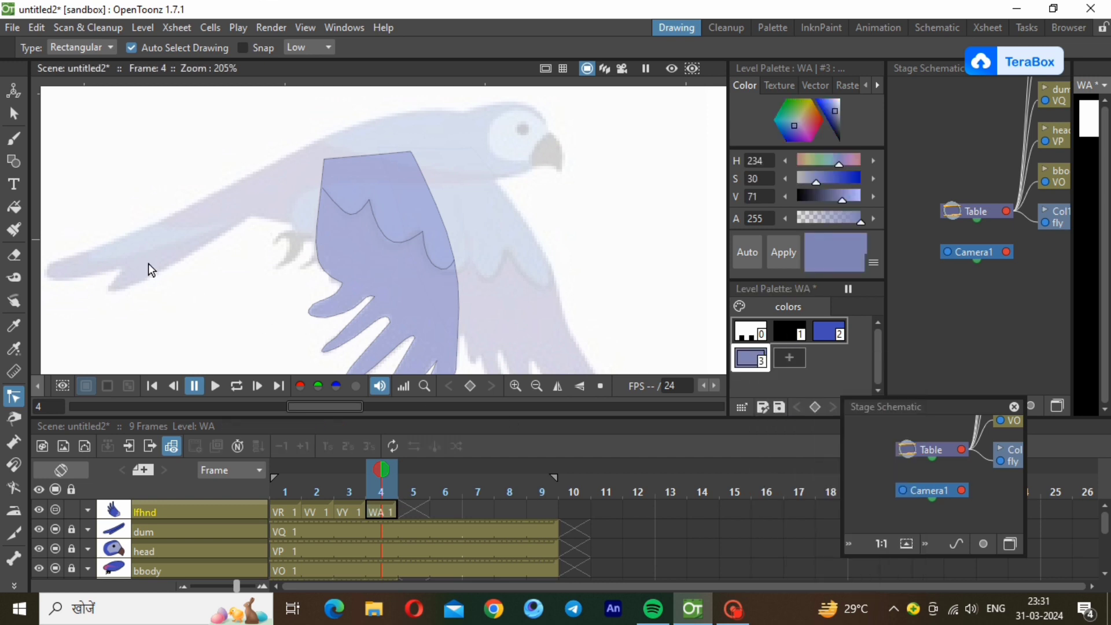
click(14, 207)
drag(294, 113, 496, 288)
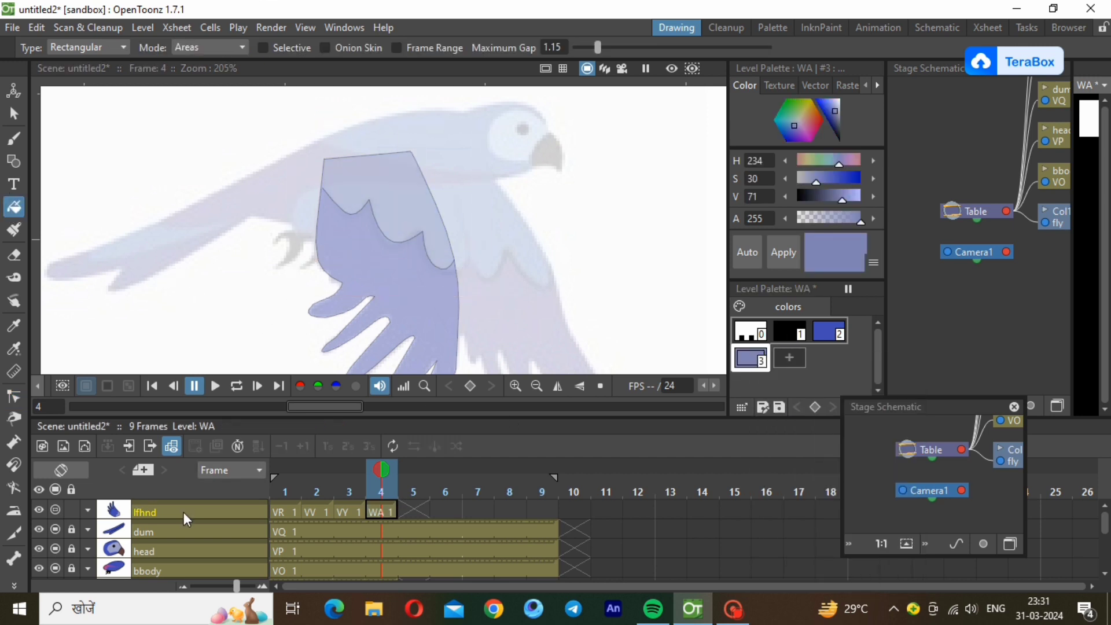
Restore the lfhnd layer's opacity to 100%.
click(89, 508)
drag(174, 534, 240, 514)
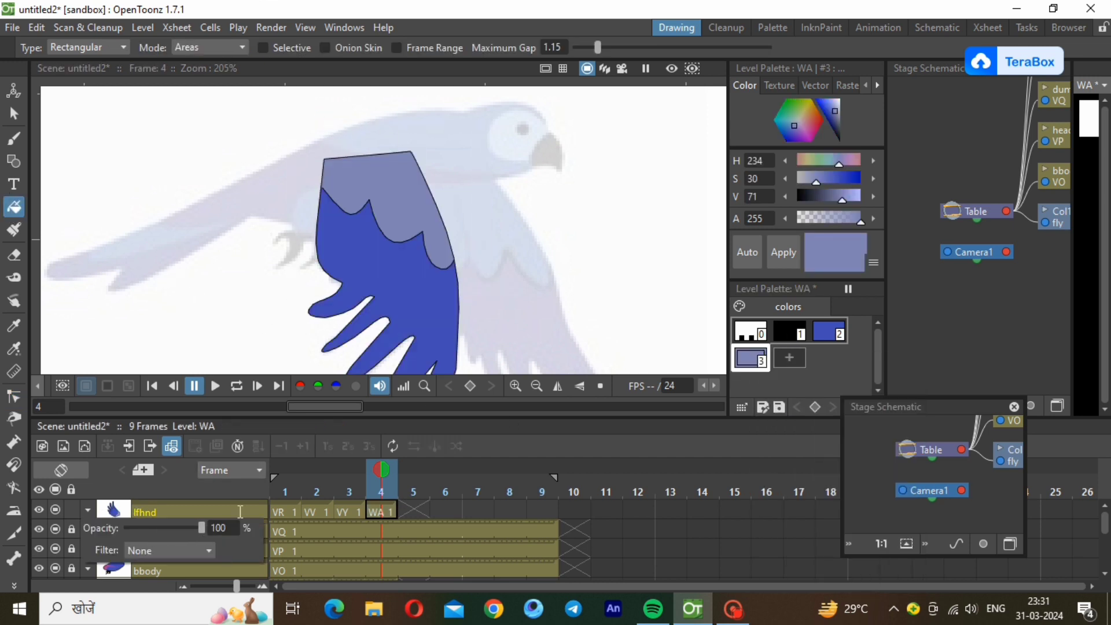
click(240, 513)
click(540, 384)
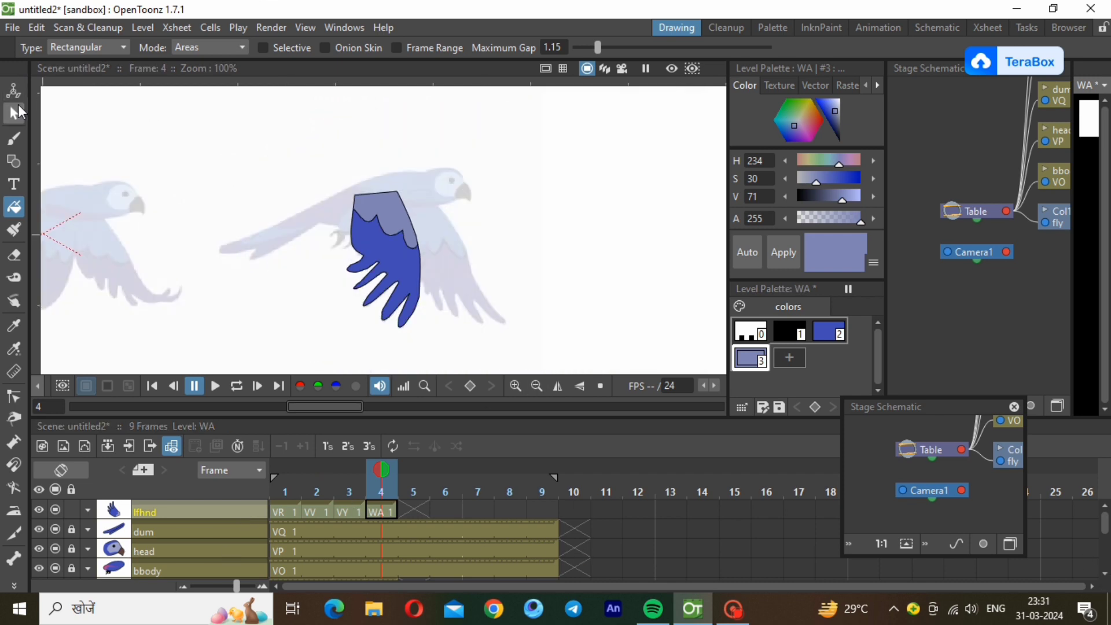
Move frame 4's lfhnd wing from its reference pose onto the assembled bird's body and compare its placement with frame 3.
click(538, 386)
click(540, 394)
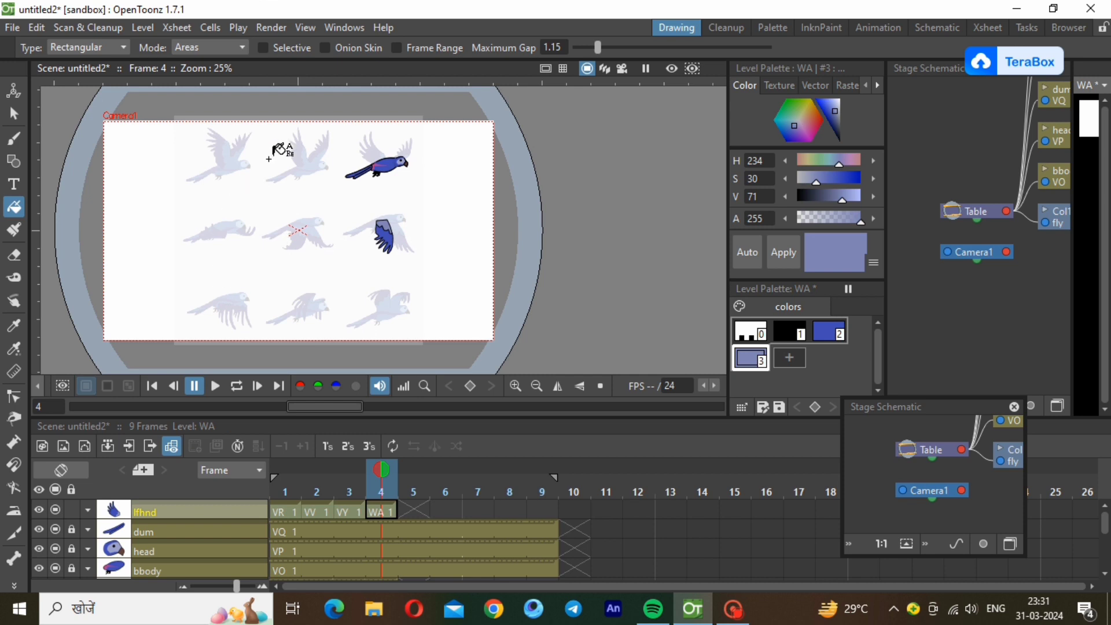
scroll(265, 159, up, 5)
click(14, 114)
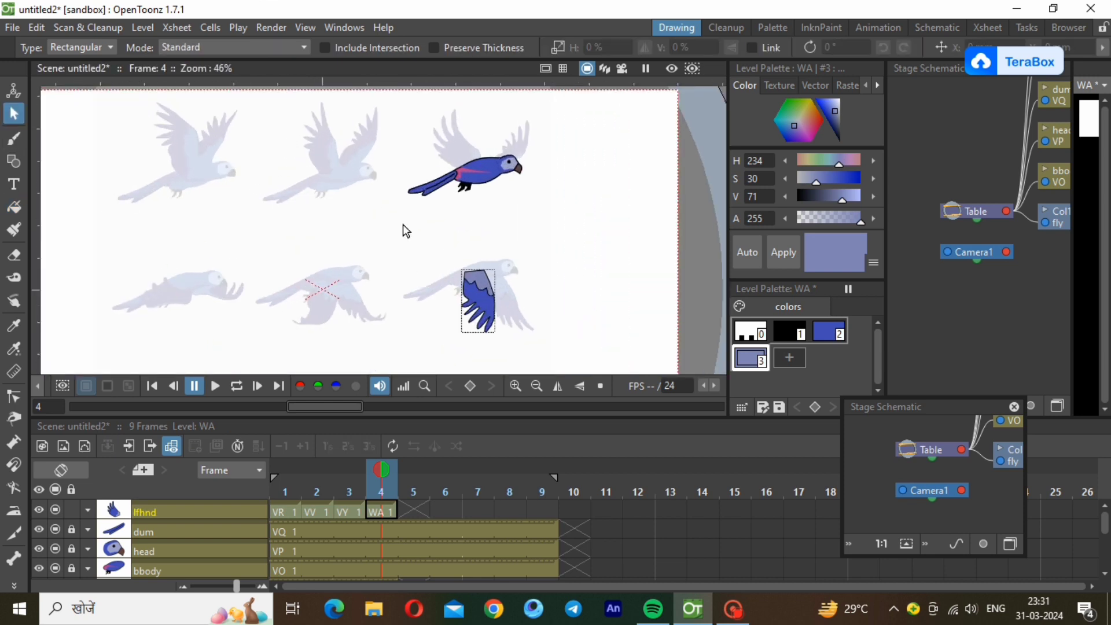
click(479, 298)
drag(485, 287, 488, 185)
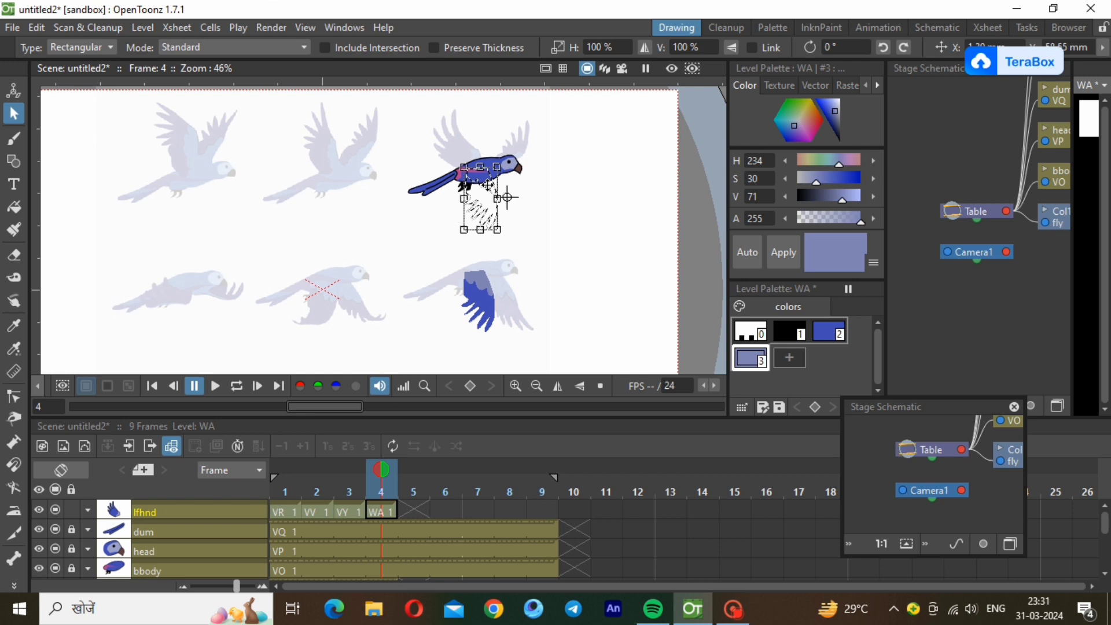
drag(488, 185, 489, 186)
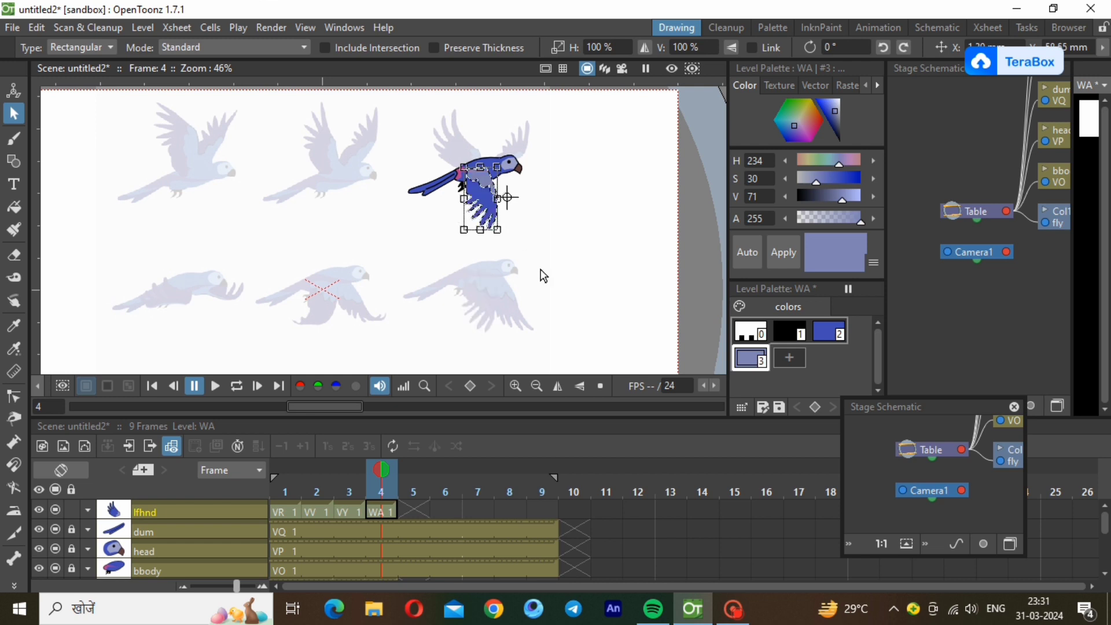
click(347, 512)
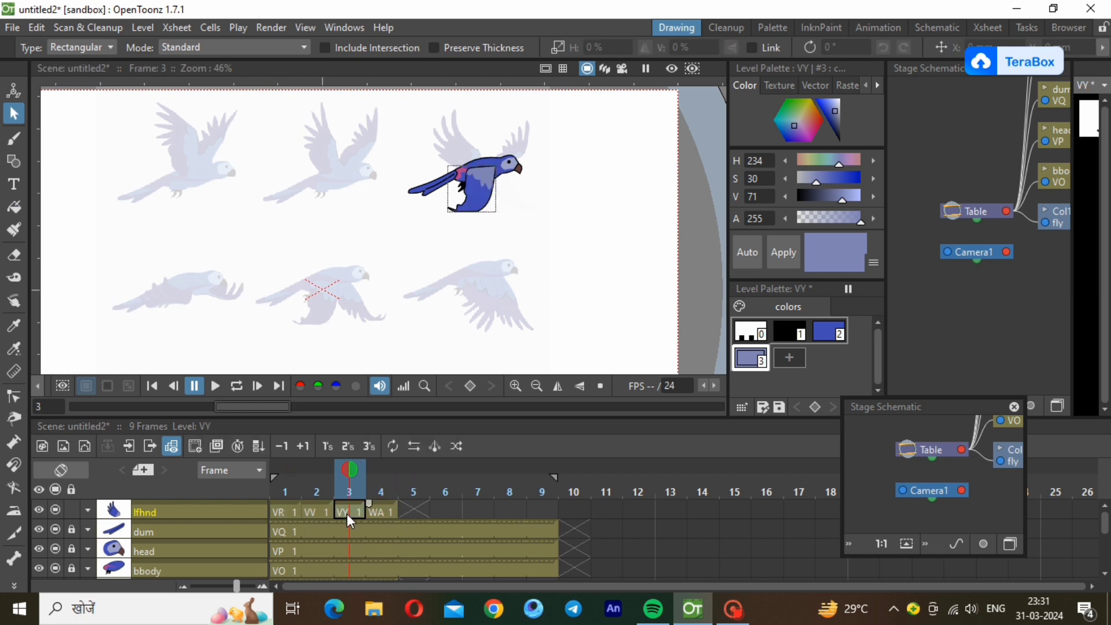
click(384, 512)
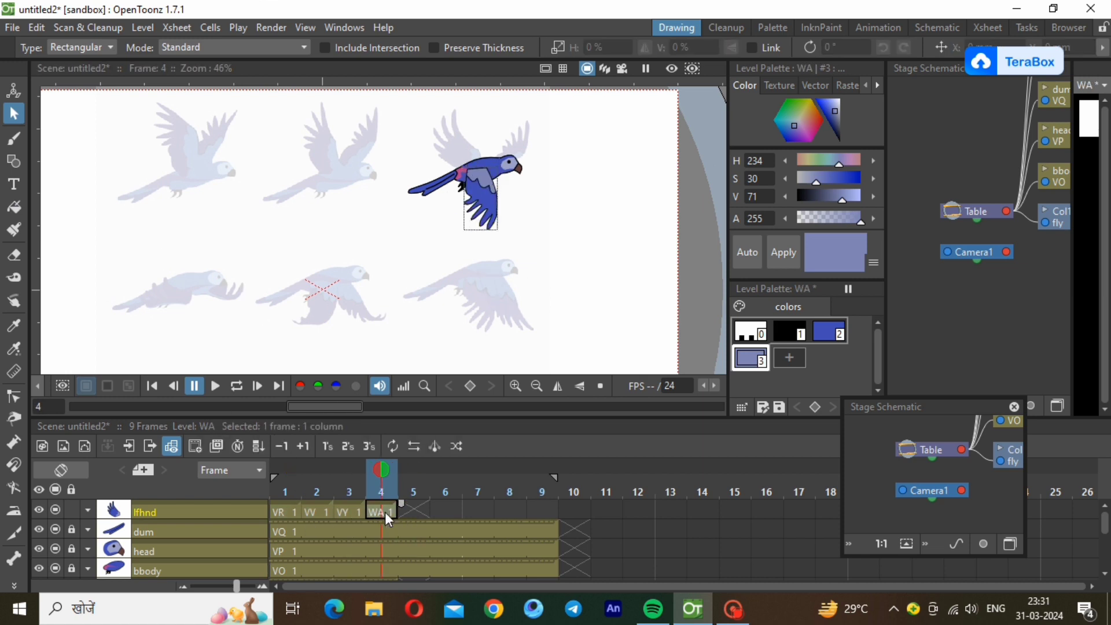
click(375, 139)
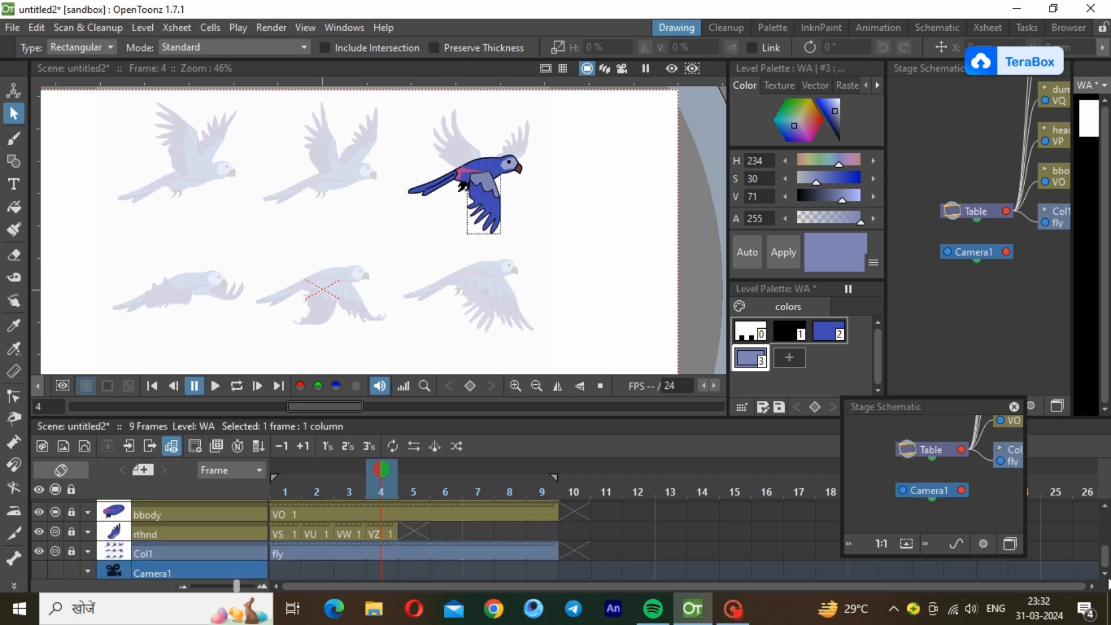
scroll(226, 544, up, 2)
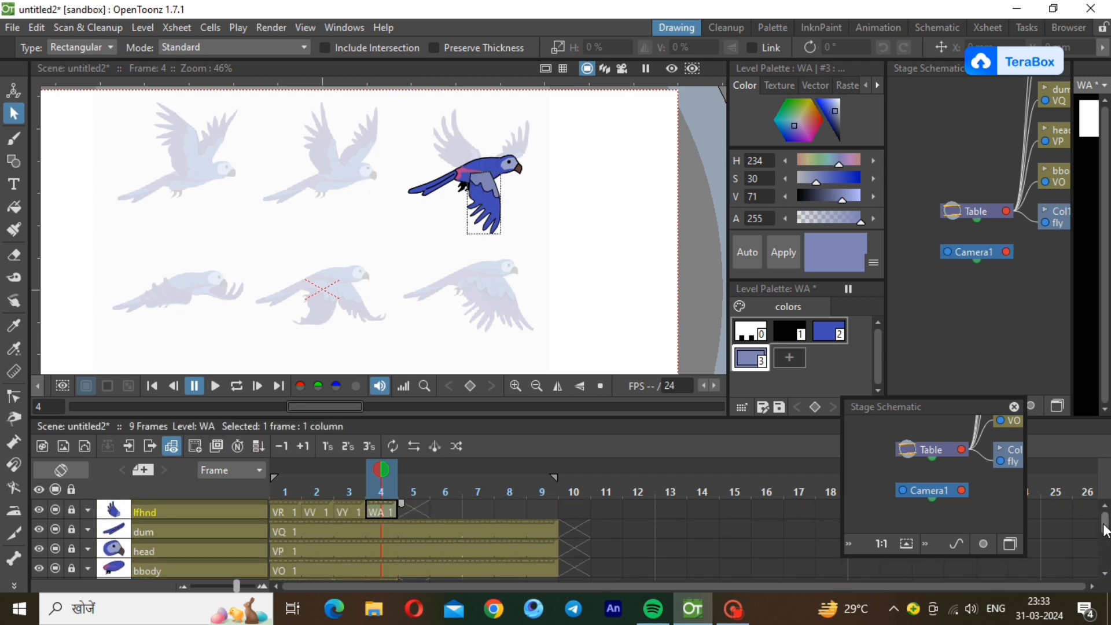
Restore the rthnd layer's opacity to 100%.
drag(1106, 521, 1106, 556)
click(379, 527)
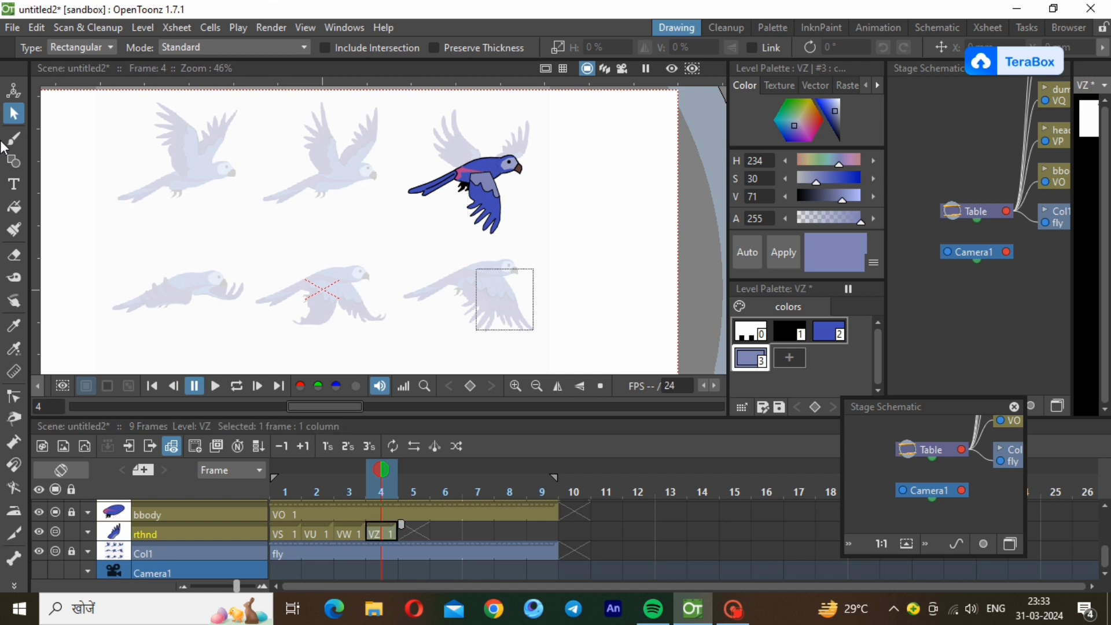
click(87, 530)
drag(203, 569, 225, 564)
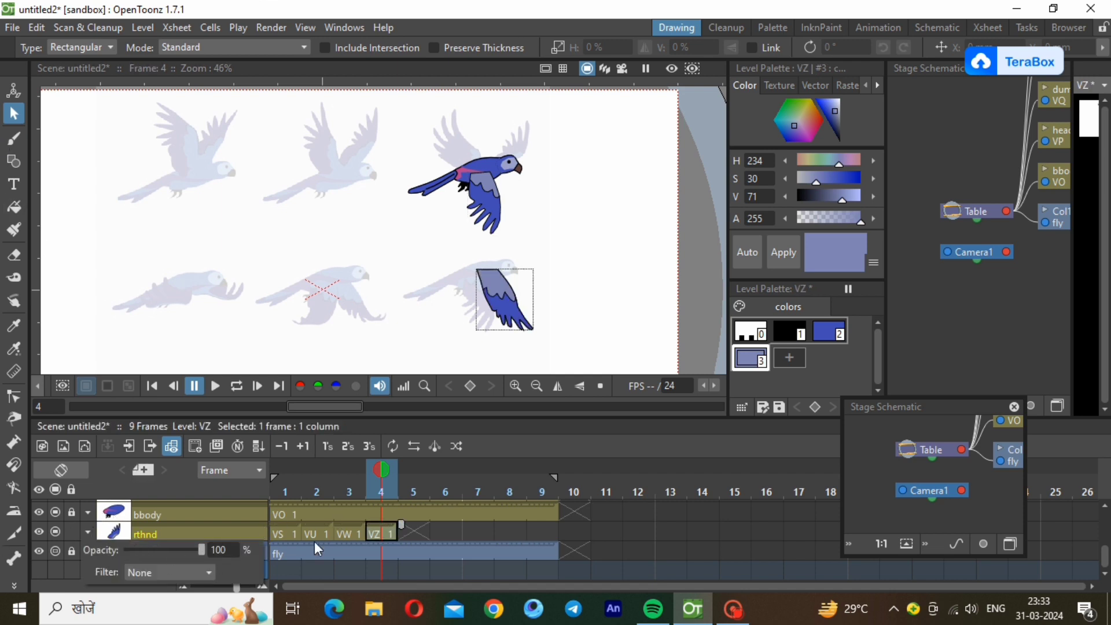
click(314, 540)
Select the whole rthnd wing drawing in frame 4 and move it onto the assembled bird's shoulder.
drag(453, 268, 568, 387)
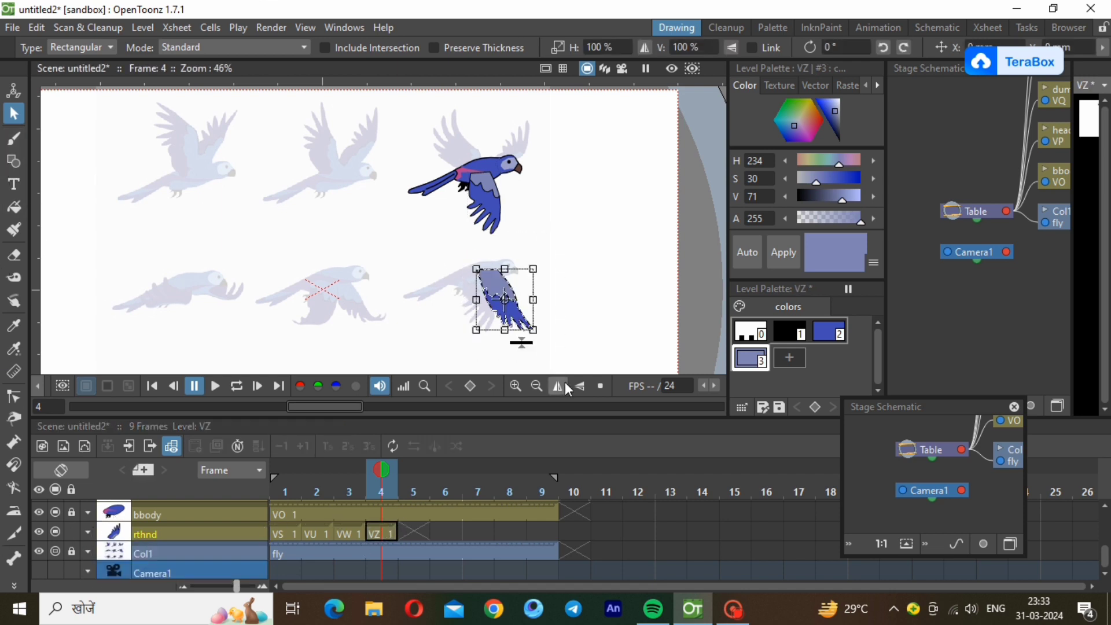
drag(505, 299, 505, 198)
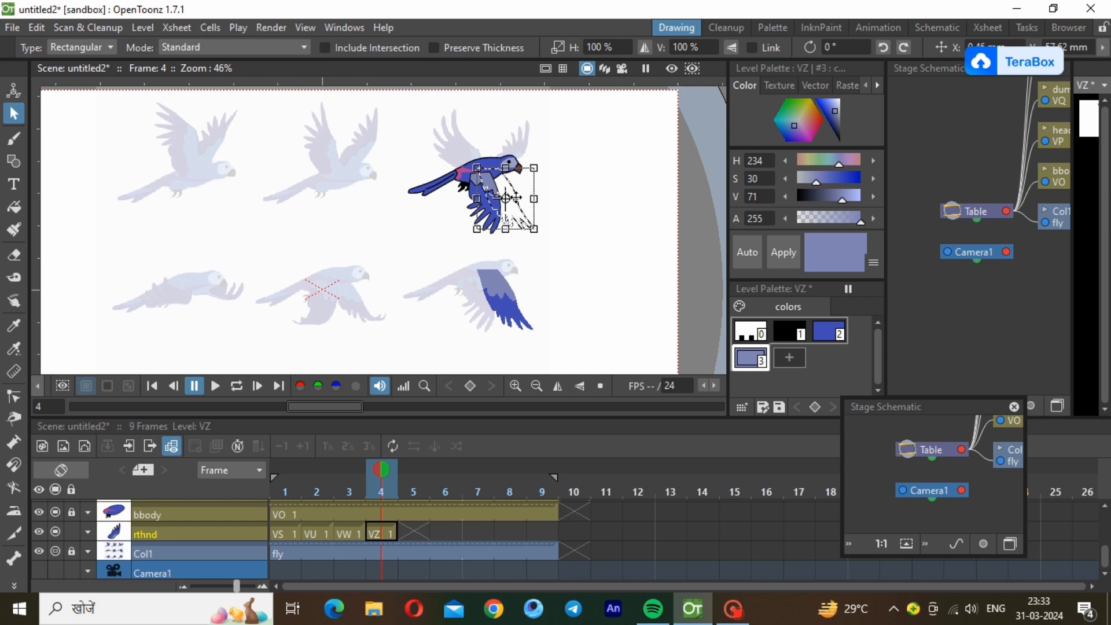
drag(515, 198, 519, 196)
click(545, 276)
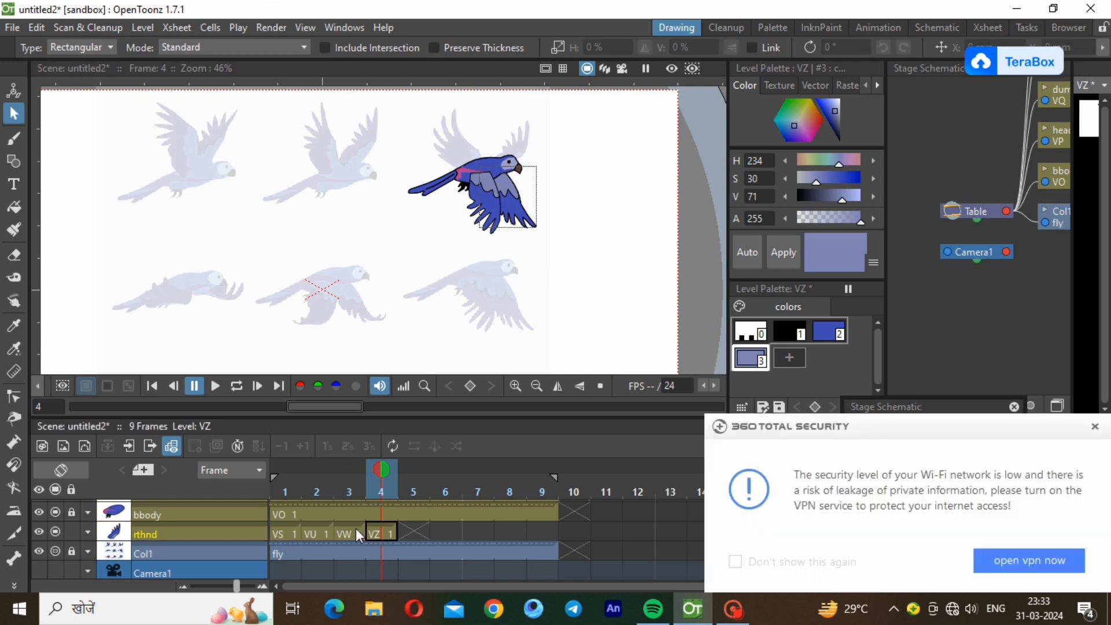
Compare the wing poses on the assembled bird across frames 2, 3 and 4.
click(355, 529)
click(391, 529)
click(378, 534)
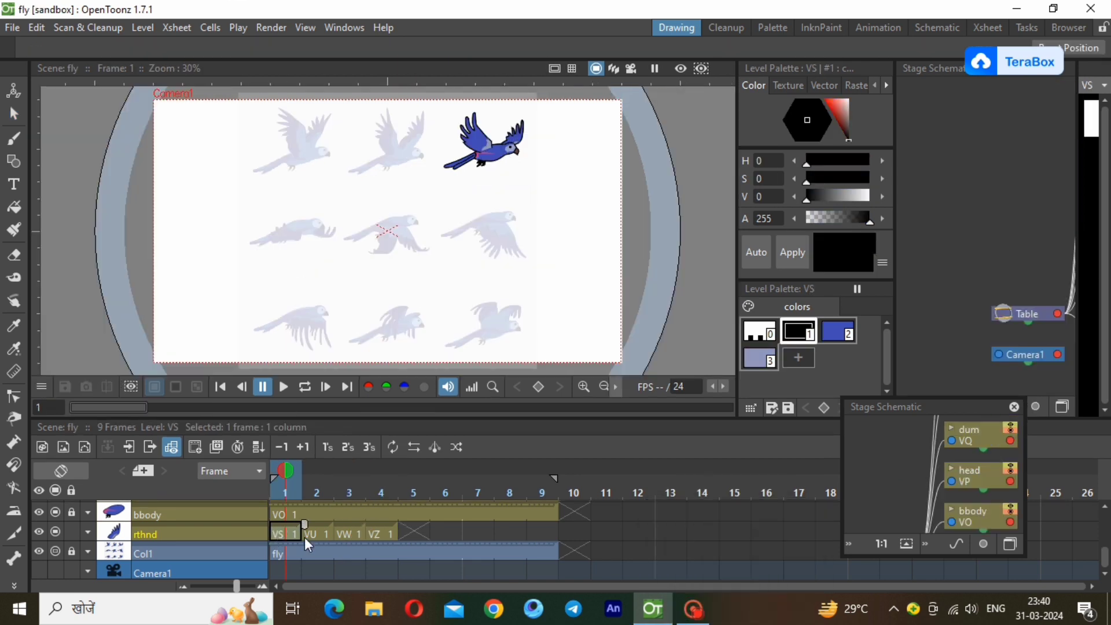
click(329, 533)
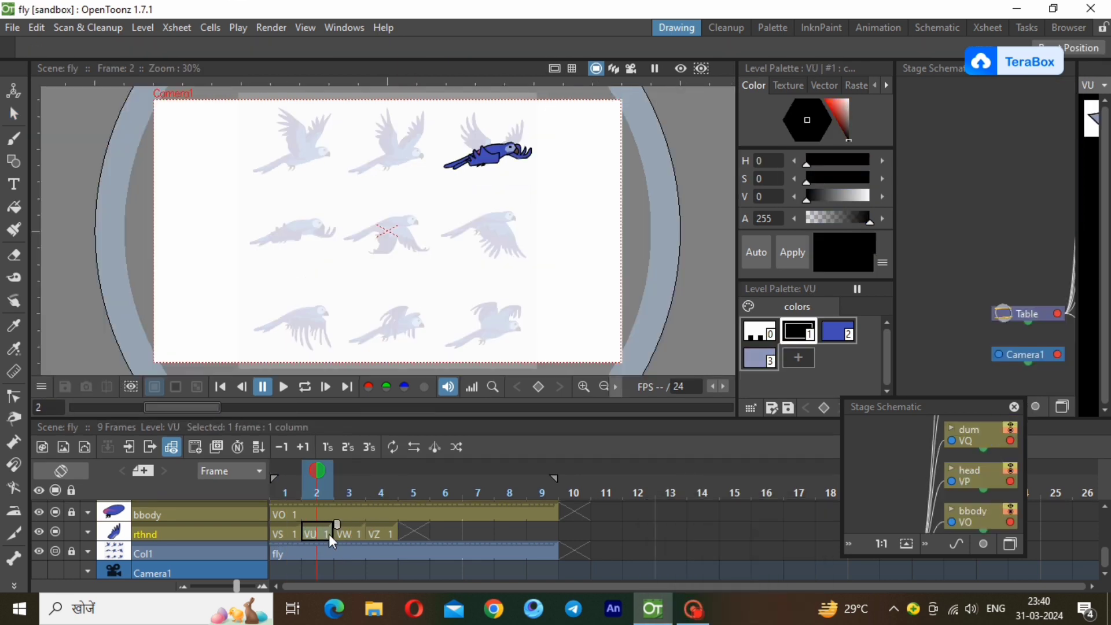
click(344, 532)
click(373, 532)
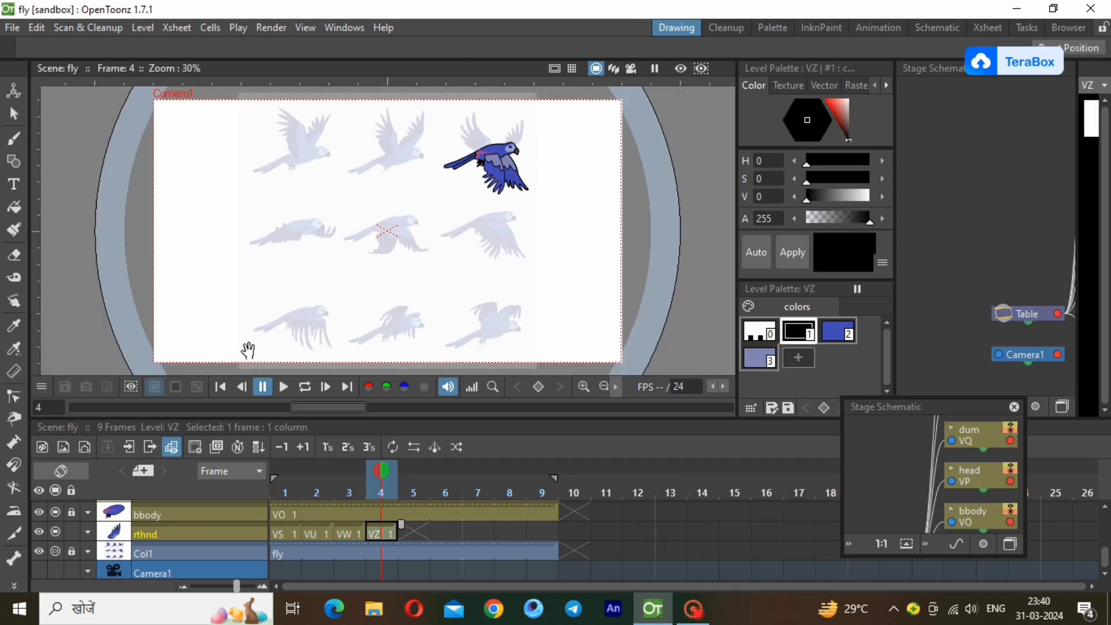
Create a new Toonz vector level named WB in frame 5 of the rthnd layer.
click(421, 531)
click(142, 27)
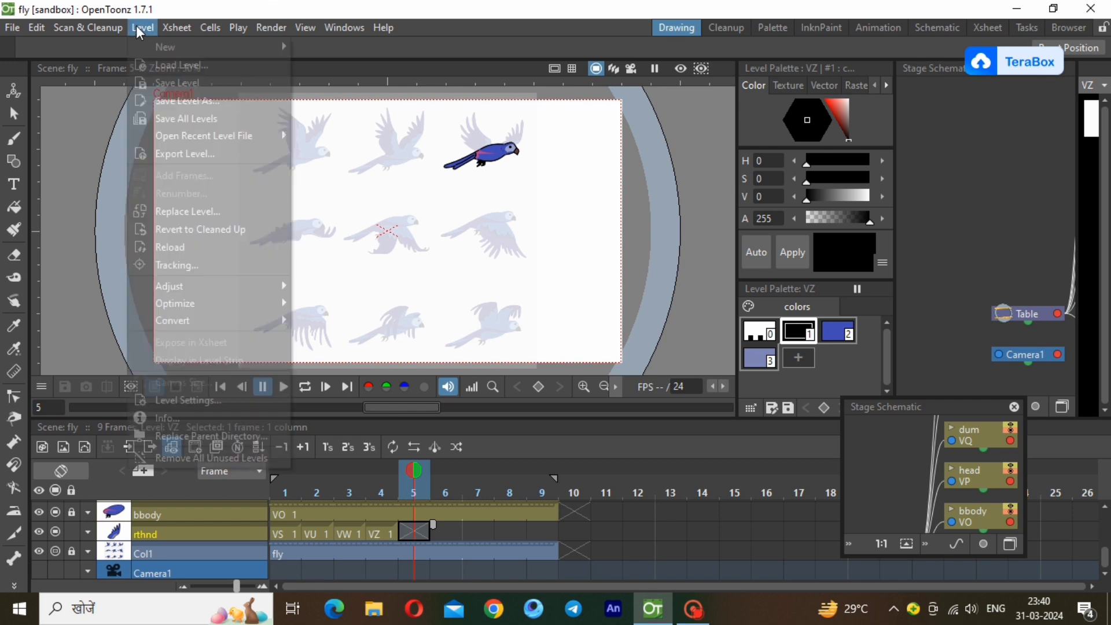
mouse_move(174, 46)
click(347, 88)
text(WB)
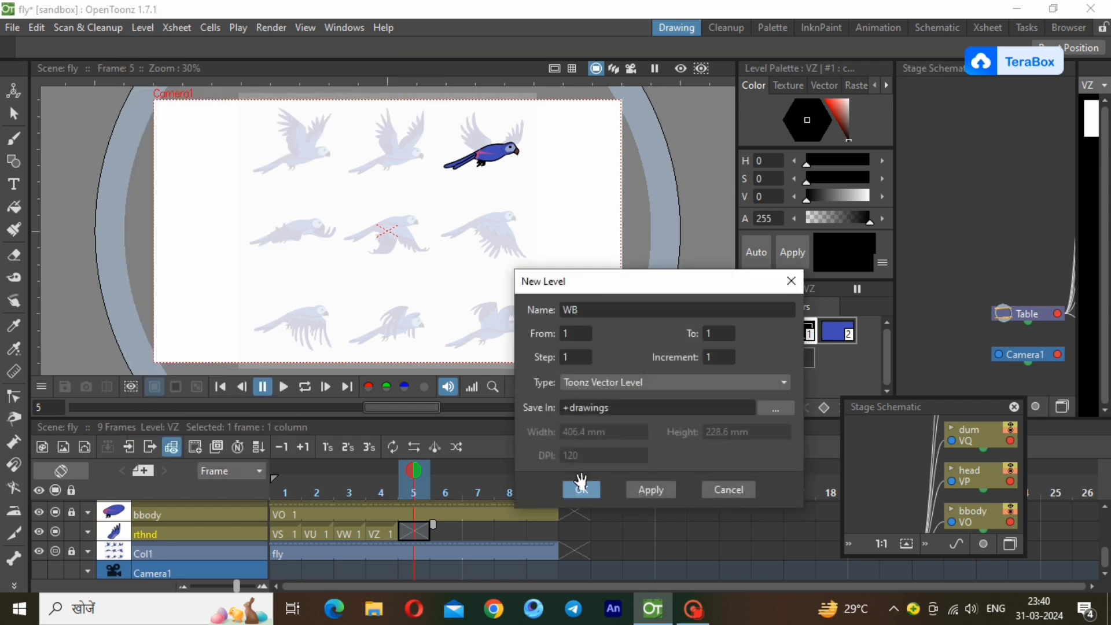
click(577, 487)
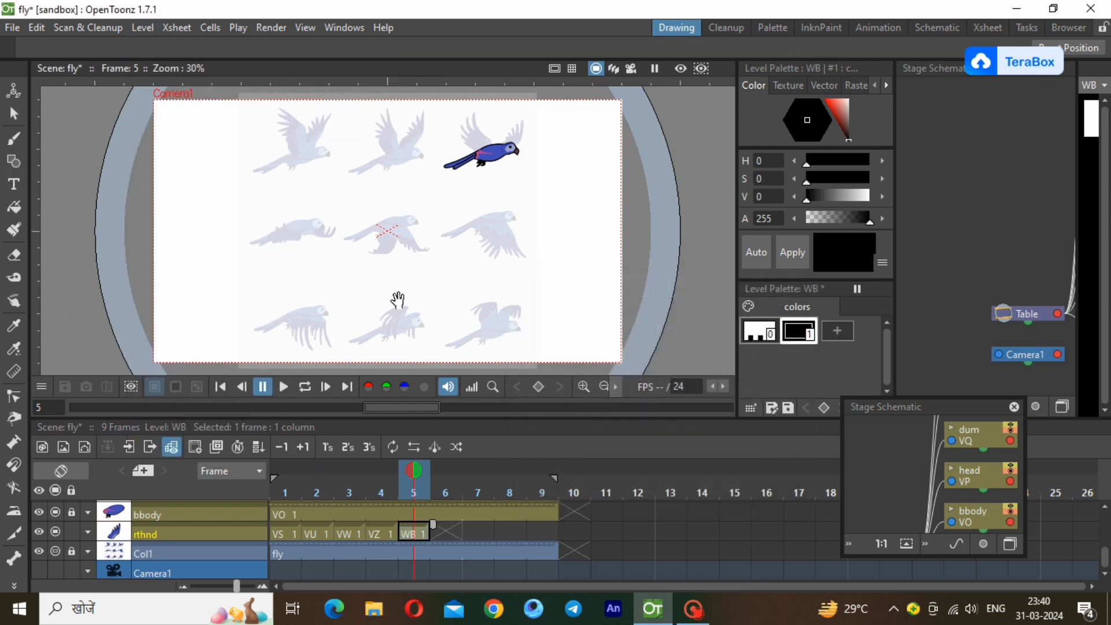
Trace the near wing of the lower-left reference bird with a closed black polyline and thin its stroke.
scroll(290, 350, up, 5)
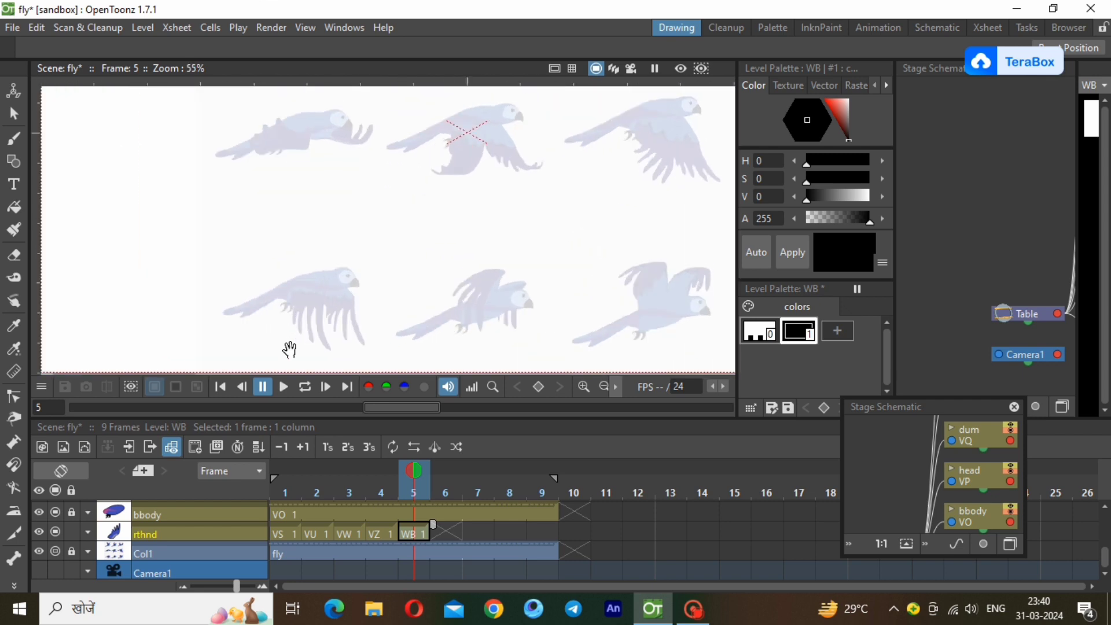
scroll(290, 350, up, 4)
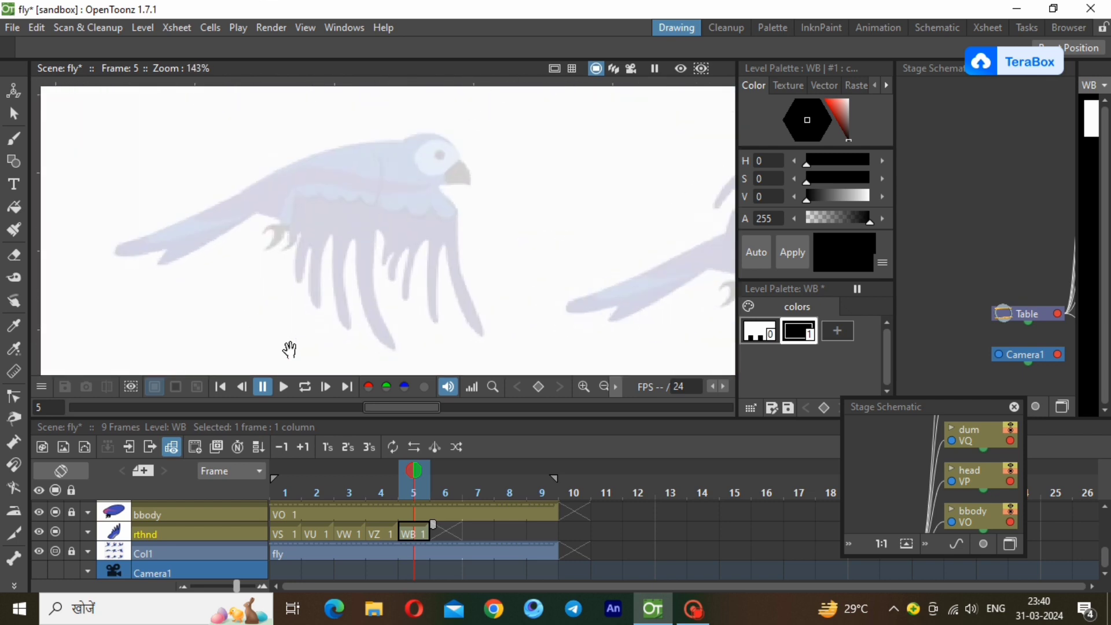
key(g)
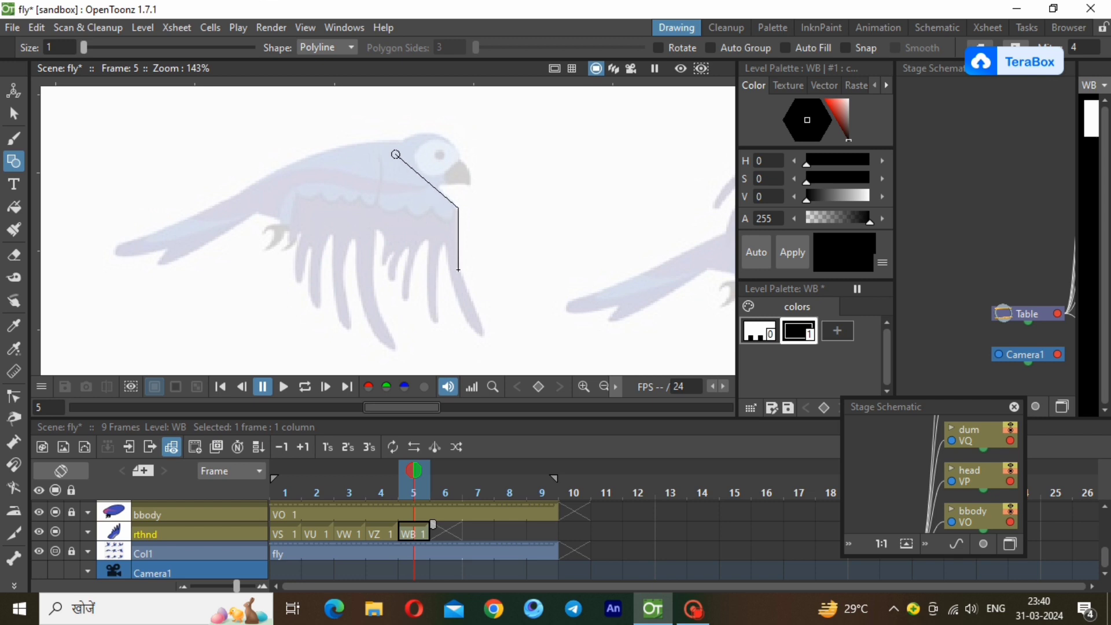
click(471, 327)
click(428, 240)
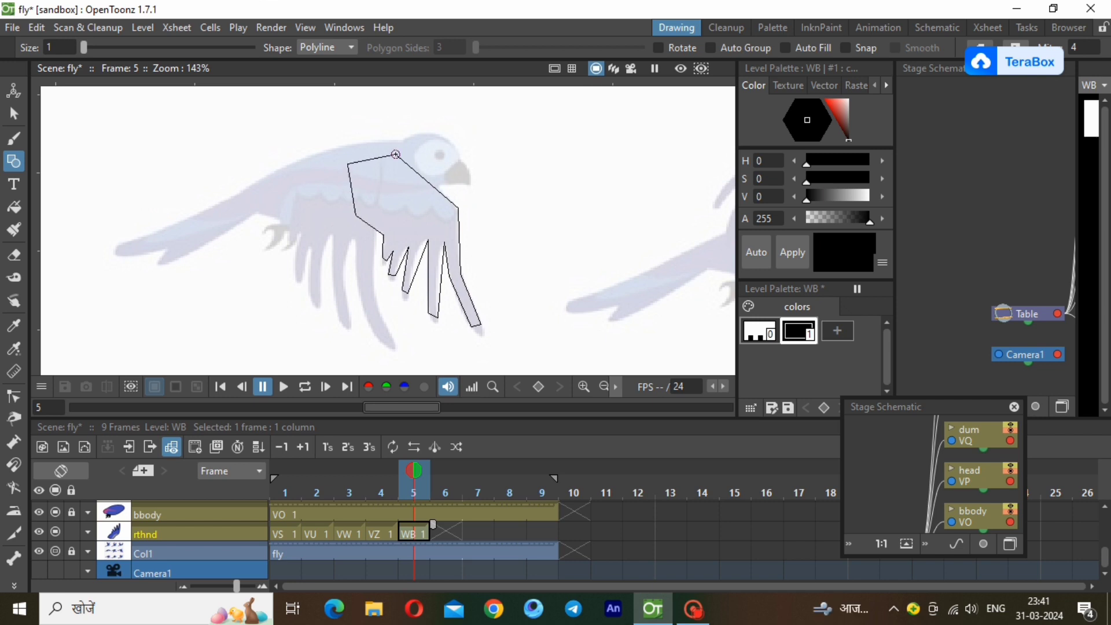
click(395, 154)
click(13, 114)
click(462, 260)
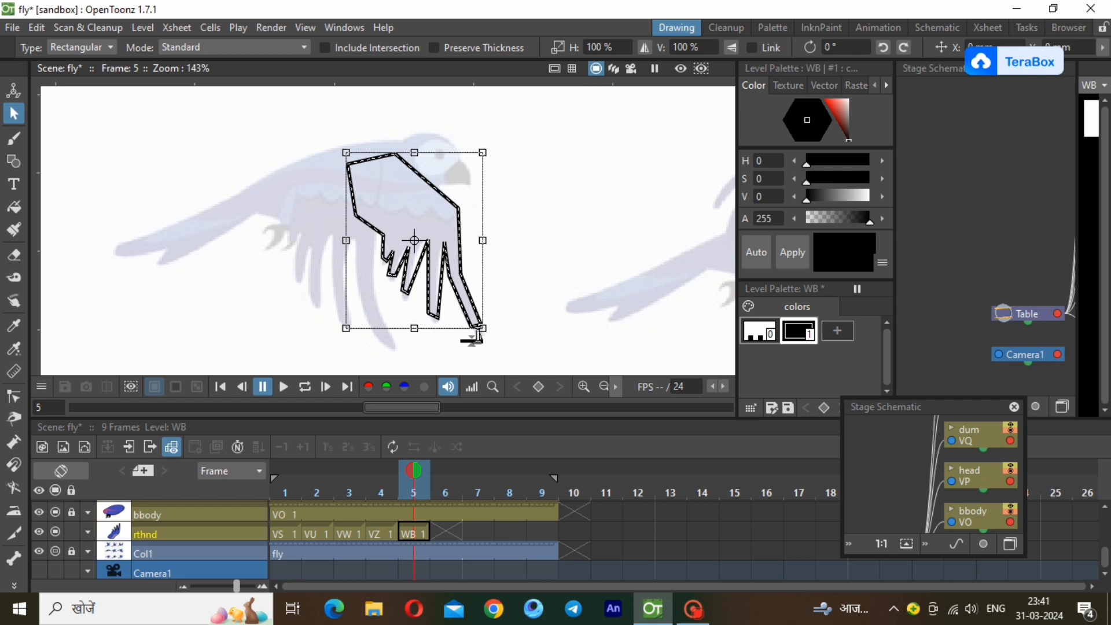
click(543, 359)
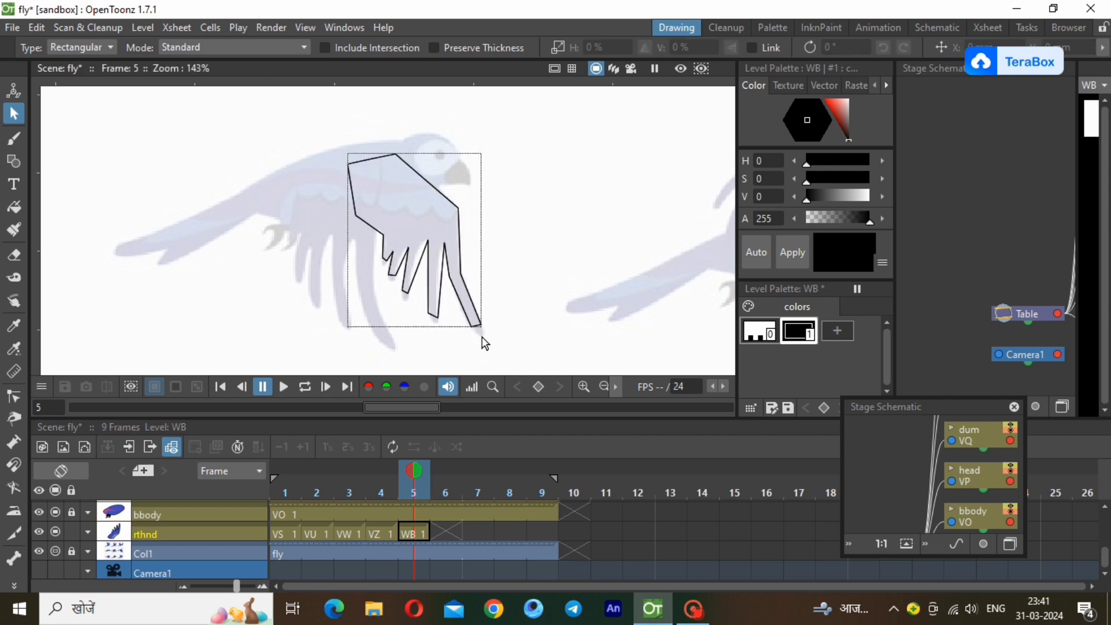
Bend the wing outline's leading edge and the outer edge below it into smooth curves matching the reference.
scroll(484, 343, up, 2)
click(14, 397)
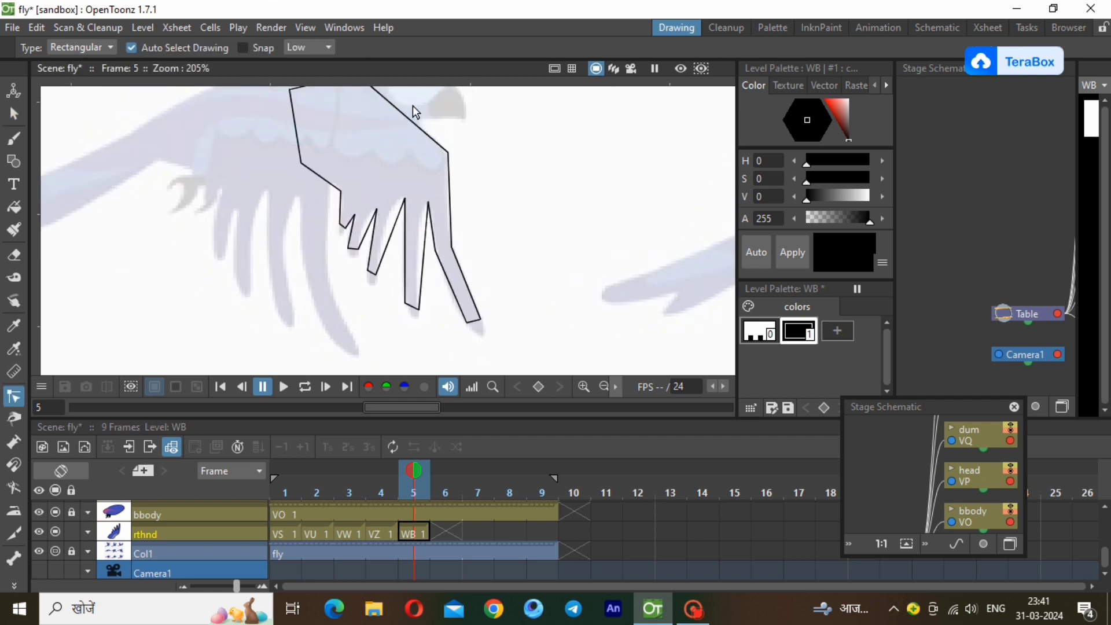
click(408, 120)
drag(410, 121, 418, 119)
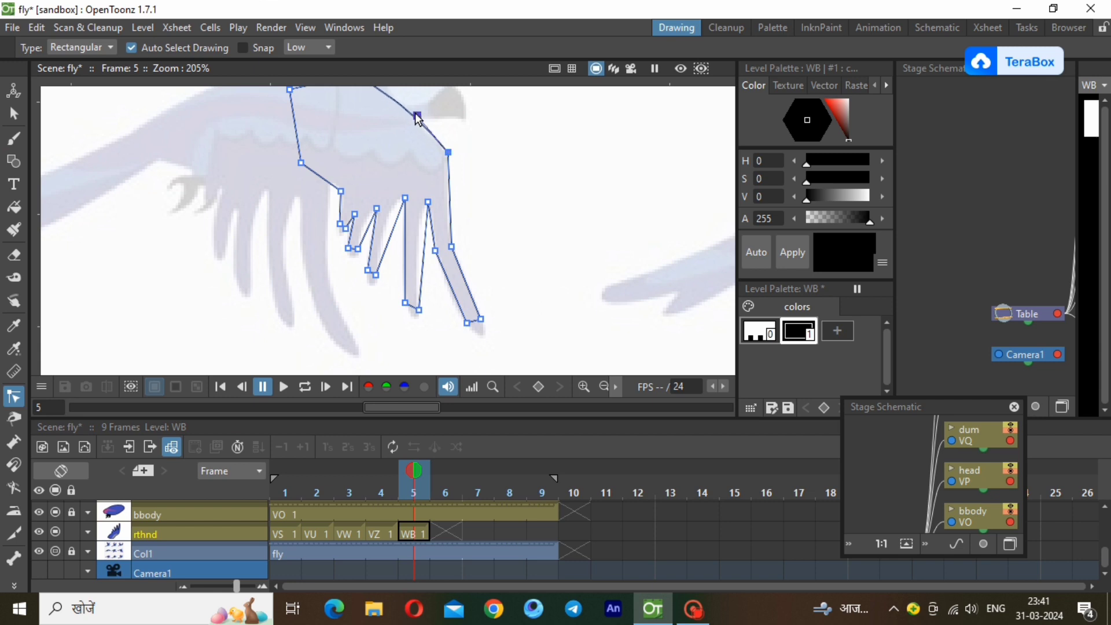
click(454, 197)
drag(445, 182, 451, 165)
drag(445, 221, 441, 214)
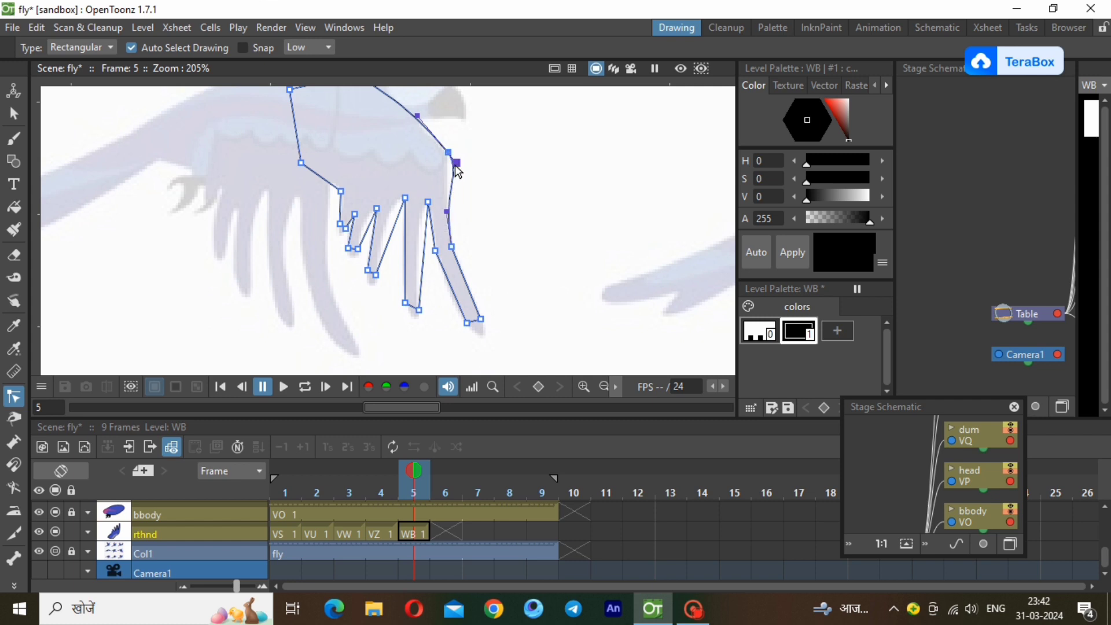
drag(455, 165, 452, 161)
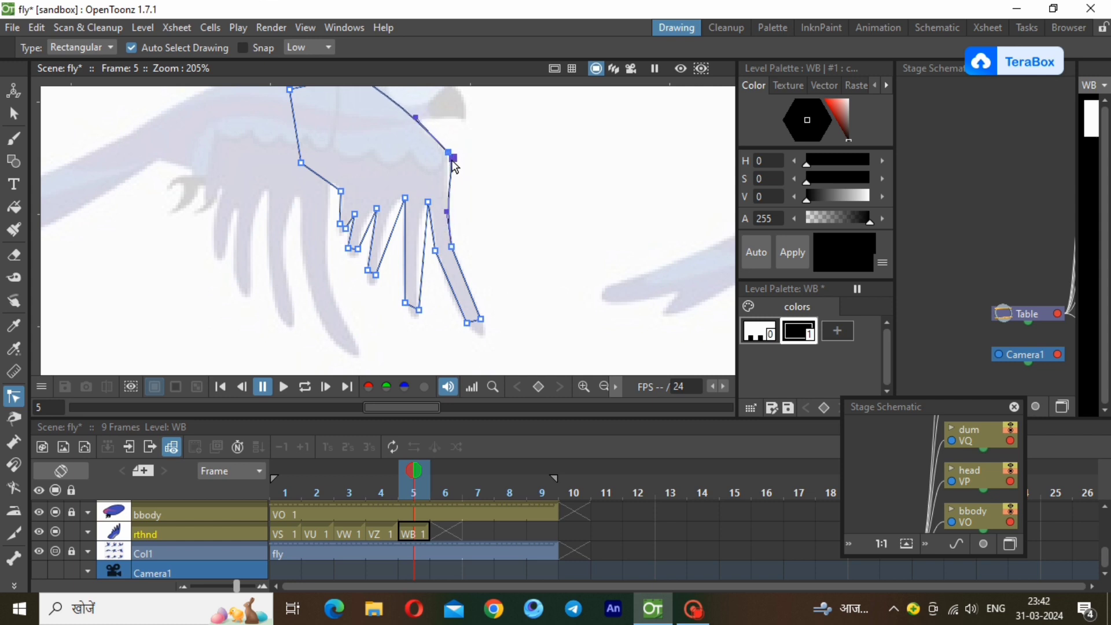
Round the outermost feather's tip and bend its inner edge and the facing edge of the second feather to match the reference.
scroll(477, 345, up, 3)
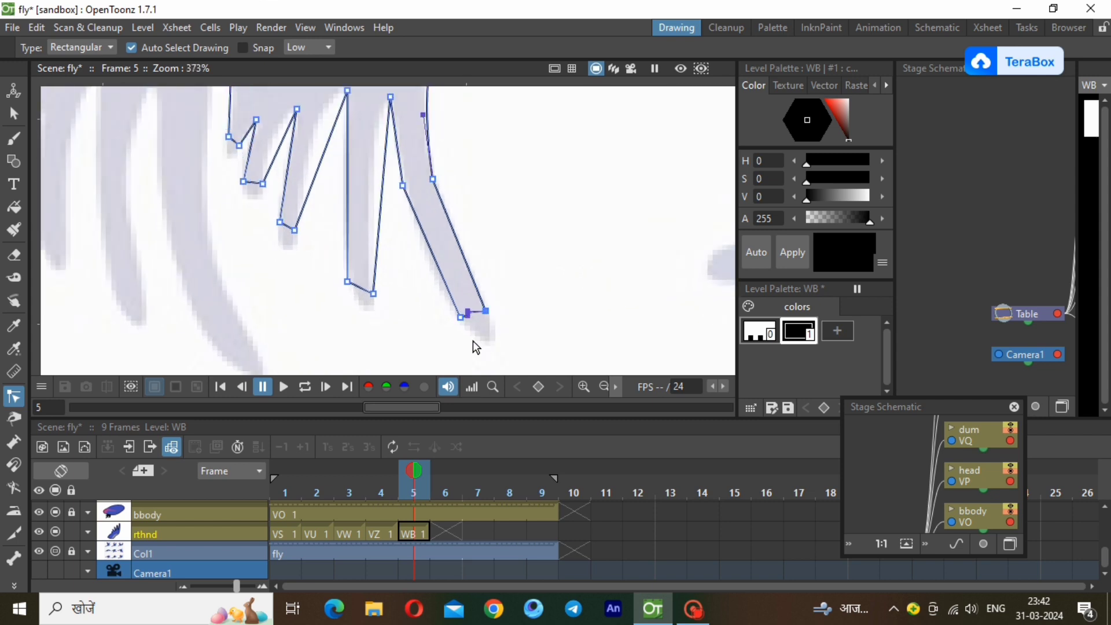
drag(468, 316, 501, 340)
click(377, 249)
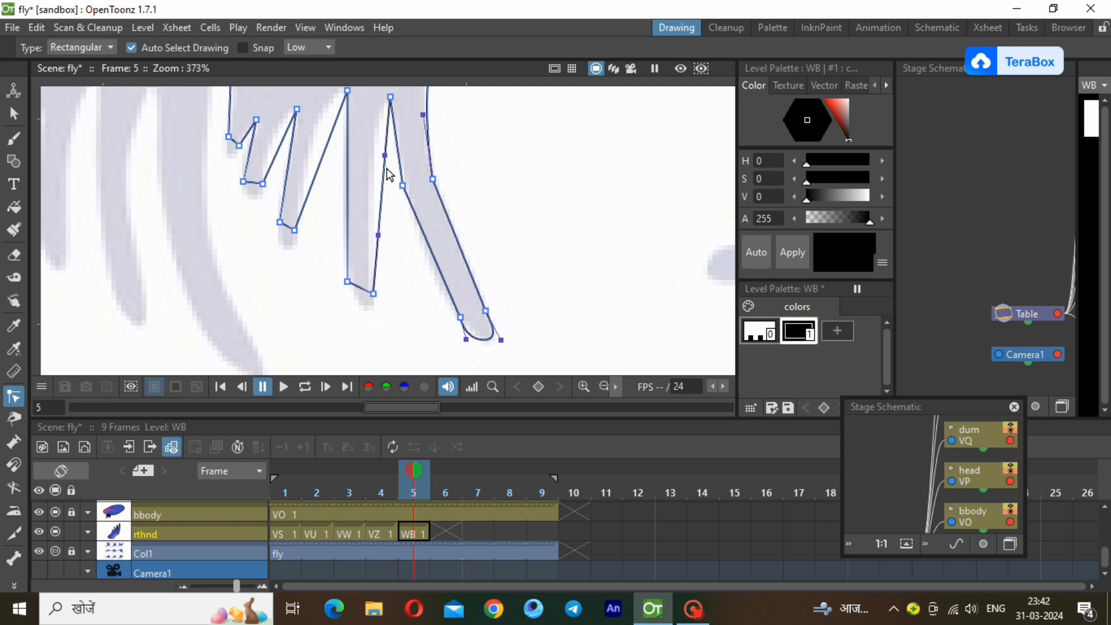
drag(386, 155, 375, 104)
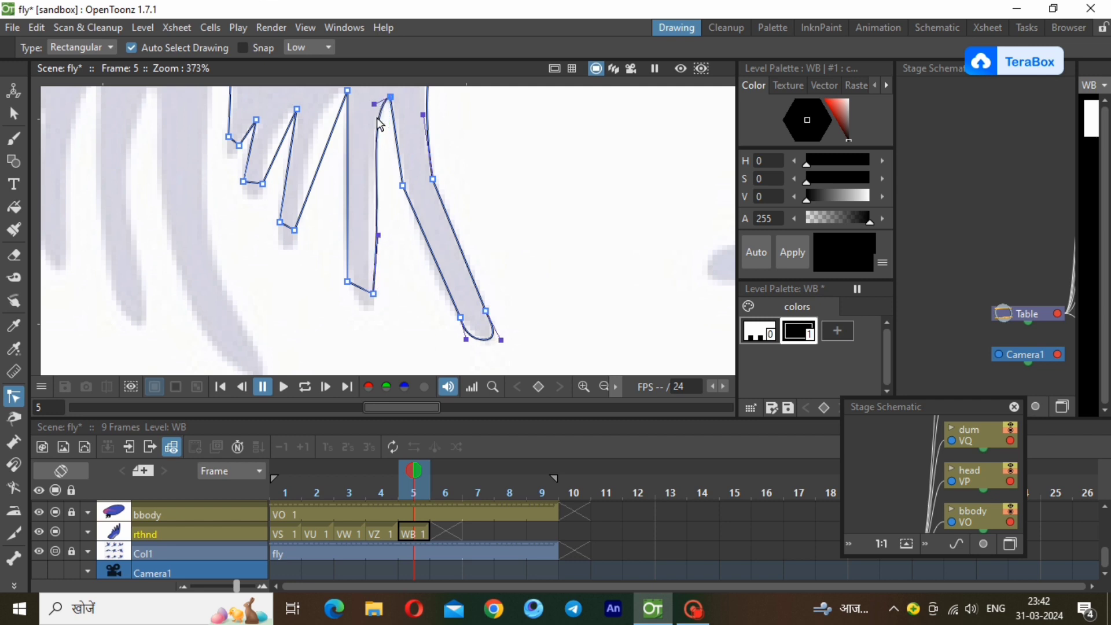
drag(378, 236, 409, 222)
click(440, 282)
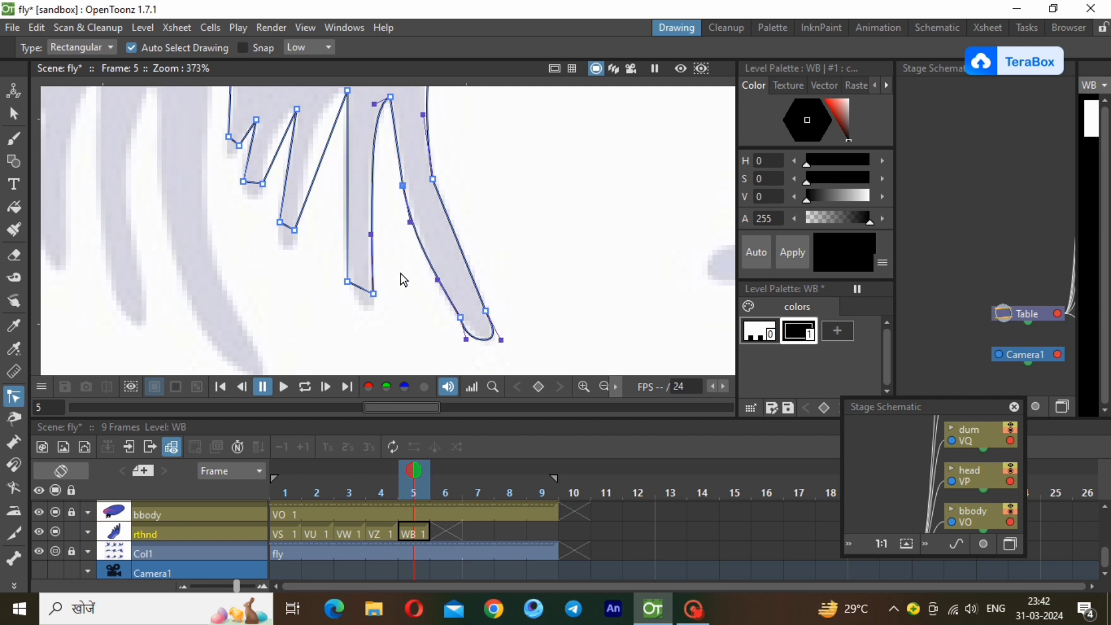
Shape the third and fourth feathers of the wing outline with curved edges and rounded tips matching the reference.
click(328, 136)
drag(328, 136, 326, 88)
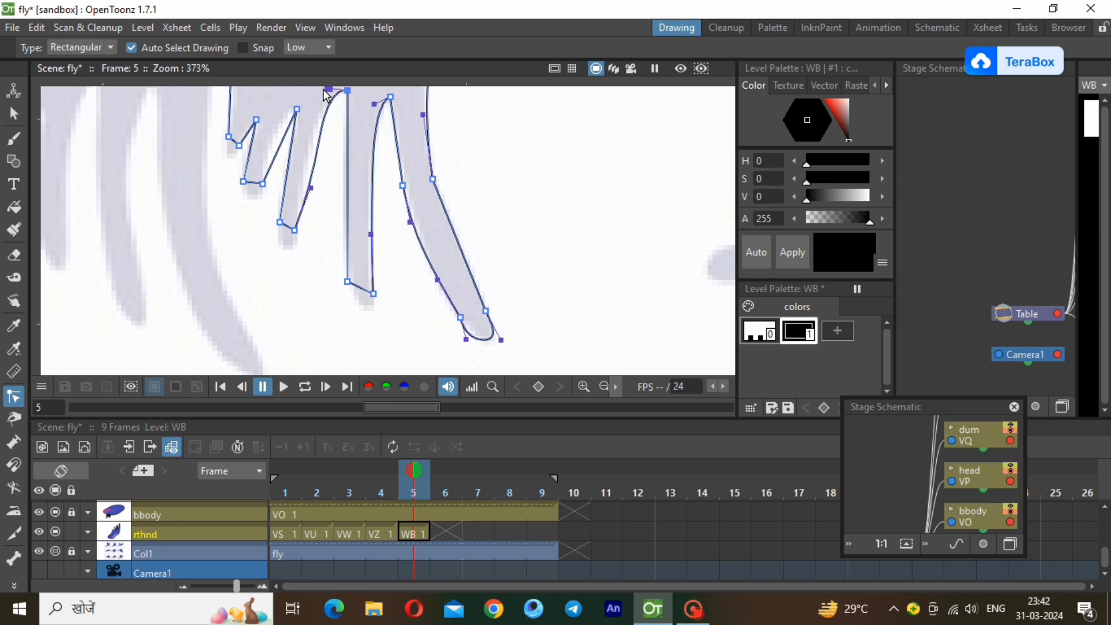
drag(313, 189, 307, 175)
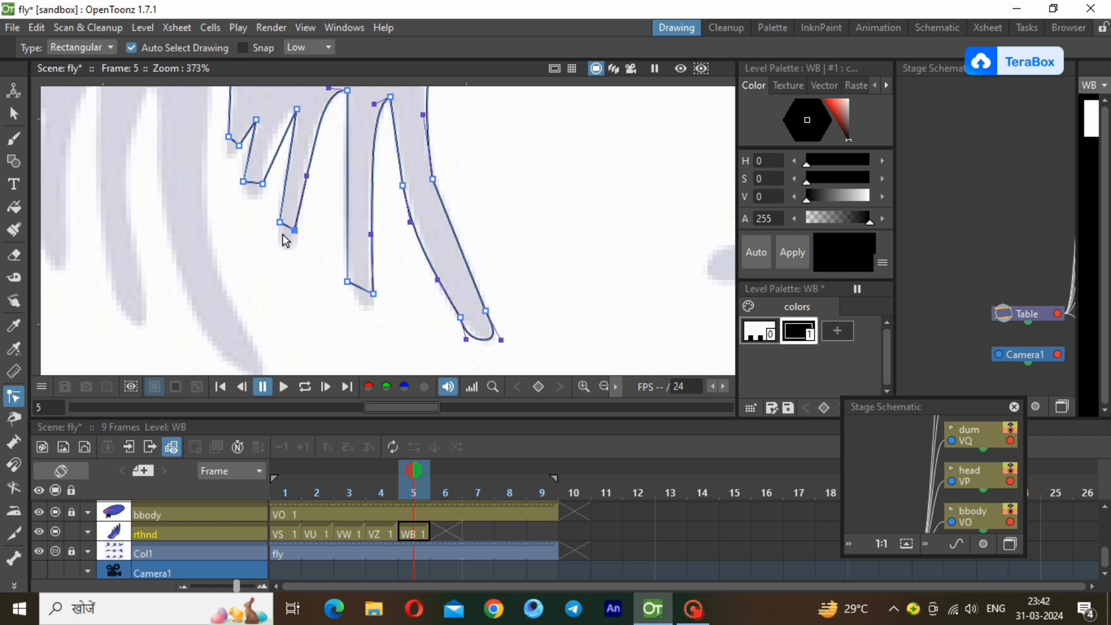
scroll(172, 116, up, 1)
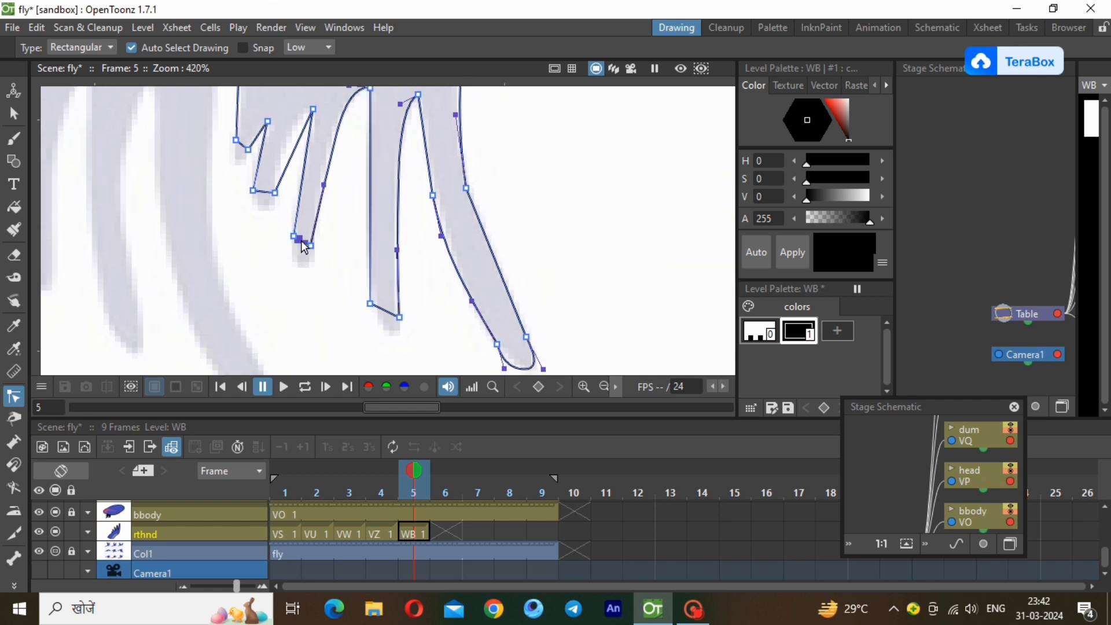
drag(298, 239, 309, 262)
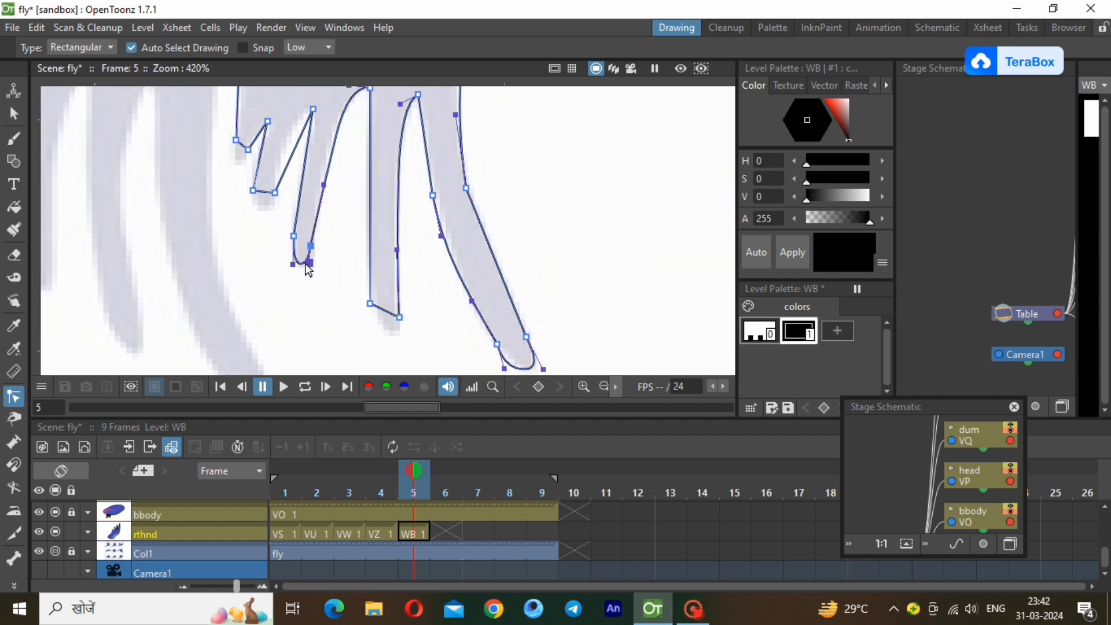
drag(299, 139, 291, 122)
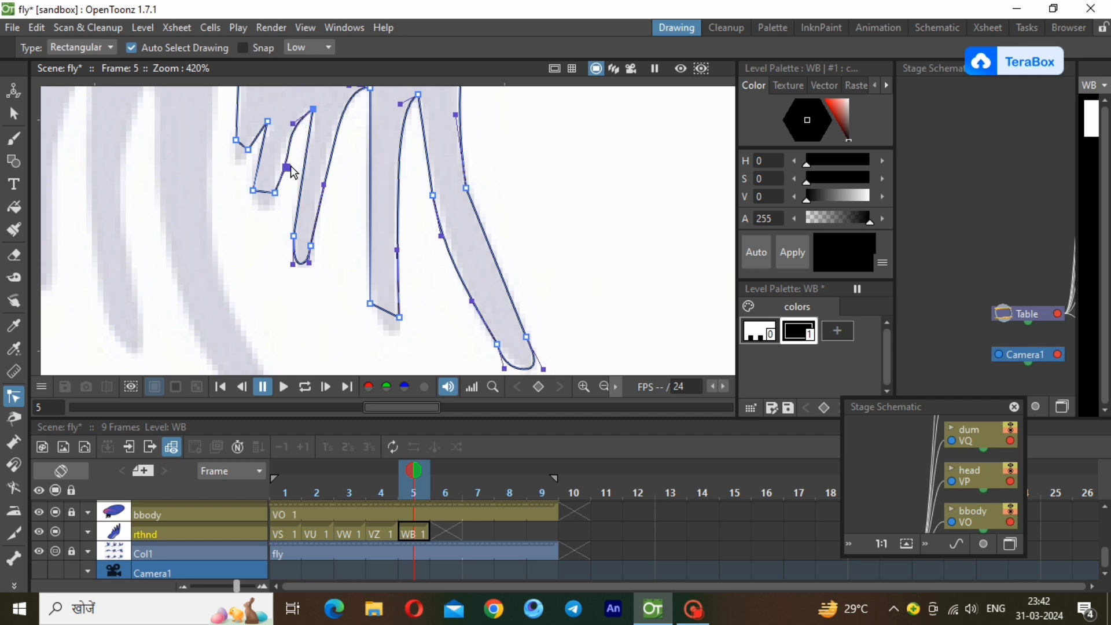
drag(289, 167, 251, 206)
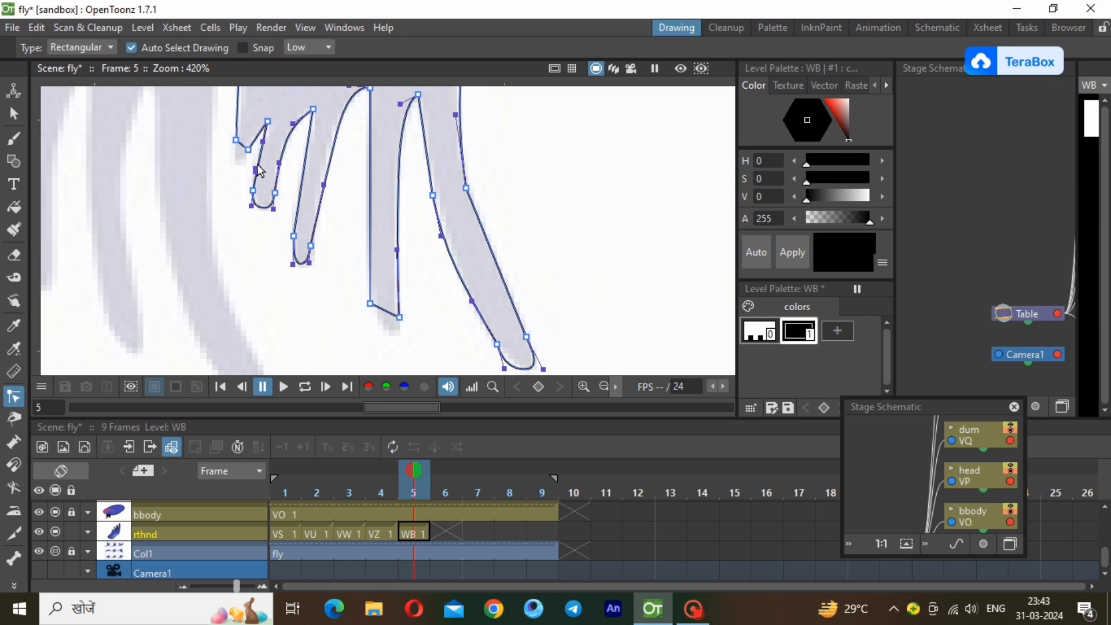
drag(257, 166, 252, 165)
Round the tip of the long second feather and bow its inner edge slightly outward, leaving the outline deselected.
drag(399, 317, 396, 343)
drag(371, 304, 398, 337)
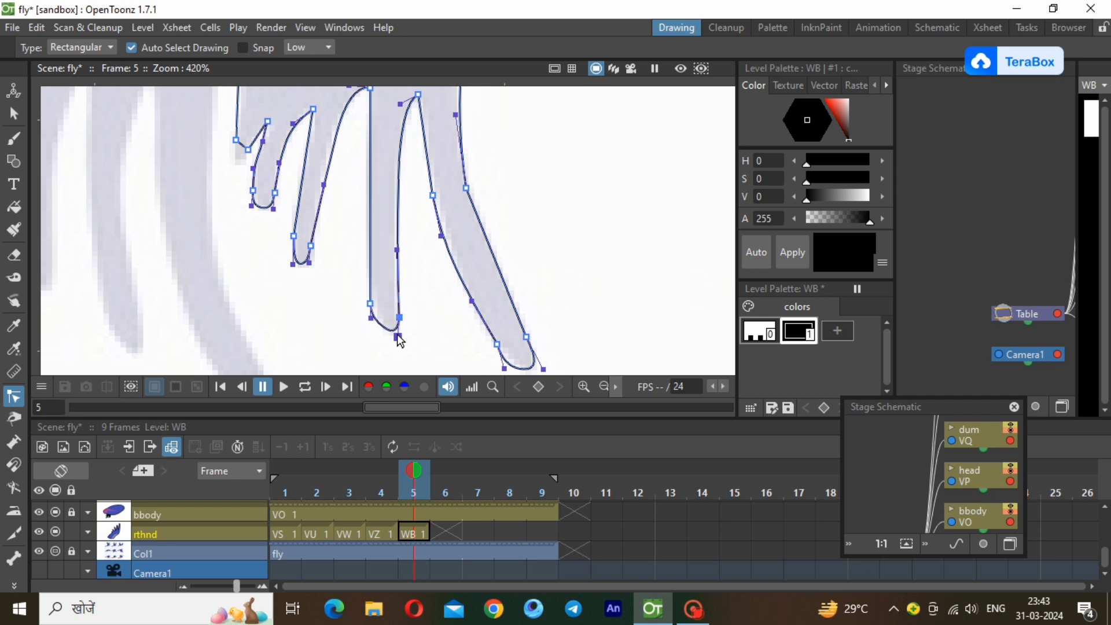
drag(370, 239, 367, 237)
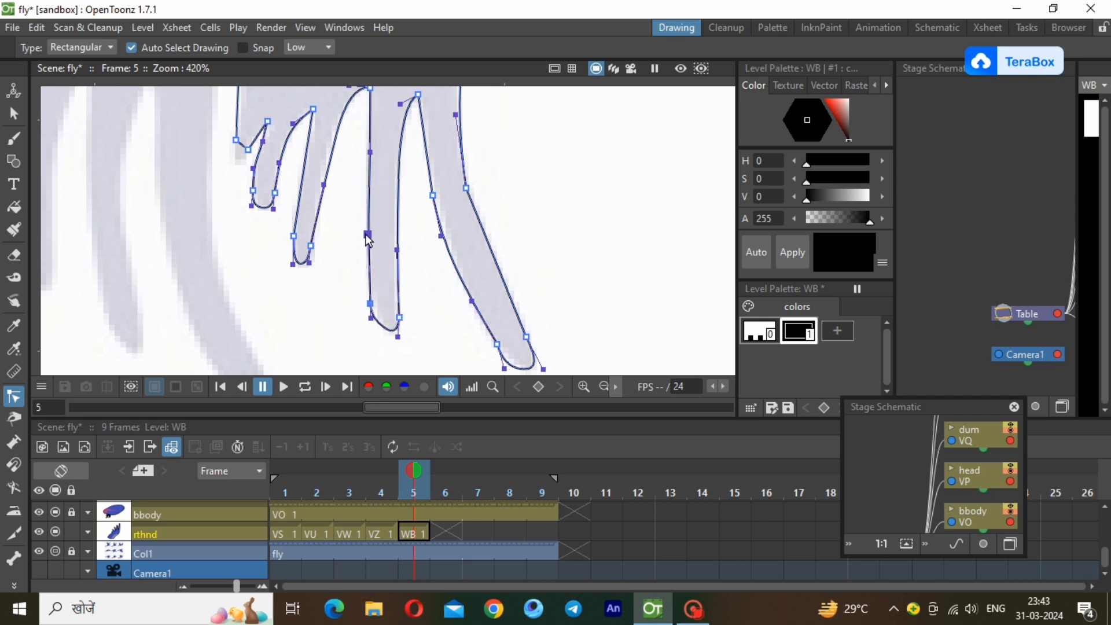
drag(370, 157, 367, 152)
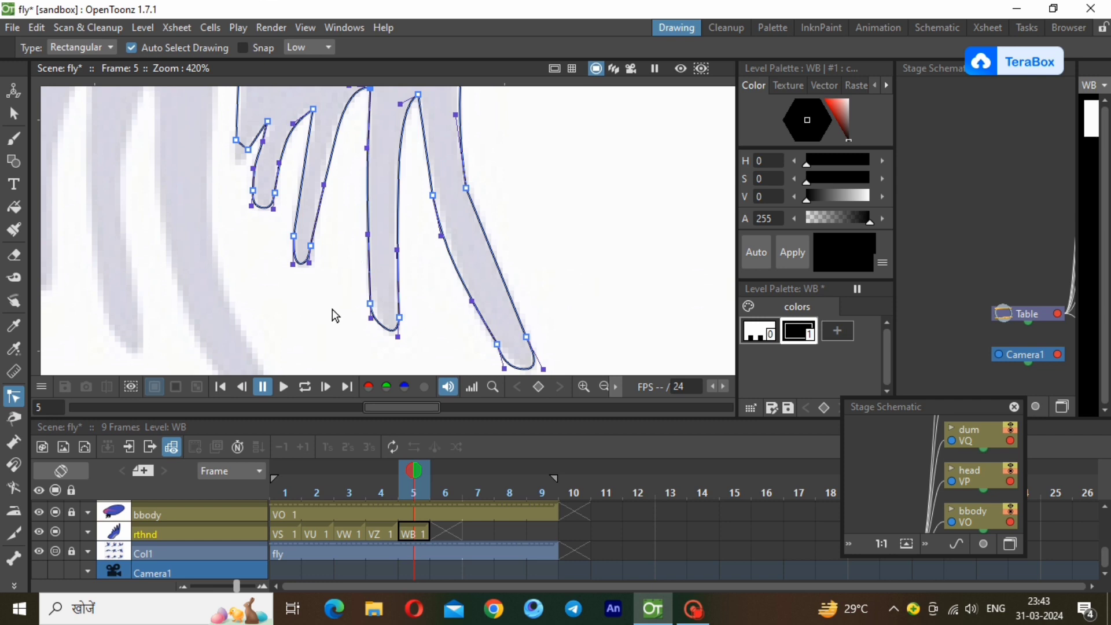
click(601, 388)
click(602, 387)
click(601, 387)
scroll(356, 123, up, 3)
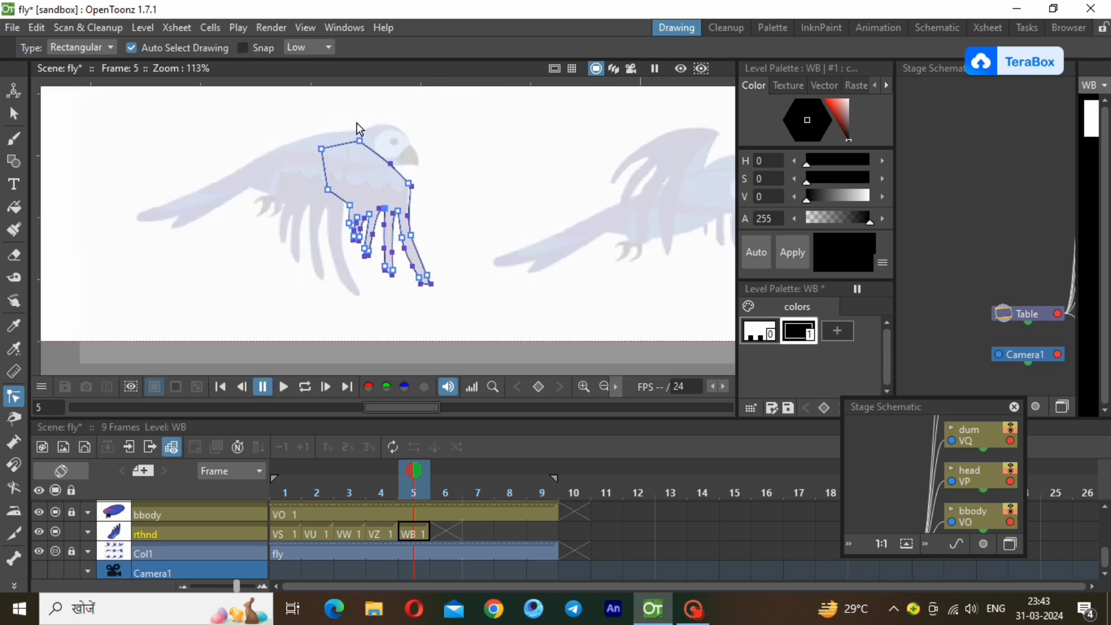
click(310, 276)
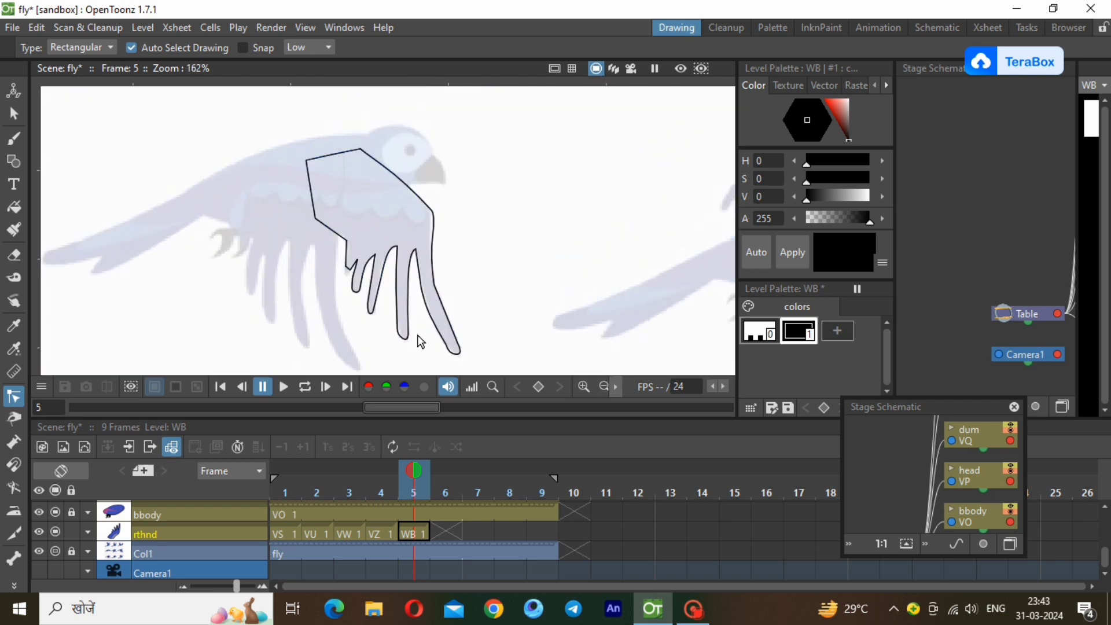
Add a new style to the WB palette and paste into it the dark blue color copied from the VZ palette.
click(838, 330)
right_click(843, 326)
click(855, 372)
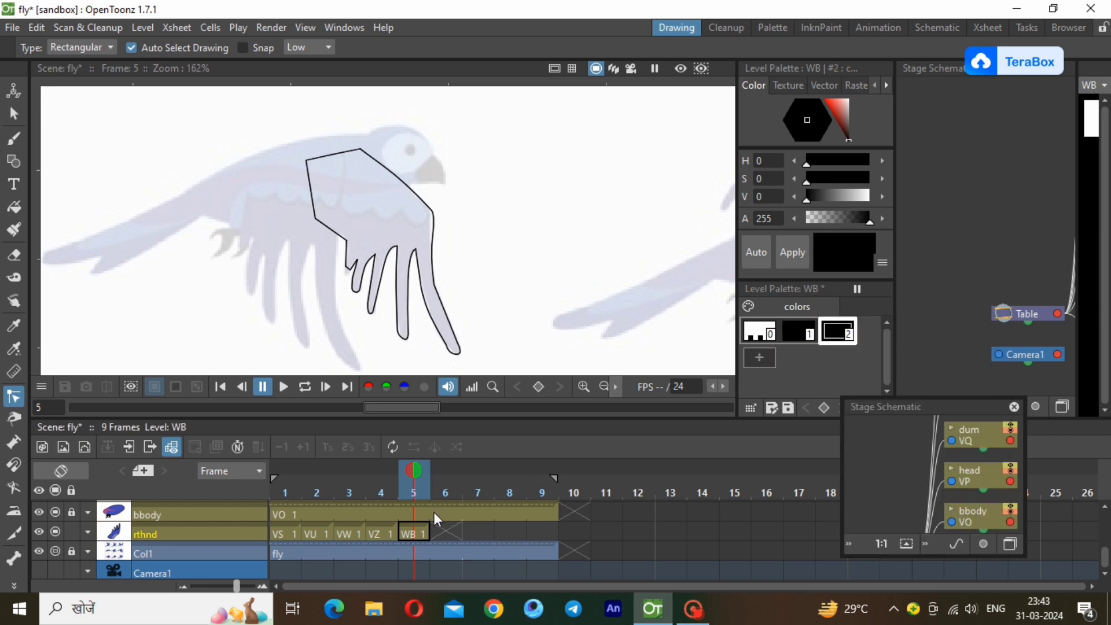
click(378, 533)
right_click(838, 340)
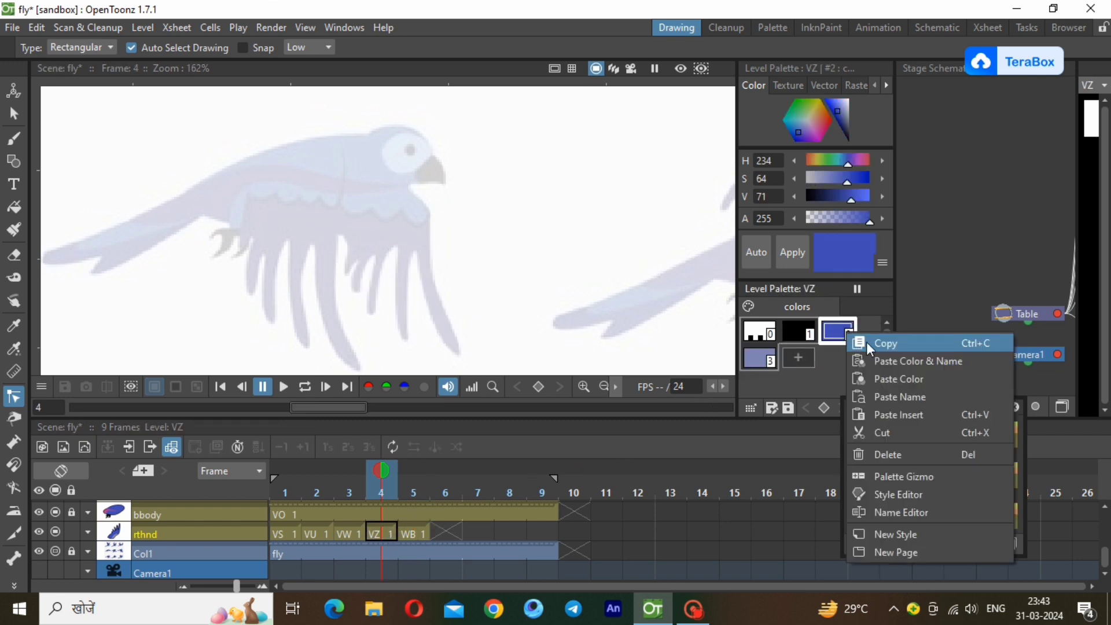
click(865, 341)
click(416, 531)
right_click(837, 331)
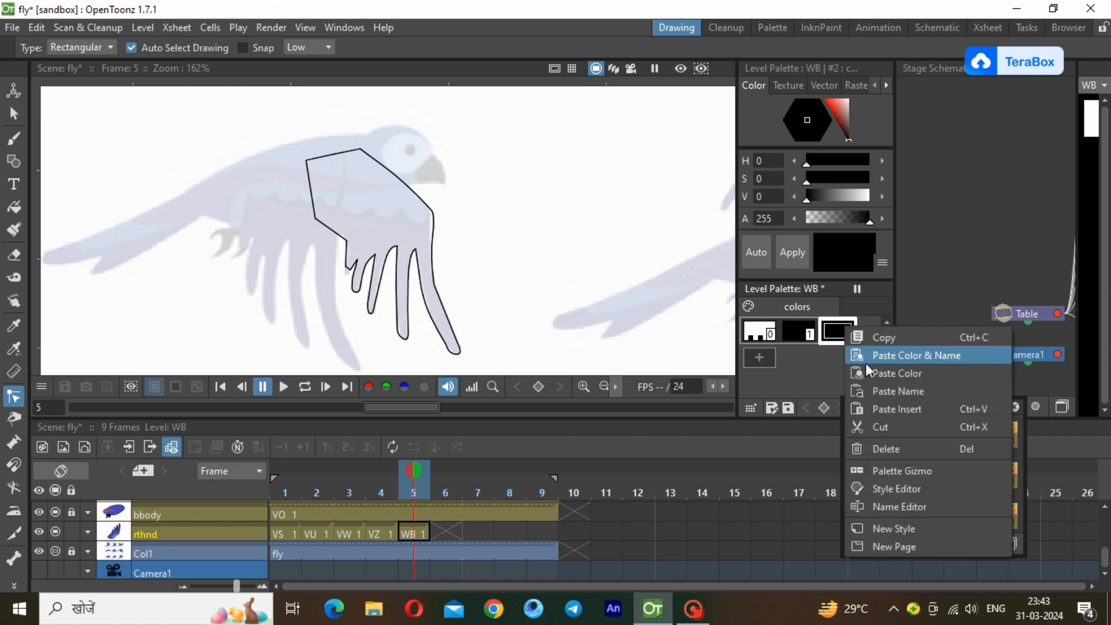
click(866, 373)
Fill the whole wing outline with the blue style and lower the rthnd layer's opacity so the reference shows through.
click(14, 207)
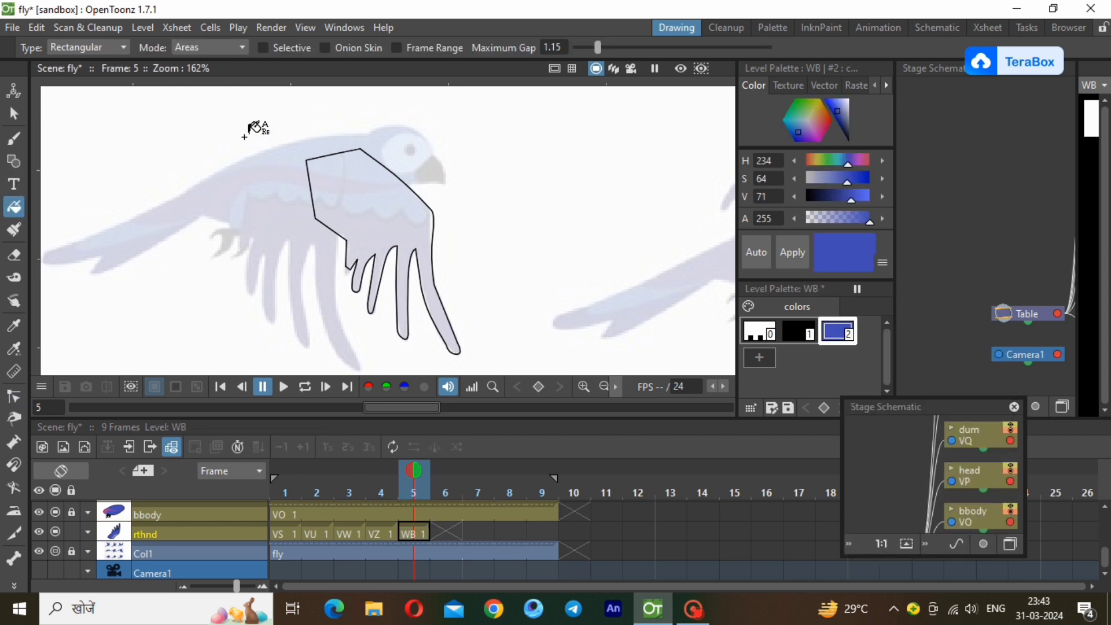
drag(244, 136, 491, 368)
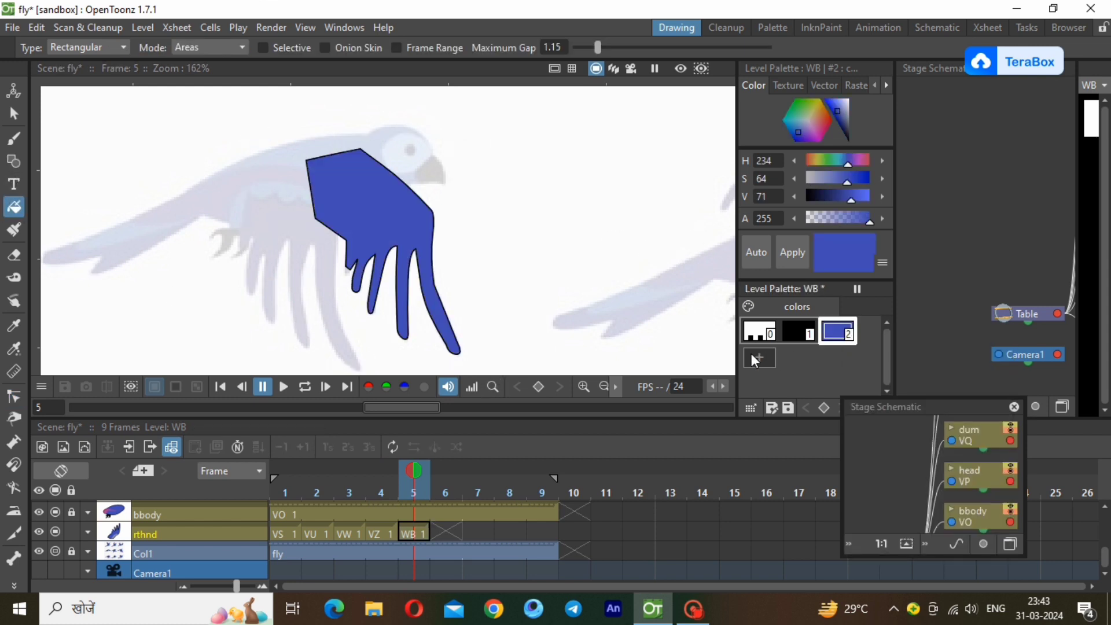
click(88, 531)
click(140, 550)
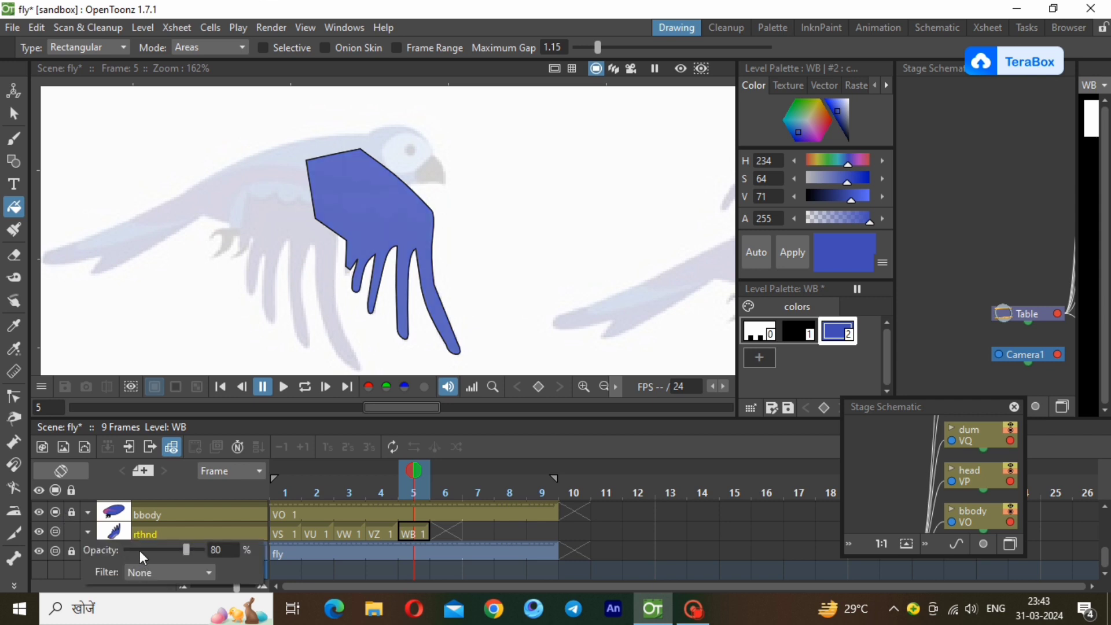
click(425, 530)
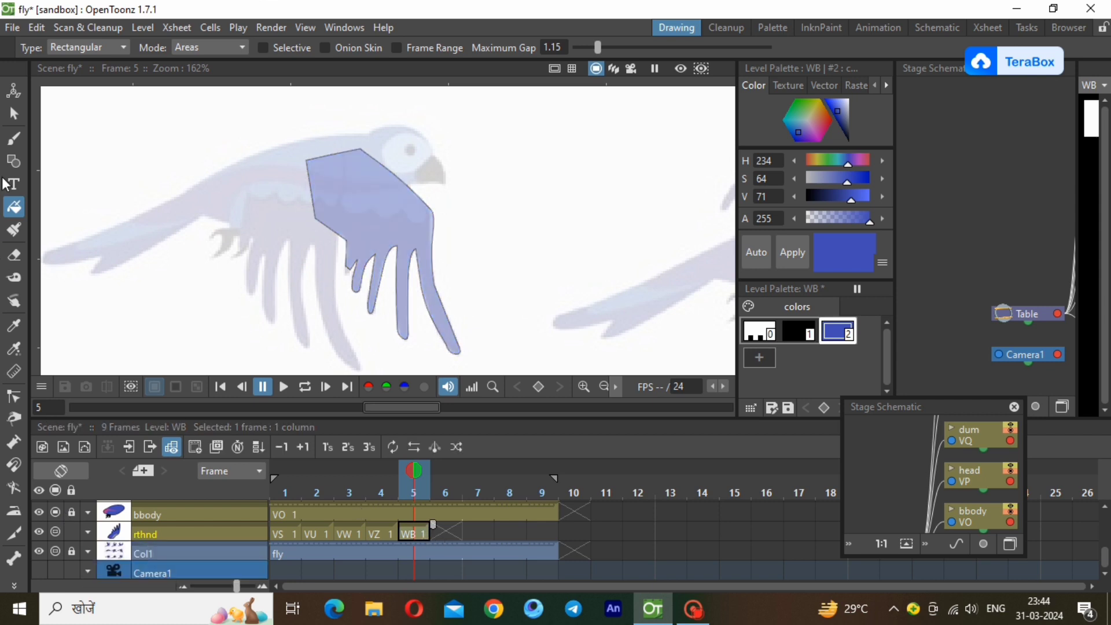
Draw a black polyline across the wing along the reference's feather-band boundary, from edge to edge, and thin its stroke.
key(g)
click(798, 331)
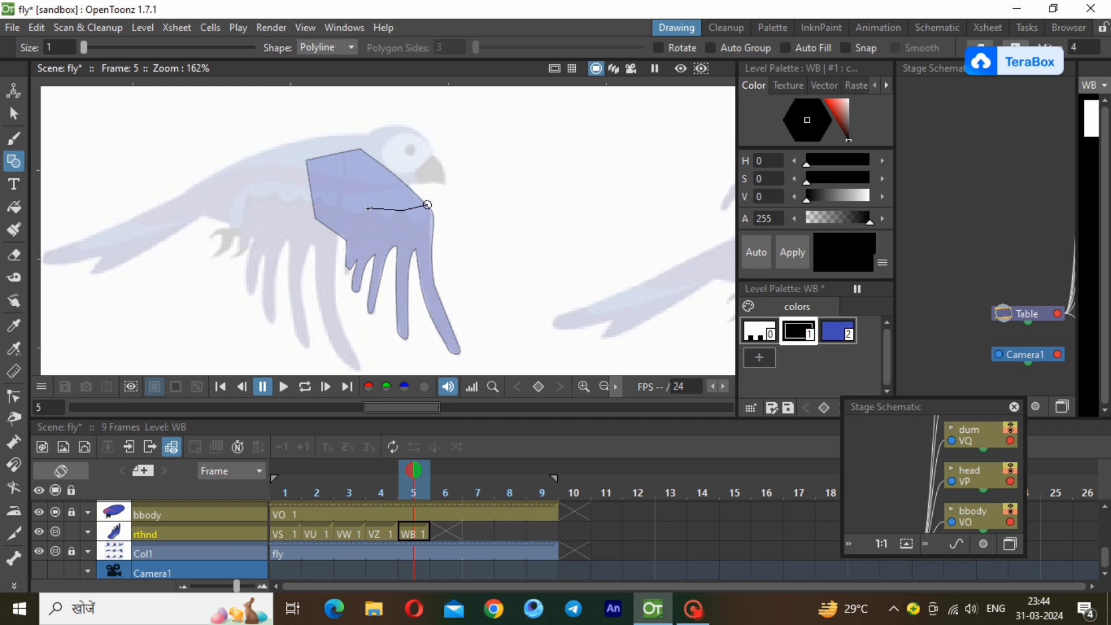
click(310, 190)
key(s)
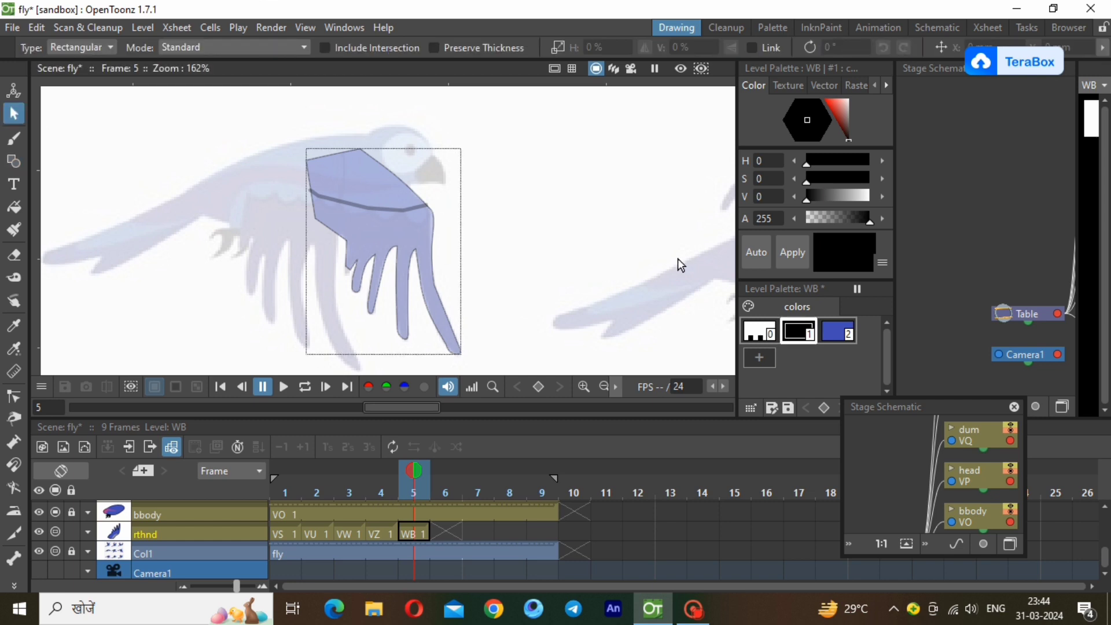
click(355, 206)
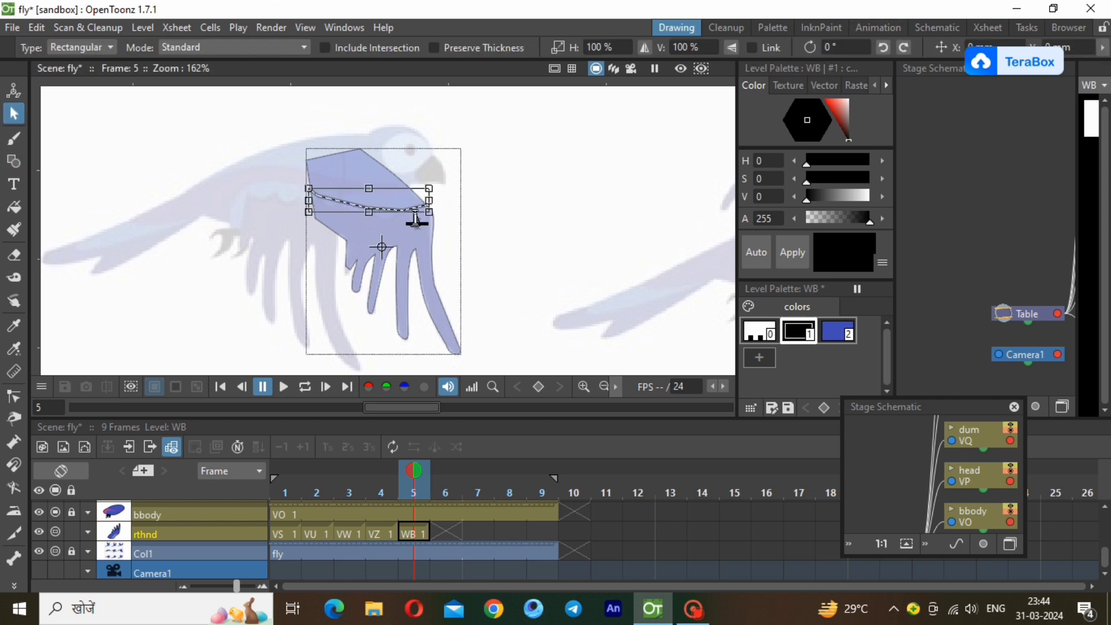
click(286, 196)
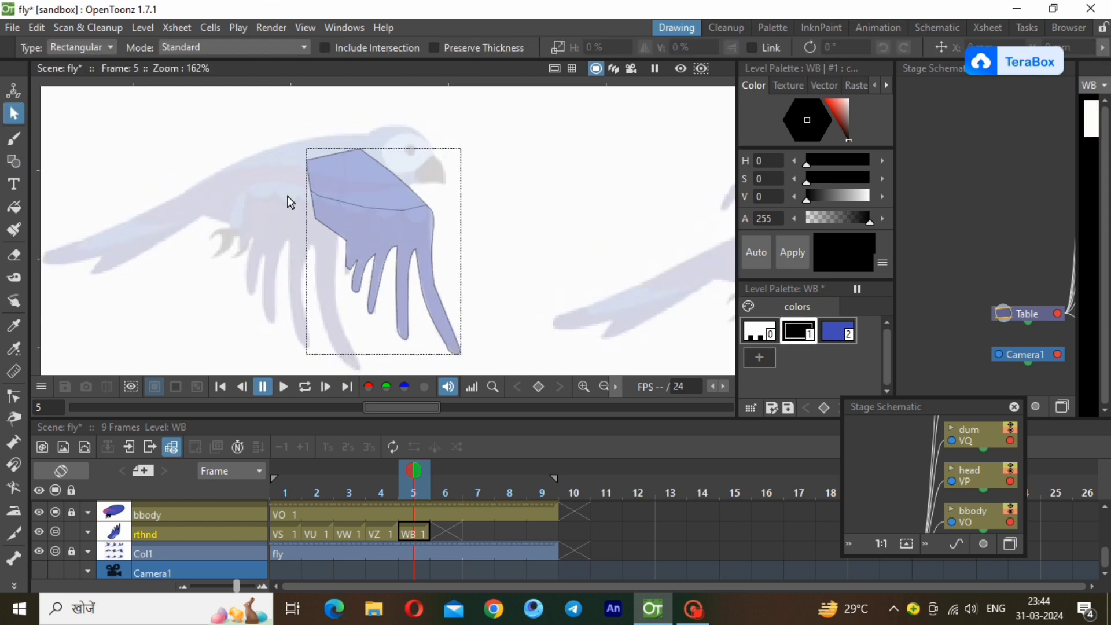
Bend the outer segment of the dividing line across the wing into a scalloped curve following the reference.
scroll(287, 195, up, 2)
scroll(287, 195, up, 1)
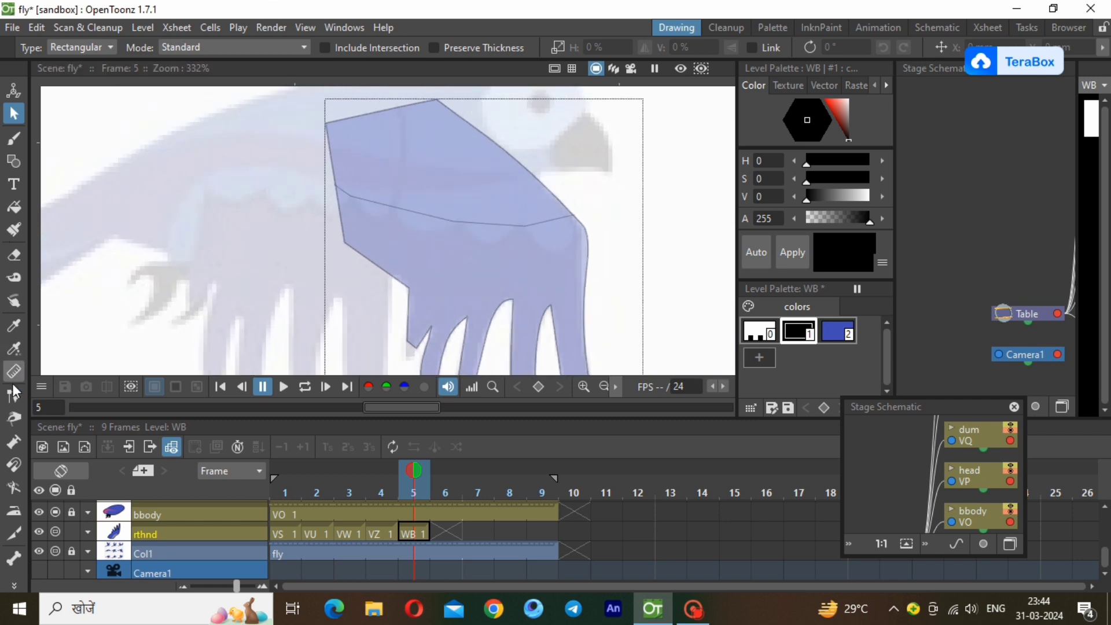
key(c)
click(556, 221)
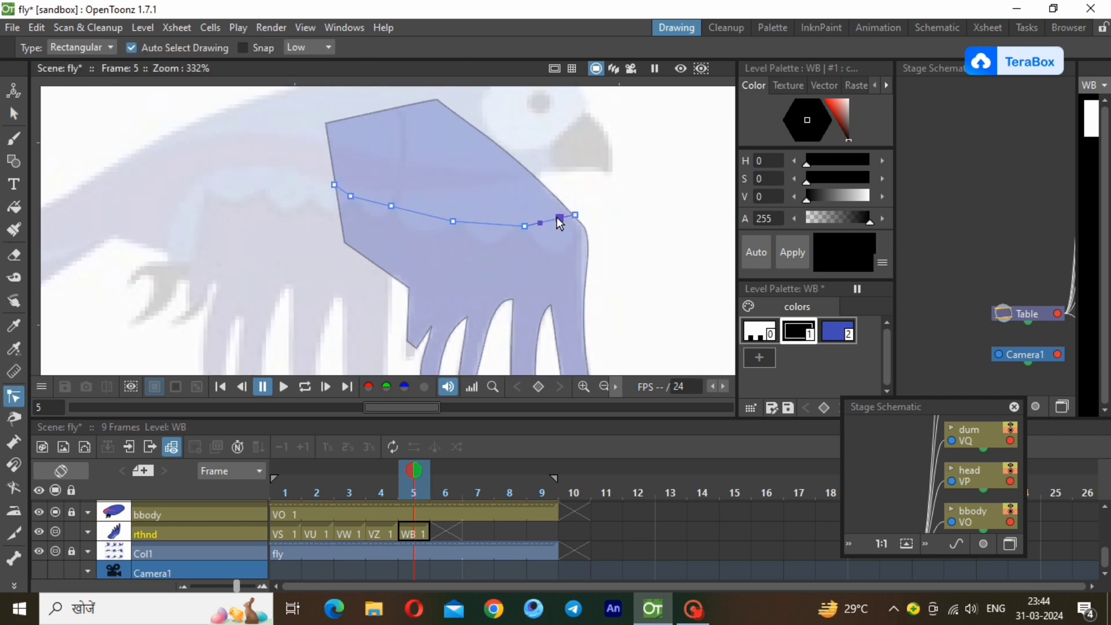
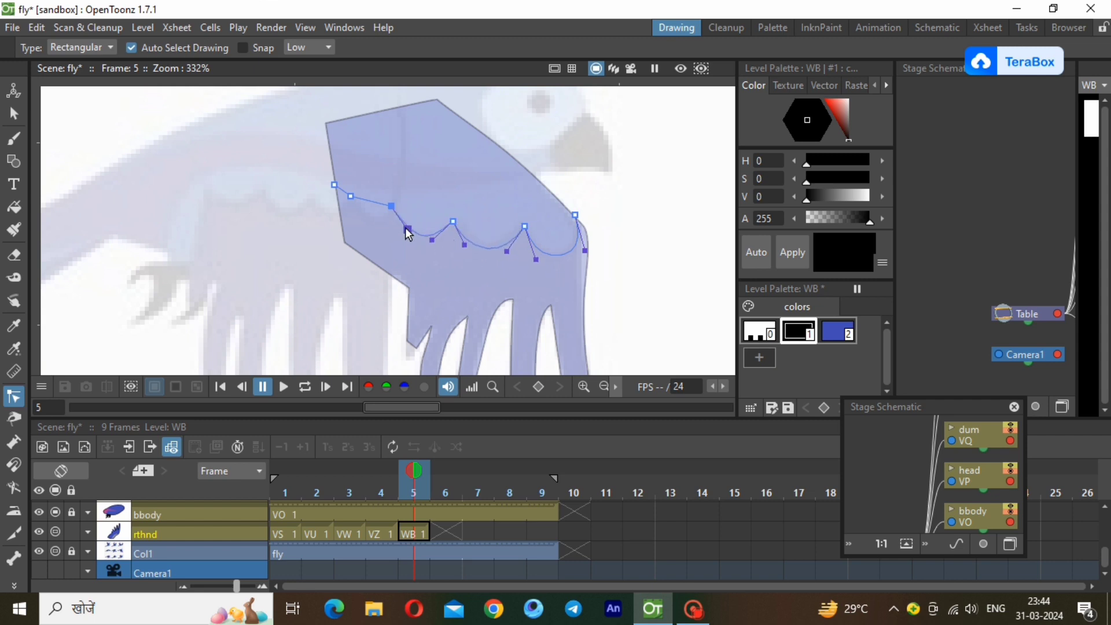
Bend the remaining inner segment of the wing's dividing line into a scallop following the reference.
drag(380, 202, 384, 223)
click(423, 275)
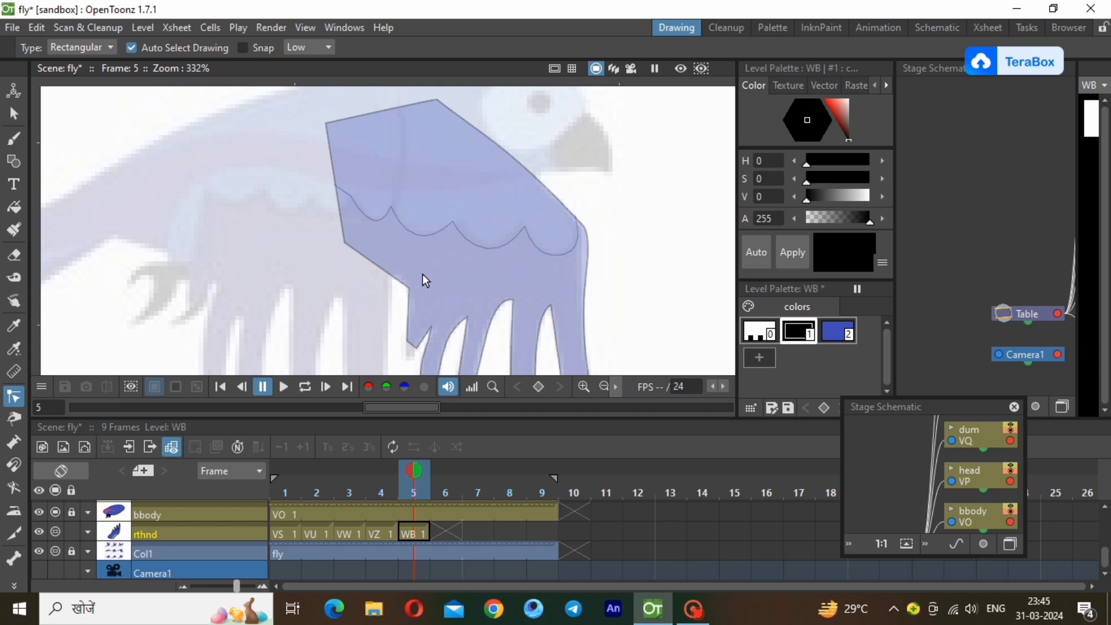
Add a style to the WB palette with the lighter blue copied from the VZ palette, and fill the wing area above the dividing line.
click(756, 359)
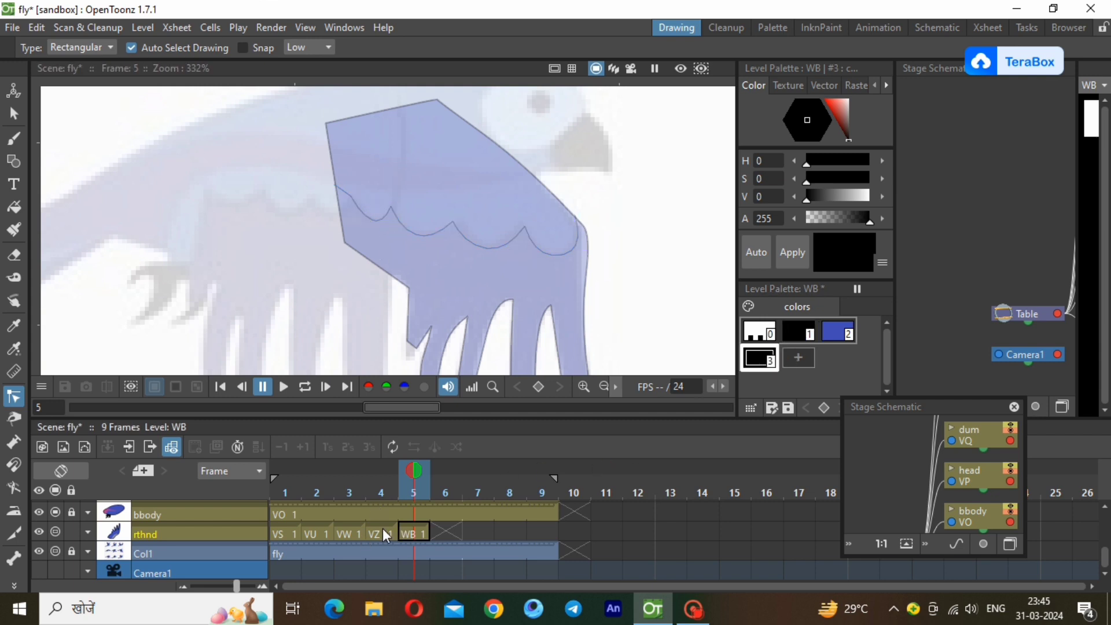
click(383, 530)
right_click(756, 359)
click(766, 366)
click(410, 532)
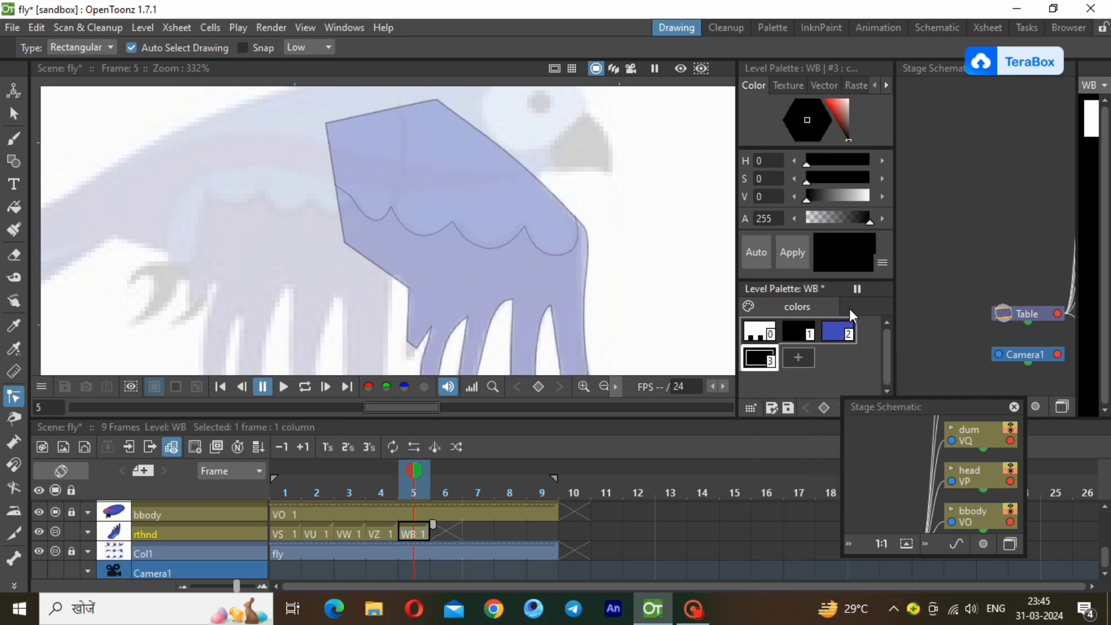
right_click(757, 358)
click(797, 399)
click(13, 209)
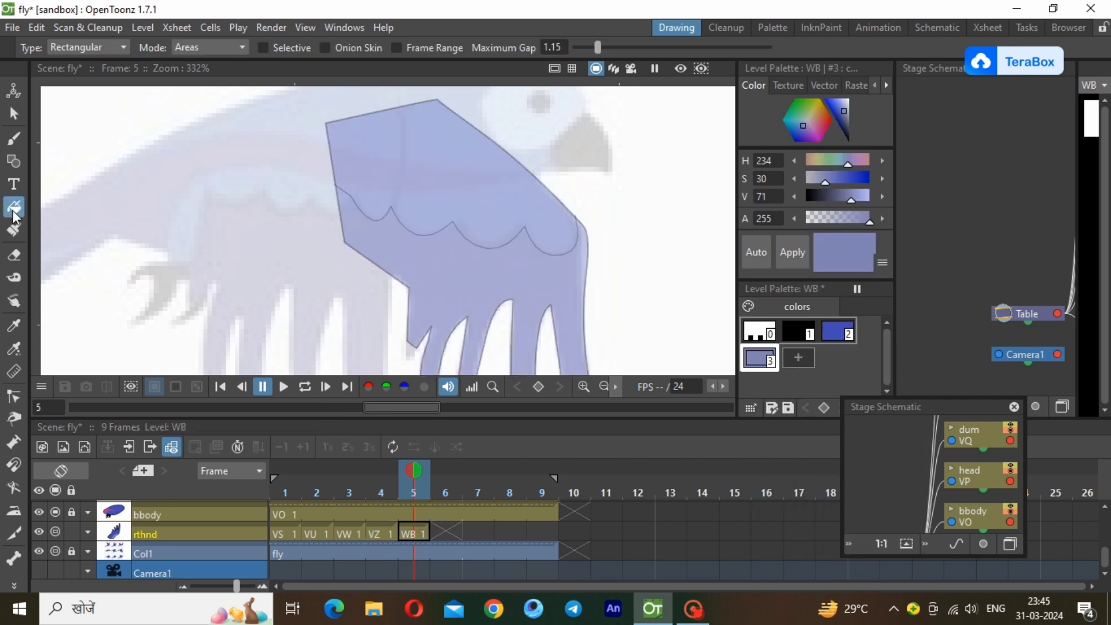
drag(666, 266, 278, 78)
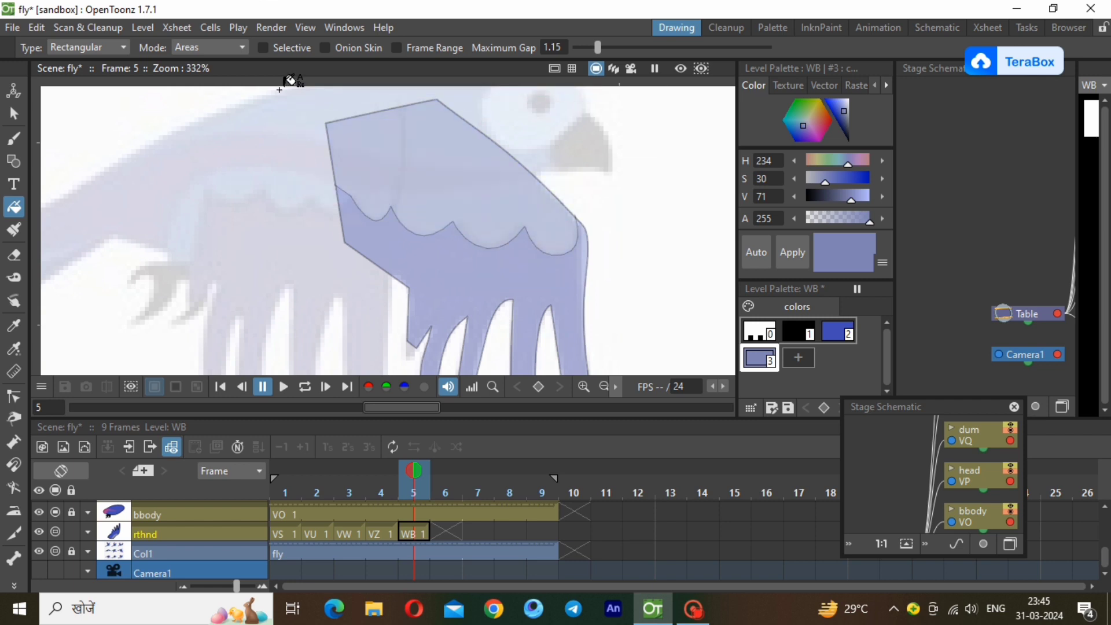
Unlock the lfhnd layer and create a new level in its frame 5 cell.
click(603, 386)
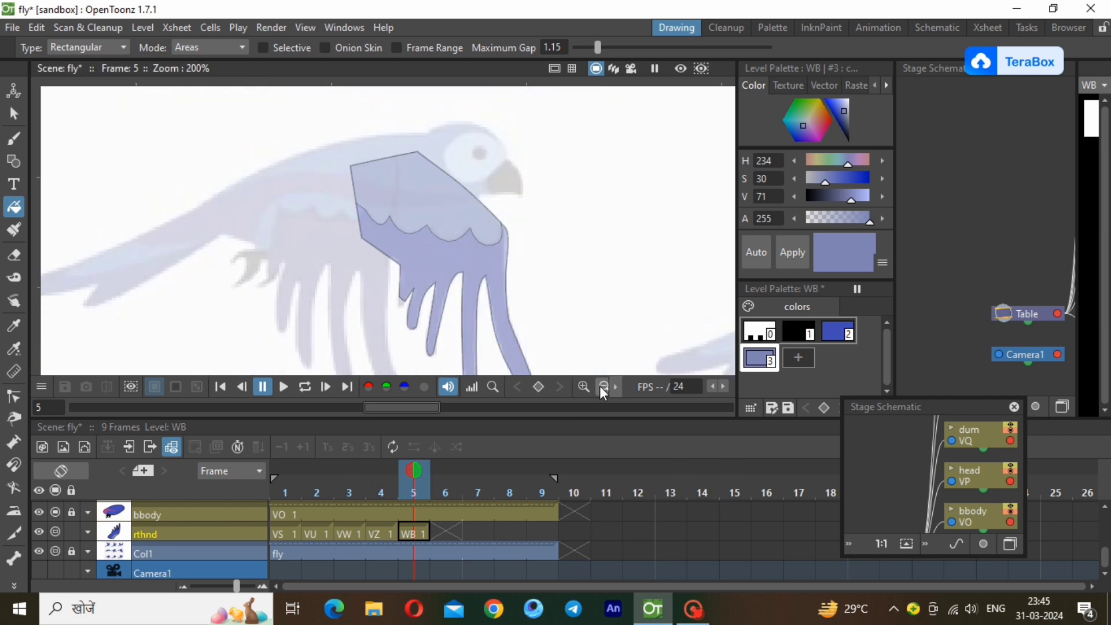
click(603, 387)
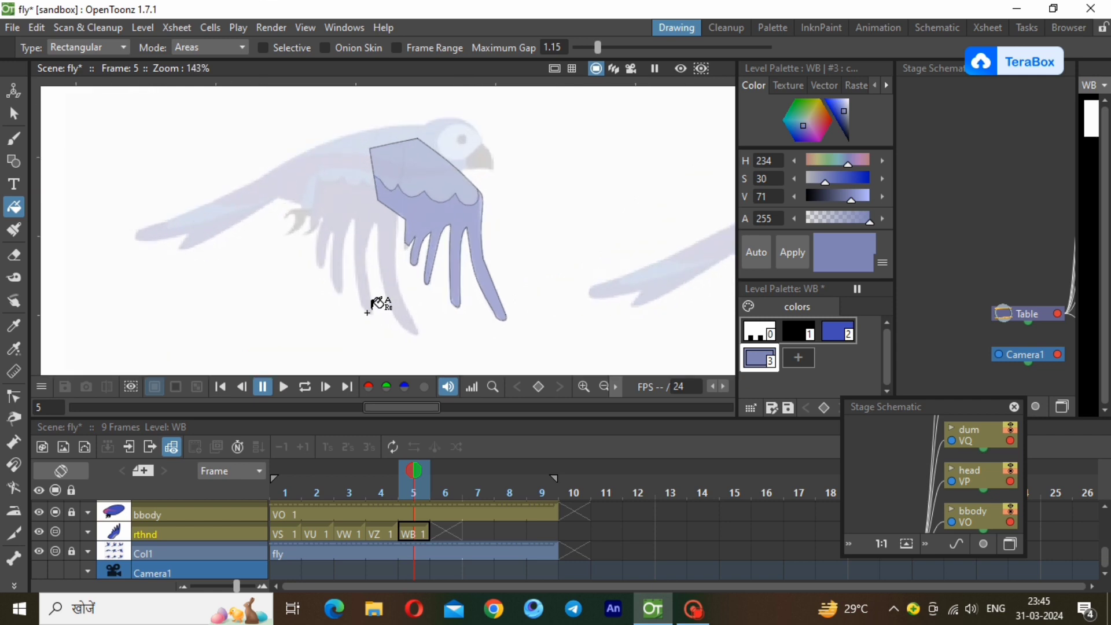
scroll(368, 313, up, 1)
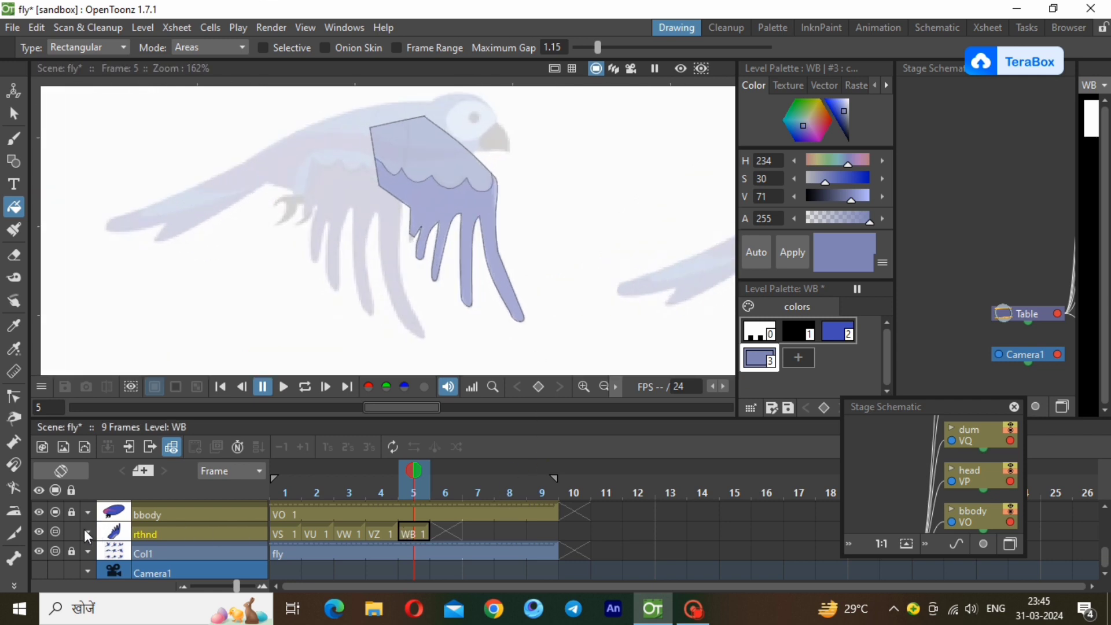
drag(1106, 556, 1106, 514)
click(425, 509)
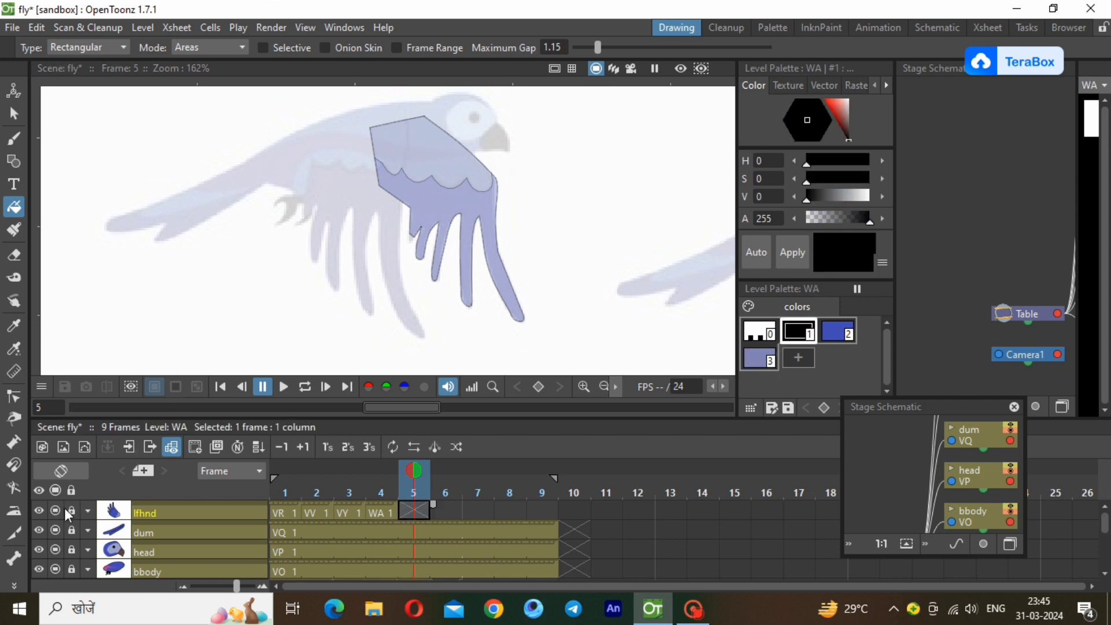
click(142, 28)
mouse_move(290, 51)
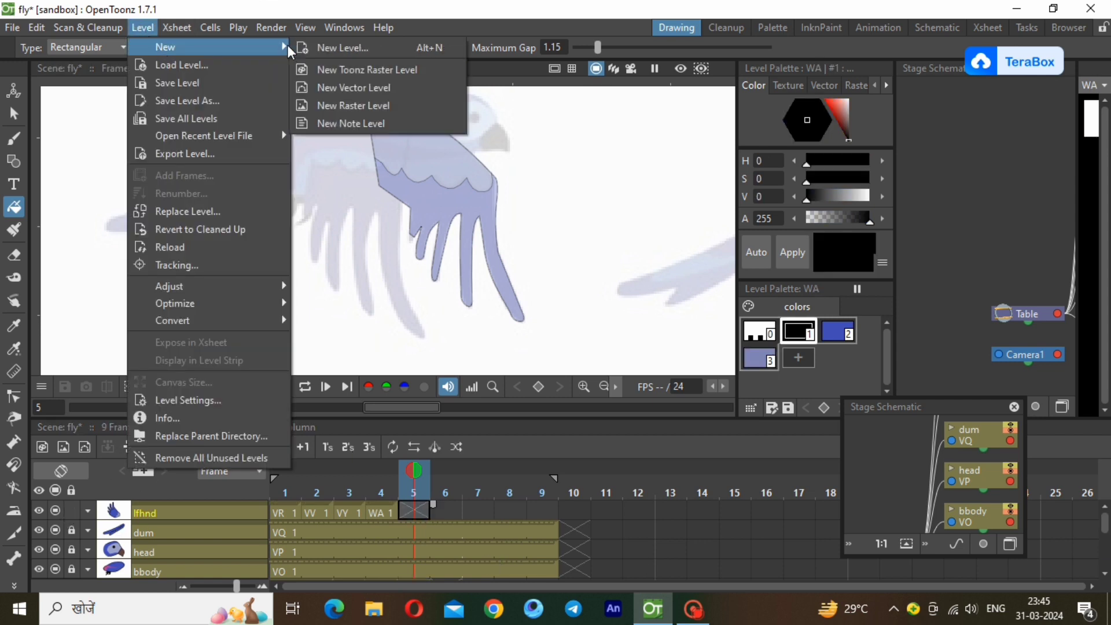
click(342, 48)
click(576, 489)
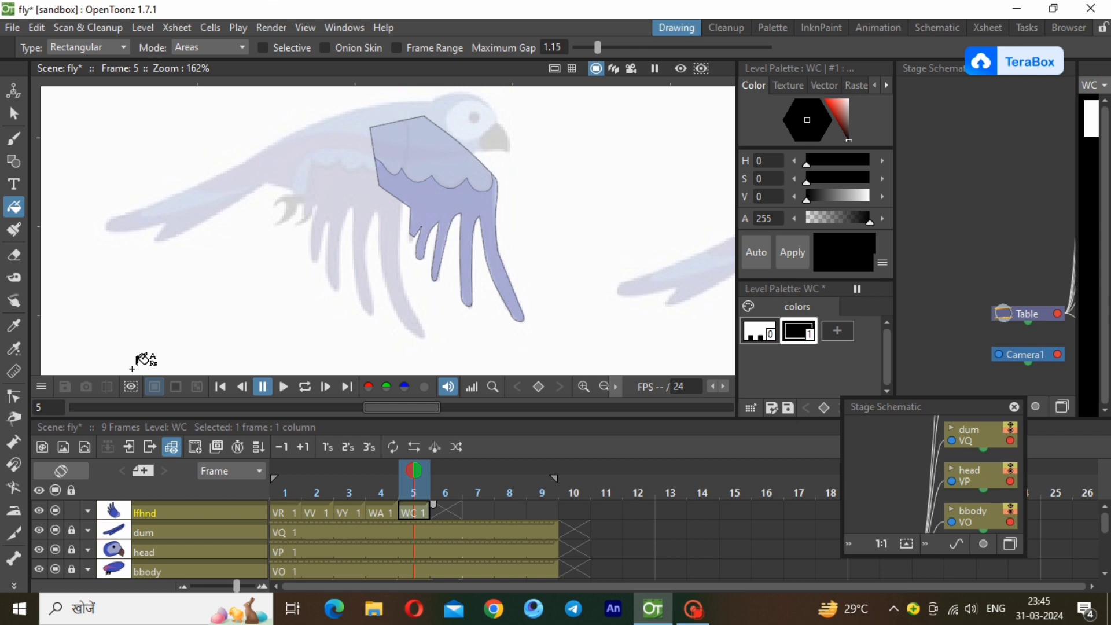
Trace the reference's other wing as a closed black polyline, including the zigzag of its four feathers.
click(13, 163)
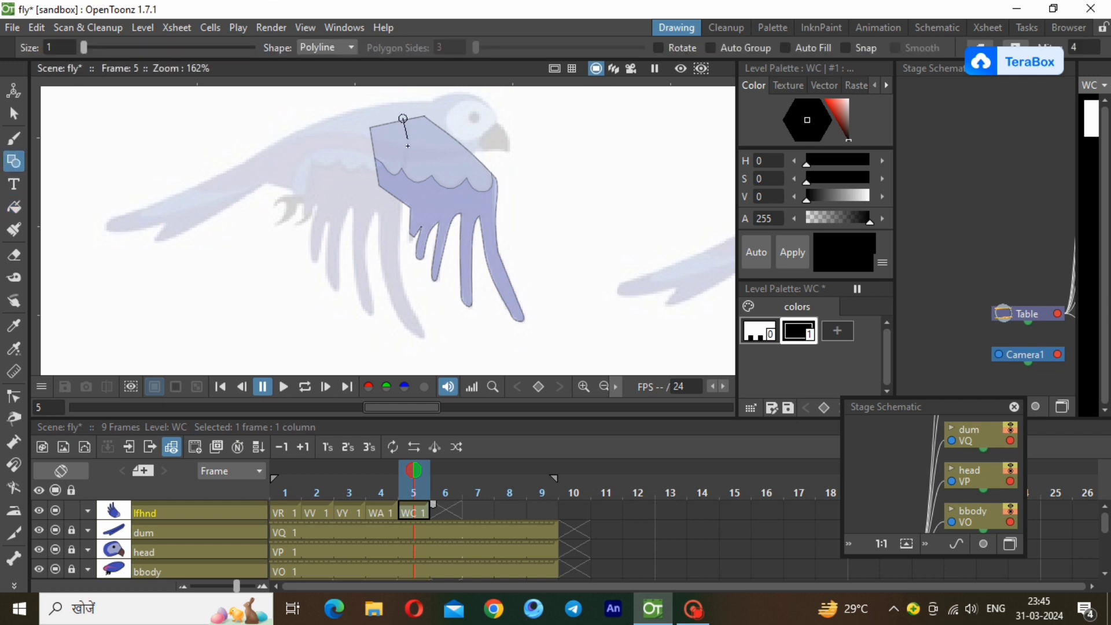
click(409, 332)
click(378, 212)
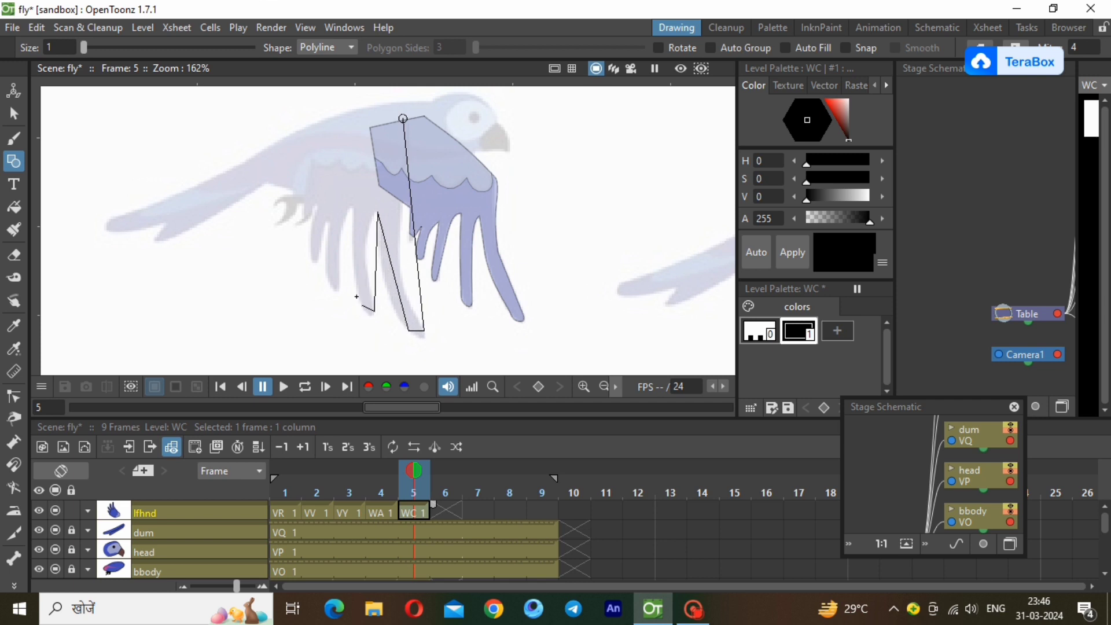
click(353, 205)
click(308, 248)
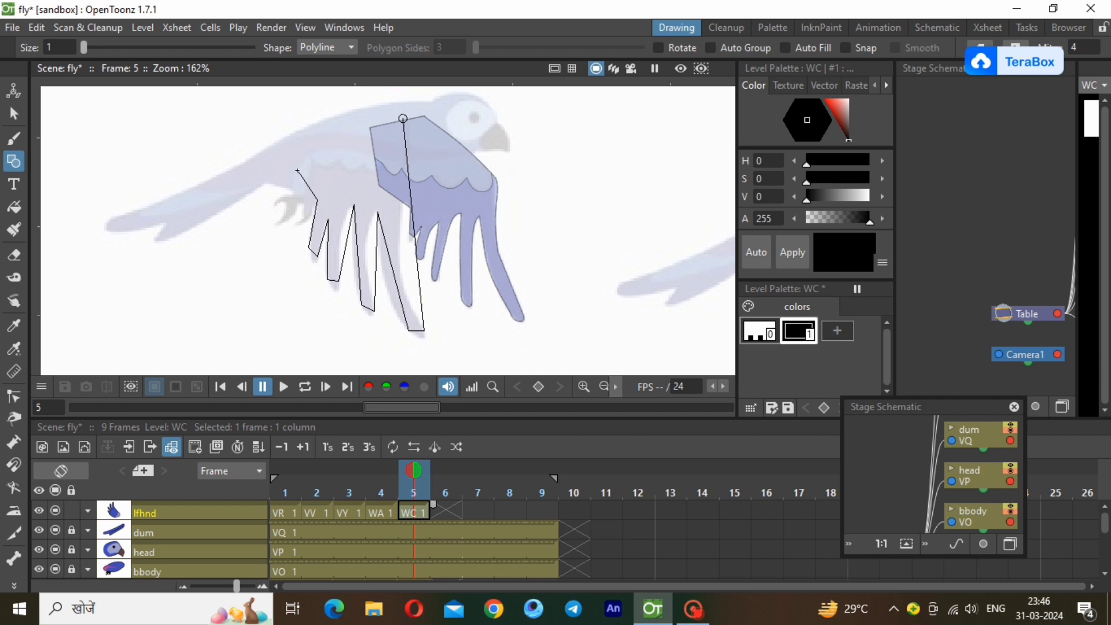
click(322, 137)
click(403, 119)
Select the traced wing outline and thin its stroke.
key(s)
click(410, 328)
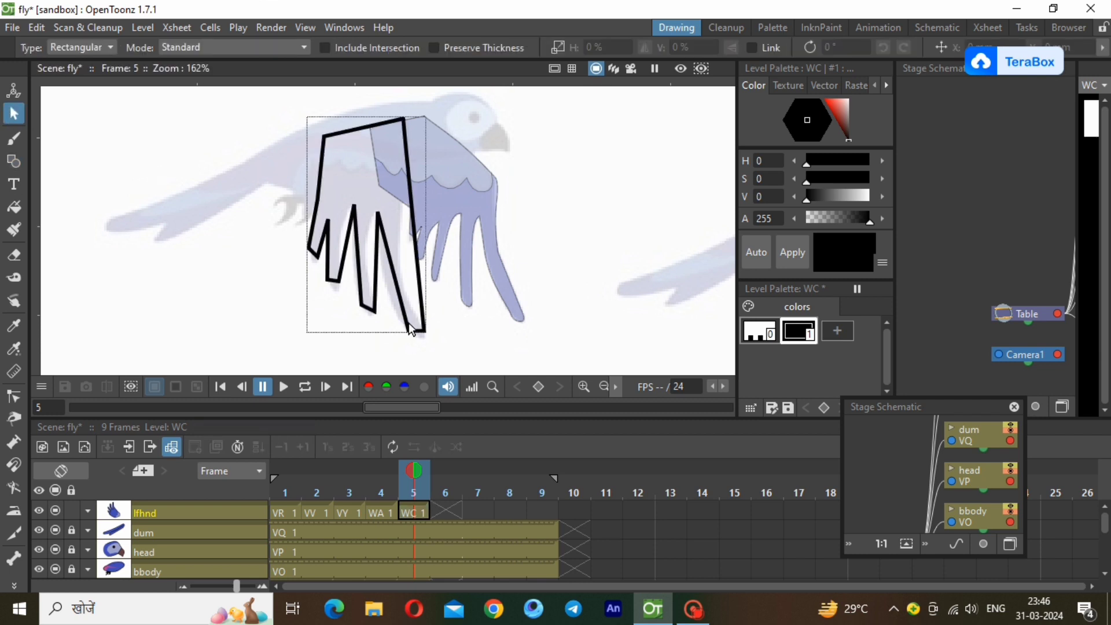
click(411, 331)
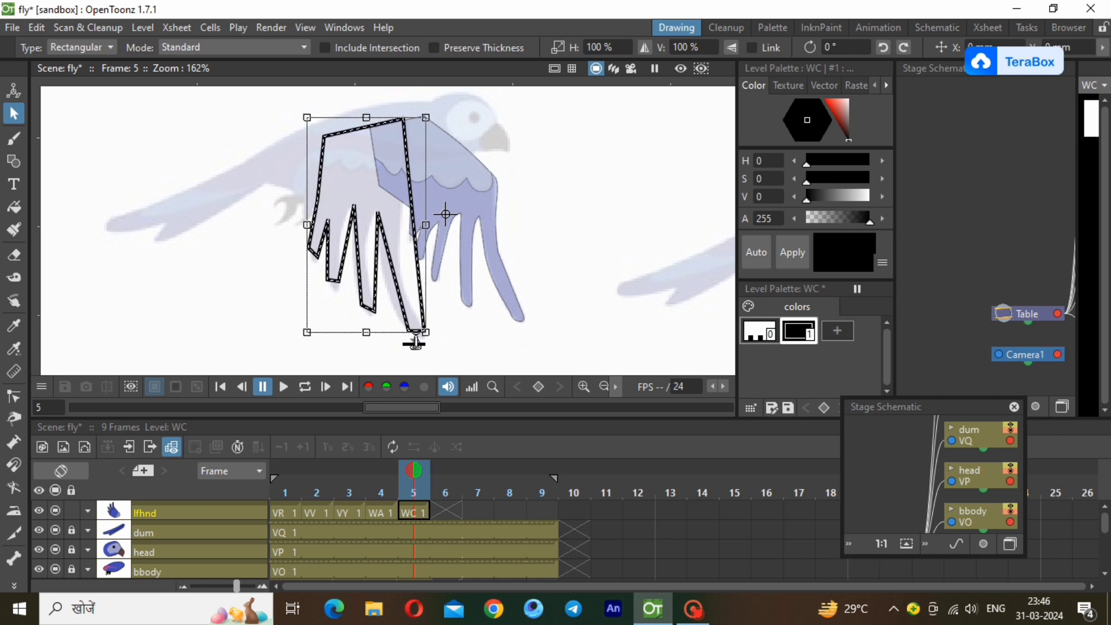
drag(416, 341, 416, 347)
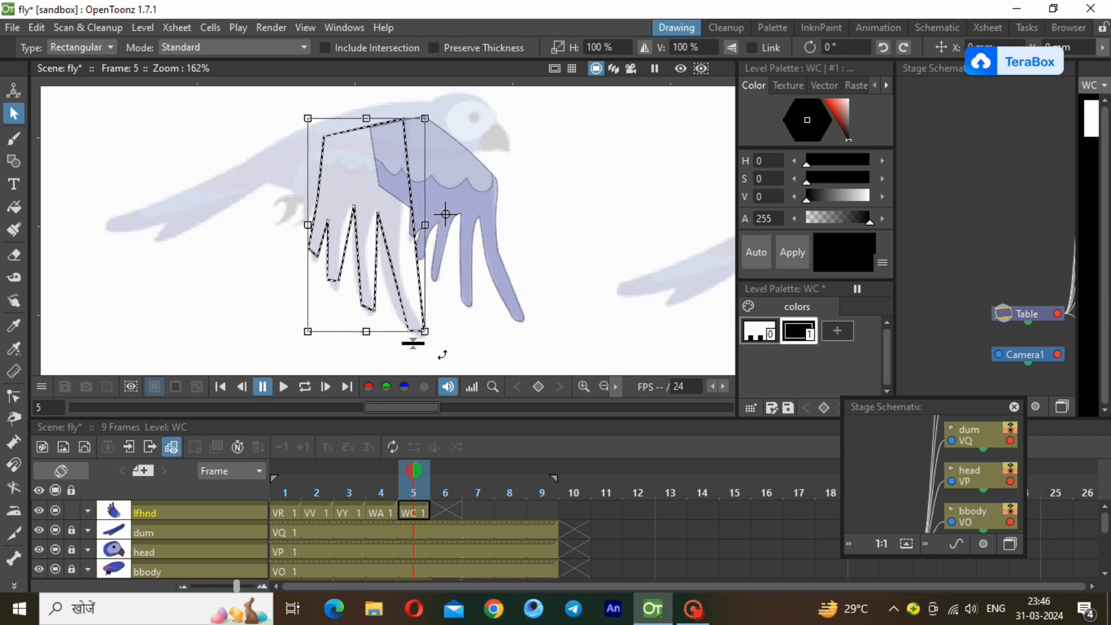
click(180, 304)
Bend both edges of the longest feather and the wing's front edge into curves following the reference.
click(14, 161)
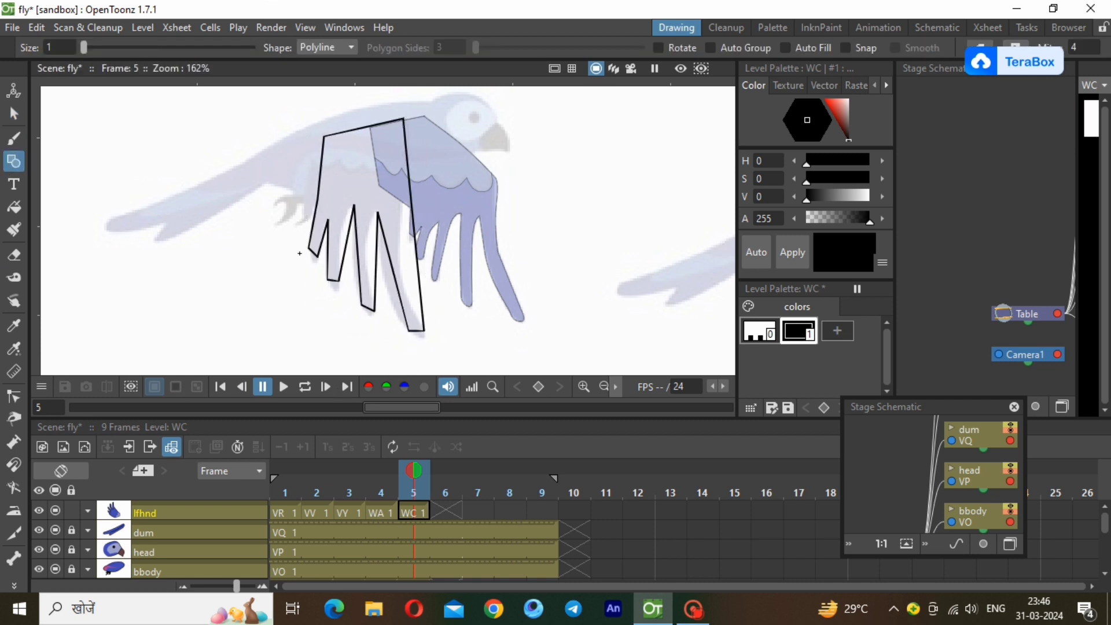
click(14, 397)
click(398, 287)
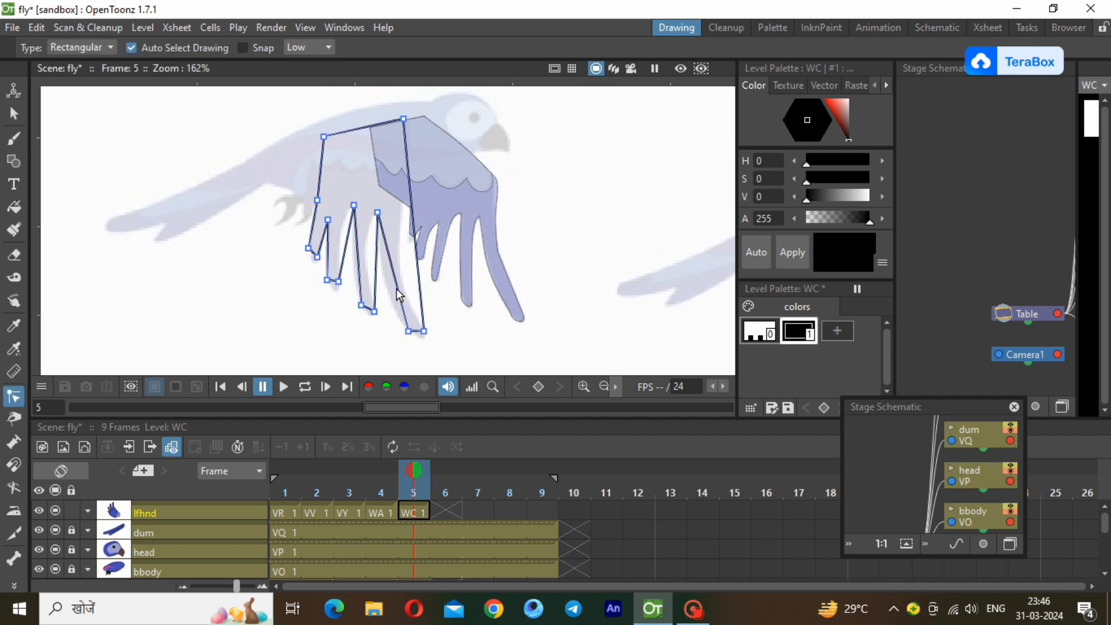
drag(398, 292, 386, 310)
drag(387, 246, 382, 260)
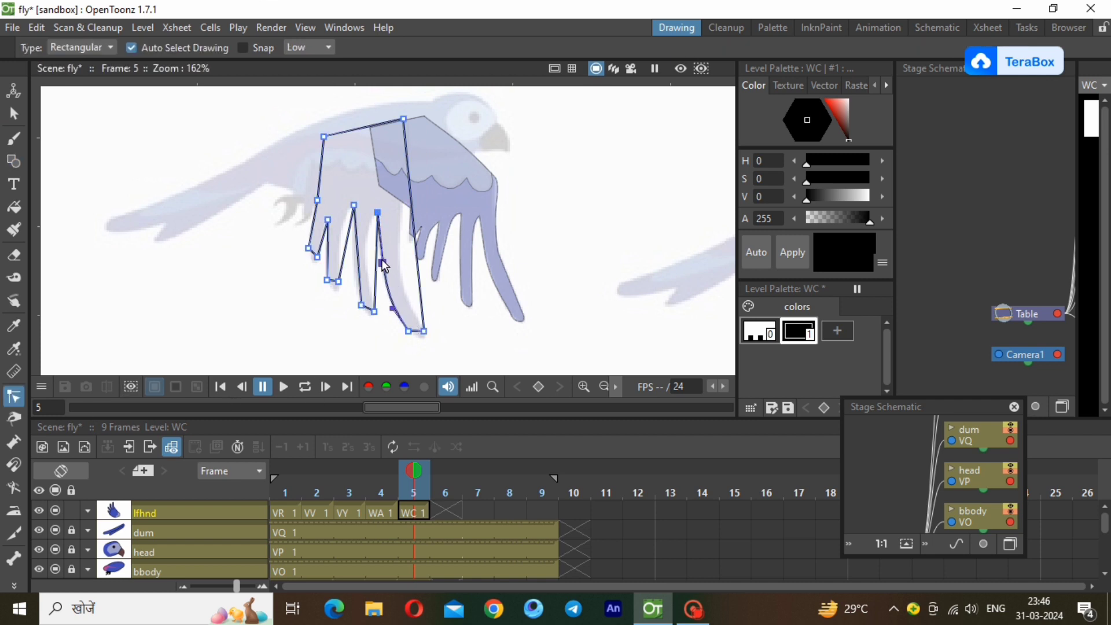
drag(419, 268, 395, 282)
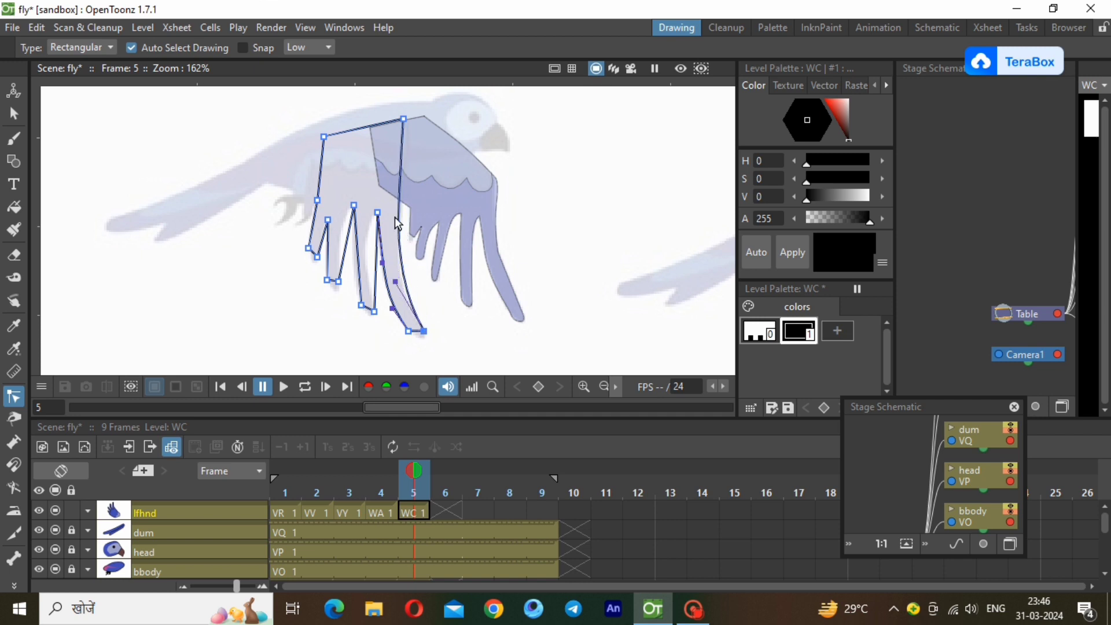
click(403, 119)
drag(403, 181, 408, 211)
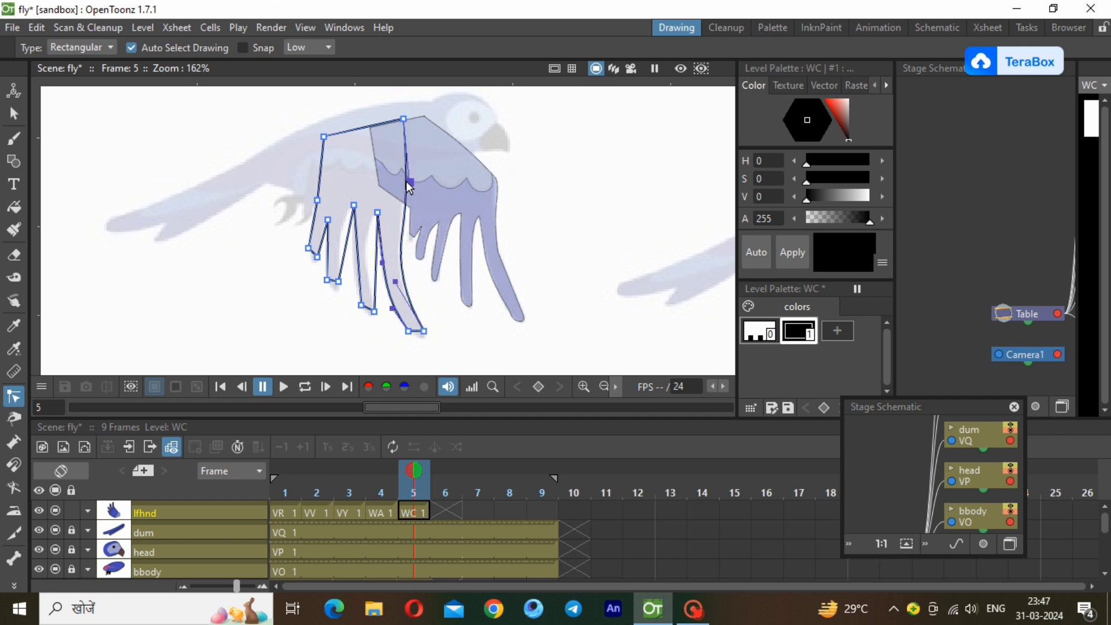
Curve the outline around the two gaps beside the second-longest feather to match the reference.
drag(395, 282, 367, 214)
click(359, 283)
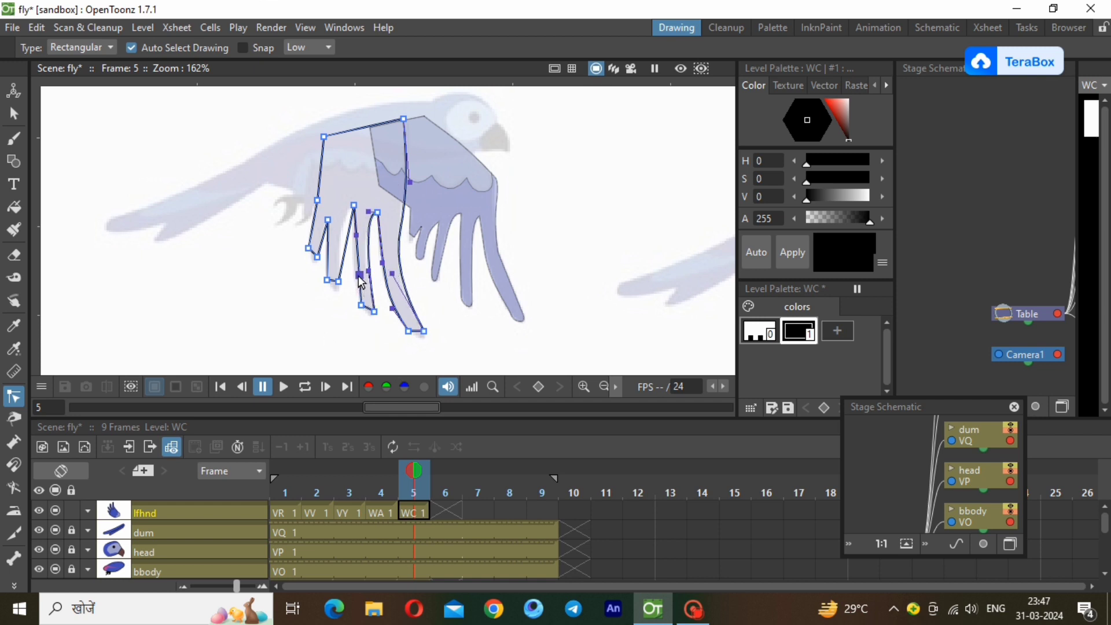
drag(358, 277, 352, 273)
click(345, 242)
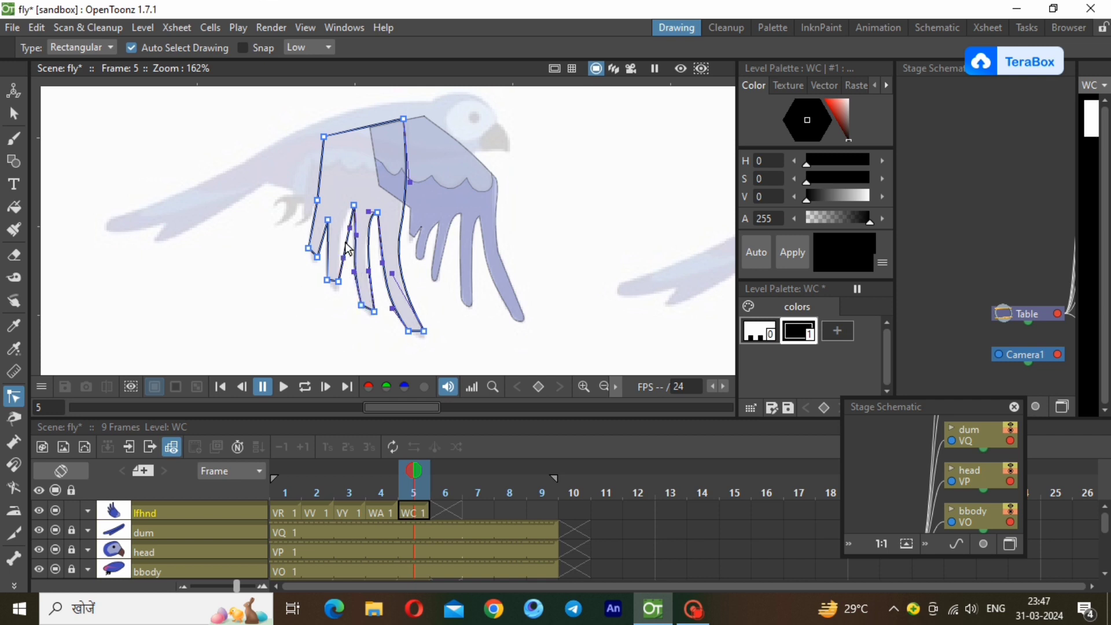
drag(349, 229, 339, 212)
drag(342, 260, 338, 259)
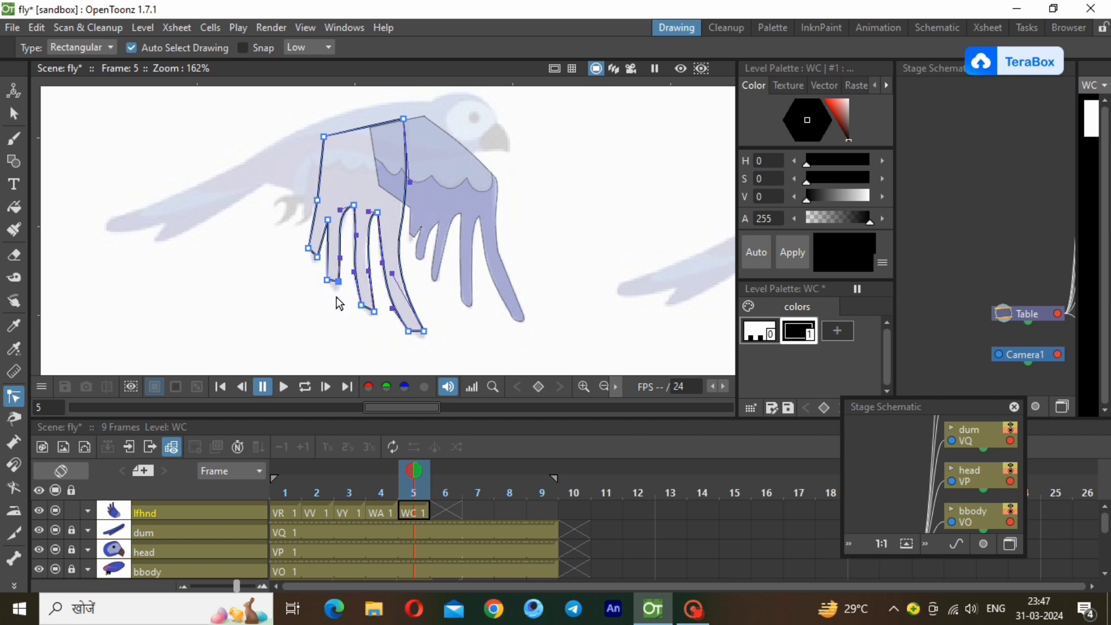
Round the longest feather's tip and bow the wing's rear edge outward to match the reference.
scroll(359, 324, up, 2)
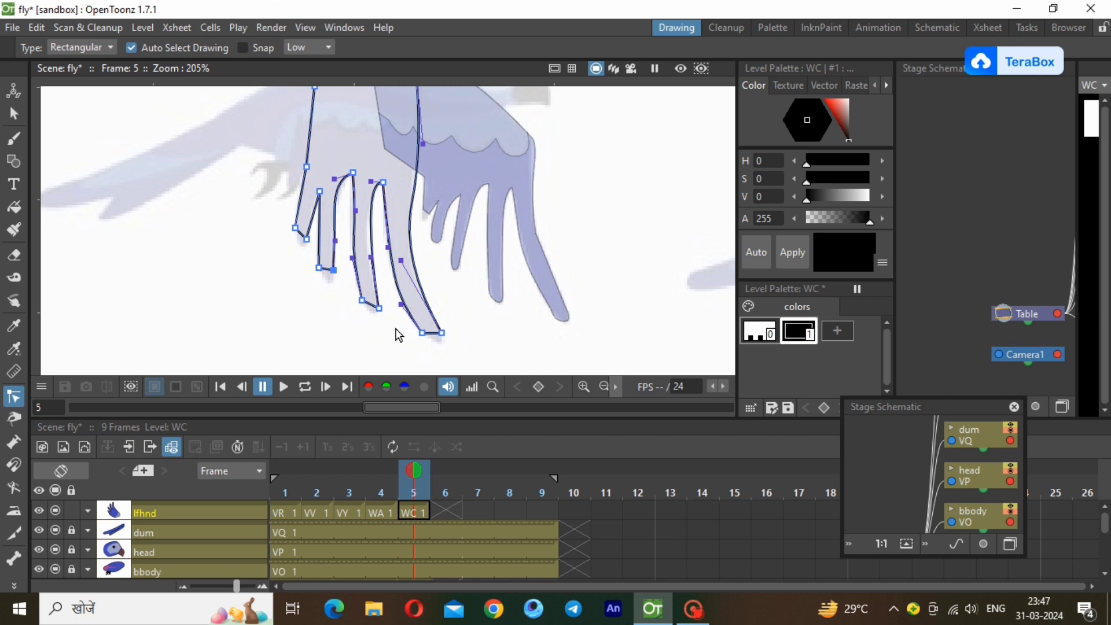
click(432, 335)
drag(429, 334, 436, 344)
drag(313, 142, 314, 112)
drag(305, 109, 309, 104)
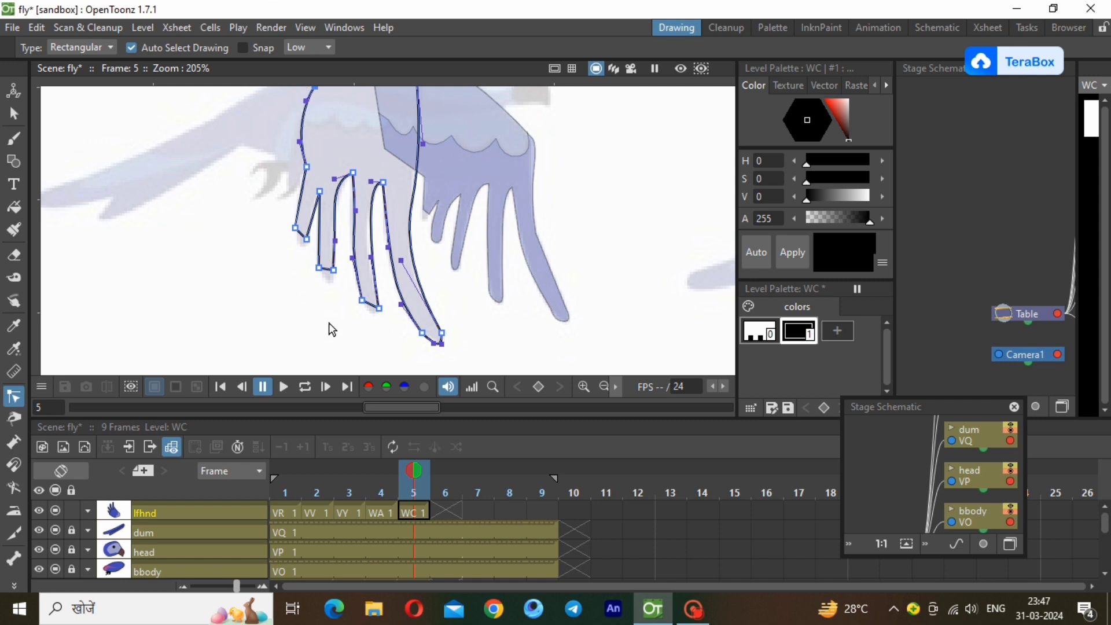
Round the tips of the three shorter feathers to match the reference, and deselect the outline.
scroll(294, 321, up, 3)
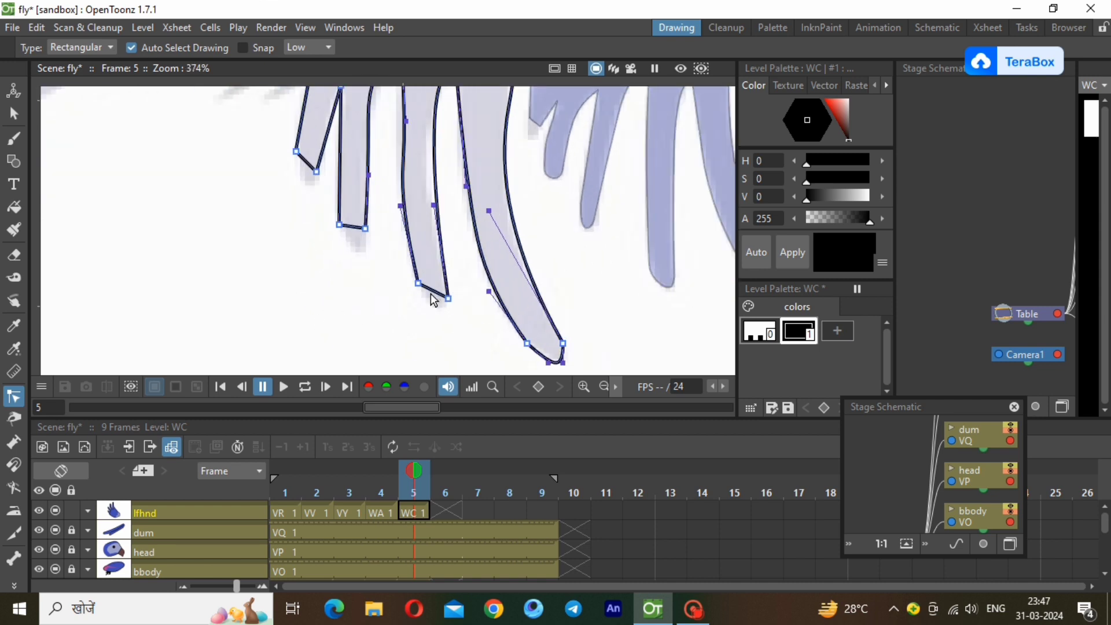
drag(430, 297, 441, 308)
mouse_move(356, 230)
mouse_down()
mouse_move(364, 251)
mouse_move(343, 247)
mouse_up()
drag(300, 174, 294, 176)
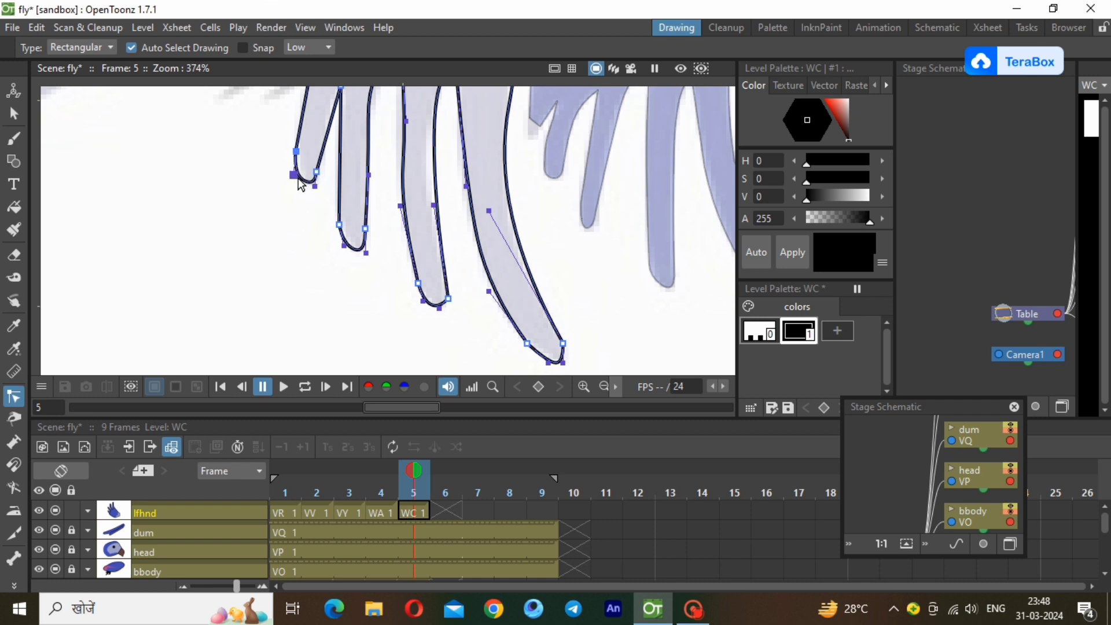
click(595, 387)
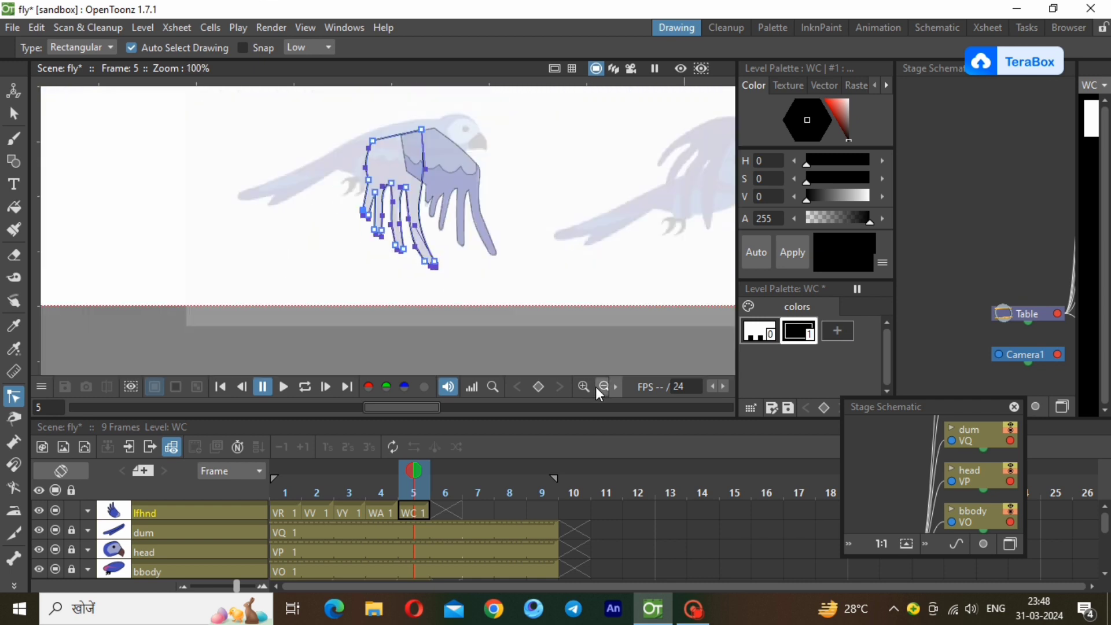
click(471, 256)
Add two styles to the WC palette, with dark blue copied from the WA palette as style 2 and lighter blue as style 3.
click(825, 326)
right_click(826, 326)
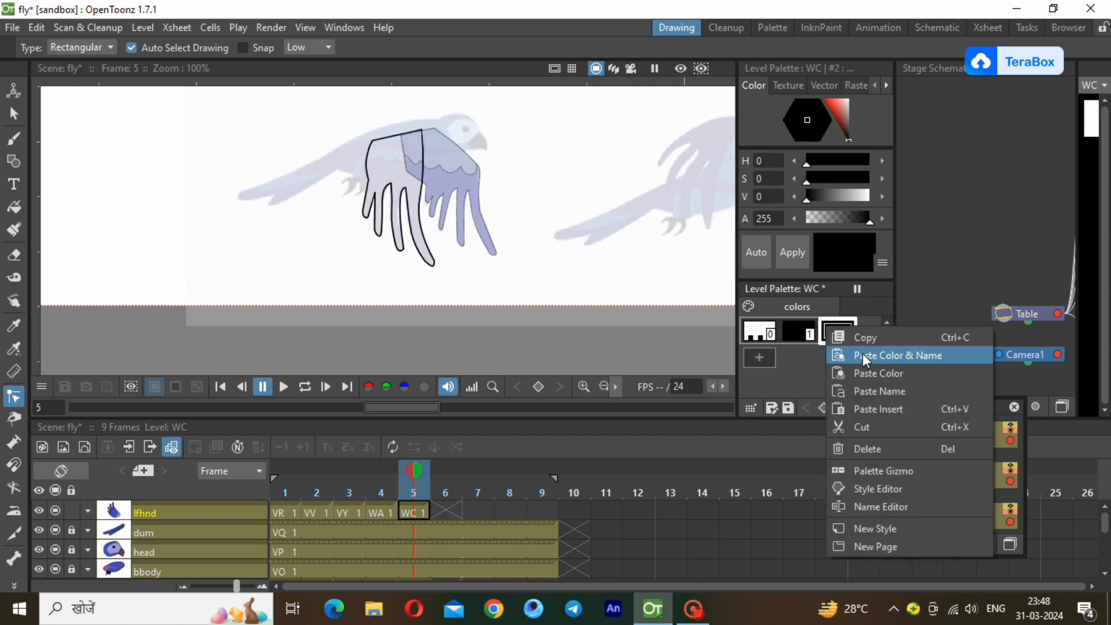
click(880, 373)
click(379, 513)
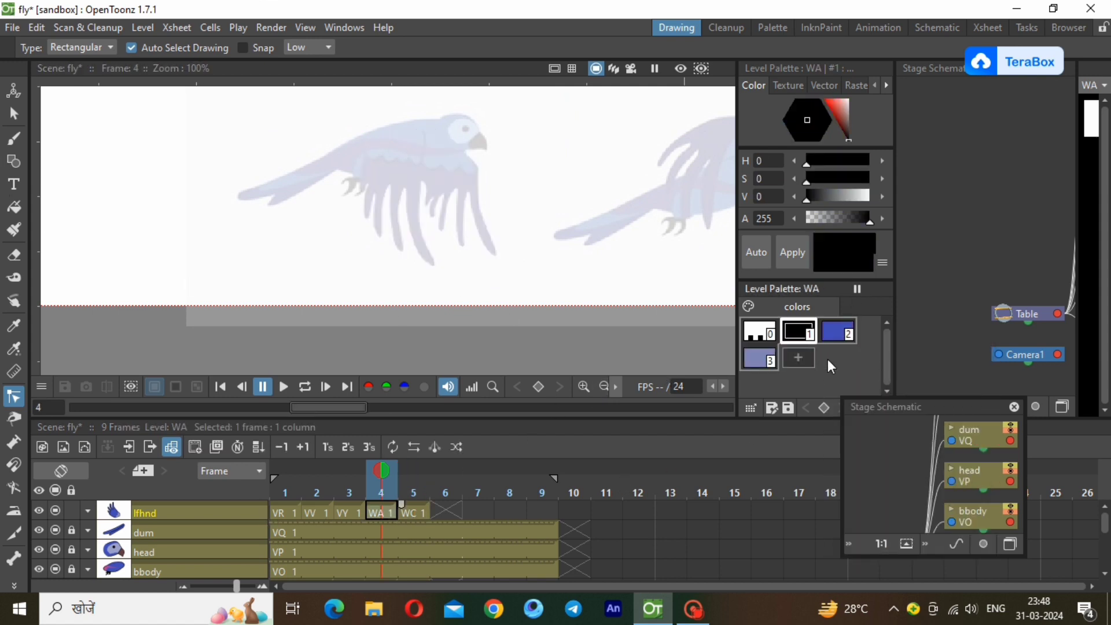
right_click(838, 332)
click(857, 361)
click(414, 512)
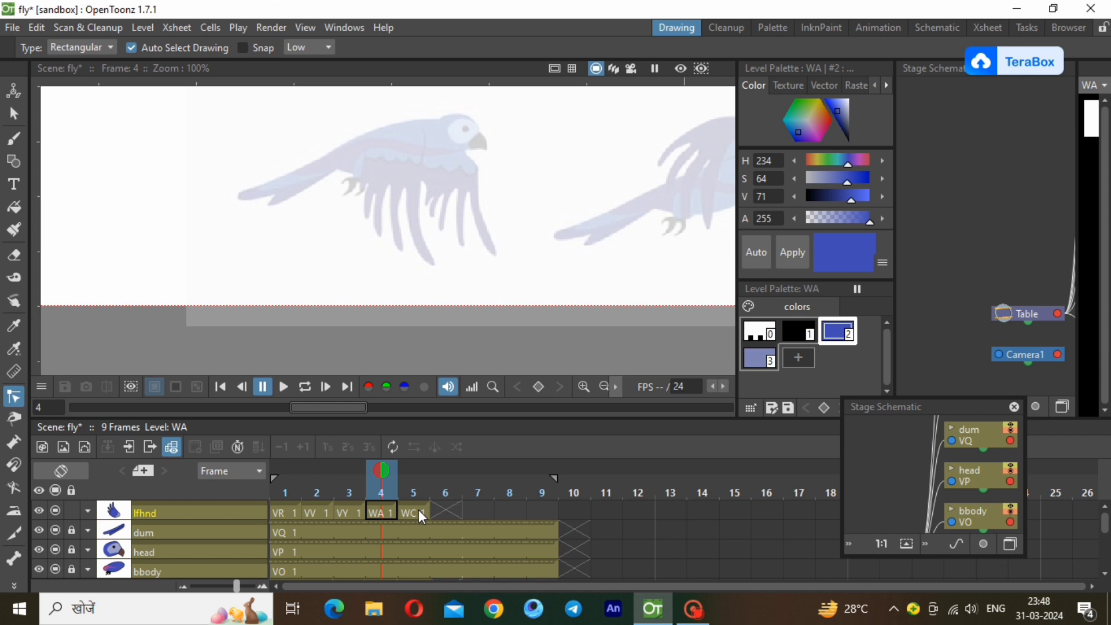
right_click(843, 334)
click(893, 384)
Fill the whole lfhnd wing outline with dark blue style 2 and lower the layer's opacity to 40%.
key(f)
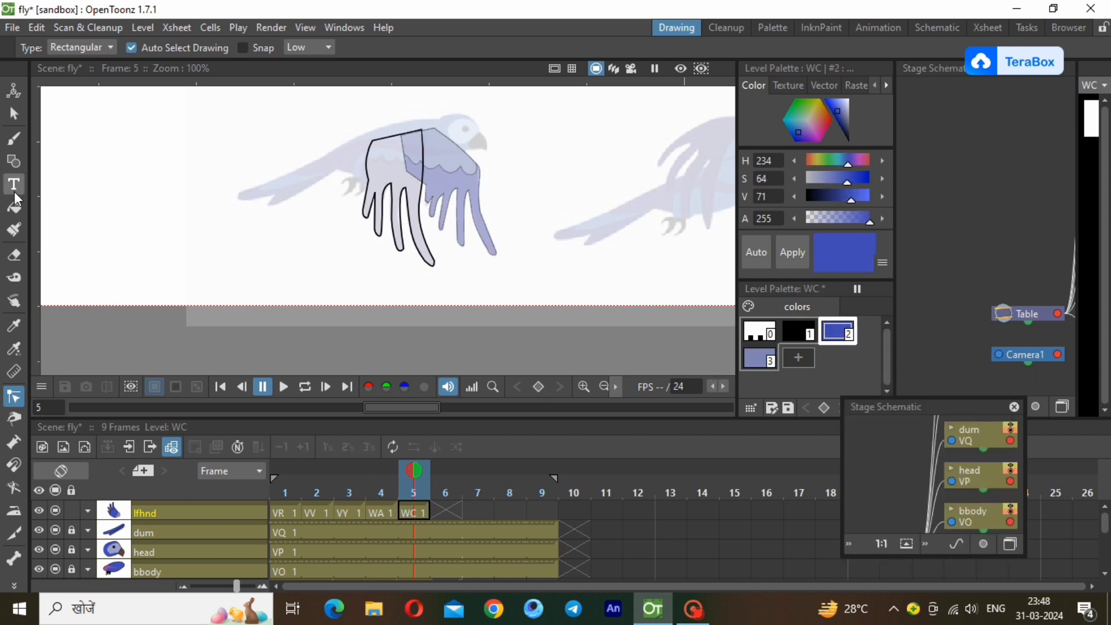
drag(297, 124, 491, 286)
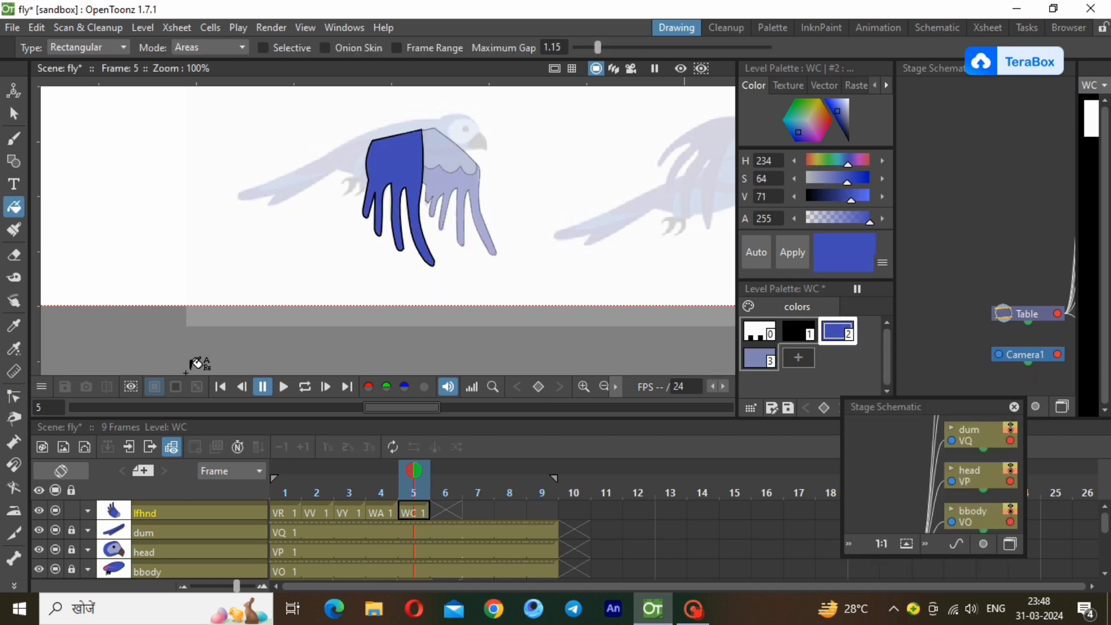
click(84, 512)
click(134, 528)
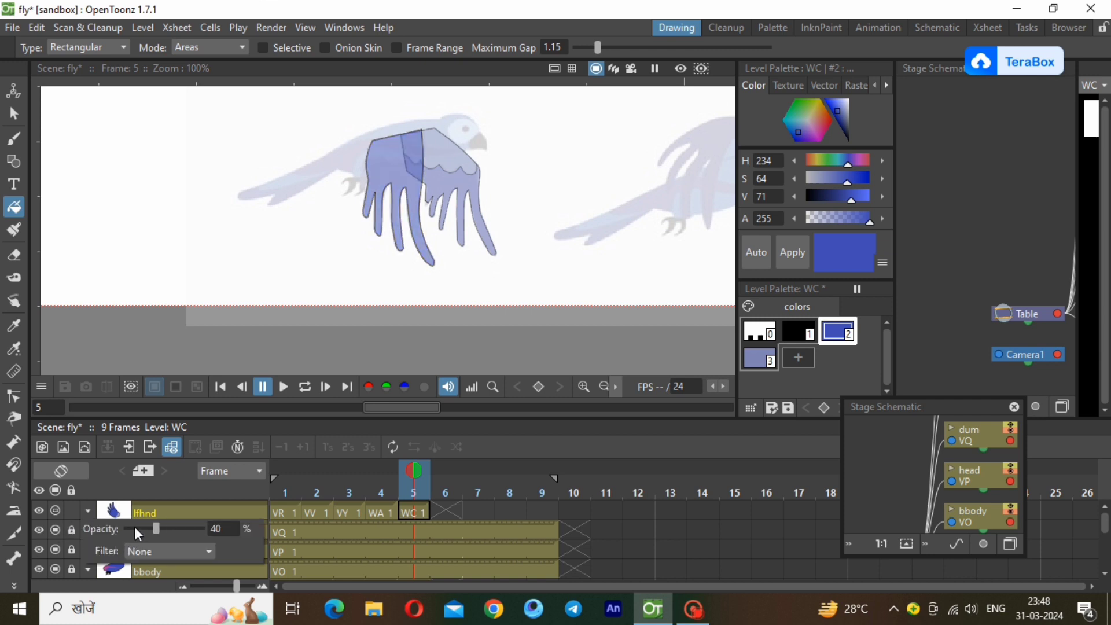
Draw a black style 1 polyline across the upper part of frame 5's lfhnd wing, from its rear edge to its front edge.
click(135, 528)
click(393, 512)
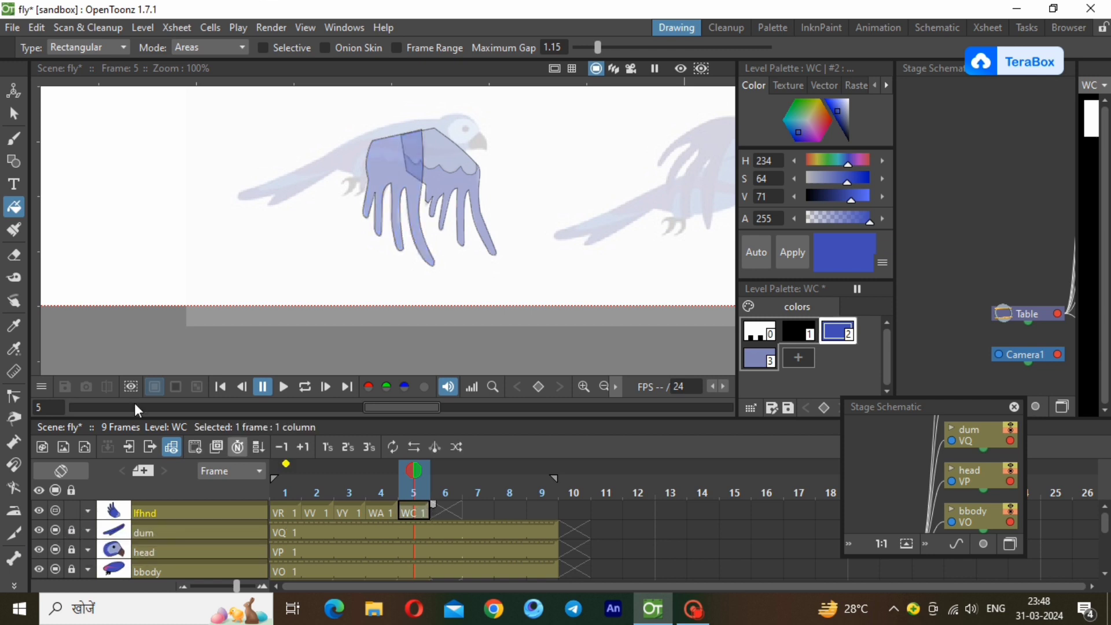
key(g)
click(799, 331)
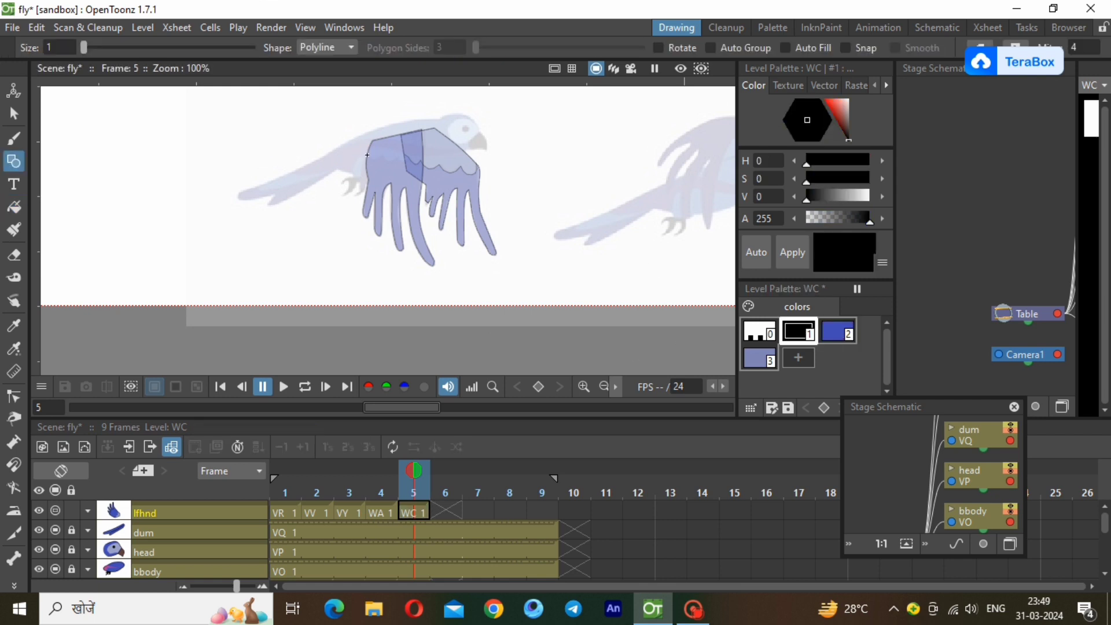
click(397, 154)
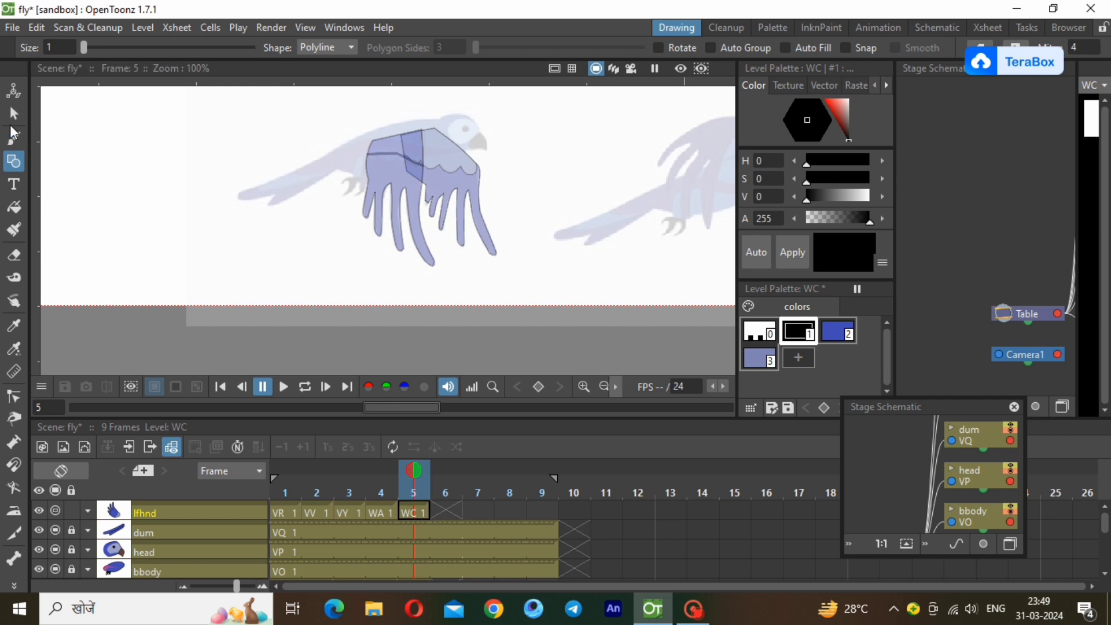
Reduce the thickness of the dividing line across the lfhnd wing to a thin stroke, and deselect it.
scroll(389, 134, up, 1)
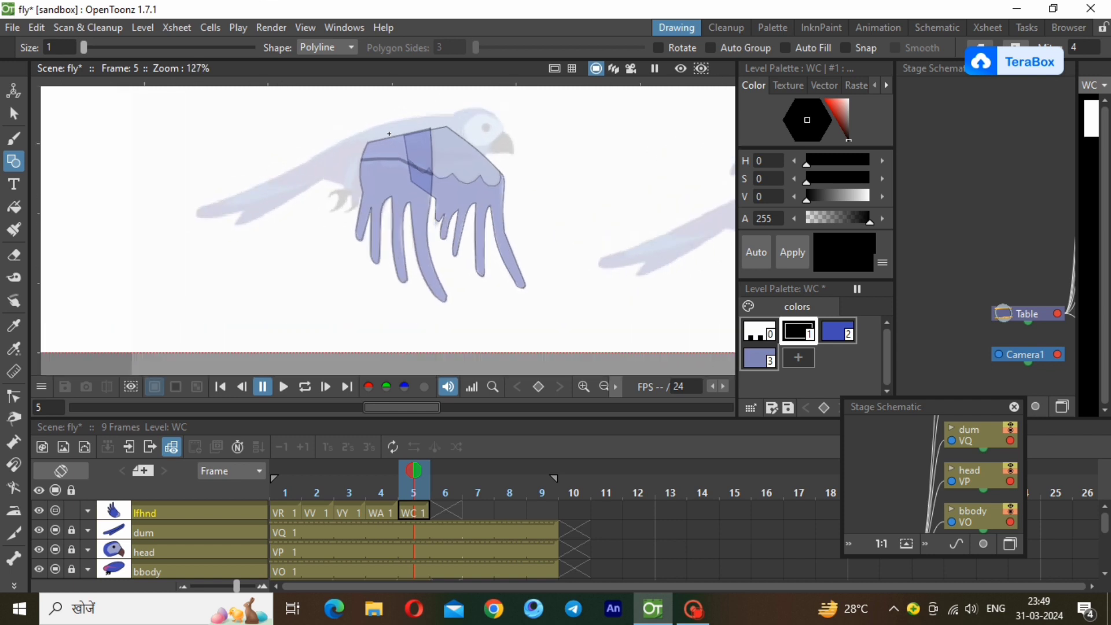
scroll(389, 133, up, 1)
scroll(389, 134, up, 2)
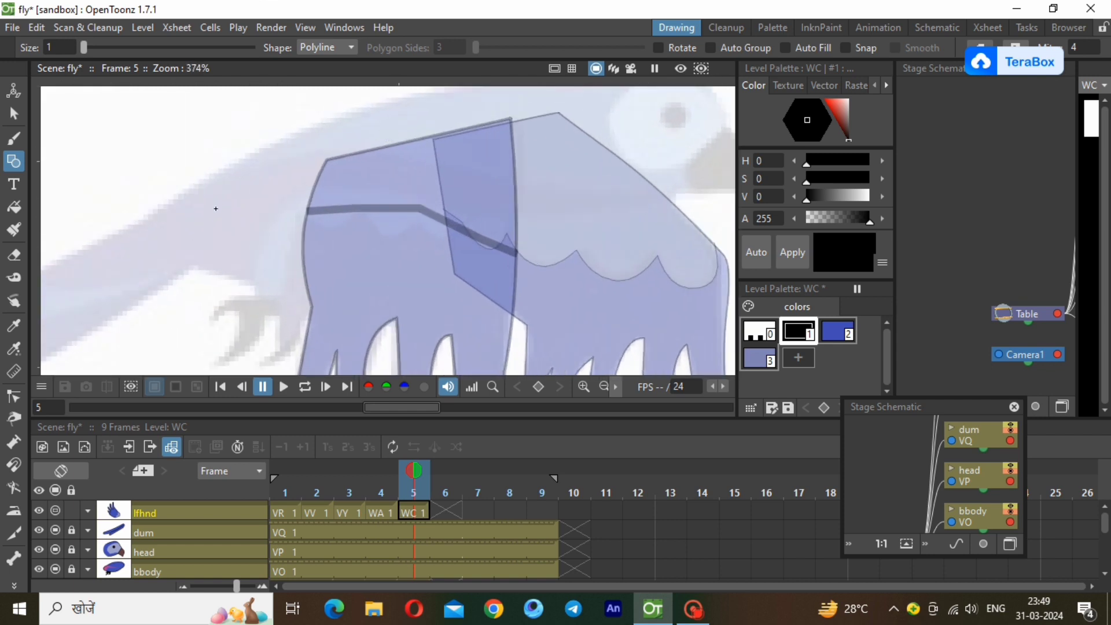
key(c)
click(14, 114)
click(462, 228)
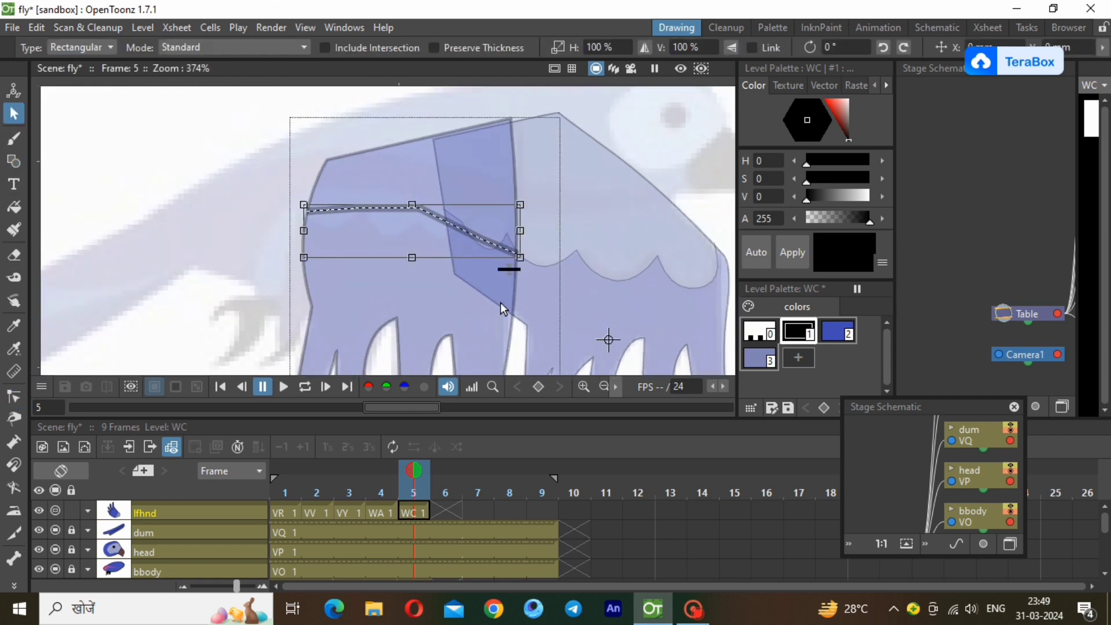
drag(509, 265, 513, 327)
click(208, 323)
Bend the segments of the dividing line downward into feather scallops with the Control Point Editor.
click(14, 419)
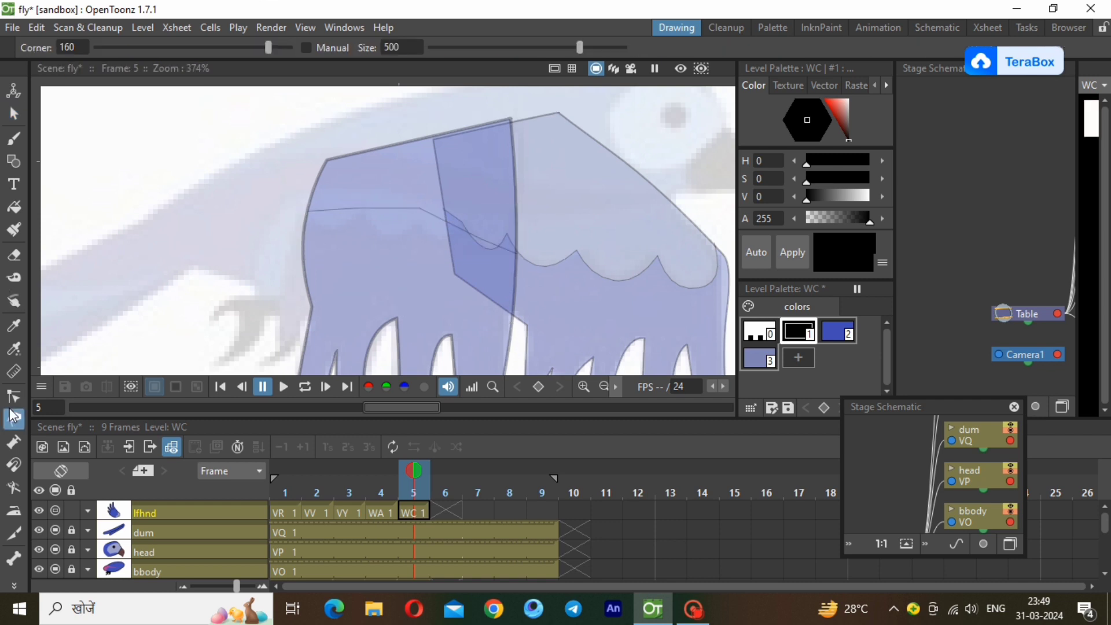
click(14, 397)
click(391, 207)
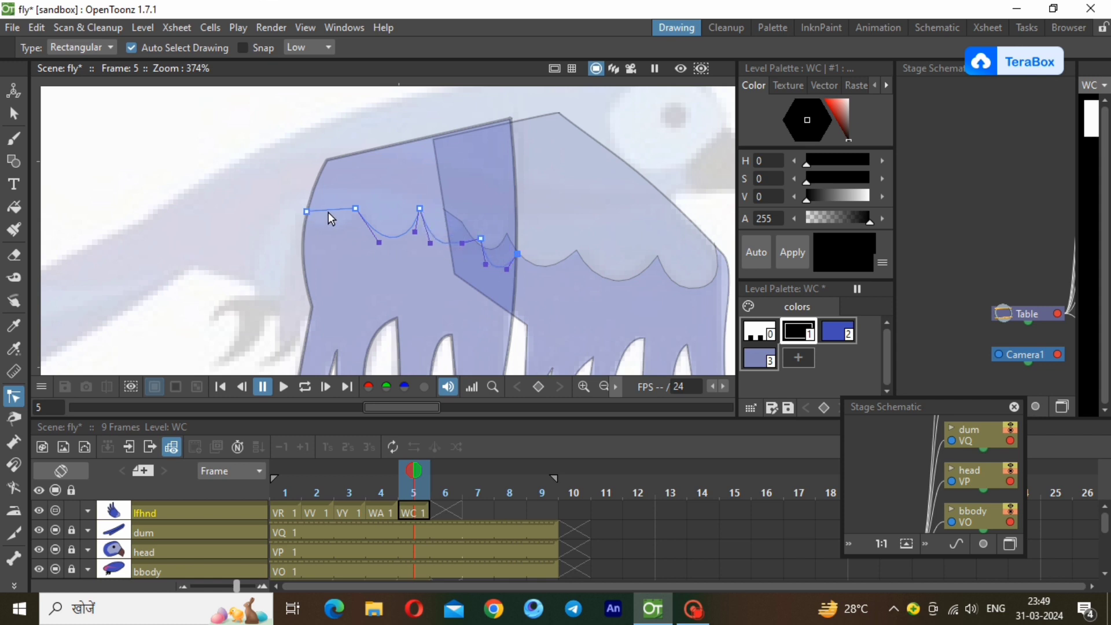
click(335, 268)
Fill the lfhnd wing's area above the scallops with lighter blue style 3 and restore the layer's opacity to 100%.
click(751, 360)
click(14, 207)
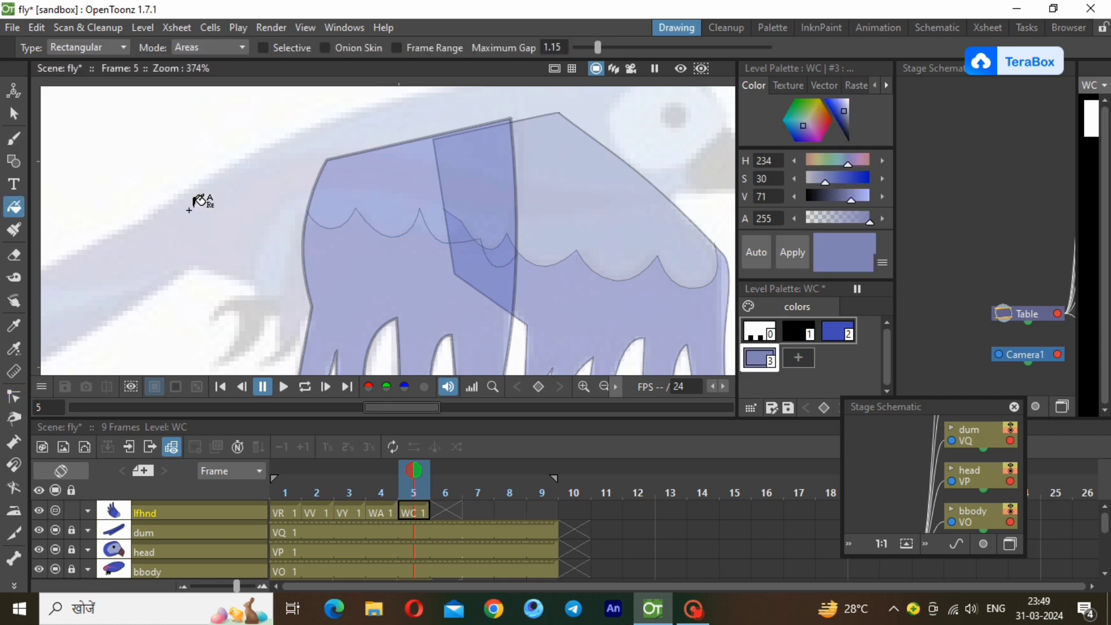
drag(239, 117, 550, 283)
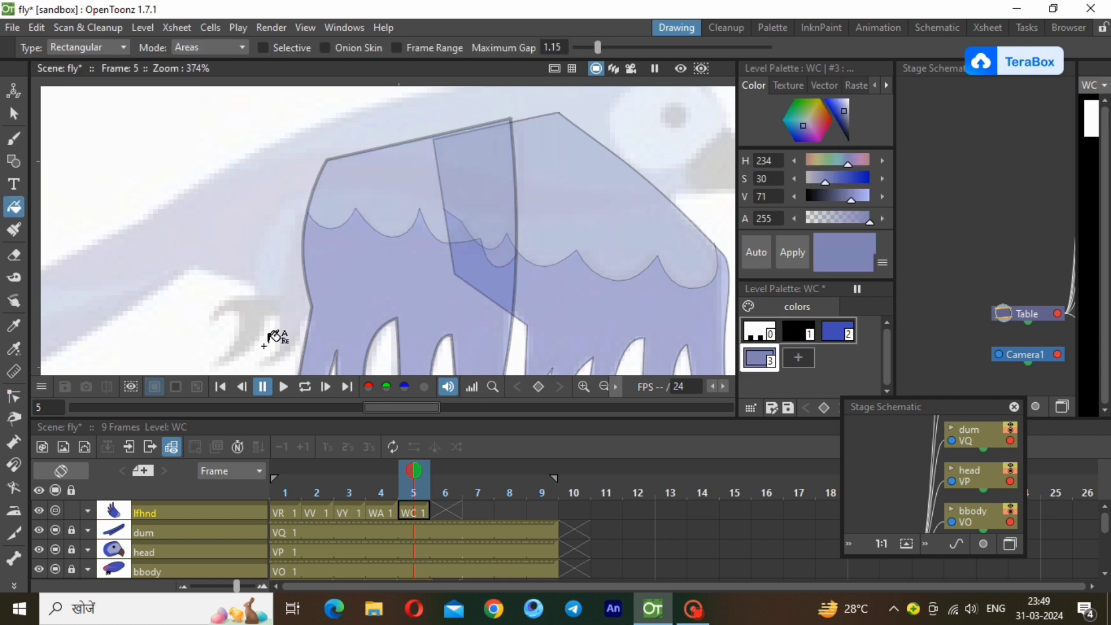
click(88, 510)
drag(153, 531, 218, 528)
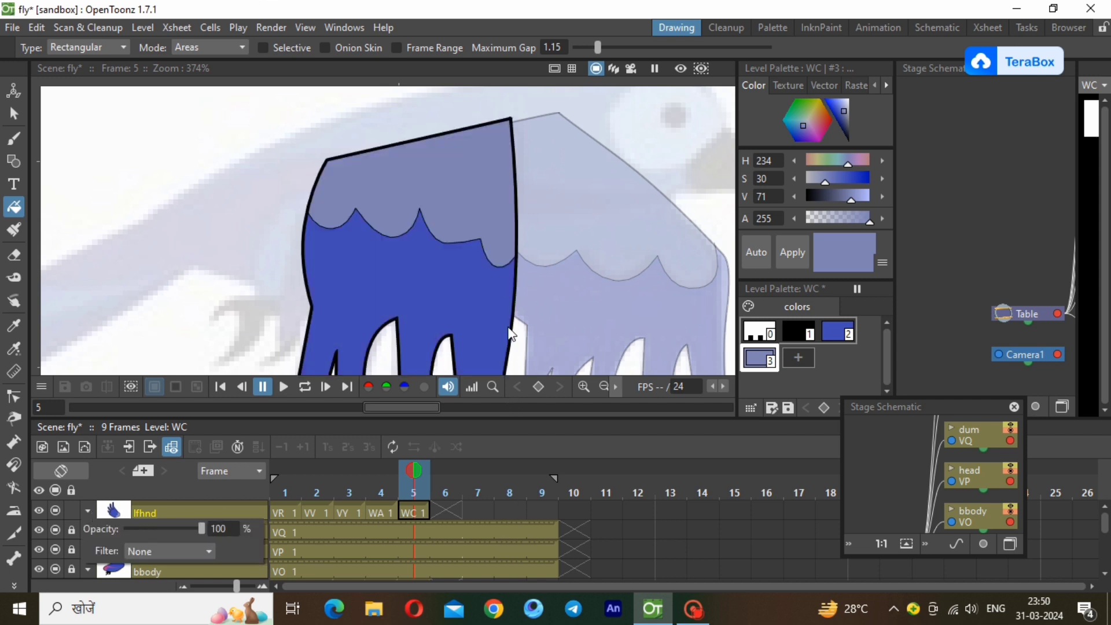
Move the lfhnd wing from its reference pose onto the colored bird's body and compare its placement with frame 4.
click(604, 387)
click(603, 387)
click(603, 387)
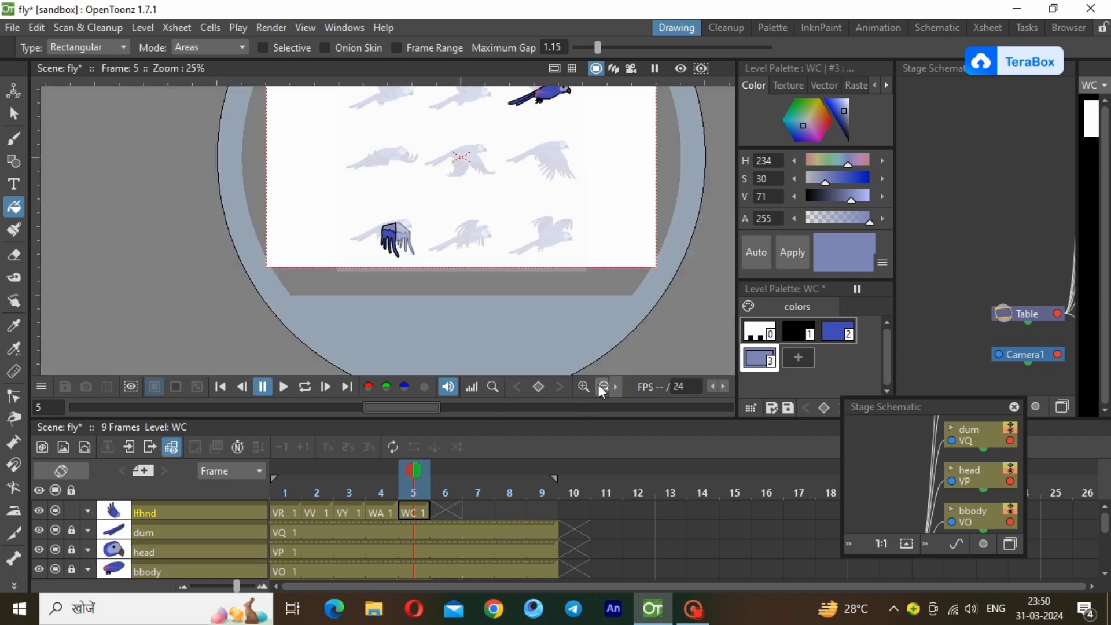
click(603, 387)
scroll(396, 139, up, 3)
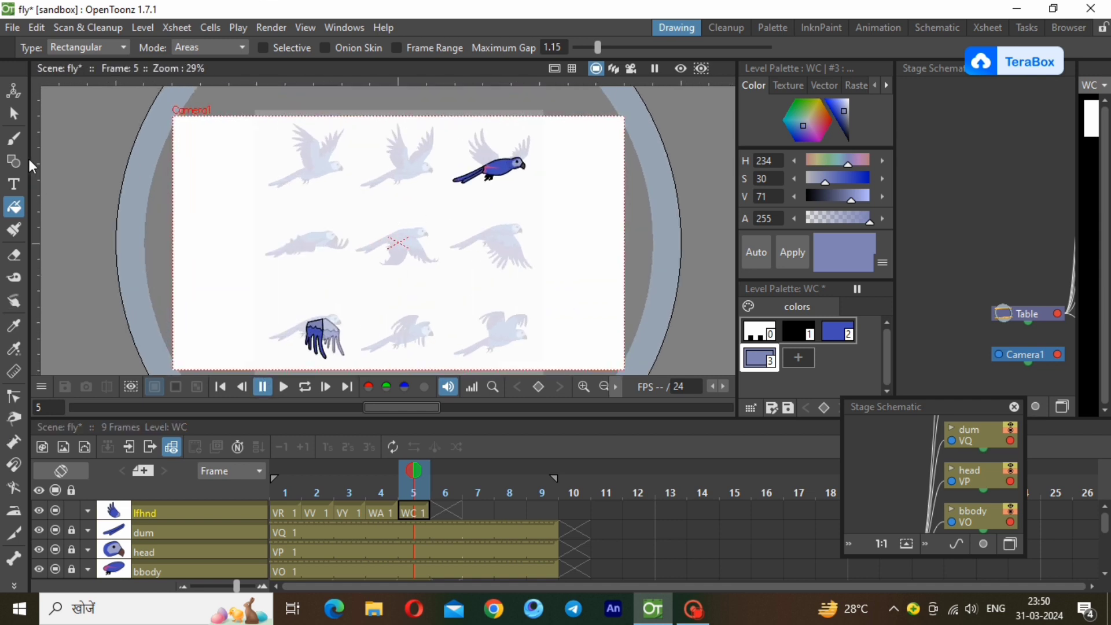
key(s)
click(325, 342)
mouse_move(321, 338)
mouse_down()
mouse_move(393, 291)
mouse_move(504, 181)
mouse_up()
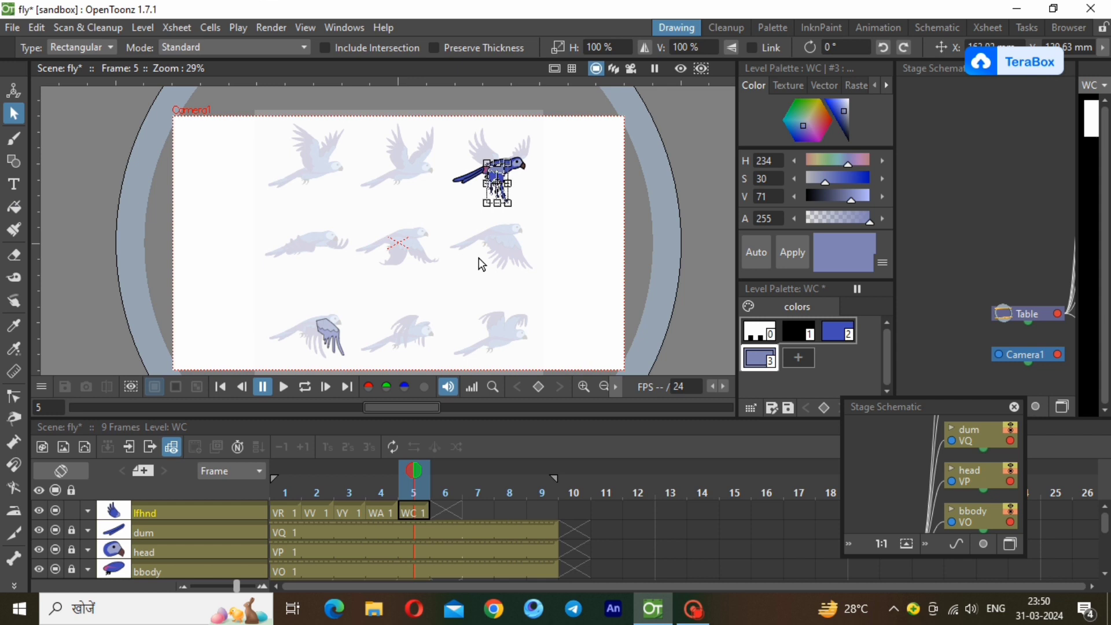
click(412, 321)
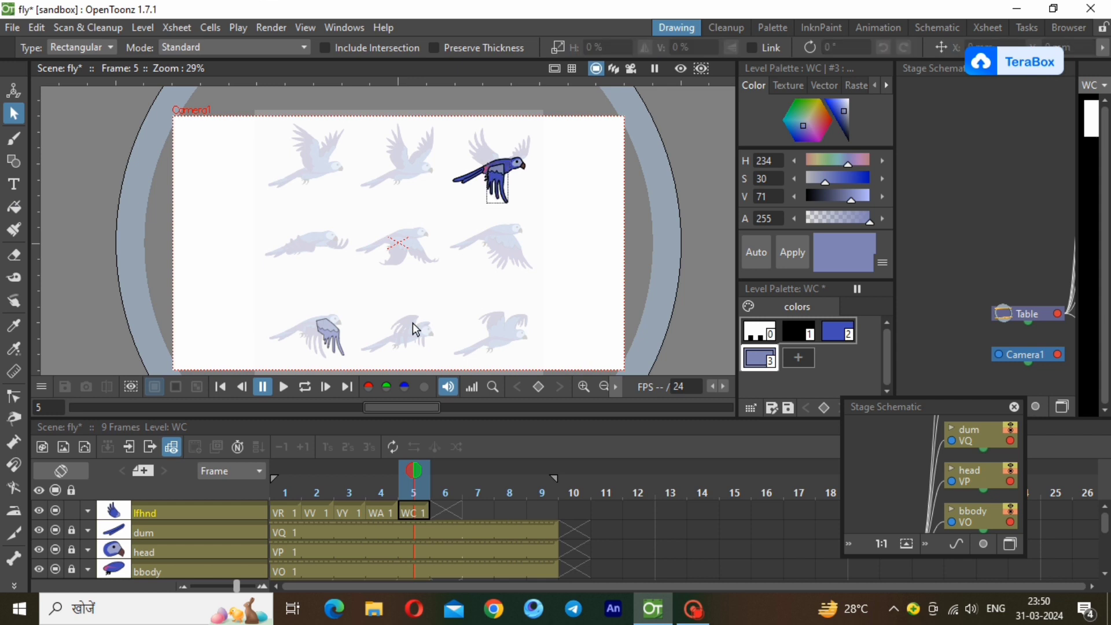
click(386, 513)
click(407, 515)
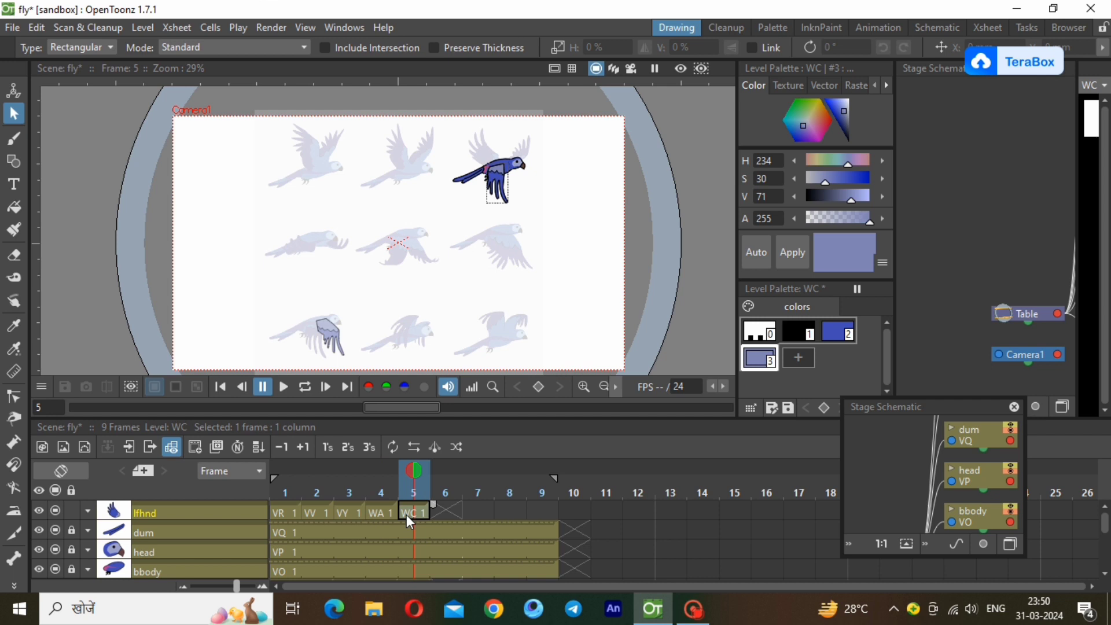
click(384, 513)
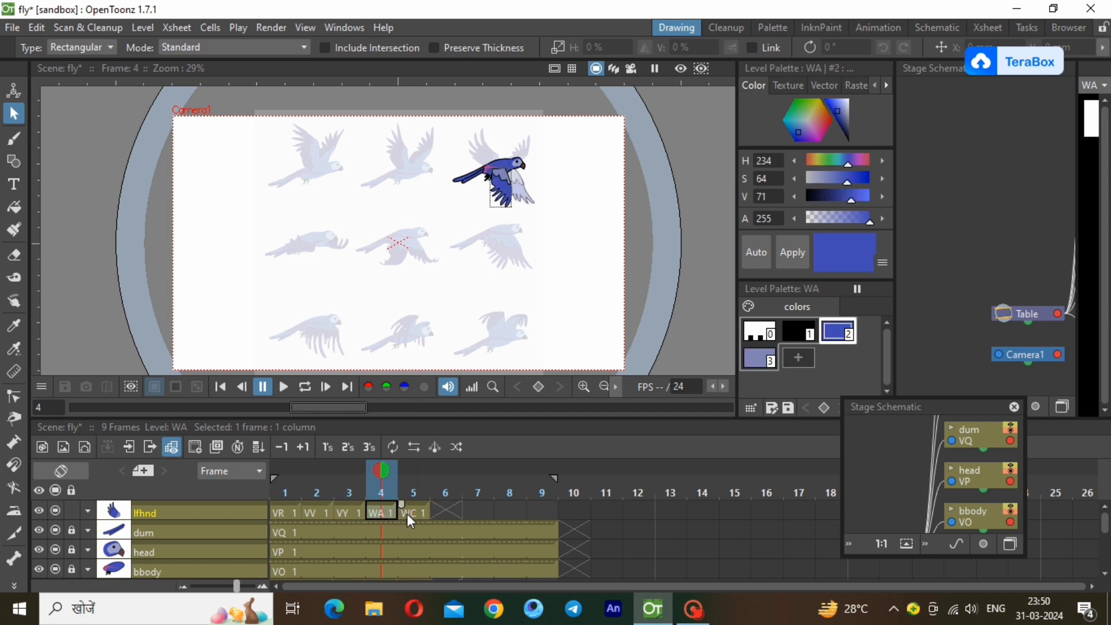
click(408, 514)
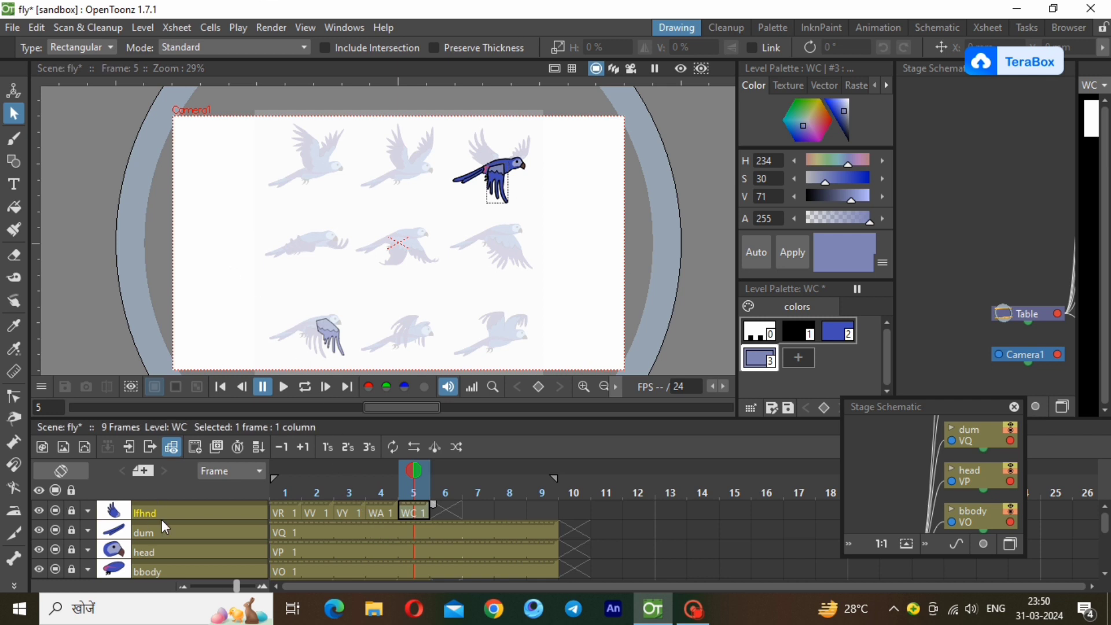
Unlock the rthnd layer, restore its opacity to 100%, and move its frame 5 wing onto the colored bird's body.
scroll(156, 529, down, 3)
click(139, 533)
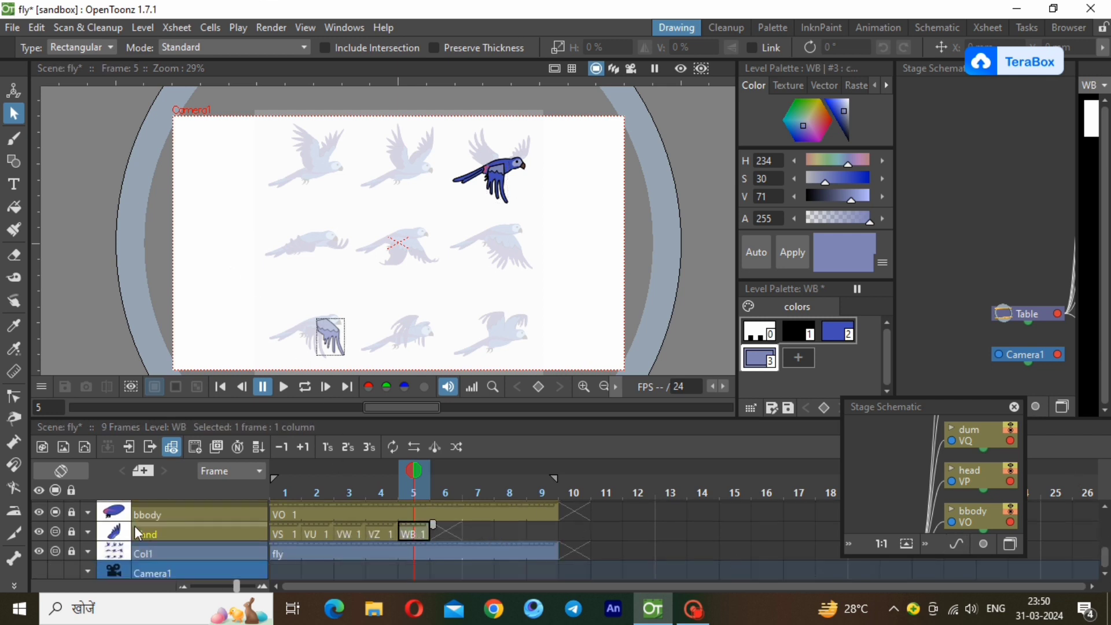
click(86, 531)
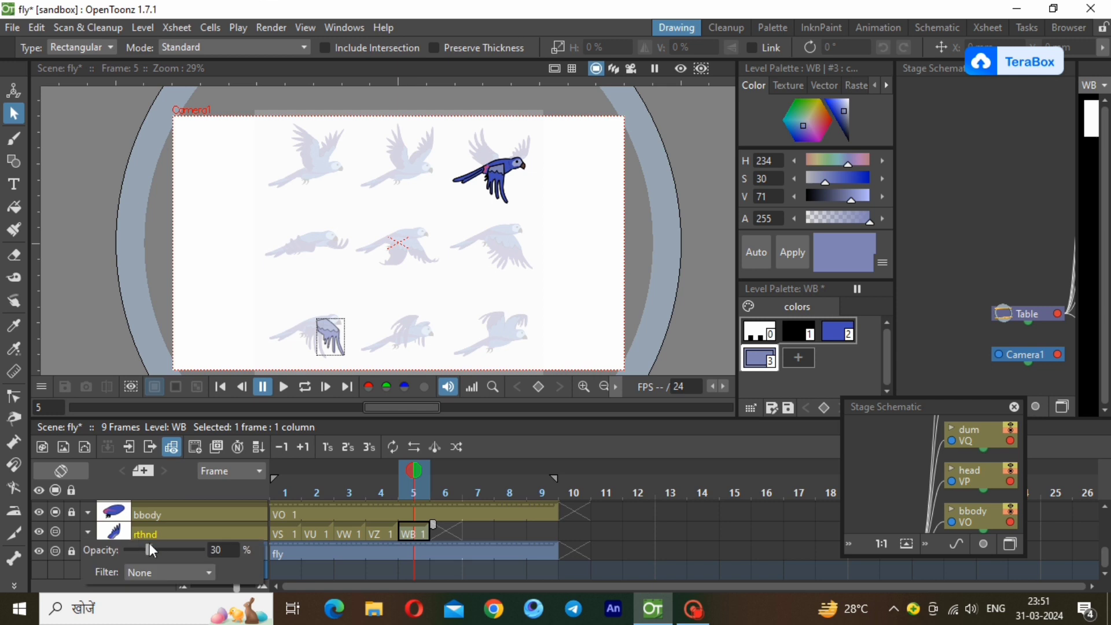
click(175, 529)
mouse_move(285, 293)
mouse_down()
mouse_move(379, 364)
mouse_move(425, 260)
mouse_move(519, 178)
mouse_up()
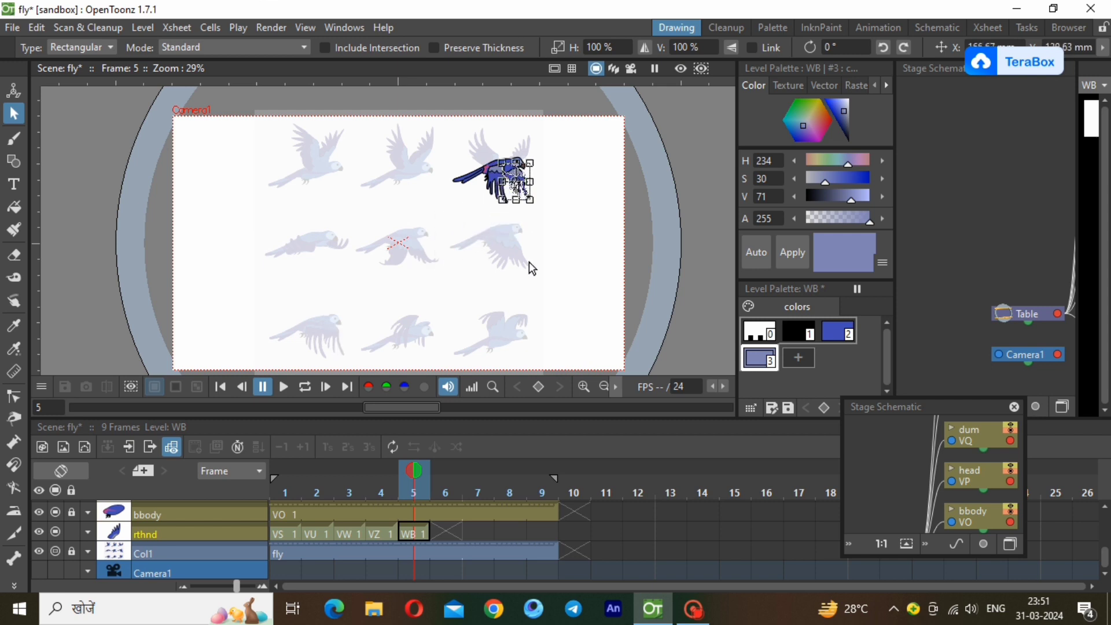
click(494, 300)
Step through the rthnd drawings on frames 1 to 5 to check the wing's motion and placement.
click(375, 533)
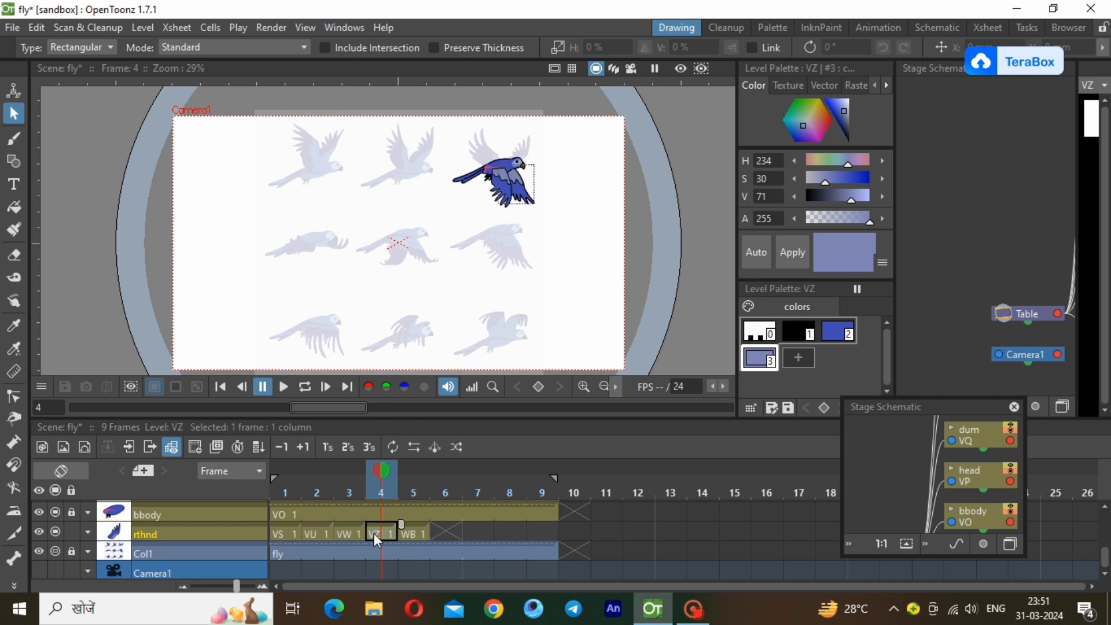
click(289, 533)
click(318, 533)
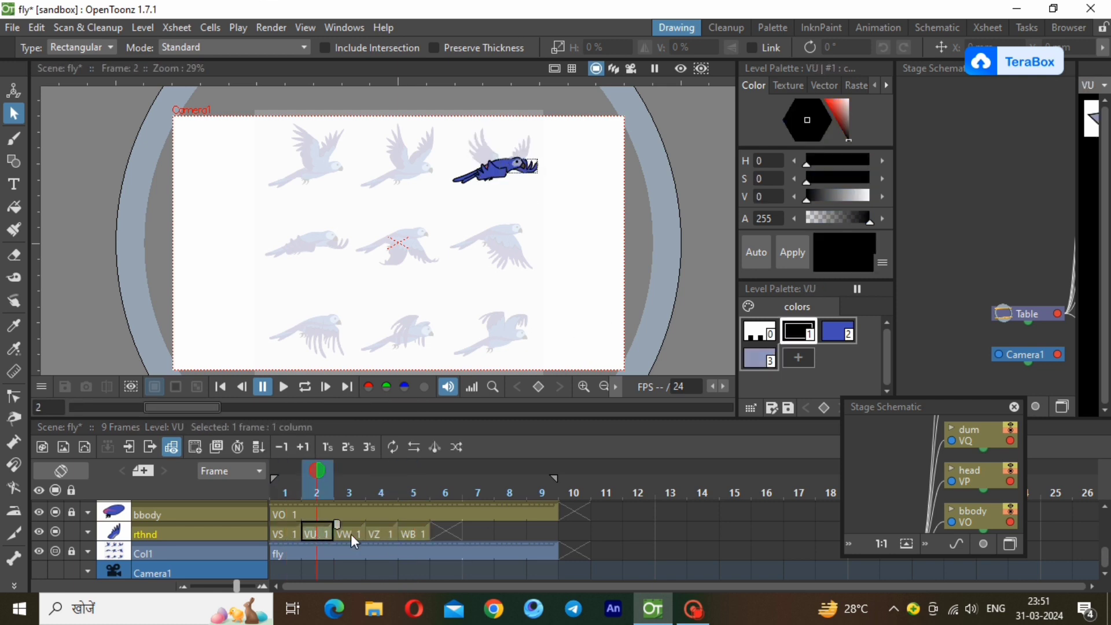
click(351, 533)
click(383, 533)
click(417, 531)
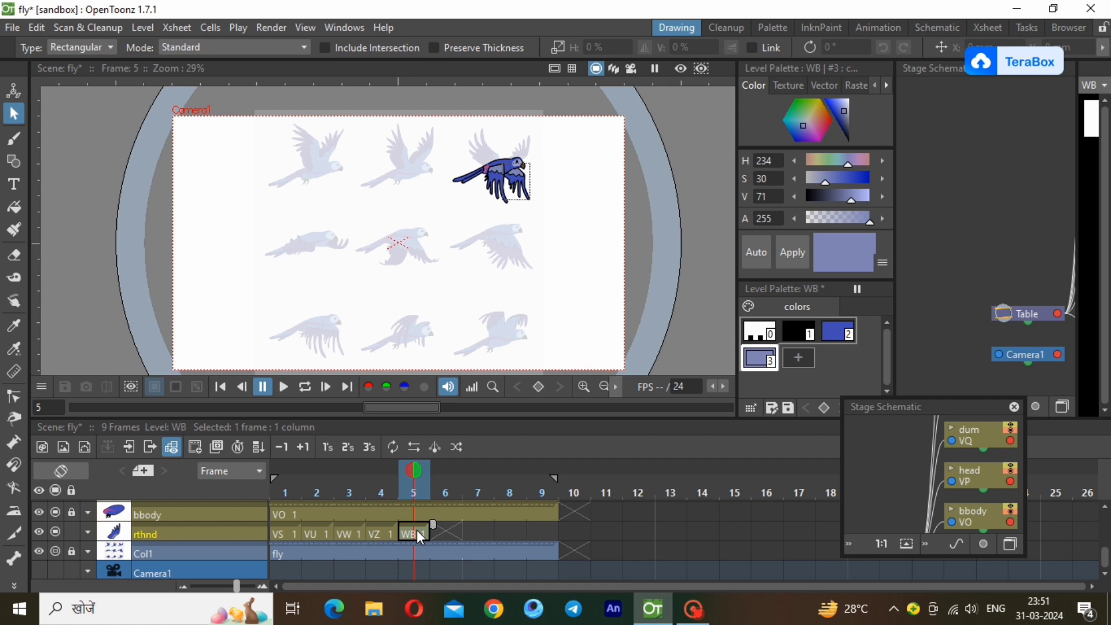
Create a new Toonz Vector Level named WD at frame 6 of the rthnd layer.
click(442, 530)
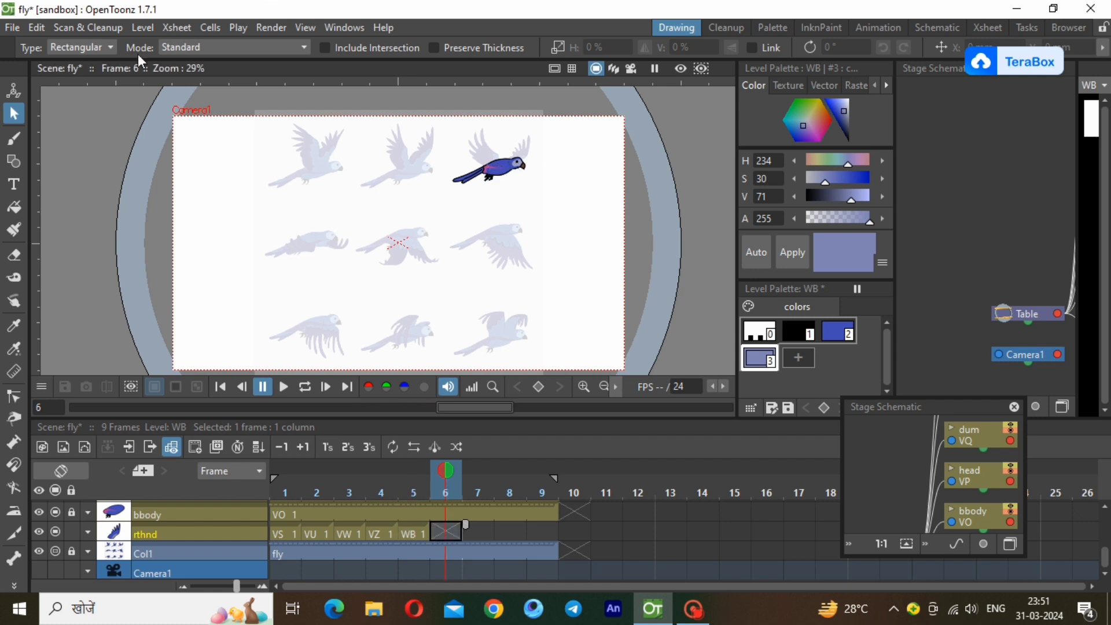
click(143, 27)
mouse_move(272, 47)
click(341, 48)
text(WD)
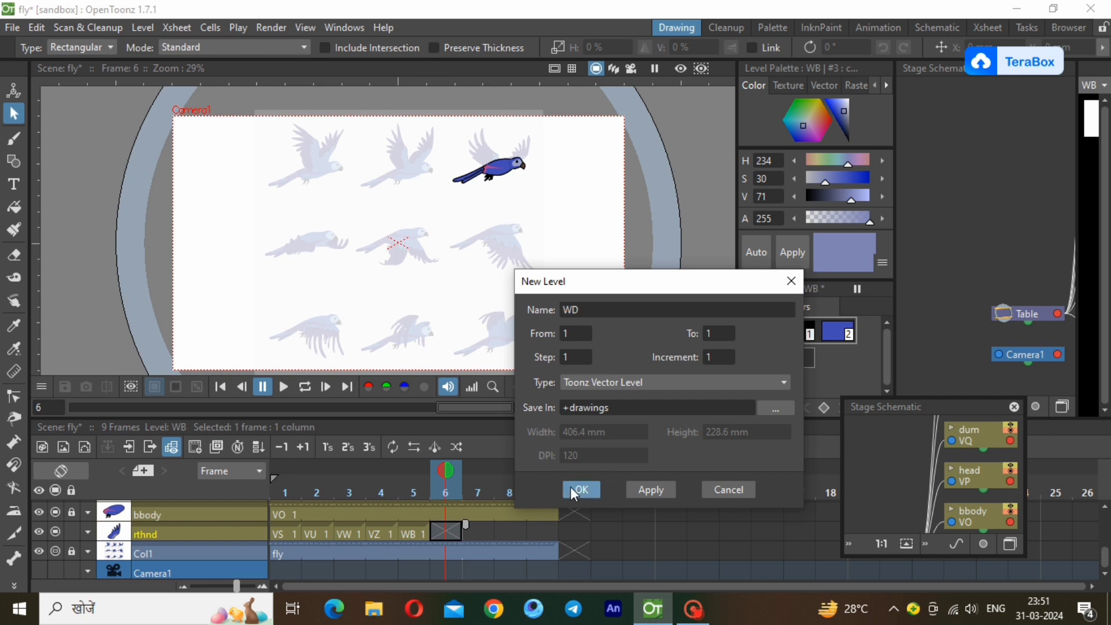
click(572, 487)
Trace the far wing of the bottom row's middle reference bird as a closed polyline with three feather tips.
click(16, 161)
scroll(394, 332, up, 1)
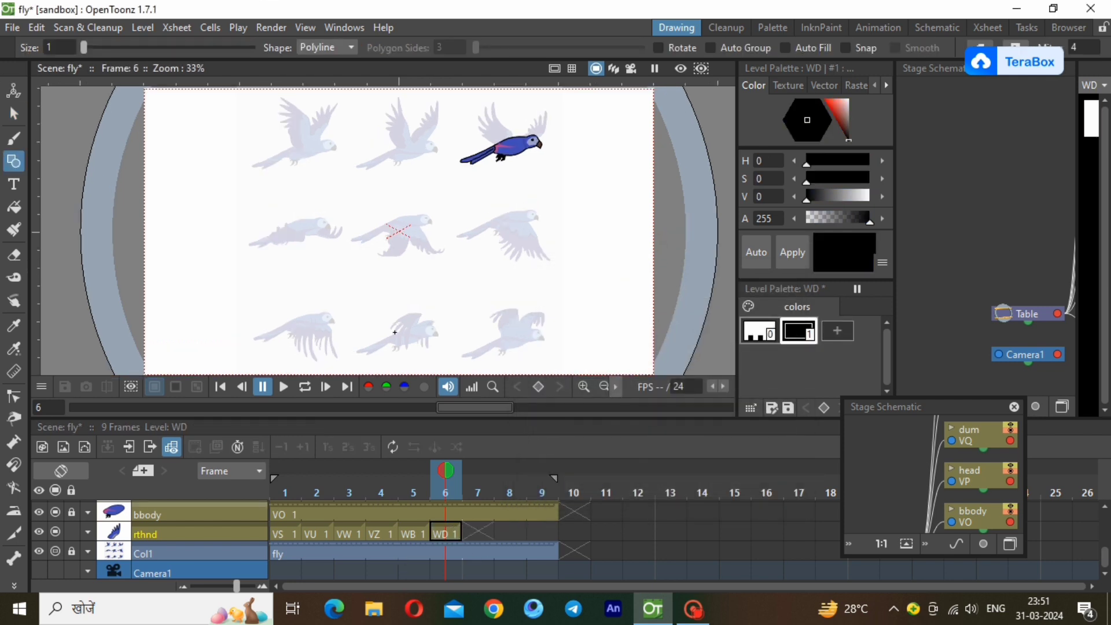
scroll(406, 364, up, 5)
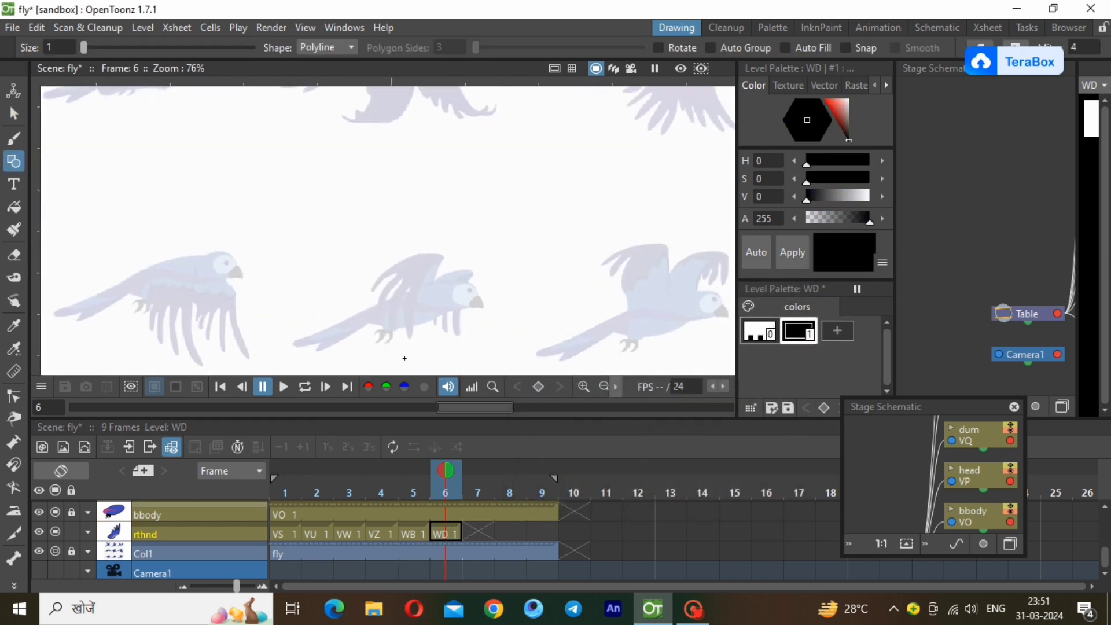
scroll(405, 358, up, 4)
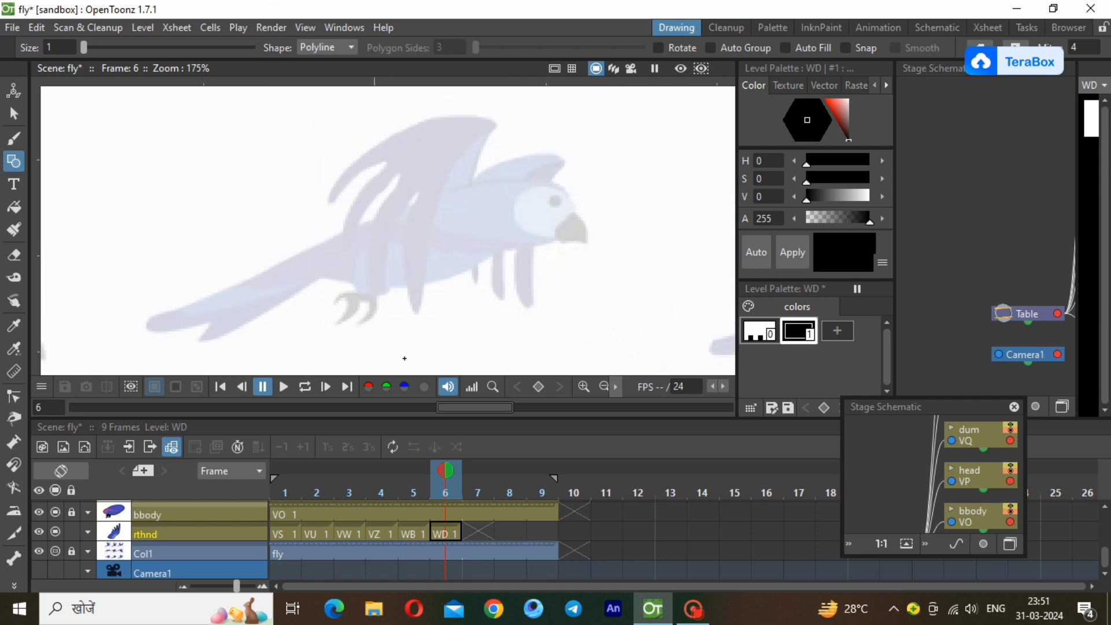
click(444, 213)
click(564, 164)
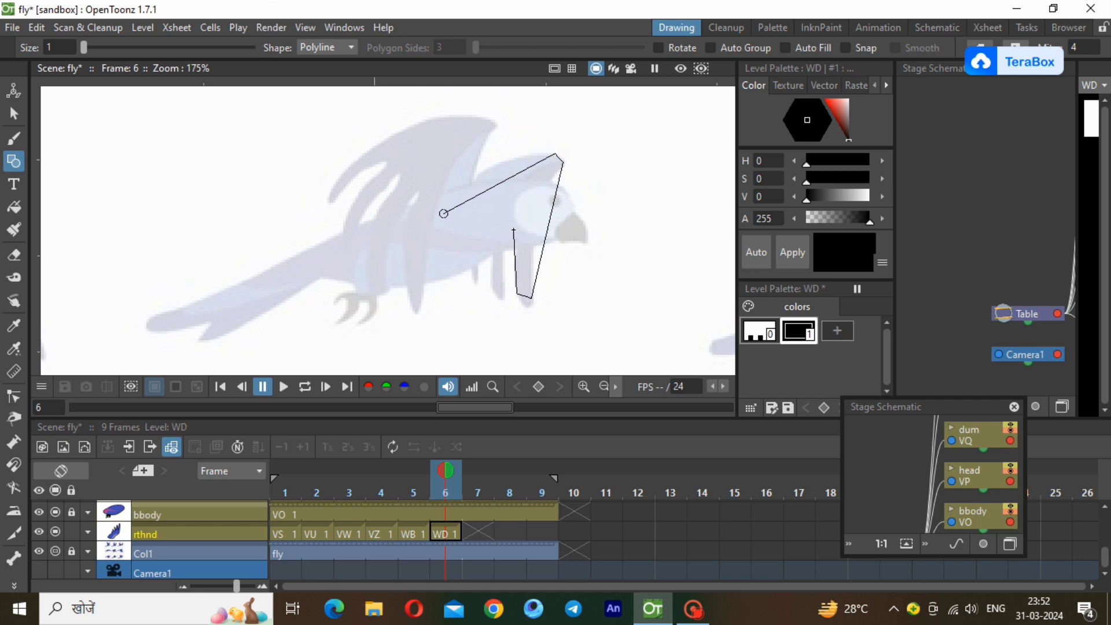
click(512, 211)
click(492, 284)
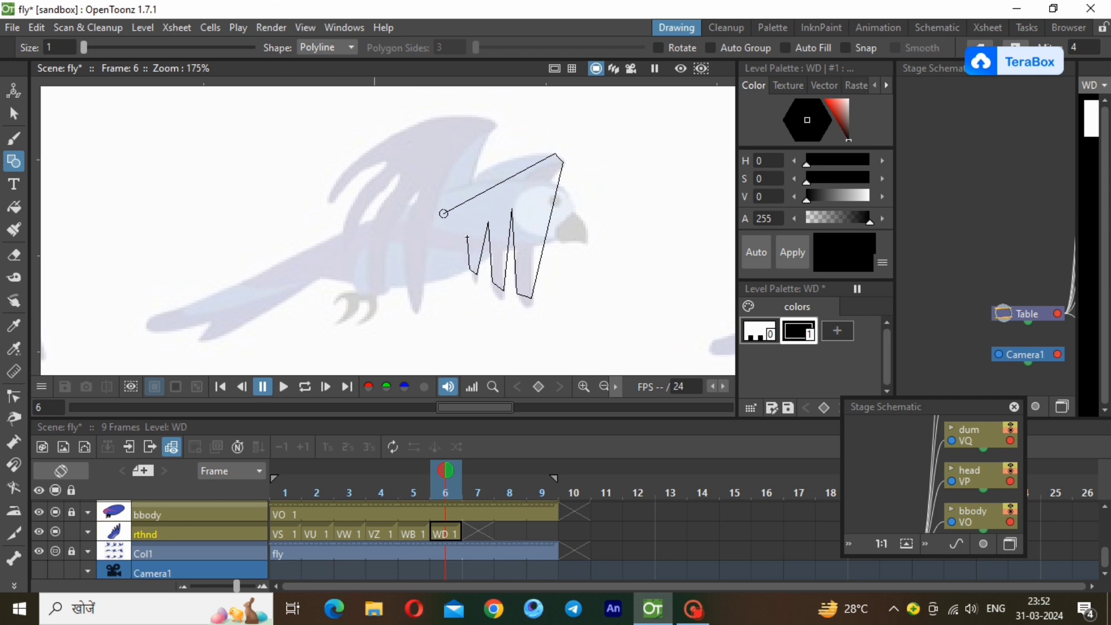
click(434, 258)
click(444, 213)
Reduce the thickness of the WD wing outline slightly and deselect it.
click(14, 114)
click(538, 266)
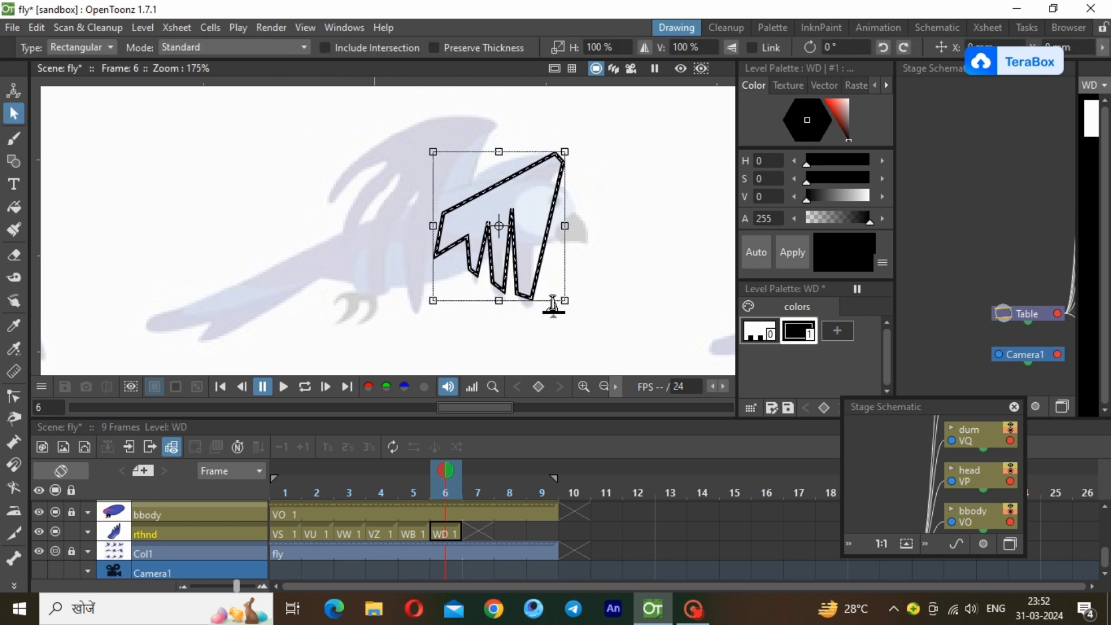
drag(553, 309, 551, 313)
click(432, 342)
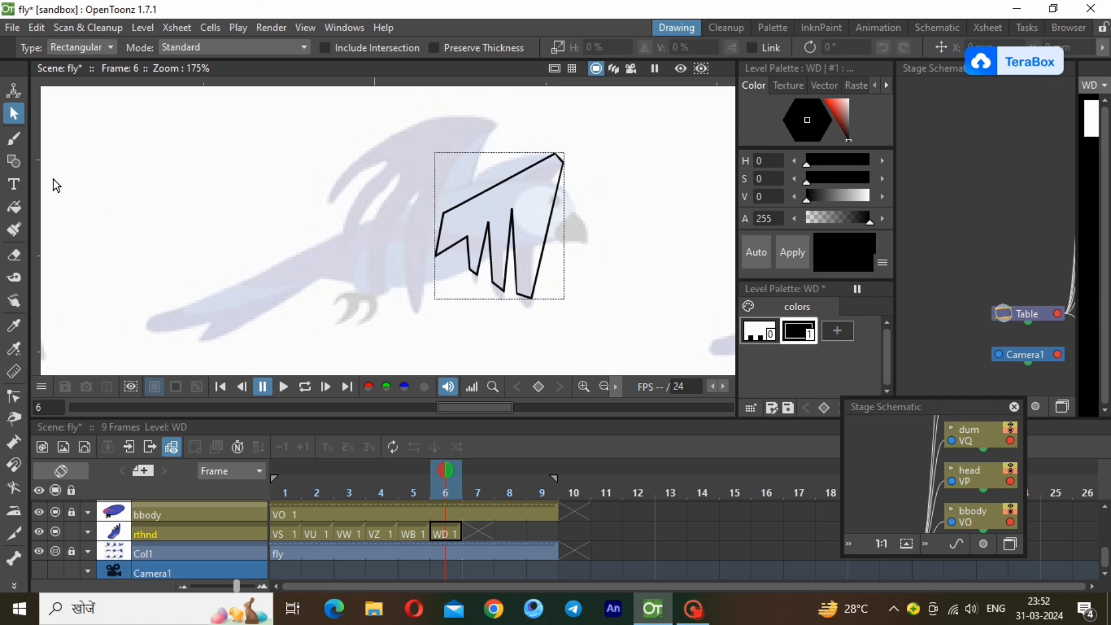
Bend the top and front edges of the WD wing outline into curves that follow the reference wing.
click(23, 399)
click(516, 178)
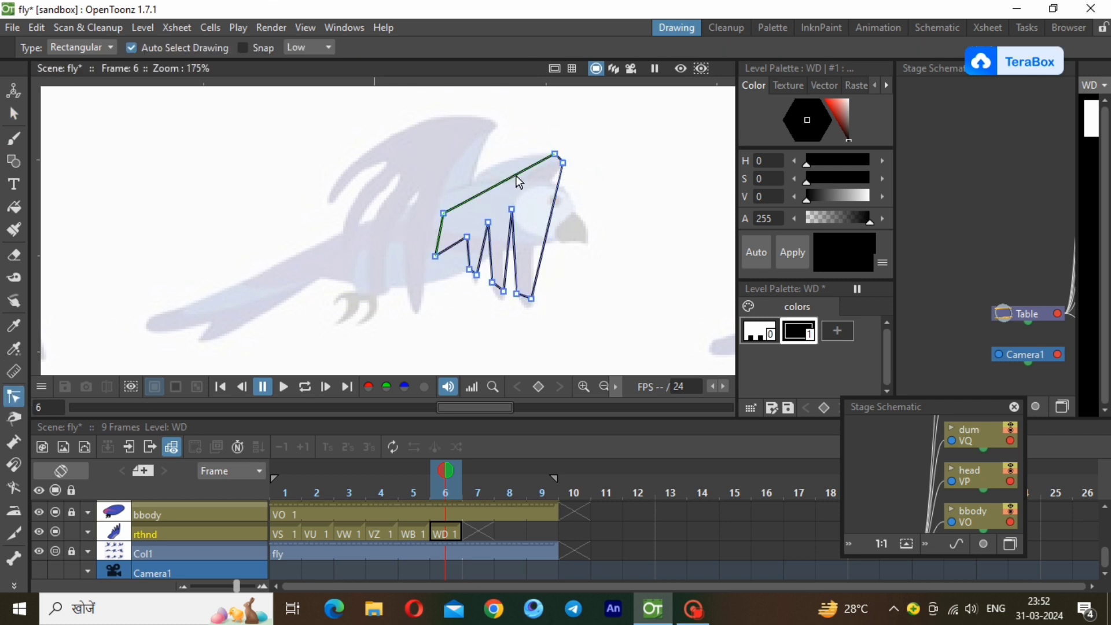
drag(518, 174, 522, 147)
click(443, 214)
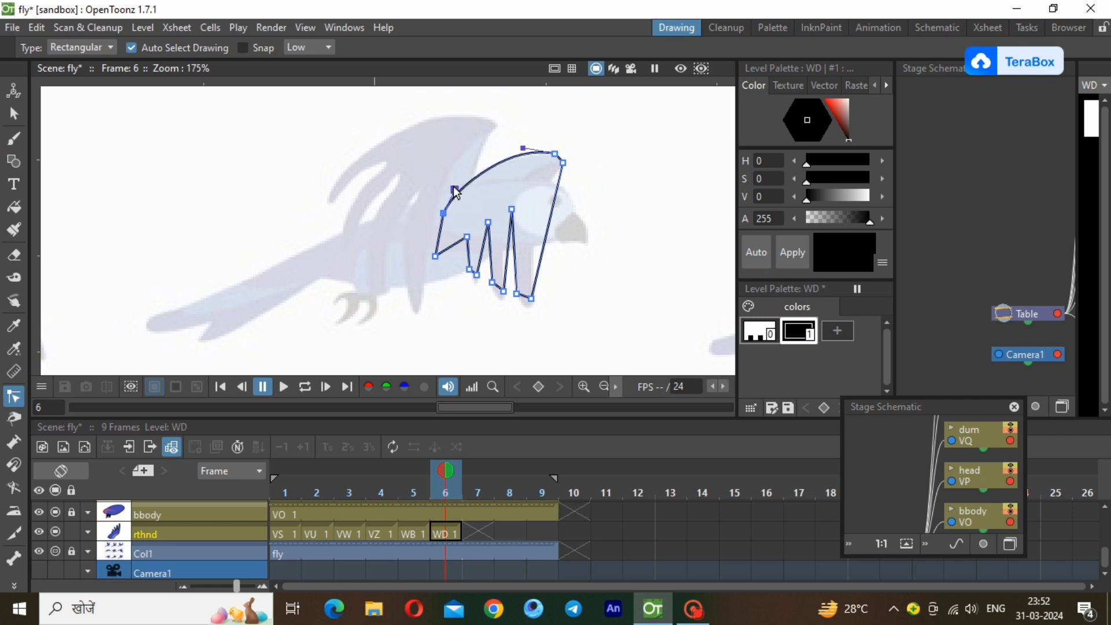
click(559, 183)
drag(554, 203, 543, 201)
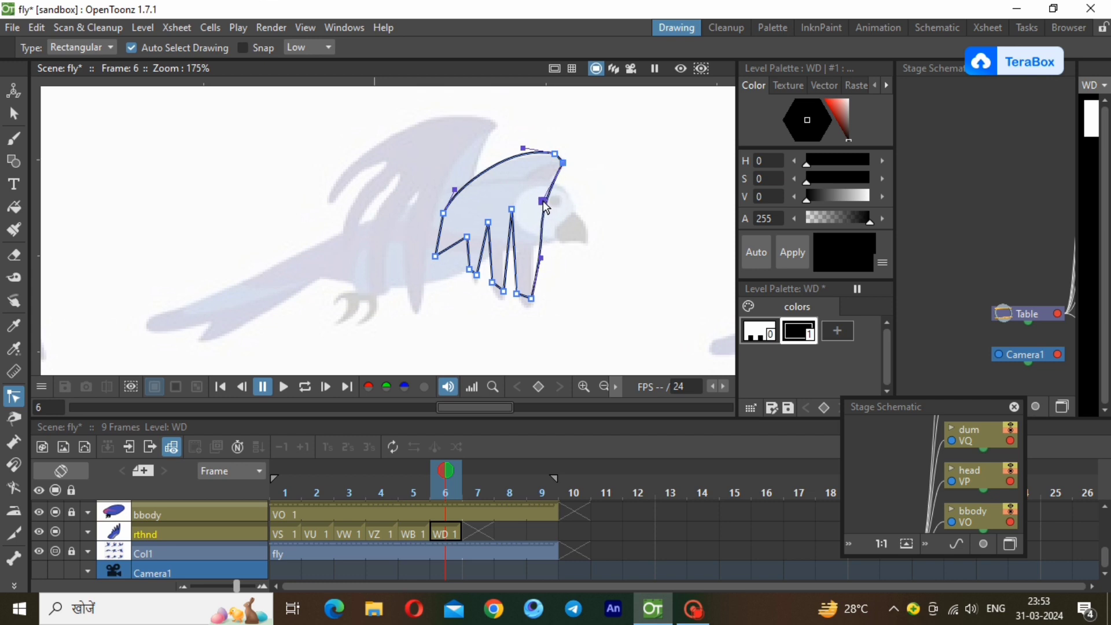
drag(542, 259, 535, 254)
Round the three feather tips of the WD wing outline to match the reference.
scroll(466, 308, up, 5)
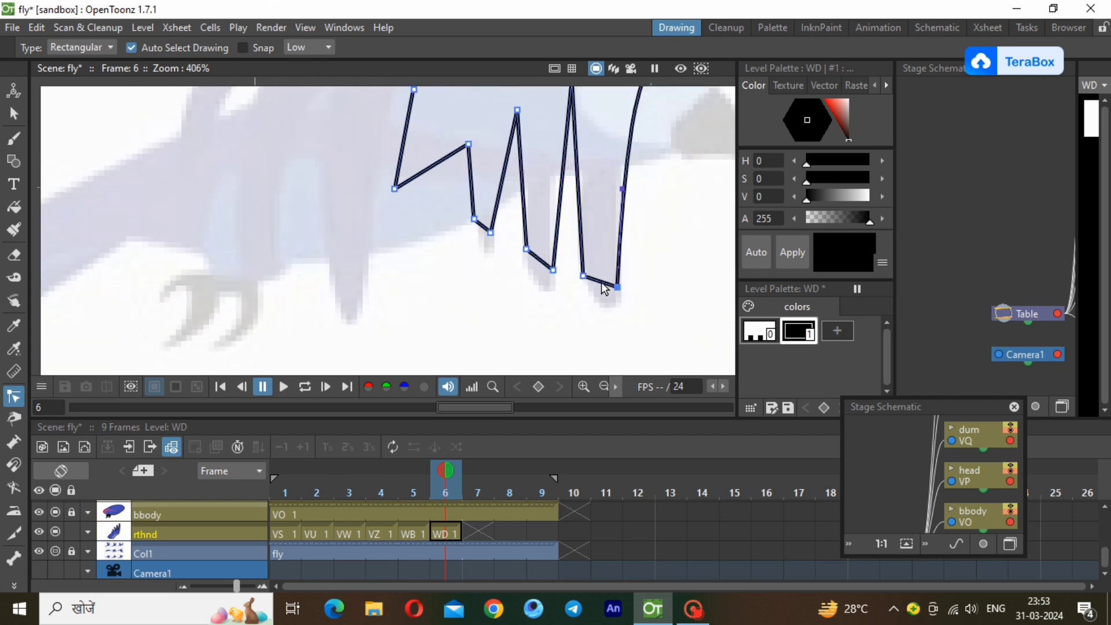
drag(577, 310, 599, 321)
drag(594, 282, 598, 304)
click(553, 270)
drag(544, 264, 547, 294)
drag(536, 255, 527, 274)
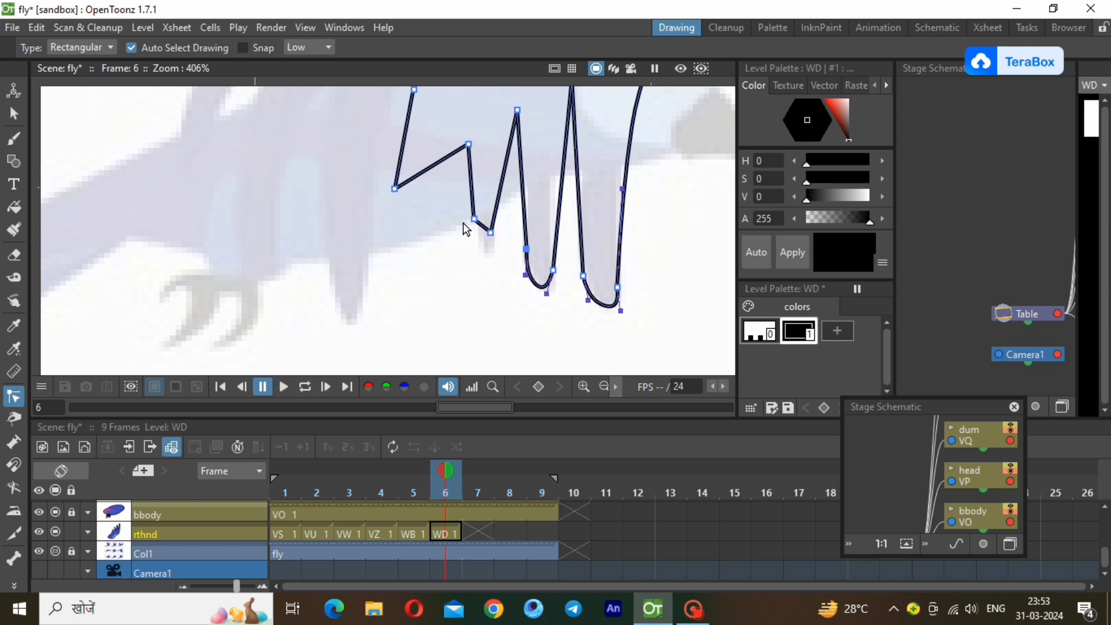
click(484, 229)
drag(481, 228, 479, 253)
click(599, 386)
scroll(375, 207, up, 6)
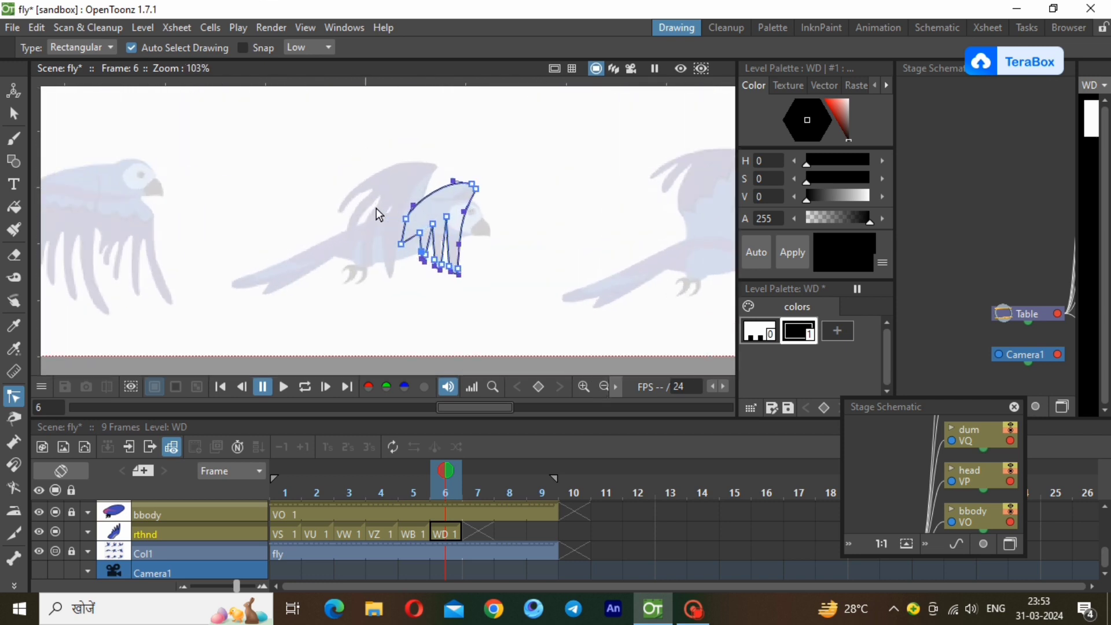
Add a blue style (H 234, S 64, V 71) to the WD palette and fill the wing with it.
click(837, 330)
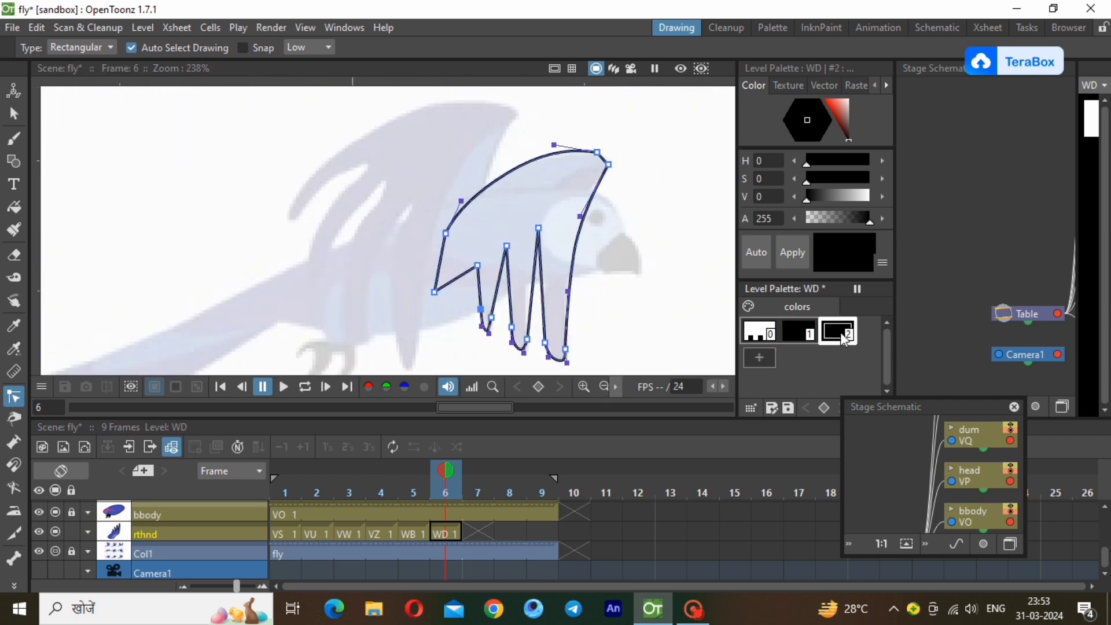
right_click(840, 333)
click(884, 380)
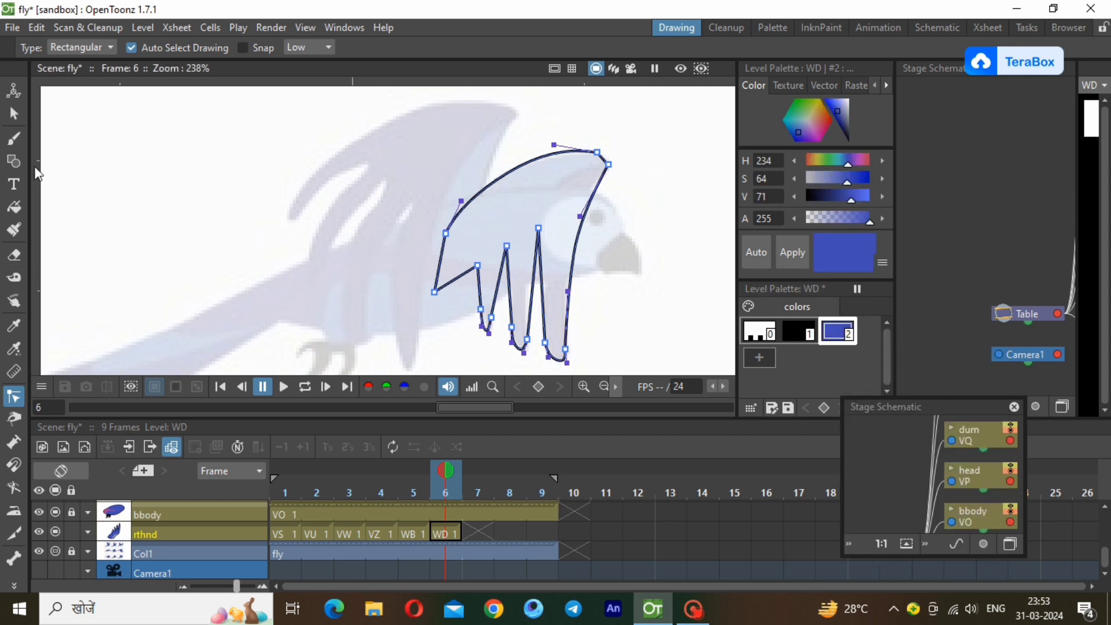
click(368, 298)
click(17, 204)
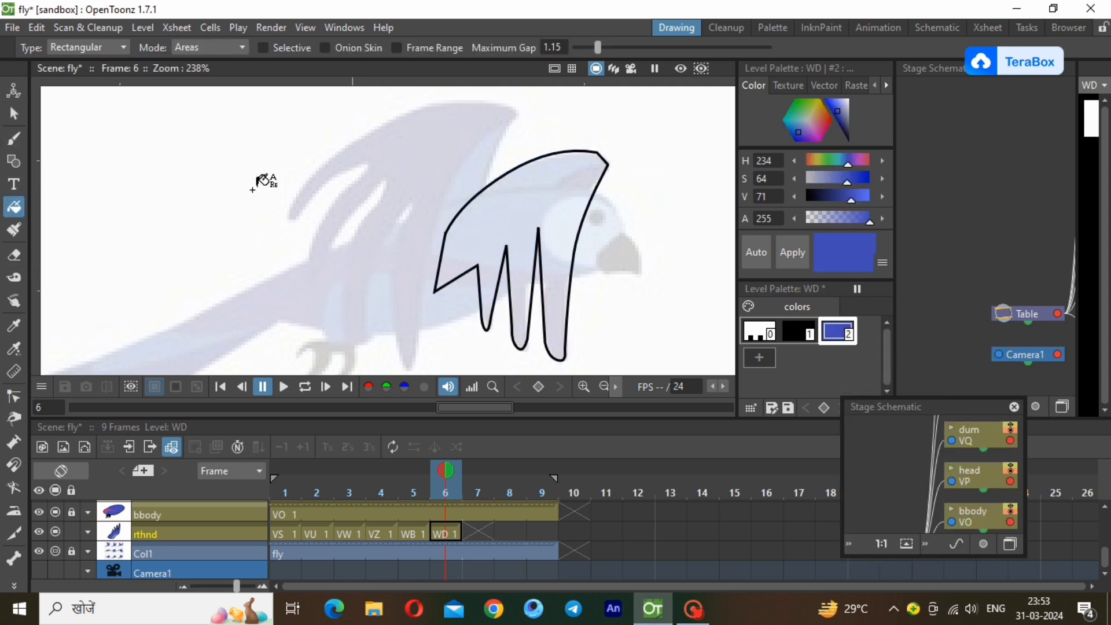
drag(354, 127, 669, 370)
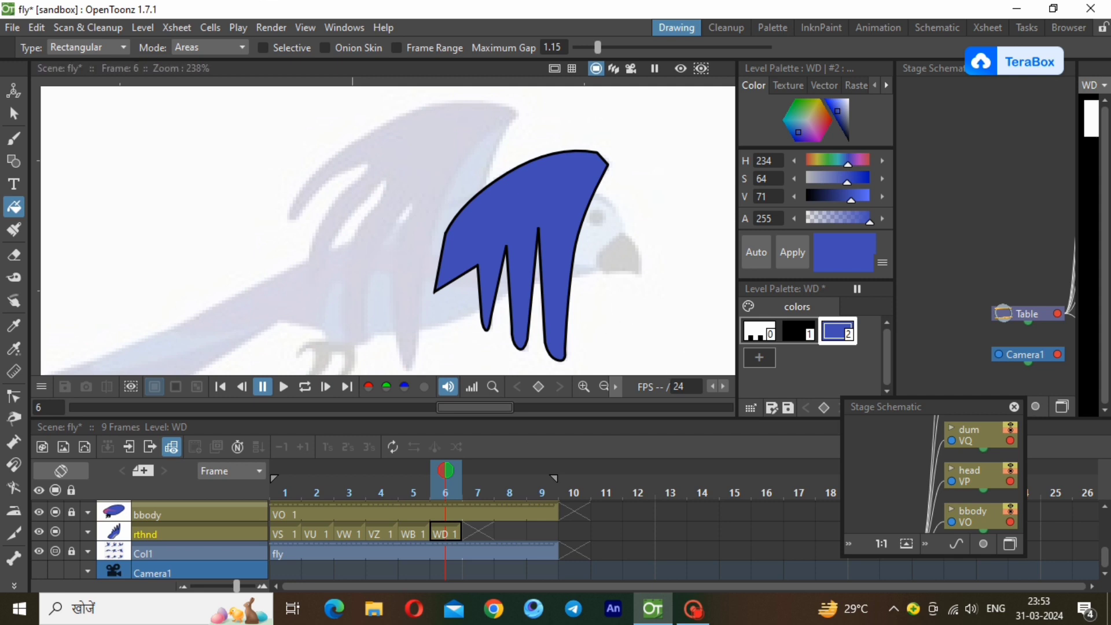
Lock the rthnd layer and set its opacity to 11%.
click(72, 534)
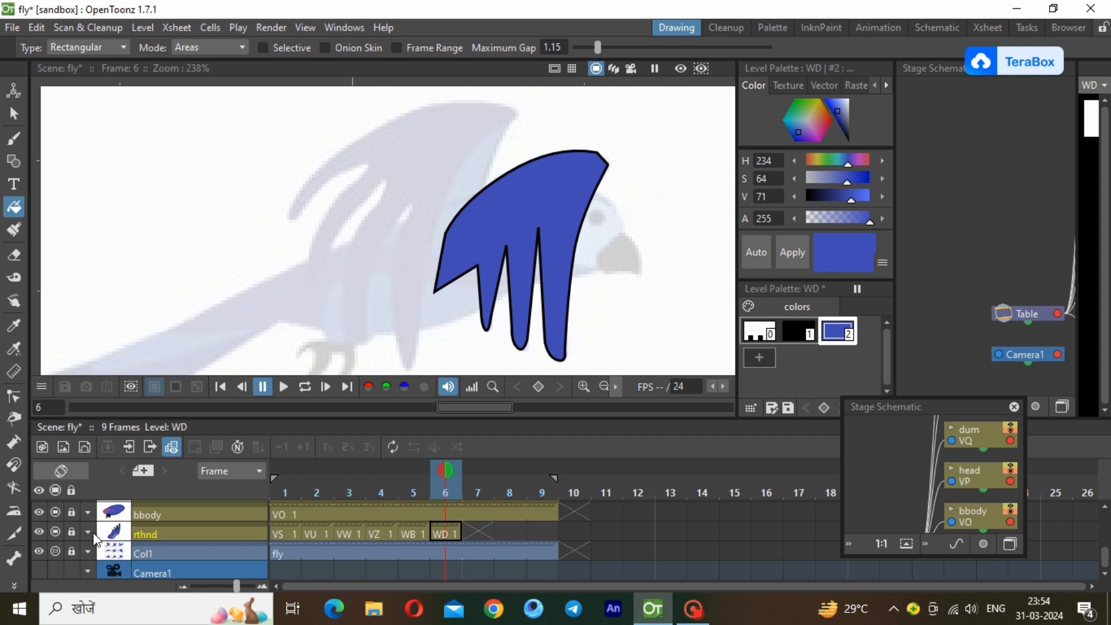
click(88, 532)
click(124, 551)
drag(123, 553, 124, 552)
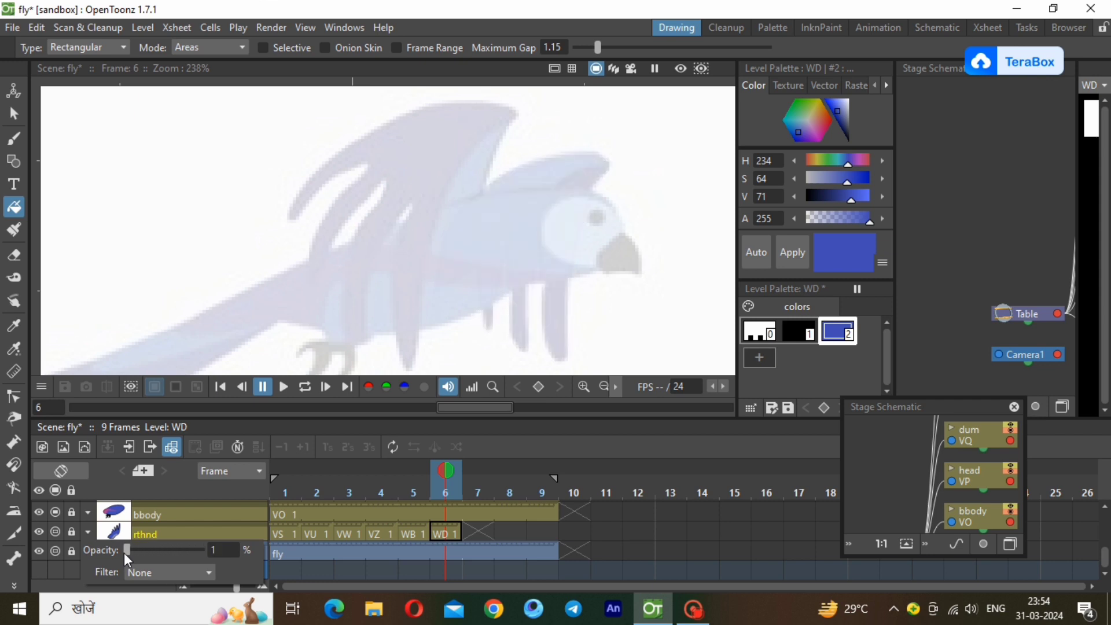
click(127, 553)
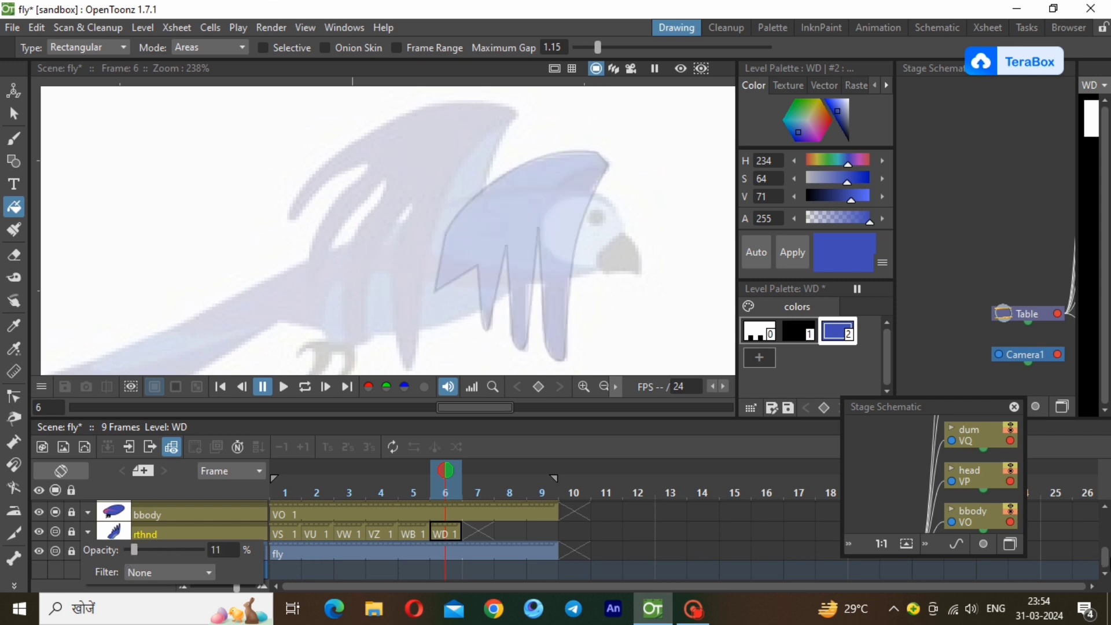
Create a new Toonz Vector Level named WE at frame 6 of the lfhnd layer.
scroll(520, 538, up, 3)
click(445, 510)
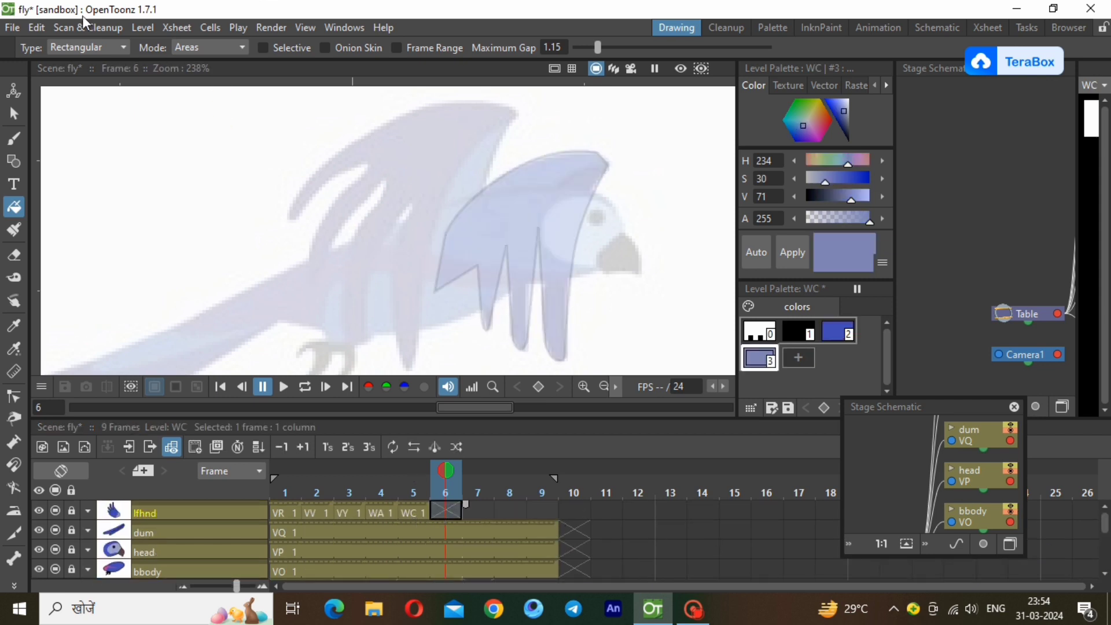
click(143, 28)
mouse_move(209, 53)
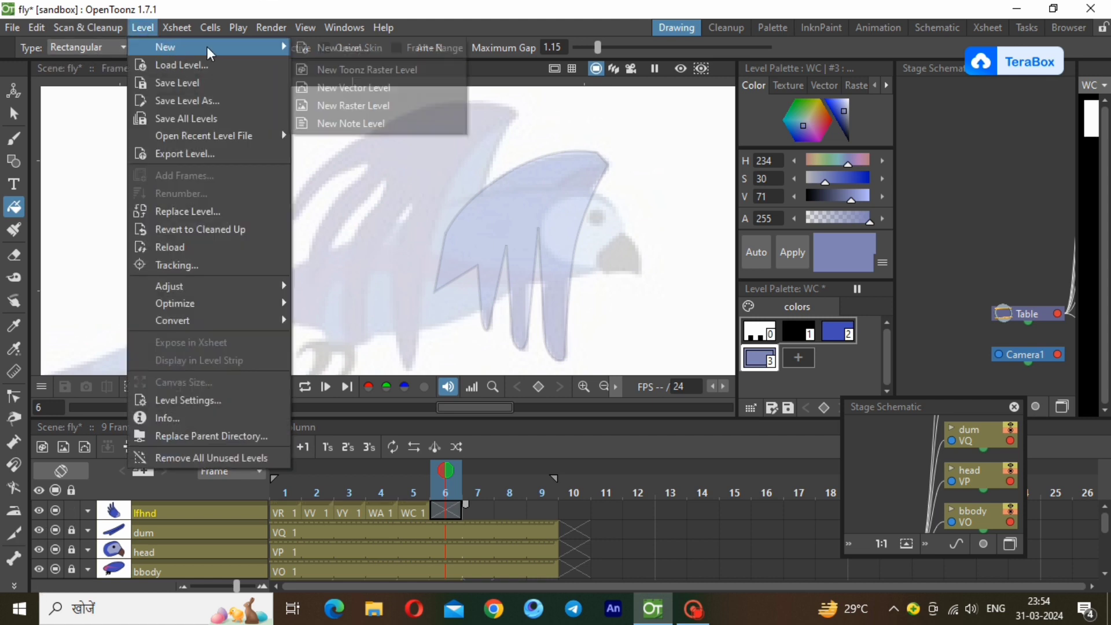
click(345, 90)
key(Return)
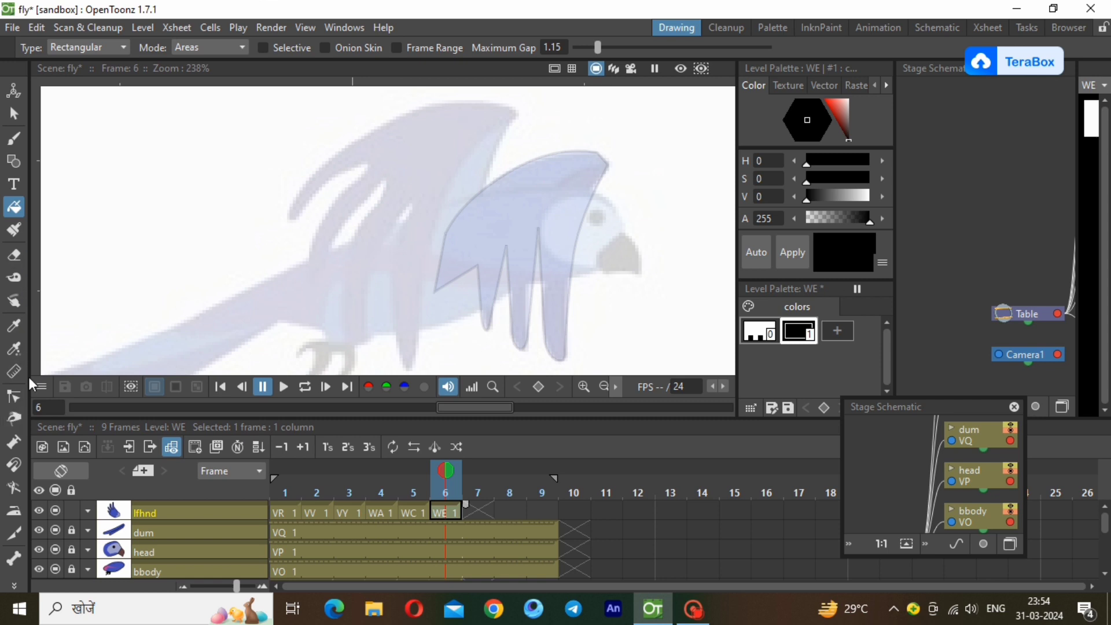
Trace the near wing of the middle reference bird on WE as a polyline with four feathers, starting from the body-side line.
click(13, 161)
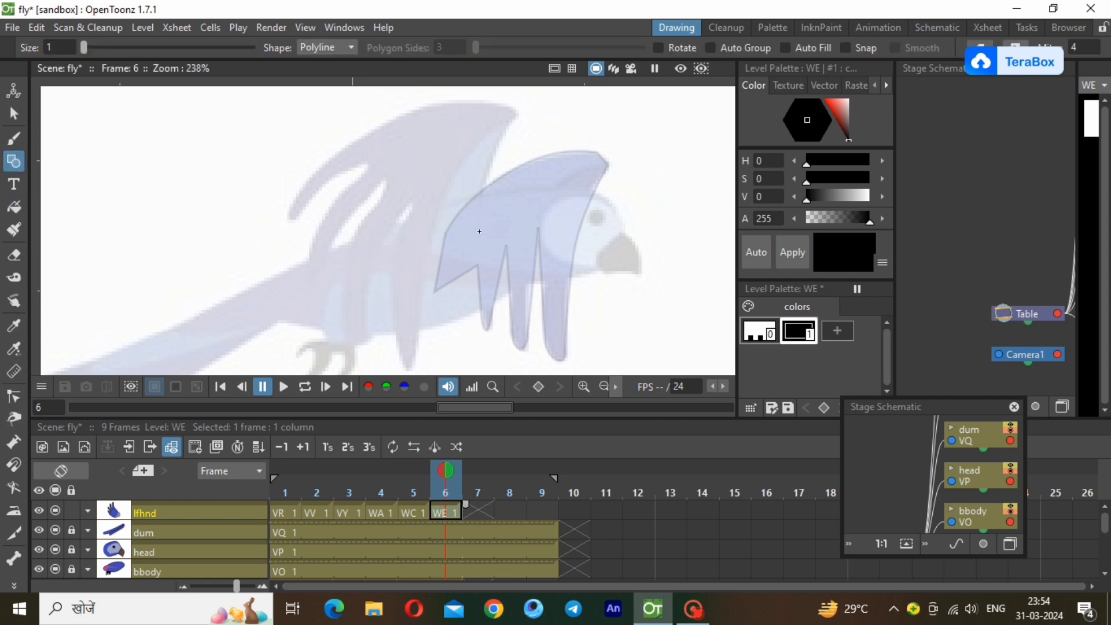
click(477, 241)
click(516, 114)
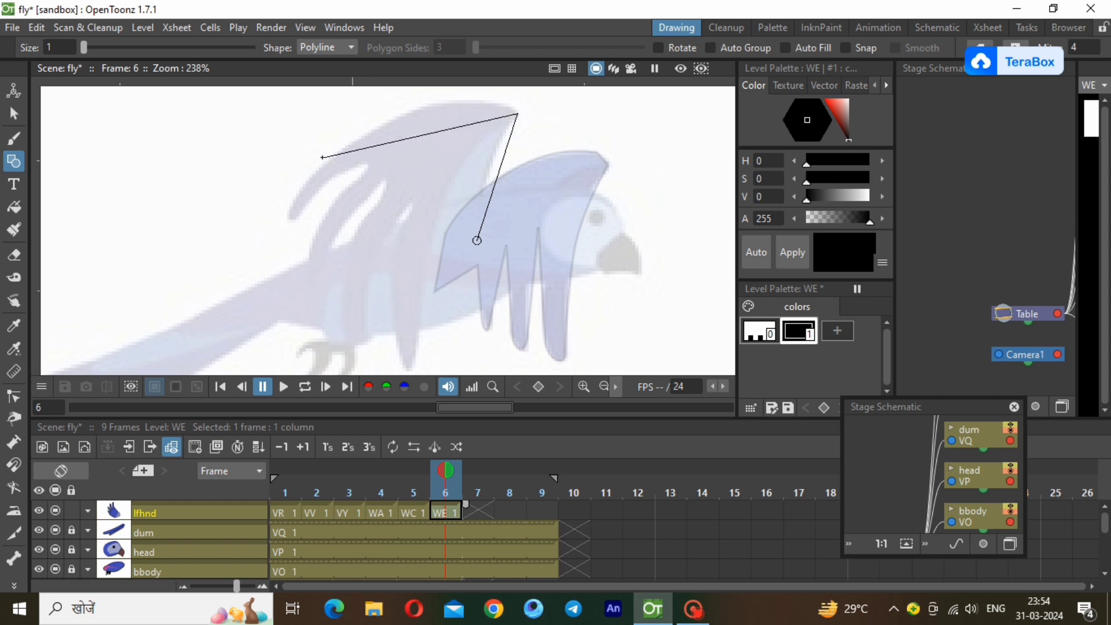
click(357, 139)
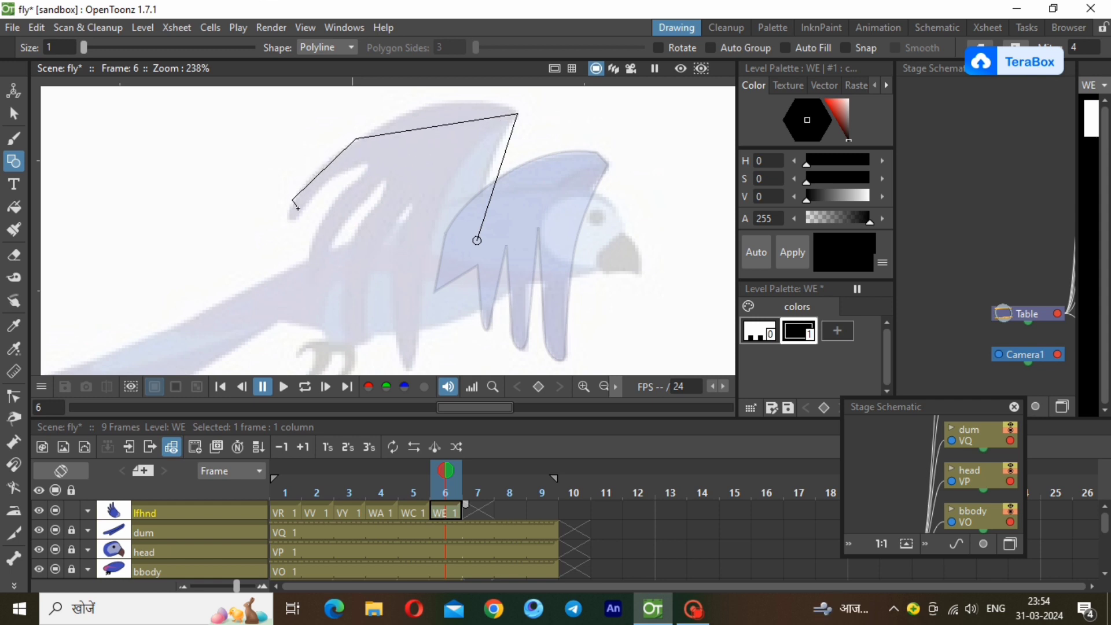
click(299, 211)
click(370, 163)
click(328, 253)
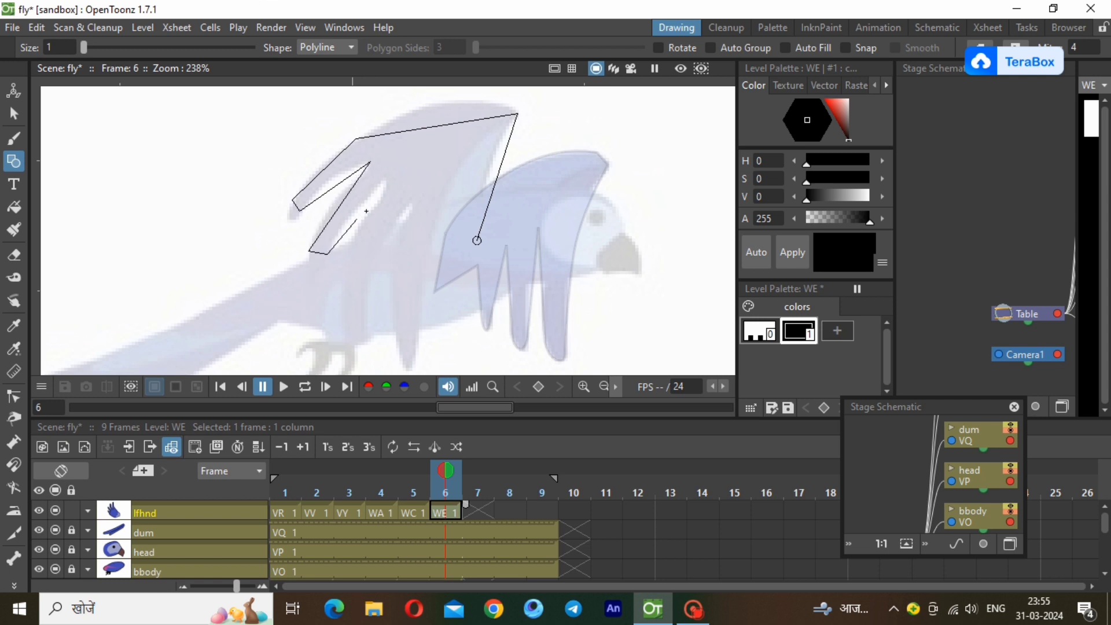
click(384, 180)
click(341, 327)
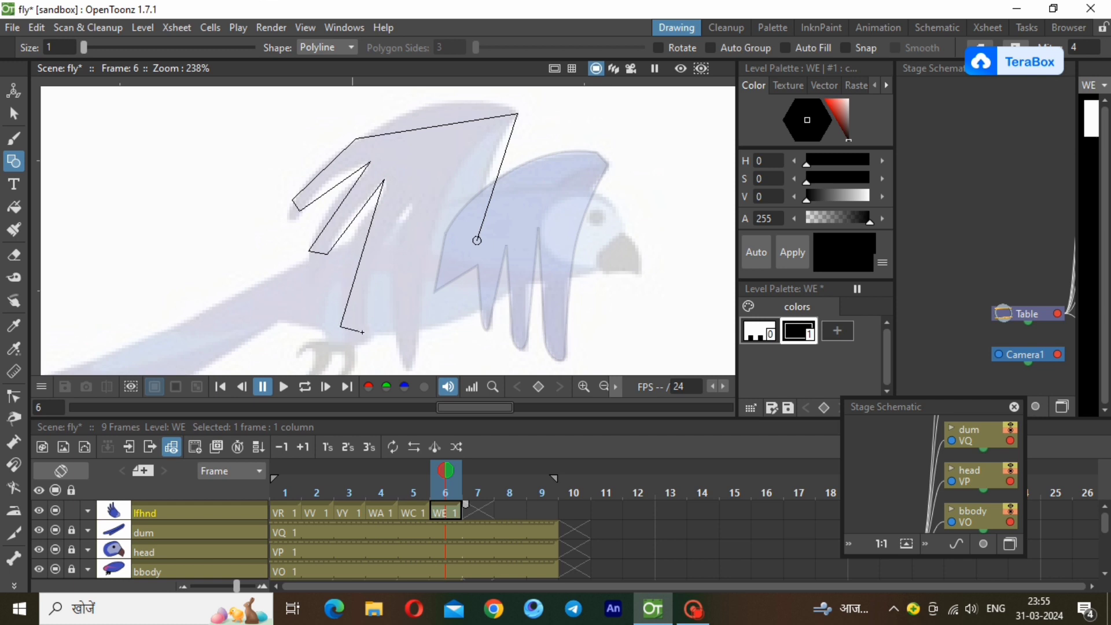
click(367, 334)
click(413, 202)
click(401, 359)
click(416, 344)
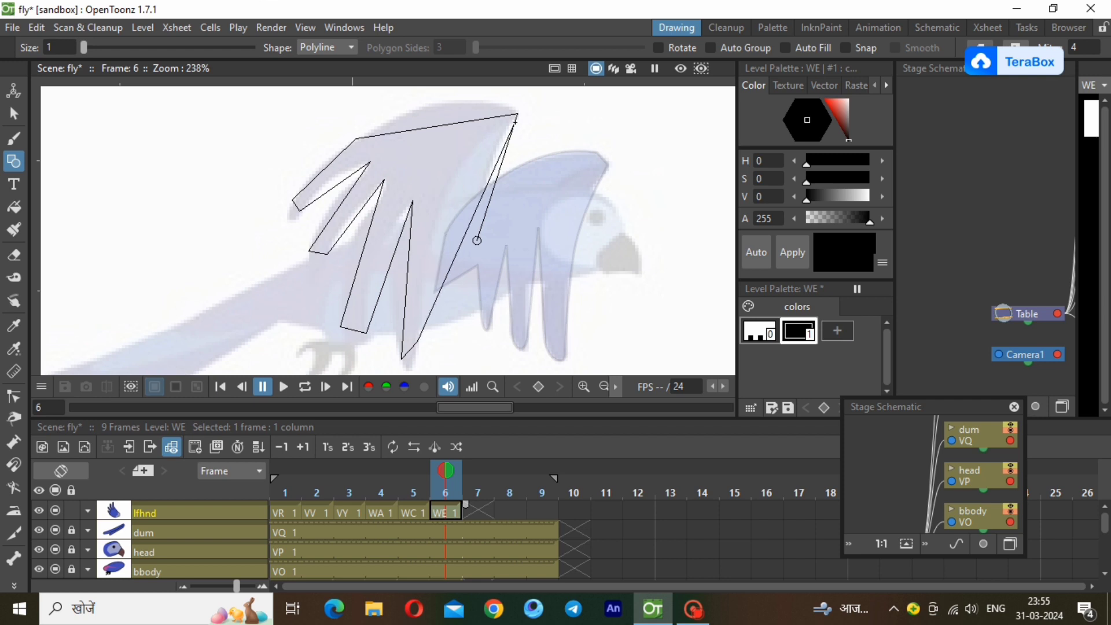
click(516, 117)
double_click(513, 123)
Reduce the thickness of the WE wing outline to a thin line.
click(14, 114)
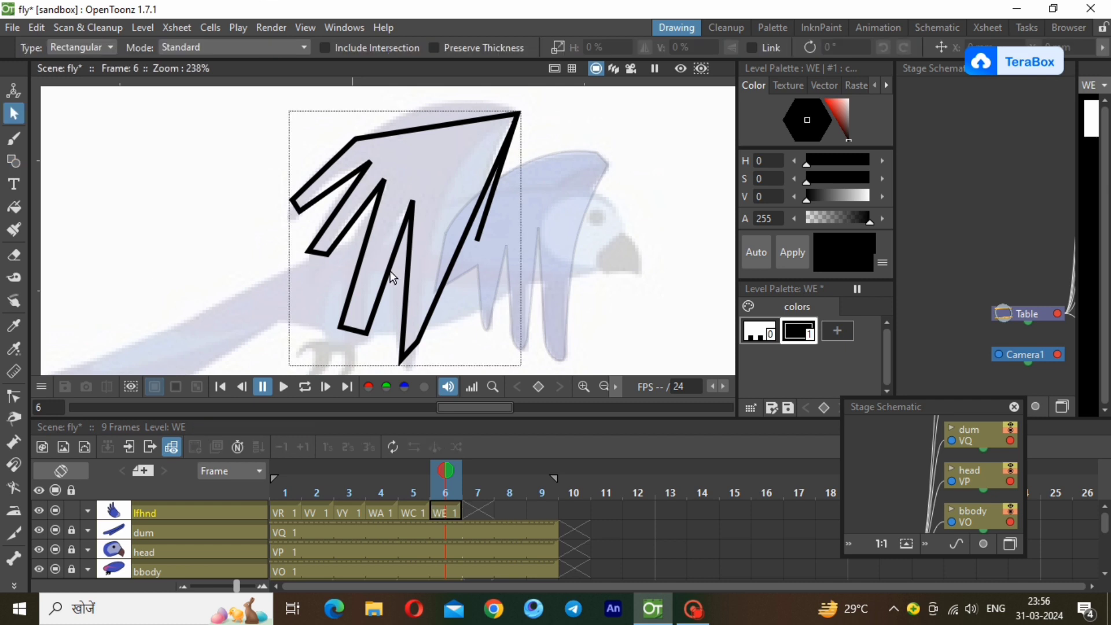
click(449, 285)
click(603, 387)
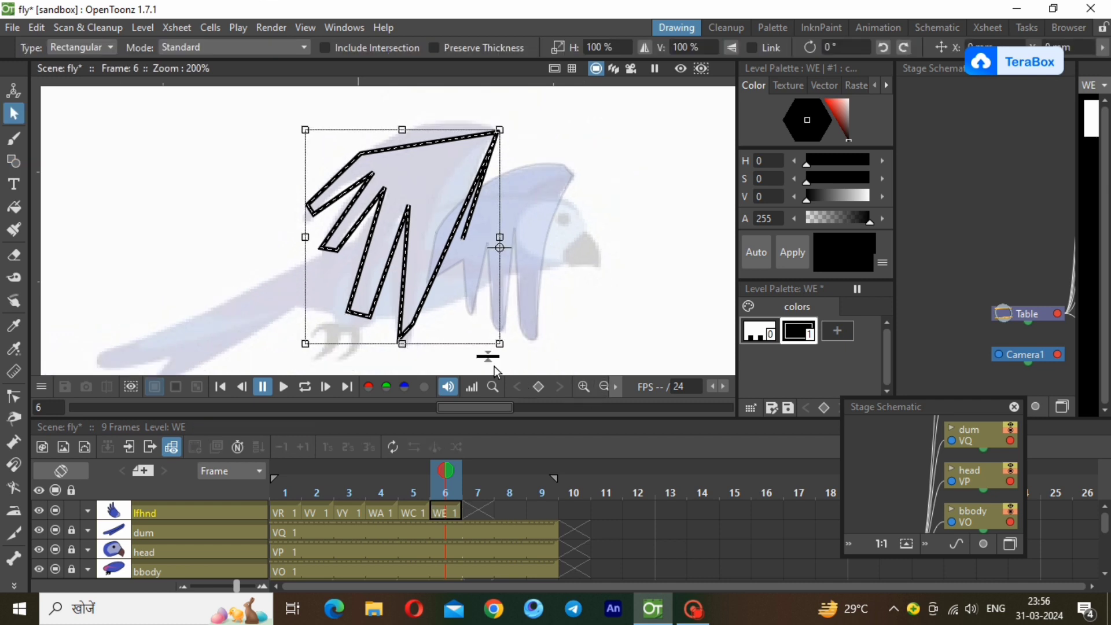
drag(486, 350, 487, 356)
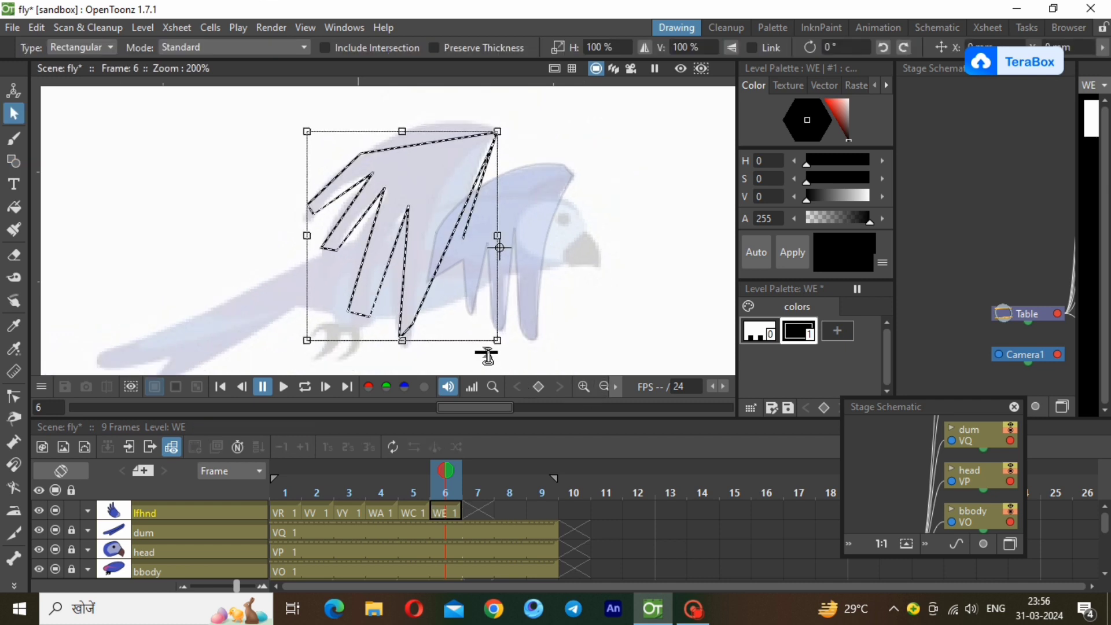
Bend the top edge of the WE wing outline into an arc along the reference wing.
click(14, 396)
click(435, 142)
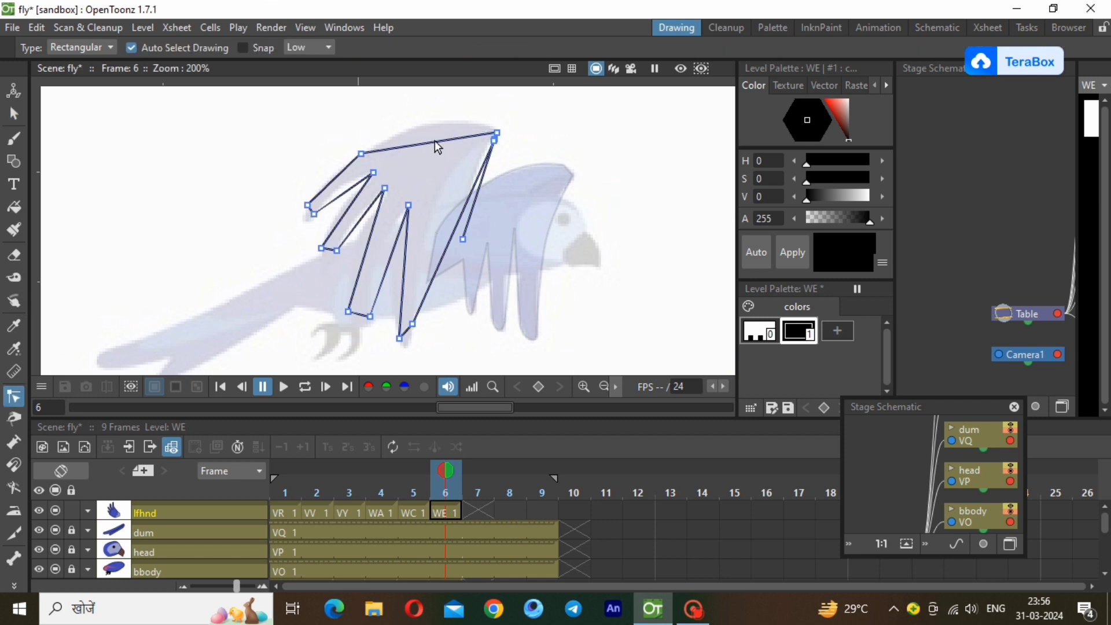
drag(454, 138, 456, 117)
drag(401, 146, 398, 128)
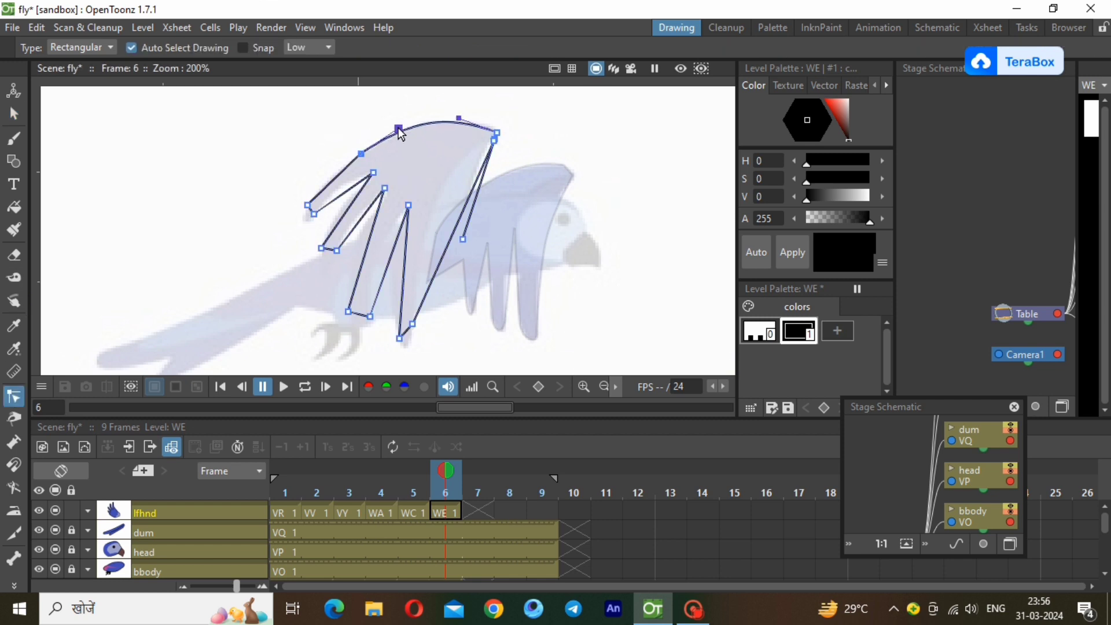
Curve the sides of the WE wing's feathers and round the tip of the third feather from the tail side.
drag(351, 191, 362, 224)
drag(358, 273, 388, 234)
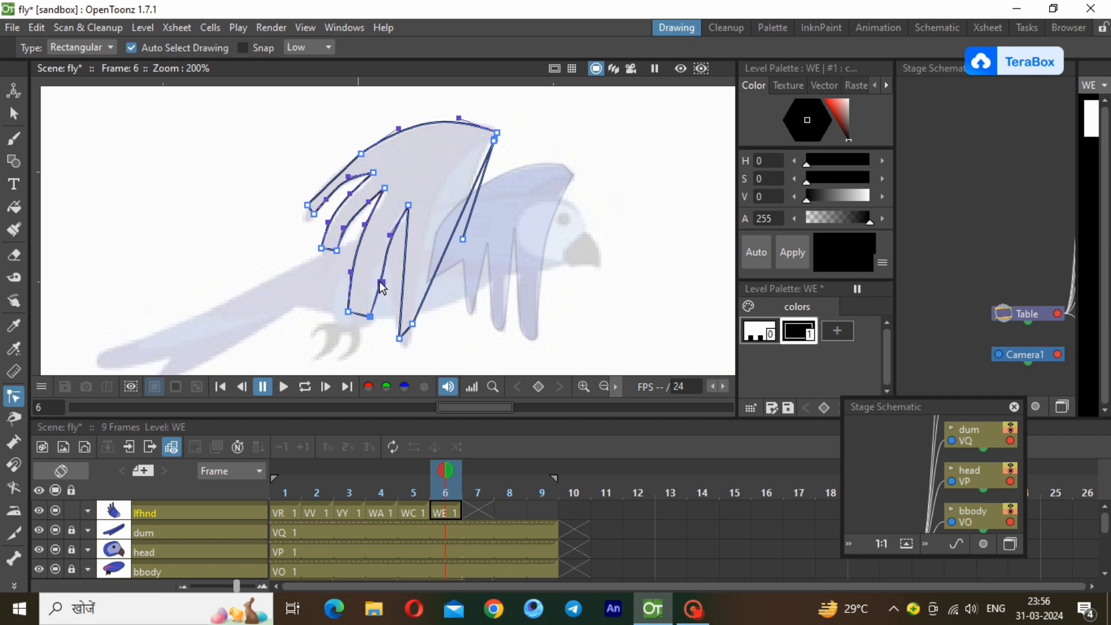
drag(380, 281, 371, 278)
click(359, 315)
drag(361, 316, 356, 326)
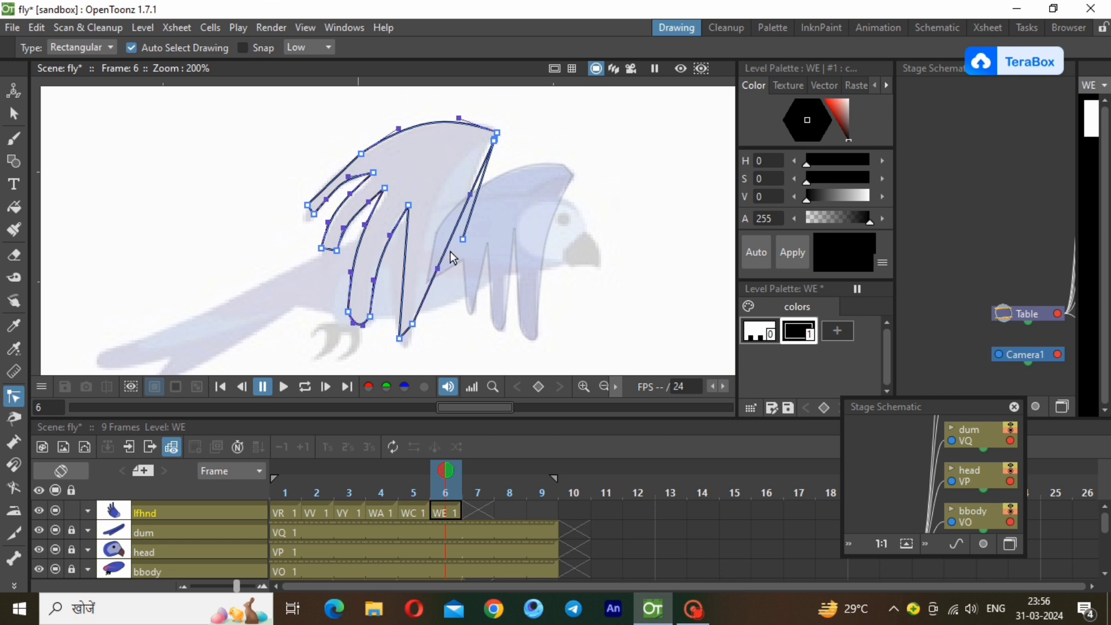
Curve the front edge of the WE wing and the short line beside it to follow the reference.
drag(473, 200, 446, 161)
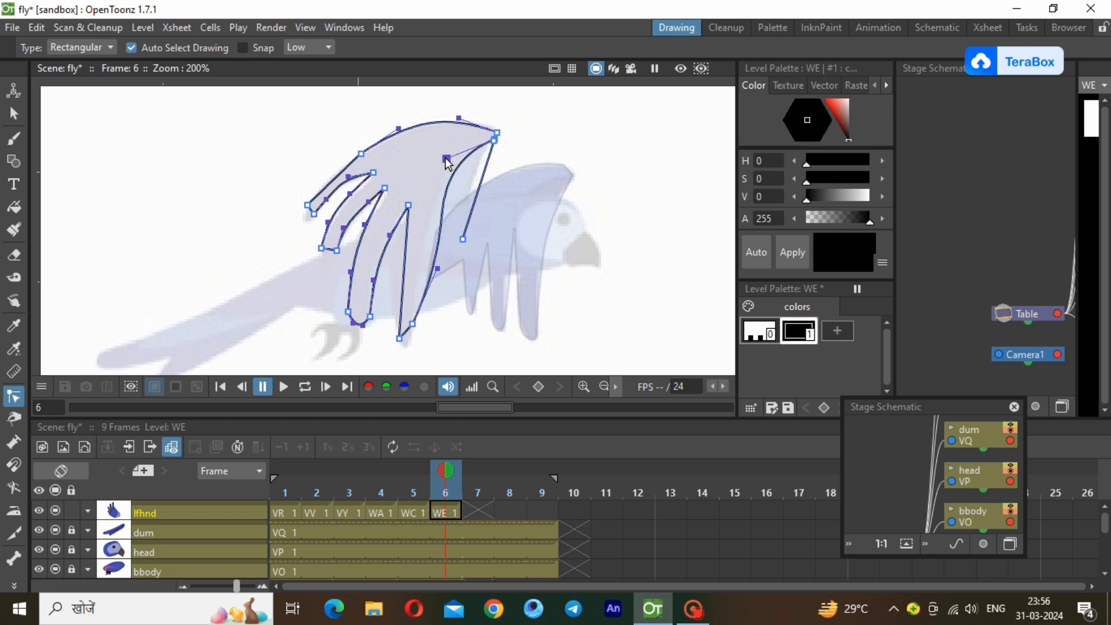
drag(437, 265, 424, 255)
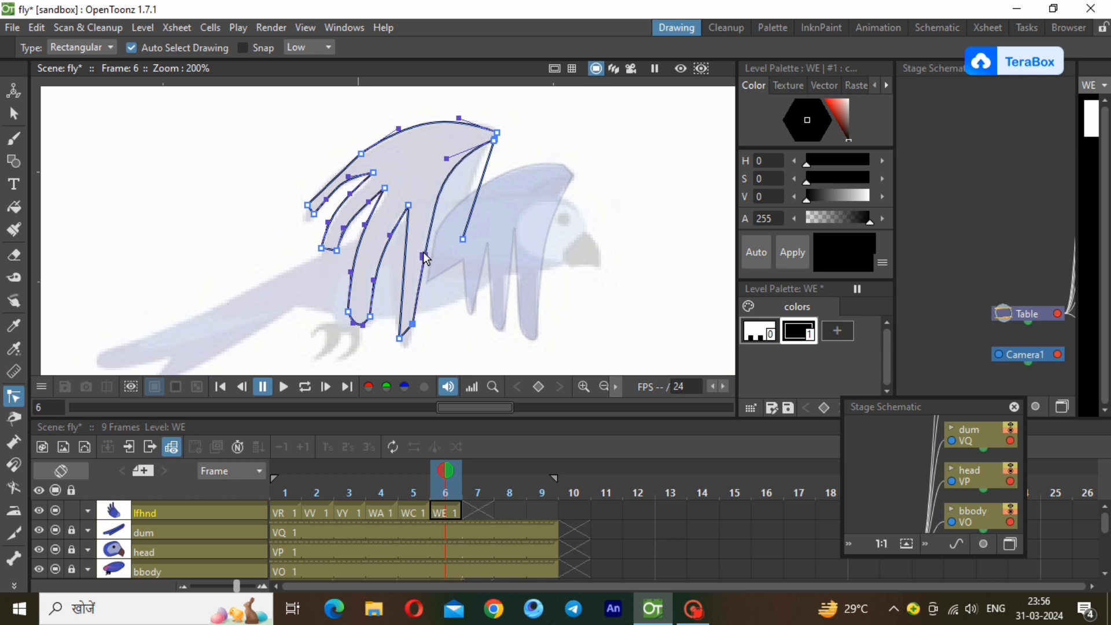
click(470, 205)
drag(486, 164, 475, 163)
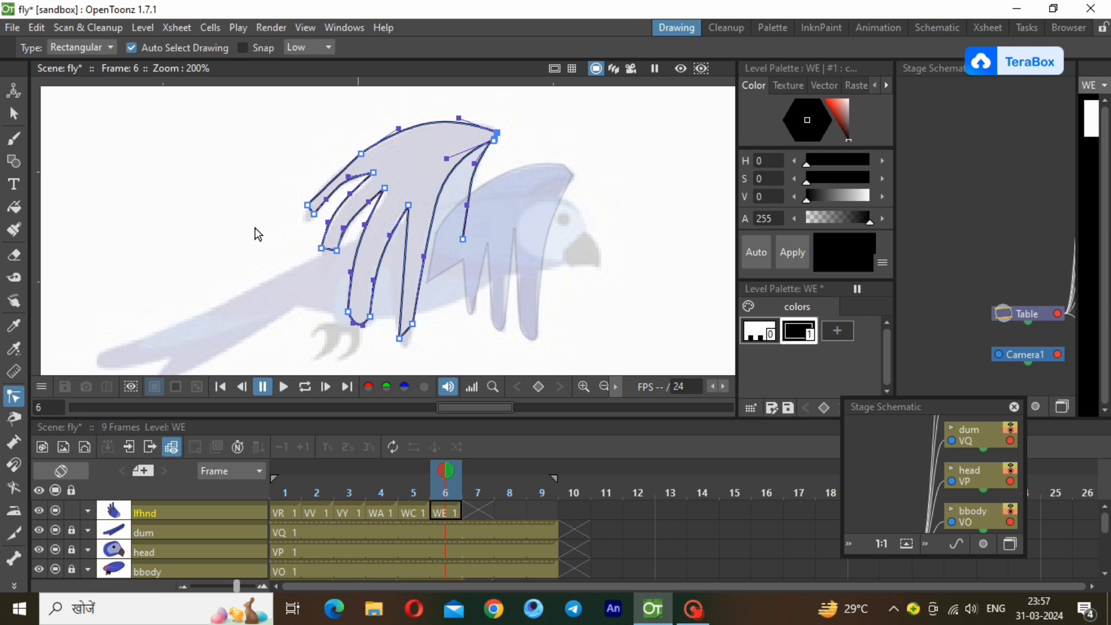
Round the tips of the two outermost feathers nearest the tail on the WE wing outline.
scroll(255, 229, up, 2)
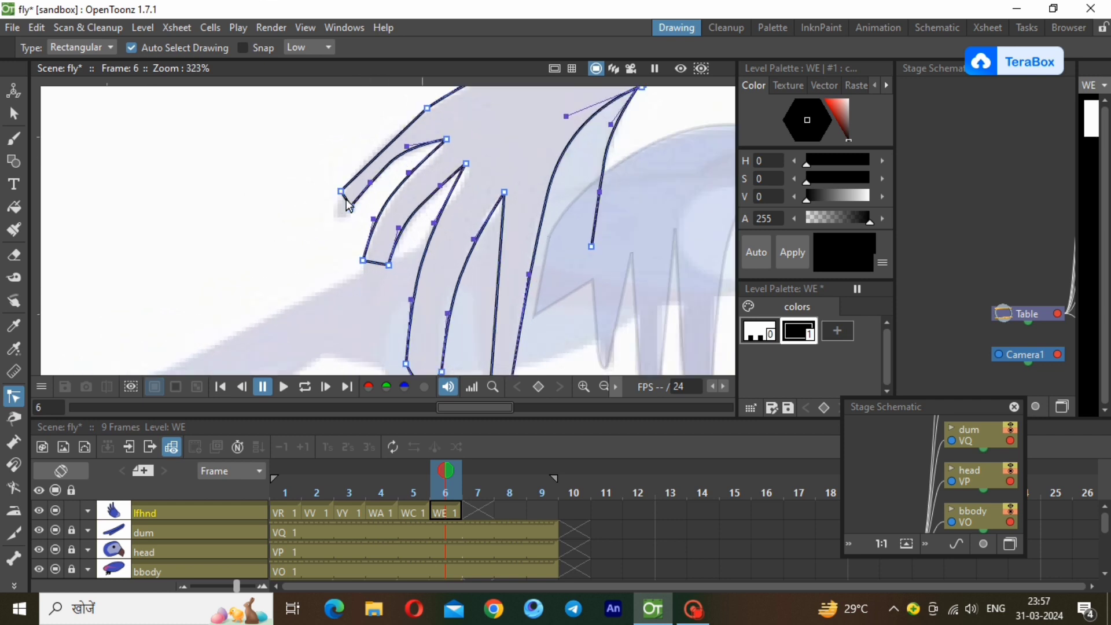
click(341, 191)
drag(342, 192, 346, 217)
click(372, 265)
click(241, 296)
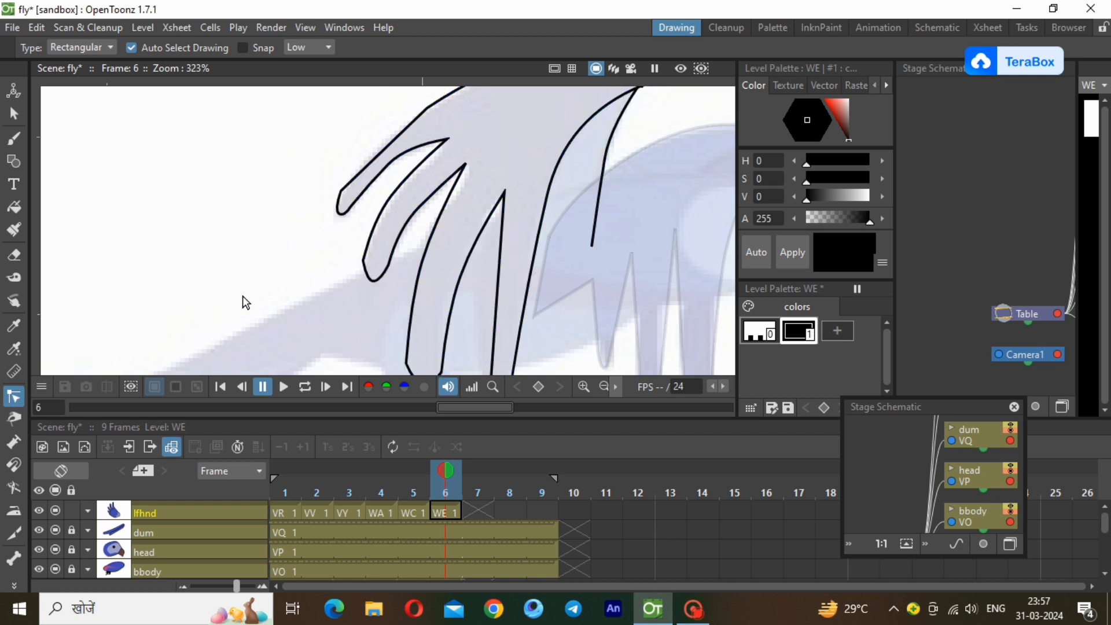
Add a style with the copied blue colour to the WE palette and fill the main wing shape with it.
click(14, 161)
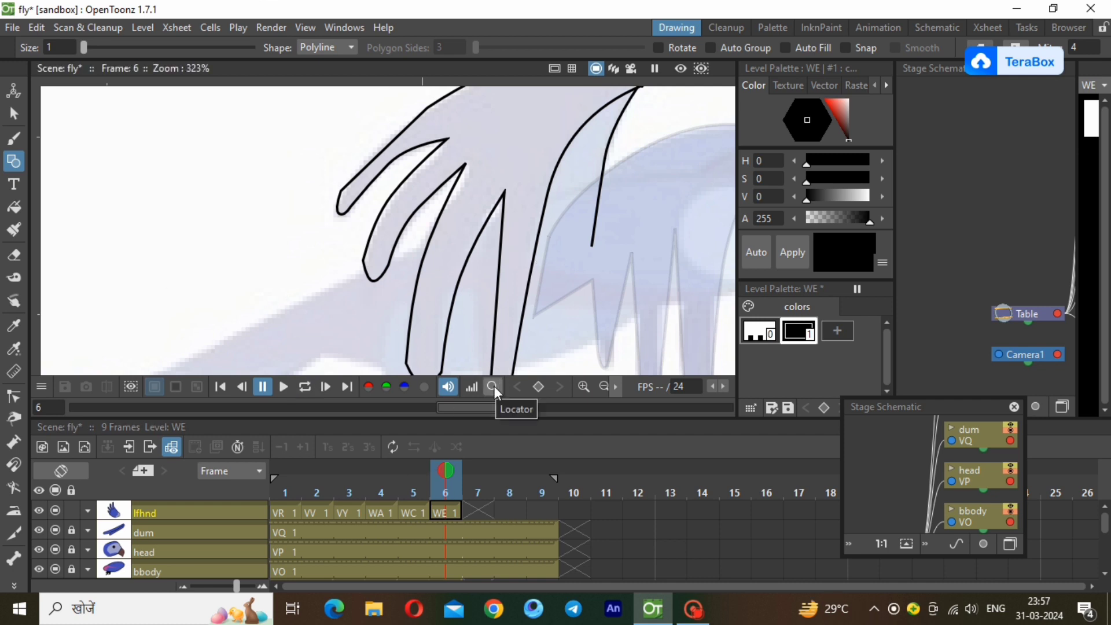
click(604, 387)
click(837, 331)
right_click(846, 336)
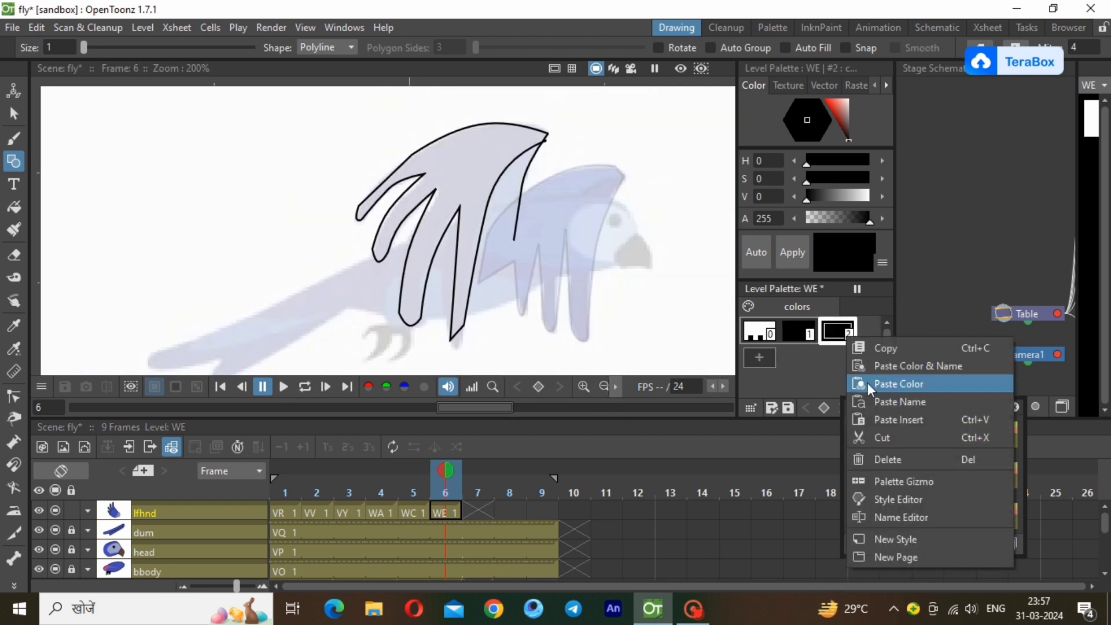
click(866, 383)
click(14, 206)
mouse_move(260, 105)
mouse_down()
mouse_move(465, 238)
mouse_move(591, 347)
mouse_up()
Close the open lower end of the WE wing's front strip with a blue line and fill the strip blue.
click(14, 160)
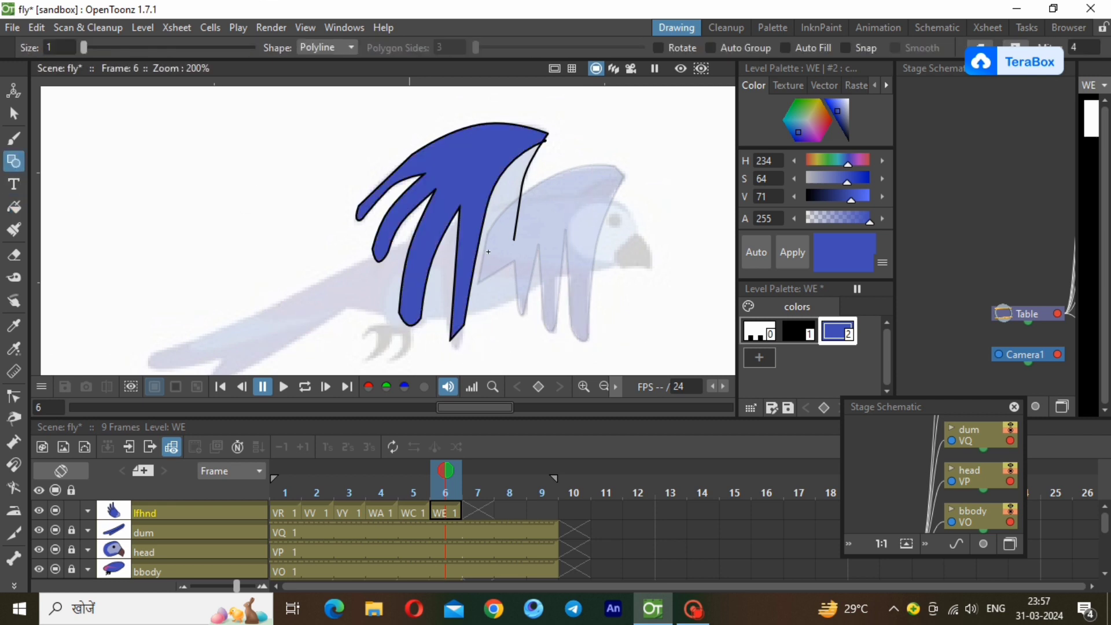
click(514, 238)
double_click(479, 241)
click(13, 206)
drag(312, 106, 590, 297)
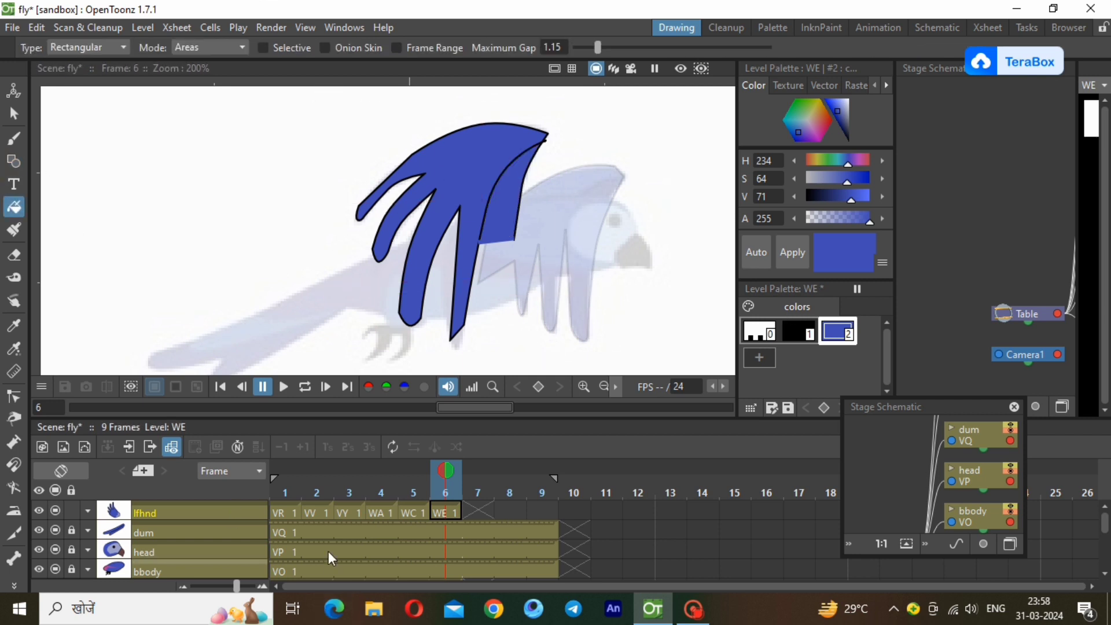
Raise the lfhnd column's opacity to full.
click(87, 510)
click(157, 528)
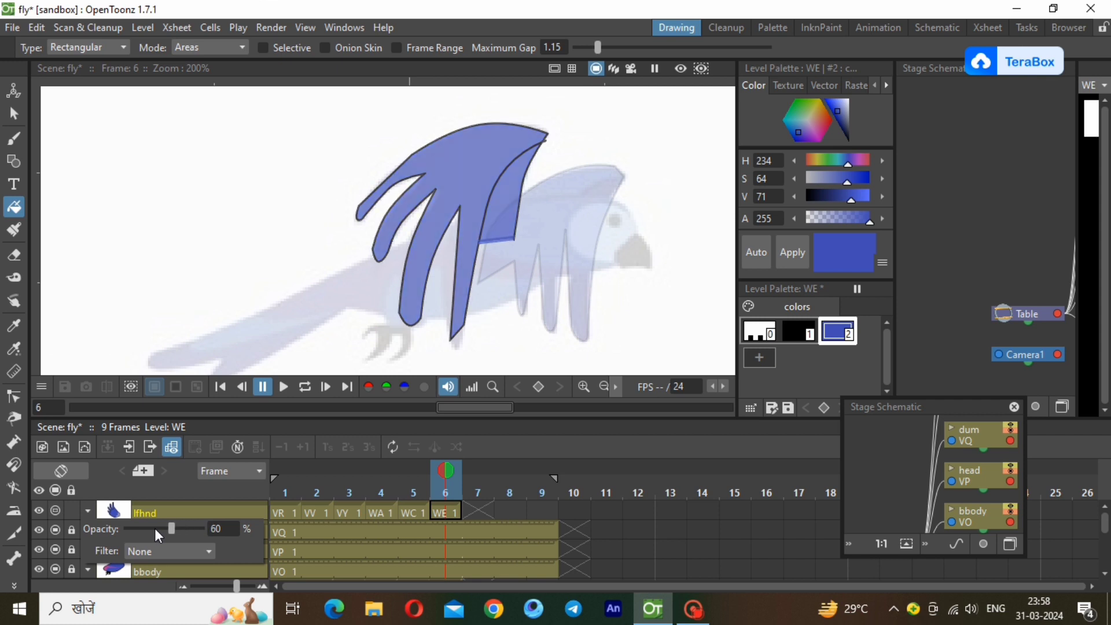
drag(155, 530, 203, 527)
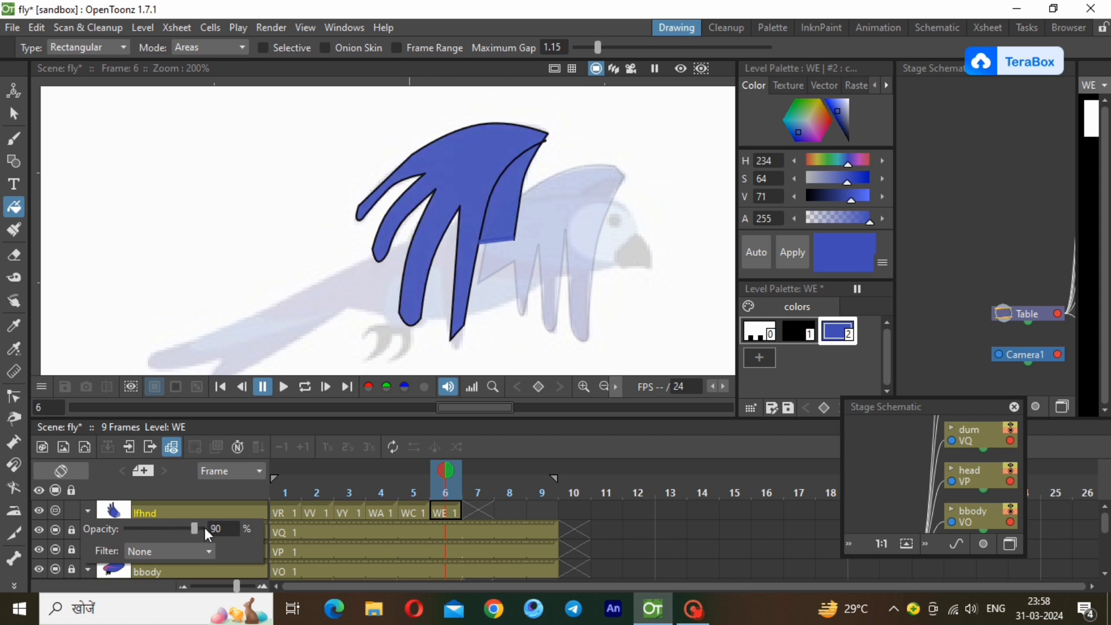
click(158, 508)
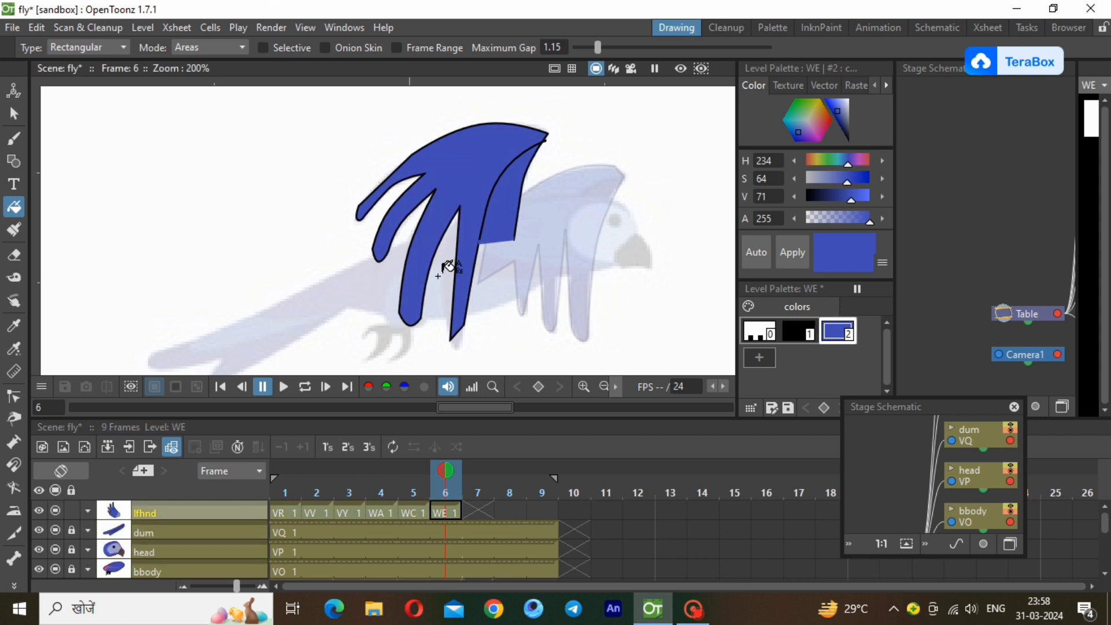
Move the filled WE wing from its reference pose onto the coloured bird's body.
click(604, 386)
click(604, 386)
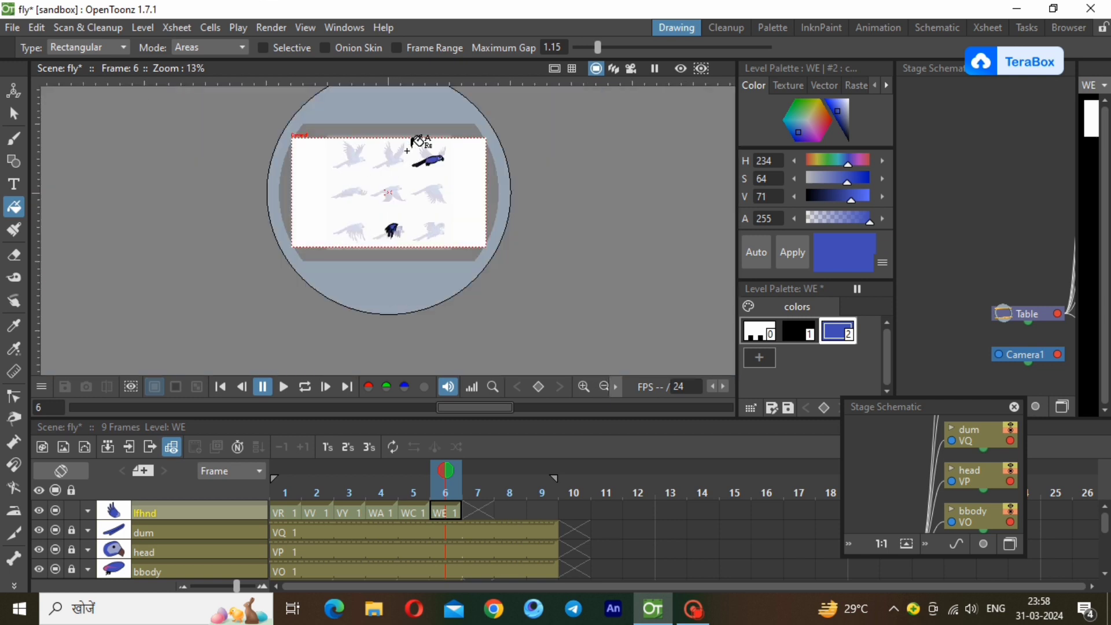
scroll(417, 148, up, 1)
scroll(406, 158, up, 5)
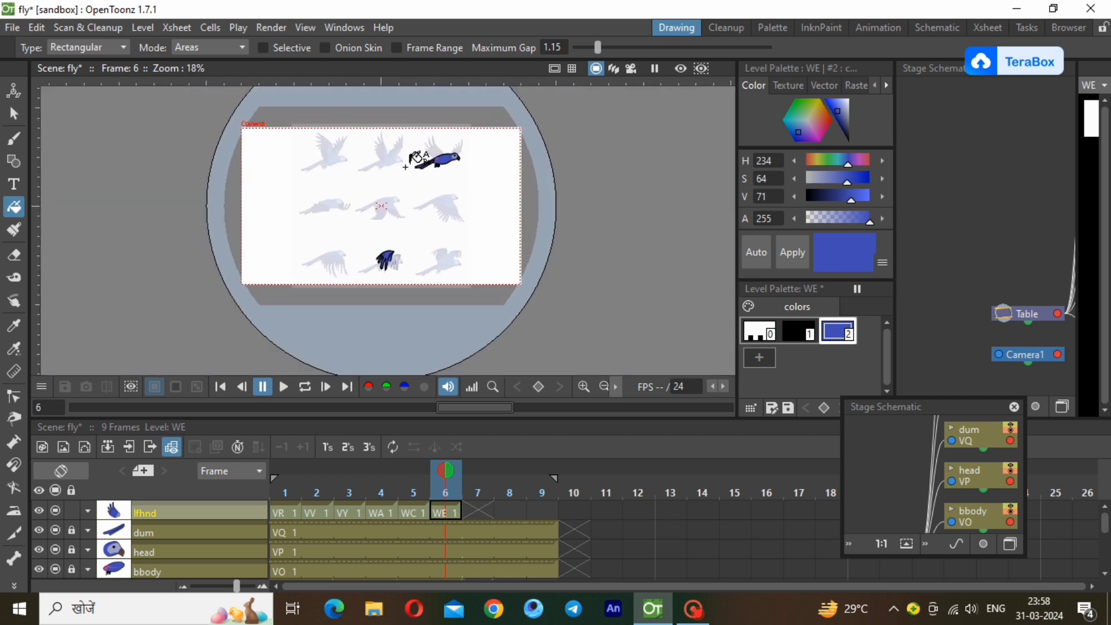
scroll(415, 147, up, 1)
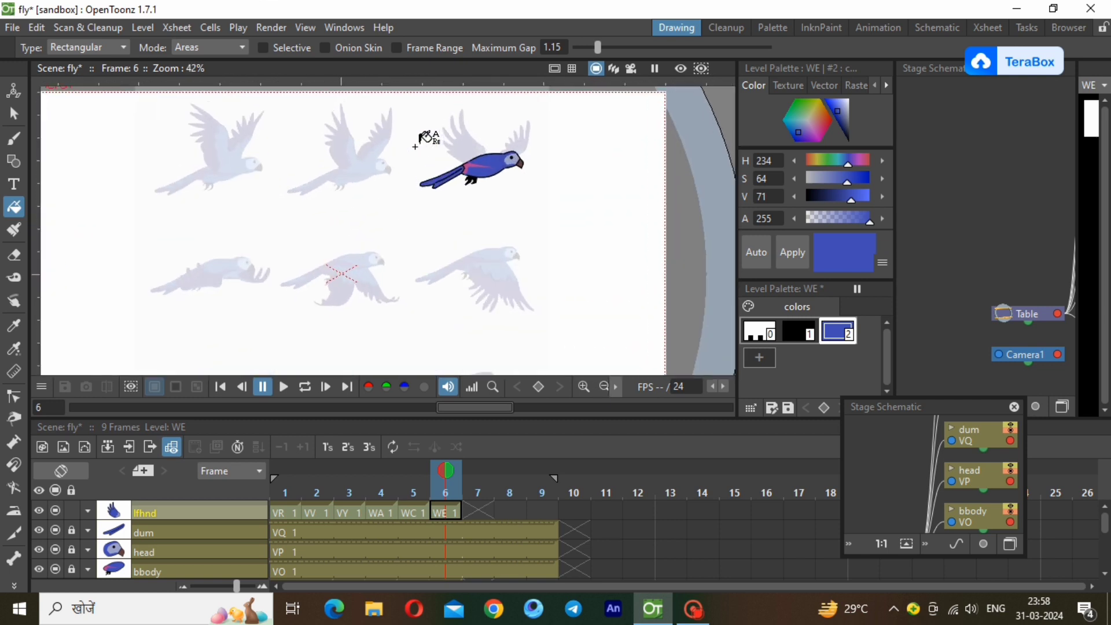
scroll(414, 146, down, 2)
click(14, 114)
drag(309, 298, 473, 143)
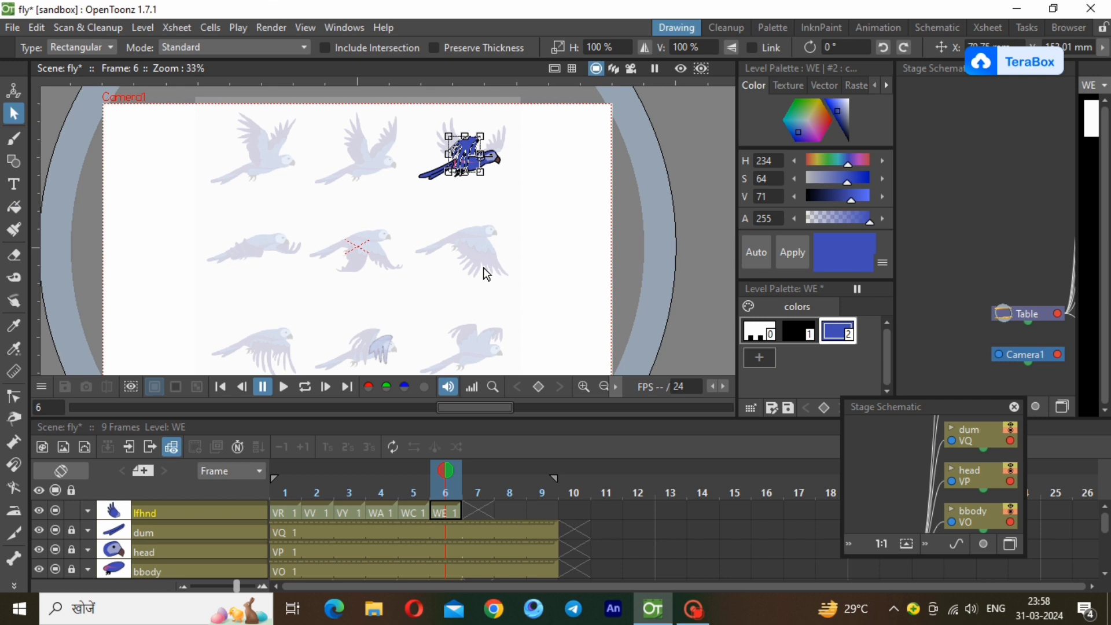
click(434, 239)
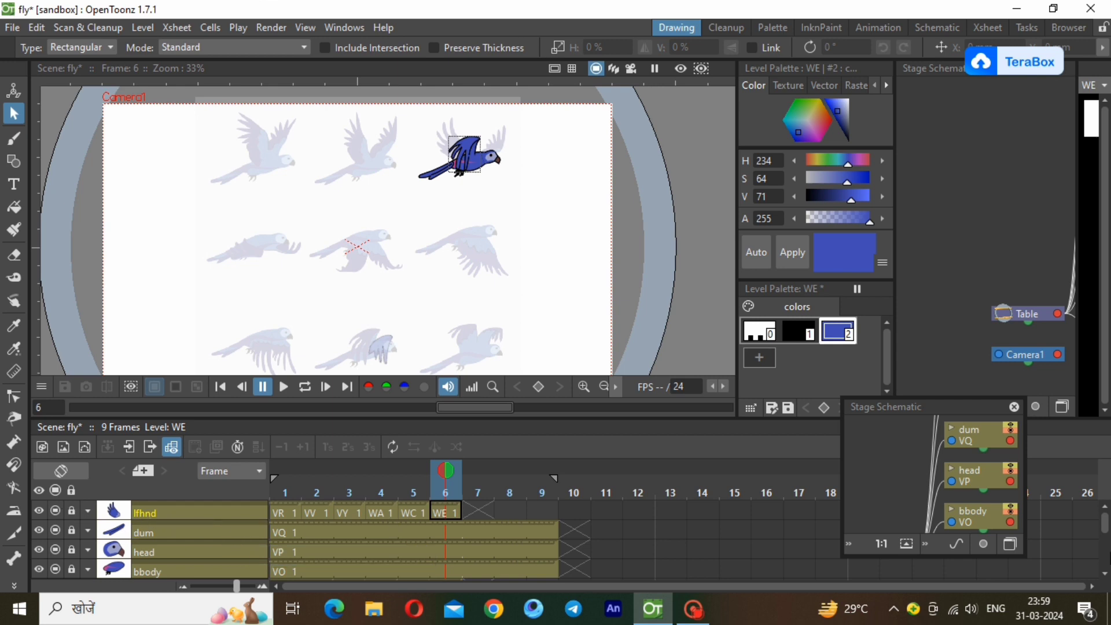
Raise the rthnd column's opacity to full.
scroll(479, 543, down, 2)
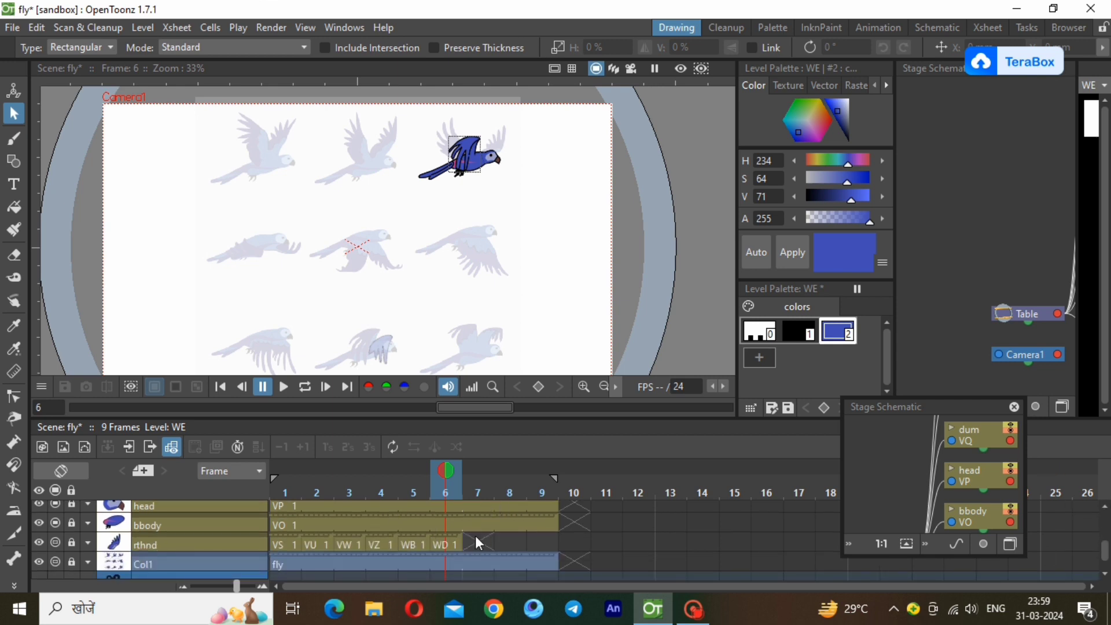
click(448, 544)
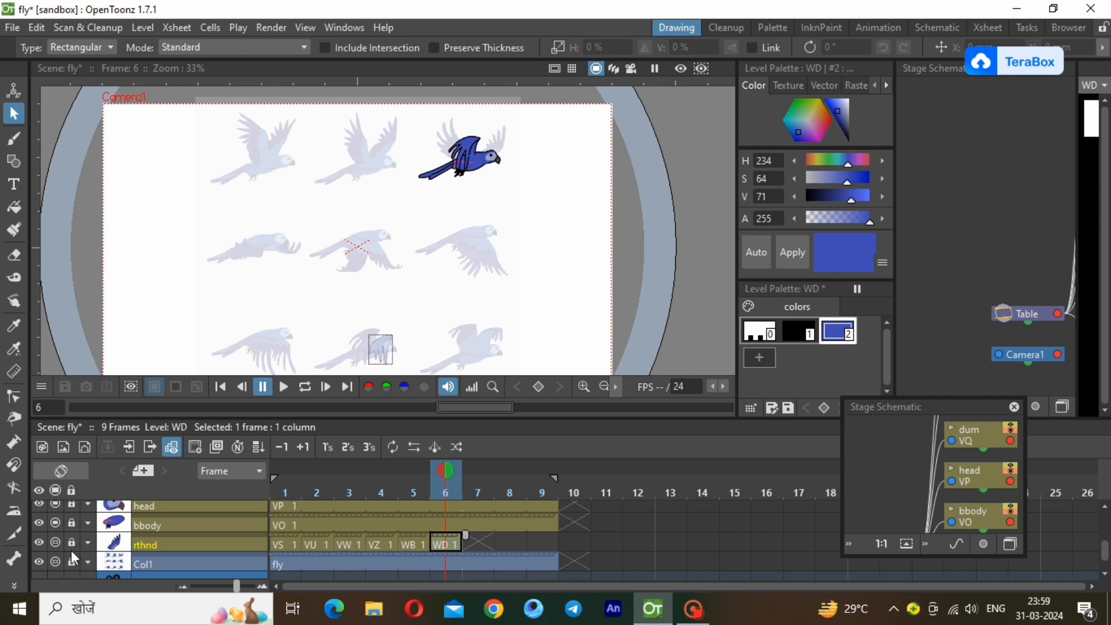
click(88, 544)
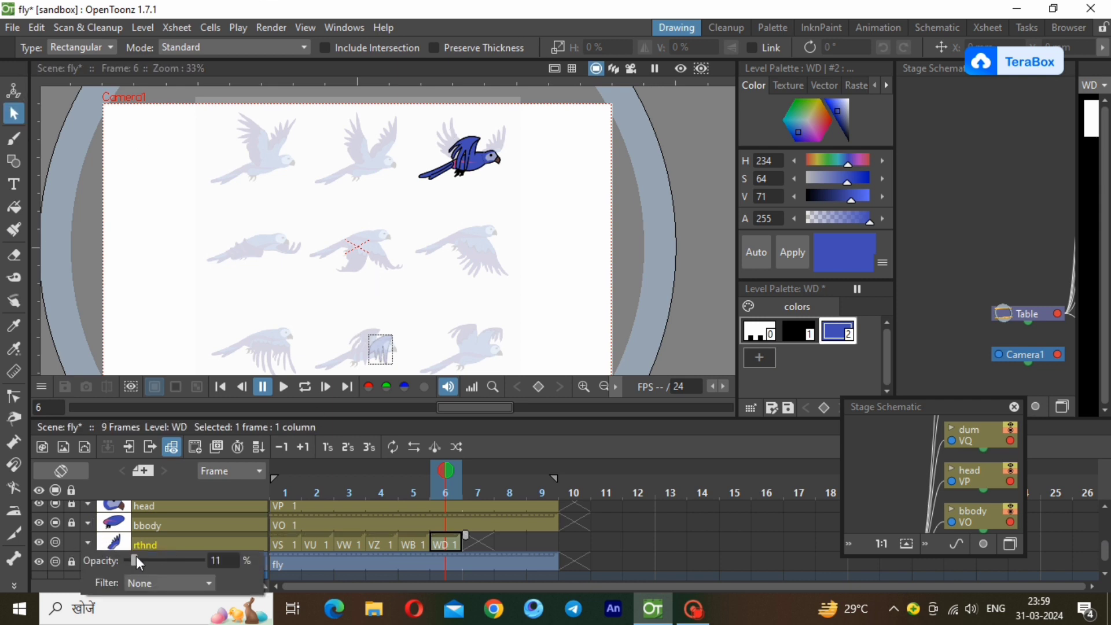
drag(136, 558, 243, 534)
Move the WD wing from its reference pose onto the front of the coloured bird's body.
click(16, 120)
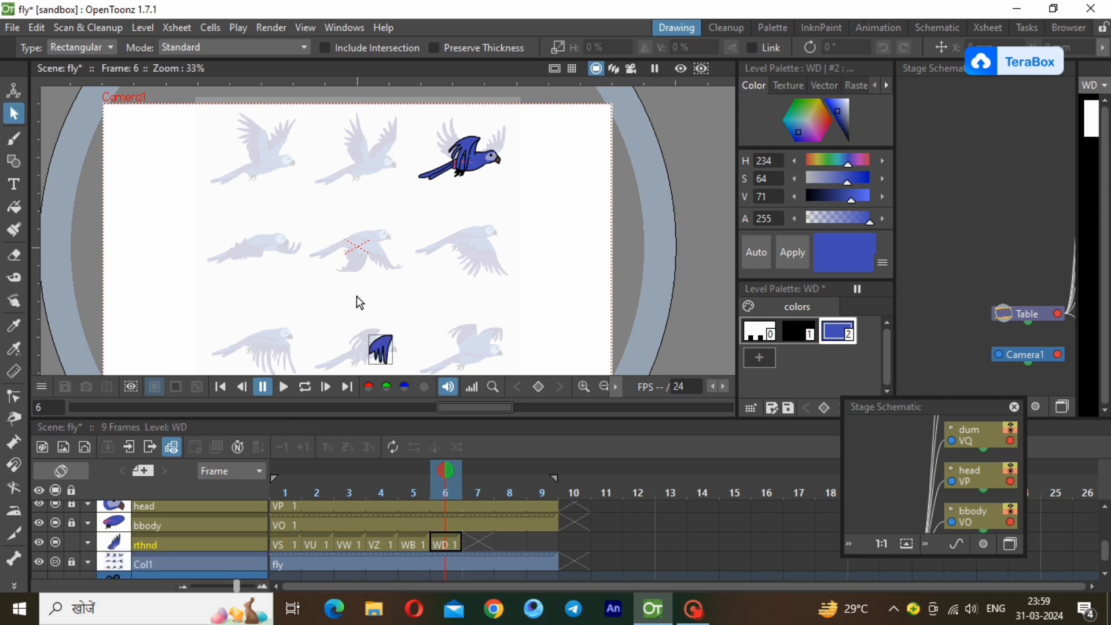
drag(322, 308, 452, 405)
mouse_move(380, 350)
mouse_down()
mouse_move(469, 167)
mouse_move(487, 158)
mouse_up()
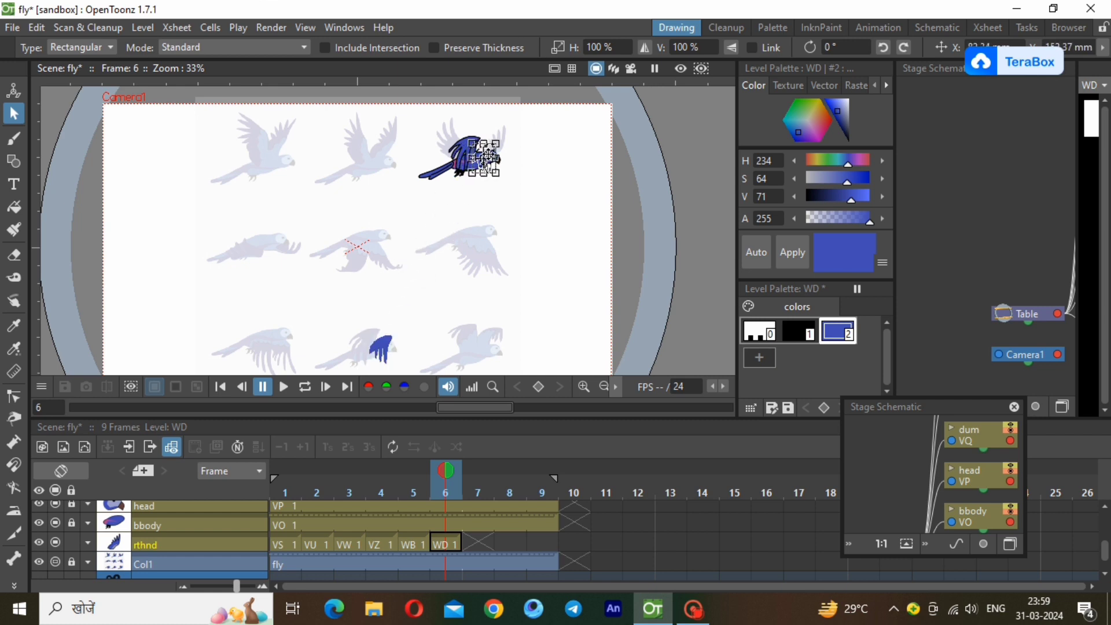
drag(488, 157, 488, 158)
click(515, 244)
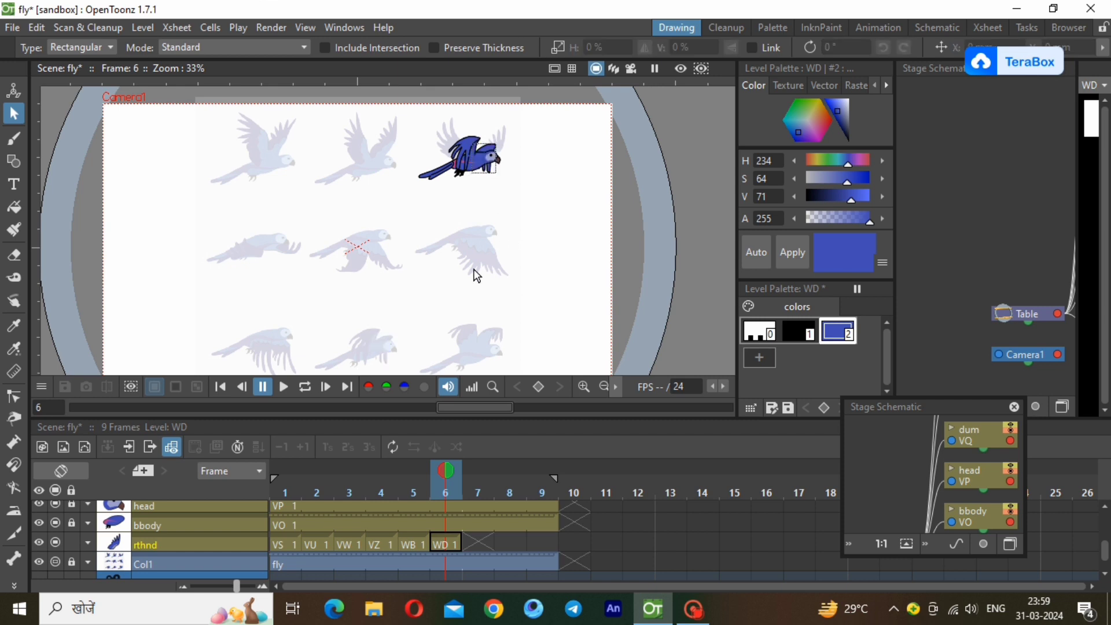
Create a new Toonz Vector level WF in frame 7 of the rthnd column.
click(445, 544)
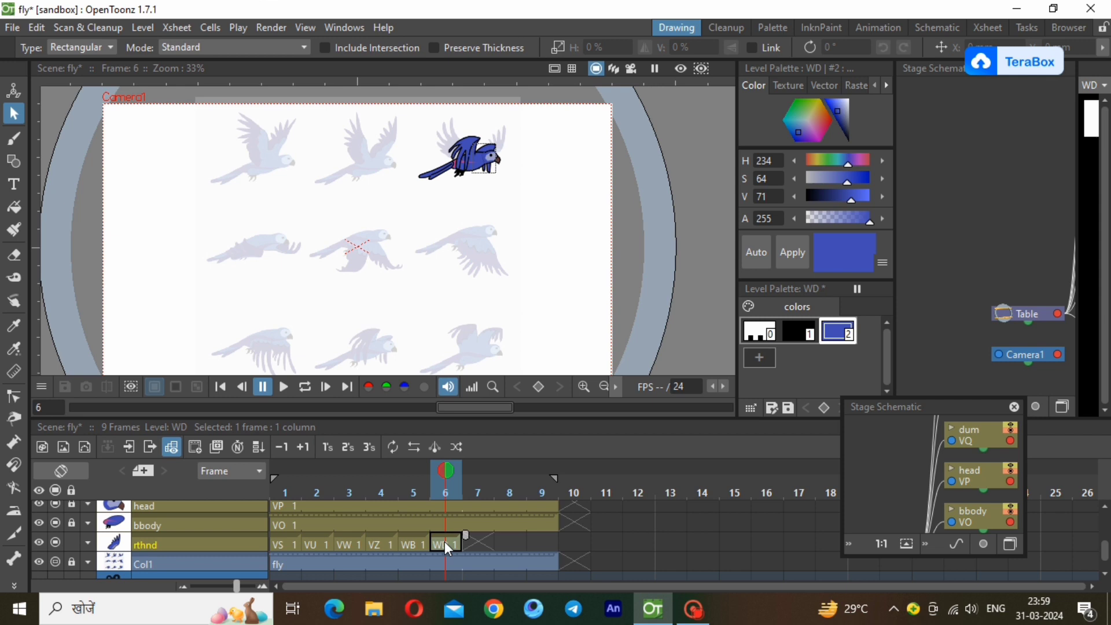
click(487, 544)
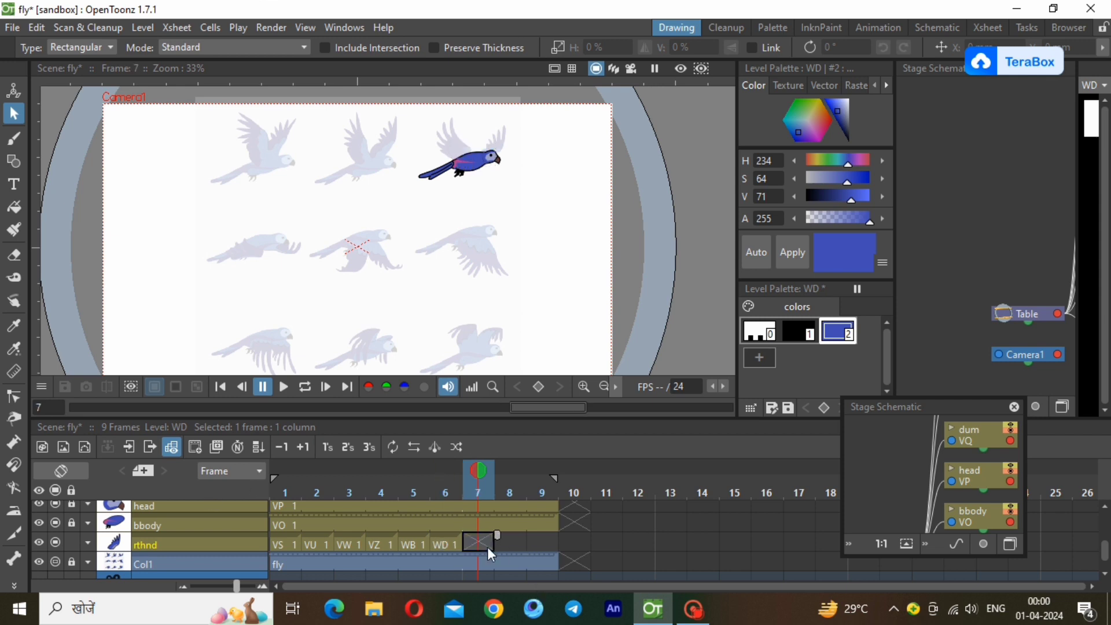
click(152, 26)
mouse_move(168, 45)
click(337, 47)
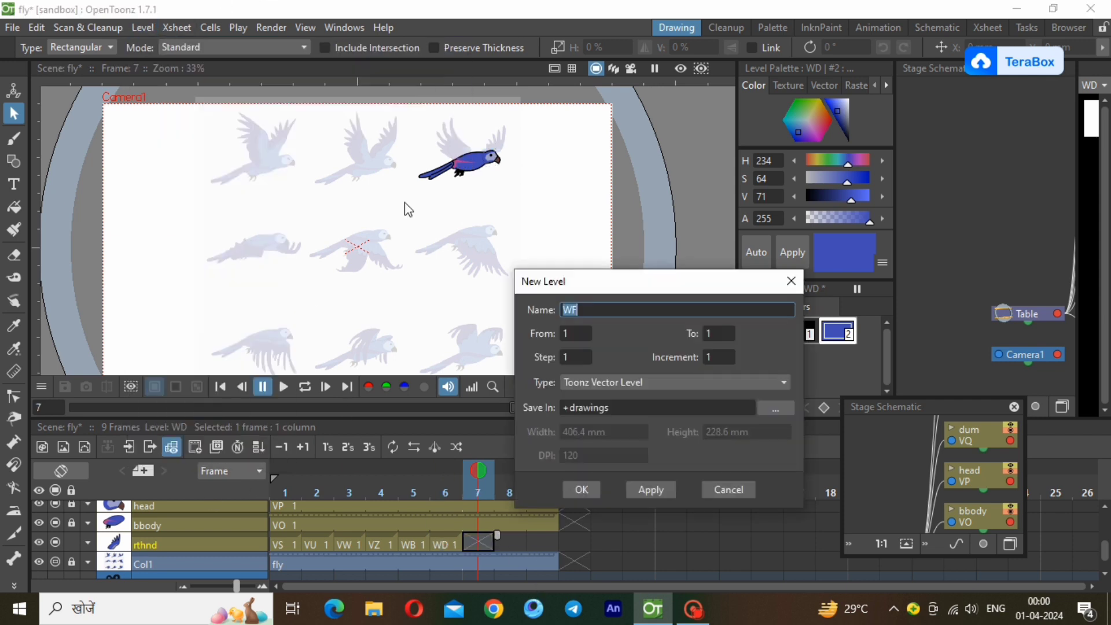
click(576, 488)
Trace the head-side wing of the last reference pose with a closed polyline, including its short feathers.
scroll(414, 293, down, 1)
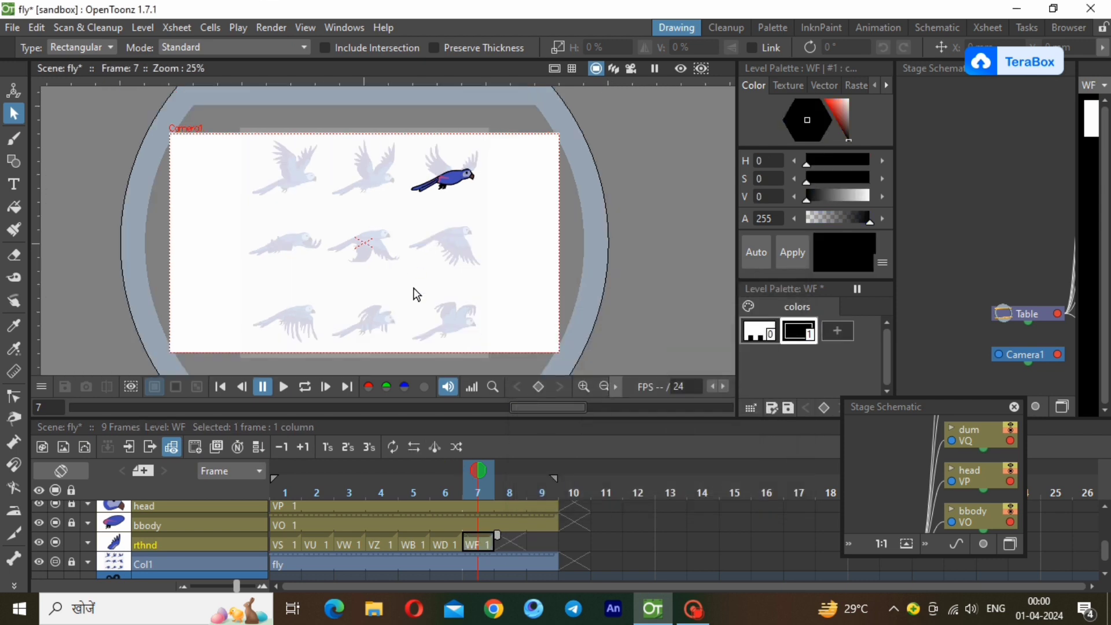
scroll(450, 333, up, 2)
scroll(450, 333, up, 4)
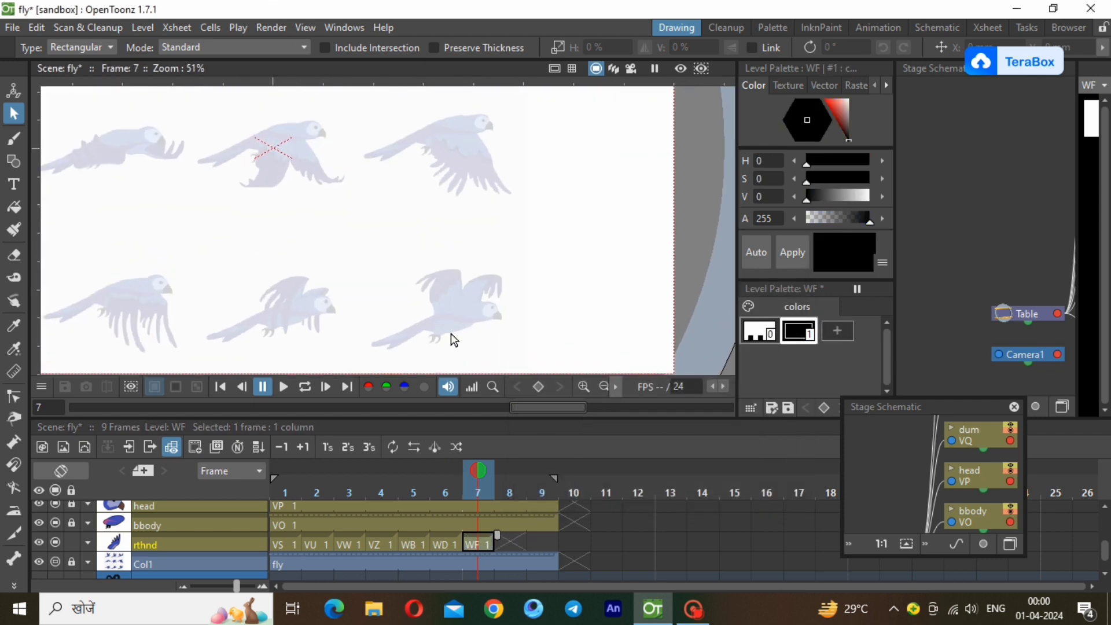
key(g)
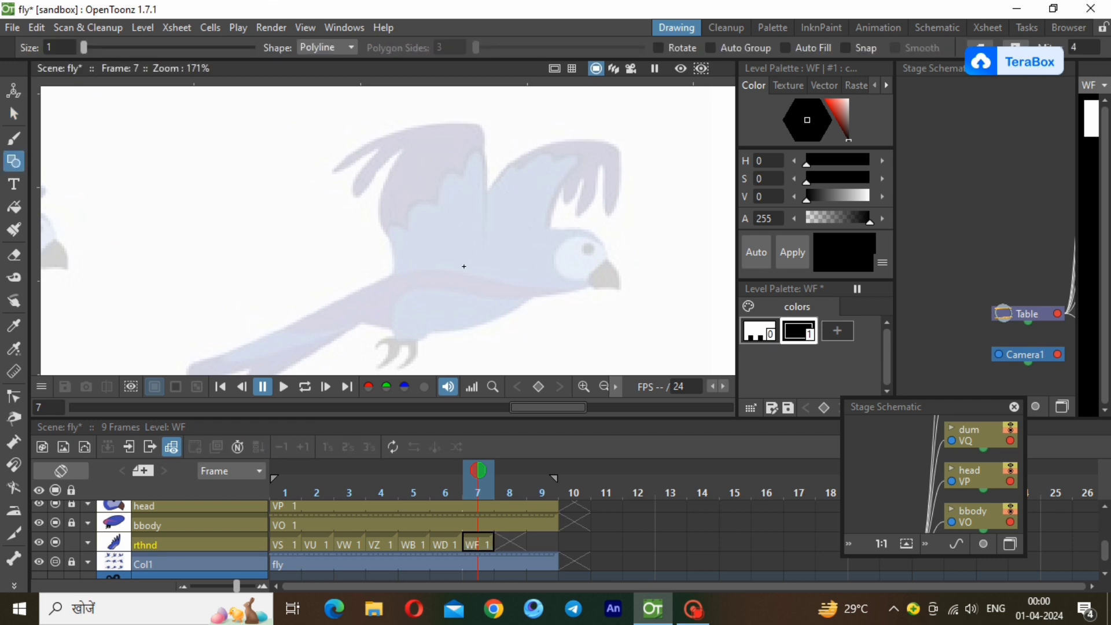
click(464, 266)
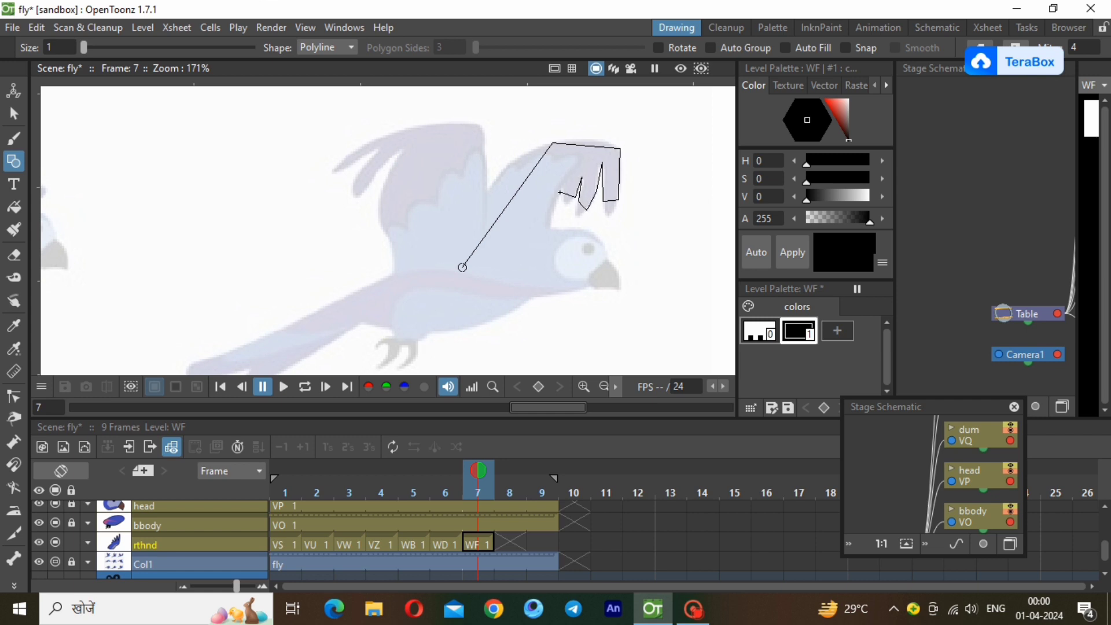
click(565, 181)
click(548, 259)
click(462, 267)
Thin the stroke of the WF wing outline.
click(13, 119)
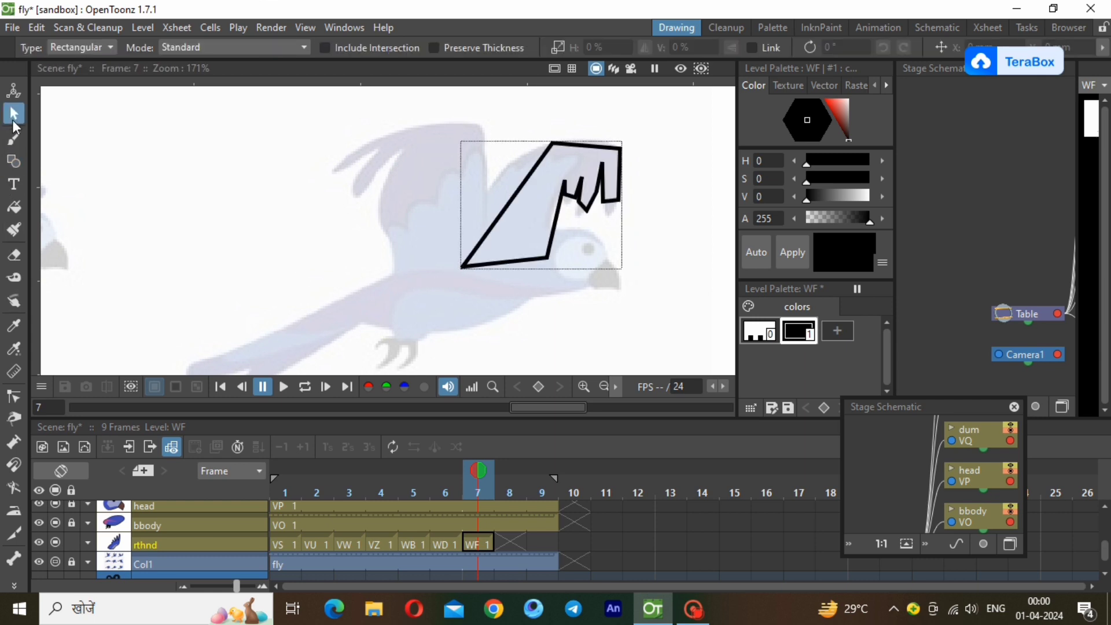
click(548, 255)
drag(604, 279, 608, 285)
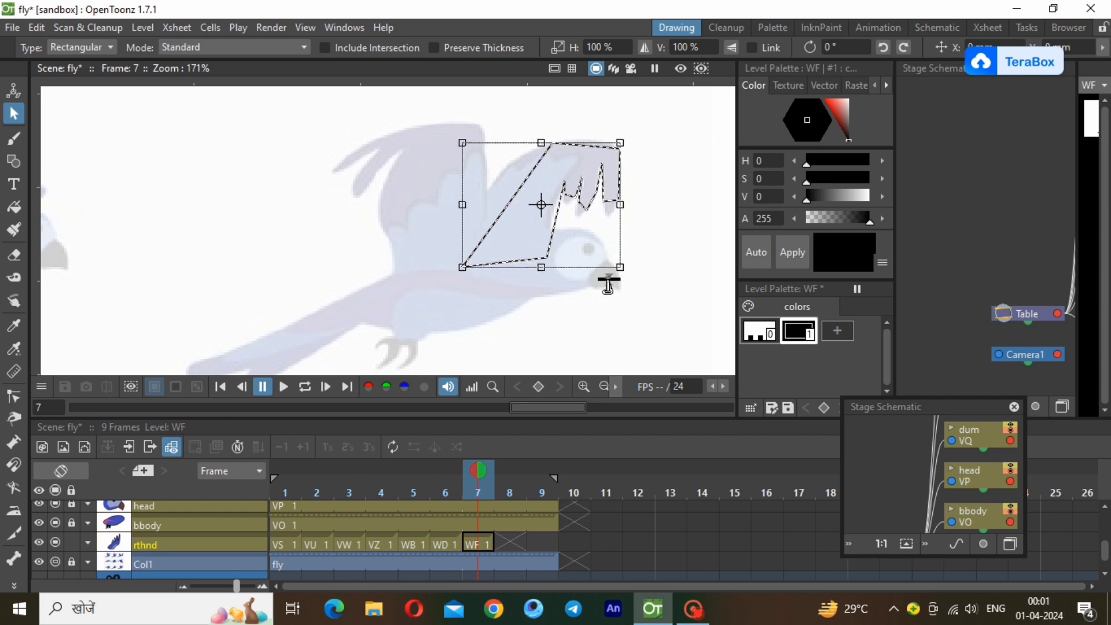
click(581, 321)
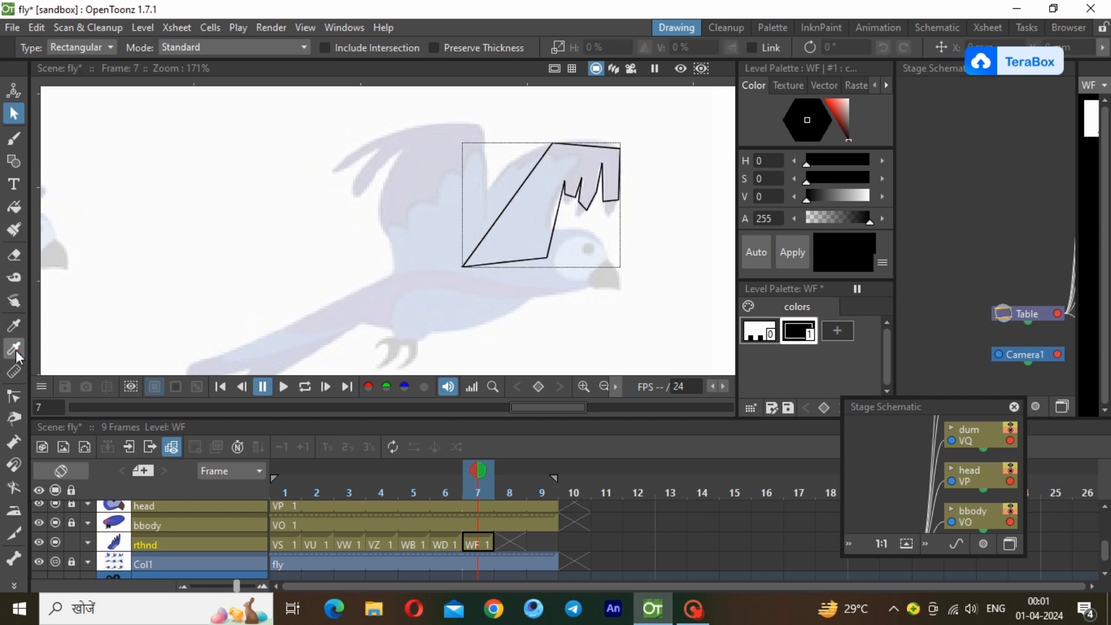
Bend the top, back and front edges of the WF wing outline to follow the reference wing.
click(13, 397)
click(589, 147)
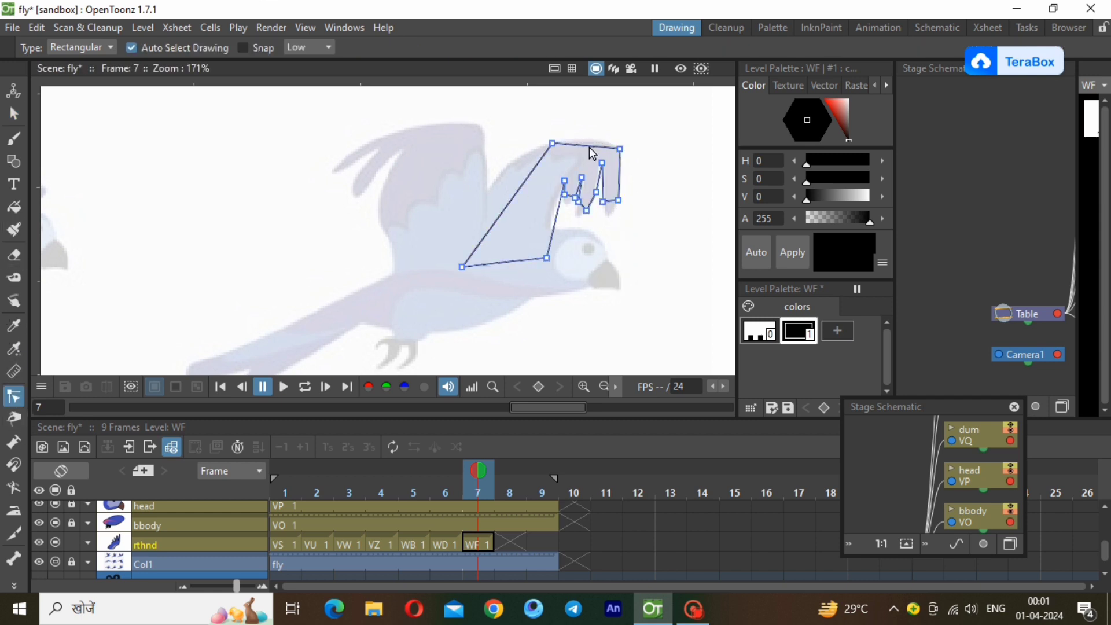
drag(603, 139, 574, 133)
drag(529, 176, 495, 159)
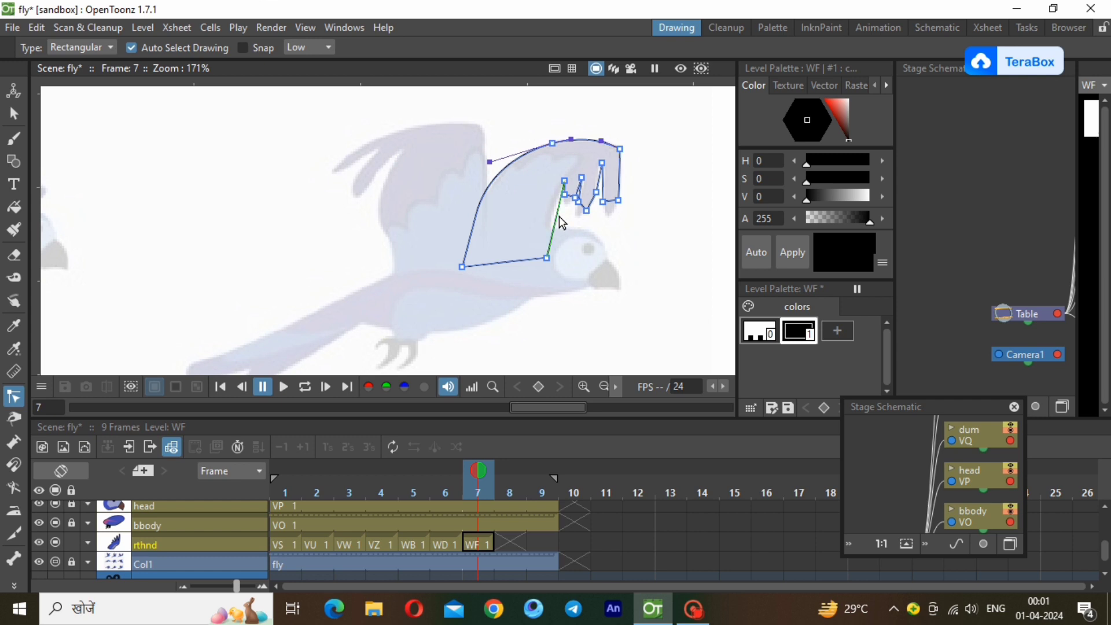
mouse_move(562, 223)
mouse_down()
mouse_move(554, 203)
mouse_move(550, 217)
mouse_up()
Round the tips of the WF wing's three feathers and bow the outermost feather's outer edge slightly outward.
scroll(587, 222, up, 2)
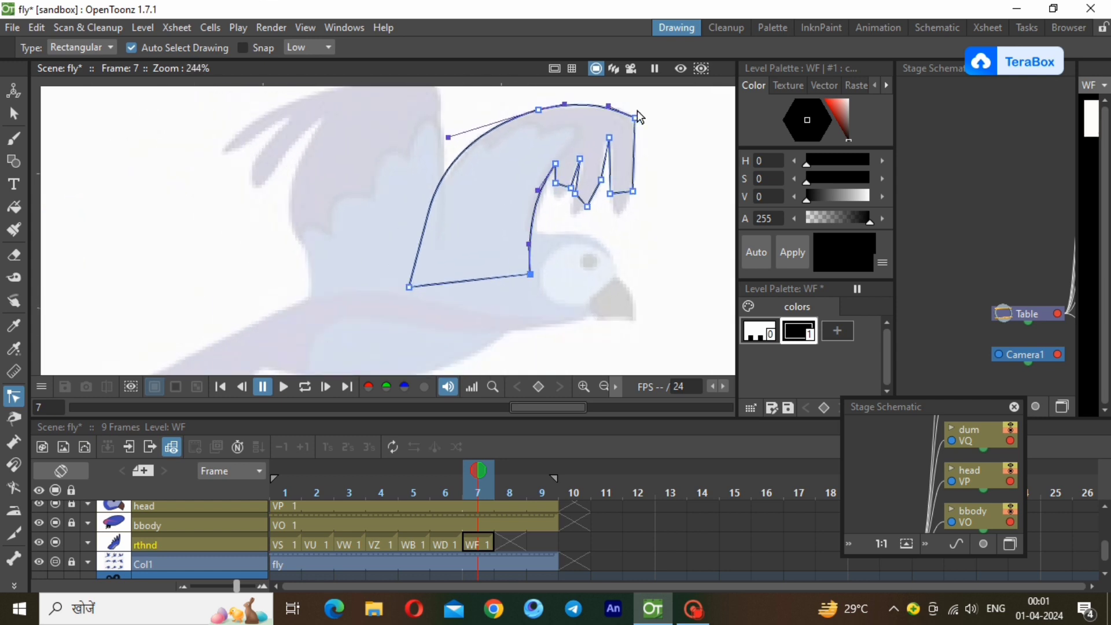
scroll(637, 109, up, 2)
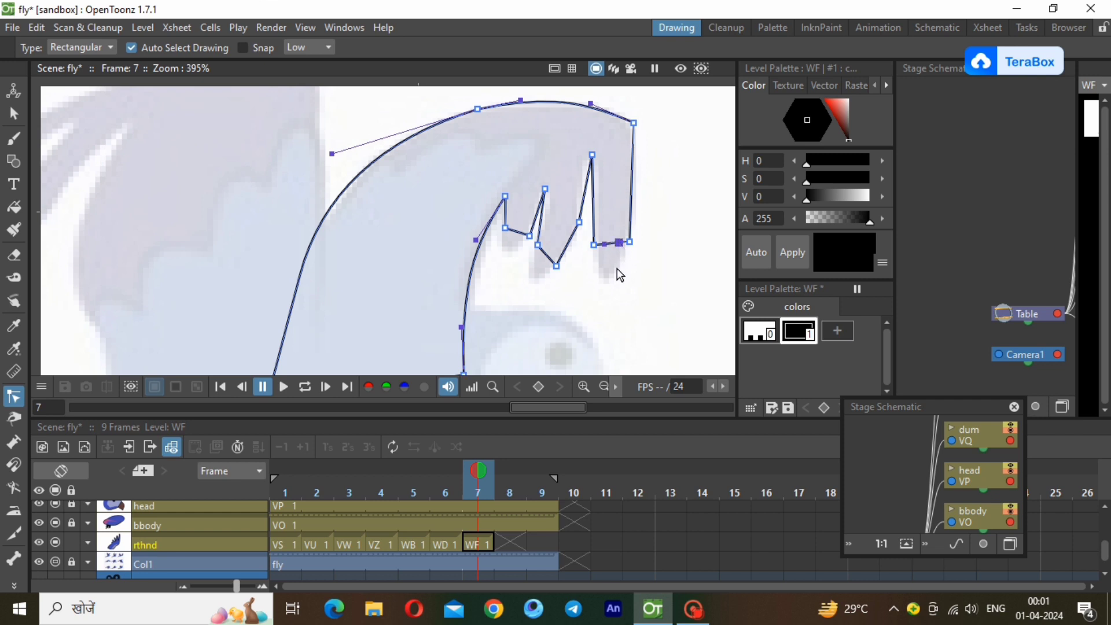
drag(619, 248, 615, 303)
drag(604, 245, 597, 282)
click(563, 250)
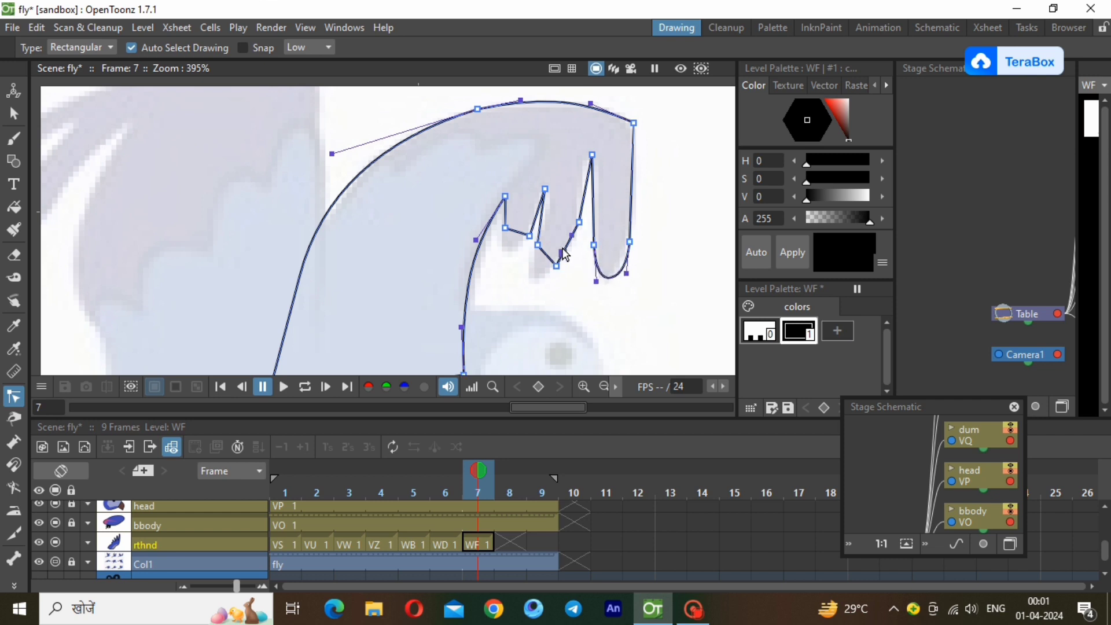
drag(579, 243, 505, 251)
click(545, 260)
click(516, 232)
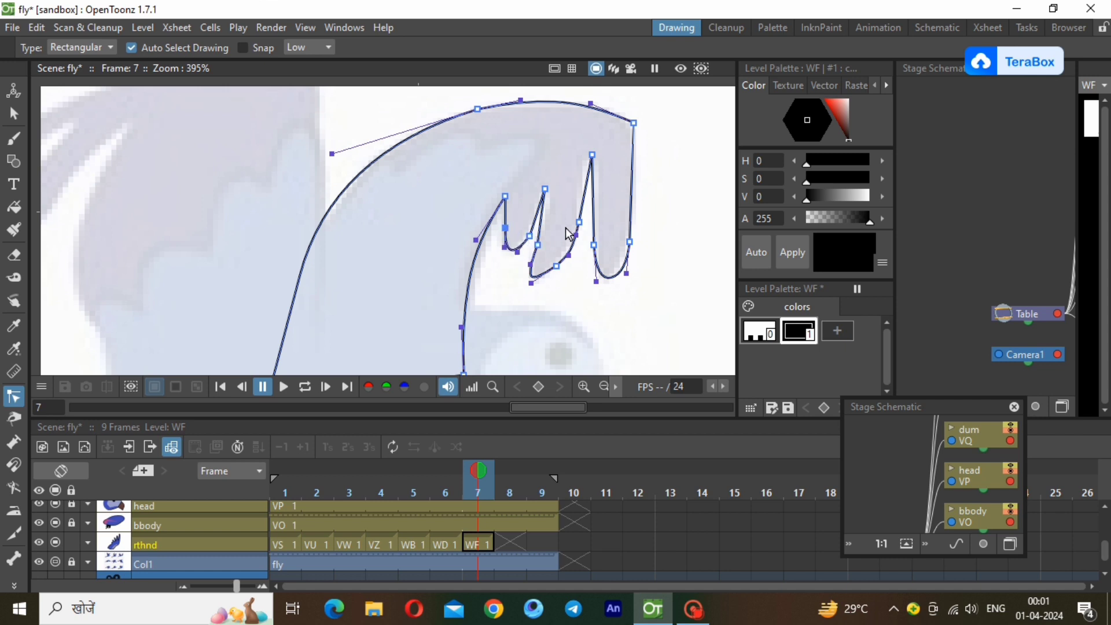
drag(634, 158, 640, 159)
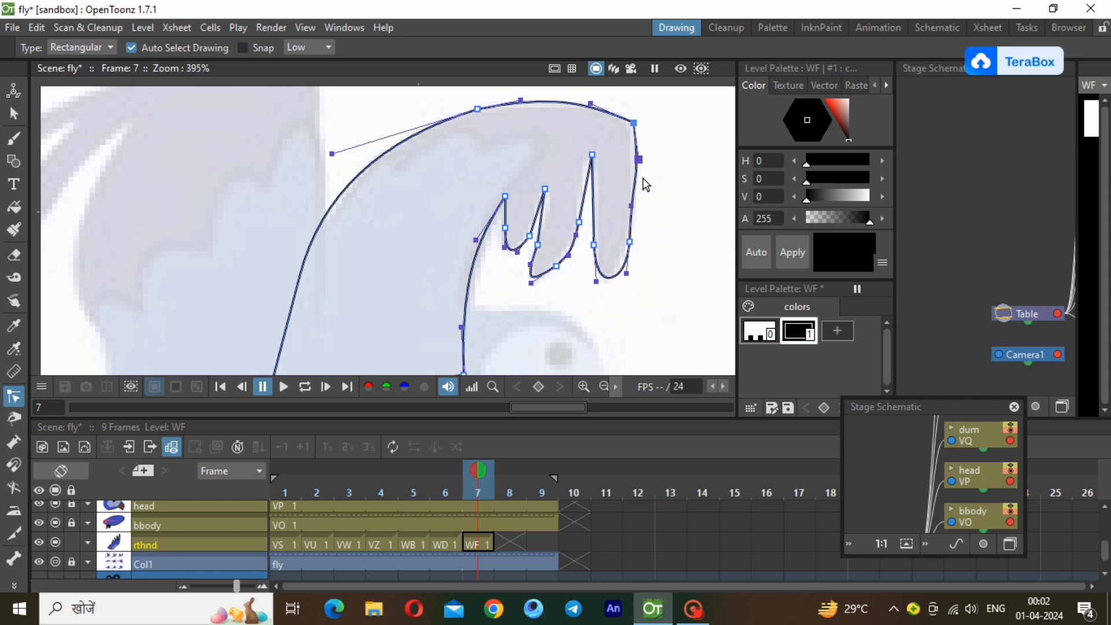
Refine the outer edge of the WF wing's outermost feather so its curve follows the reference wing.
drag(631, 206, 637, 211)
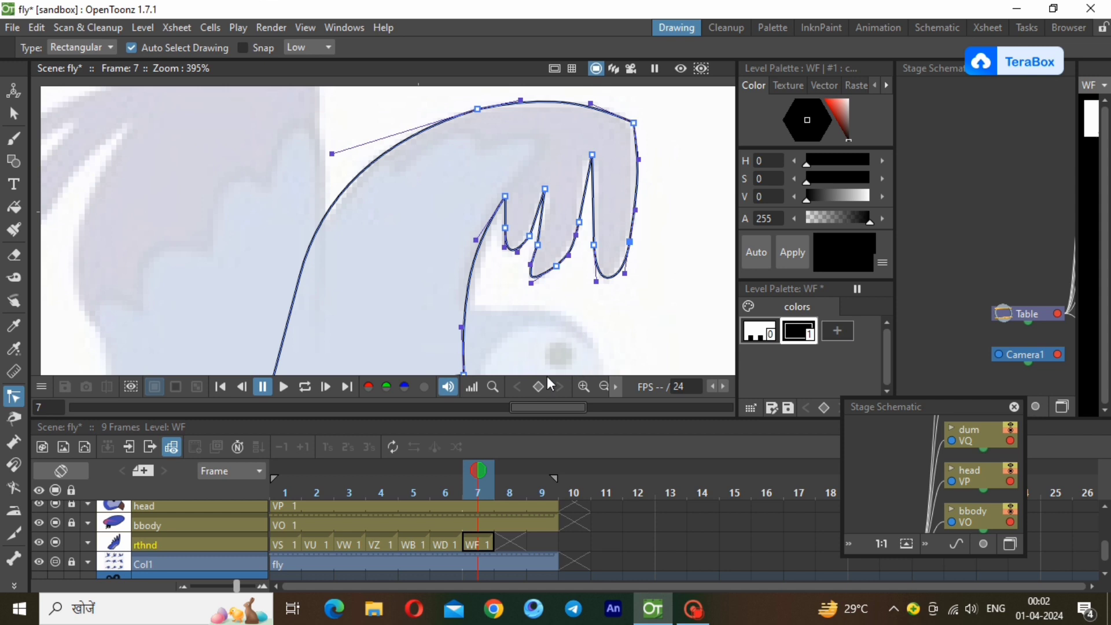
click(603, 386)
click(538, 324)
Add a style with the copied blue (H 234, S 64, V 71) to the WF palette and fill the wing with it.
click(836, 330)
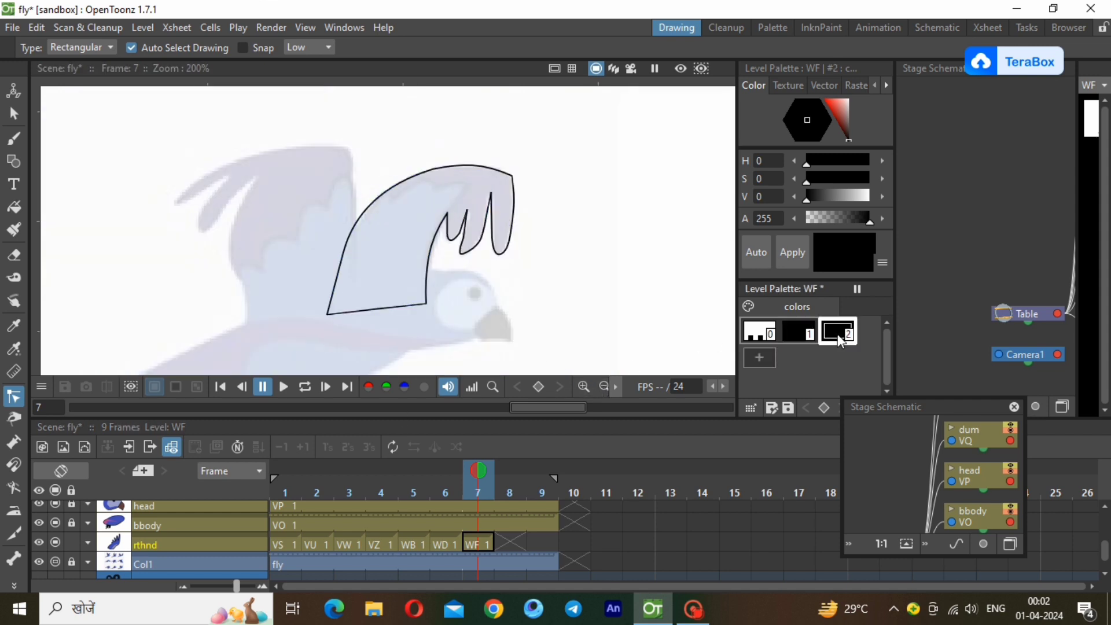
right_click(838, 334)
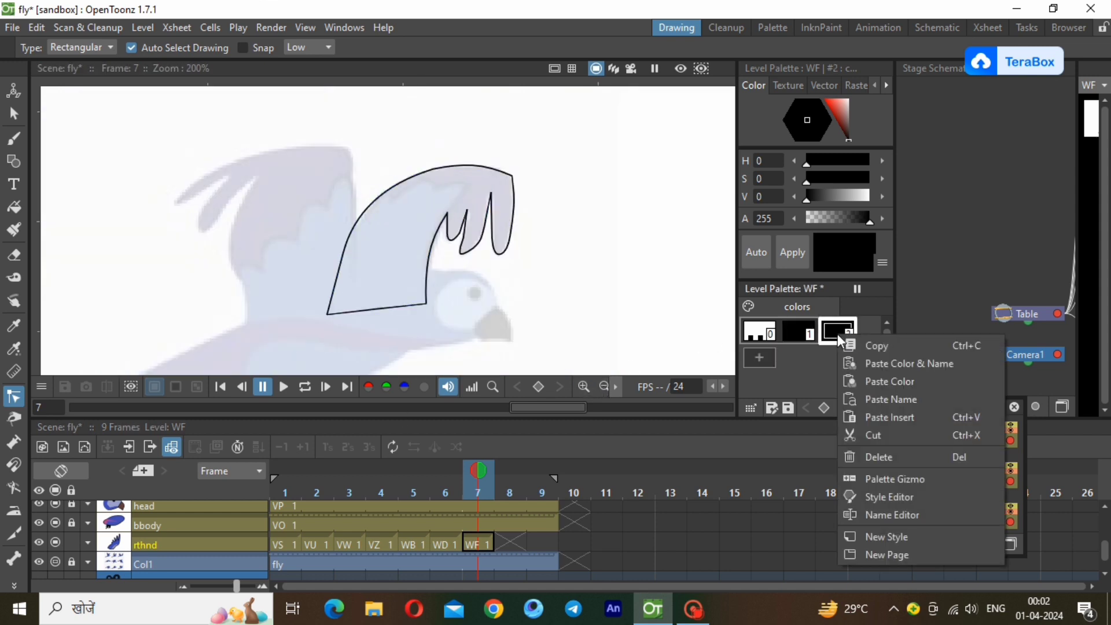
click(890, 381)
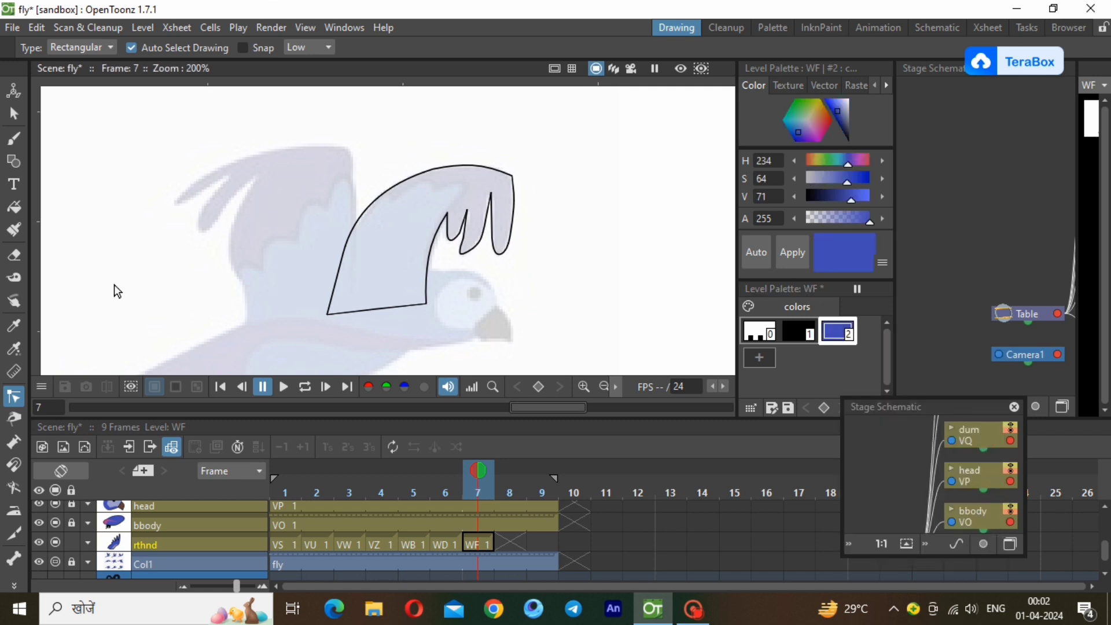
click(16, 208)
drag(273, 96, 541, 331)
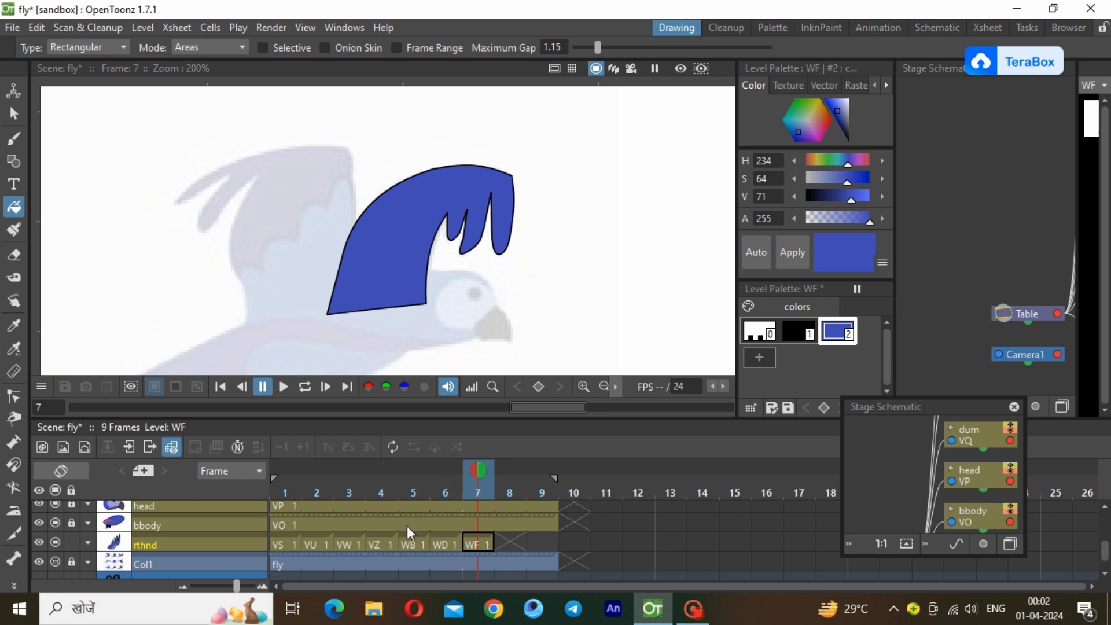
Lock the rthnd layer and lower its opacity so the reference wing shows through.
click(457, 545)
click(469, 545)
mouse_move(1105, 551)
mouse_down()
mouse_move(1104, 522)
mouse_move(1104, 557)
mouse_up()
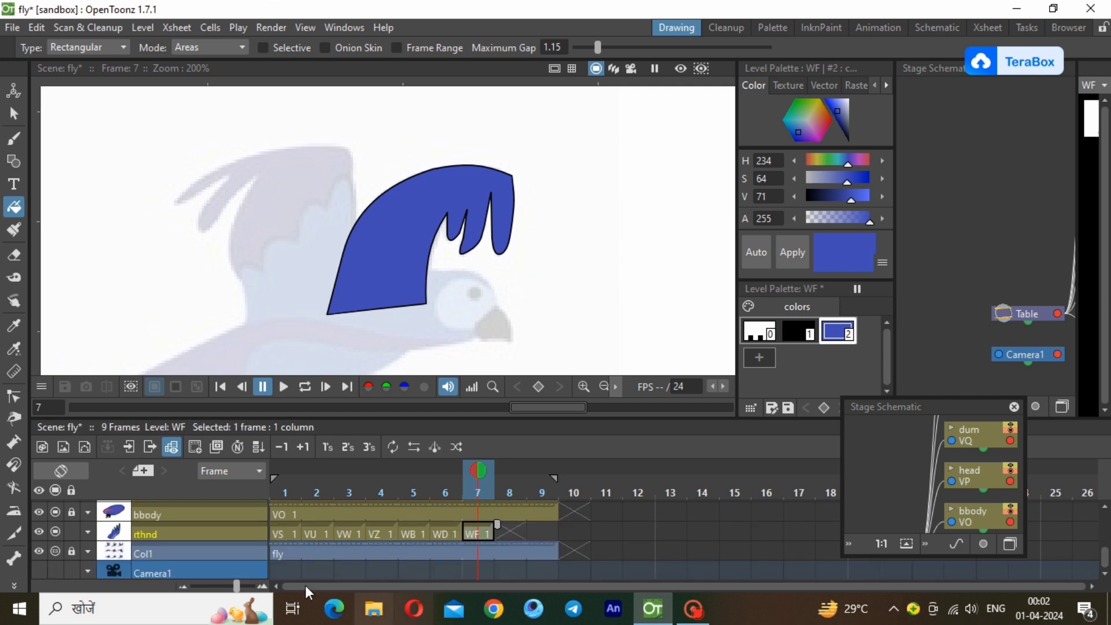
click(72, 532)
click(86, 532)
click(149, 551)
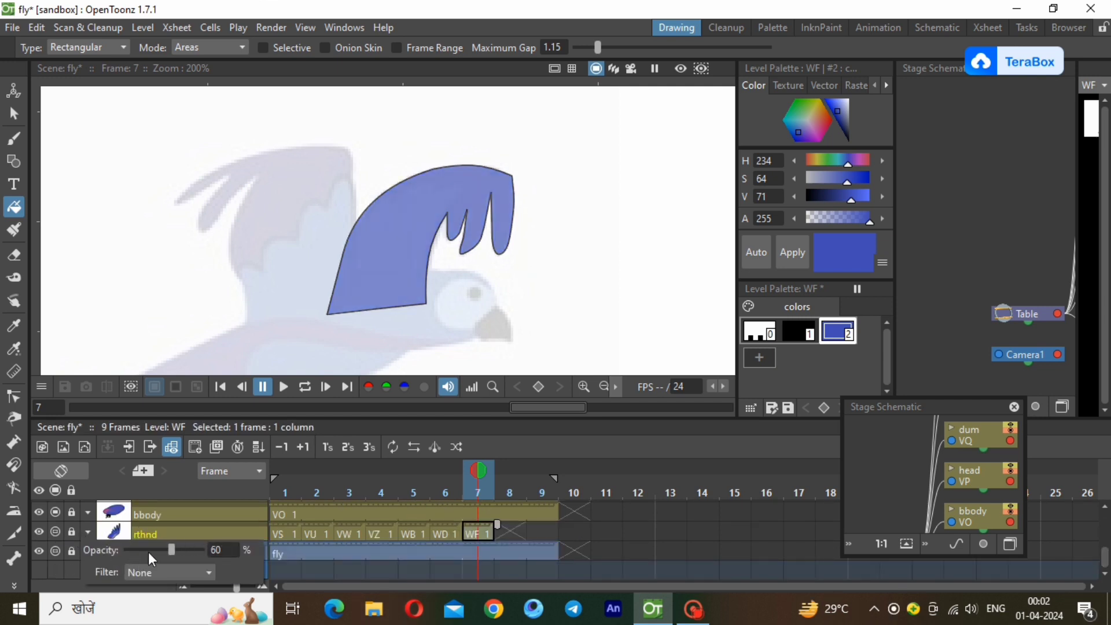
click(148, 551)
Create a new vector level at frame 7 of the lfhnd layer.
scroll(1057, 534, up, 3)
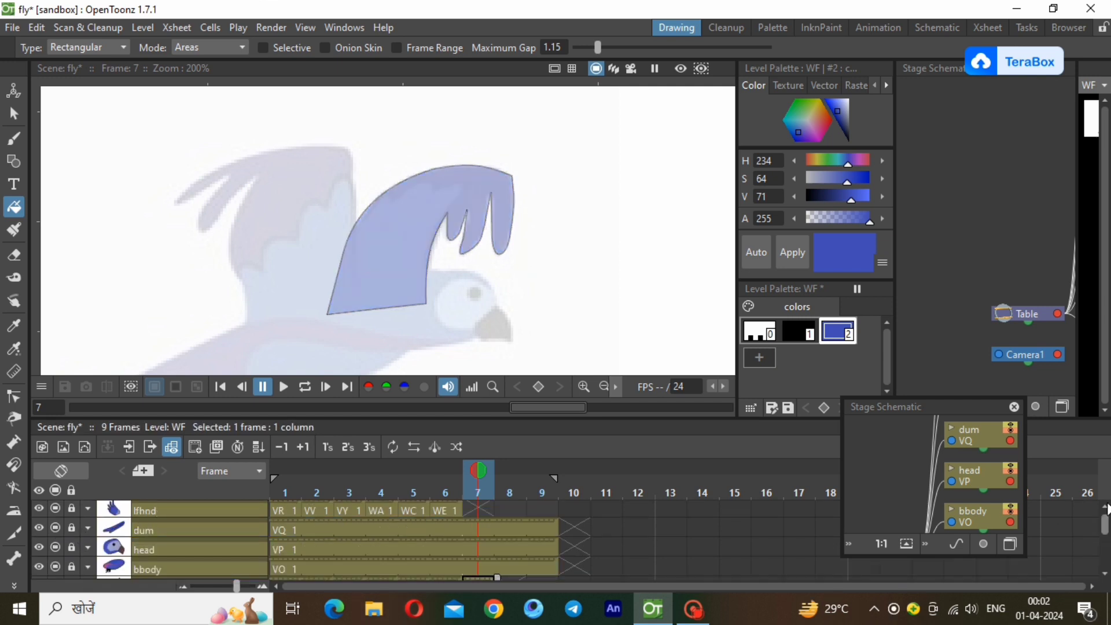
click(473, 513)
click(143, 27)
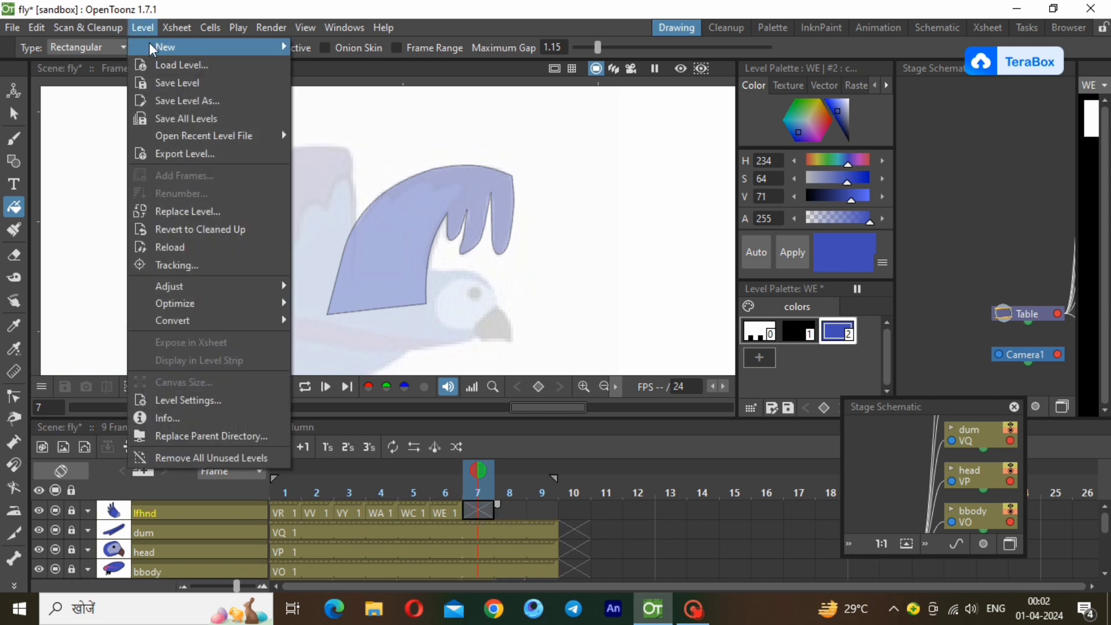
mouse_move(164, 45)
click(352, 84)
click(580, 489)
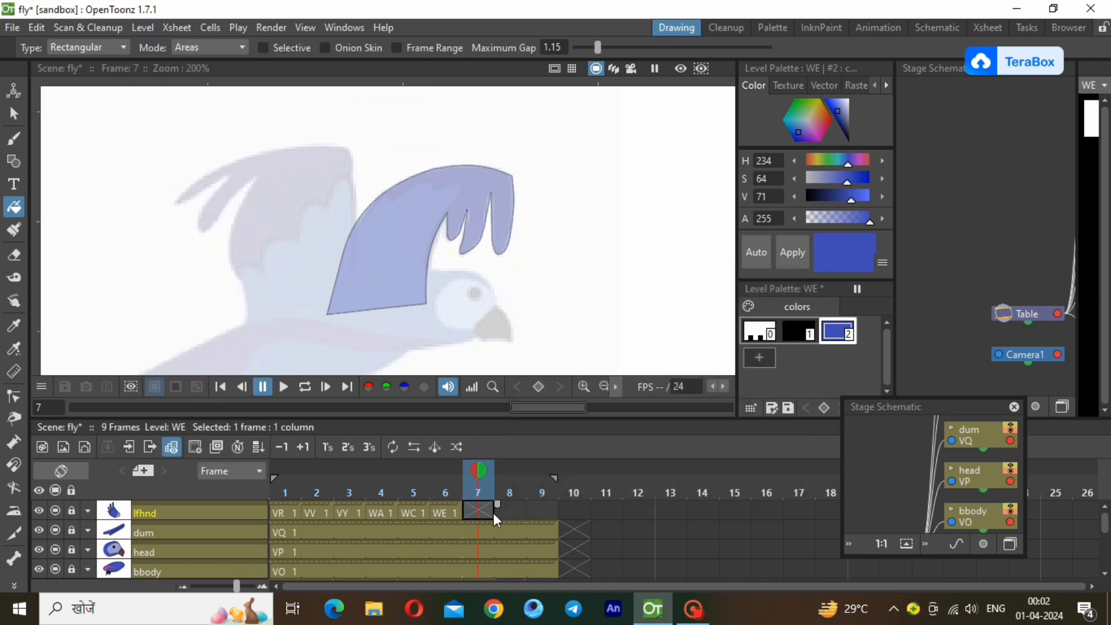
click(142, 28)
mouse_move(156, 42)
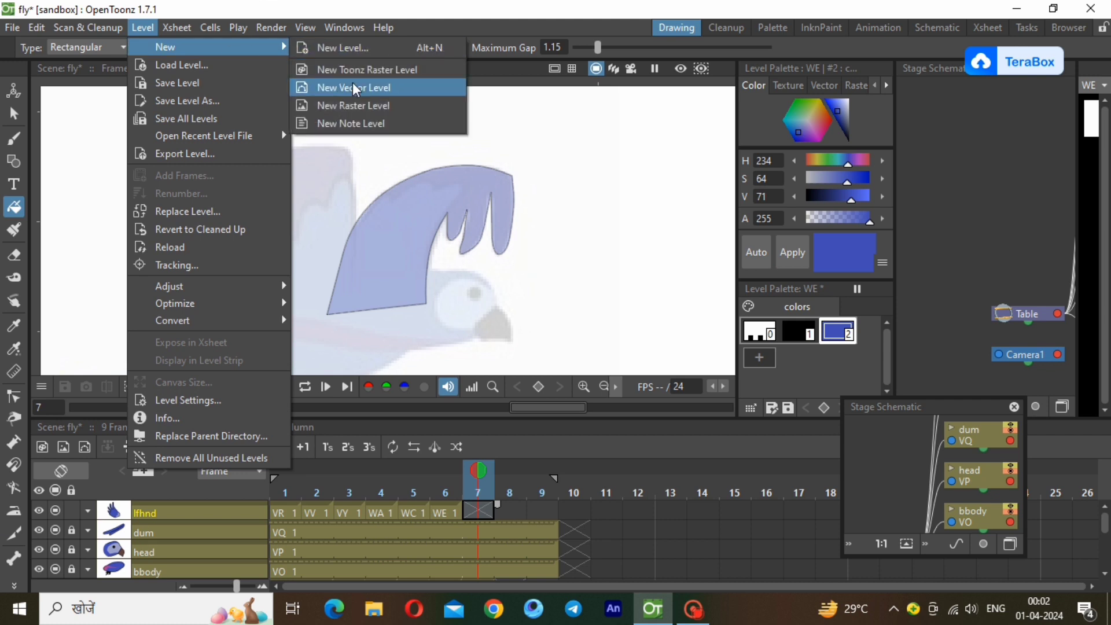
click(352, 85)
click(581, 490)
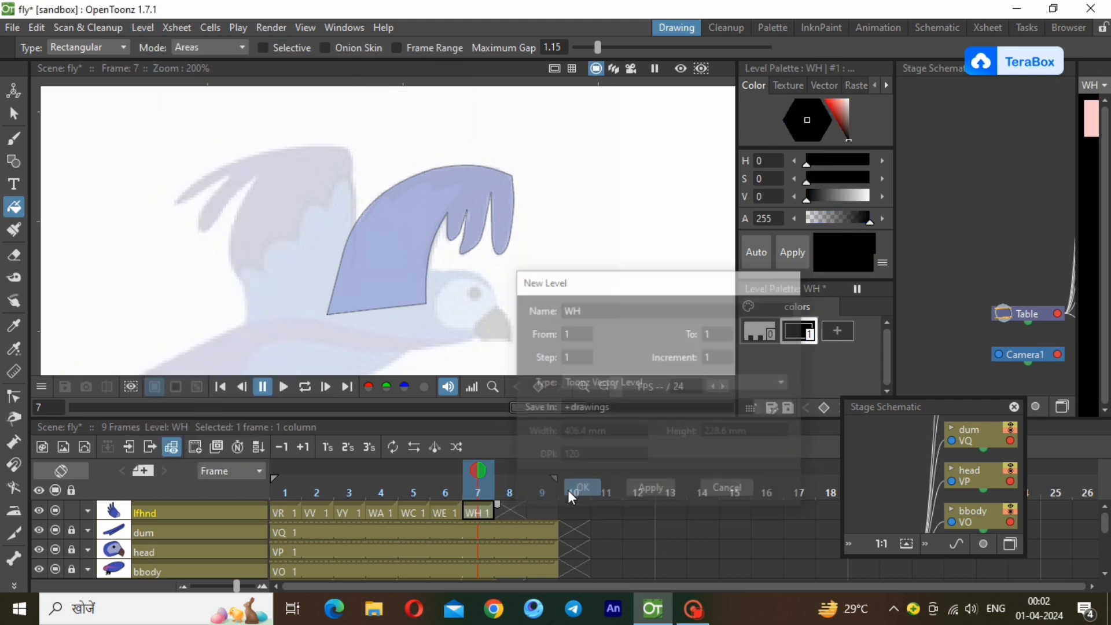
Trace the tail-side wing of the last reference pose with a closed polyline, including its two feathers, and thin its stroke.
click(14, 161)
click(364, 316)
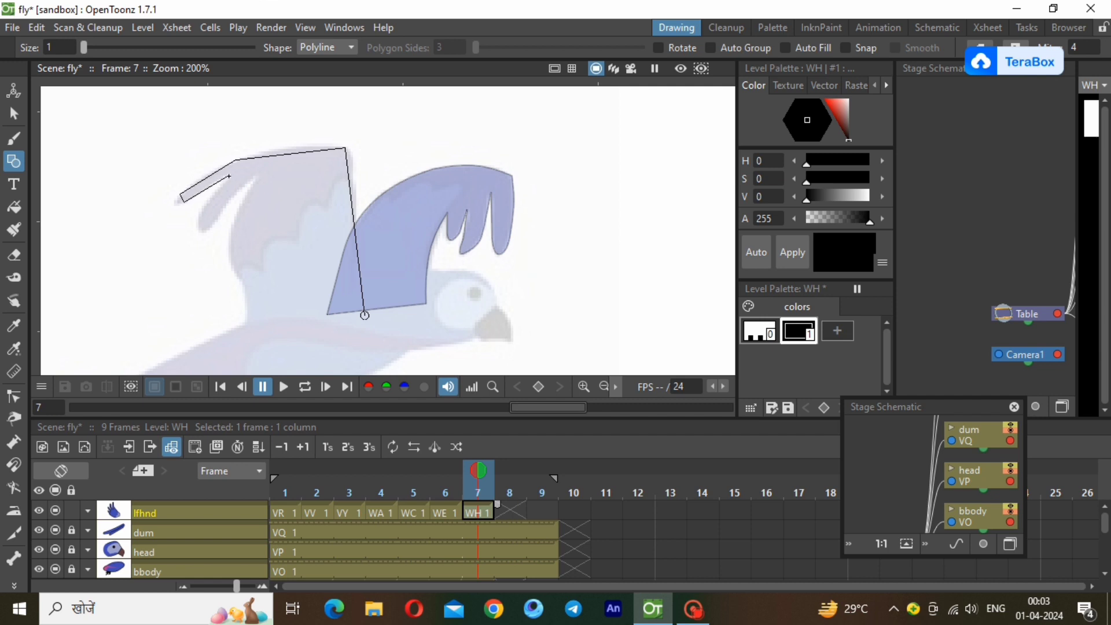
click(217, 218)
click(255, 177)
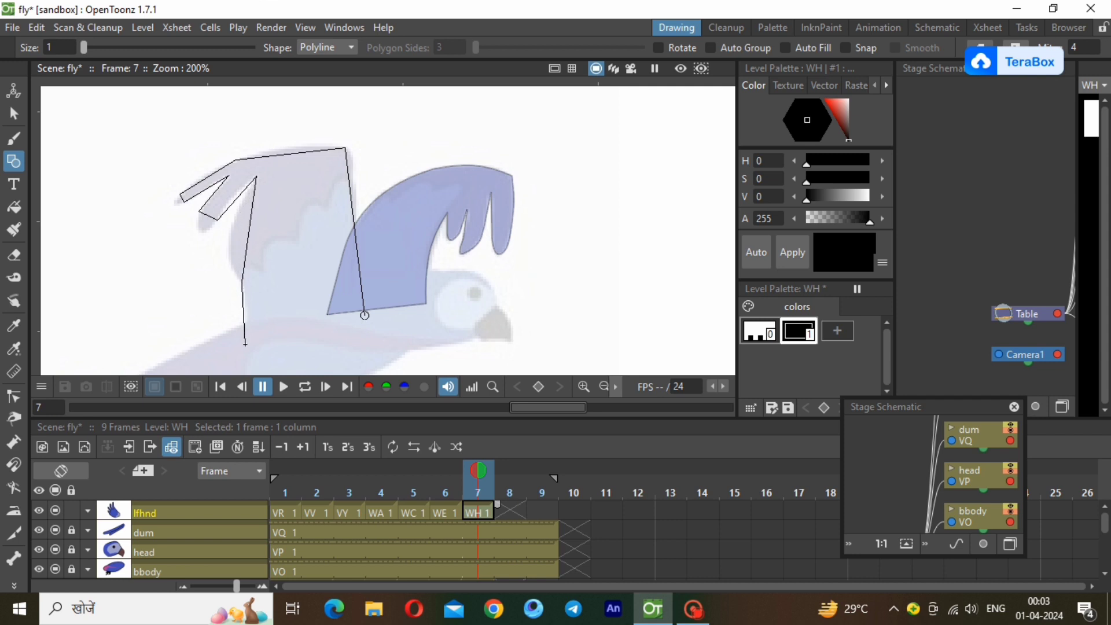
double_click(366, 316)
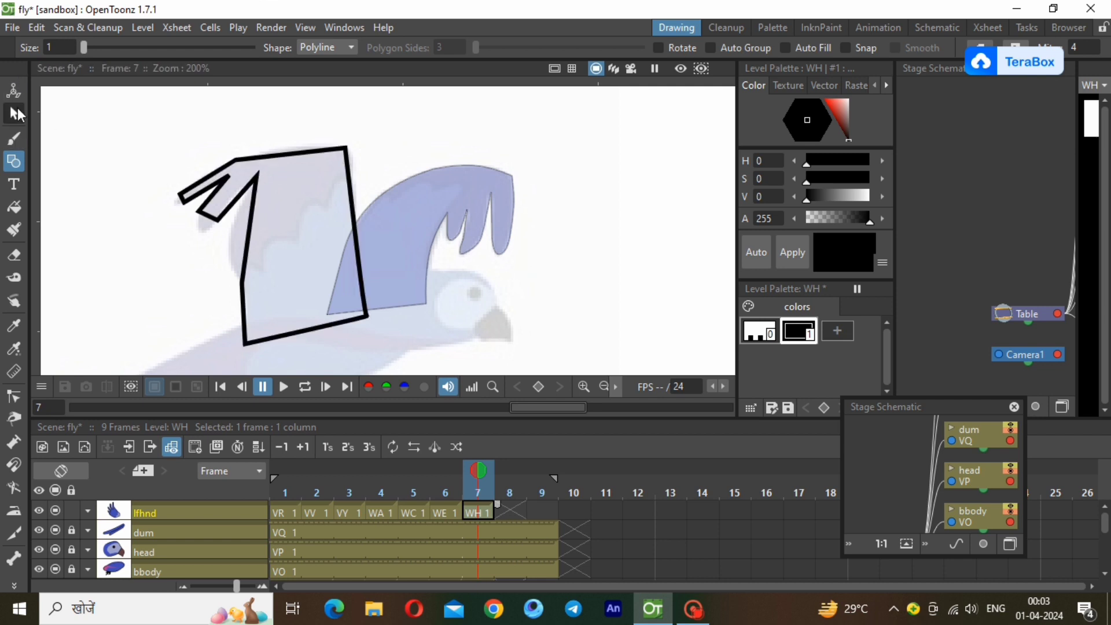
click(13, 113)
click(342, 311)
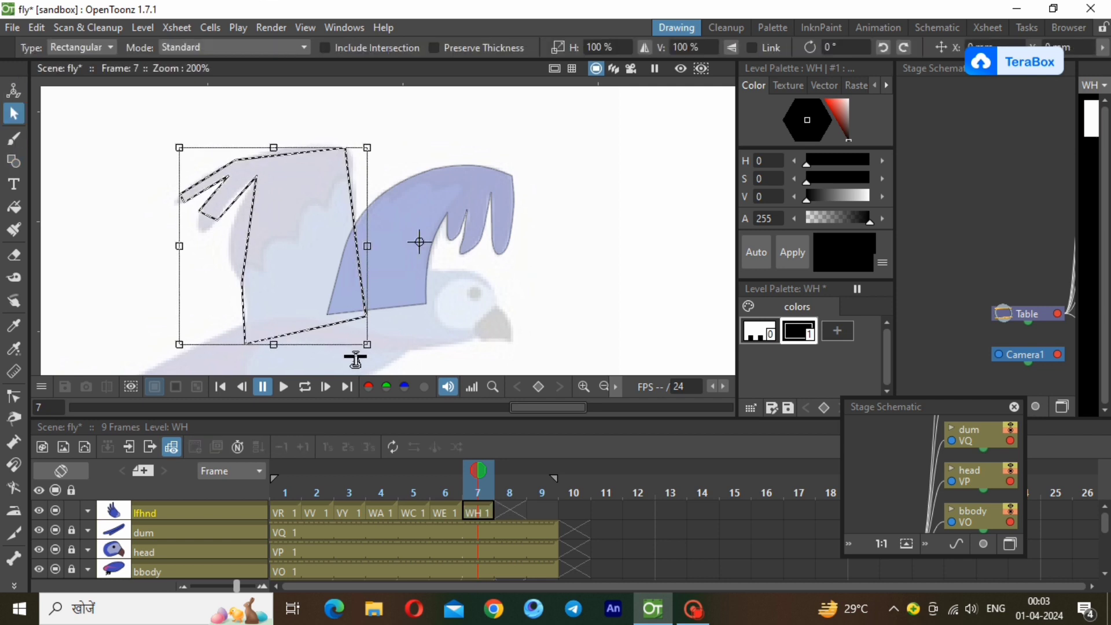
Bend the top, front and back edges of the WH wing outline to follow the reference wing.
click(14, 396)
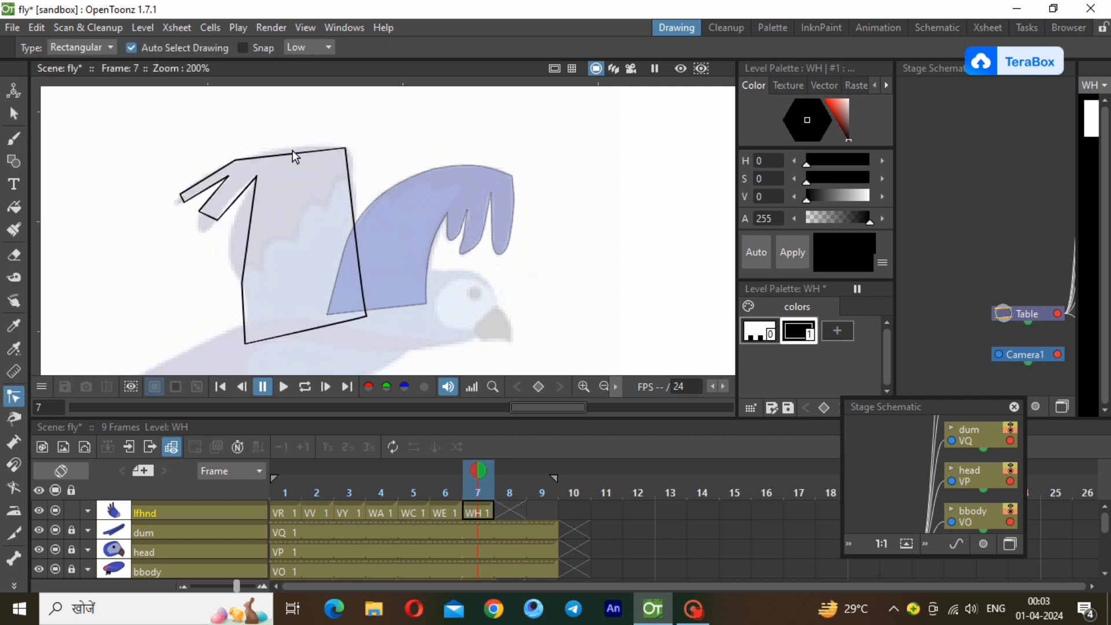
click(296, 153)
drag(311, 153, 268, 148)
mouse_move(351, 196)
mouse_down()
mouse_move(363, 183)
mouse_move(361, 149)
mouse_up()
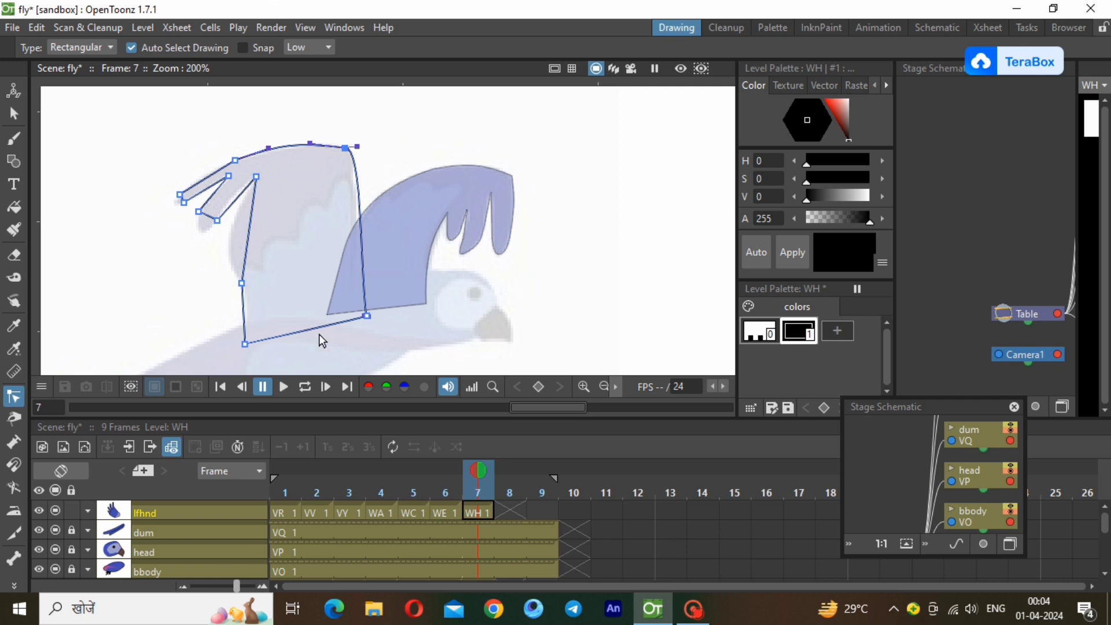
mouse_move(246, 250)
mouse_down()
mouse_move(218, 238)
mouse_move(229, 242)
mouse_move(247, 210)
mouse_move(223, 240)
mouse_move(227, 261)
mouse_move(226, 250)
mouse_up()
Curve the edges of the WH wing's two feathers and round their tips to match the reference.
scroll(159, 180, up, 3)
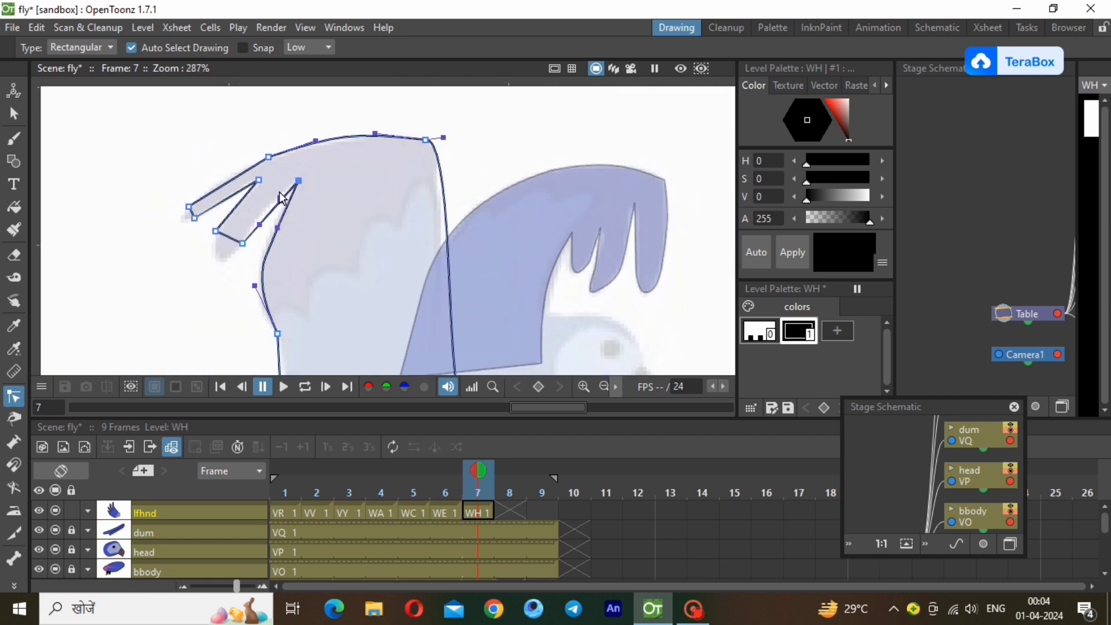
click(299, 180)
click(258, 223)
scroll(186, 240, up, 2)
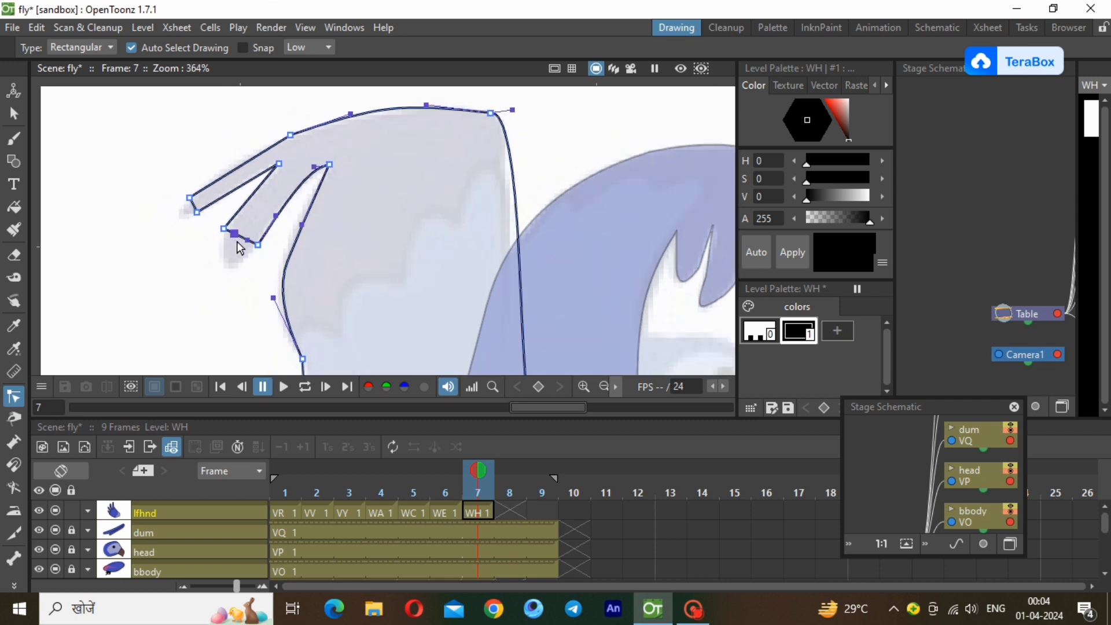
drag(246, 240, 217, 258)
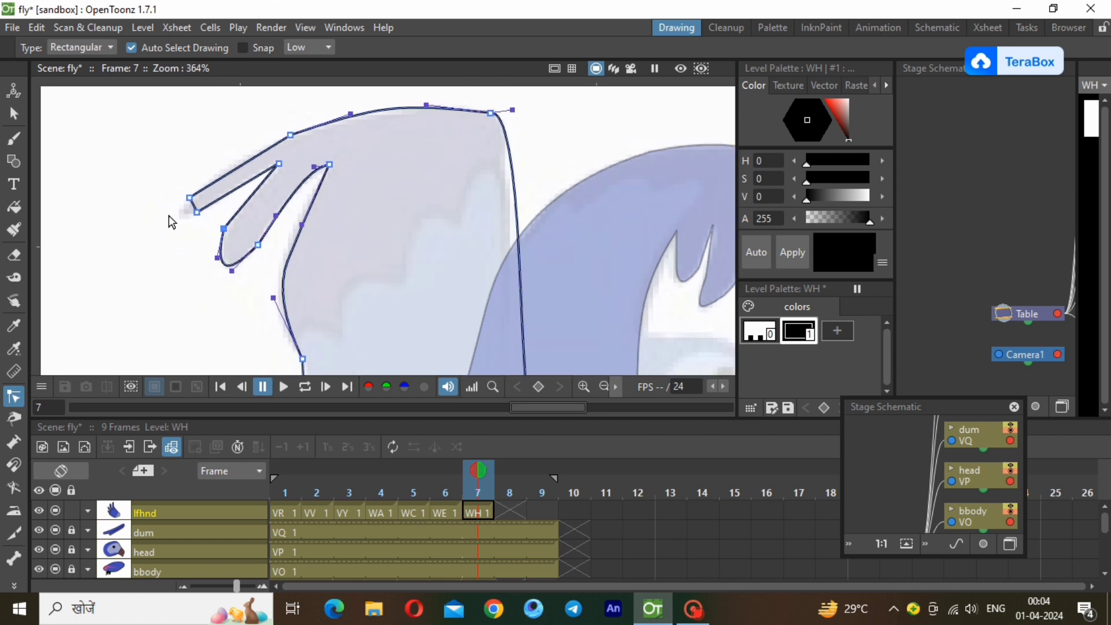
drag(254, 178, 261, 173)
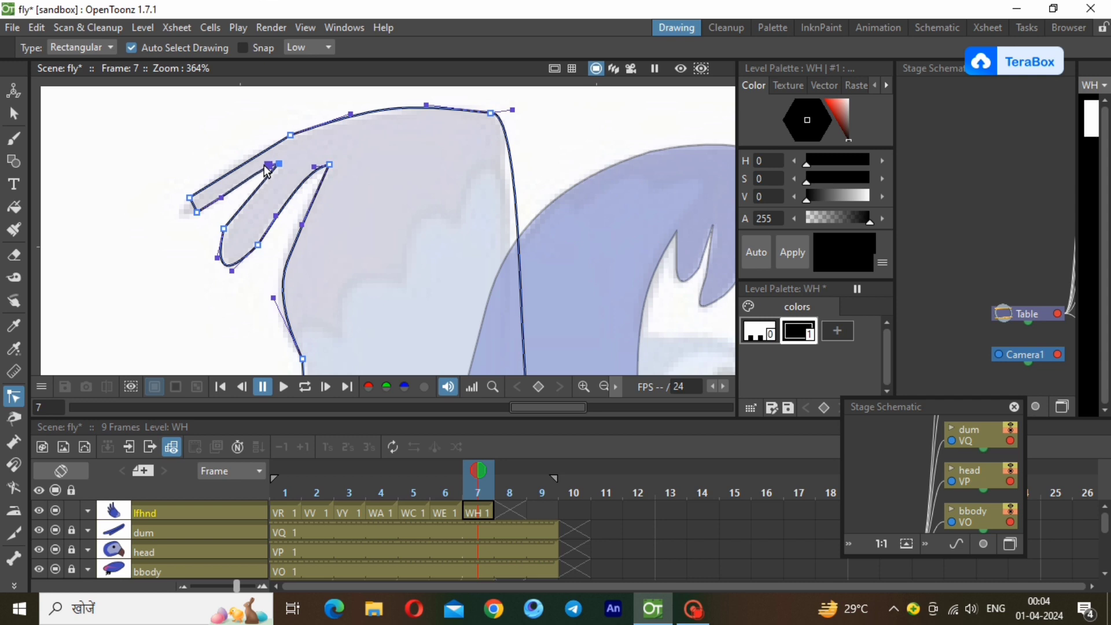
click(189, 198)
click(188, 199)
drag(188, 201, 183, 205)
click(186, 227)
click(603, 385)
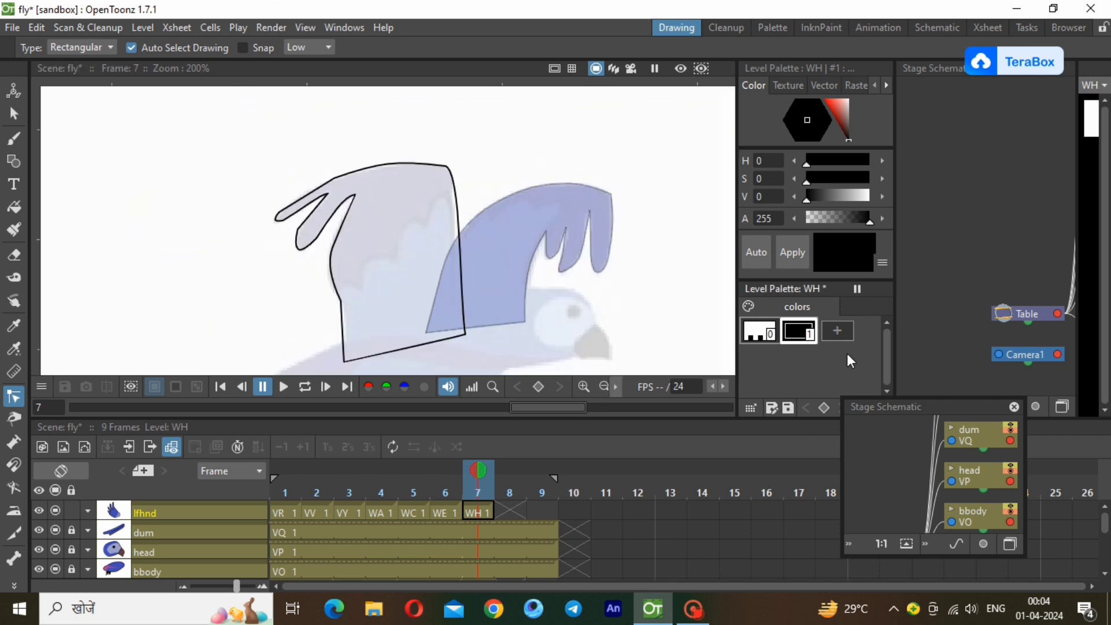
Fill the WH wing with a new copied blue style (H 234, S 64, V 71) and draw a blue line over its base edge.
click(837, 331)
right_click(837, 328)
click(859, 375)
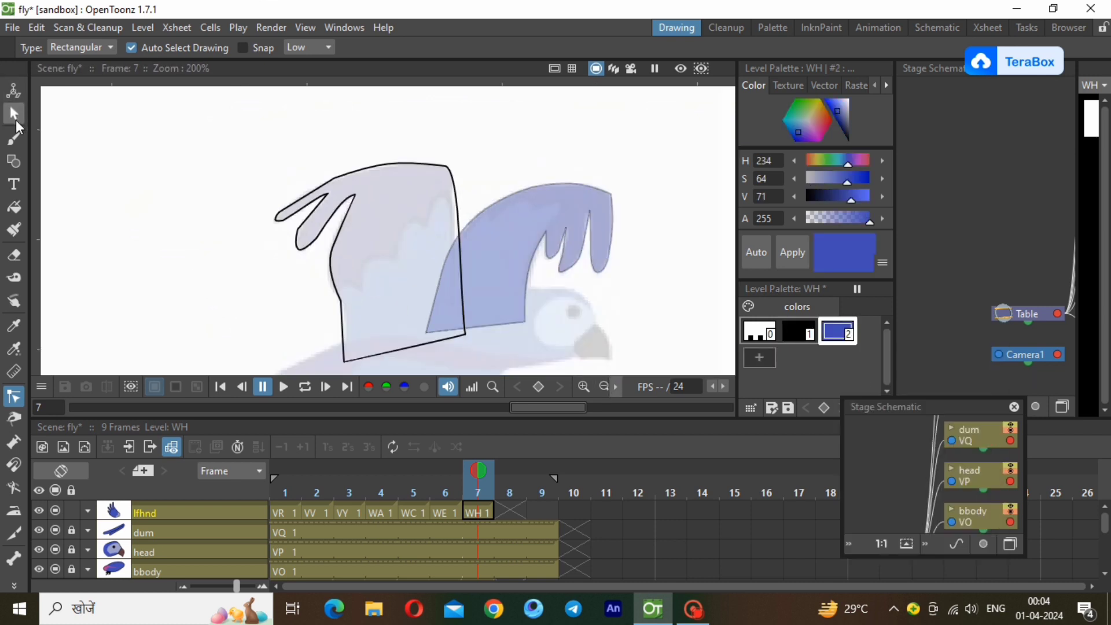
key(f)
drag(149, 122, 532, 373)
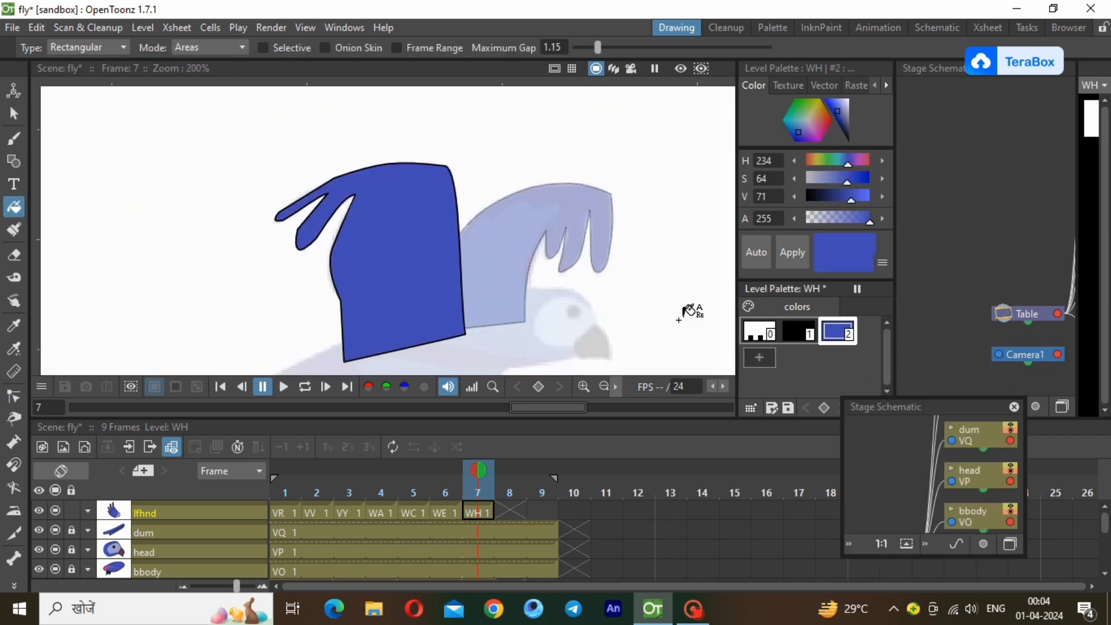
click(14, 161)
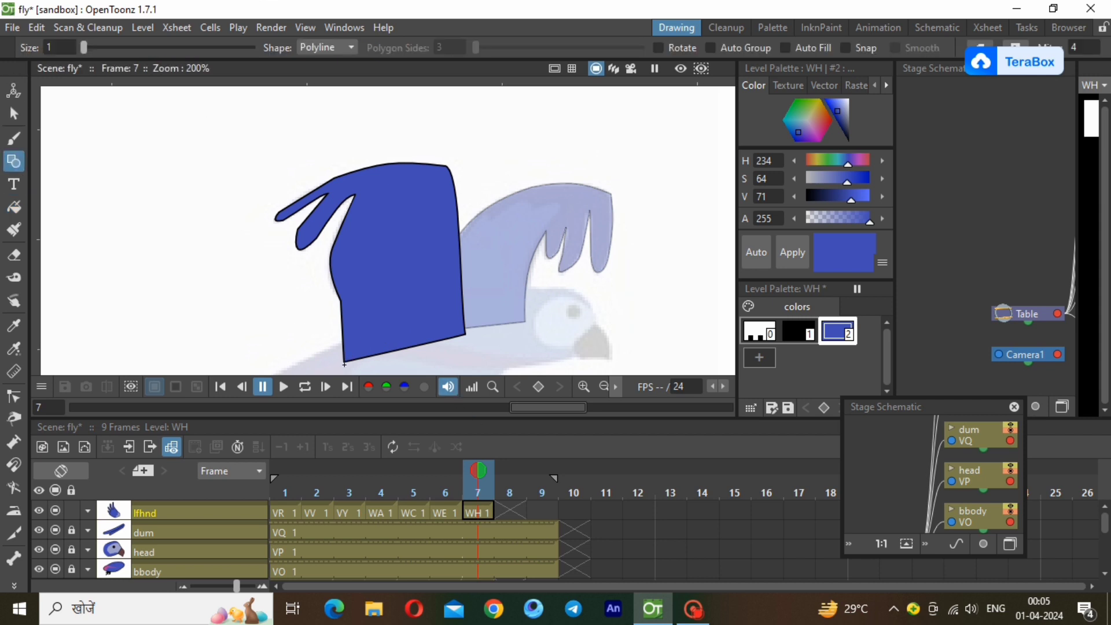
double_click(464, 334)
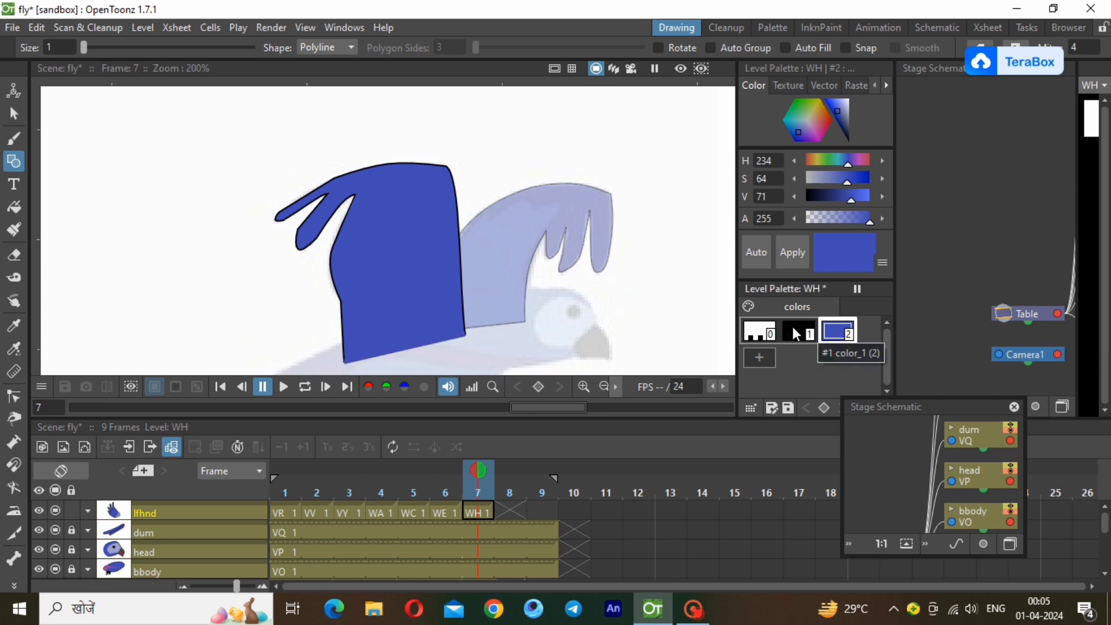
Move the WH wing from the last reference pose up onto the back of the coloured bird's body.
click(604, 387)
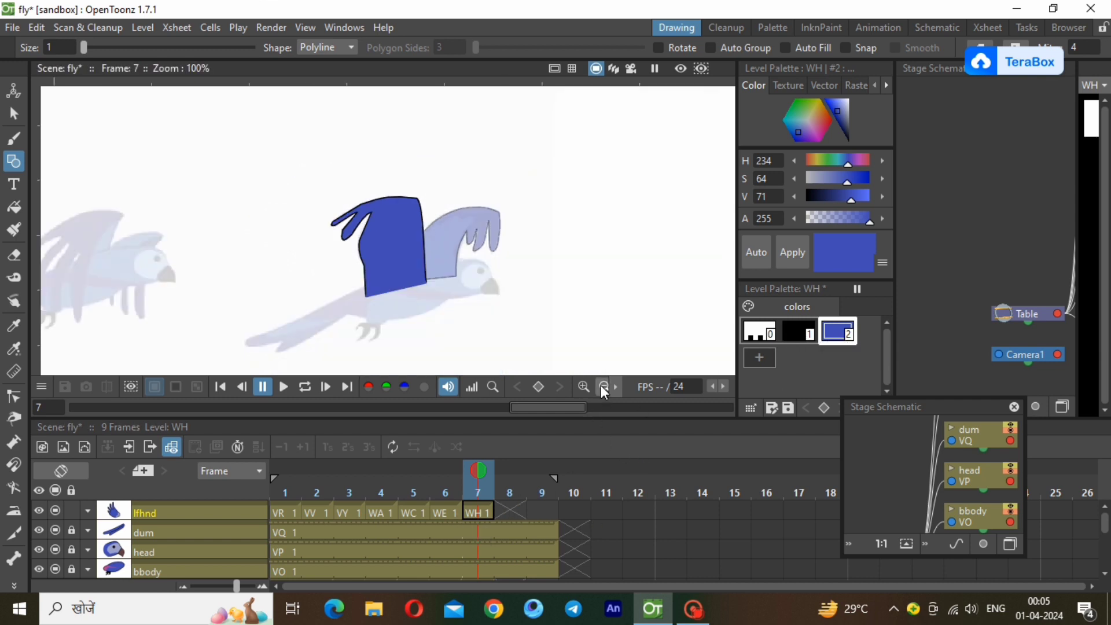
click(603, 387)
click(603, 387)
click(603, 386)
click(602, 386)
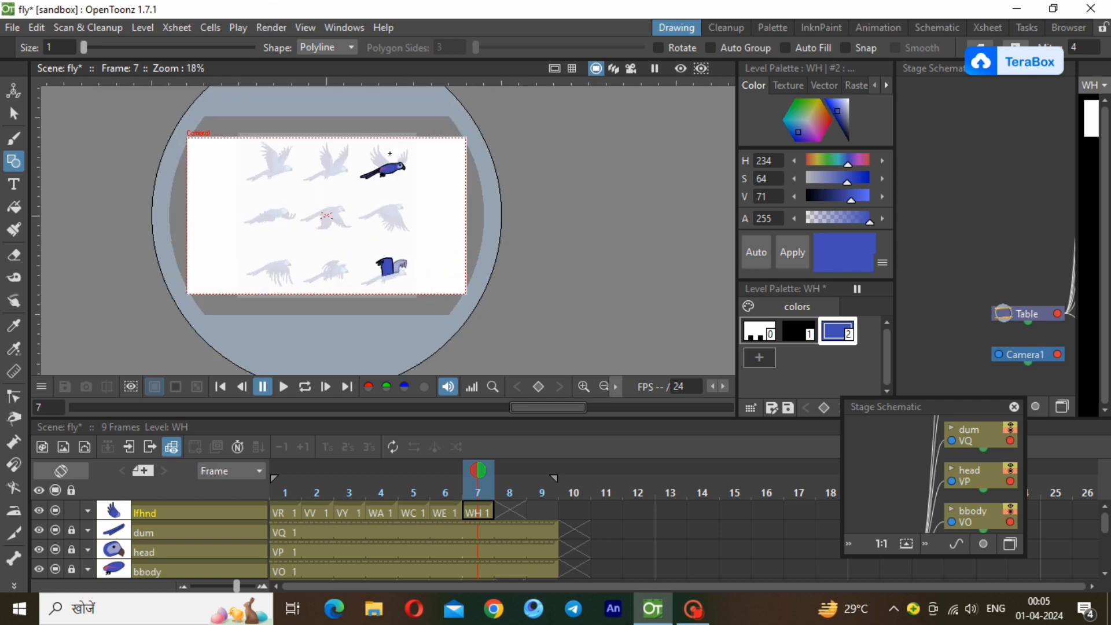
scroll(389, 154, up, 2)
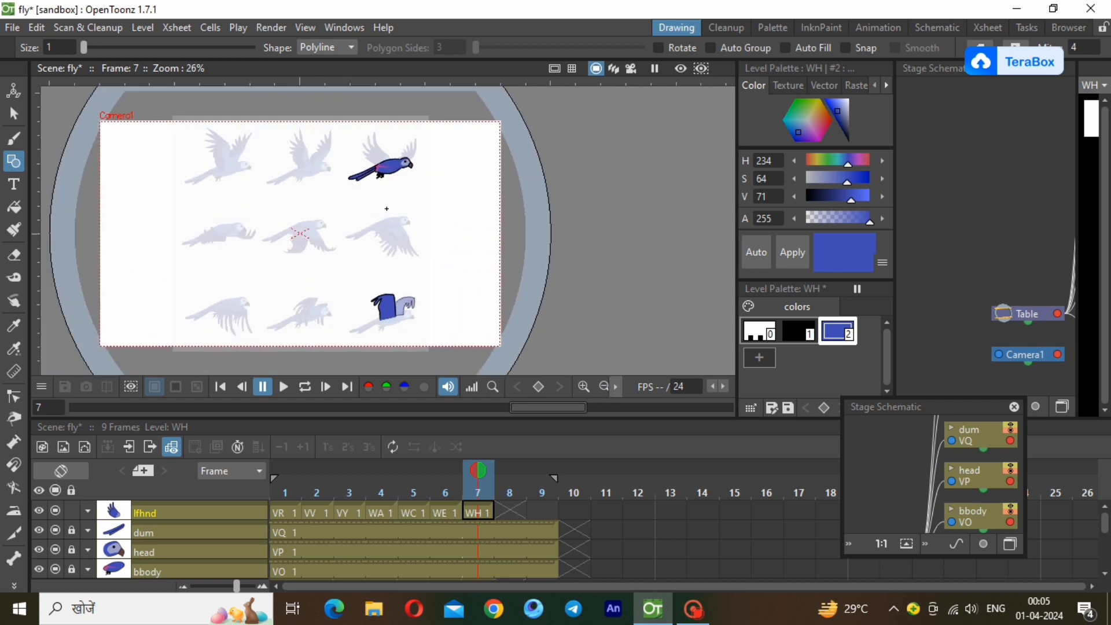
scroll(386, 208, up, 1)
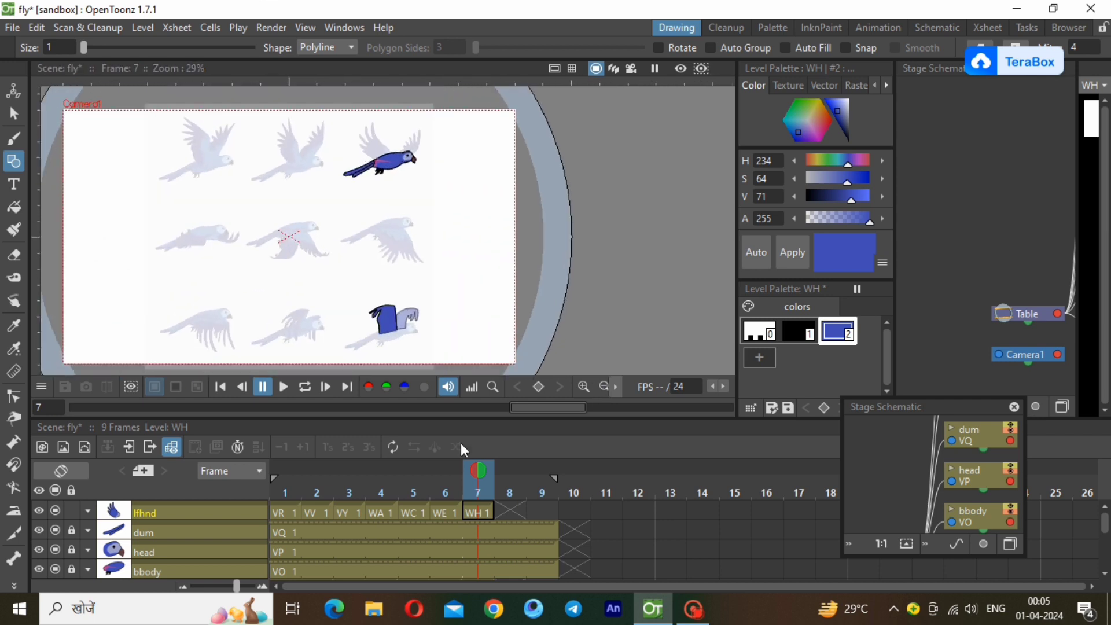
click(14, 114)
click(389, 320)
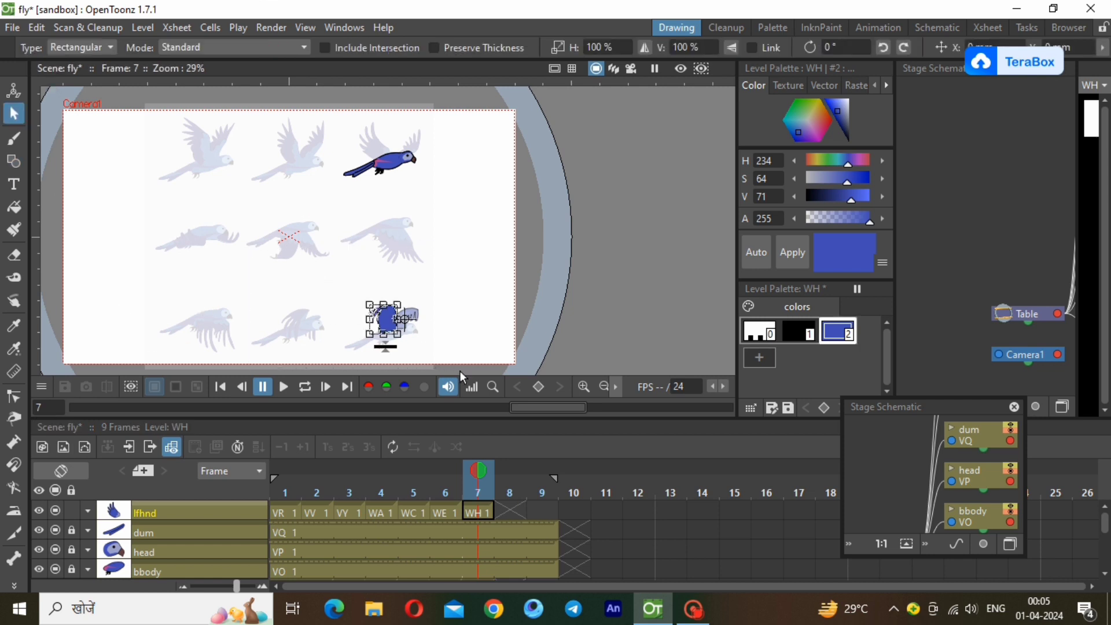
drag(389, 319, 389, 146)
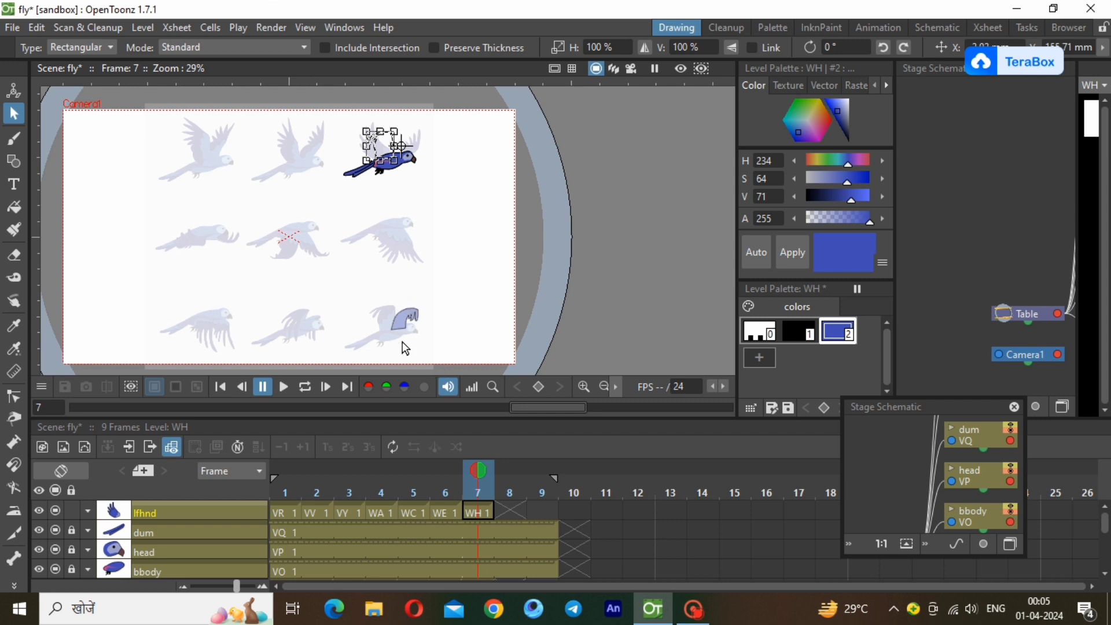
click(435, 298)
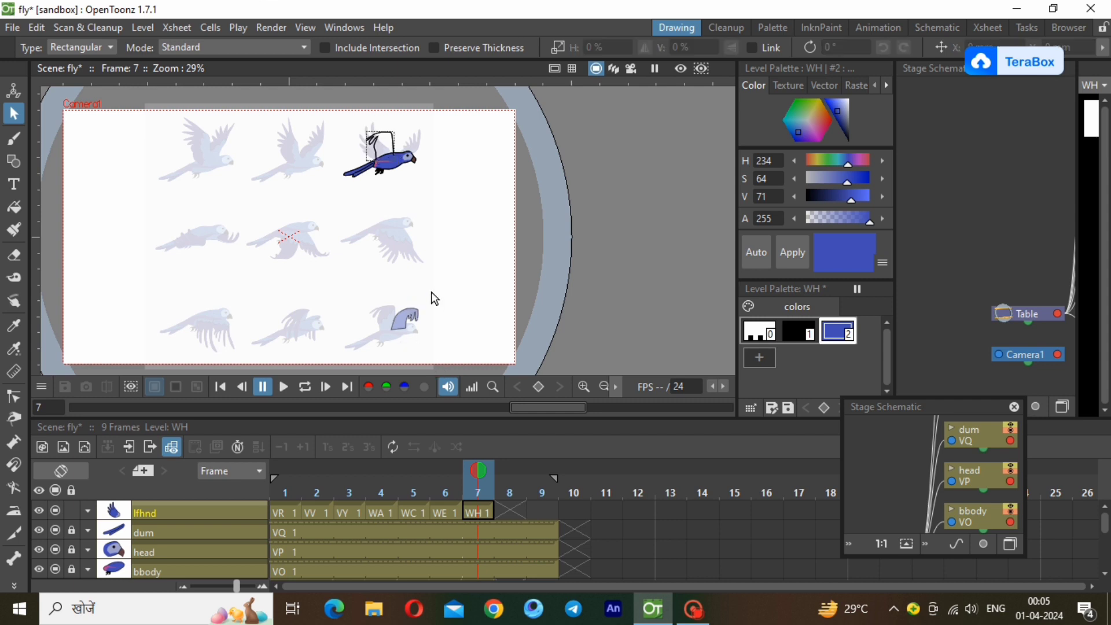
Undo the last move of the WH wing.
key(f)
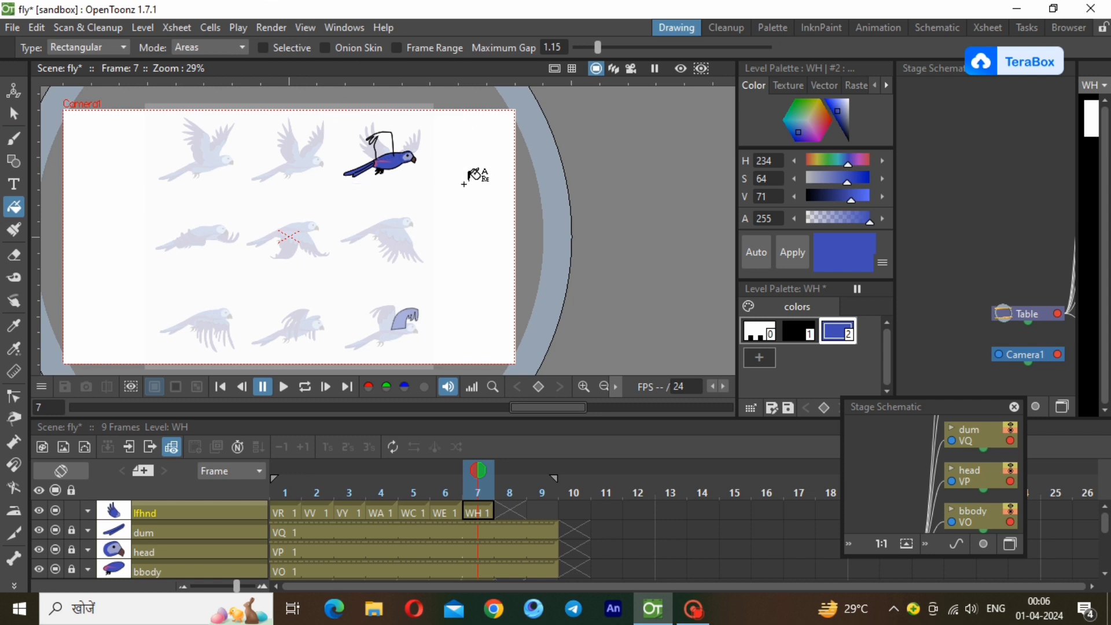
key(ctrl+z)
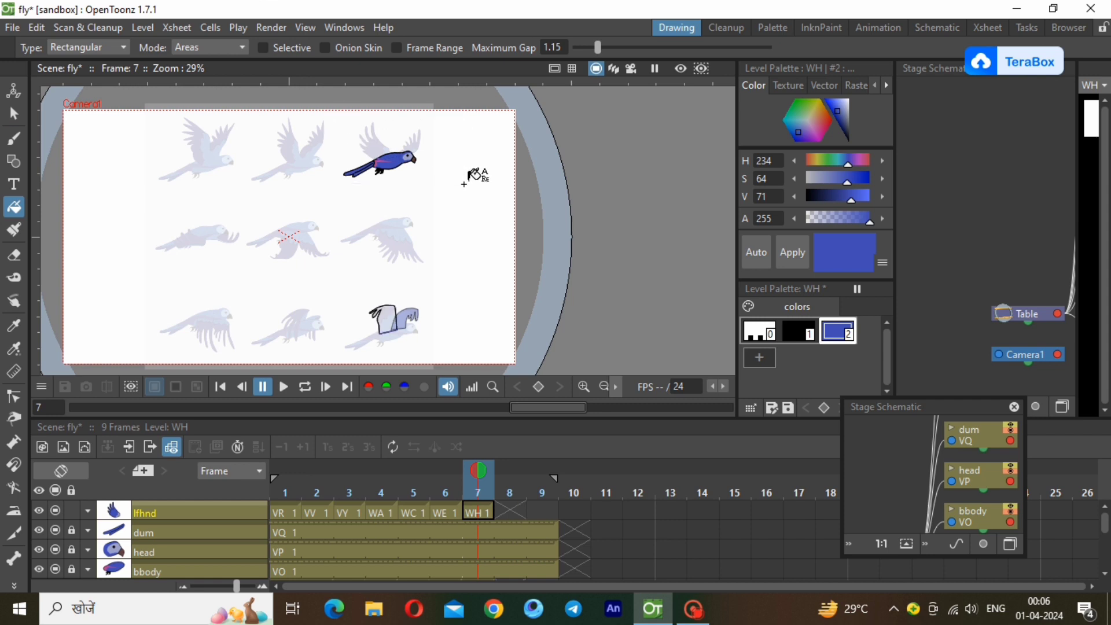
click(88, 511)
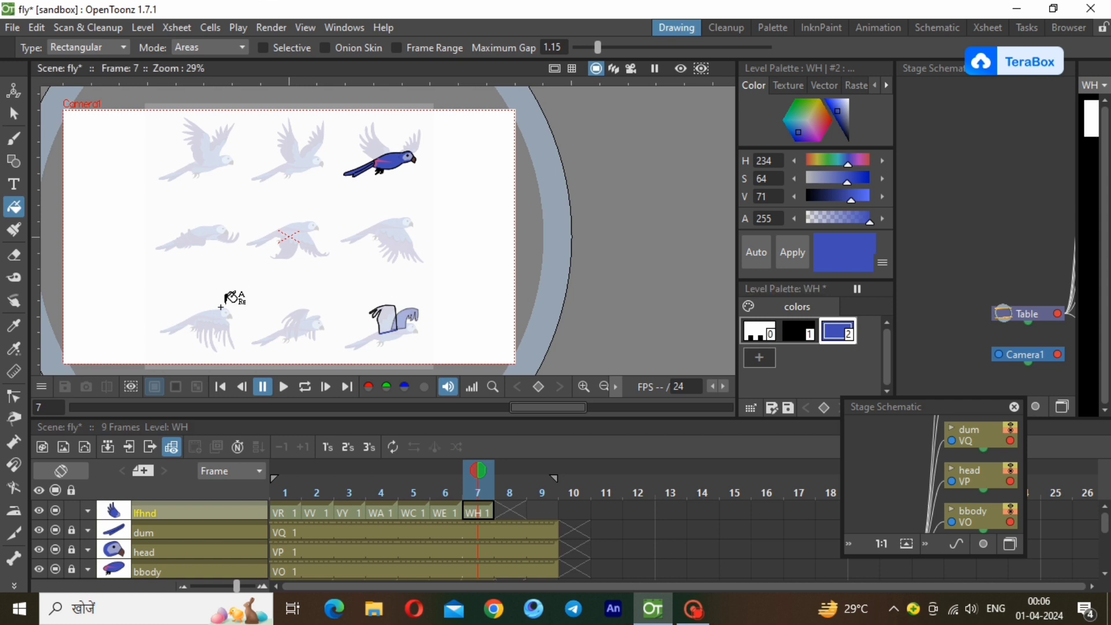
Try to fill the WH wing outline with the blue style using a rectangular area fill.
scroll(422, 341, up, 4)
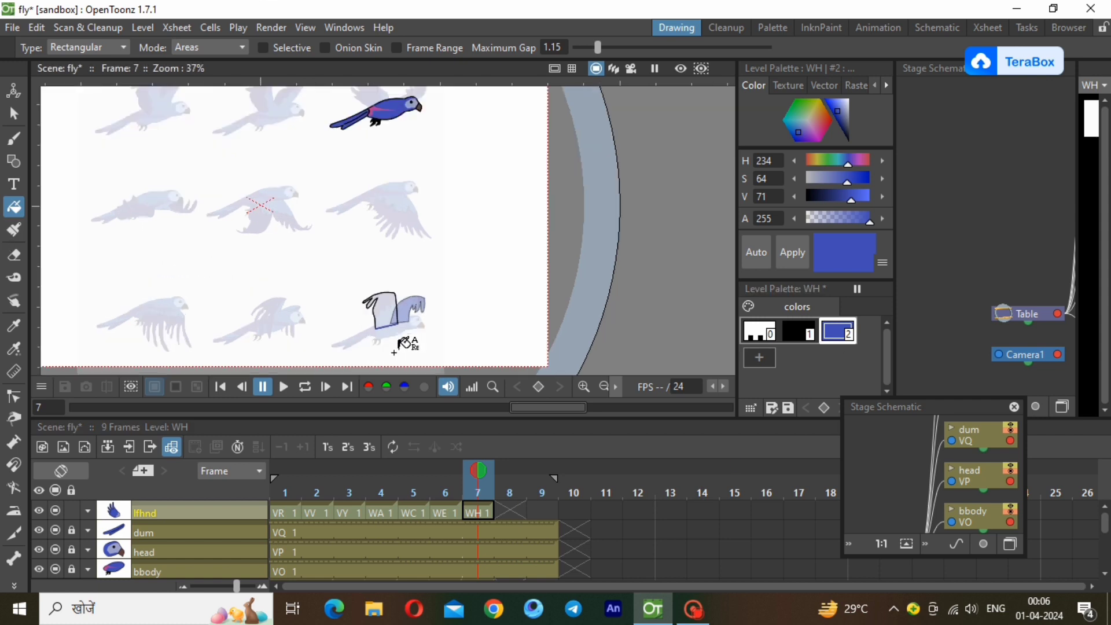
scroll(403, 344, up, 2)
key(s)
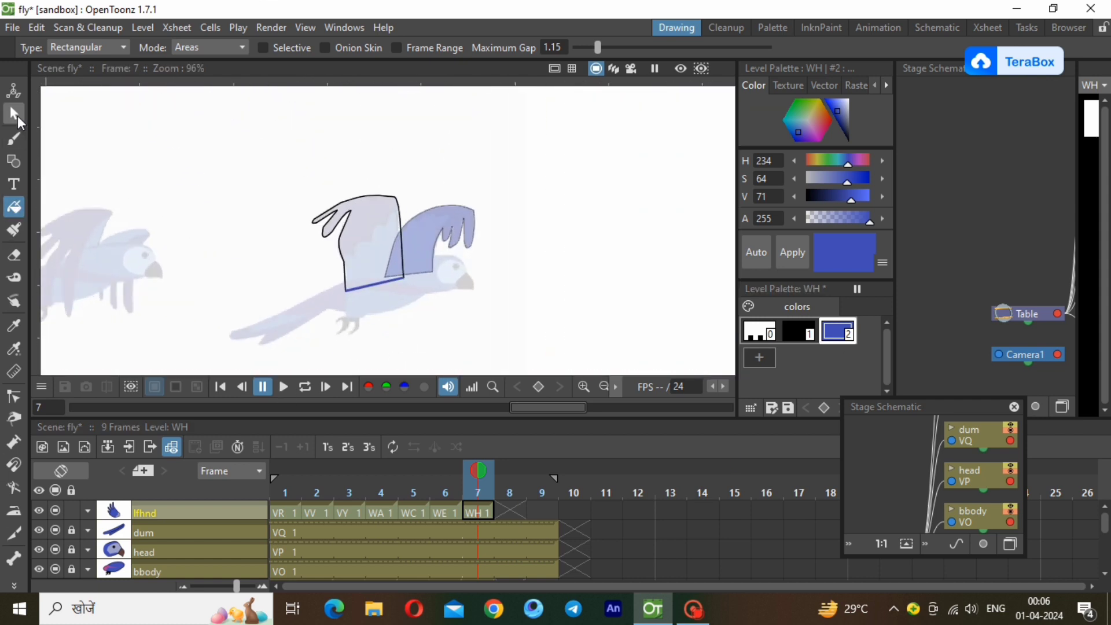
click(347, 290)
click(345, 288)
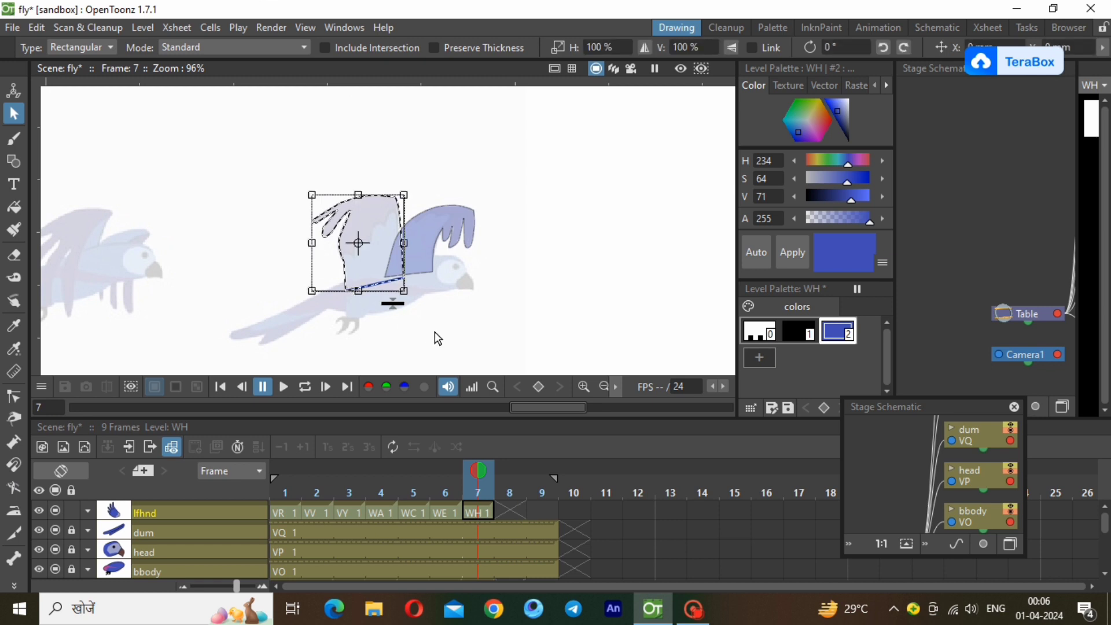
click(441, 314)
click(384, 284)
click(403, 334)
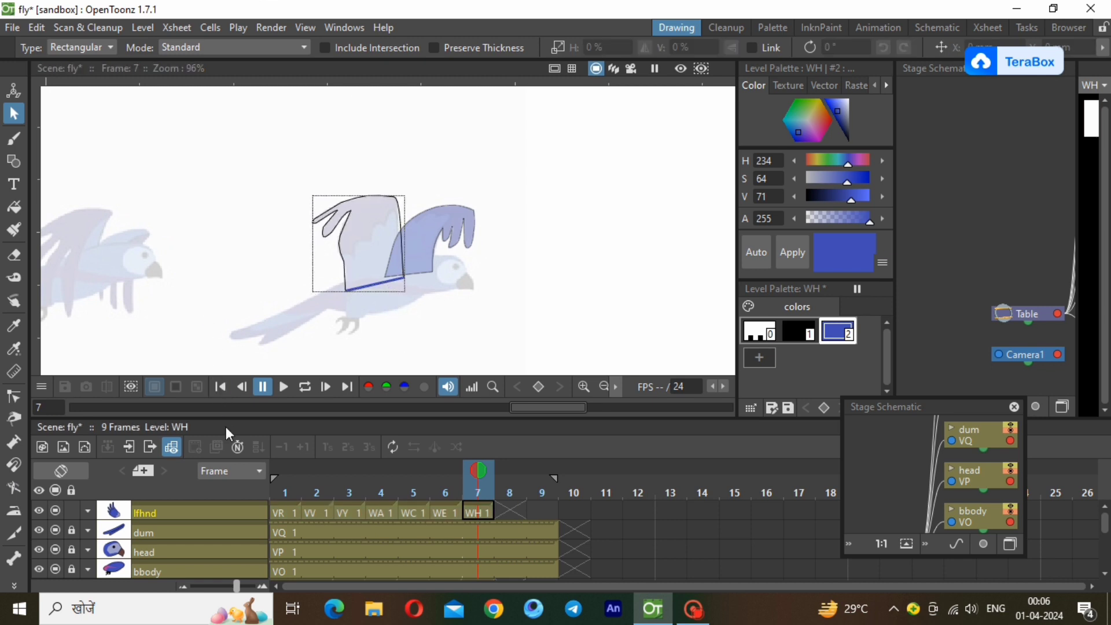
click(14, 207)
drag(231, 176, 460, 314)
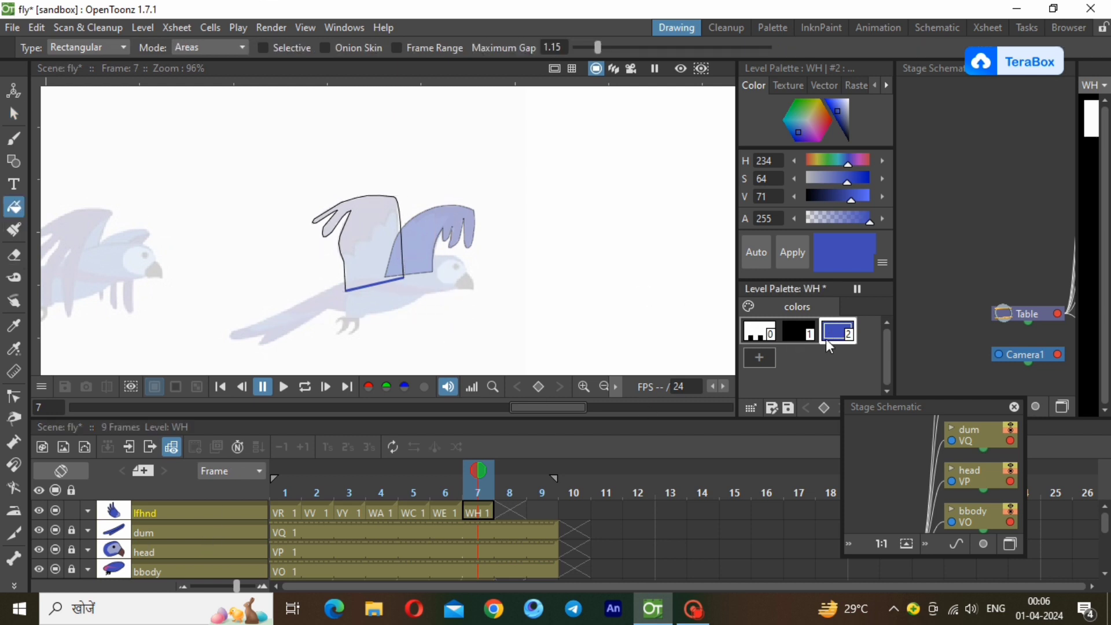
Shift the rear end point of the wing's blue base line onto the outline's corner and fill the WH wing with blue style 2.
click(14, 397)
click(373, 287)
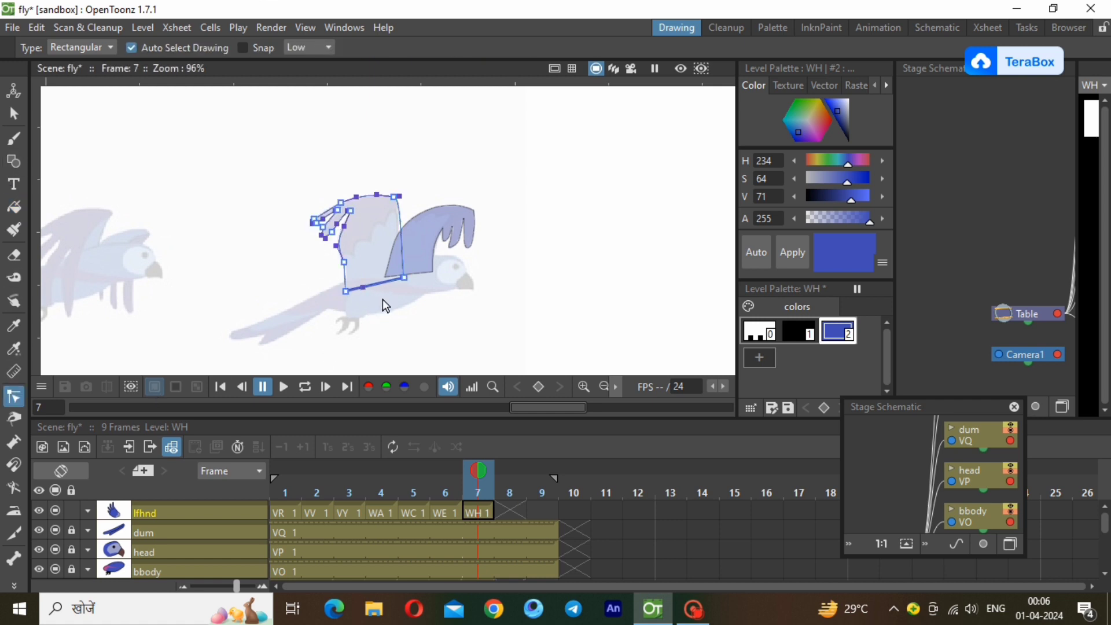
click(383, 299)
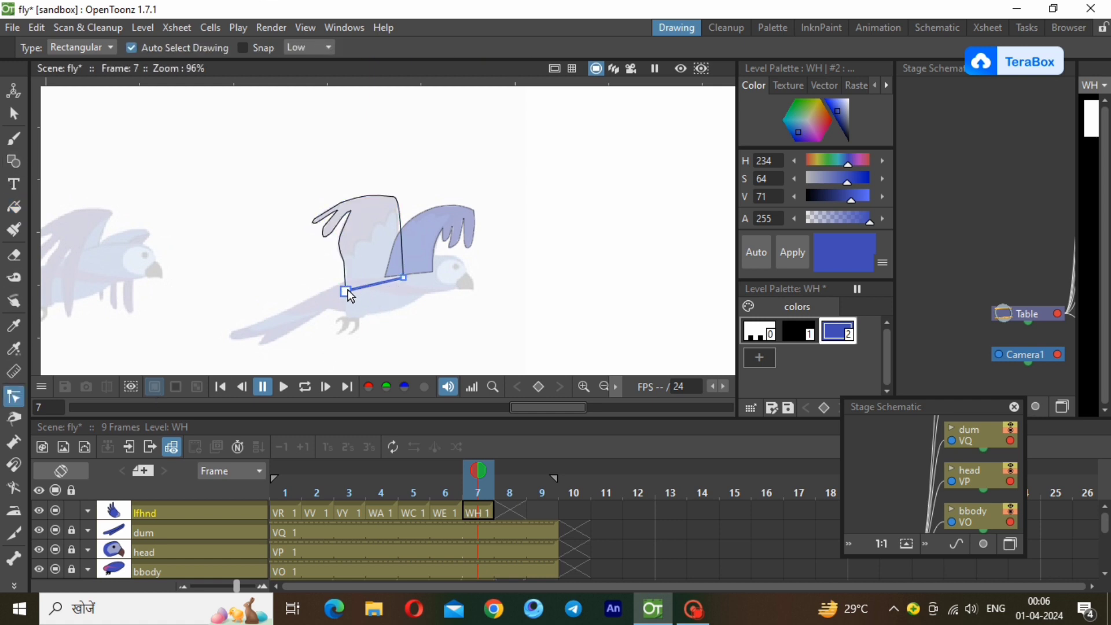
mouse_move(348, 290)
mouse_down()
mouse_move(349, 304)
mouse_move(345, 291)
mouse_up()
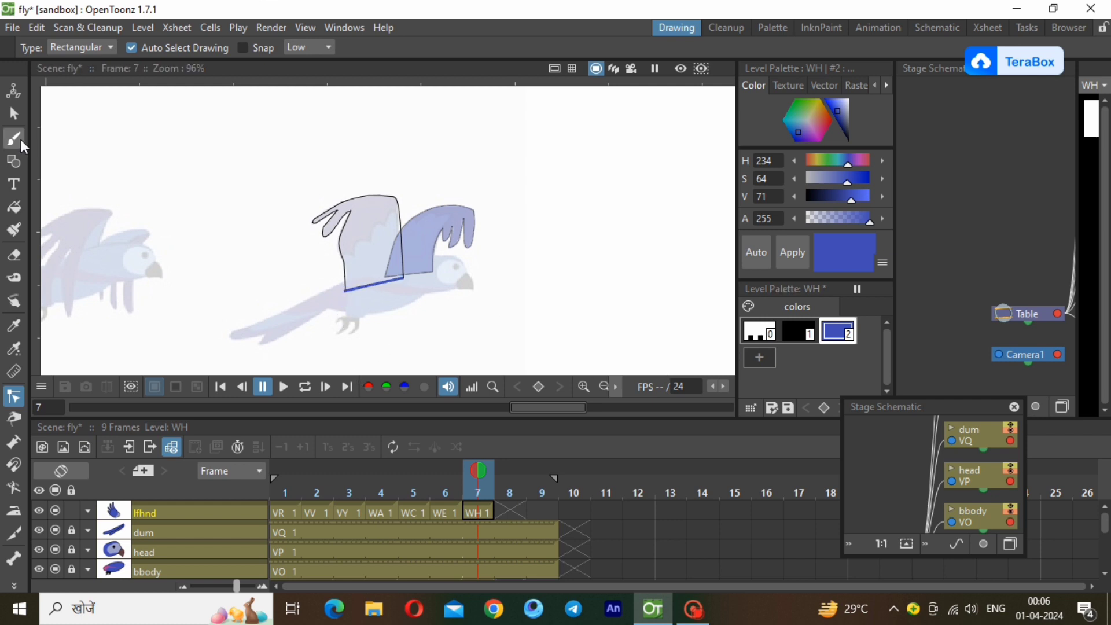
click(14, 206)
click(370, 243)
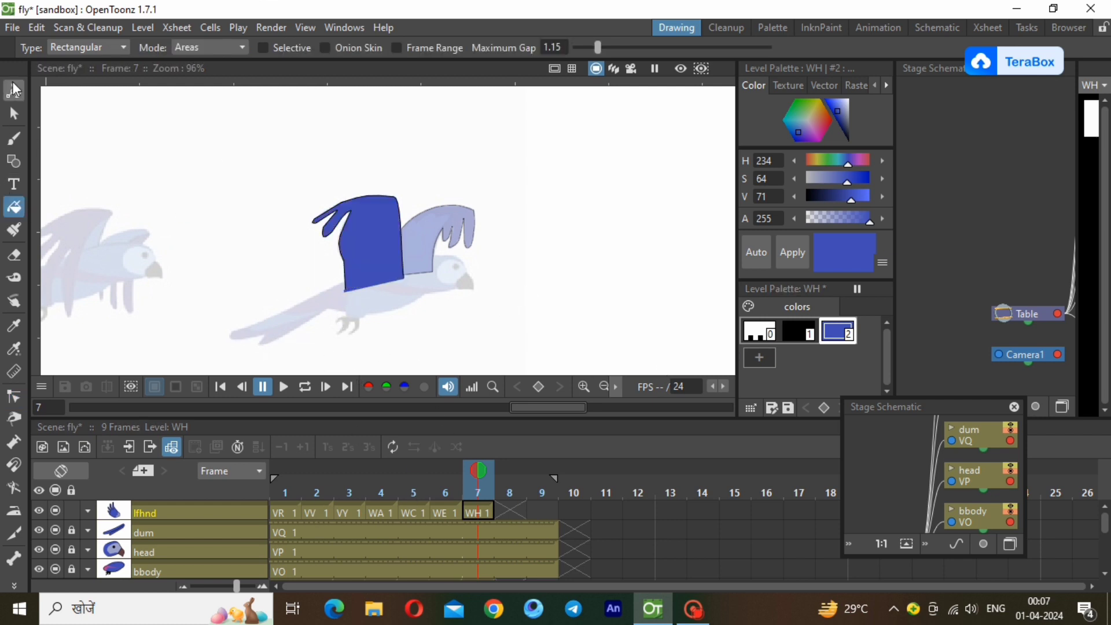
Move the filled WH wing from the last reference pose up onto the back of the coloured bird's body.
click(14, 114)
click(599, 388)
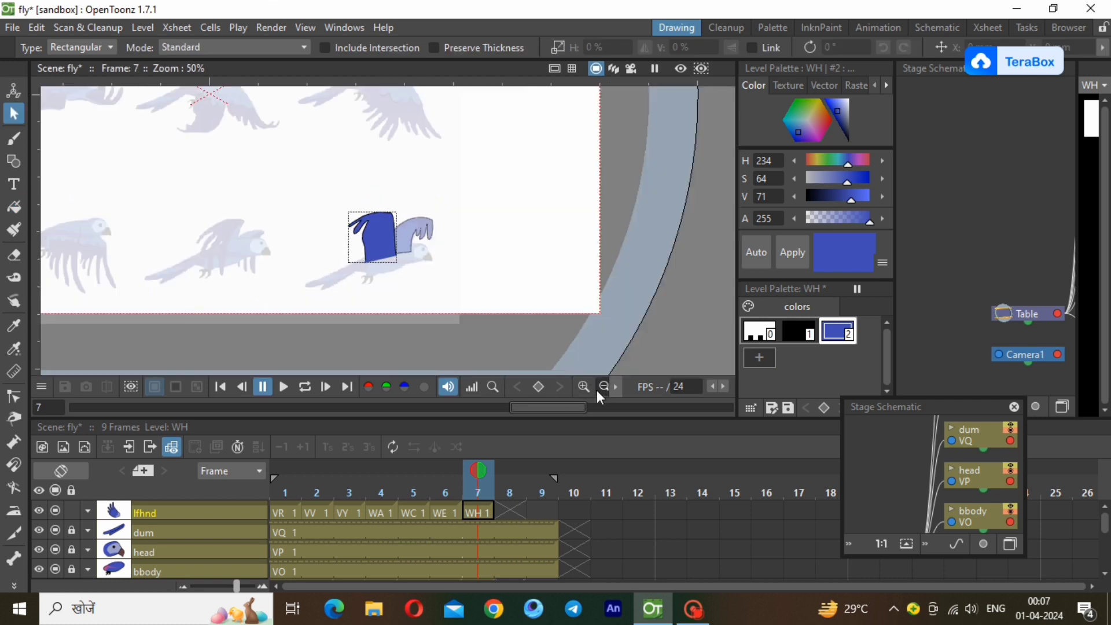
scroll(314, 141, down, 1)
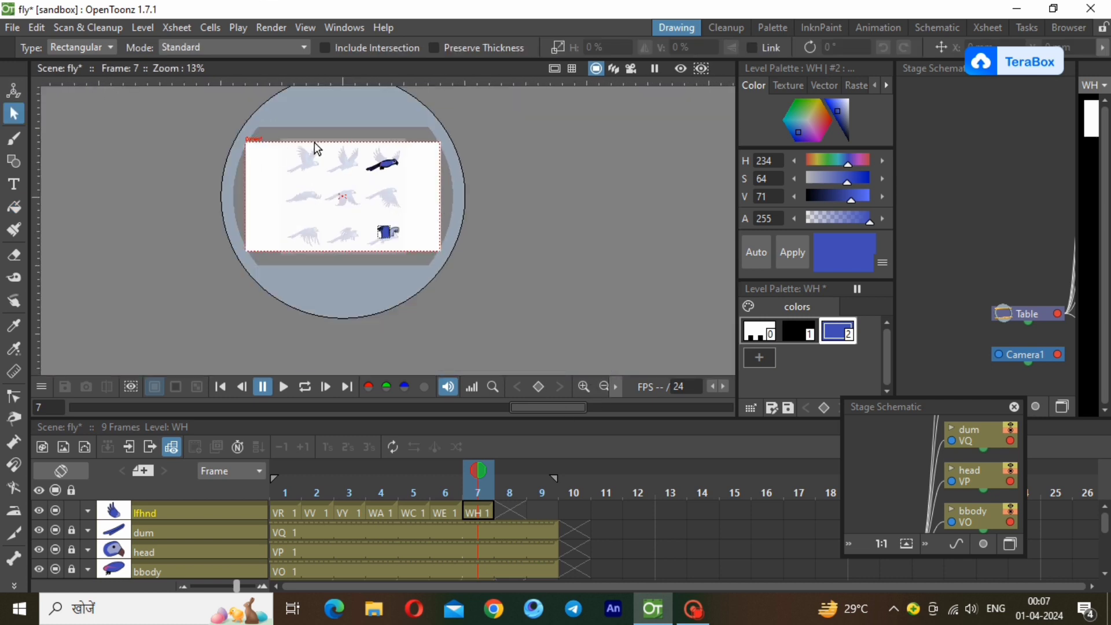
scroll(314, 141, up, 3)
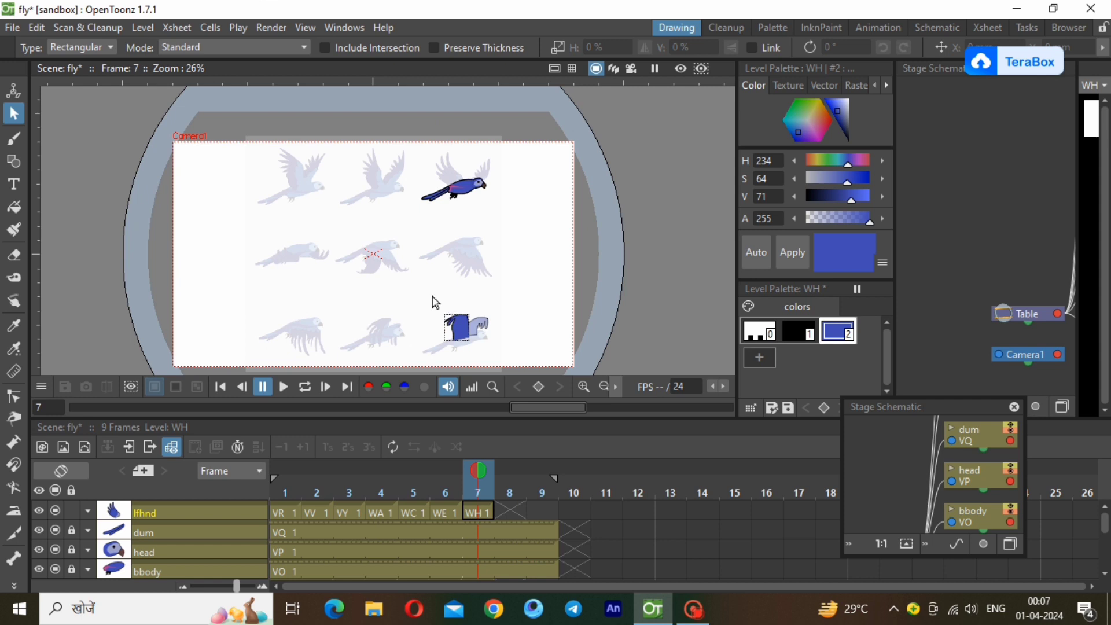
click(457, 328)
drag(459, 328, 458, 181)
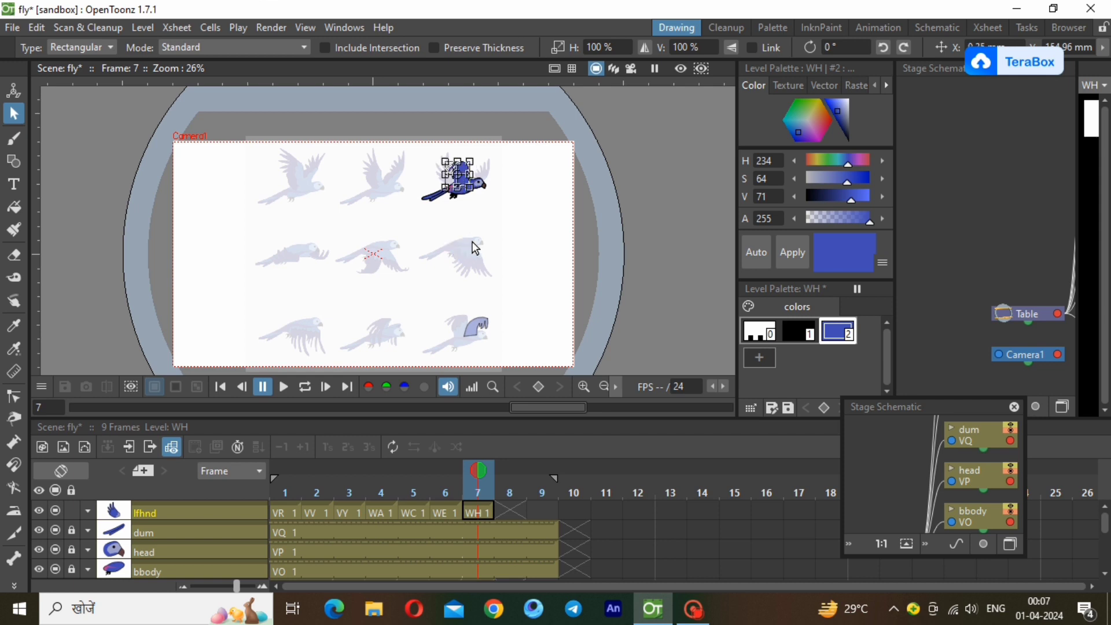
Nudge the WH wing slightly left and up to align its base with the bird's back, and deselect it.
key(Left)
key(Left)
key(Up)
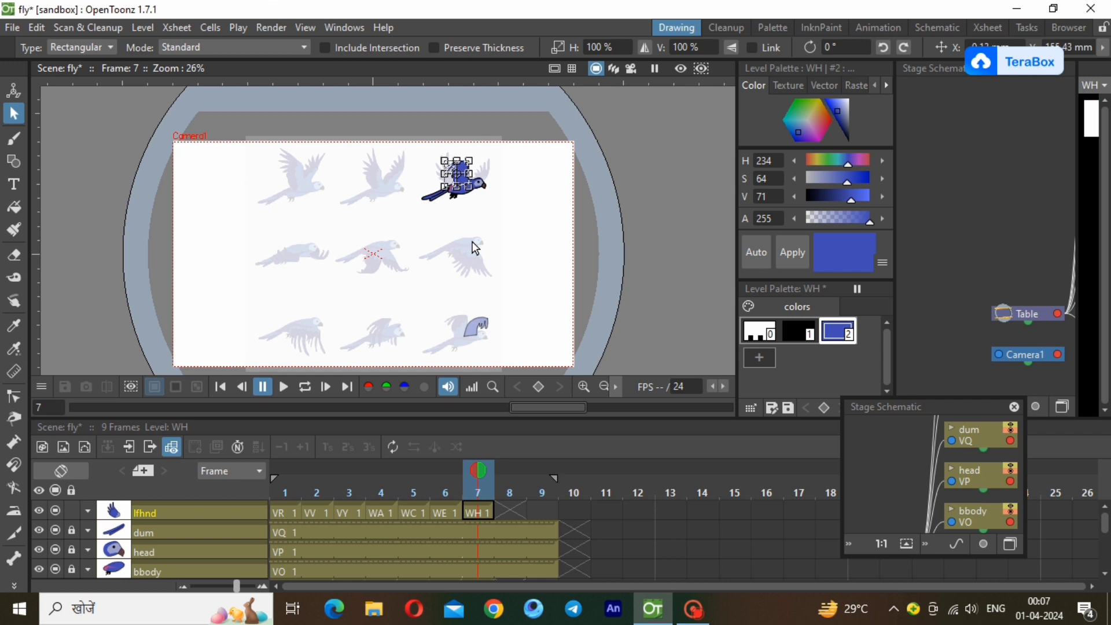
key(Down)
key(Left)
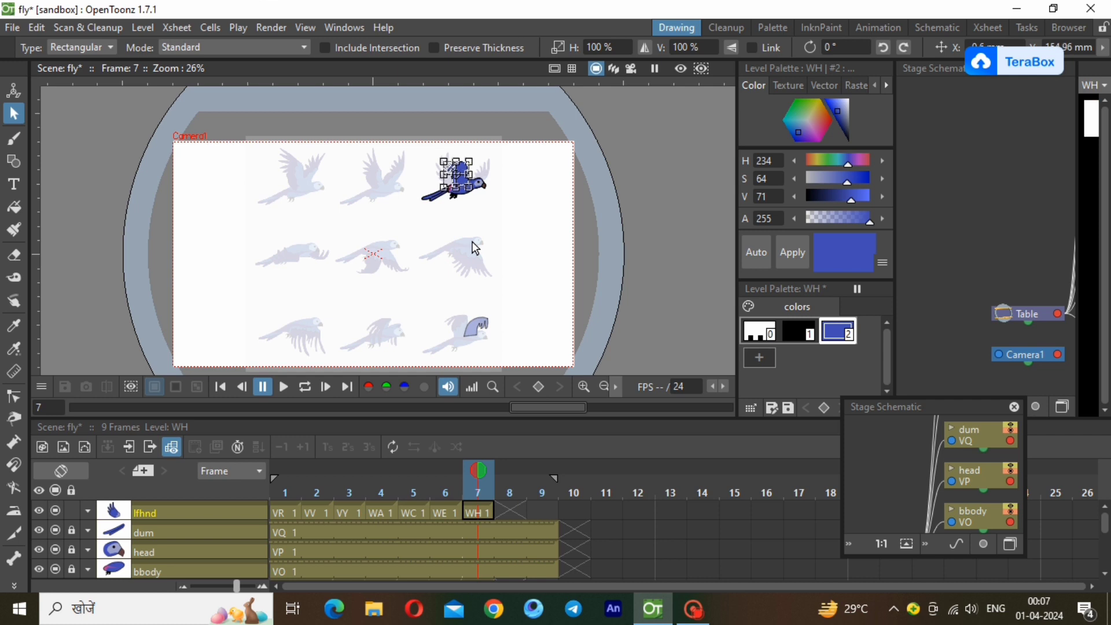
key(Up)
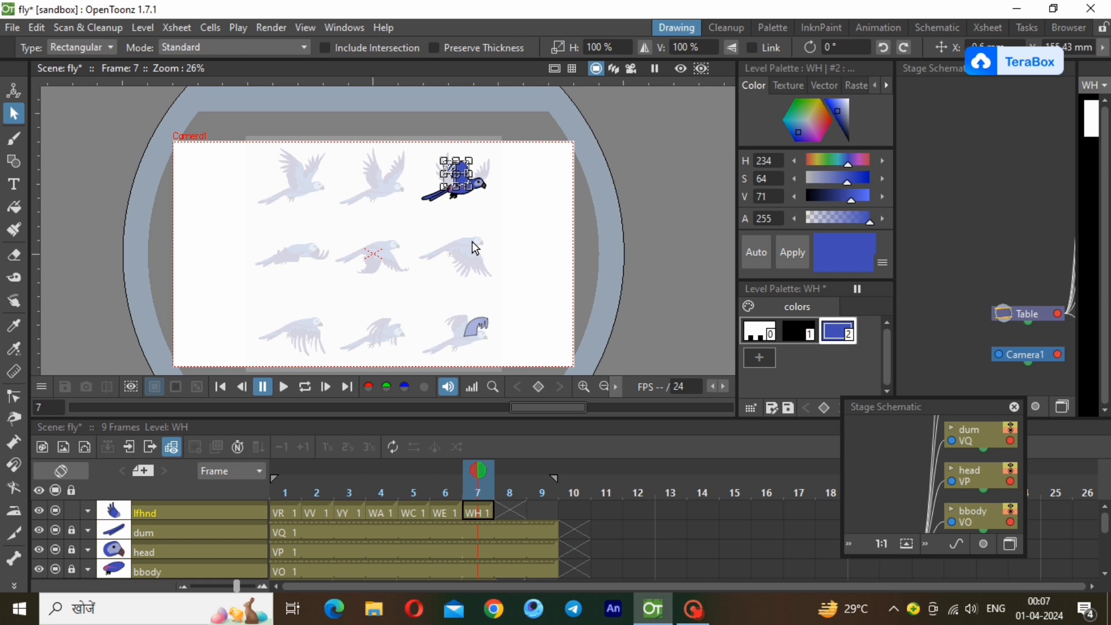
click(452, 111)
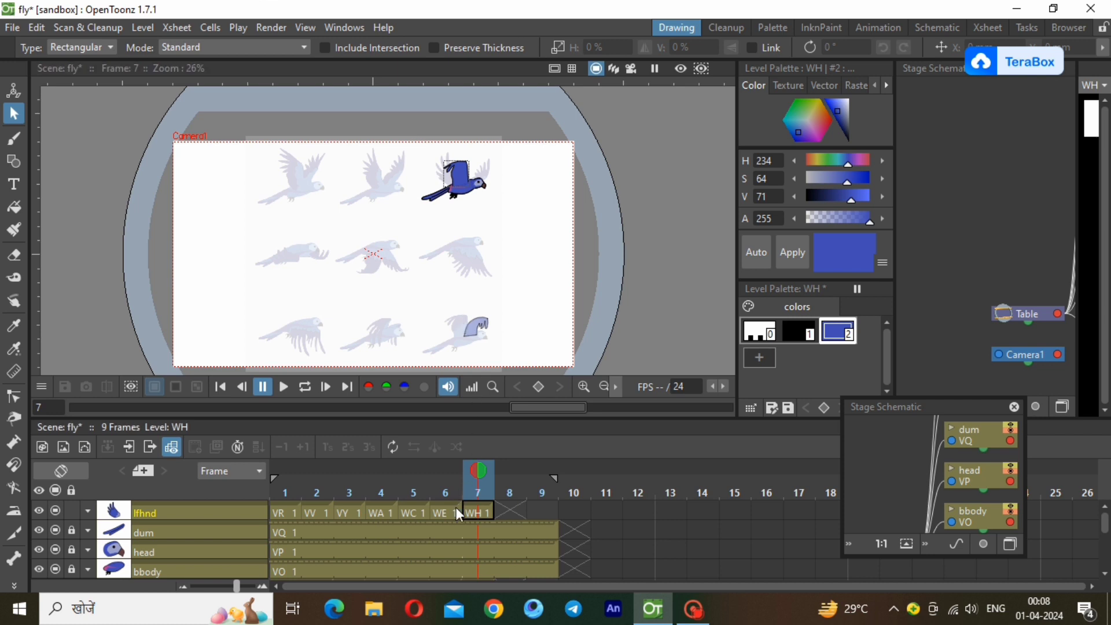
Lock the lfhnd column, unlock the rthnd column and raise rthnd's opacity to 100%.
click(478, 514)
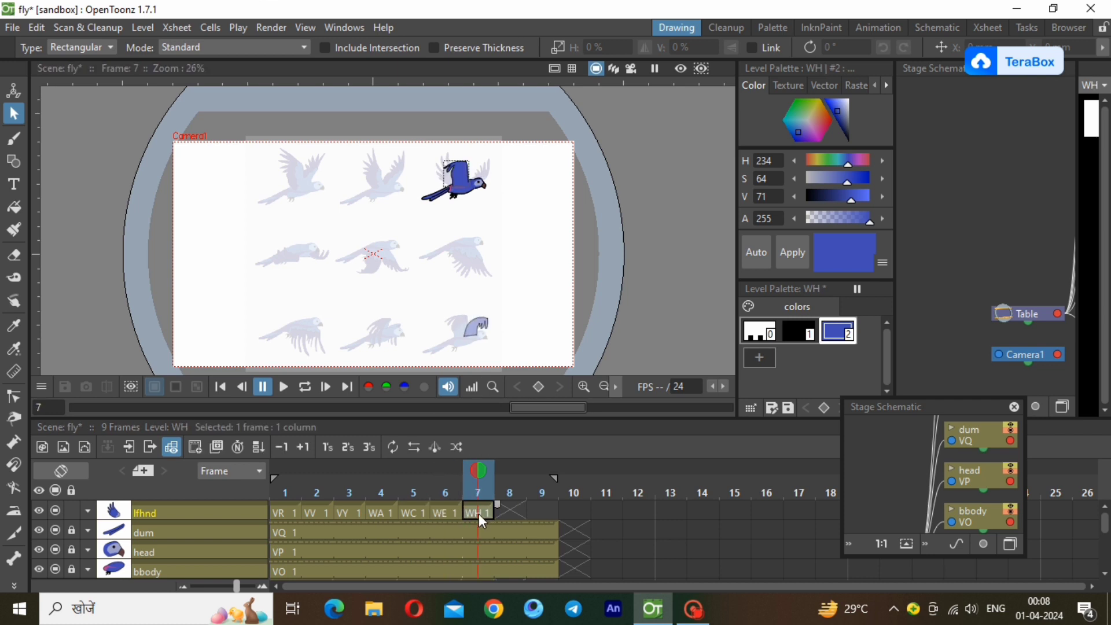
click(72, 510)
scroll(1107, 534, down, 3)
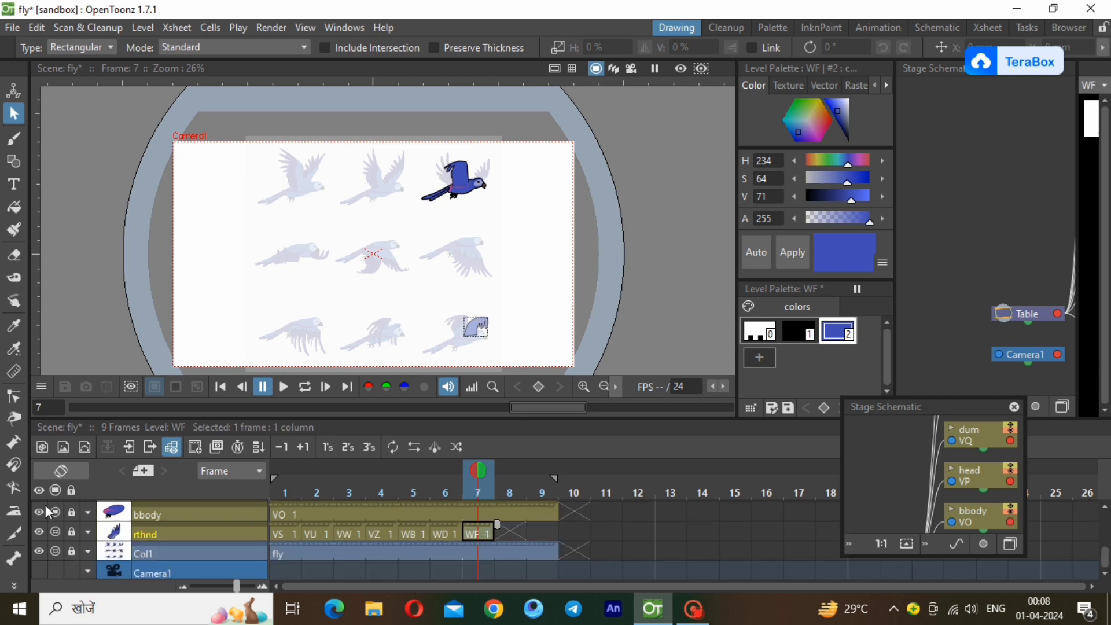
click(122, 543)
drag(150, 549, 203, 550)
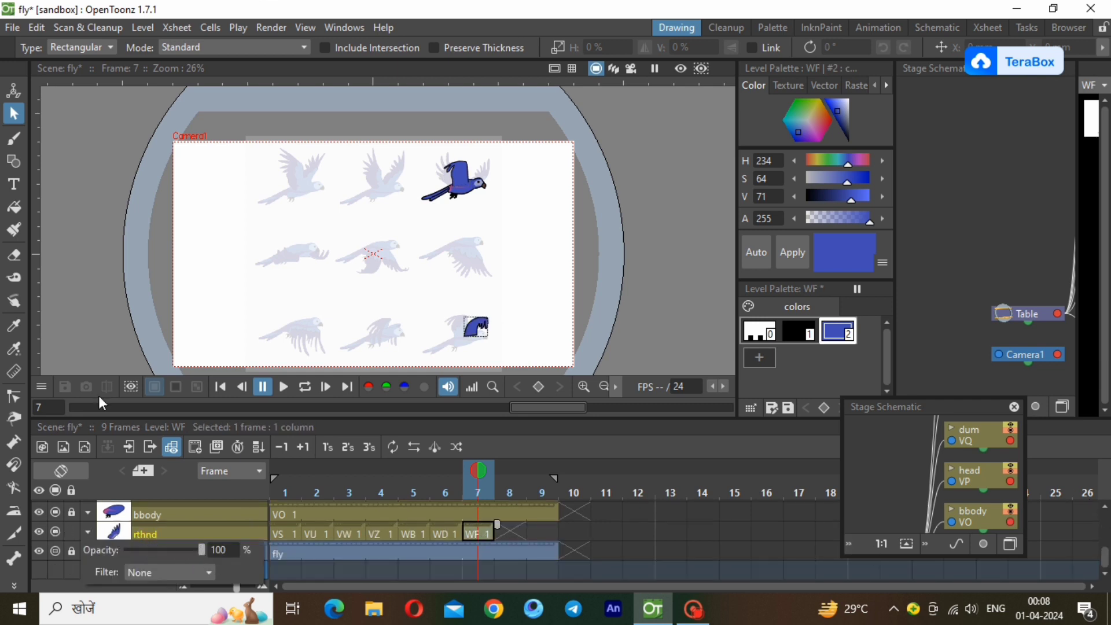
Move the WF wing from the last reference pose up onto the coloured bird's body and select its cell in frame 7.
click(476, 328)
drag(475, 328, 475, 175)
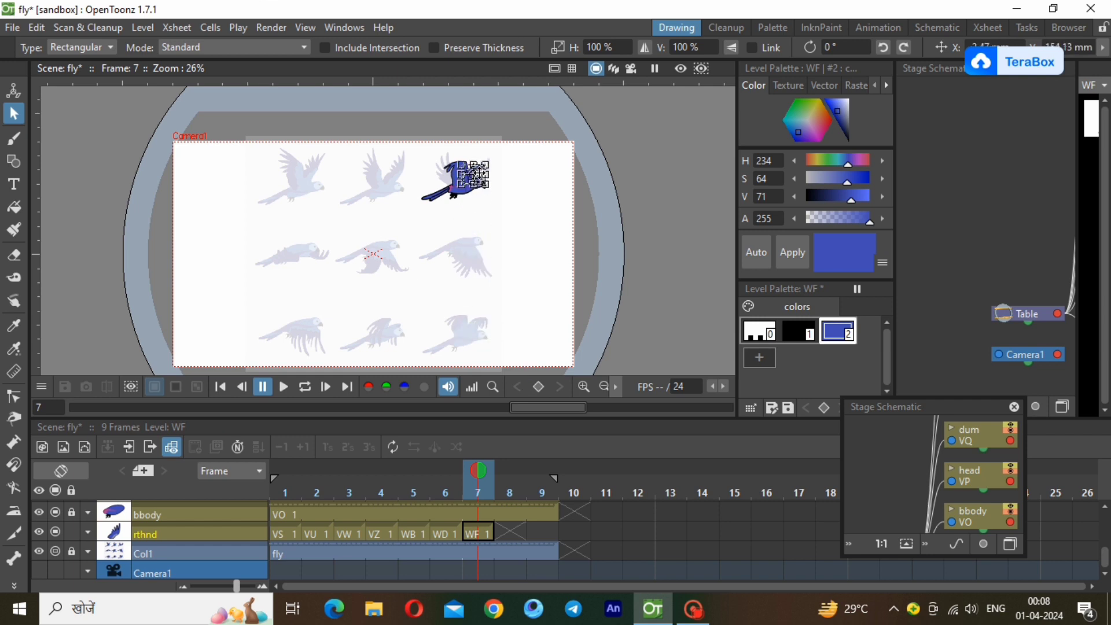
click(513, 255)
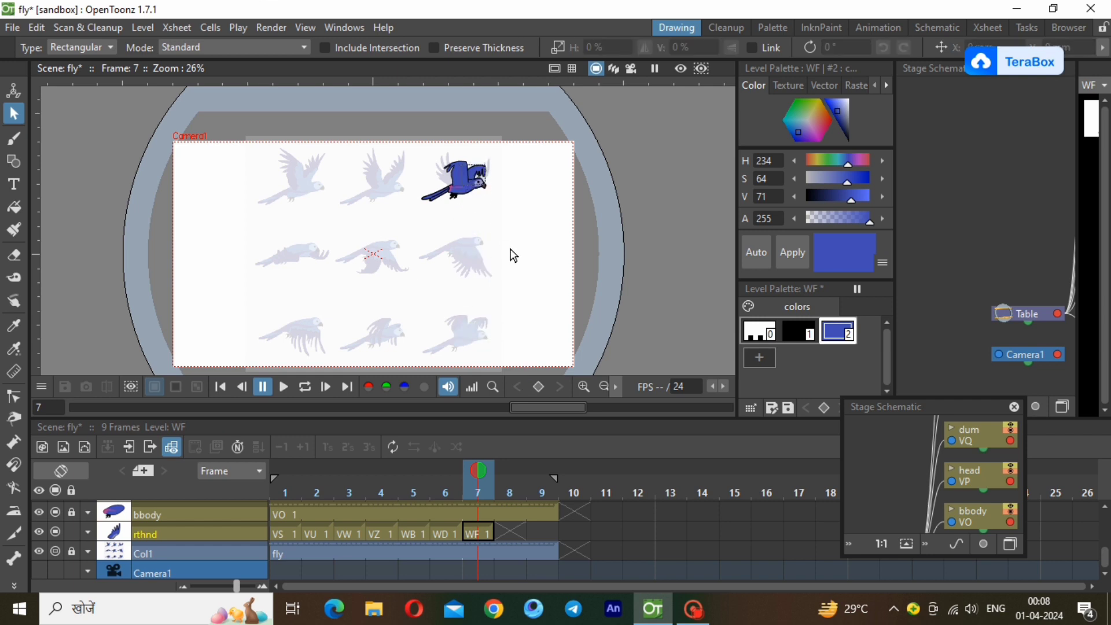
click(471, 533)
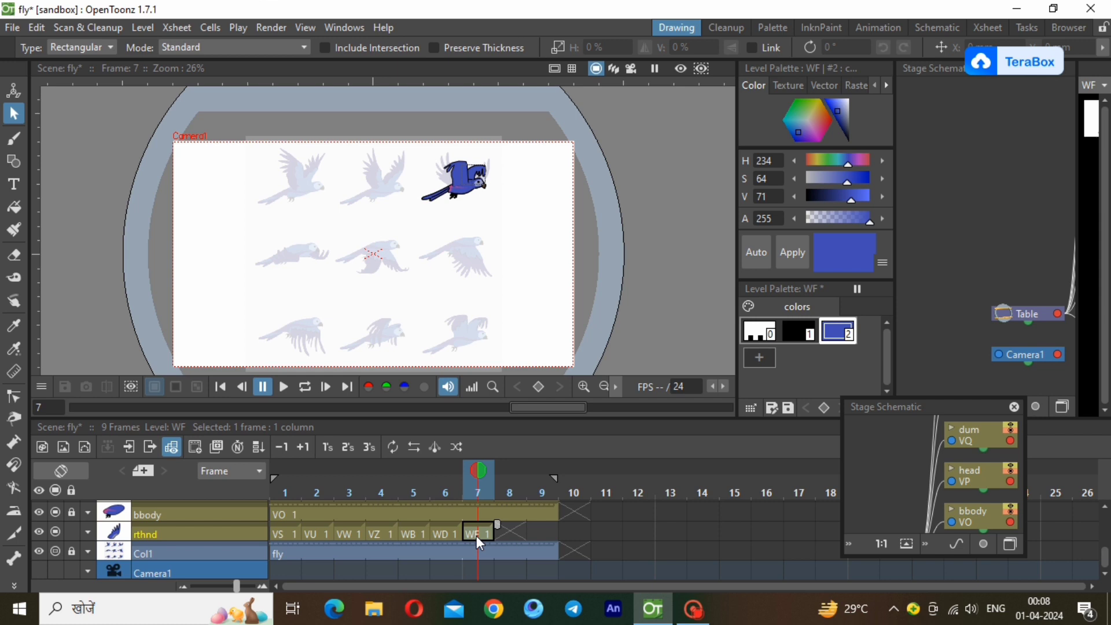
click(449, 529)
click(474, 530)
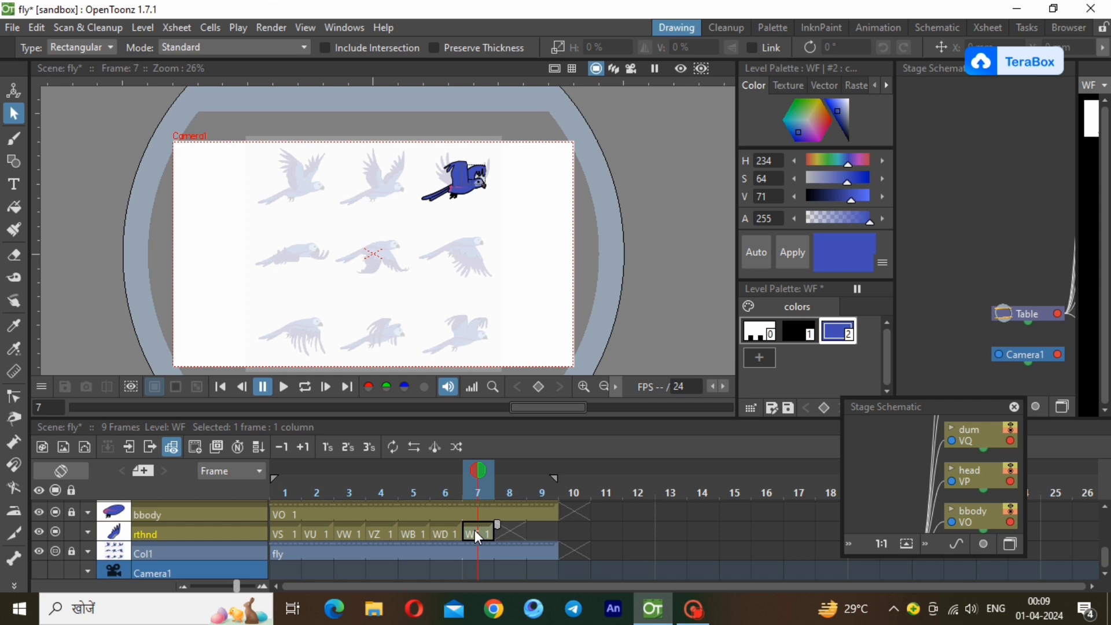
Create a new Toonz vector level at frame 8 of the rthnd column.
click(519, 535)
click(142, 27)
mouse_move(161, 45)
click(359, 45)
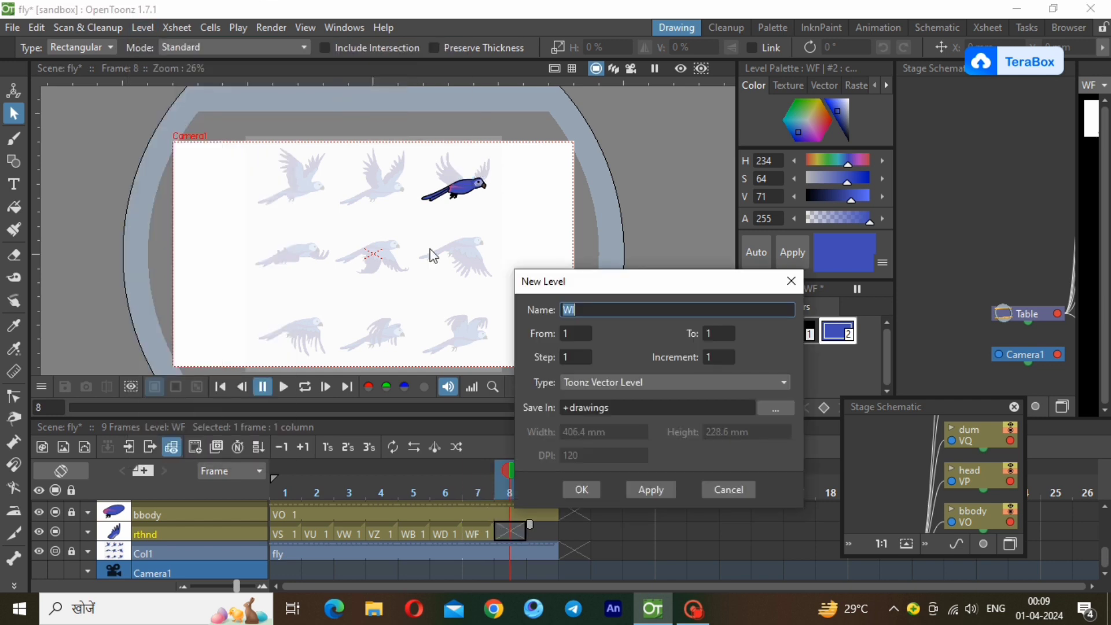
click(579, 485)
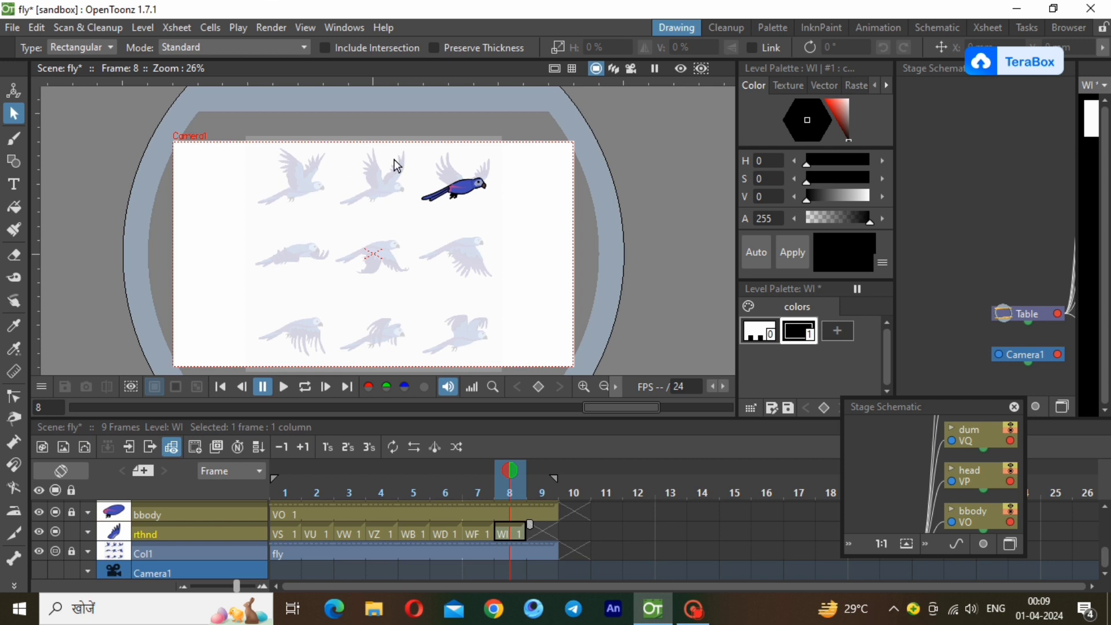
Trace the right-hand raised wing of the middle reference bird in the upper row as a closed polyline with jagged feather tips.
scroll(376, 158, up, 2)
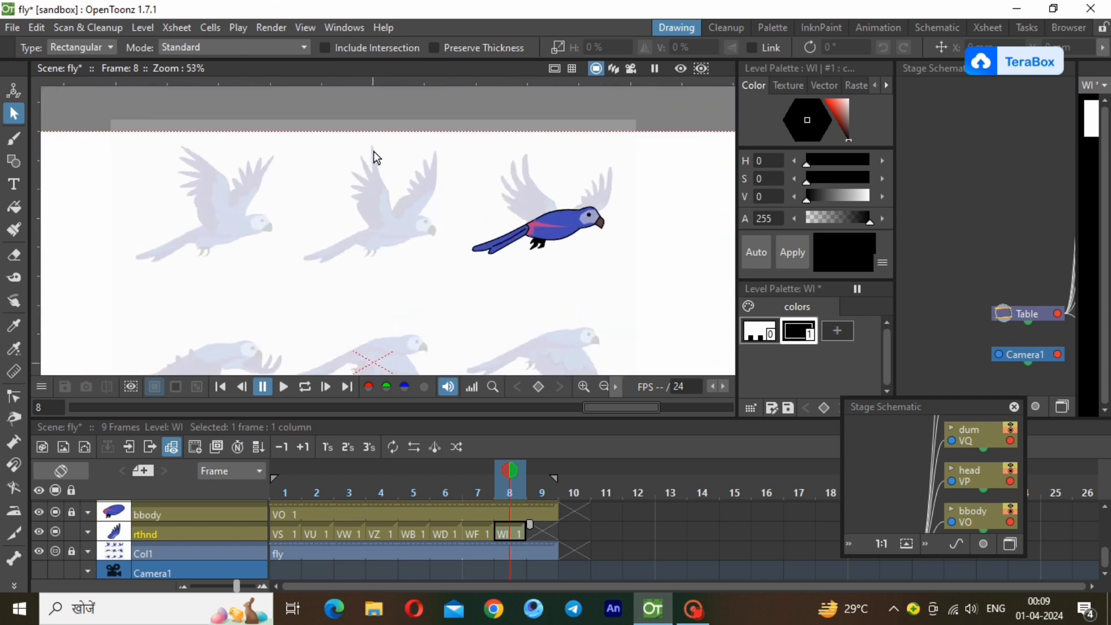
scroll(377, 157, up, 3)
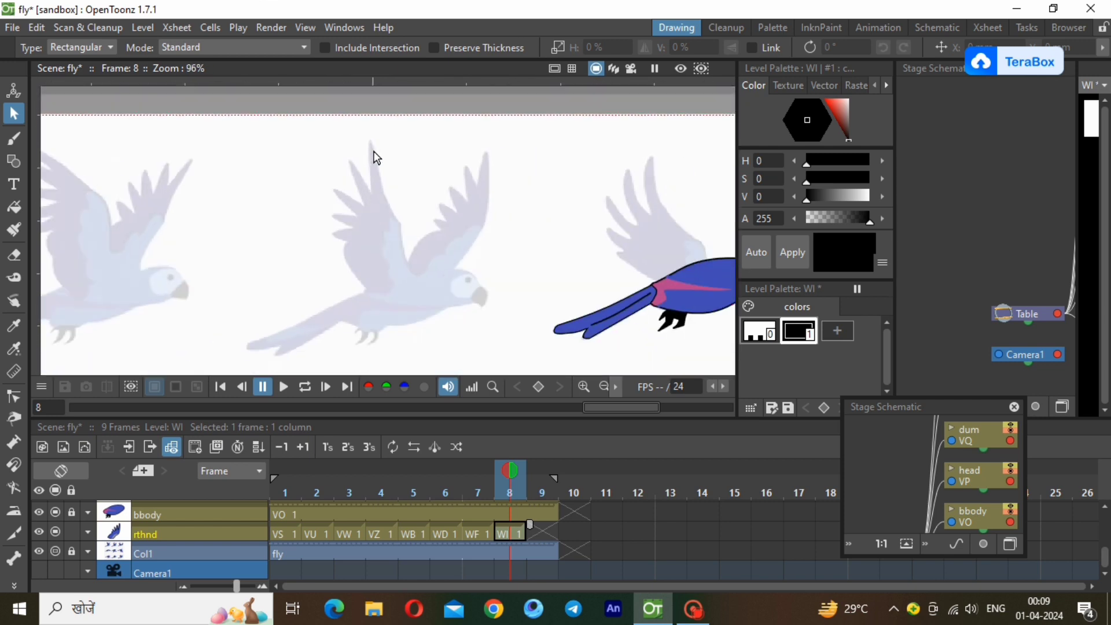
click(13, 162)
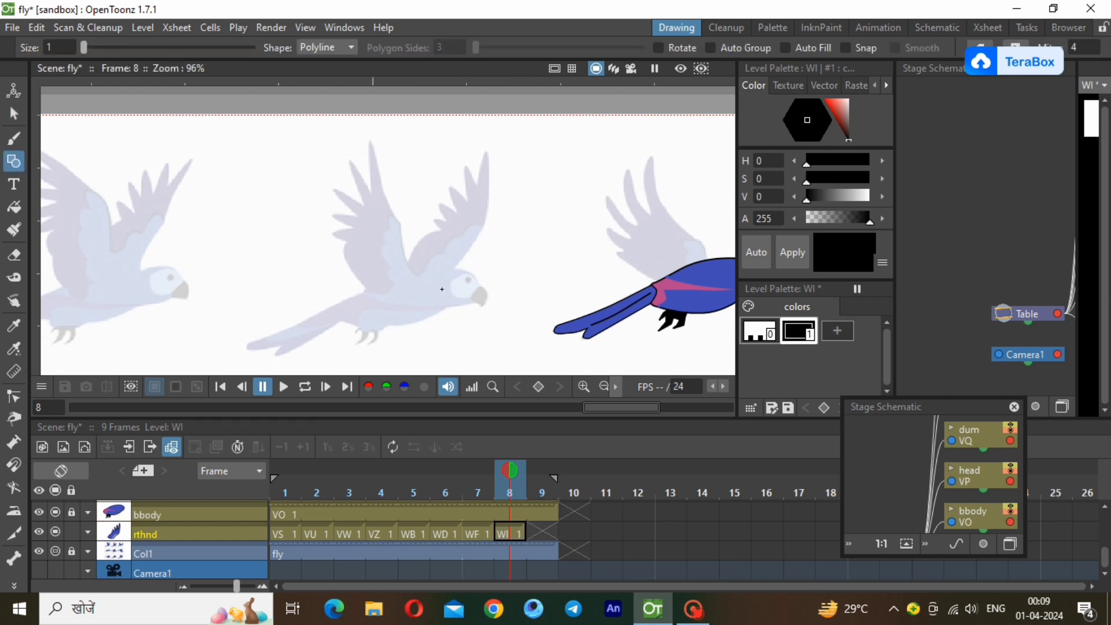
click(436, 288)
click(486, 220)
click(479, 160)
click(478, 186)
click(465, 174)
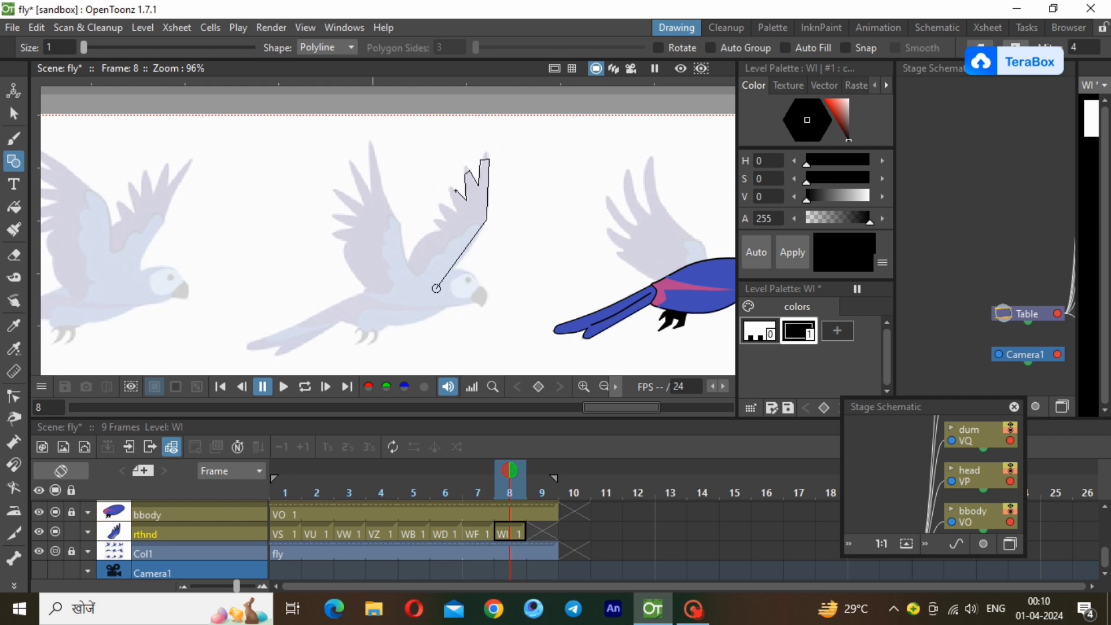
click(457, 212)
click(443, 212)
click(397, 293)
click(436, 288)
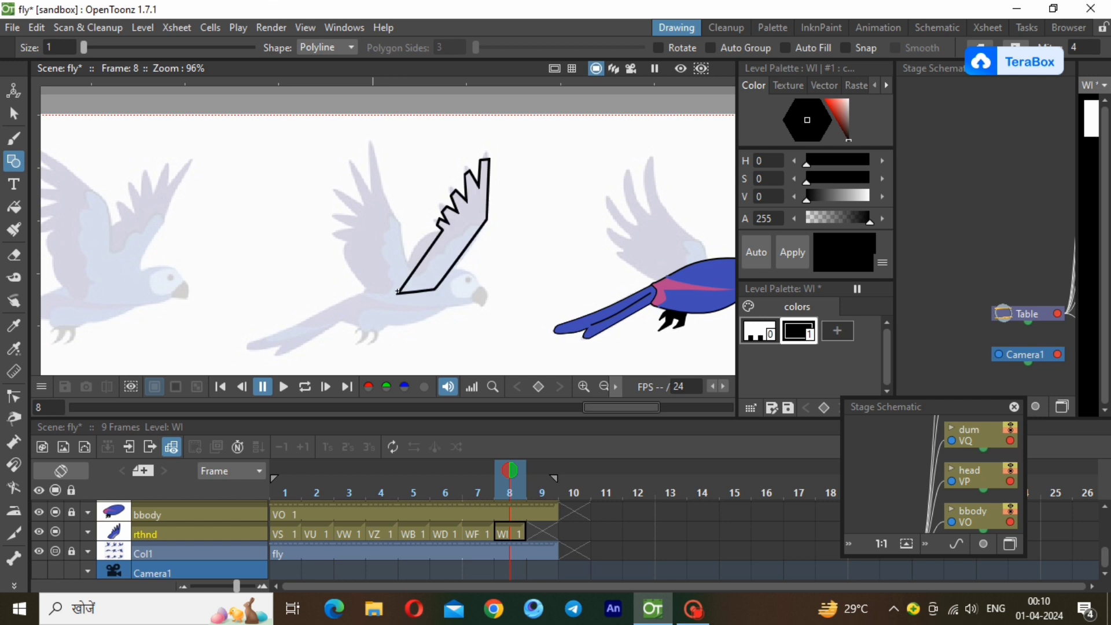
Thin the stroke of the traced rthnd wing outline and deselect it.
click(16, 113)
click(478, 303)
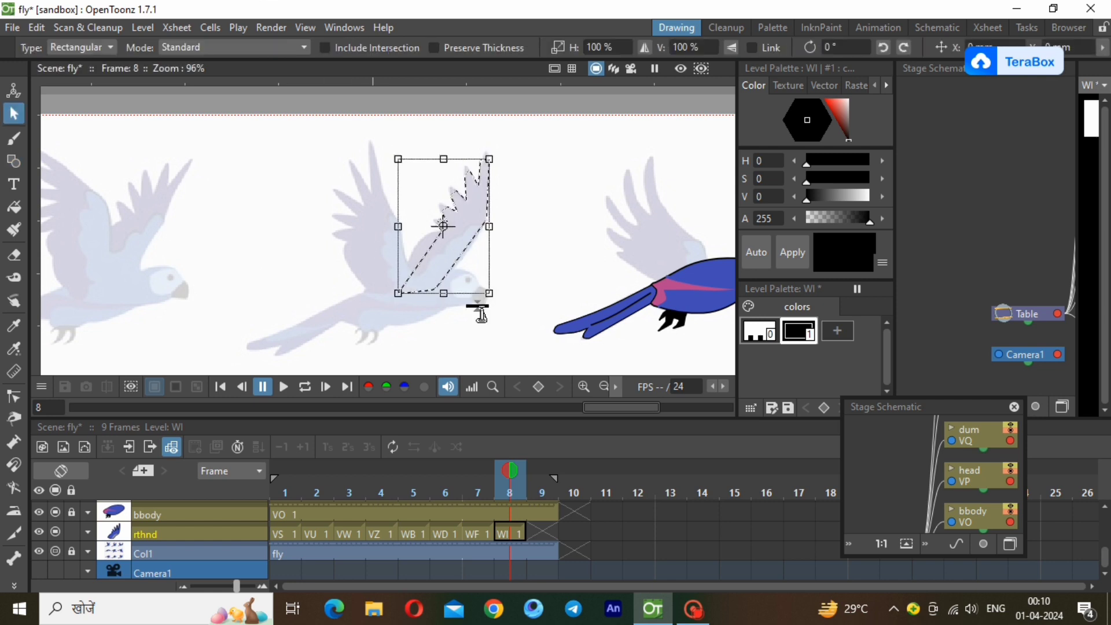
click(349, 147)
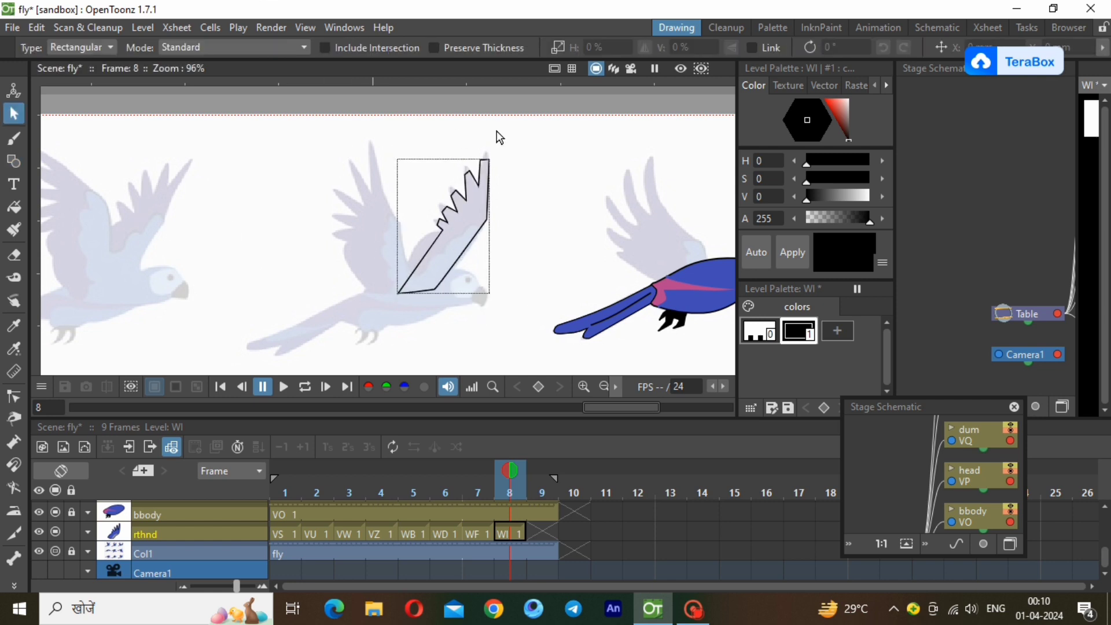
Bend the long front and rear edges of the rthnd wing into curves that follow the reference.
scroll(497, 131, up, 1)
key(c)
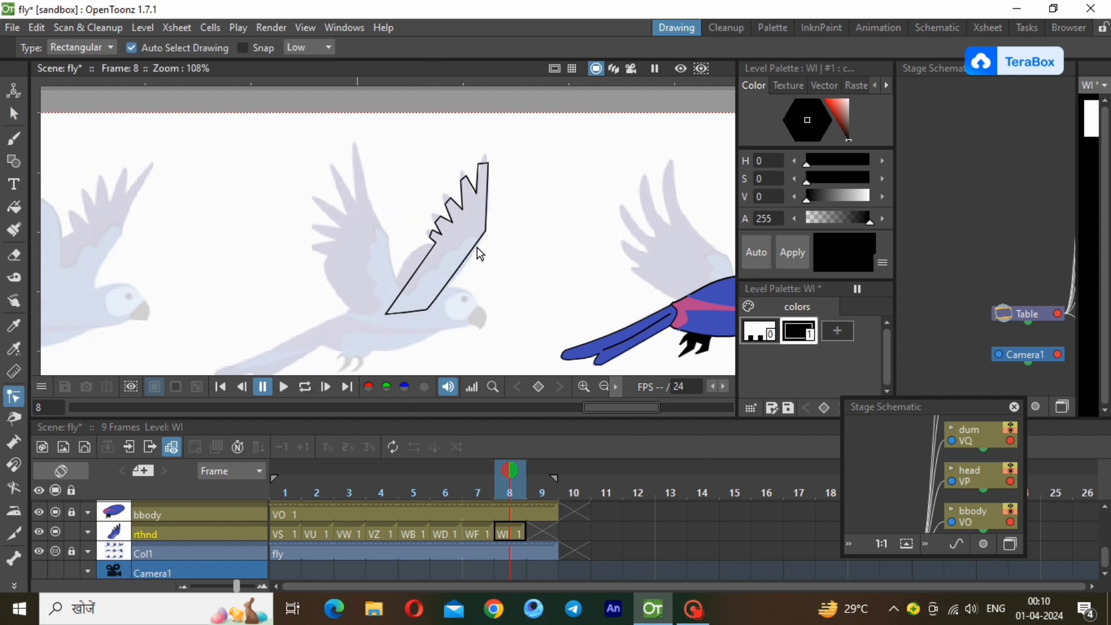
click(478, 254)
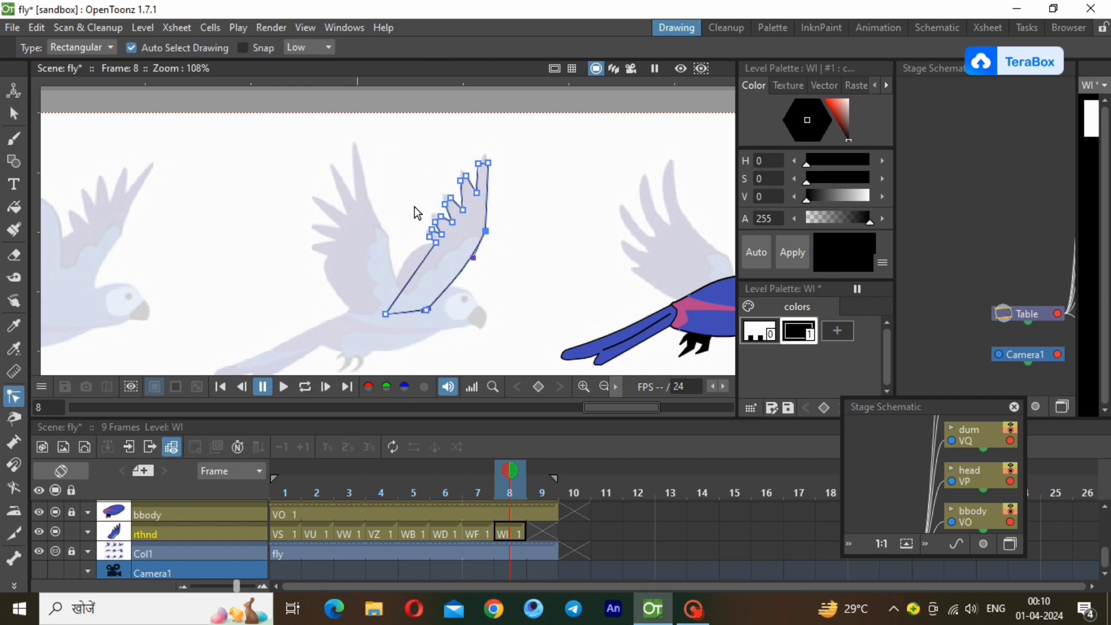
drag(423, 262, 394, 289)
scroll(458, 151, up, 4)
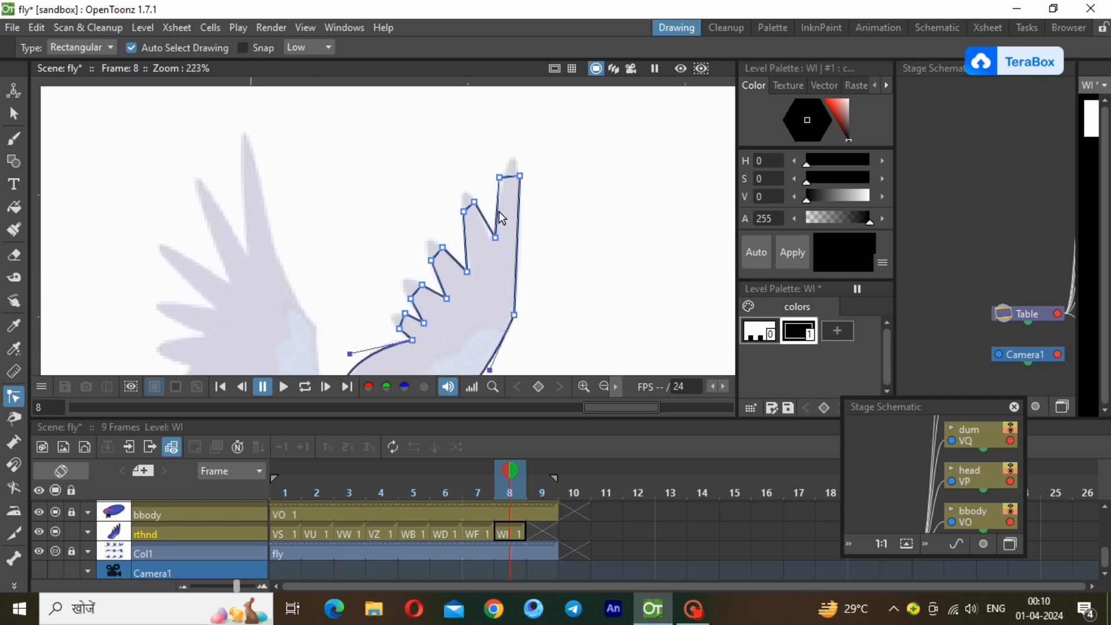
Round the feather tips and the notches between them on the rthnd wing outline to match the reference feathers.
click(516, 176)
drag(512, 173, 511, 154)
drag(485, 220, 485, 239)
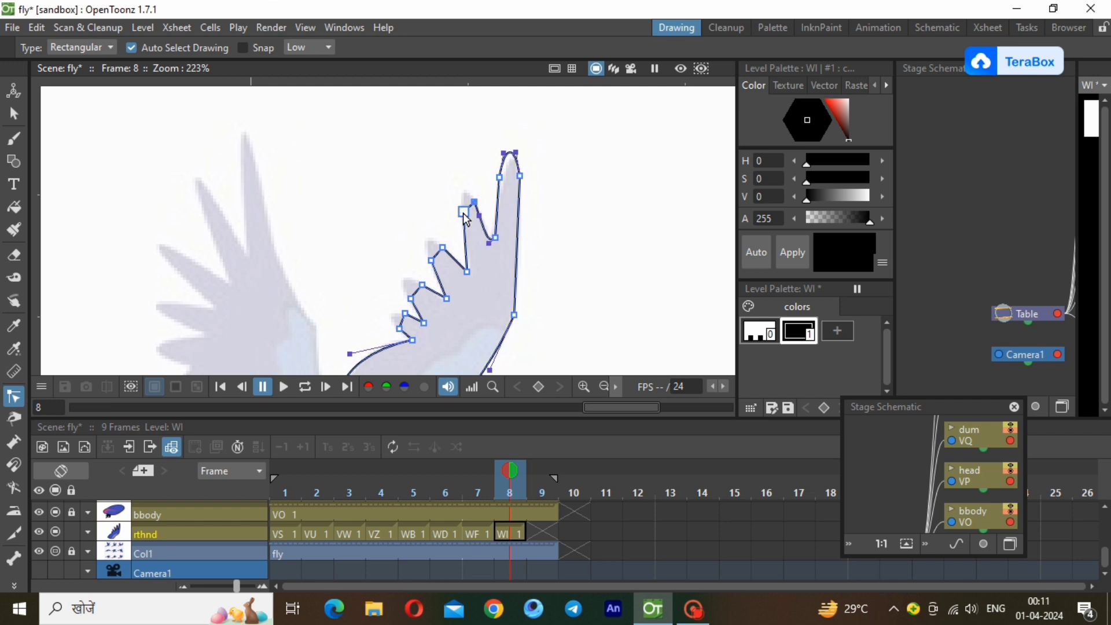
scroll(473, 214, up, 1)
mouse_move(472, 214)
mouse_down()
mouse_move(463, 183)
mouse_move(461, 204)
mouse_up()
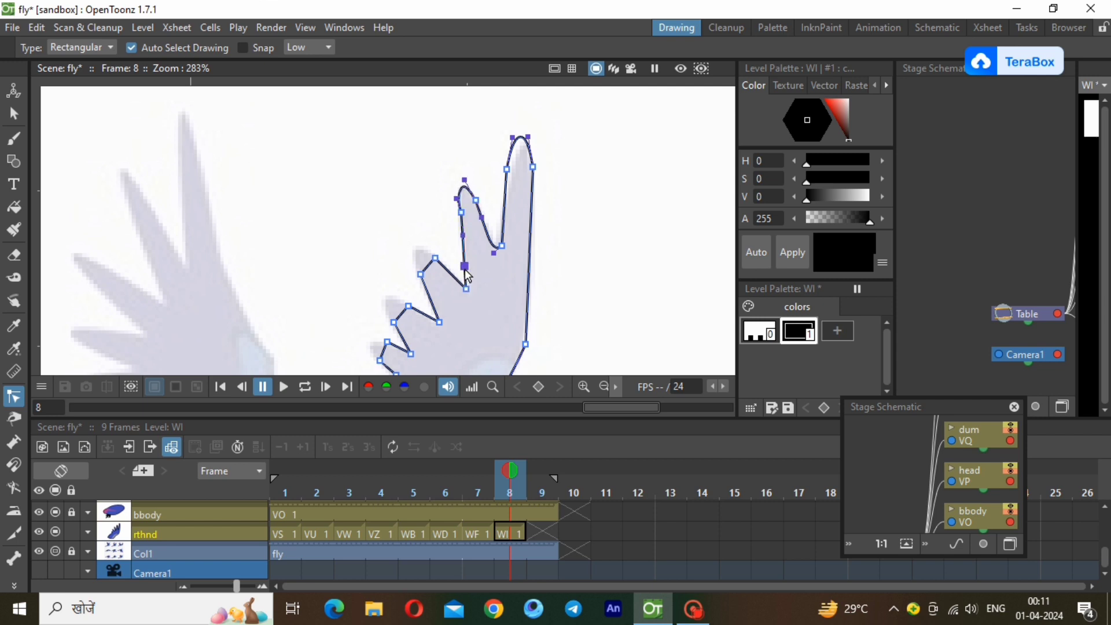
drag(465, 268, 472, 288)
drag(416, 248, 410, 262)
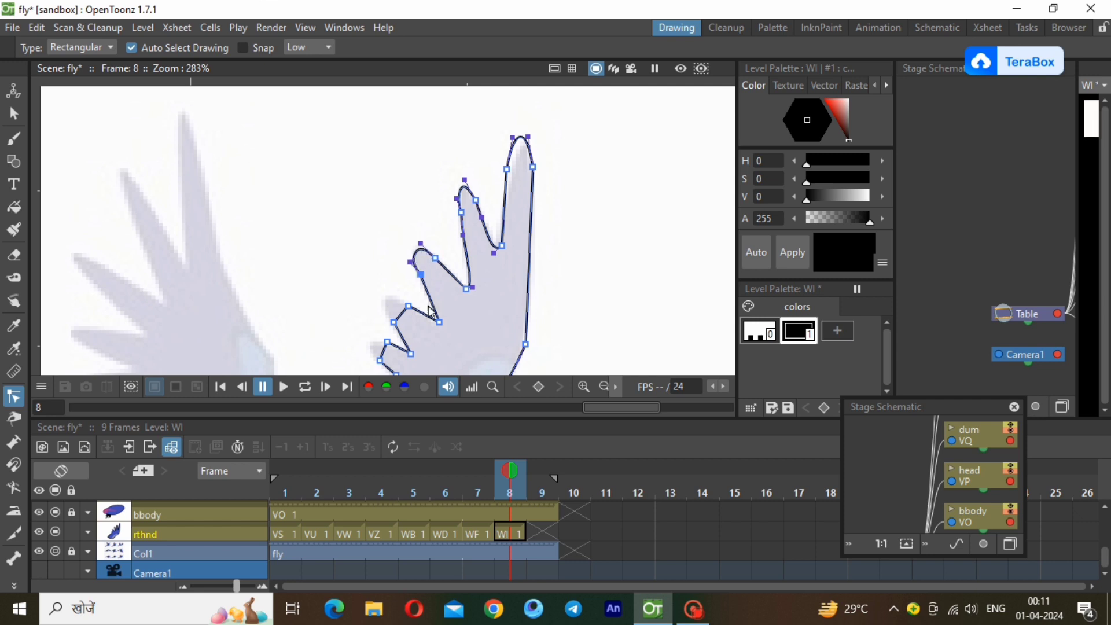
click(421, 313)
drag(421, 316, 385, 310)
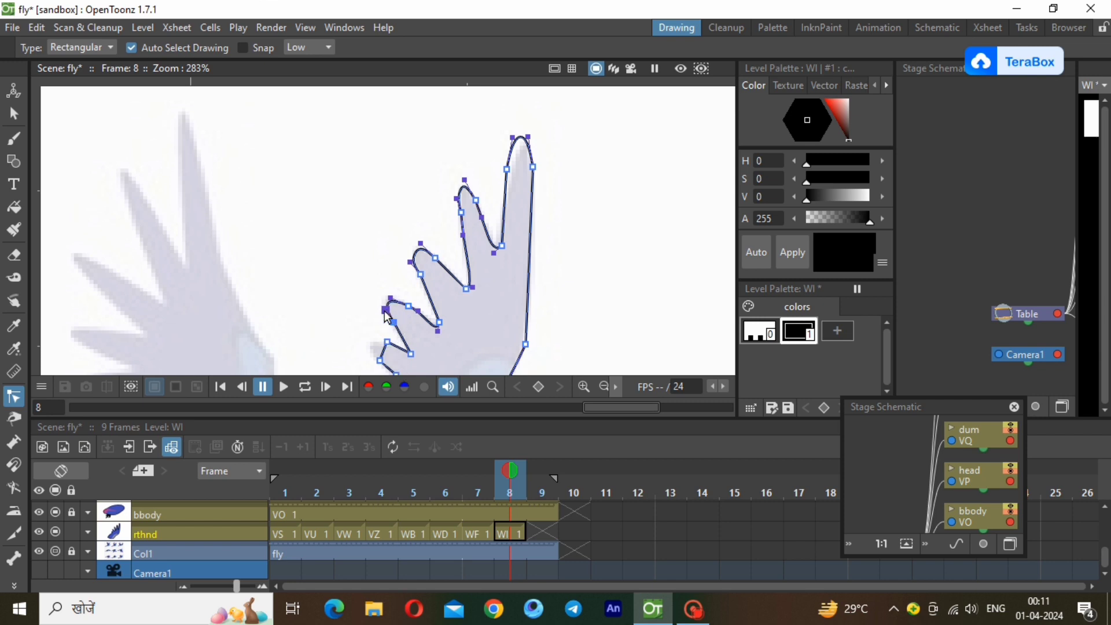
click(383, 352)
drag(389, 357, 369, 354)
click(603, 386)
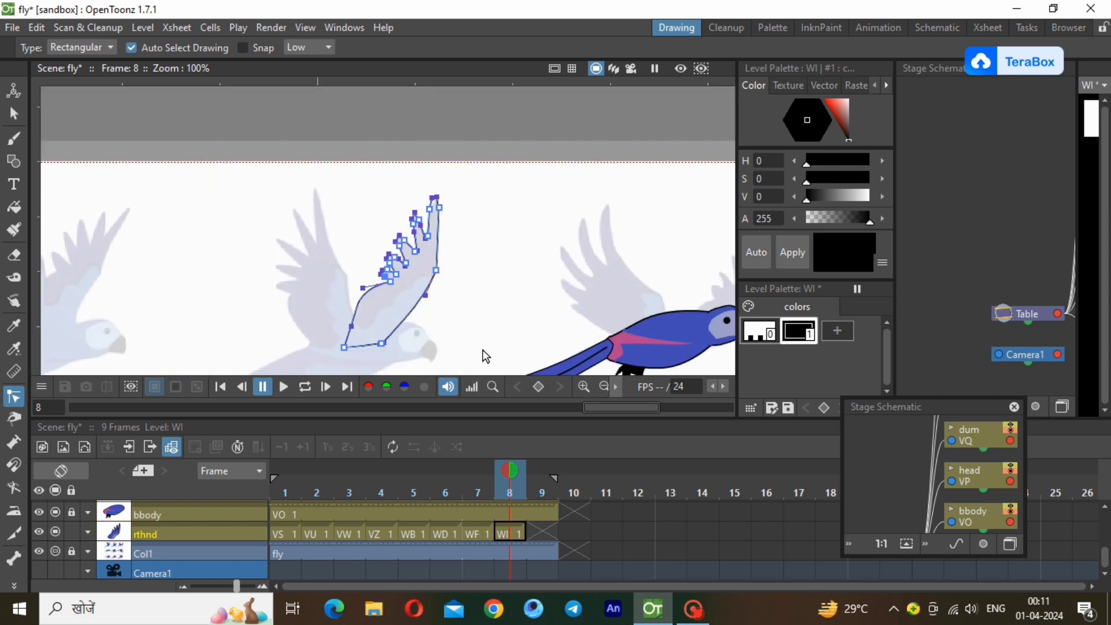
Add a palette style with the copied blue colour and fill the rthnd wing with it.
click(837, 331)
right_click(848, 328)
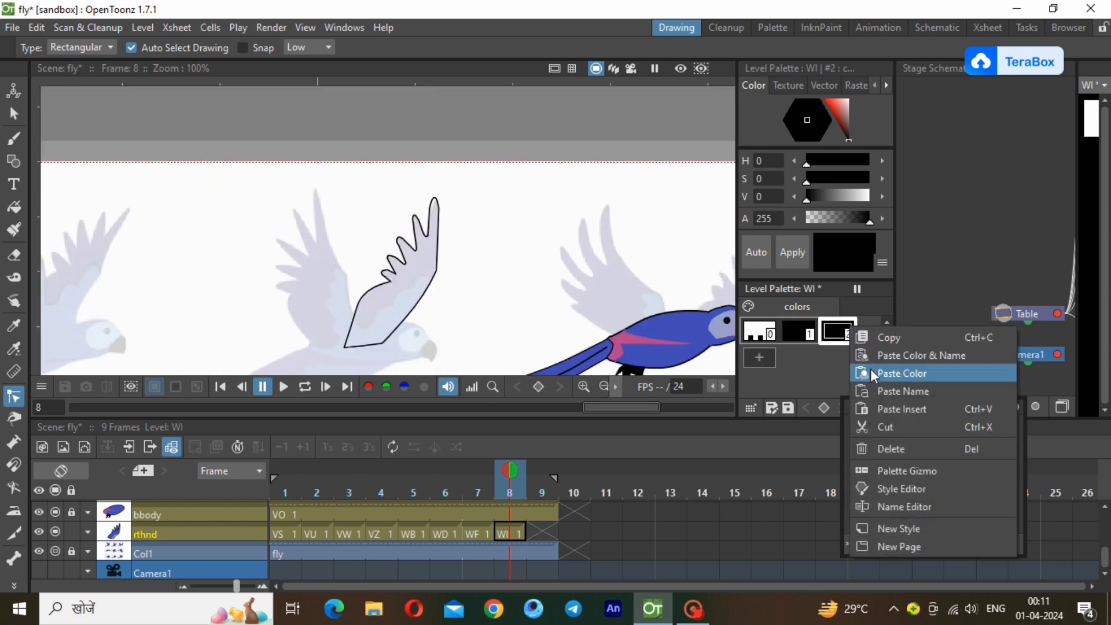
click(894, 374)
click(13, 207)
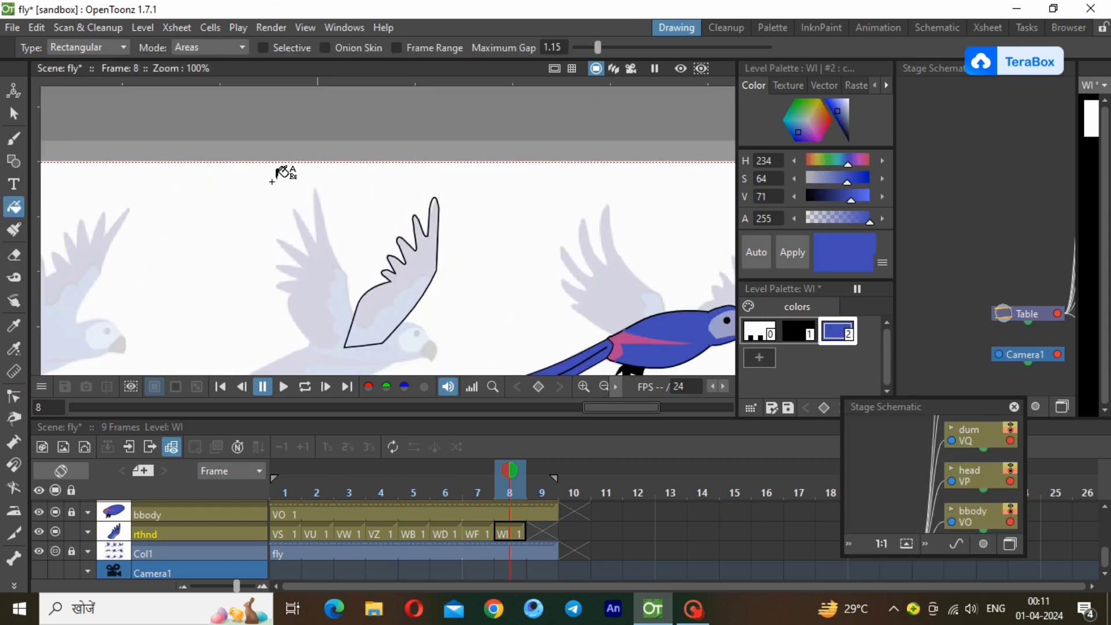
drag(269, 181, 483, 360)
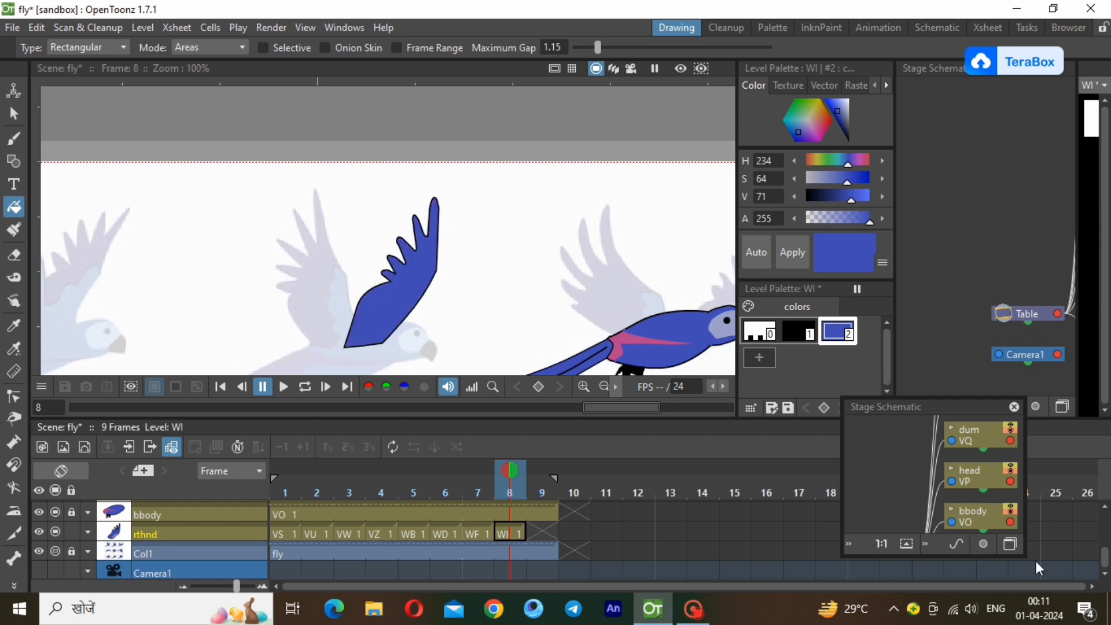
Lower the rthnd column's opacity until the wing is semi-transparent, and lock the column.
click(87, 533)
click(153, 548)
click(152, 548)
click(152, 549)
click(151, 548)
click(151, 548)
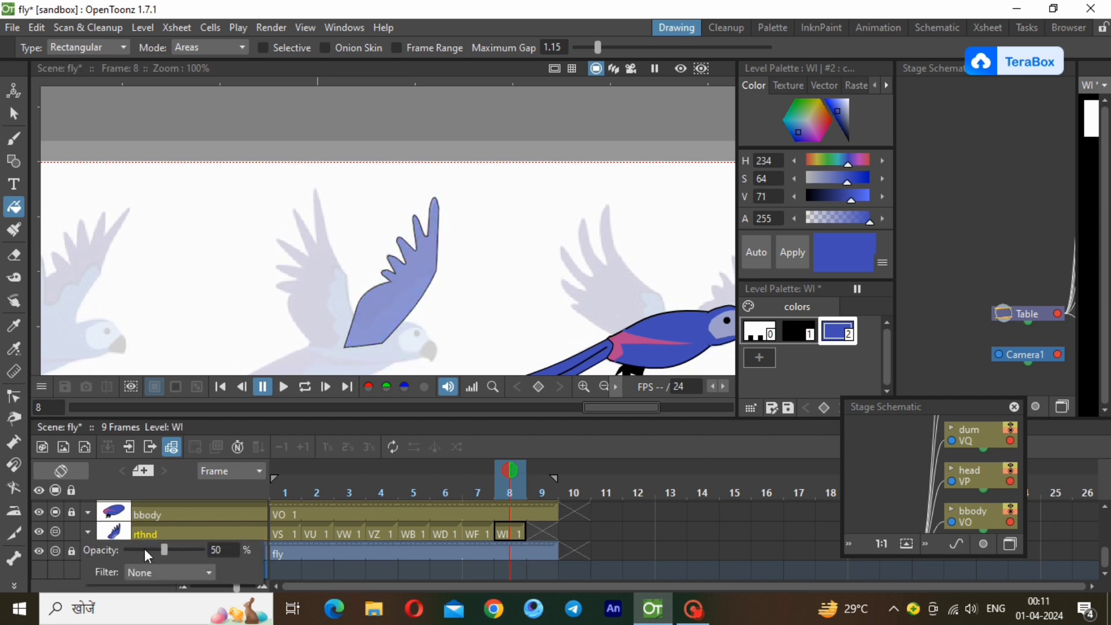
click(152, 548)
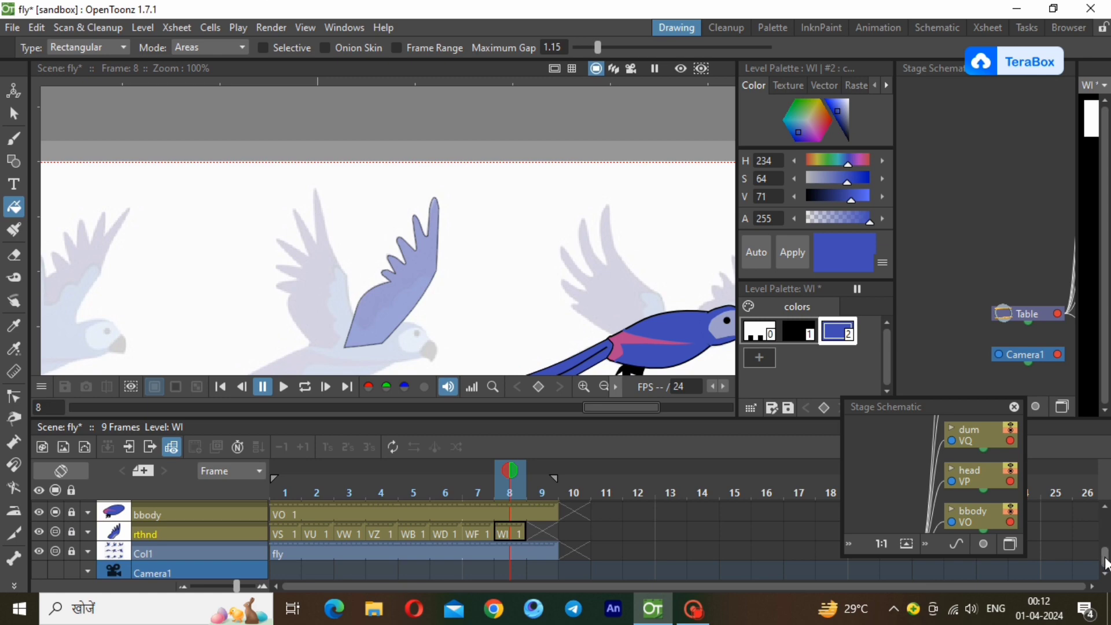
Create a new vector level at frame 8 of the lfhnd column.
drag(1105, 558, 1104, 523)
click(509, 512)
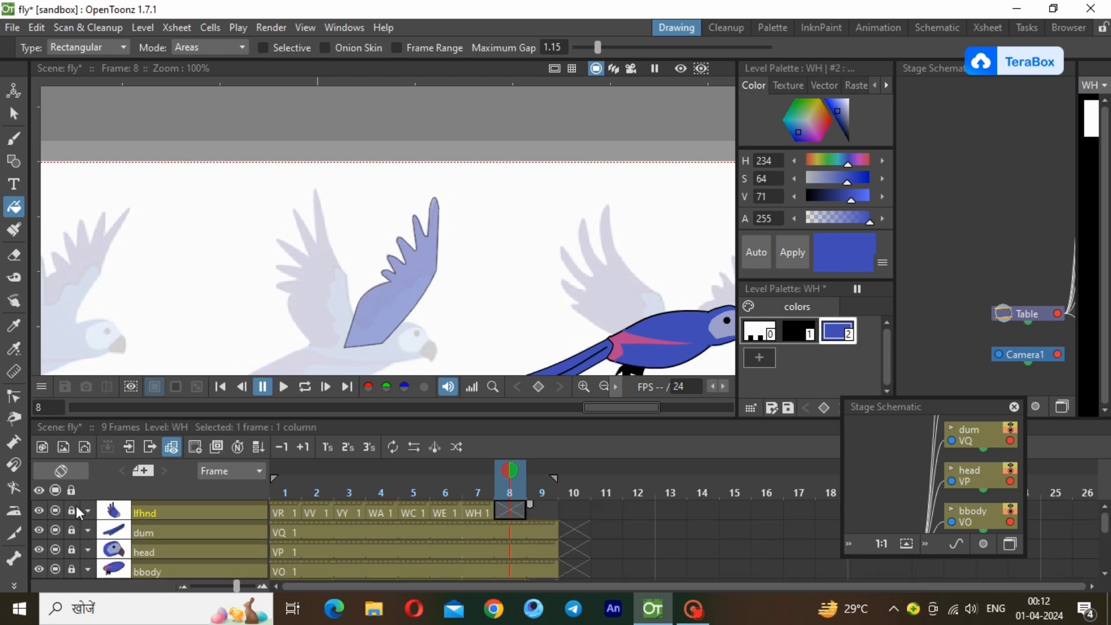
click(149, 28)
mouse_move(168, 47)
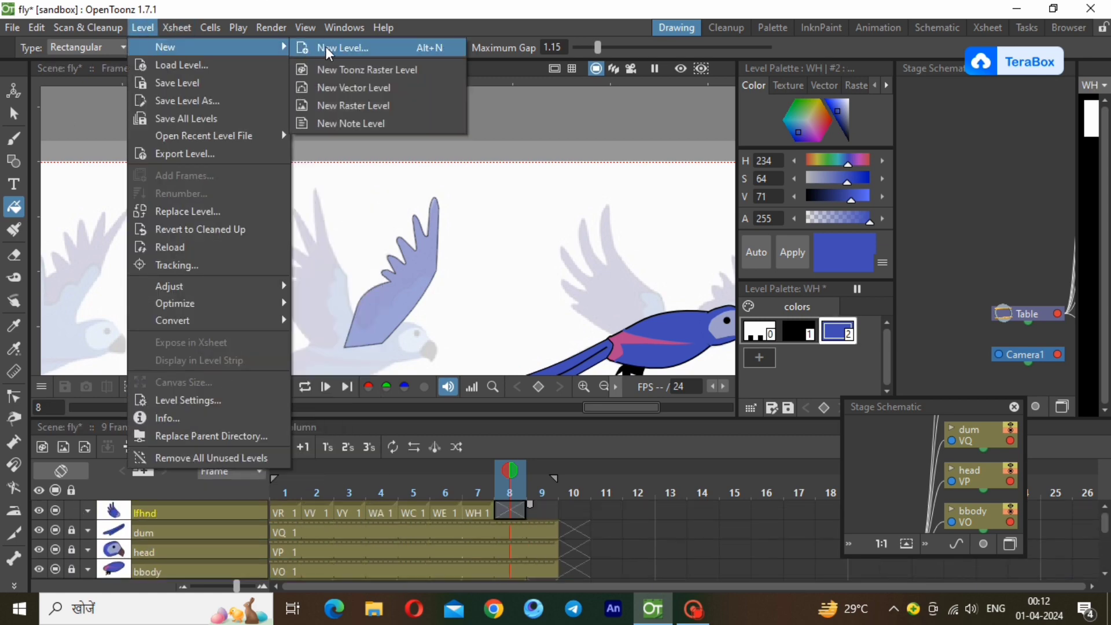
click(343, 86)
click(581, 489)
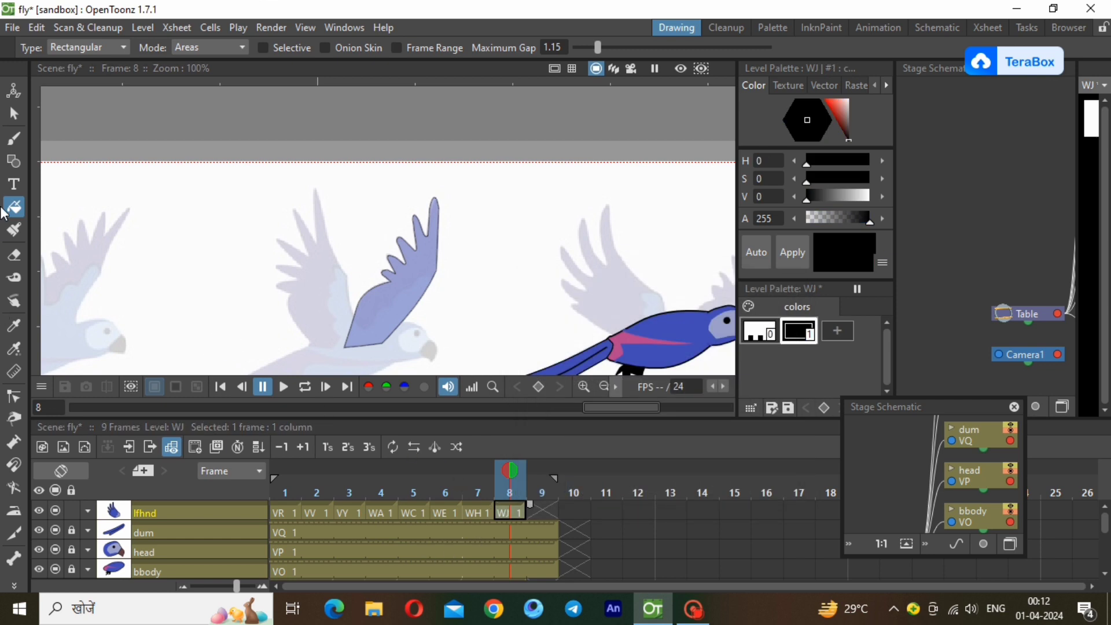
Trace the left-hand raised wing of the middle reference bird as a closed polyline with feather tips, and thin its stroke.
key(g)
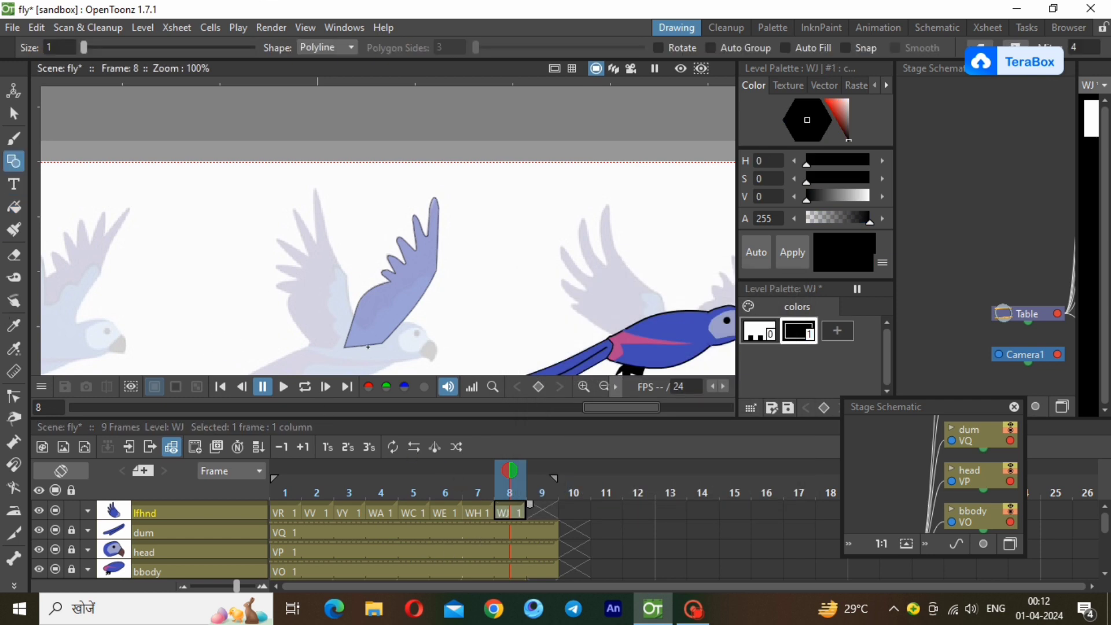
click(368, 347)
click(316, 242)
click(298, 219)
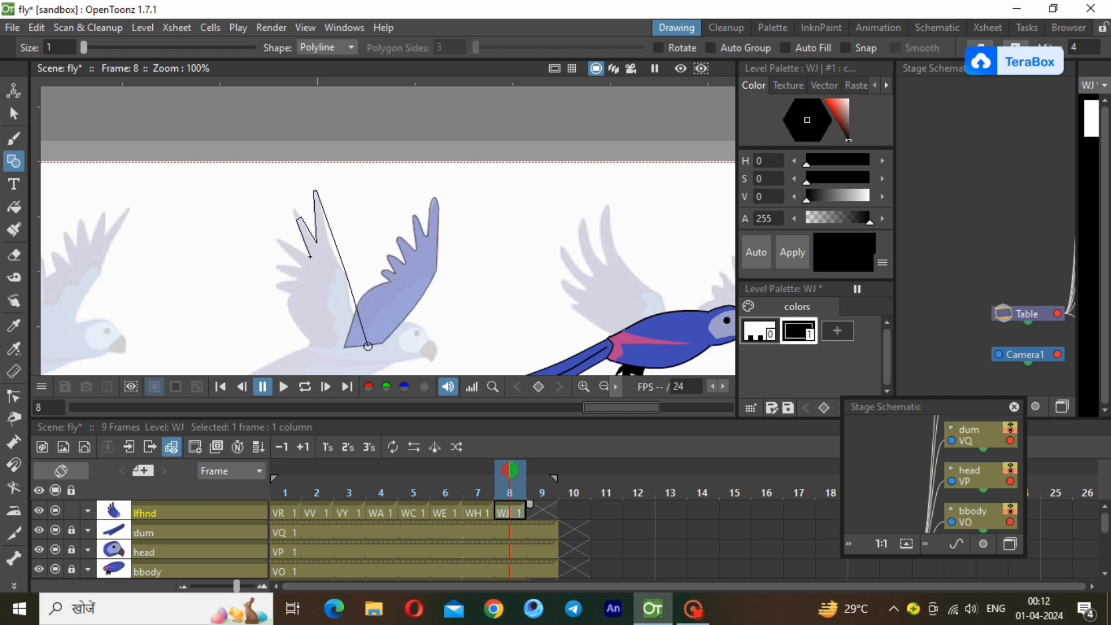
click(310, 255)
click(302, 266)
click(281, 270)
click(300, 277)
click(322, 355)
click(368, 346)
click(11, 122)
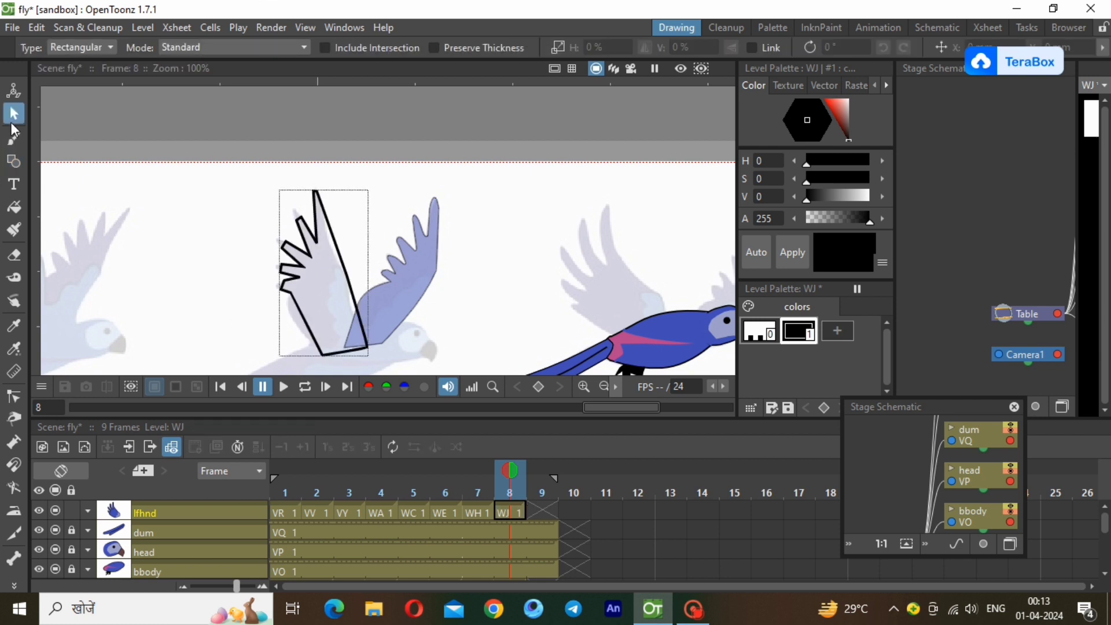
click(352, 349)
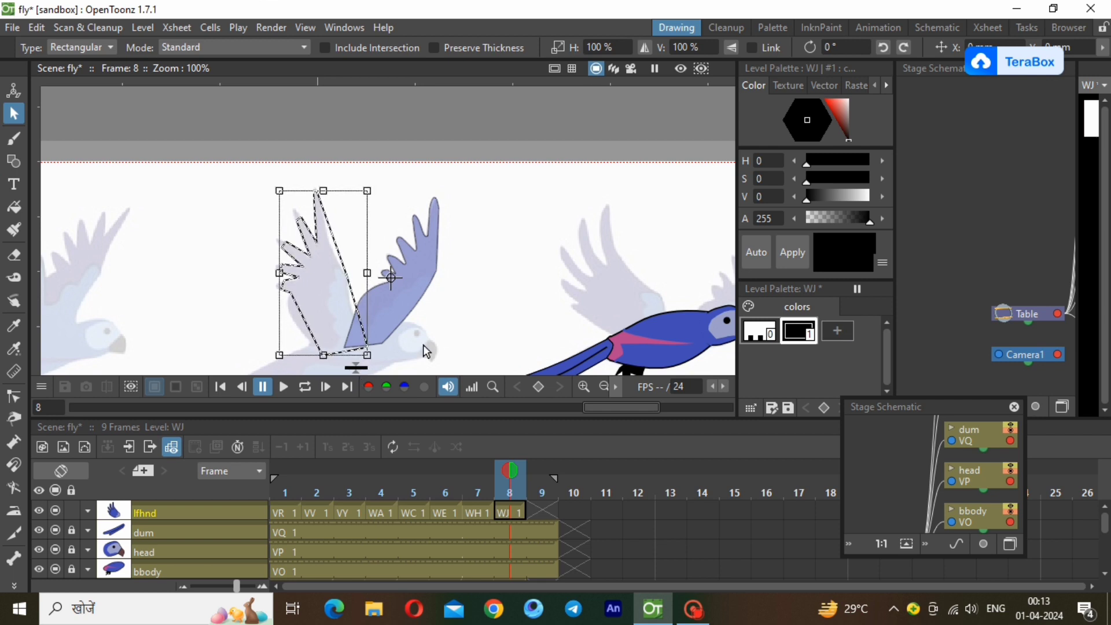
Bend the long front and lower rear edges of the lfhnd wing outline into curves that follow the reference.
click(14, 397)
click(332, 250)
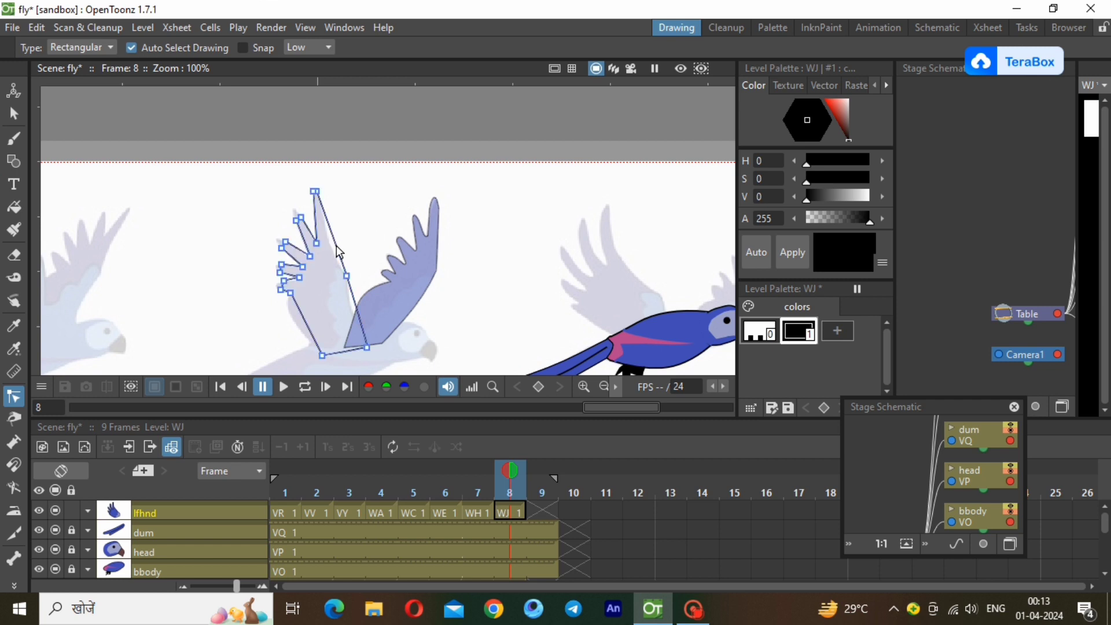
ctrl+click(353, 297)
drag(354, 298, 284, 315)
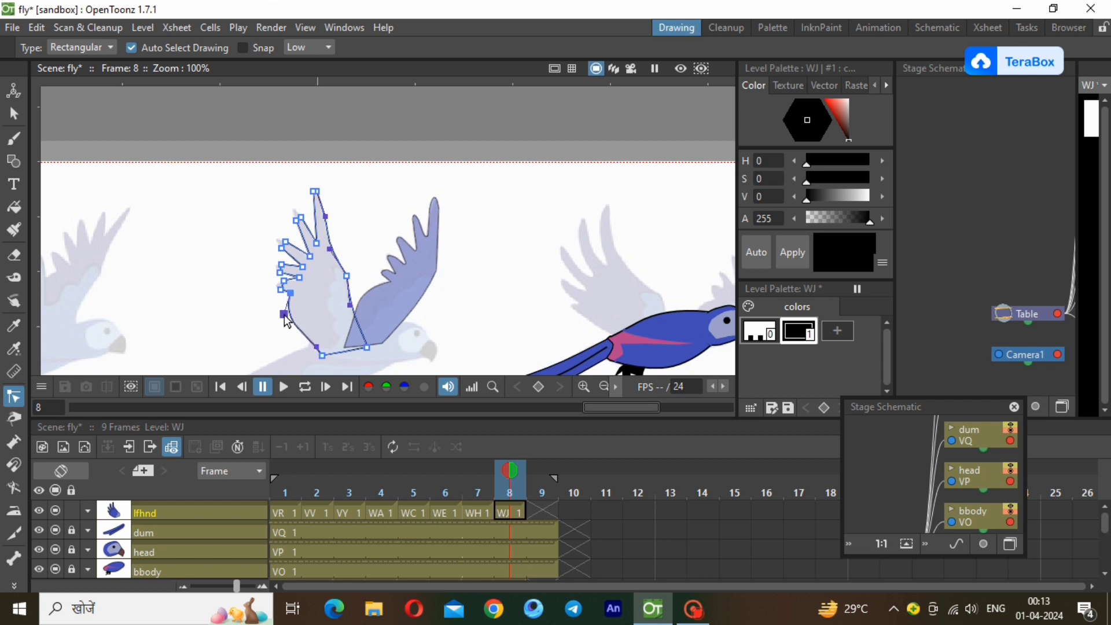
Round the tips of the two lowest feathers on the lfhnd wing outline and curve the gaps beside them to match the reference.
scroll(236, 204, up, 3)
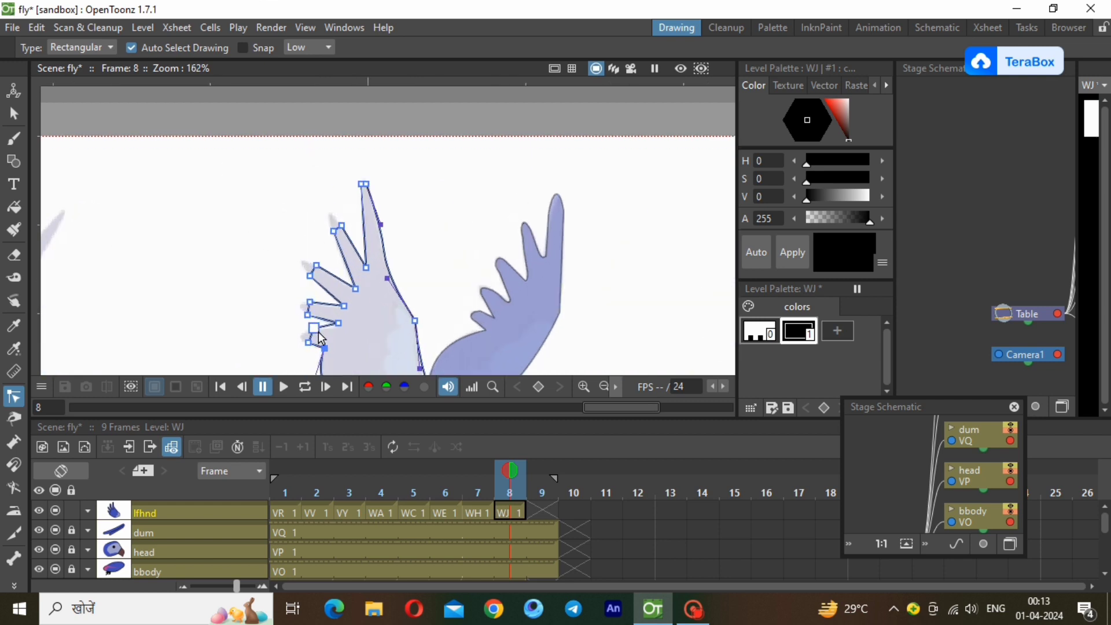
scroll(267, 324, down, 1)
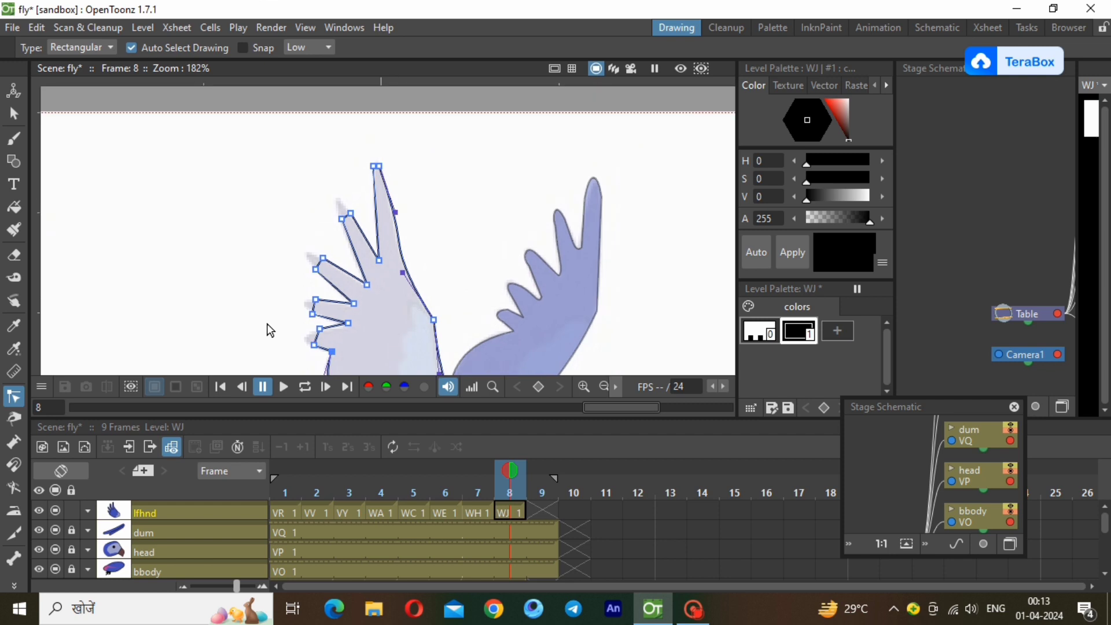
click(316, 336)
drag(315, 340, 303, 339)
click(337, 326)
drag(338, 326, 317, 285)
scroll(283, 316, up, 3)
click(358, 245)
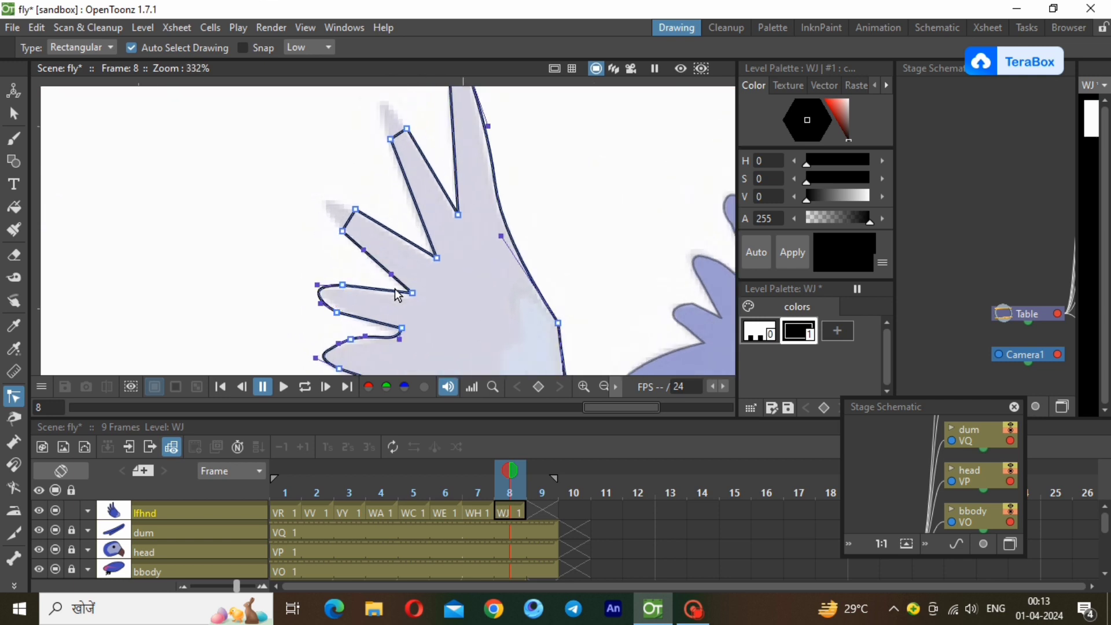
Curve the next feather gap and round the tips of the two middle feathers on the lfhnd wing outline.
click(412, 295)
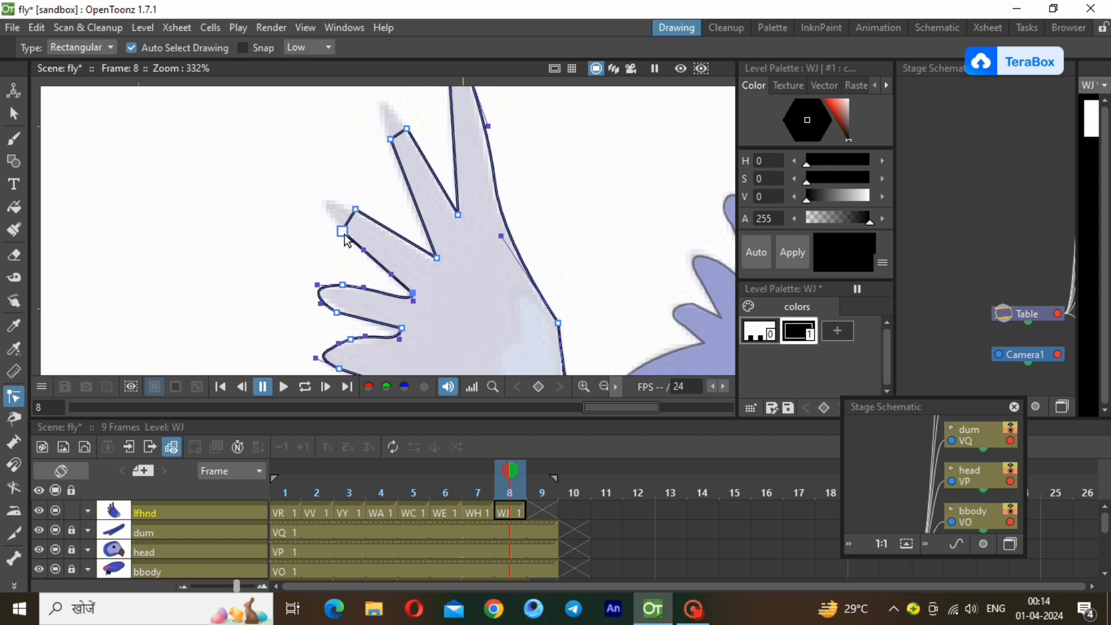
drag(349, 220, 323, 217)
drag(396, 134, 377, 84)
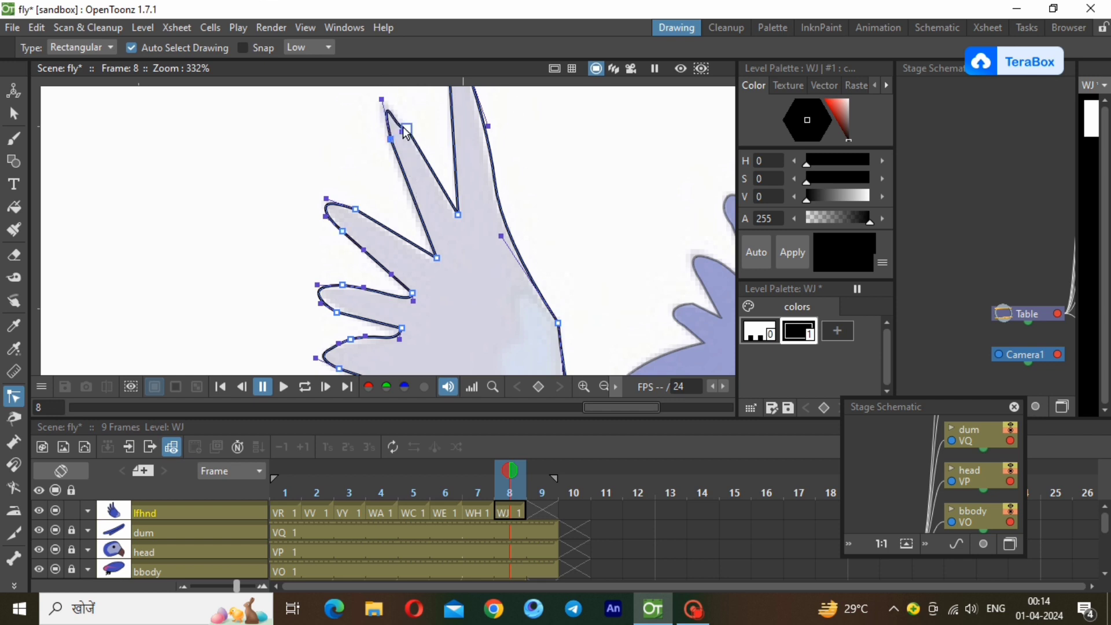
drag(401, 132, 398, 114)
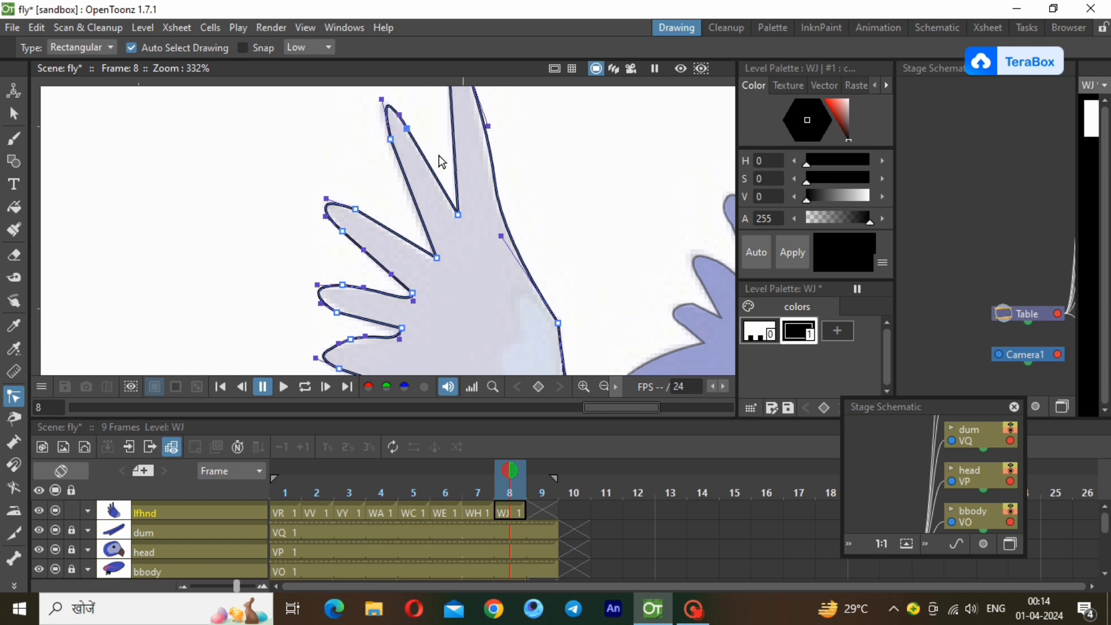
Add a new palette style with the parrot's blue (H 234, S 64, V 71) and fill the lfhnd wing at frame 8.
click(603, 387)
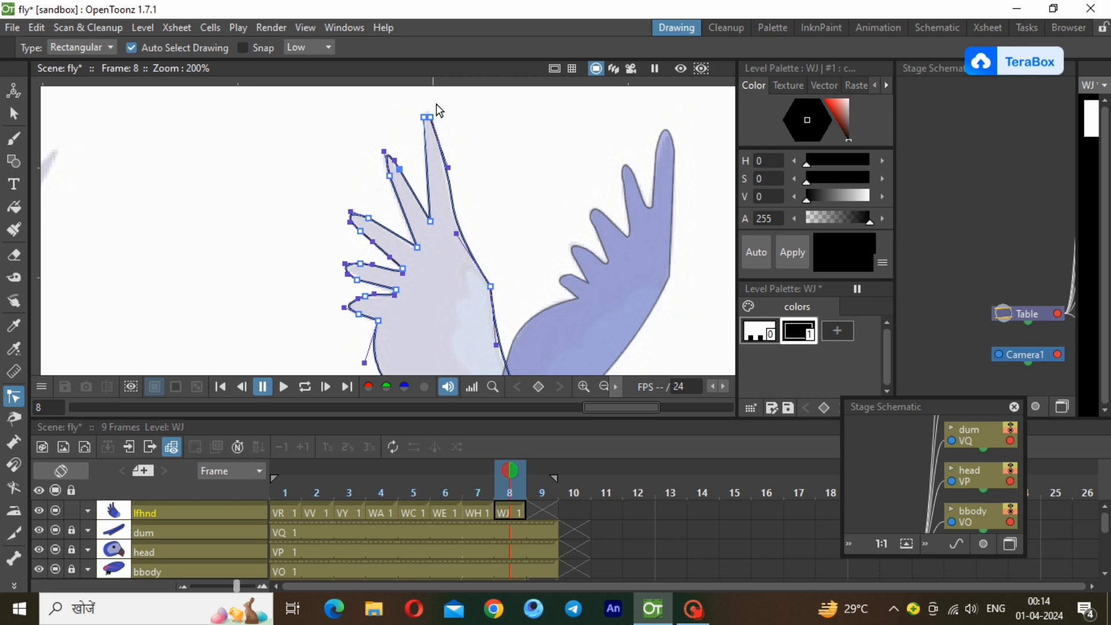
click(600, 392)
click(389, 353)
click(838, 331)
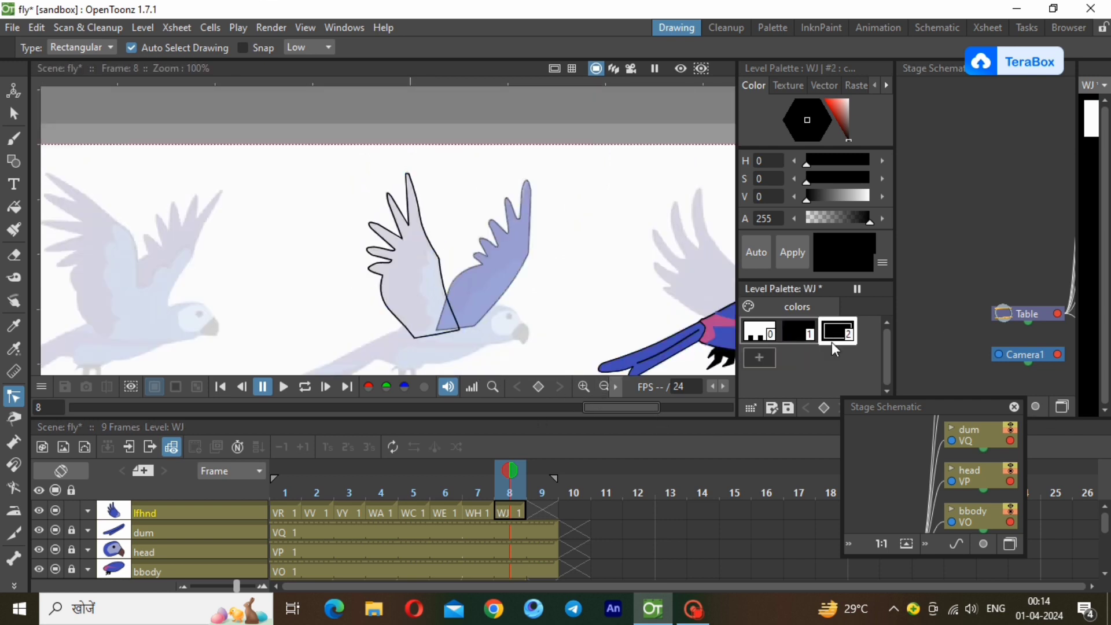
right_click(831, 355)
click(838, 357)
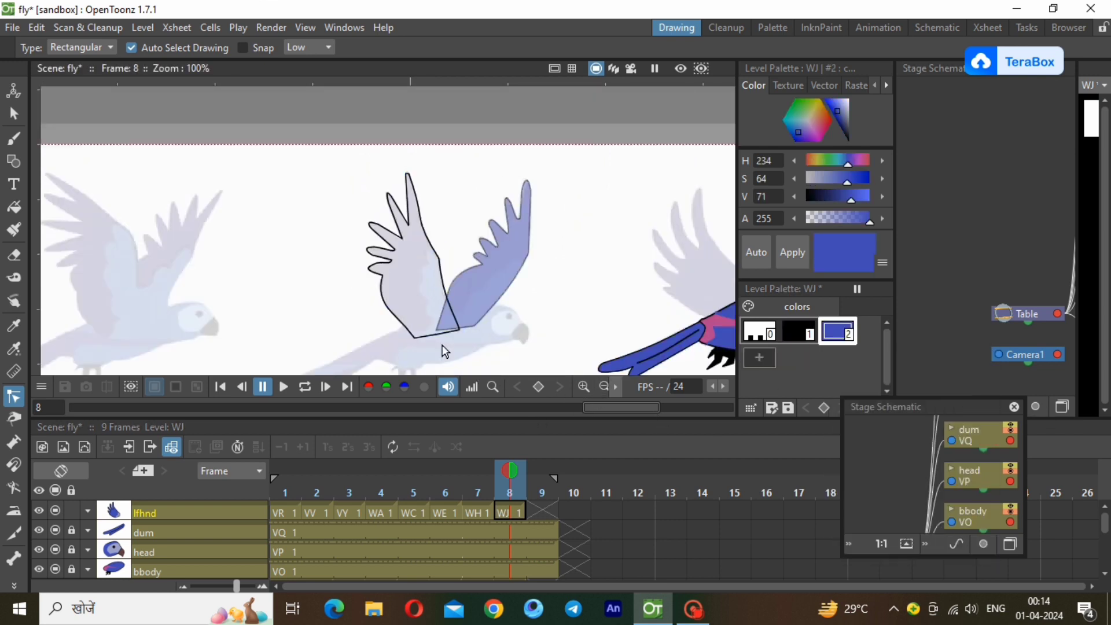
click(14, 207)
drag(308, 156, 515, 373)
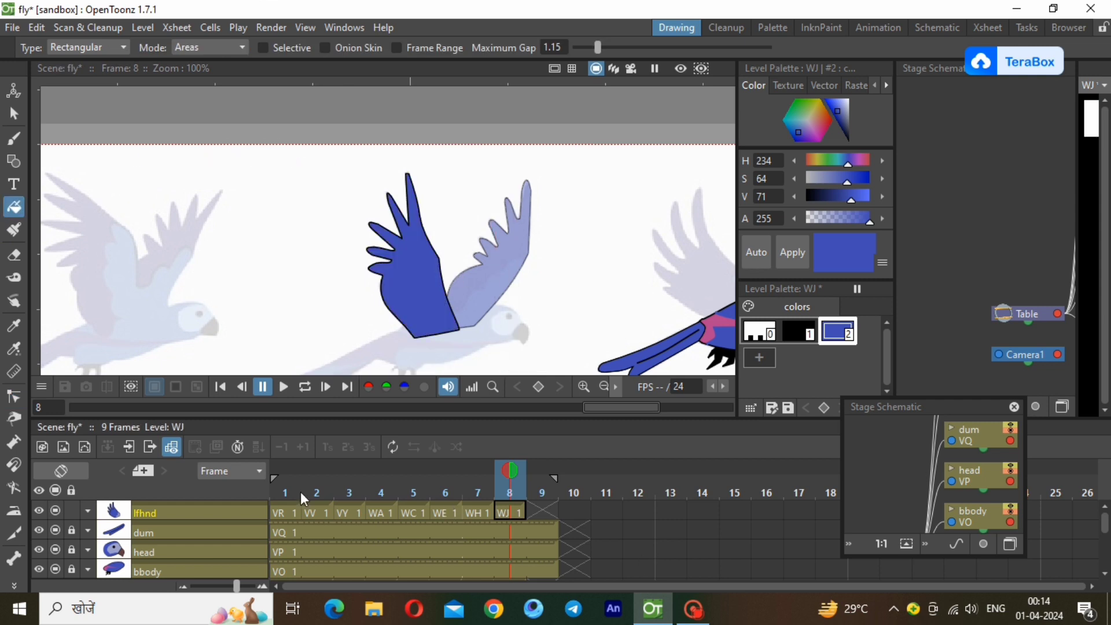
Select the filled lfhnd wing and move it from the middle reference bird onto the coloured parrot's back.
click(605, 388)
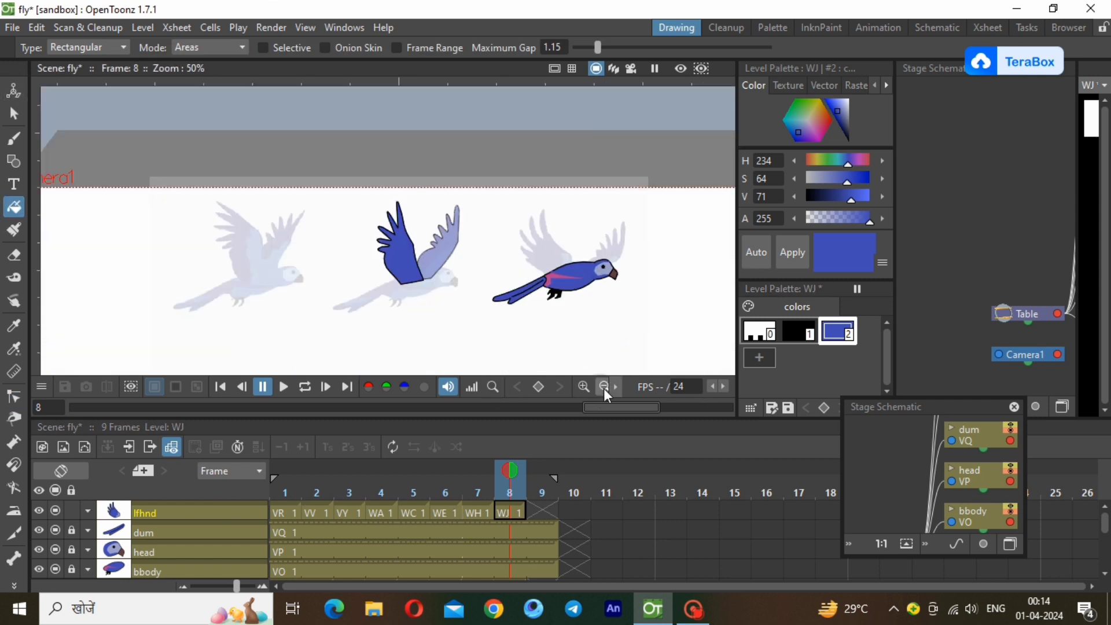
click(14, 114)
drag(332, 177, 416, 257)
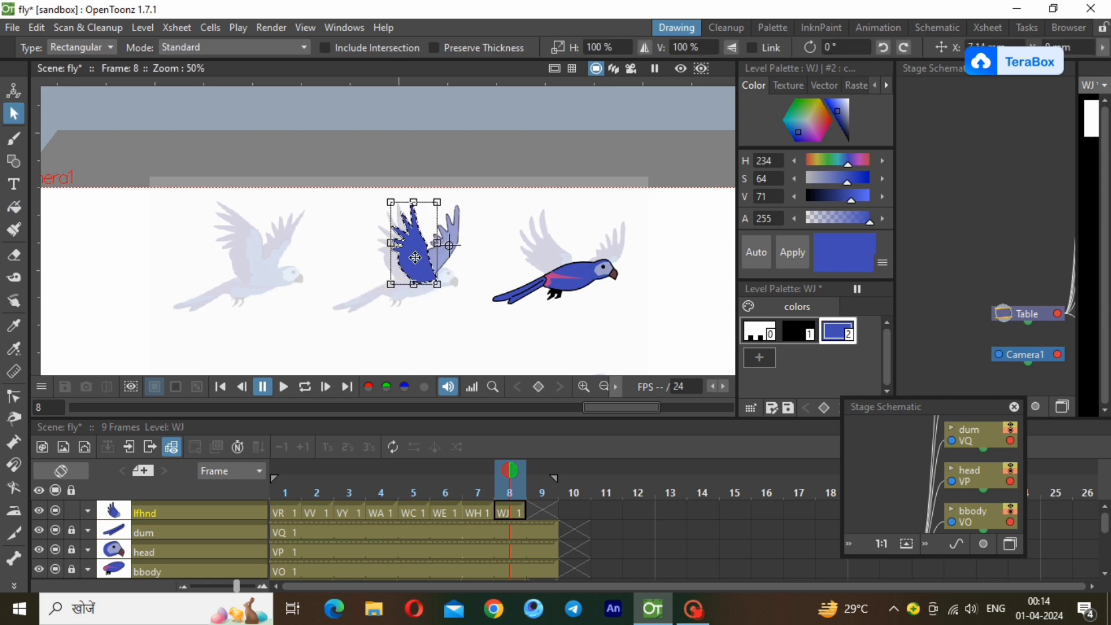
key(Right)
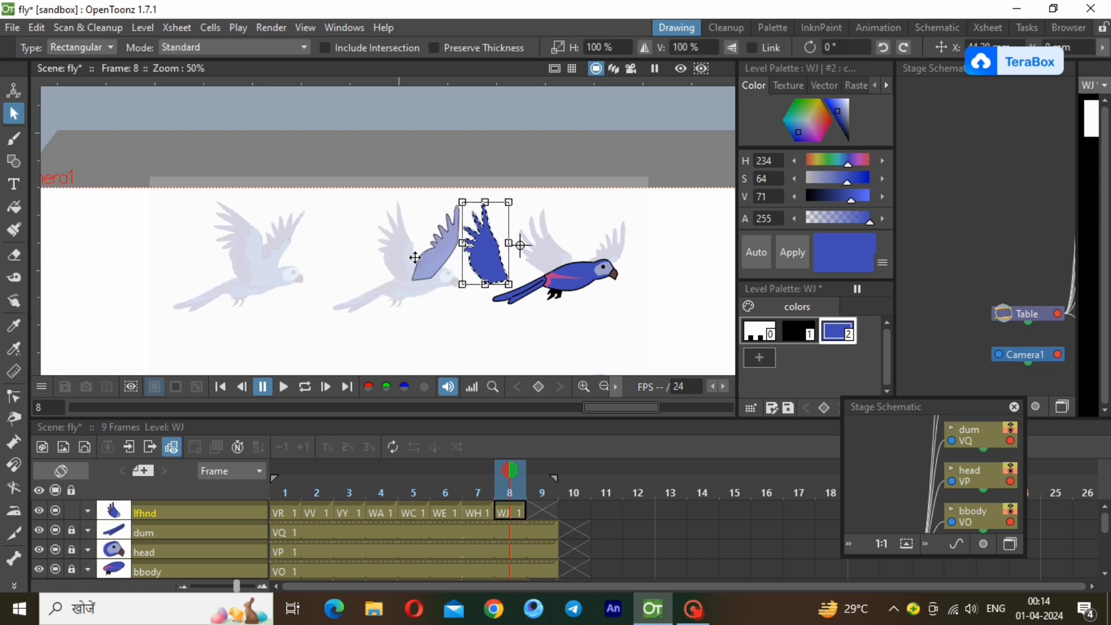
key(Right)
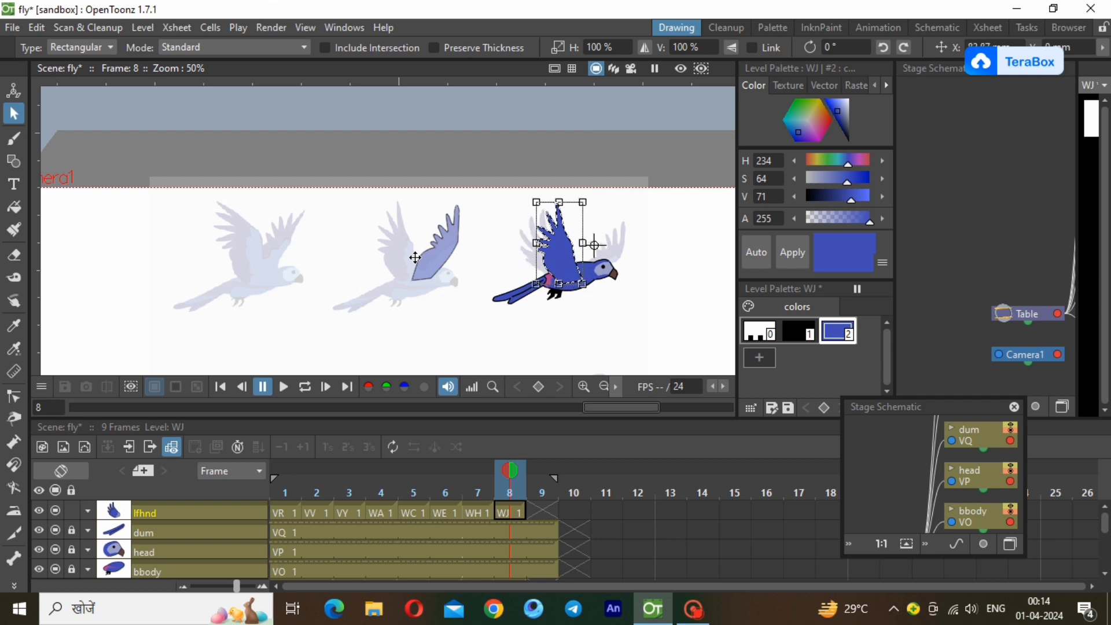
key(Right)
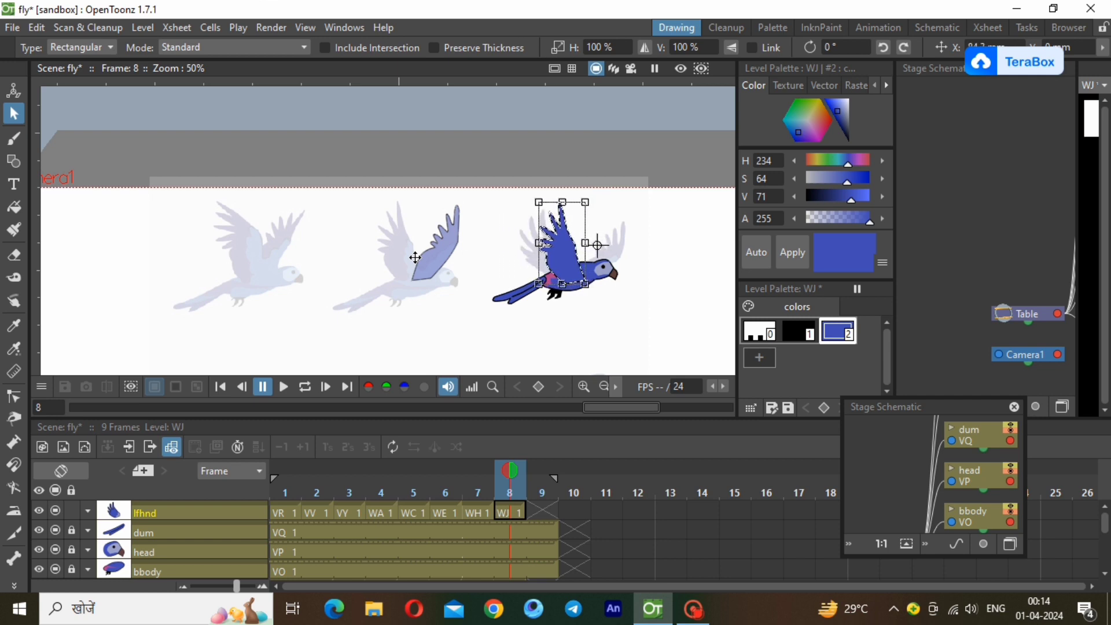
key(Up)
key(Up)
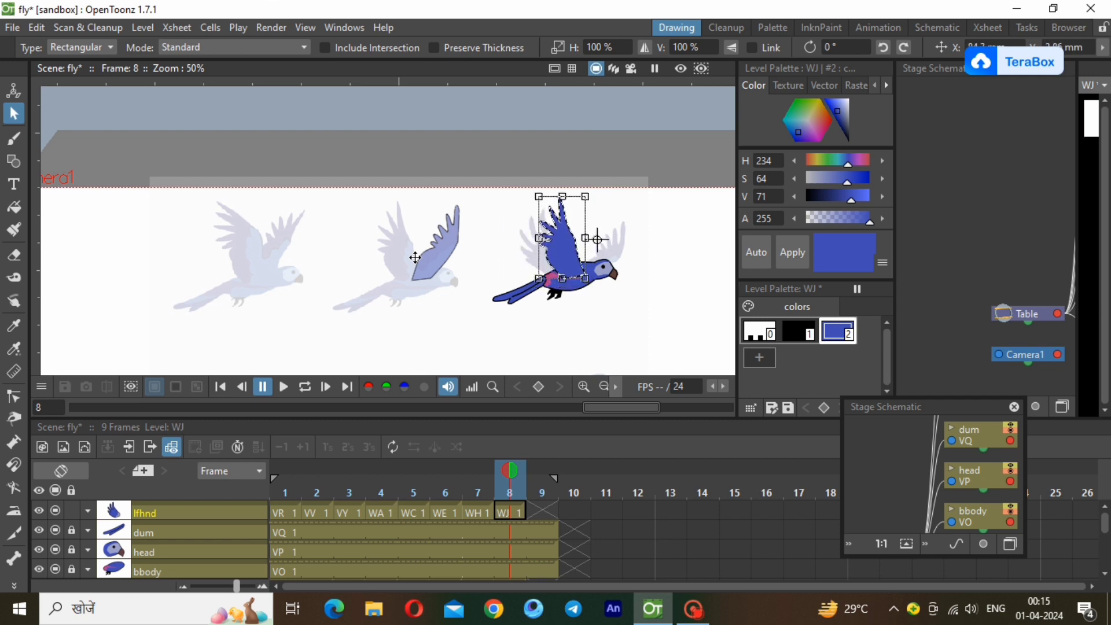
key(Up)
key(Up)
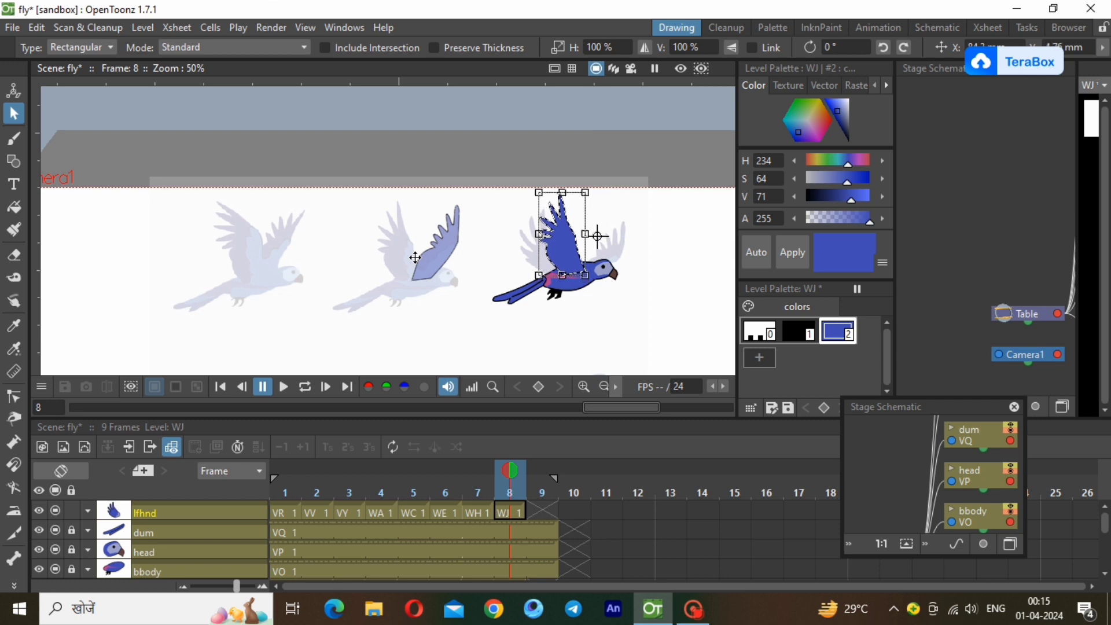
key(Left)
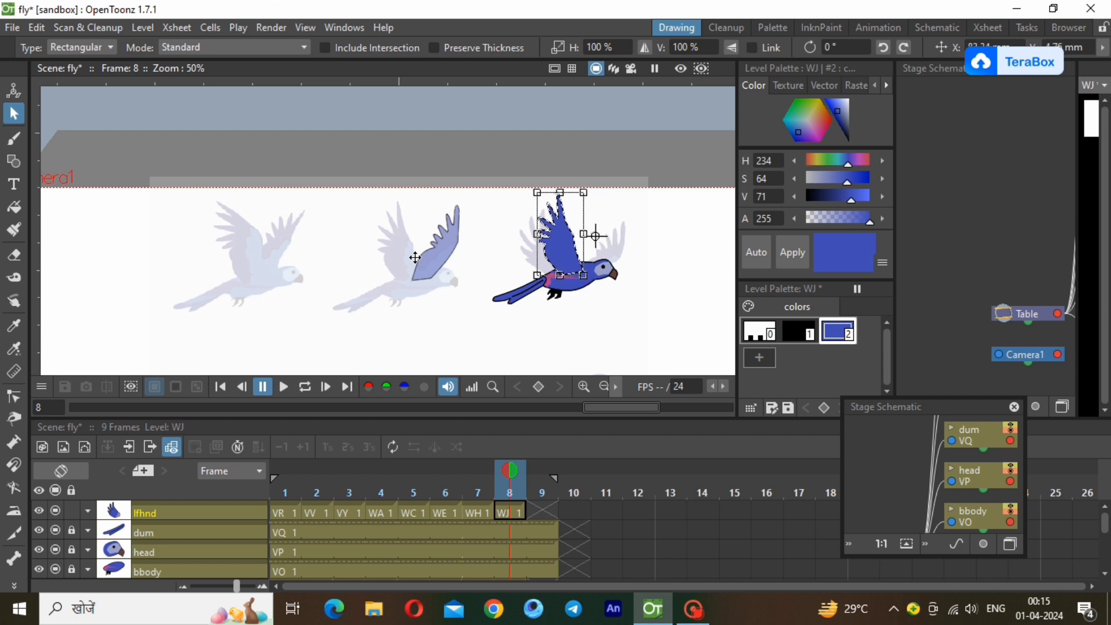
Compare the lfhnd wing's placement between frames 7 and 8, and nudge the frame 8 wing slightly toward the tail.
click(481, 510)
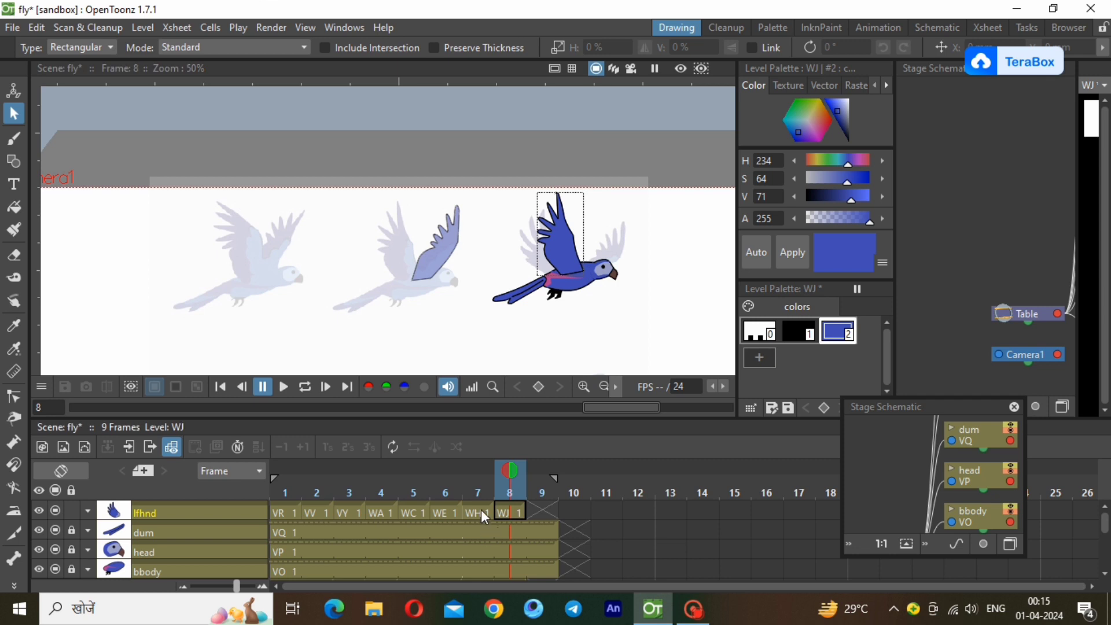
click(504, 512)
click(474, 509)
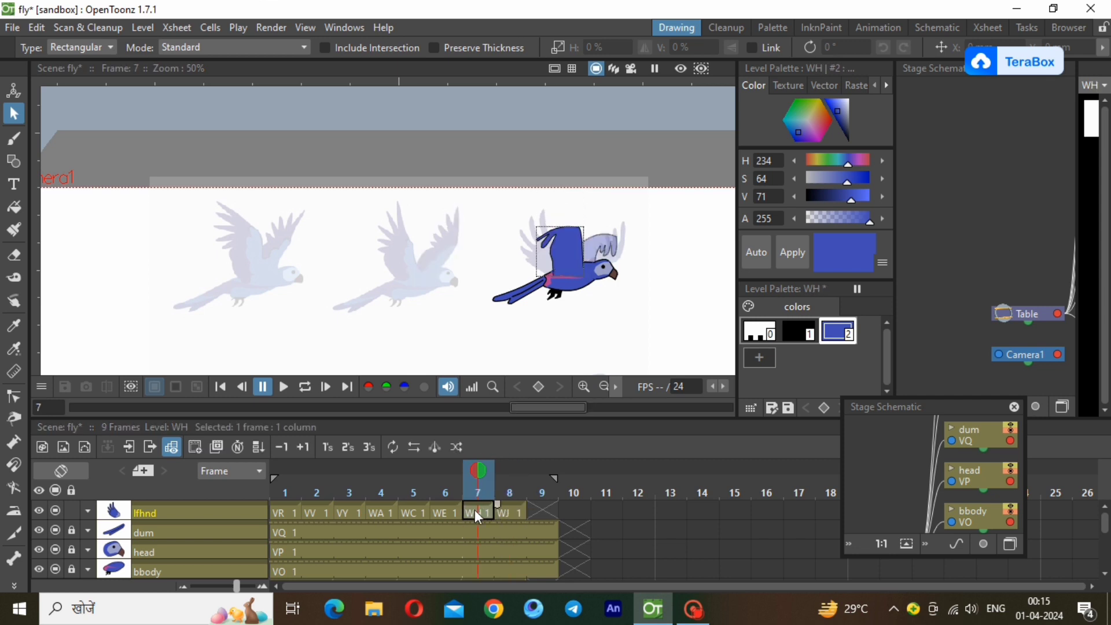
click(509, 512)
drag(510, 162, 615, 322)
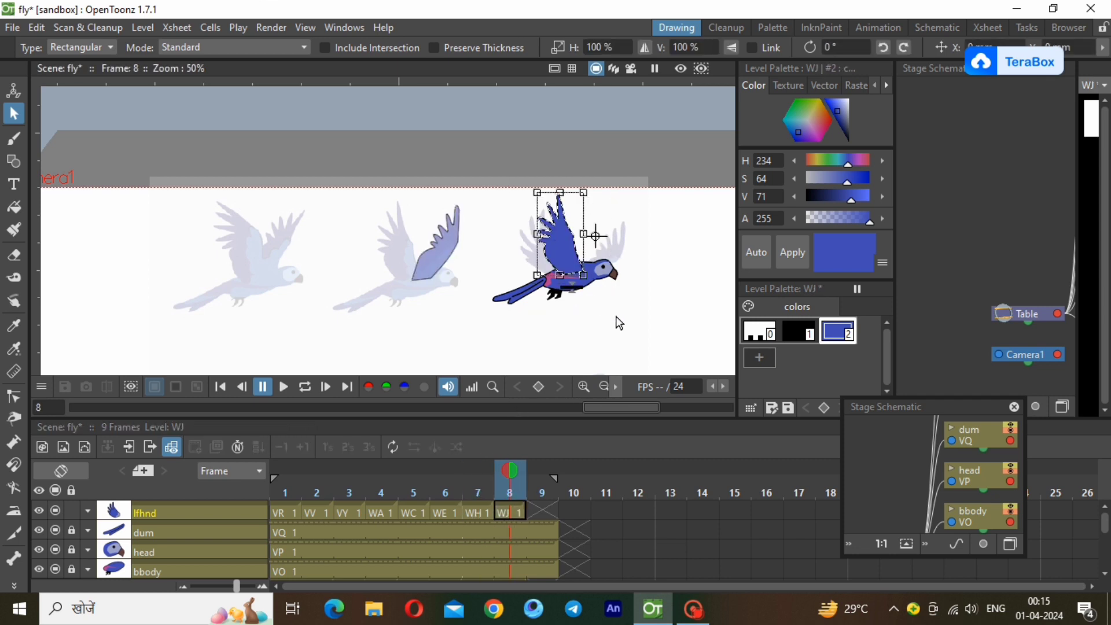
key(Left)
key(Left)
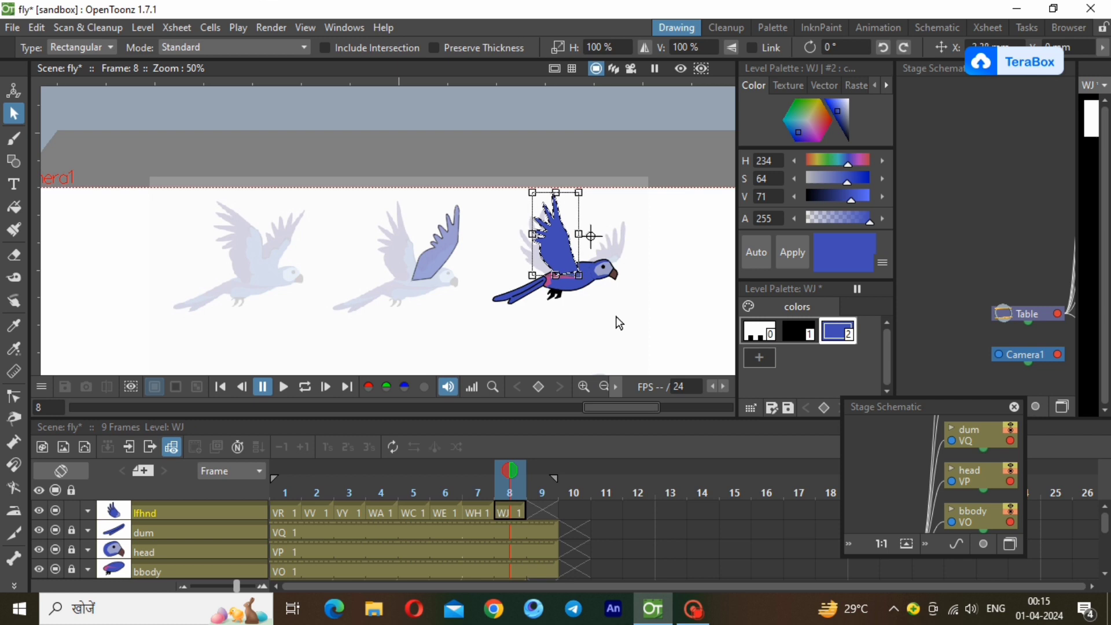
click(477, 507)
click(504, 509)
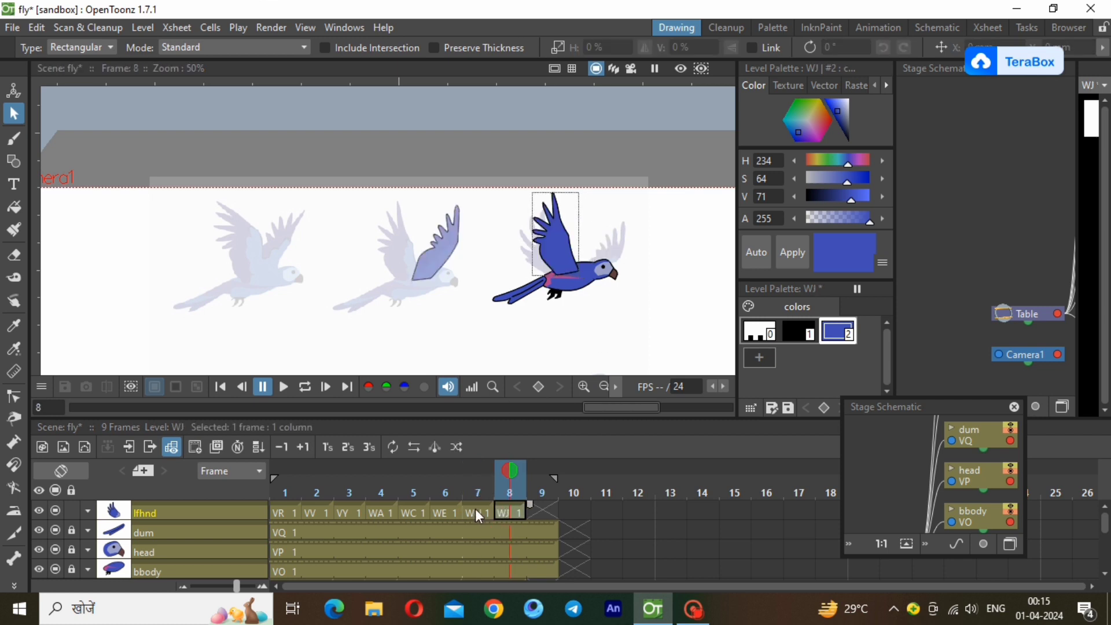
click(475, 509)
click(503, 509)
Draw a blue polyline along the base of the lfhnd wing to cover its black outline where it meets the body.
scroll(530, 273, up, 6)
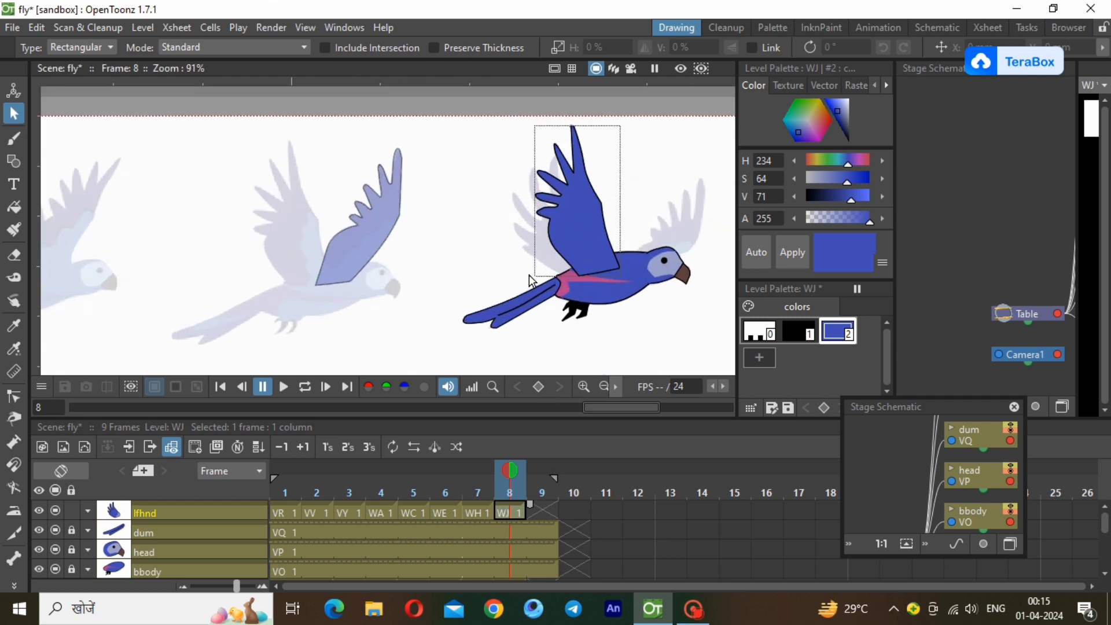
click(14, 161)
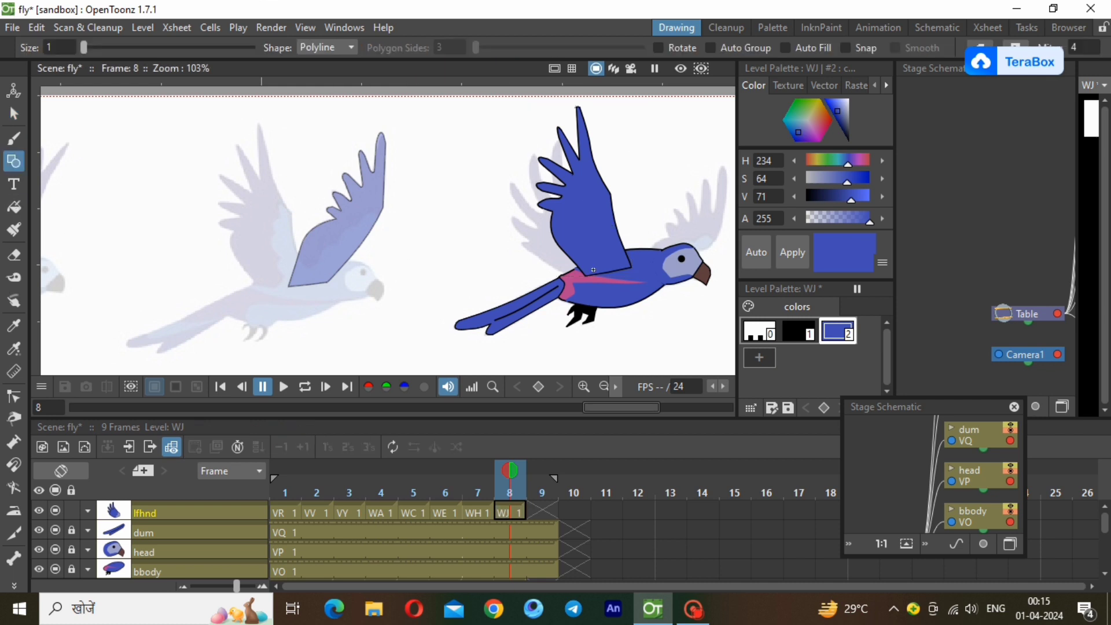
double_click(629, 268)
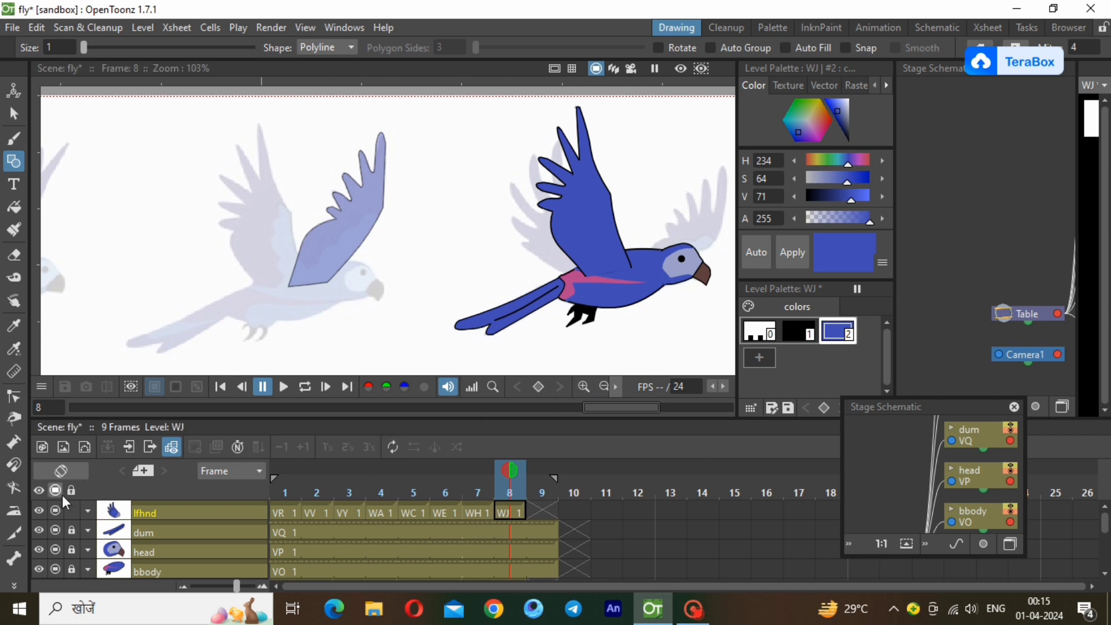
Unlock the rthnd column and restore it to full opacity.
scroll(186, 513, down, 3)
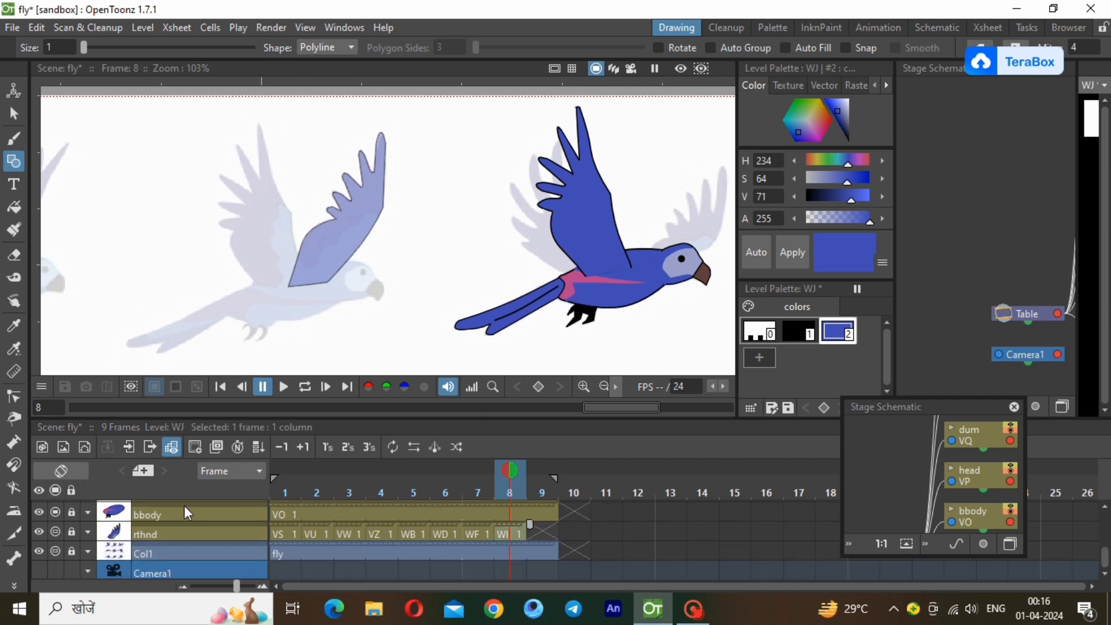
click(509, 534)
click(87, 531)
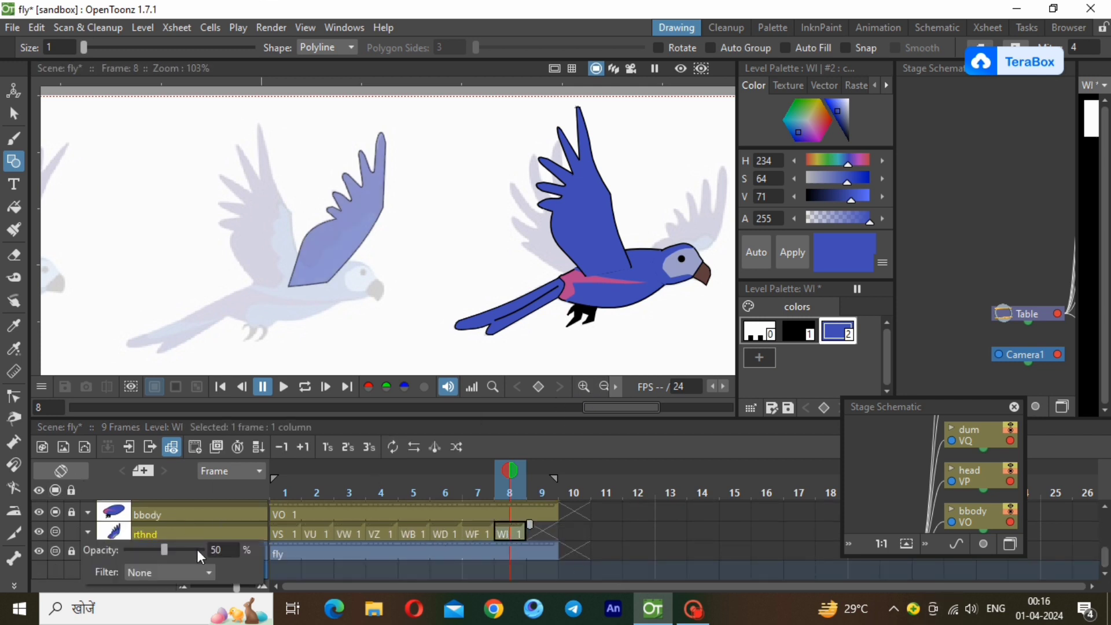
drag(164, 550, 618, 568)
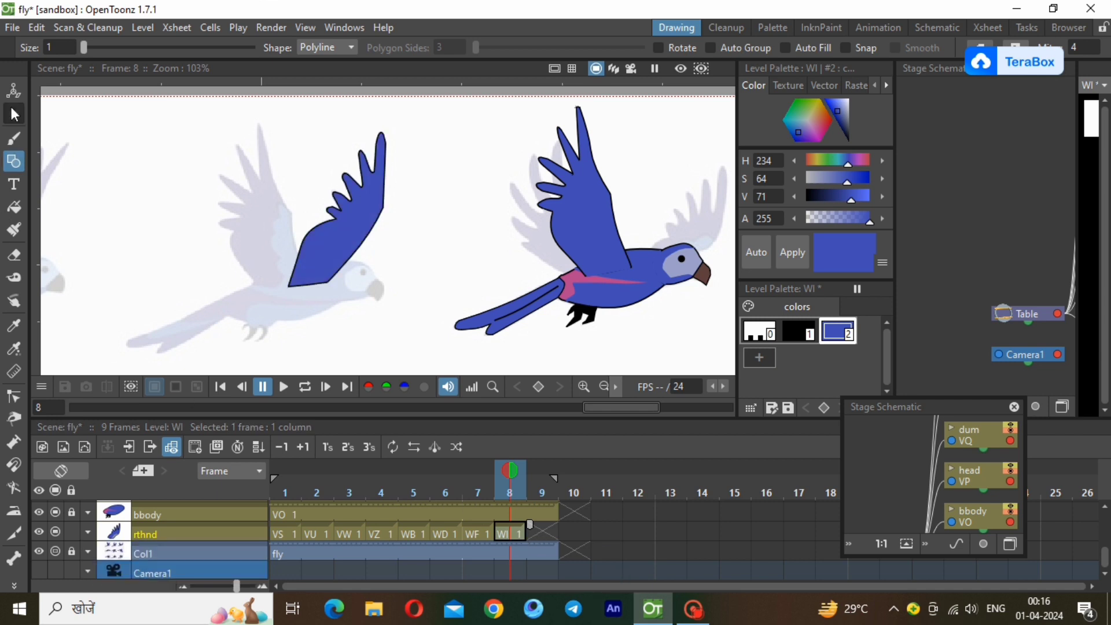
Move the frame 8 rthnd wing onto the coloured parrot's shoulder behind the body, and compare its placement with frame 7.
key(s)
drag(223, 117, 414, 312)
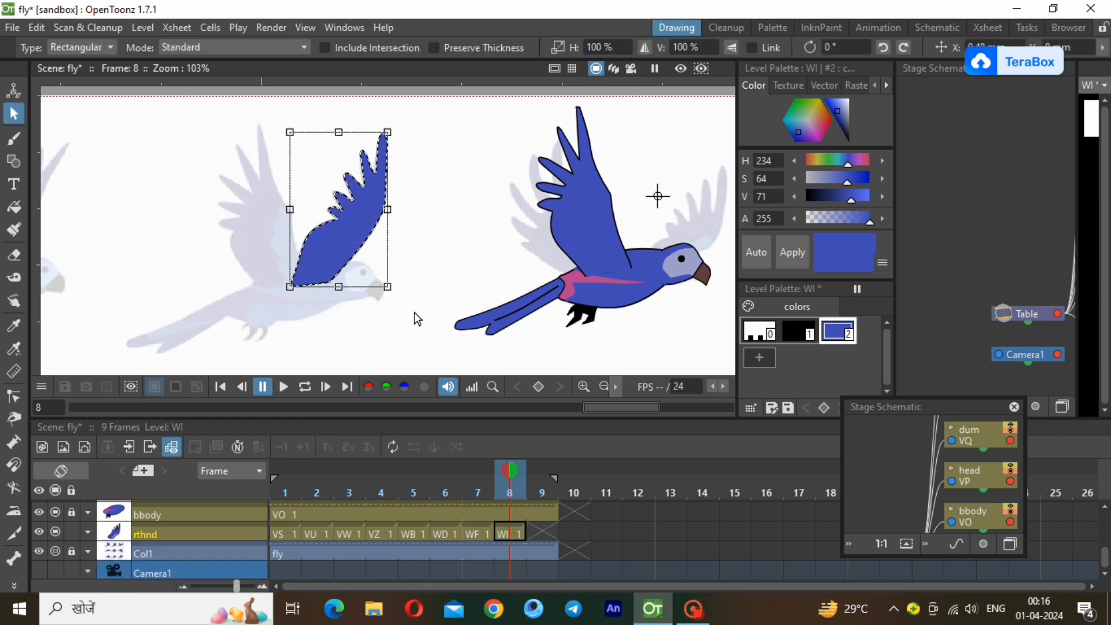
key(Right)
key(Right)
key(Right)
key(Right)
key(Right)
key(Right)
key(Right)
key(Right)
key(Right)
key(Right)
key(Right)
key(Right)
key(Right)
key(Right)
key(Right)
key(Right)
key(Right)
key(Right)
key(Right)
key(Right)
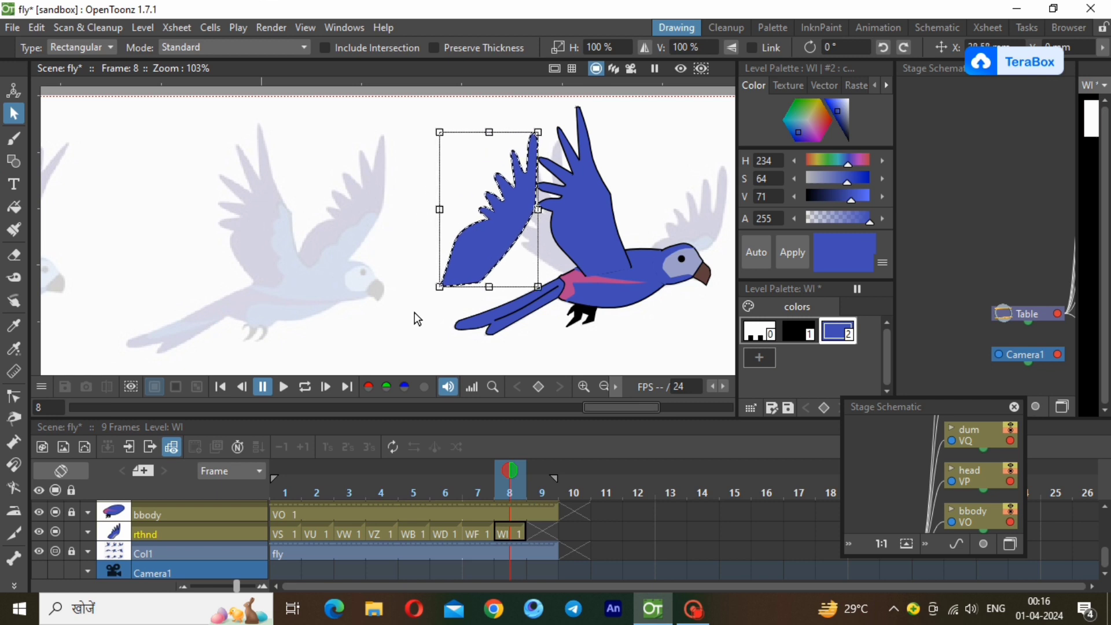
key(Right)
key(Right)
key(Right)
key(Right)
key(Right)
key(Right)
key(Right)
key(Right)
key(Right)
key(Right)
key(Right)
key(Right)
key(Right)
key(Right)
key(Right)
key(Right)
key(Right)
key(Right)
key(Right)
key(Right)
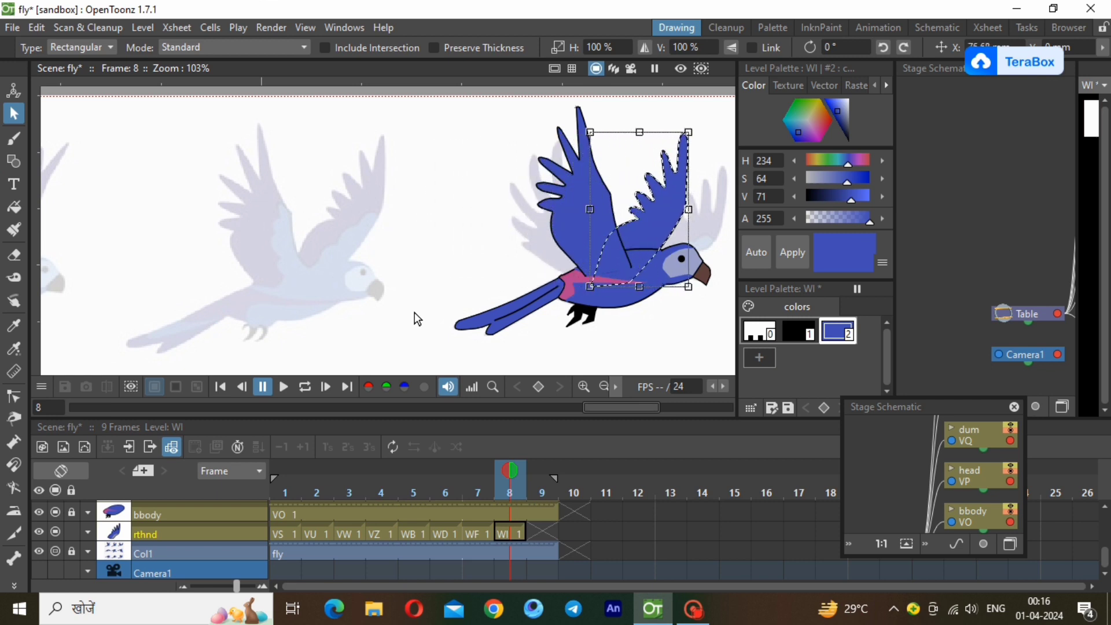
key(Right)
key(Up)
key(Up)
key(Up)
key(Up)
key(Up)
key(Up)
key(Up)
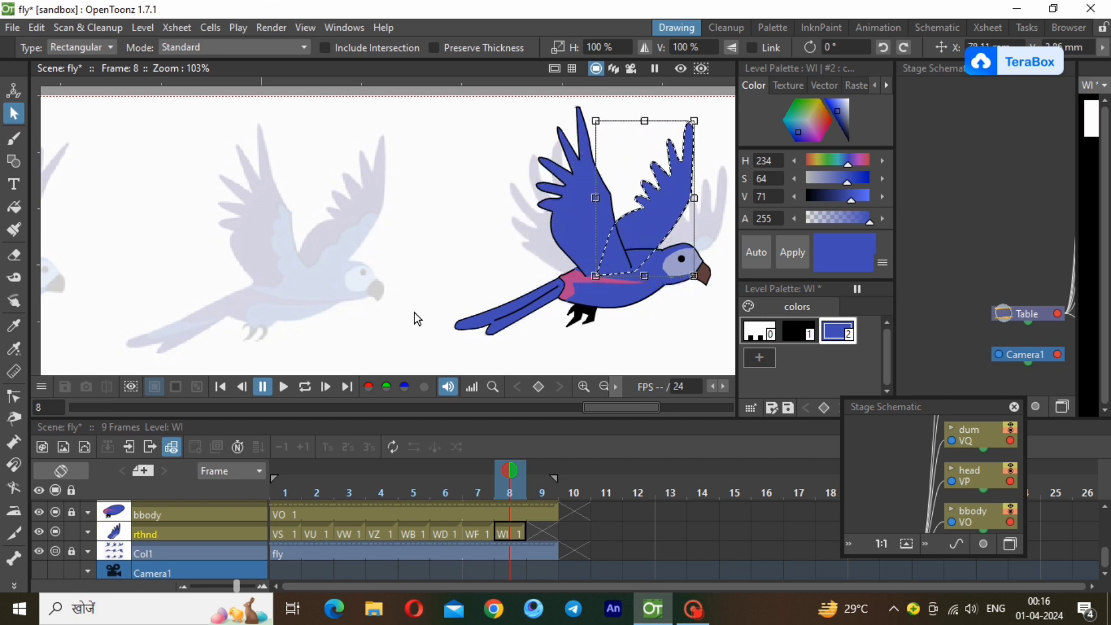
key(Right)
key(Right)
key(Right)
key(Right)
key(Right)
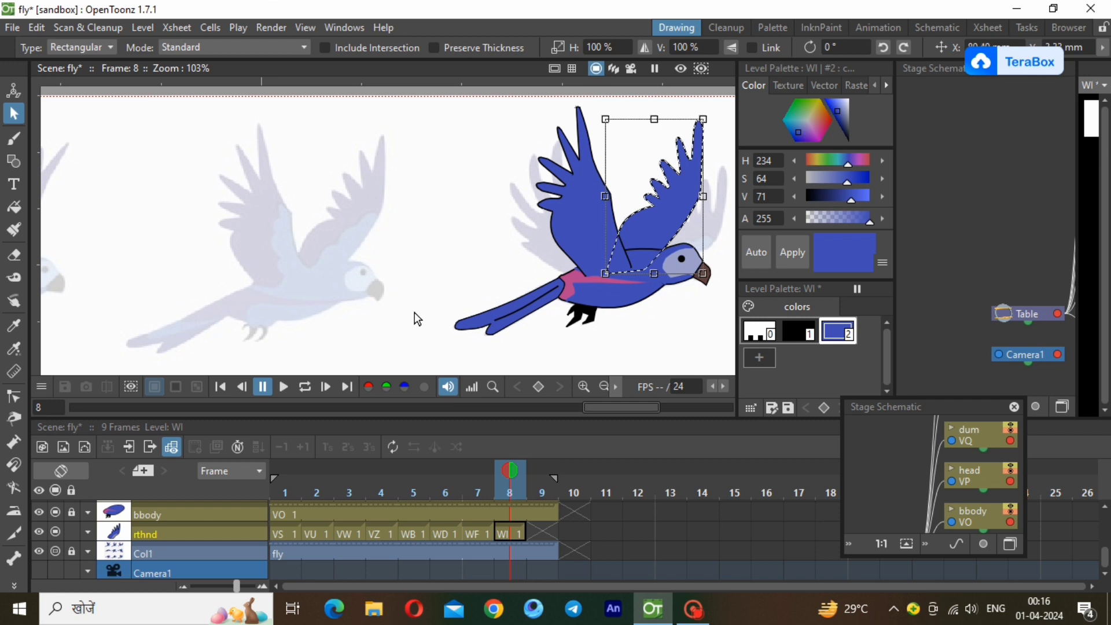
key(Right)
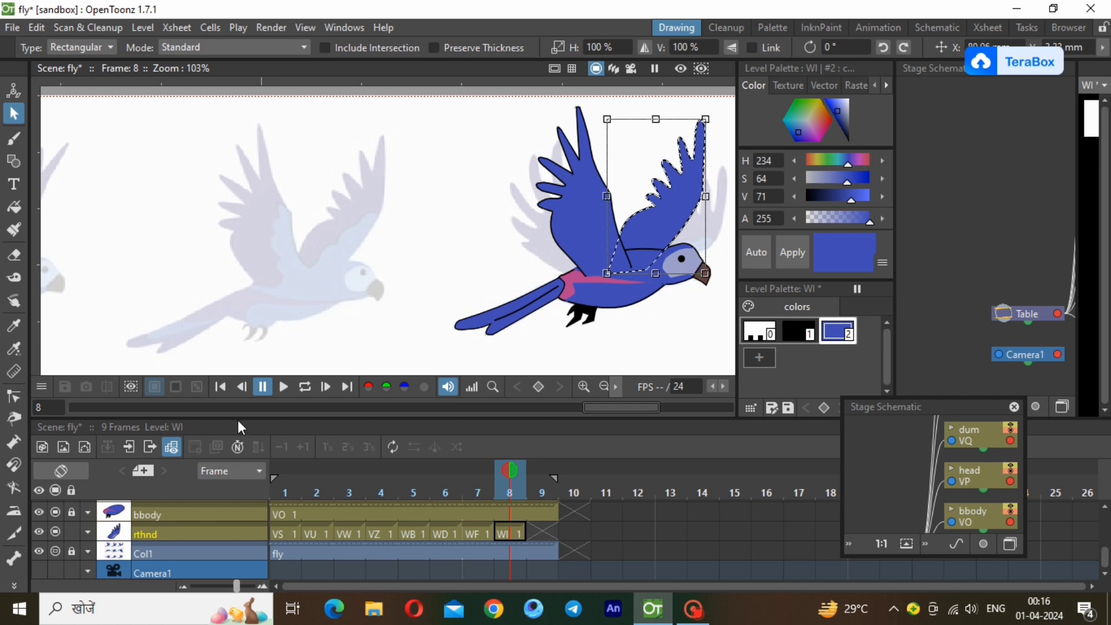
click(477, 533)
click(500, 533)
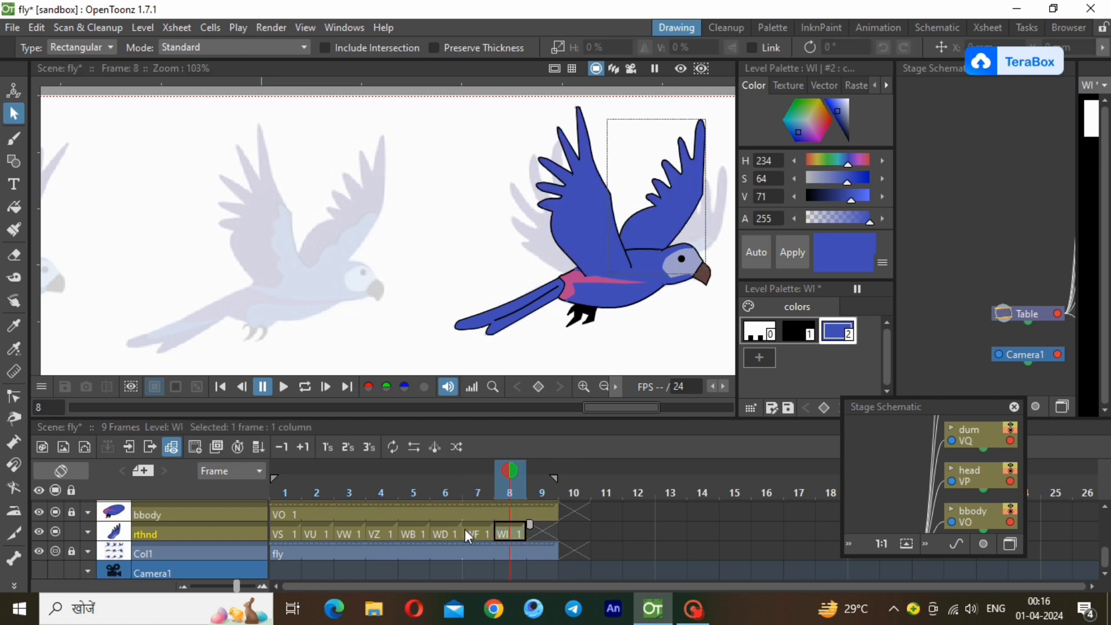
Compare the rthnd wing's placement between frames 7 and 8, and lock the rthnd column.
click(469, 533)
click(505, 533)
click(603, 386)
click(603, 386)
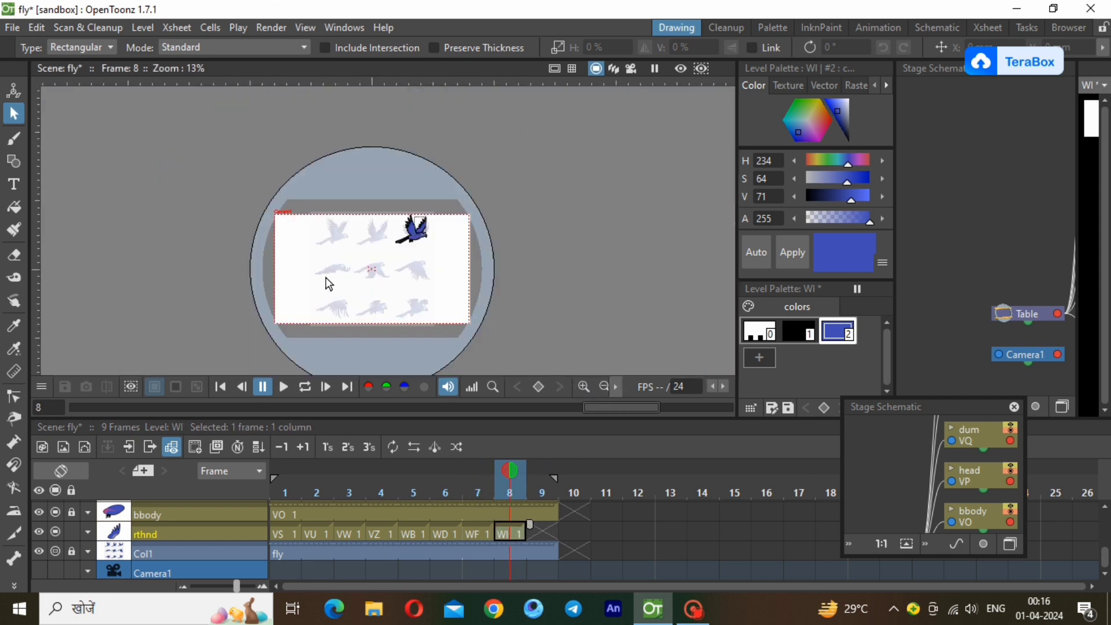
click(72, 532)
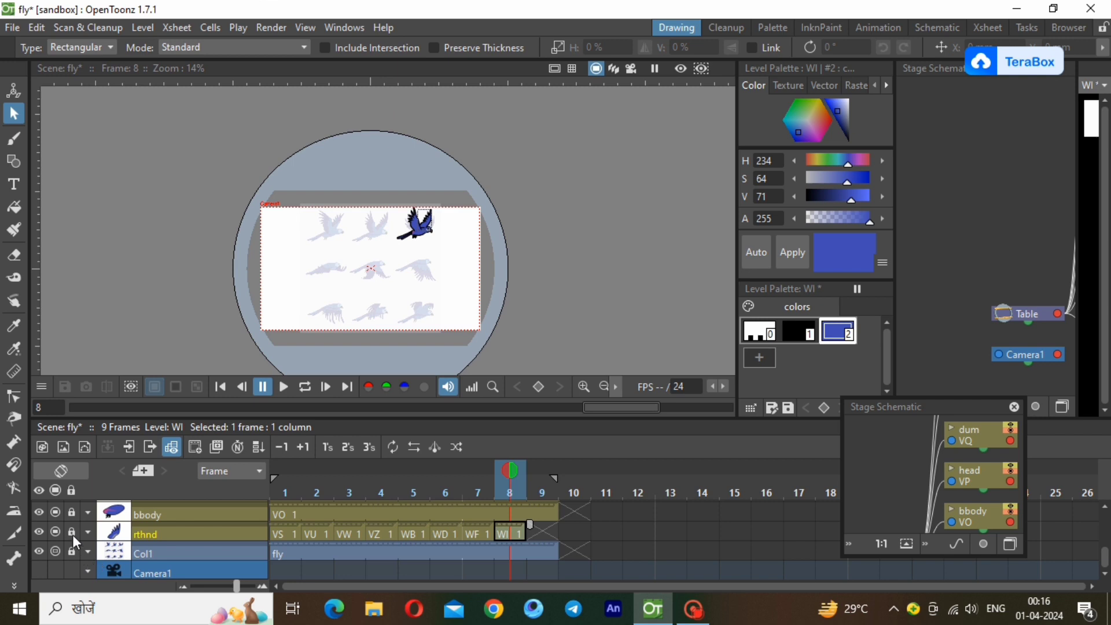
Unlock the Col1 column holding the fly reference poses and delete it.
click(71, 551)
drag(542, 552, 291, 547)
right_click(290, 547)
click(347, 387)
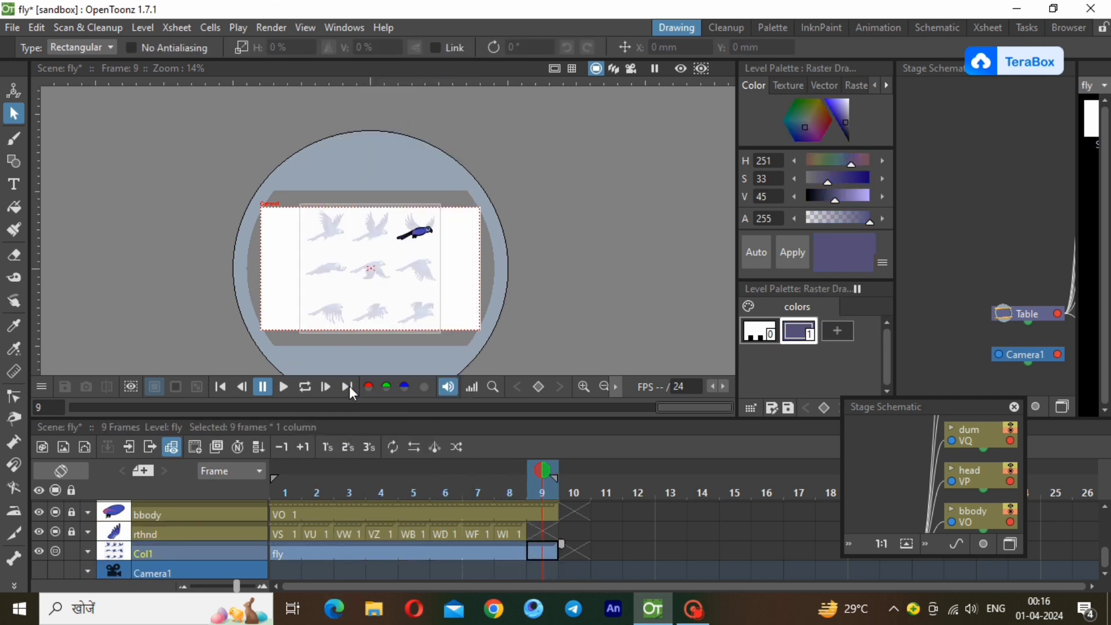
right_click(160, 569)
click(242, 366)
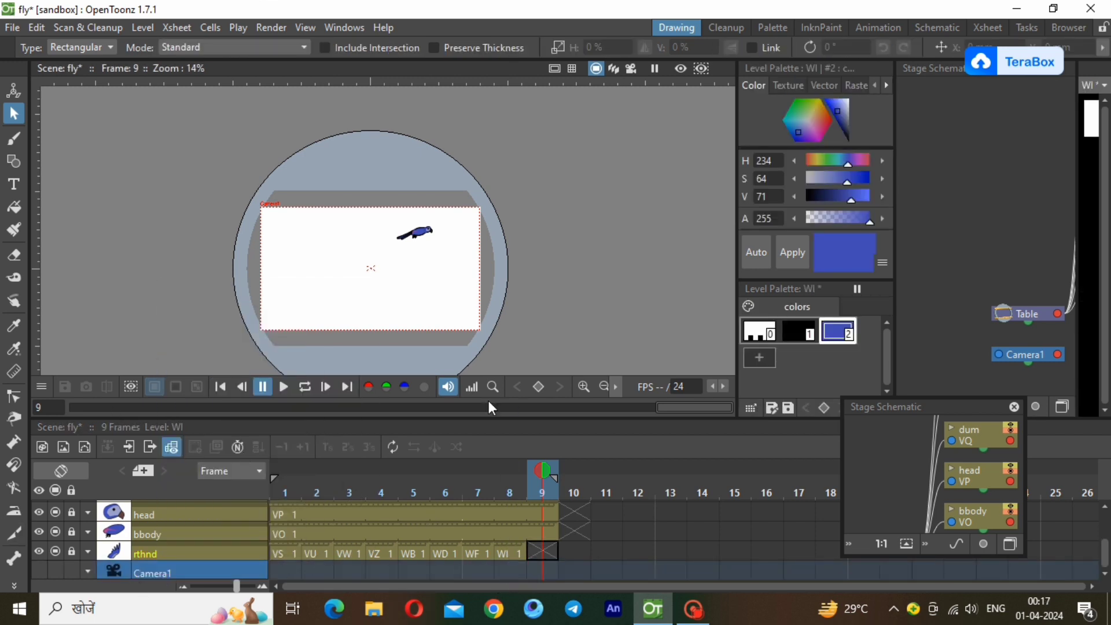
Switch to the Animation workspace, unlock the rthnd column and extend its WI drawing through frame 9.
click(505, 548)
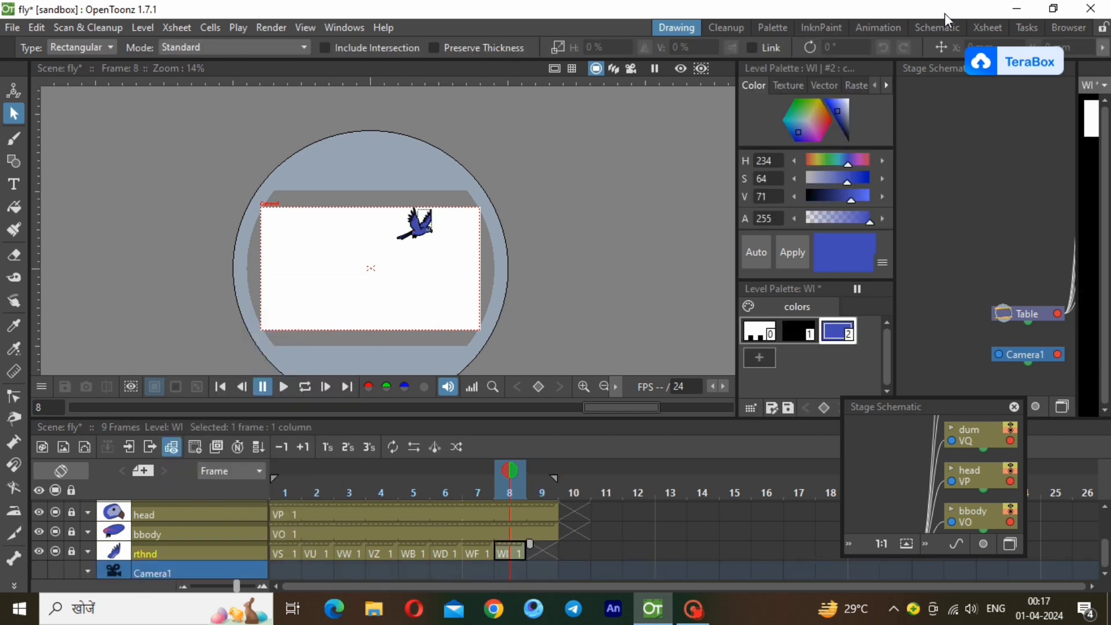
click(895, 29)
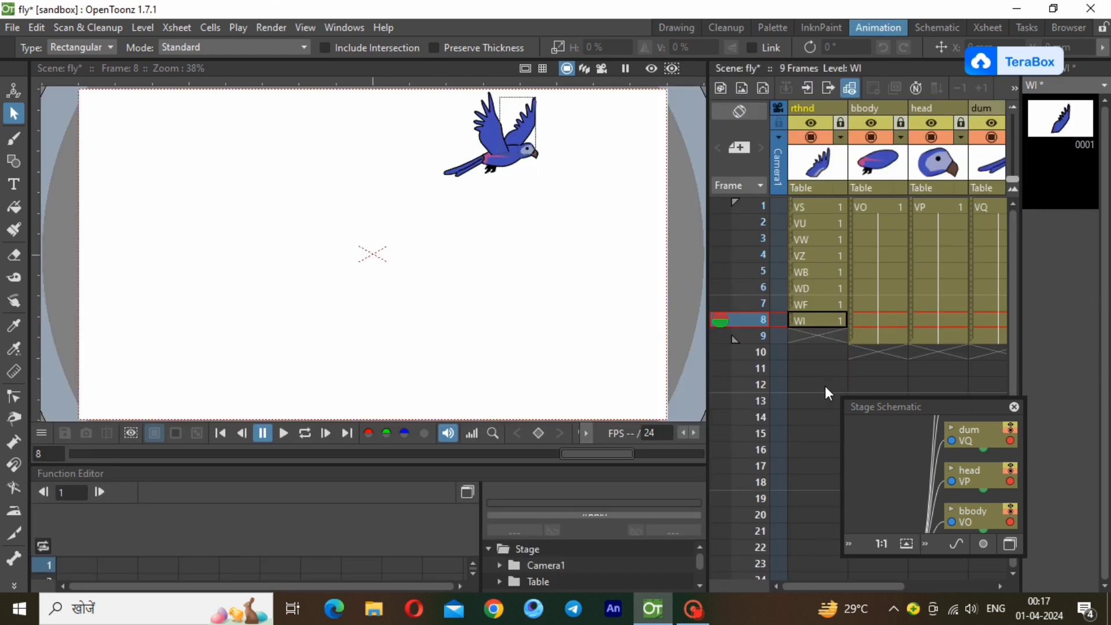
click(824, 318)
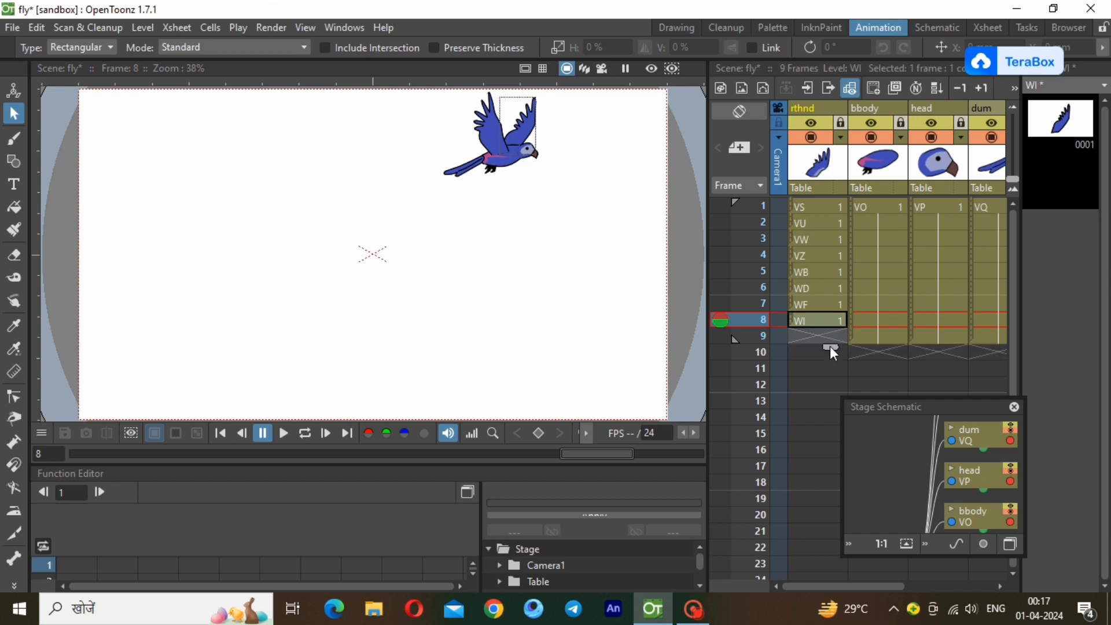
click(825, 319)
click(838, 123)
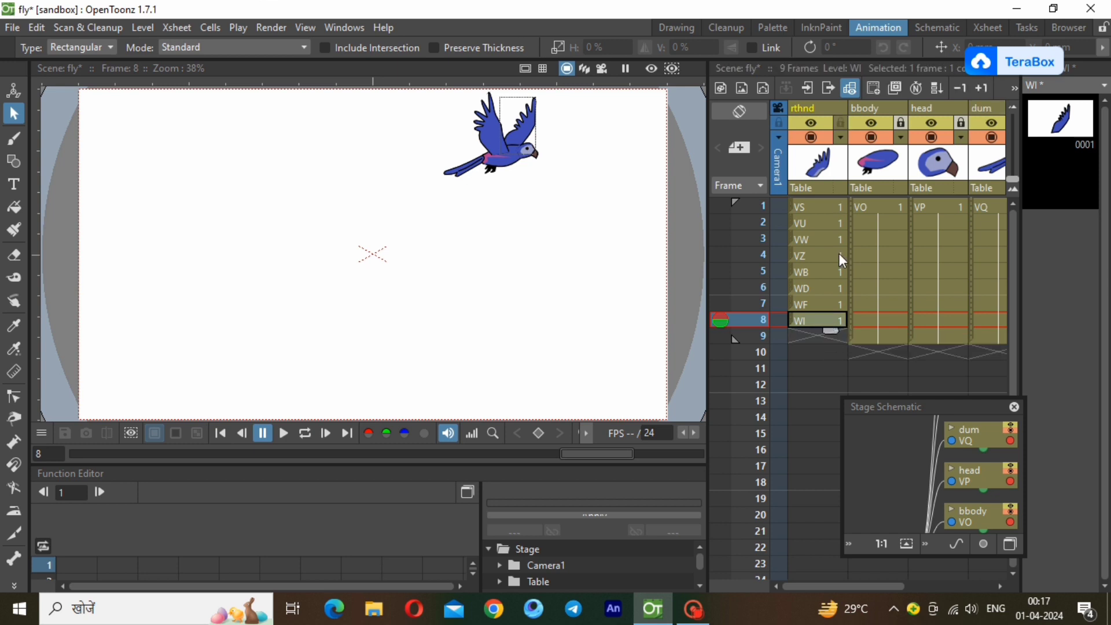
drag(832, 332, 832, 347)
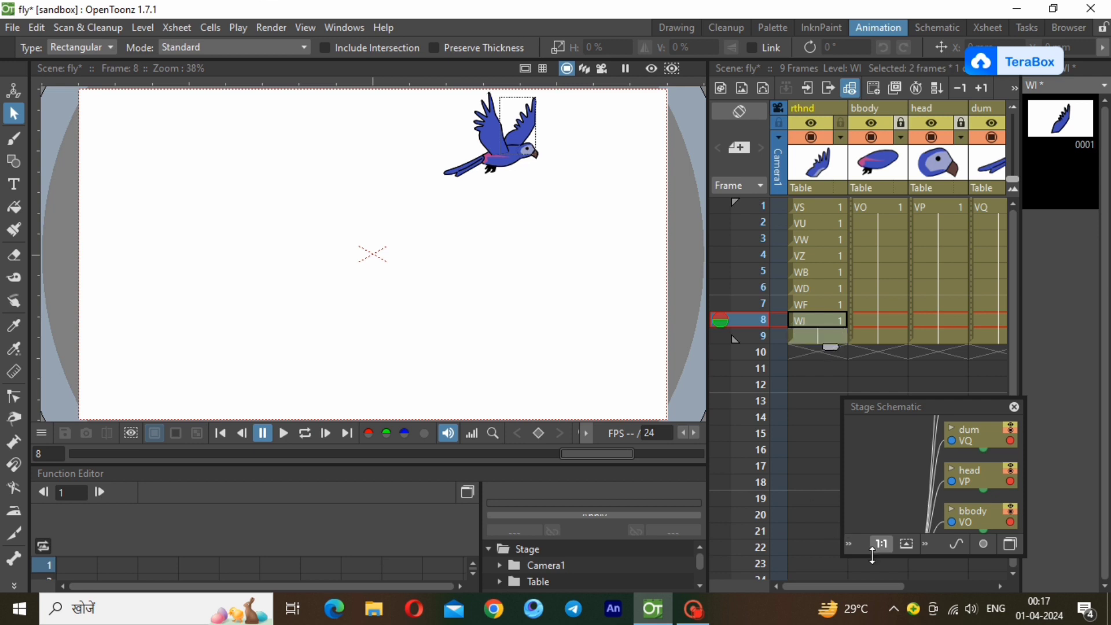
Unlock the lfhnd column and extend its WJ drawing through frame 9.
drag(885, 586, 991, 548)
click(925, 320)
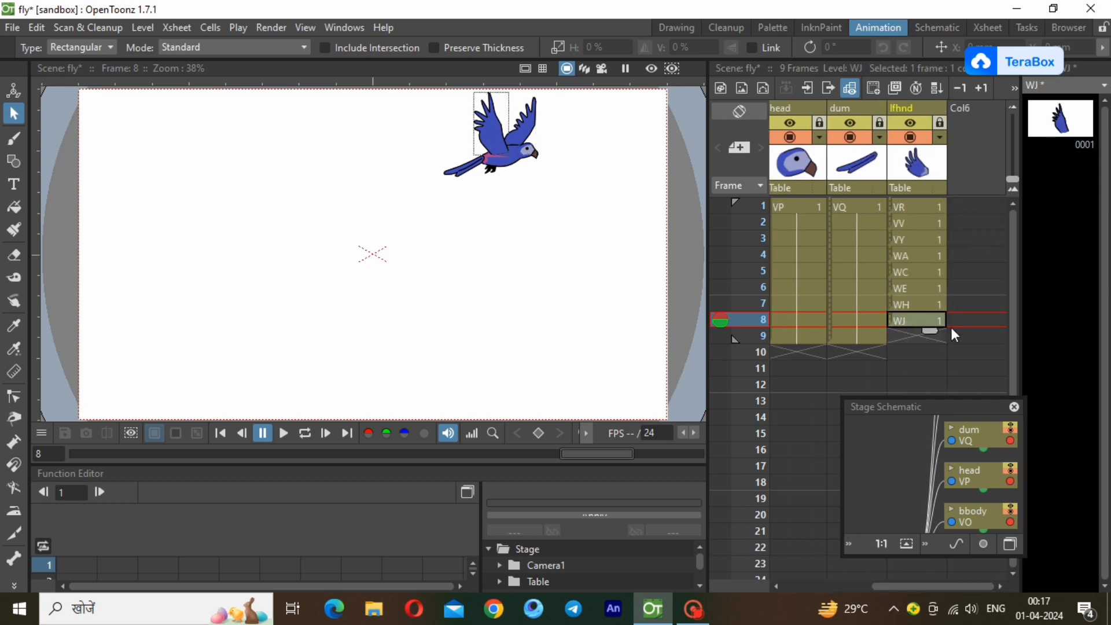
drag(934, 333, 934, 359)
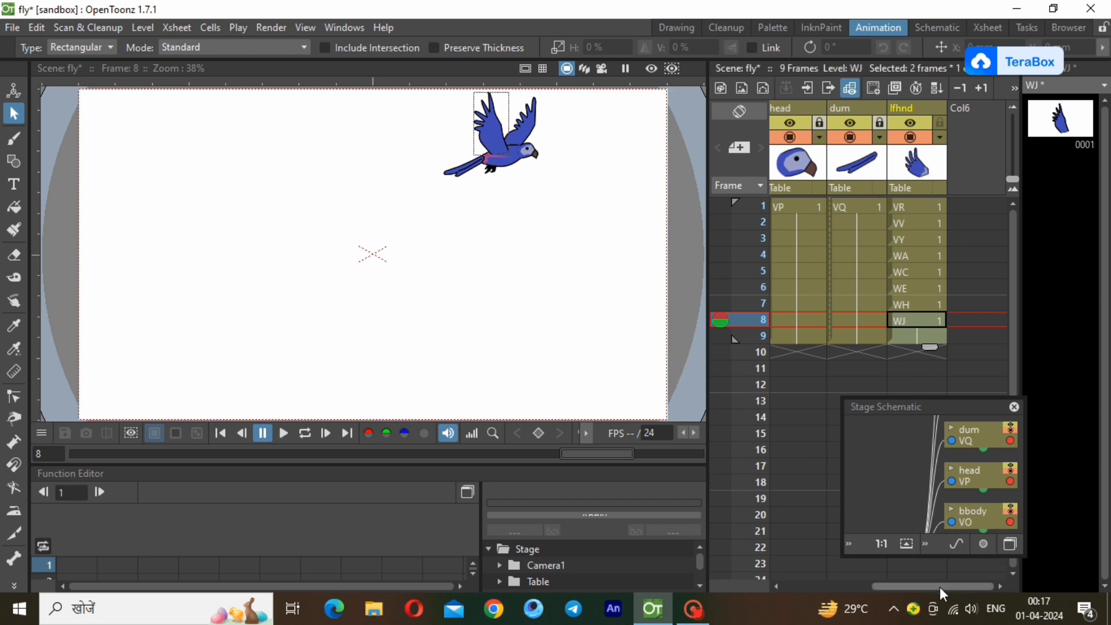
Preview the flying cycle in a loop, and undo the stray drawing on frame 10 of the rthnd column.
drag(939, 586, 829, 601)
click(810, 205)
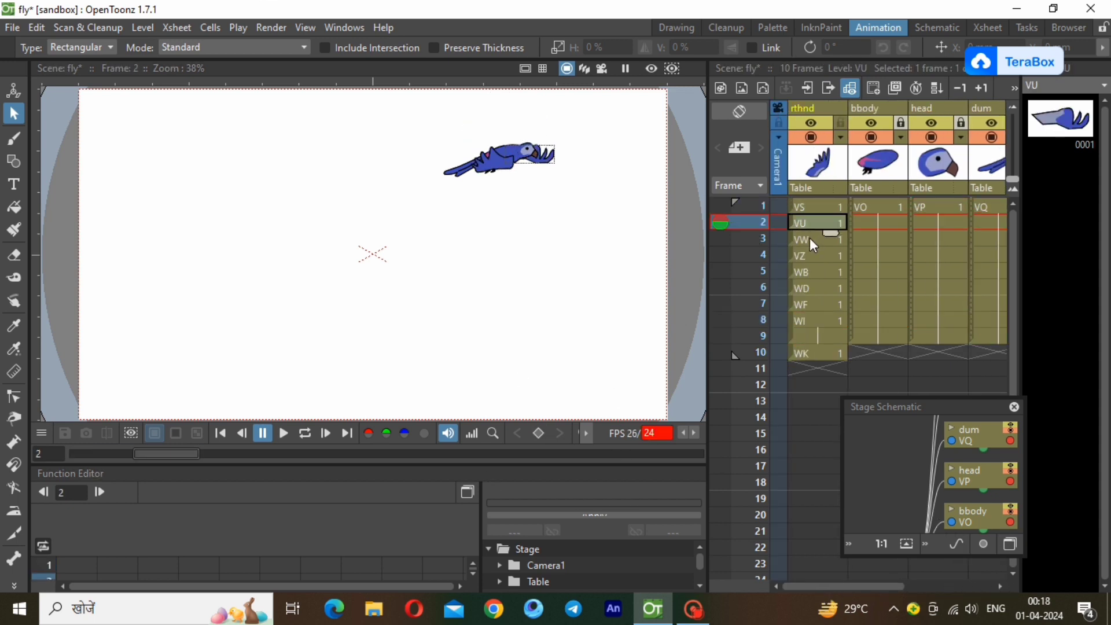
click(810, 238)
click(810, 256)
click(810, 204)
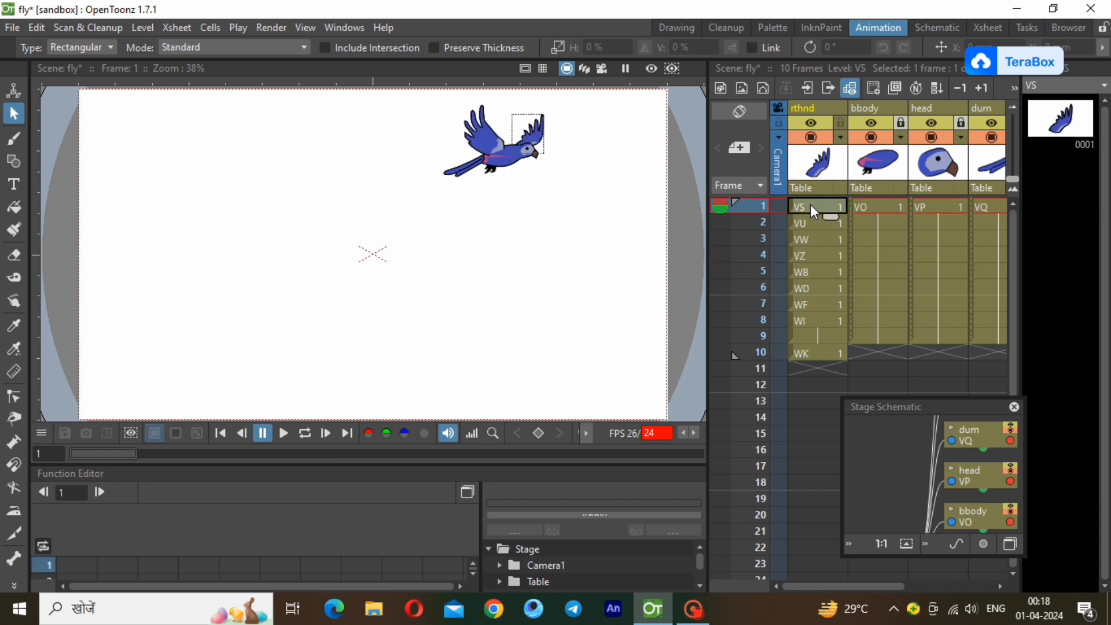
click(301, 434)
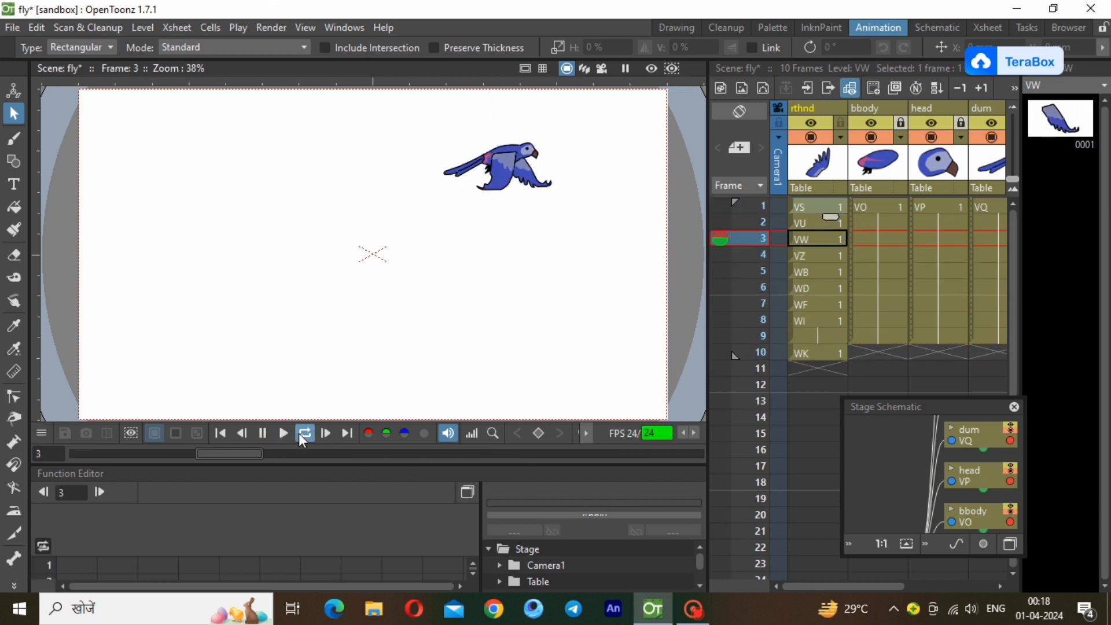
click(326, 434)
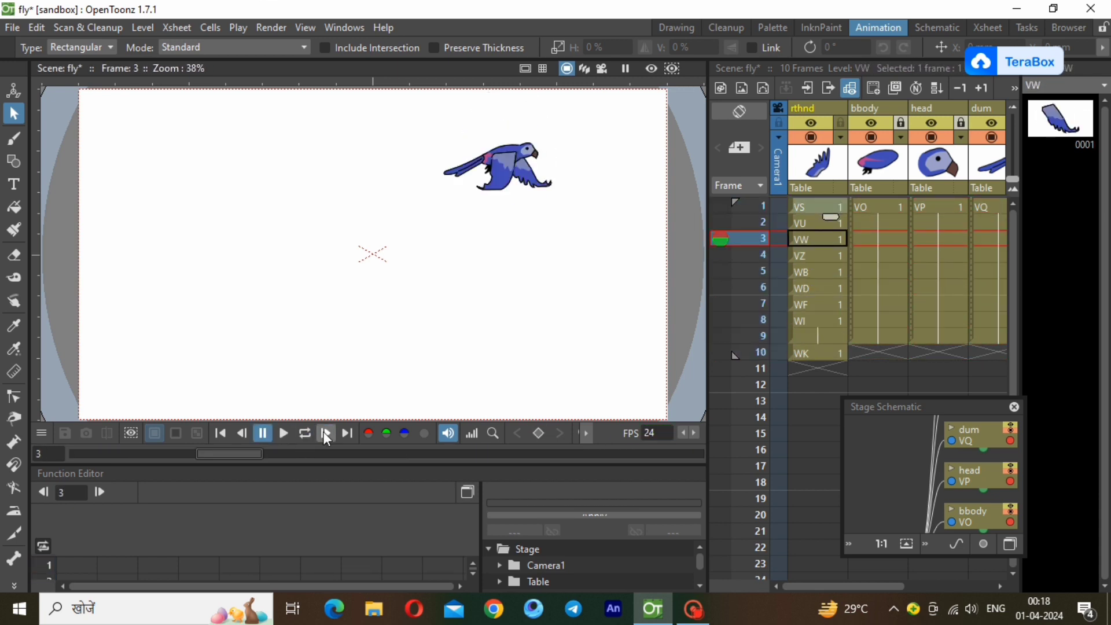
key(ctrl+z)
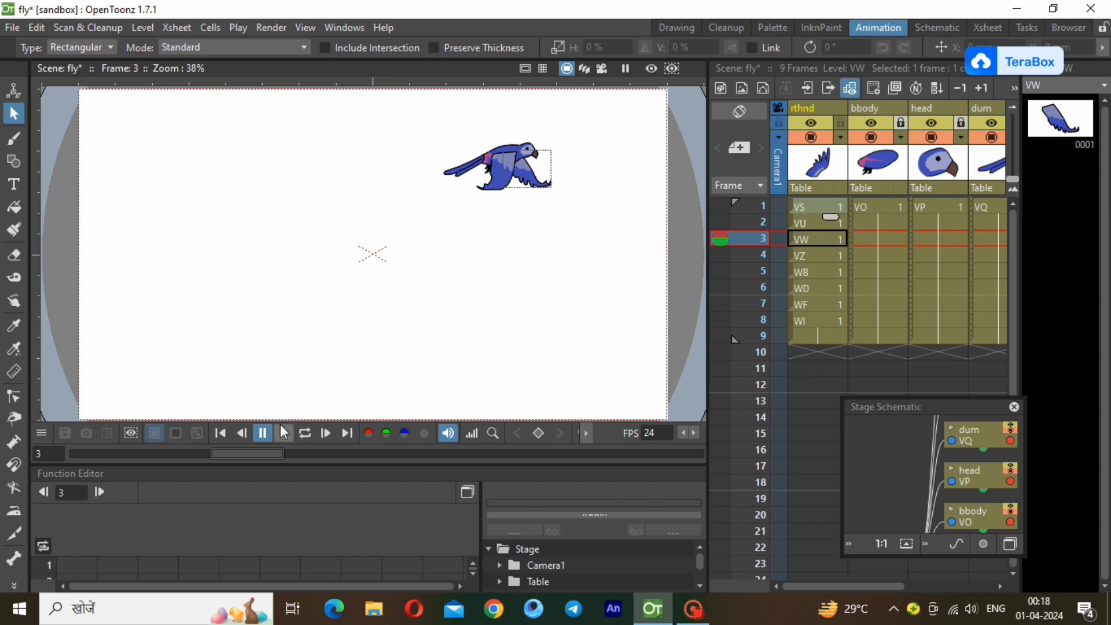
click(300, 433)
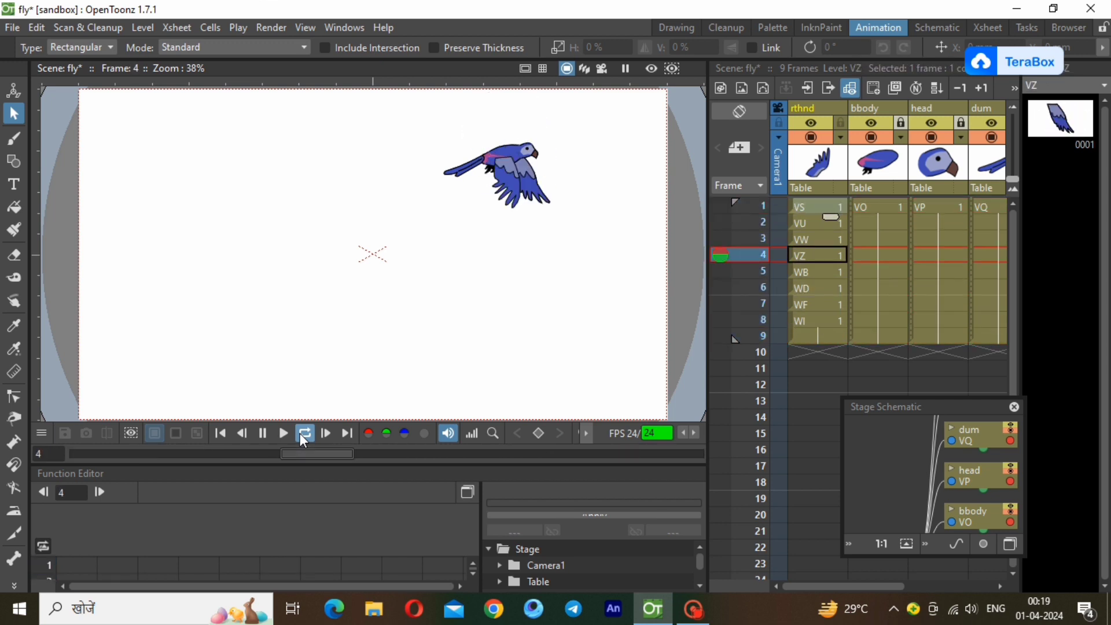
click(300, 435)
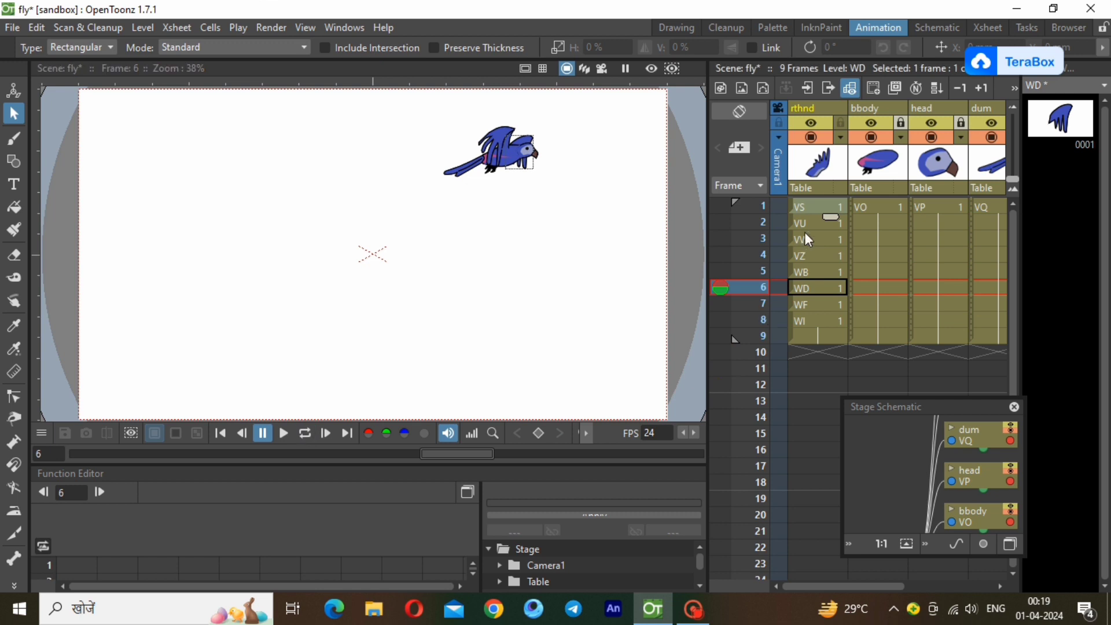
Extend the rthnd column's VS drawing through frame 2.
click(829, 207)
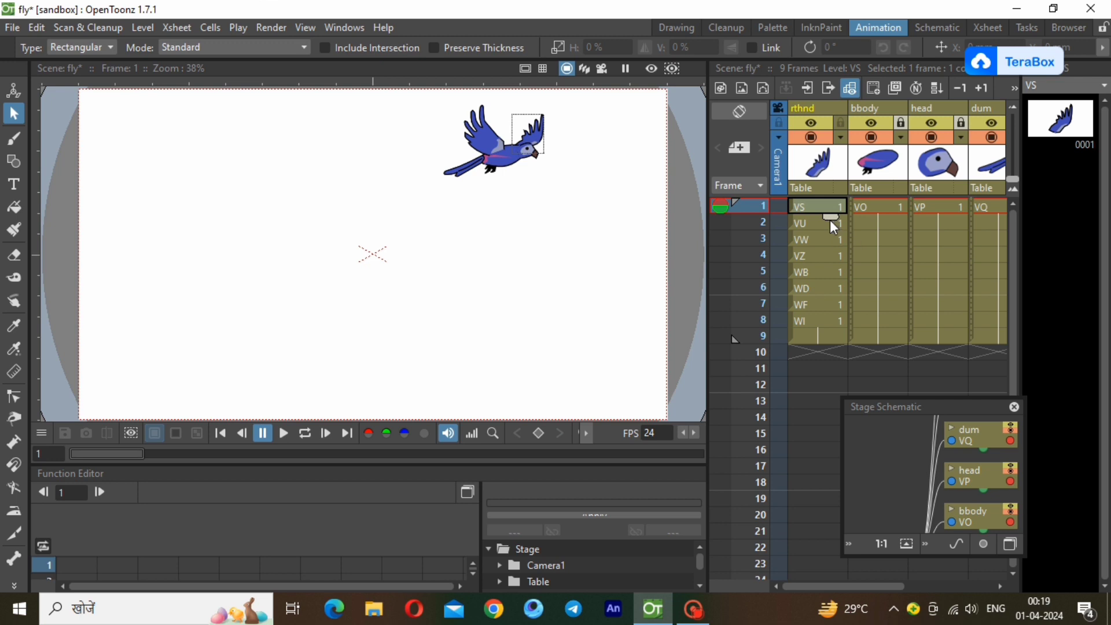
drag(830, 220, 832, 238)
click(814, 221)
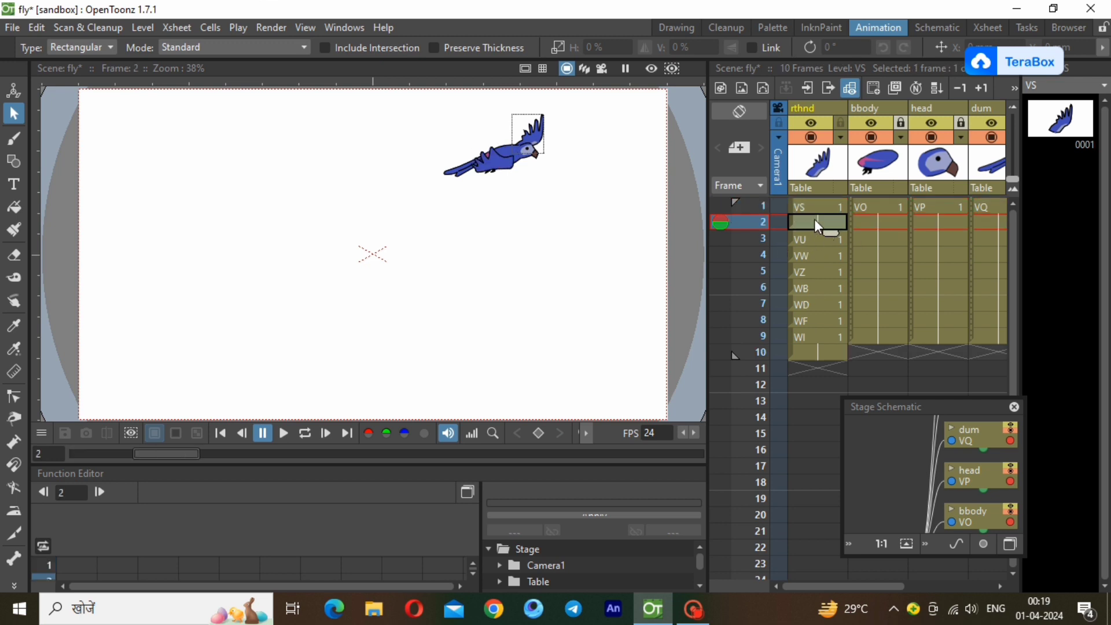
Flip repeatedly between frames 1, 2 and 3 to compare the wing poses.
click(816, 207)
click(805, 221)
click(815, 207)
click(810, 219)
click(813, 207)
click(811, 224)
click(812, 238)
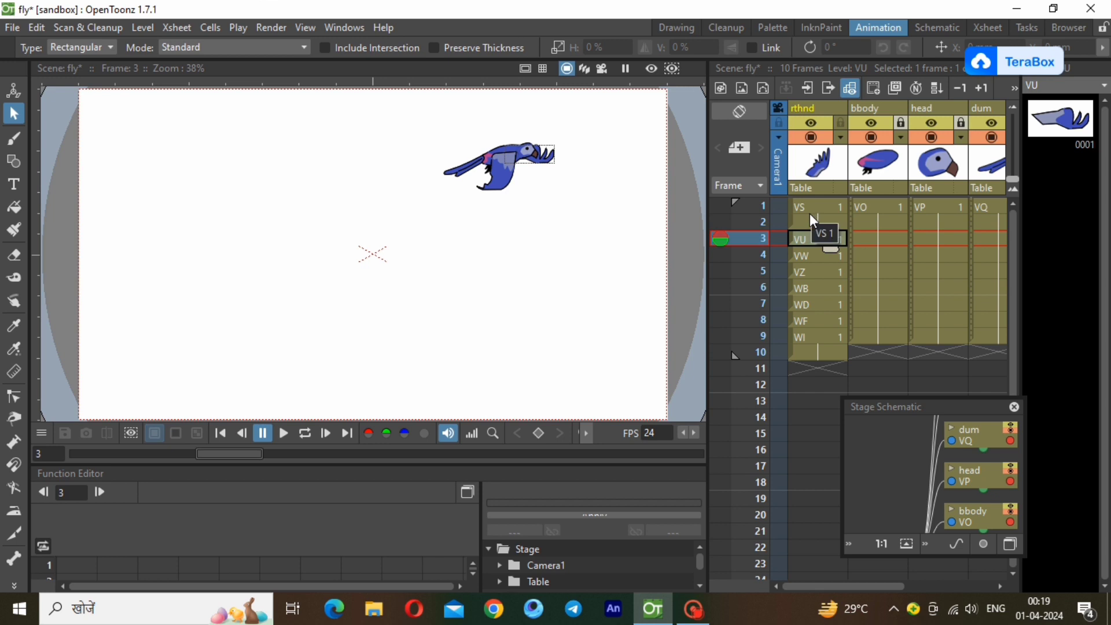
click(810, 205)
click(806, 222)
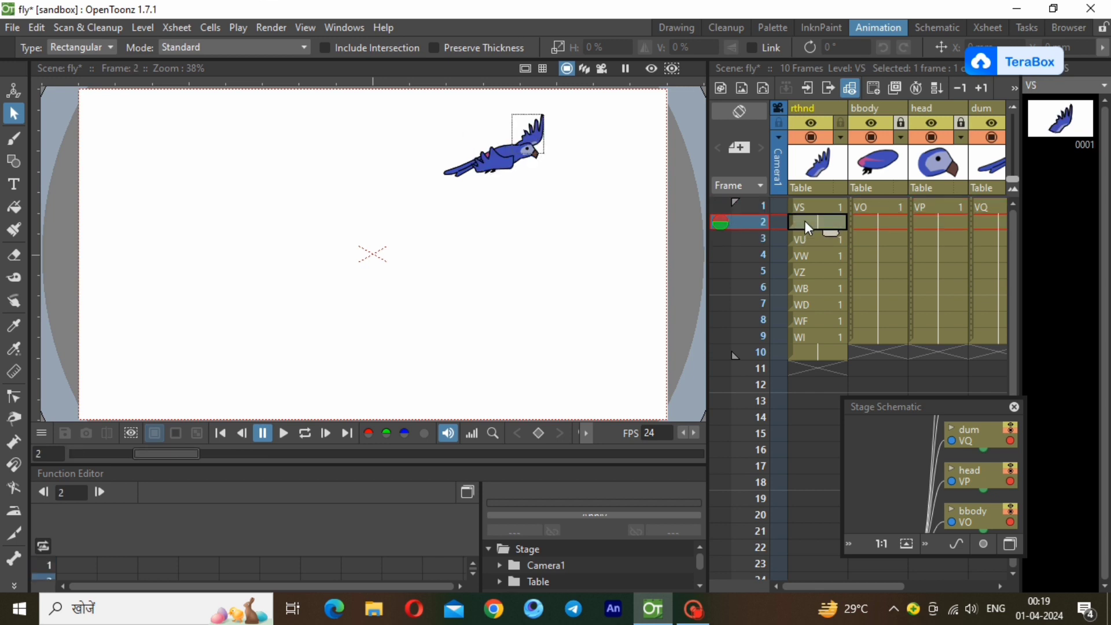
click(808, 205)
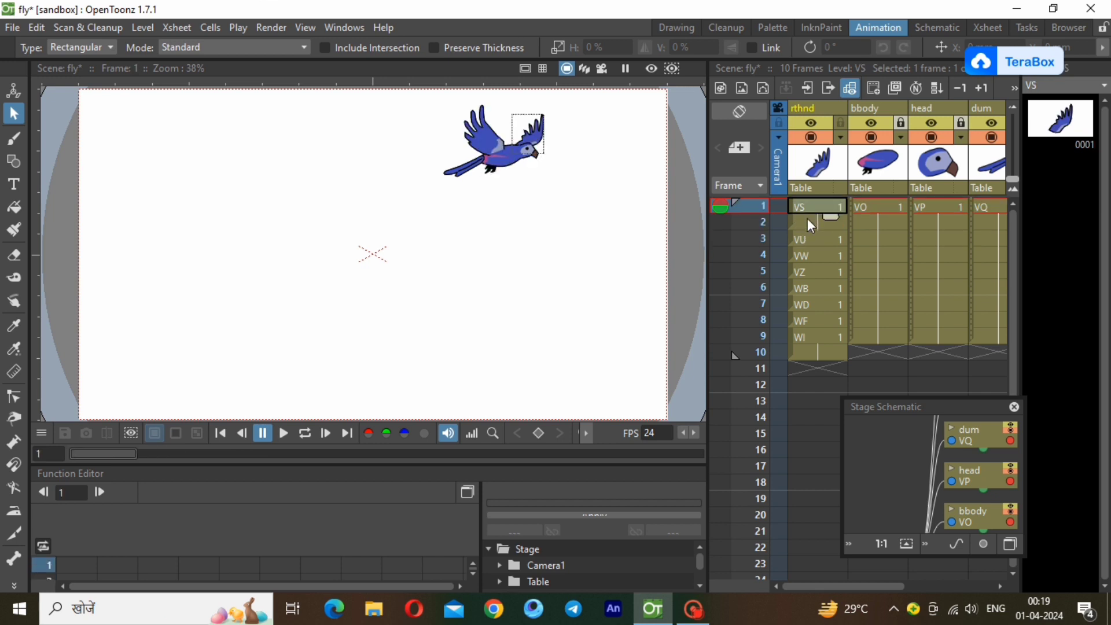
click(807, 221)
Hold each rthnd drawing from VU to WF for two frames, frames 3 to 14, and extend WI through frame 18.
click(811, 239)
drag(830, 252, 826, 398)
click(809, 271)
click(823, 308)
click(818, 335)
click(815, 371)
click(826, 406)
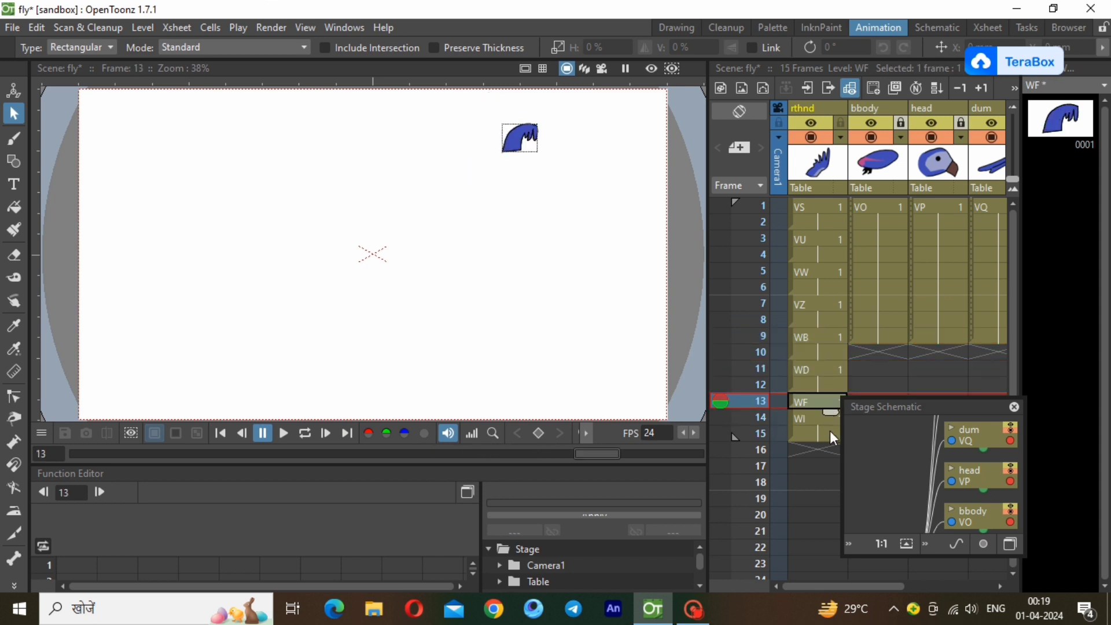
drag(833, 437, 830, 493)
click(810, 450)
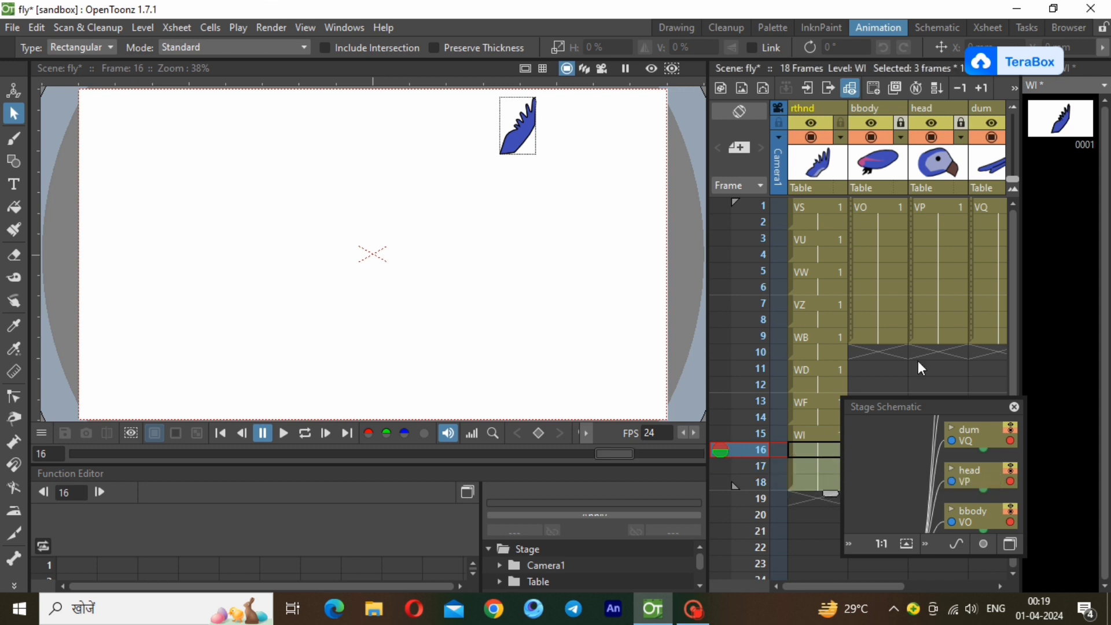
Hold each lfhnd drawing from VR to WE for two frames, covering frames 1 to 12.
drag(888, 585, 1015, 587)
click(924, 212)
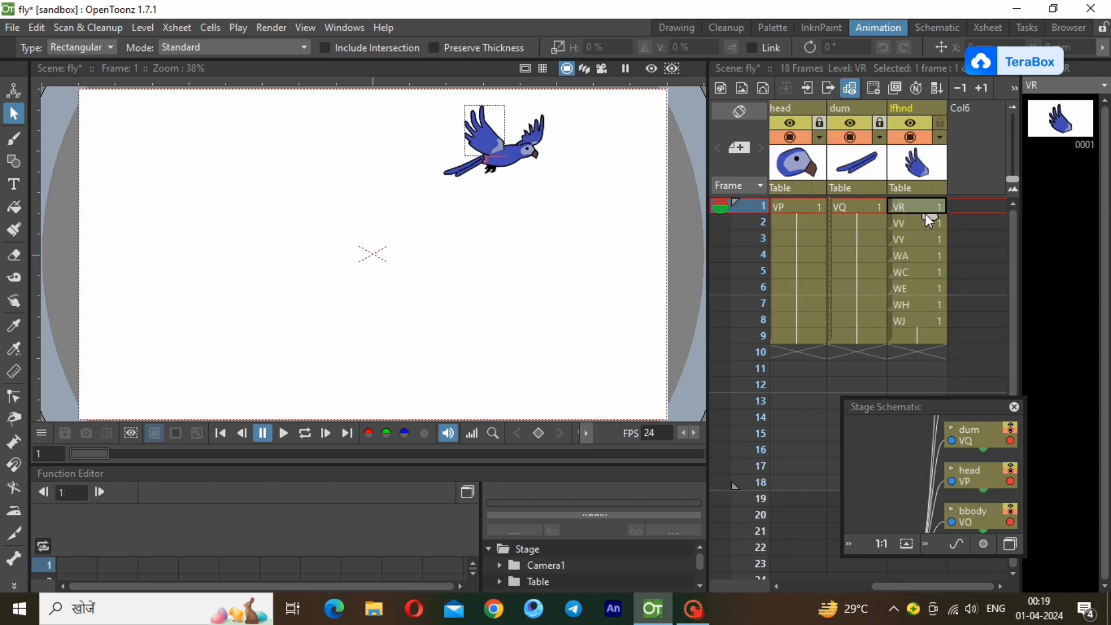
drag(927, 216, 932, 269)
click(929, 242)
click(929, 274)
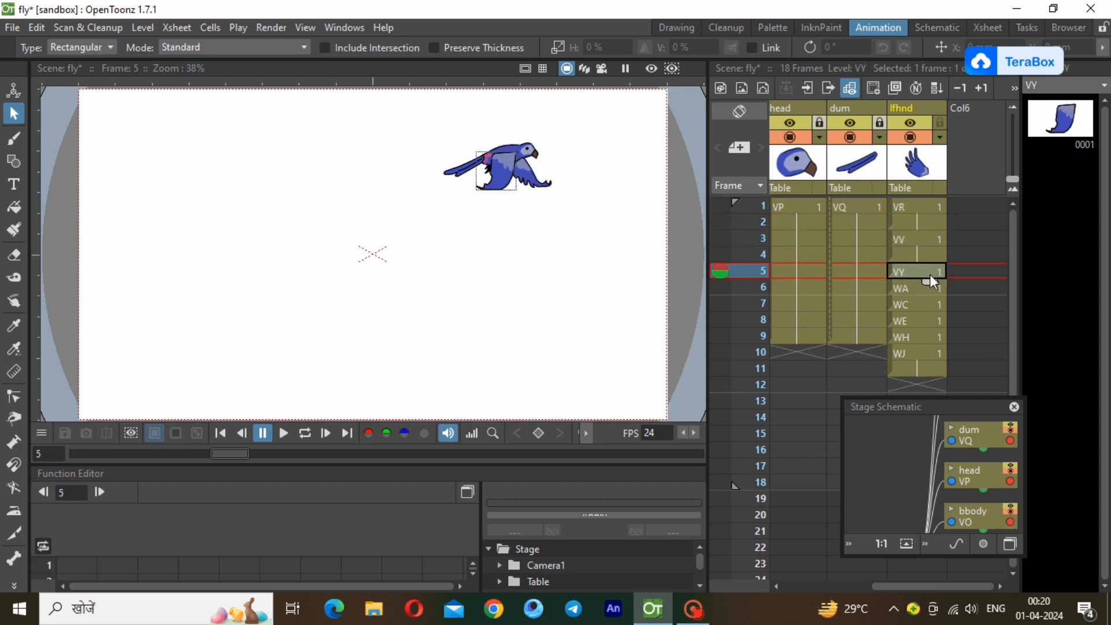
drag(932, 283, 931, 395)
click(926, 305)
click(926, 335)
click(915, 371)
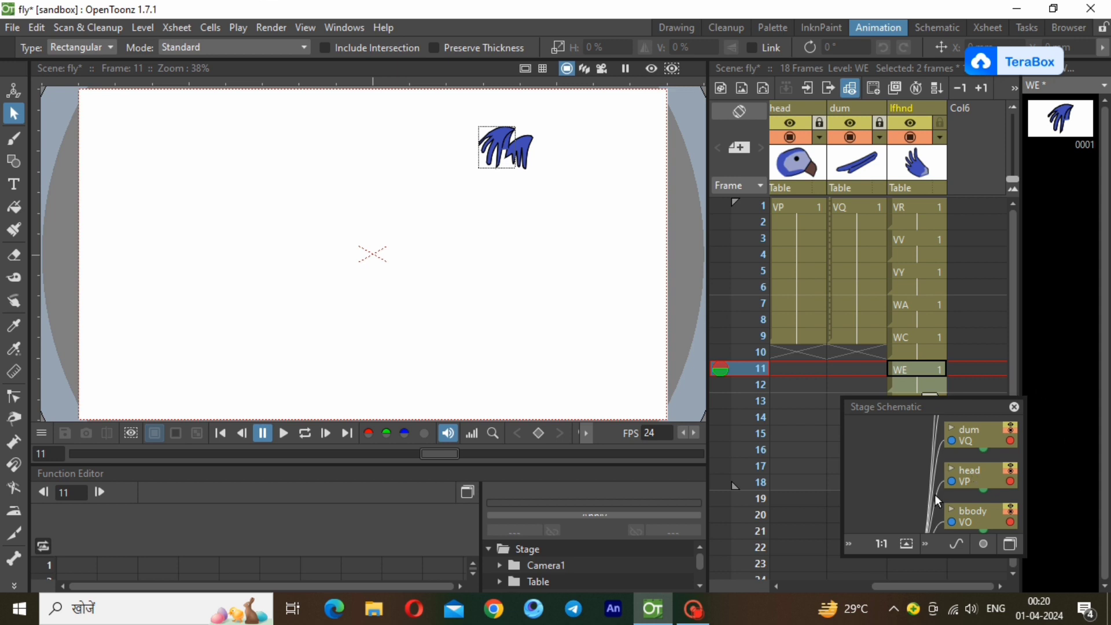
Move the Stage Schematic off the lfhnd cells, hold WH for two frames and extend WJ through frame 18.
drag(938, 407, 775, 311)
click(927, 408)
drag(932, 408, 934, 497)
click(923, 456)
click(918, 481)
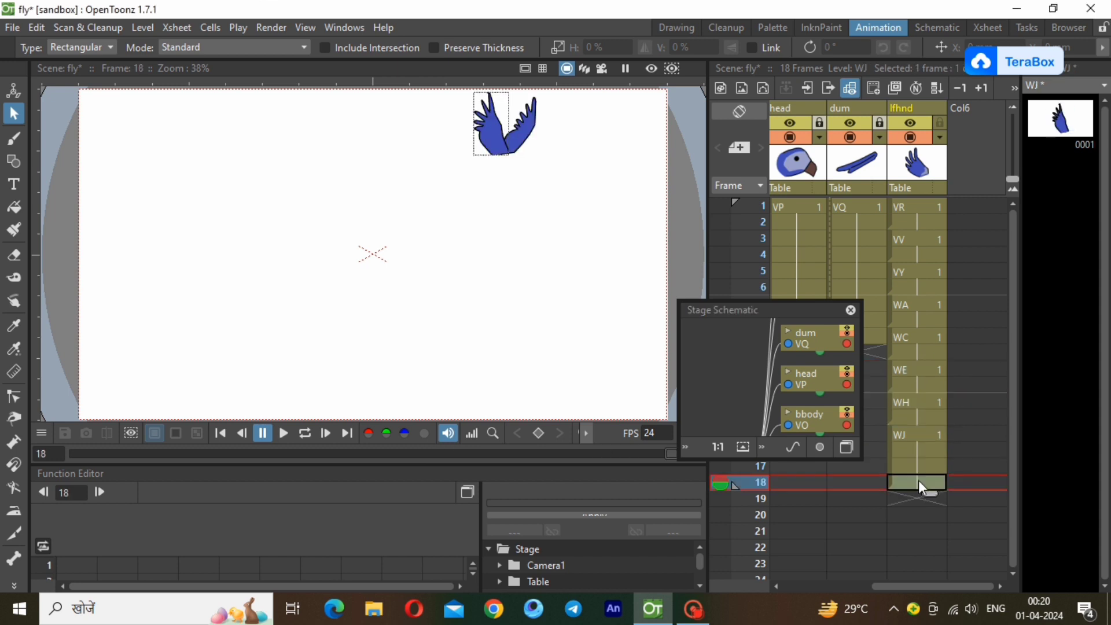
Move the Stage Schematic aside, unlock the dum column and extend its drawing through frame 18.
drag(774, 307, 1046, 140)
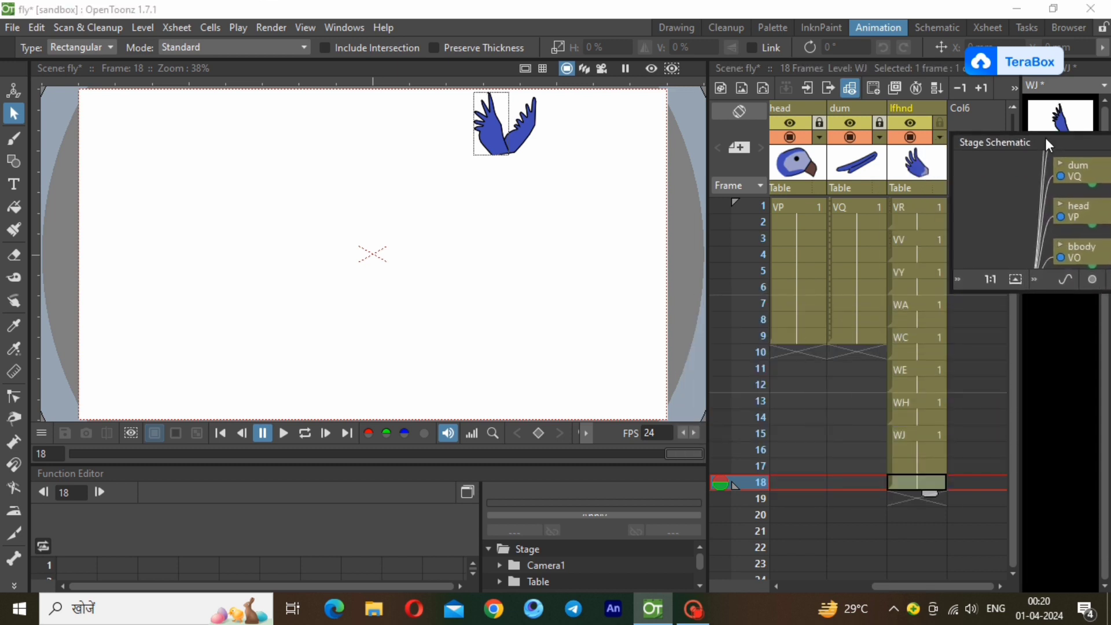
click(879, 123)
click(869, 338)
drag(874, 347, 888, 504)
Unlock the head column and extend its drawing through frame 18.
click(813, 338)
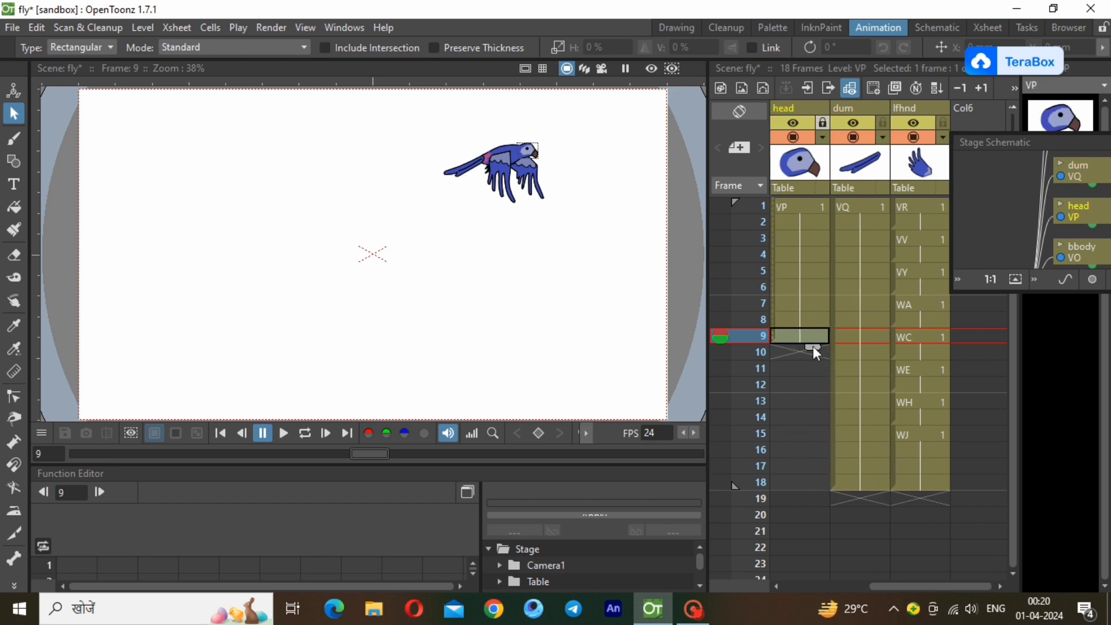
drag(814, 346, 813, 494)
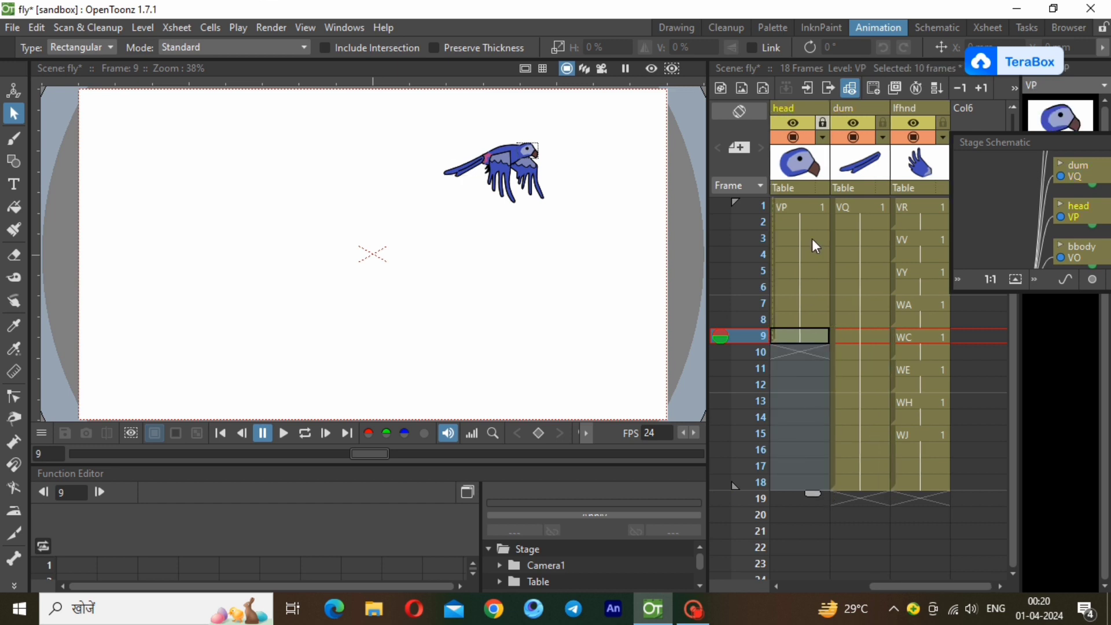
click(814, 340)
drag(813, 349, 819, 402)
click(815, 339)
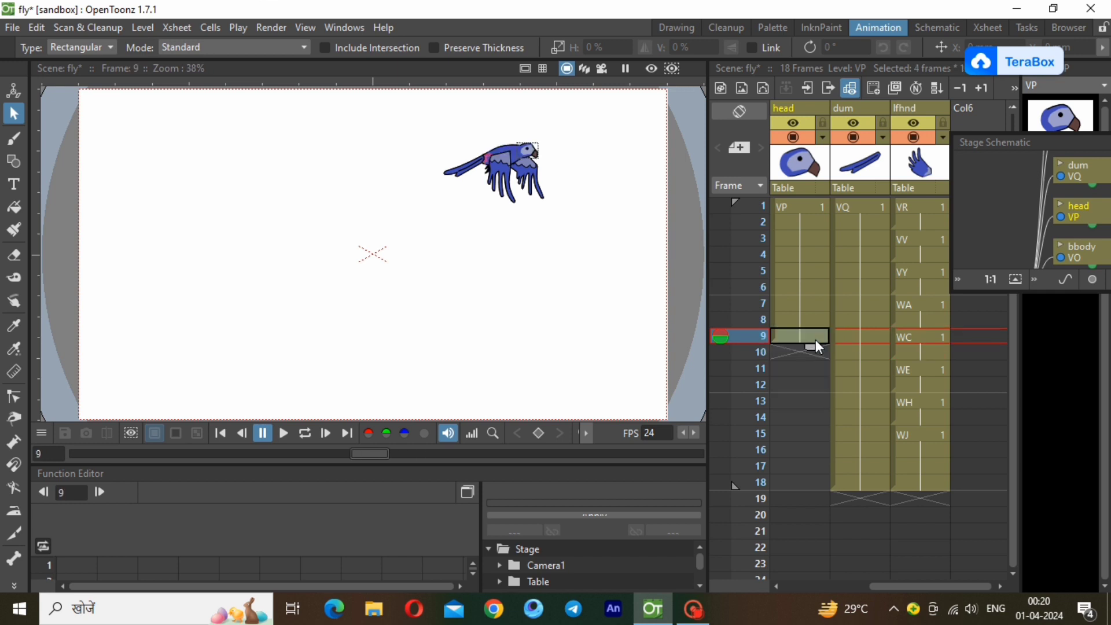
drag(814, 346, 812, 494)
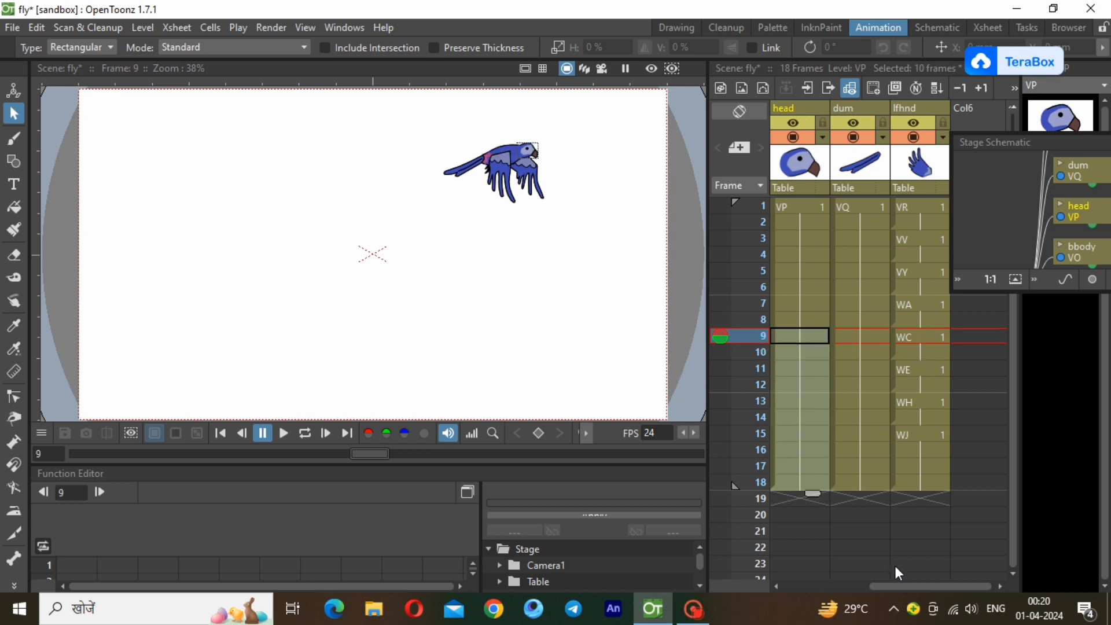
Unlock the bbody column and extend its drawing through frame 18.
drag(891, 587, 826, 587)
click(859, 341)
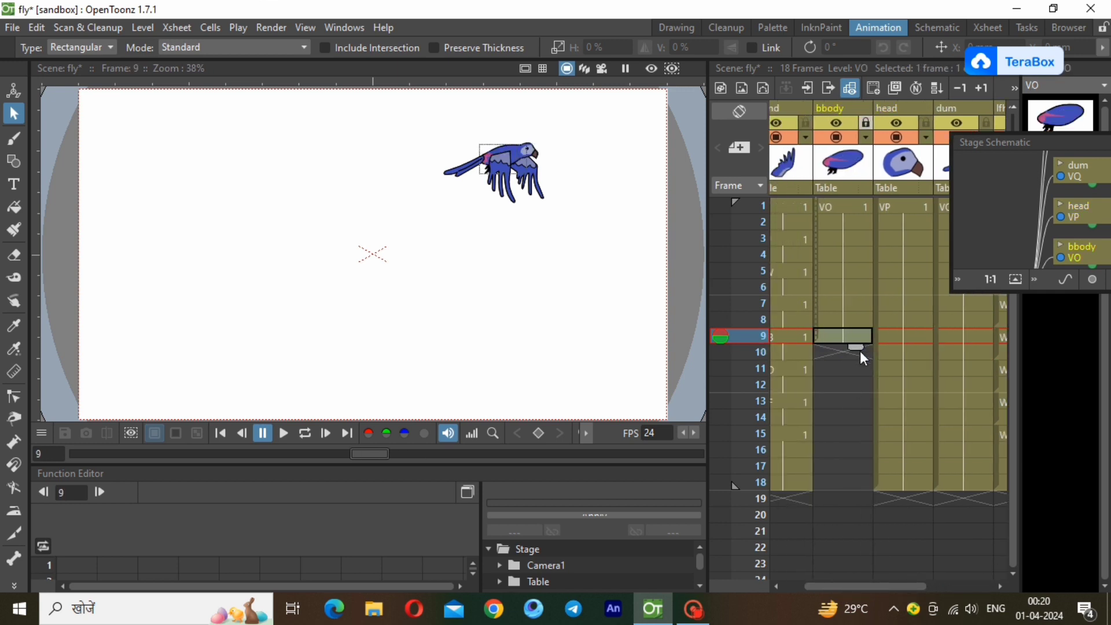
drag(859, 346, 856, 444)
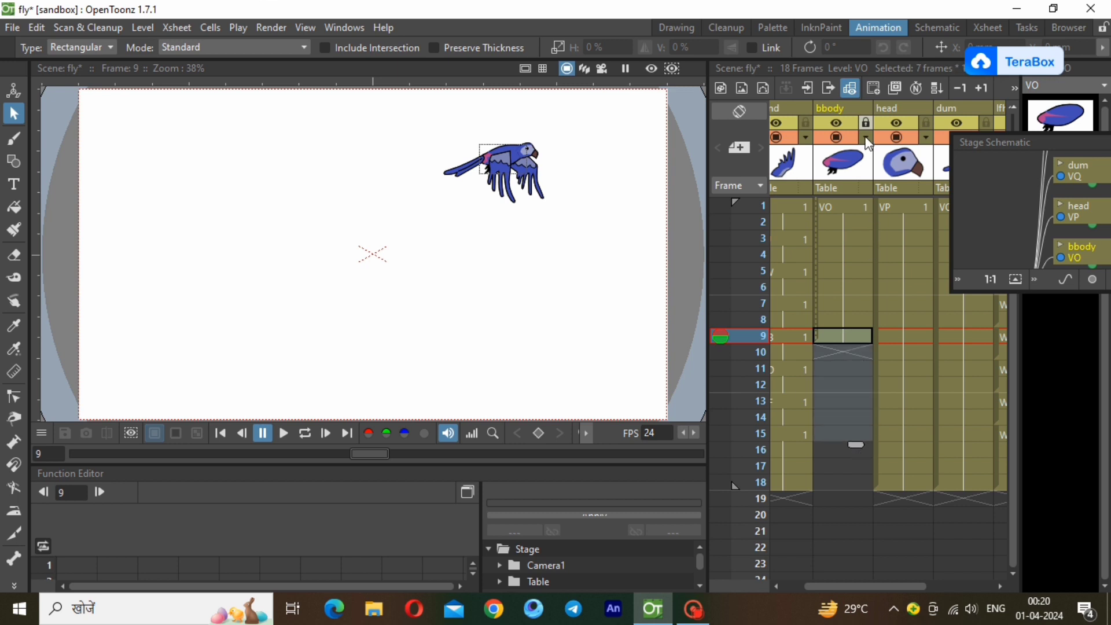
click(867, 334)
drag(858, 350, 875, 498)
Play the flying cycle in a loop from frame 1, first in the wide view and again with the parrot enlarged.
click(843, 208)
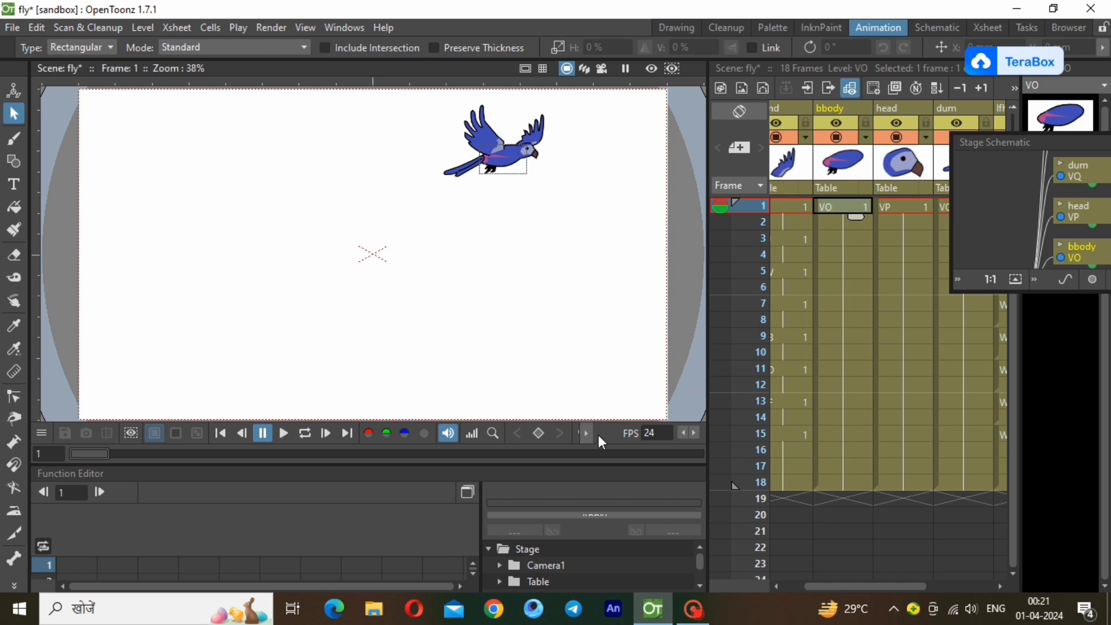
click(303, 434)
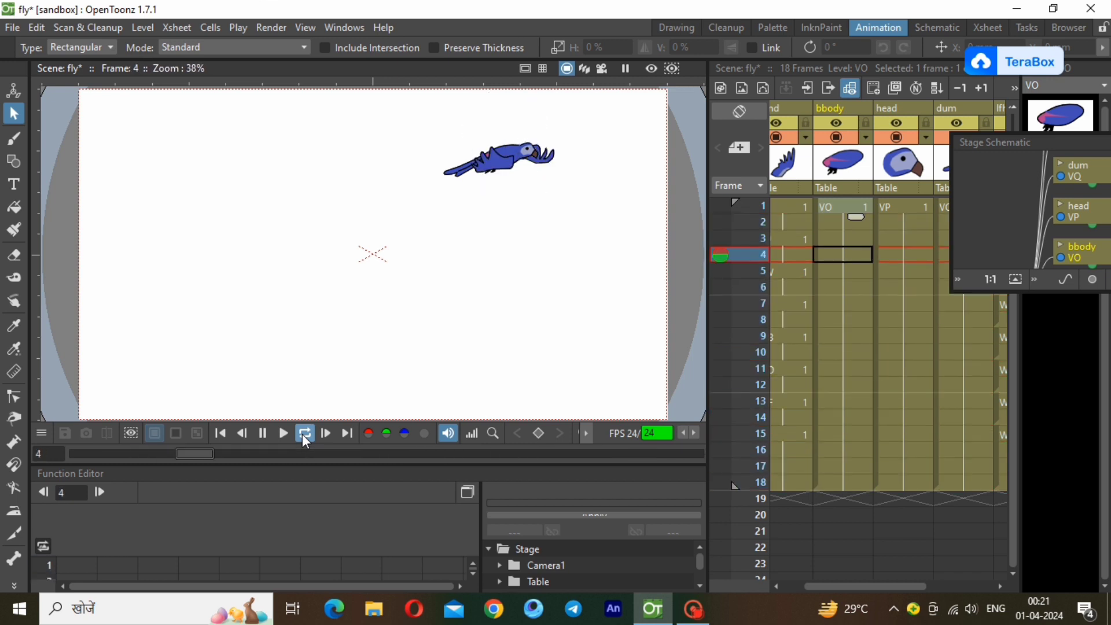
click(303, 435)
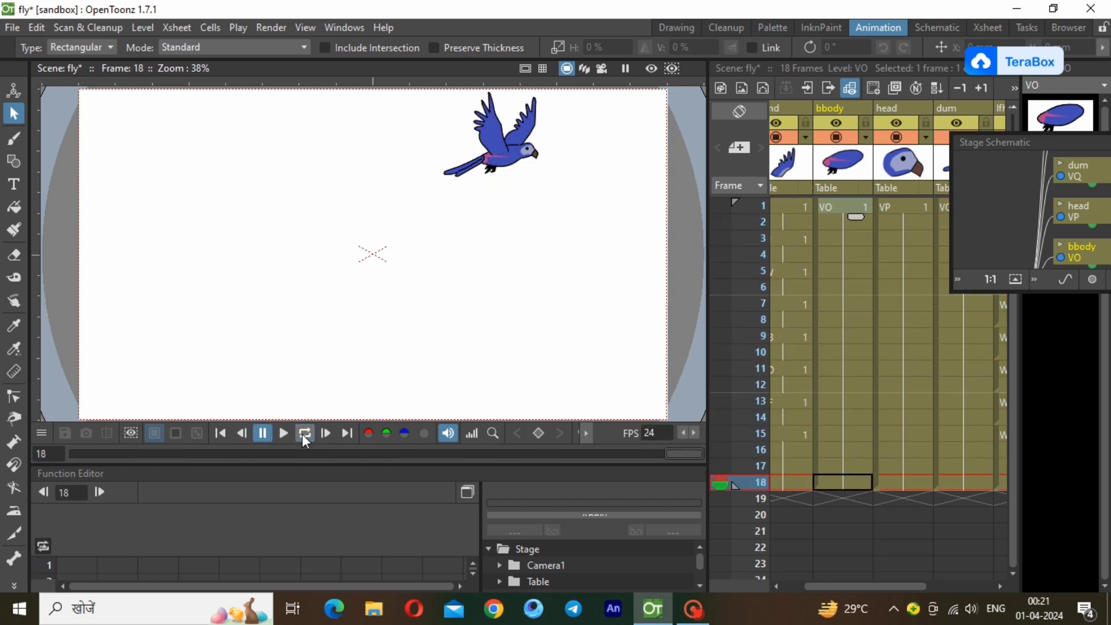
click(585, 435)
click(522, 433)
scroll(499, 113, up, 3)
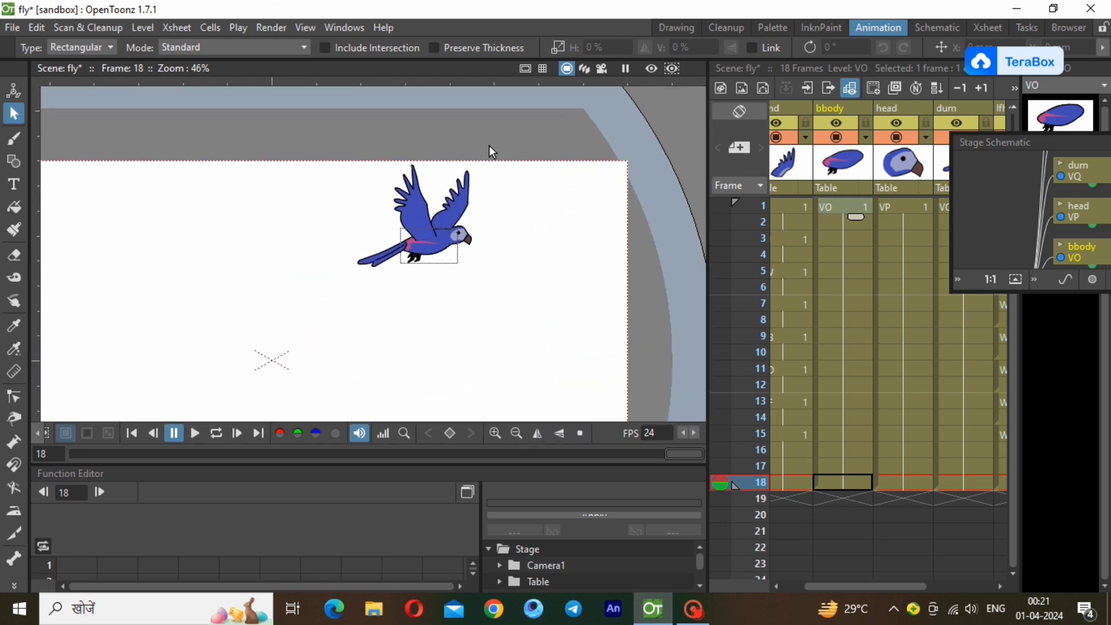
scroll(488, 145, up, 3)
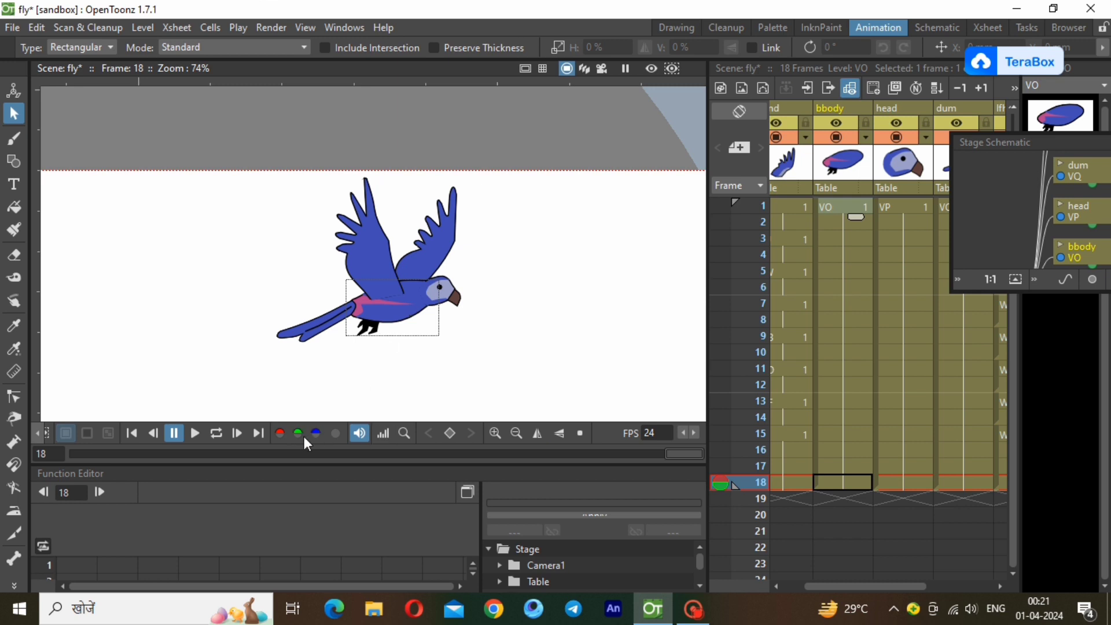
click(223, 435)
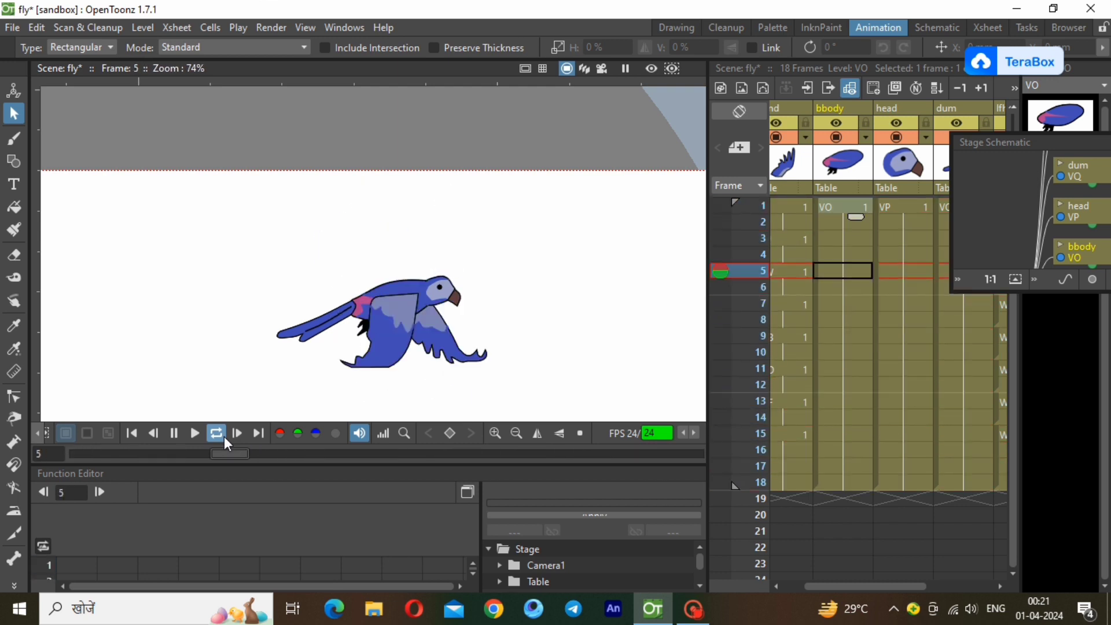
click(224, 436)
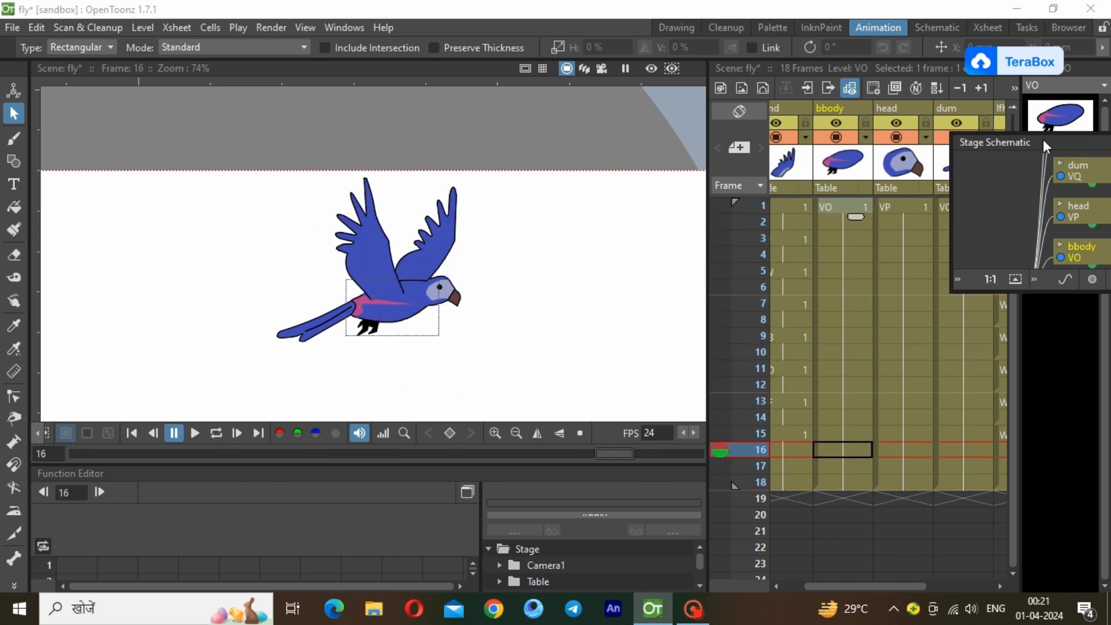
Dock the Stage Schematic beside the Xsheet and move the rthnd column's center near the wing's base, about X 101 mm, Y 74 mm.
drag(1042, 138, 903, 376)
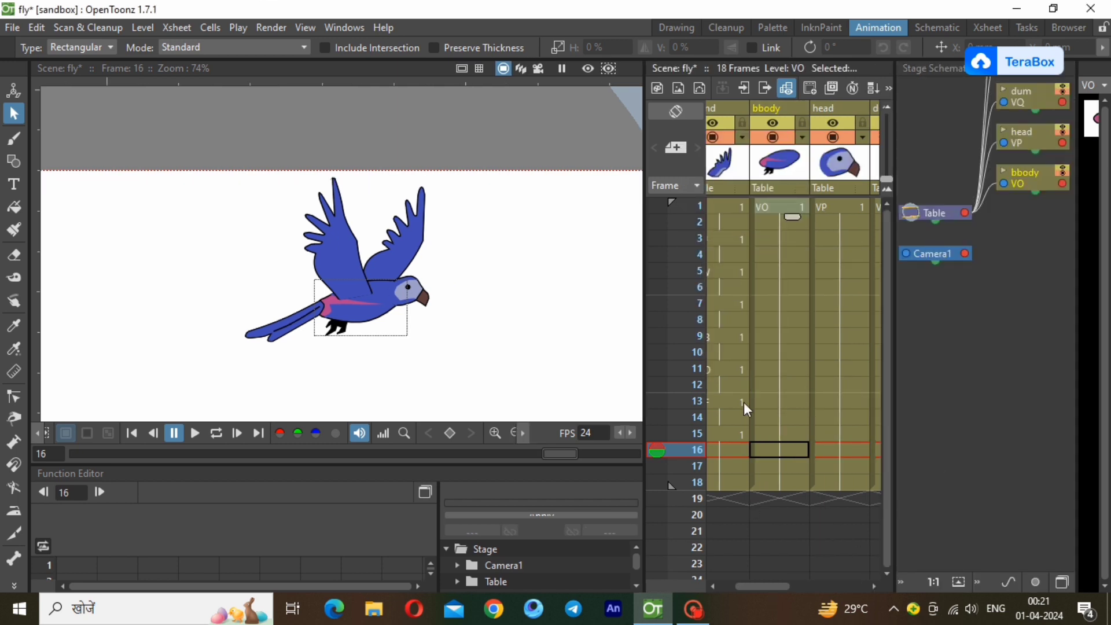
drag(775, 586, 749, 591)
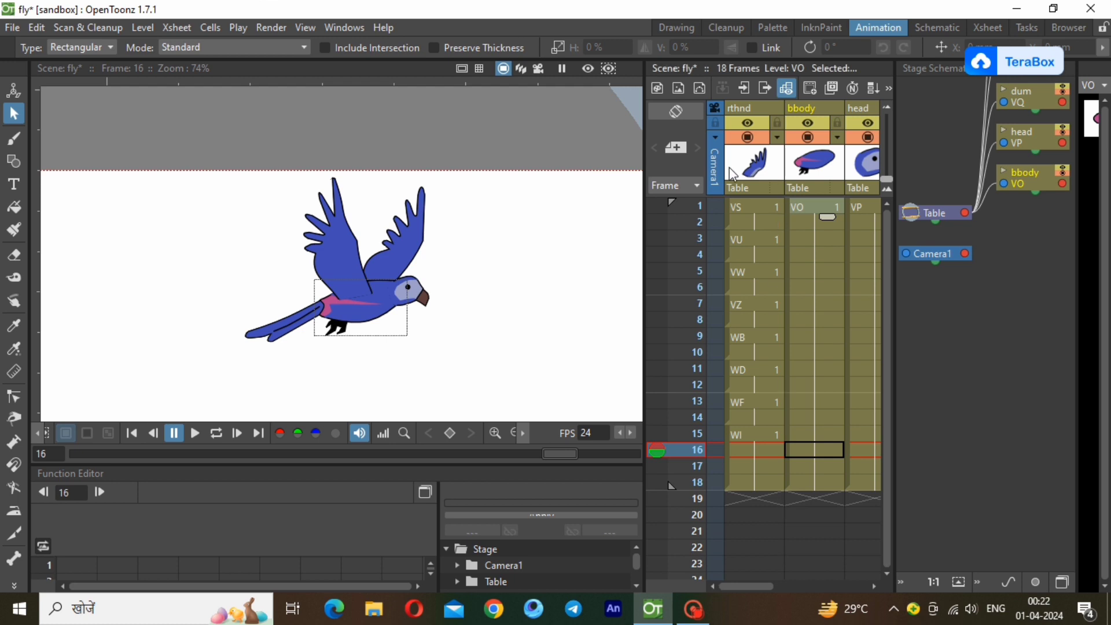
click(752, 109)
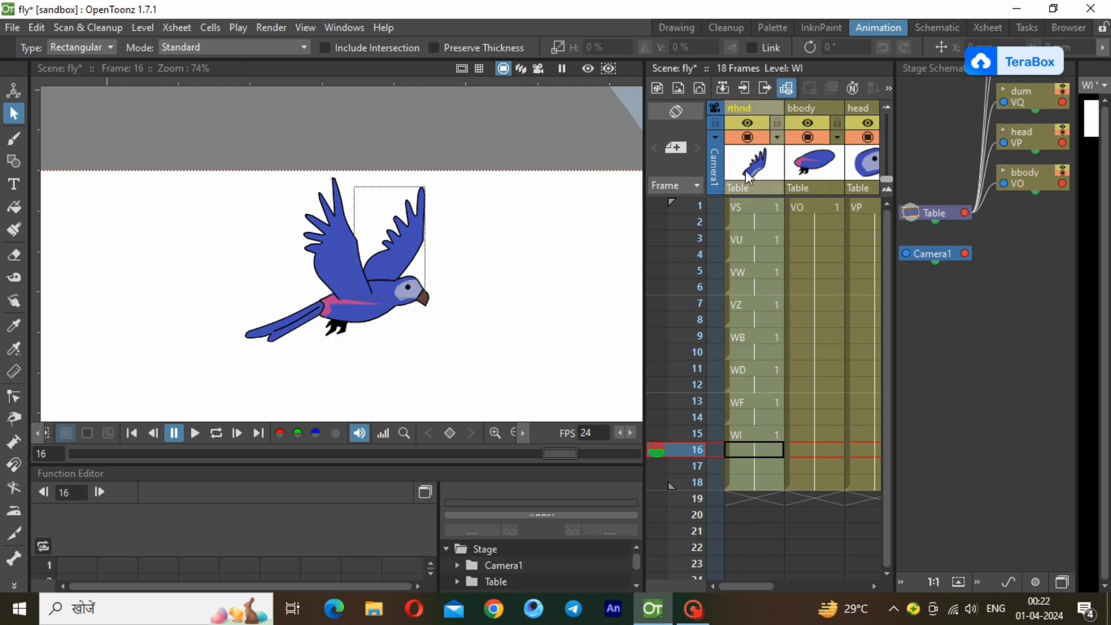
click(678, 202)
click(776, 108)
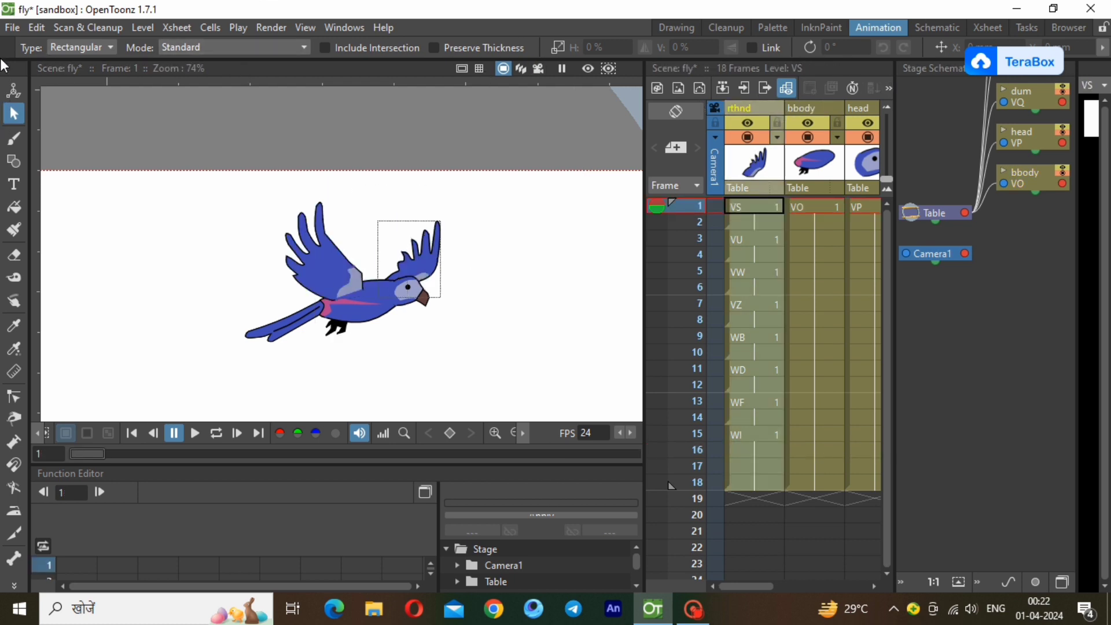
click(14, 89)
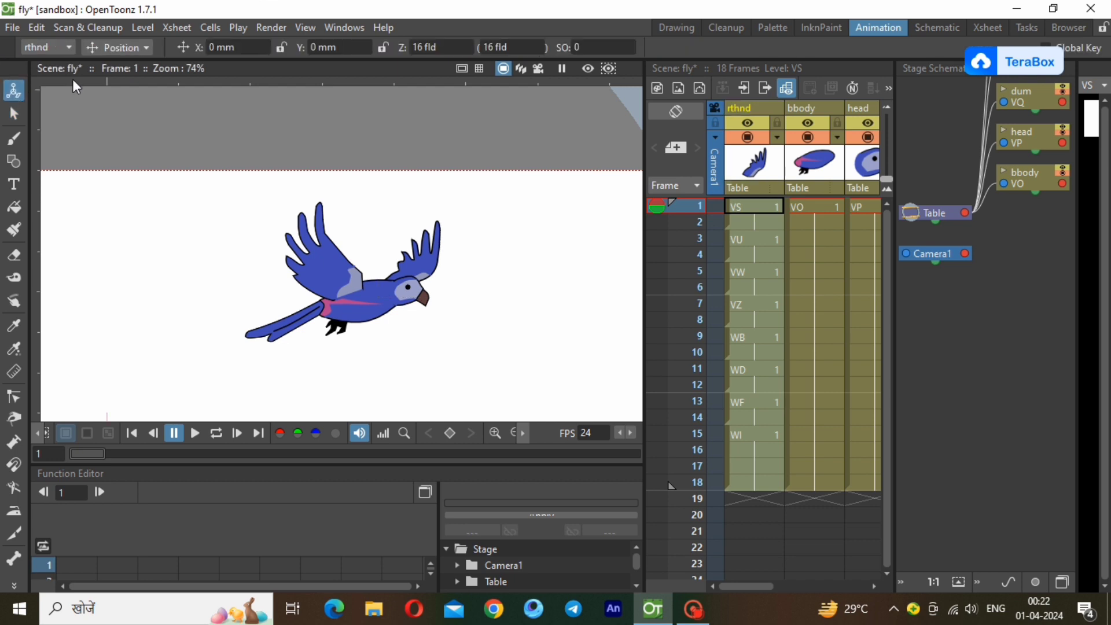
click(119, 48)
click(115, 149)
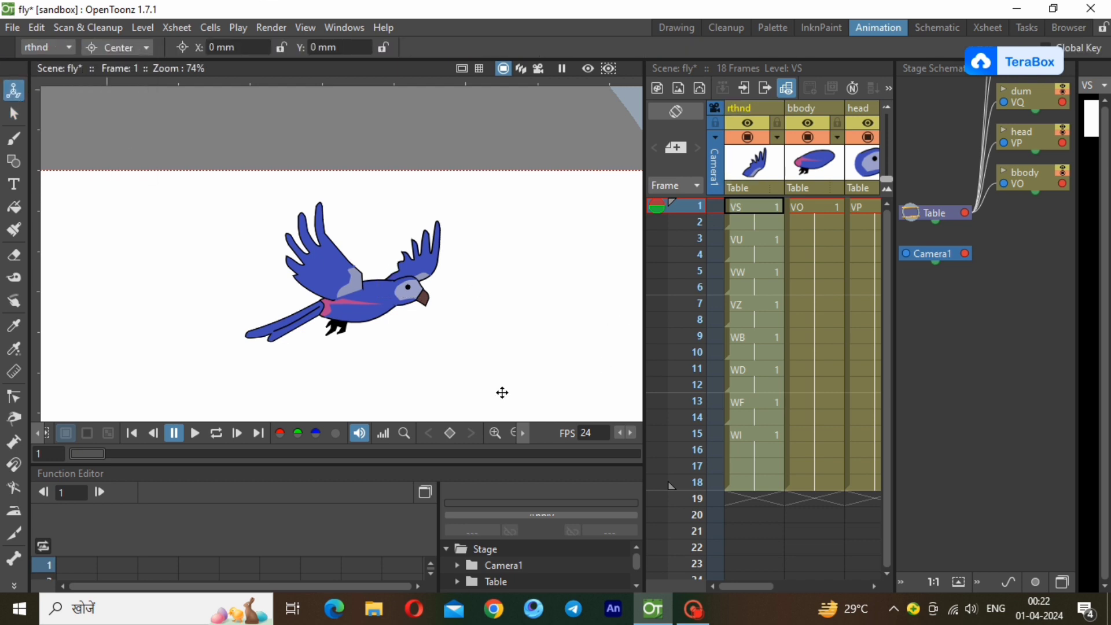
click(512, 433)
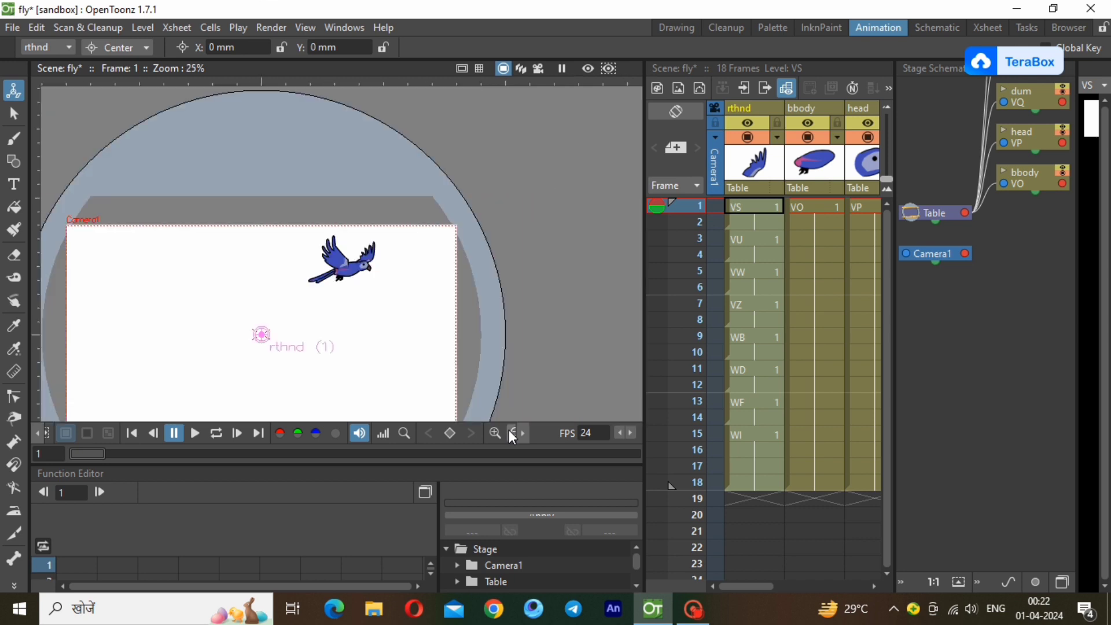
mouse_move(258, 337)
mouse_down()
mouse_move(315, 277)
mouse_move(357, 268)
mouse_up()
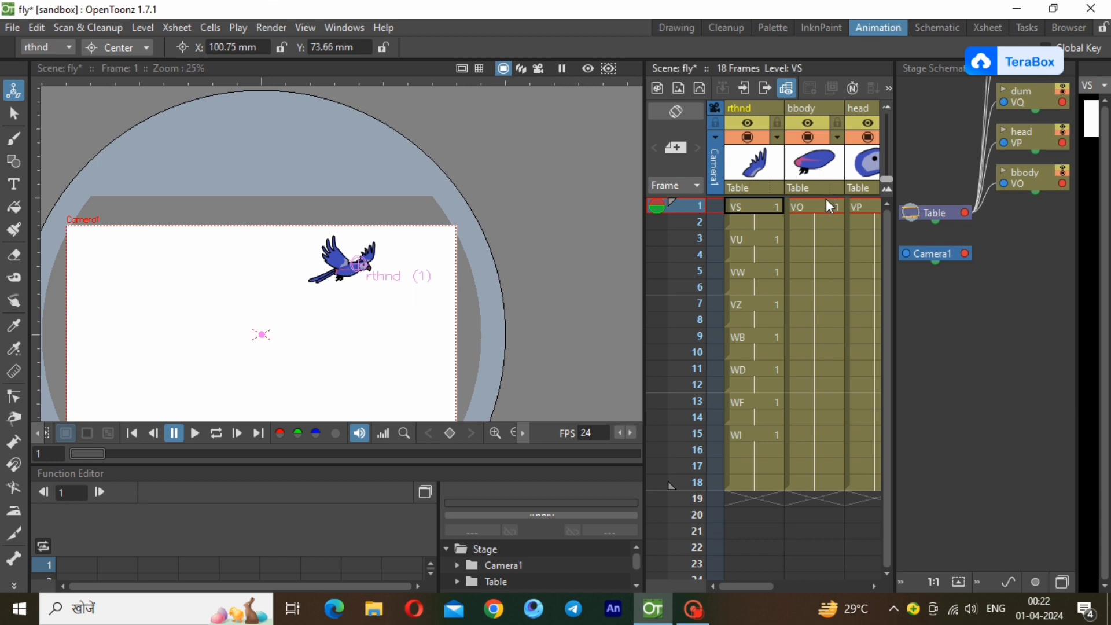
Move the bbody center onto the body, about X 92 mm, Y 63 mm, and the head center onto the head, about X 103 mm, Y 72 mm.
click(807, 105)
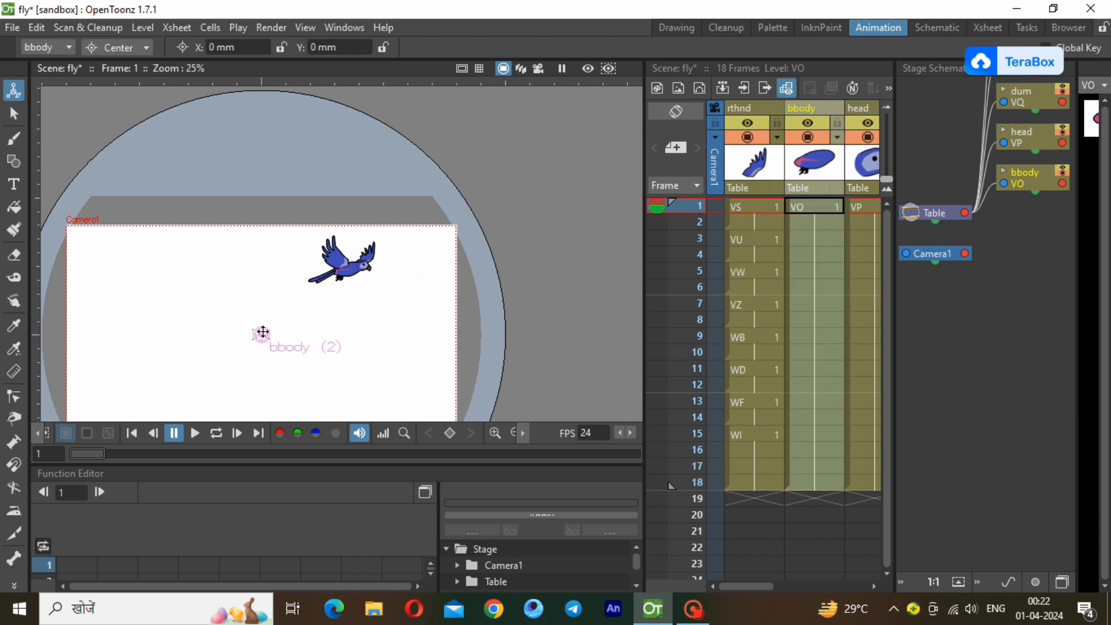
drag(262, 334, 351, 271)
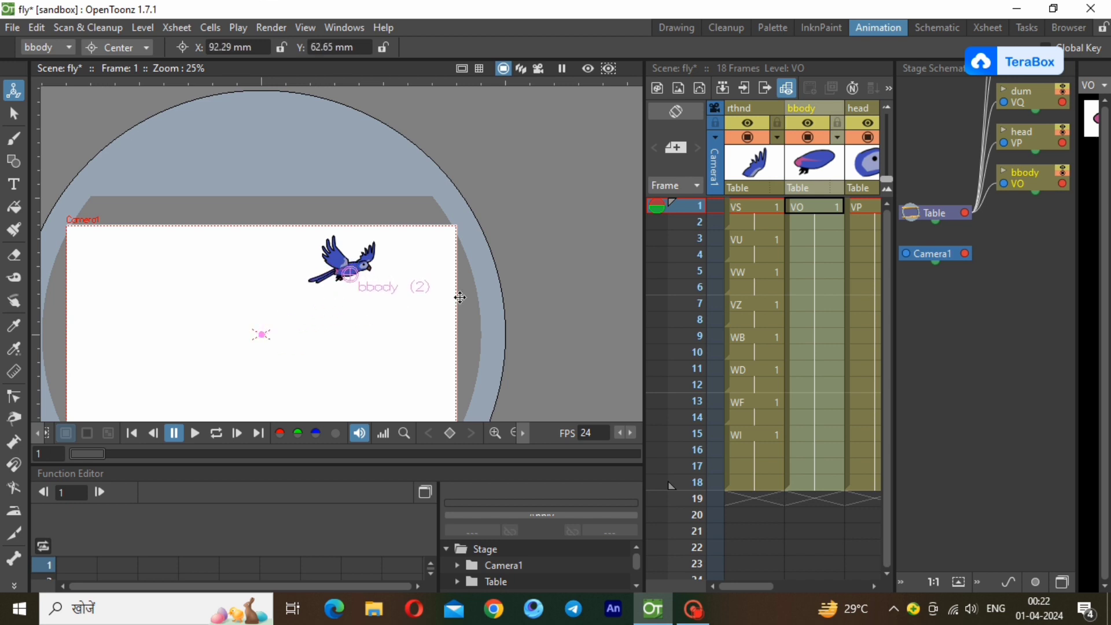
click(859, 107)
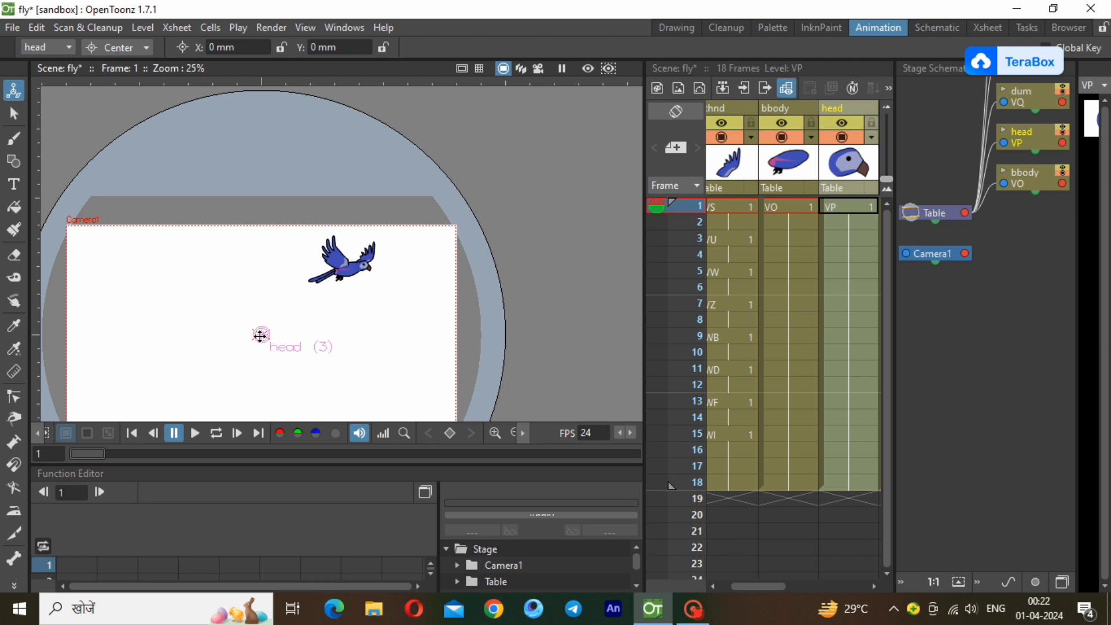
mouse_move(260, 336)
mouse_down()
mouse_move(340, 254)
mouse_move(359, 267)
mouse_up()
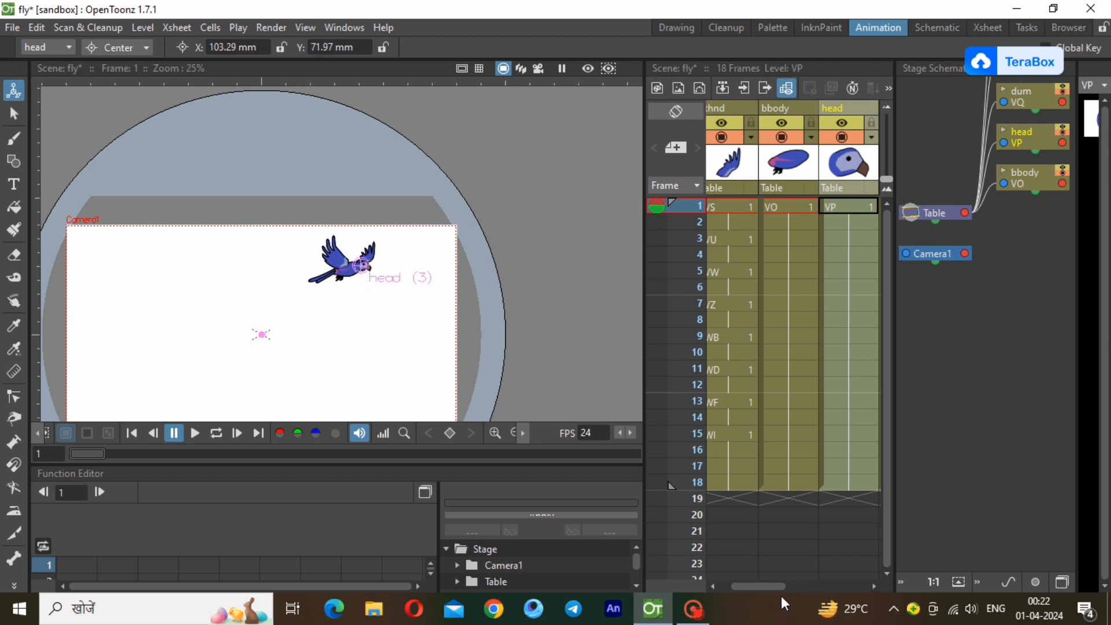
Move the dum center to the tail's base, about X 79 mm, Y 67 mm, and the lfhnd center to its wing joint, about X 85 mm, Y 70 mm.
drag(781, 586, 840, 581)
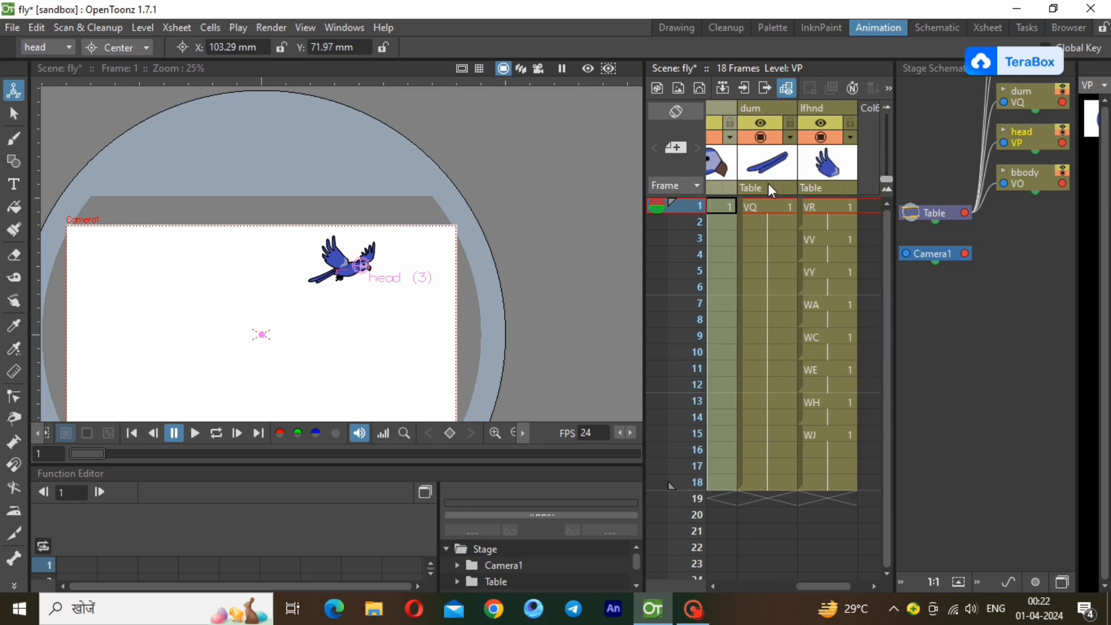
click(779, 111)
drag(260, 333, 346, 373)
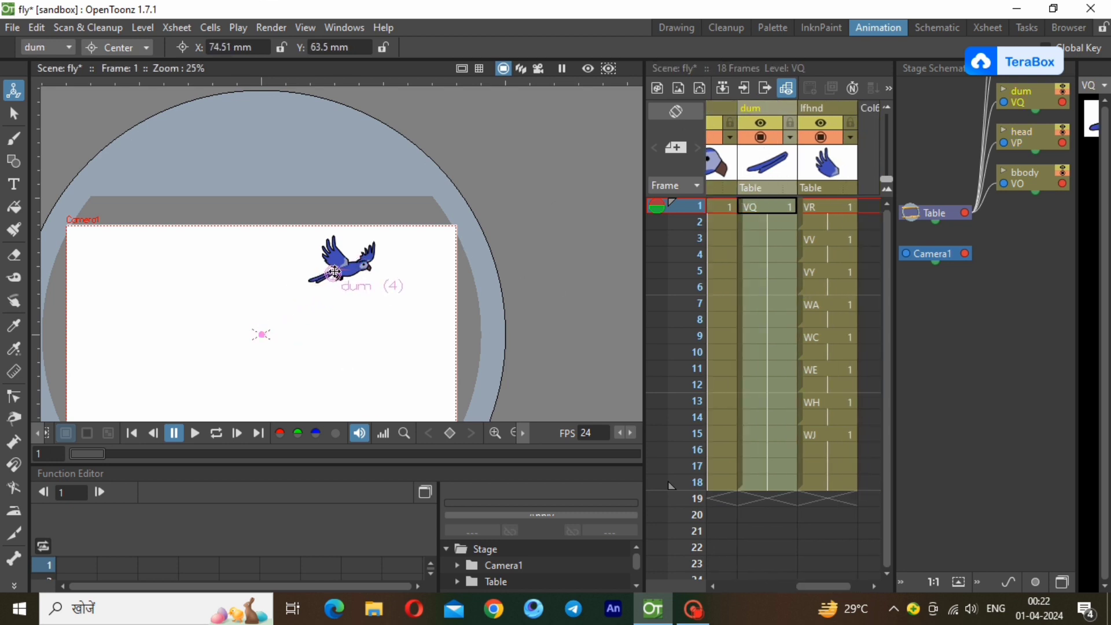
drag(334, 272, 338, 269)
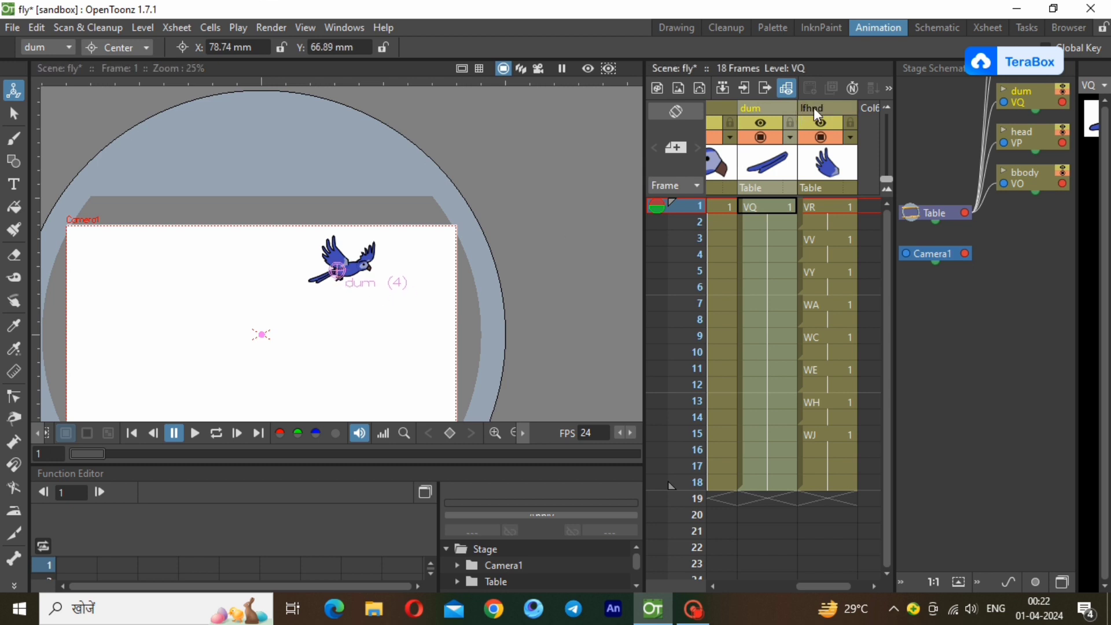
click(237, 351)
drag(255, 337, 342, 267)
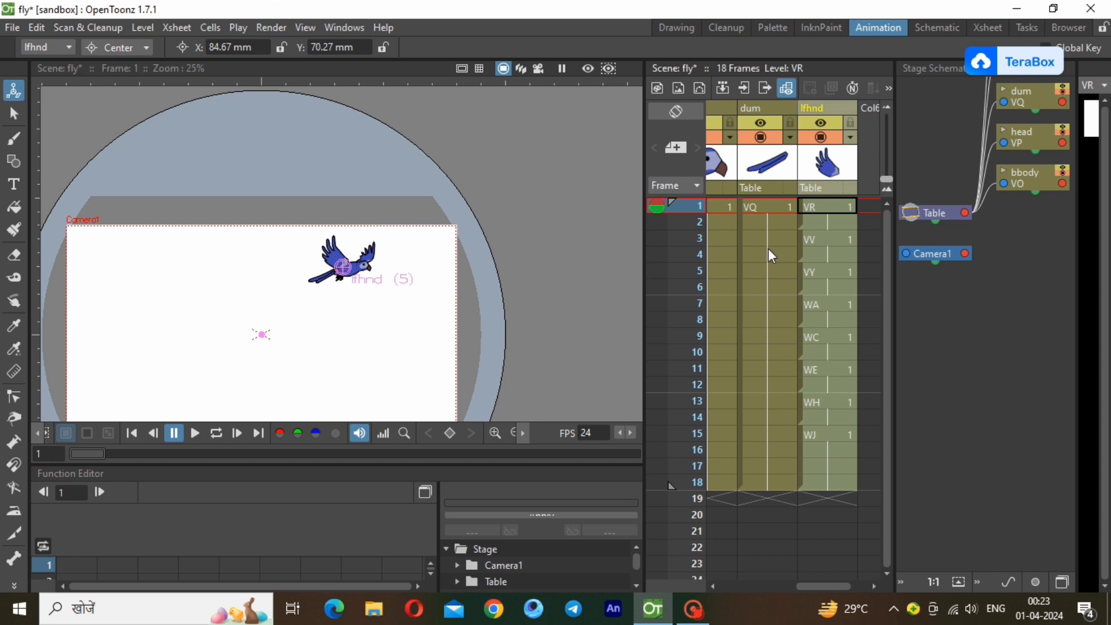
Refine the head column's center so it sits on the neck joint, at about X 101 mm, Y 71 mm.
drag(816, 585, 763, 575)
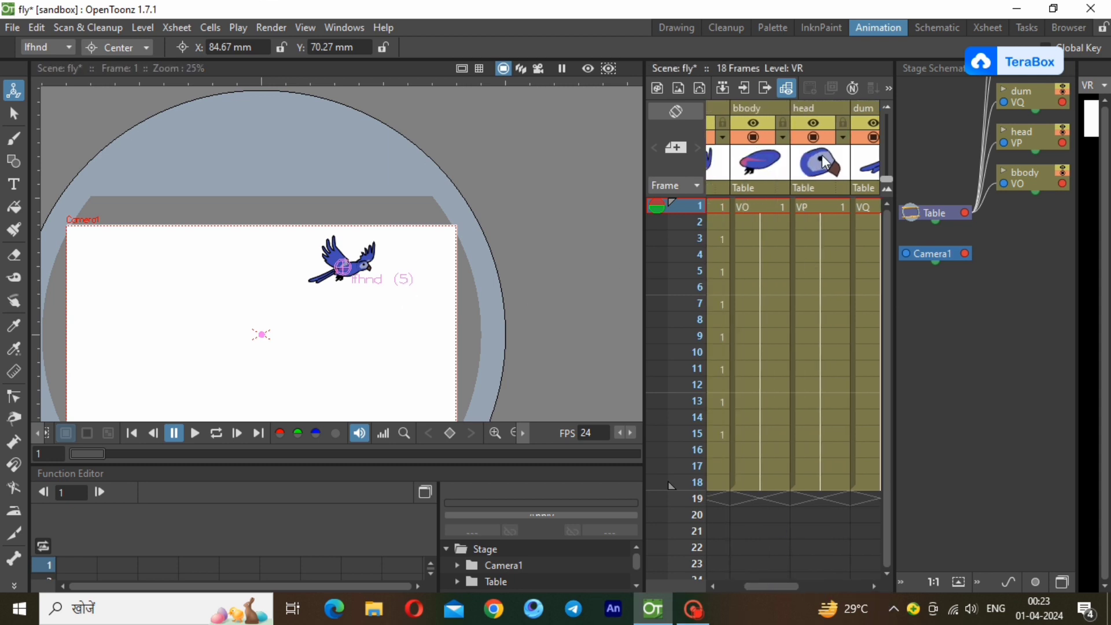
click(820, 116)
scroll(336, 230, up, 6)
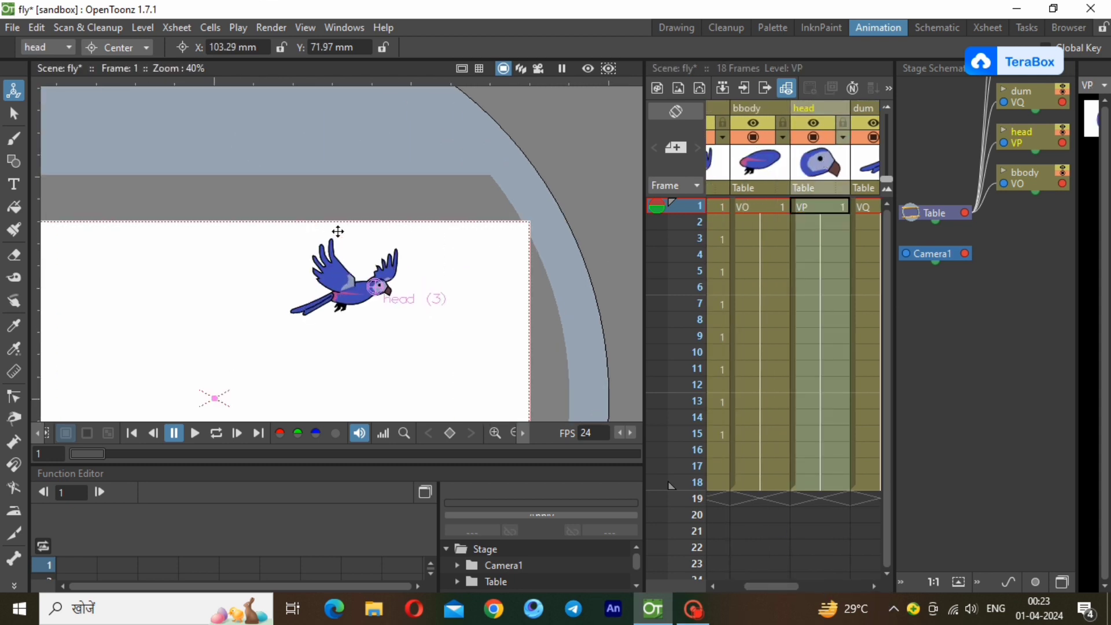
scroll(348, 268, up, 6)
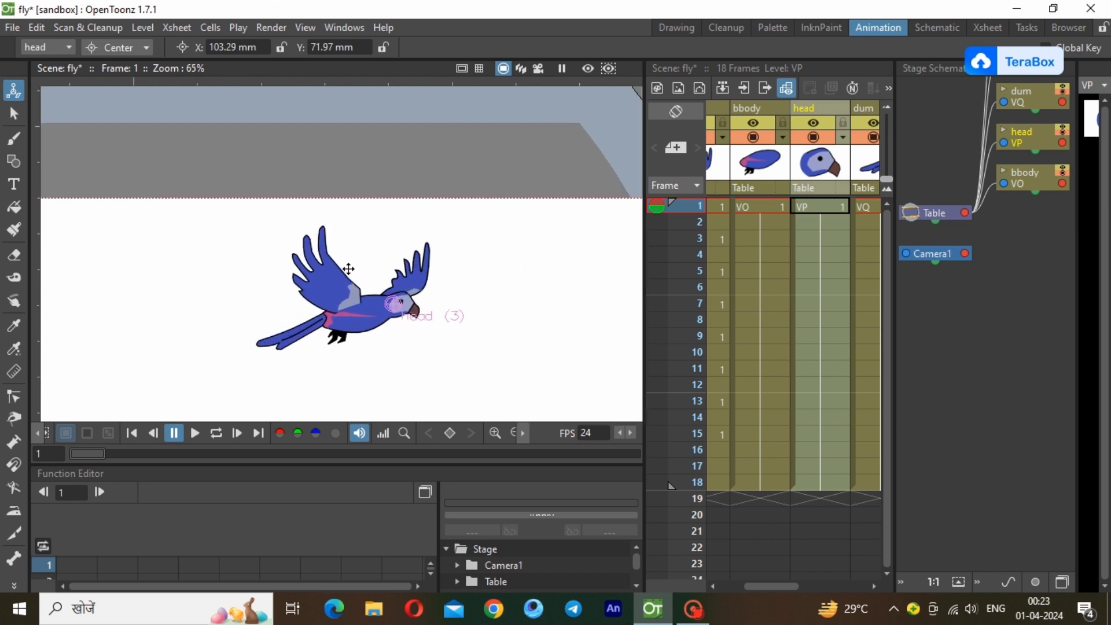
drag(429, 329, 419, 336)
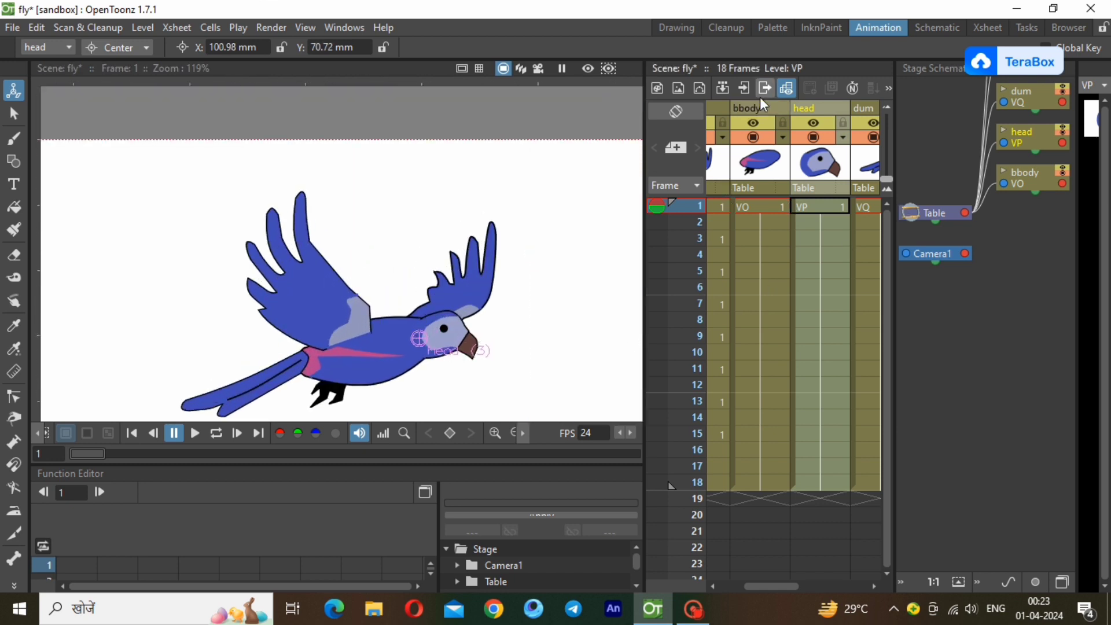
Shift the rthnd column's center slightly towards the back of the body, to about X 99.5 mm.
click(762, 108)
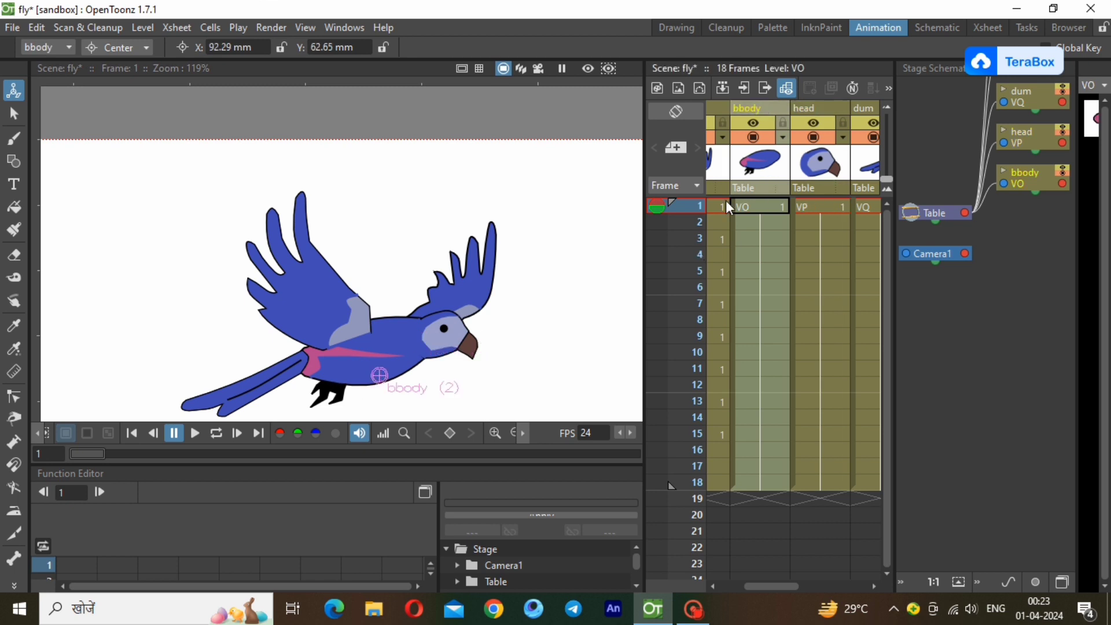
drag(770, 587, 745, 585)
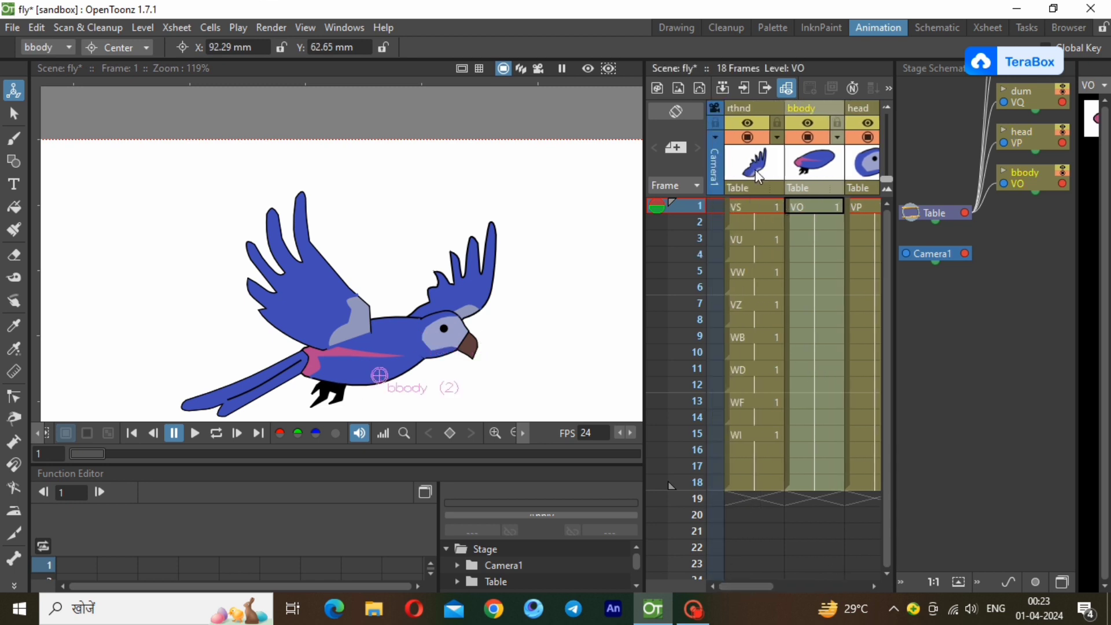
click(750, 206)
drag(418, 325, 413, 326)
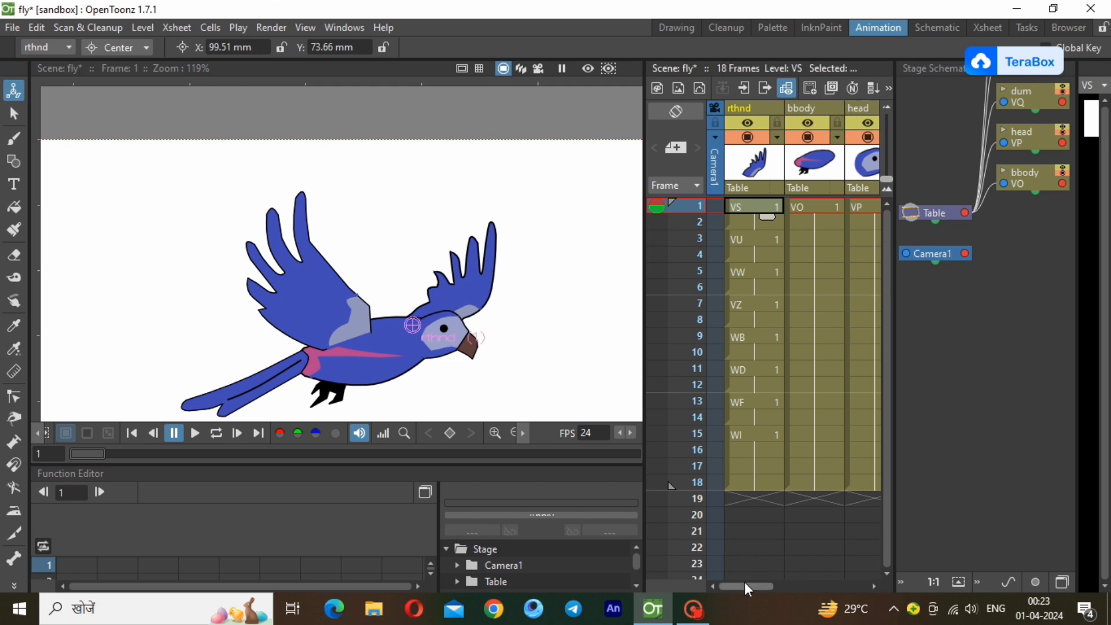
Refine the dum column's center onto the joint between tail and body, at about X 76 mm, Y 66 mm.
drag(747, 587, 842, 575)
click(778, 211)
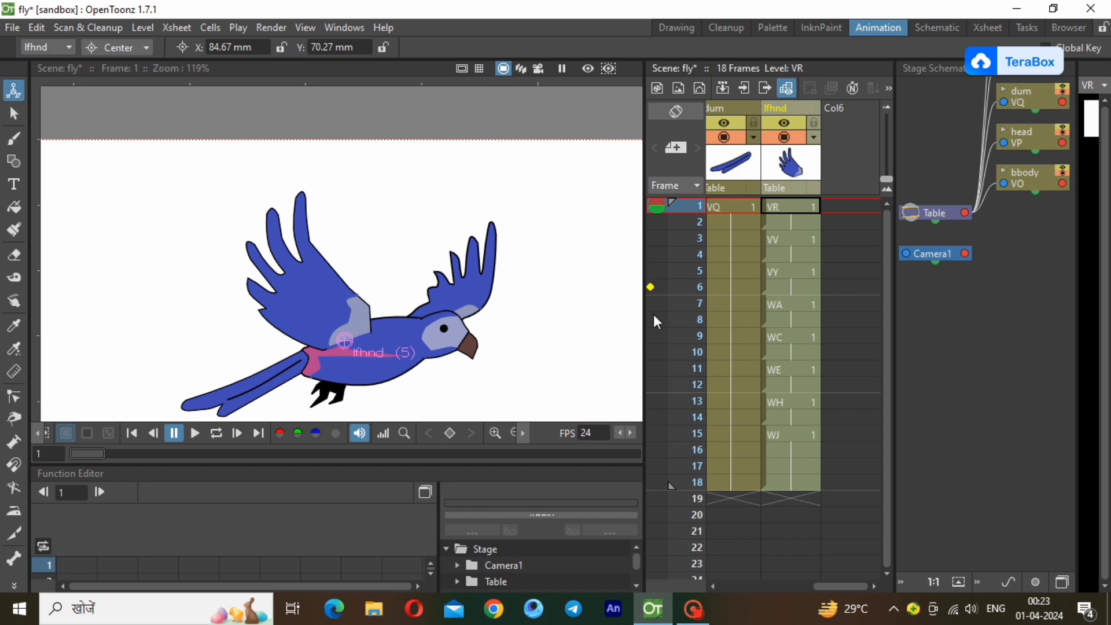
click(733, 206)
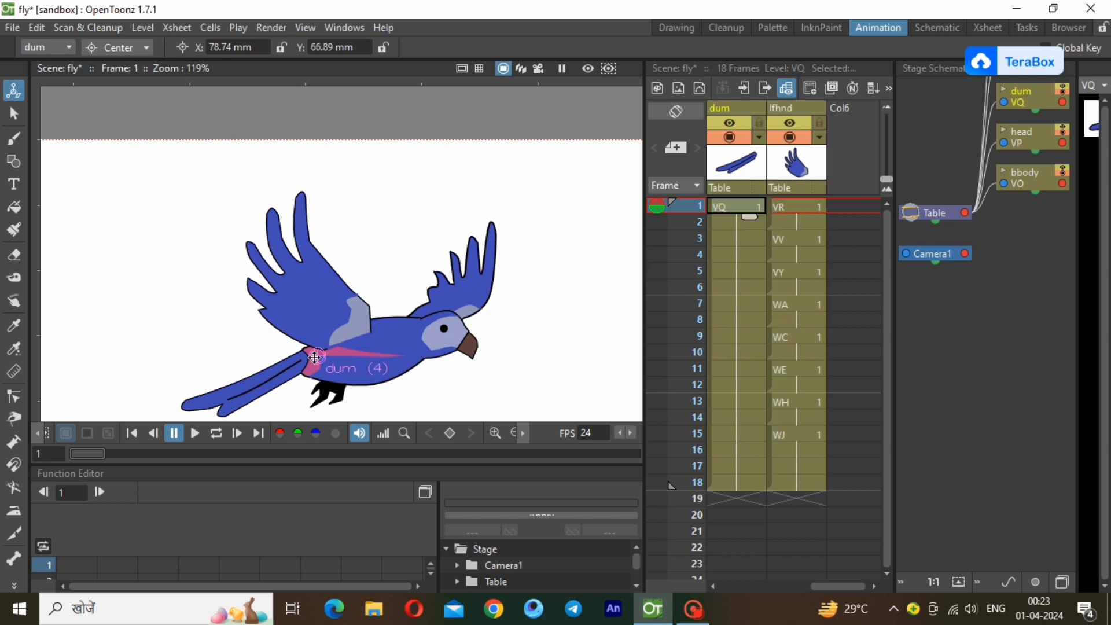
drag(314, 357, 303, 358)
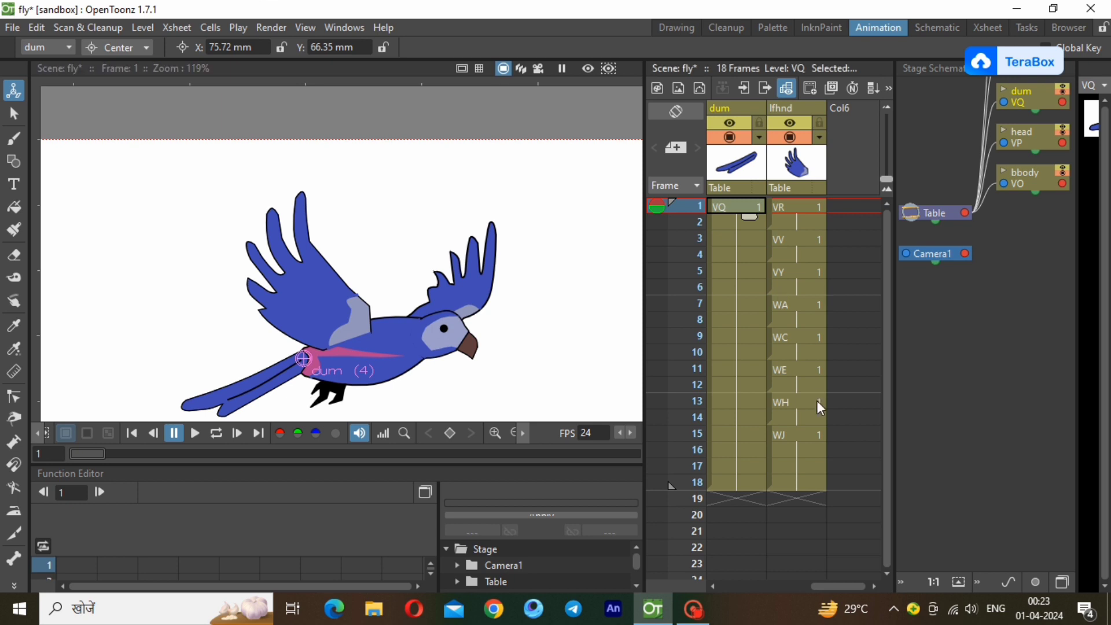
Play the 18-frame flying cycle in a loop to check the wing motion, and stop it.
drag(832, 586, 730, 593)
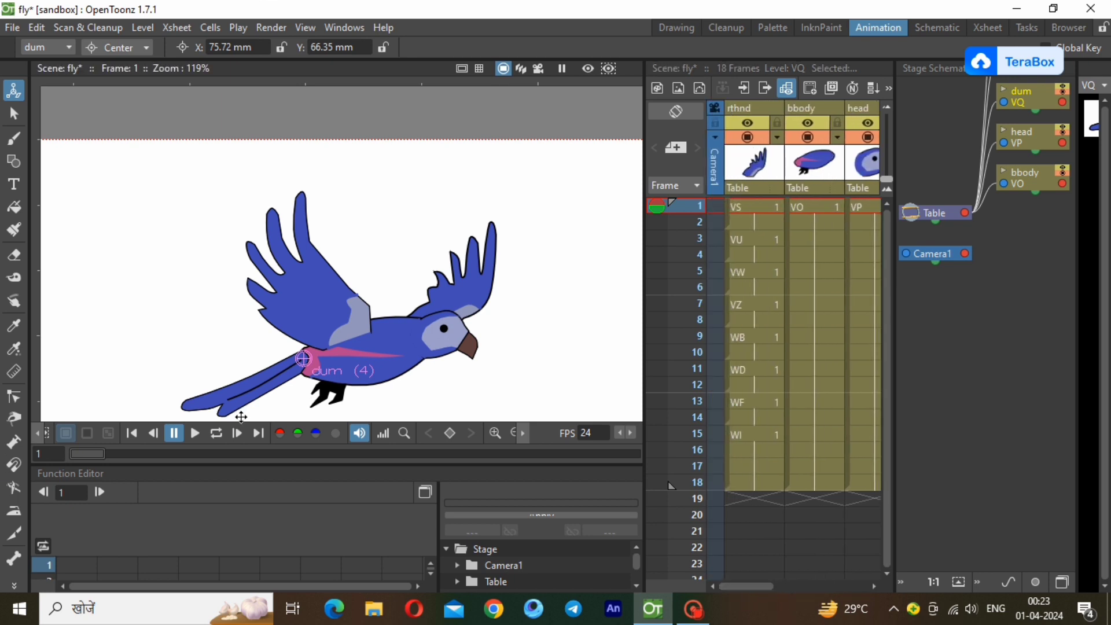
scroll(483, 352, up, 1)
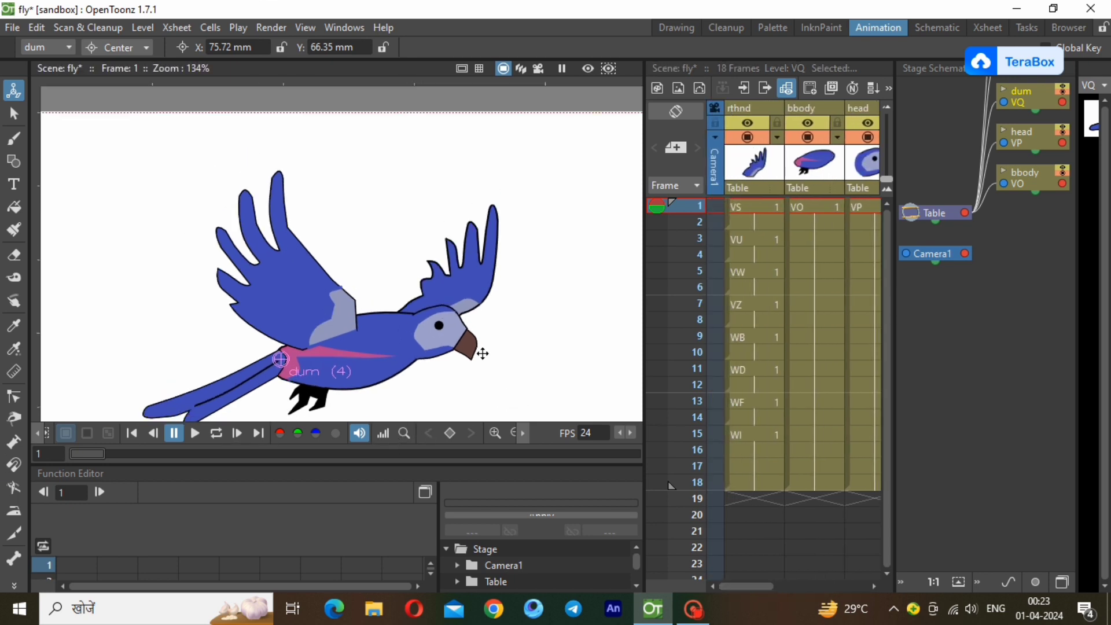
click(514, 432)
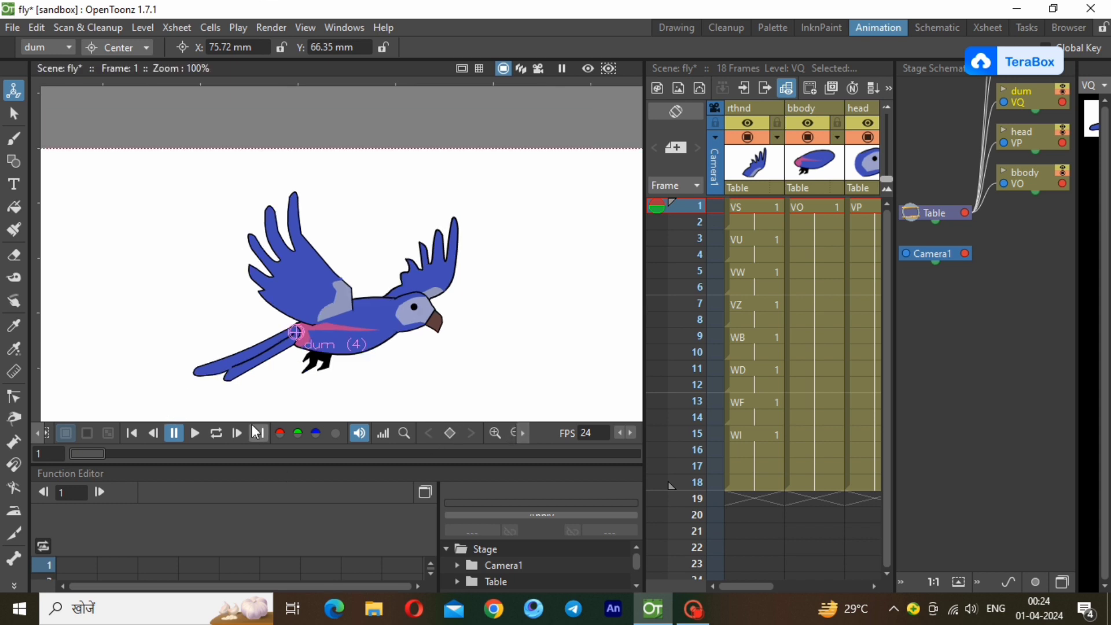
click(216, 434)
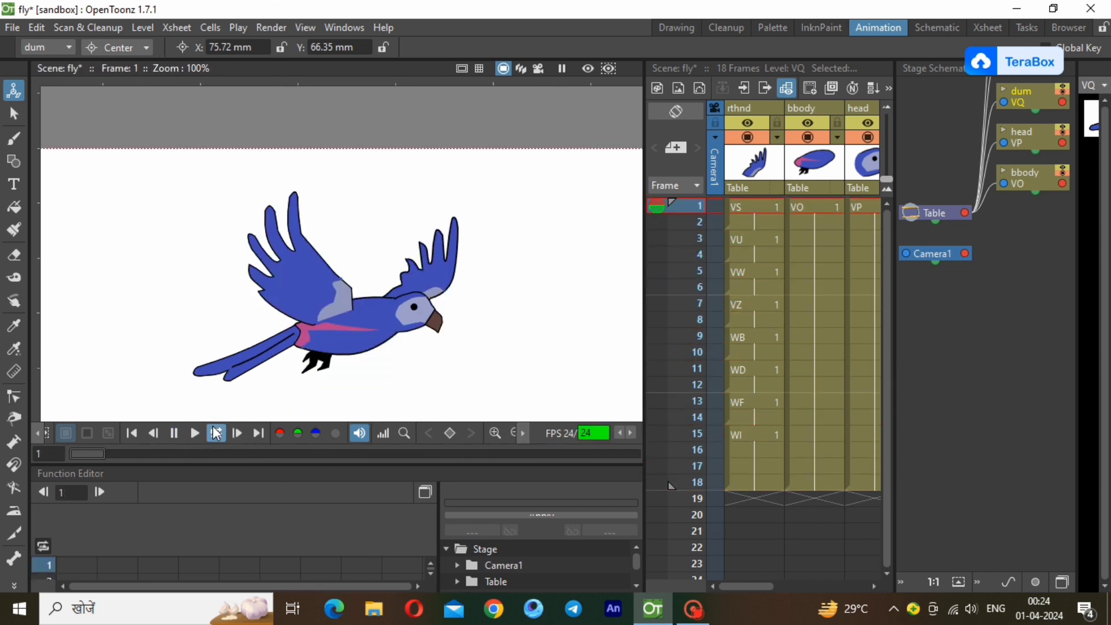
click(217, 433)
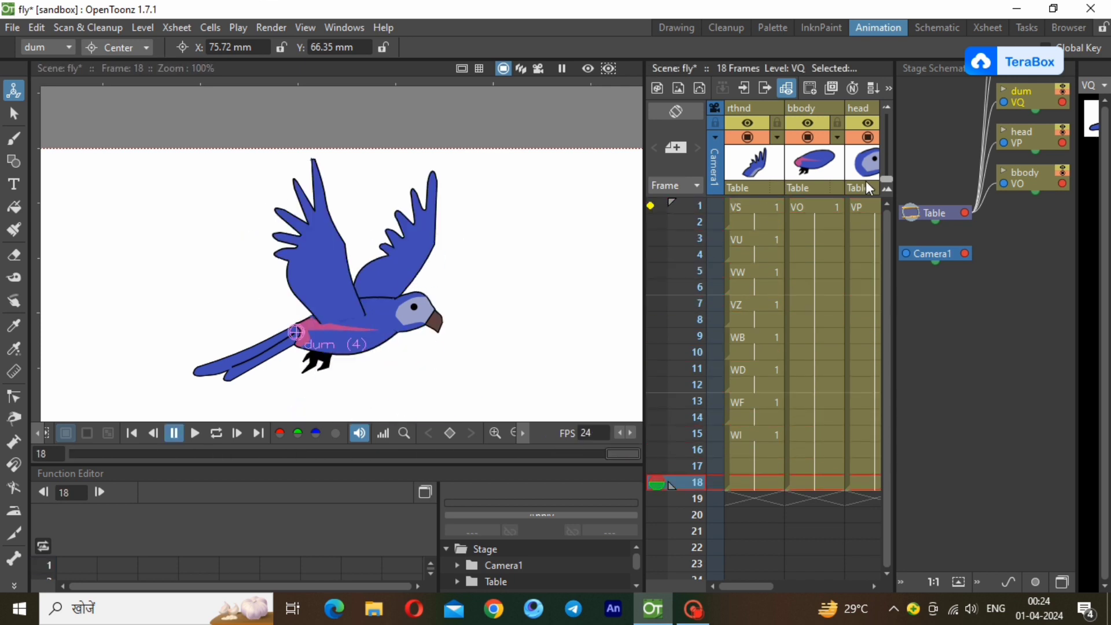
Return to frame 1 of the head column, then float and enlarge the Stage Schematic so all column nodes are in view.
click(862, 207)
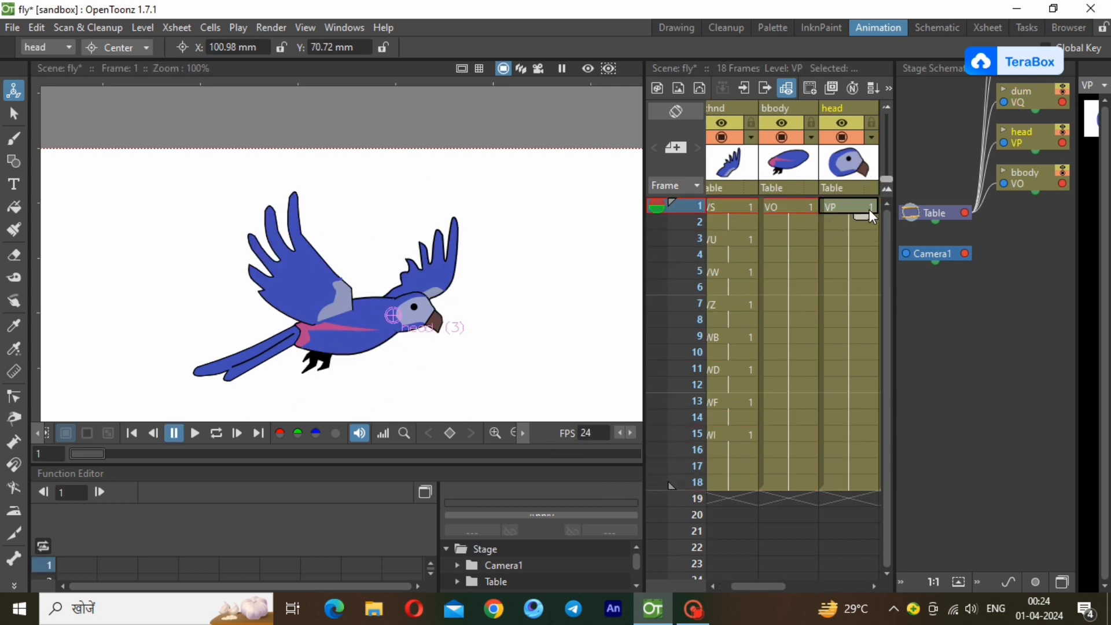
drag(949, 69, 796, 54)
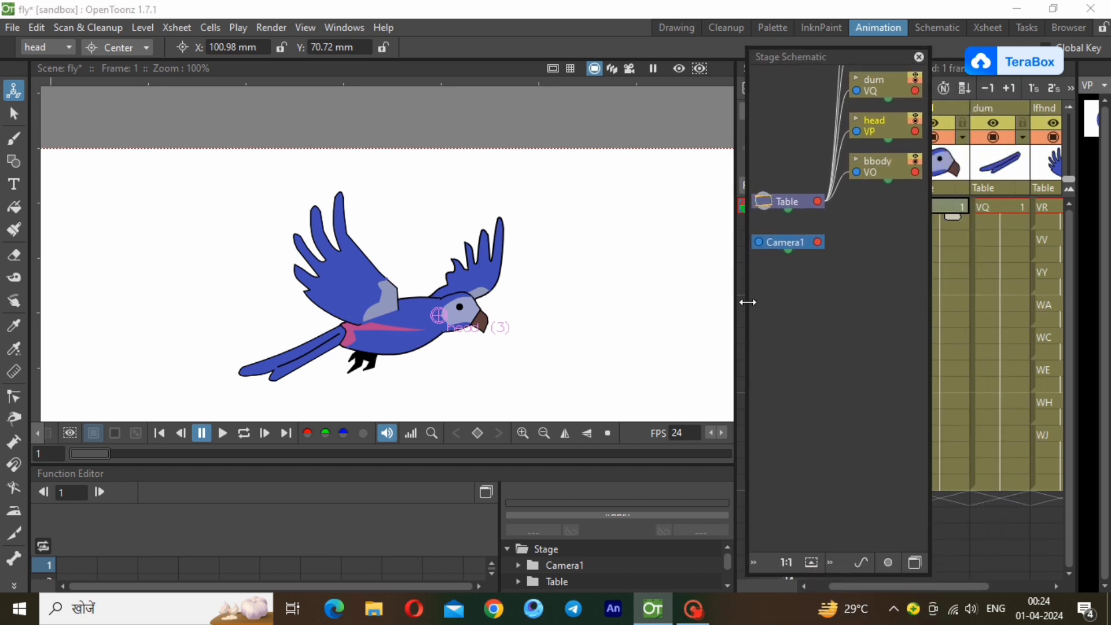
drag(745, 299, 483, 282)
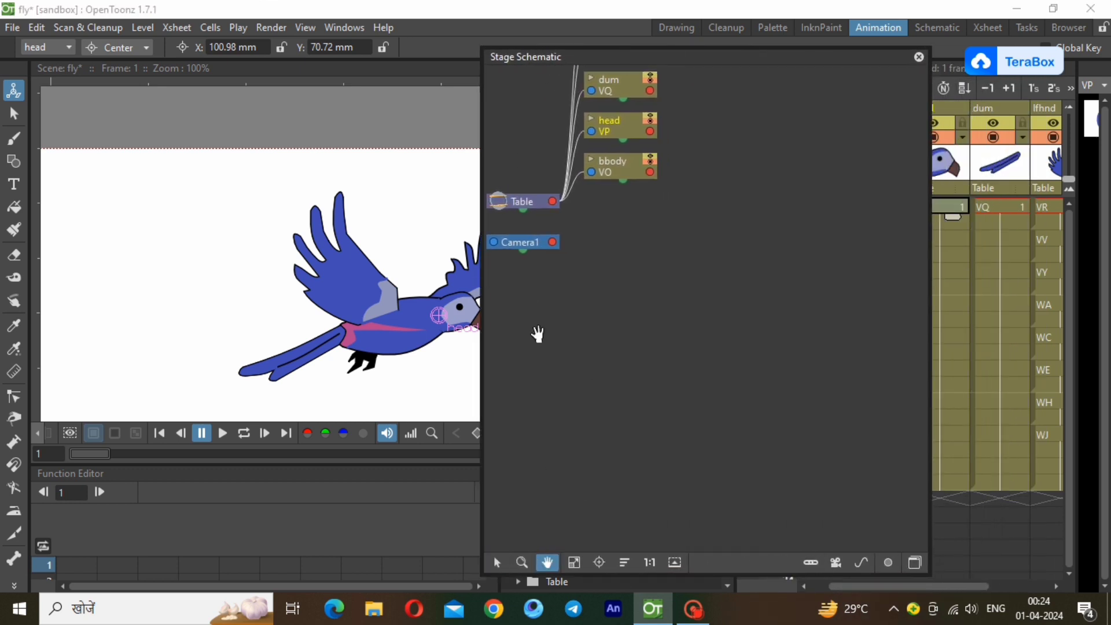
drag(538, 333, 621, 494)
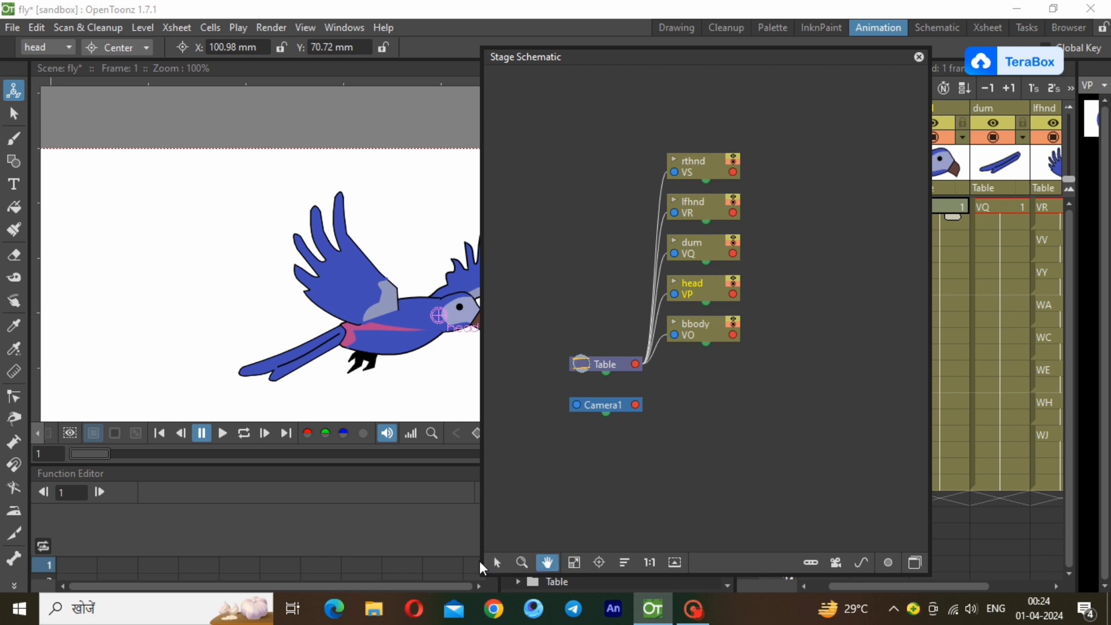
Arrange the head, dum, lfhnd and rthnd nodes around bbody and link each one to bbody as its parent.
click(496, 563)
drag(711, 330, 801, 400)
drag(704, 300, 780, 355)
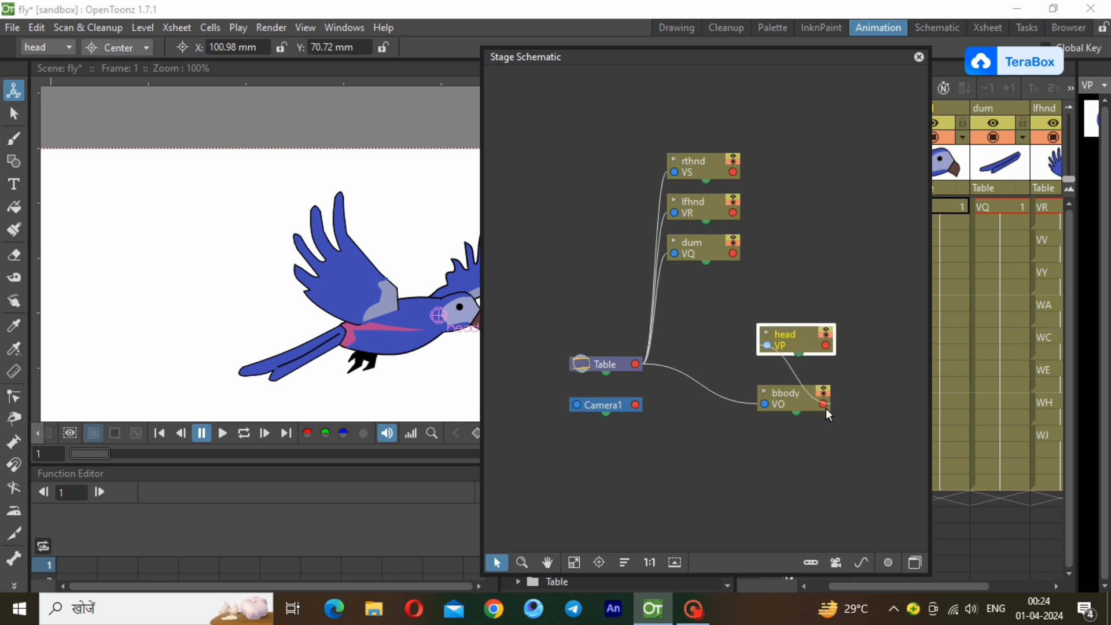
drag(717, 248, 778, 469)
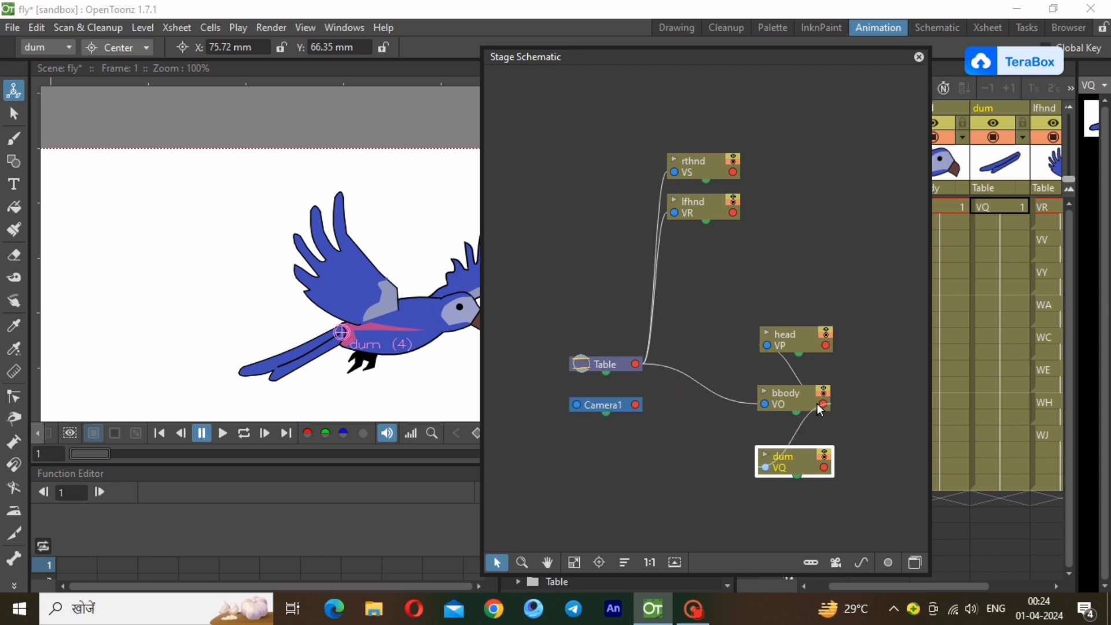
drag(706, 214, 878, 441)
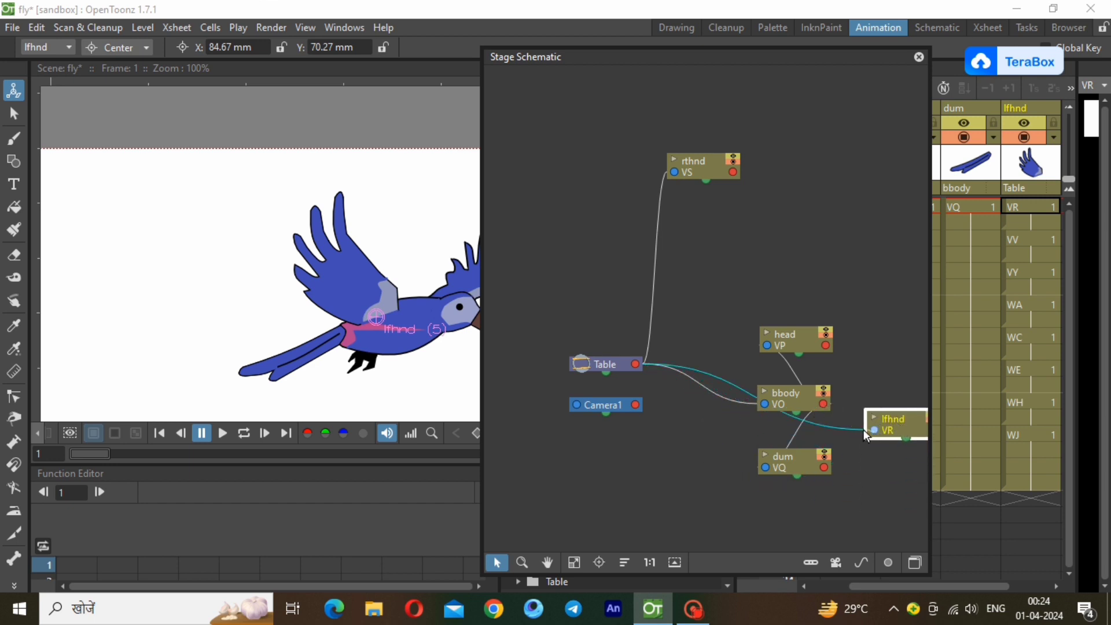
drag(866, 435, 823, 404)
drag(707, 171, 823, 404)
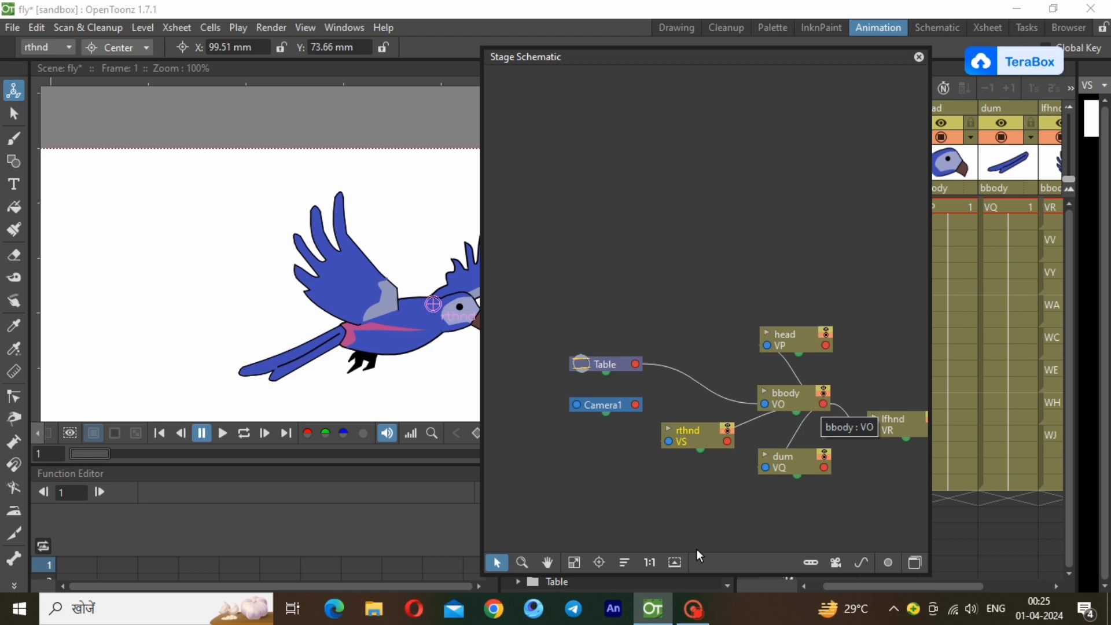
Recentre the linked nodes and shrink the floating Stage Schematic so it no longer covers the canvas.
click(547, 562)
drag(589, 494, 518, 478)
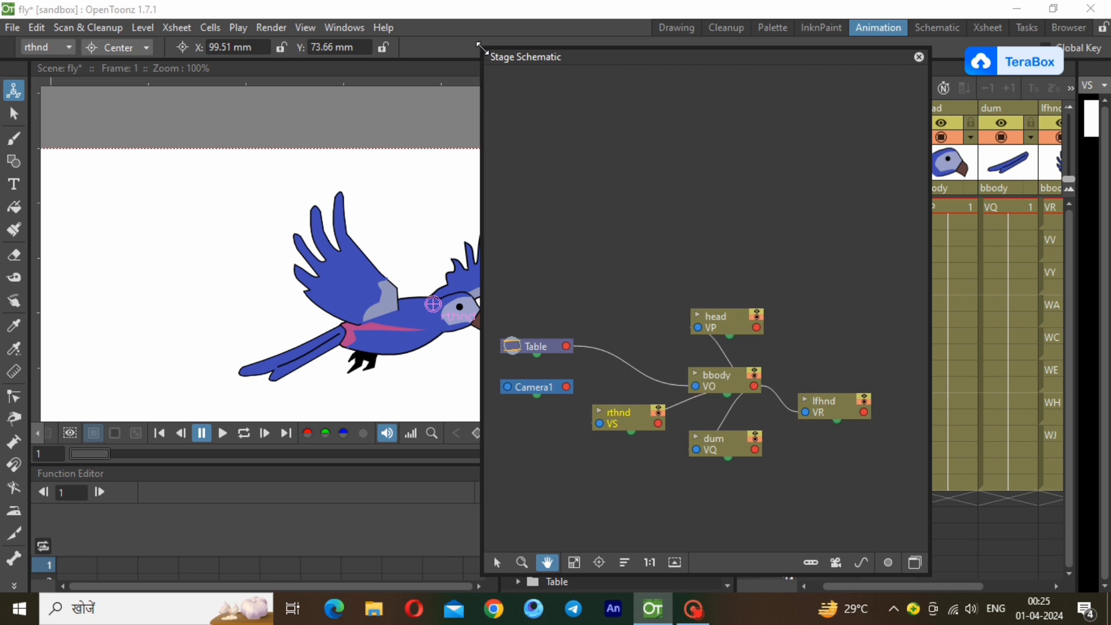
drag(480, 47, 848, 503)
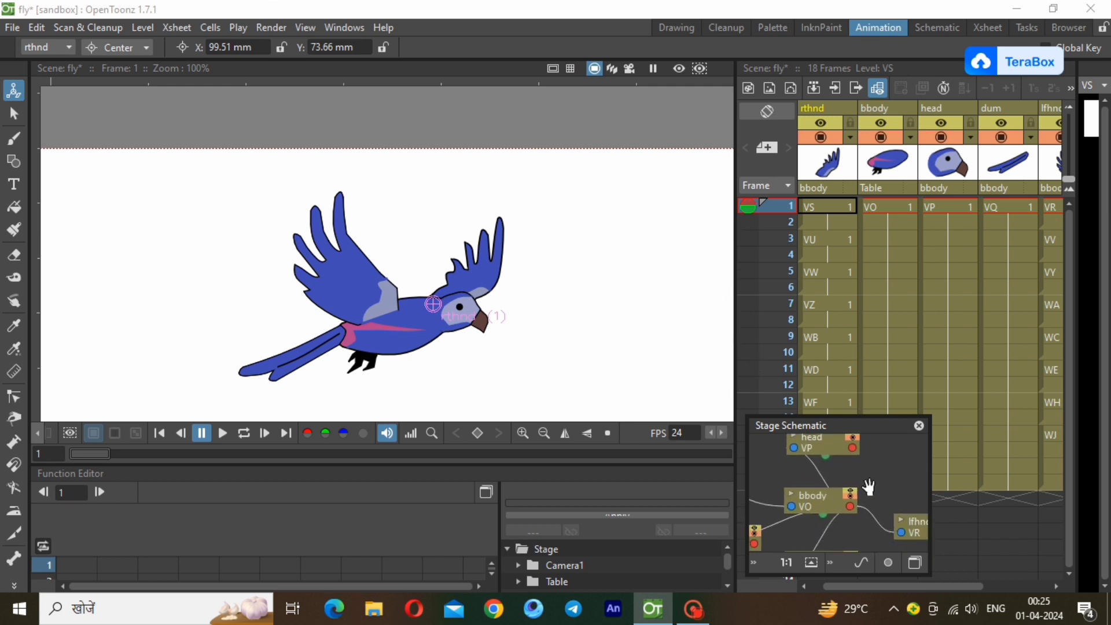
Activate the Skeleton tool on frame 1 of the head column and set its mode to Animate.
click(14, 557)
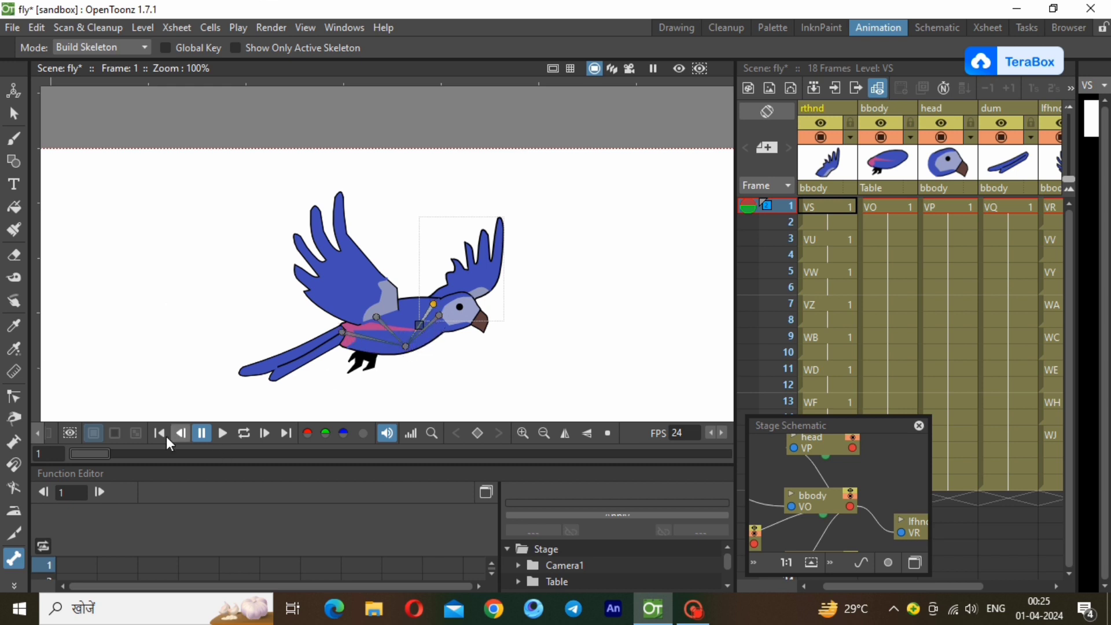
click(14, 113)
click(946, 209)
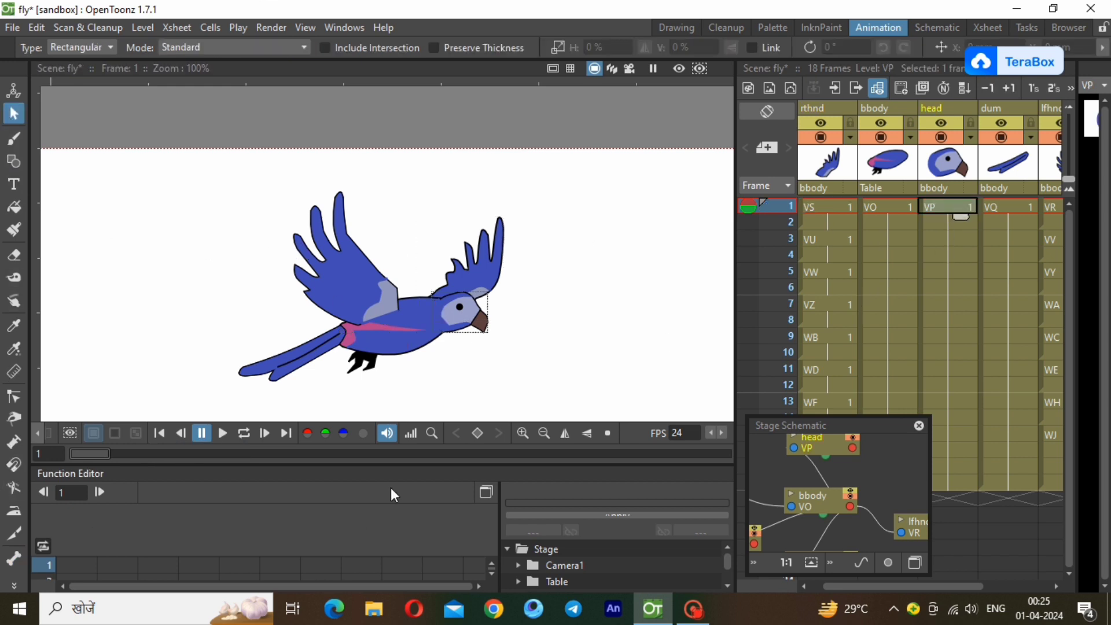
click(22, 564)
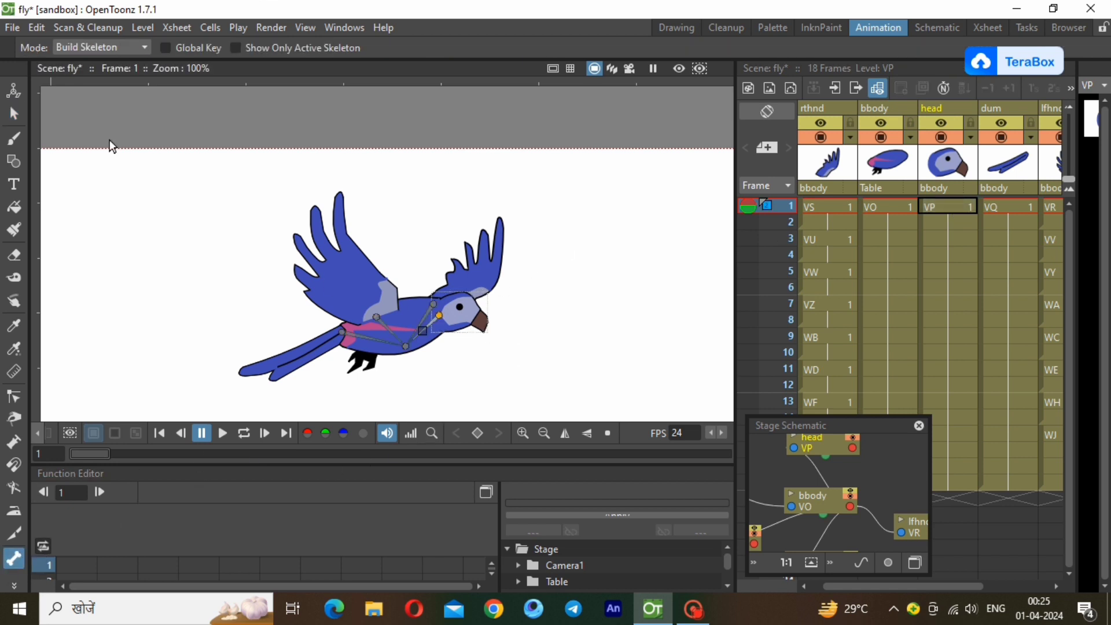
click(100, 48)
click(100, 75)
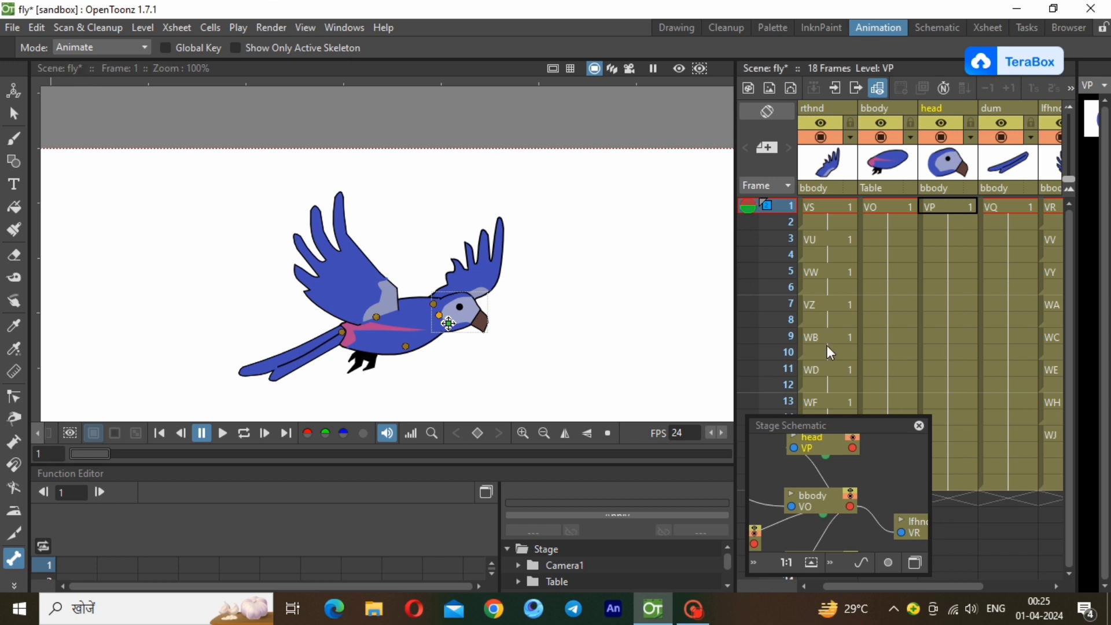
Set a keyframe on the head at frame 1 and rotate the head slightly upwards at frame 7.
right_click(948, 204)
click(973, 202)
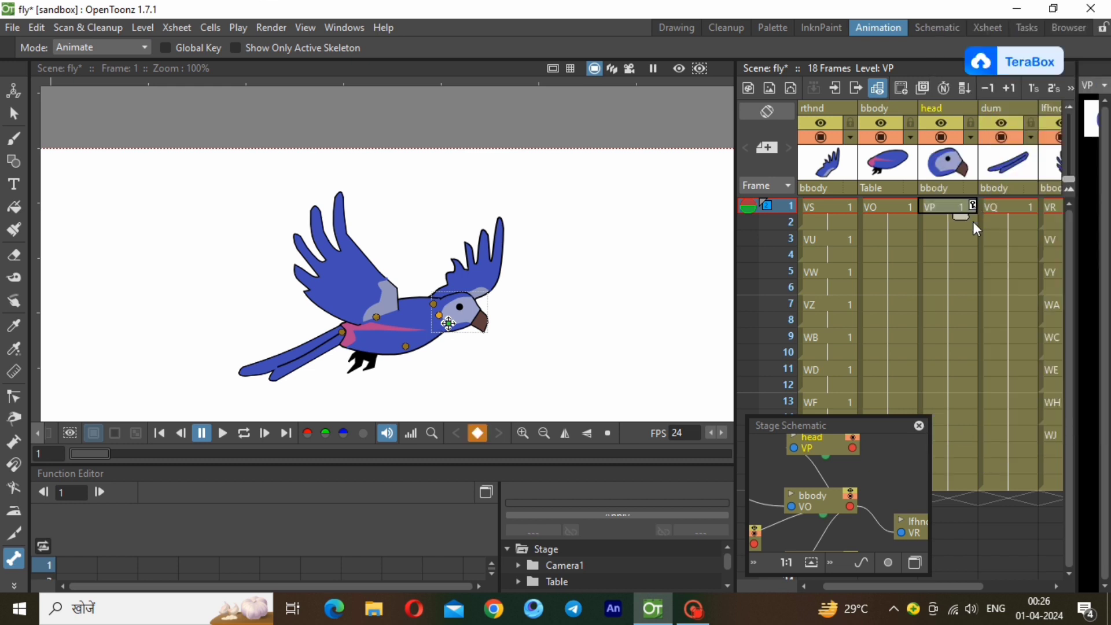
click(964, 254)
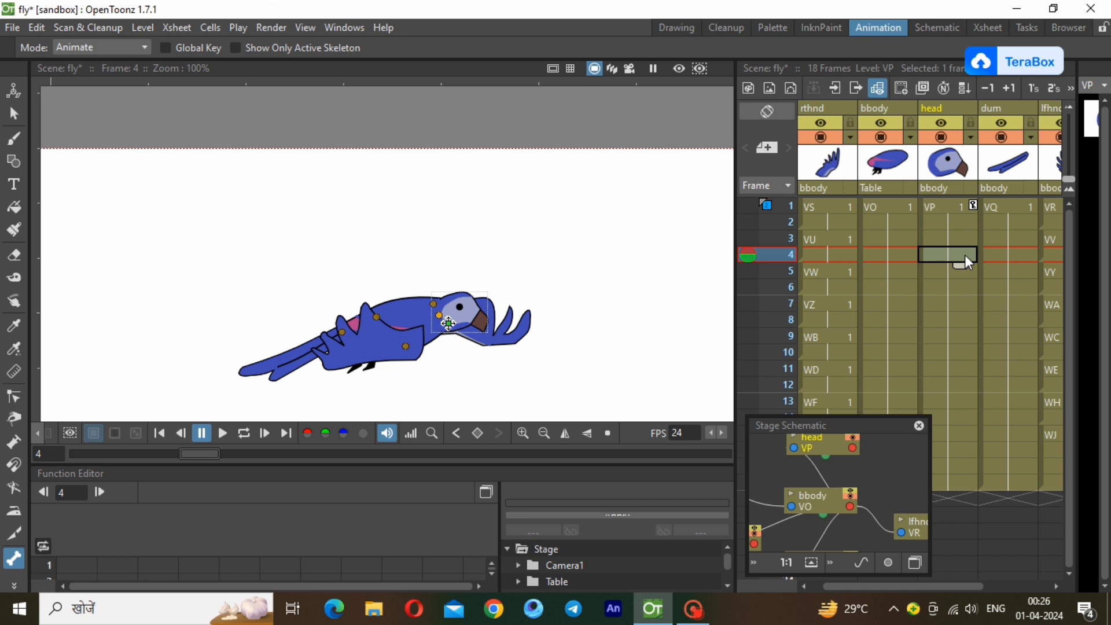
click(966, 290)
click(969, 304)
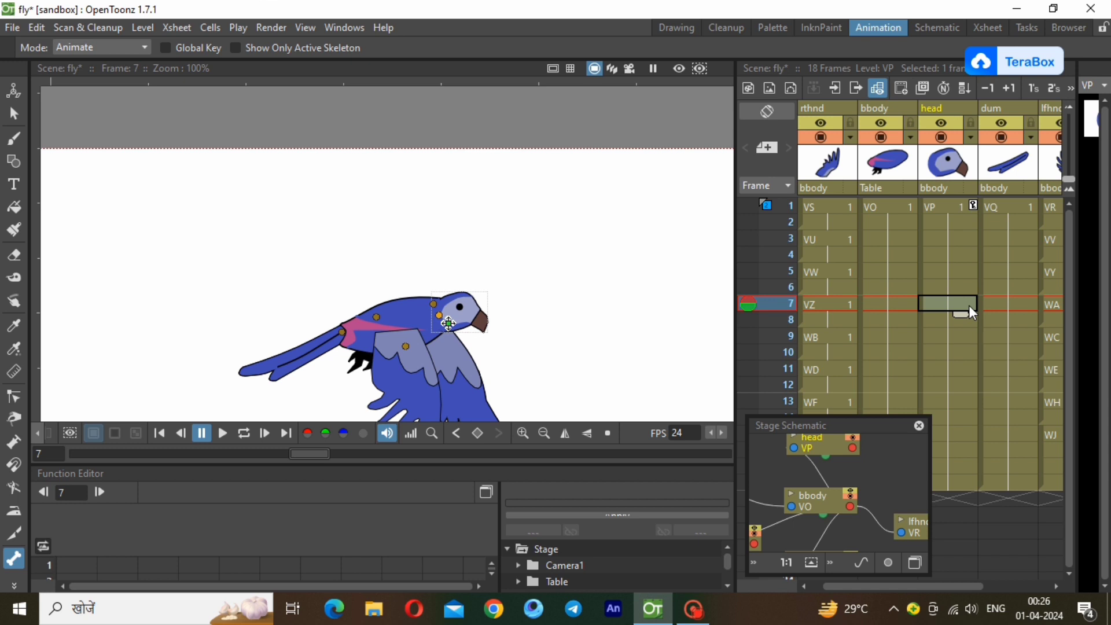
drag(480, 316, 478, 304)
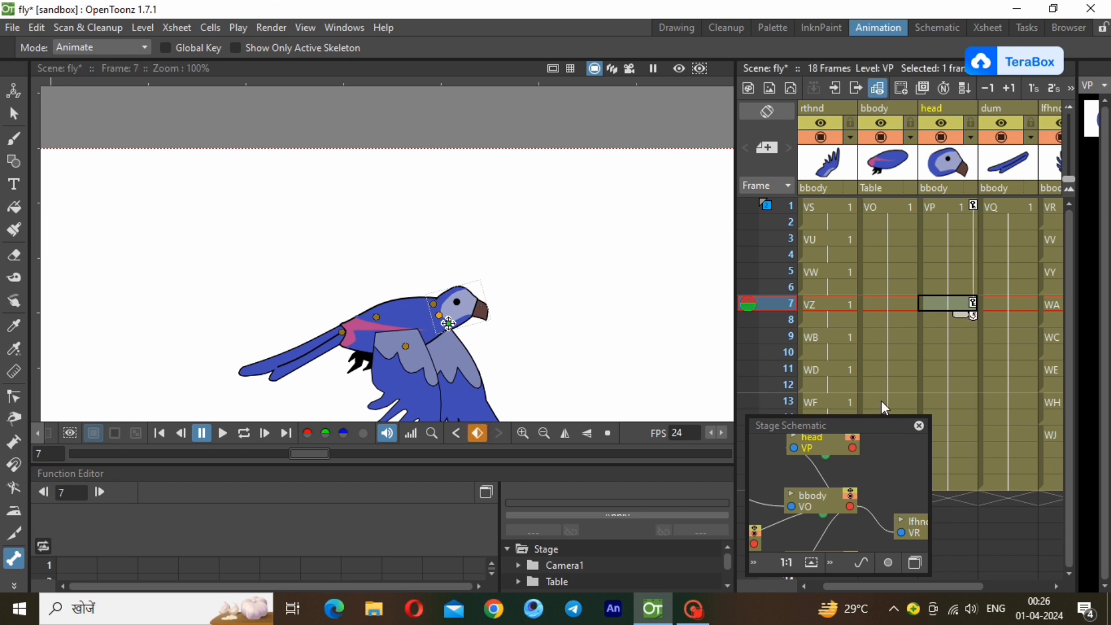
Step through frames 2 to 7 of the head column to check the head's upward turn.
click(952, 221)
click(952, 240)
click(952, 255)
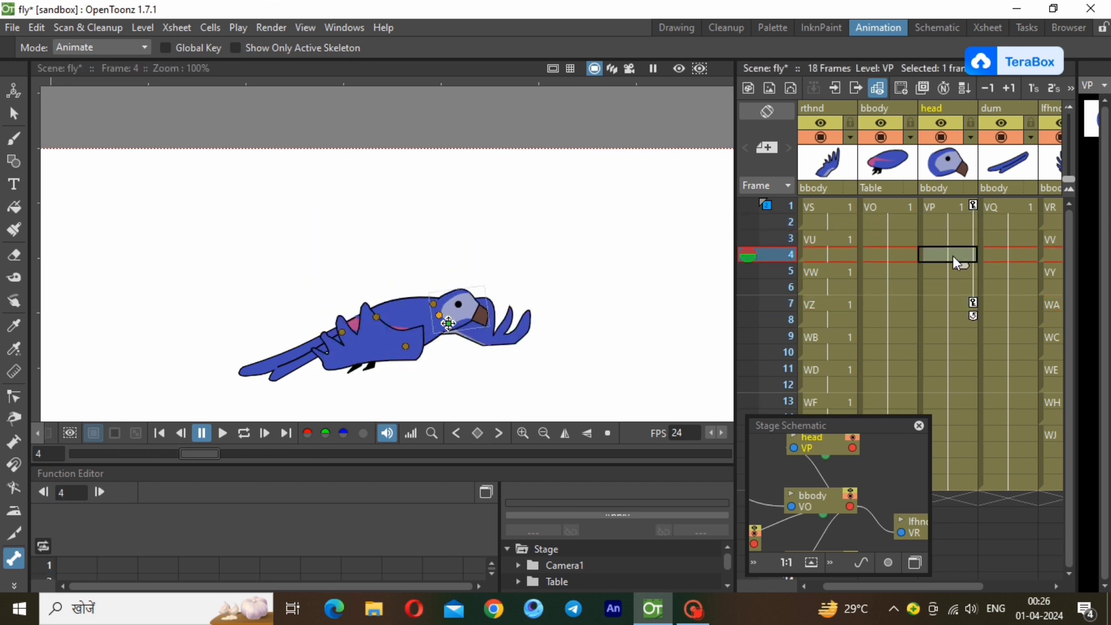
click(952, 275)
click(952, 287)
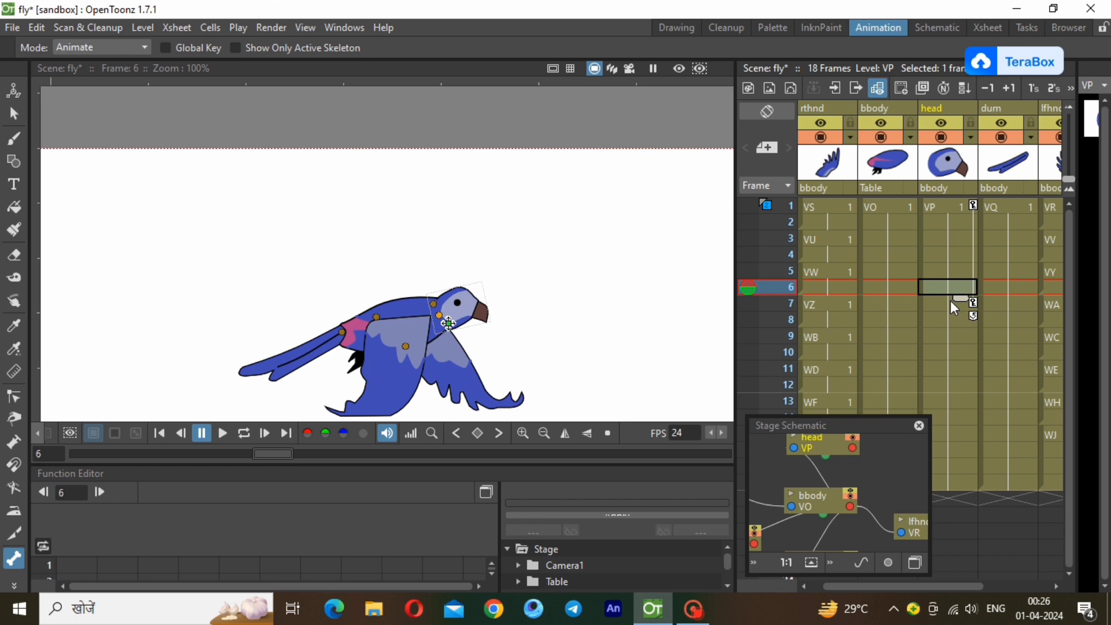
click(950, 301)
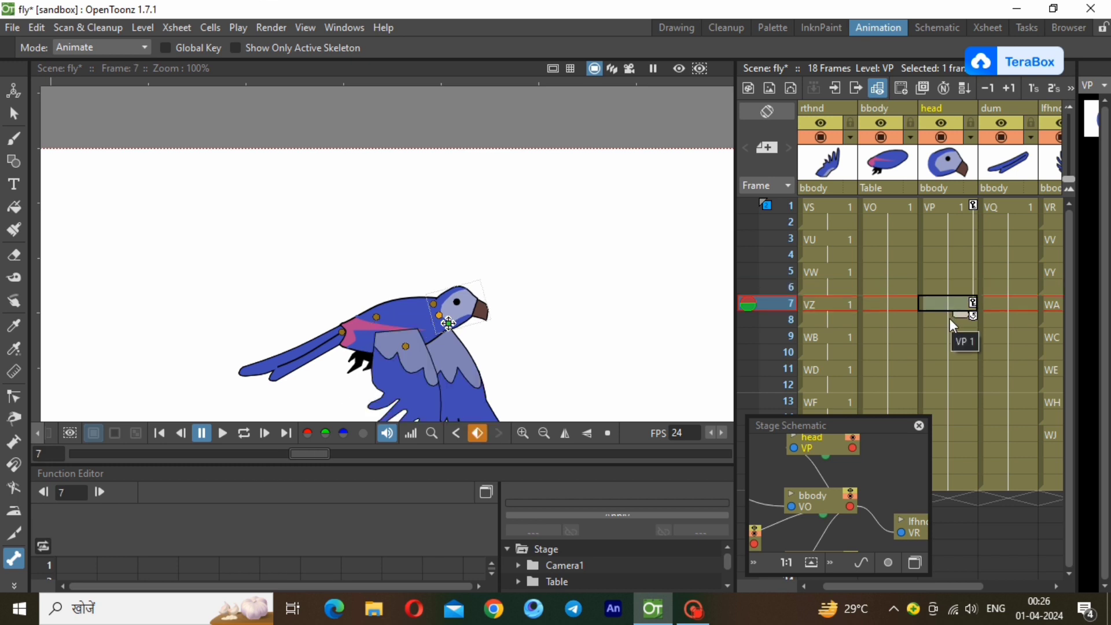
Rotate the head back down to its starting angle at frame 15 and check the pose through frame 18.
click(961, 371)
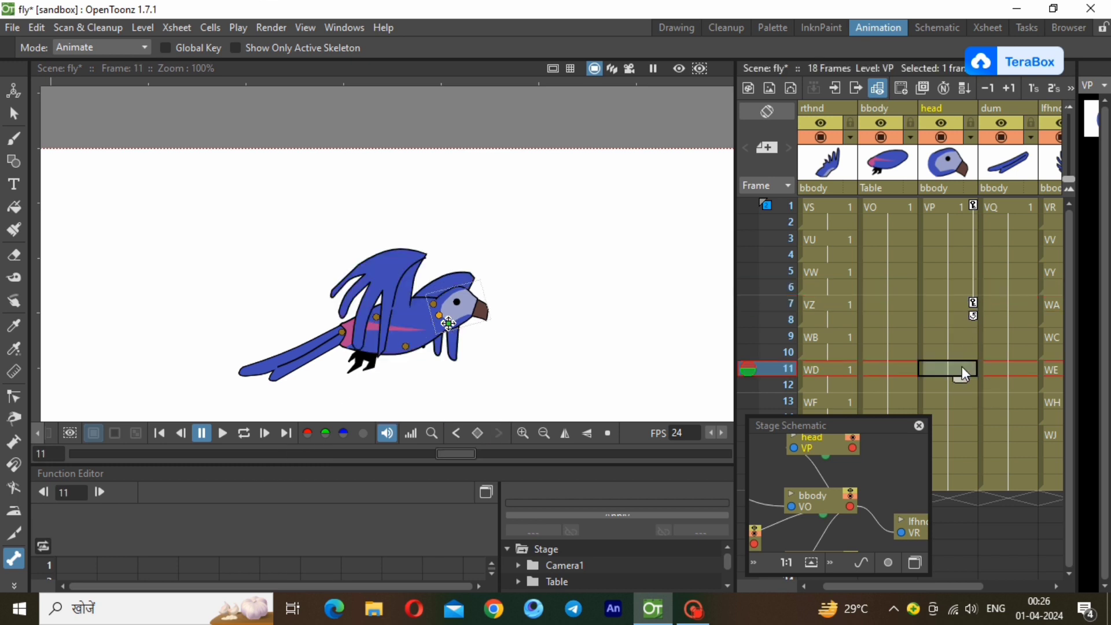
click(962, 385)
click(962, 400)
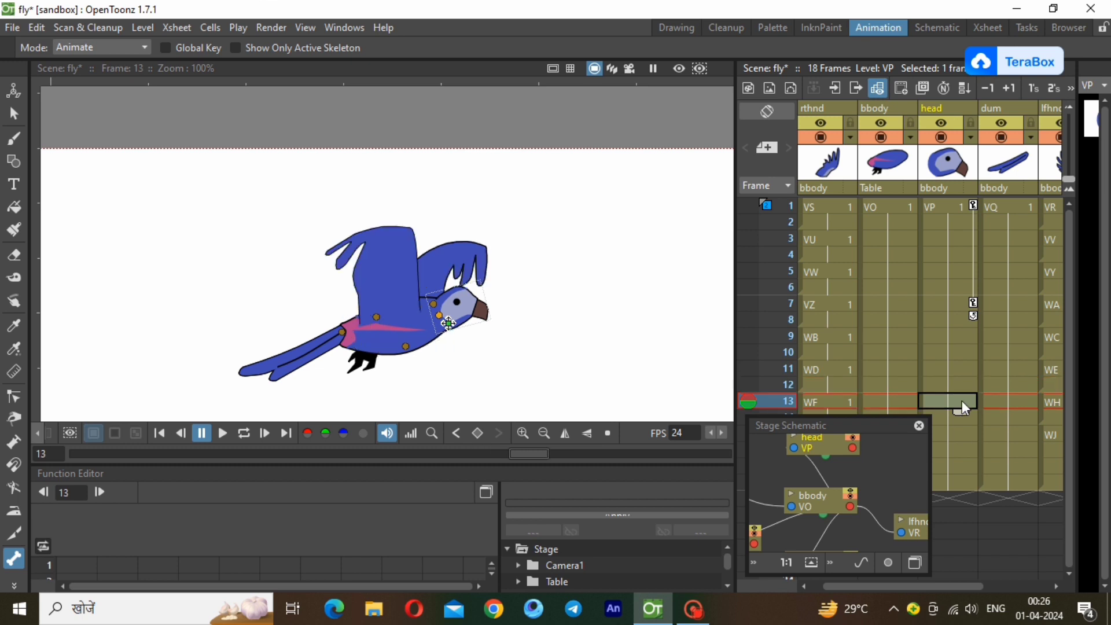
click(958, 418)
click(959, 434)
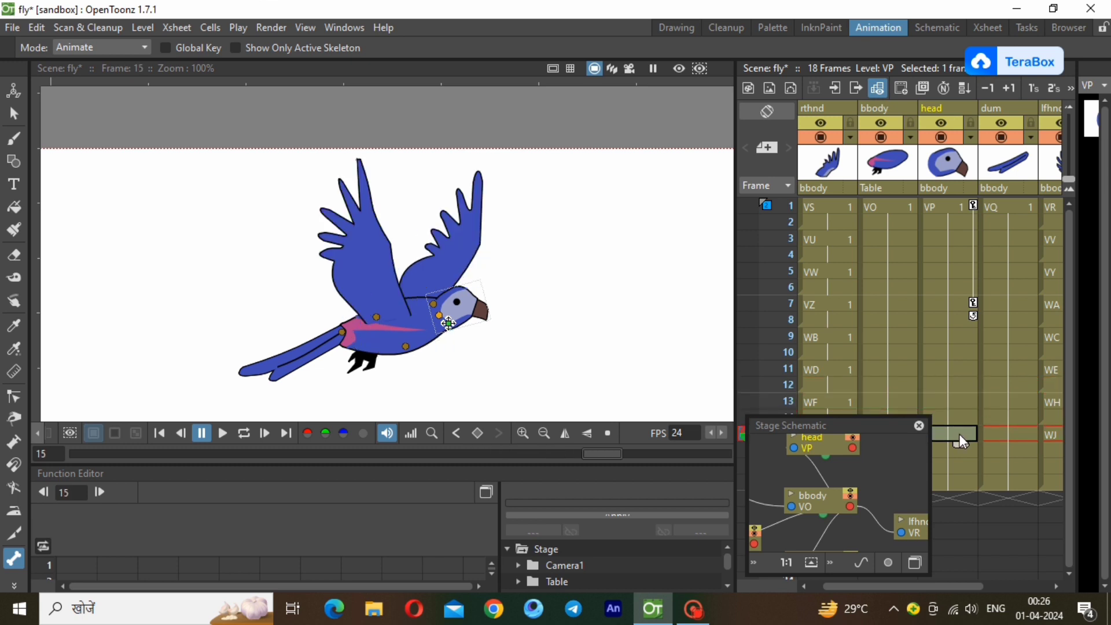
click(959, 456)
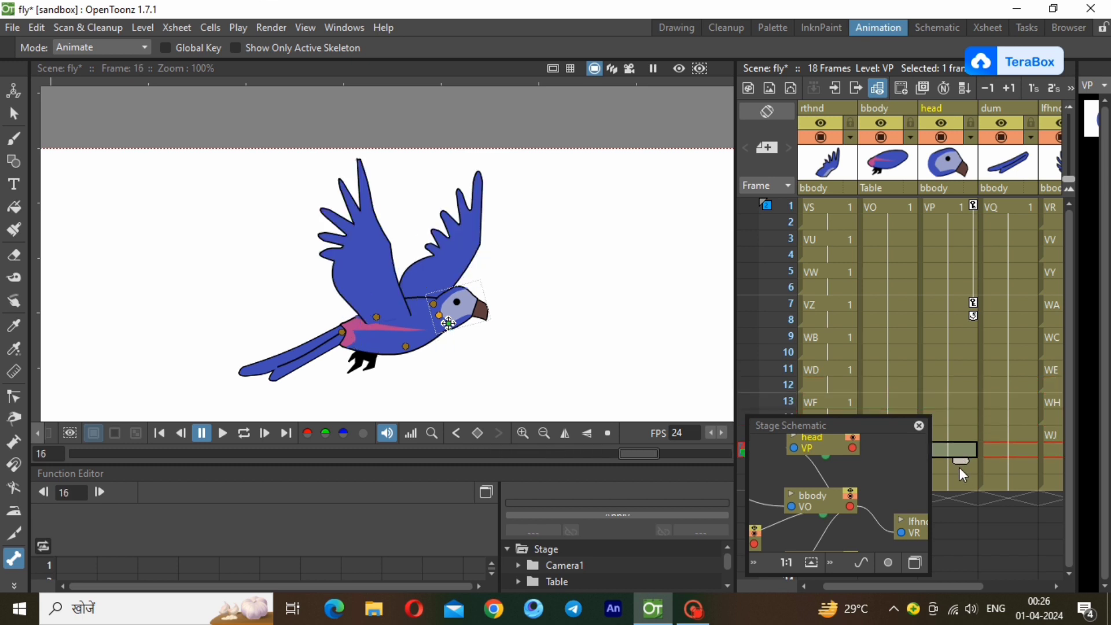
click(960, 435)
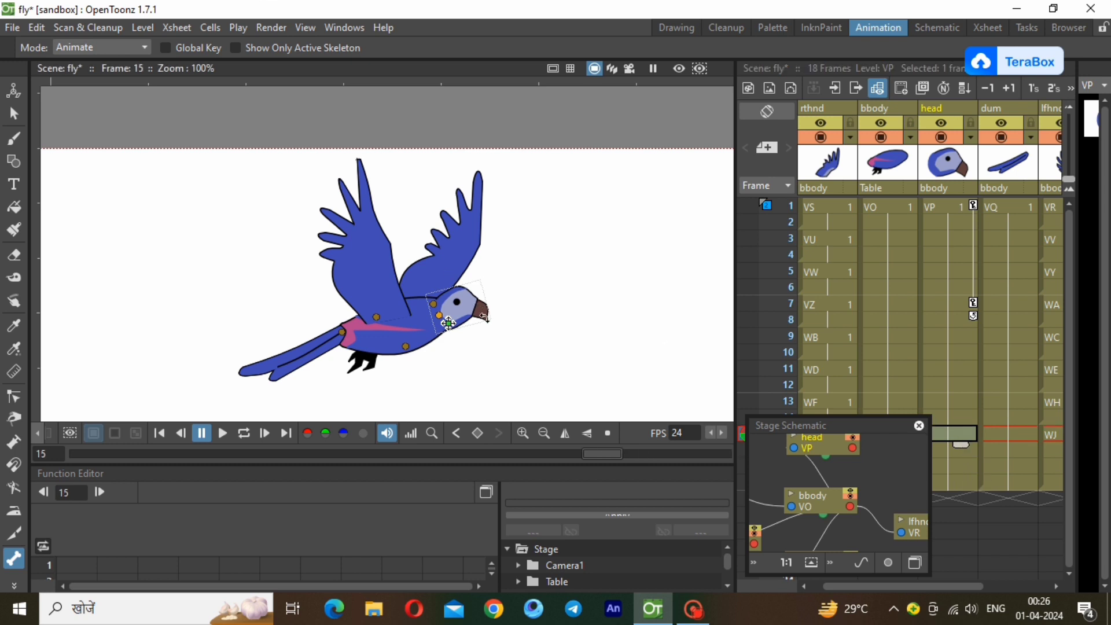
drag(466, 305, 470, 314)
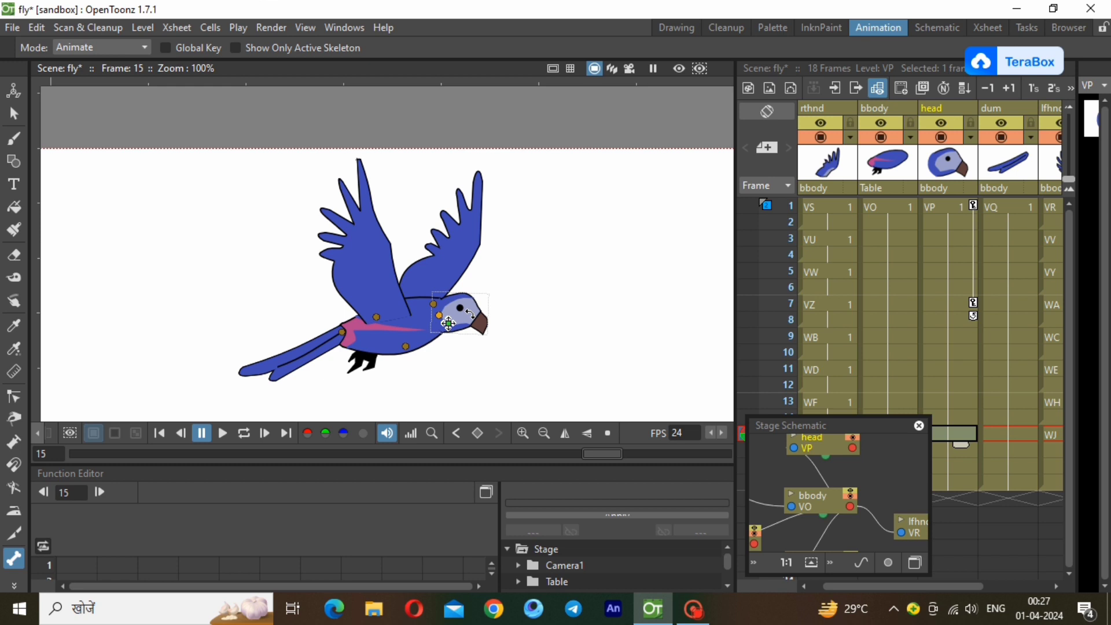
drag(470, 315, 470, 314)
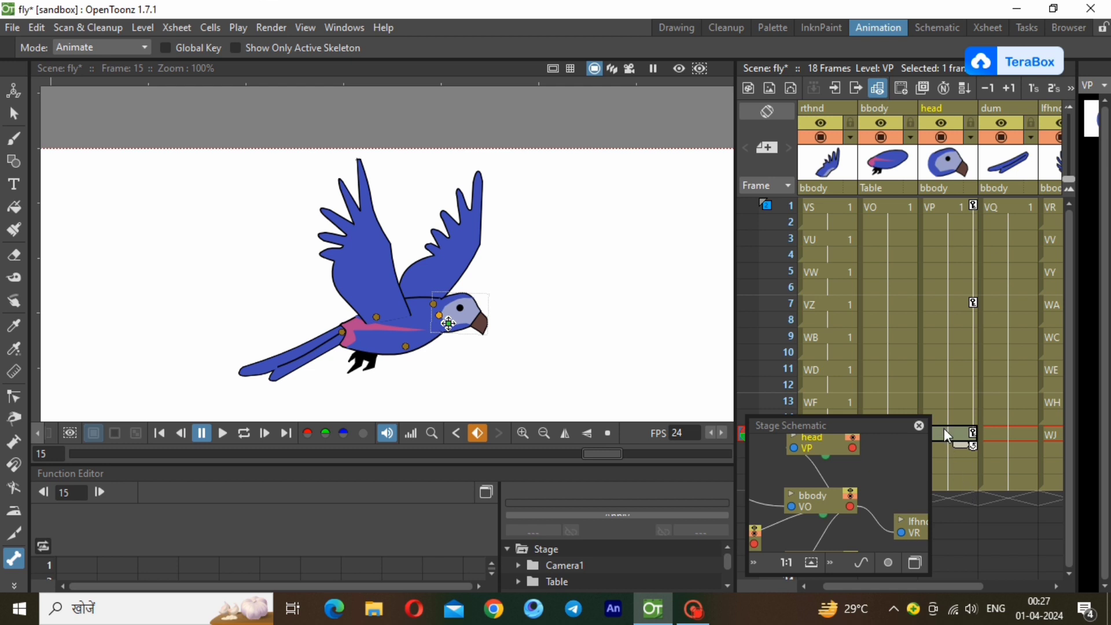
click(948, 449)
click(950, 465)
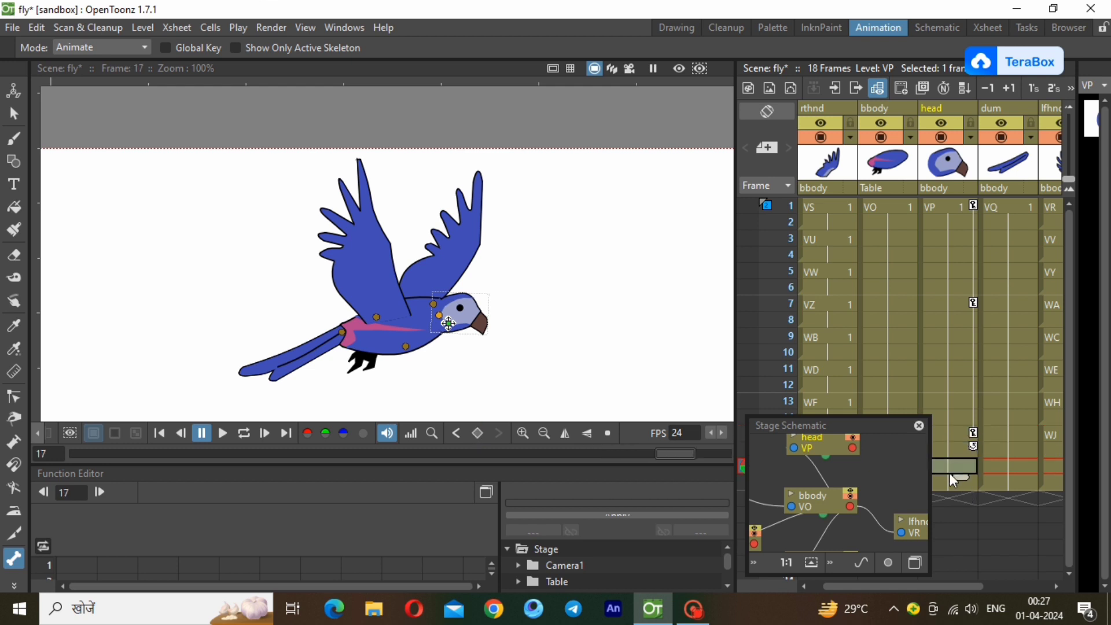
click(950, 487)
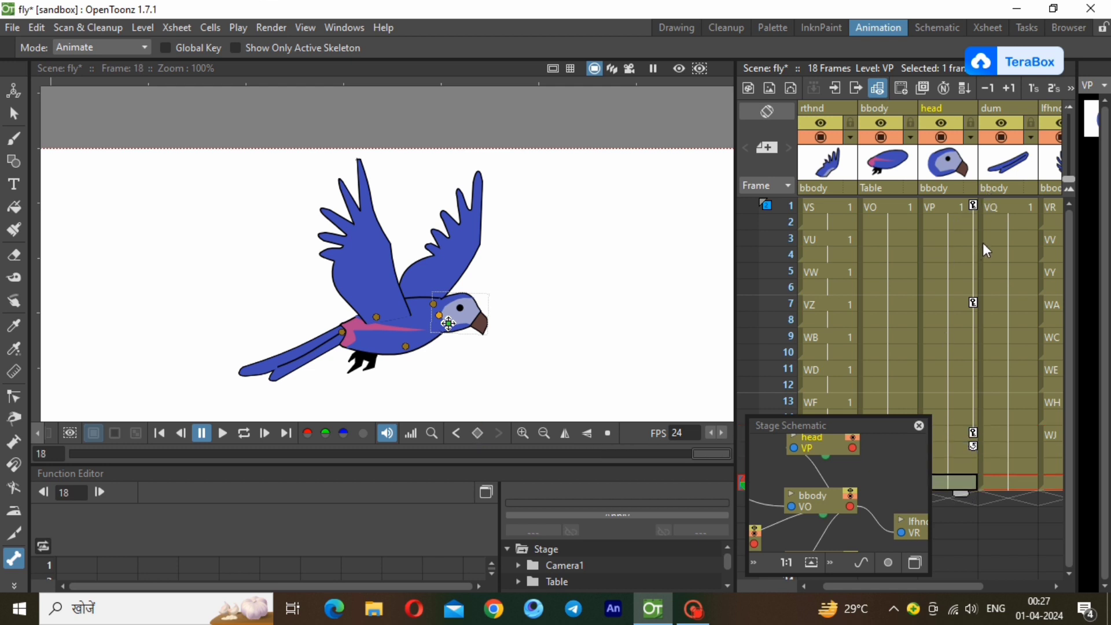
Set a keyframe on the tail (dum column) at frame 1 and rotate the tail slightly upwards at frame 7.
drag(972, 580, 1024, 577)
click(941, 206)
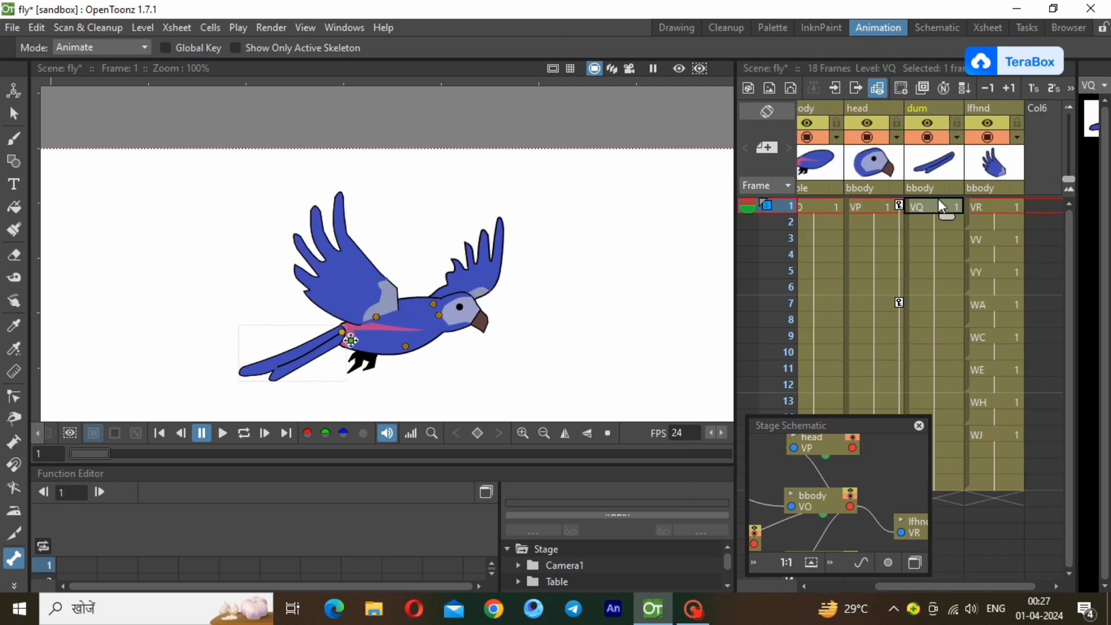
right_click(932, 208)
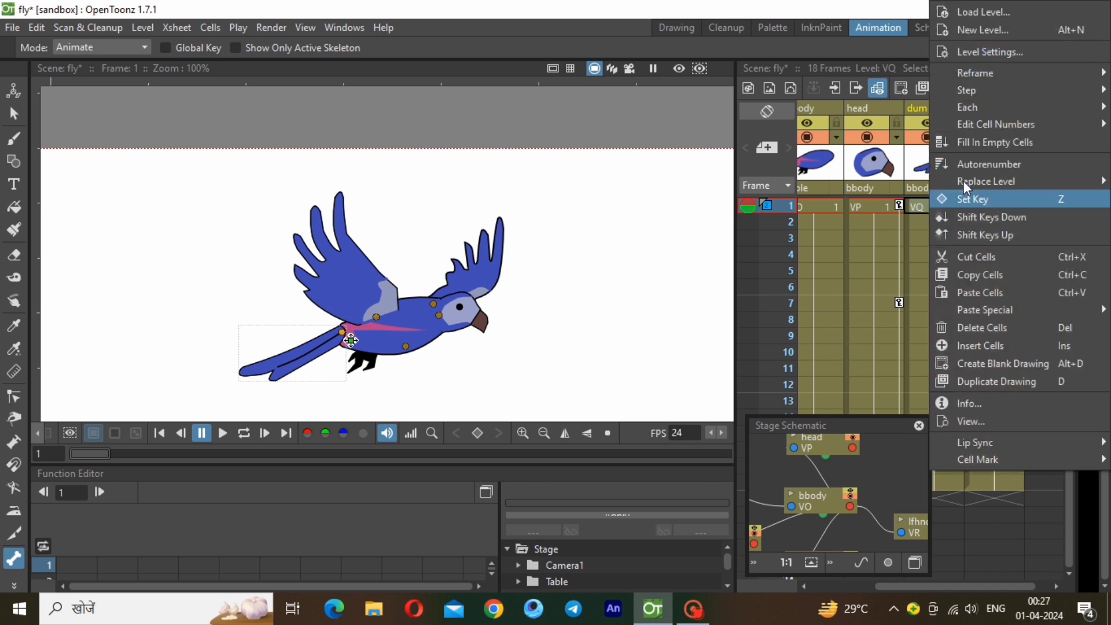
click(977, 198)
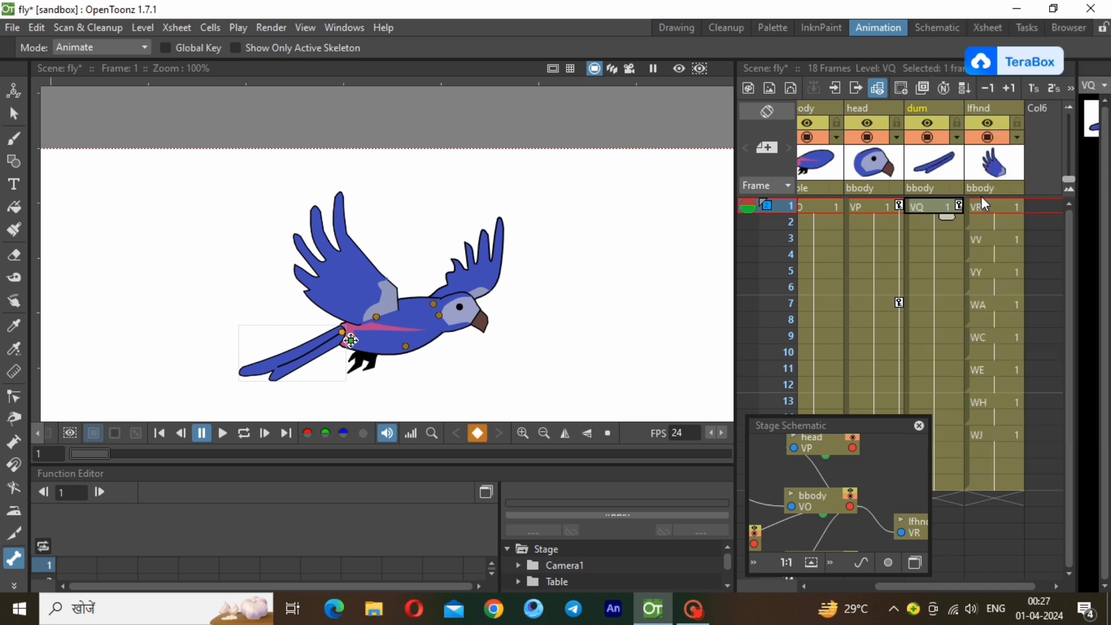
click(954, 305)
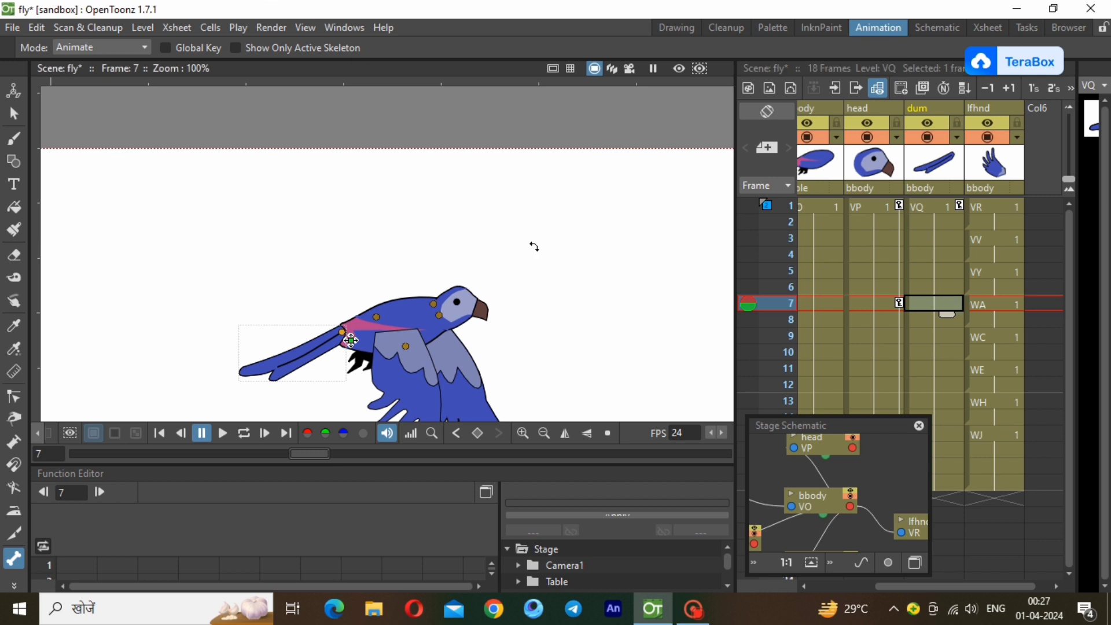
drag(283, 352, 280, 341)
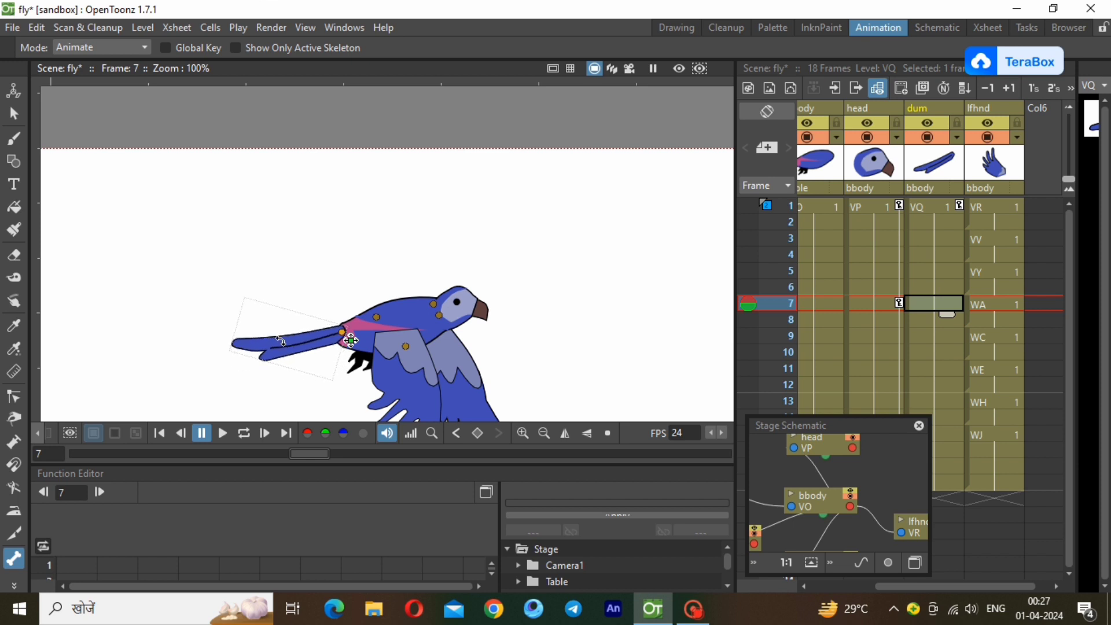
Rotate the tail back down to about its starting angle at frame 15 of the dum column.
click(943, 383)
click(949, 402)
click(949, 418)
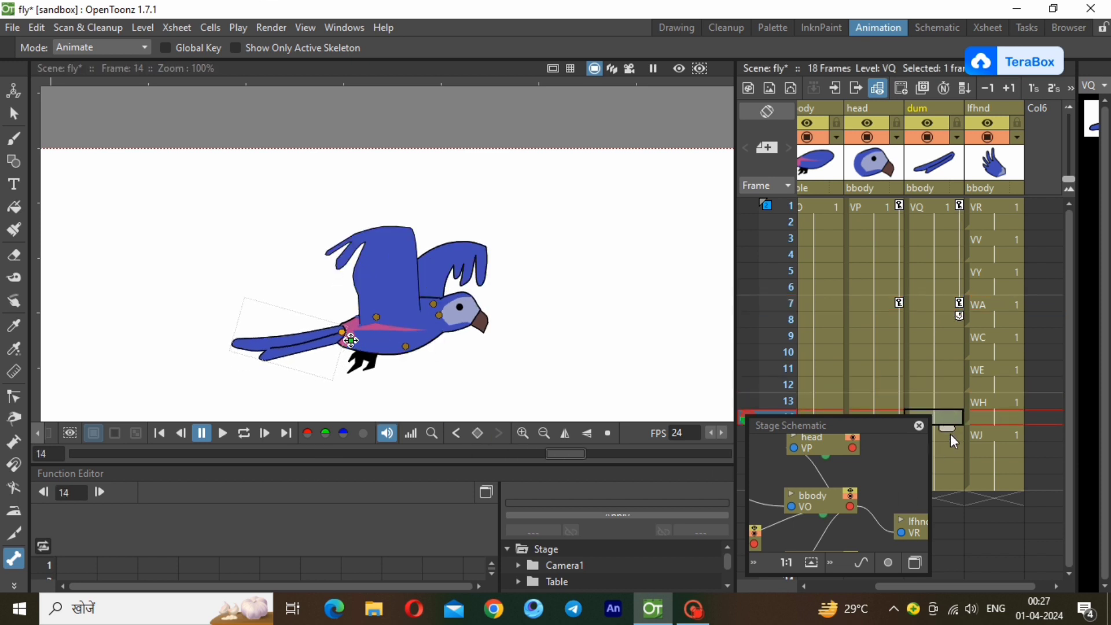
click(951, 434)
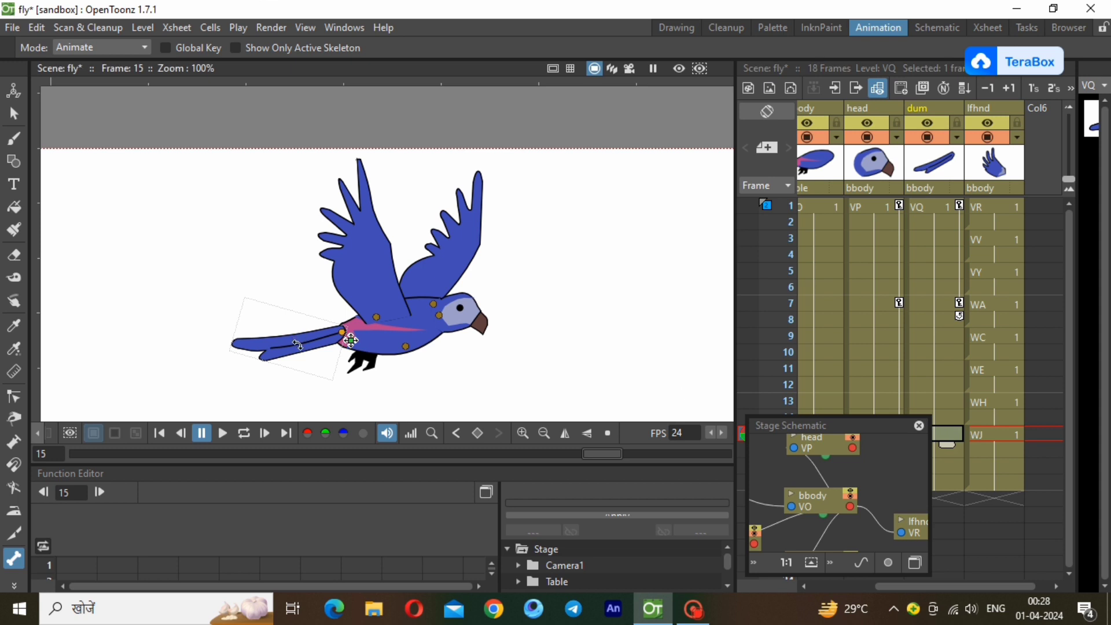
drag(297, 344, 302, 351)
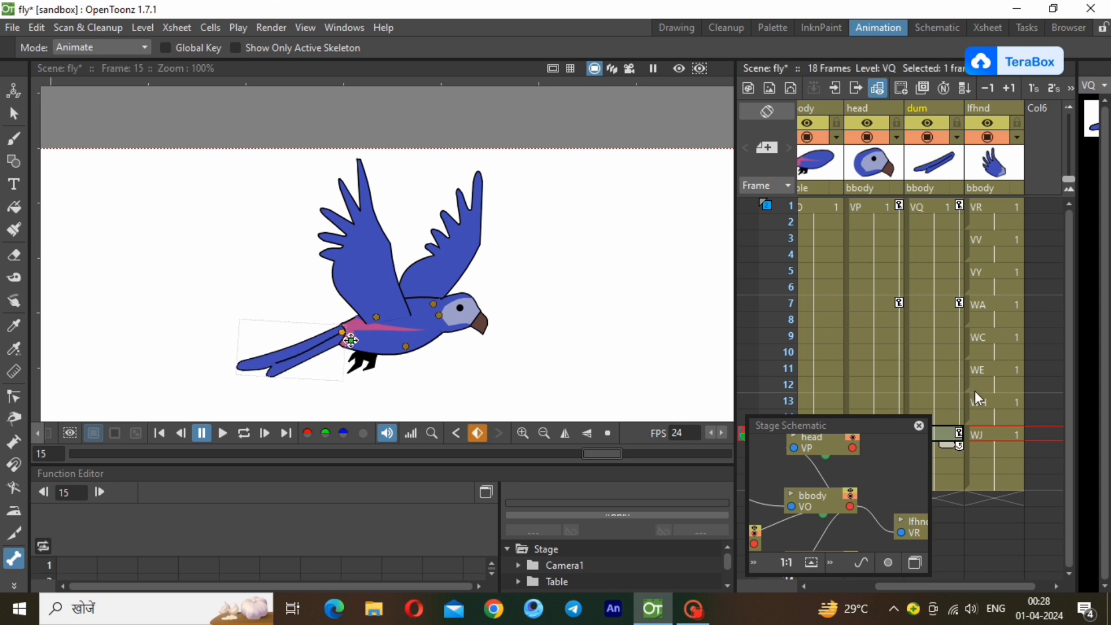
Play the flying cycle in a loop to check the head and tail motion with the whole camera frame width in view.
click(246, 434)
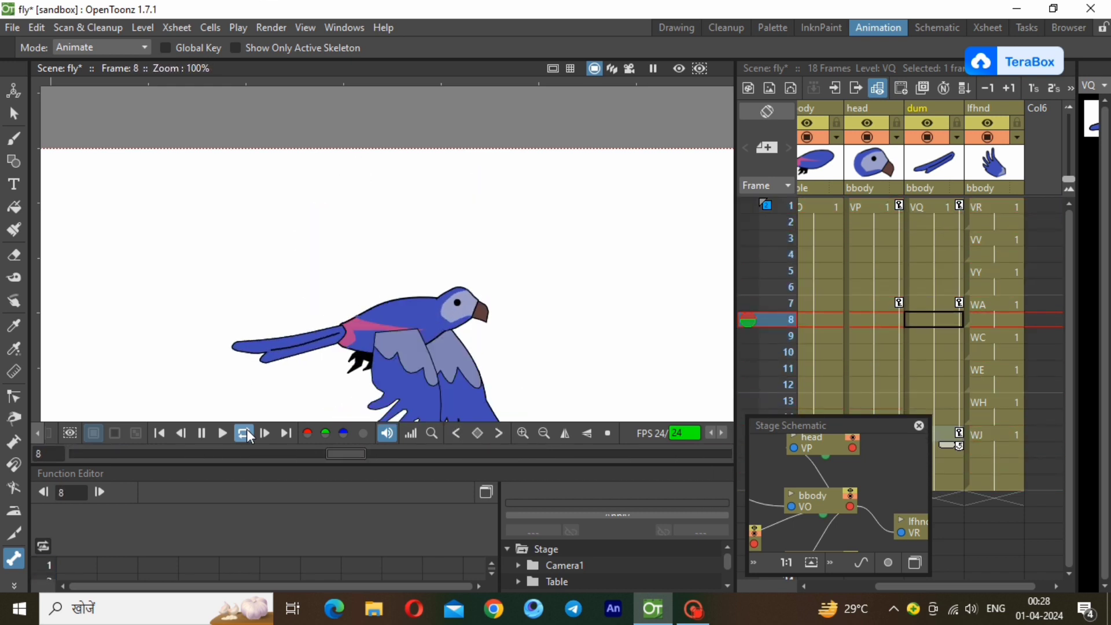
click(544, 434)
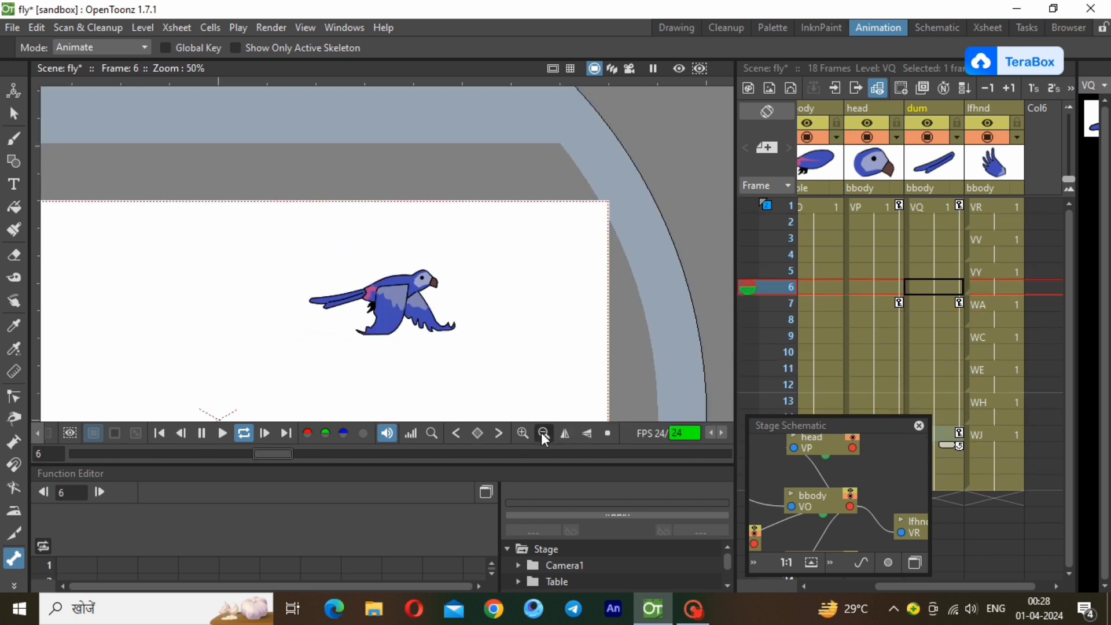
click(542, 434)
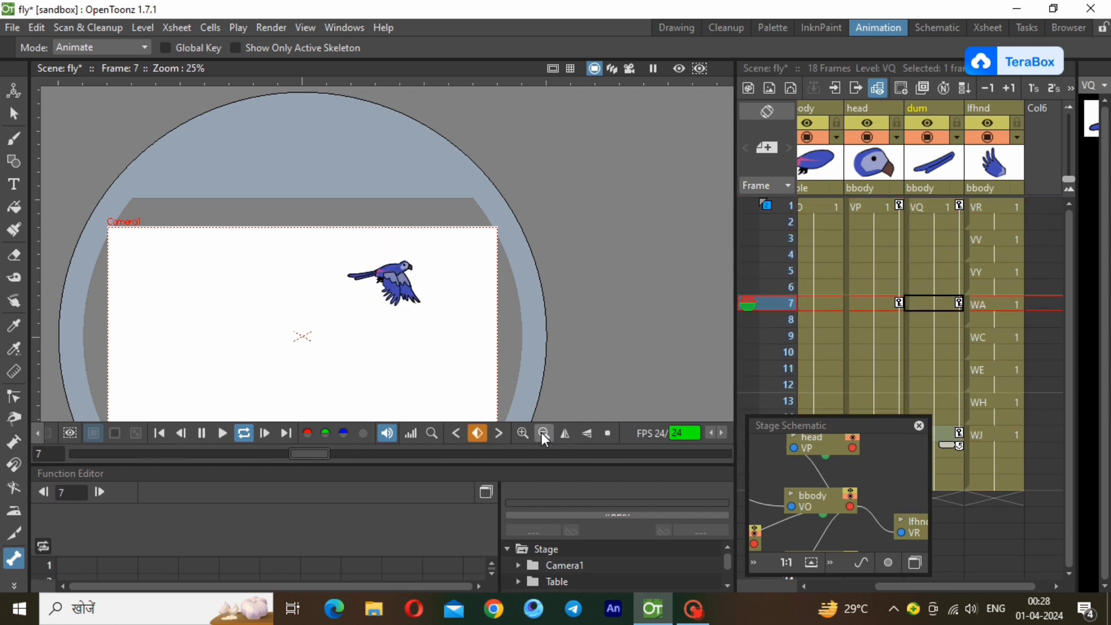
click(249, 432)
Move the whole parrot by its bbody column at frame 1 to just outside the camera frame's left edge and play it back.
click(932, 203)
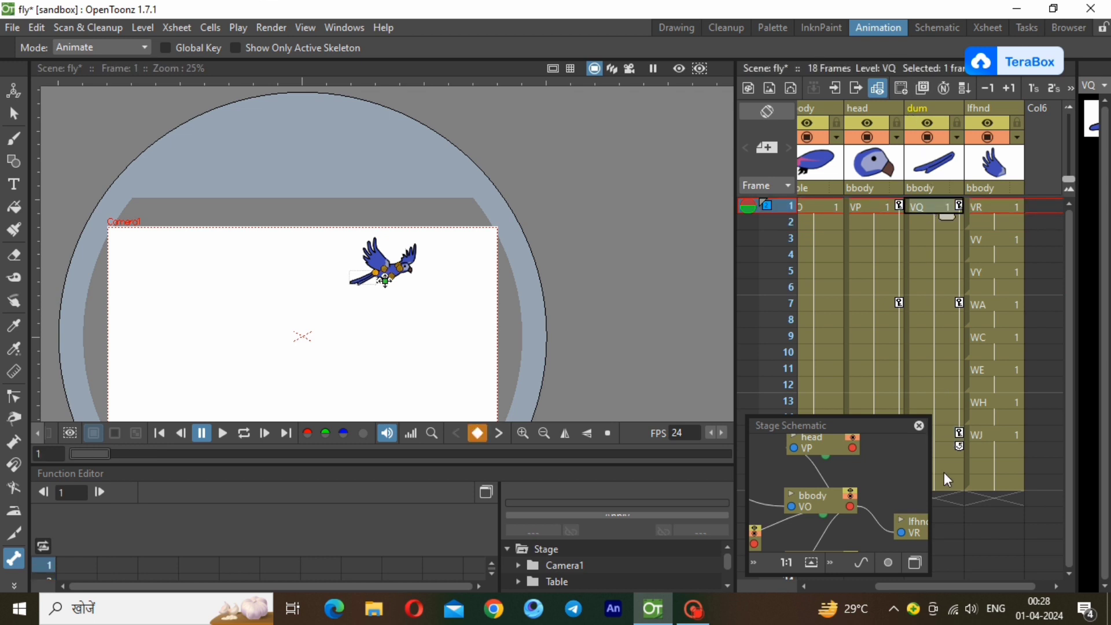
drag(942, 586, 868, 586)
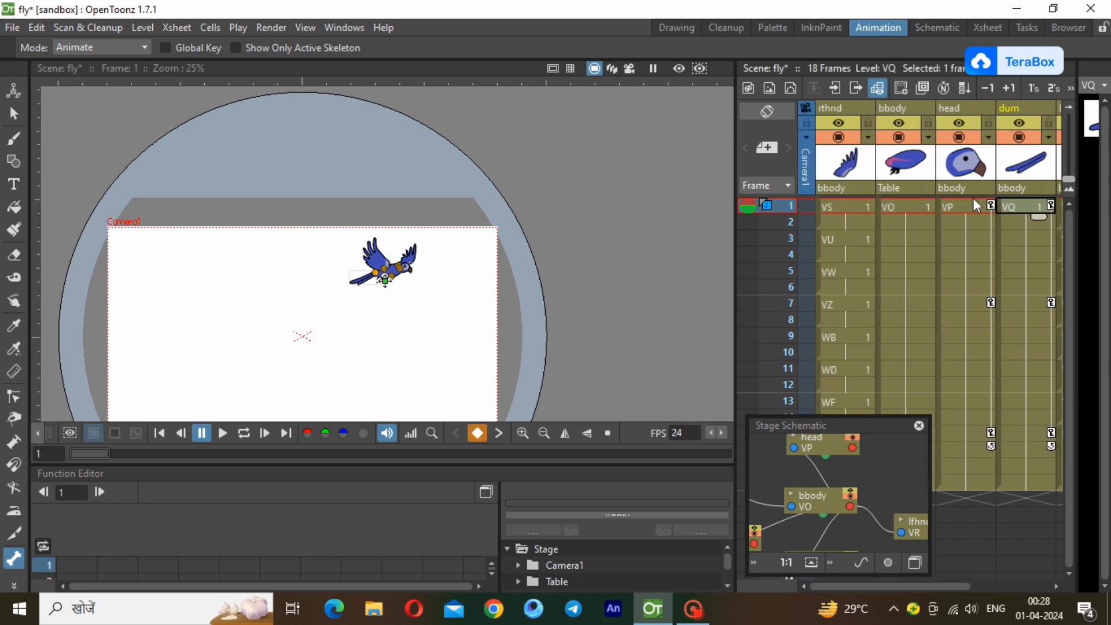
click(905, 207)
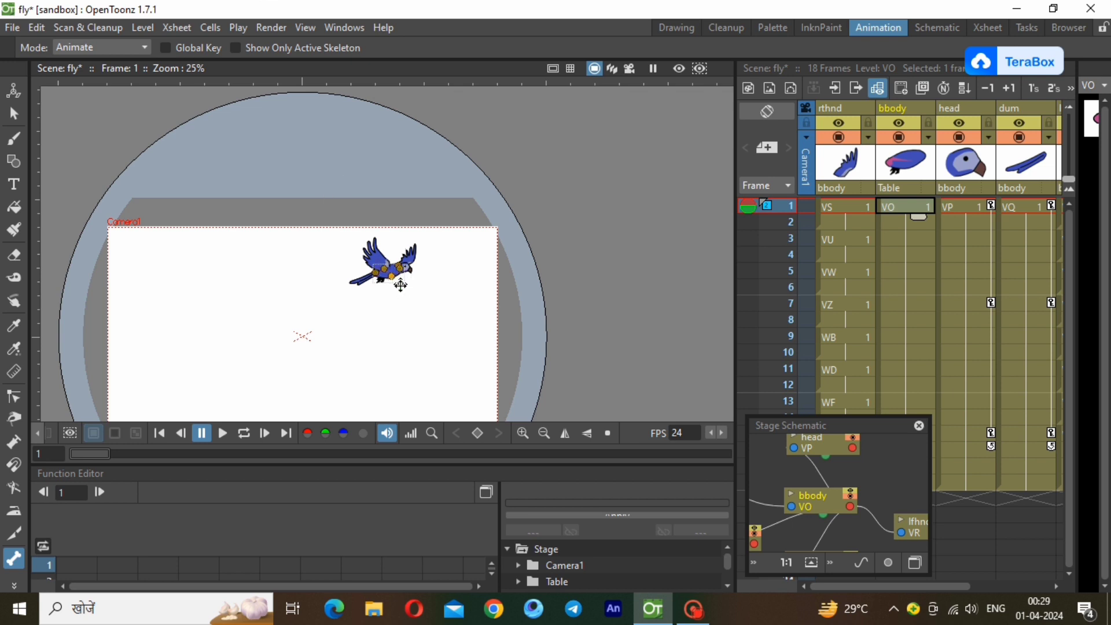
drag(396, 282, 87, 337)
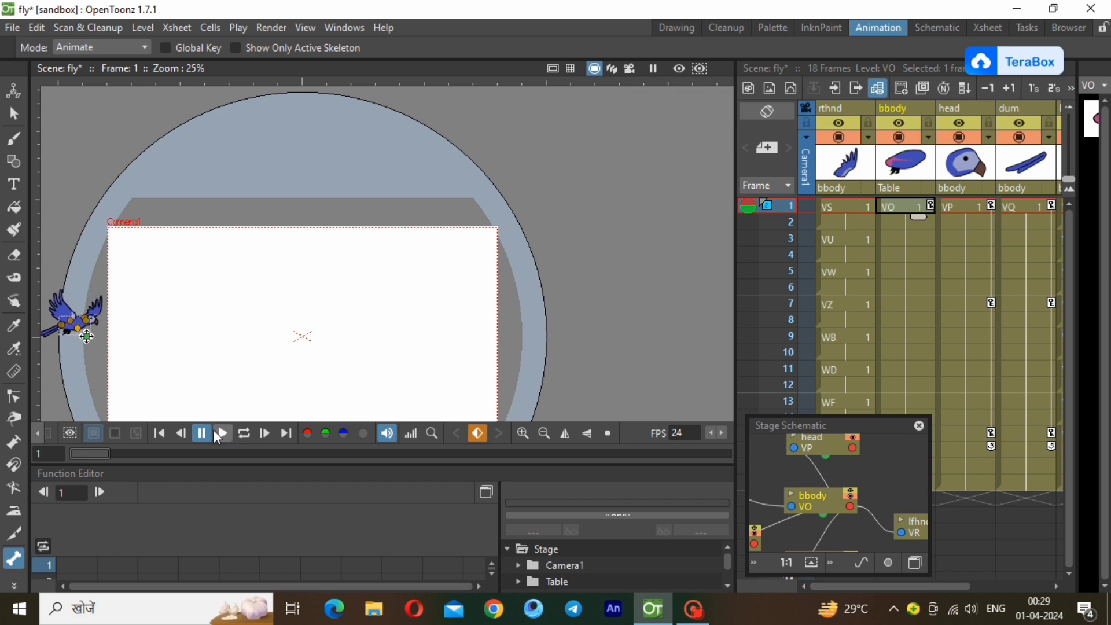
click(218, 435)
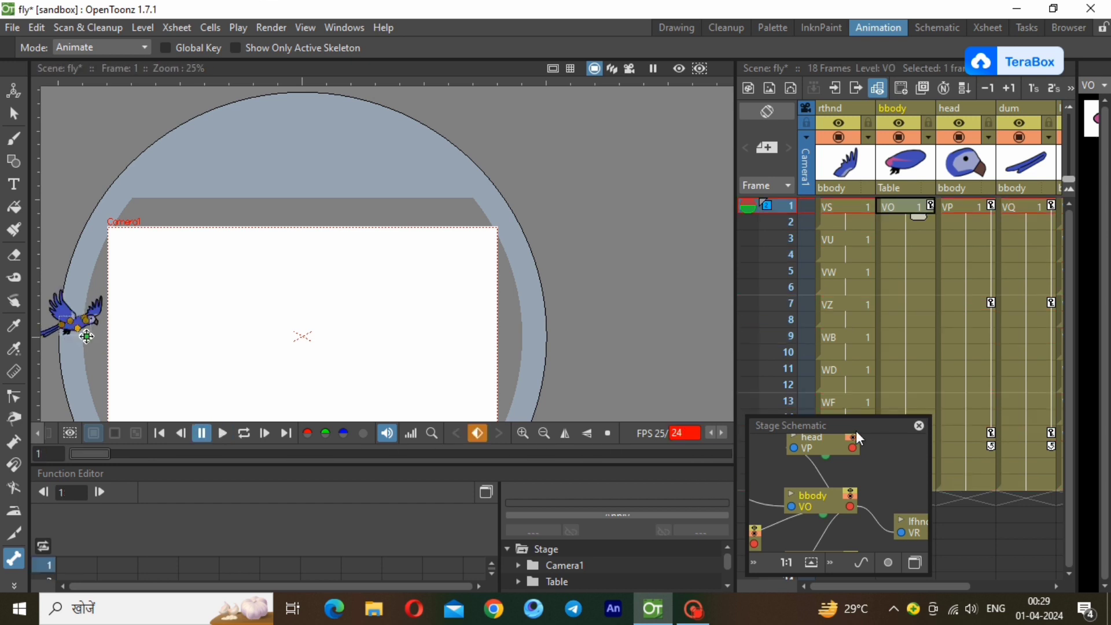
Move the Stage Schematic off the Xsheet and extend the bbody column from frame 18 to frame 120.
drag(853, 425, 508, 449)
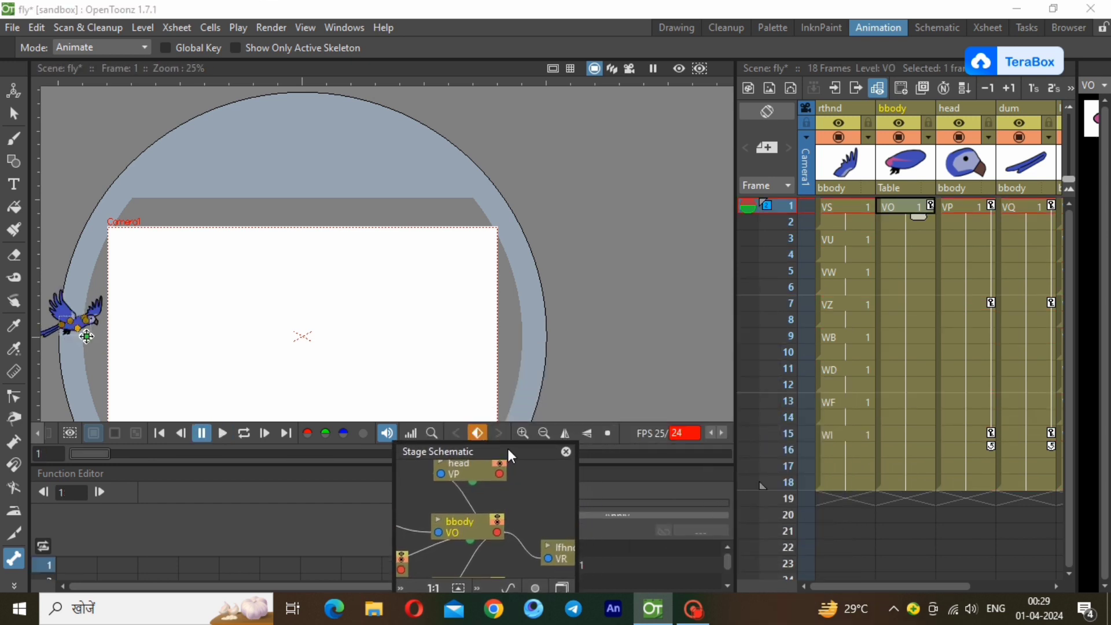
click(920, 483)
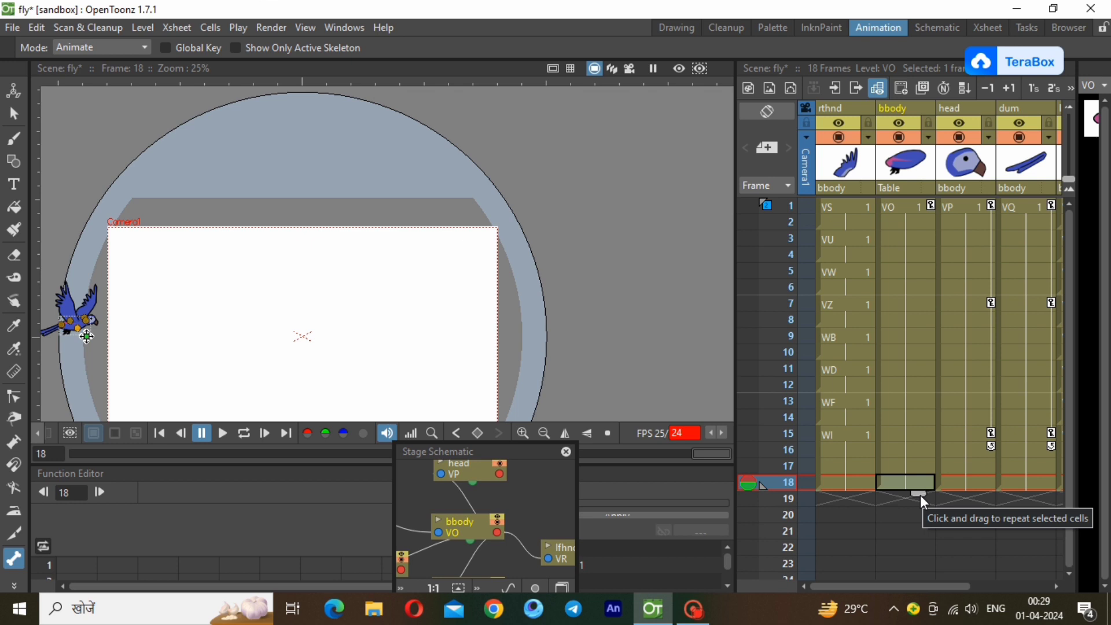
drag(920, 495, 762, 575)
drag(920, 578, 932, 533)
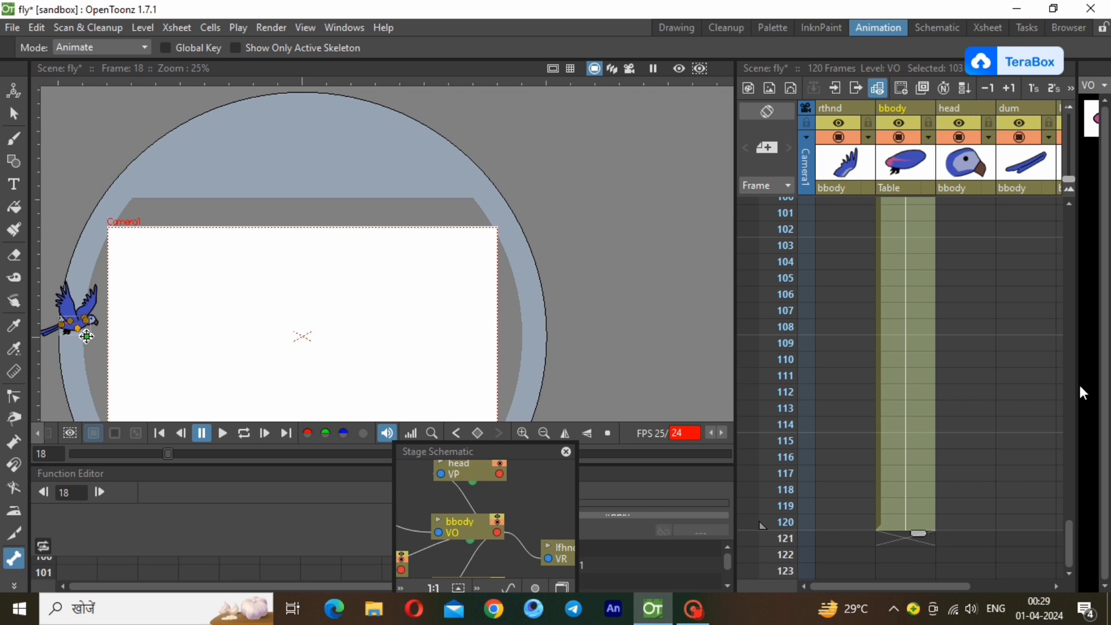
Extend the head and dum columns from frame 18 to frame 120.
drag(1070, 529, 1068, 262)
click(972, 280)
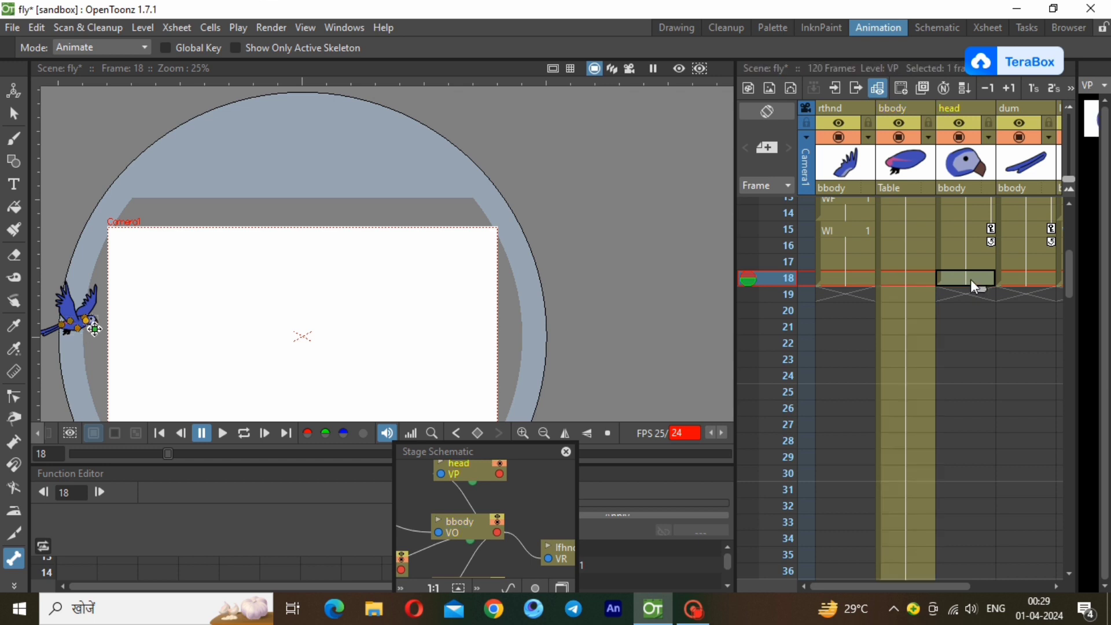
drag(978, 289, 998, 436)
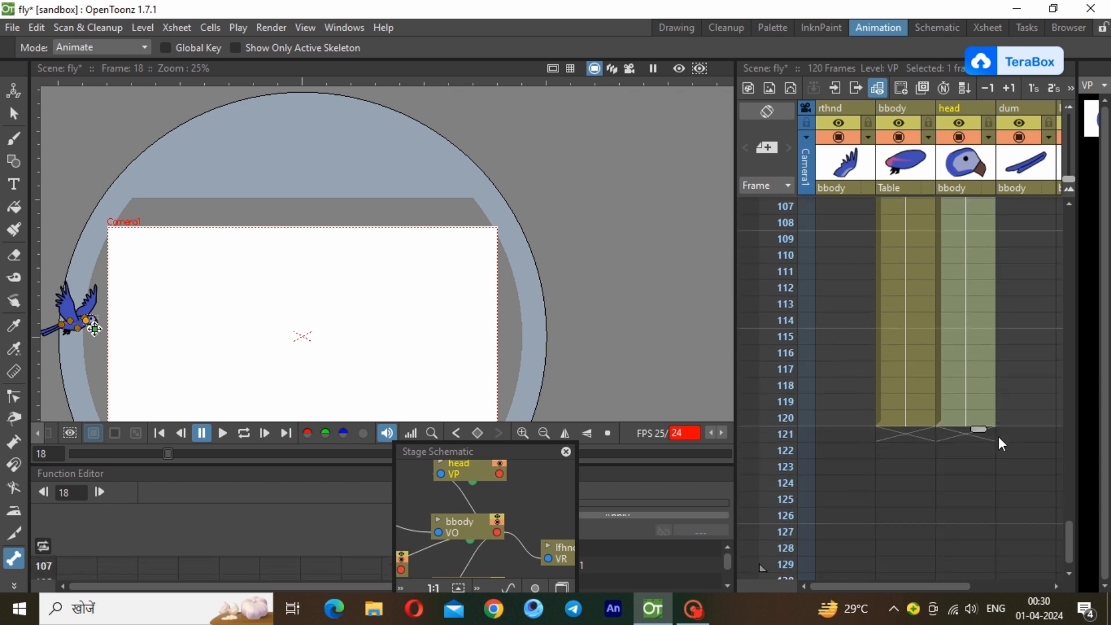
drag(1067, 543, 1071, 428)
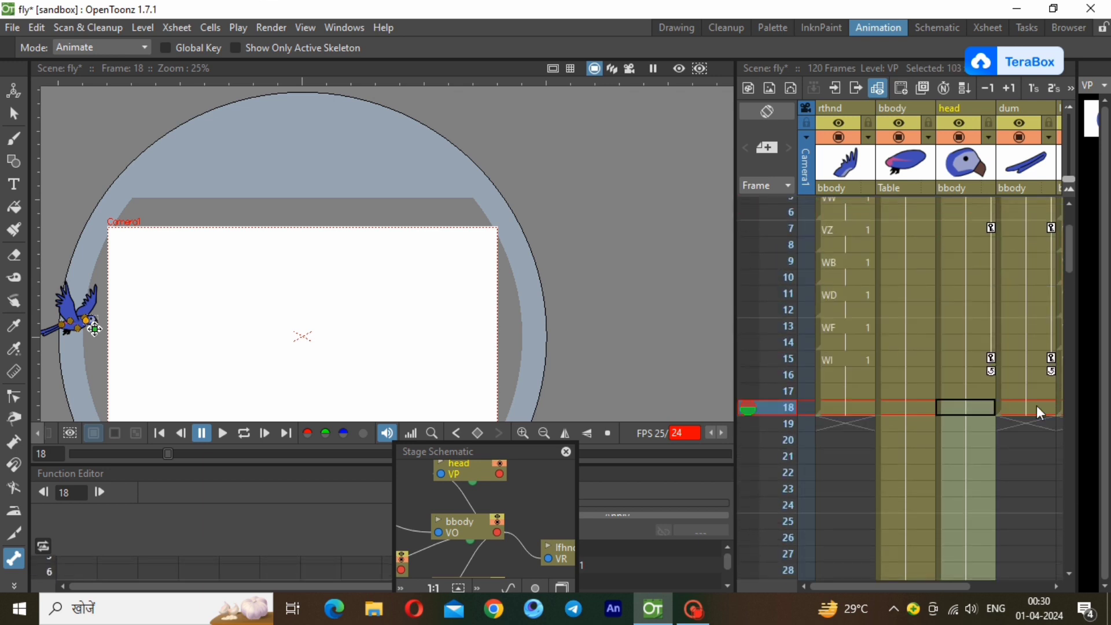
click(1036, 406)
mouse_move(1040, 419)
mouse_down()
mouse_move(1066, 622)
mouse_move(1055, 622)
mouse_move(1032, 437)
mouse_up()
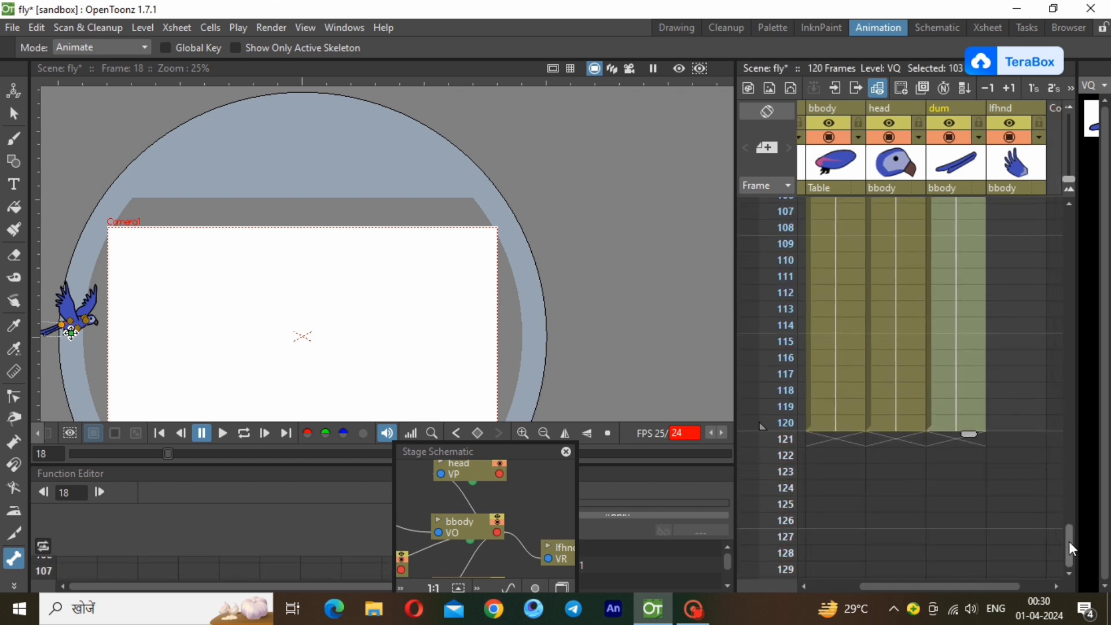
Create a new level with the default settings at frame 19 of the lfhnd column.
drag(1069, 543, 1069, 199)
click(1009, 206)
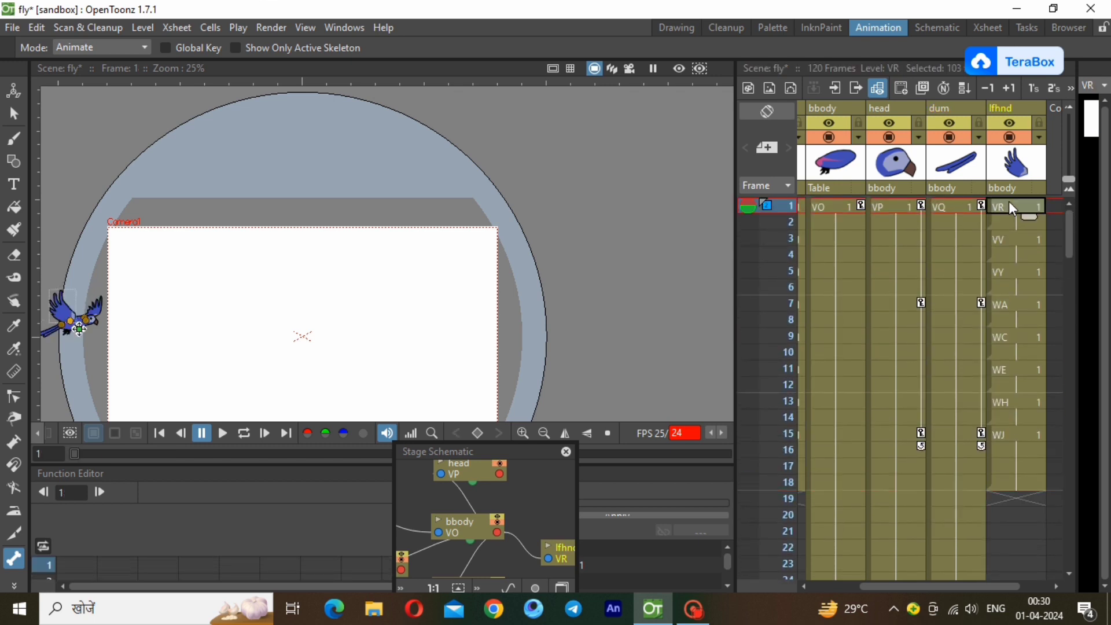
click(1022, 496)
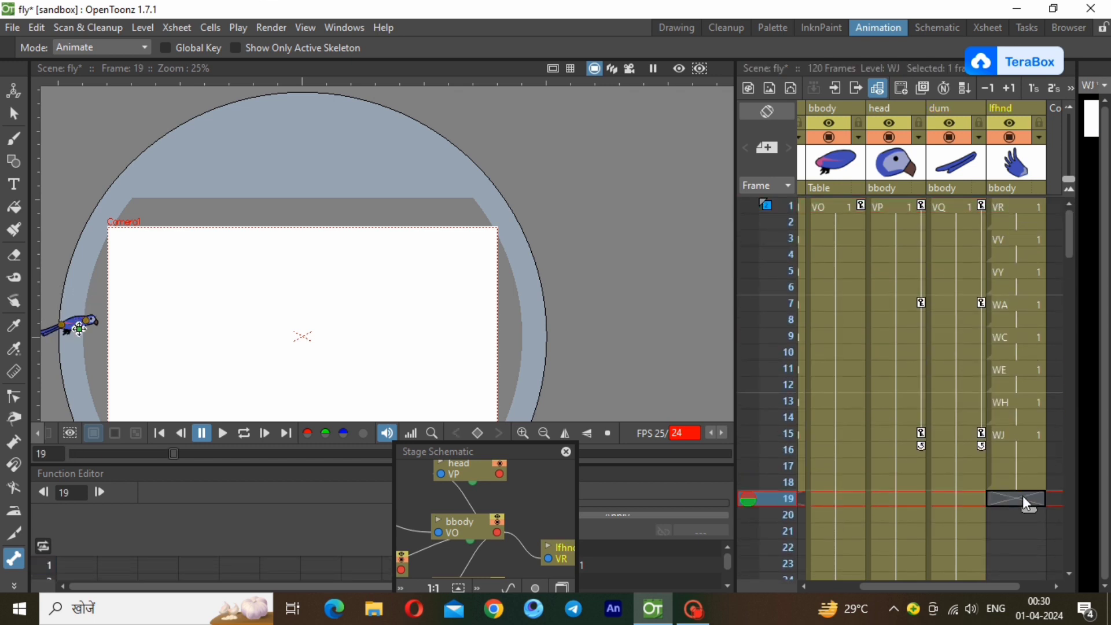
click(136, 28)
mouse_move(150, 47)
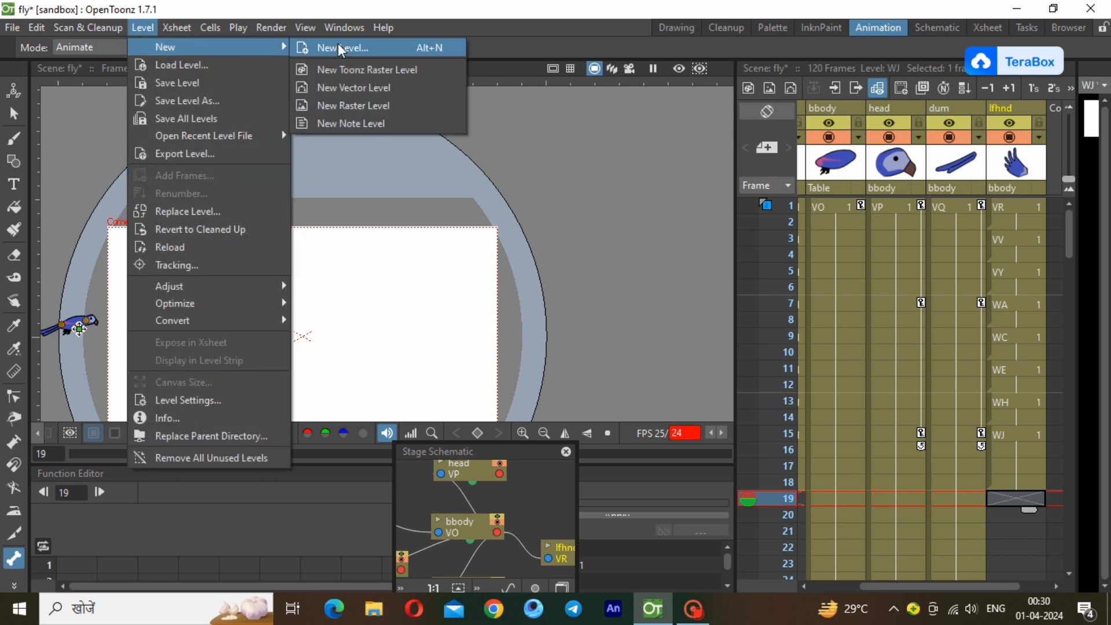
click(338, 44)
click(581, 489)
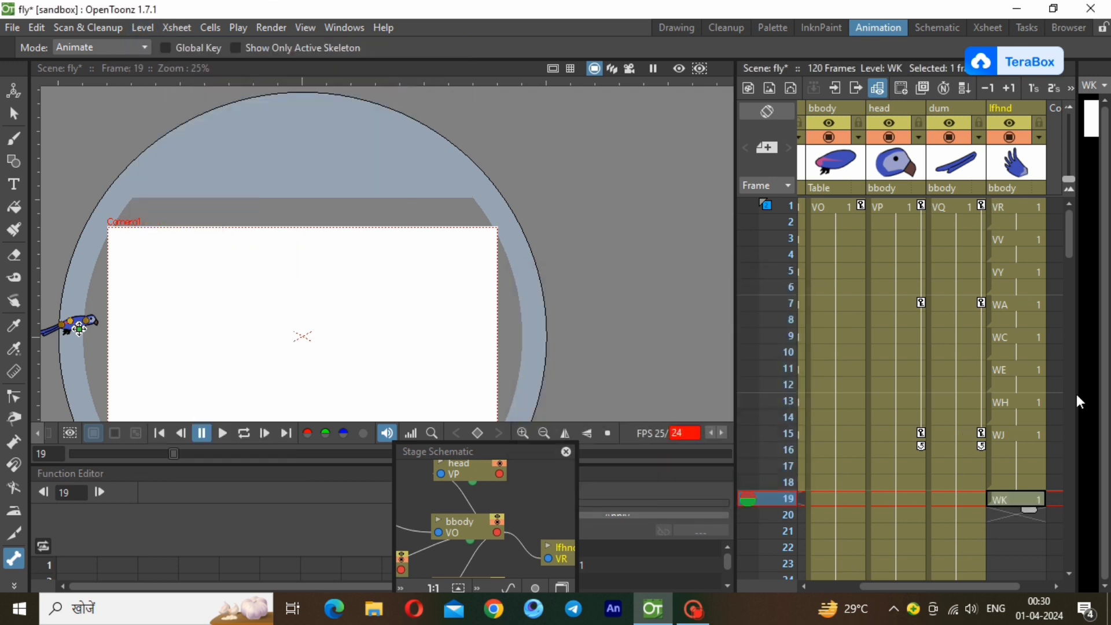
Copy the wing cells in frames 1 to 18 of the lfhnd column and paste them at frame 19.
drag(1017, 209, 1026, 478)
right_click(1026, 478)
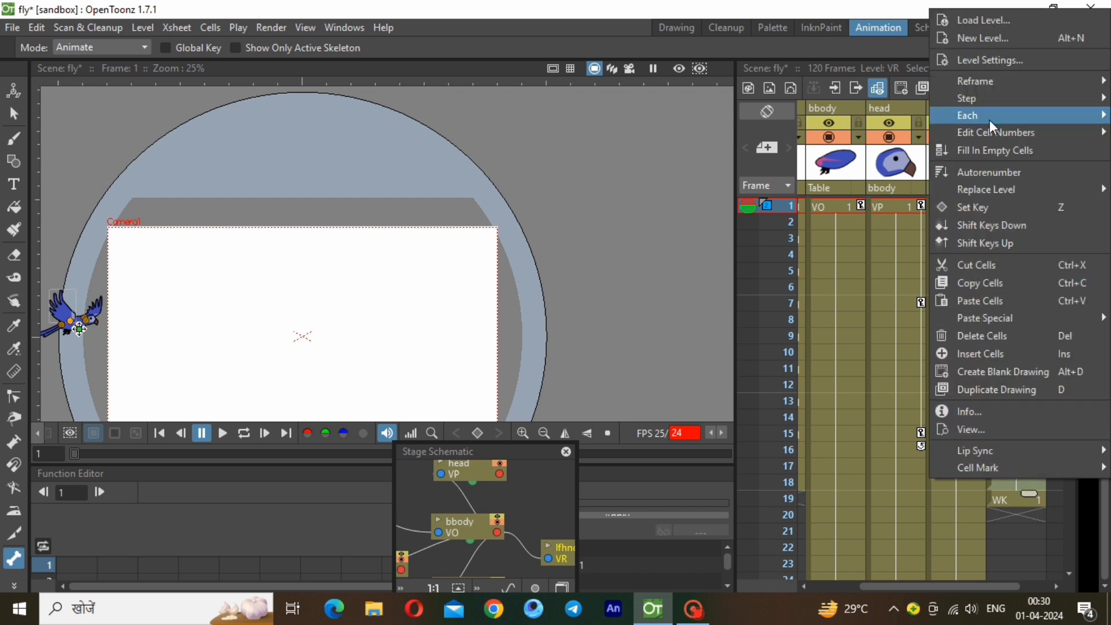
click(994, 284)
click(1010, 501)
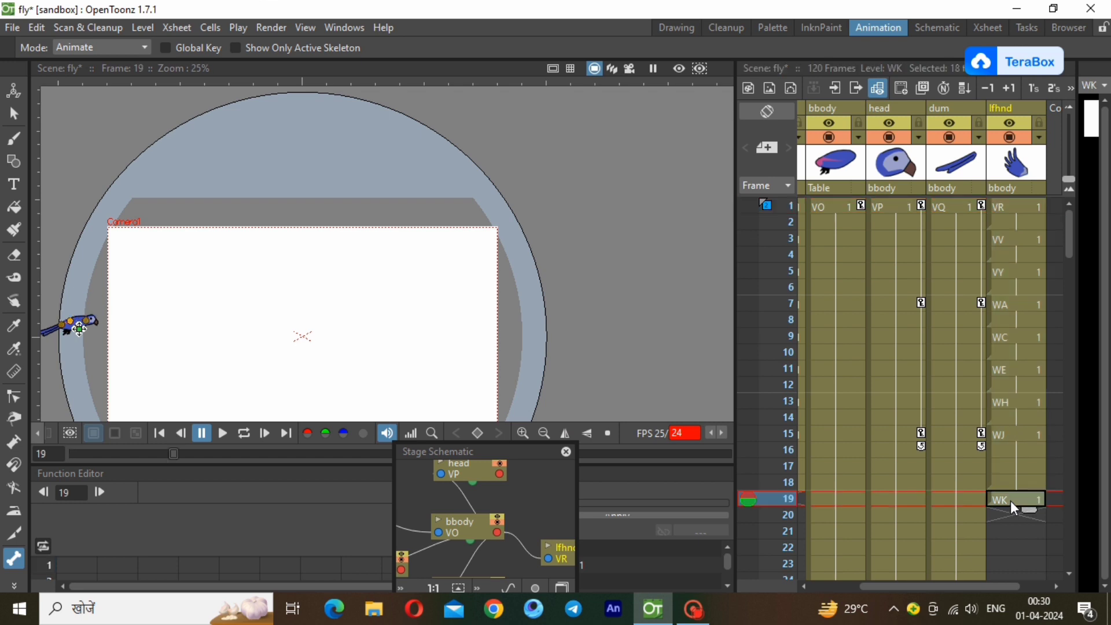
right_click(1010, 501)
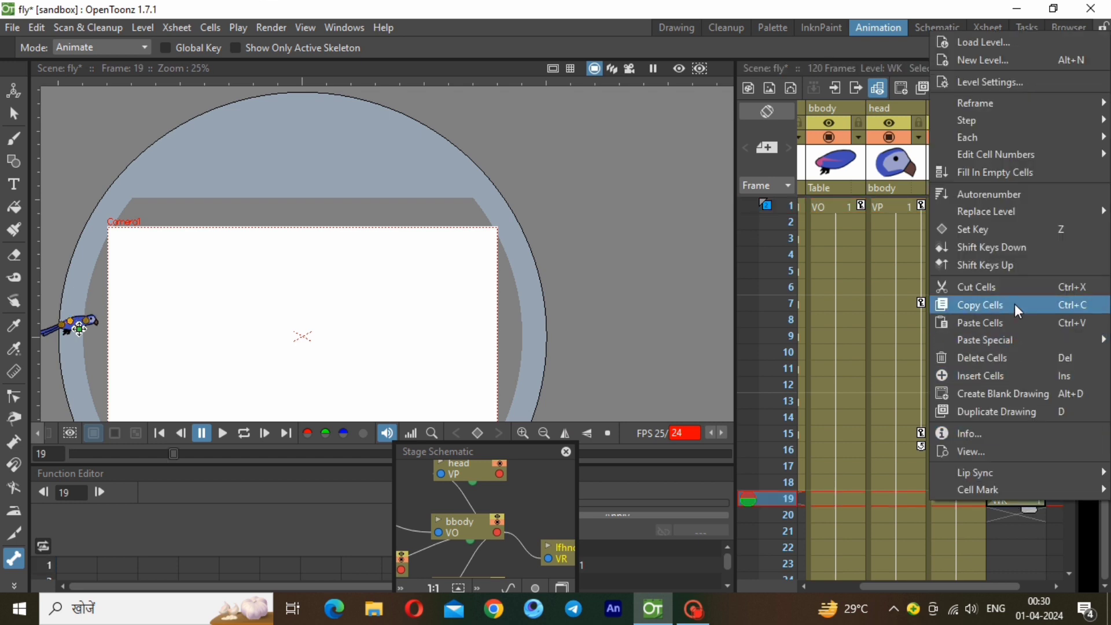
click(1025, 324)
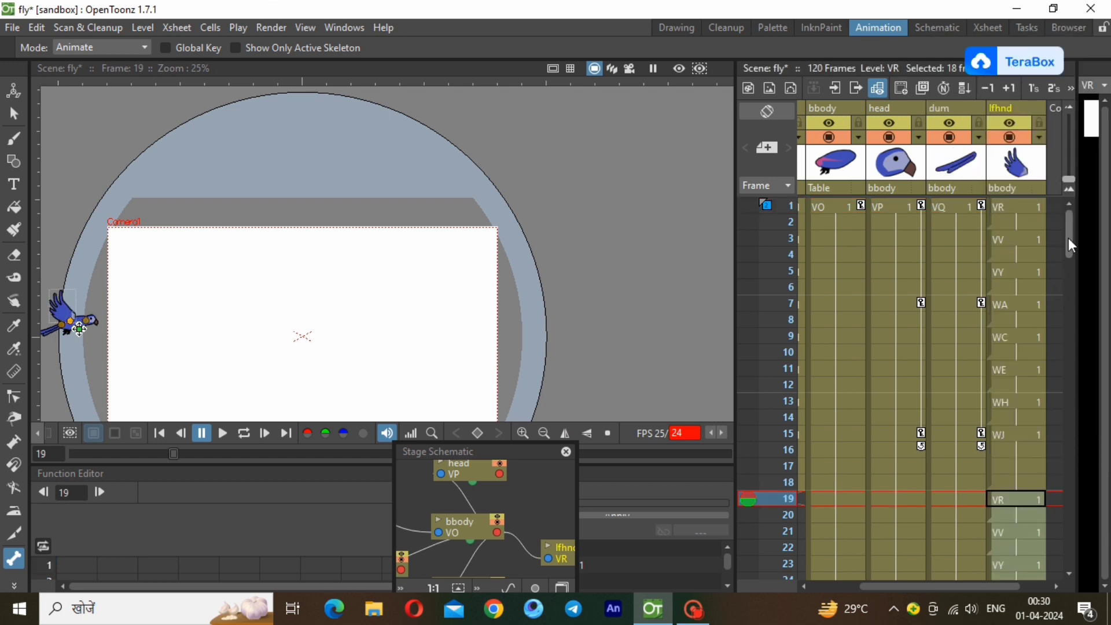
Paste the copied wing cycle at frame 37 of the lfhnd column.
drag(1067, 239, 1076, 308)
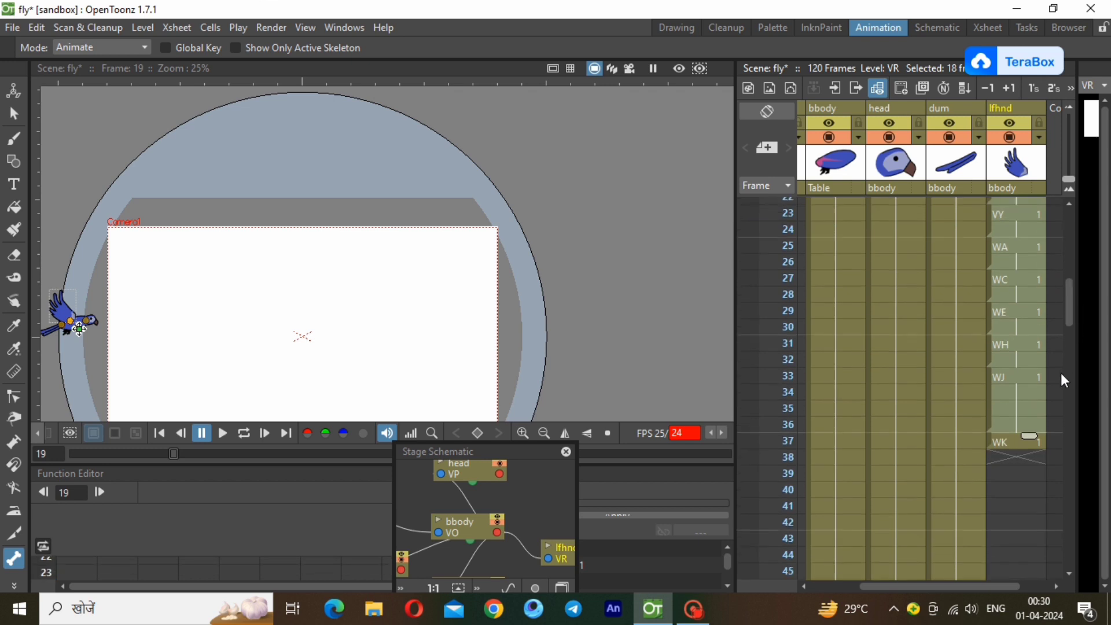
click(1019, 442)
right_click(1019, 442)
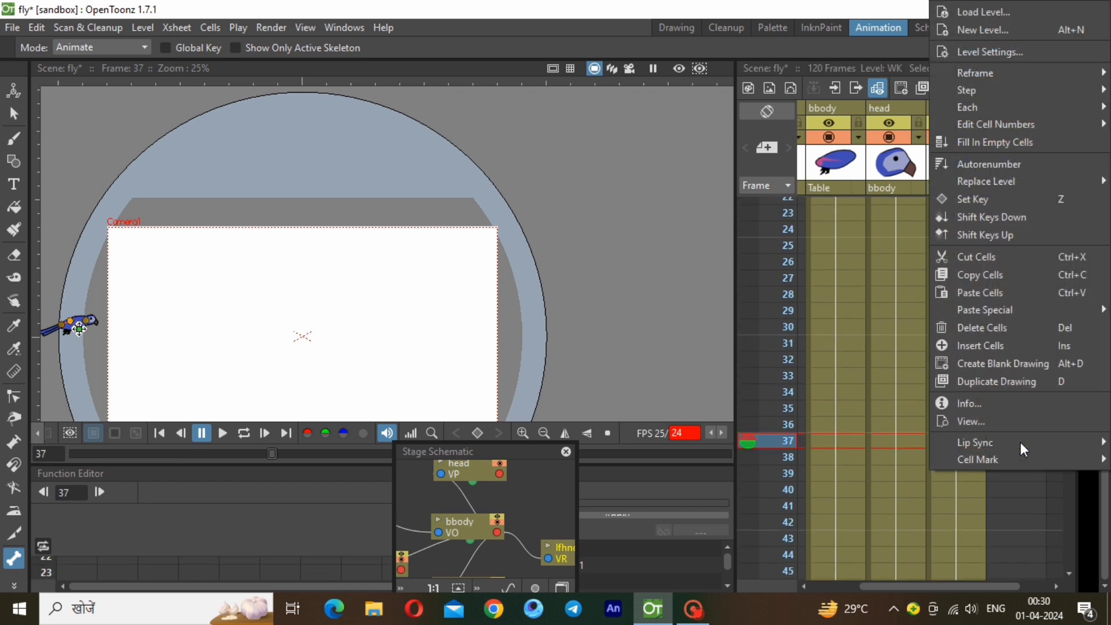
click(993, 298)
Paste the copied wing cycle at frames 55 and 73 of the lfhnd column.
drag(1067, 321, 1090, 404)
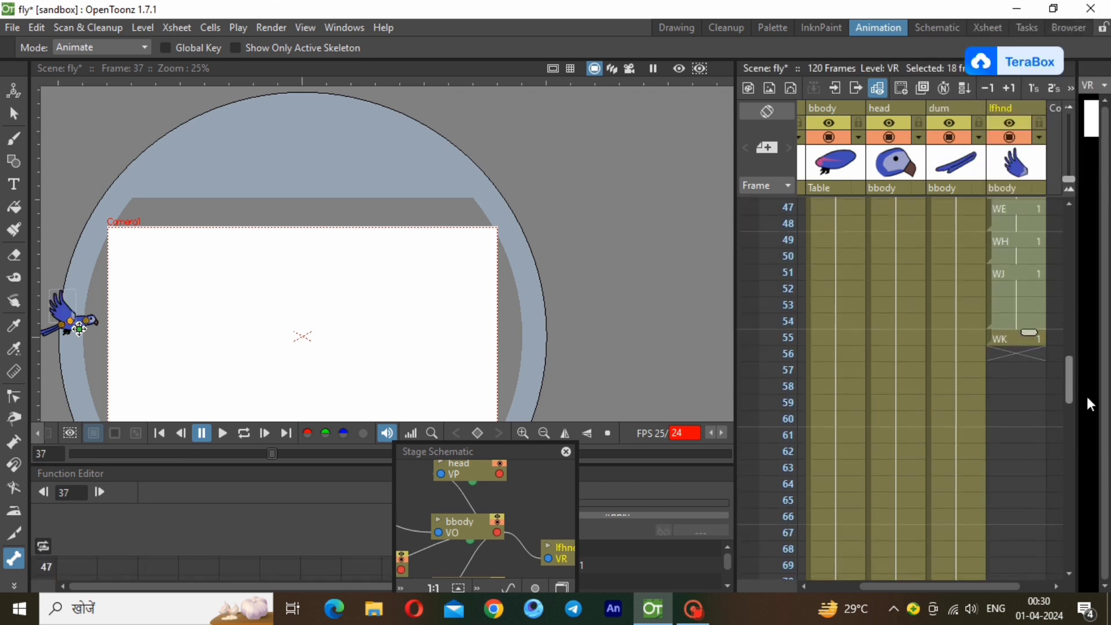
click(1007, 304)
right_click(1008, 303)
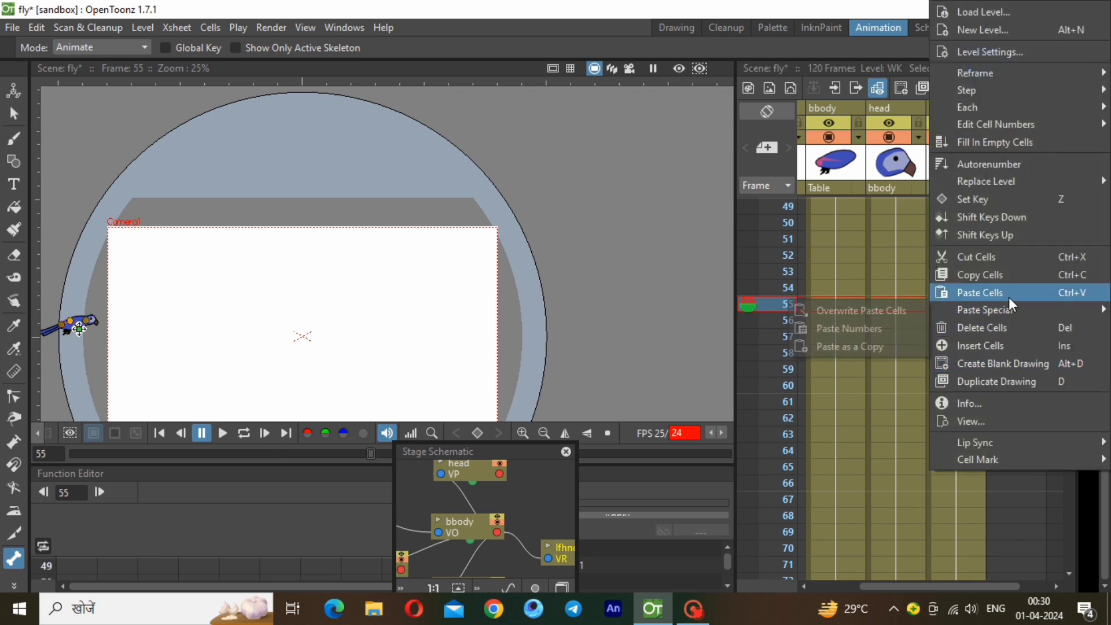
click(1008, 297)
drag(1070, 366, 1082, 439)
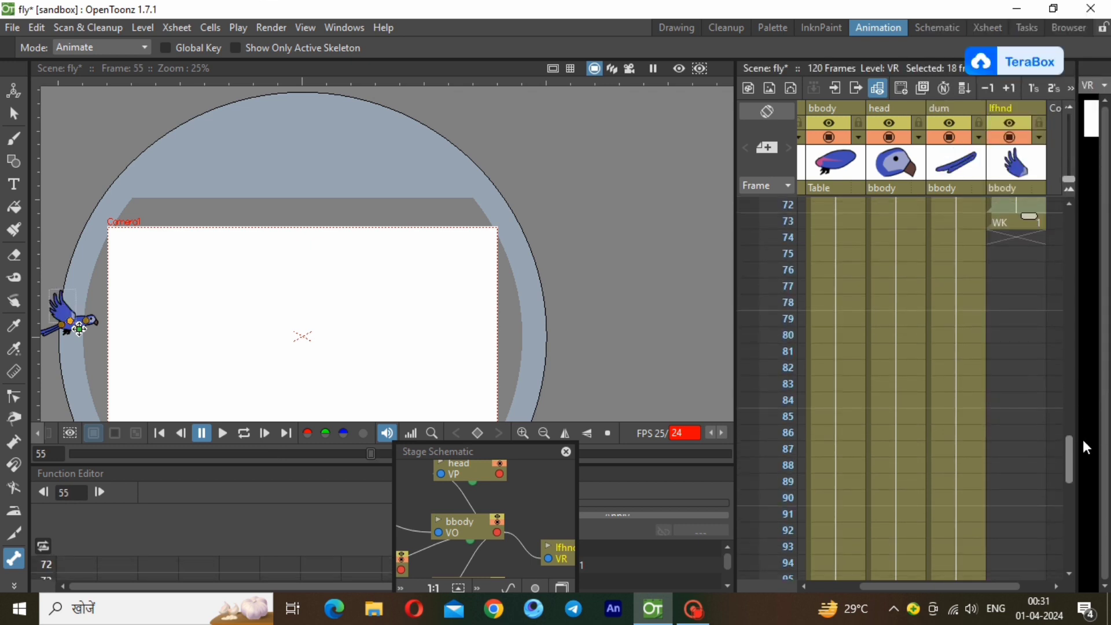
click(1004, 223)
right_click(1004, 223)
click(1018, 290)
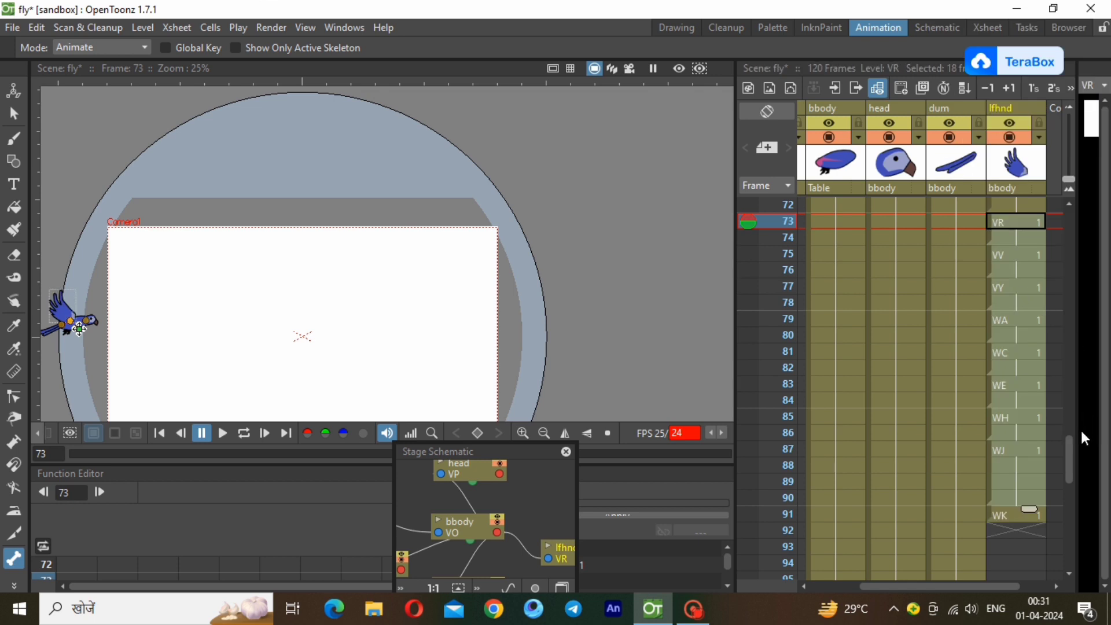
Paste the copied wing cycle at frames 91 and 109 of the lfhnd column.
drag(1070, 447, 1070, 499)
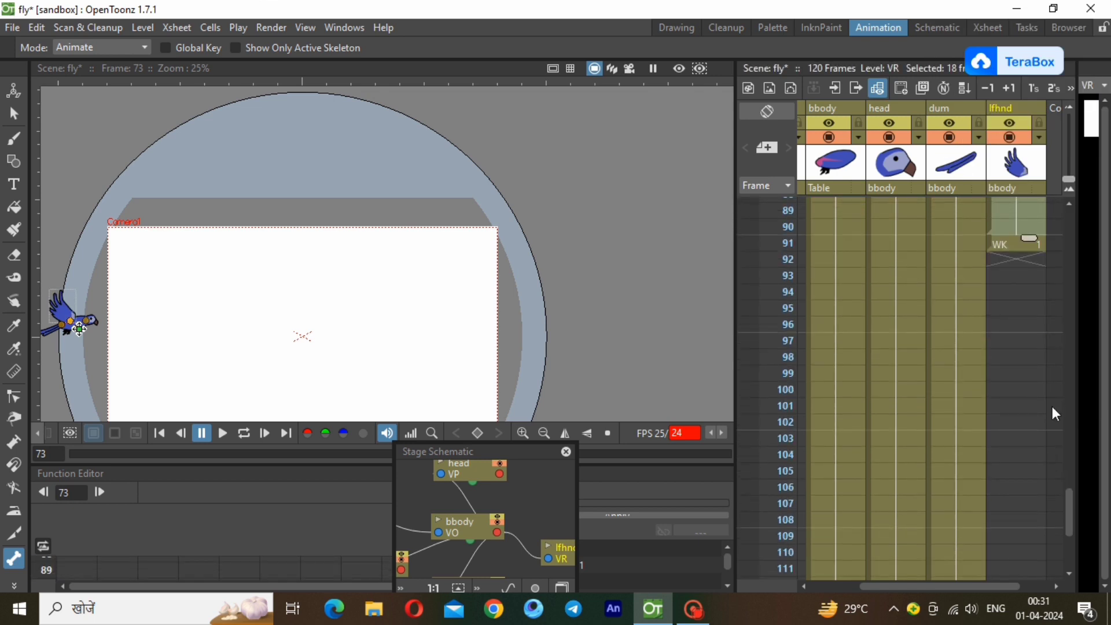
click(1007, 248)
right_click(1007, 248)
click(1009, 289)
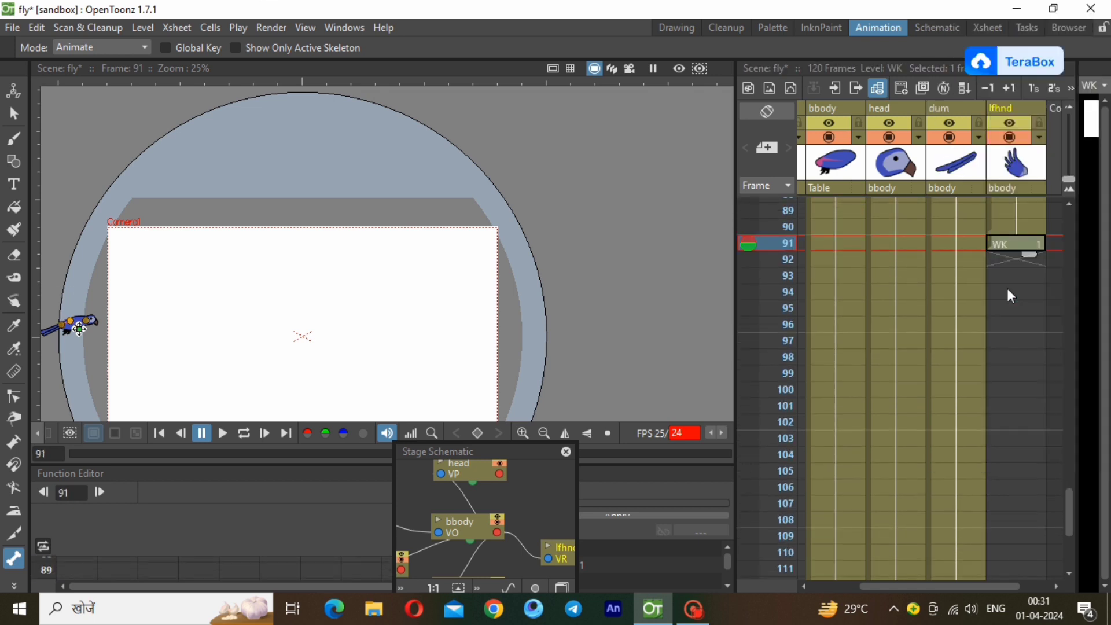
drag(1067, 512, 1074, 542)
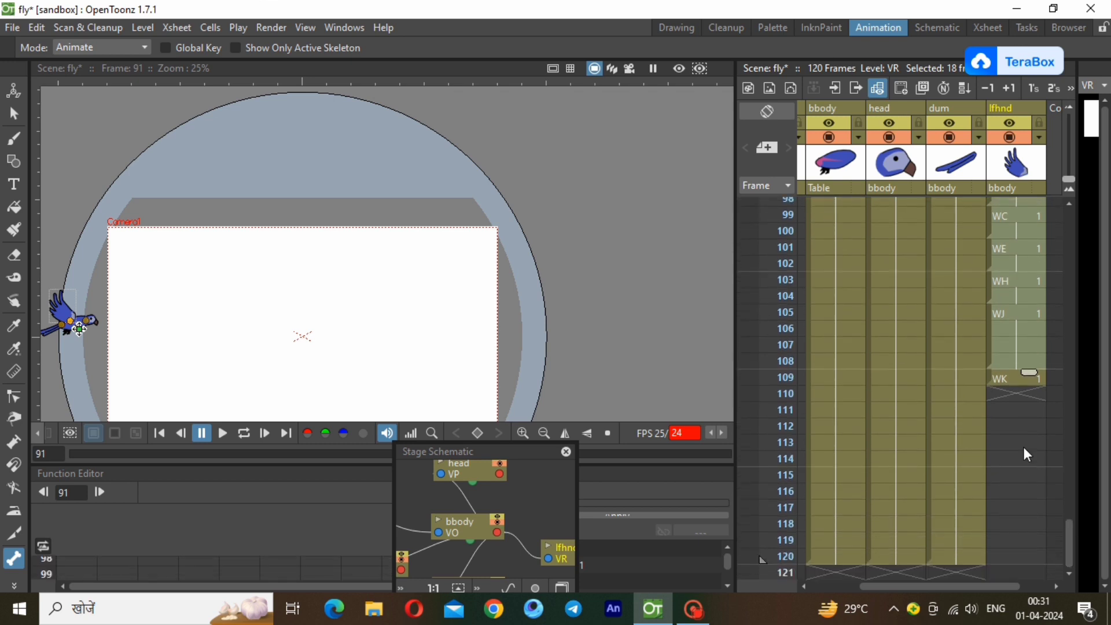
click(1021, 384)
right_click(1021, 384)
click(983, 362)
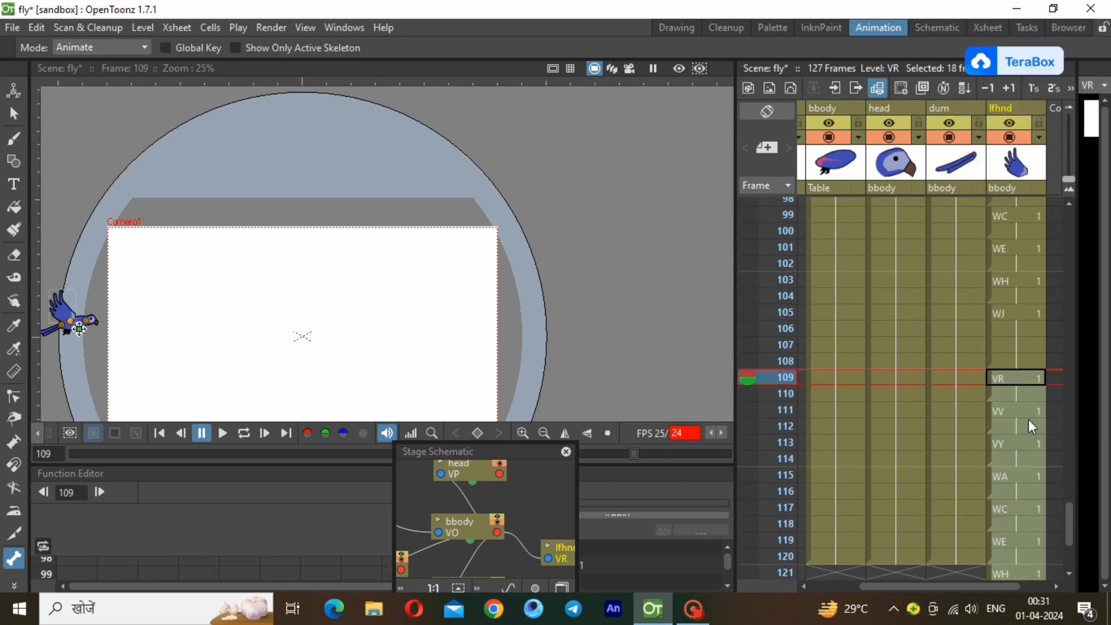
Delete the lfhnd cells in frames 121 to 127 so the column ends at frame 120.
drag(1070, 527, 1070, 545)
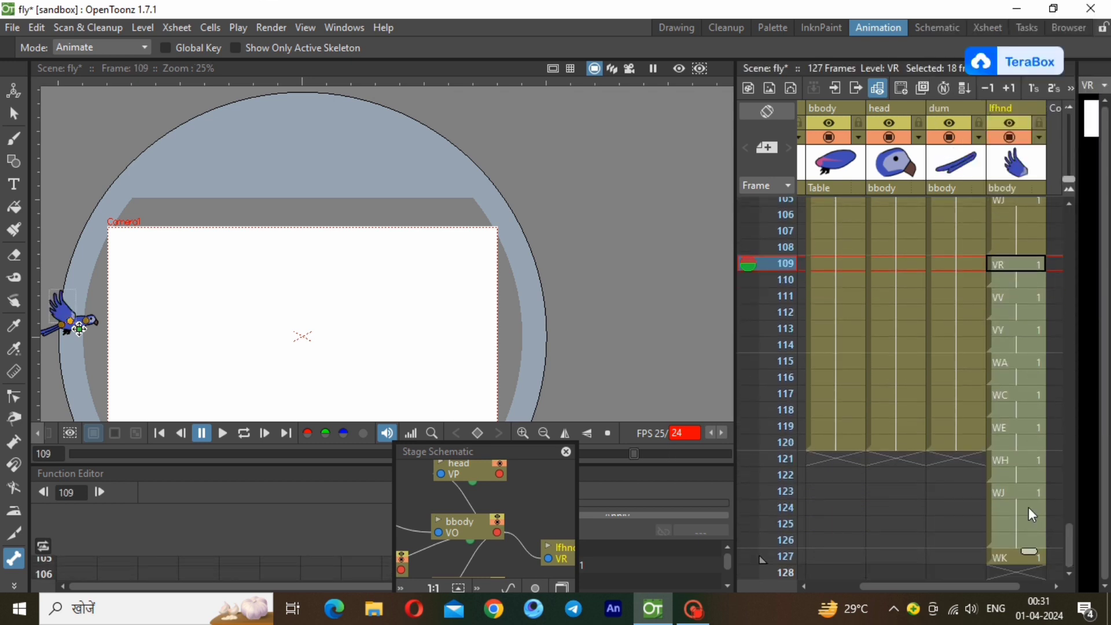
click(1019, 453)
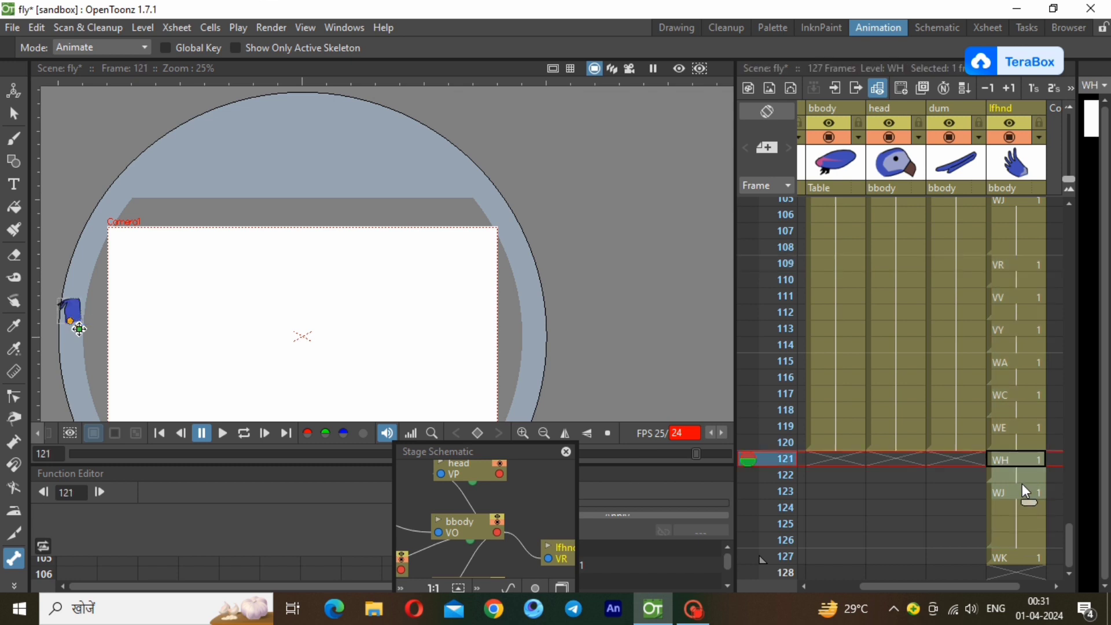
right_click(1028, 549)
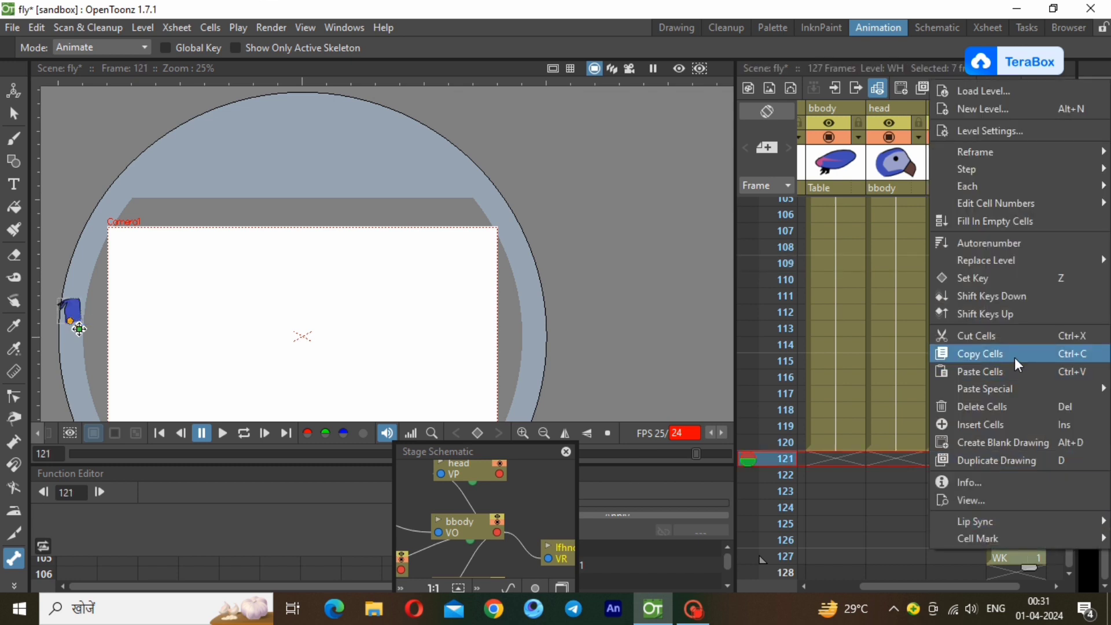
click(1014, 405)
click(993, 440)
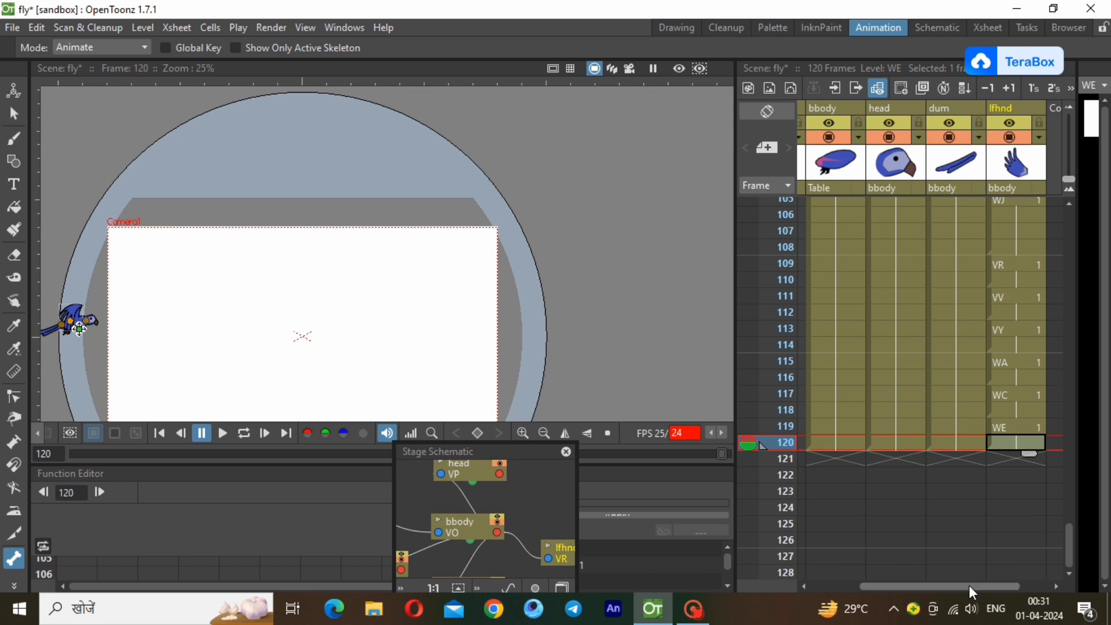
Create a new level with the default settings at frame 19 of the rthnd column.
drag(969, 585, 919, 589)
drag(1070, 536, 1070, 234)
click(841, 200)
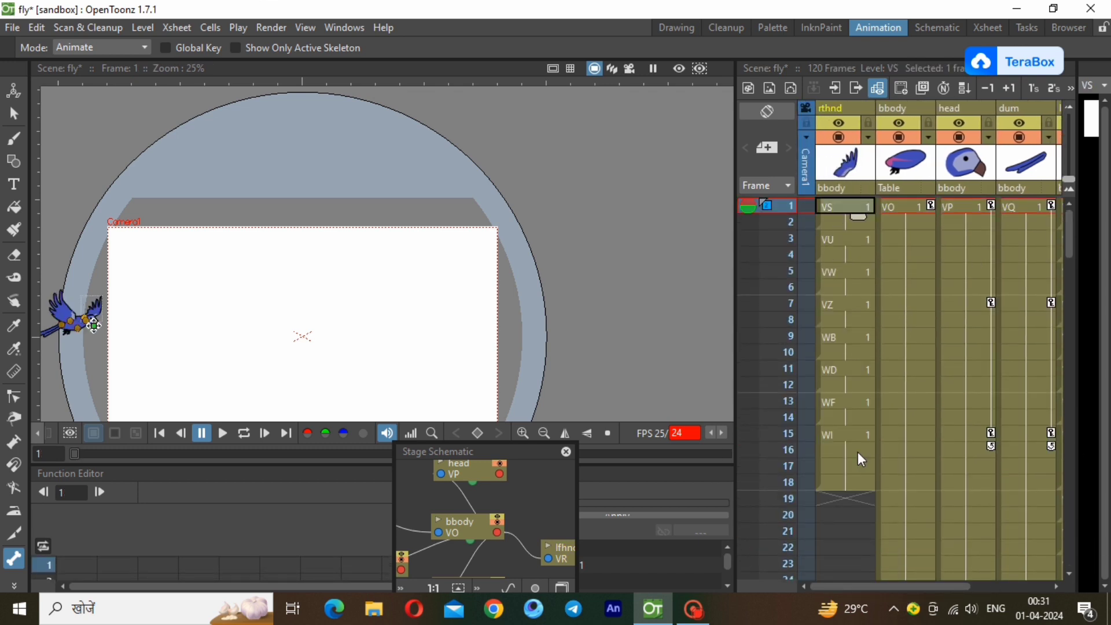
click(844, 499)
click(142, 28)
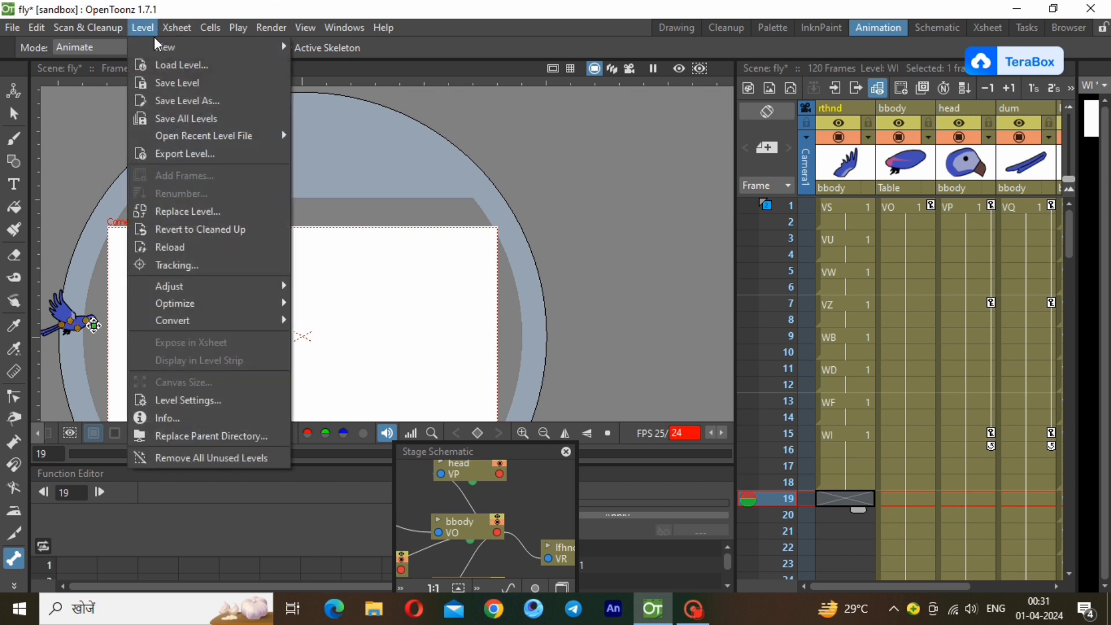
mouse_move(243, 47)
click(347, 87)
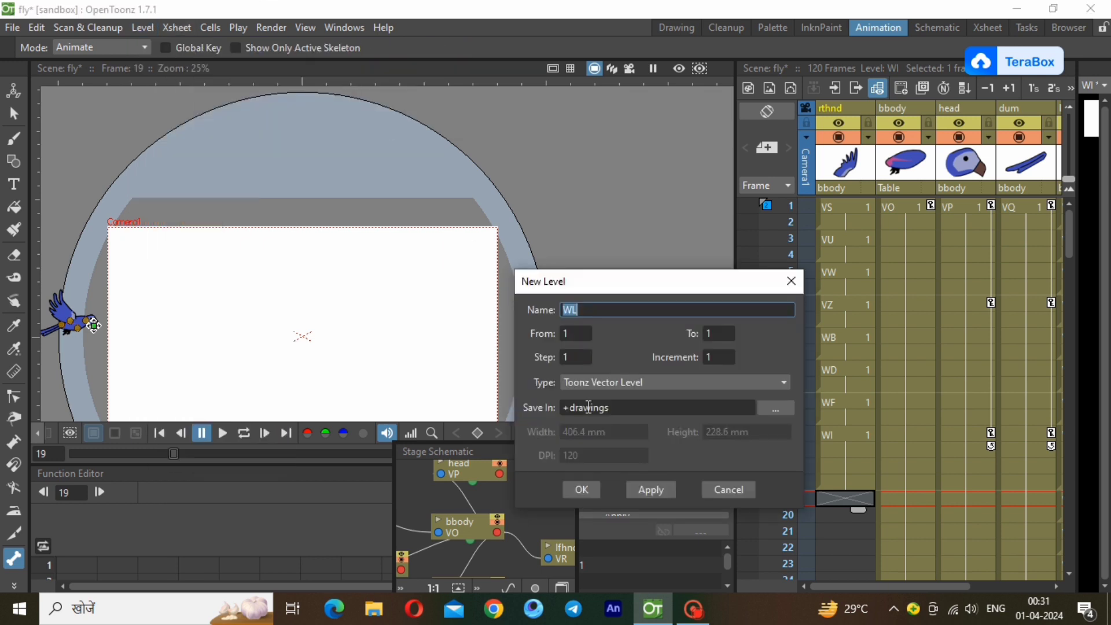
click(587, 487)
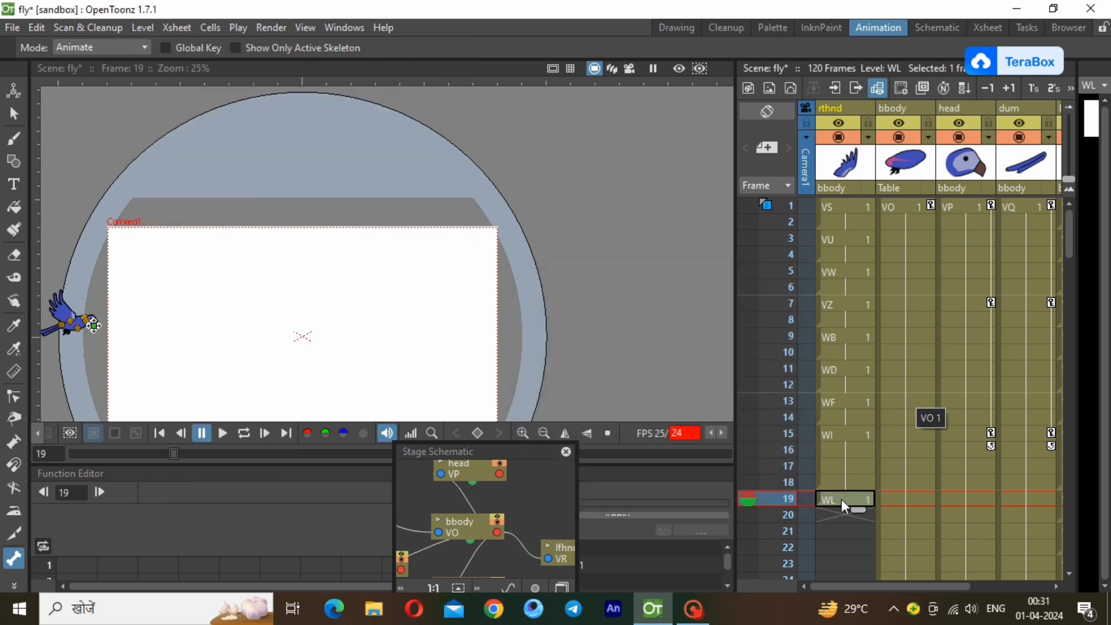
Copy the wing cells in frames 1 to 18 of the rthnd column and paste them at frame 19.
click(849, 210)
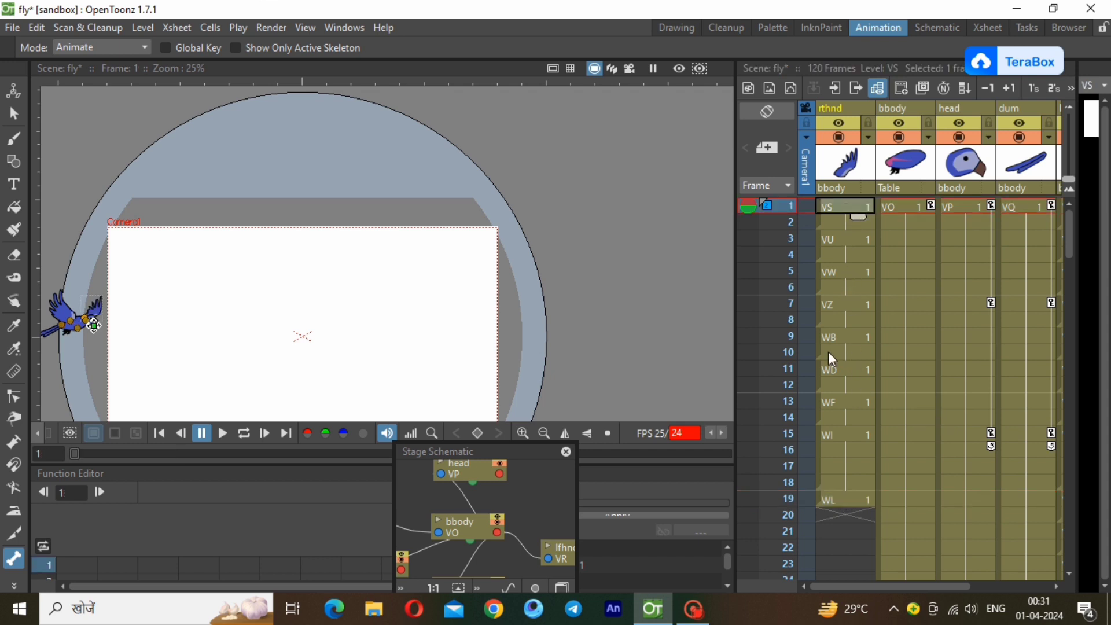
click(840, 499)
drag(839, 201, 856, 488)
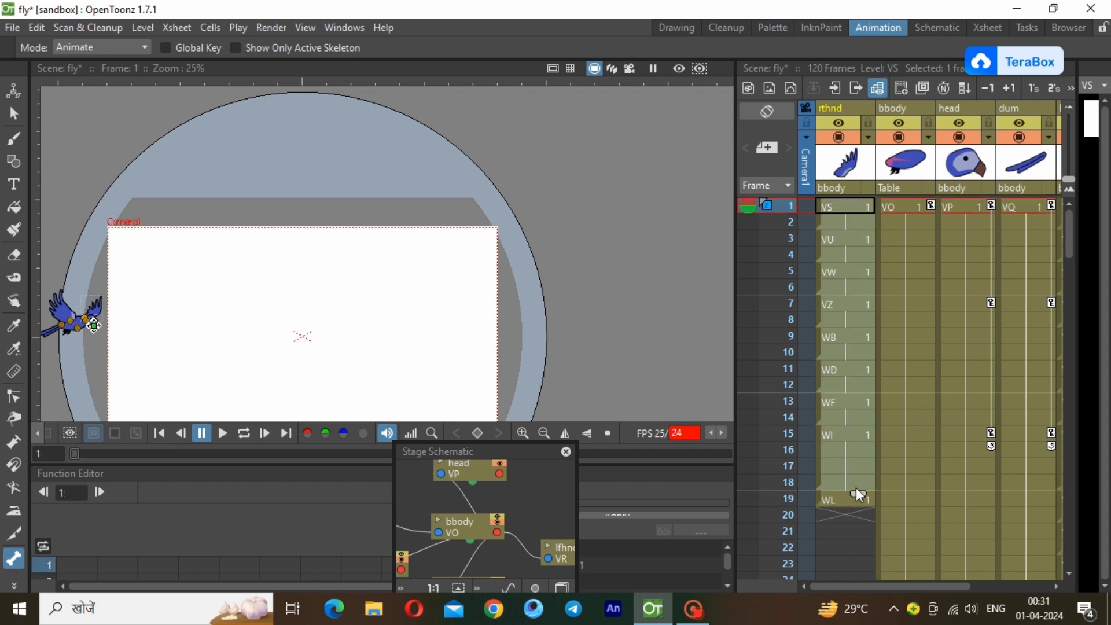
right_click(855, 480)
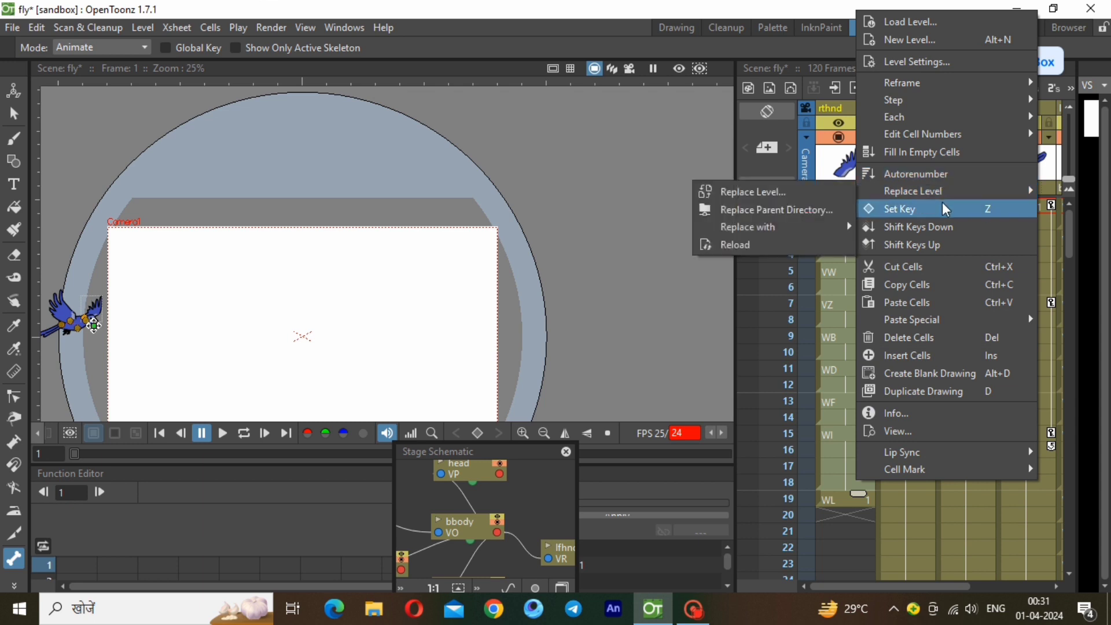
click(971, 303)
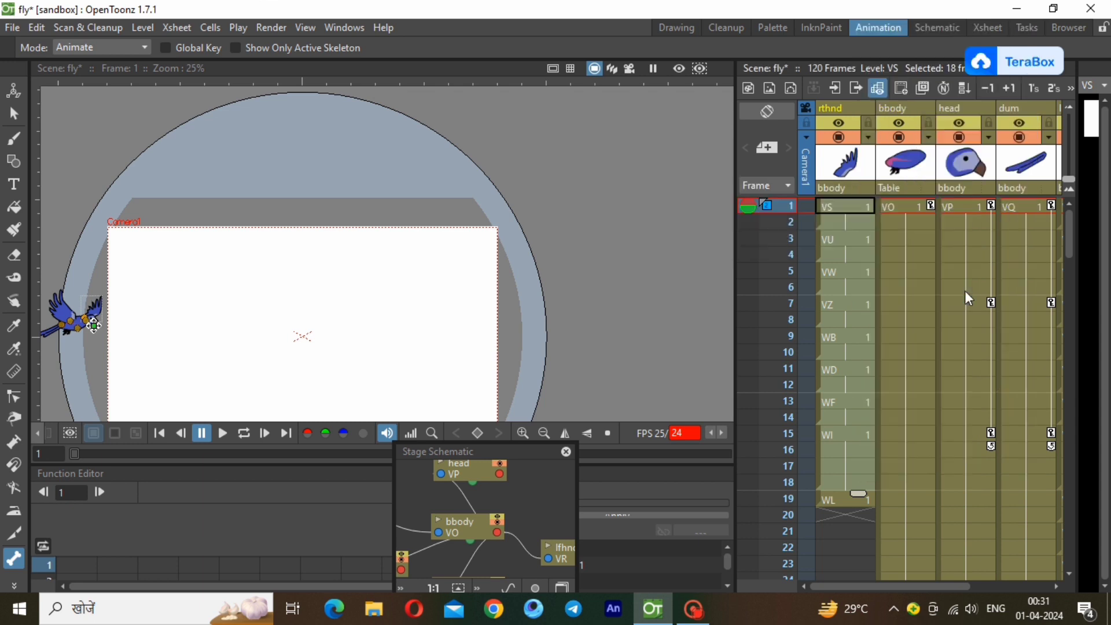
click(829, 498)
right_click(830, 497)
click(901, 320)
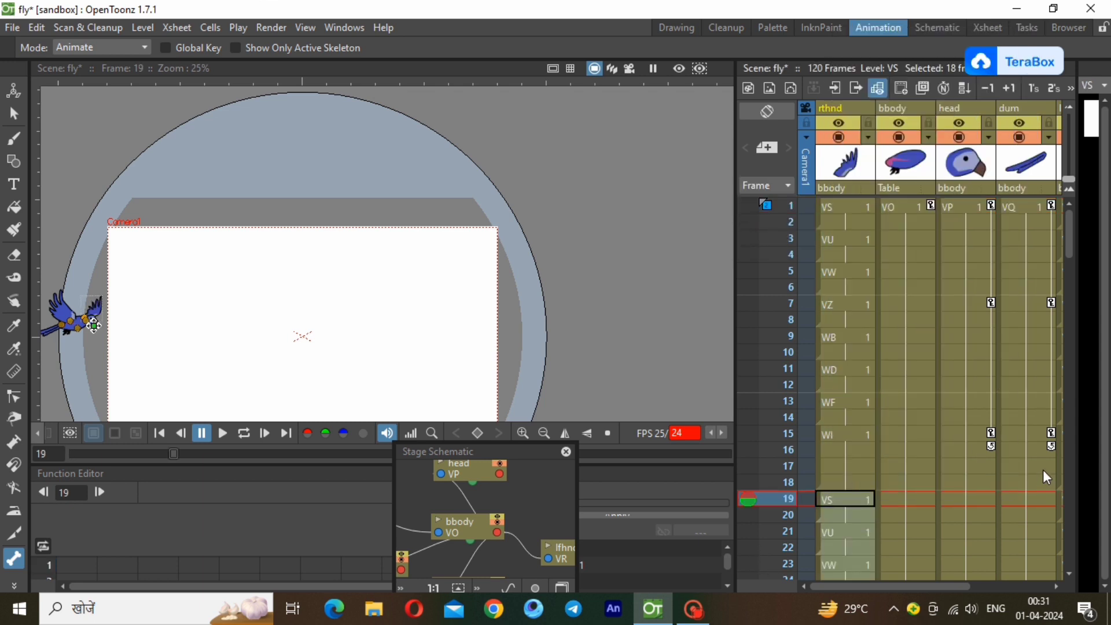
Paste the copied wing cycle at frames 37 and 55 of the rthnd column.
drag(1068, 246, 1070, 341)
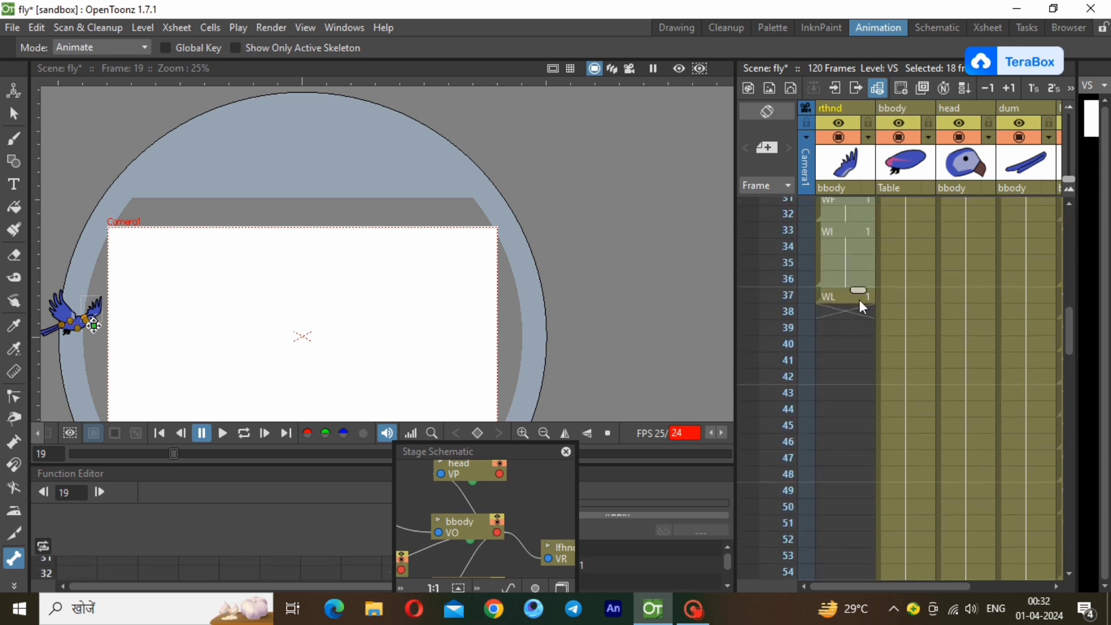
click(847, 295)
right_click(846, 294)
click(907, 293)
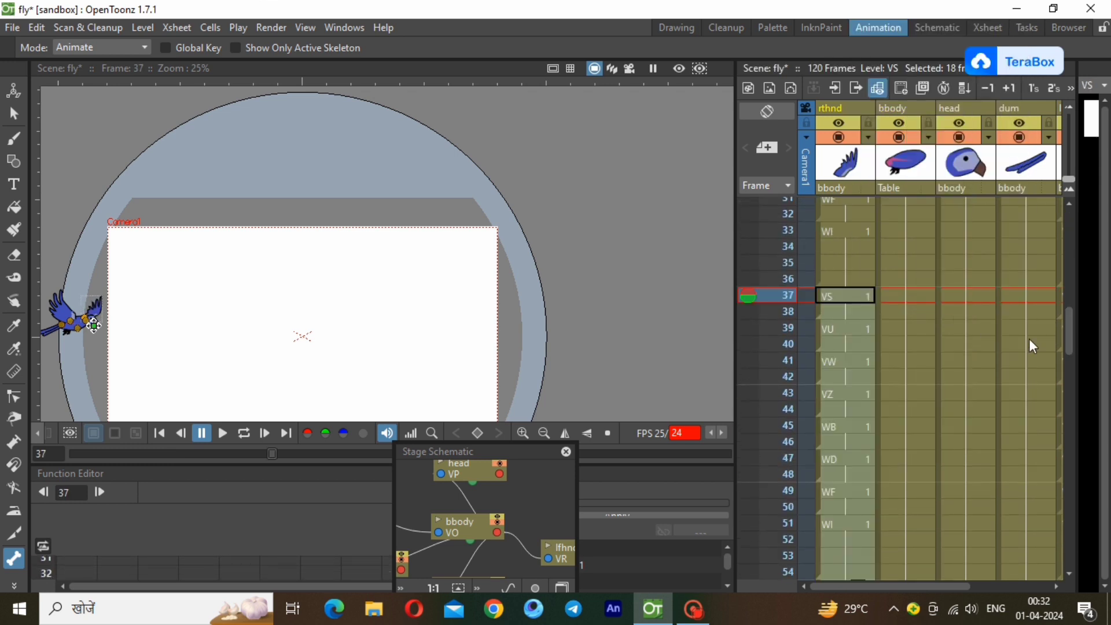
drag(1068, 337, 1075, 398)
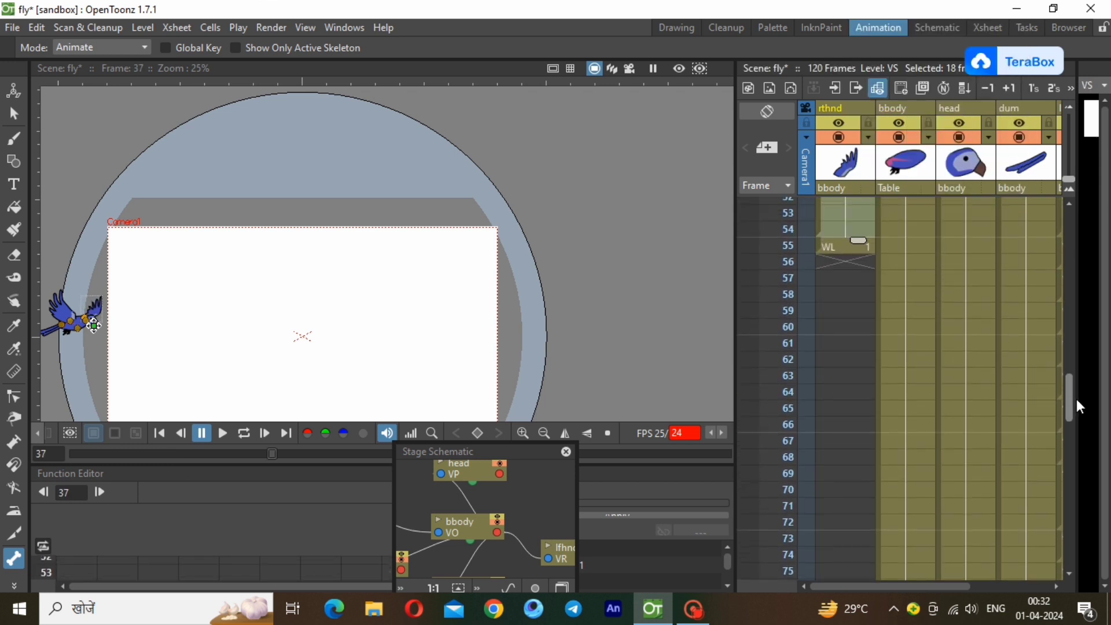
click(839, 246)
right_click(838, 244)
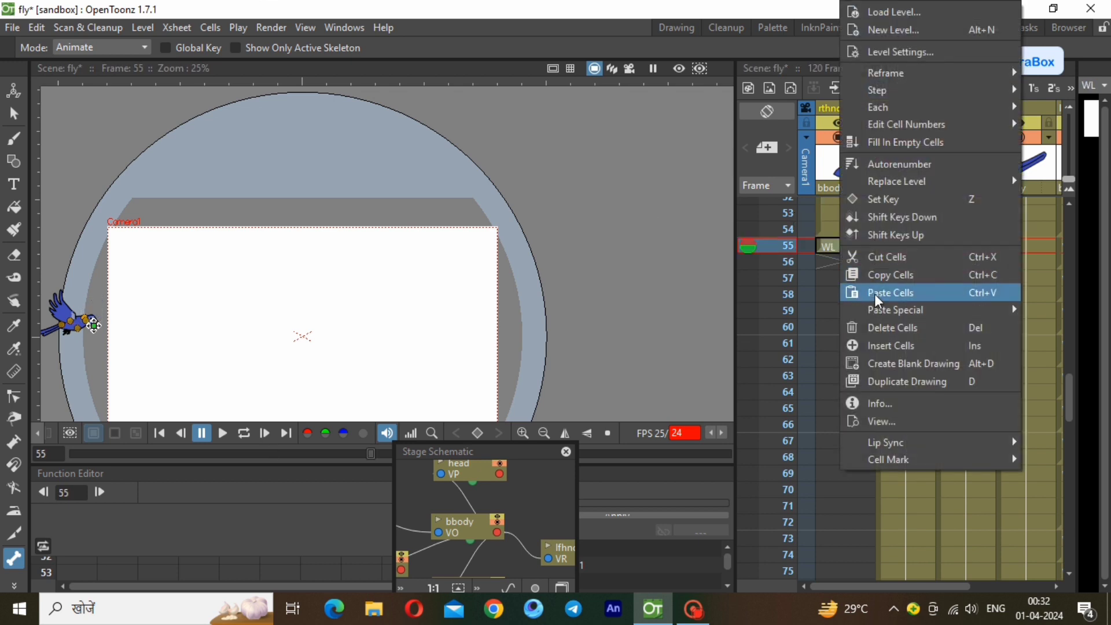
click(886, 294)
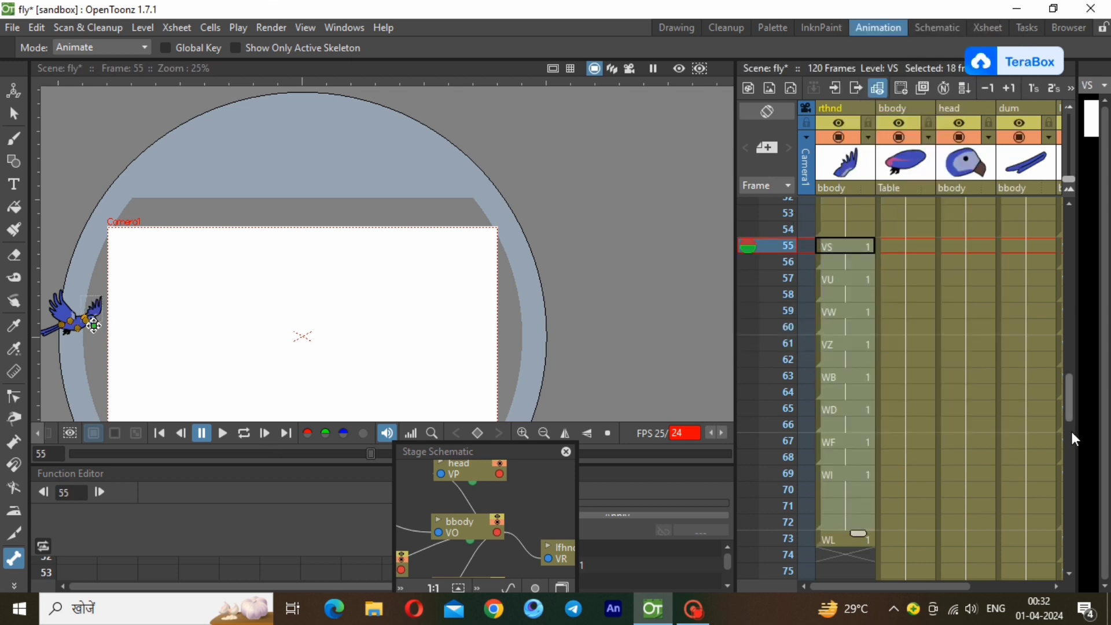
Paste the copied wing cycle at frames 73 and 91 of the rthnd column.
drag(1070, 396, 1082, 460)
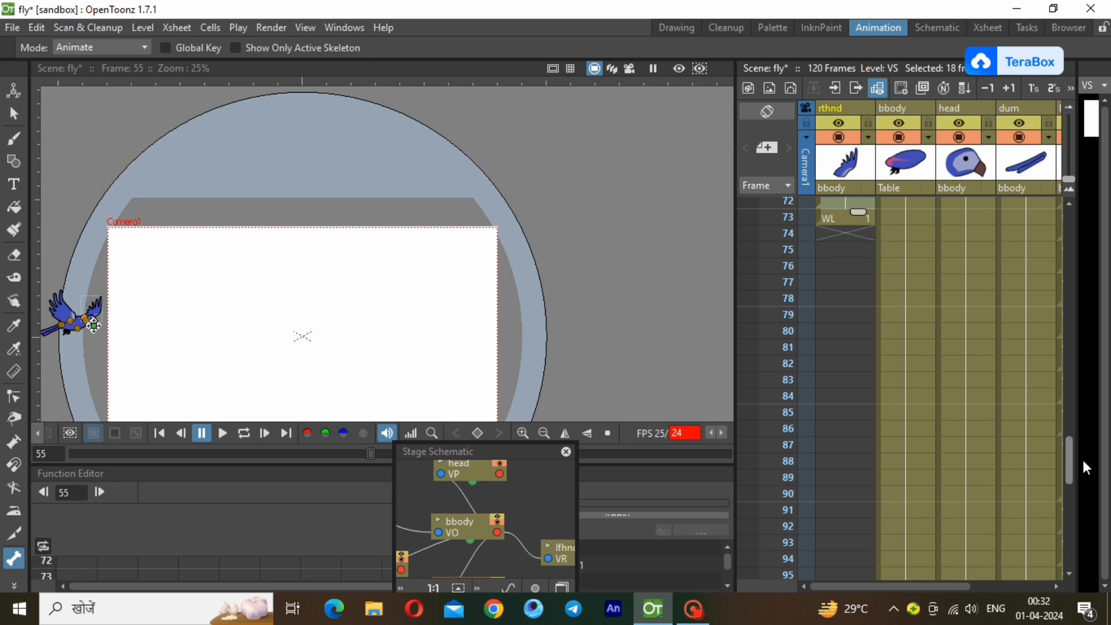
click(840, 220)
right_click(839, 220)
click(895, 293)
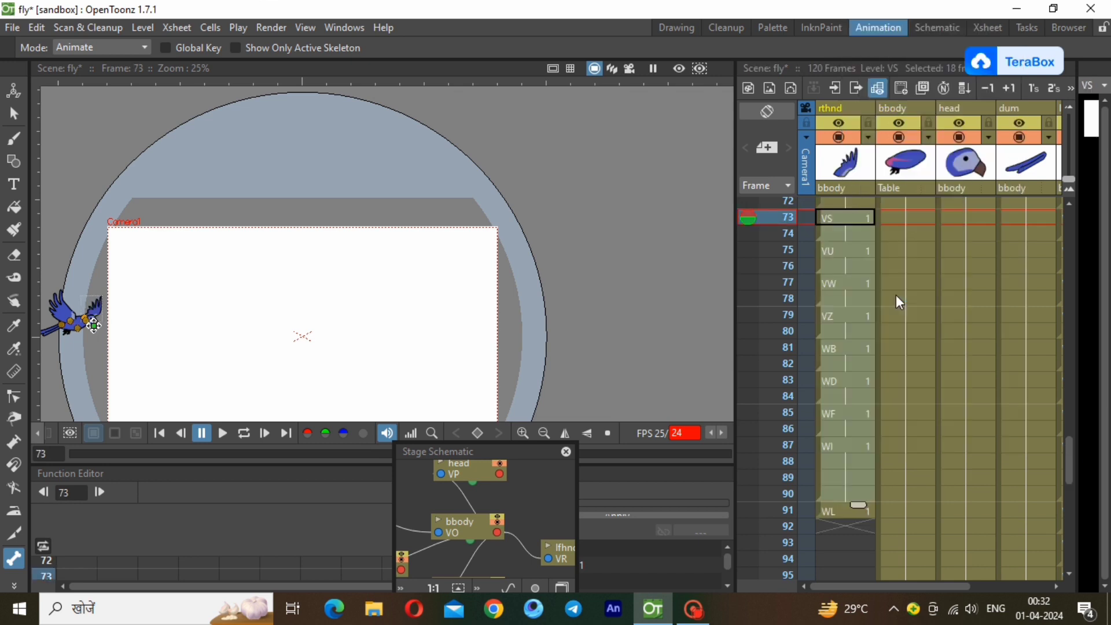
drag(1069, 456, 1081, 501)
click(838, 242)
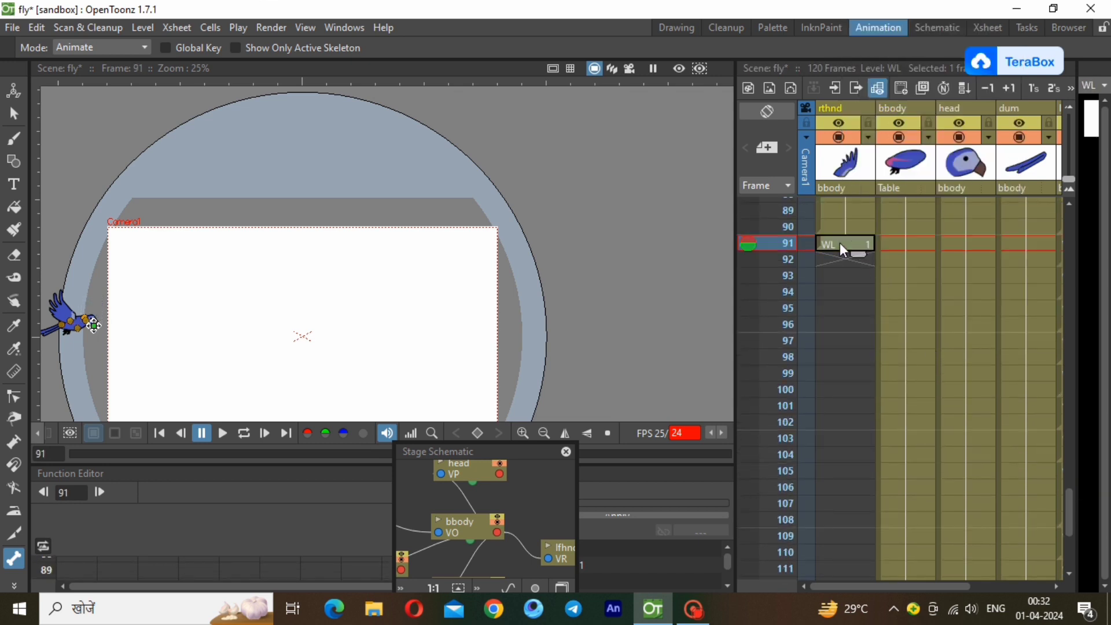
right_click(838, 242)
click(891, 293)
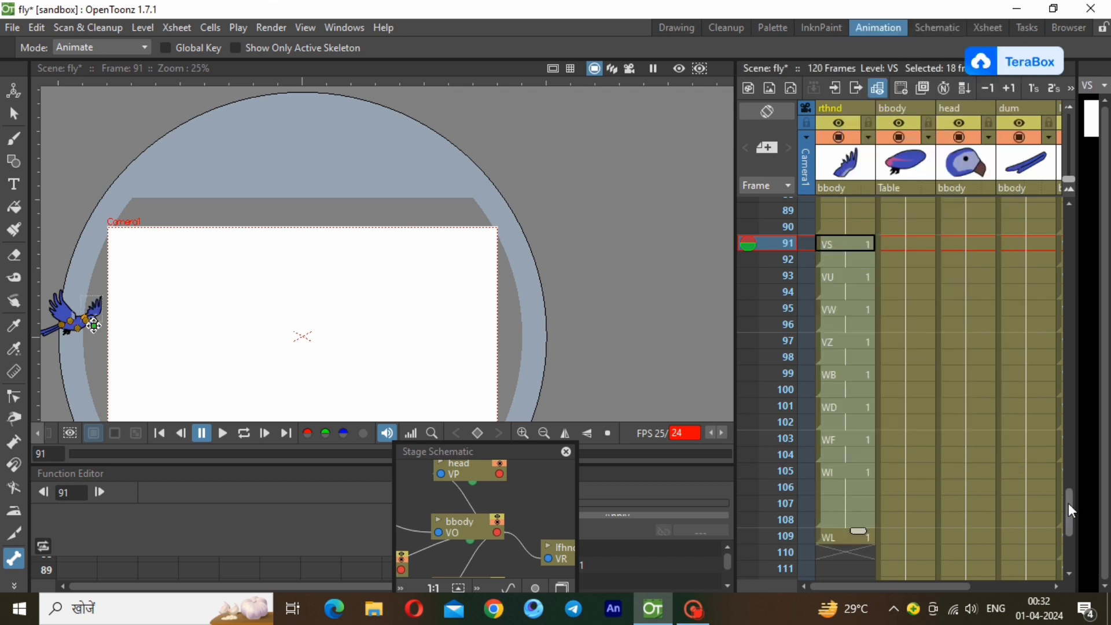
Paste the copied wing cycle at frame 109 of the rthnd column.
drag(1068, 504, 1077, 541)
click(849, 376)
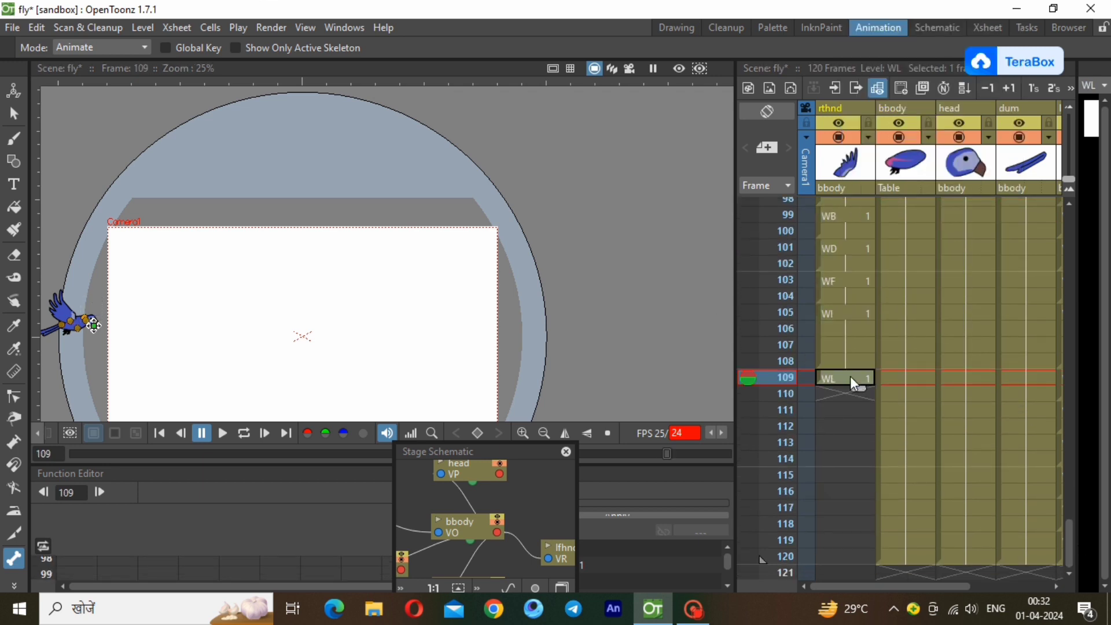
right_click(849, 376)
click(922, 291)
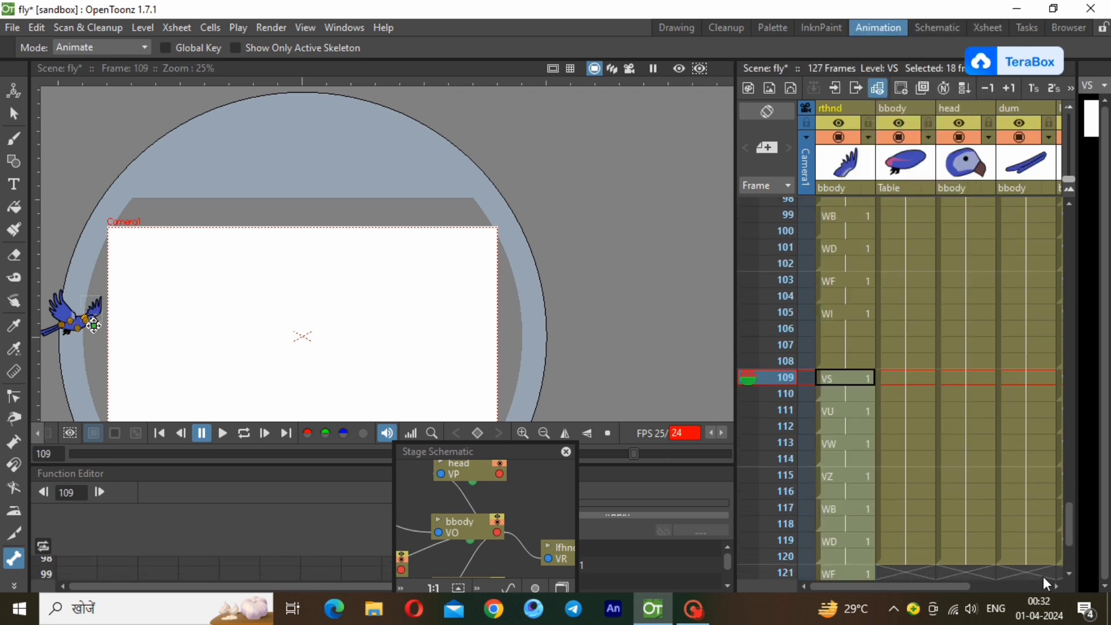
Delete the rthnd cells in frames 121 to 127 and play back the animation.
drag(1071, 523, 1022, 553)
click(854, 454)
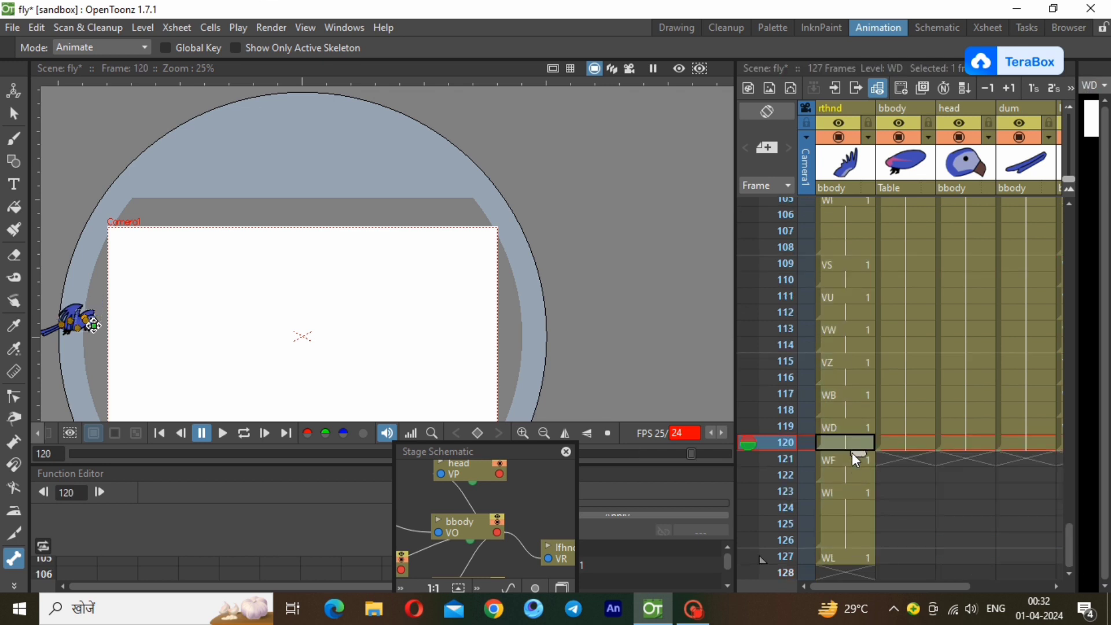
shift+click(861, 558)
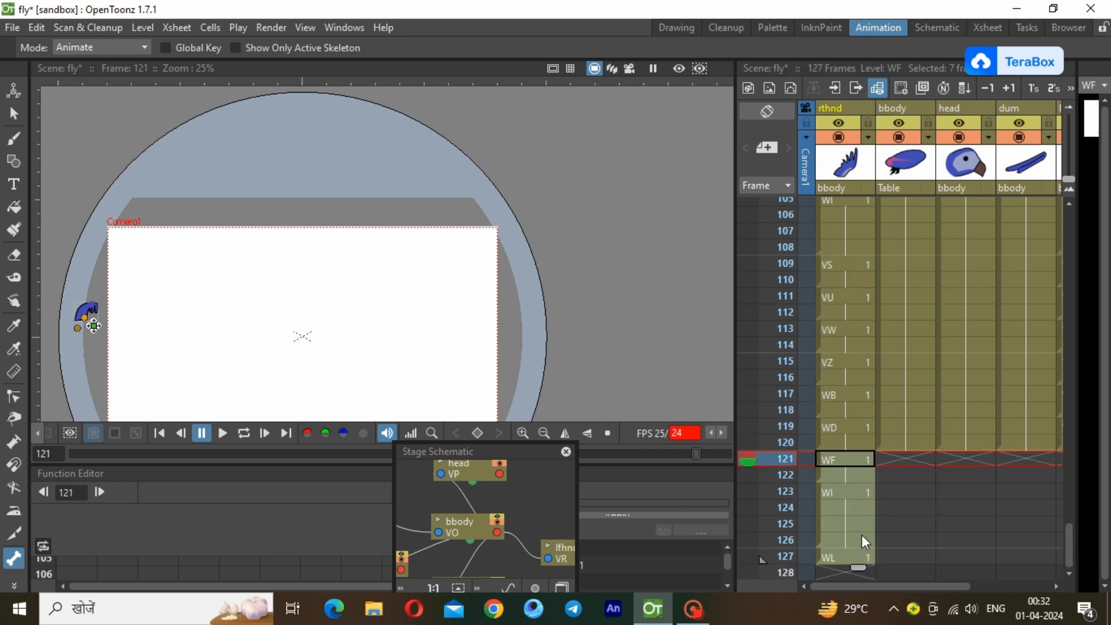
right_click(862, 535)
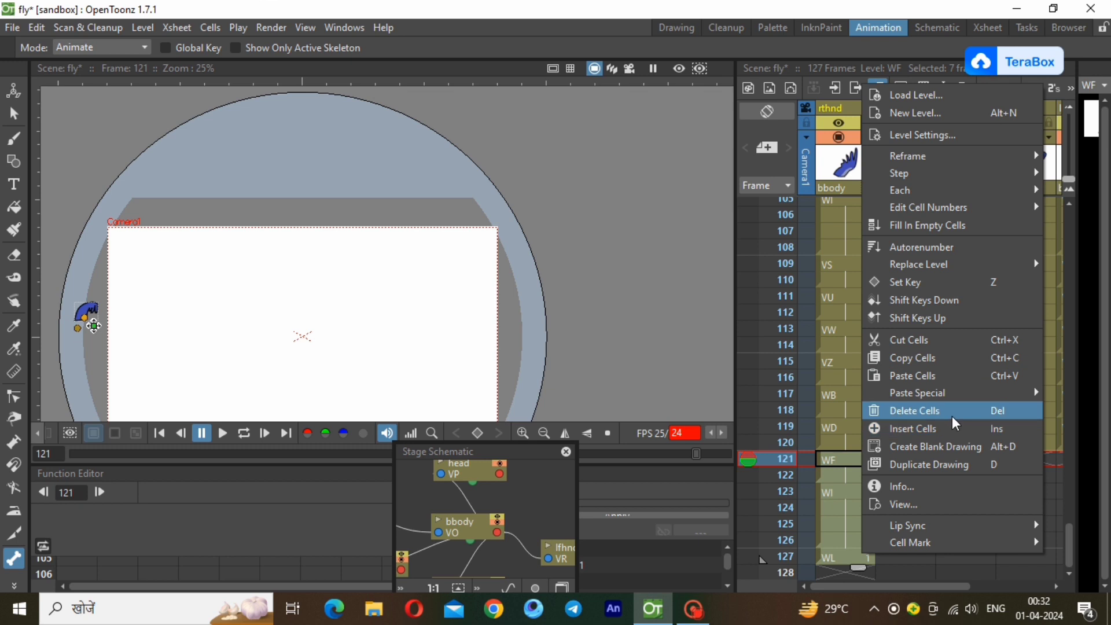
click(925, 410)
click(818, 445)
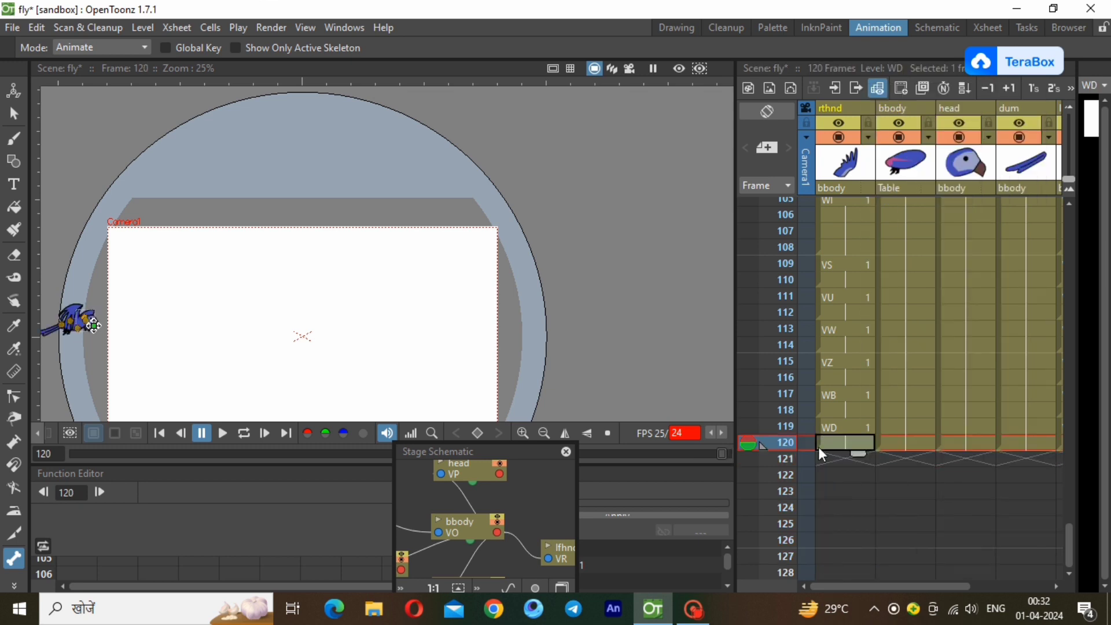
click(221, 440)
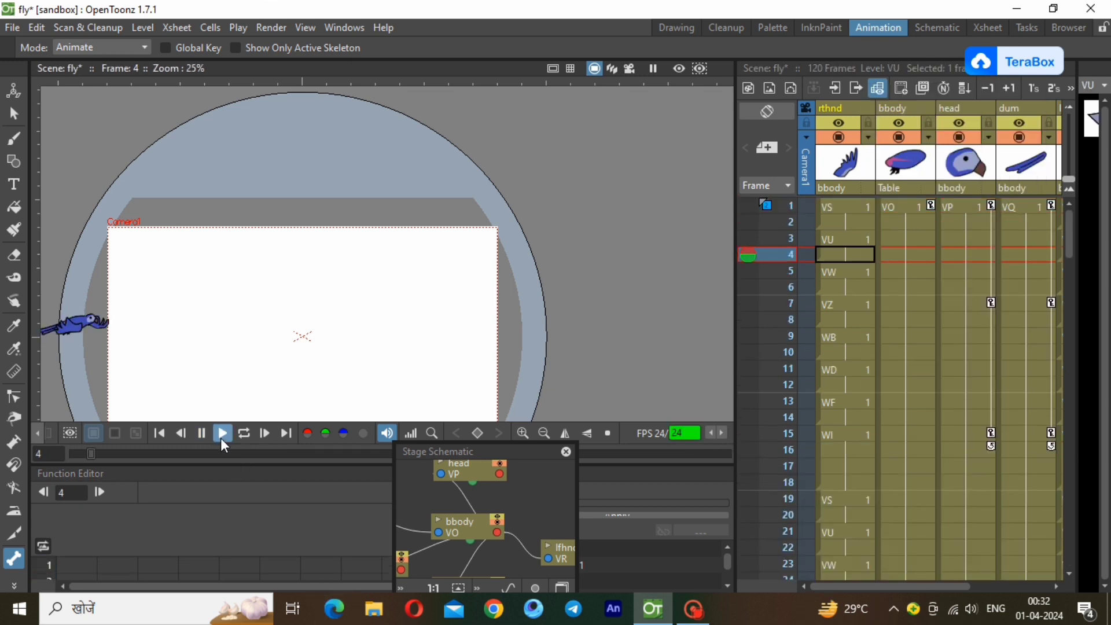
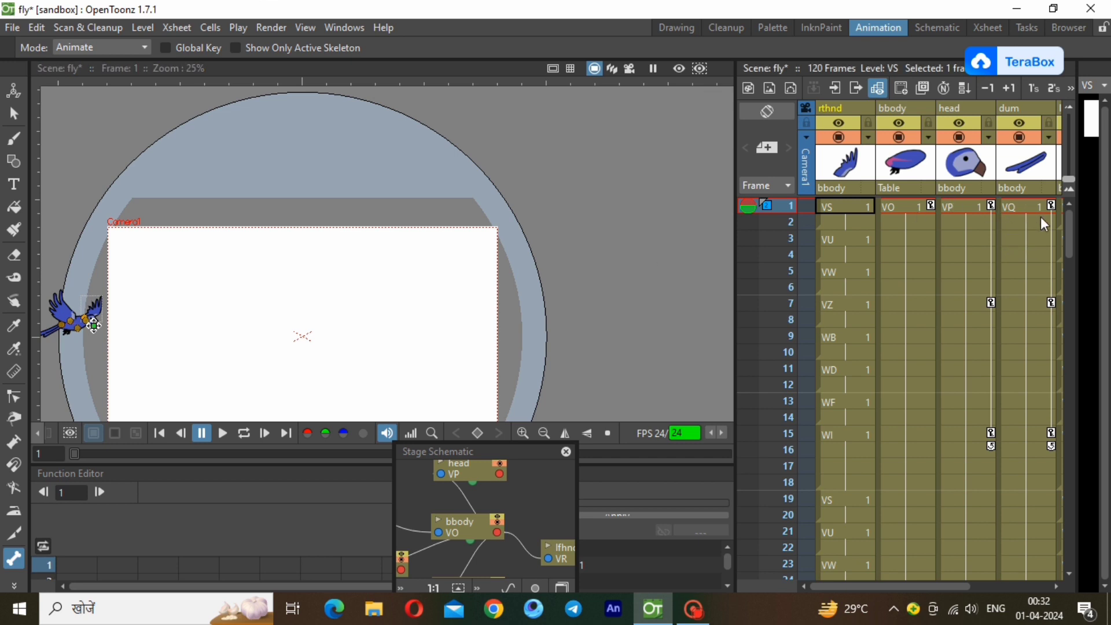
Keyframe the bbody at frame 120 well beyond the camera frame's right edge and play back the parrot's flight.
click(919, 209)
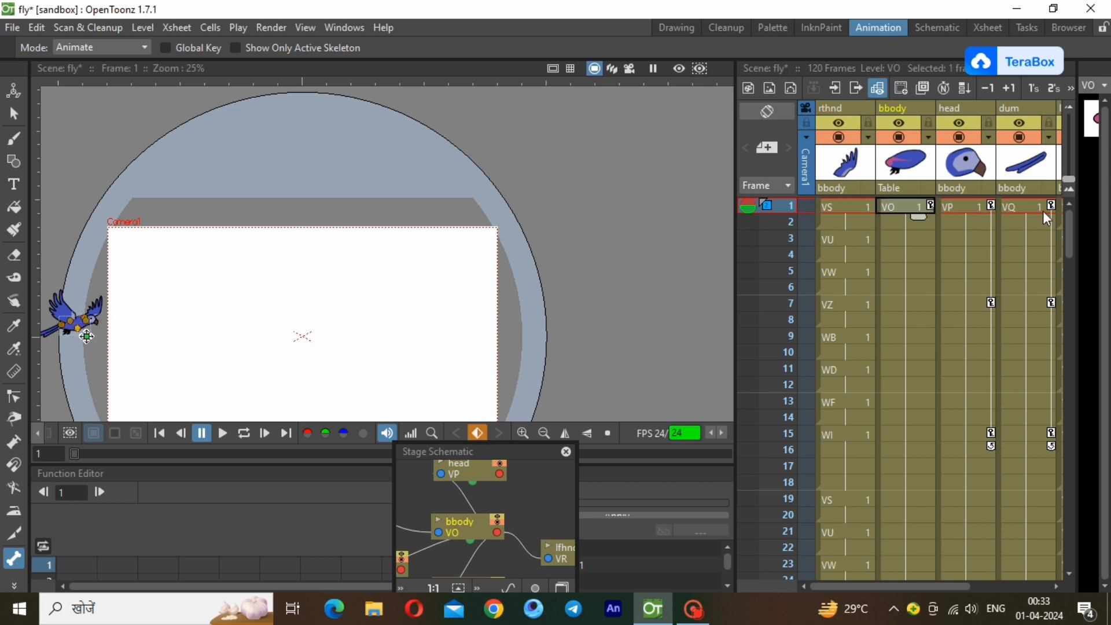
drag(1071, 232, 1028, 578)
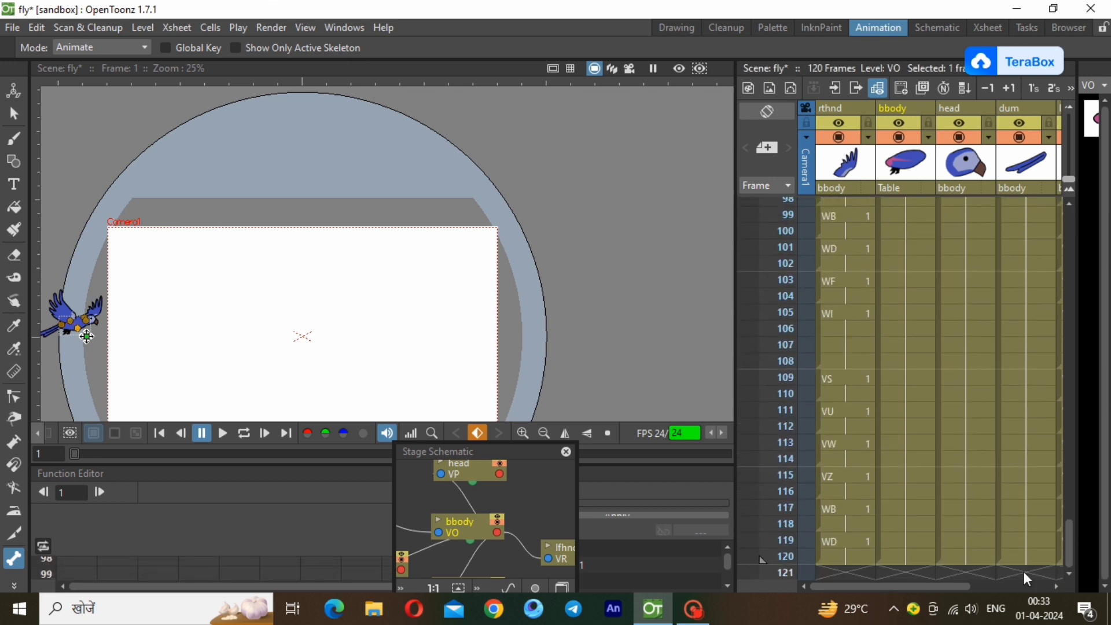
click(911, 557)
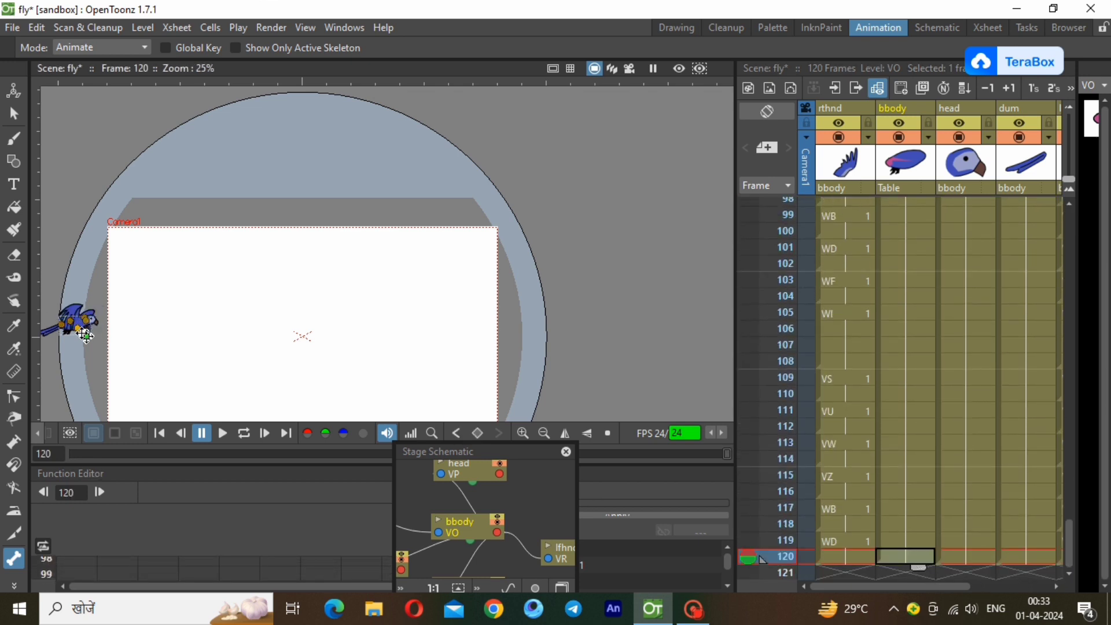
drag(86, 335, 622, 314)
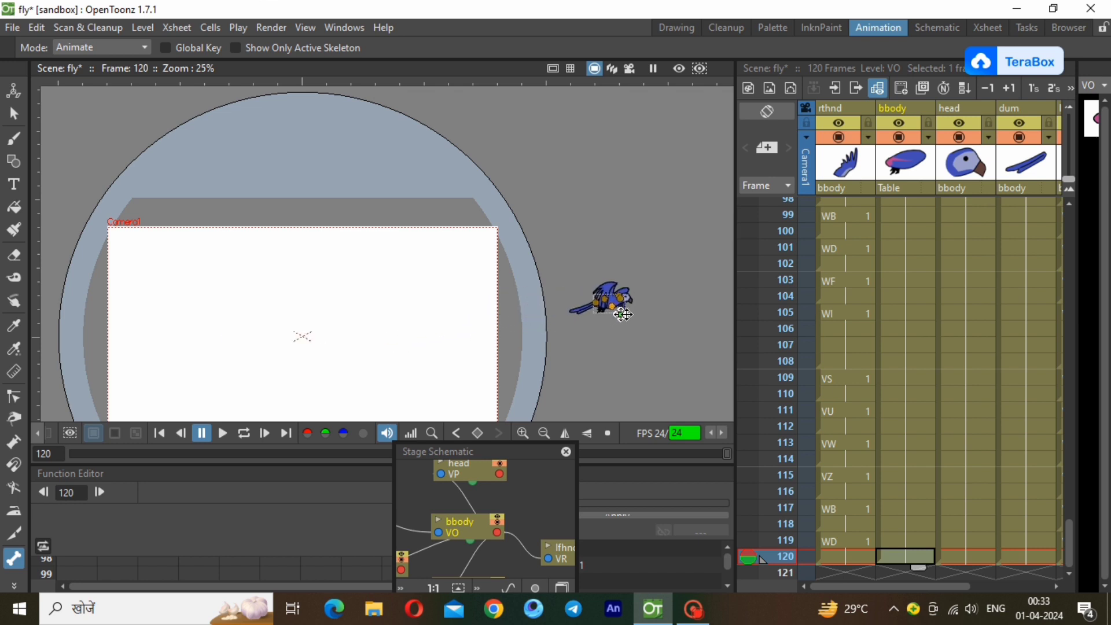
click(223, 433)
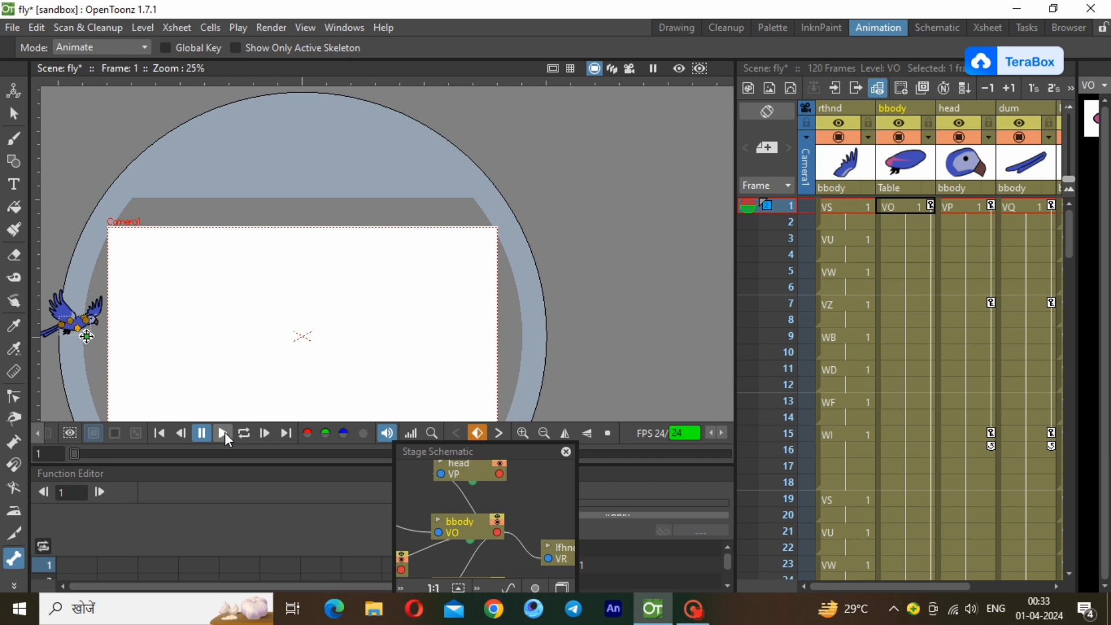
Try to paste the head column's keys at frame 19 and undo the pasted cells.
click(992, 205)
right_click(991, 205)
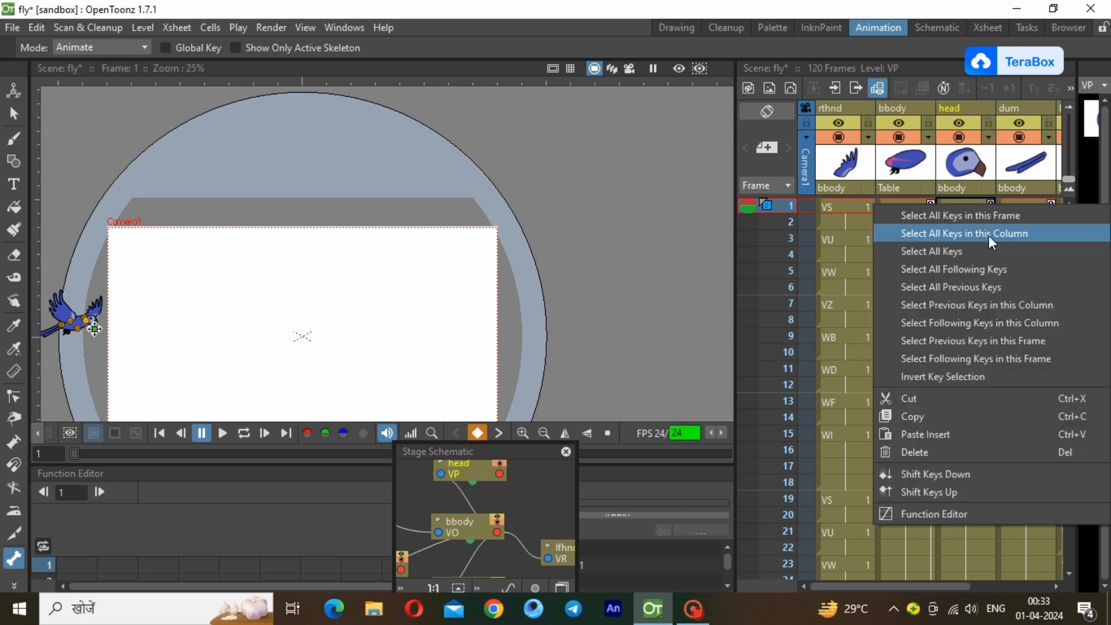
click(988, 234)
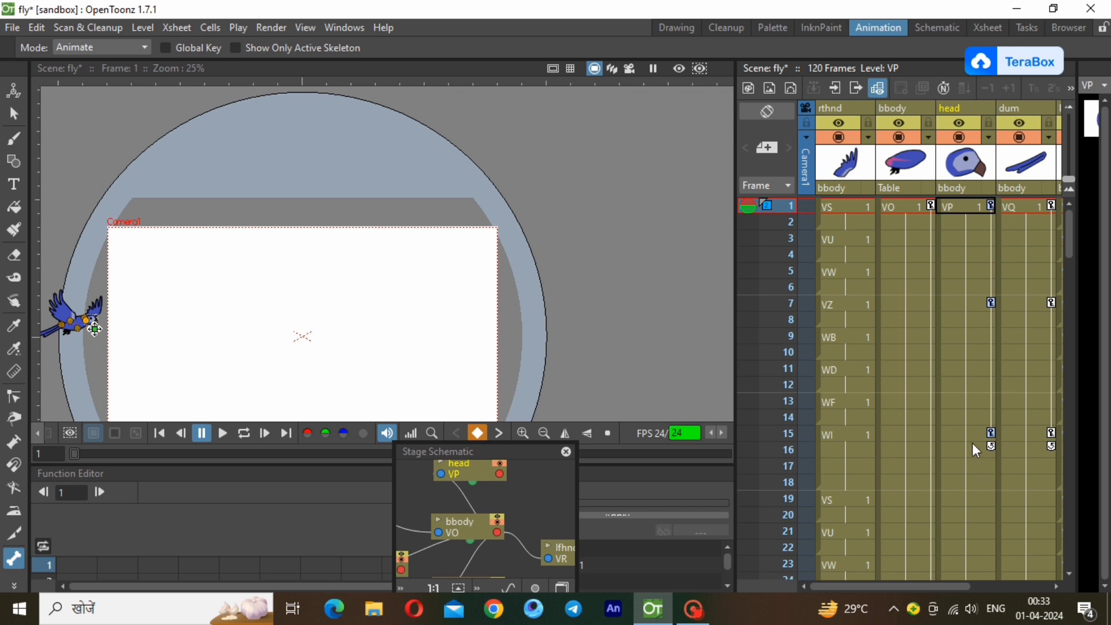
click(980, 477)
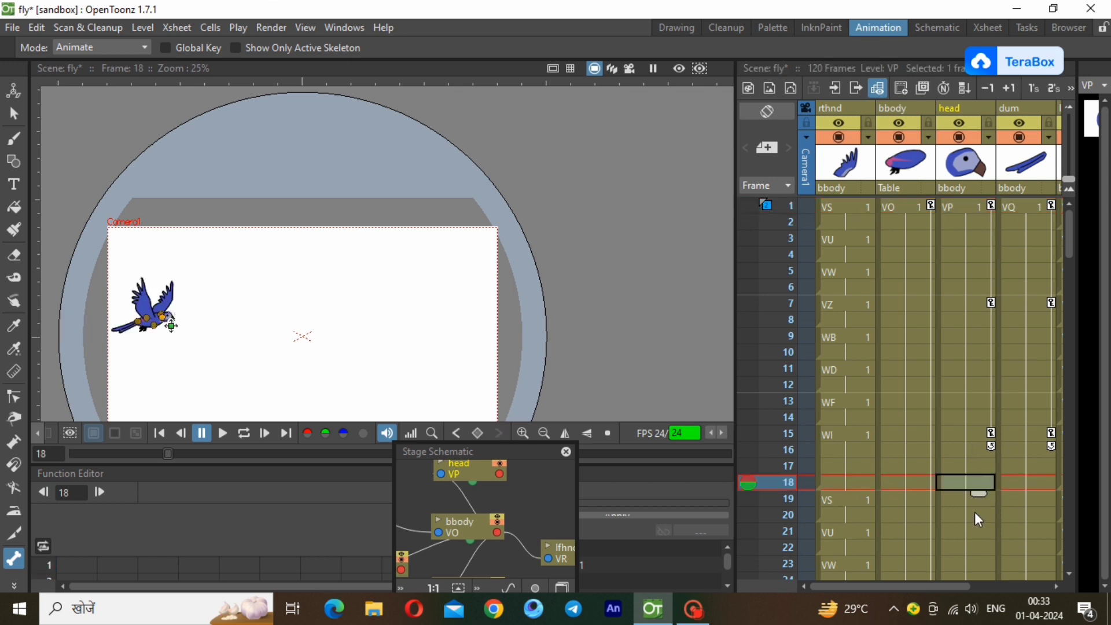
click(967, 501)
right_click(967, 500)
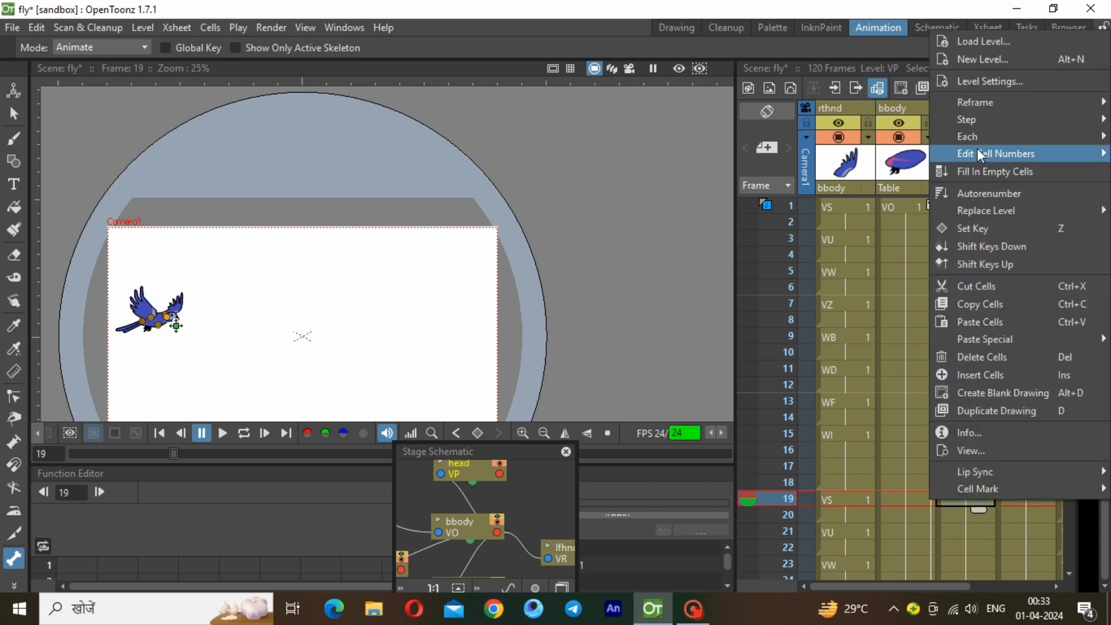
click(956, 505)
key(ctrl+v)
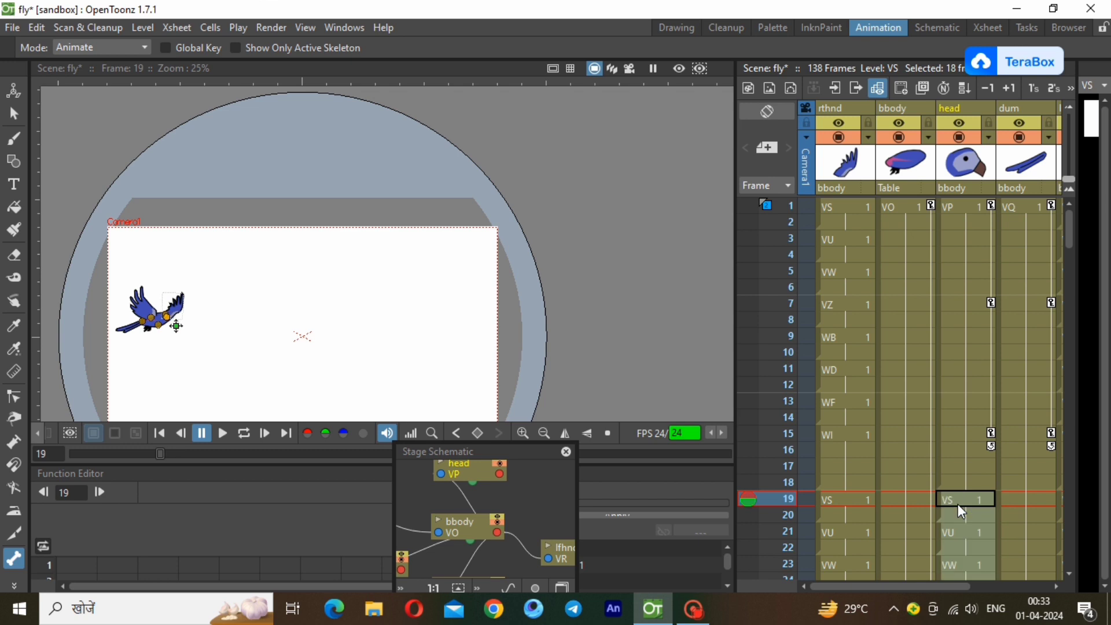
key(ctrl+z)
right_click(957, 505)
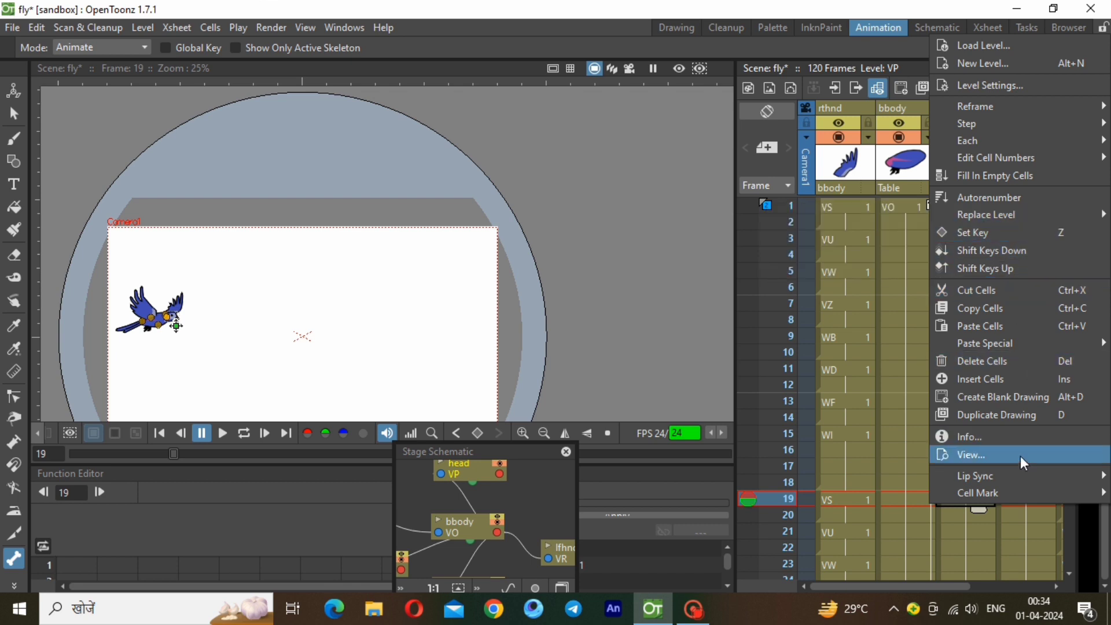
click(974, 520)
Copy all keys in the head column and paste them at frame 19 of the same column.
click(992, 433)
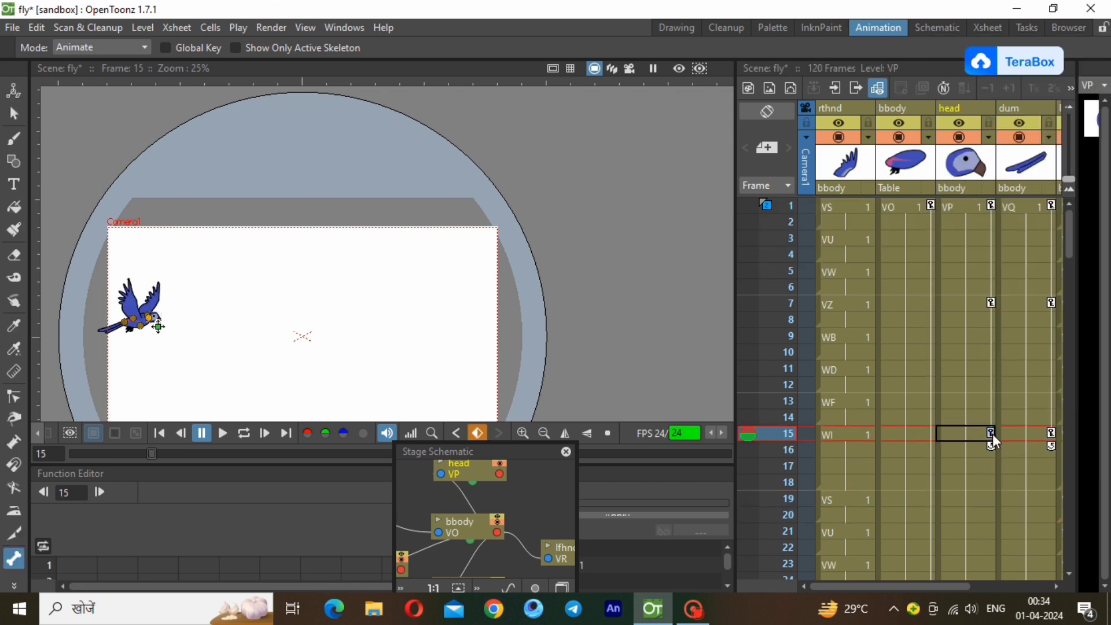
right_click(992, 432)
click(940, 143)
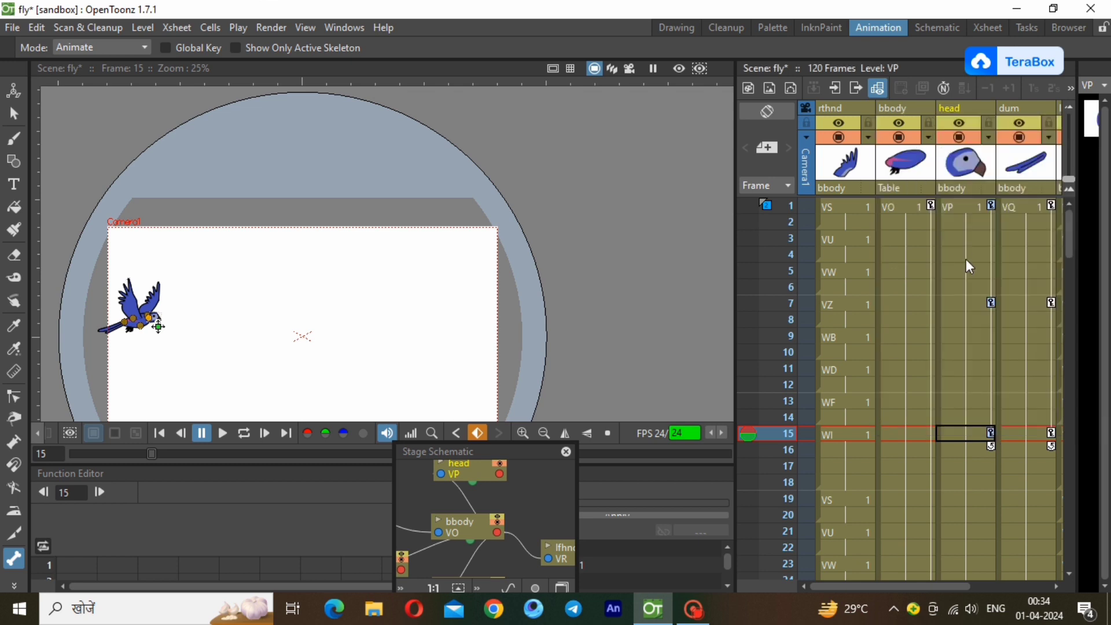
click(985, 488)
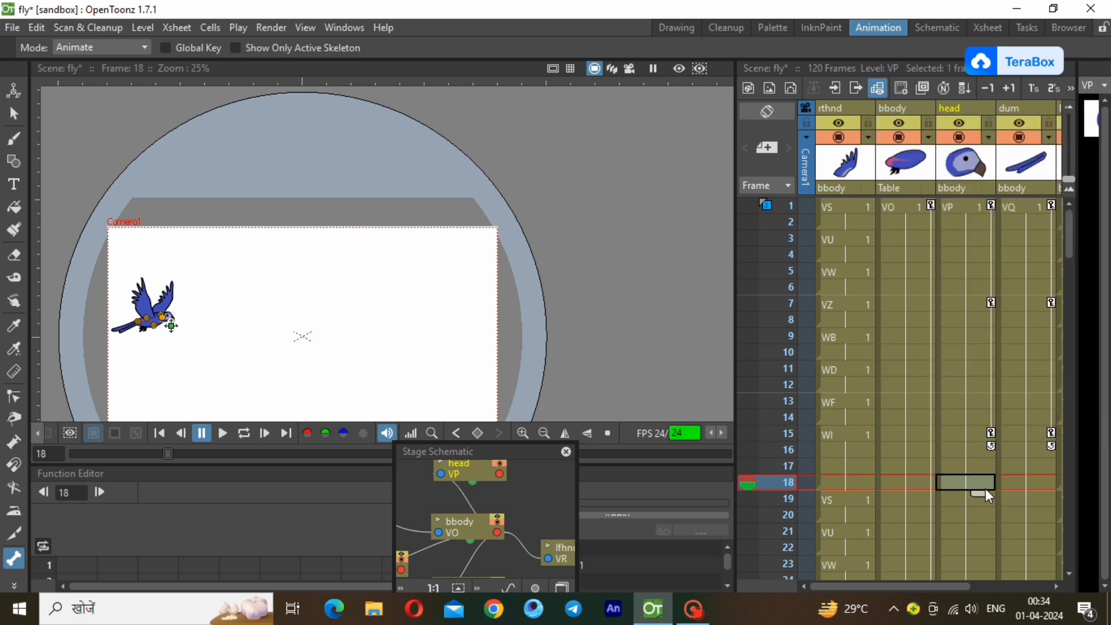
click(990, 504)
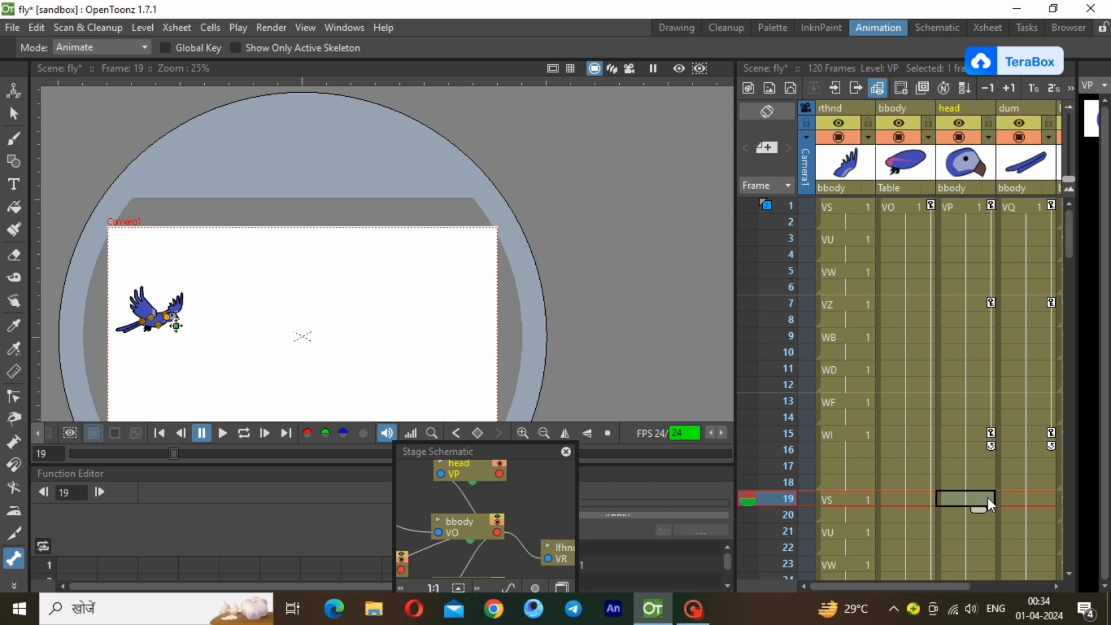
click(989, 497)
click(984, 484)
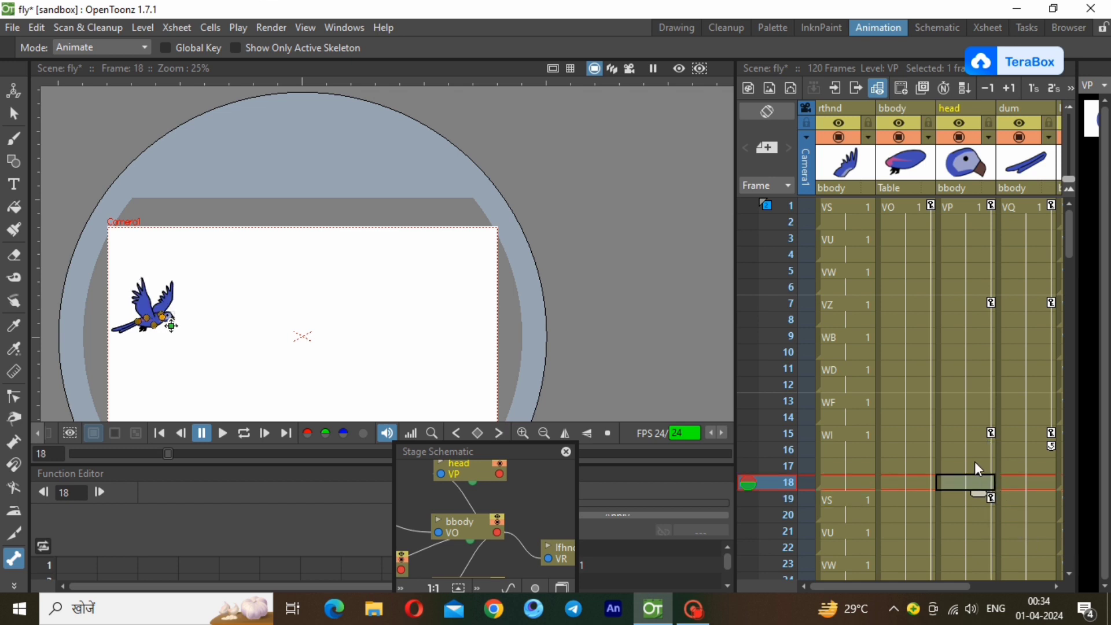
click(974, 463)
click(980, 499)
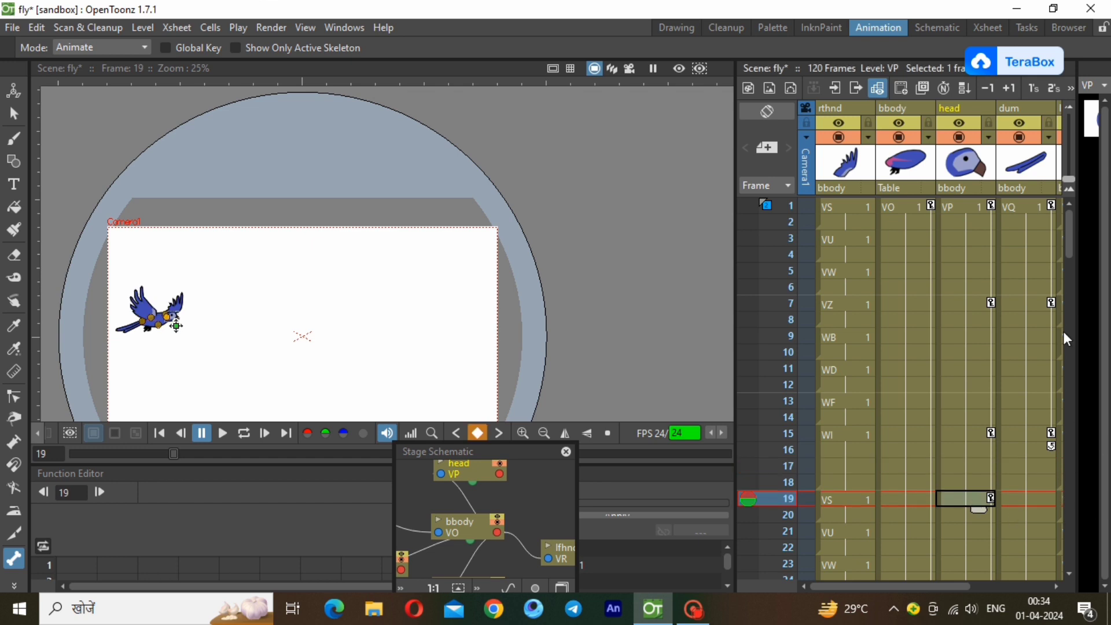
Paste the copied head keys at frames 37 and 55 of the head column.
drag(1073, 232, 1069, 307)
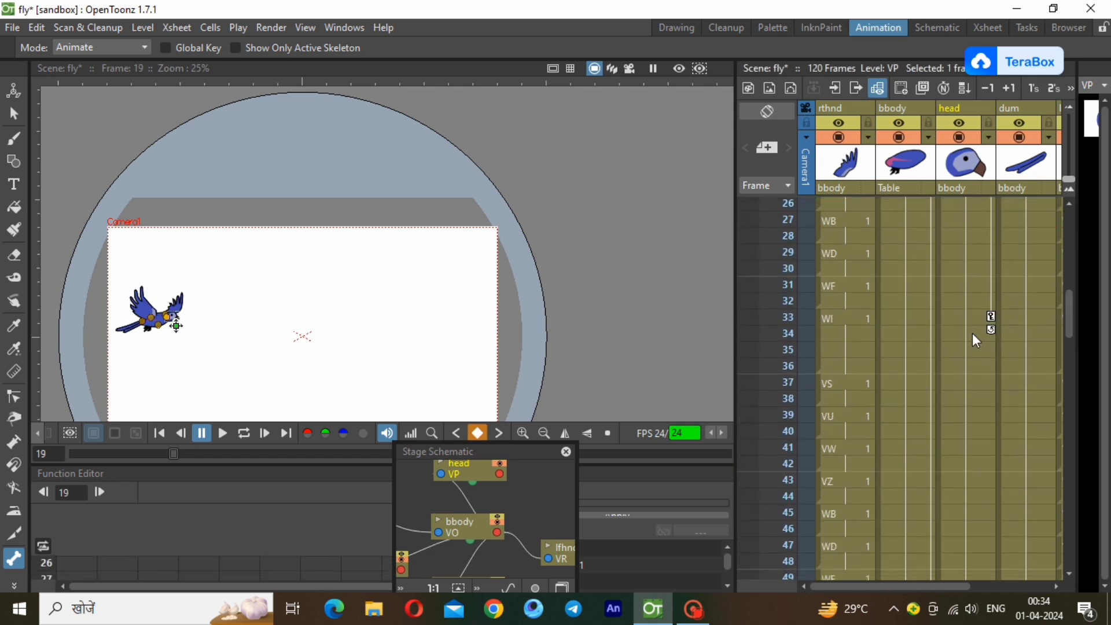
click(979, 385)
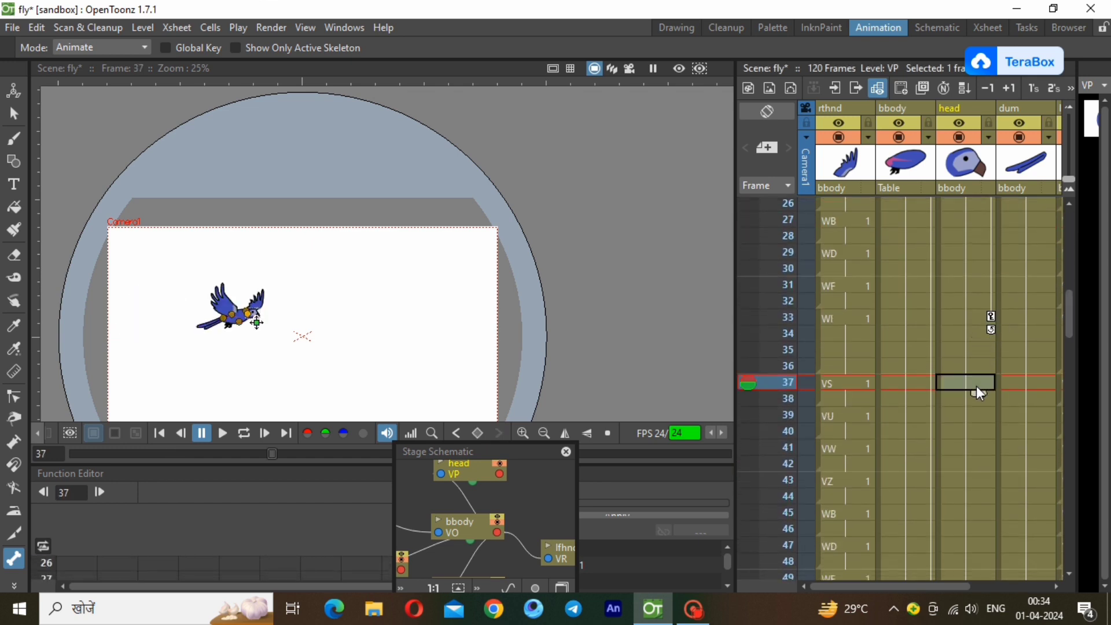
key(ctrl+v)
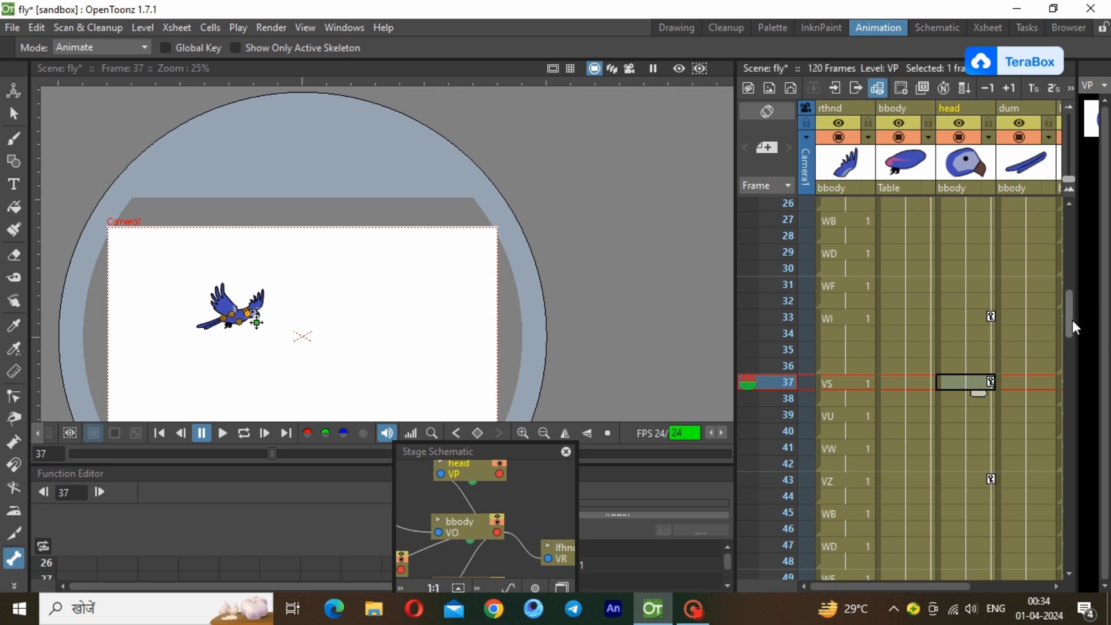
drag(1072, 321, 1071, 395)
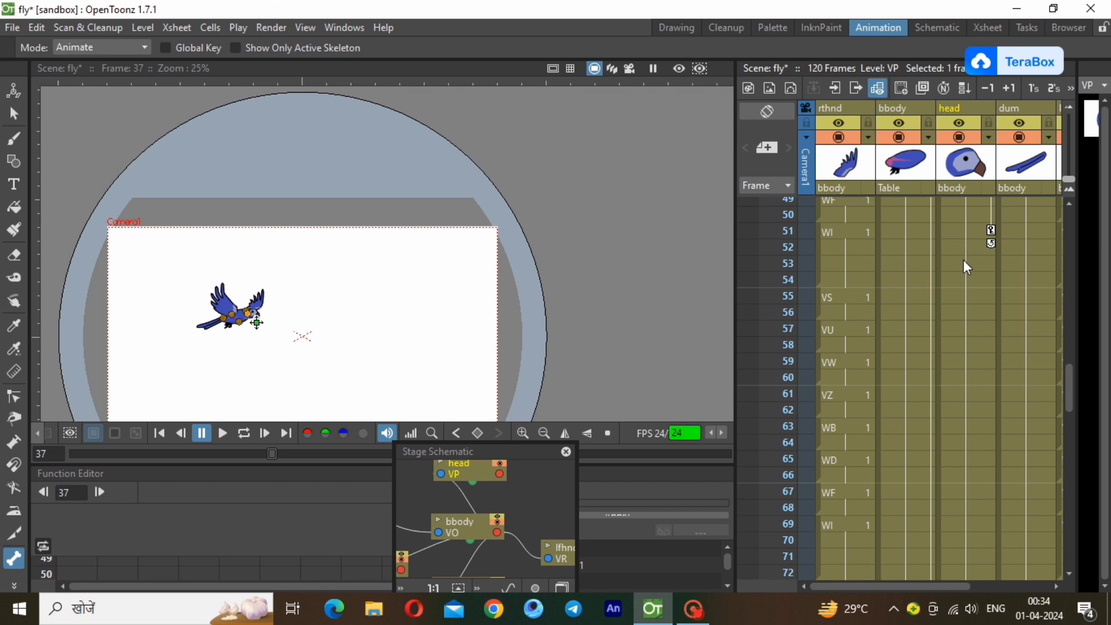
click(966, 296)
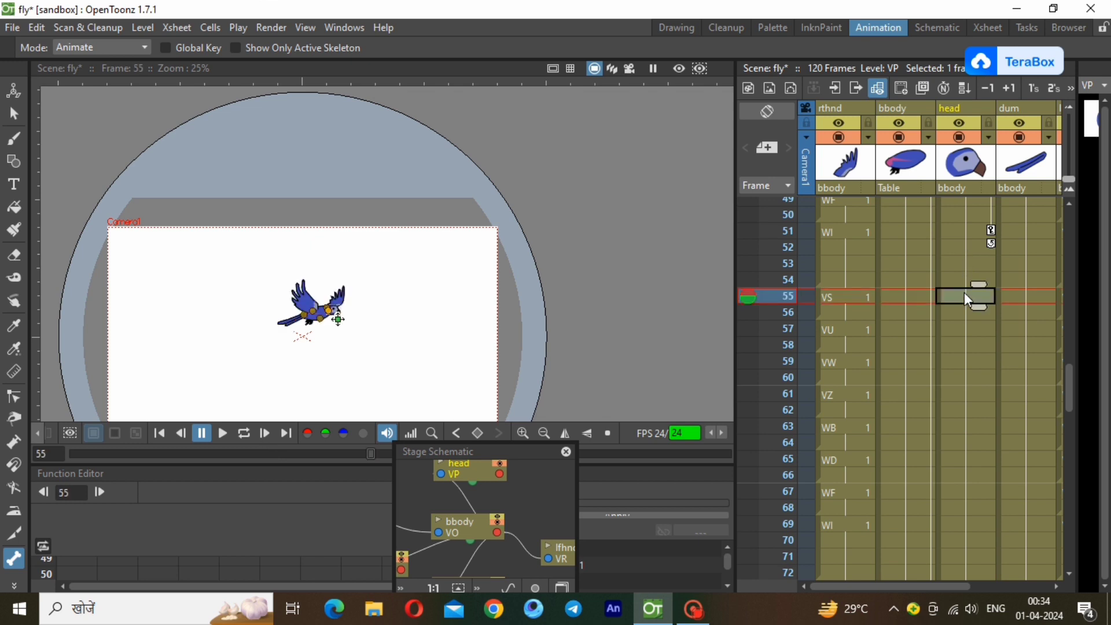
Paste the copied head keys at frames 73 and 91 of the head column.
drag(1070, 380, 1071, 422)
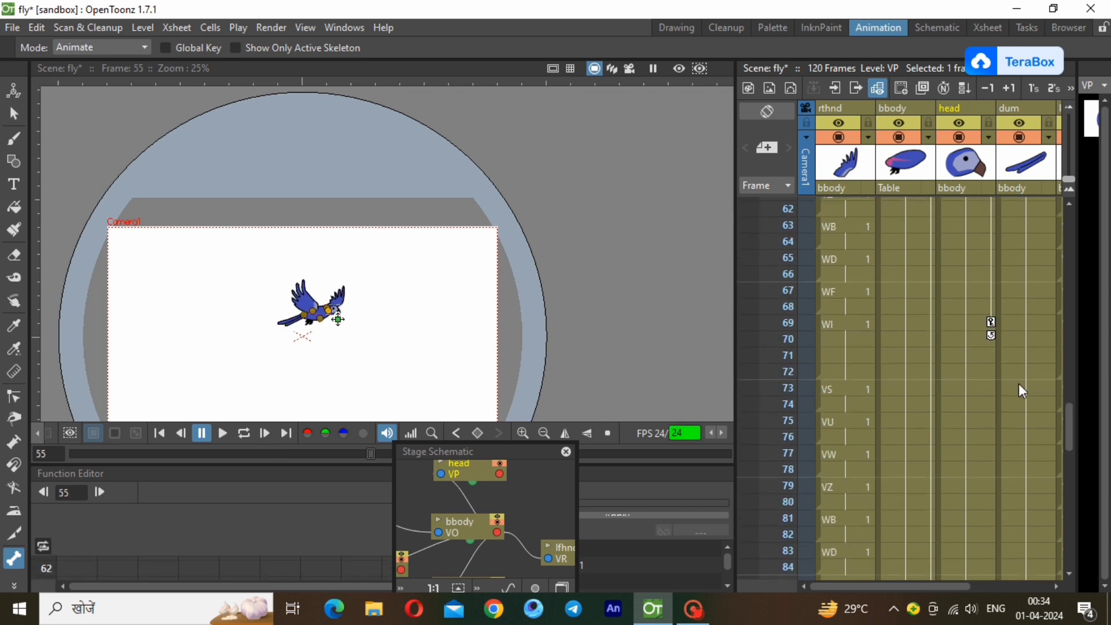
click(977, 387)
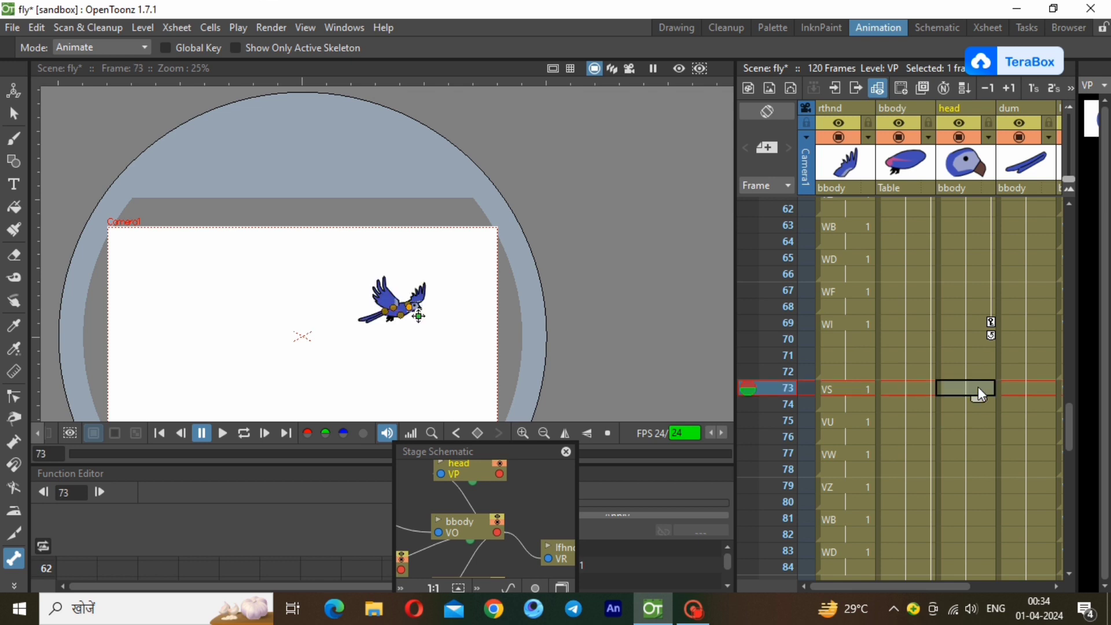
key(ctrl+v)
drag(1071, 429, 1072, 485)
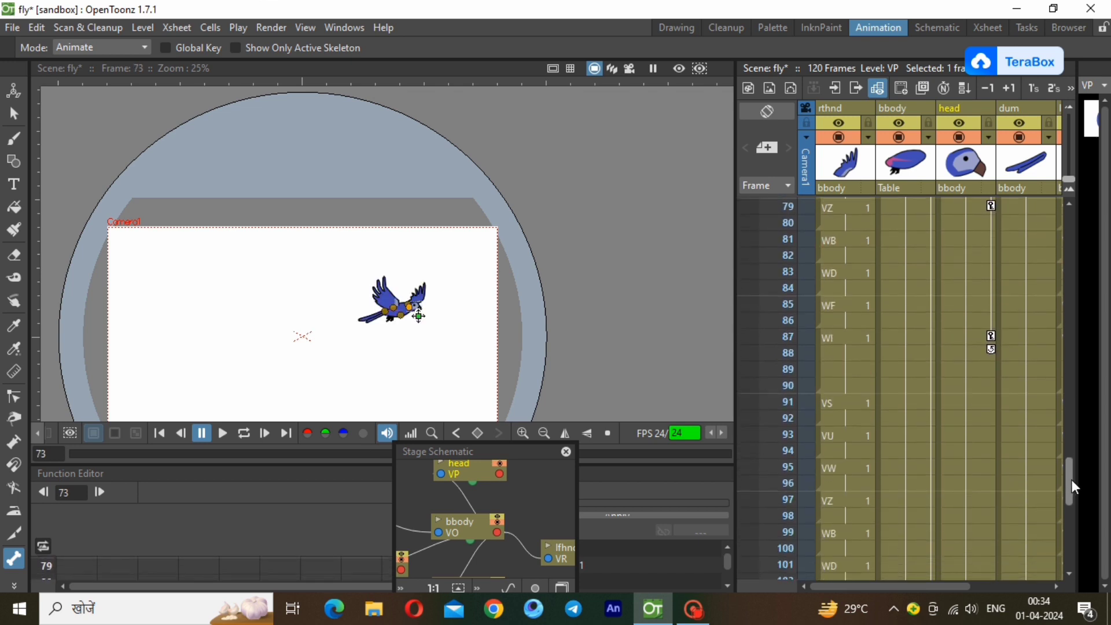
click(976, 402)
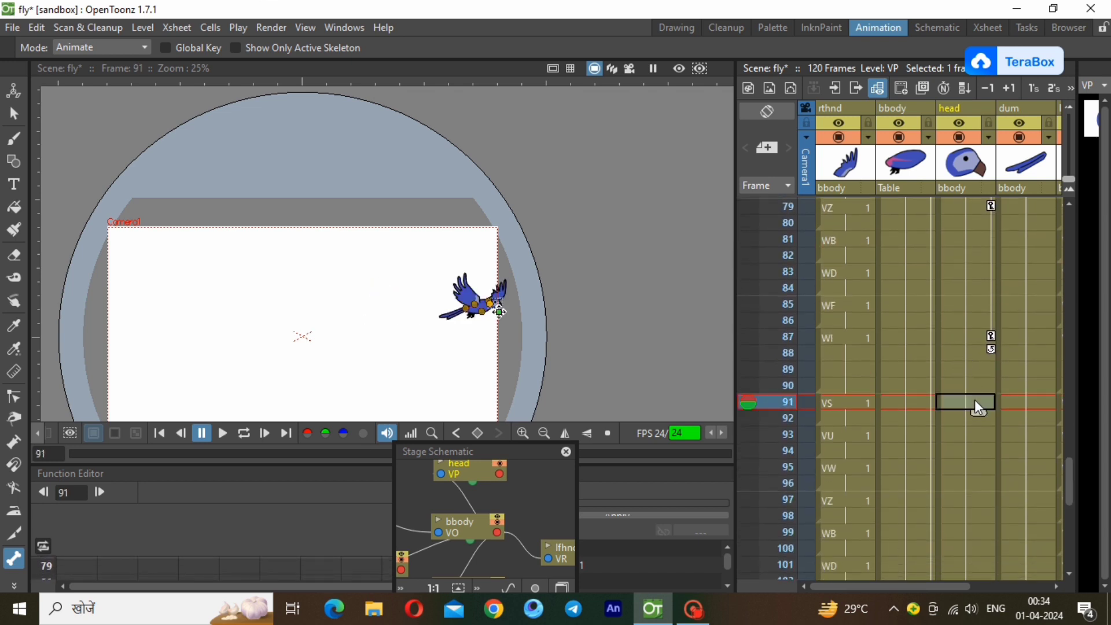
key(ctrl+v)
Paste the copied head keys at frame 109 of the head column.
drag(1069, 474, 1069, 535)
click(968, 362)
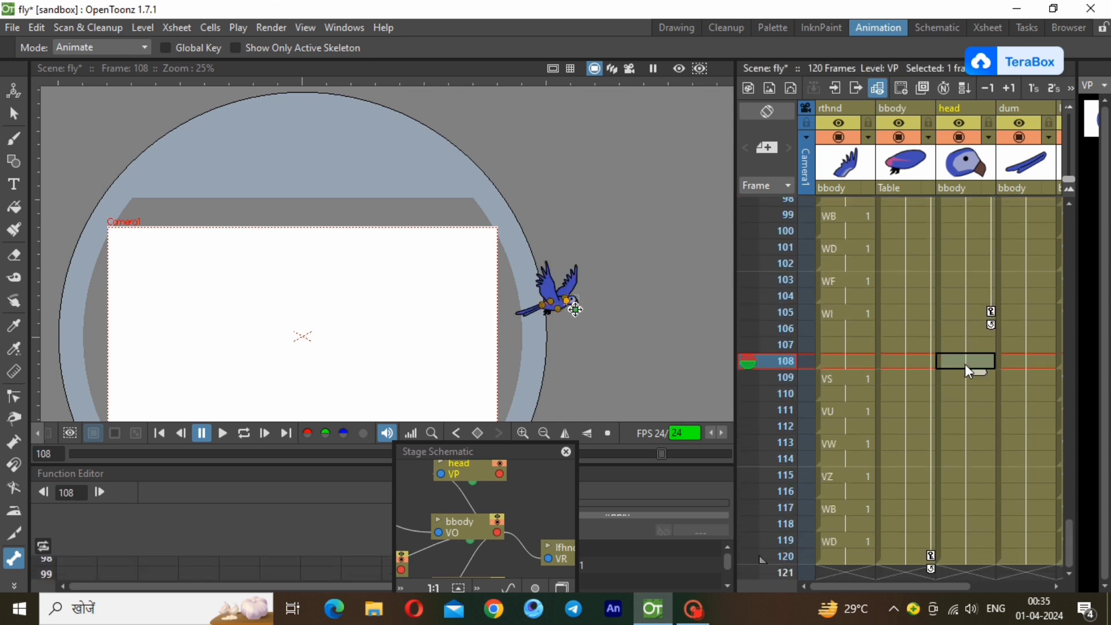
click(965, 380)
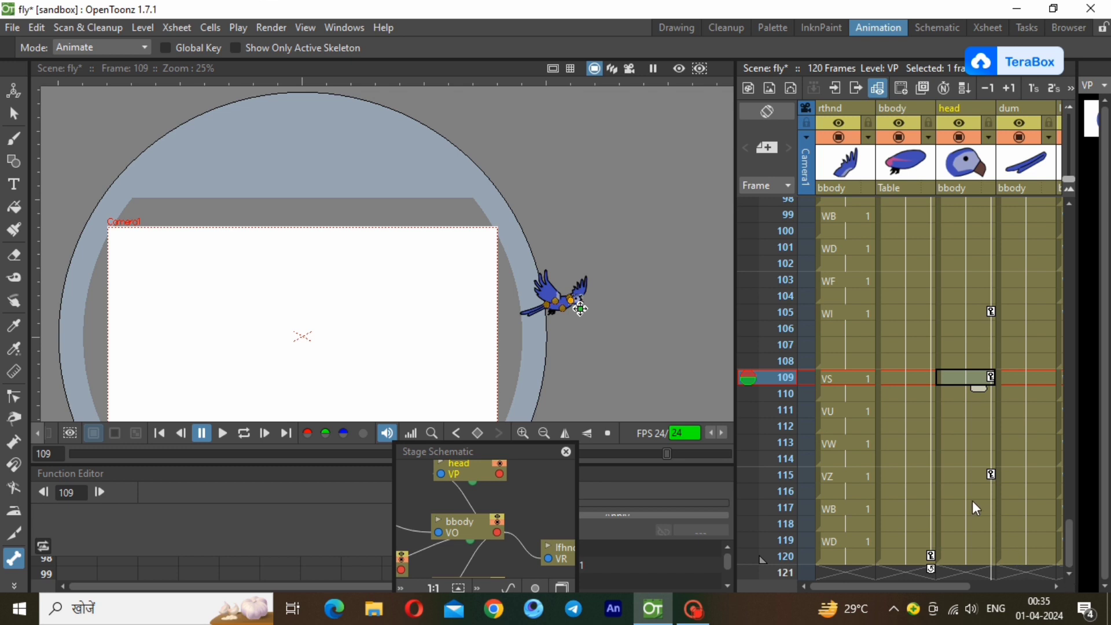
Delete the head key at frame 123 and the head cells in frames 121 to 124.
click(977, 556)
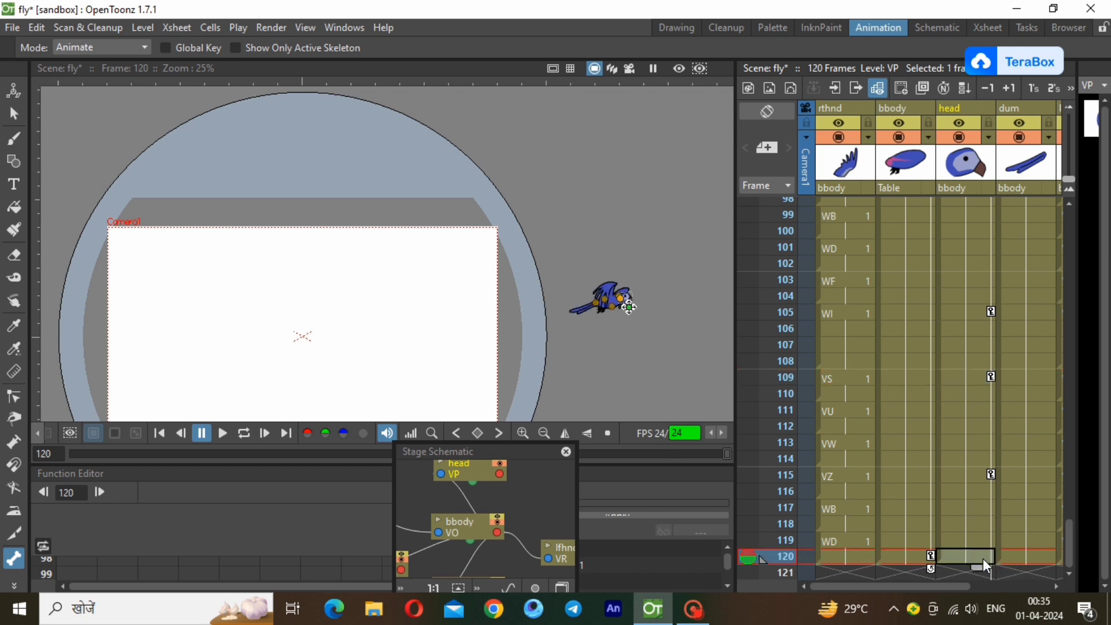
drag(984, 565, 990, 501)
right_click(990, 501)
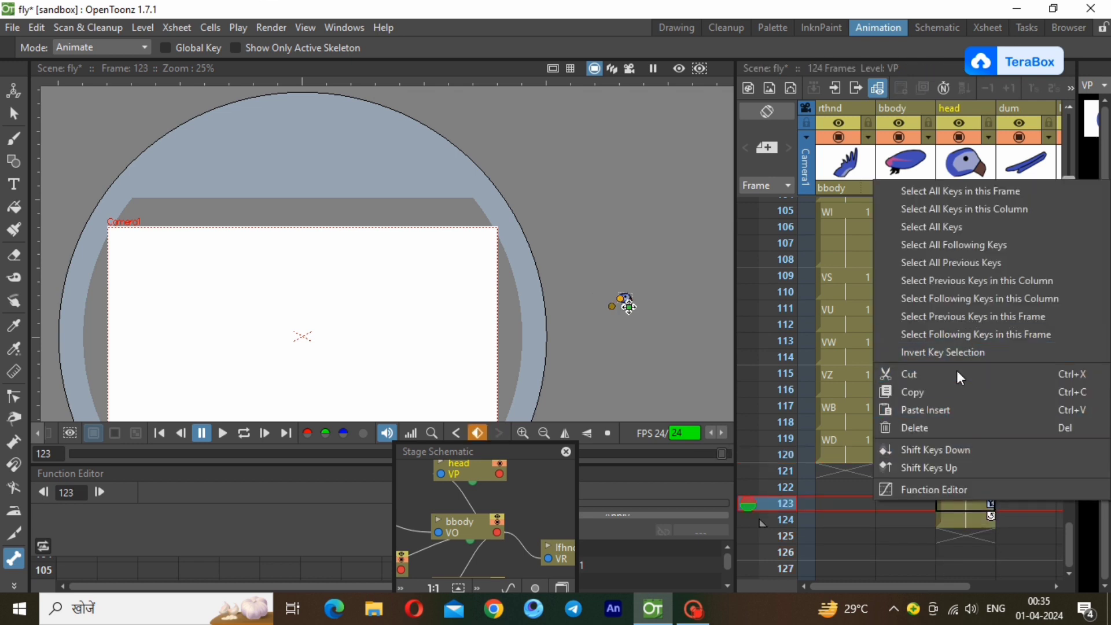
click(960, 423)
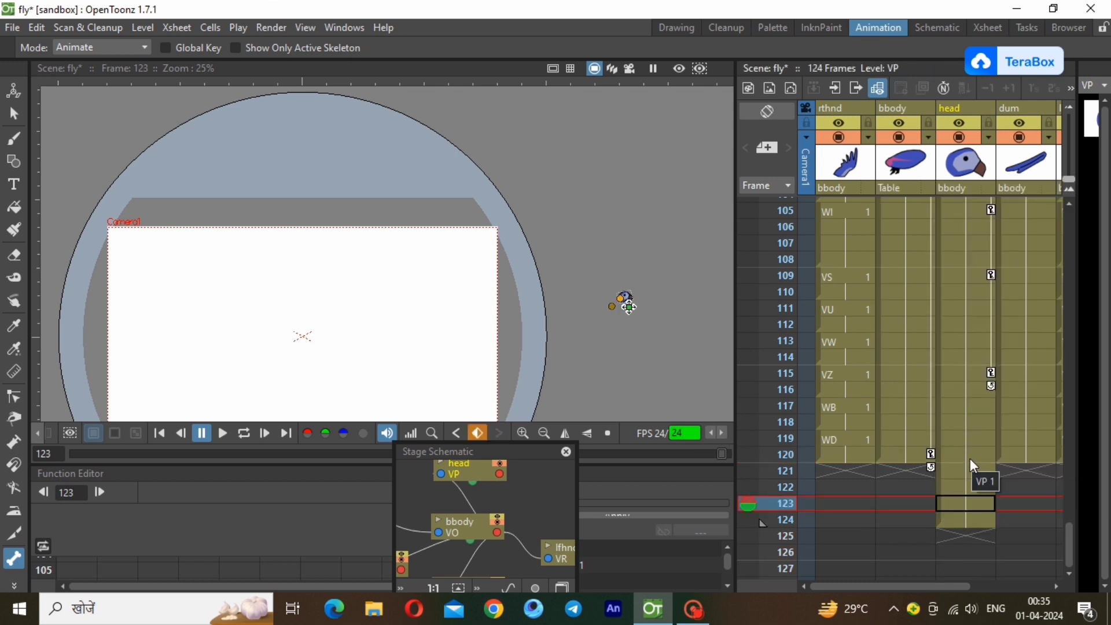
click(969, 468)
right_click(969, 519)
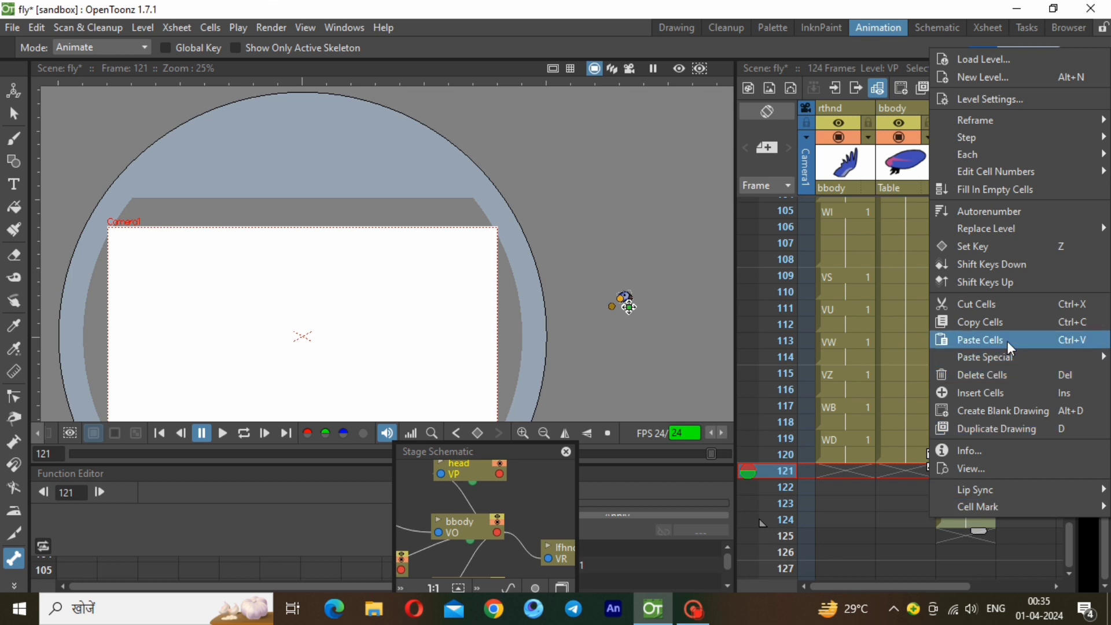
click(1009, 373)
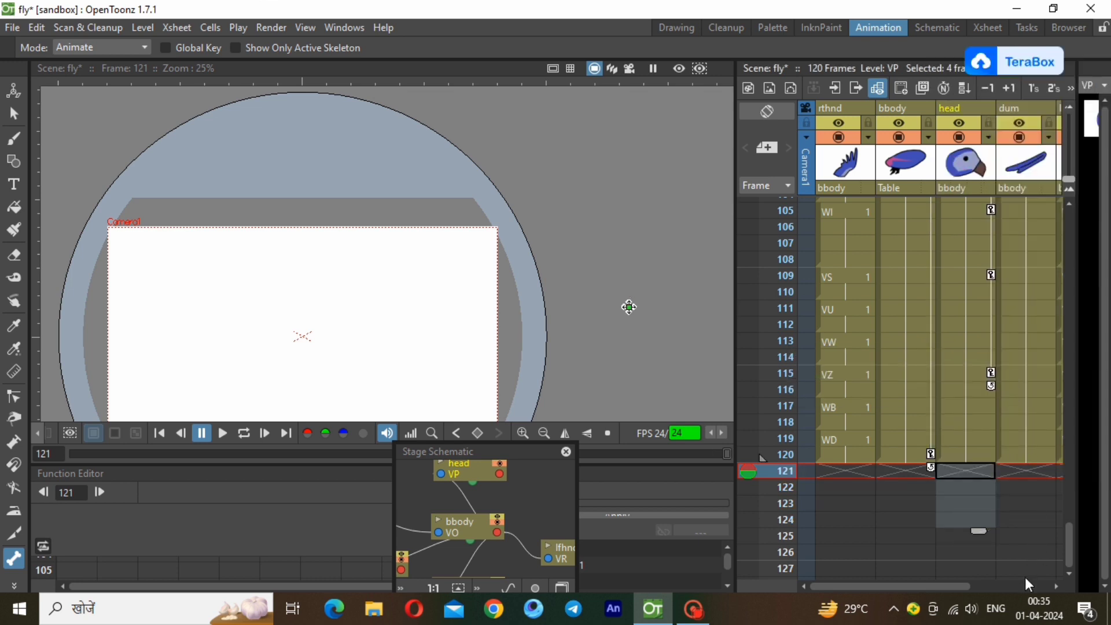
Copy all keys of the tail column (dum) and paste them at frame 19 of the same column.
click(1058, 586)
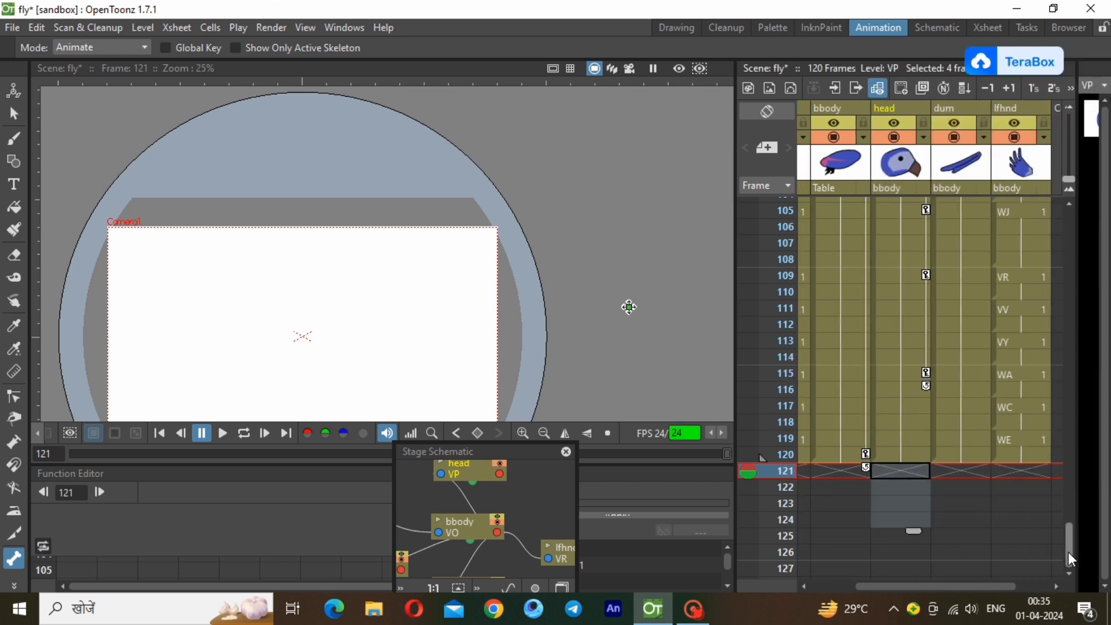
drag(1068, 552, 1068, 189)
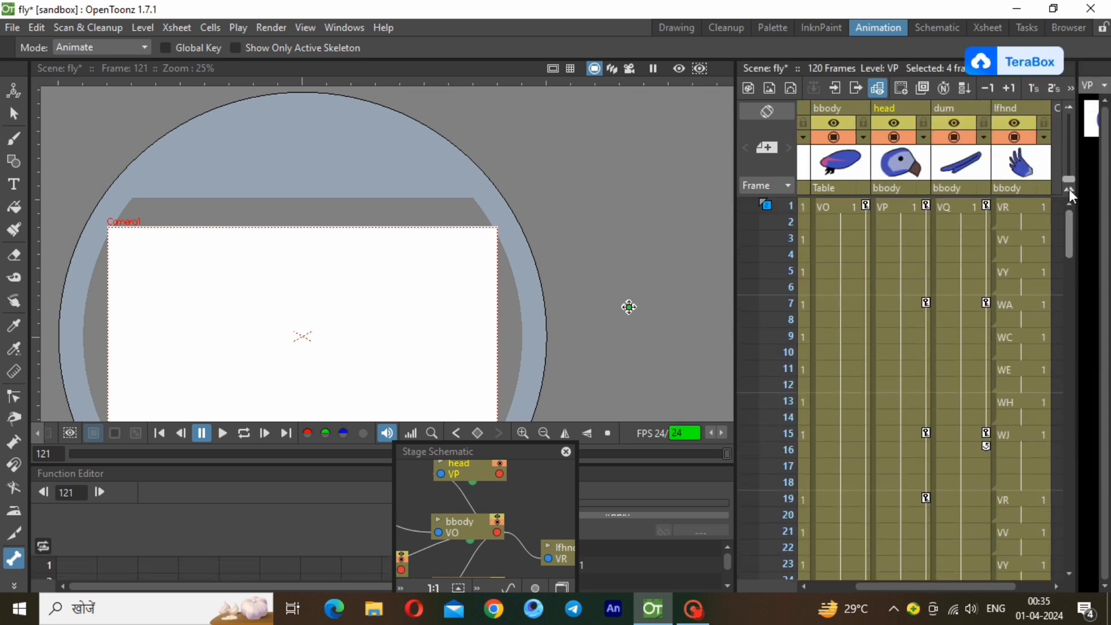
click(988, 206)
right_click(987, 204)
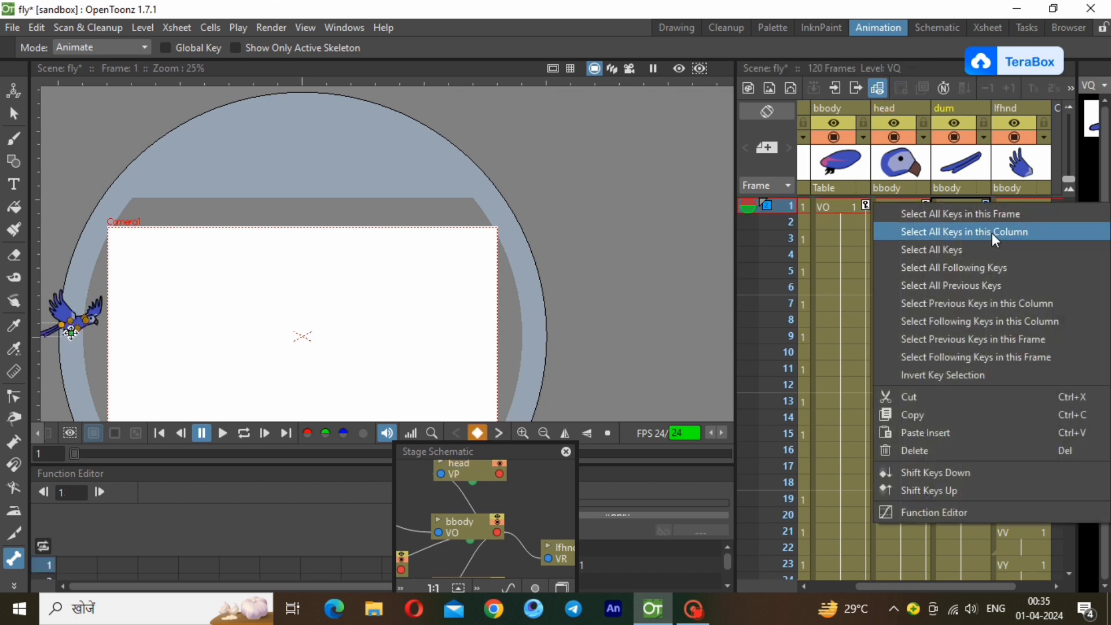
click(994, 232)
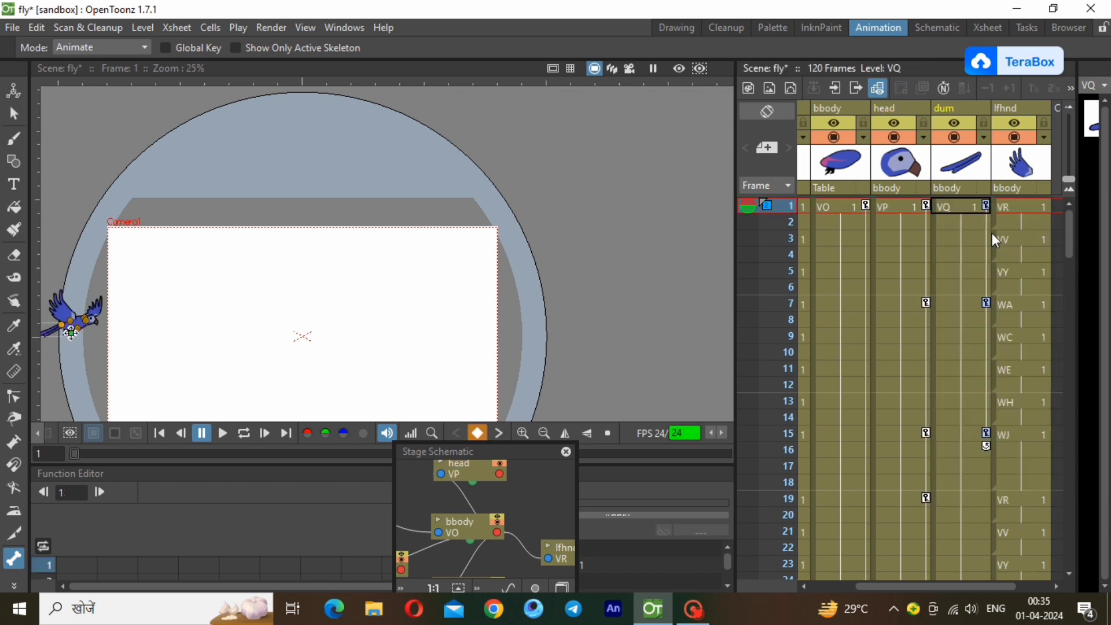
click(977, 505)
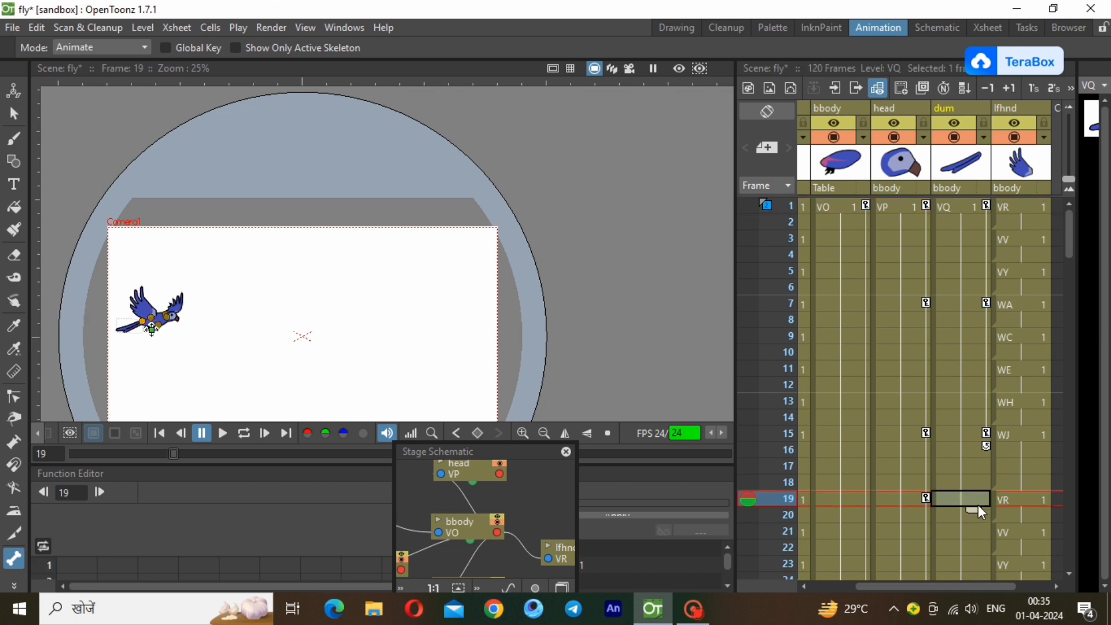
key(ctrl+v)
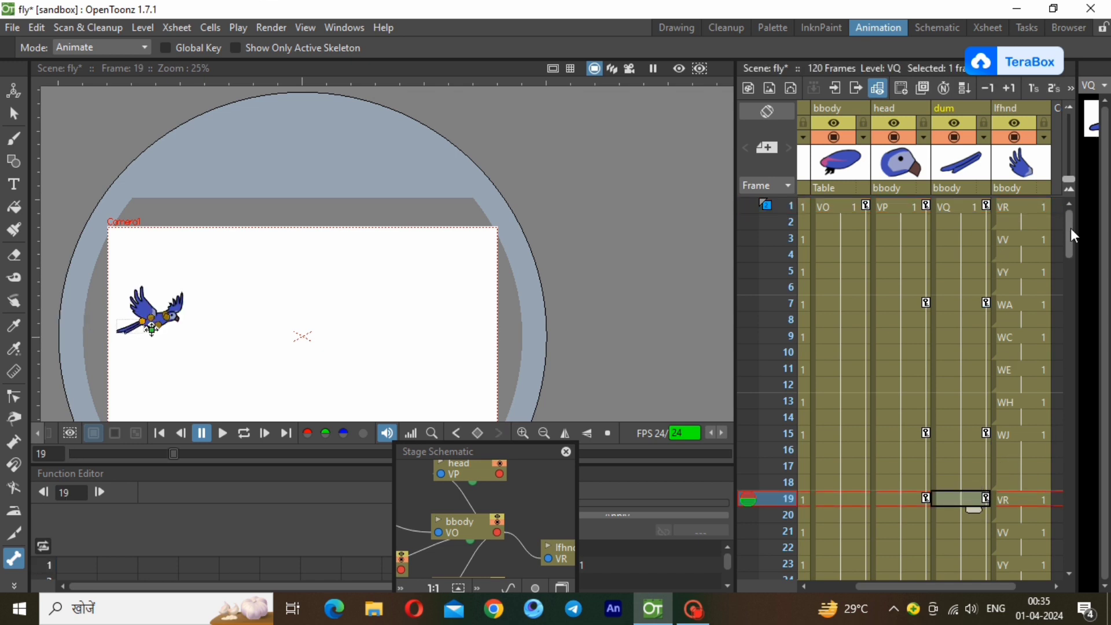
Paste the copied tail keys at frames 37 and 55 of the dum column.
drag(1070, 228, 1042, 317)
click(966, 370)
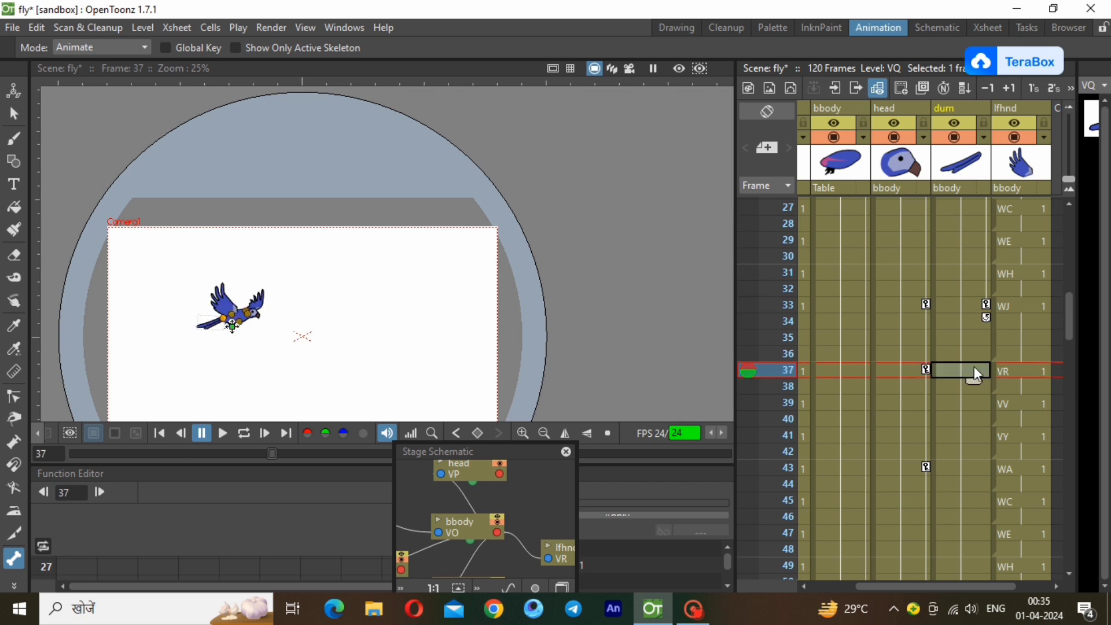
key(ctrl+v)
drag(1069, 327, 1070, 380)
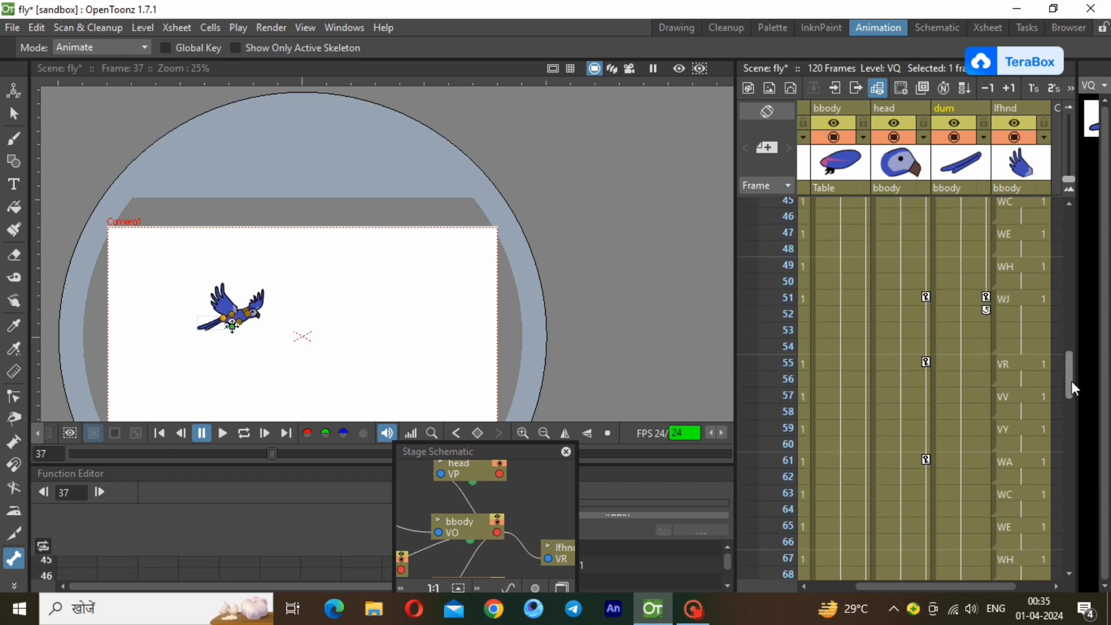
click(975, 317)
key(ctrl+v)
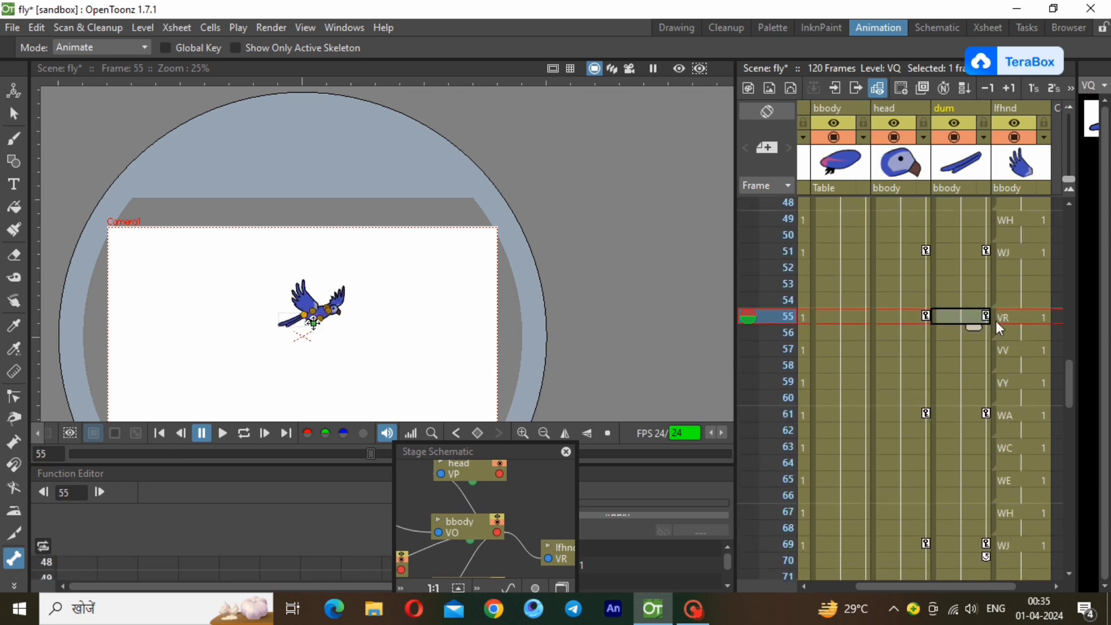
Paste the copied tail keys at frames 73 and 91 of the dum column.
drag(1070, 374, 1070, 419)
click(983, 383)
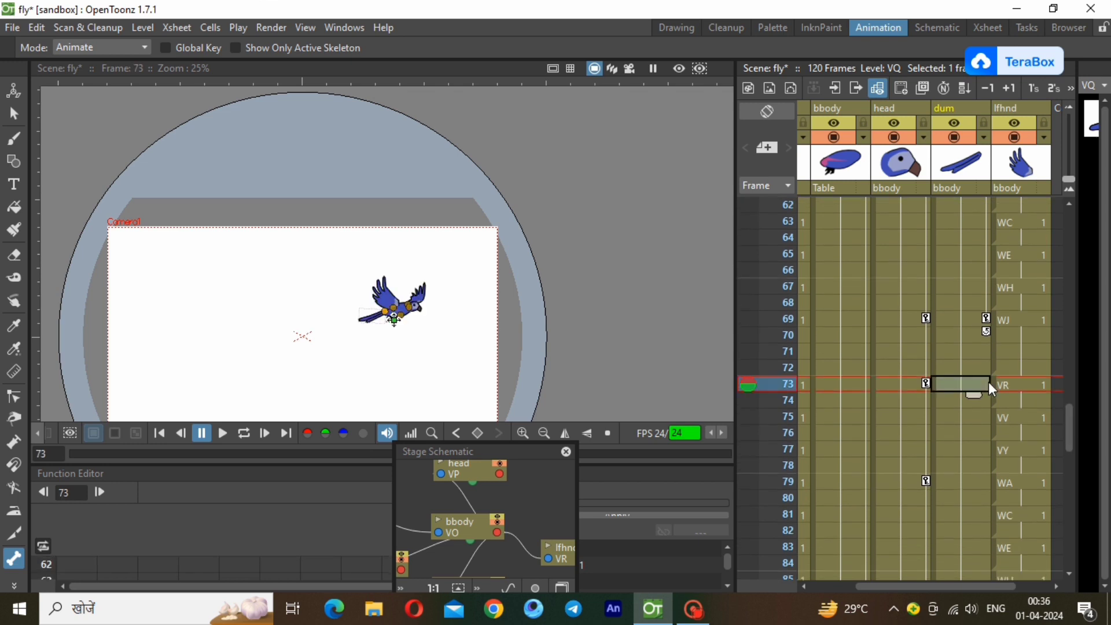
key(ctrl+v)
drag(1070, 429, 1074, 472)
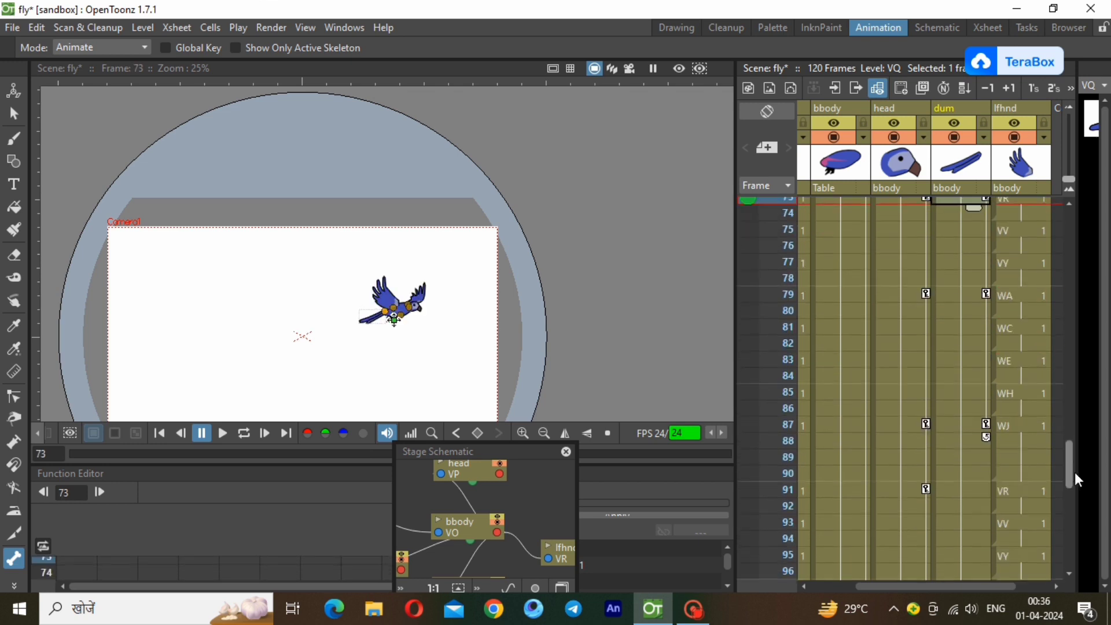
click(973, 398)
key(ctrl+v)
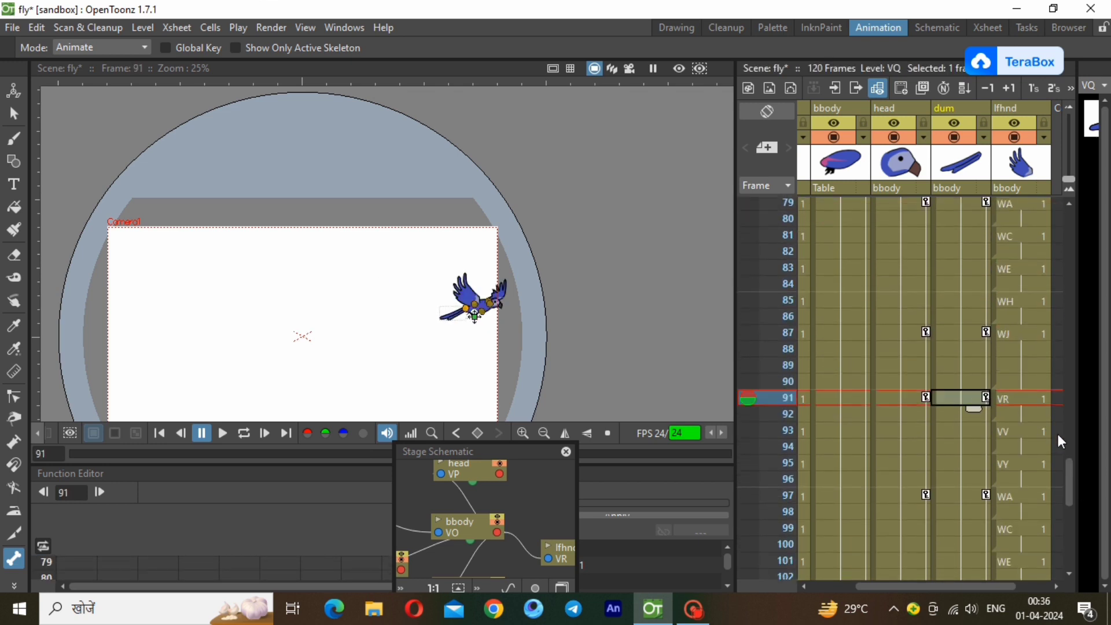
Paste the copied tail keys at frame 109 and extend the dum column's cells to frame 127.
scroll(1068, 483, down, 5)
click(974, 379)
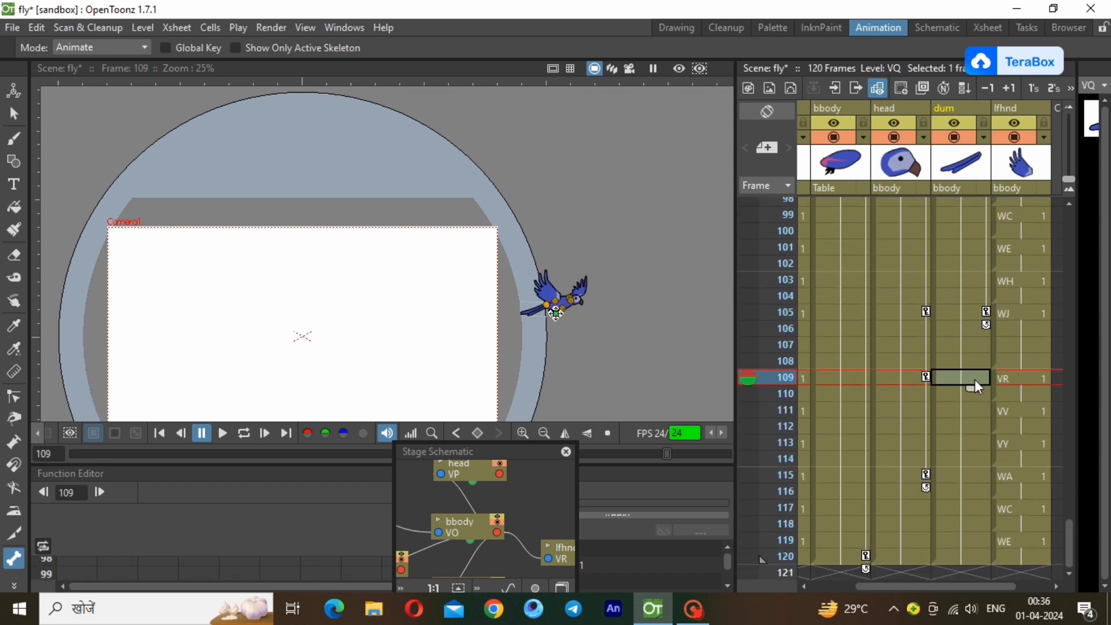
key(ctrl+v)
click(969, 556)
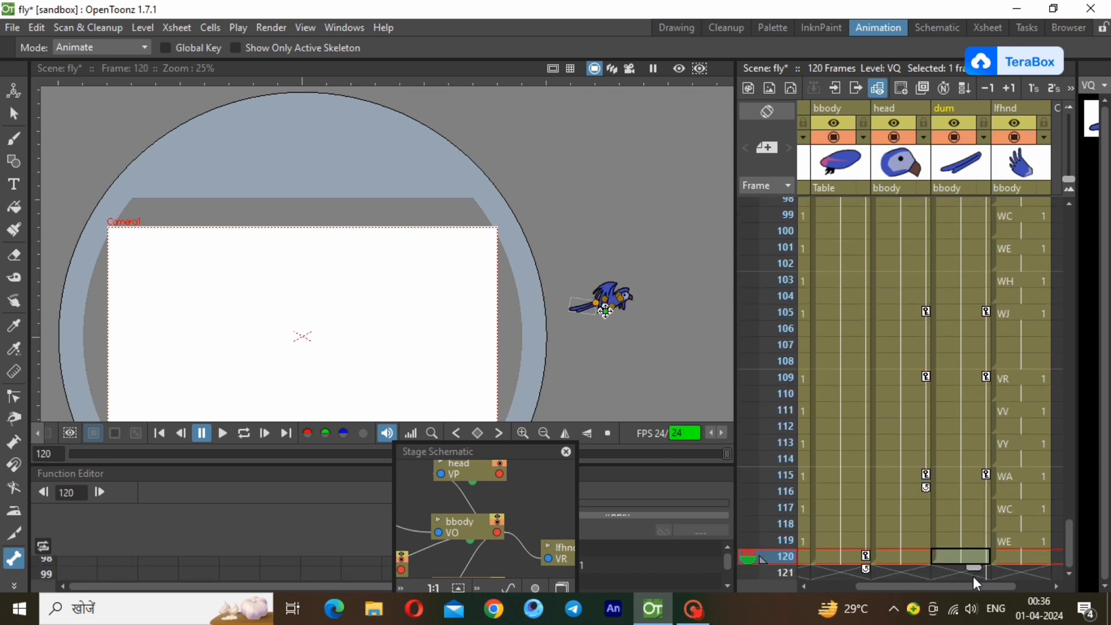
drag(972, 565, 977, 521)
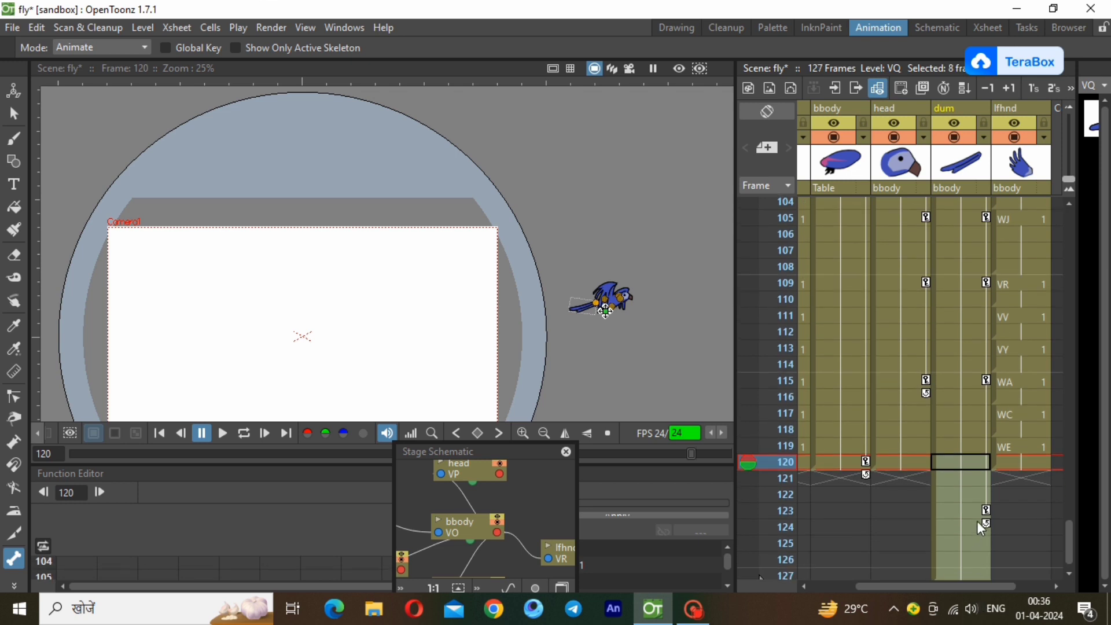
Delete the tail key at frame 123 and the dum cells in frames 121 to 127.
right_click(986, 512)
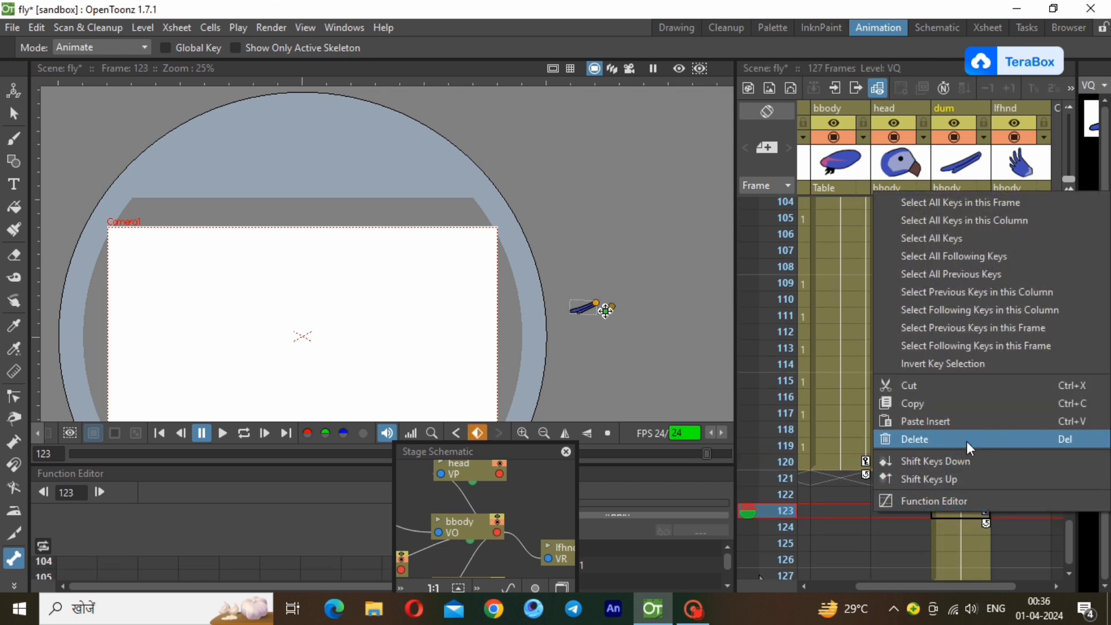
click(966, 441)
drag(967, 483, 982, 562)
right_click(979, 542)
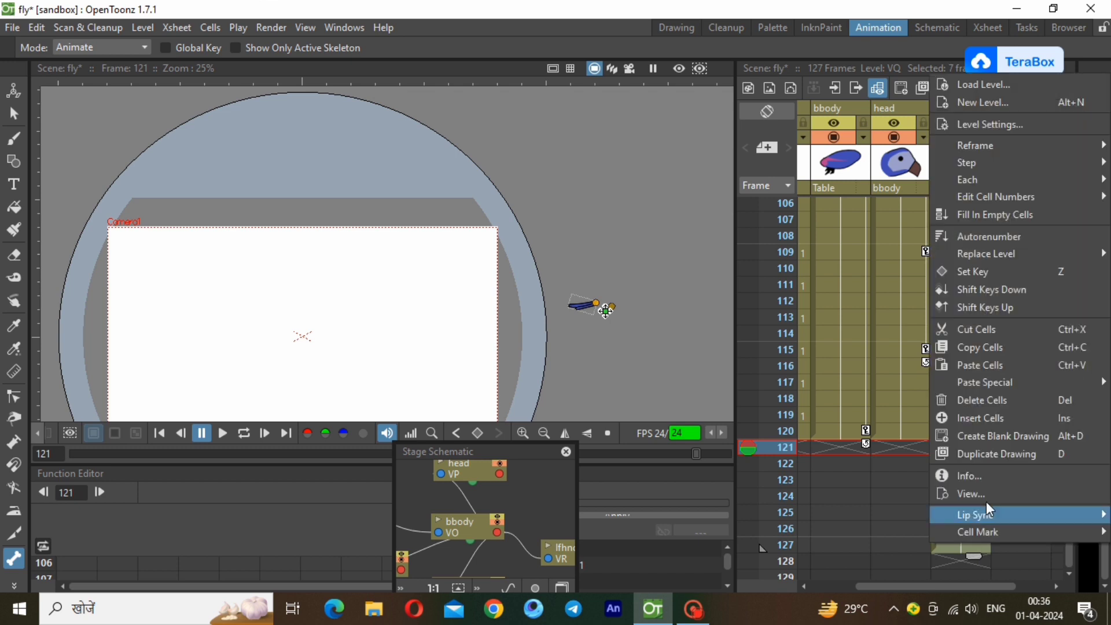
click(988, 408)
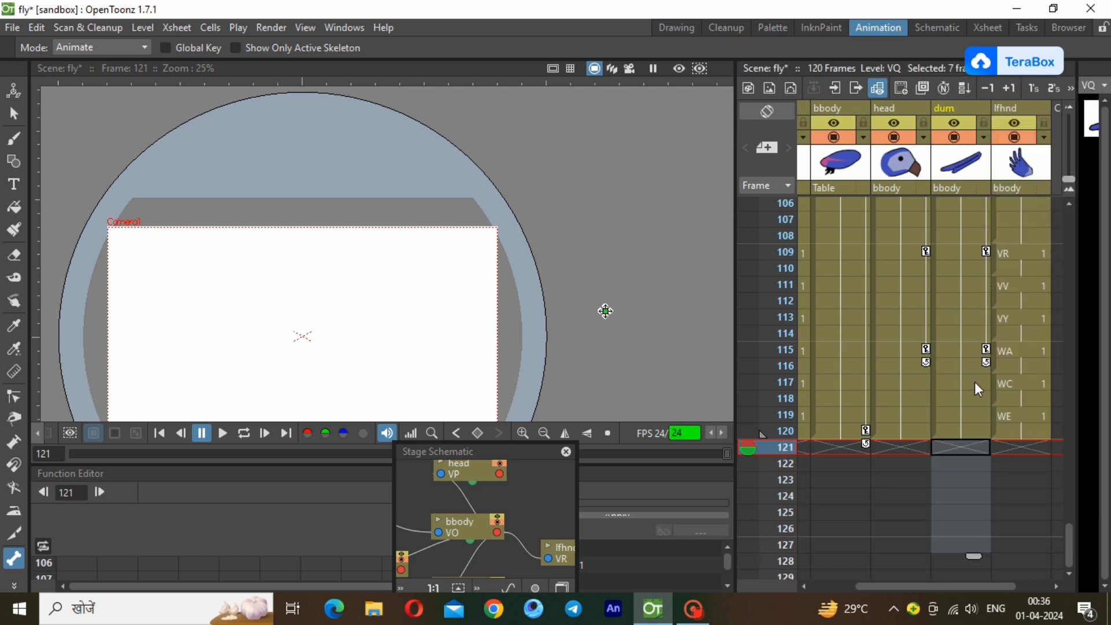
click(980, 434)
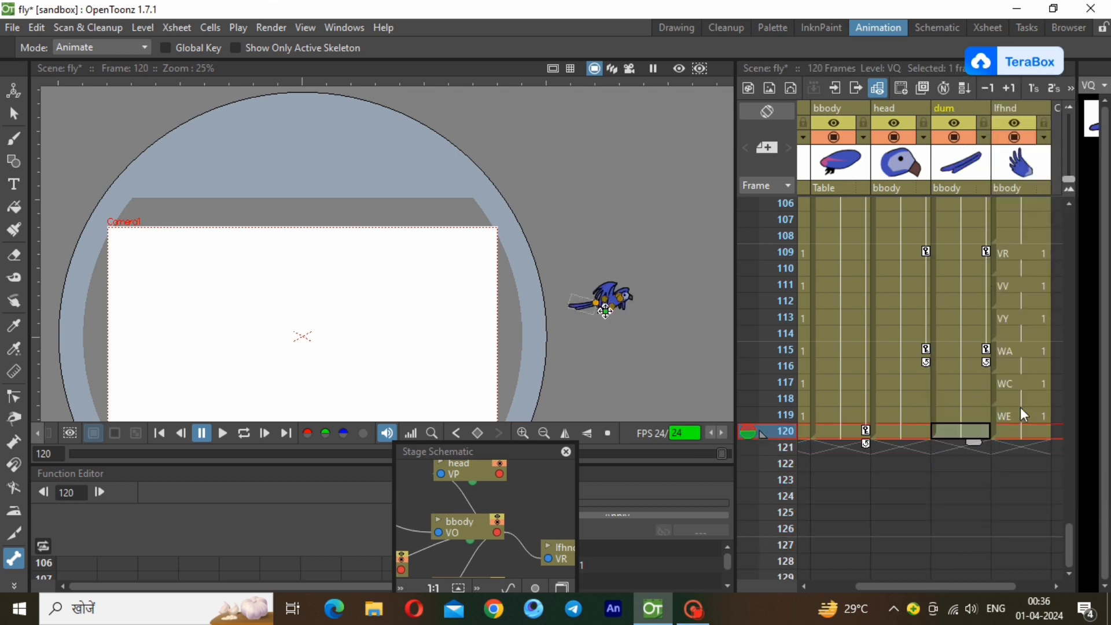
Play the animation once and in a loop to check the parrot's flight across the camera frame.
click(221, 432)
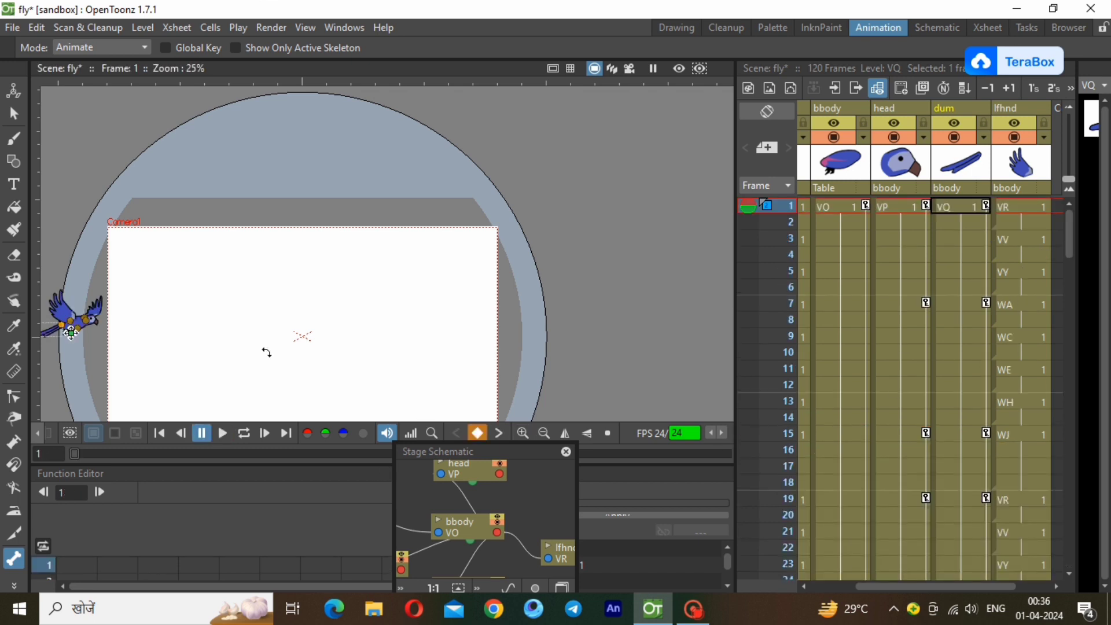
click(545, 432)
click(524, 432)
click(543, 432)
scroll(256, 278, up, 1)
scroll(347, 292, up, 2)
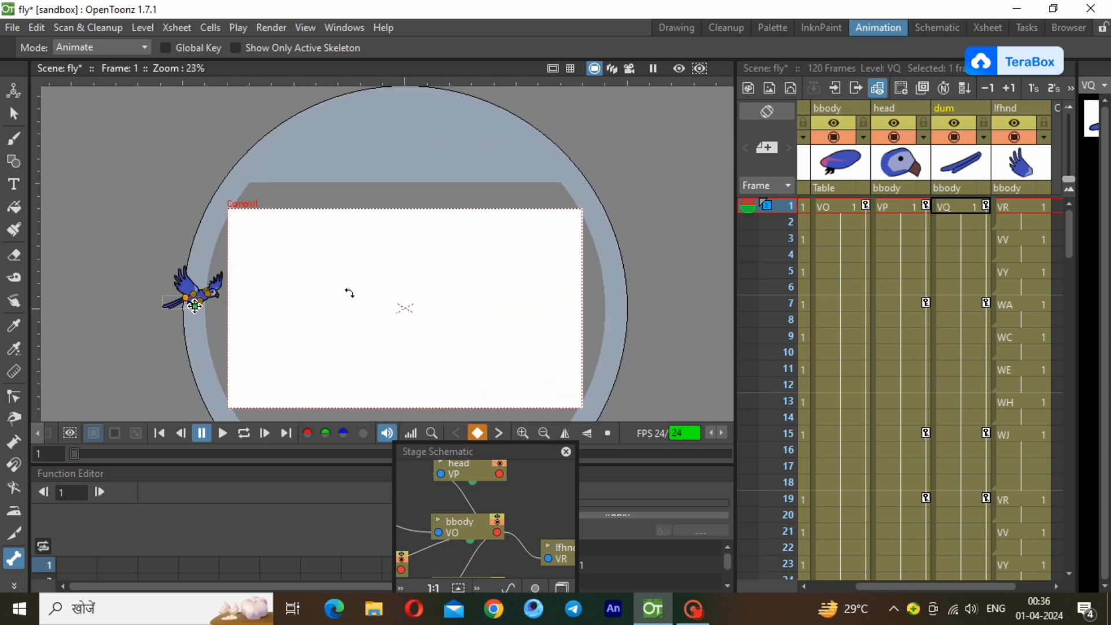
scroll(700, 275, up, 1)
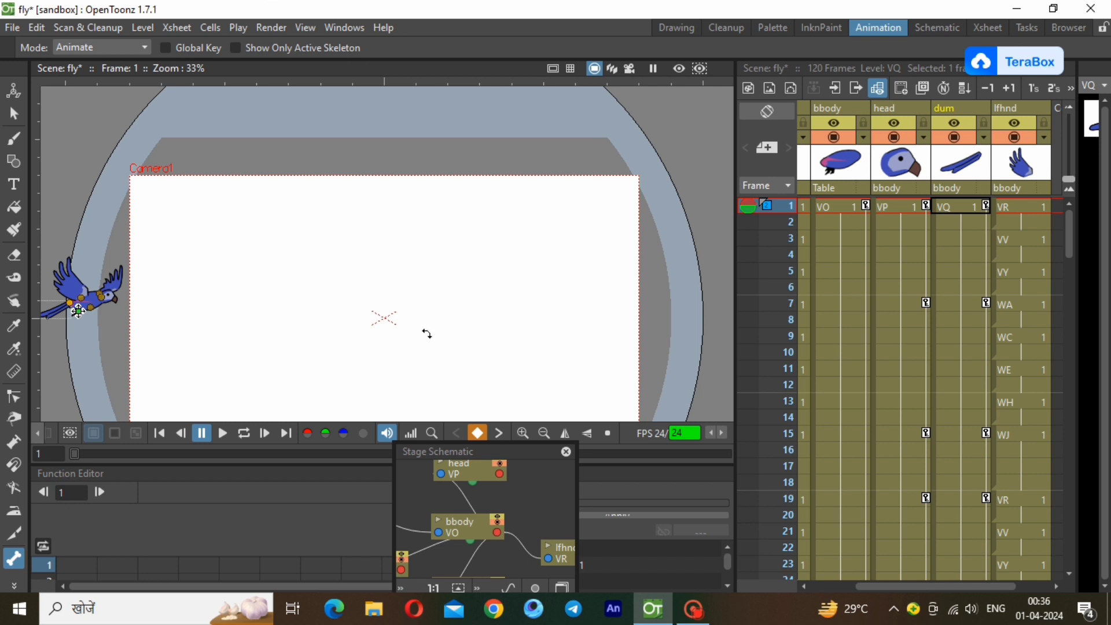
scroll(427, 334, up, 1)
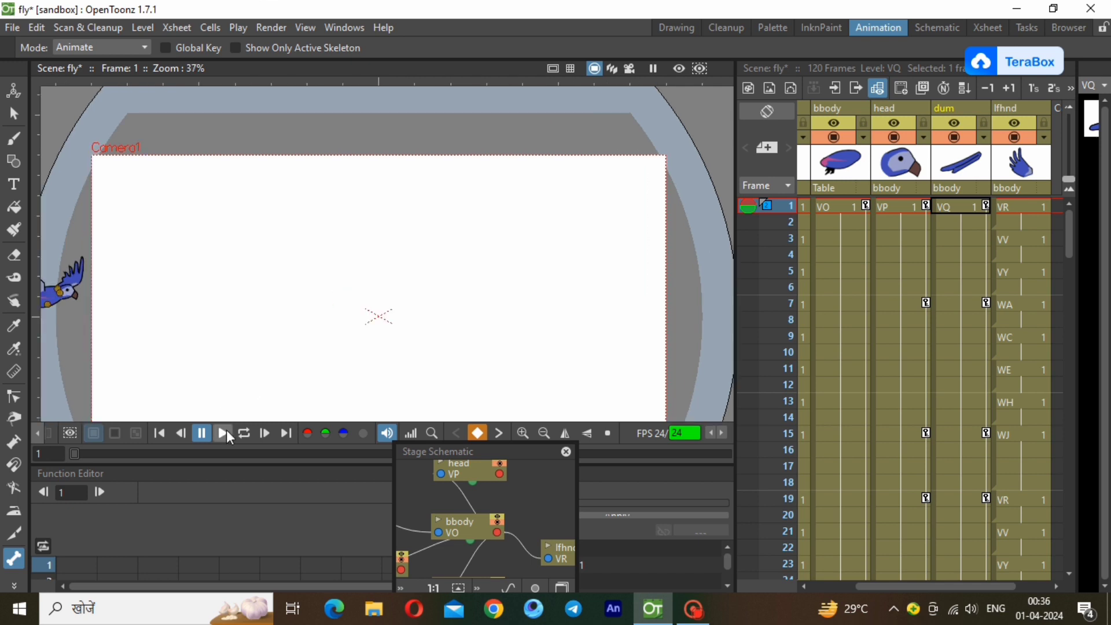
click(224, 433)
click(241, 432)
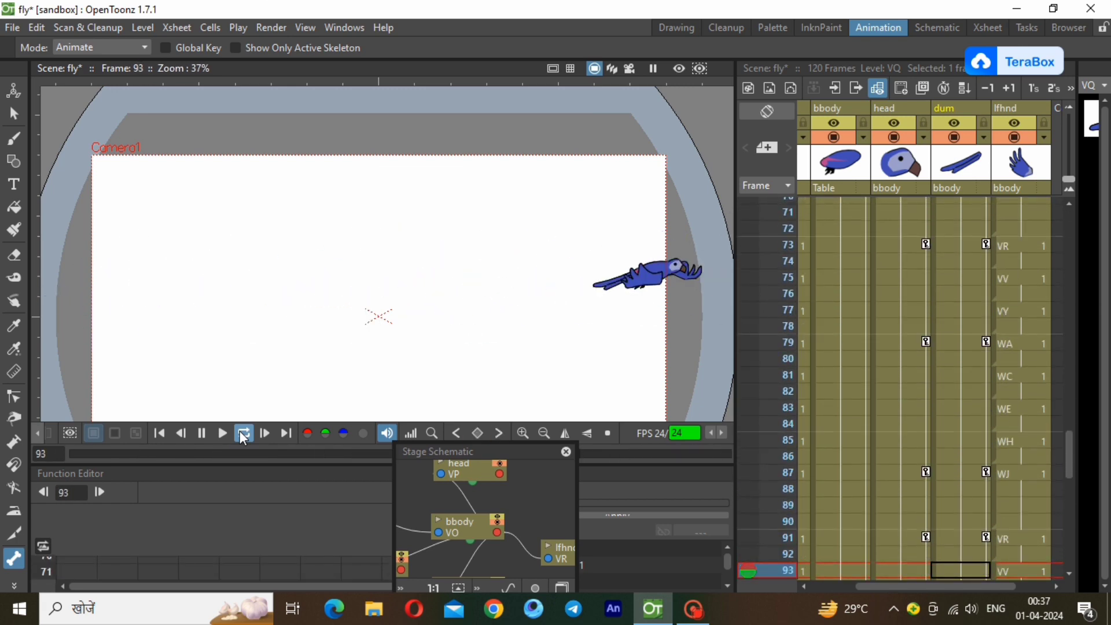
click(243, 434)
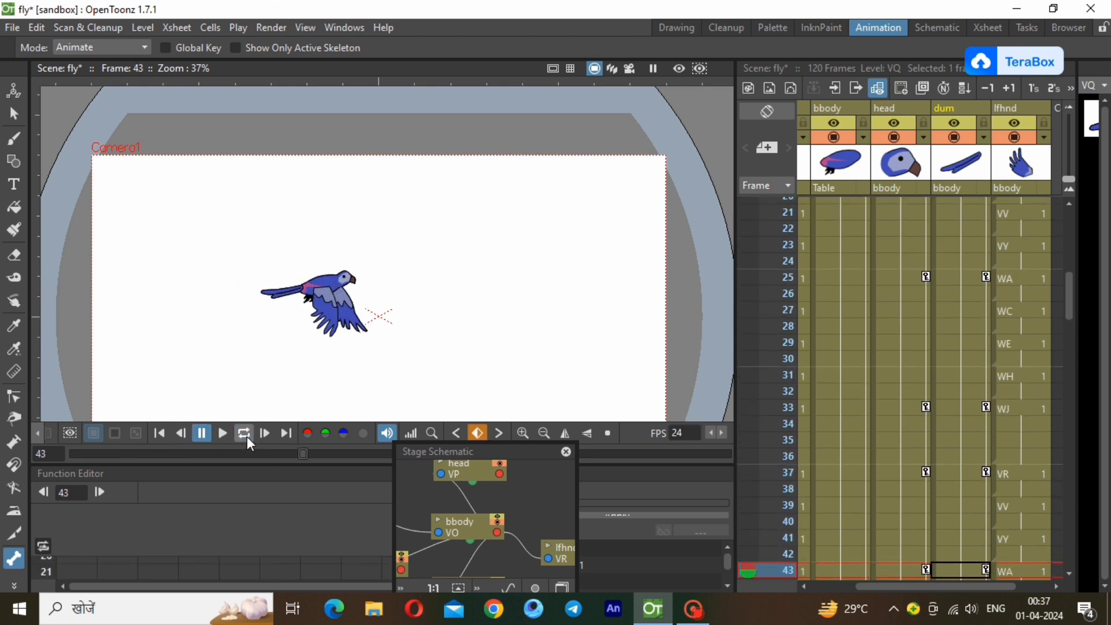
Return to frame 1, switch to the Drawing workspace and select the Camera1 row at the first frame.
drag(1066, 266, 1066, 205)
click(842, 204)
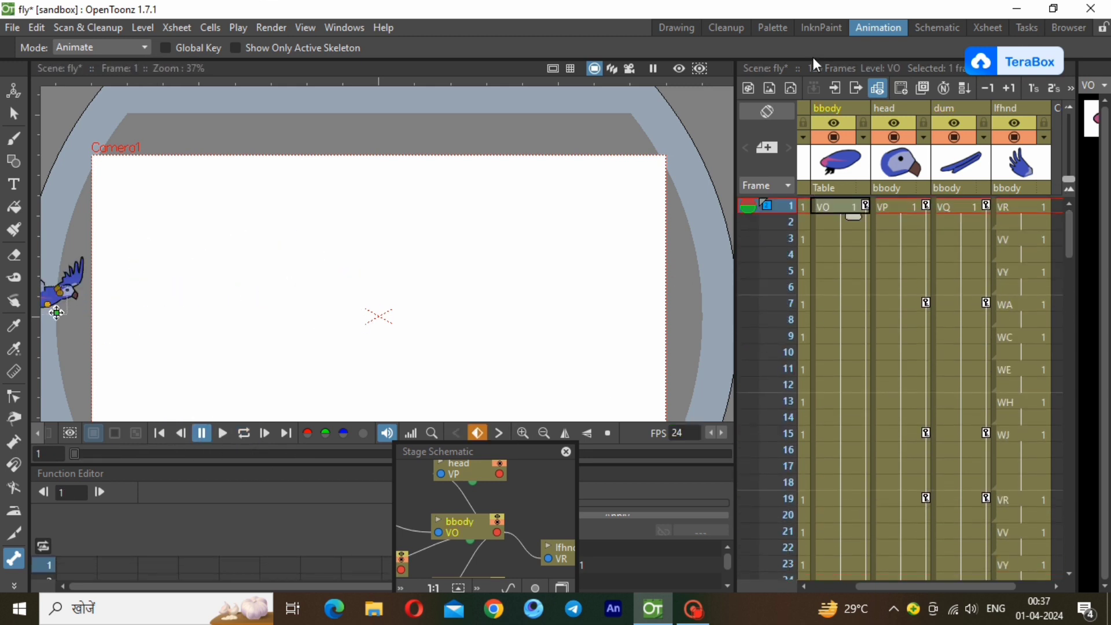
click(679, 29)
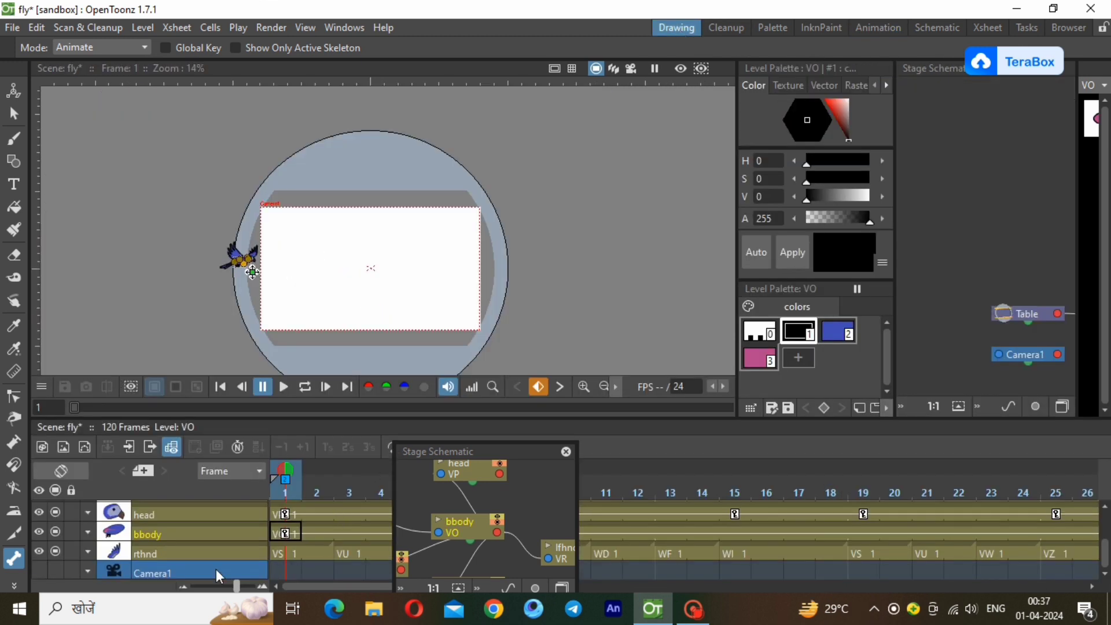
click(170, 569)
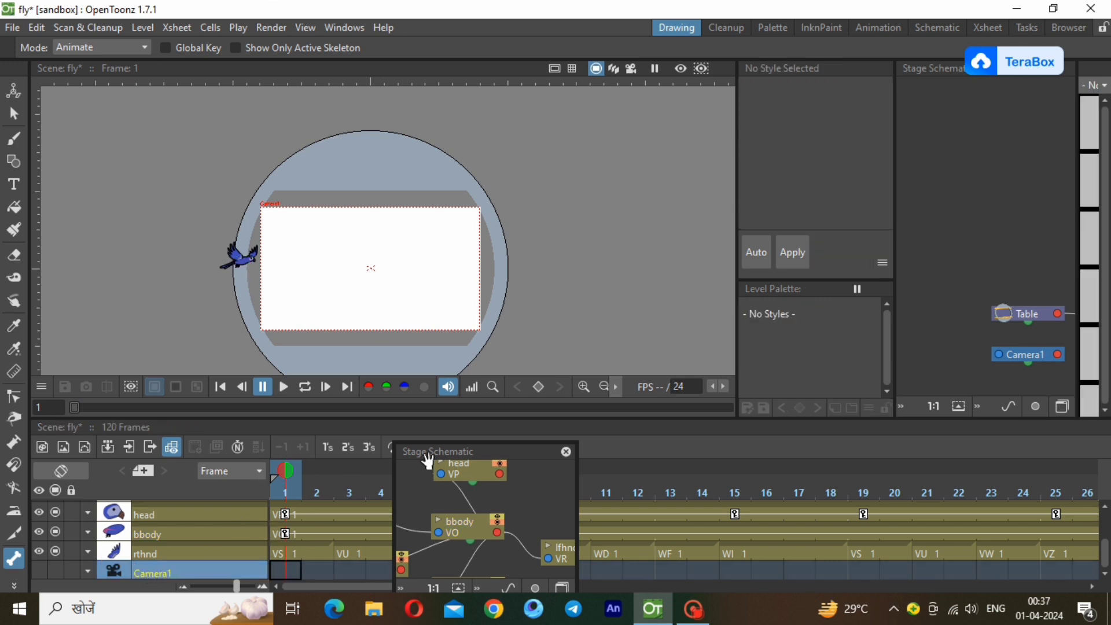
Import the "1 scene" video from the bg folder on drive D: into the scene as the background level, using File Explorer.
click(1018, 9)
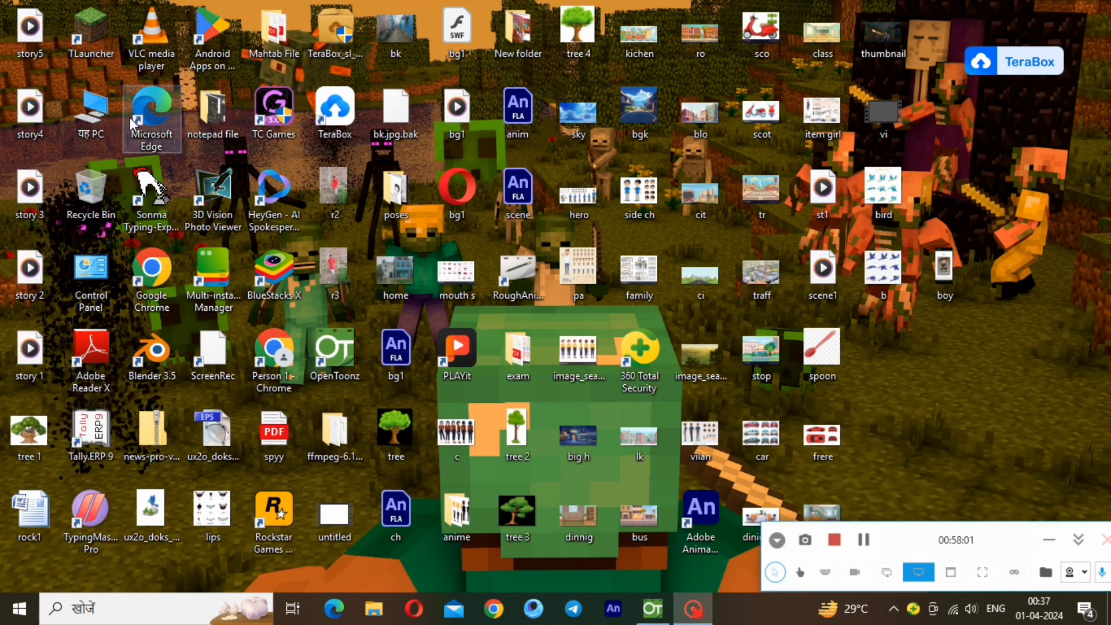
double_click(90, 113)
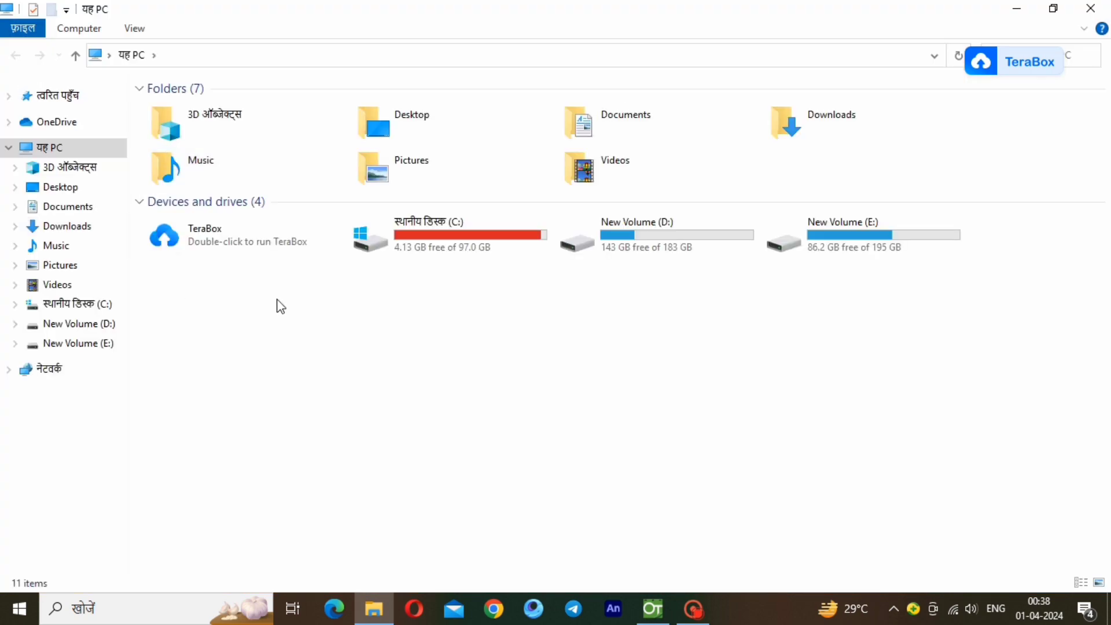
double_click(684, 241)
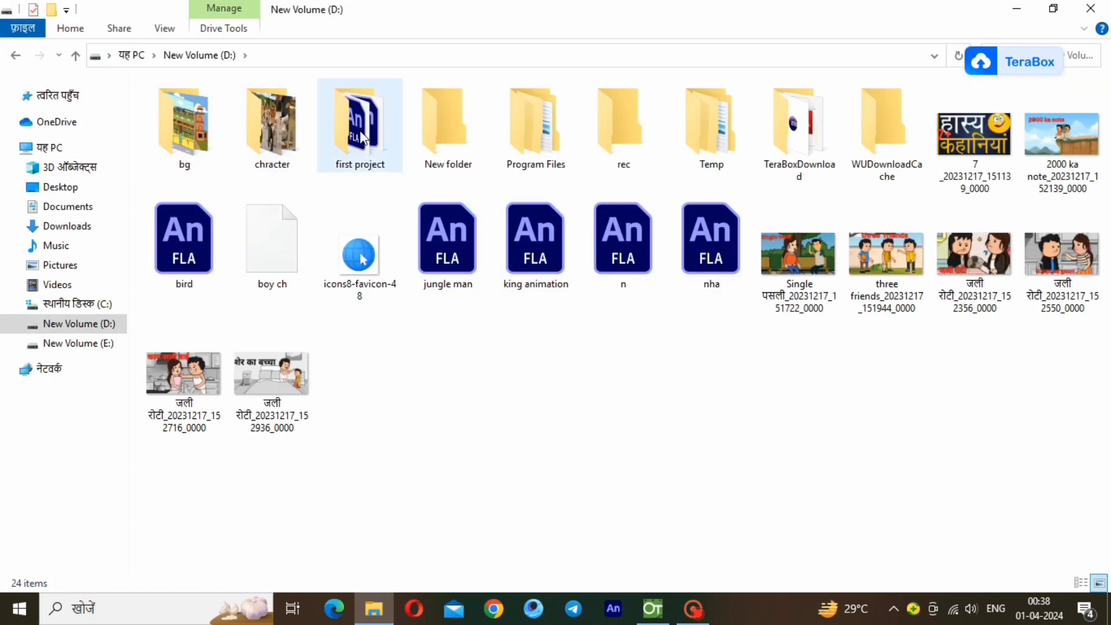
double_click(190, 143)
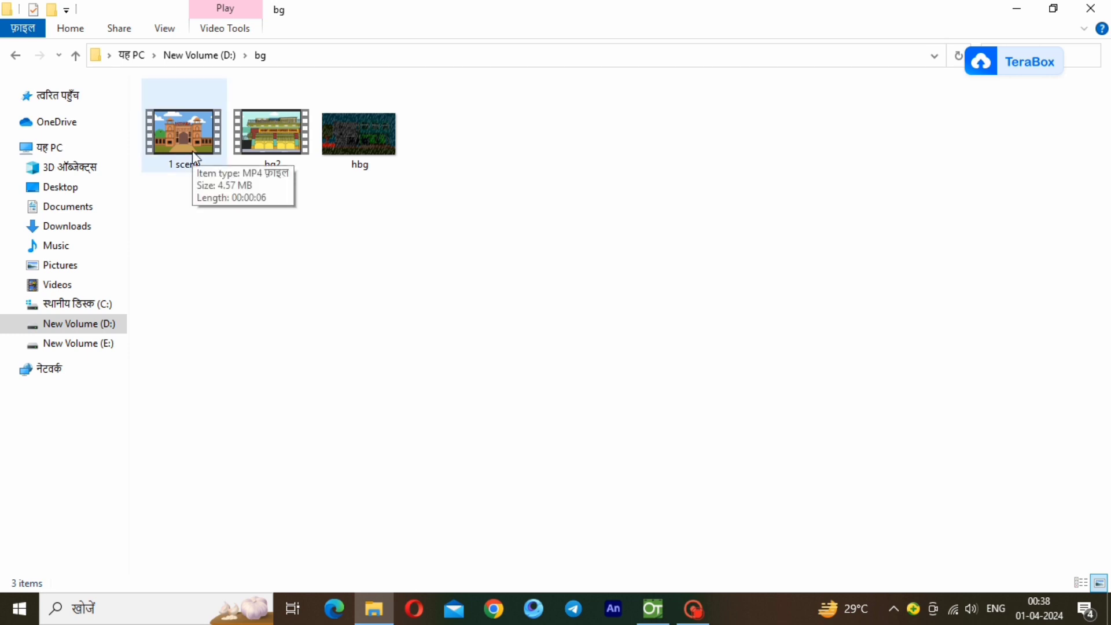
drag(194, 157, 348, 299)
click(486, 328)
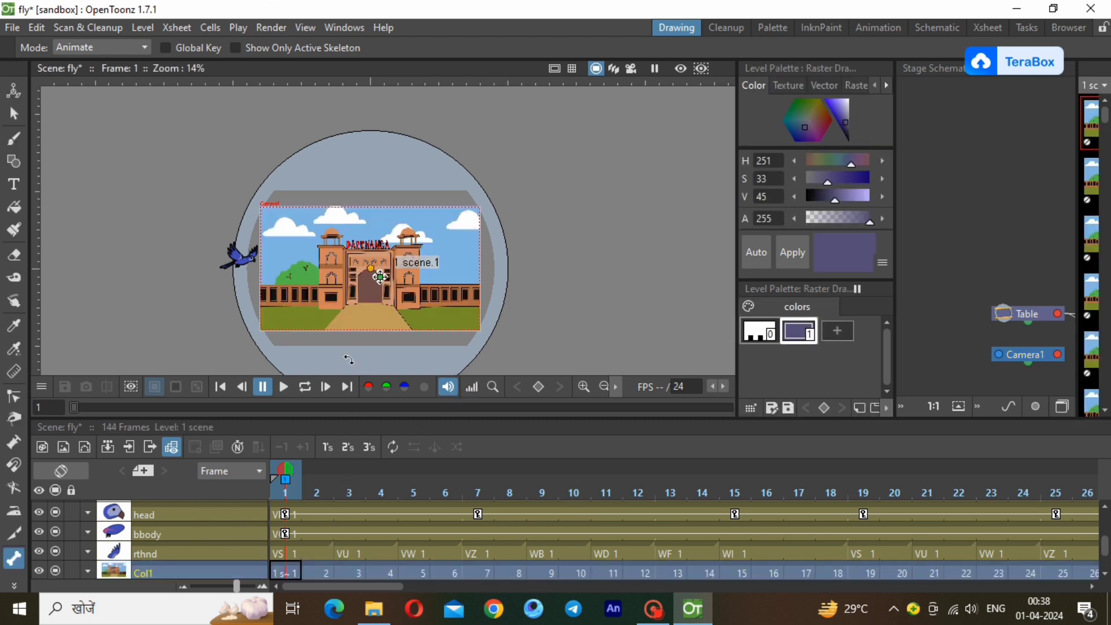
scroll(348, 360, down, 1)
scroll(348, 360, down, 1)
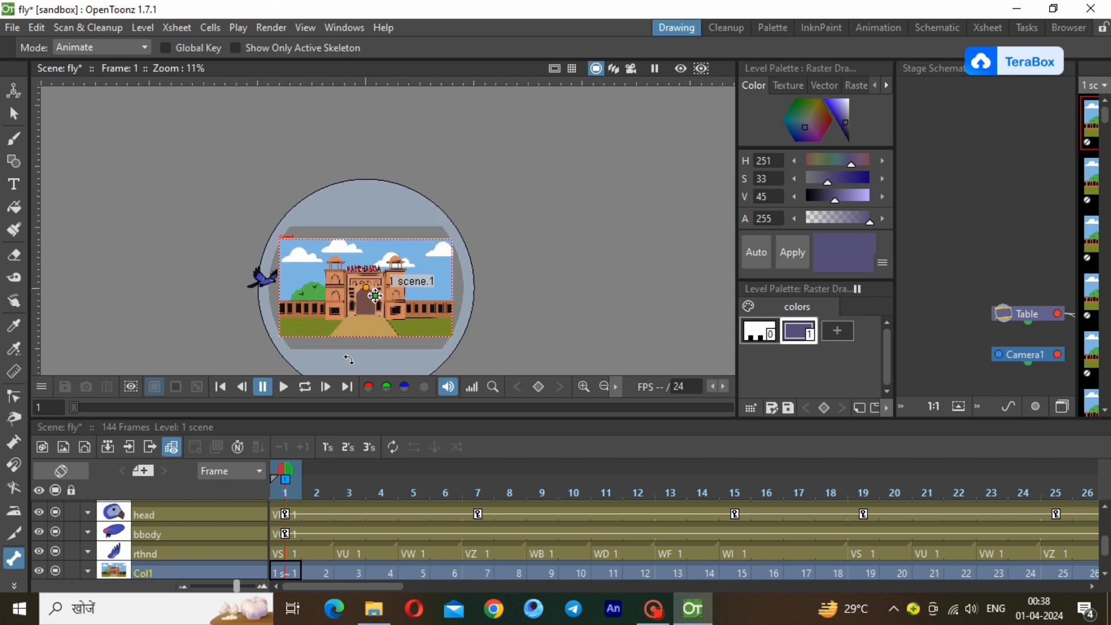
scroll(349, 359, up, 2)
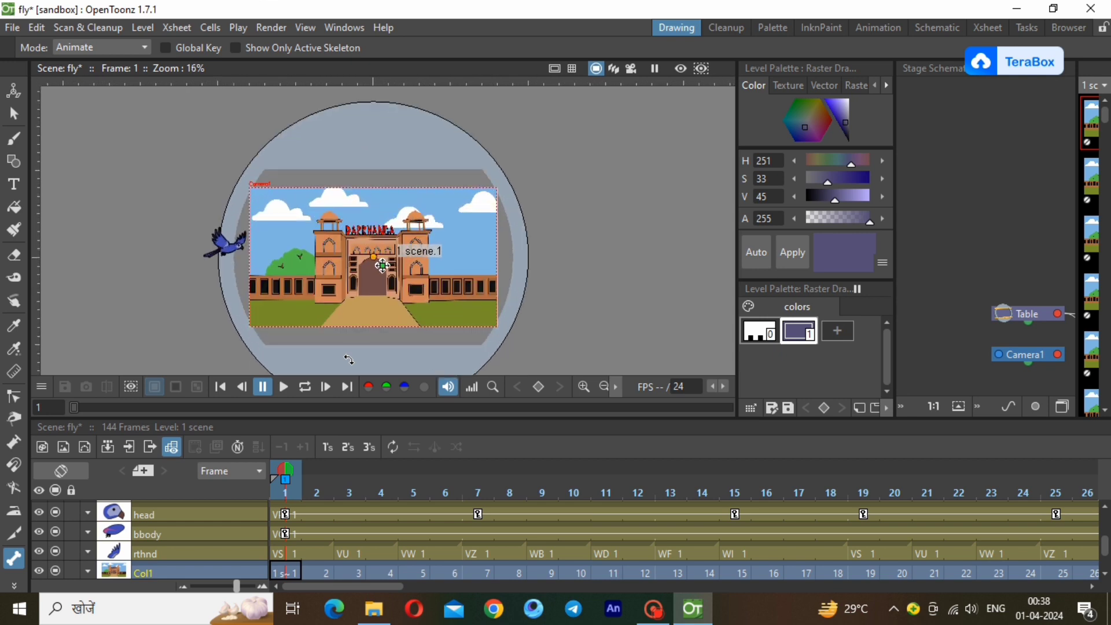
Delete the background column's cells from frame 121 to frame 144.
click(1092, 588)
drag(1091, 590, 1092, 590)
drag(745, 594, 1087, 618)
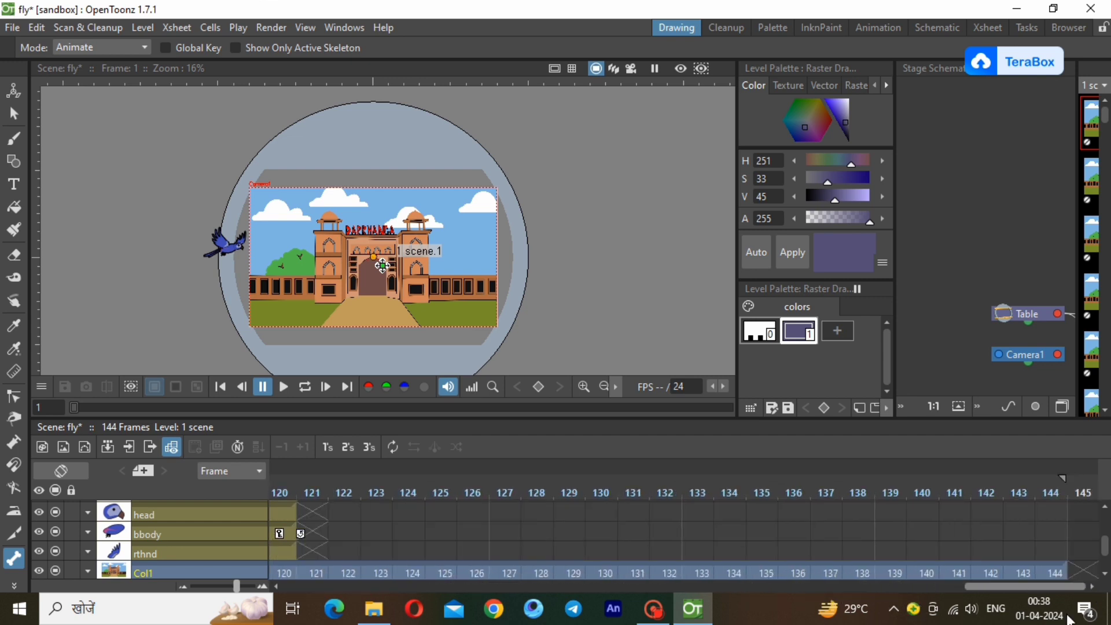
click(311, 569)
drag(311, 569, 1050, 545)
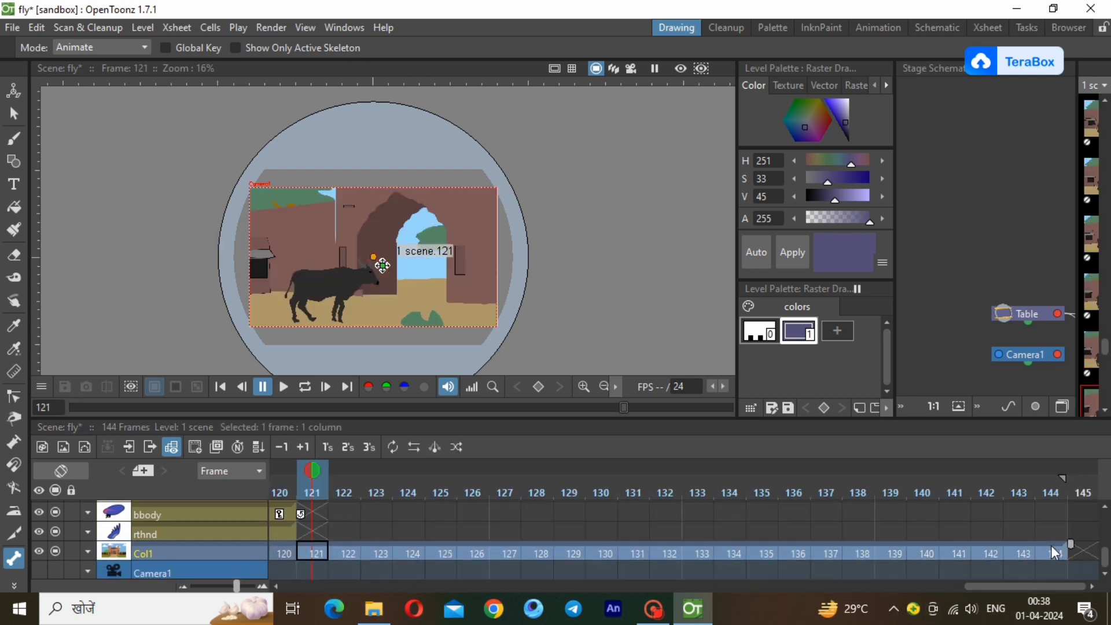
right_click(1059, 547)
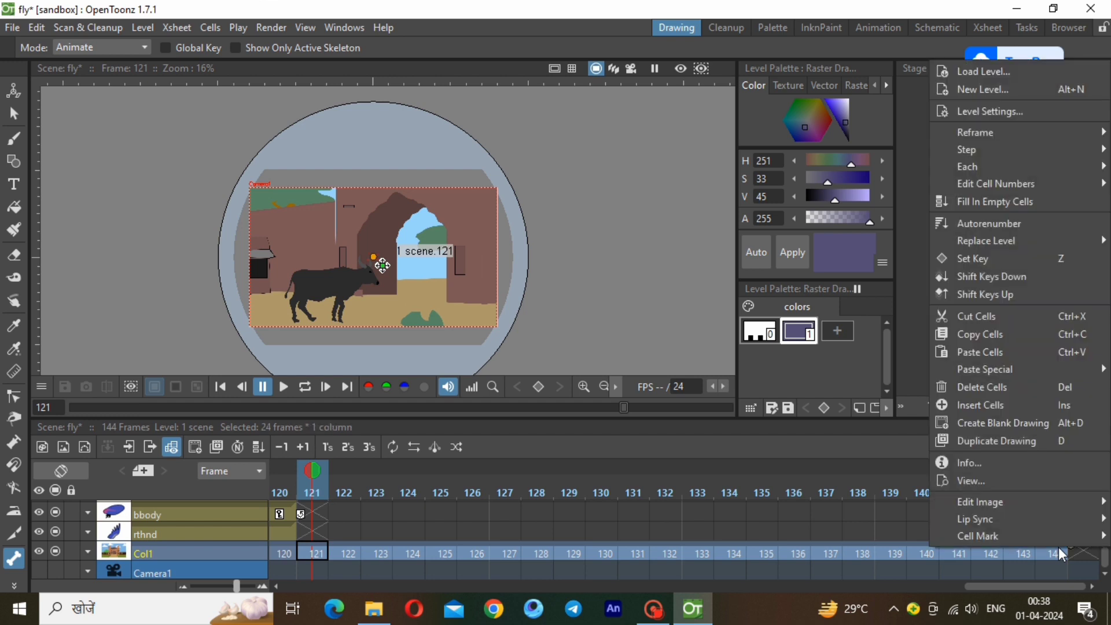
click(970, 384)
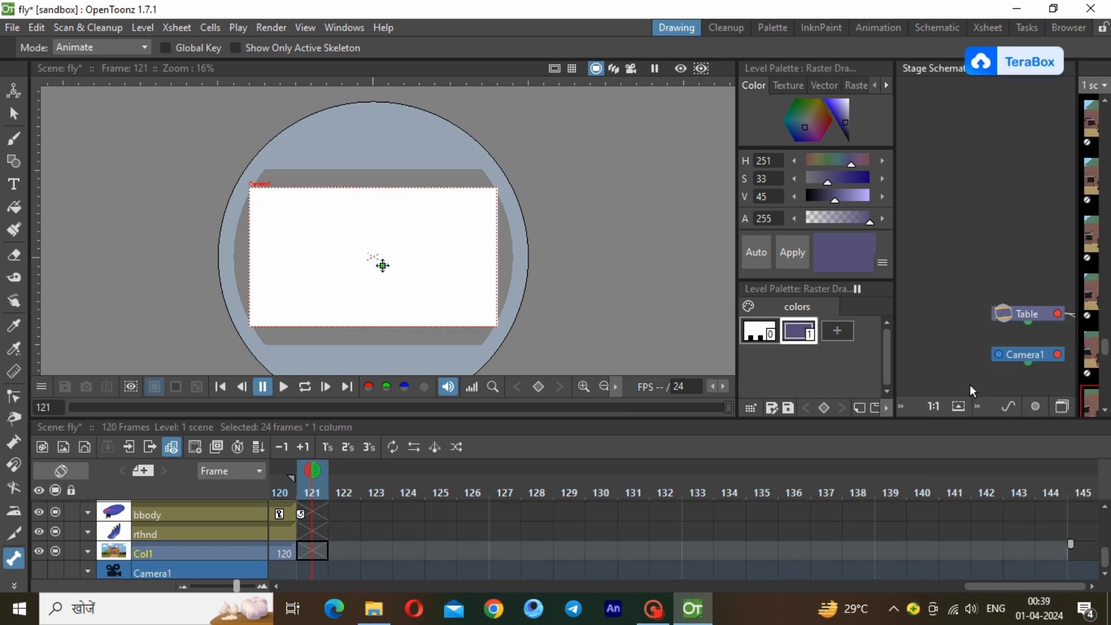
Remove the background's cells from frames 2 to 120, and in the Animation workspace extend its first drawing through frame 120.
click(286, 556)
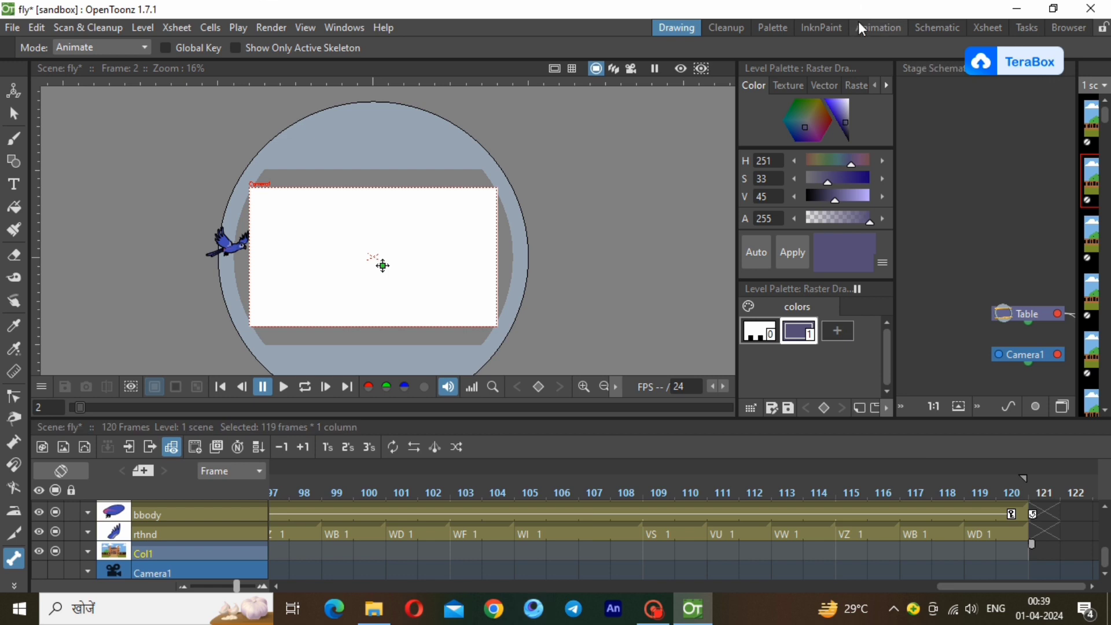
click(875, 32)
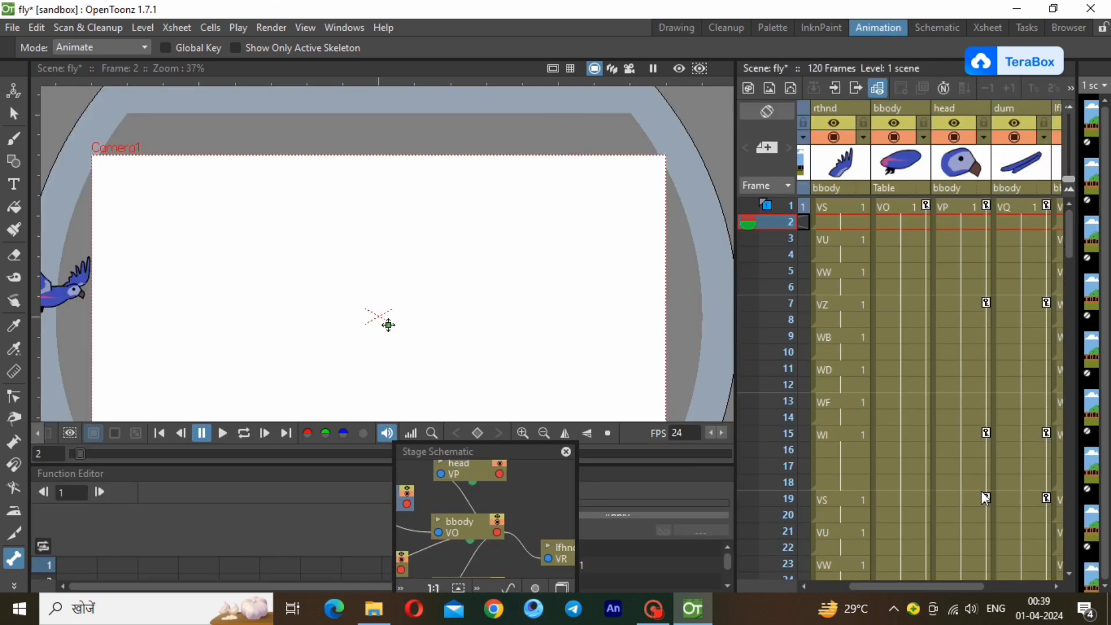
drag(933, 581, 885, 580)
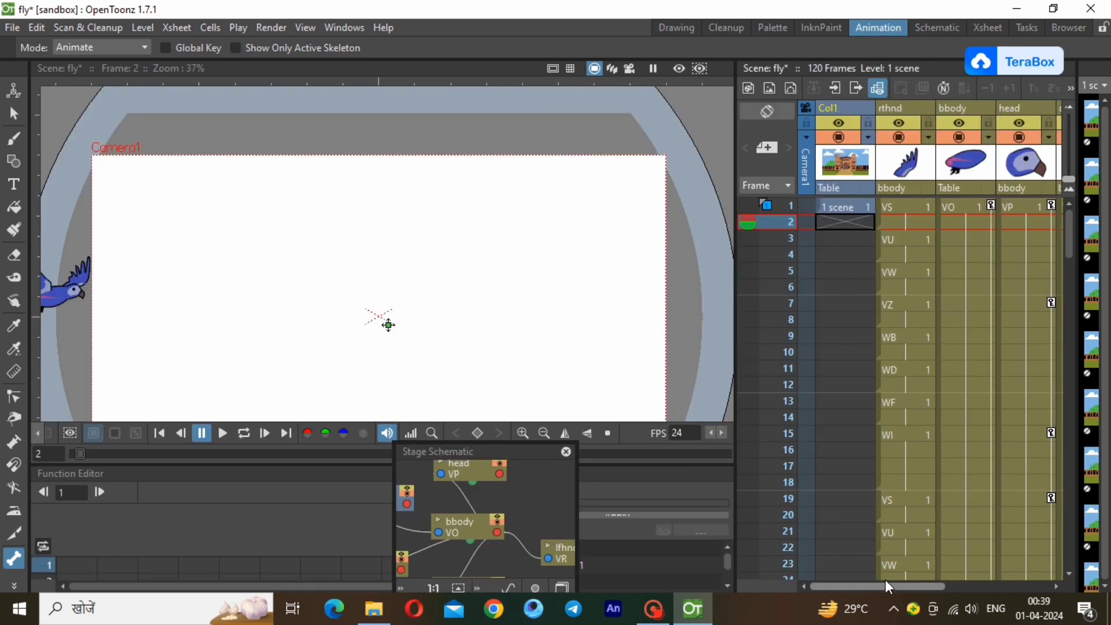
click(847, 210)
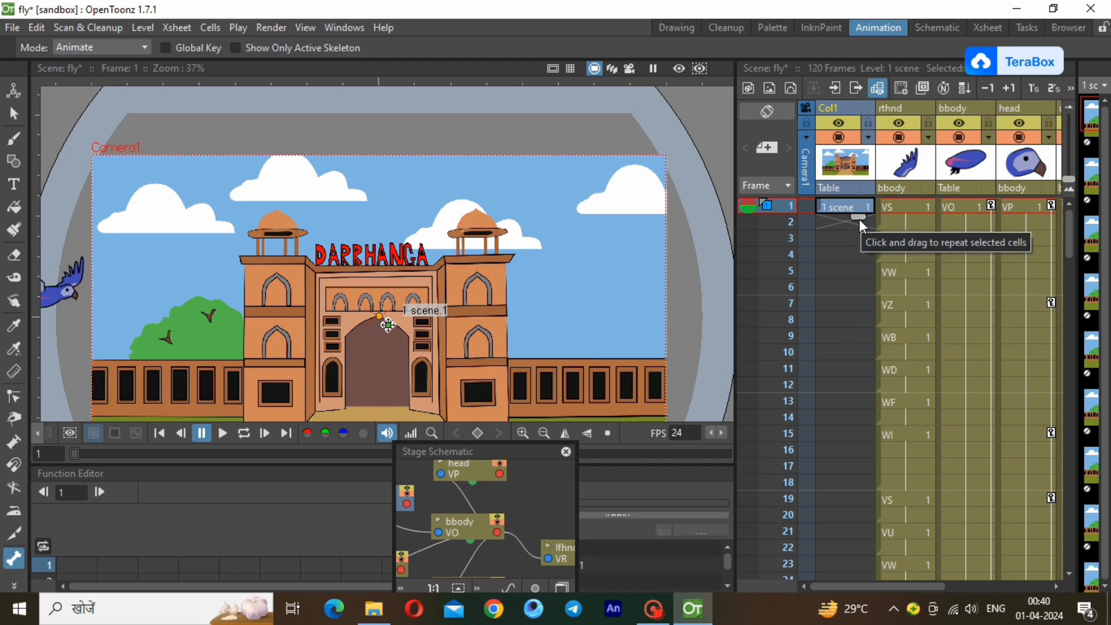
drag(859, 216, 834, 233)
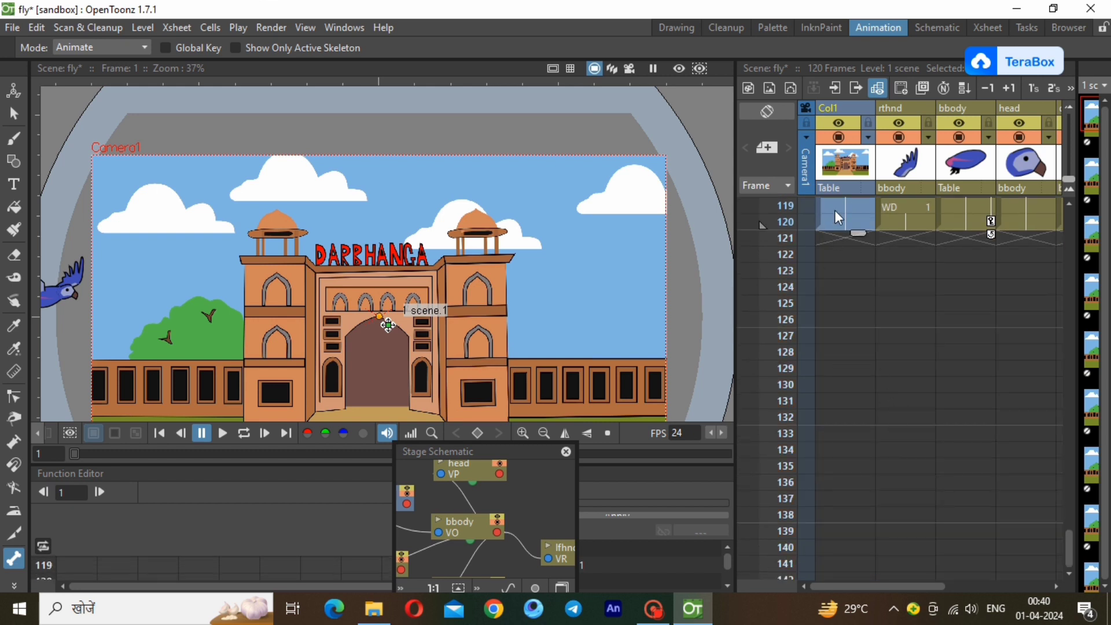
click(889, 221)
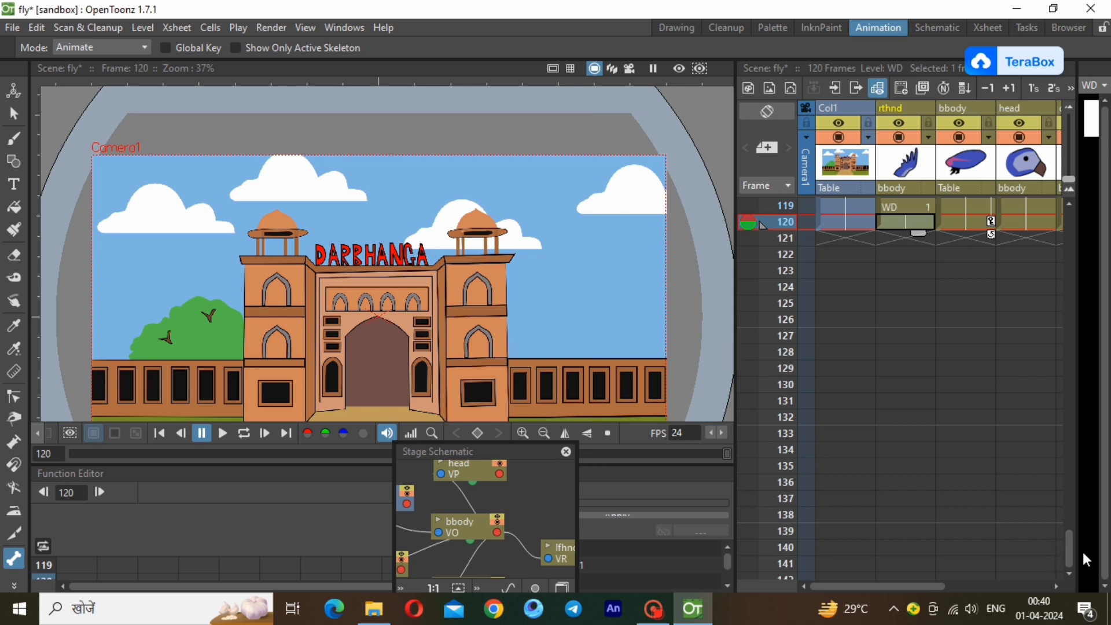
Play the animation from frame 1 once and in a loop to check the parrot's flight over the still background.
drag(1068, 553, 977, 202)
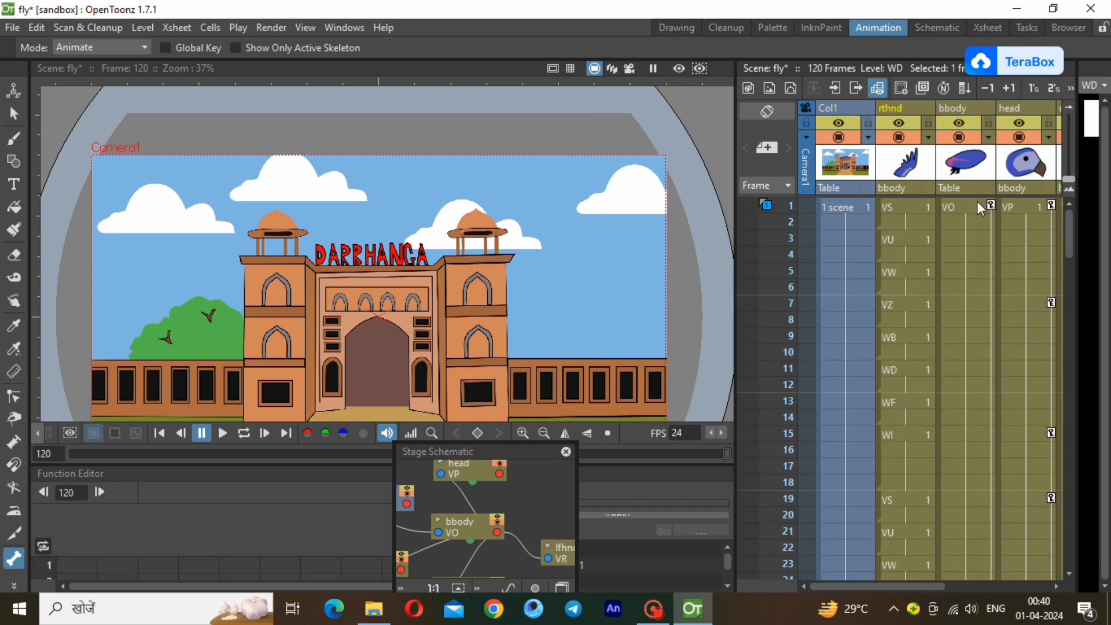
click(858, 206)
click(225, 433)
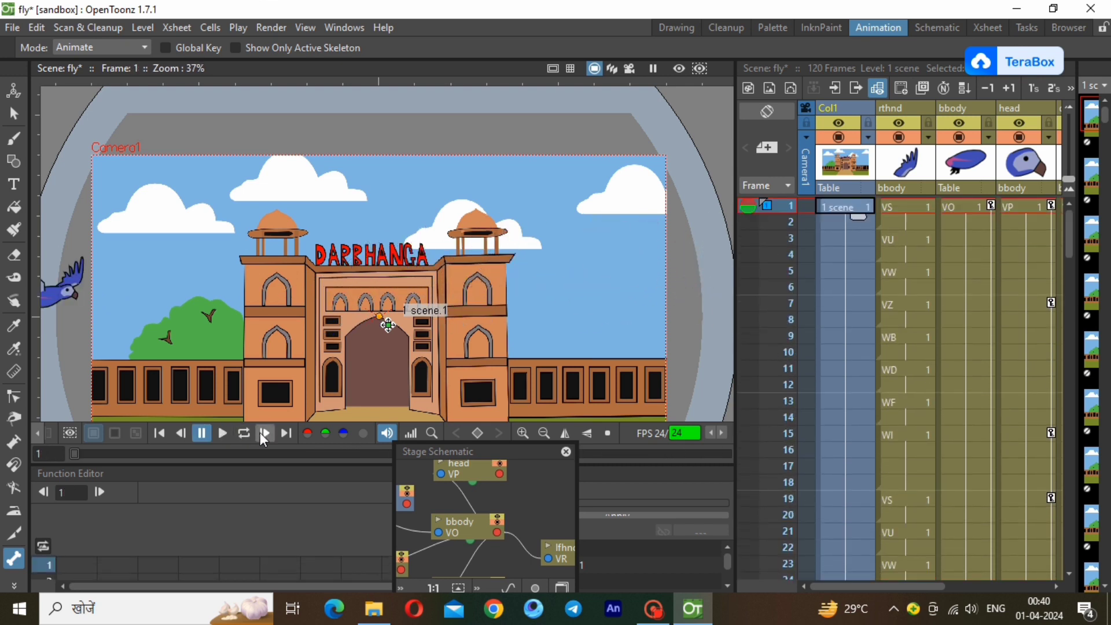
click(247, 434)
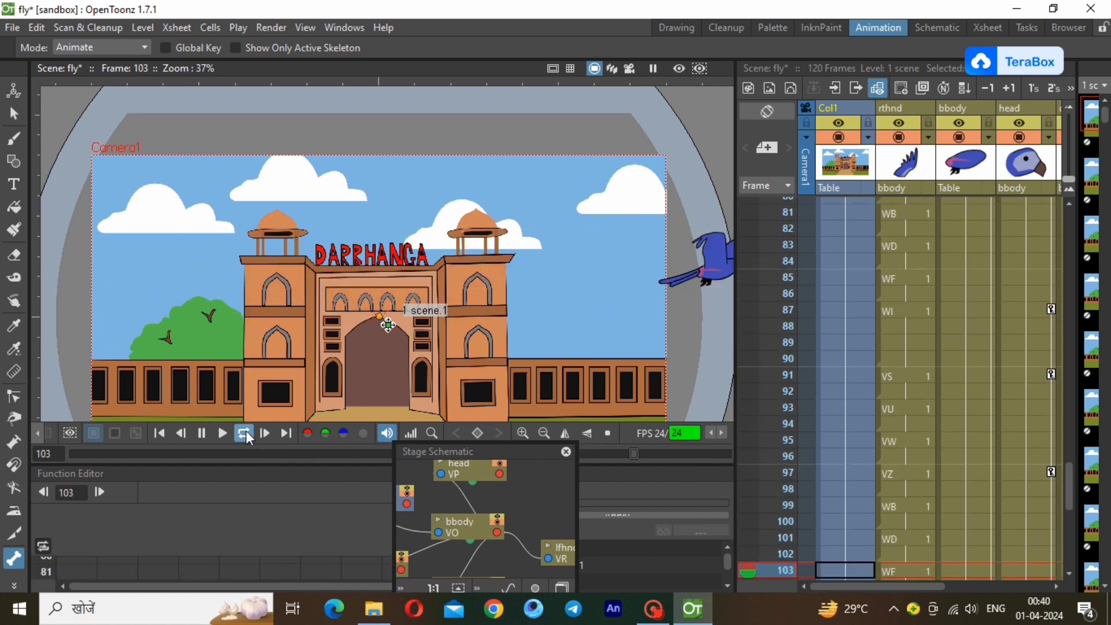
click(244, 434)
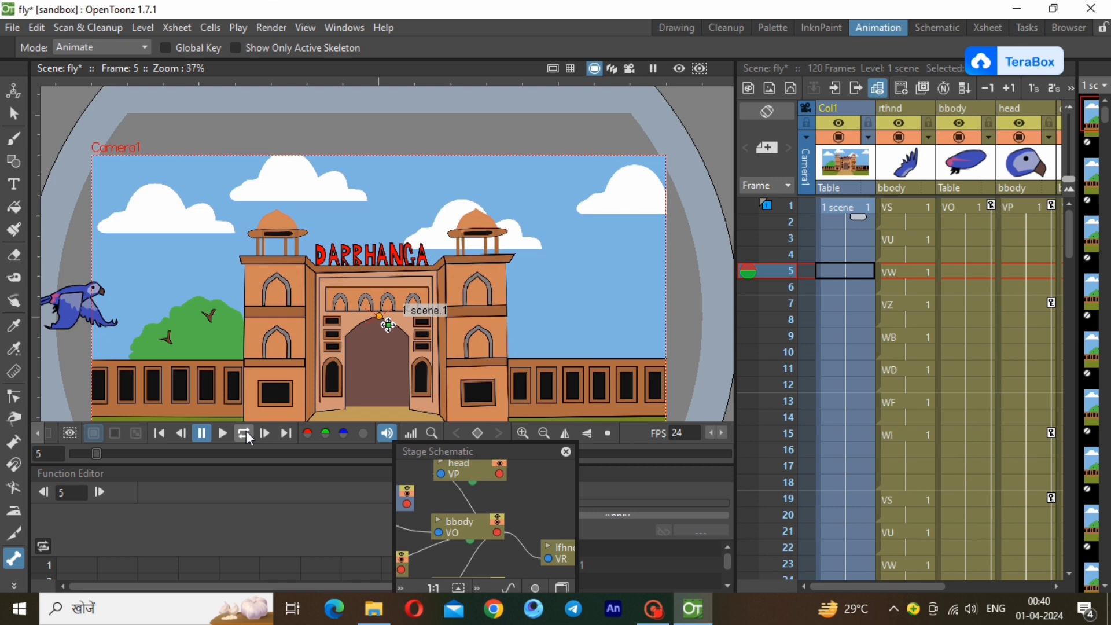
Find the frame where the parrot is inside the camera frame and set a Camera1 key at frame 18.
click(861, 205)
click(544, 433)
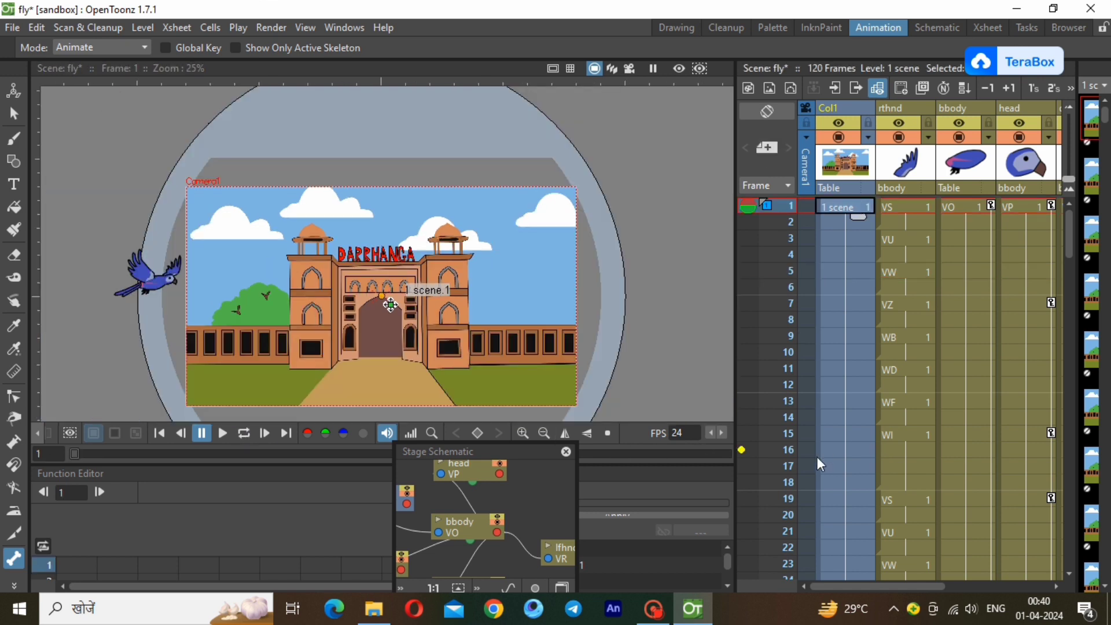
click(773, 454)
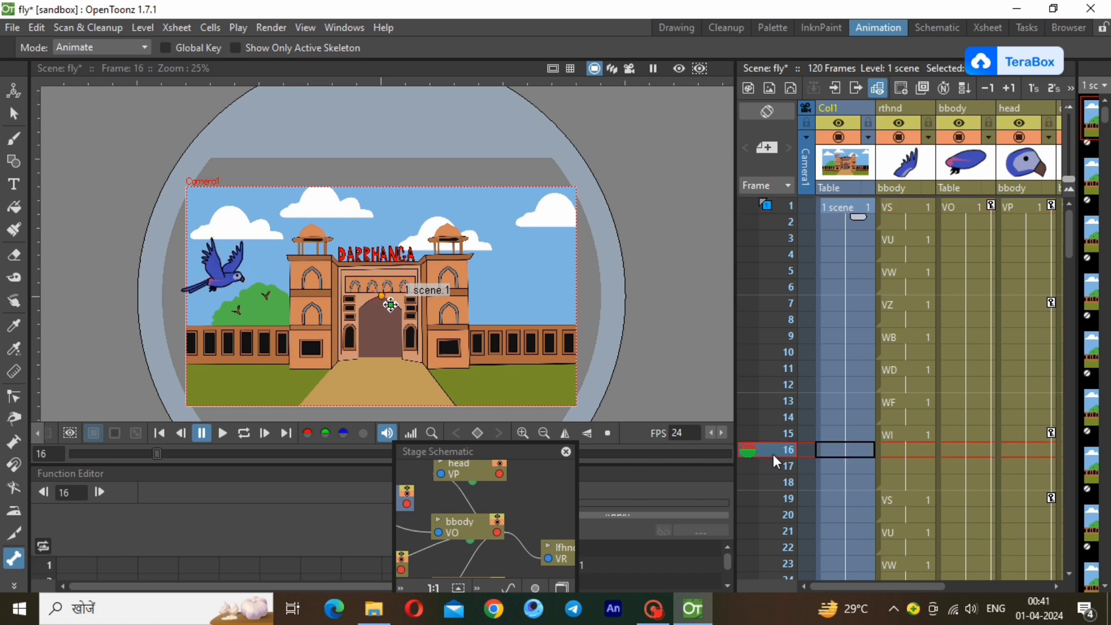
click(781, 482)
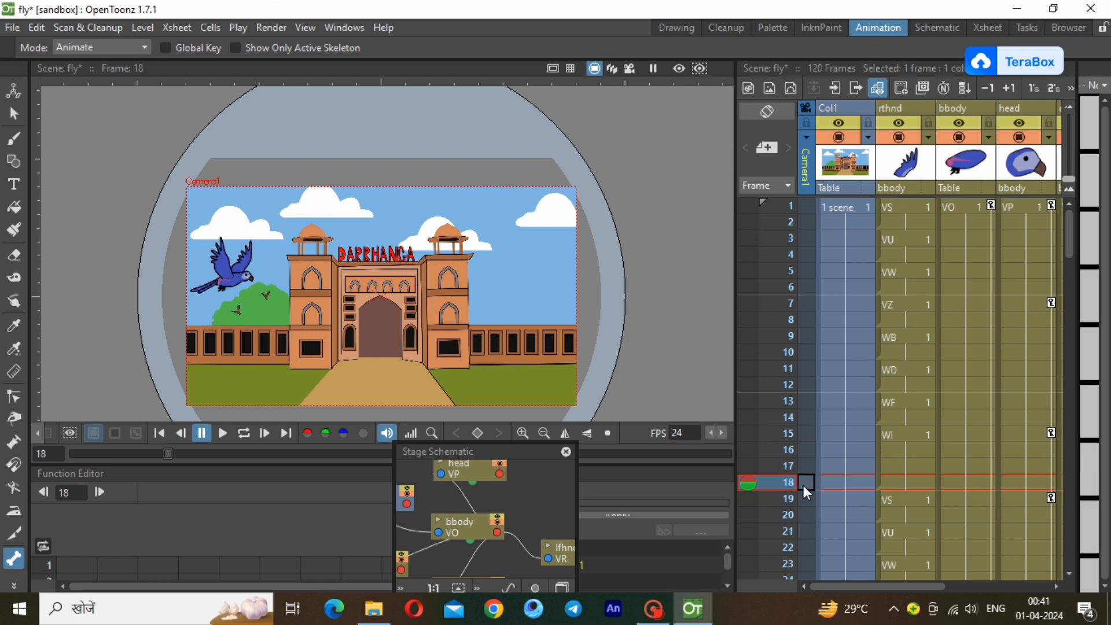
right_click(803, 485)
click(880, 421)
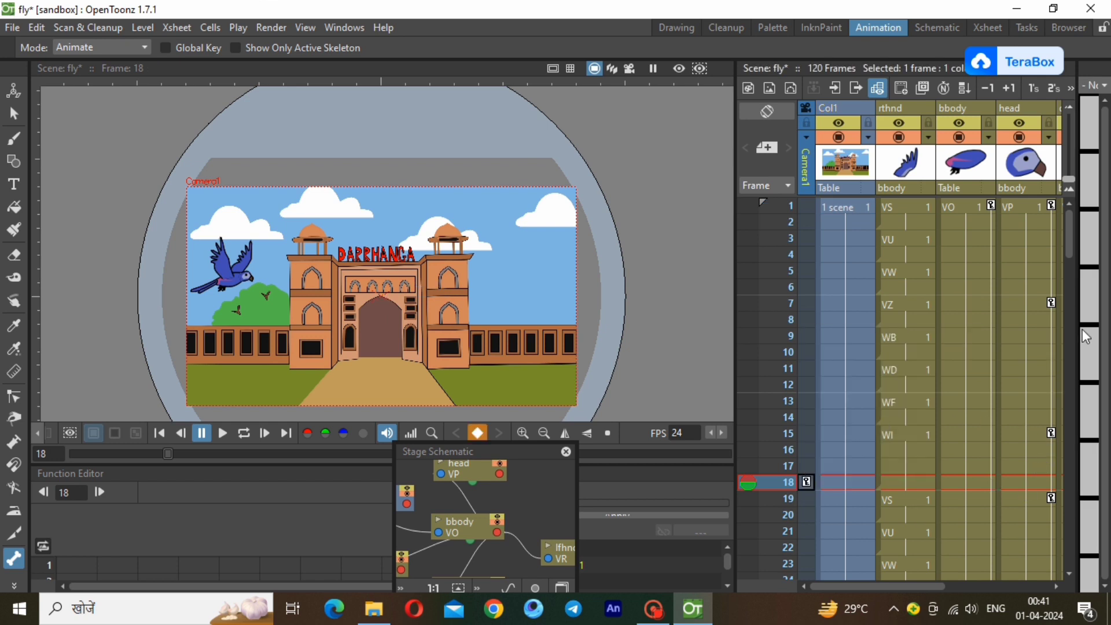
Compare the parrot's position at frames around 29 to 33 and select frame 31 in the Camera1 column.
drag(1067, 238, 1074, 288)
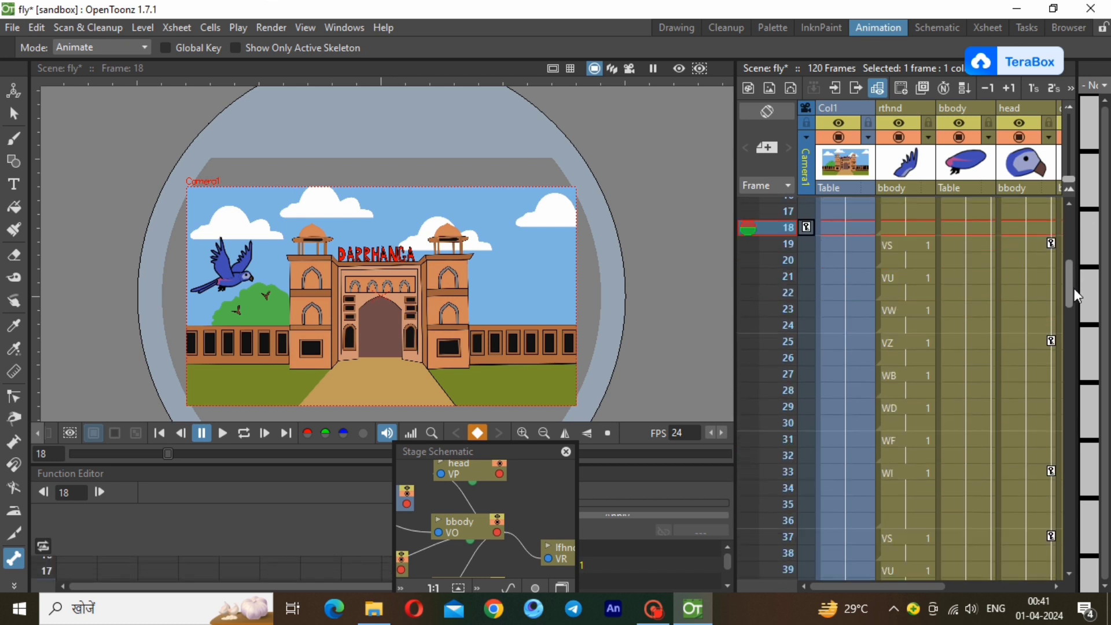
click(807, 389)
click(811, 408)
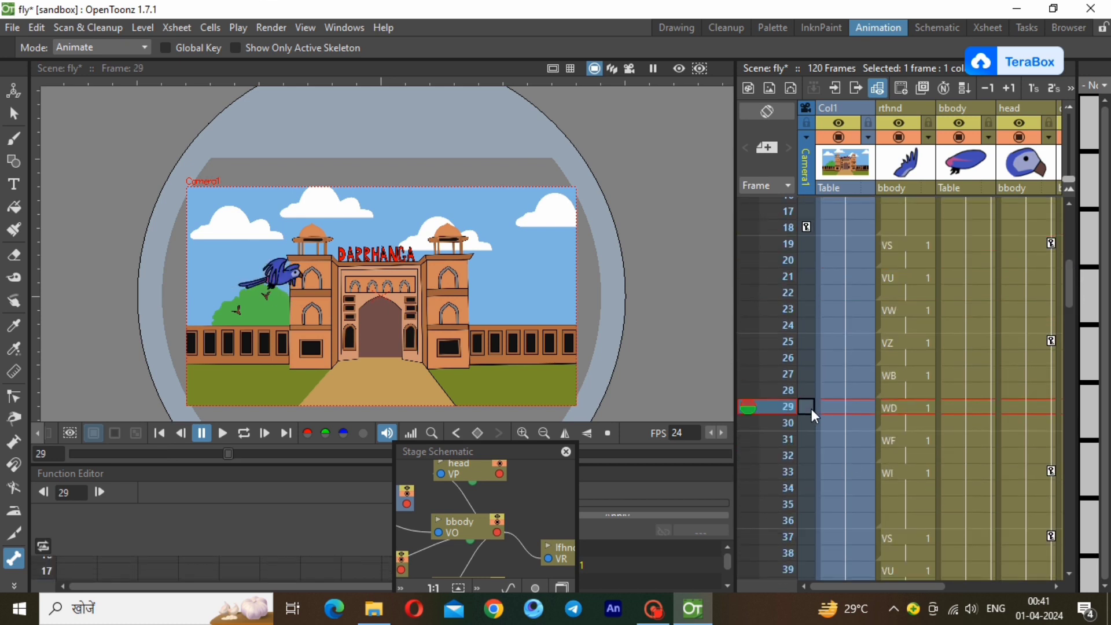
click(810, 439)
click(810, 471)
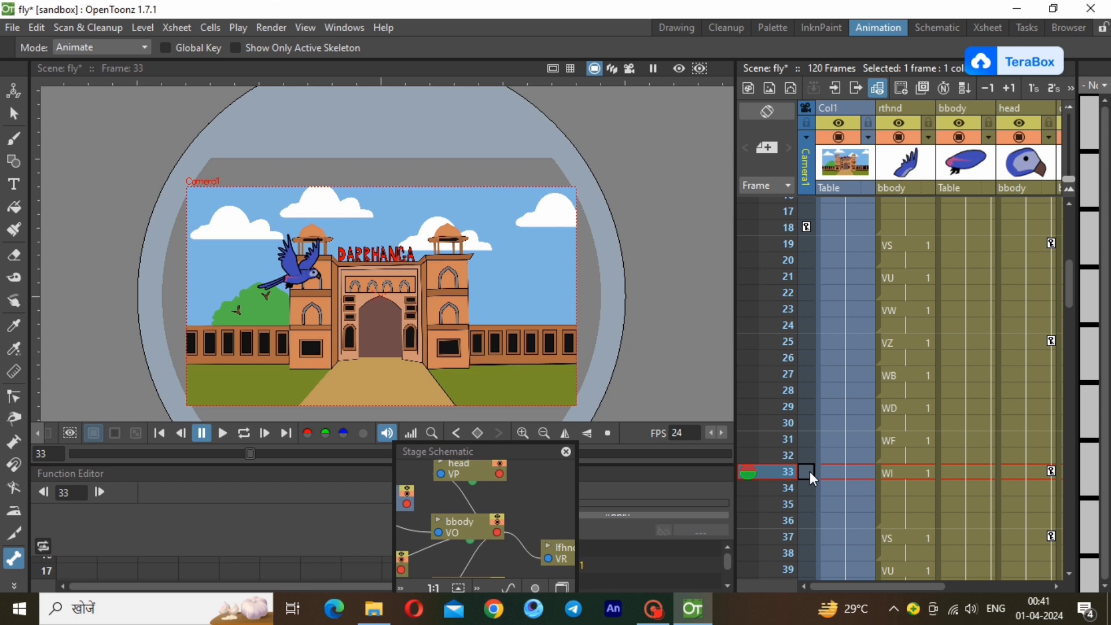
click(811, 454)
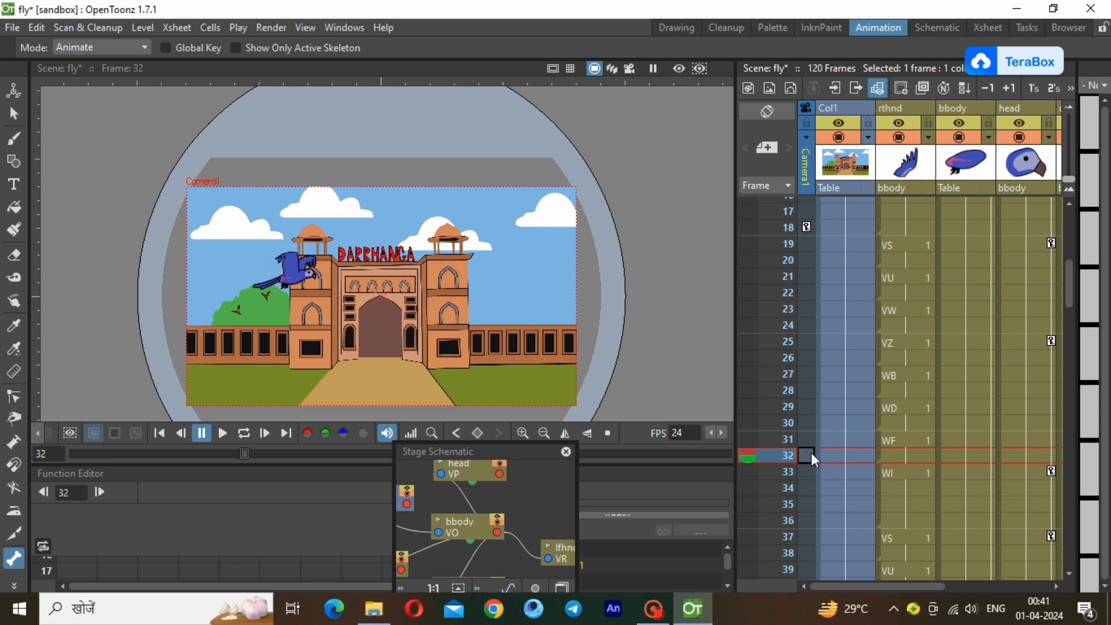
click(812, 434)
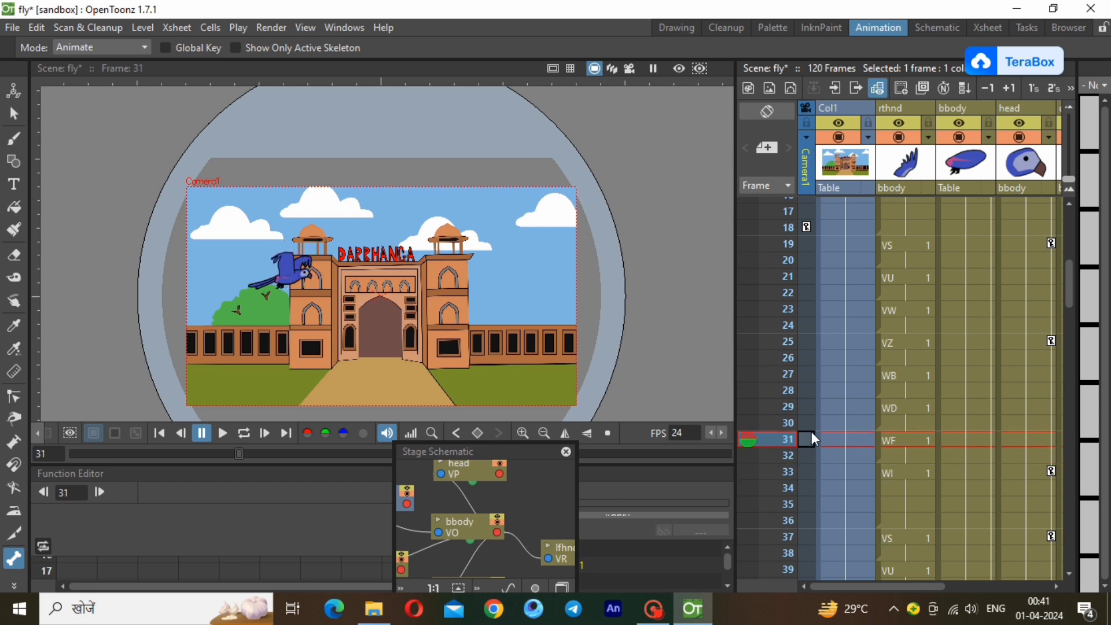
Use the Animate tool to scale Camera1 down uniformly to about 43% at frame 31.
click(807, 168)
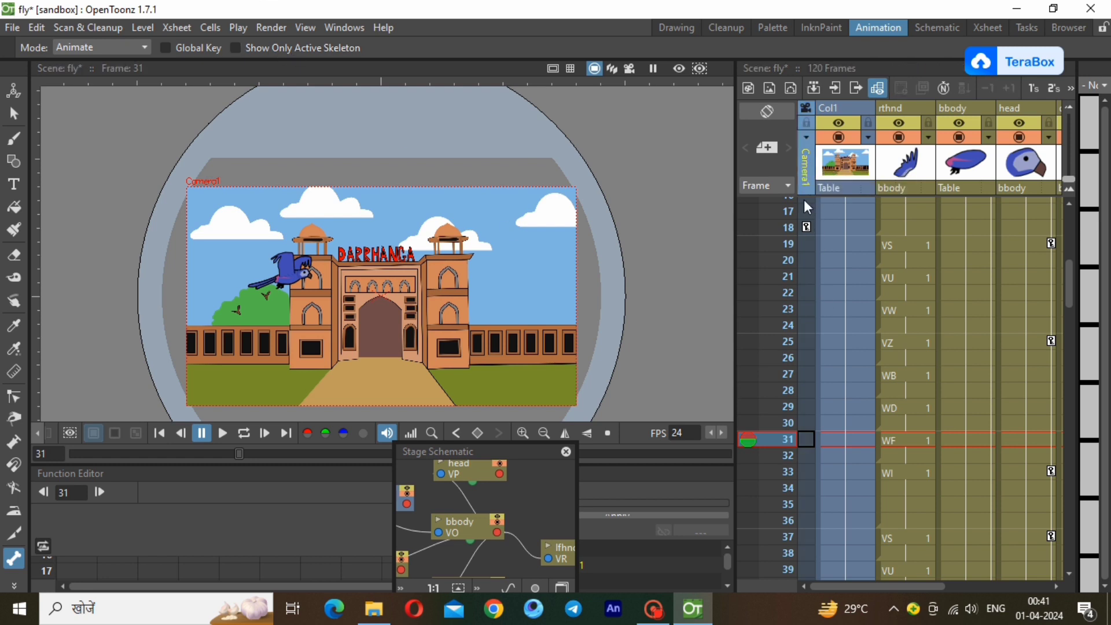
click(100, 51)
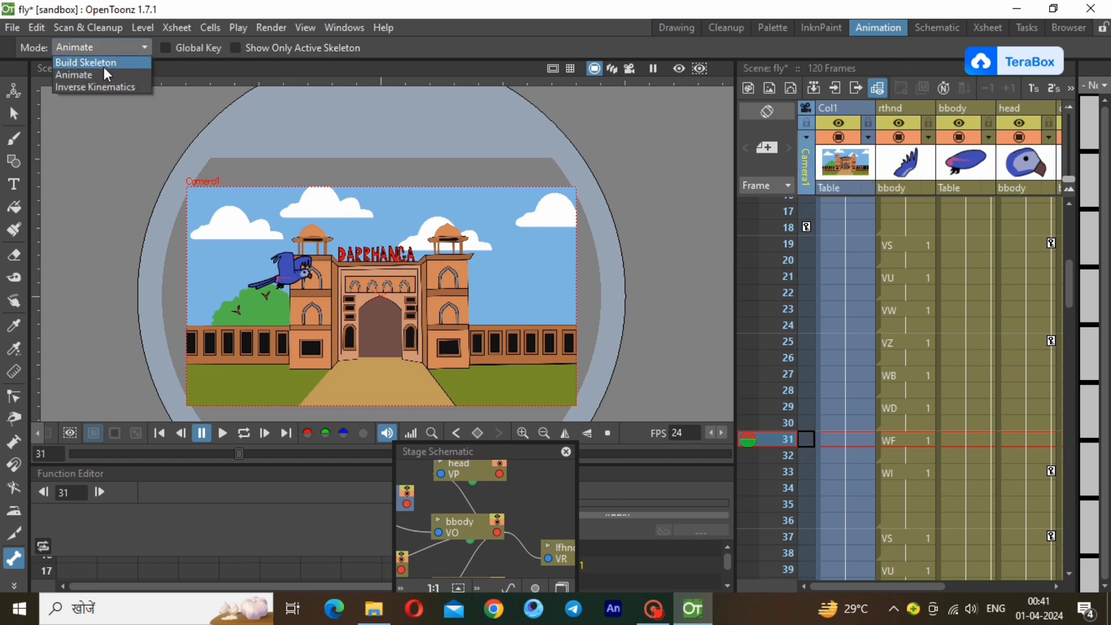
click(101, 48)
key(a)
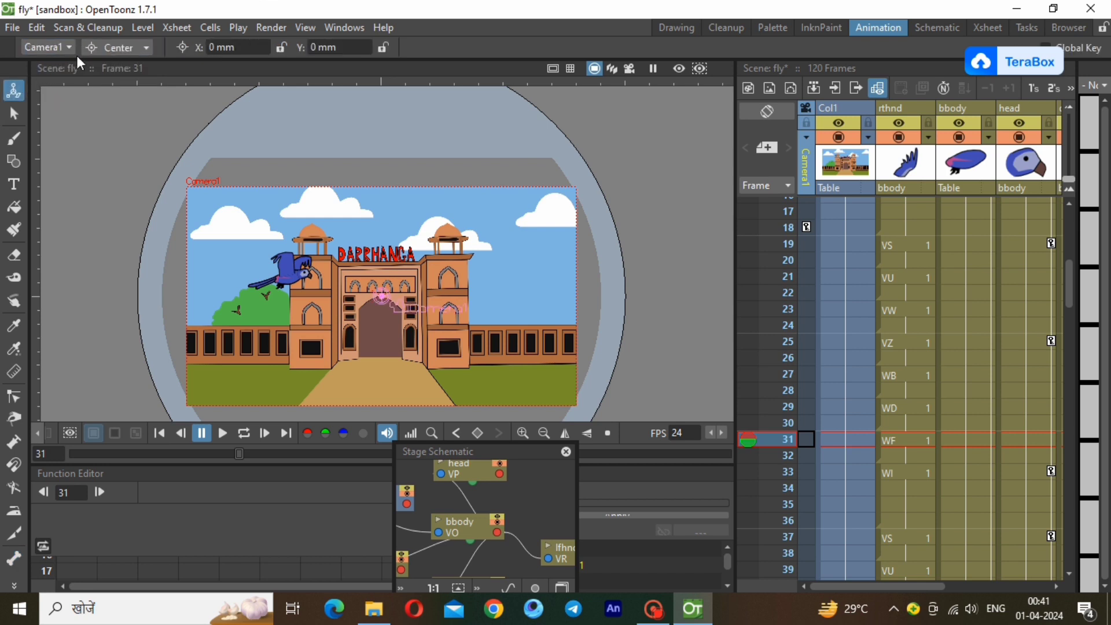
click(113, 47)
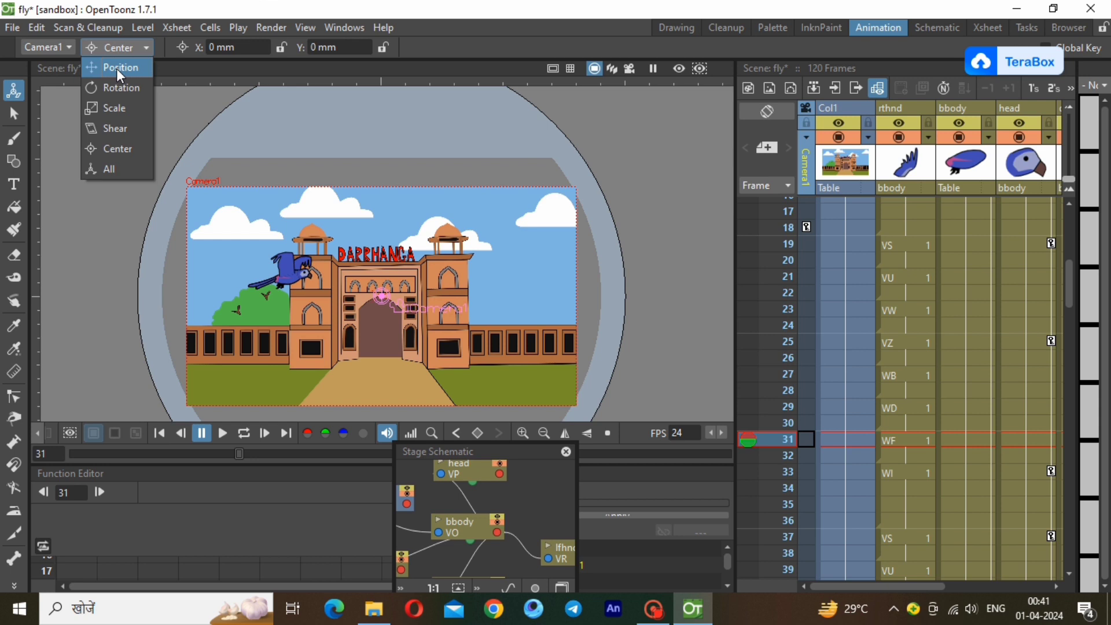
click(114, 108)
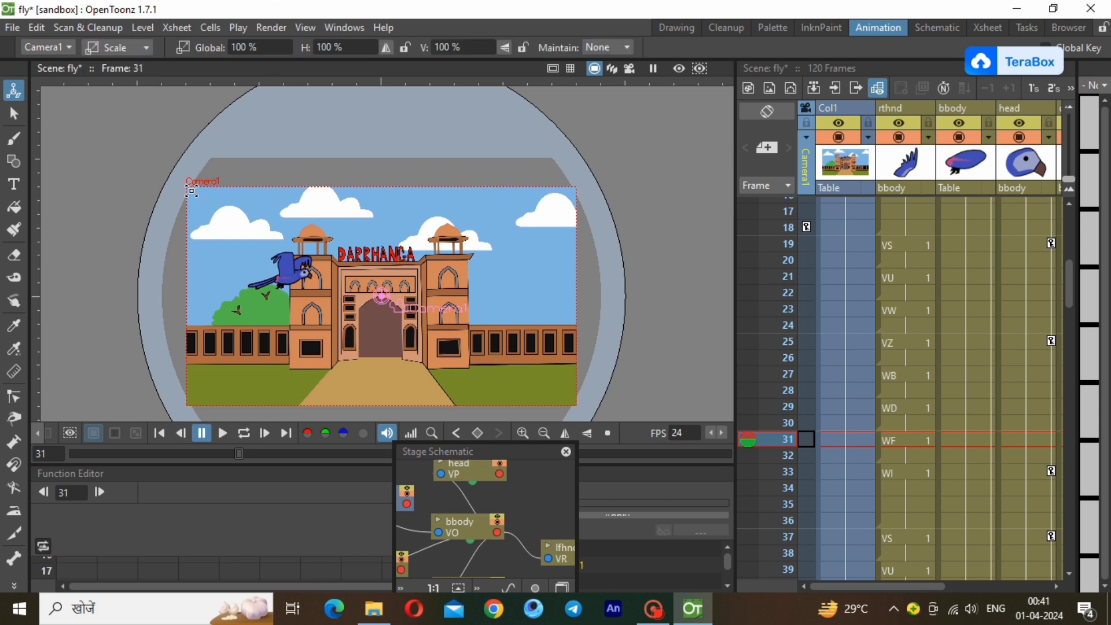
drag(192, 192, 296, 255)
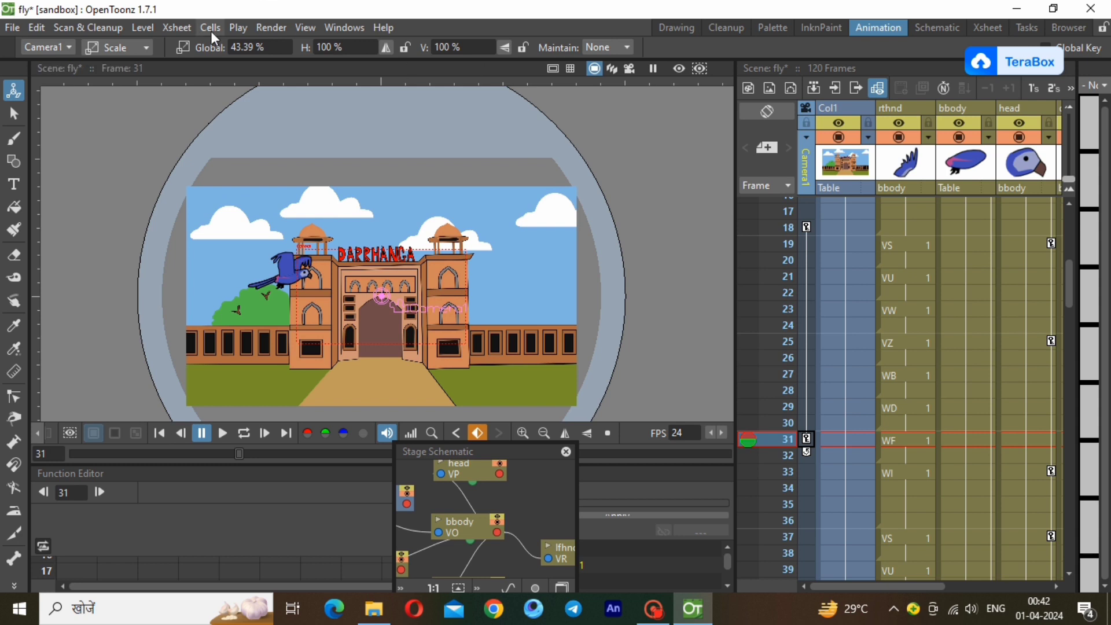
Move Camera1 over the parrot at frame 31, to about X -84.67 mm and Y 29.63 mm.
click(127, 46)
click(124, 70)
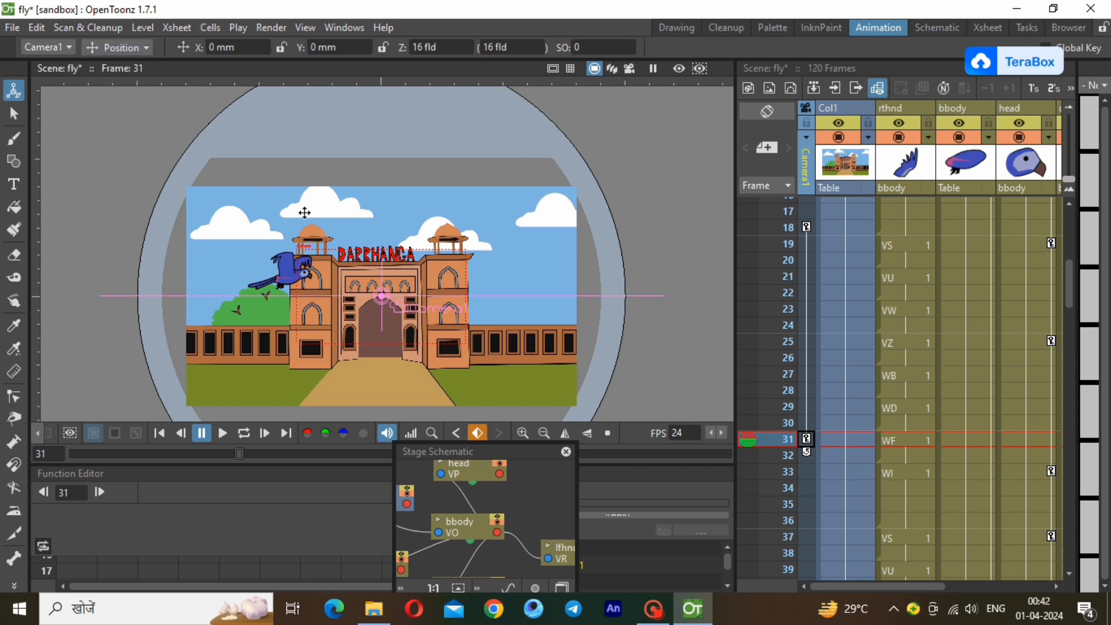
drag(385, 296, 302, 281)
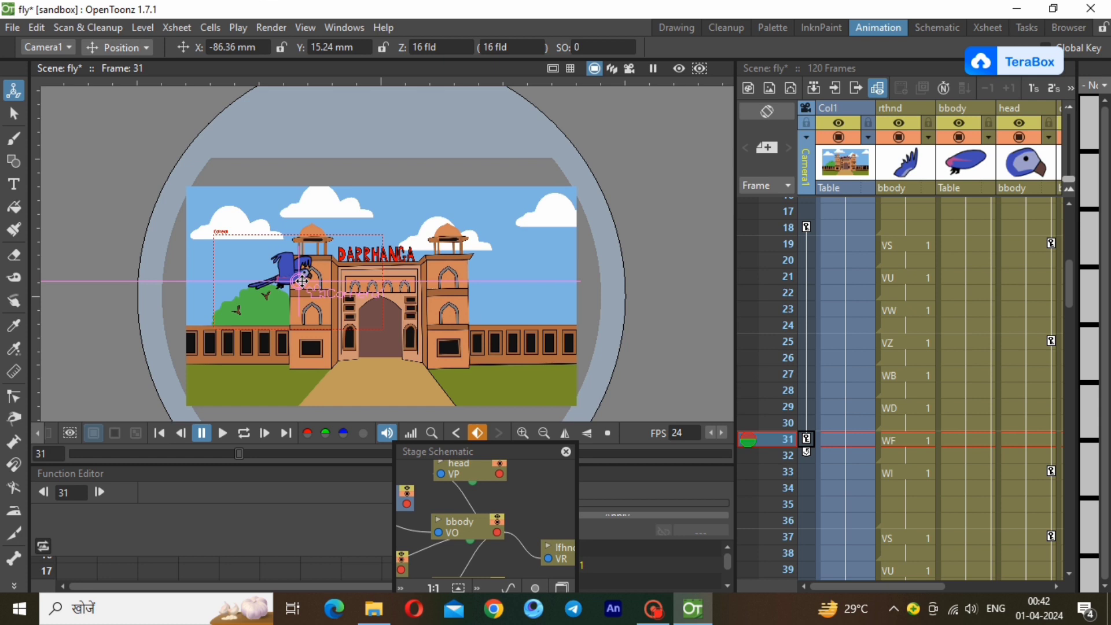
drag(302, 282, 303, 267)
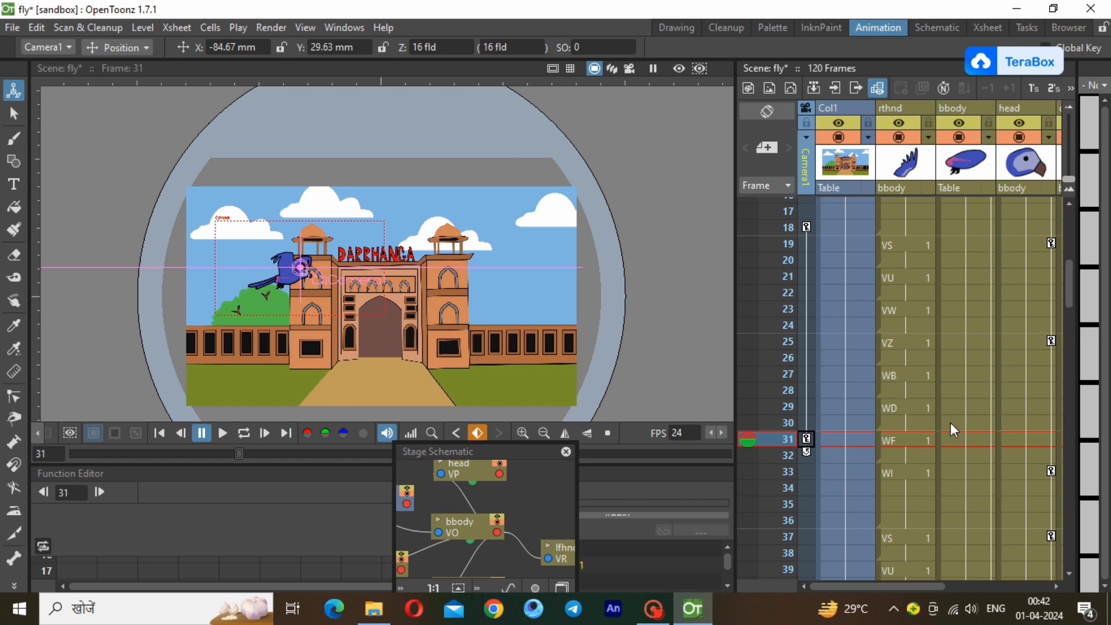
Check the parrot's position against the scene at frames 55, 64, 66 and 120.
drag(1068, 296, 1071, 355)
click(804, 530)
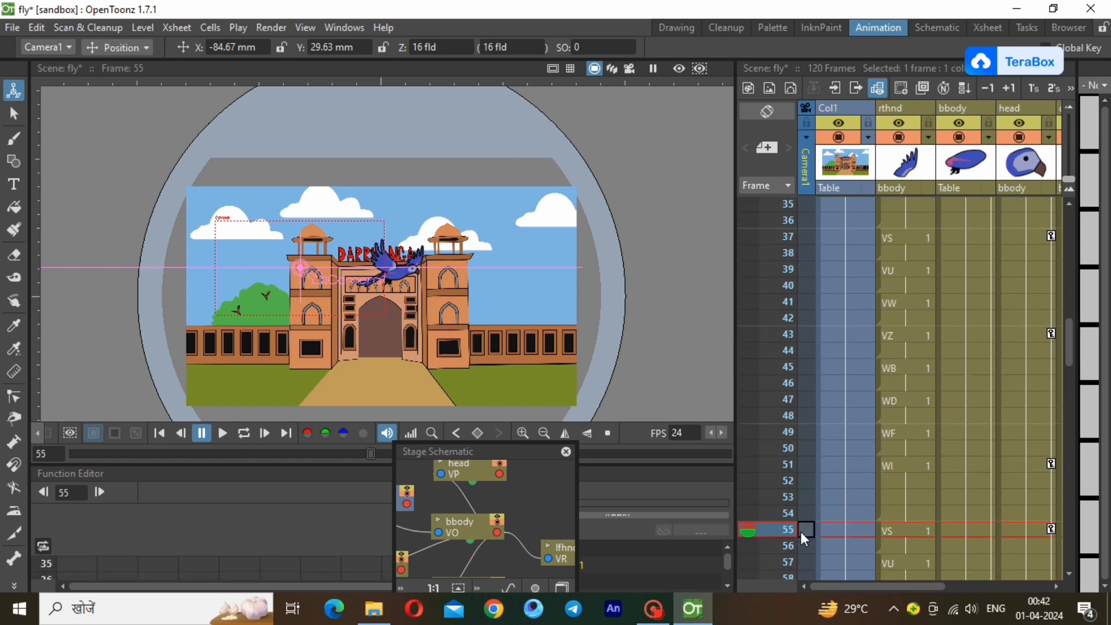
drag(1074, 350, 1075, 385)
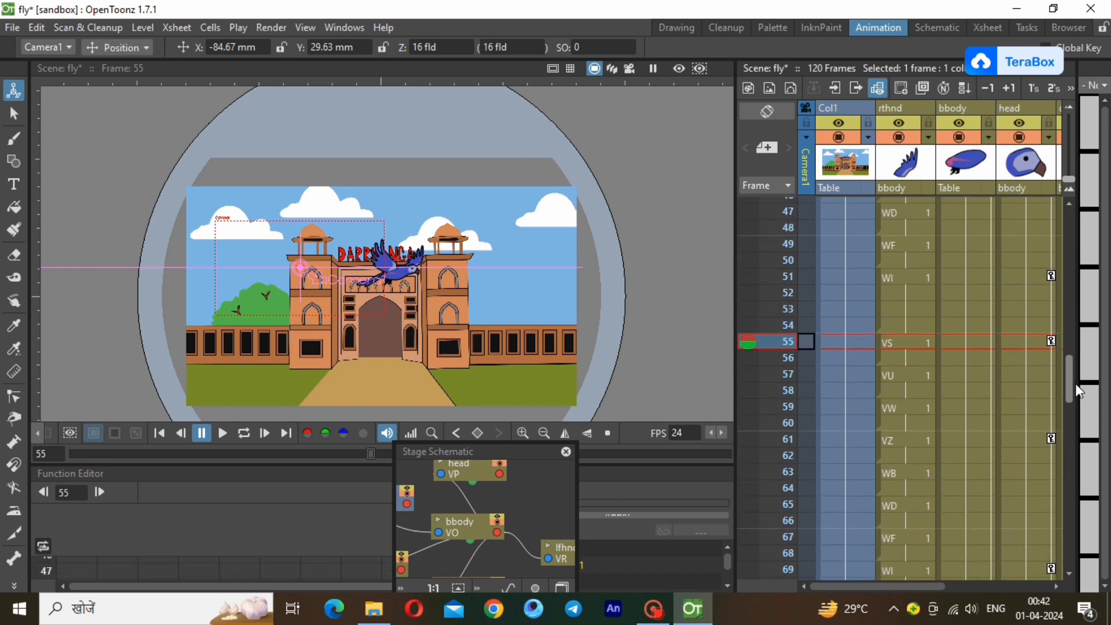
click(805, 488)
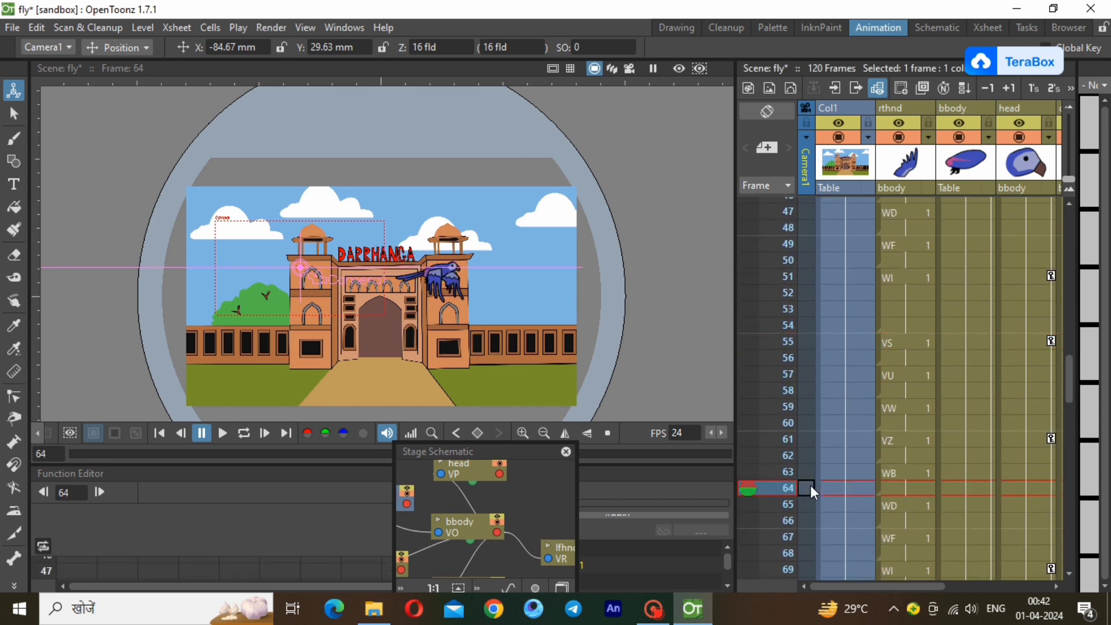
click(808, 518)
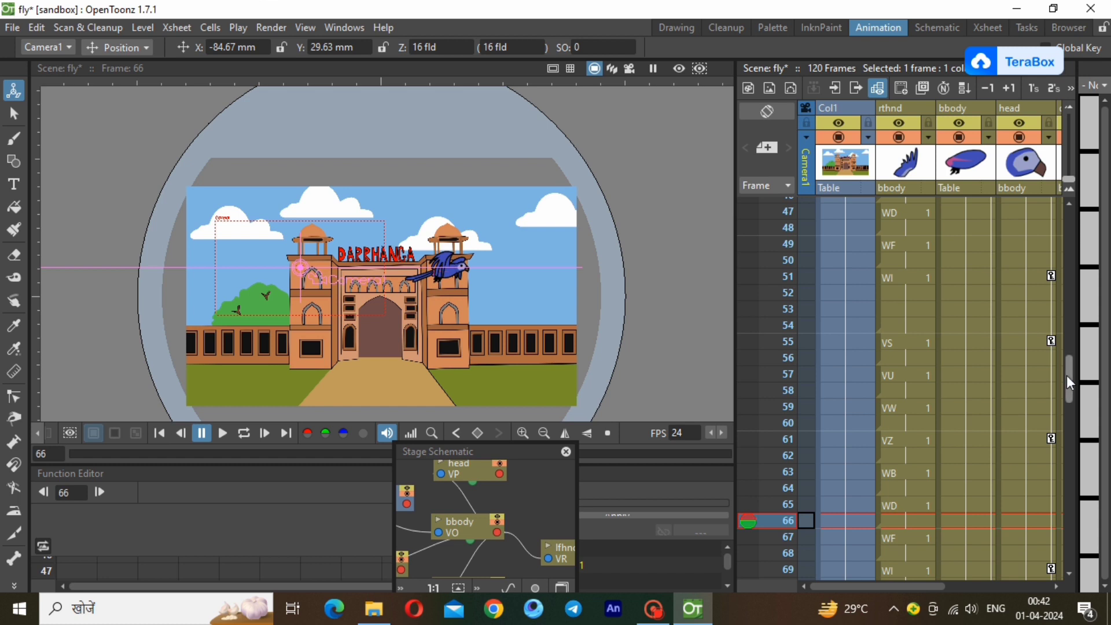
drag(1067, 375, 1084, 552)
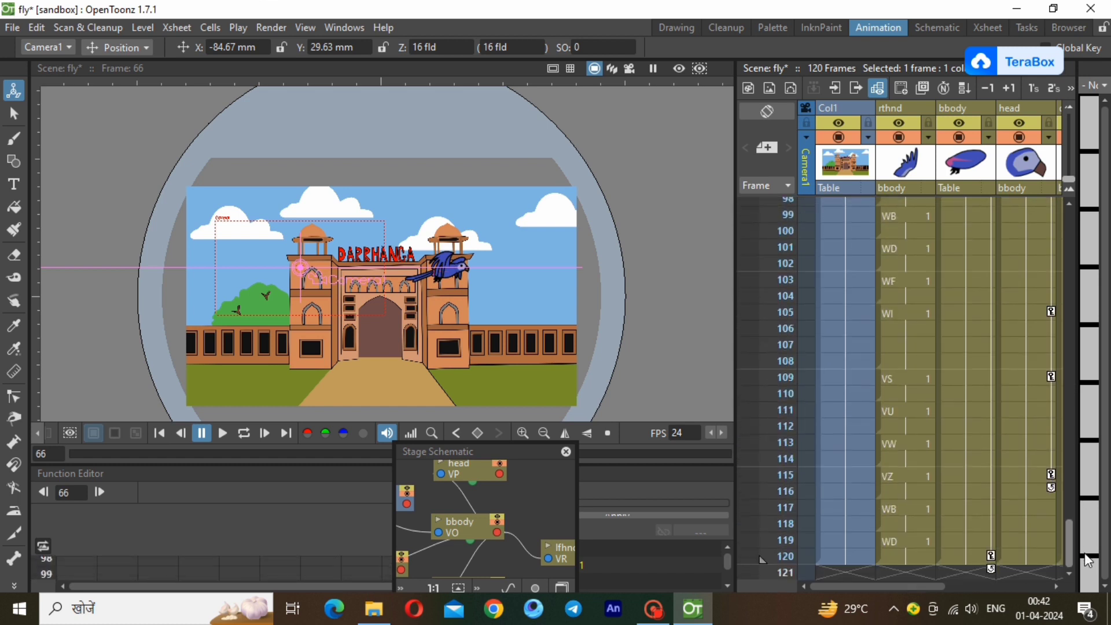
click(807, 560)
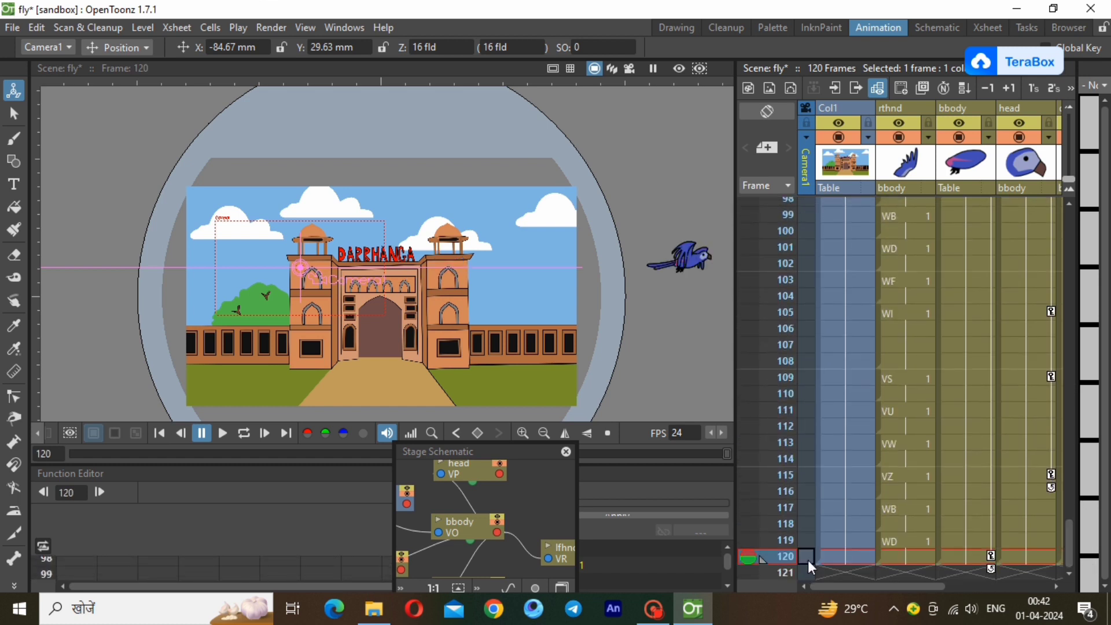
Find the frame near the end of the flight where the parrot is over the right sky and move Camera1 to about X 112.61 mm, Y 24.55 mm at frame 83.
click(807, 280)
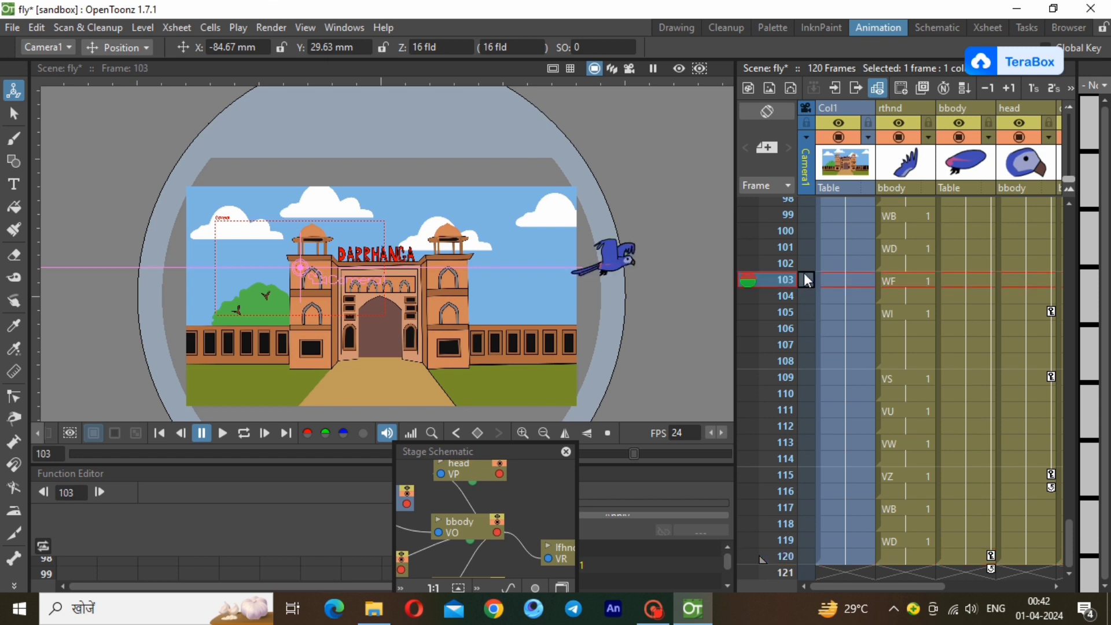
click(804, 205)
drag(1070, 535, 1070, 488)
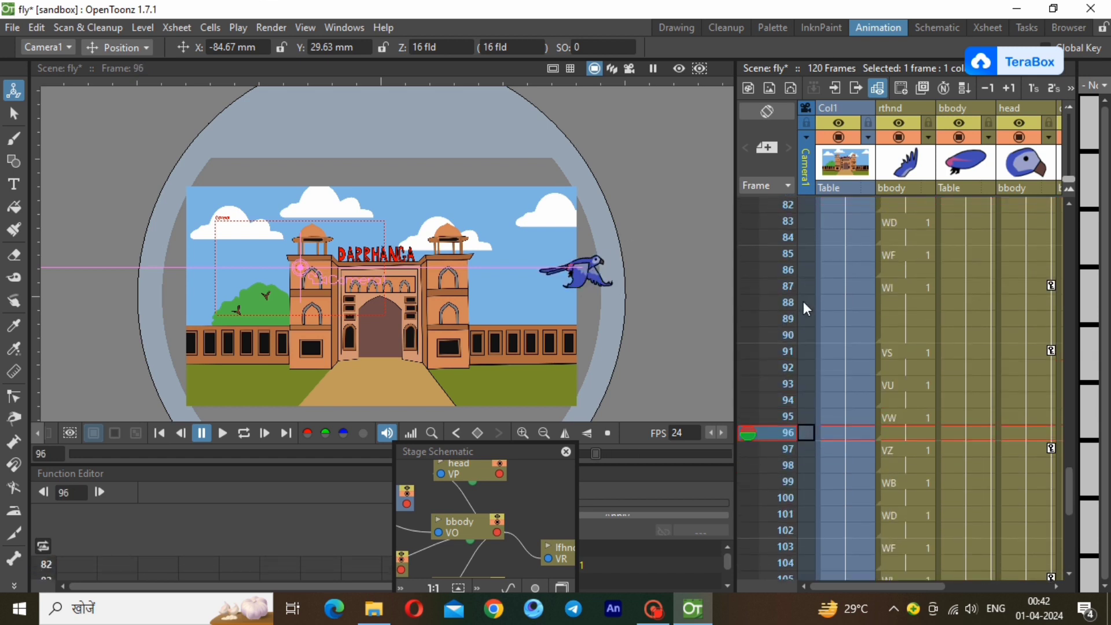
click(802, 269)
click(807, 238)
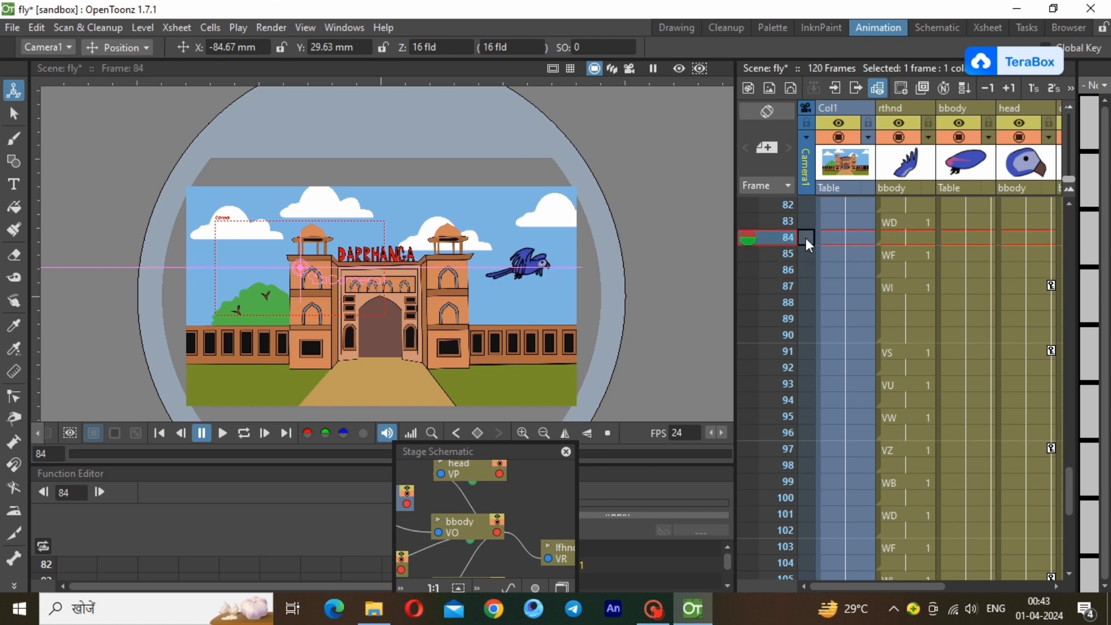
click(806, 222)
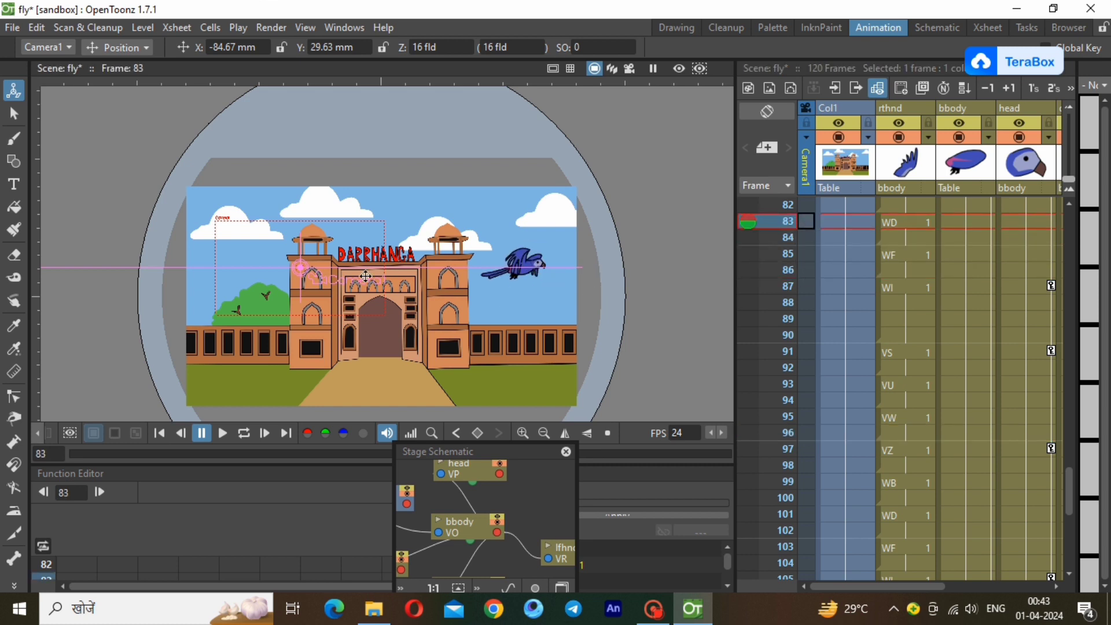
drag(297, 269, 486, 274)
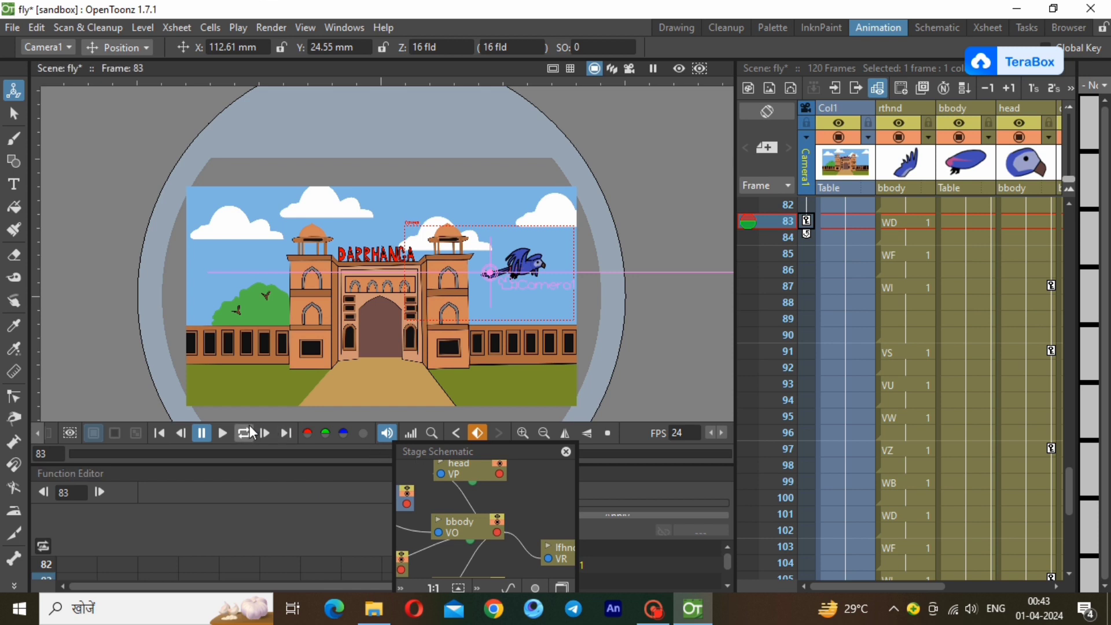
Return to frame 1, play the animation in the standard view and replay it with the Selection tool active.
drag(1065, 489, 1062, 220)
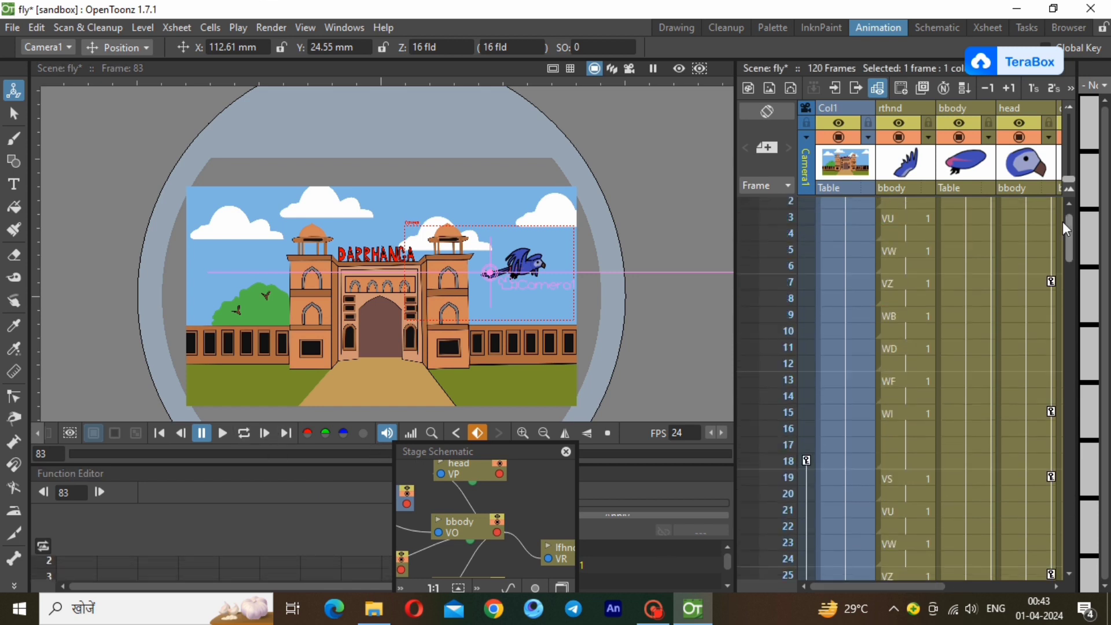
click(845, 206)
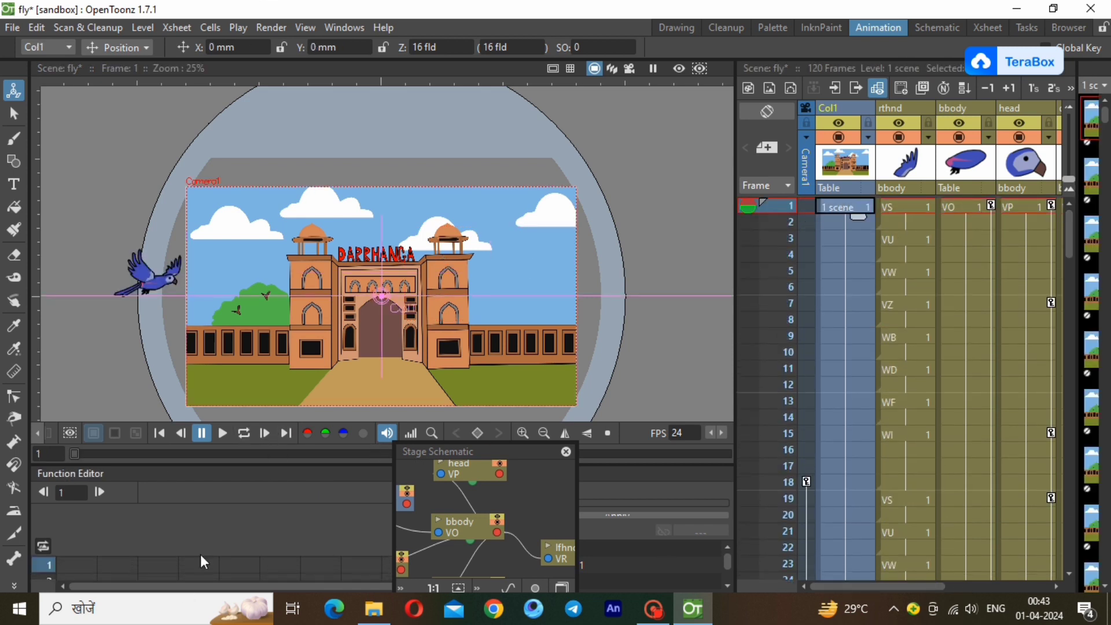
click(220, 440)
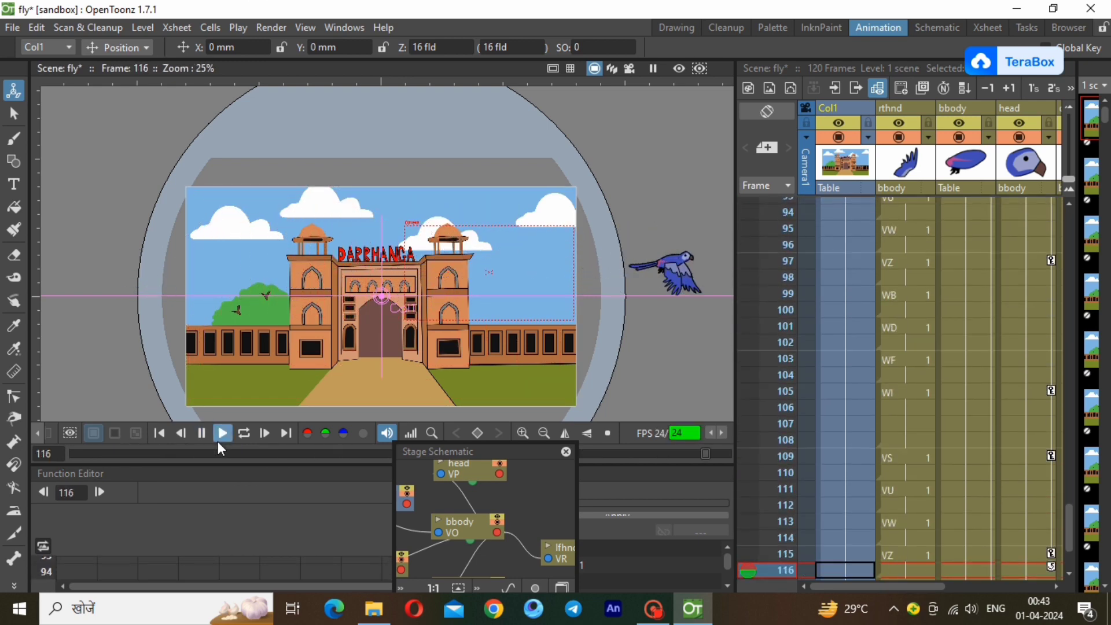
click(12, 118)
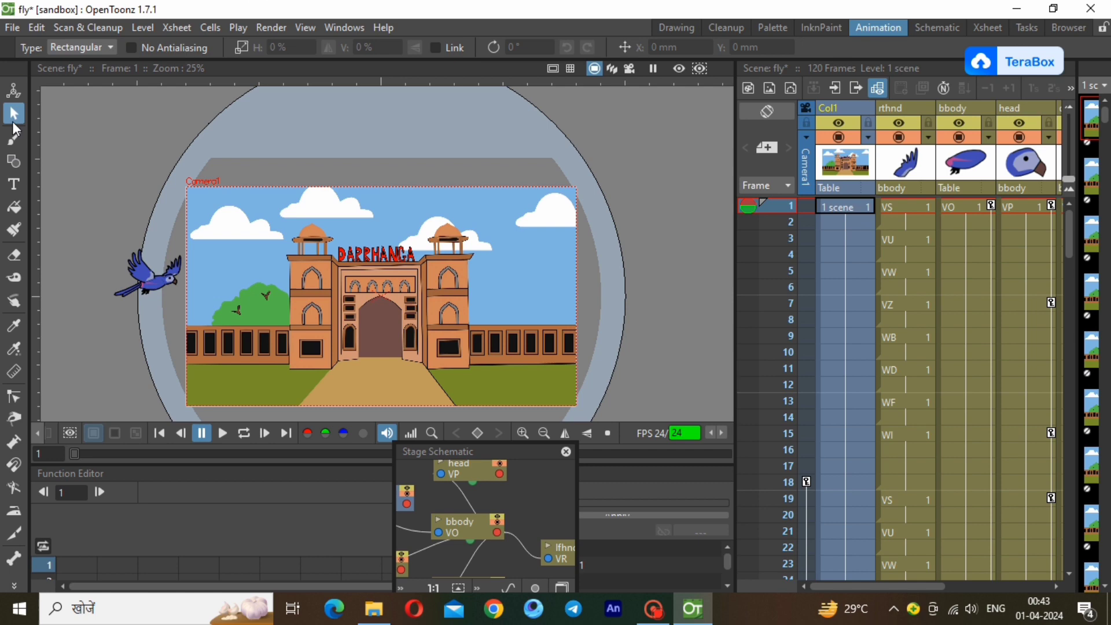
click(222, 432)
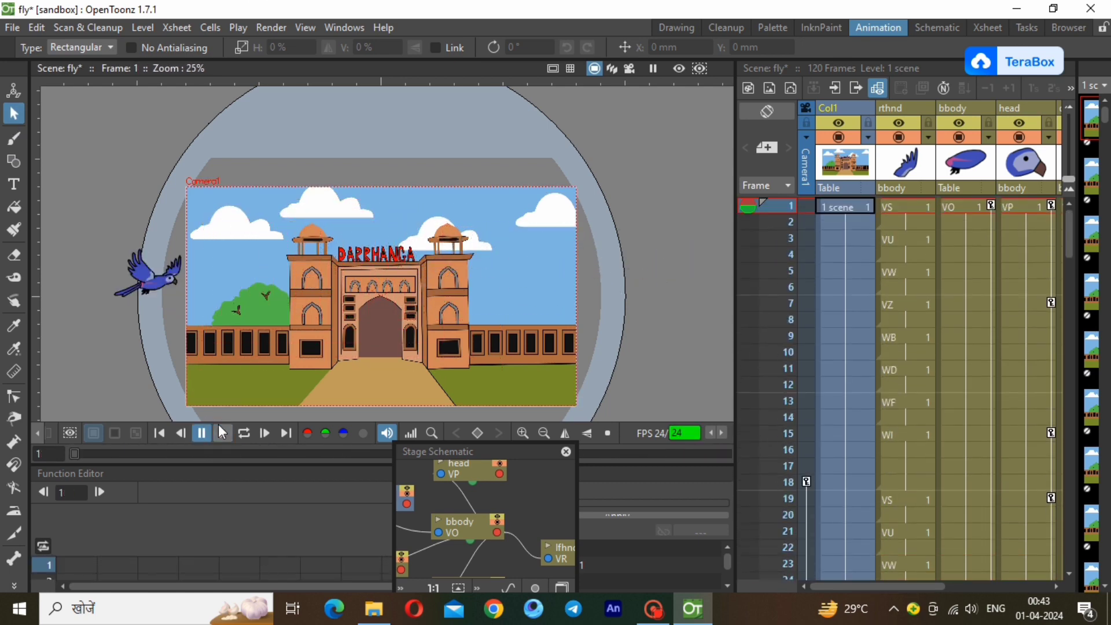
Switch the viewer to Camera View and play the animation once, then in a loop, to review the camera move.
click(629, 68)
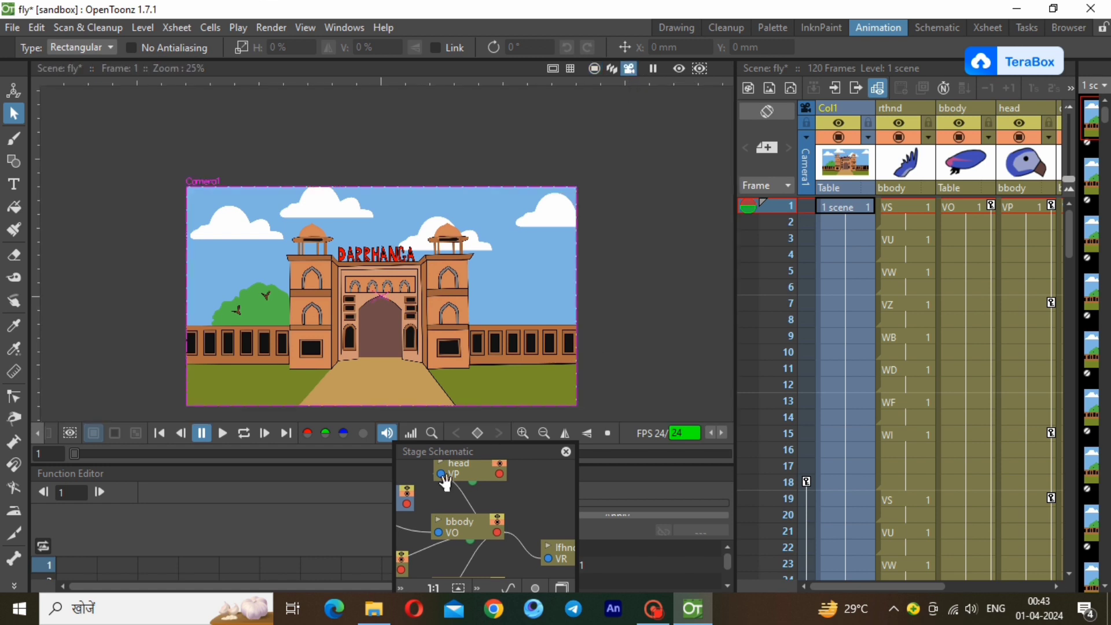
click(224, 433)
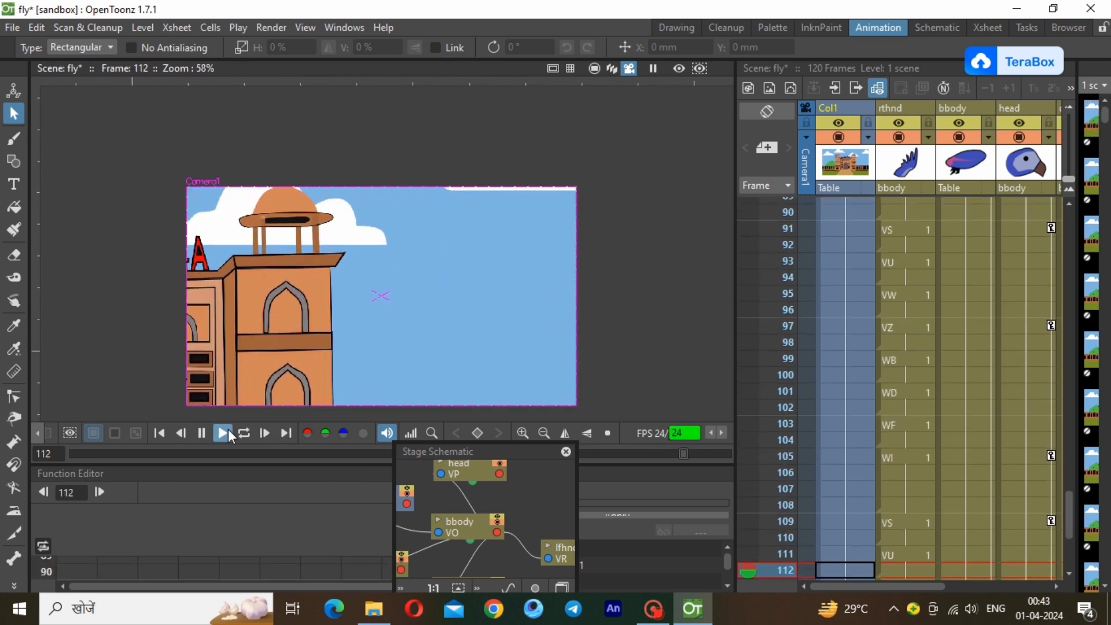
click(242, 431)
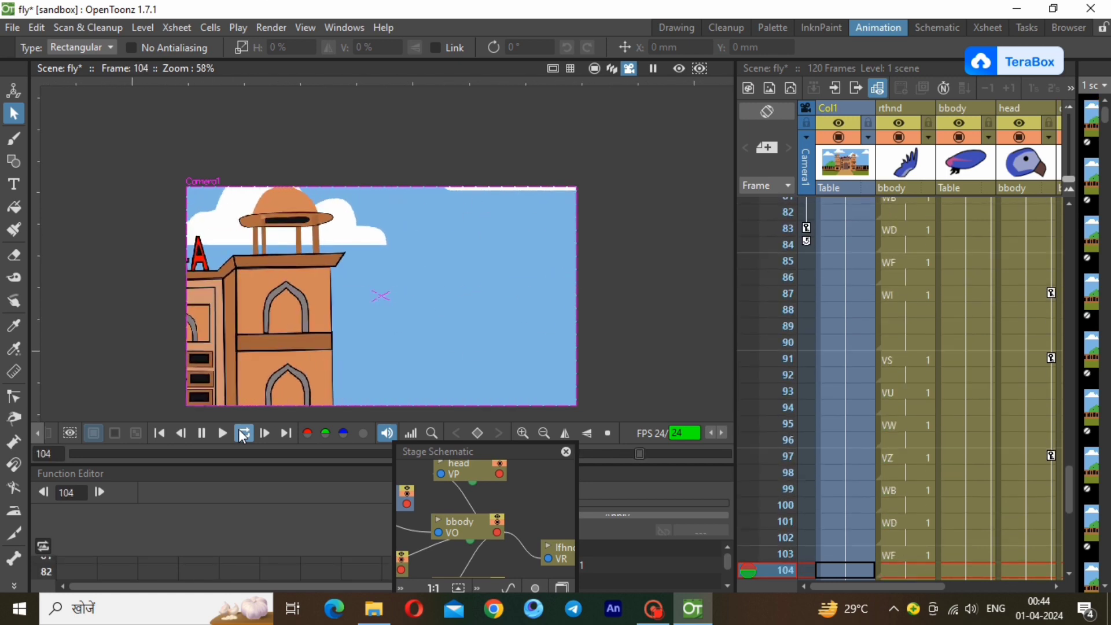
click(243, 435)
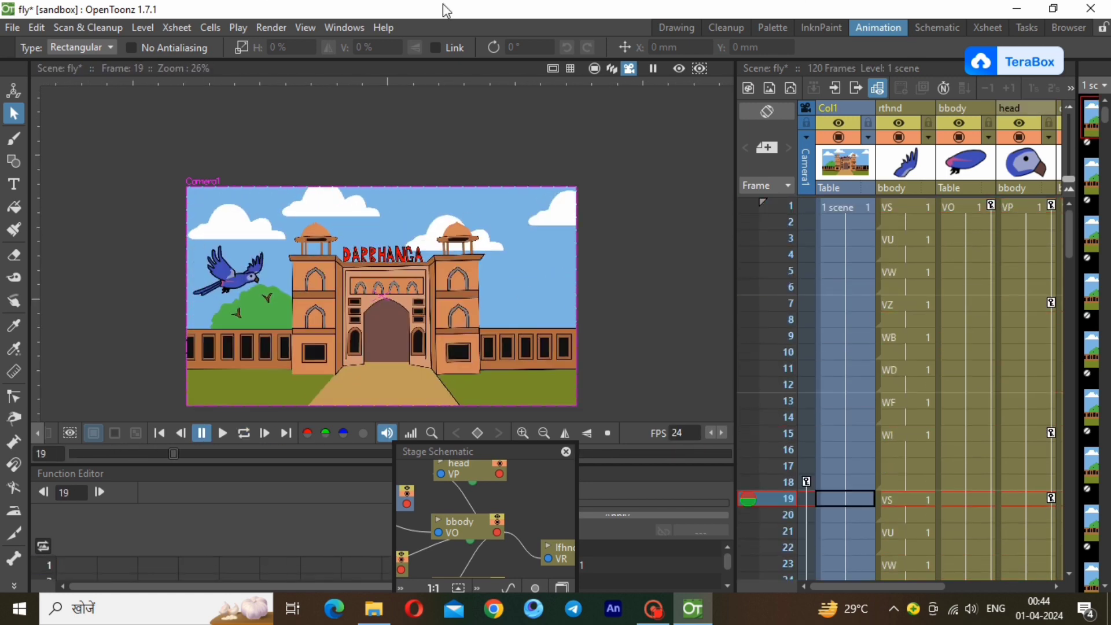
Export the scene as a video with Fast Render to MP4.
click(262, 29)
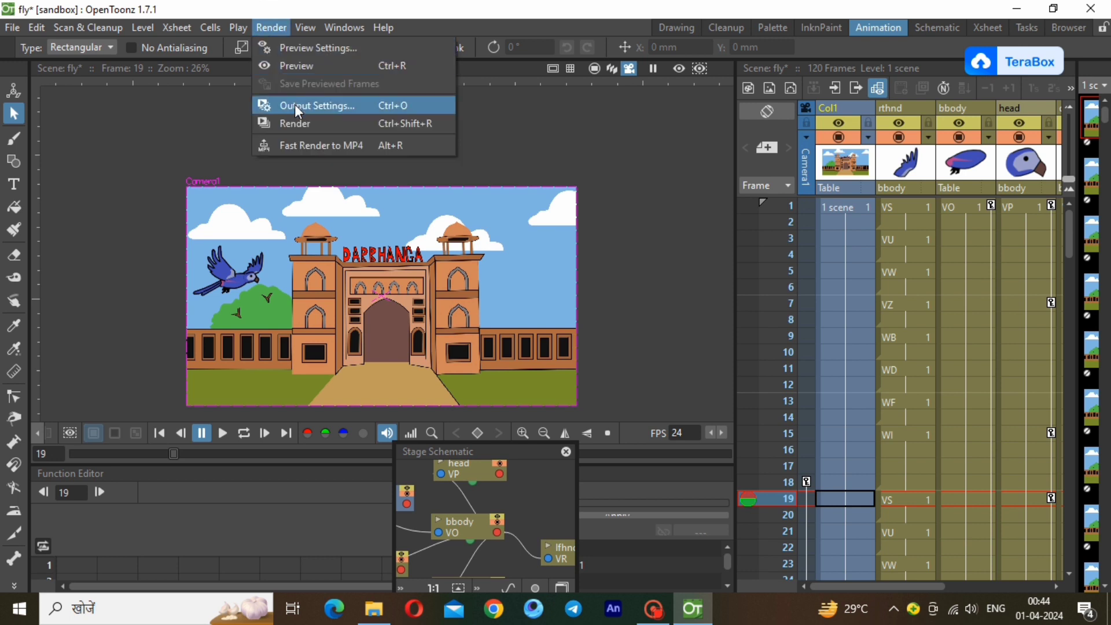
click(383, 144)
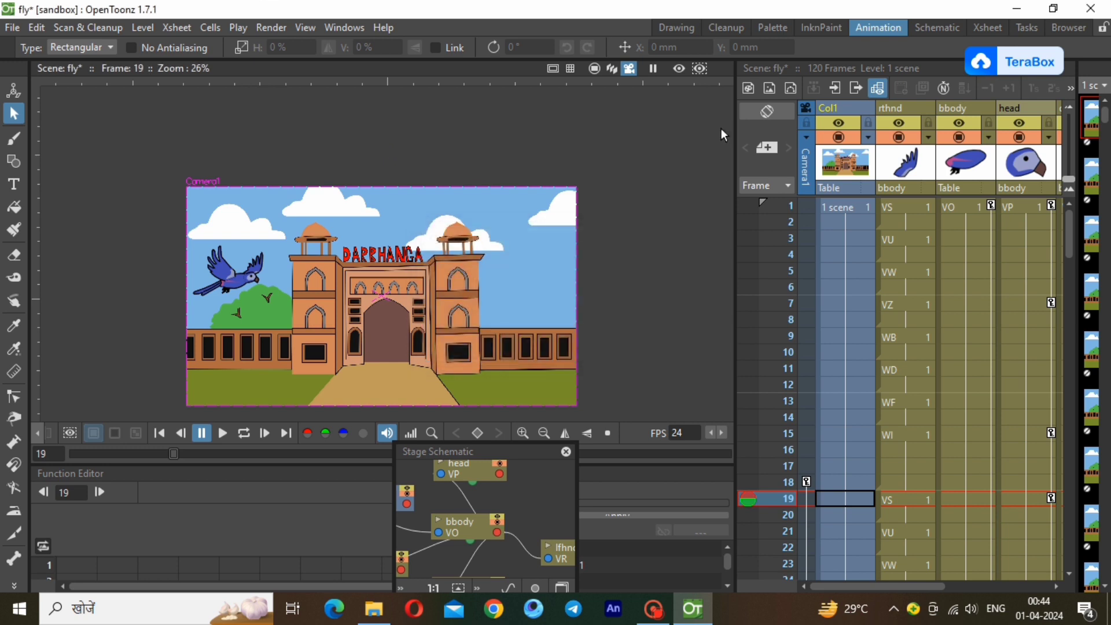
Minimize OpenToonz, close the bg folder window and refresh the desktop.
click(1023, 12)
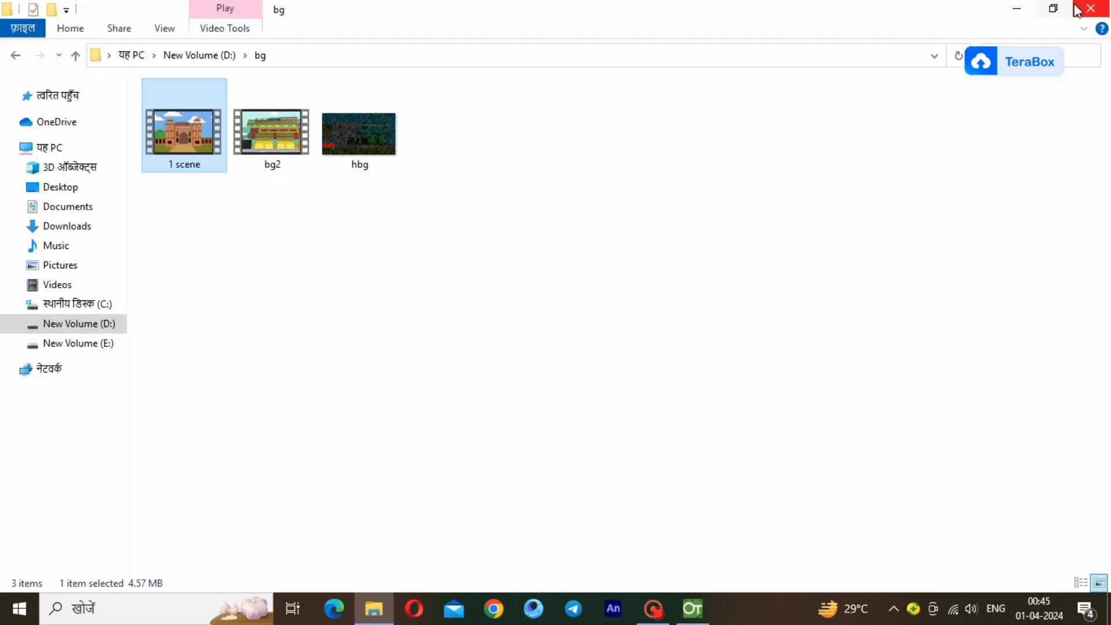
click(1090, 8)
right_click(1012, 265)
click(1035, 310)
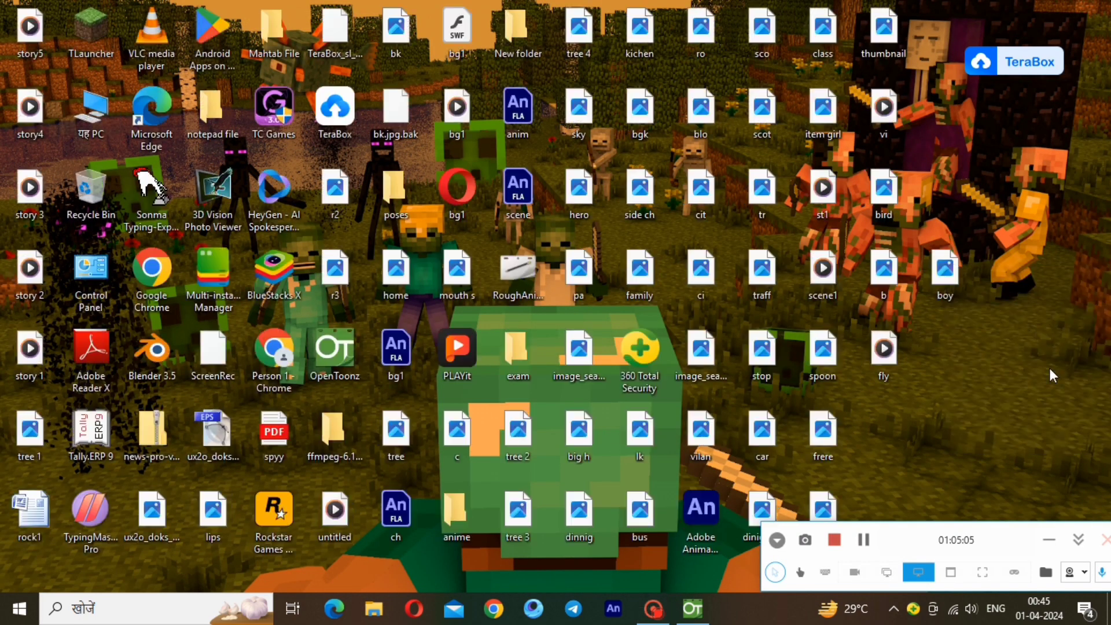
right_click(1026, 366)
click(1031, 412)
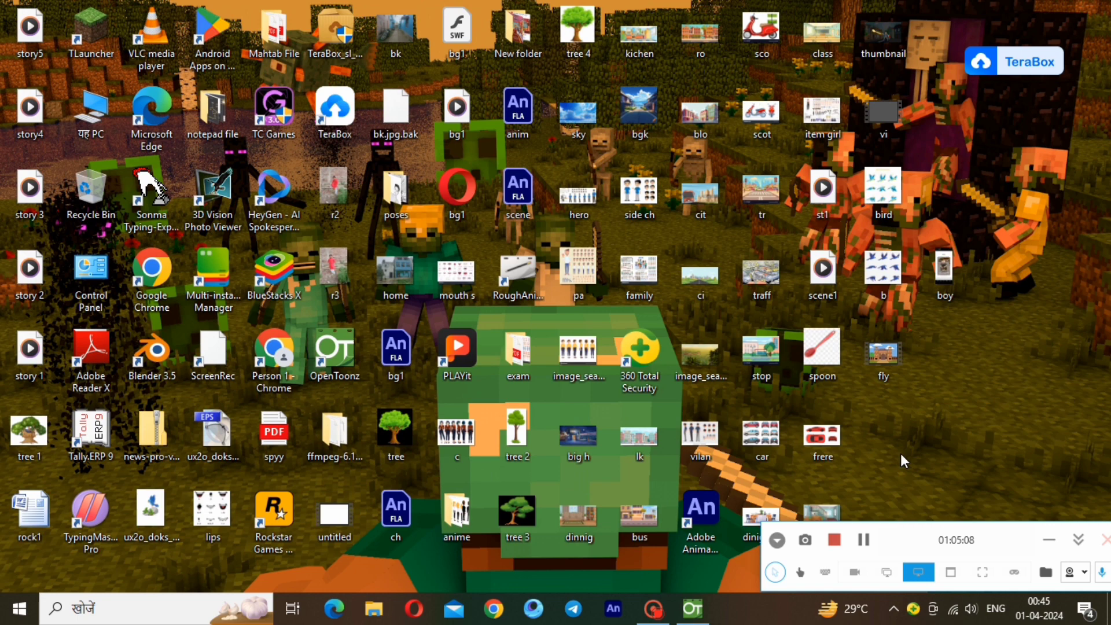
Open the rendered fly video from the desktop in the media player and replay it at 0.5× speed.
double_click(878, 357)
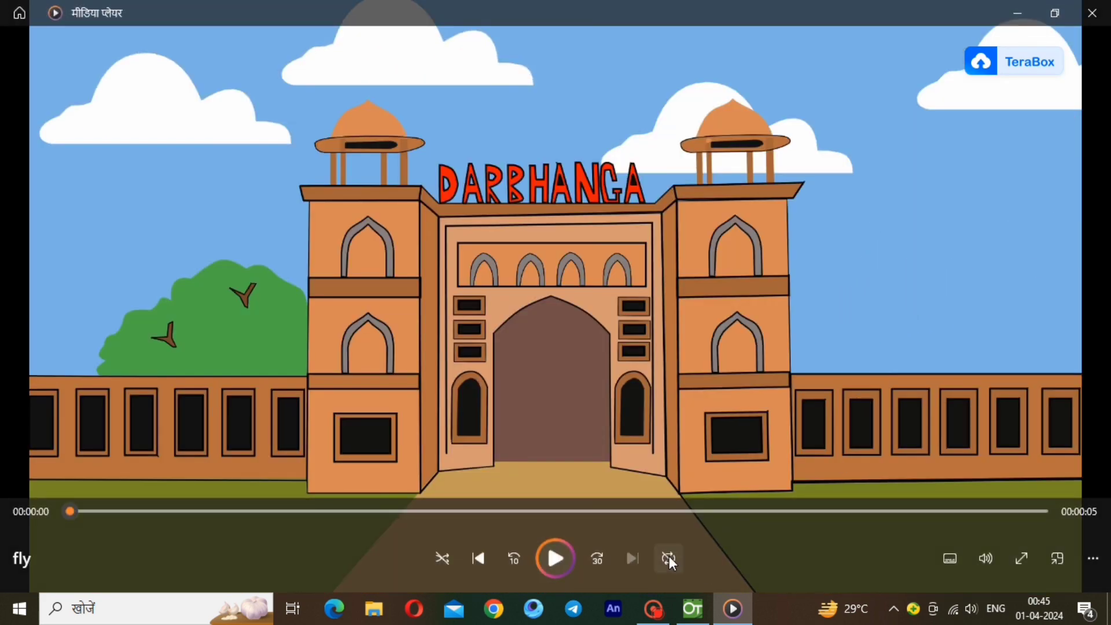
click(669, 559)
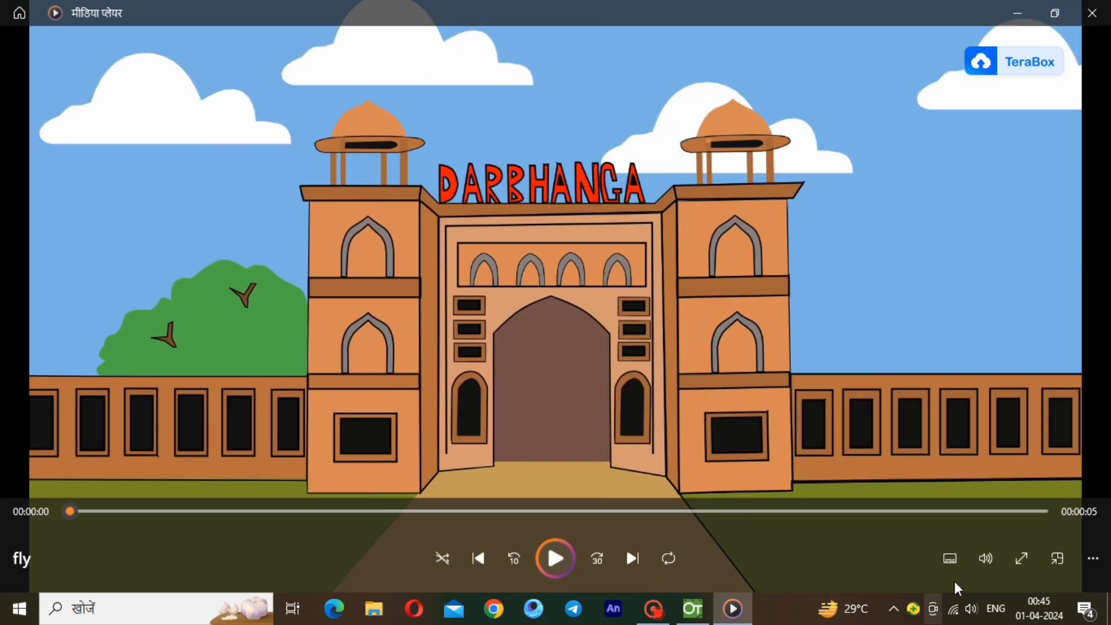
click(1092, 559)
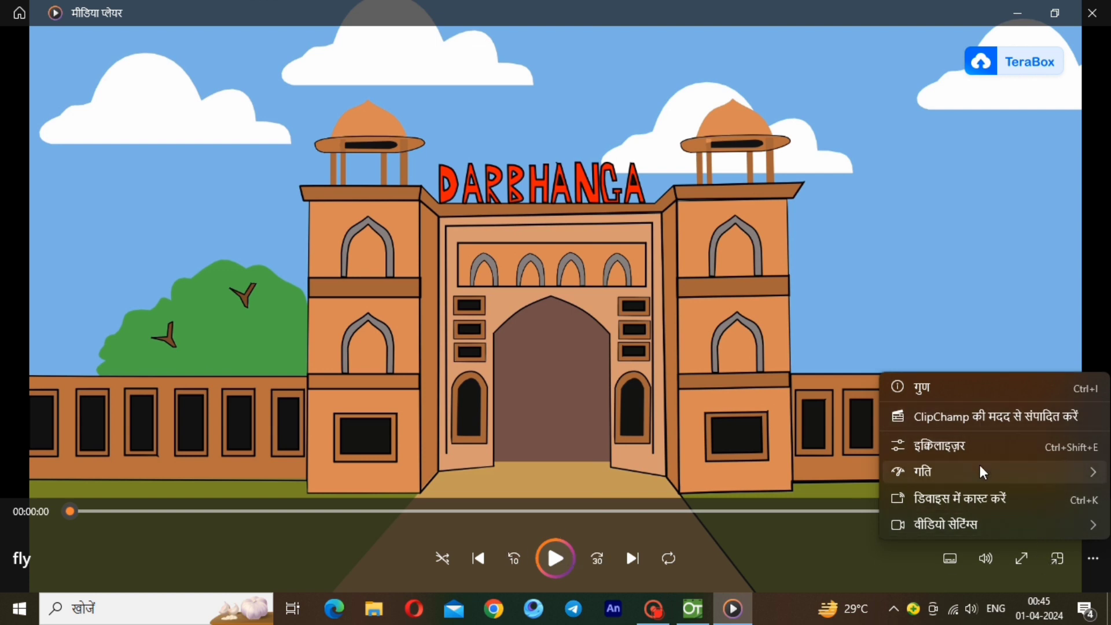
mouse_move(980, 469)
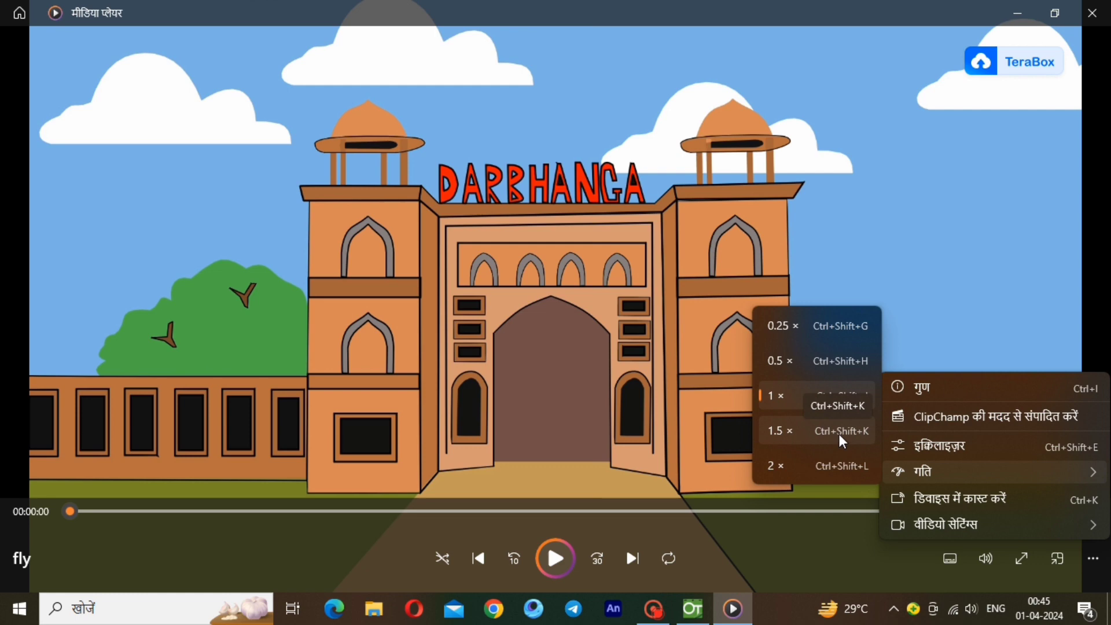
click(840, 364)
click(546, 560)
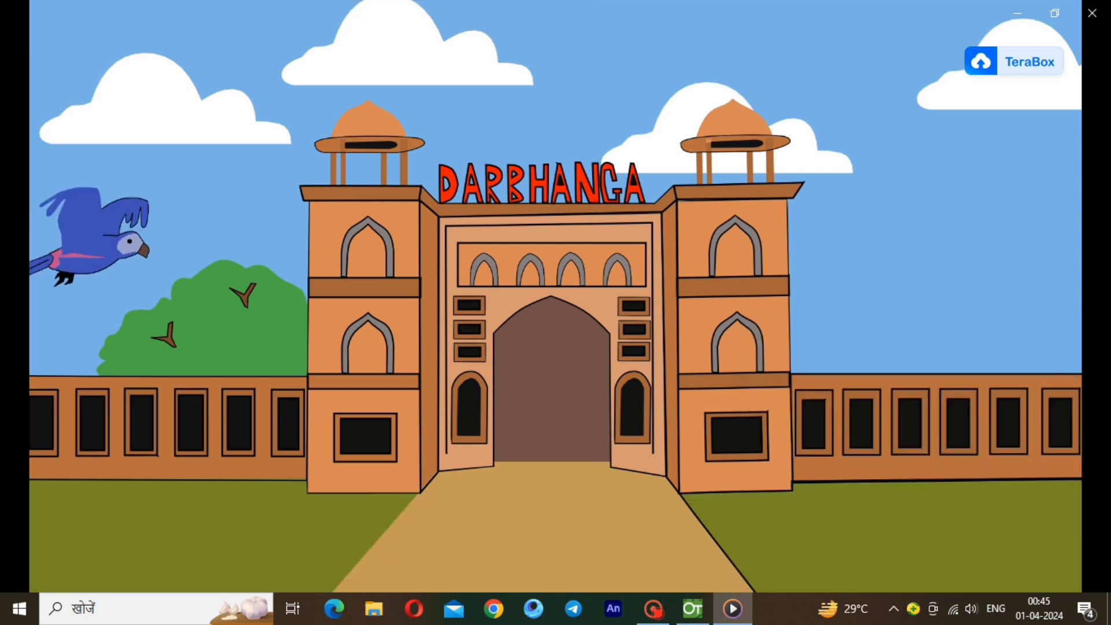